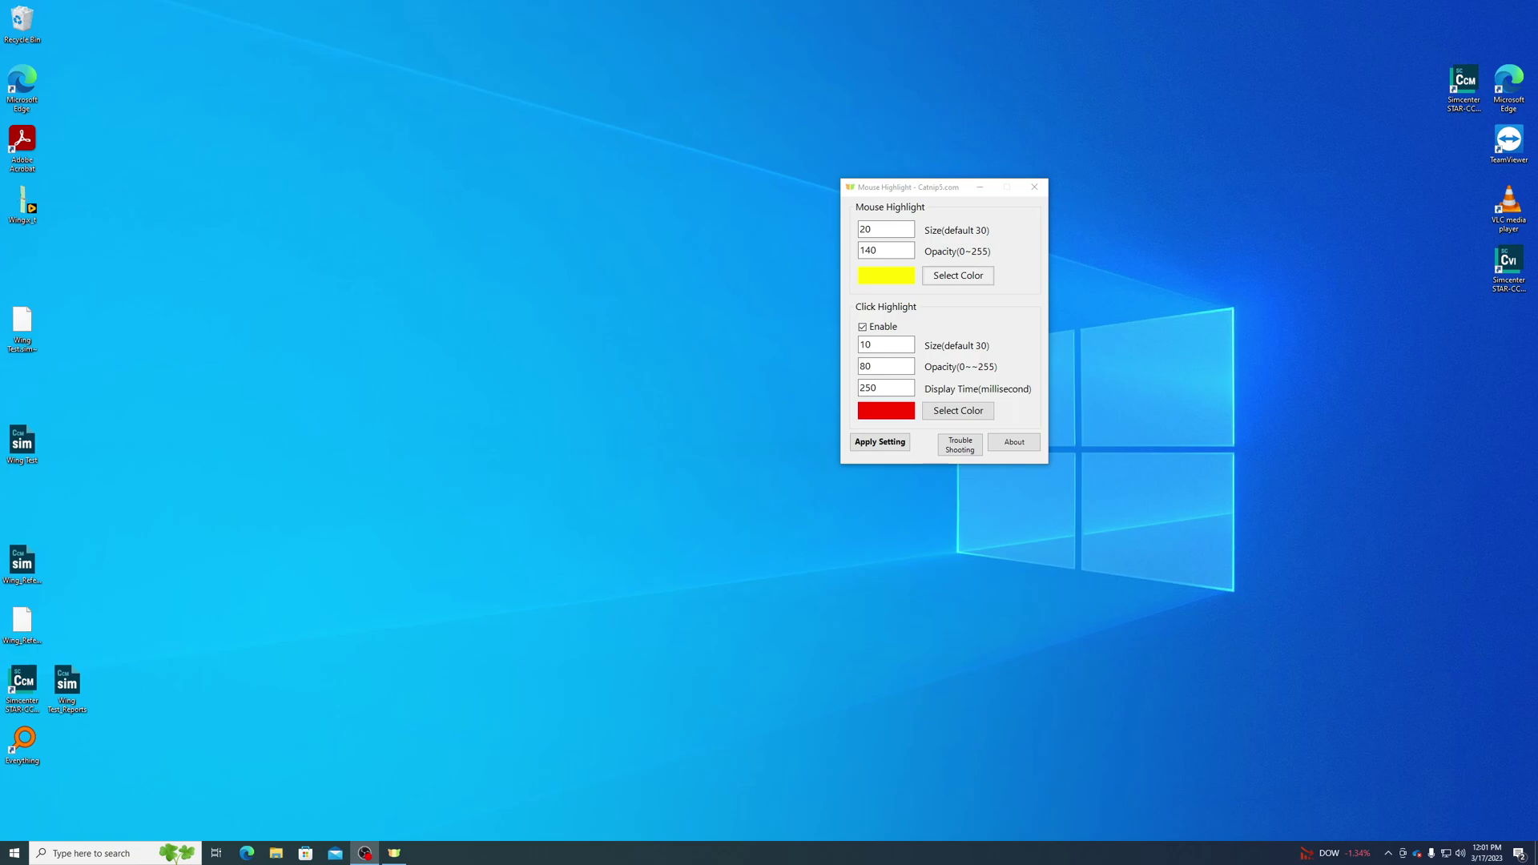
Move the Wing Test simulation file icon to the middle of the desktop and launch Simcenter STAR-CCM+ 2210.
left_click_drag(22, 439, 712, 352)
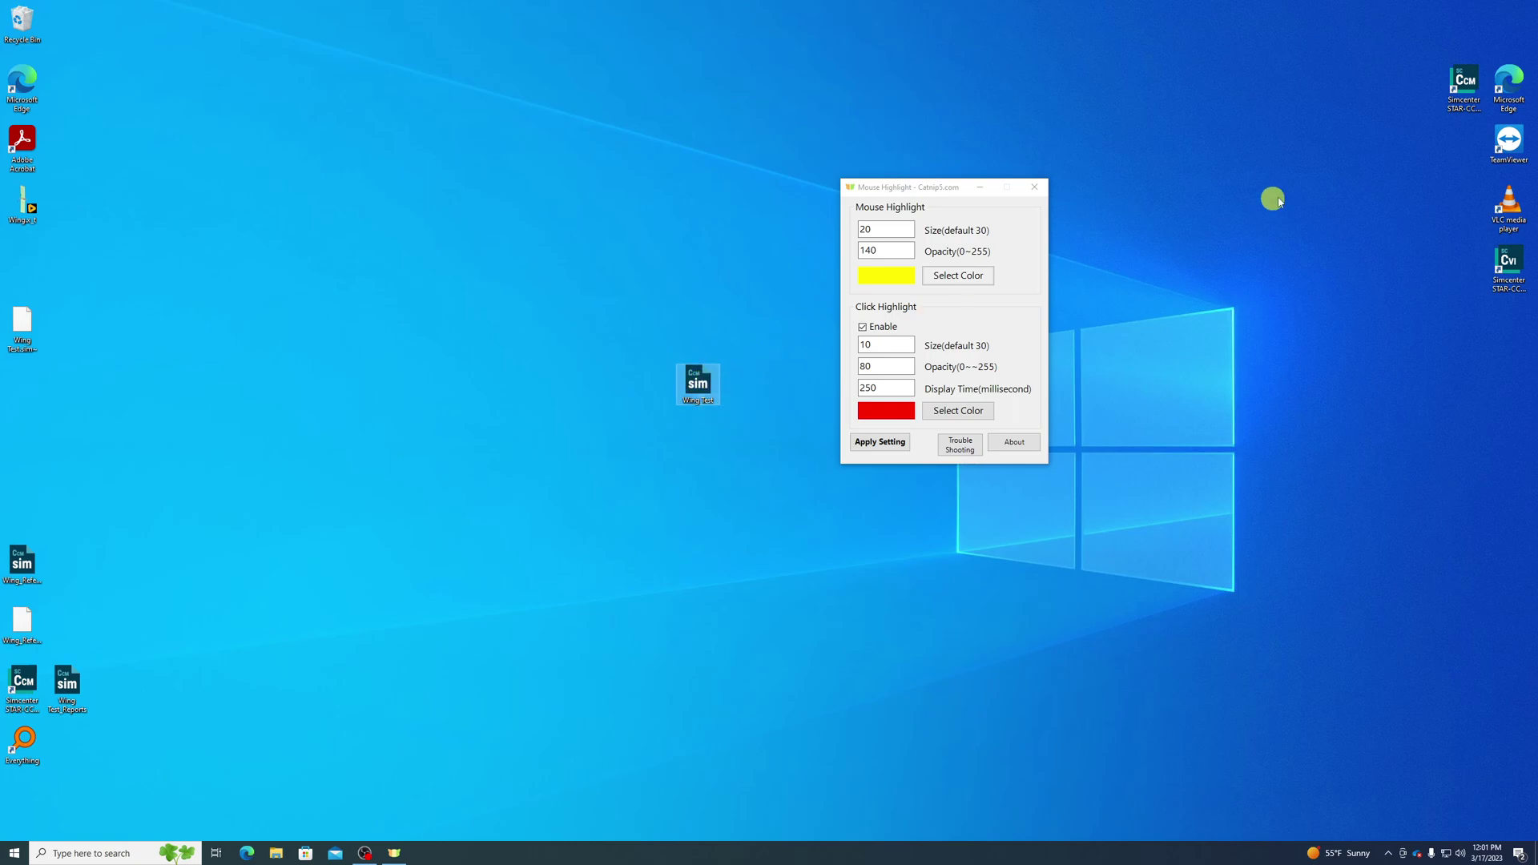
left_click(1324, 192)
left_click(1468, 82)
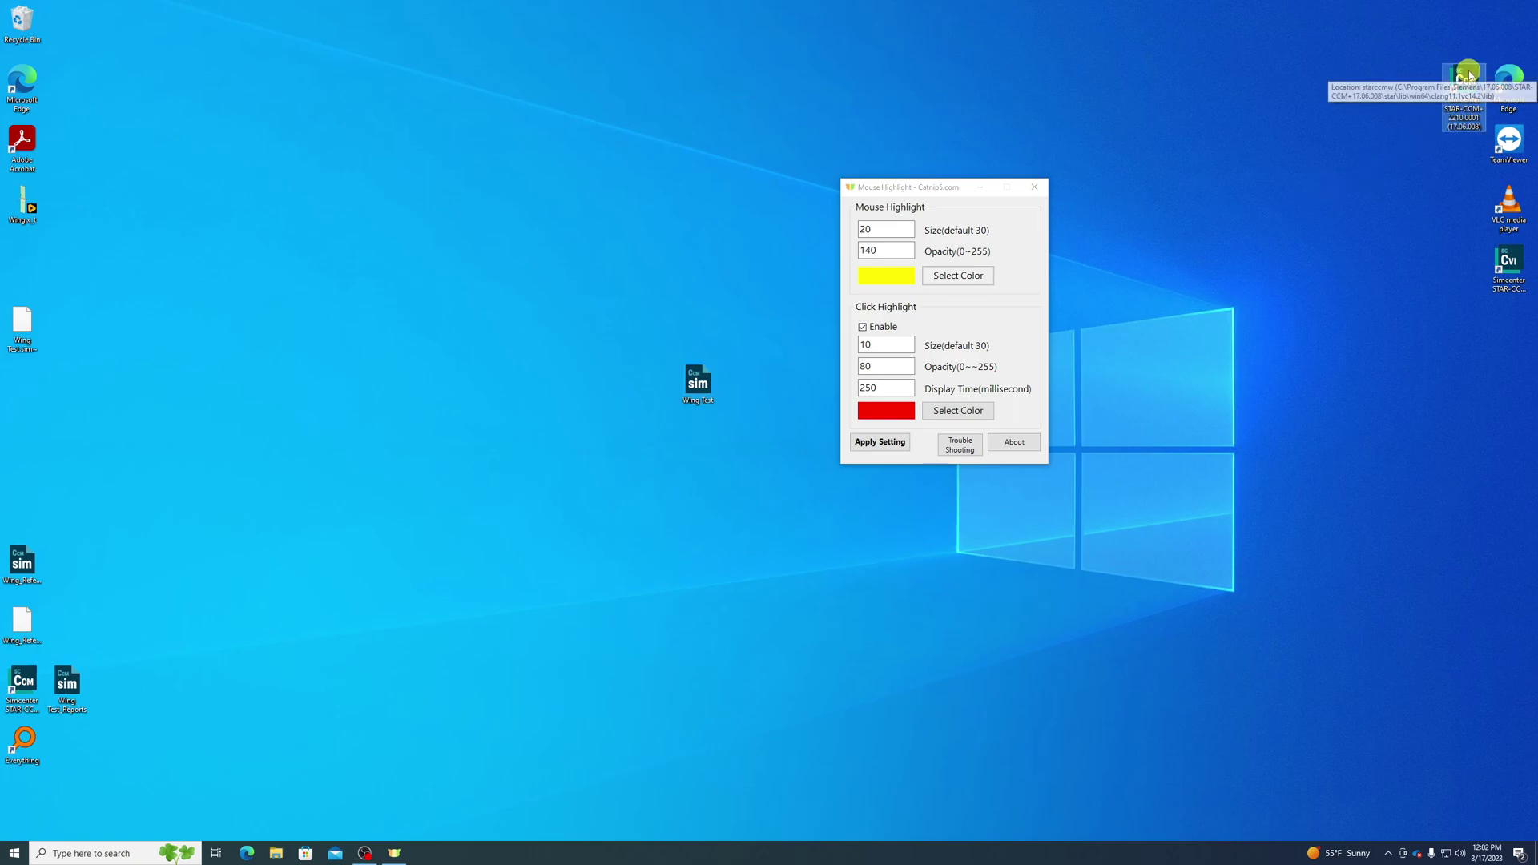
double_click(1468, 83)
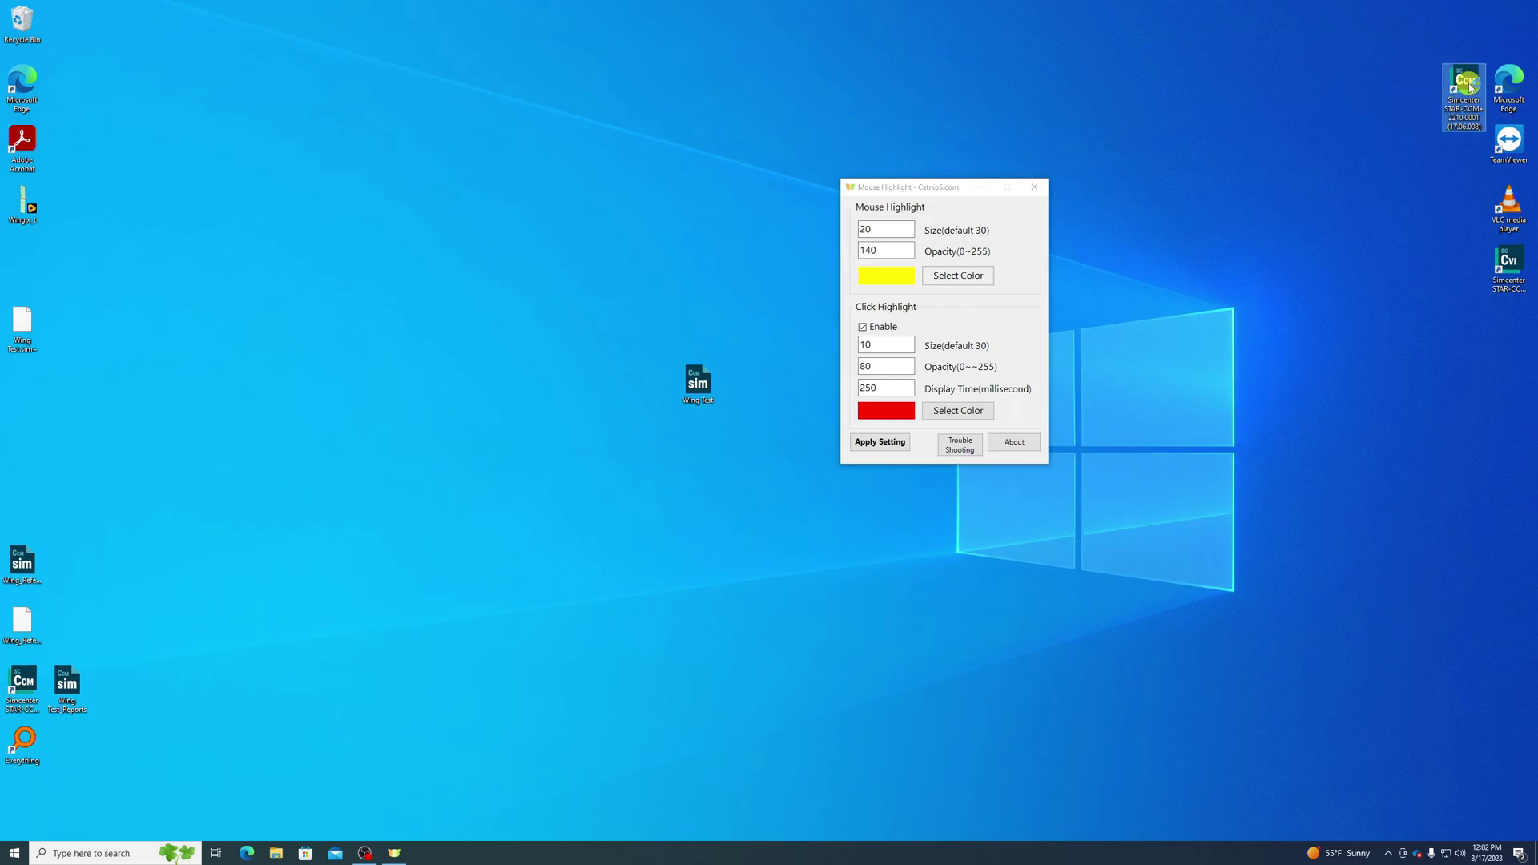
left_click_drag(992, 248, 743, 209)
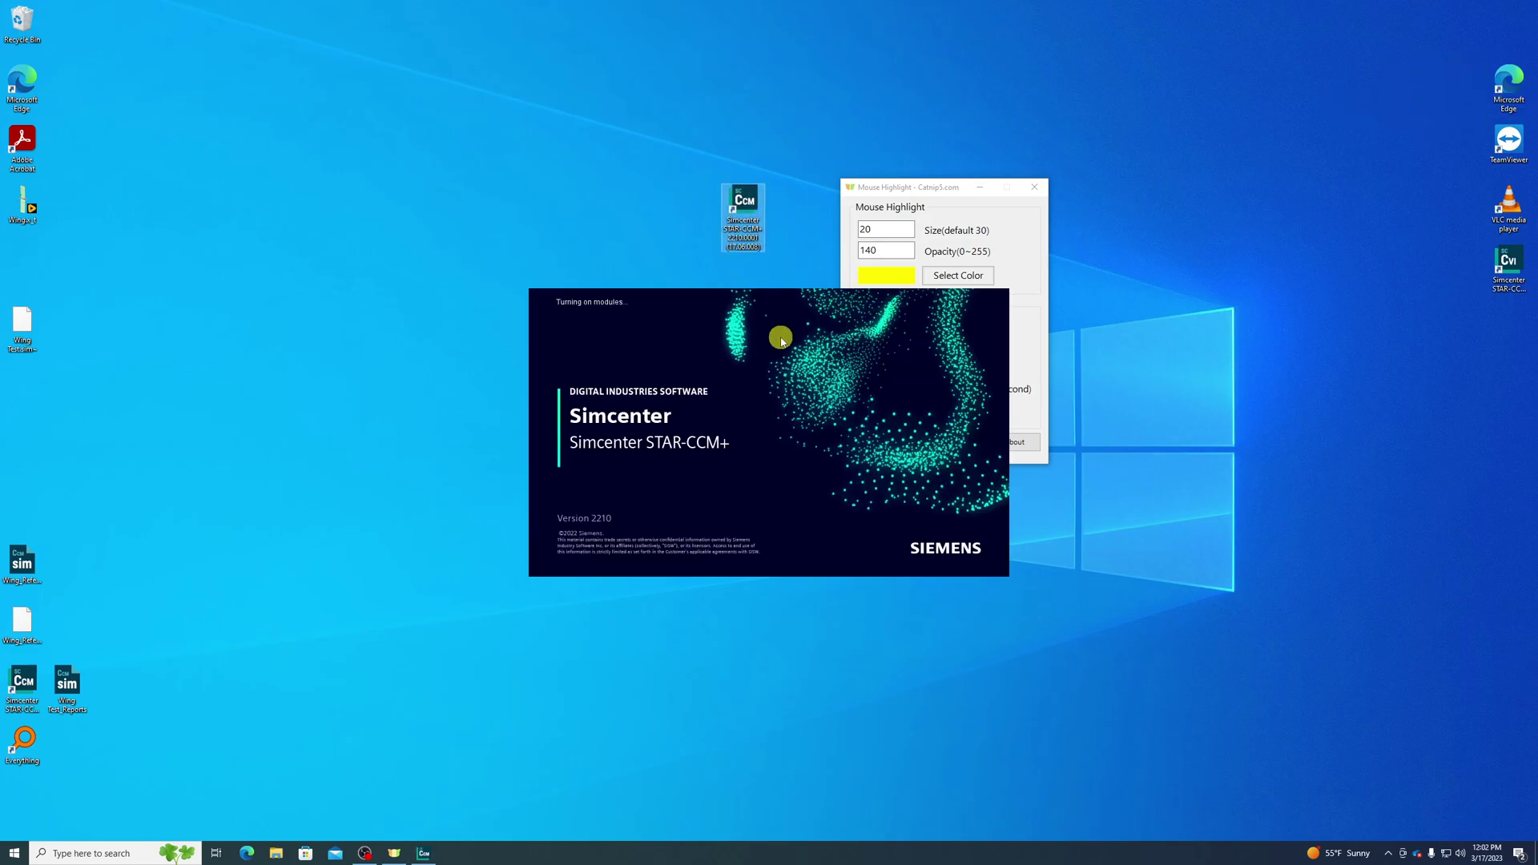
left_click_drag(935, 187, 1127, 302)
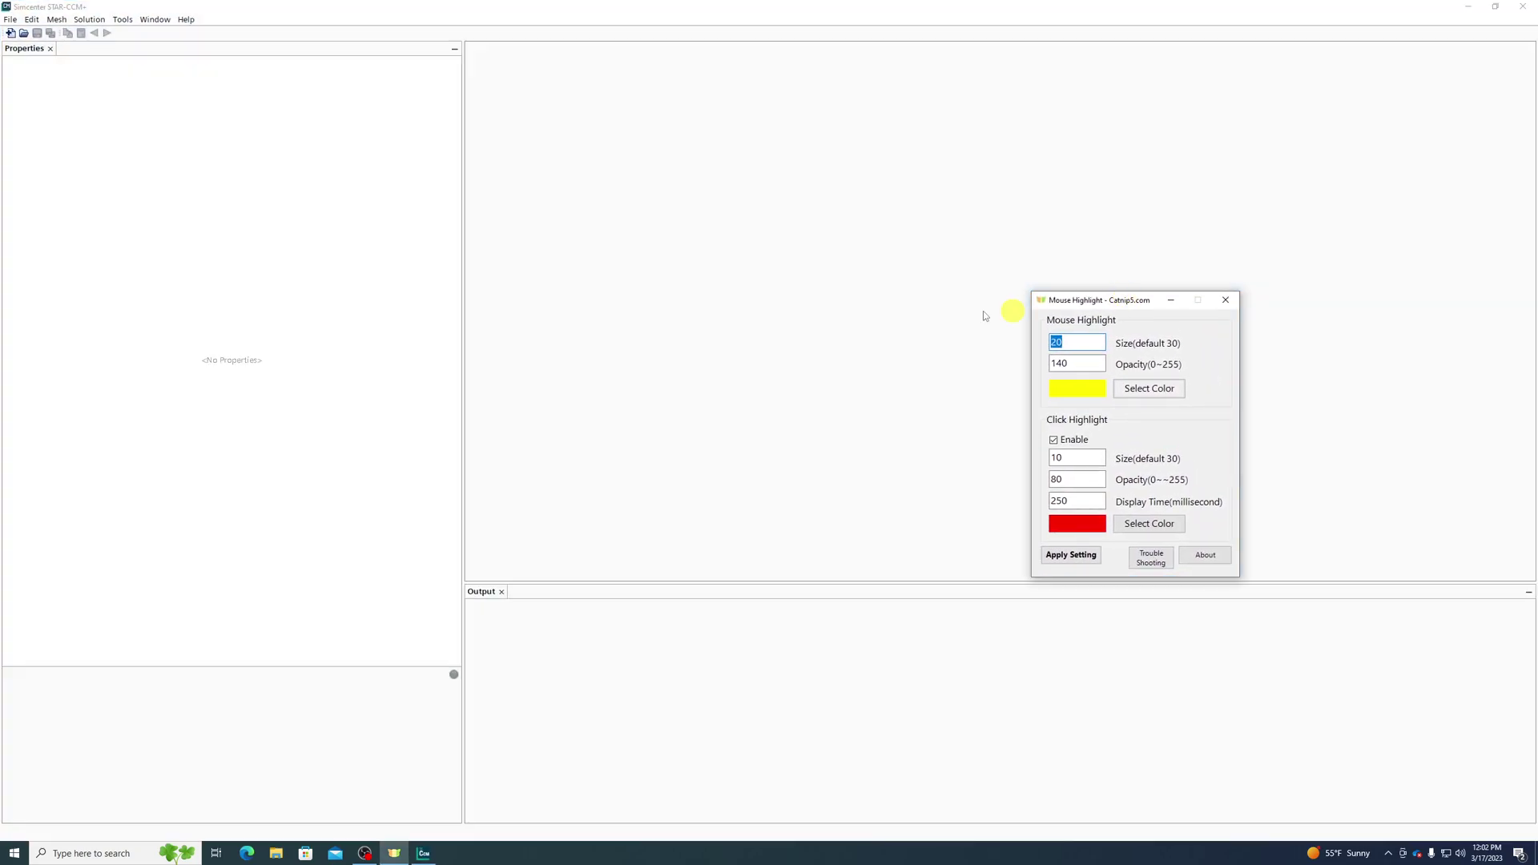
Set up a simulation file load with the Simcenter STAR-CCM+ Power on Demand license, parallel on local host with 14 compute processes.
left_click(10, 19)
left_click(351, 77)
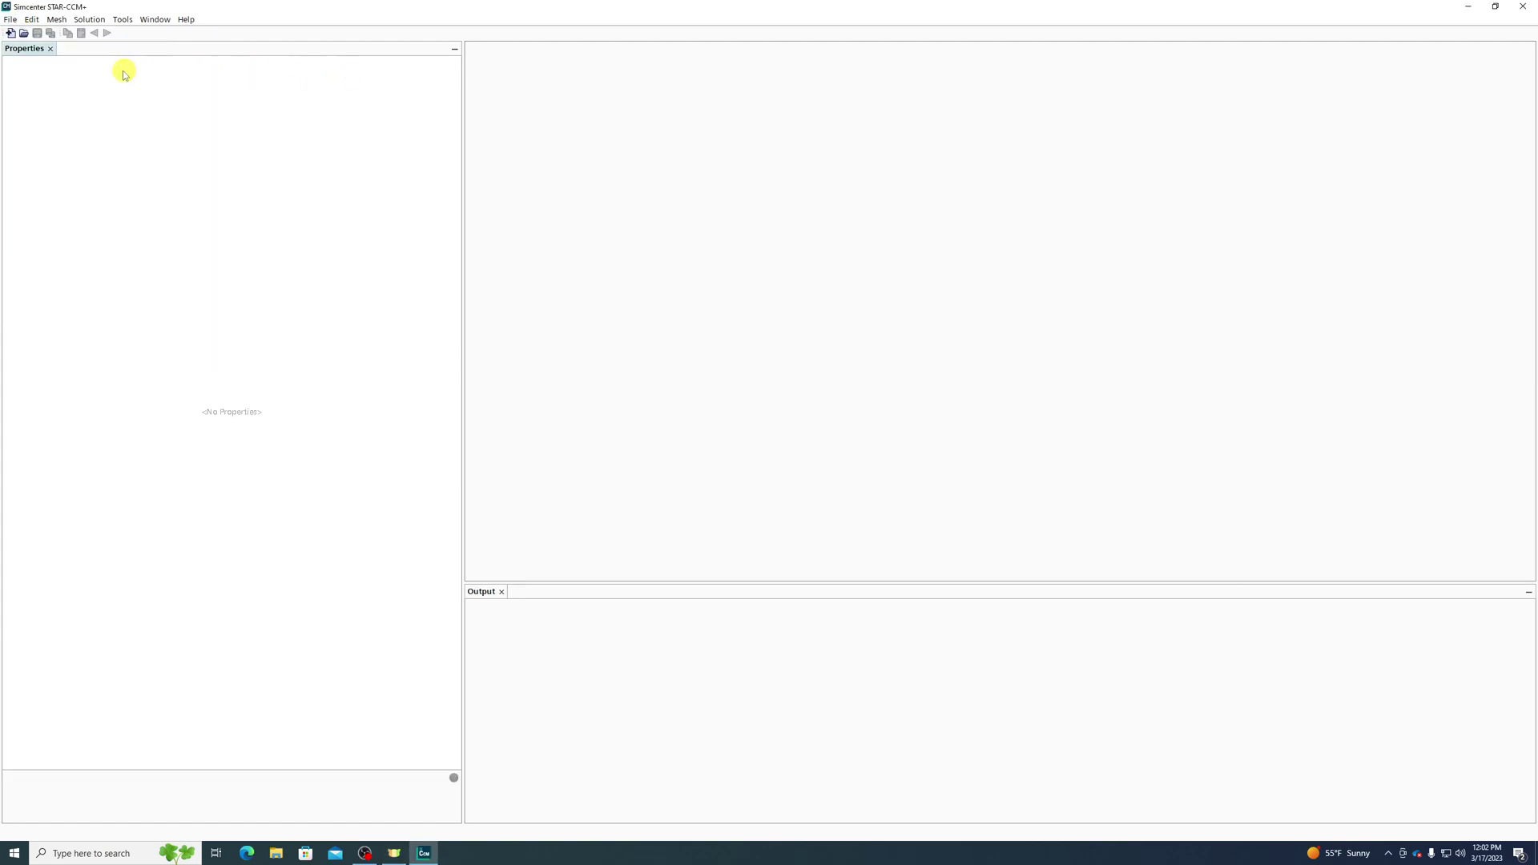
left_click(24, 35)
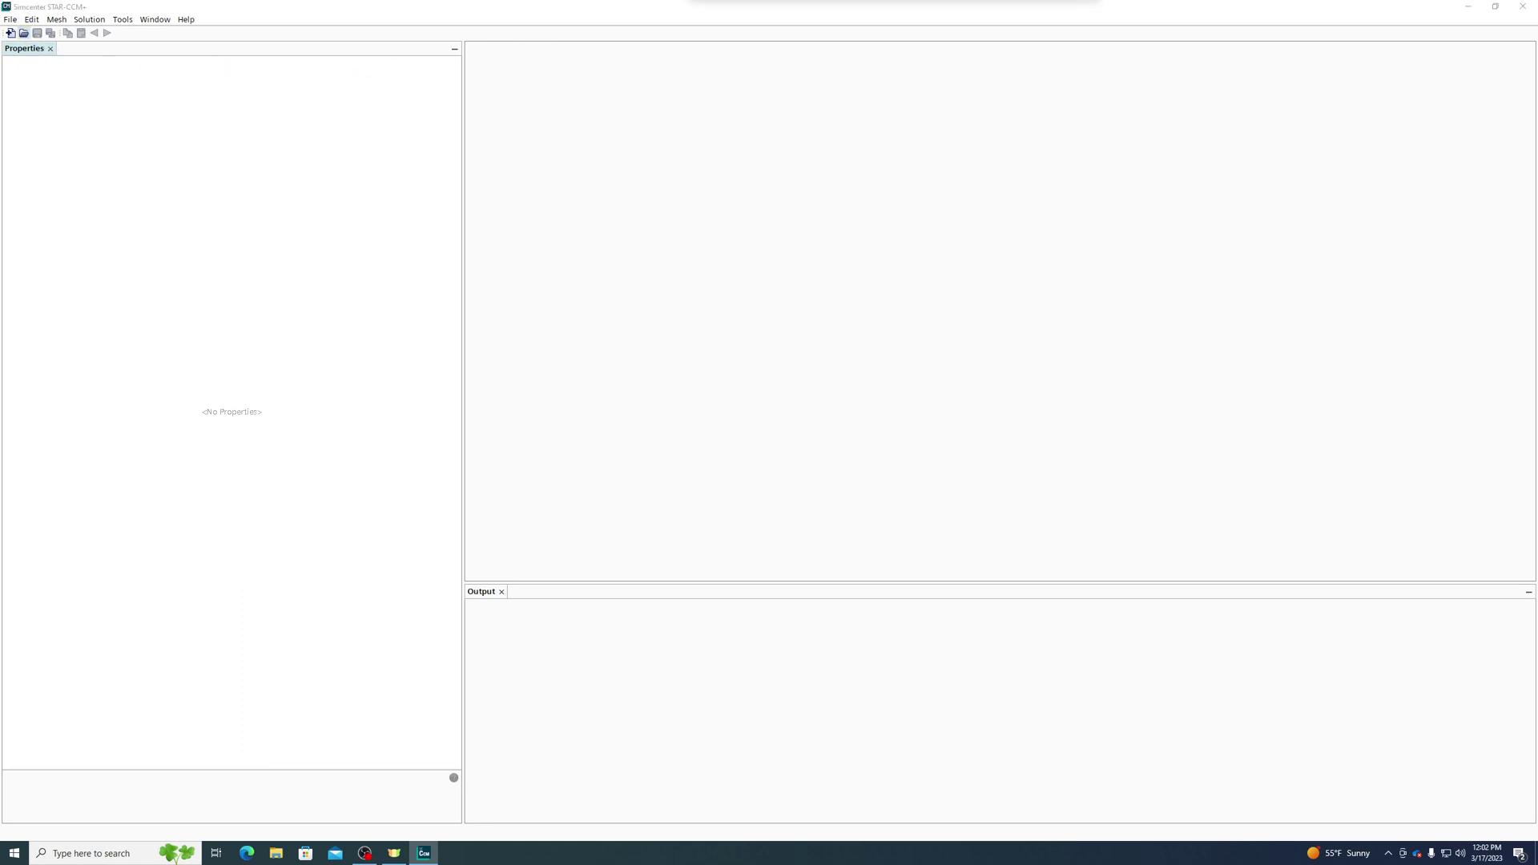
left_click_drag(873, 4, 730, 222)
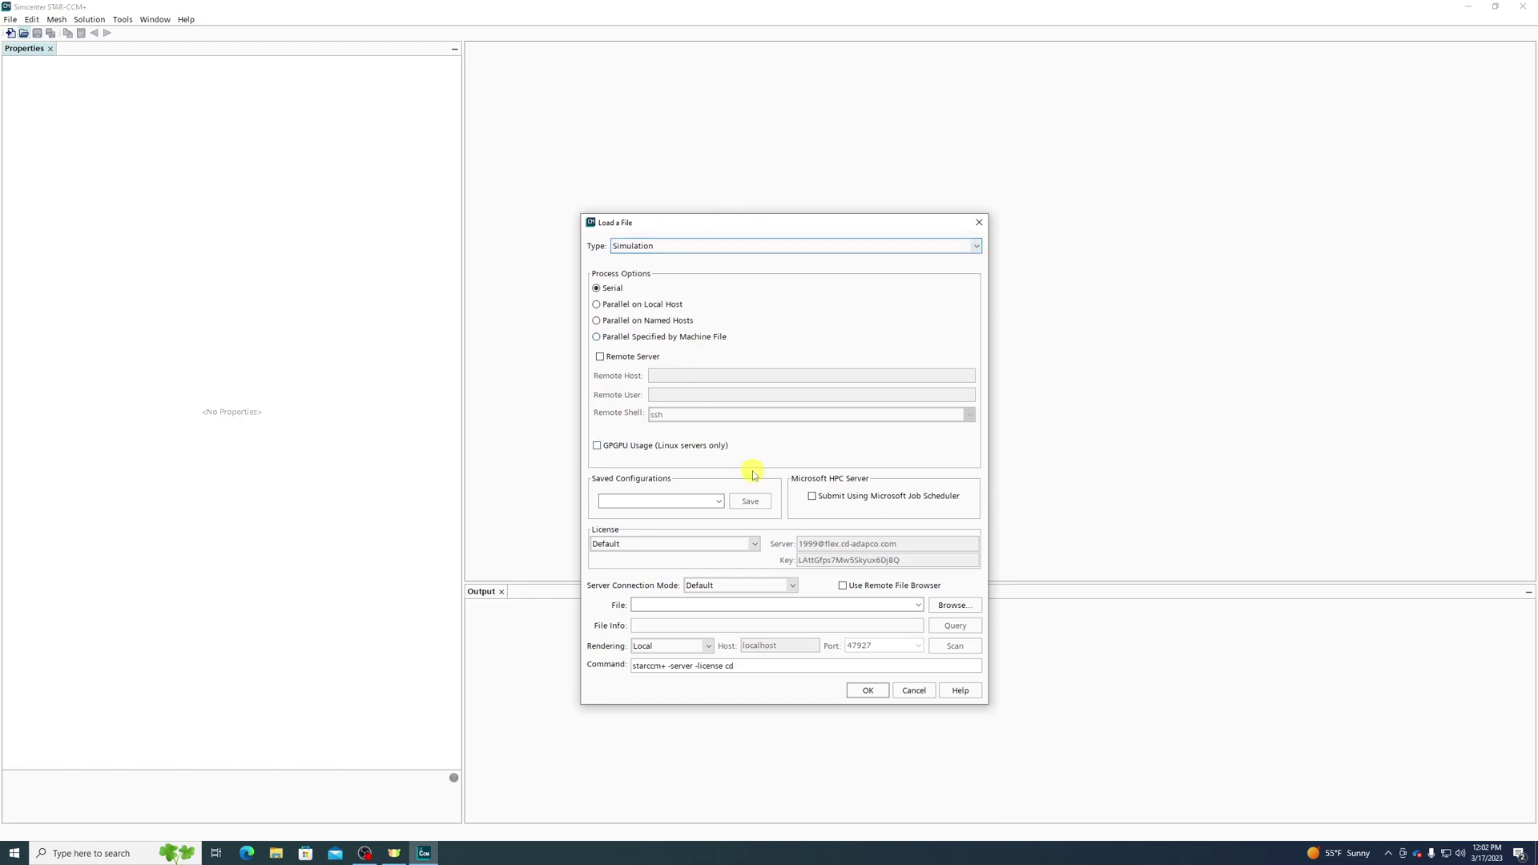
left_click(710, 501)
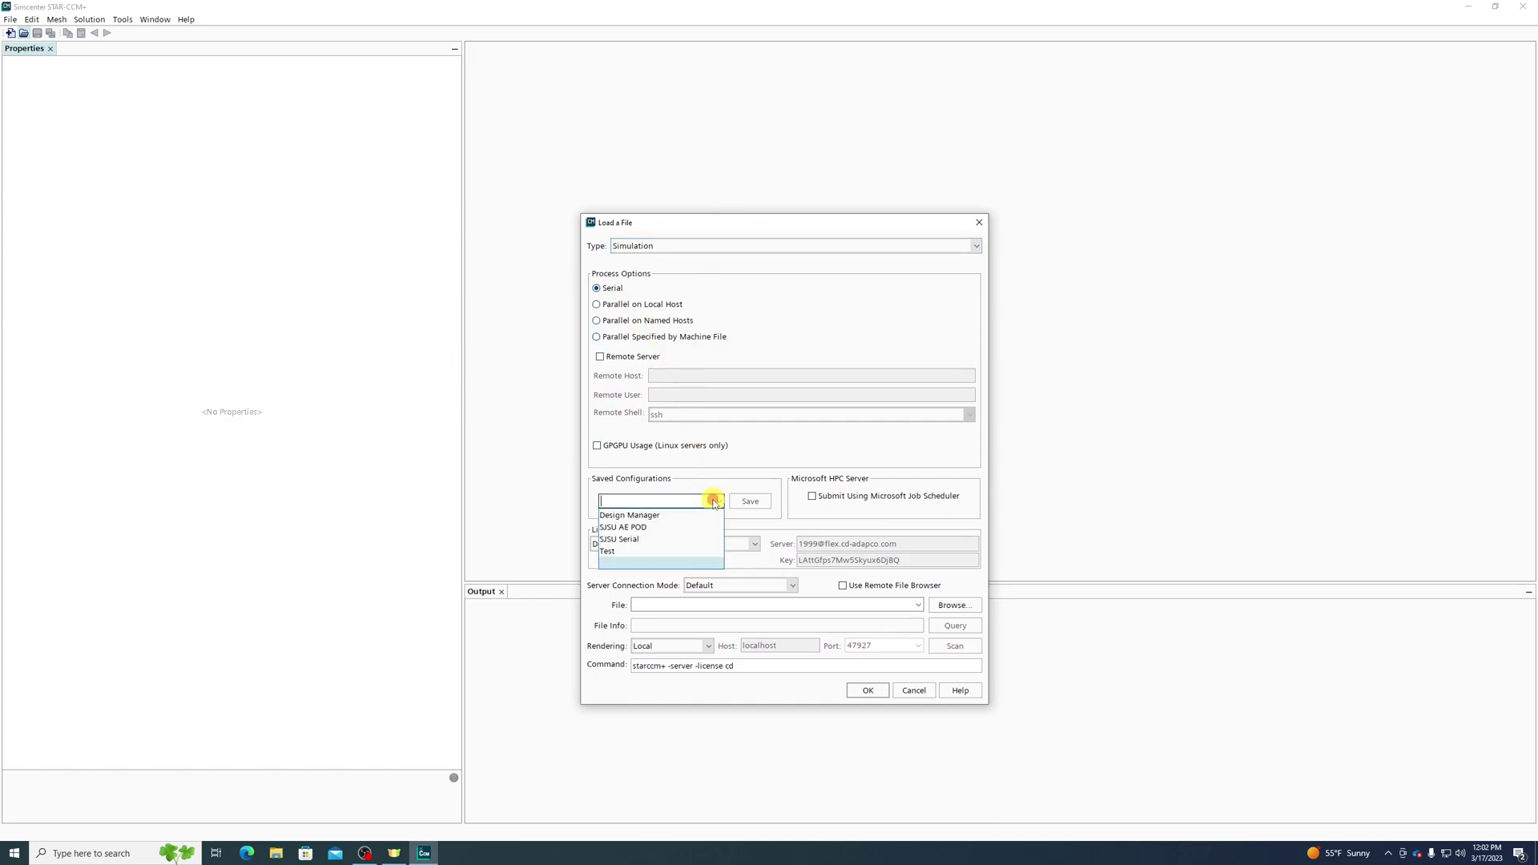
left_click(713, 449)
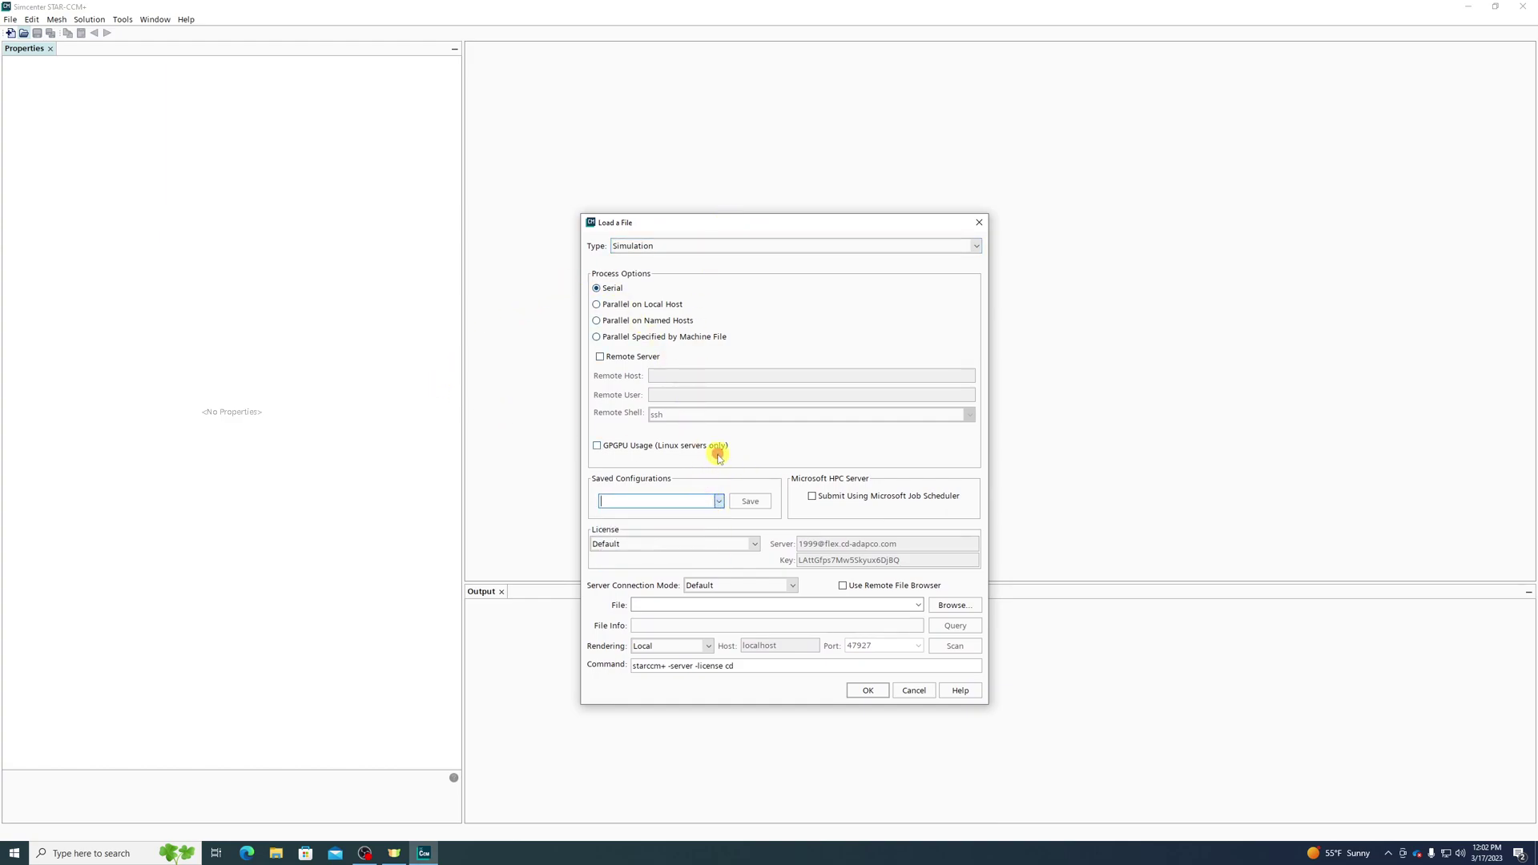
left_click(695, 547)
left_click(687, 594)
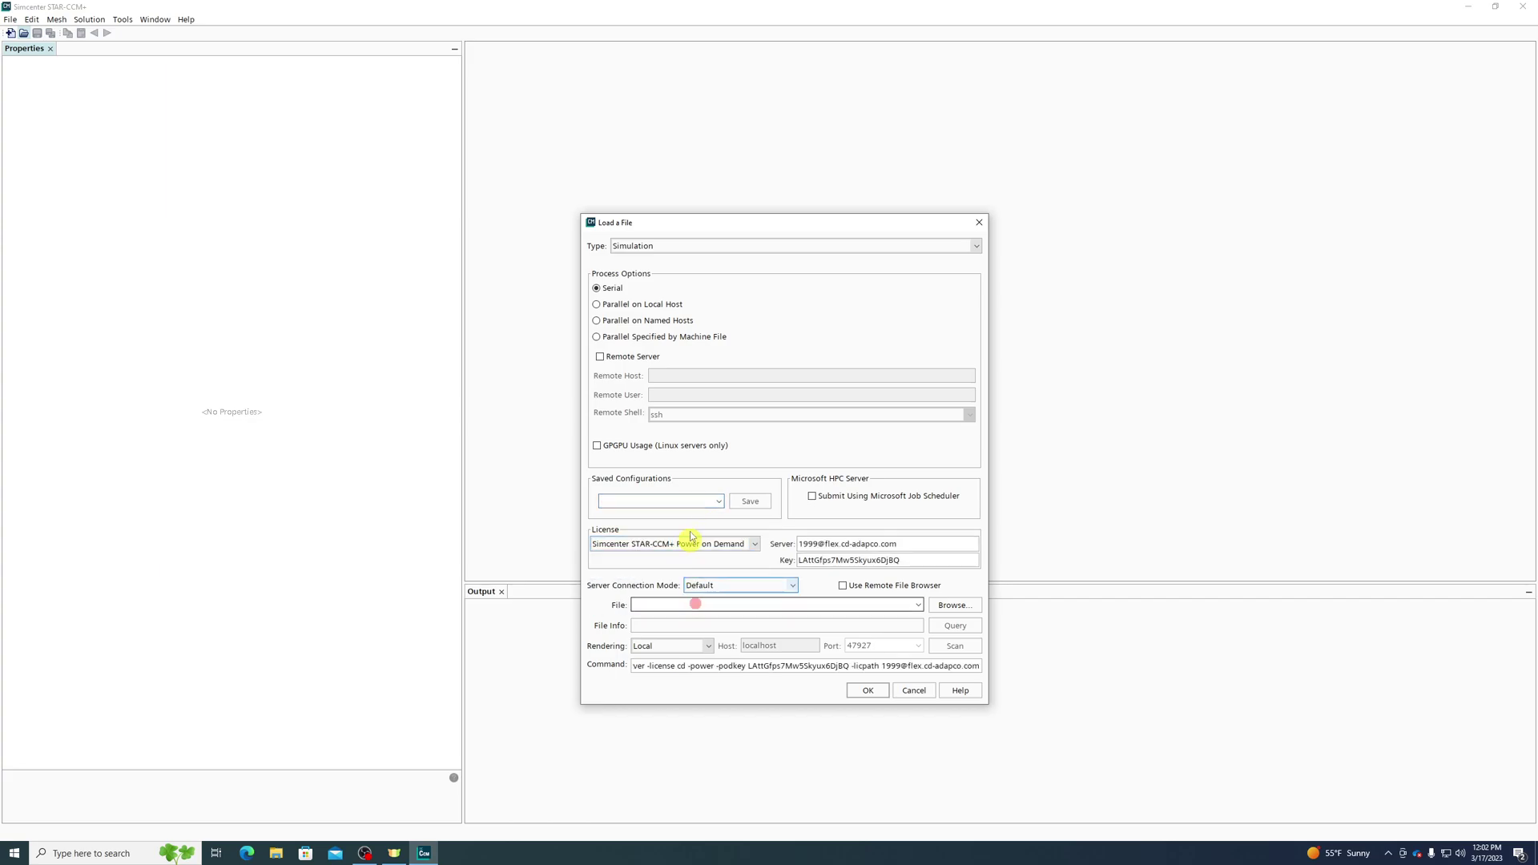
left_click(636, 304)
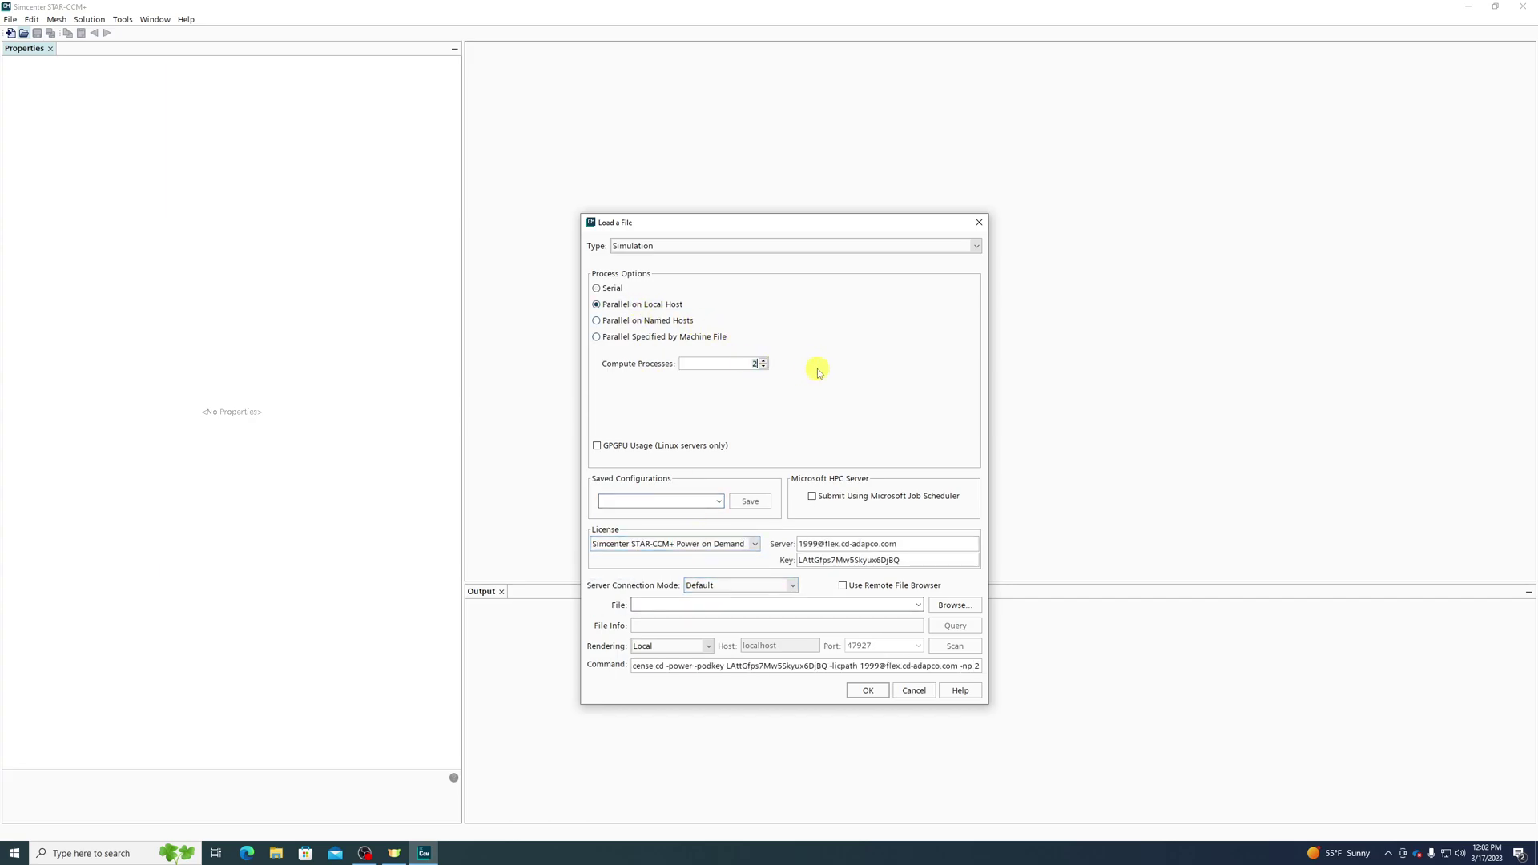
type("4")
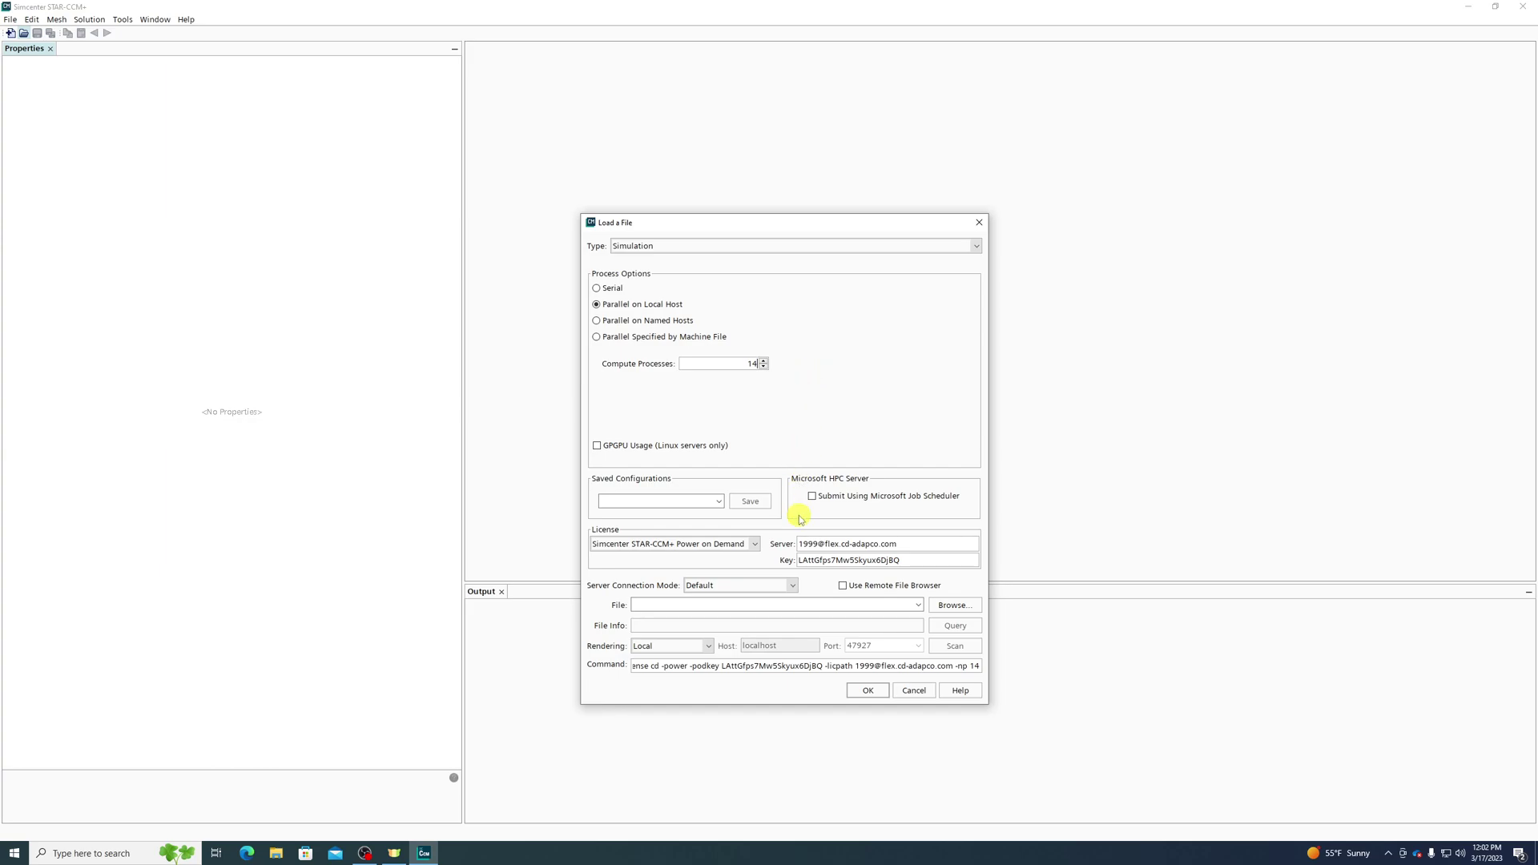
Choose the recent file Wing Test.sim from the Downloads folder, query its file information and load it.
left_click(918, 605)
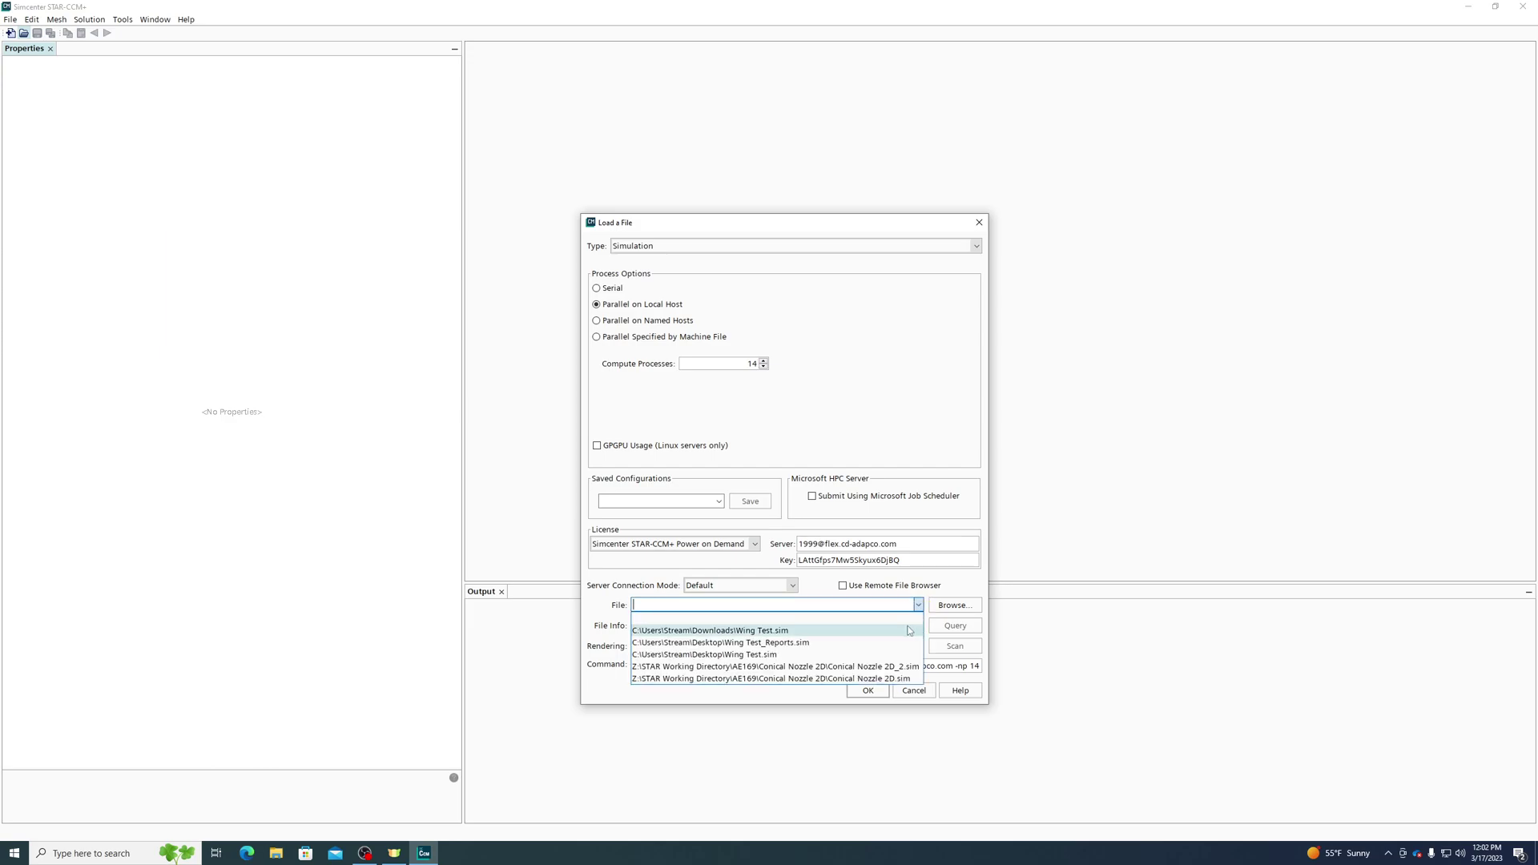
left_click(909, 628)
left_click(969, 627)
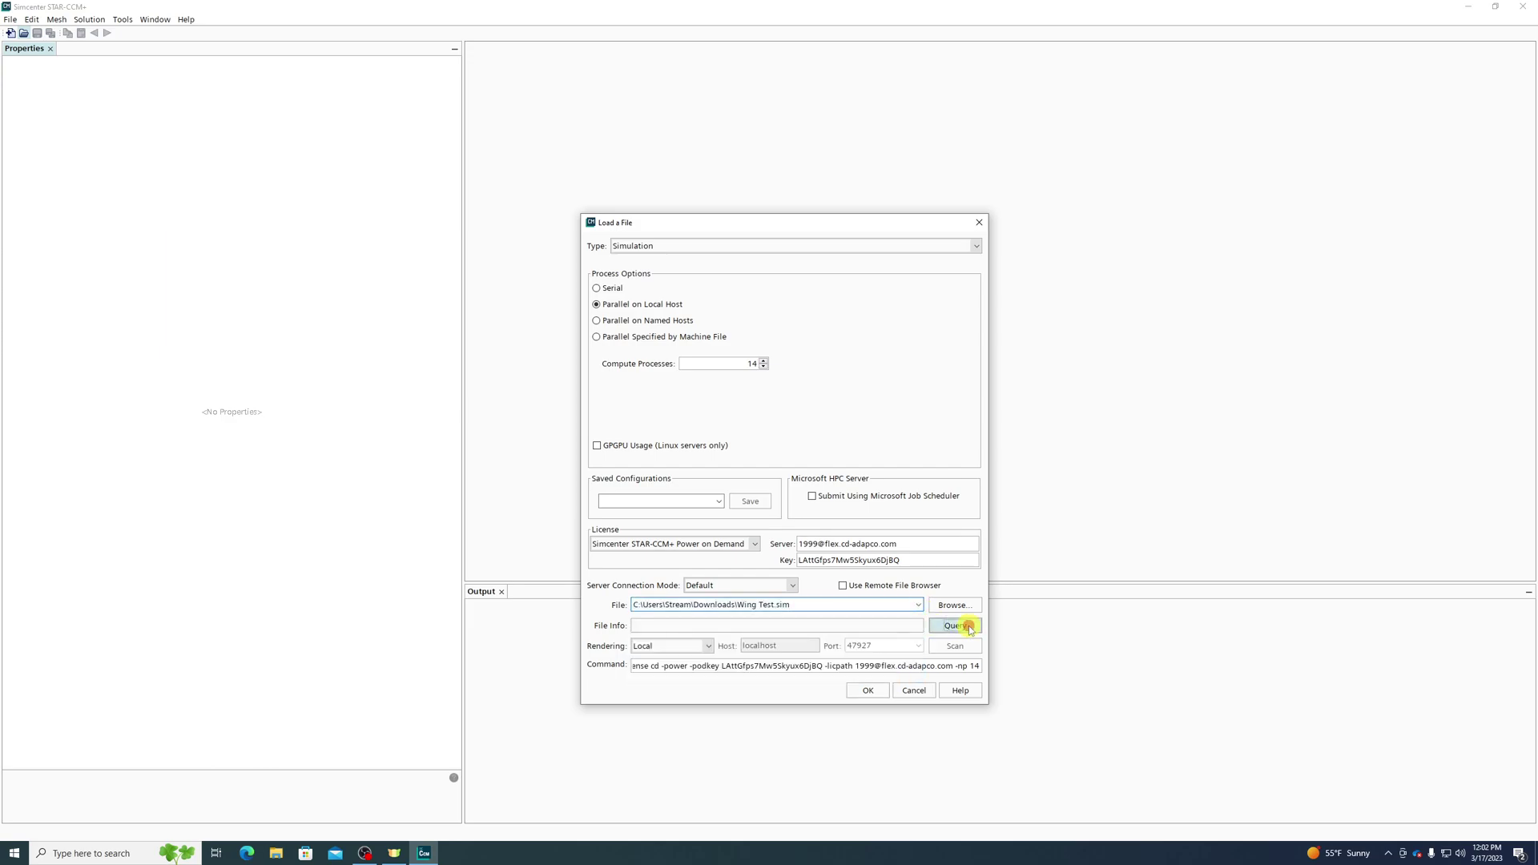
left_click_drag(883, 627, 619, 628)
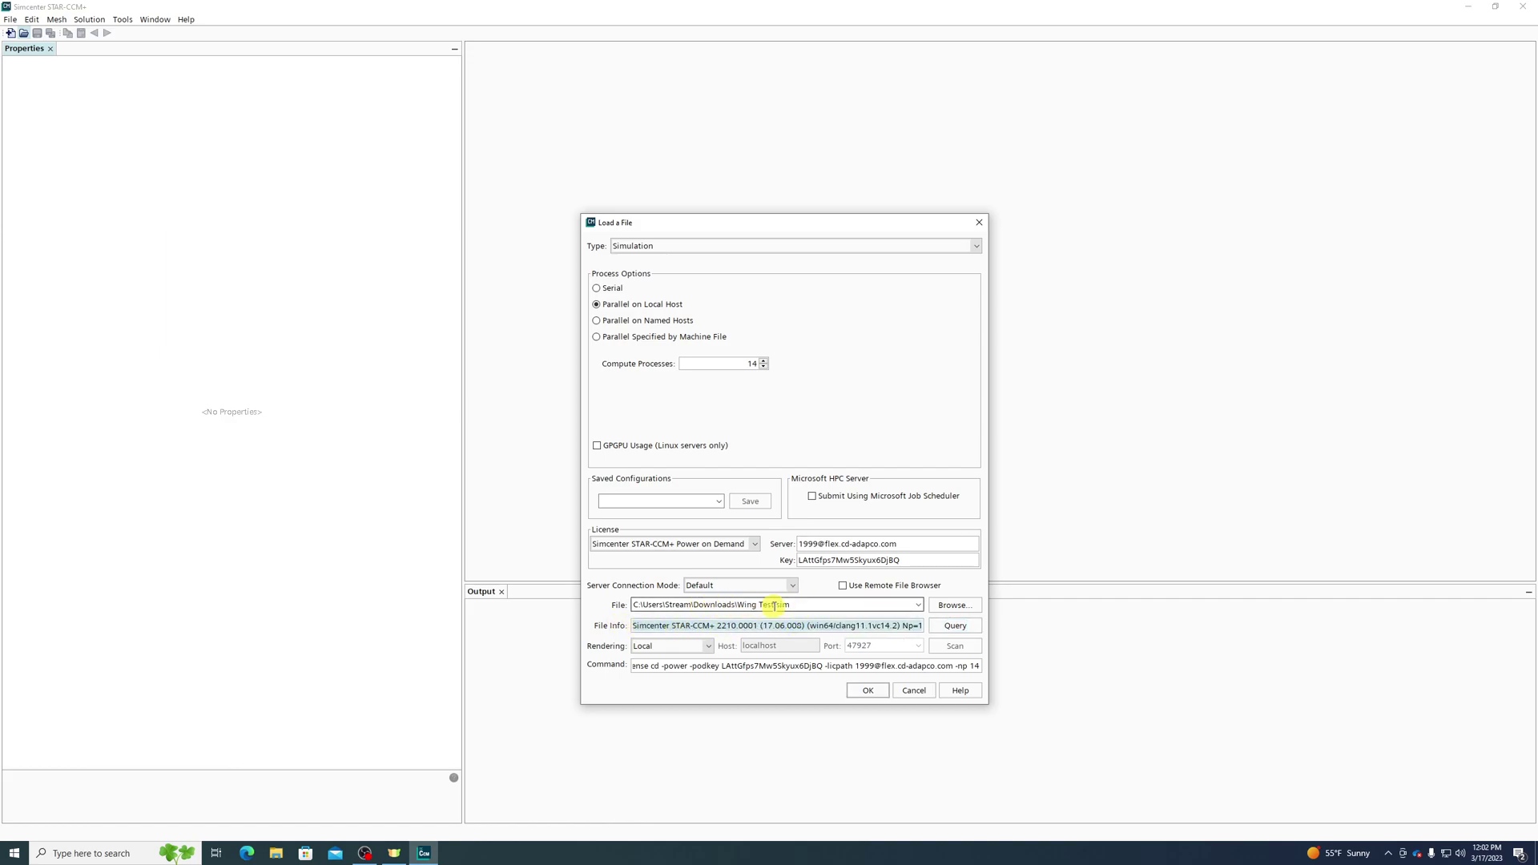
left_click(789, 627)
left_click_drag(789, 628, 936, 641)
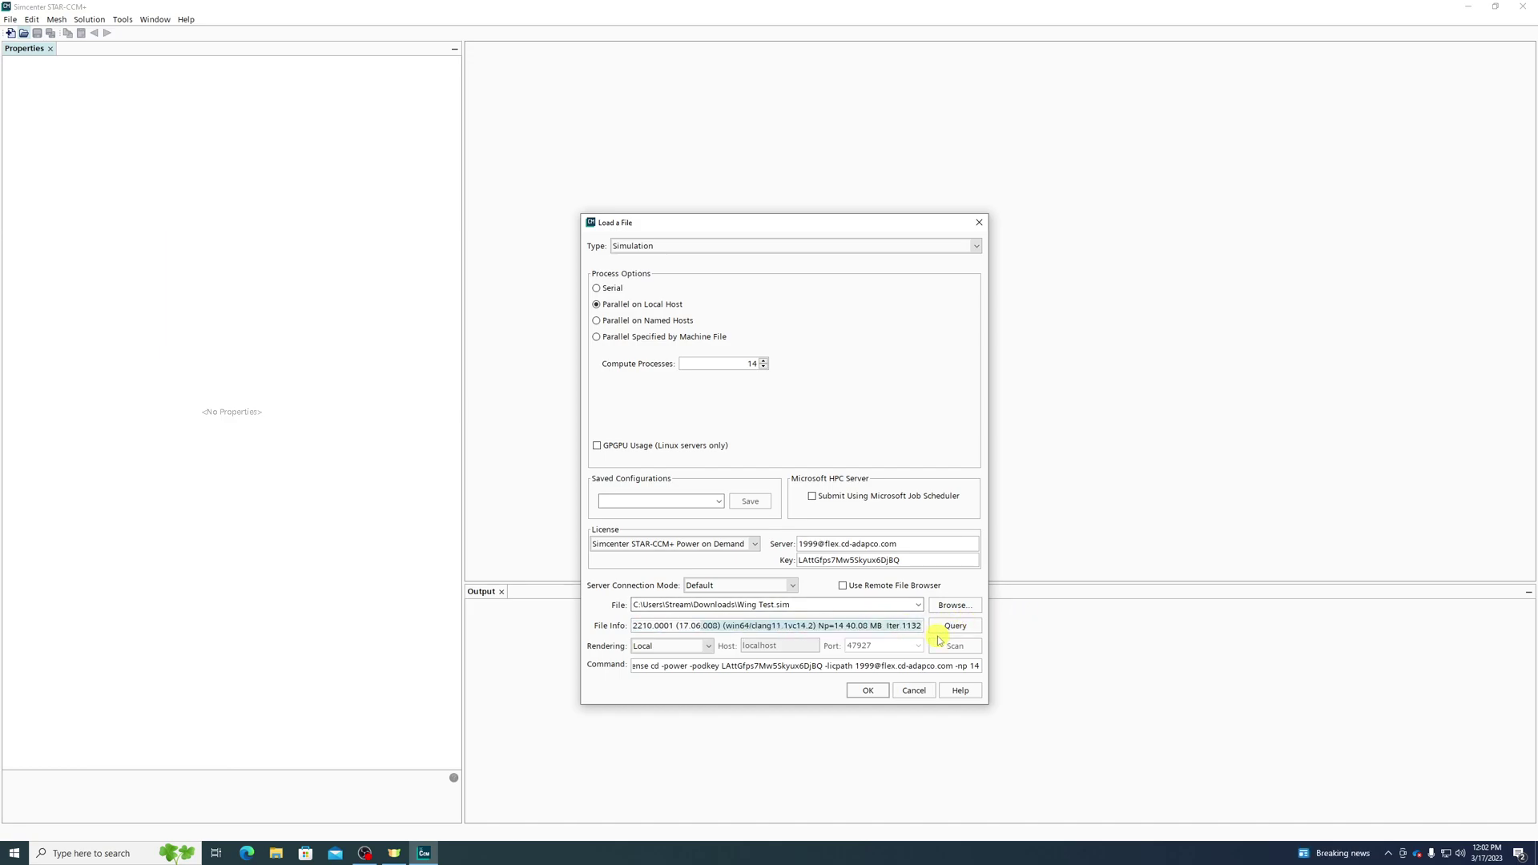
left_click_drag(938, 640, 523, 630)
left_click(716, 623)
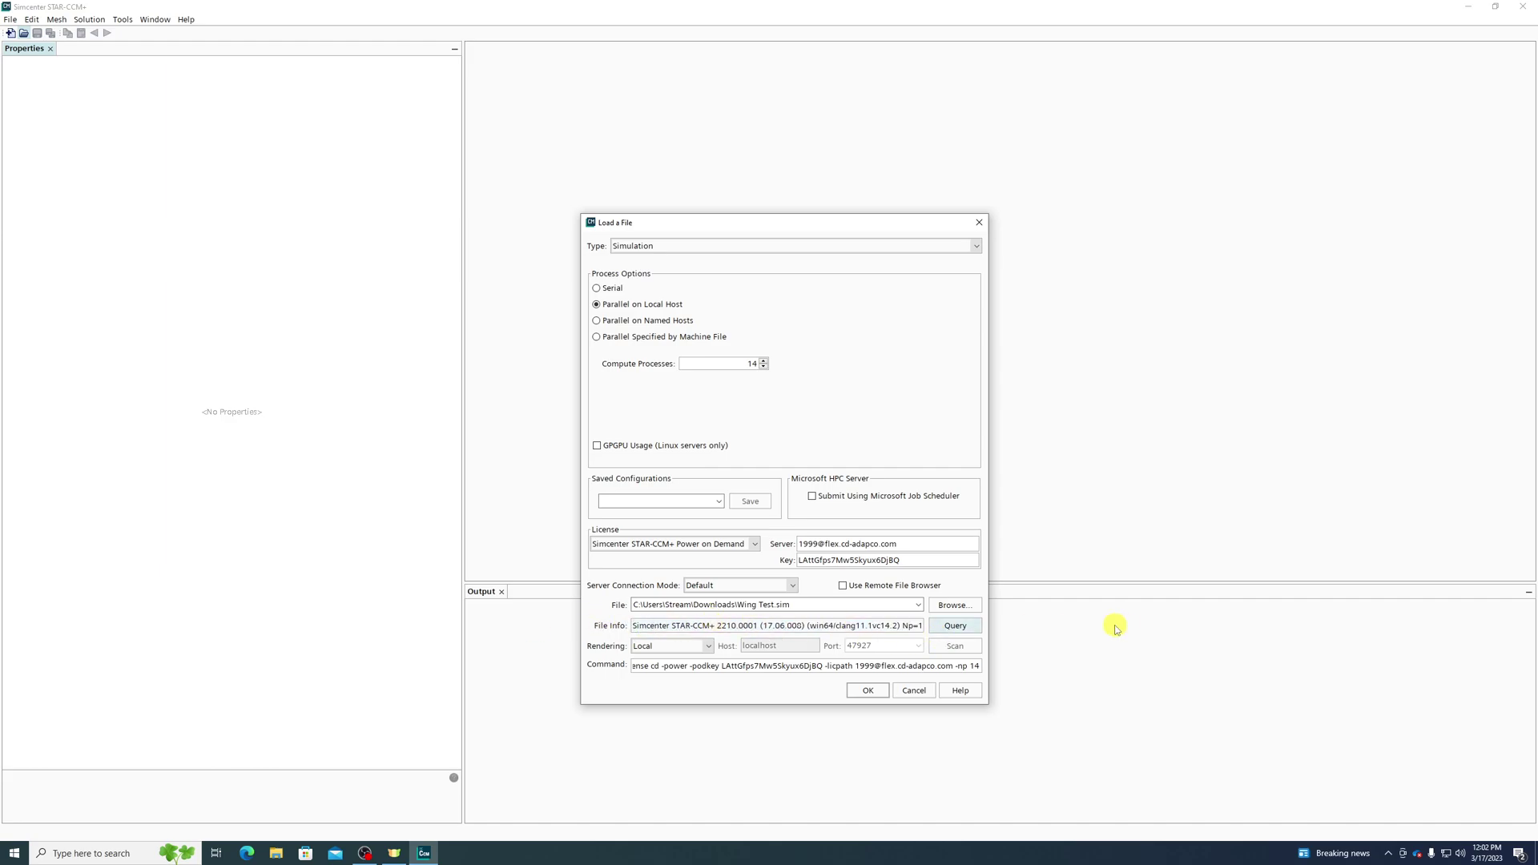
left_click(876, 690)
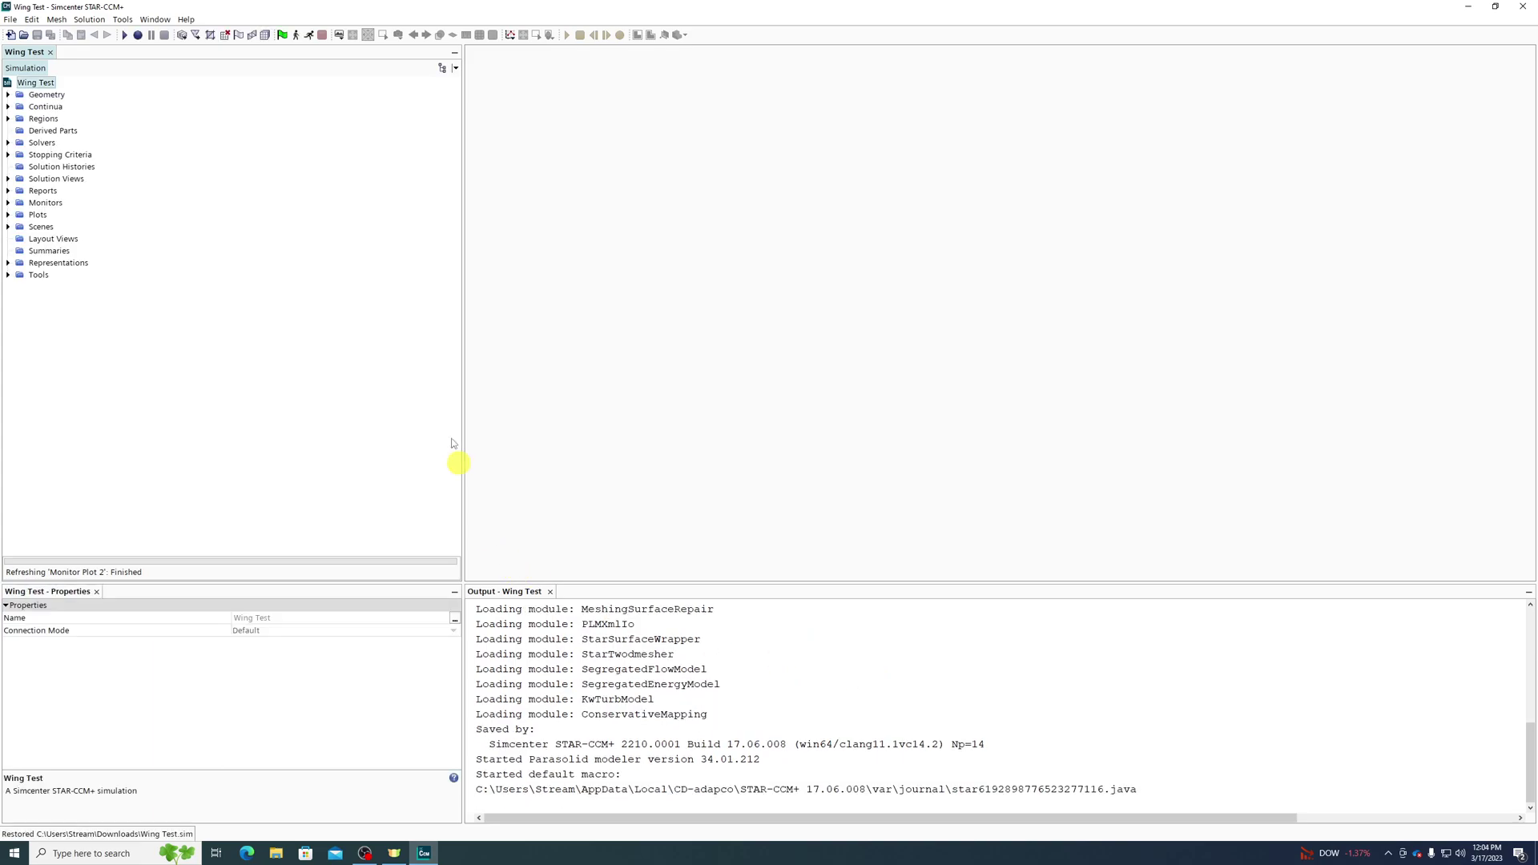
Load Conical Nozzle 2D_2.sim as a second simulation, keeping the same license and parallel settings.
left_click(10, 20)
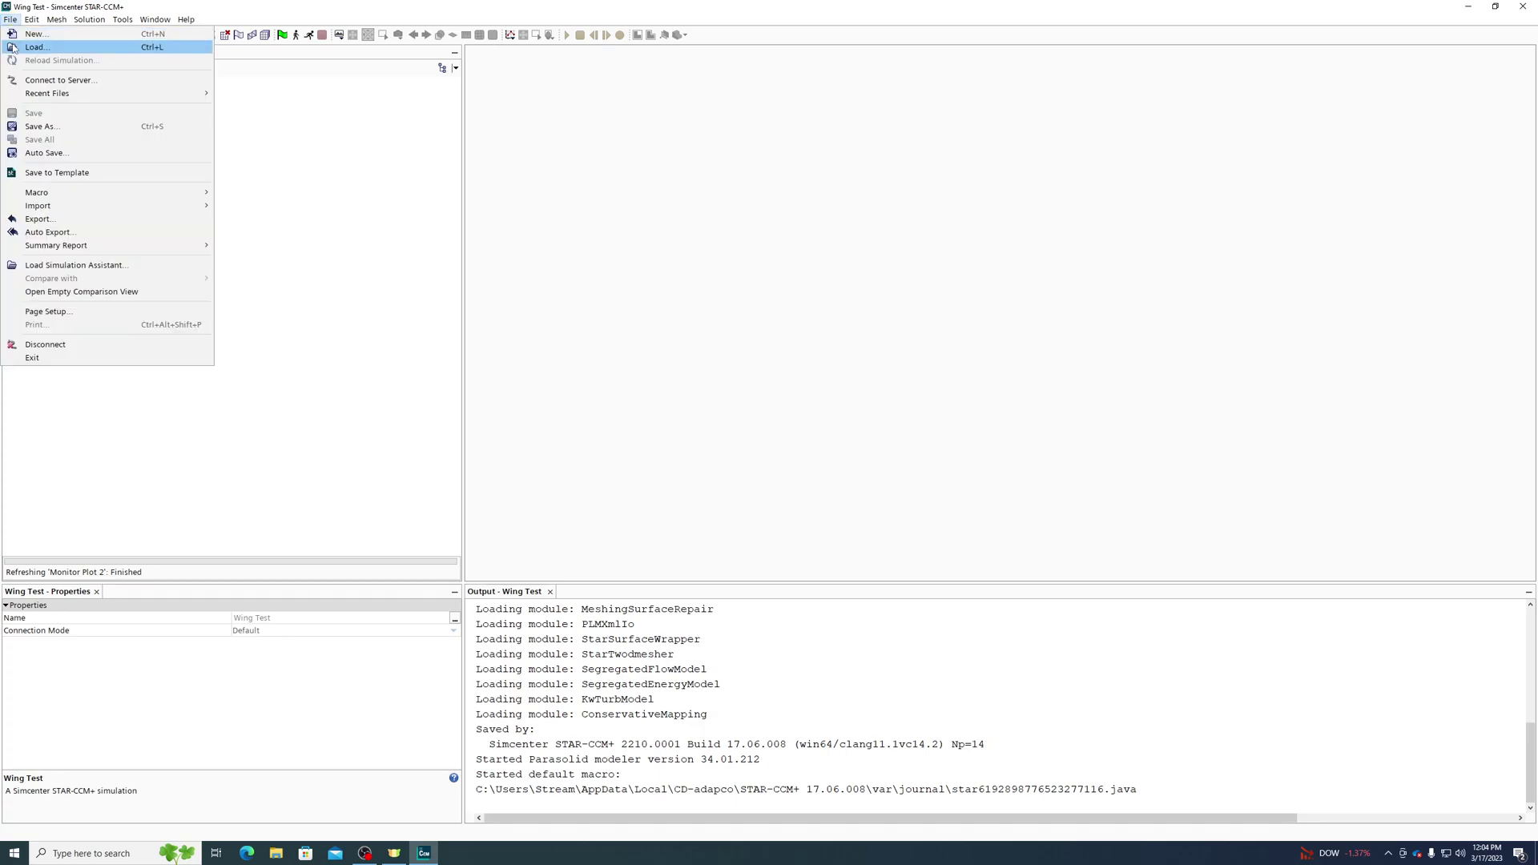
left_click(12, 48)
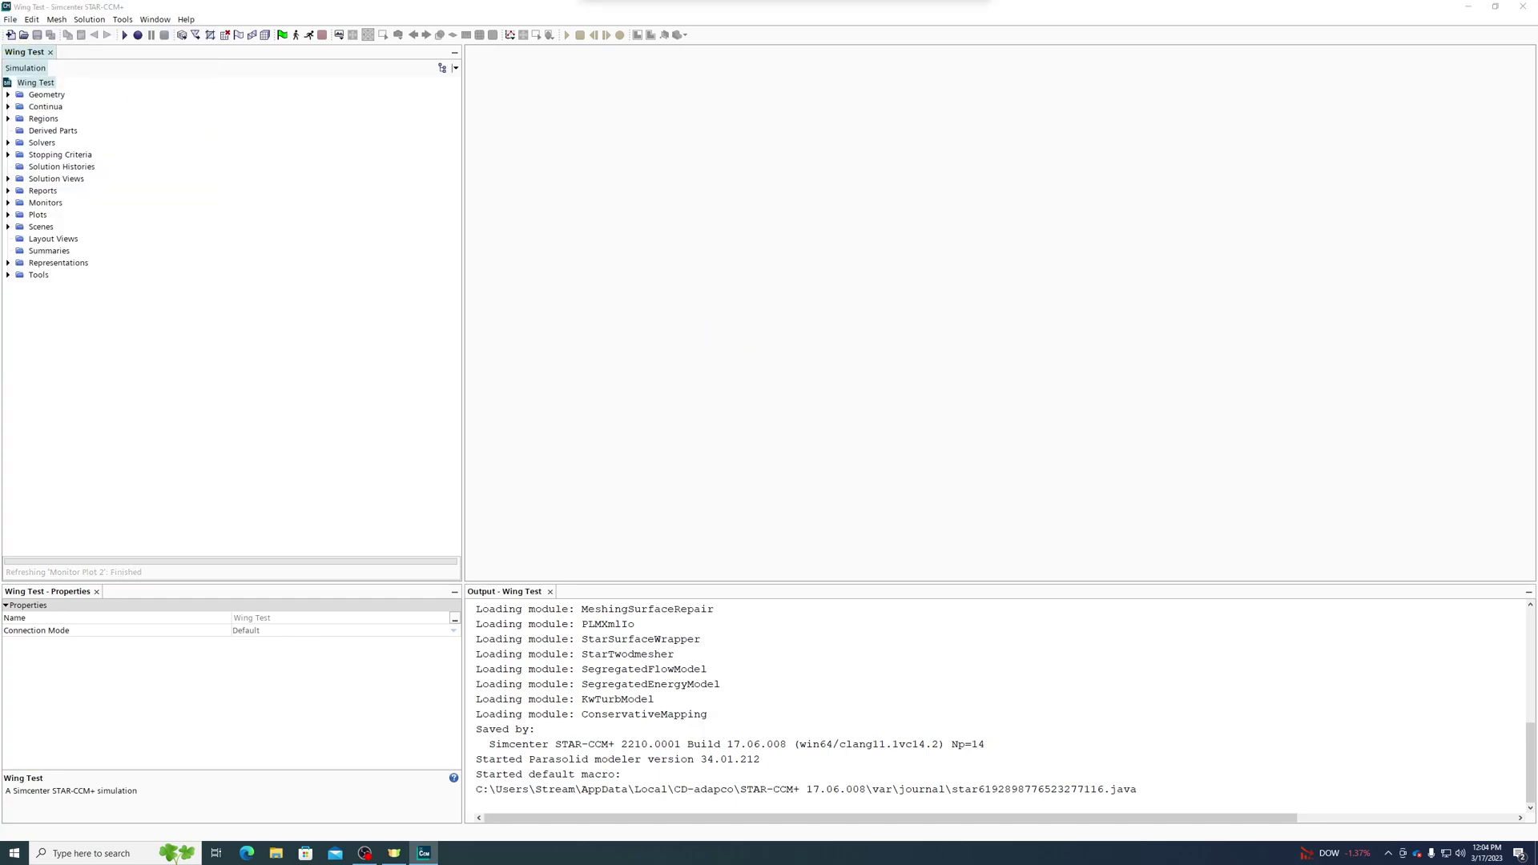
left_click(914, 516)
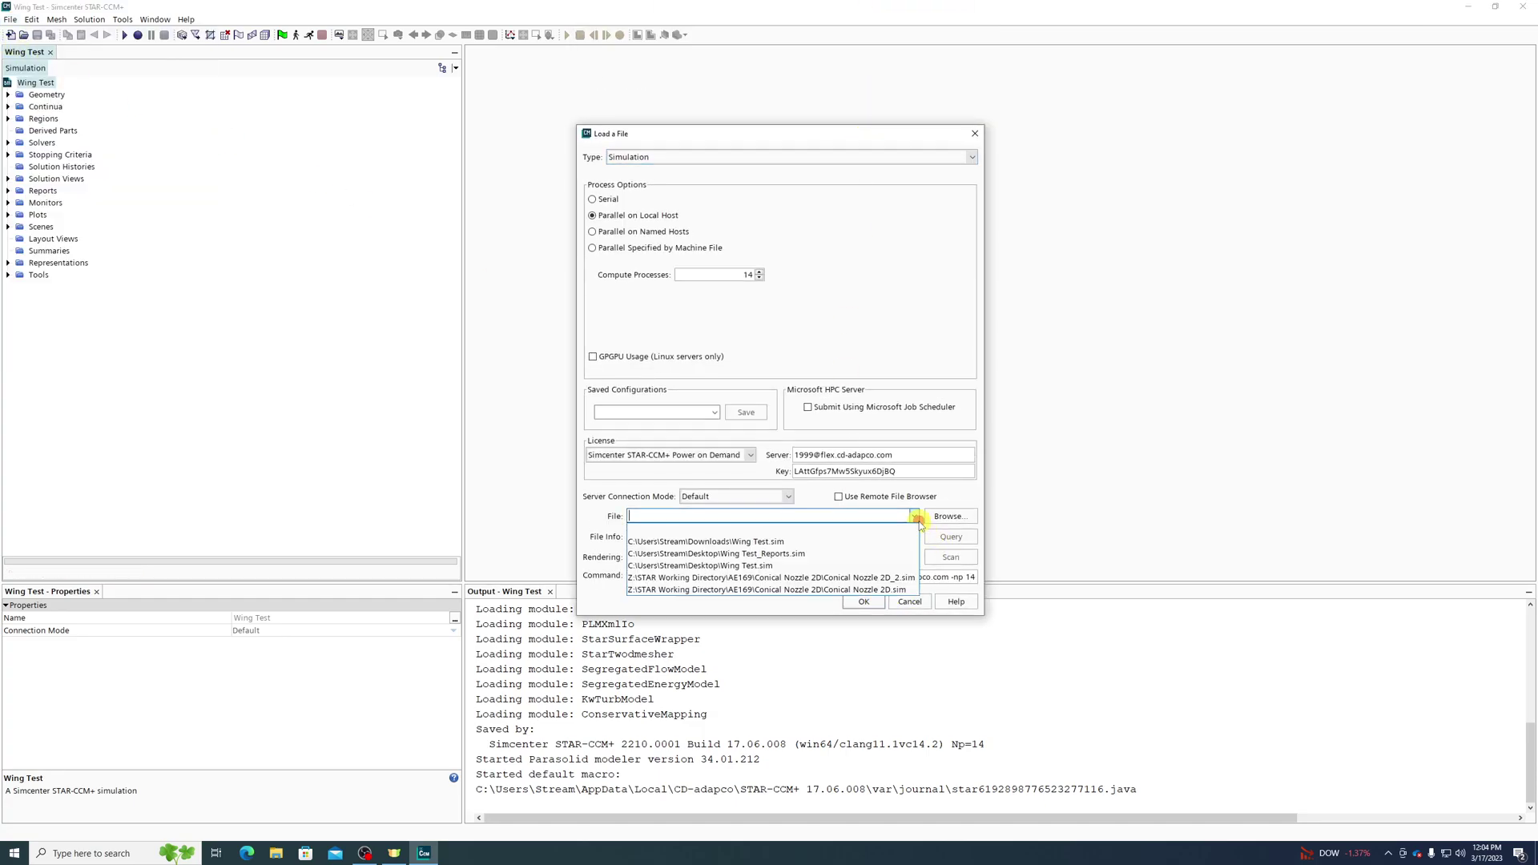
left_click(904, 578)
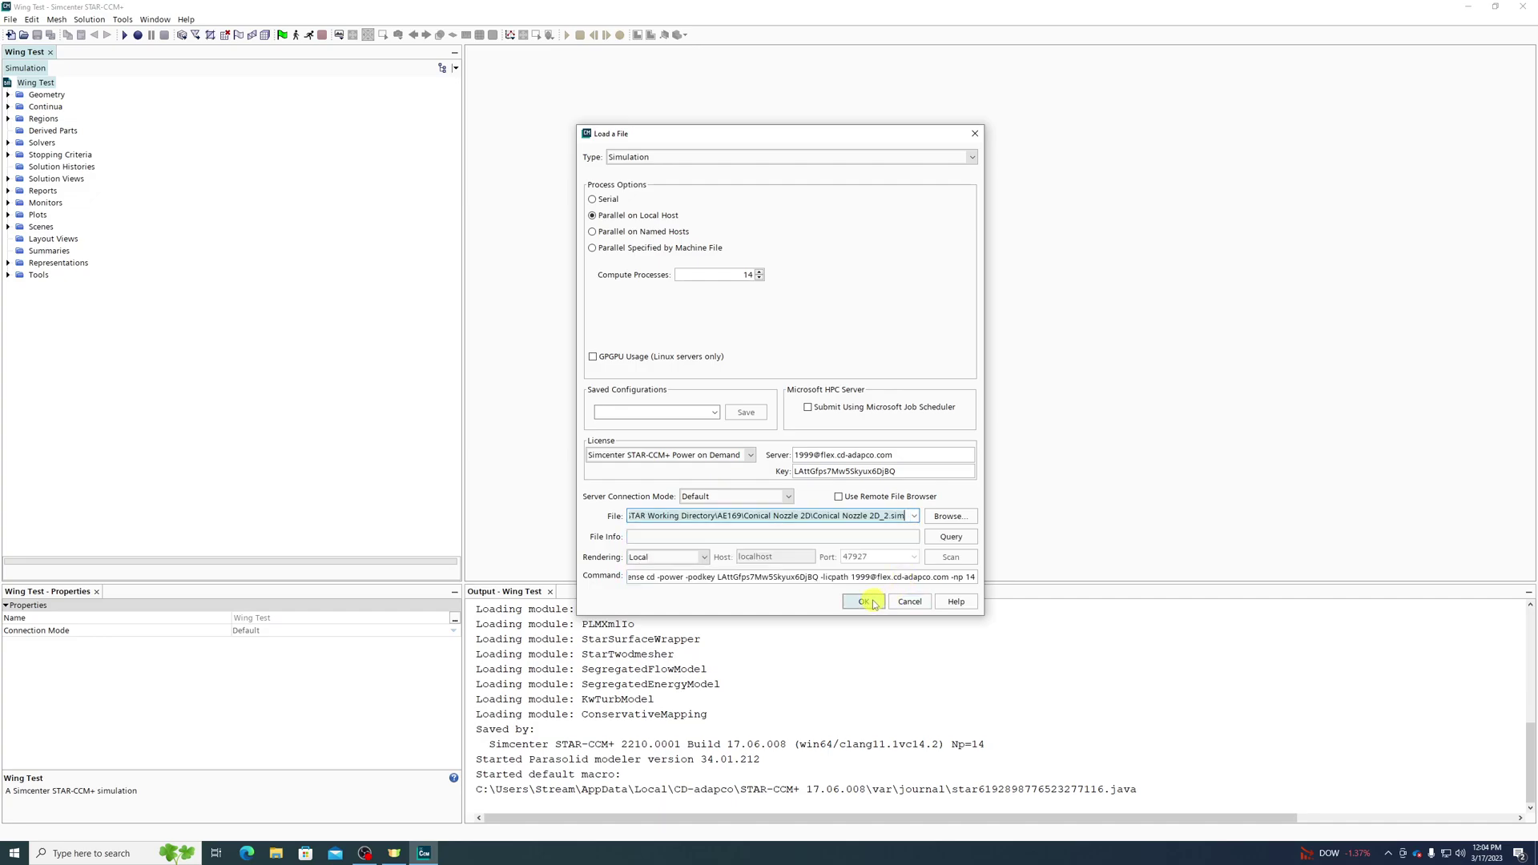
left_click(871, 603)
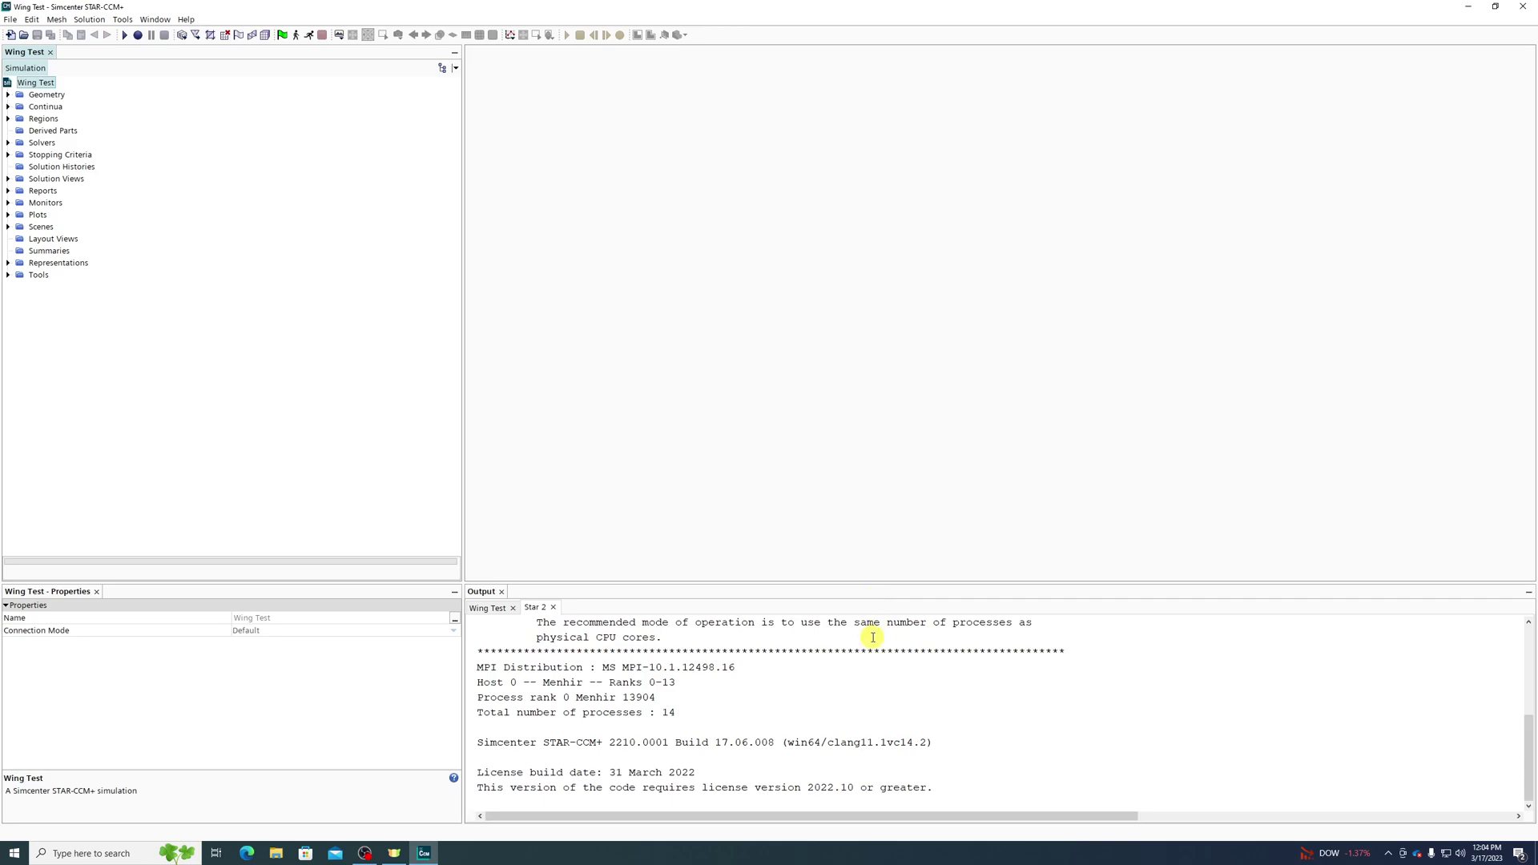
Examine the server startup output of the second simulation, reading the warning about CPU contention and the recommended number of processes.
scroll(871, 641, "up", 4)
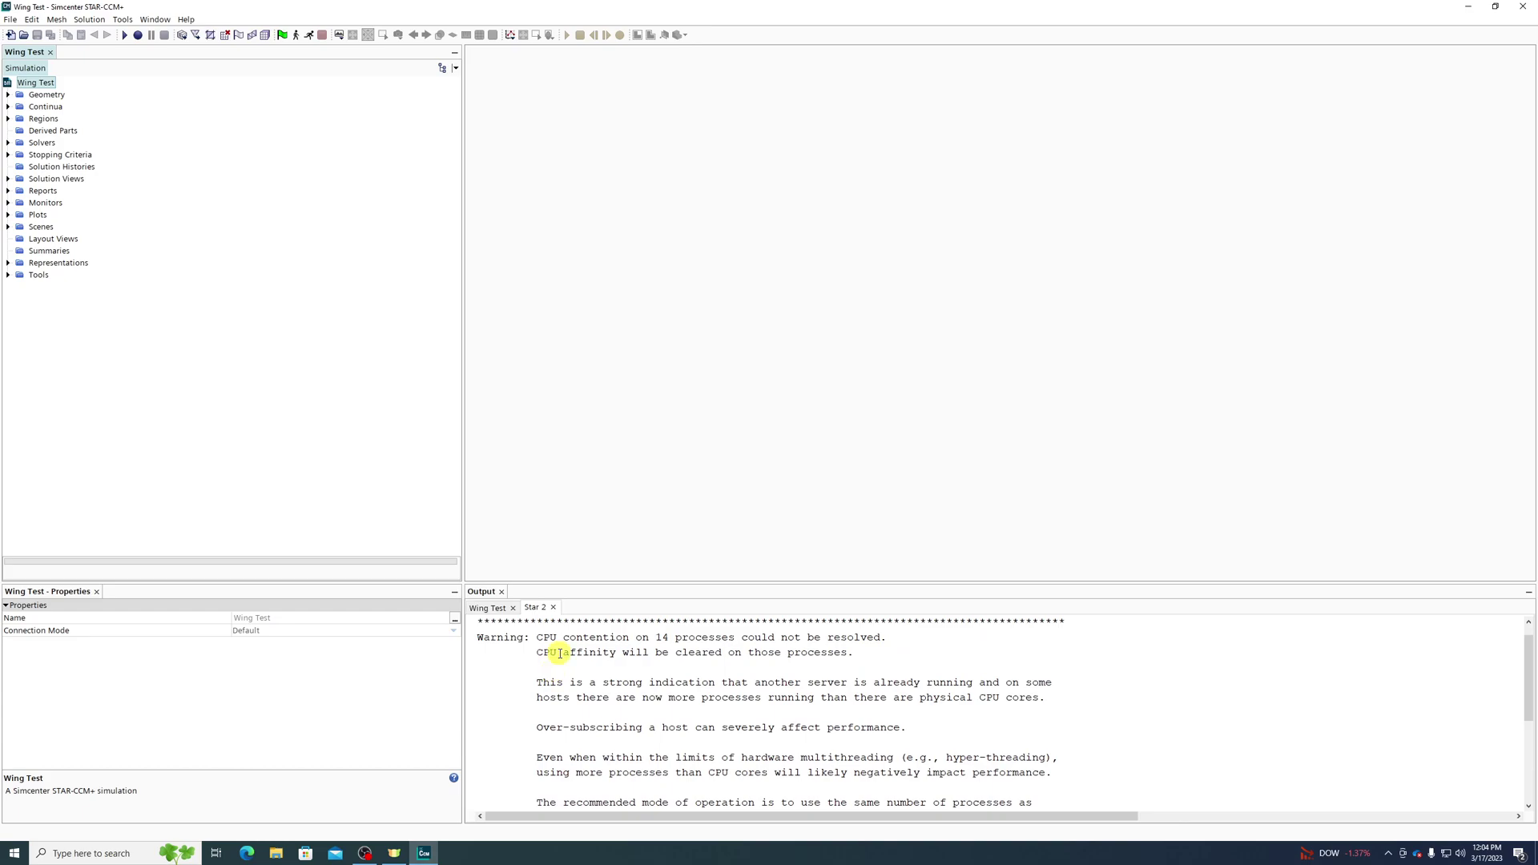
scroll(559, 657, "up", 1)
left_click_drag(539, 659, 914, 673)
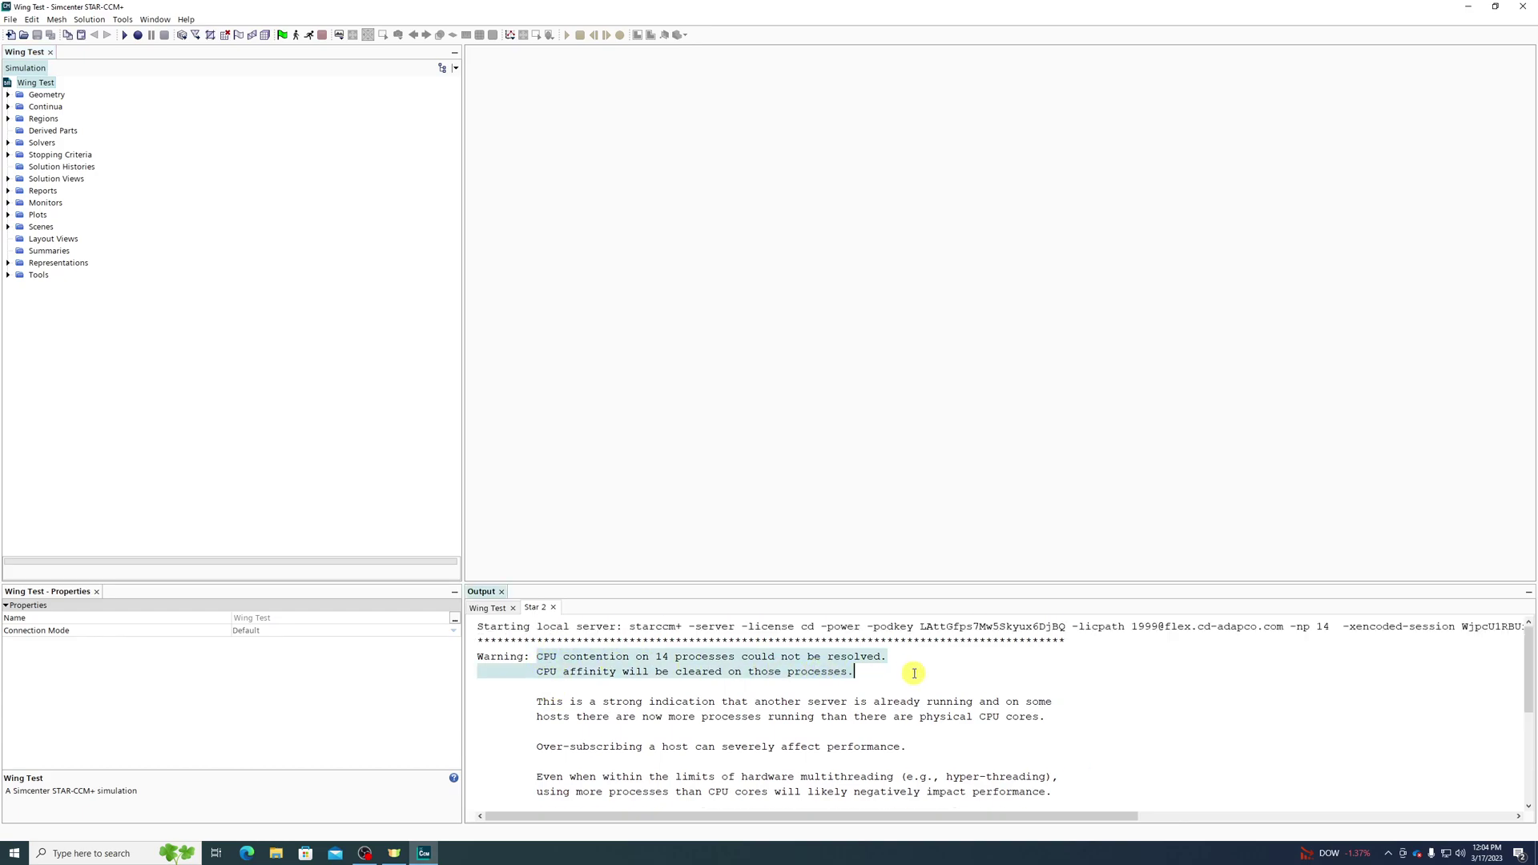
left_click(533, 658)
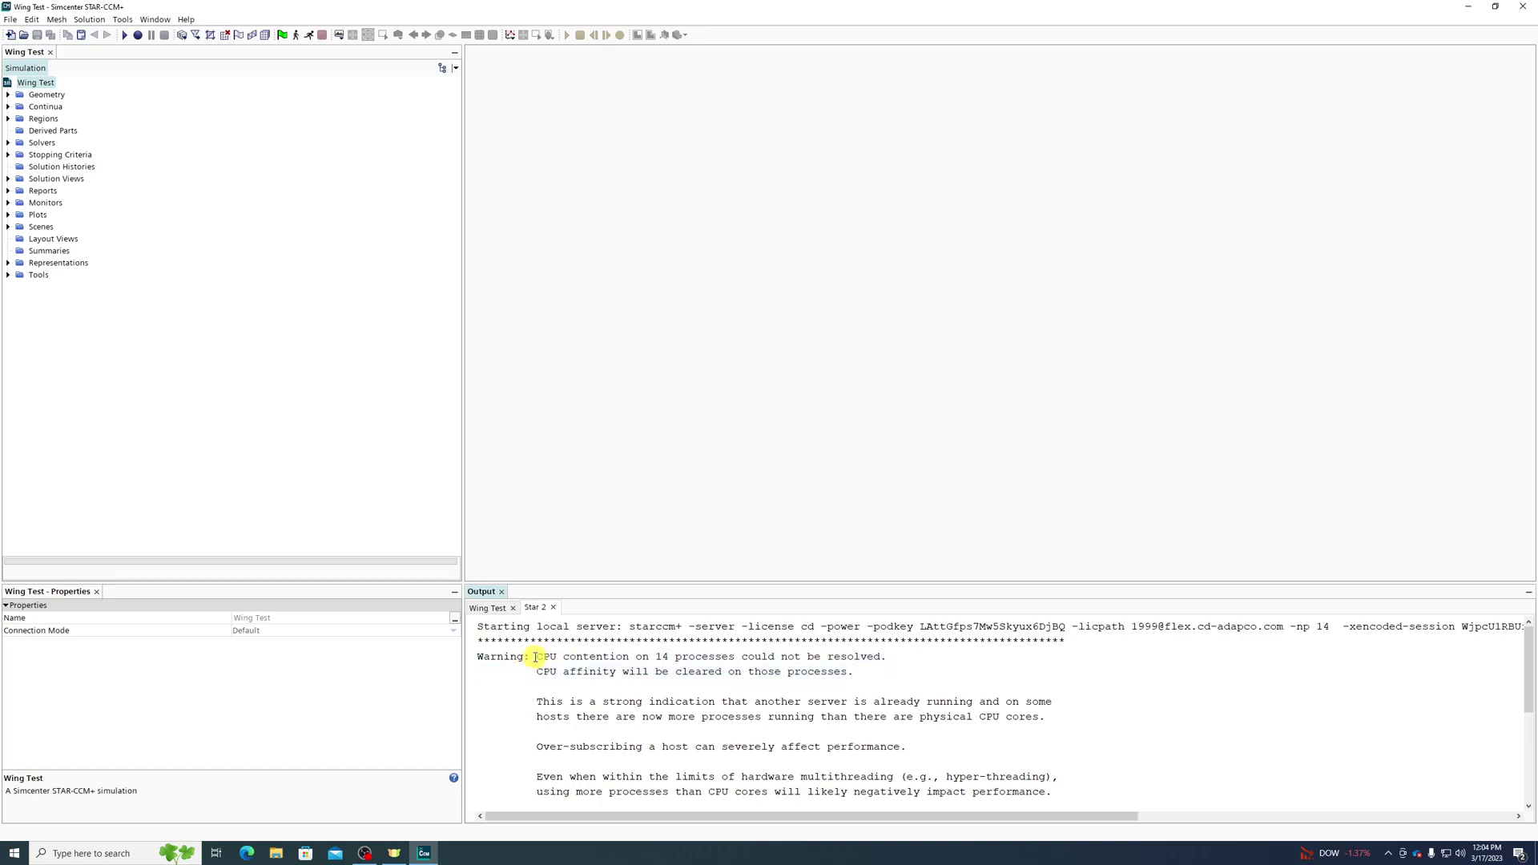
left_click_drag(535, 657, 917, 668)
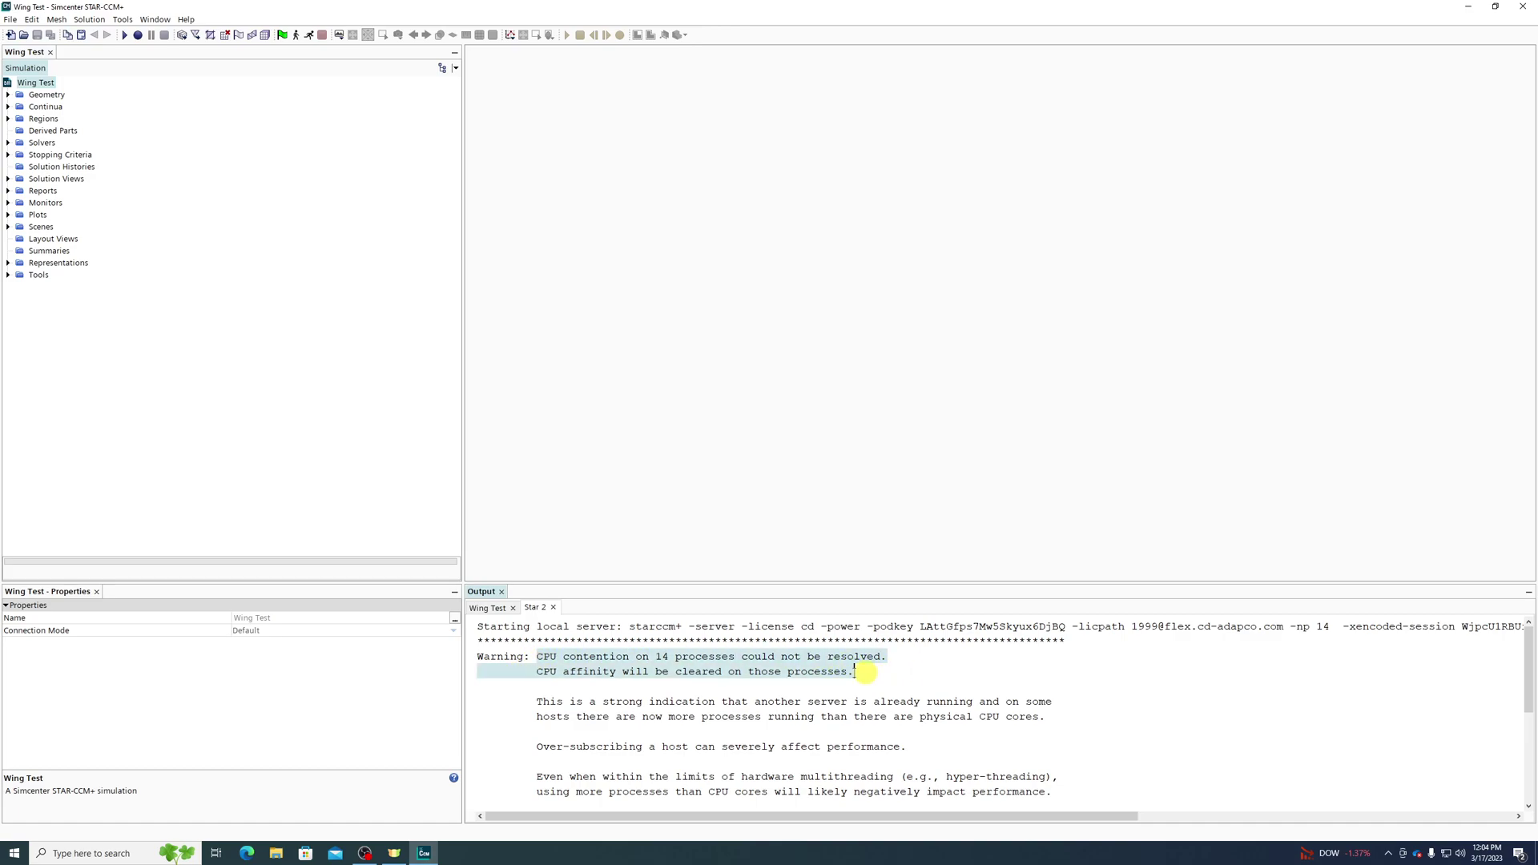
left_click(823, 671)
left_click_drag(533, 673, 858, 673)
scroll(858, 671, "down", 1)
left_click_drag(669, 656, 1058, 670)
scroll(942, 696, "down", 2)
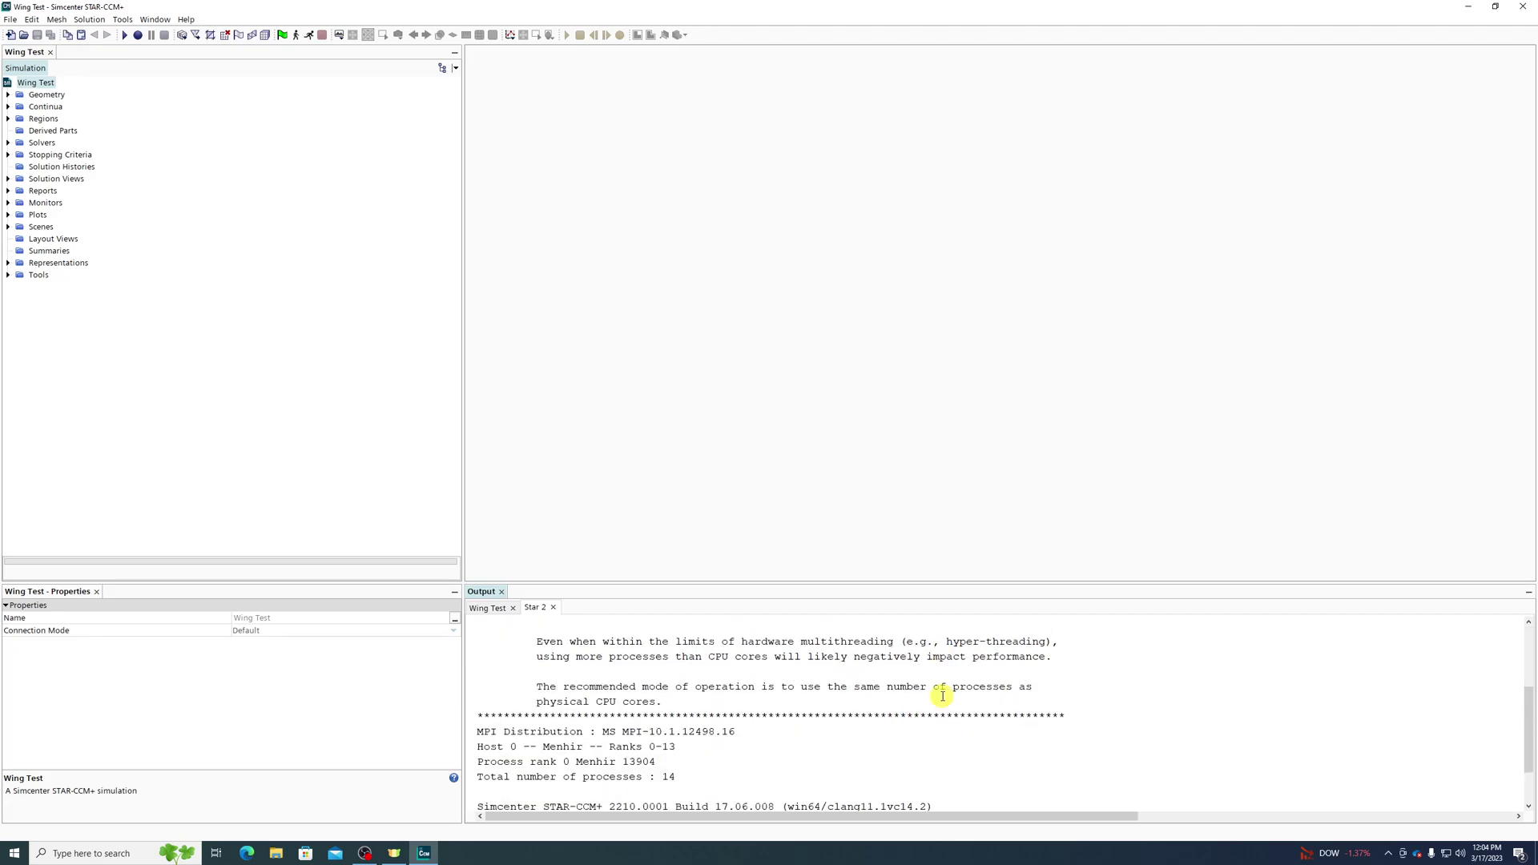
scroll(942, 696, "up", 1)
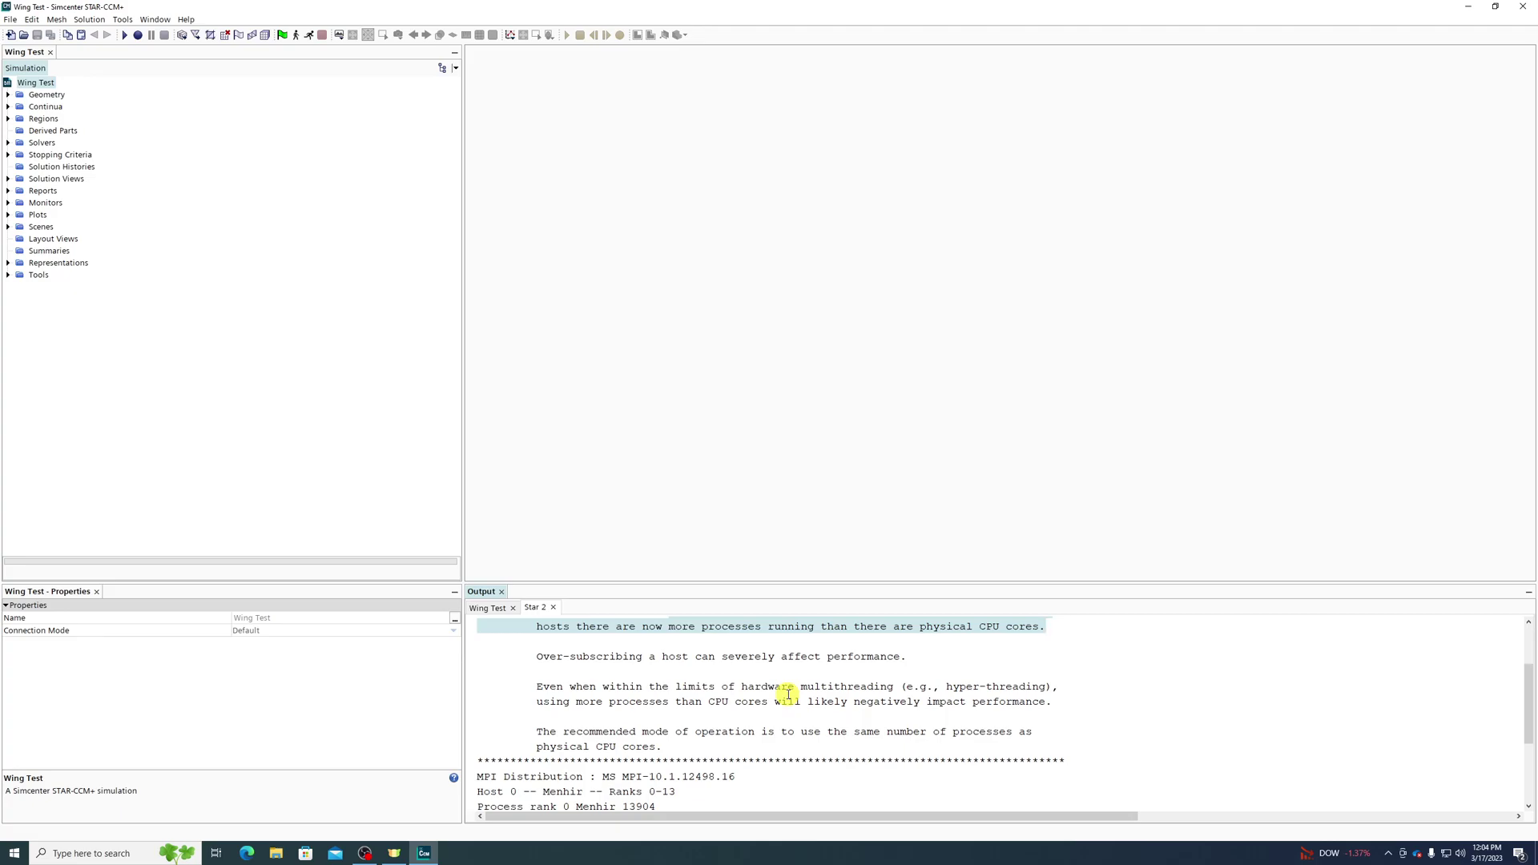
scroll(788, 695, "down", 1)
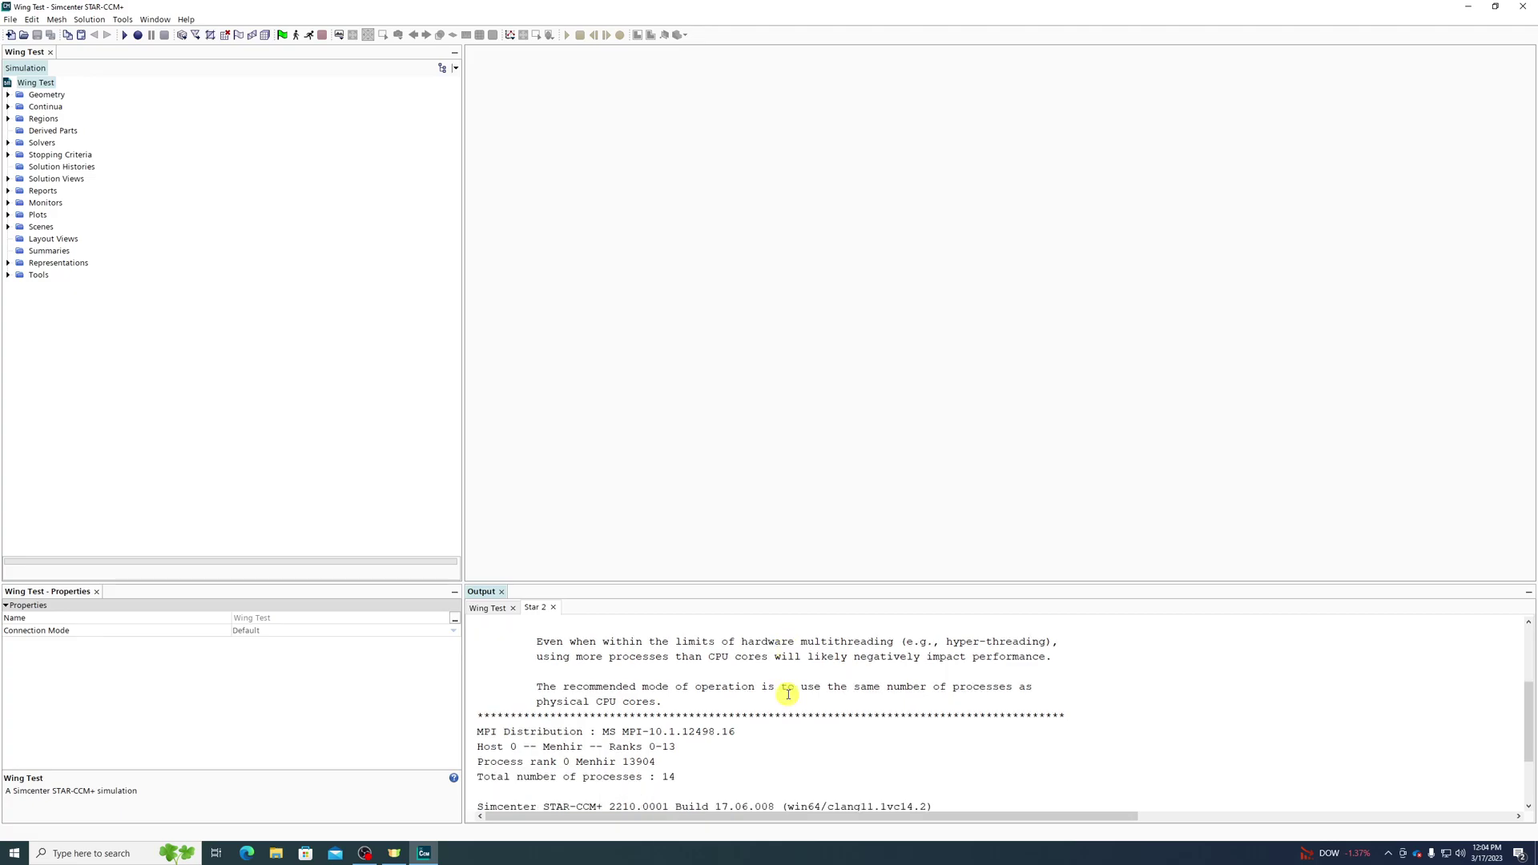
scroll(788, 695, "down", 2)
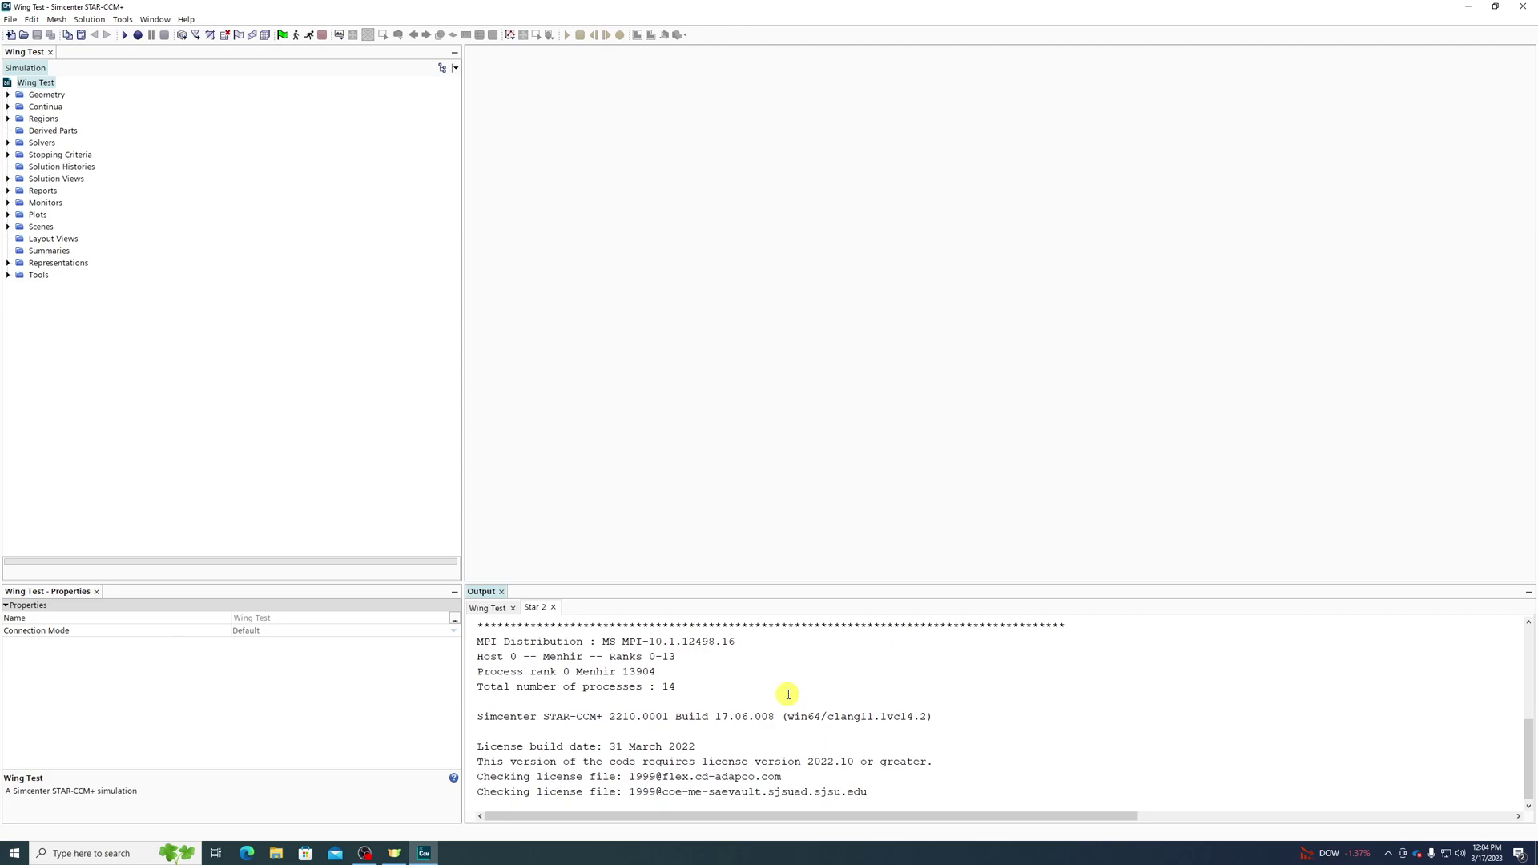
scroll(788, 695, "down", 1)
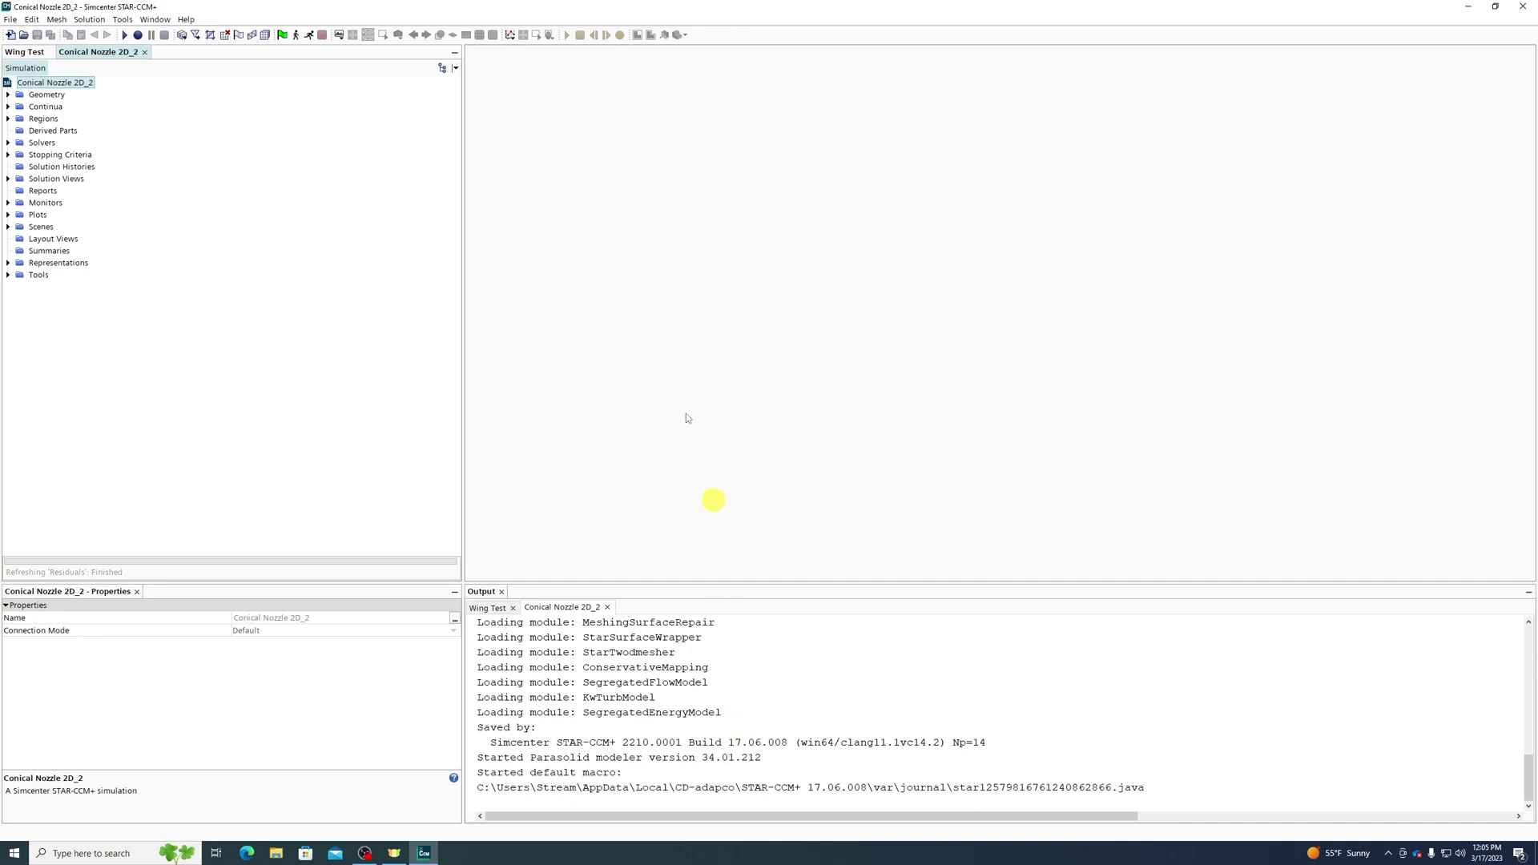
scroll(809, 650, "up", 10)
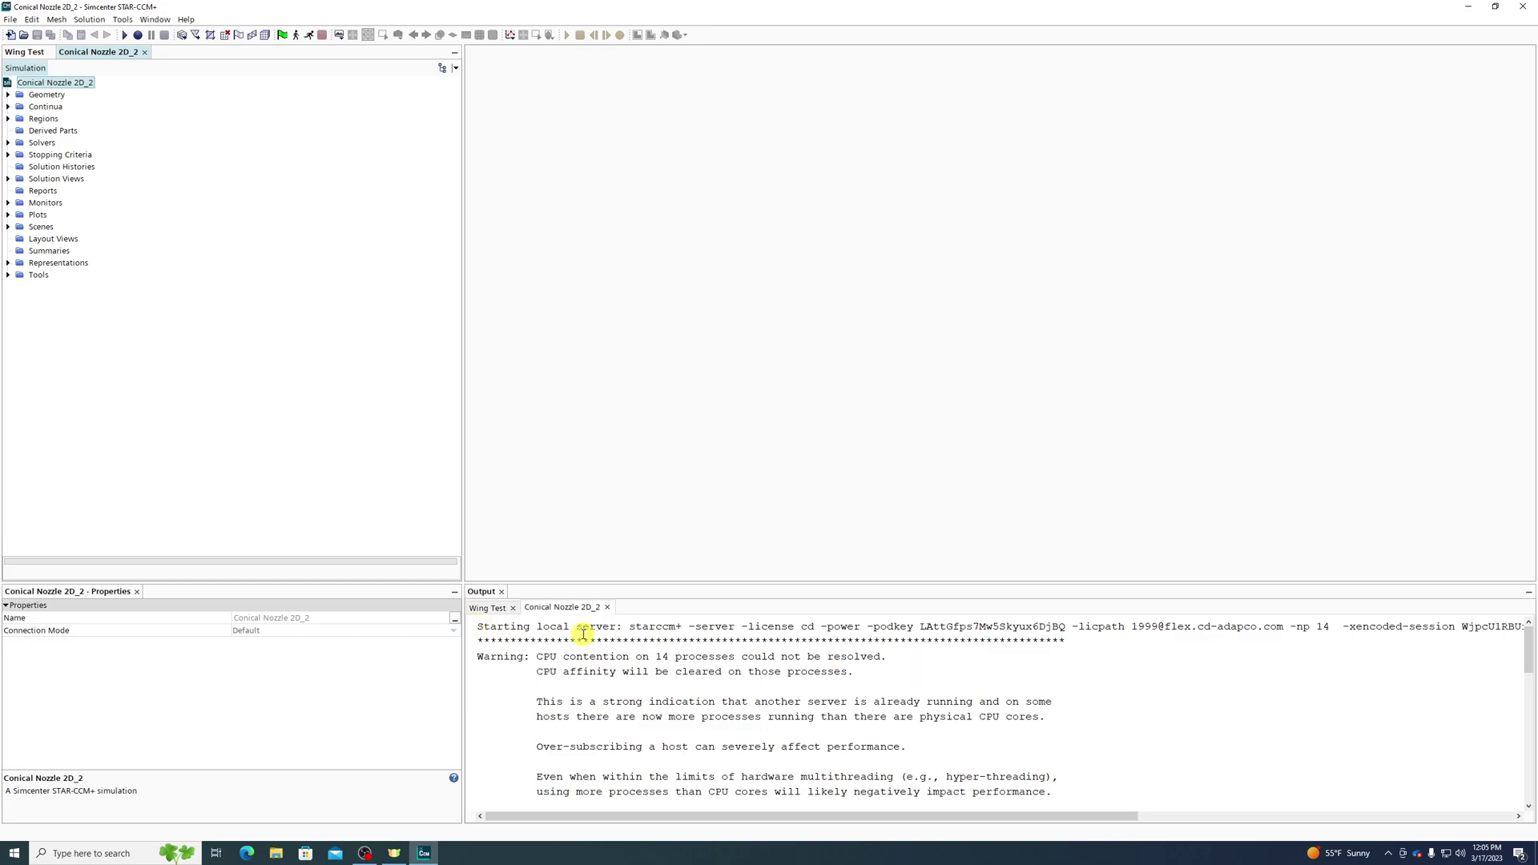
left_click_drag(654, 656, 670, 657)
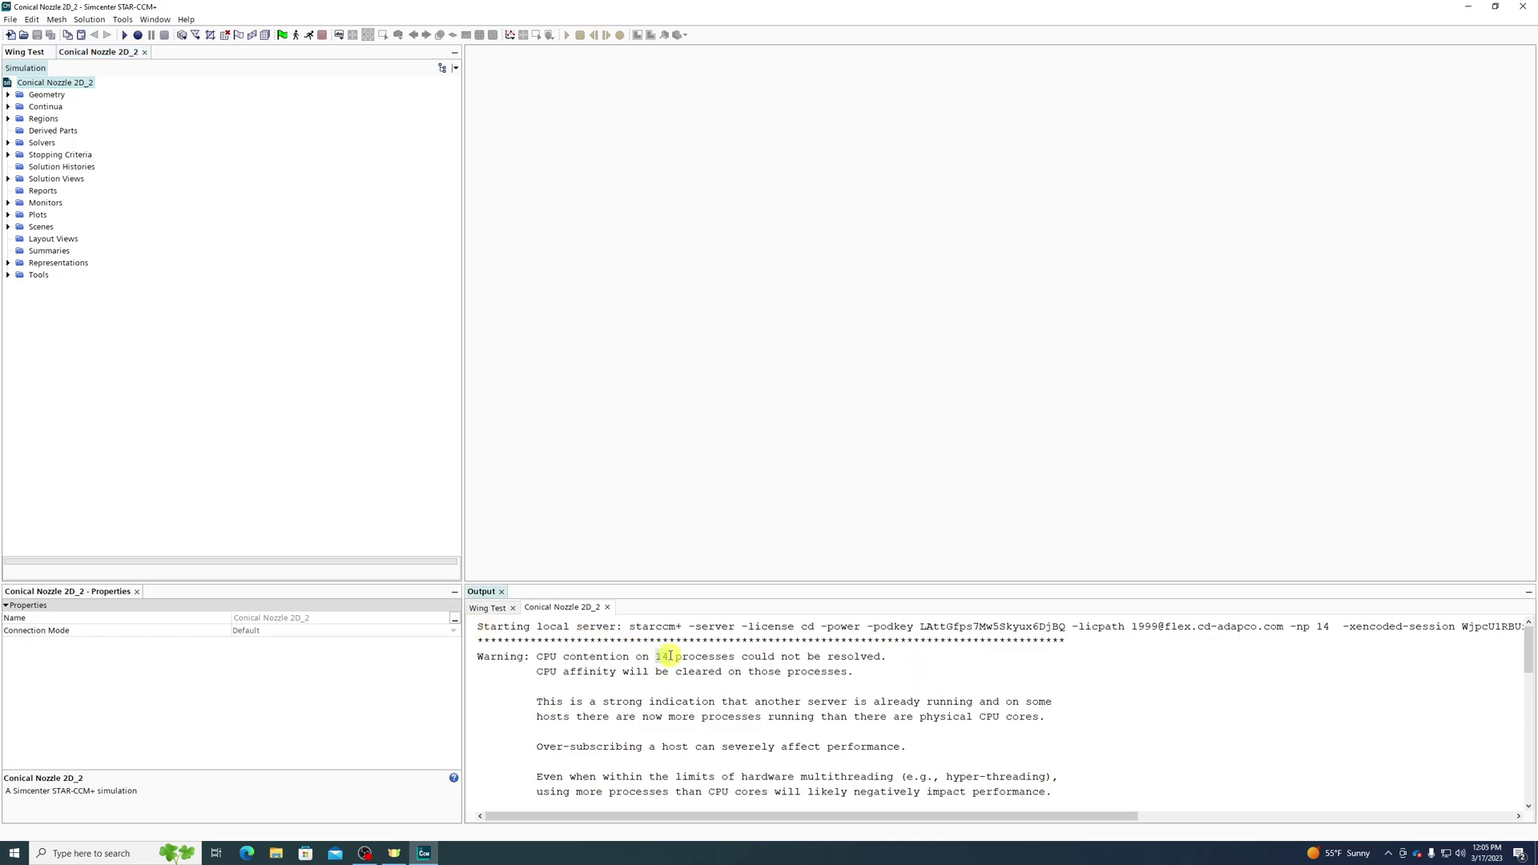
List the geometry parts of the conical nozzle simulation and open Mesh Scene 1 to inspect the 2D mesh.
left_click(839, 669)
left_click(8, 95)
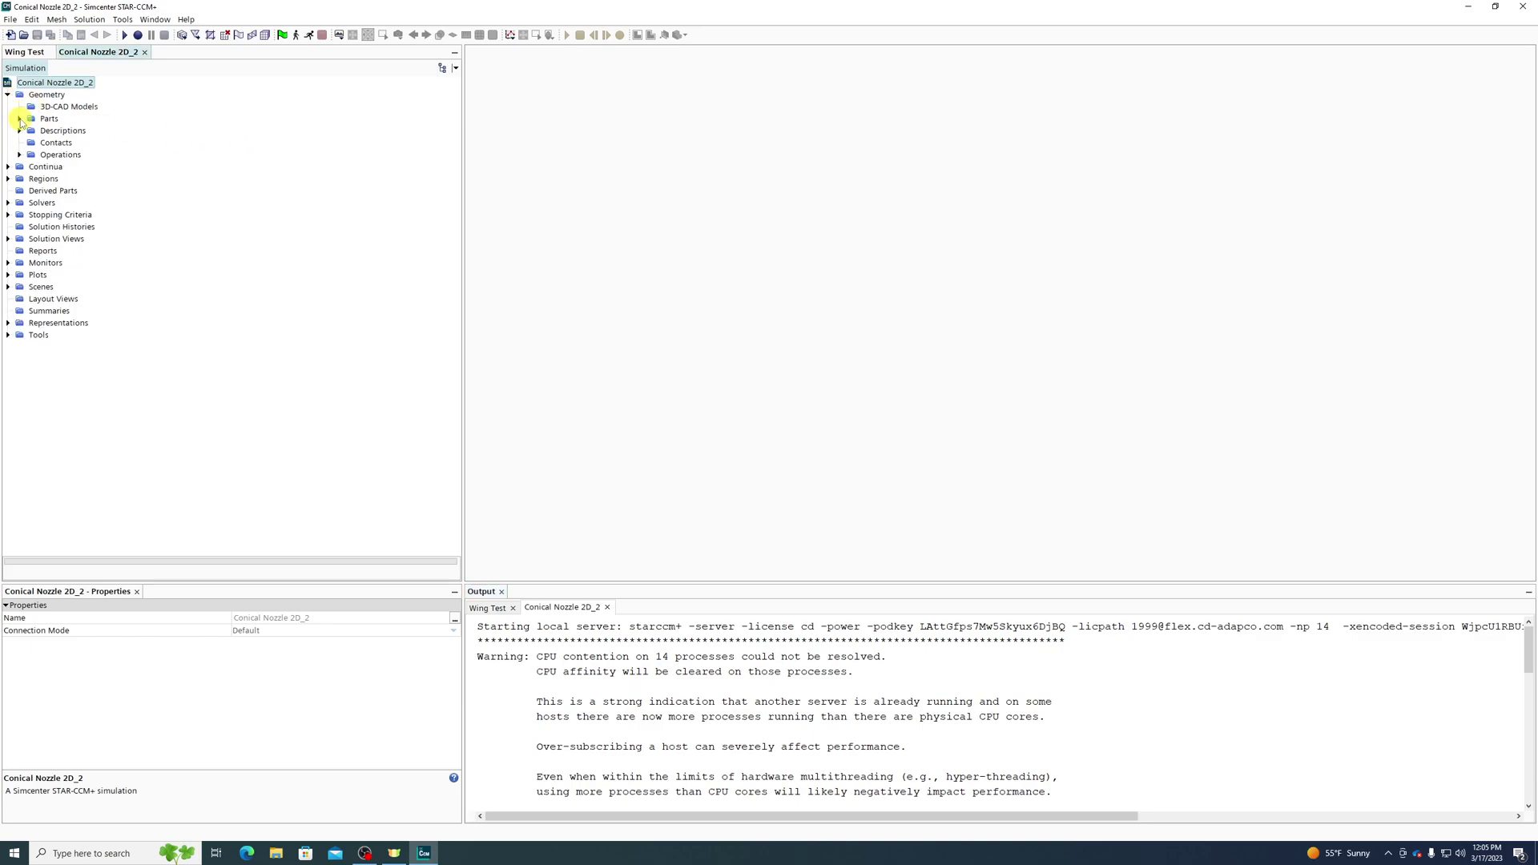
left_click(19, 118)
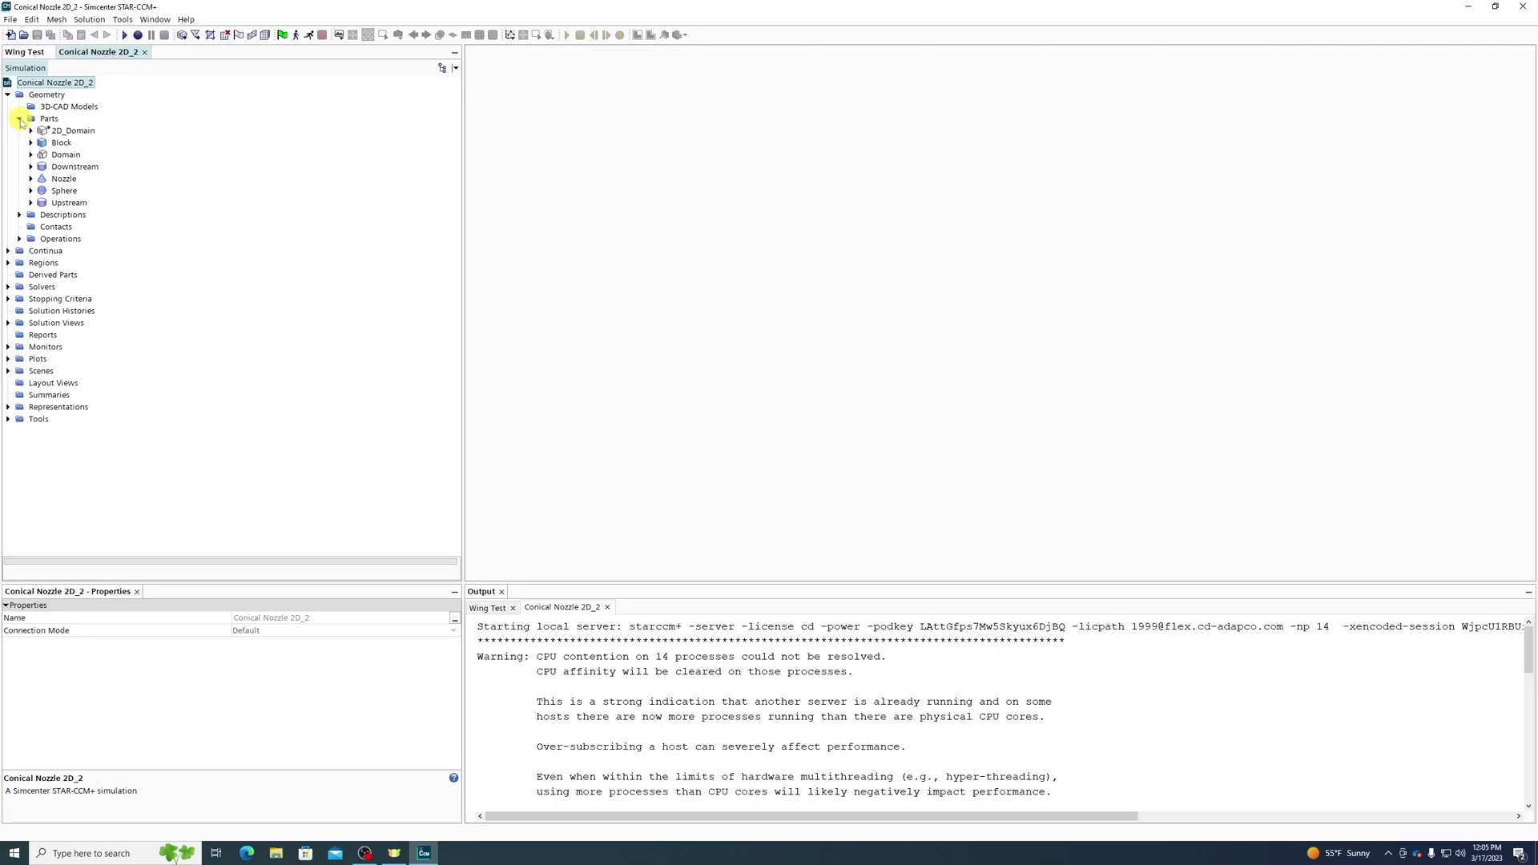
left_click(8, 371)
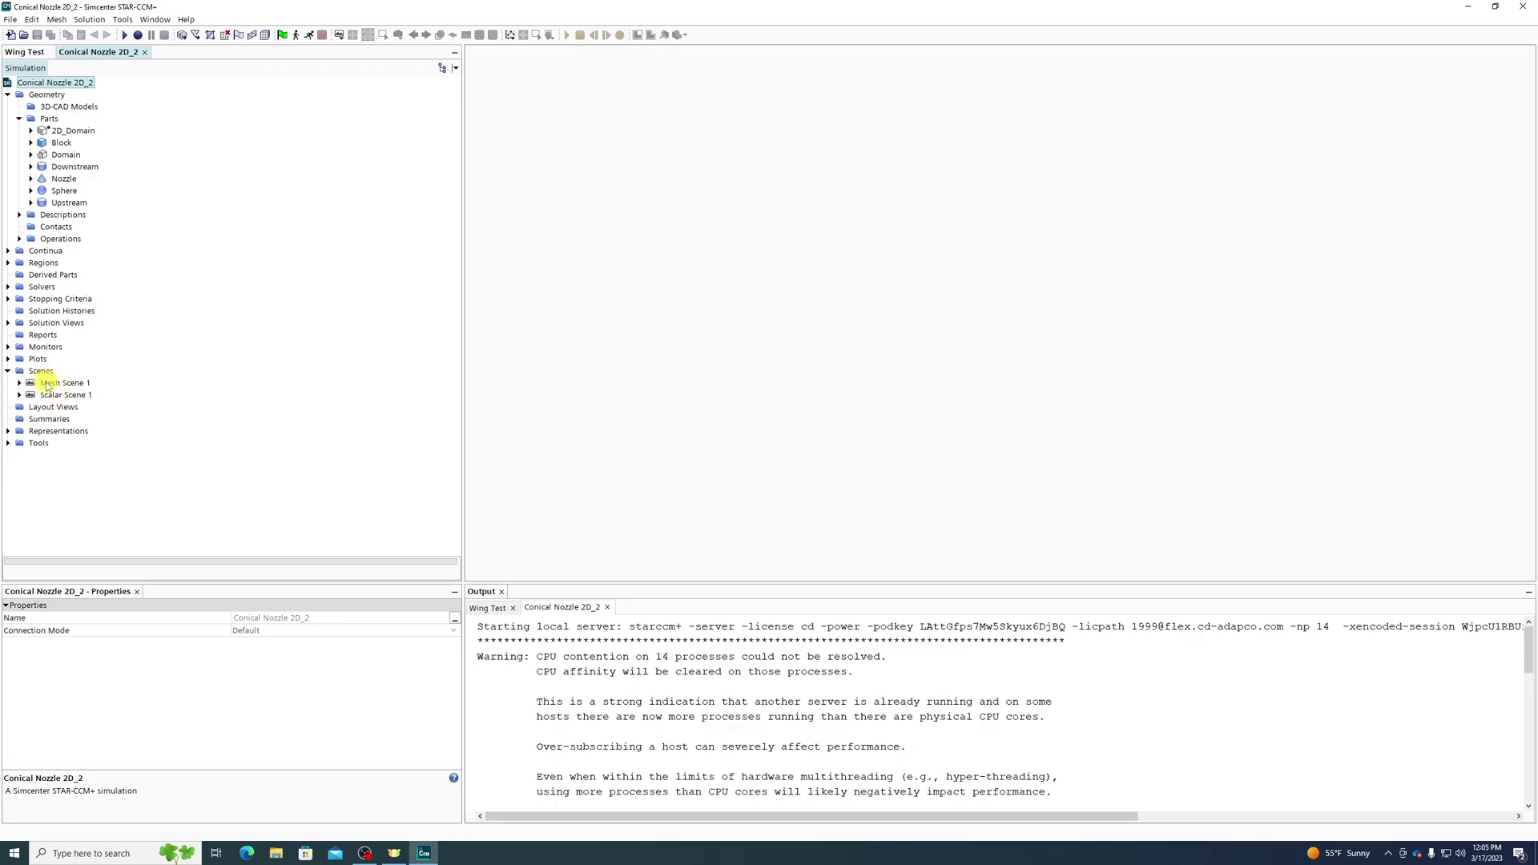
double_click(49, 383)
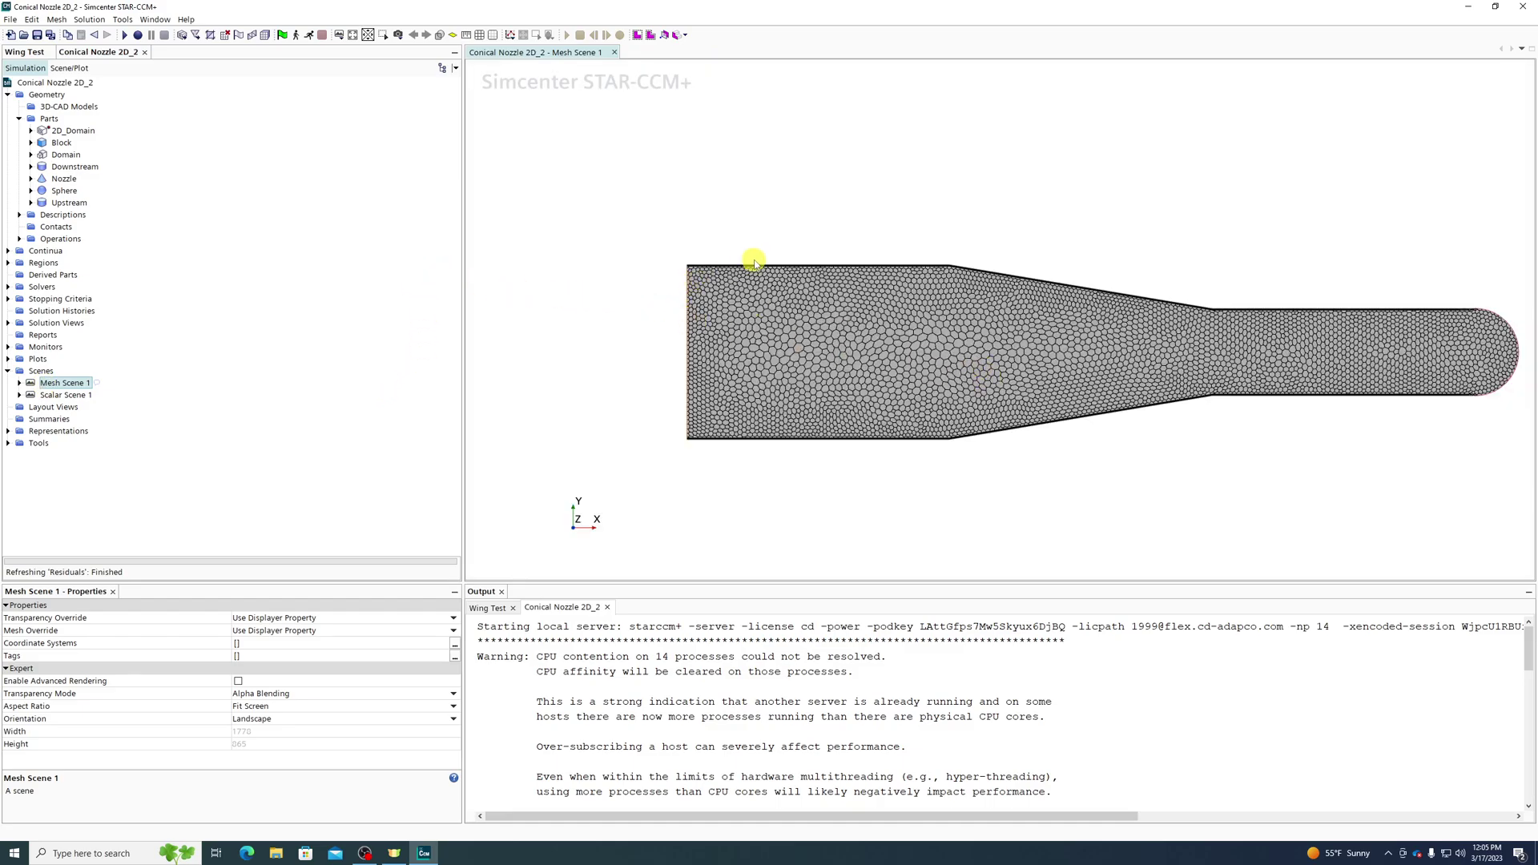
scroll(755, 262, "down", 2)
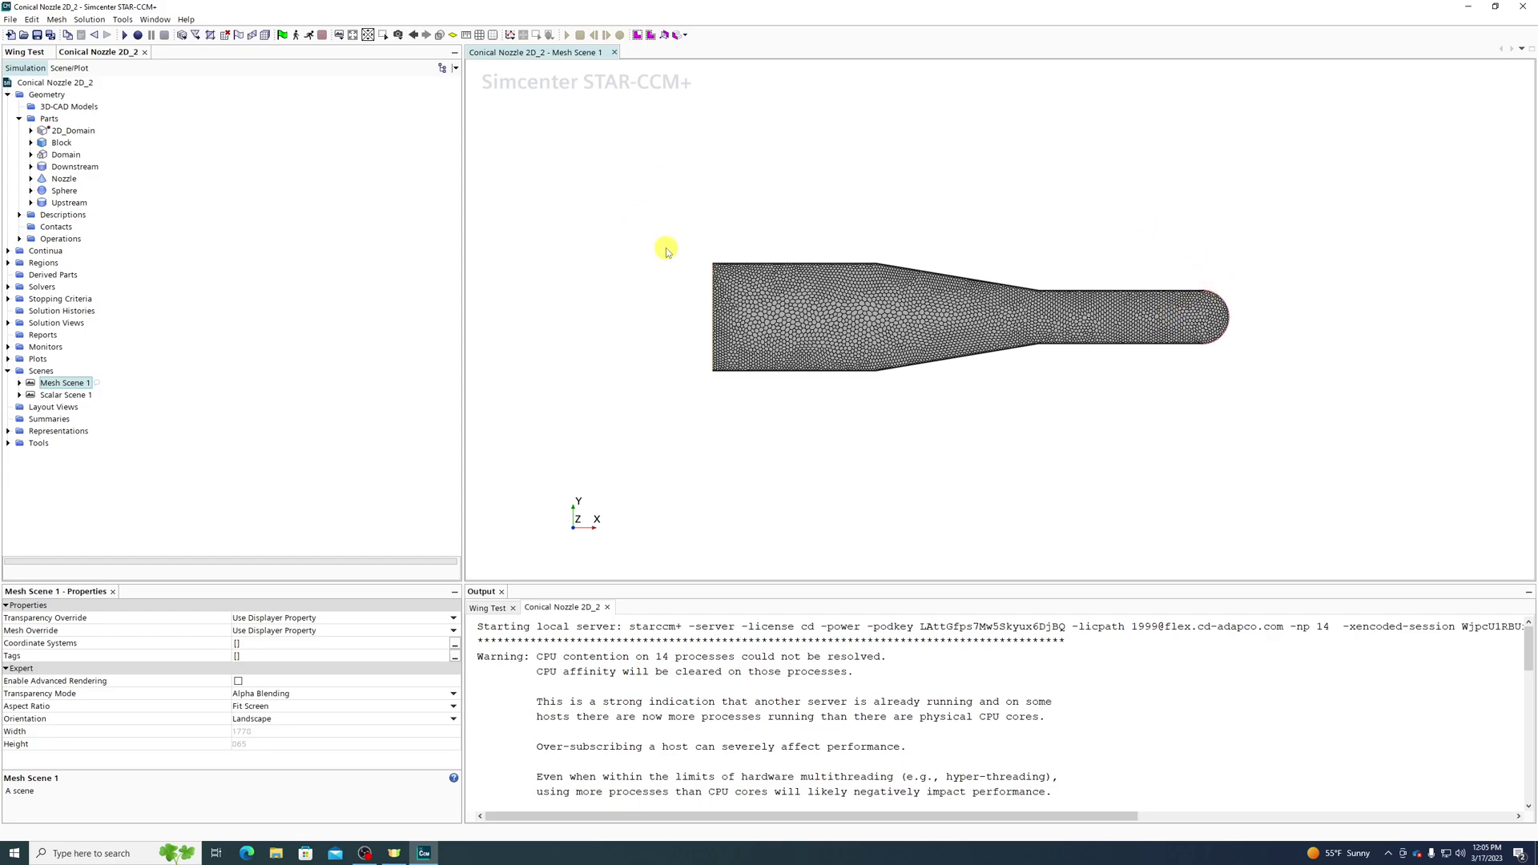
scroll(913, 340, "up", 3)
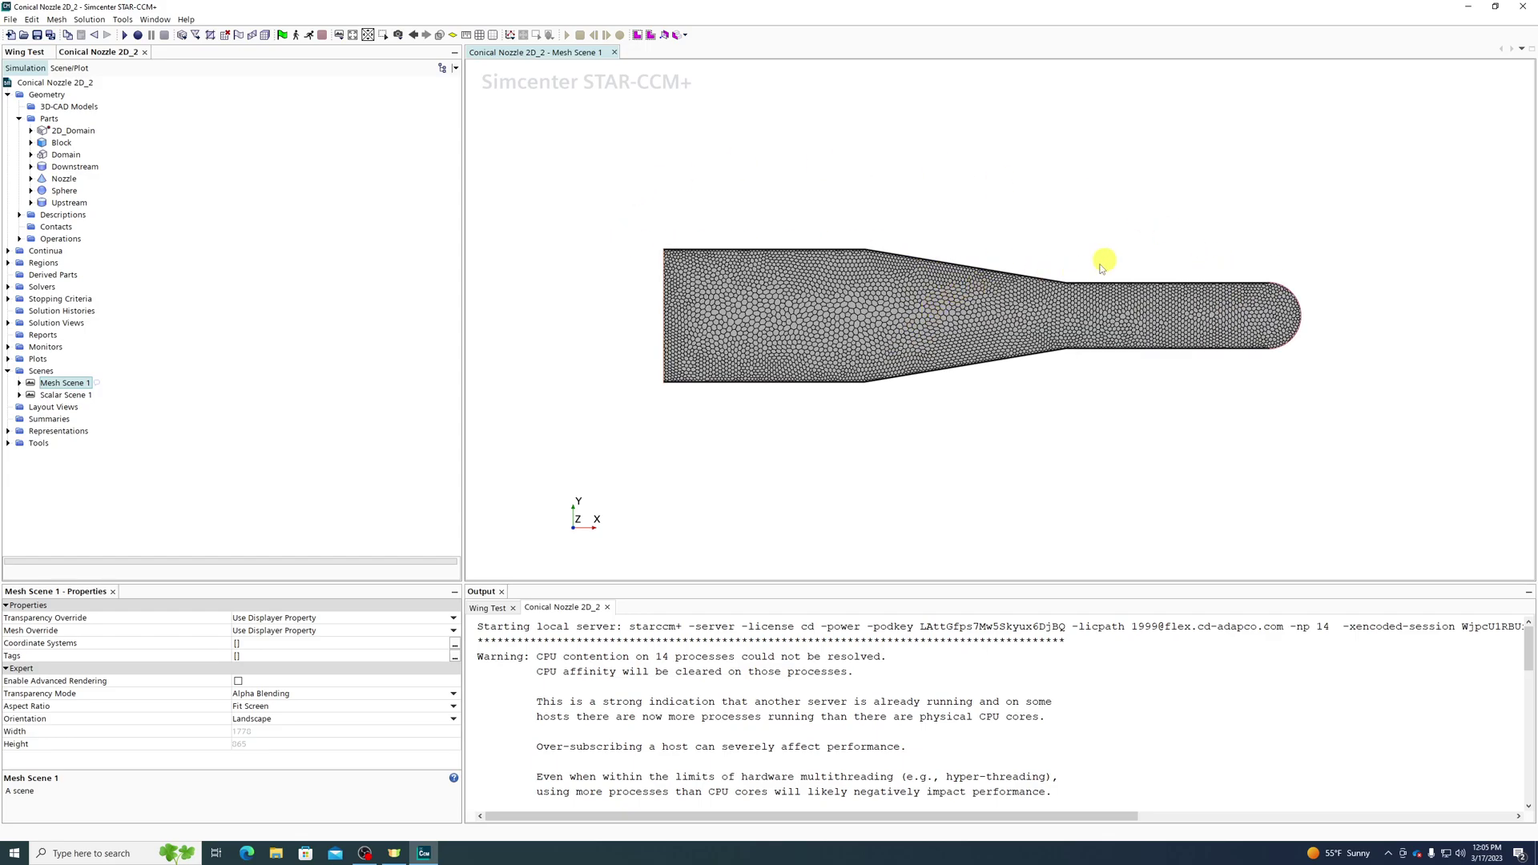
mouse_move(917, 297)
middle_mouse_down()
mouse_move(958, 295)
mouse_move(889, 302)
mouse_move(926, 302)
mouse_move(908, 308)
middle_mouse_up()
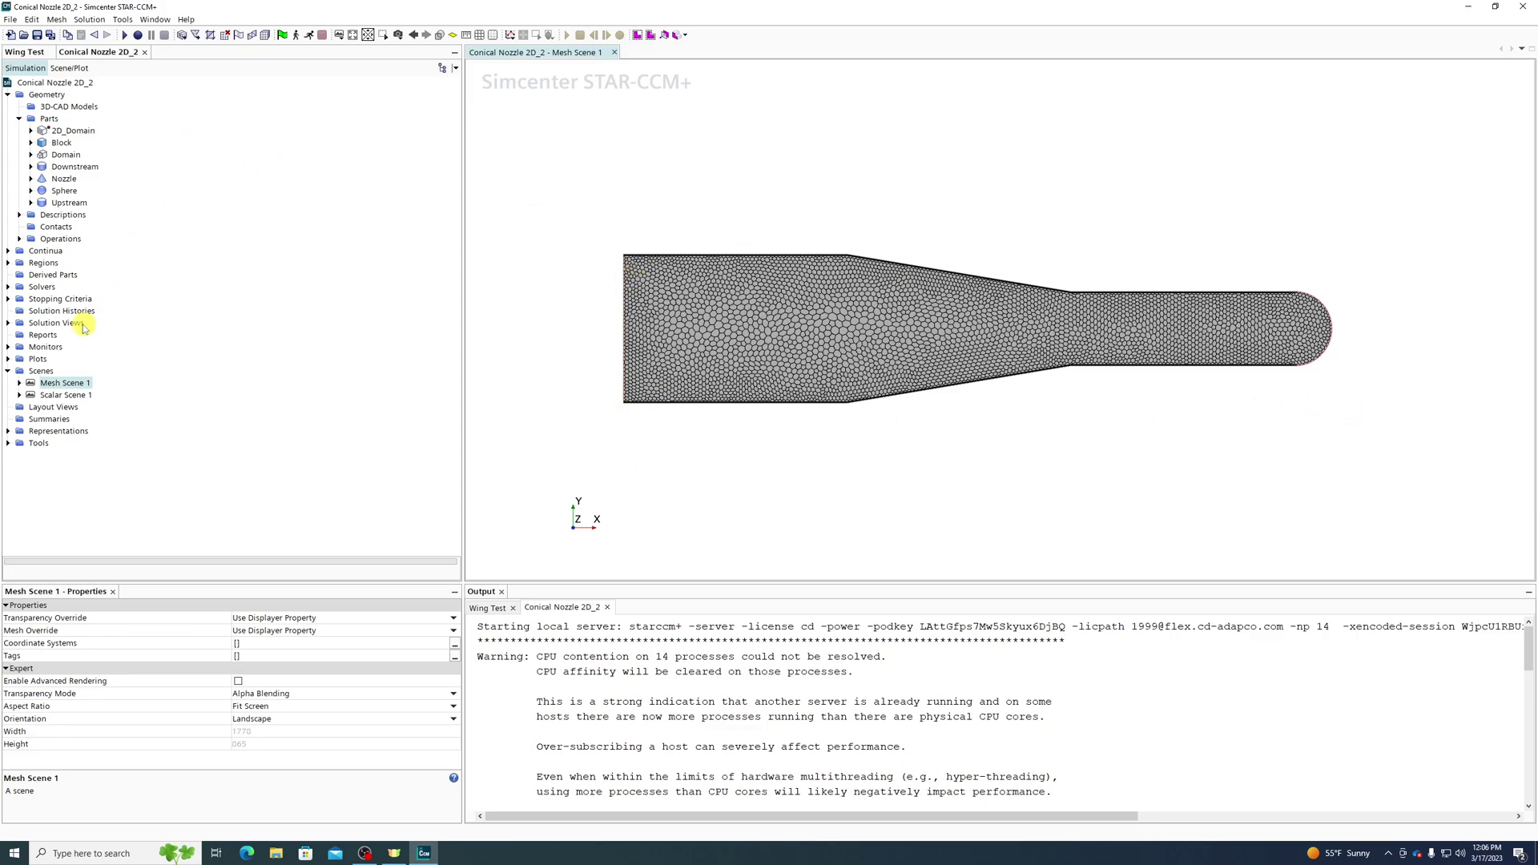
Create an empty scene and add a Surface displayer to it.
right_click(41, 374)
mouse_move(104, 382)
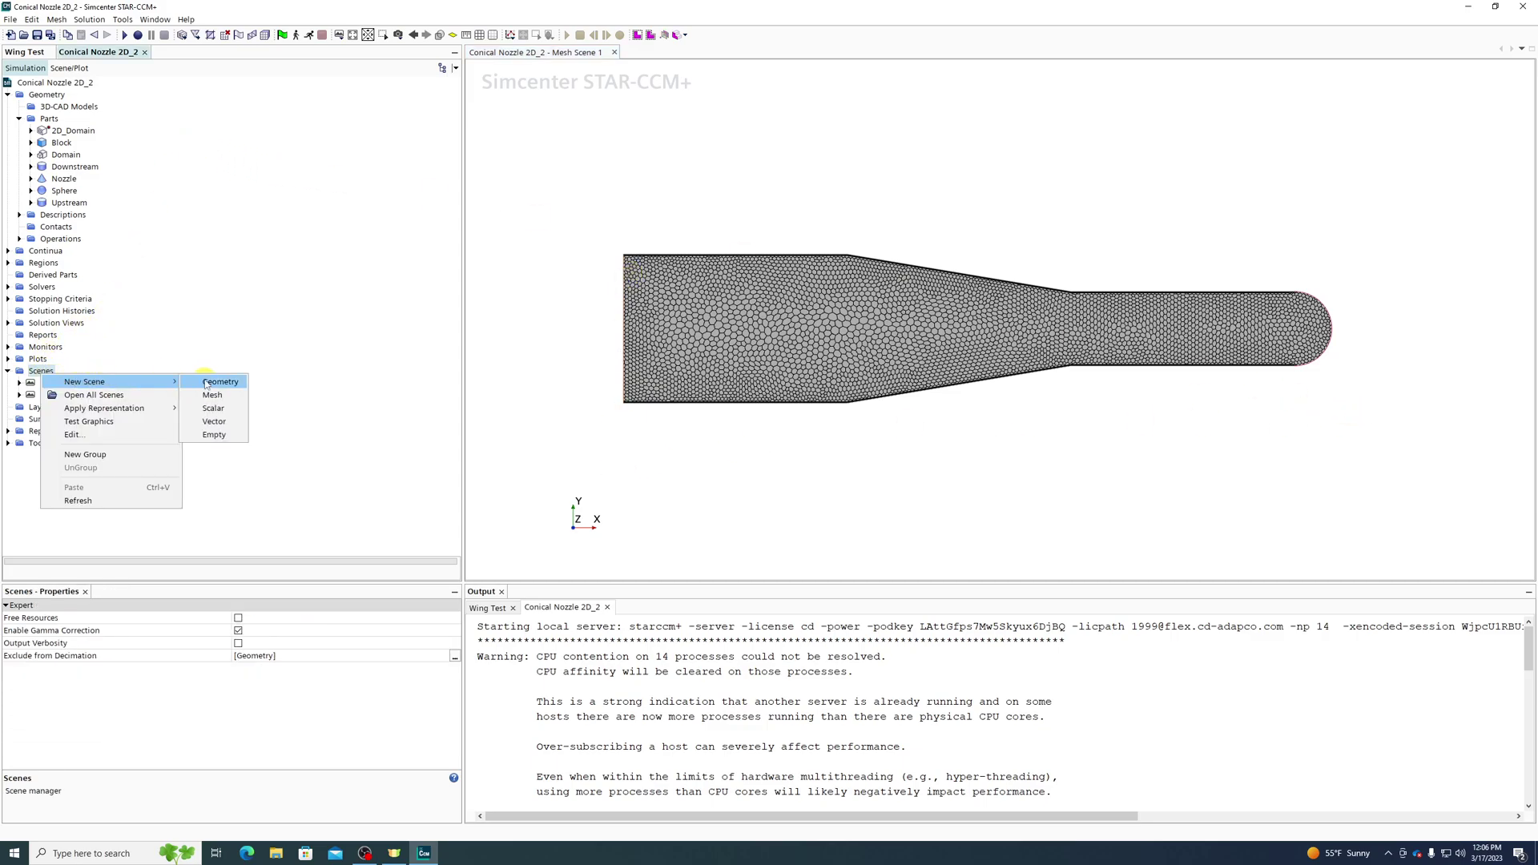
left_click(228, 436)
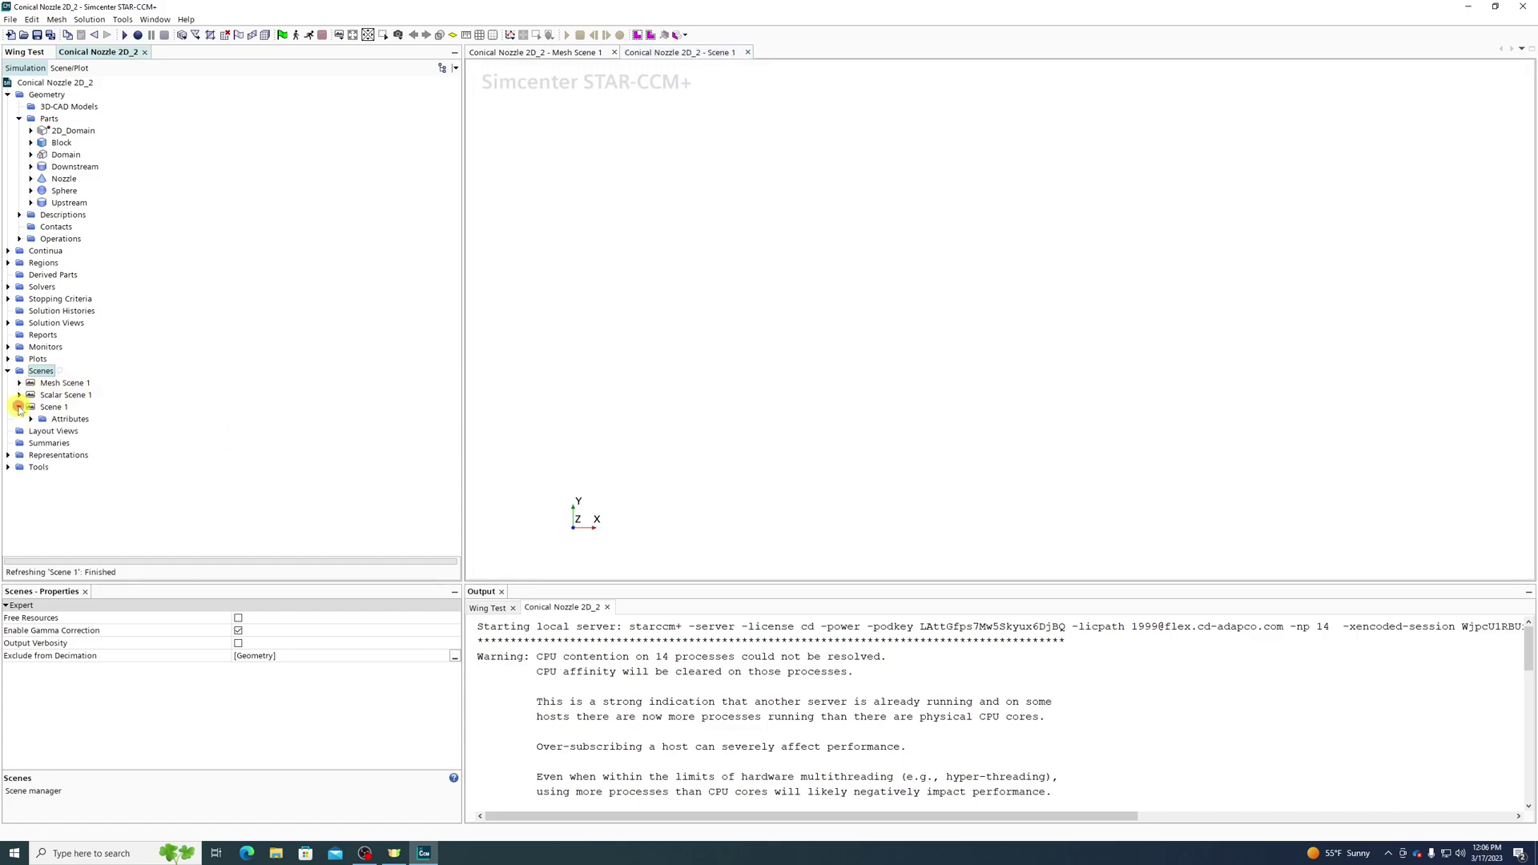
left_click(44, 408)
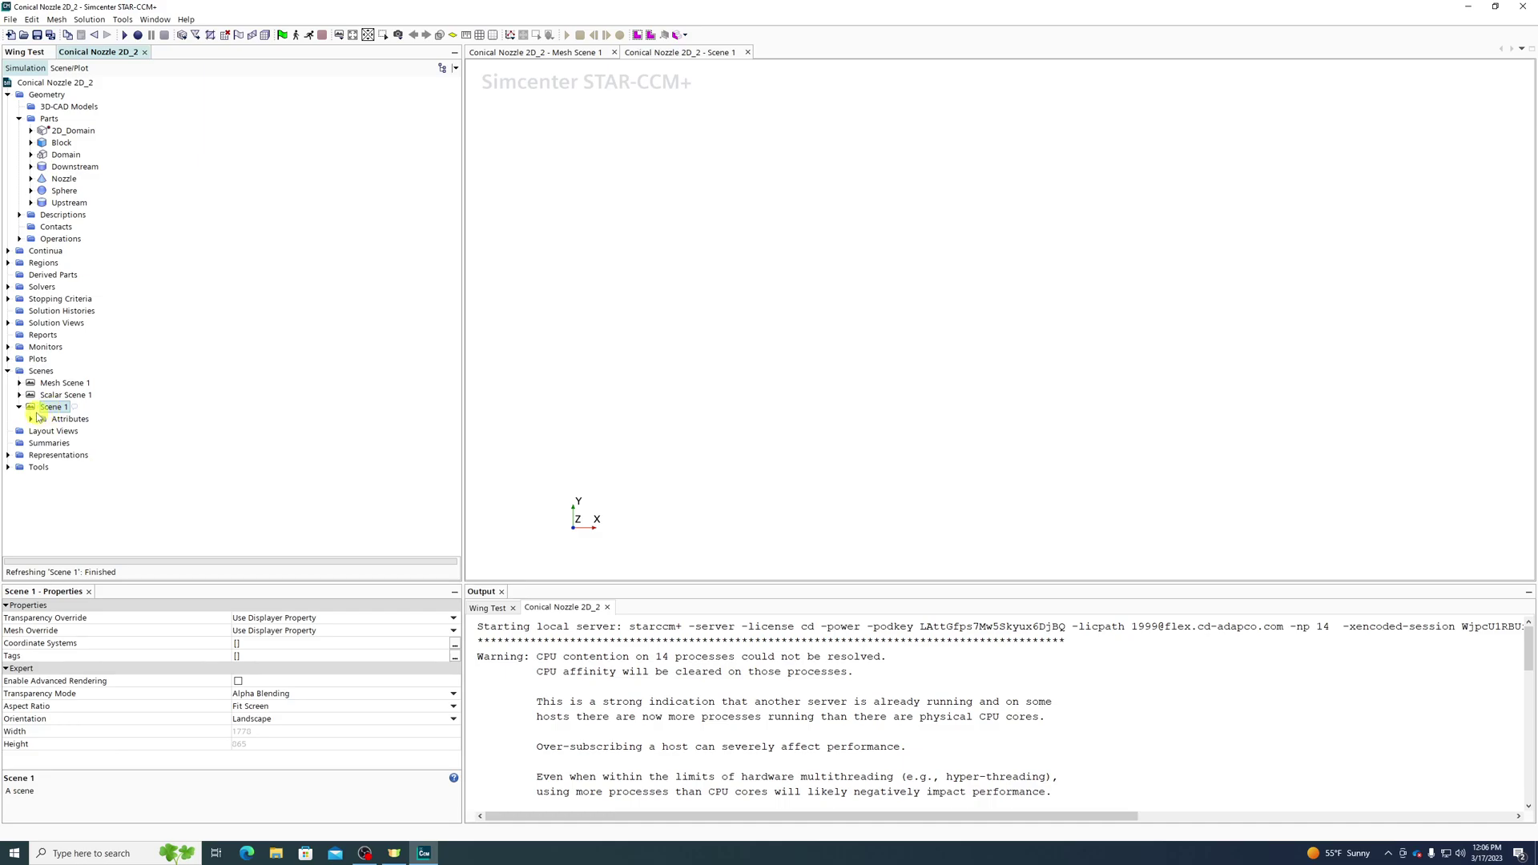
right_click(39, 410)
mouse_move(144, 446)
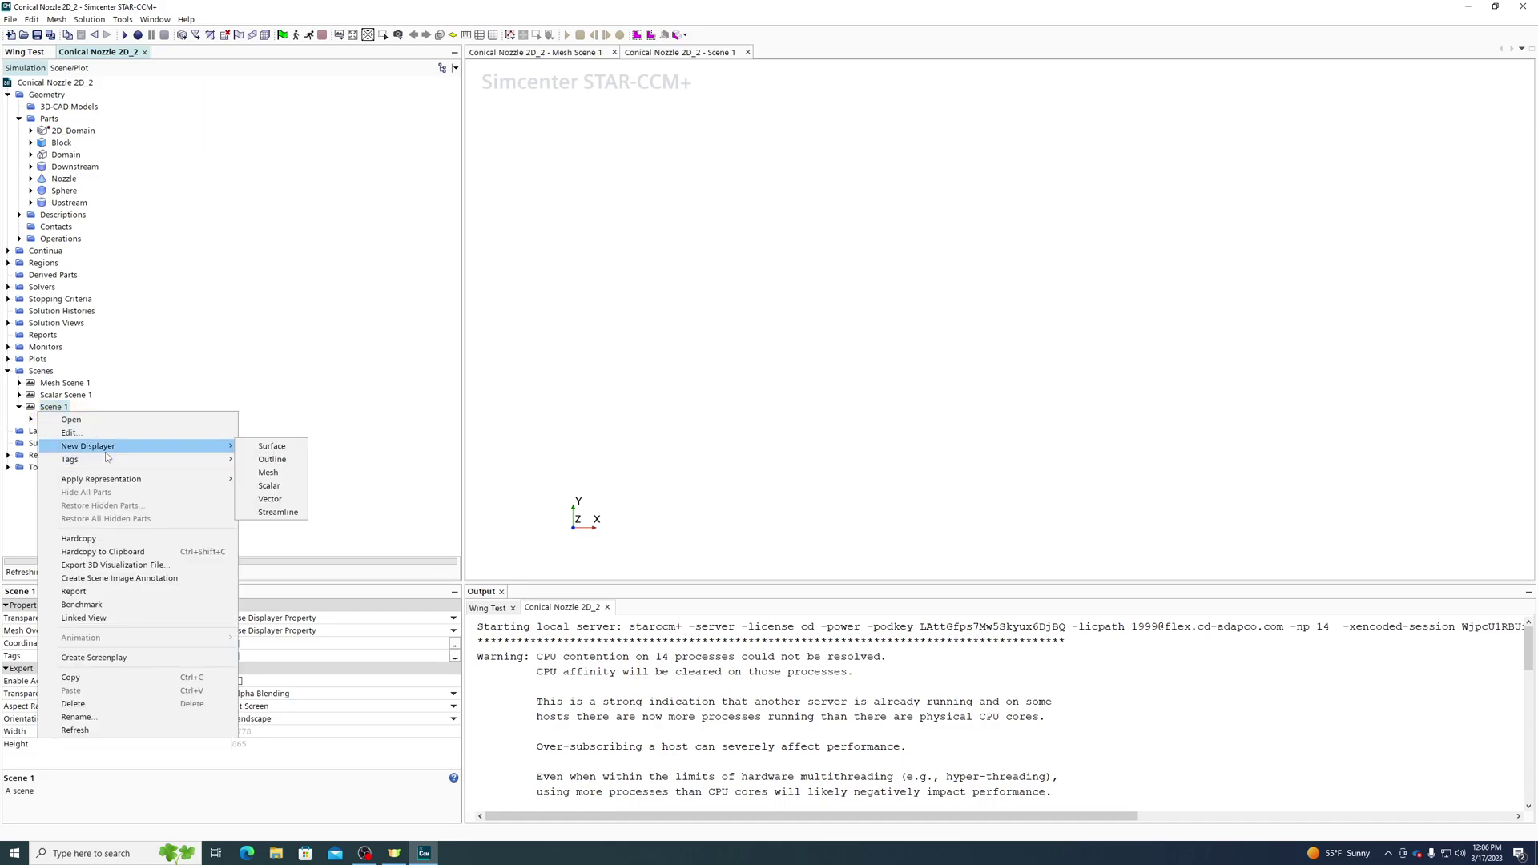
left_click(272, 447)
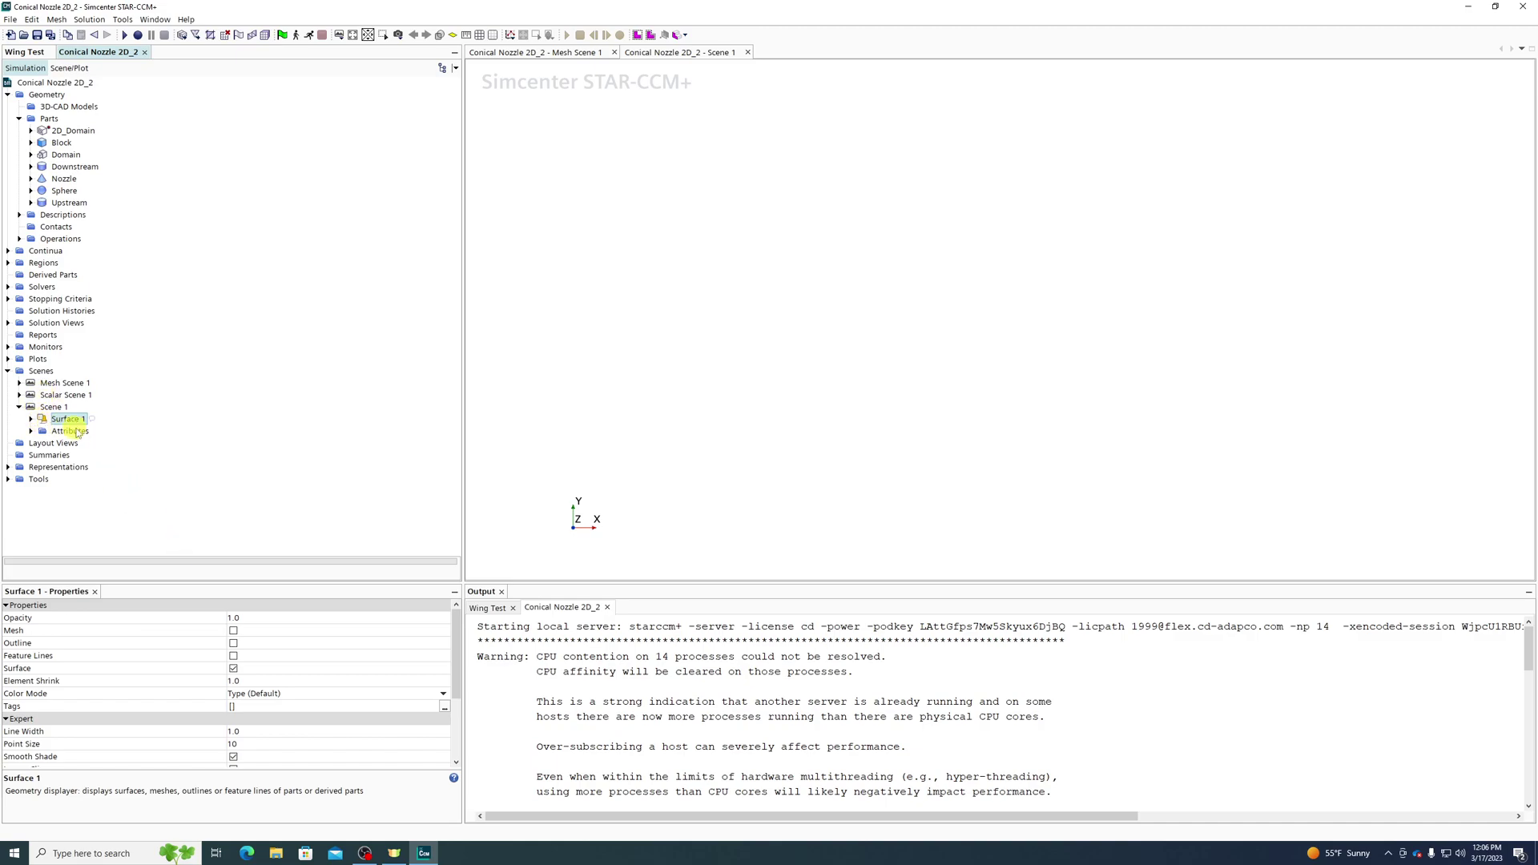
Assign the Downstream, Nozzle, Sphere and Upstream parts to the Surface 1 displayer of the new scene.
left_click(30, 419)
left_click(72, 431)
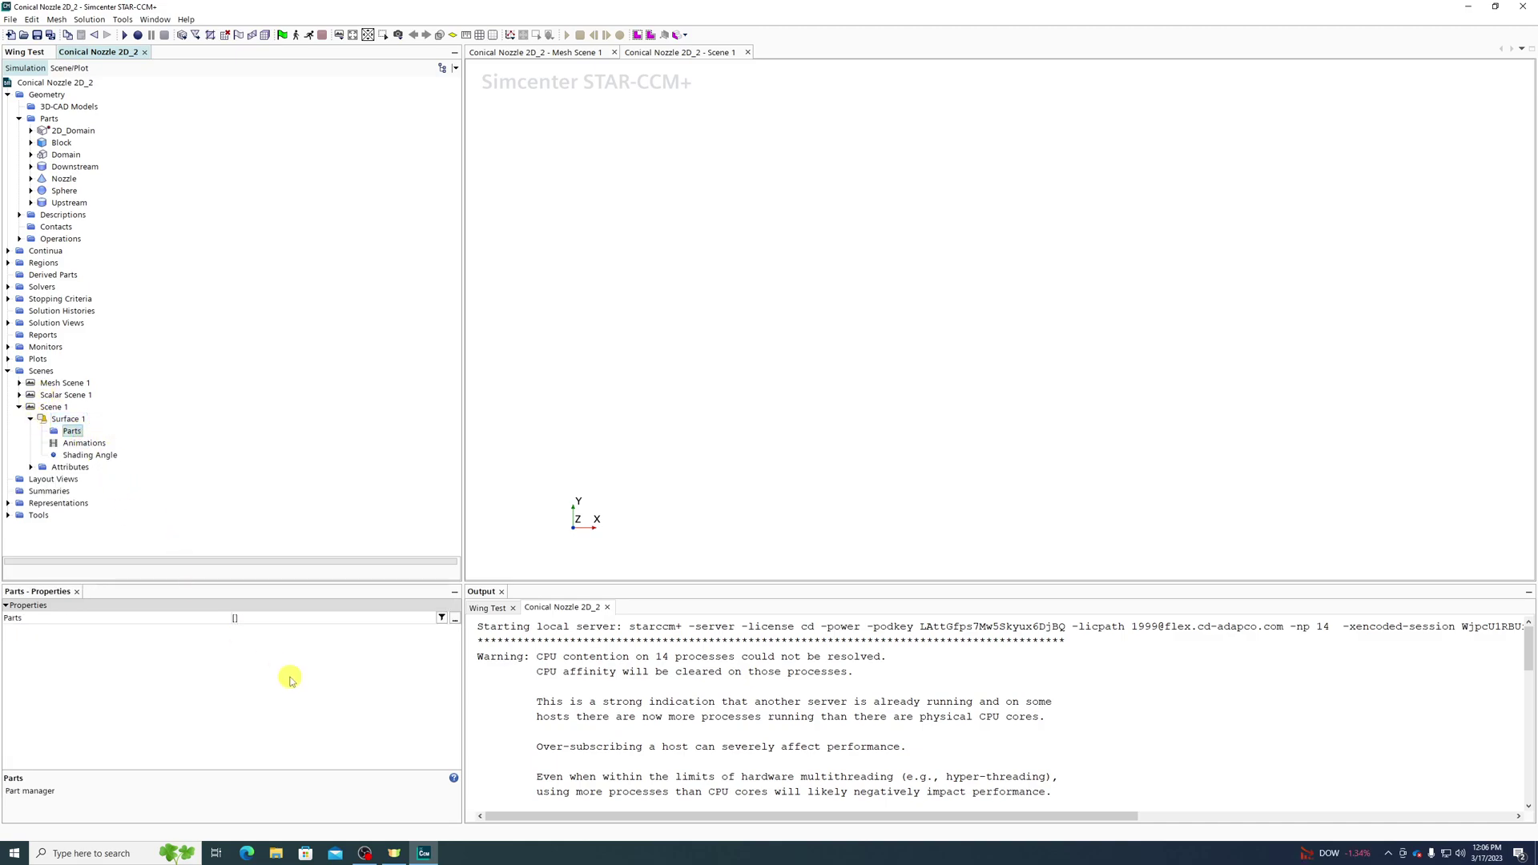
left_click(277, 622)
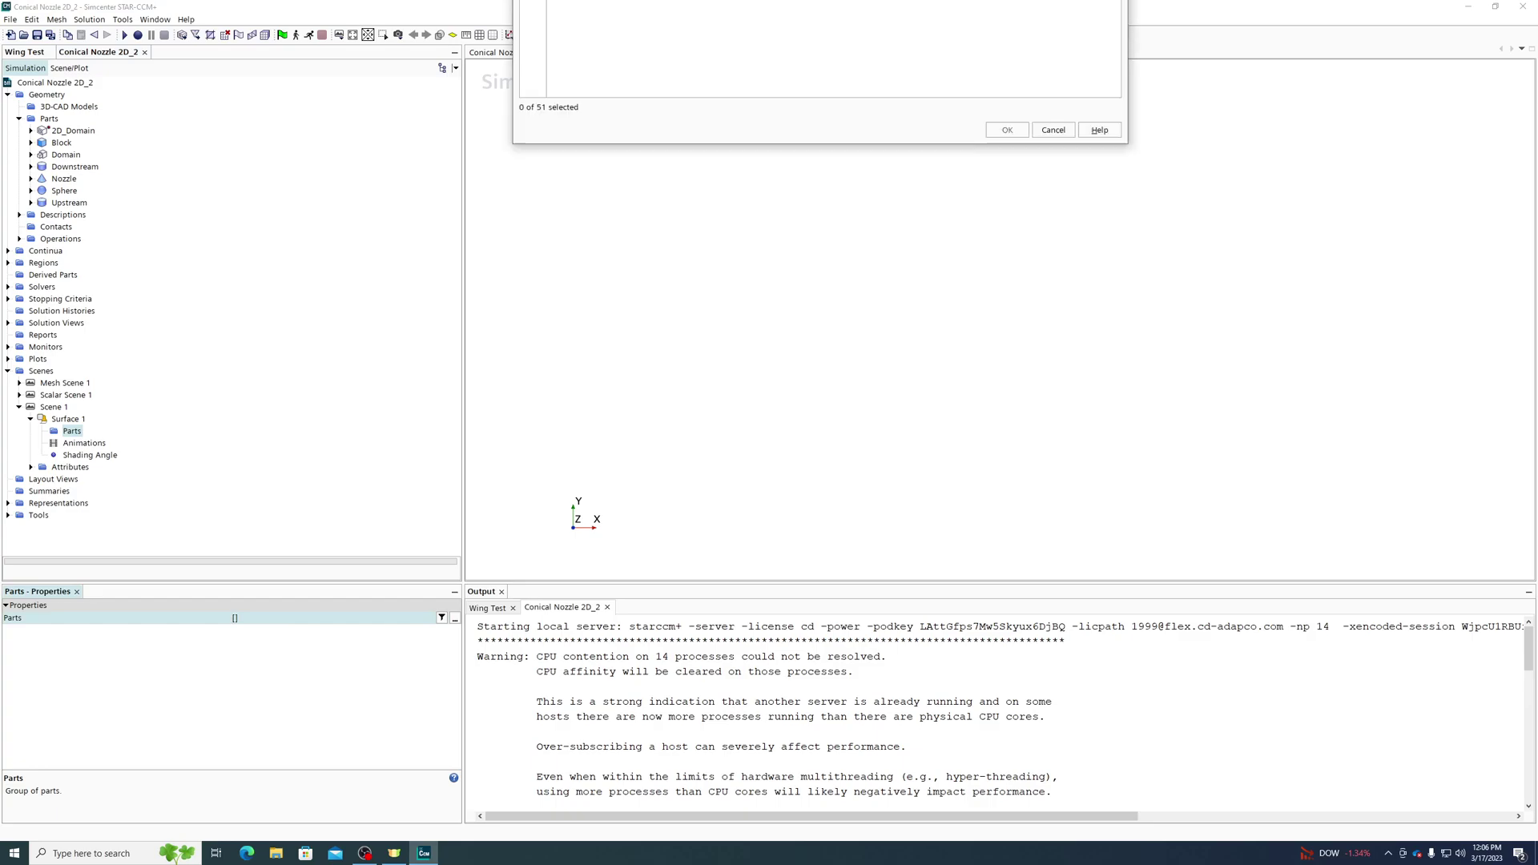
left_click(576, 313)
left_click(575, 314)
left_click(610, 327)
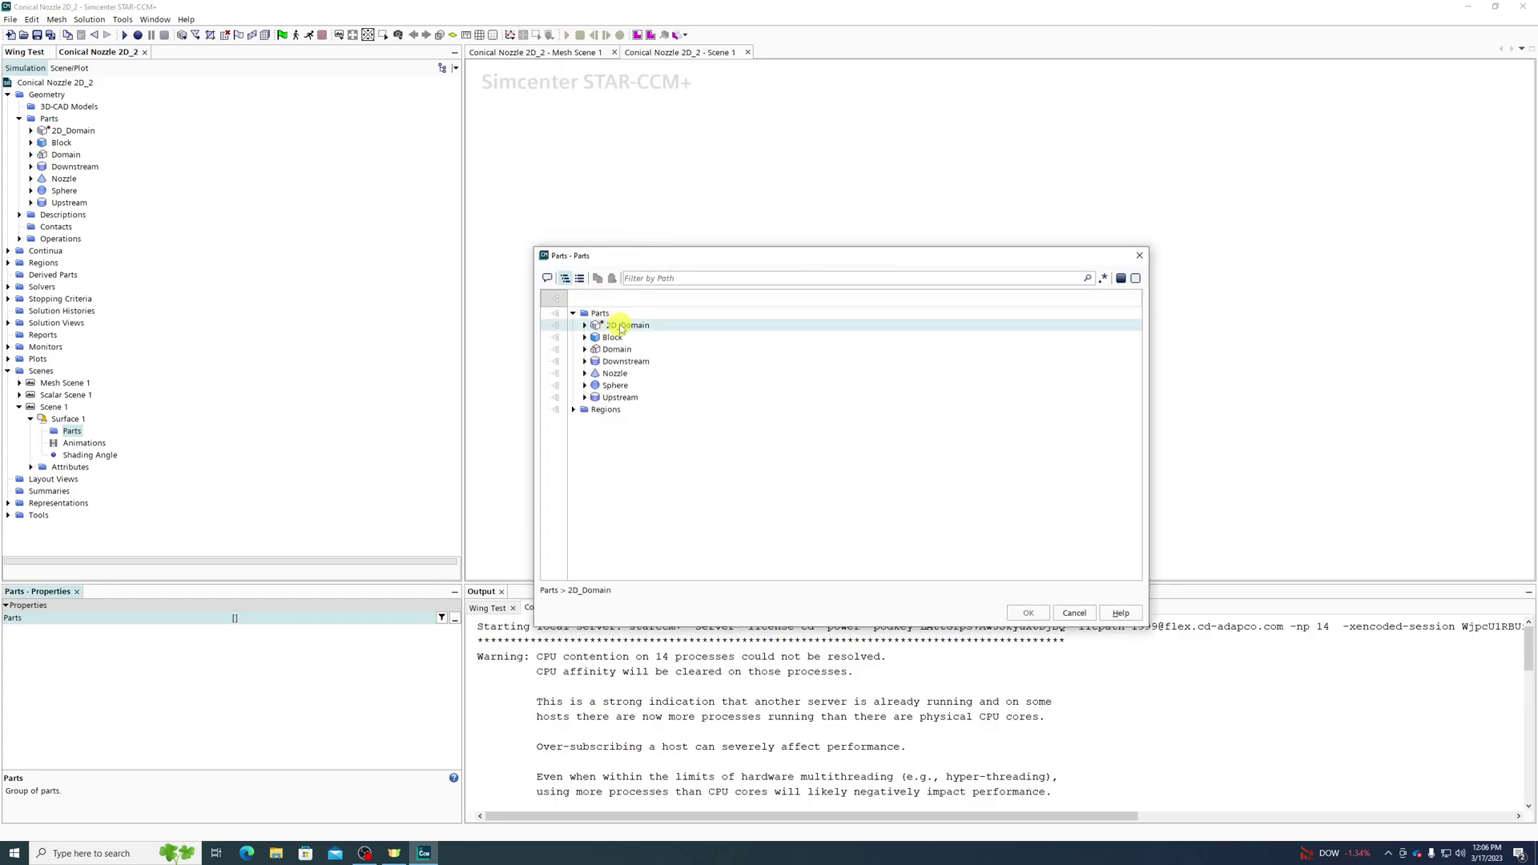
left_click(623, 360)
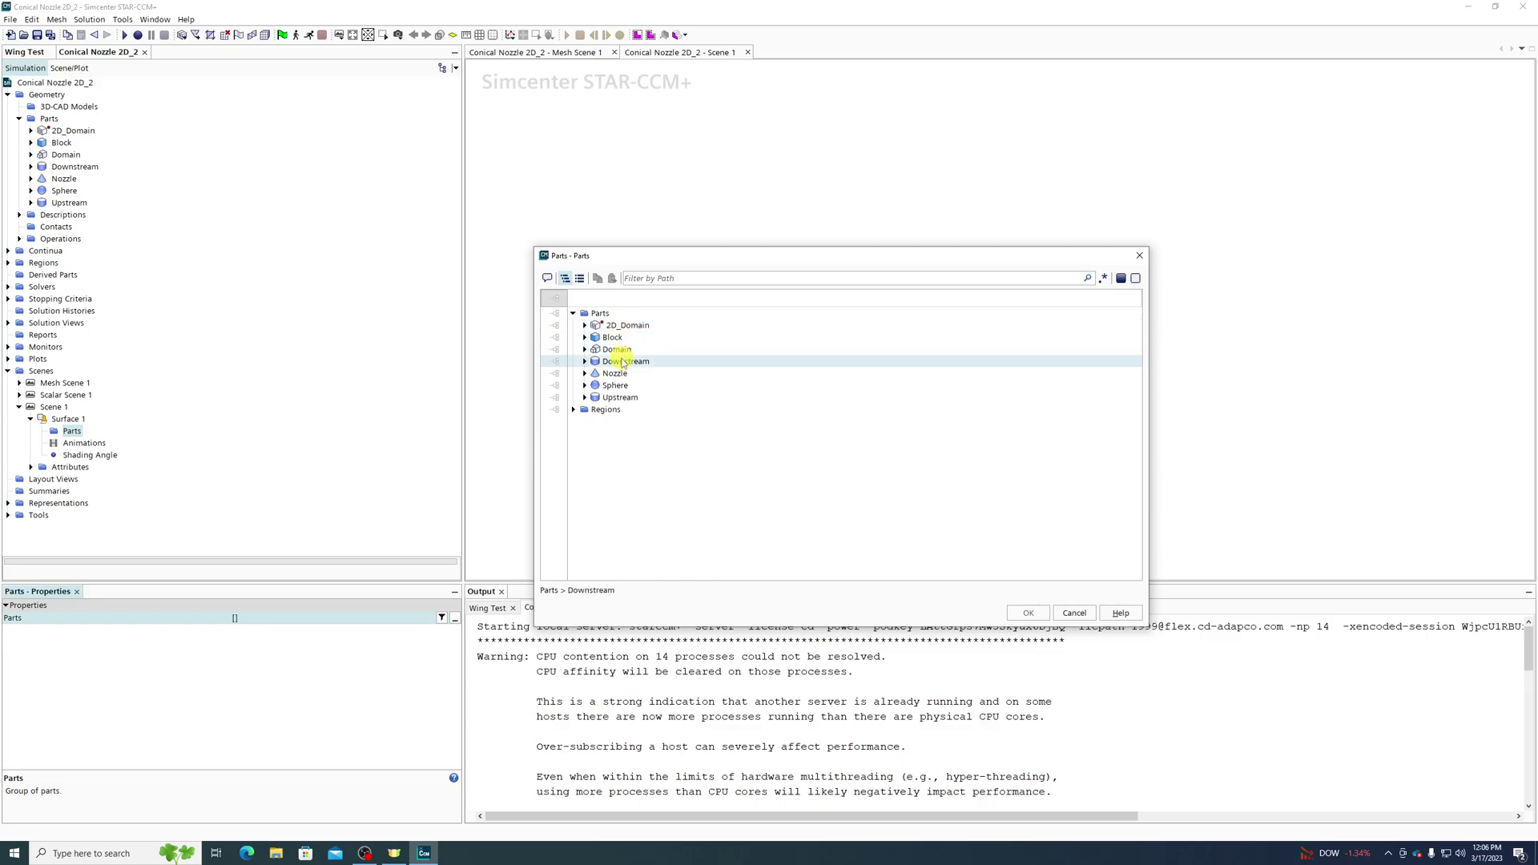
left_click(627, 362)
left_click(617, 374, "ctrl")
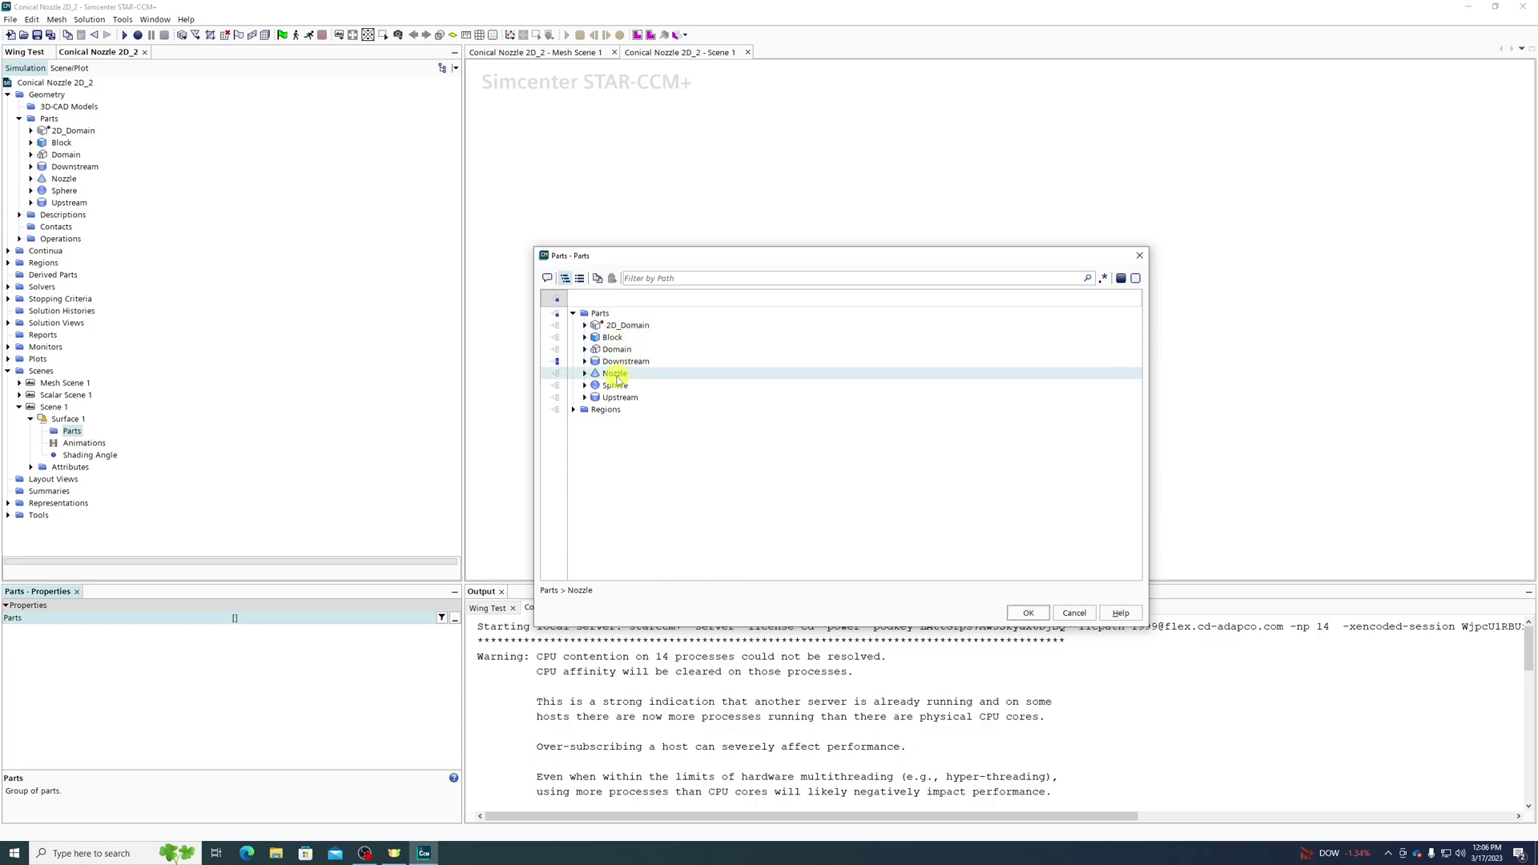
left_click(618, 397, "ctrl")
left_click(684, 390)
left_click(659, 391, "ctrl")
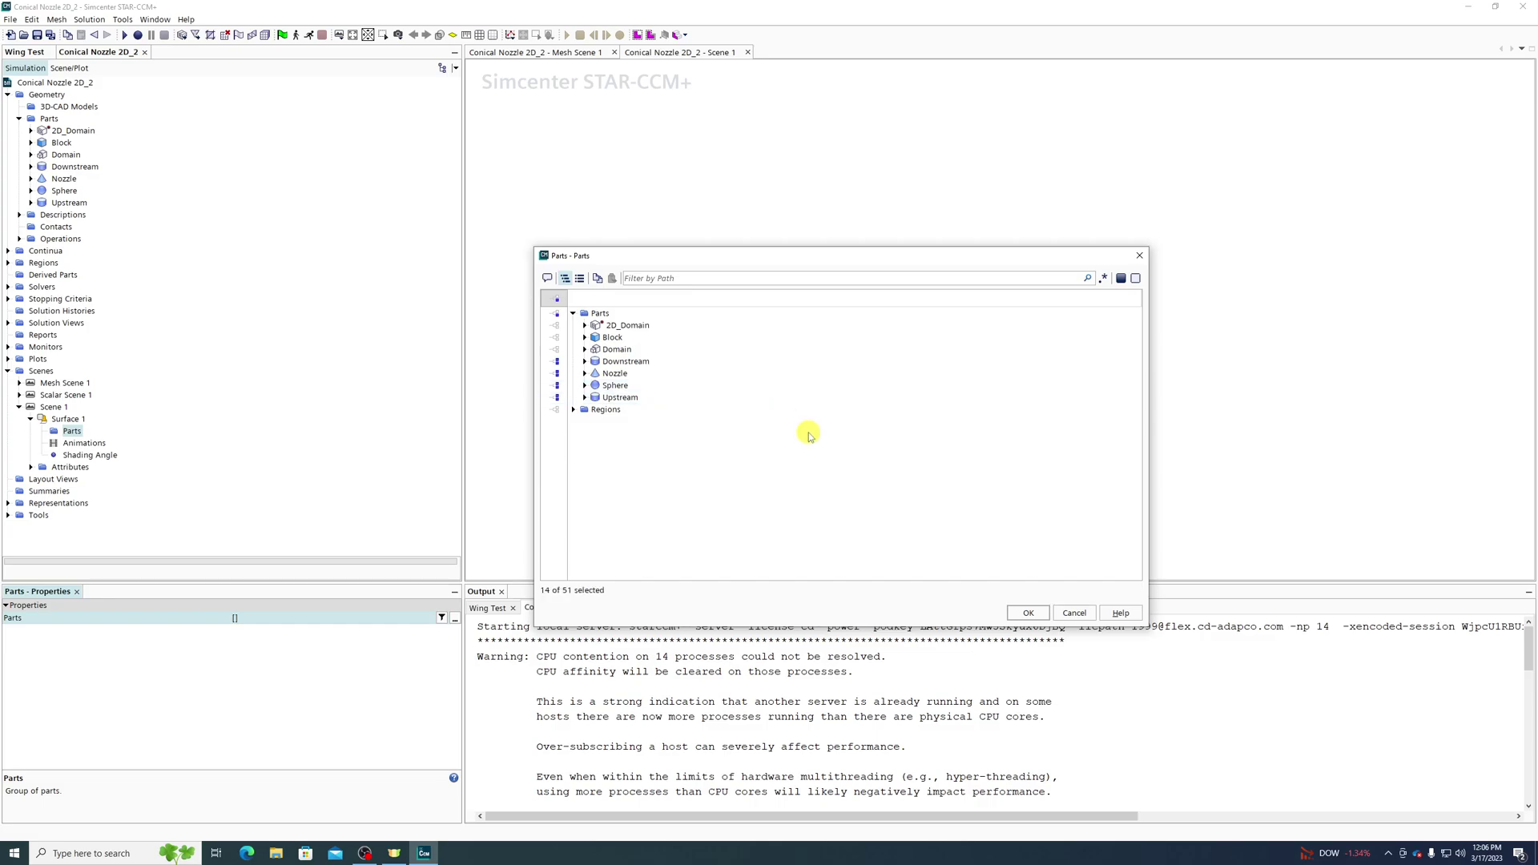
left_click(622, 351)
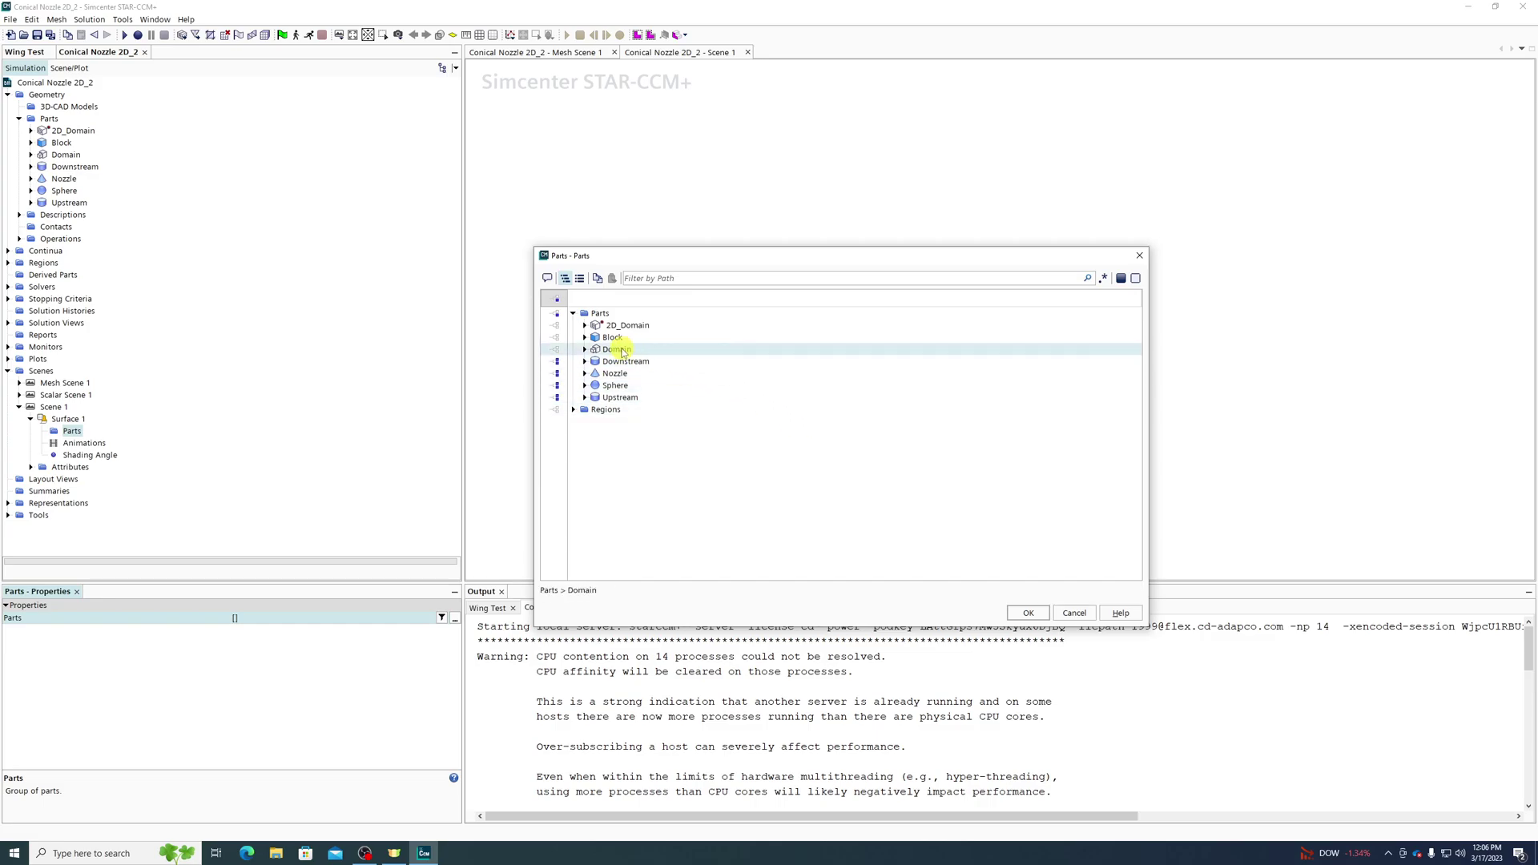
left_click(1028, 613)
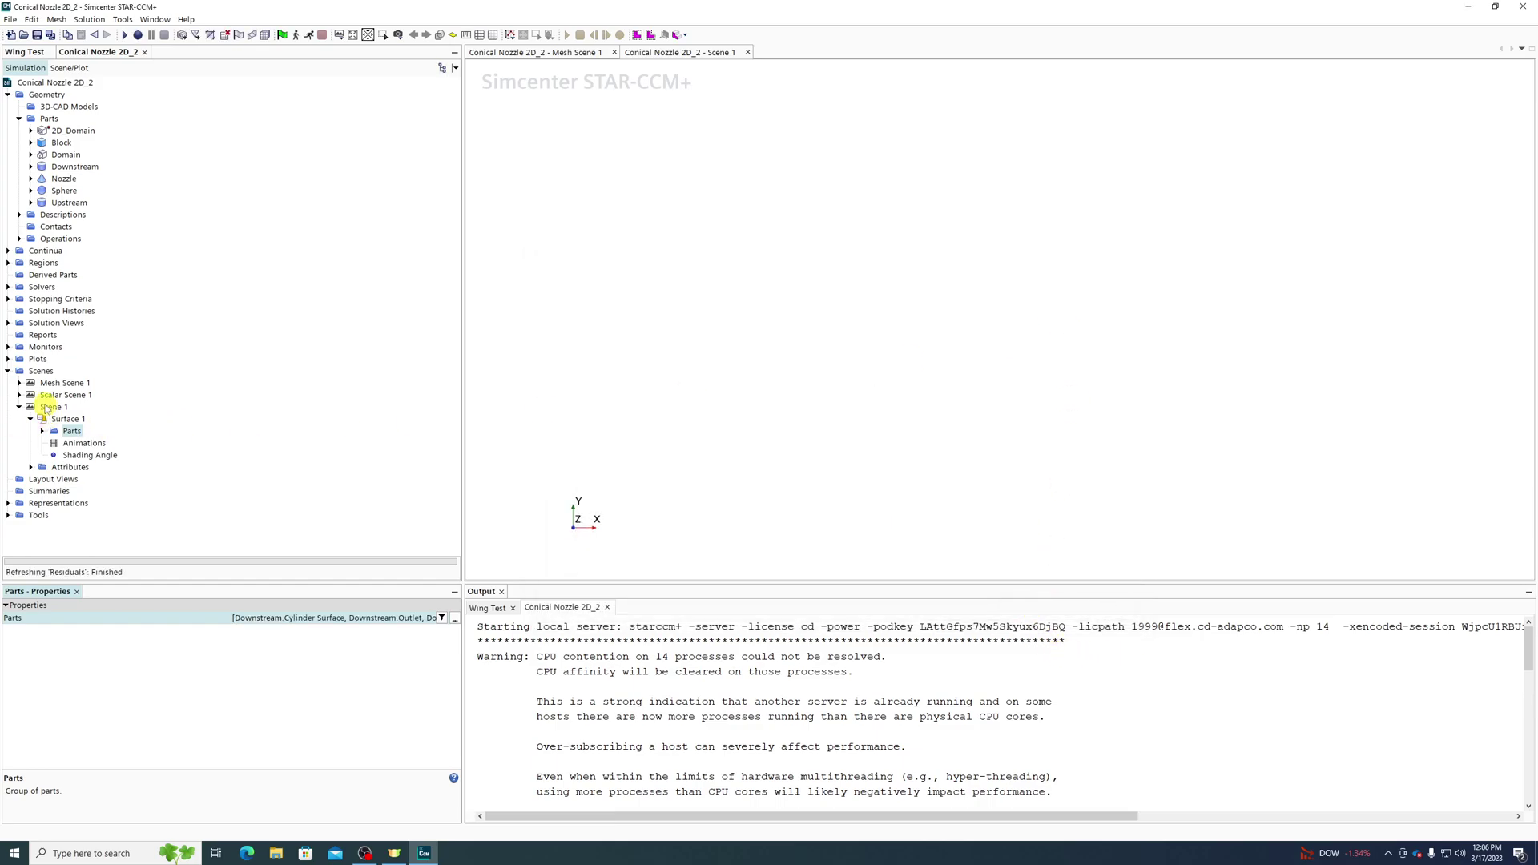
Set the Surface 1 displayer's representation to Geometry and examine the nozzle body from the side and end.
left_click(66, 419)
scroll(325, 741, "down", 5)
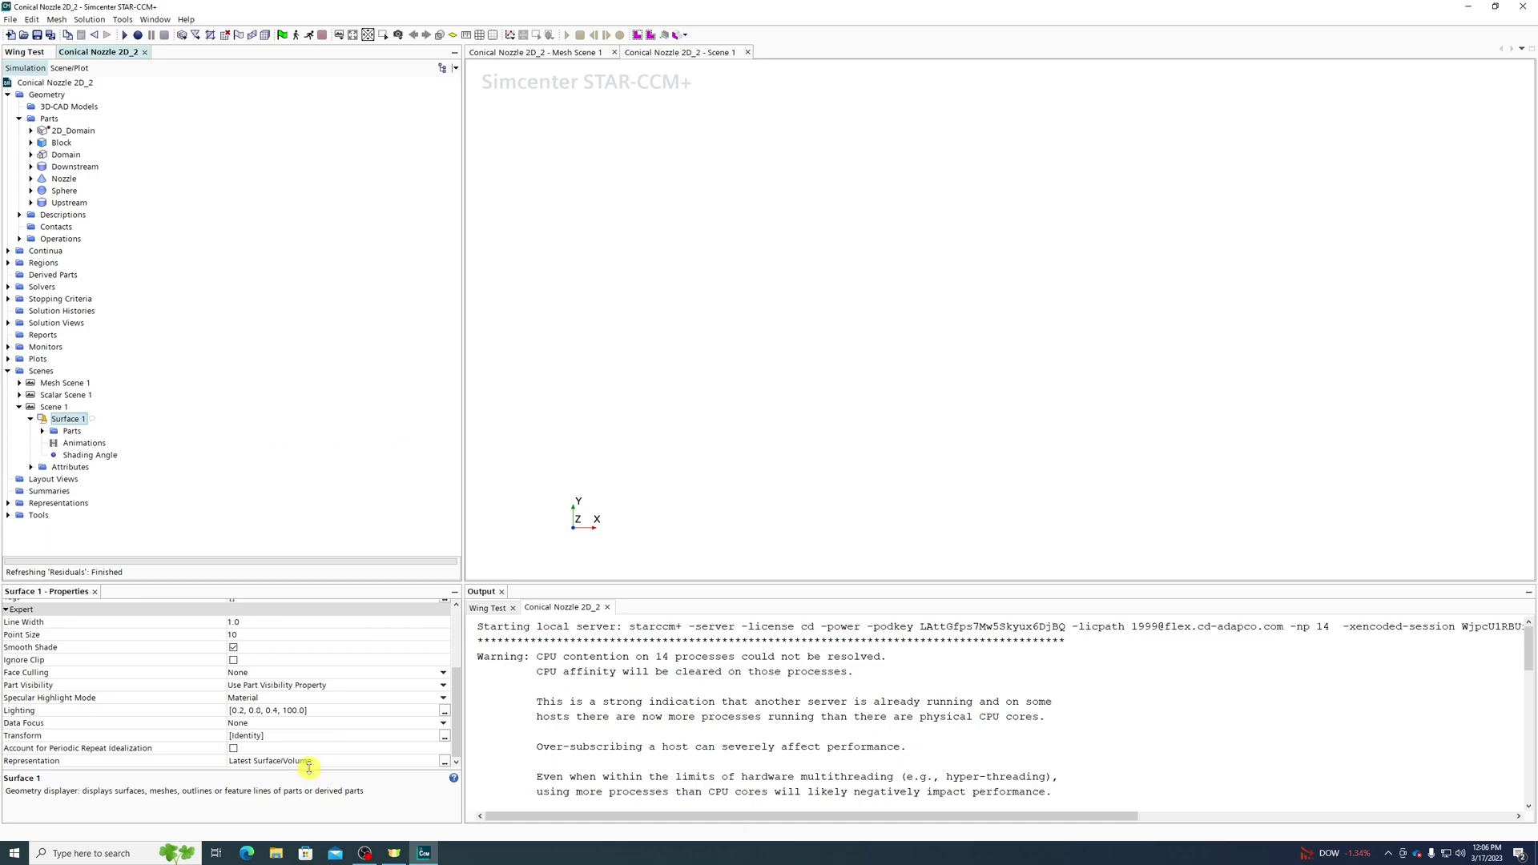
left_click(308, 765)
left_click(290, 775)
left_click_drag(893, 355, 1115, 377)
scroll(785, 309, "up", 5)
left_click_drag(749, 333, 1081, 160)
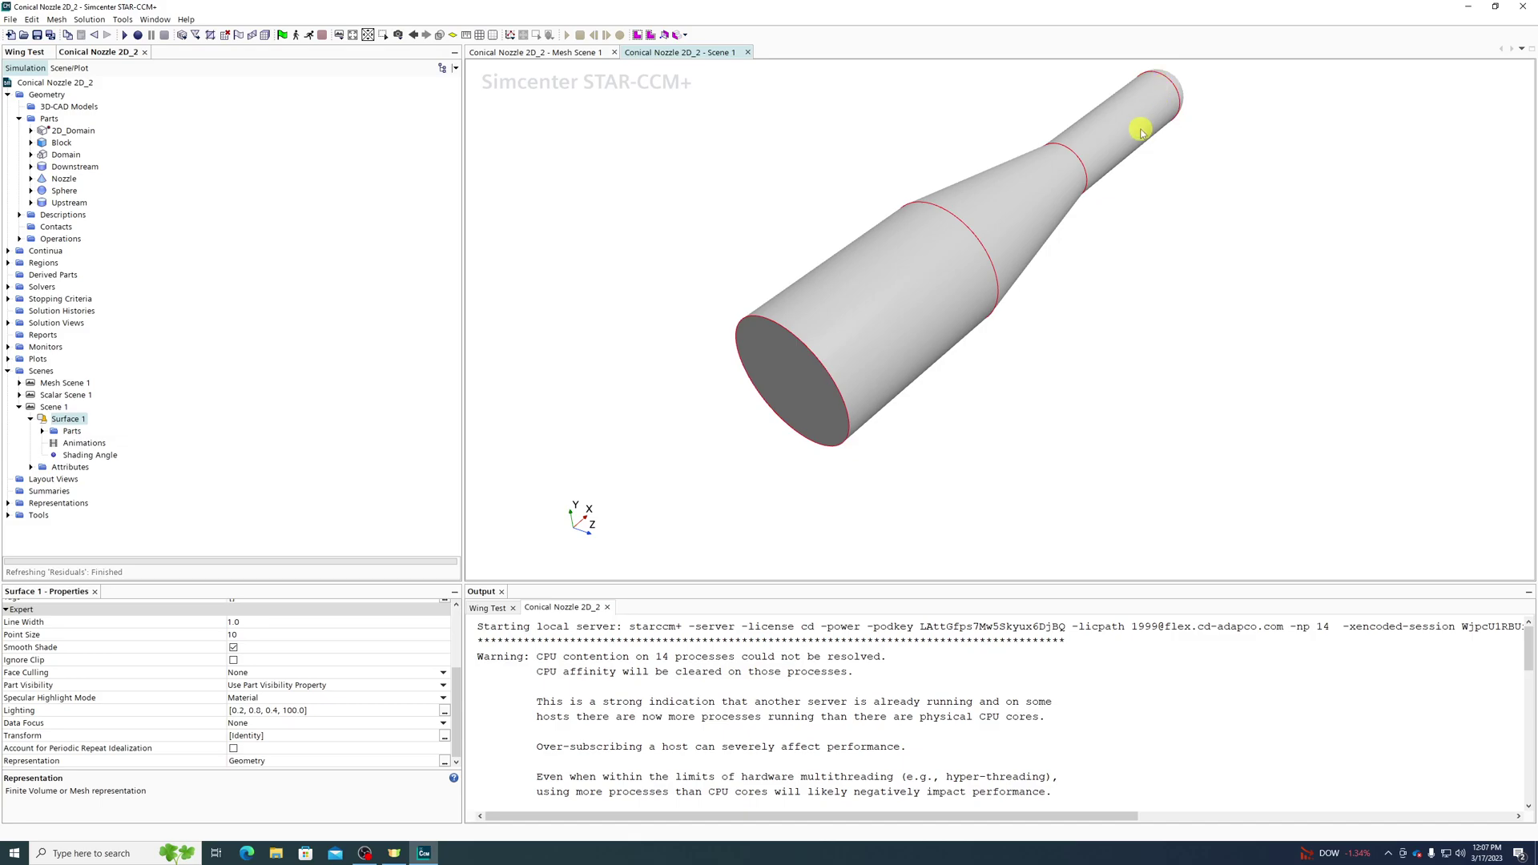
left_click_drag(1219, 333, 1386, 281)
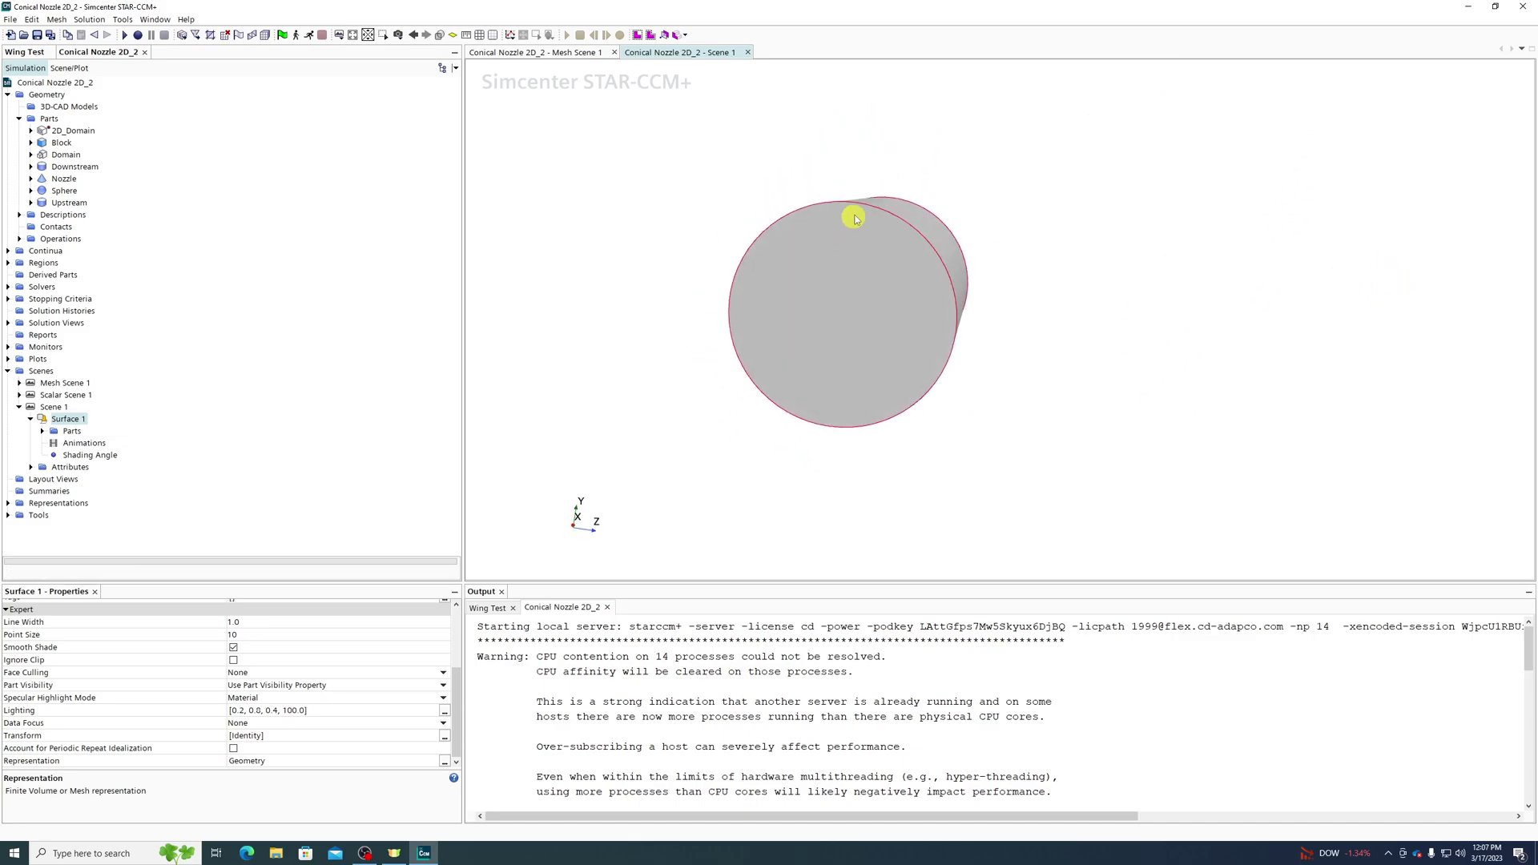
left_click_drag(859, 484, 878, 472)
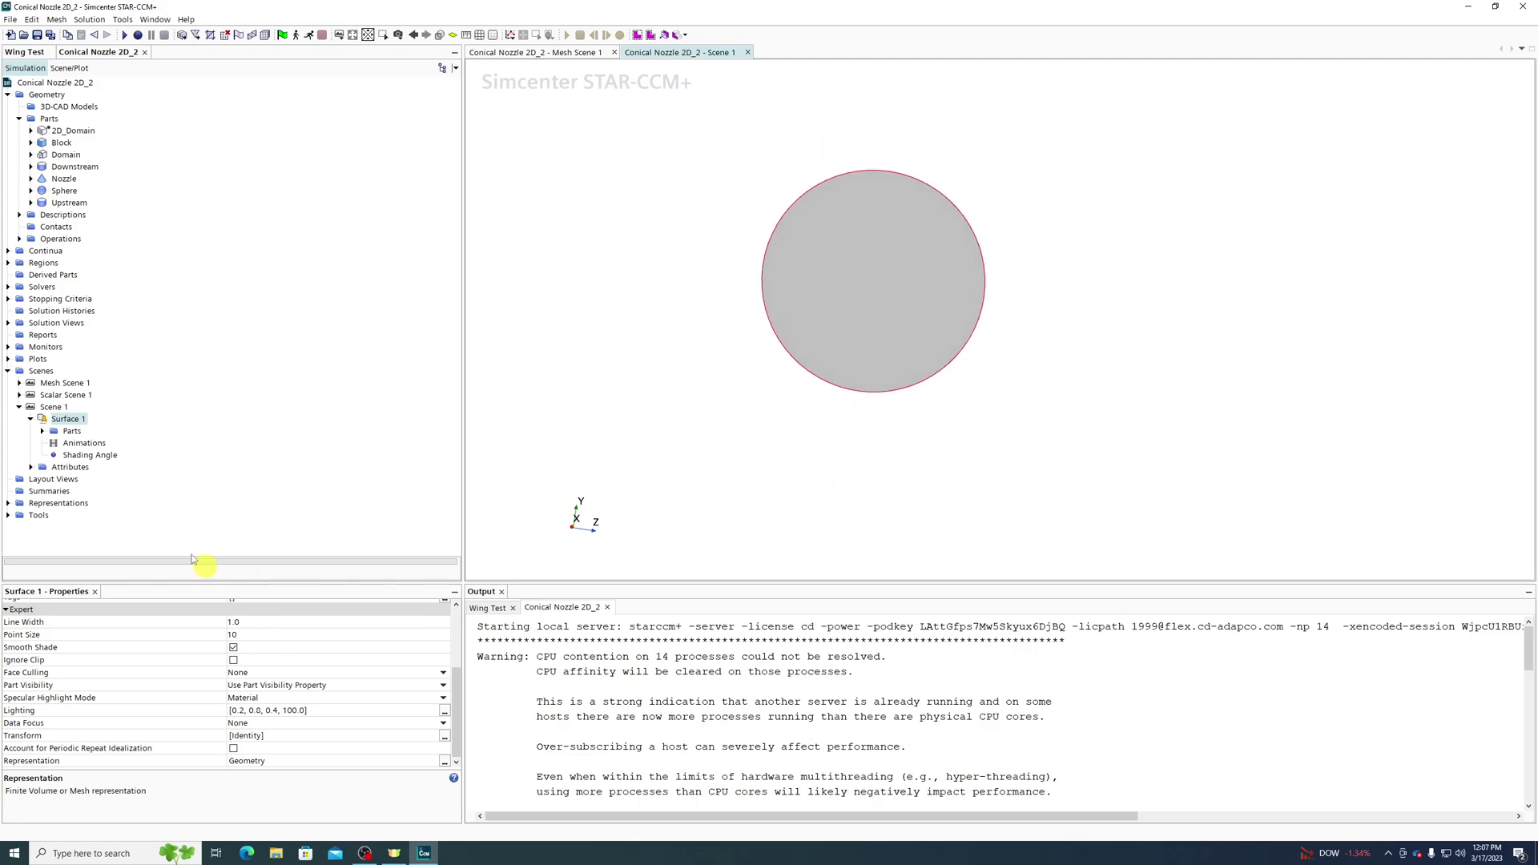
Replace the parts shown by the Surface 1 displayer with only the Domain part.
left_click(71, 431)
left_click(321, 617)
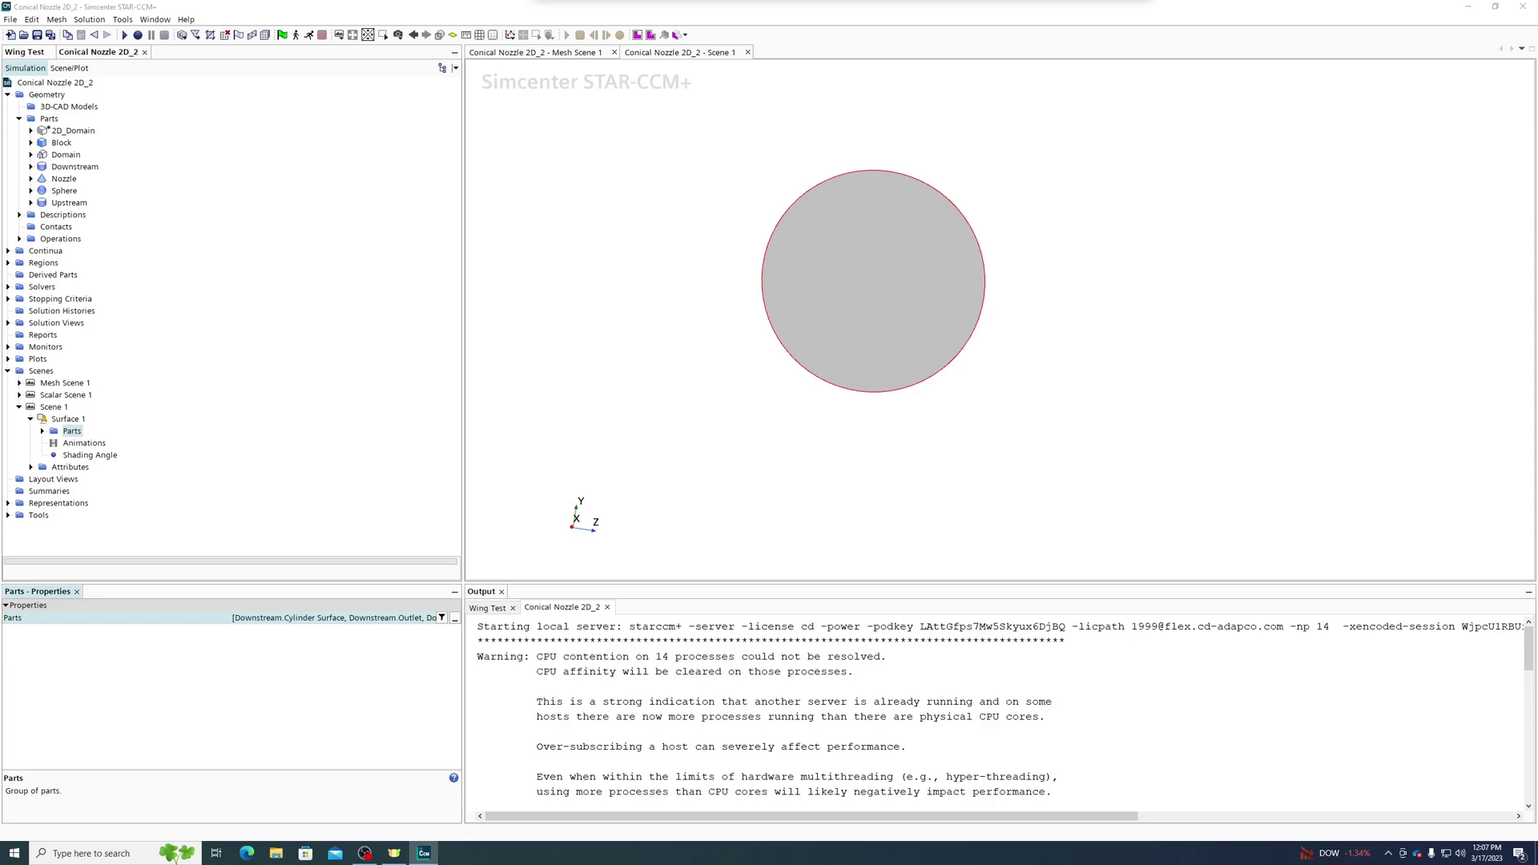
left_click(964, 543)
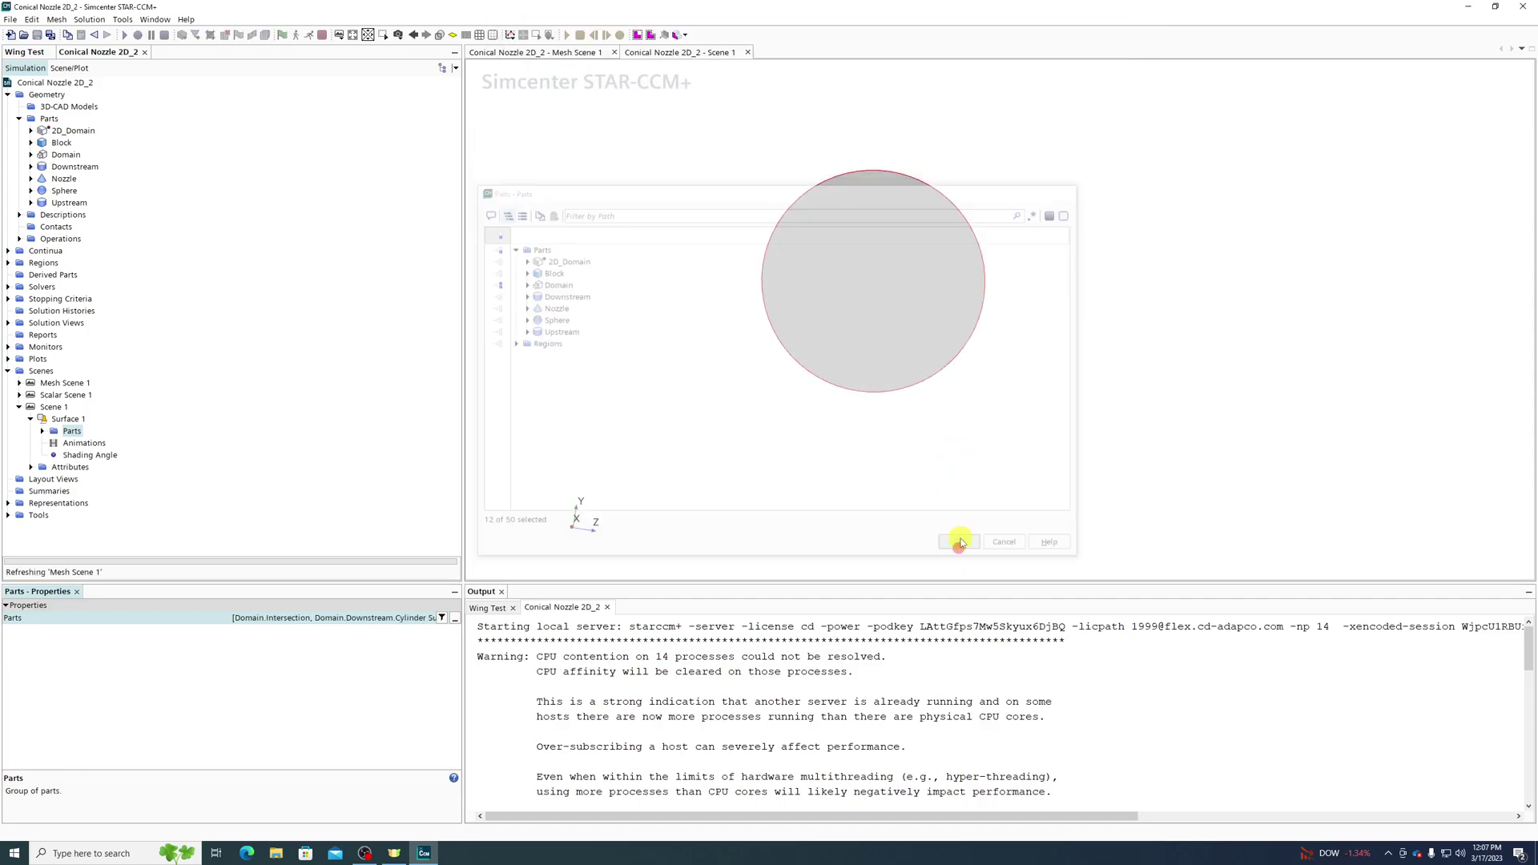
Show only the 2D_Domain part, including its curves and inherited parts, in the Surface 1 displayer.
left_click(370, 618)
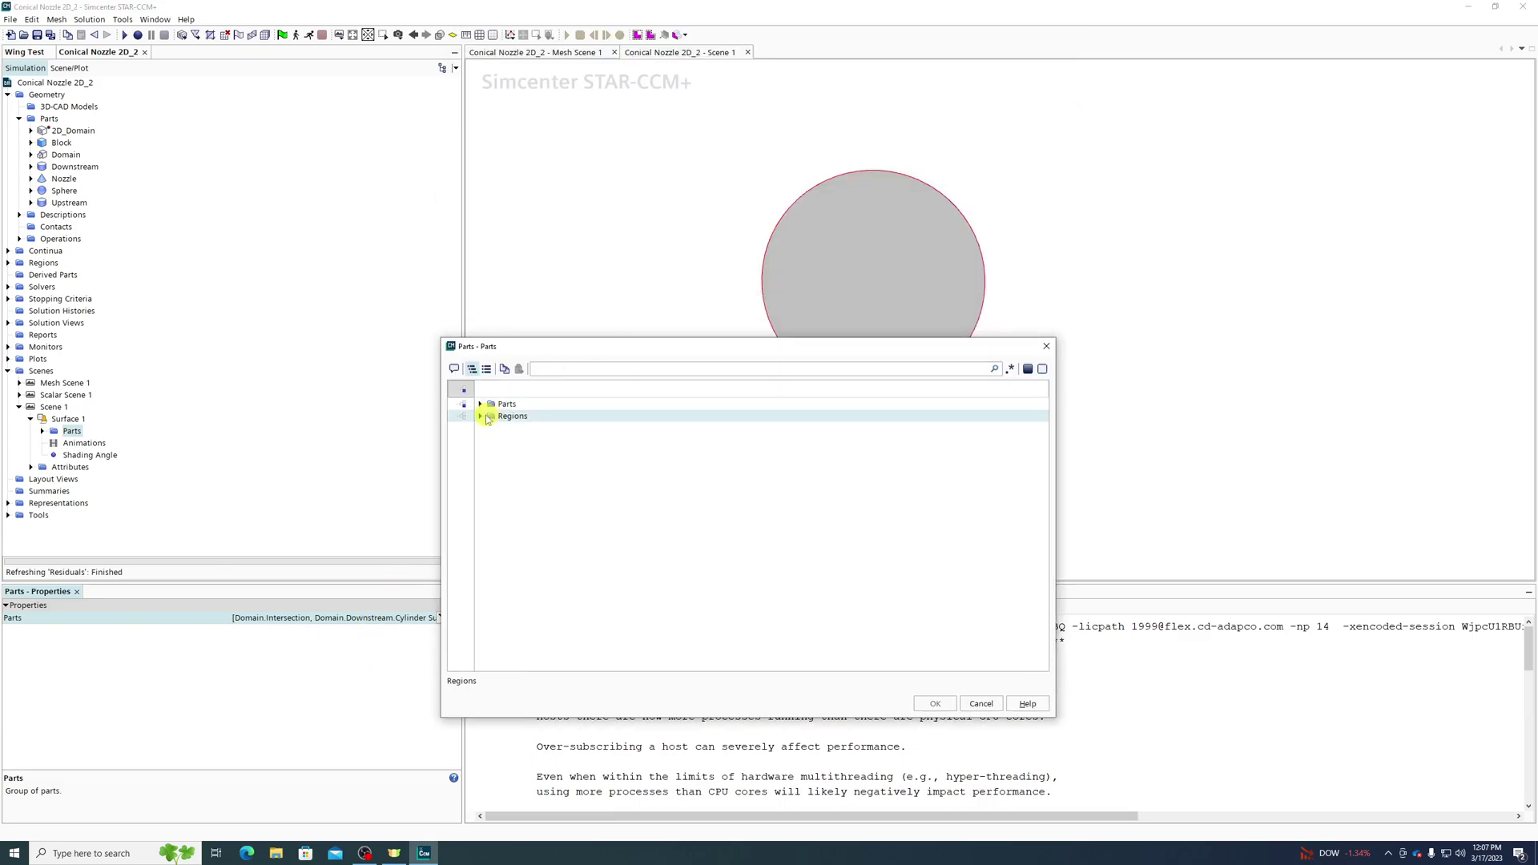
left_click(481, 406)
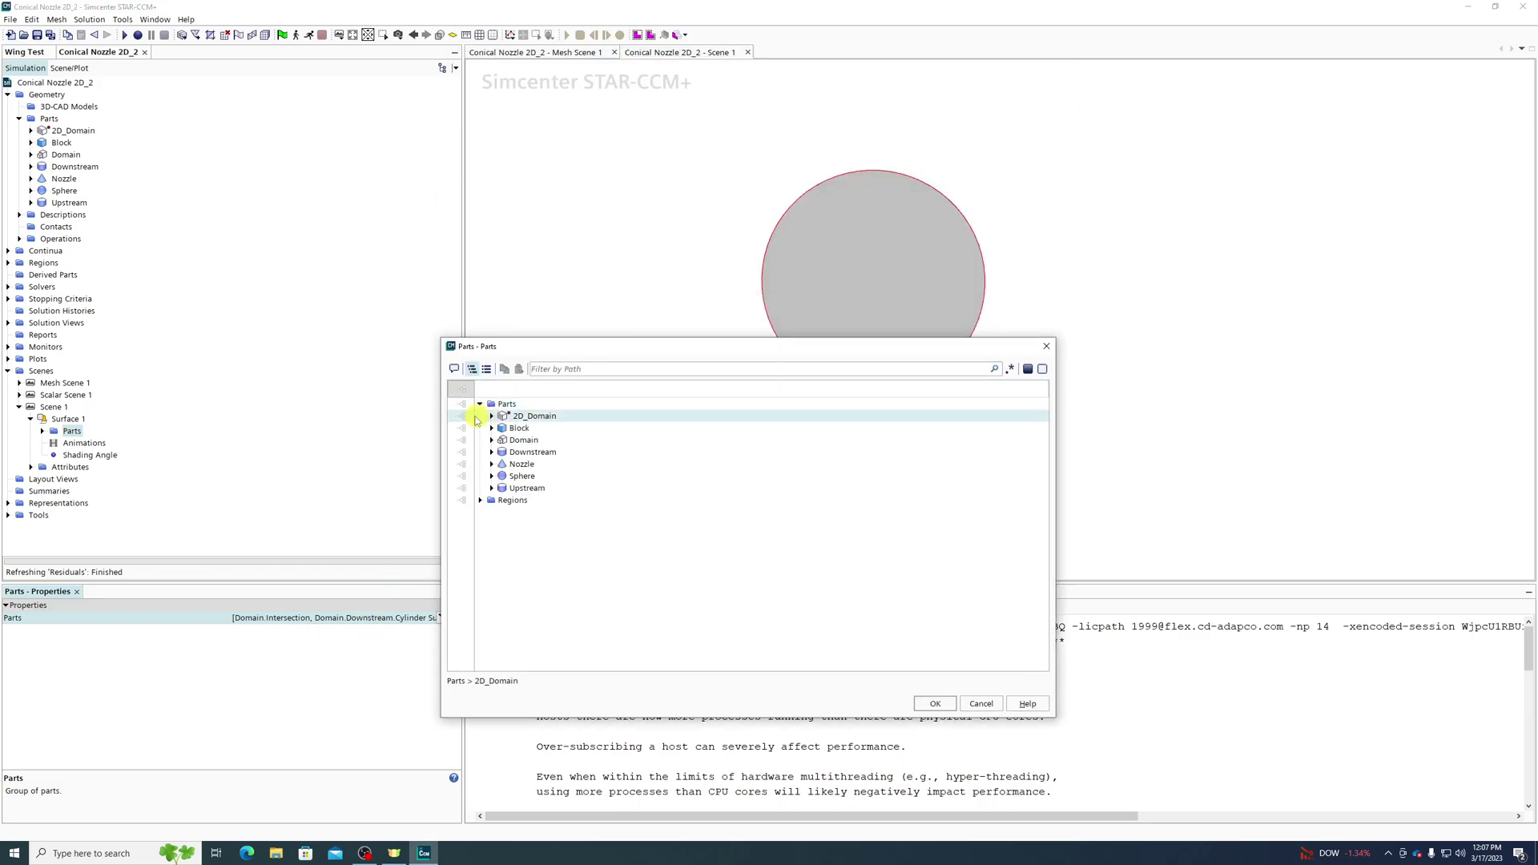
left_click(492, 415)
left_click(463, 416)
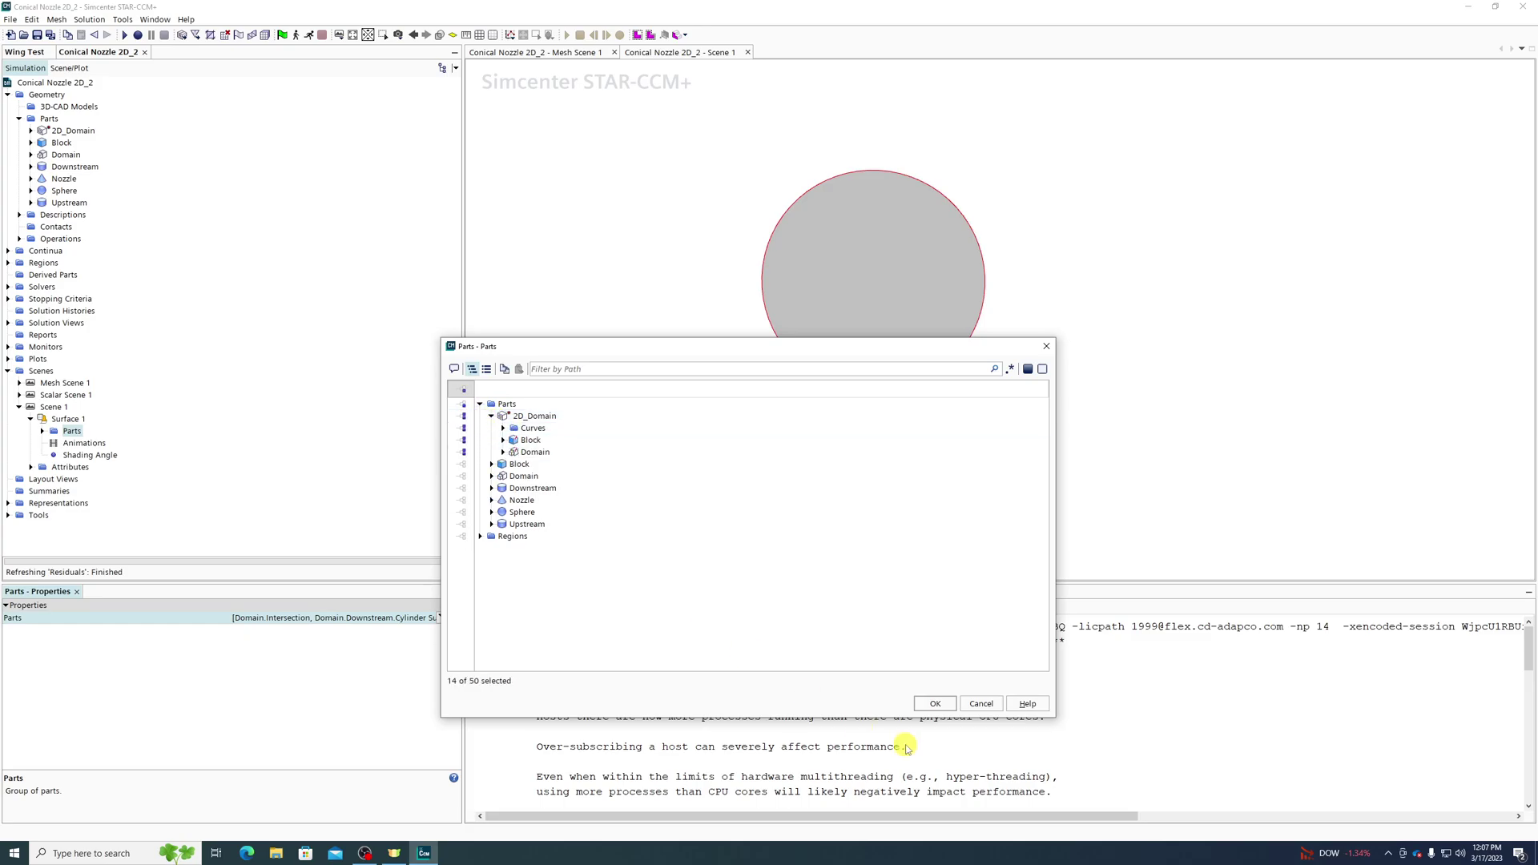
left_click(934, 708)
left_click_drag(1117, 346, 784, 335)
left_click_drag(716, 450, 996, 491, "ctrl")
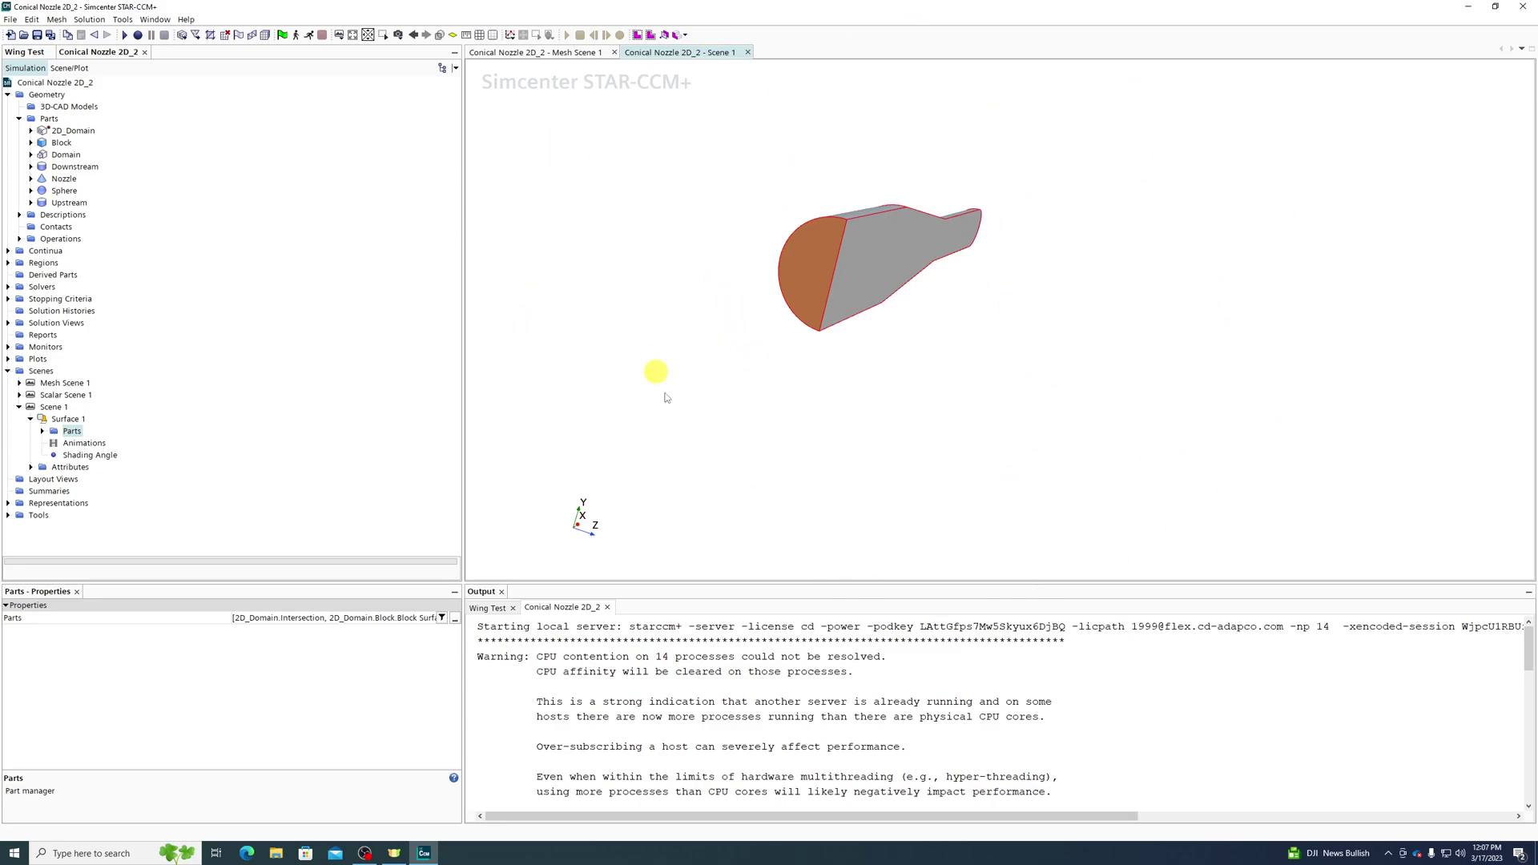
Highlight the flat Block Surface of 2D_Domain, examine it and compare it with the mesh in Mesh Scene 1.
scroll(824, 161, "up", 3)
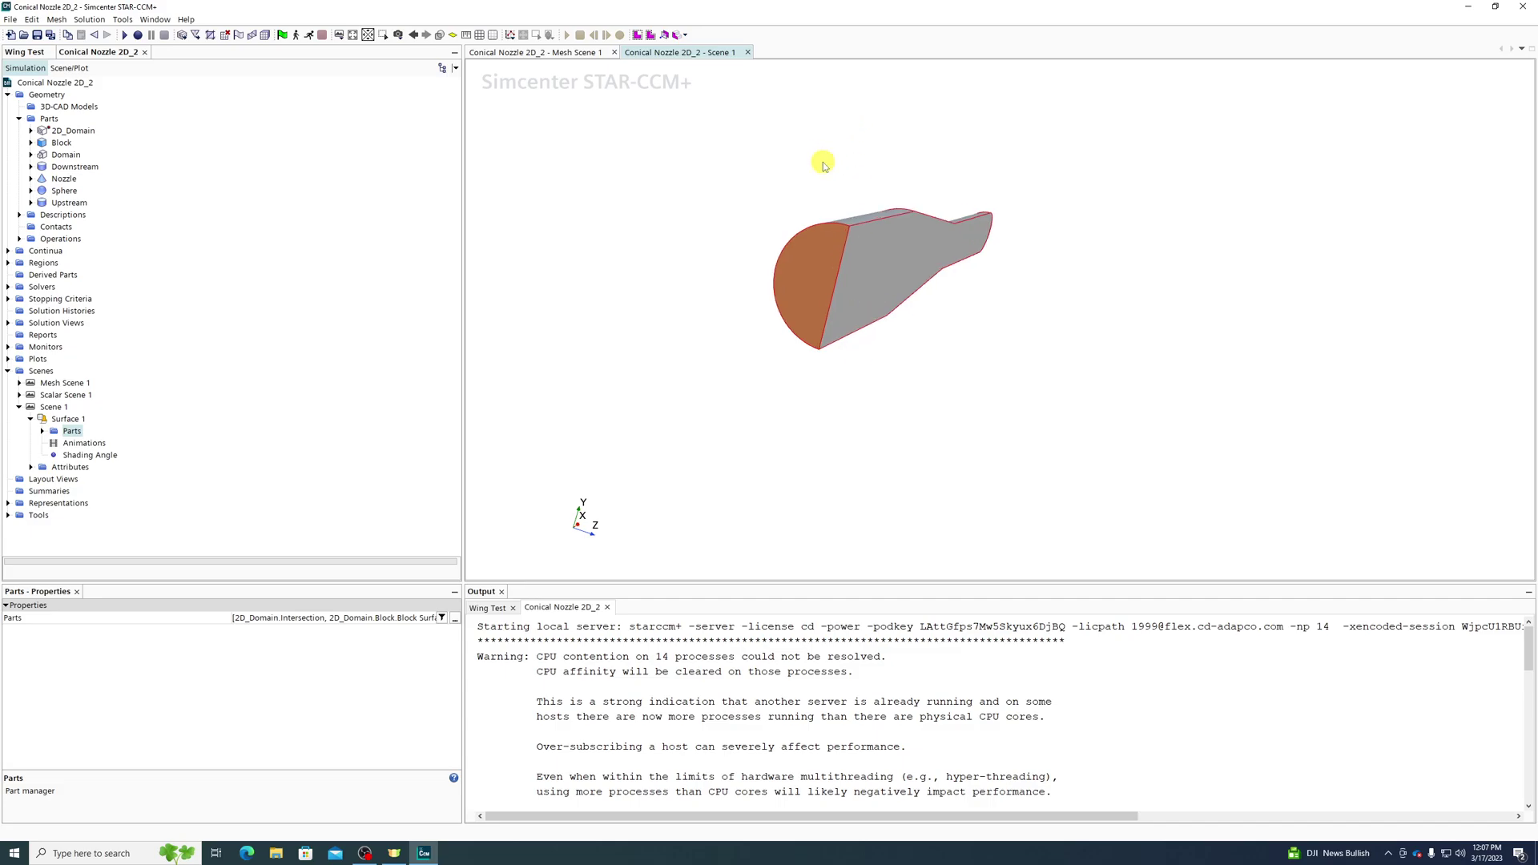
left_click(880, 281)
scroll(1080, 405, "up", 2)
left_click_drag(1079, 404, 1207, 466)
scroll(1268, 298, "up", 2)
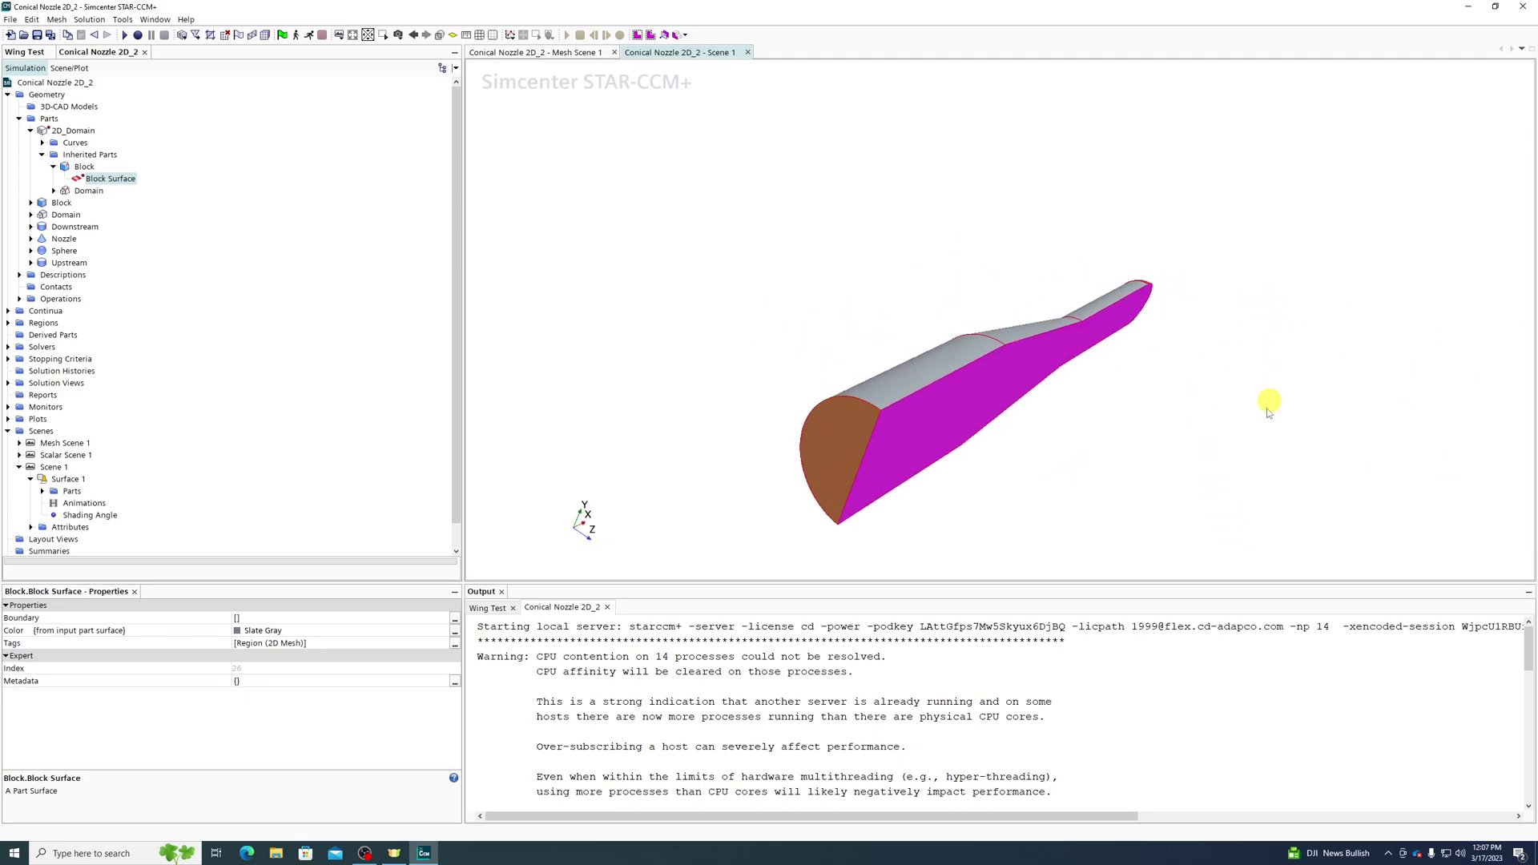
scroll(990, 504, "down", 2)
scroll(1023, 519, "up", 2)
scroll(1026, 520, "up", 2)
mouse_move(1022, 388)
left_mouse_down()
mouse_move(1003, 406)
mouse_move(1022, 393)
left_mouse_up()
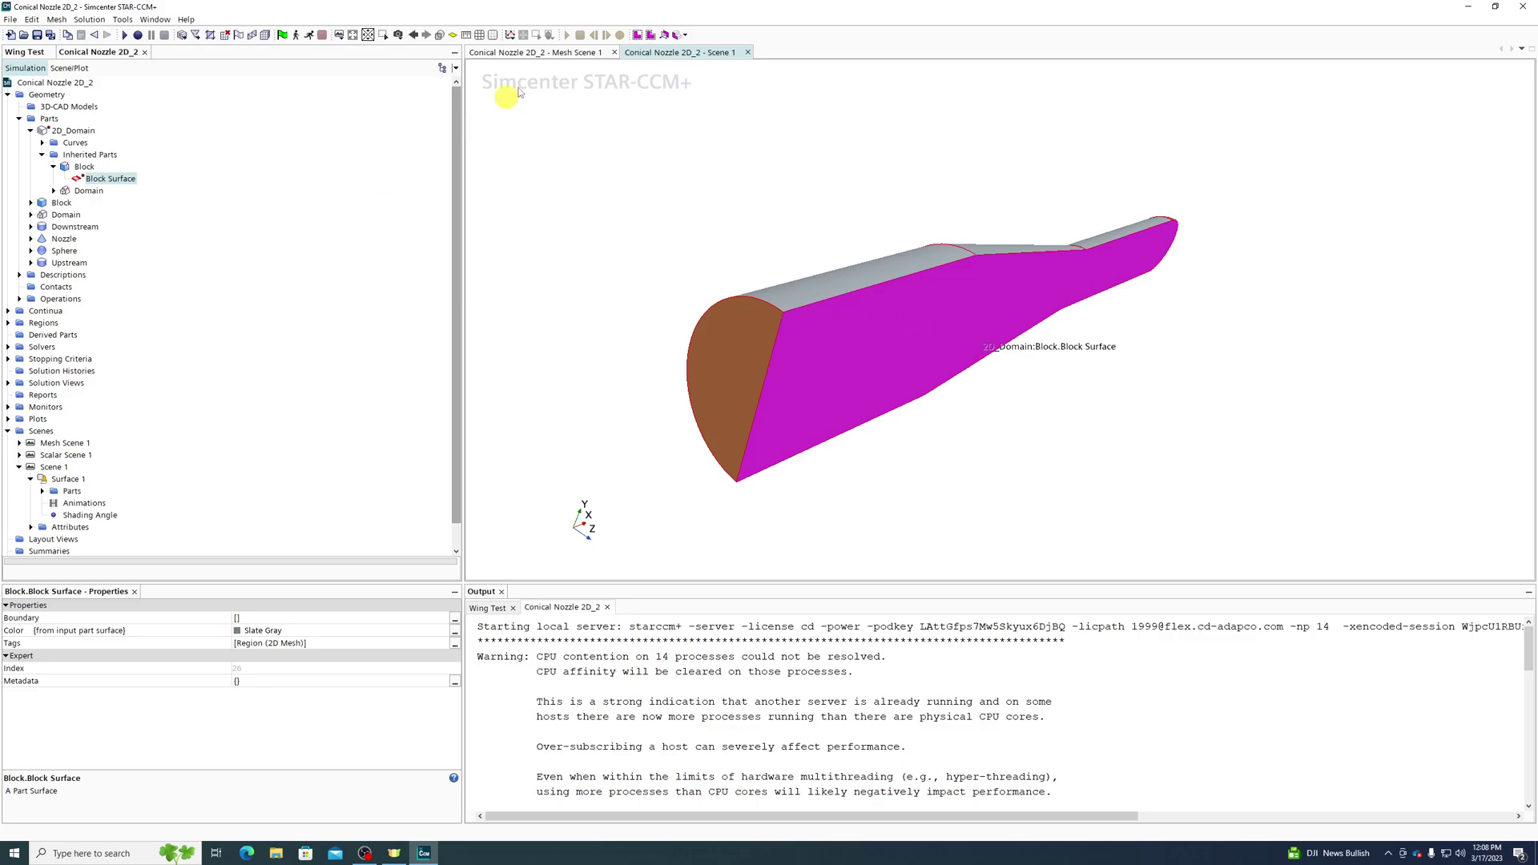
left_click(539, 53)
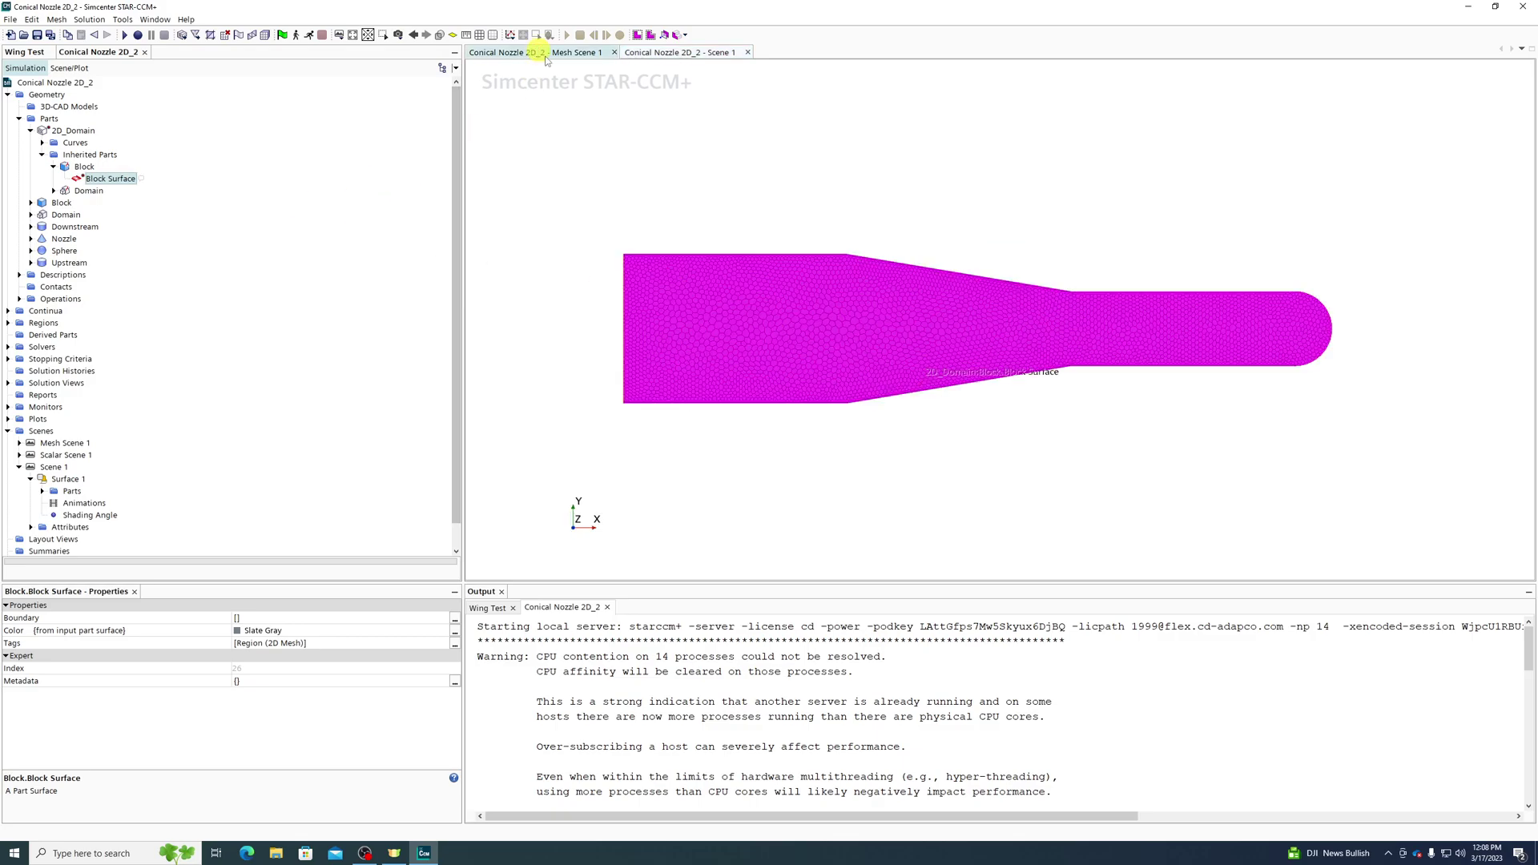
left_click(605, 300)
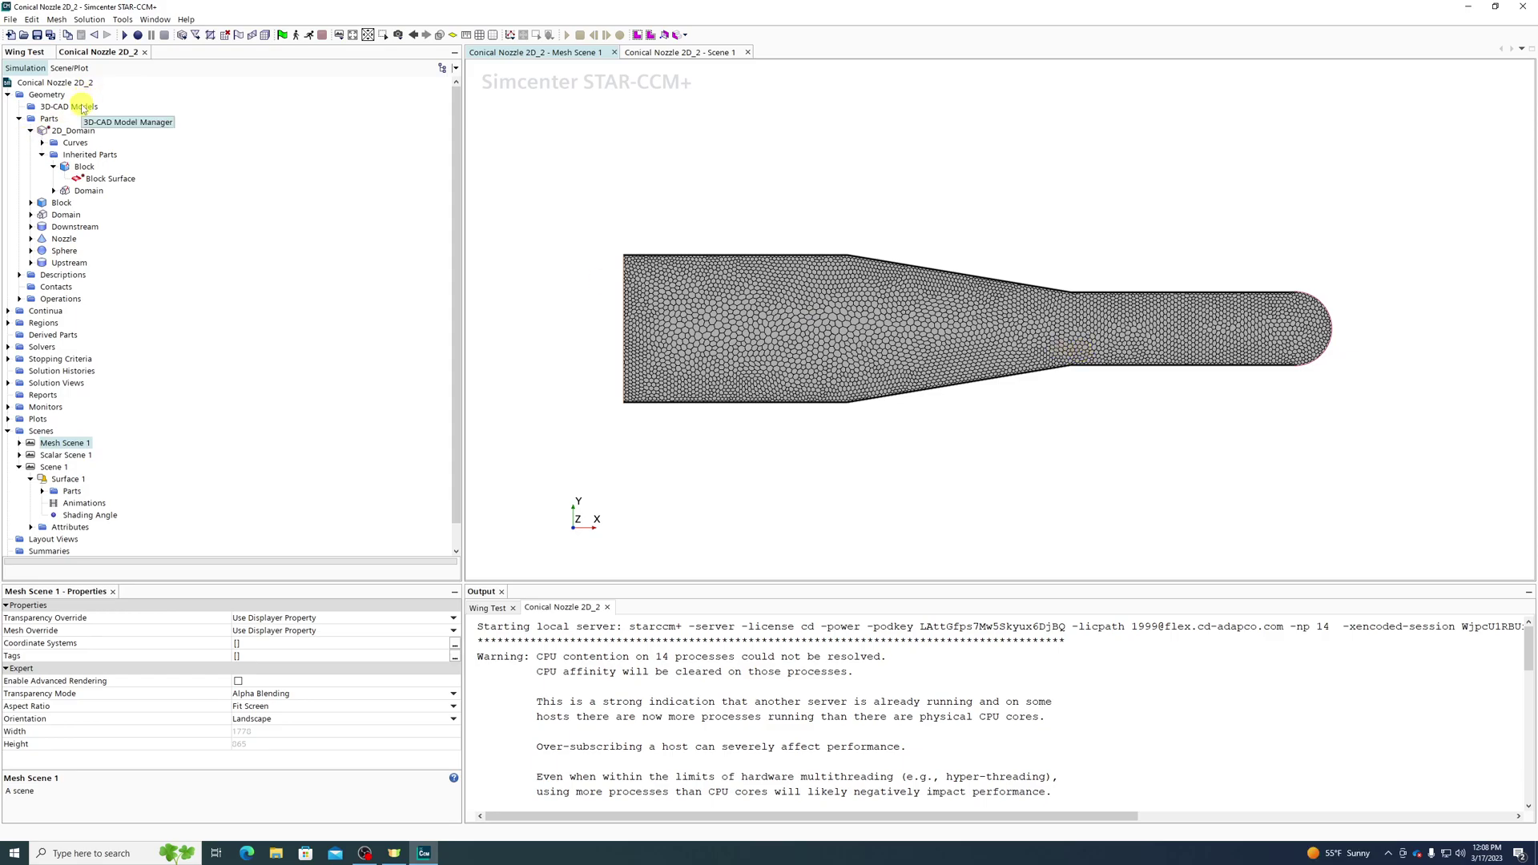
Create a new 3D-CAD model and start a sketch on its XY plane.
right_click(84, 109)
left_click(128, 113)
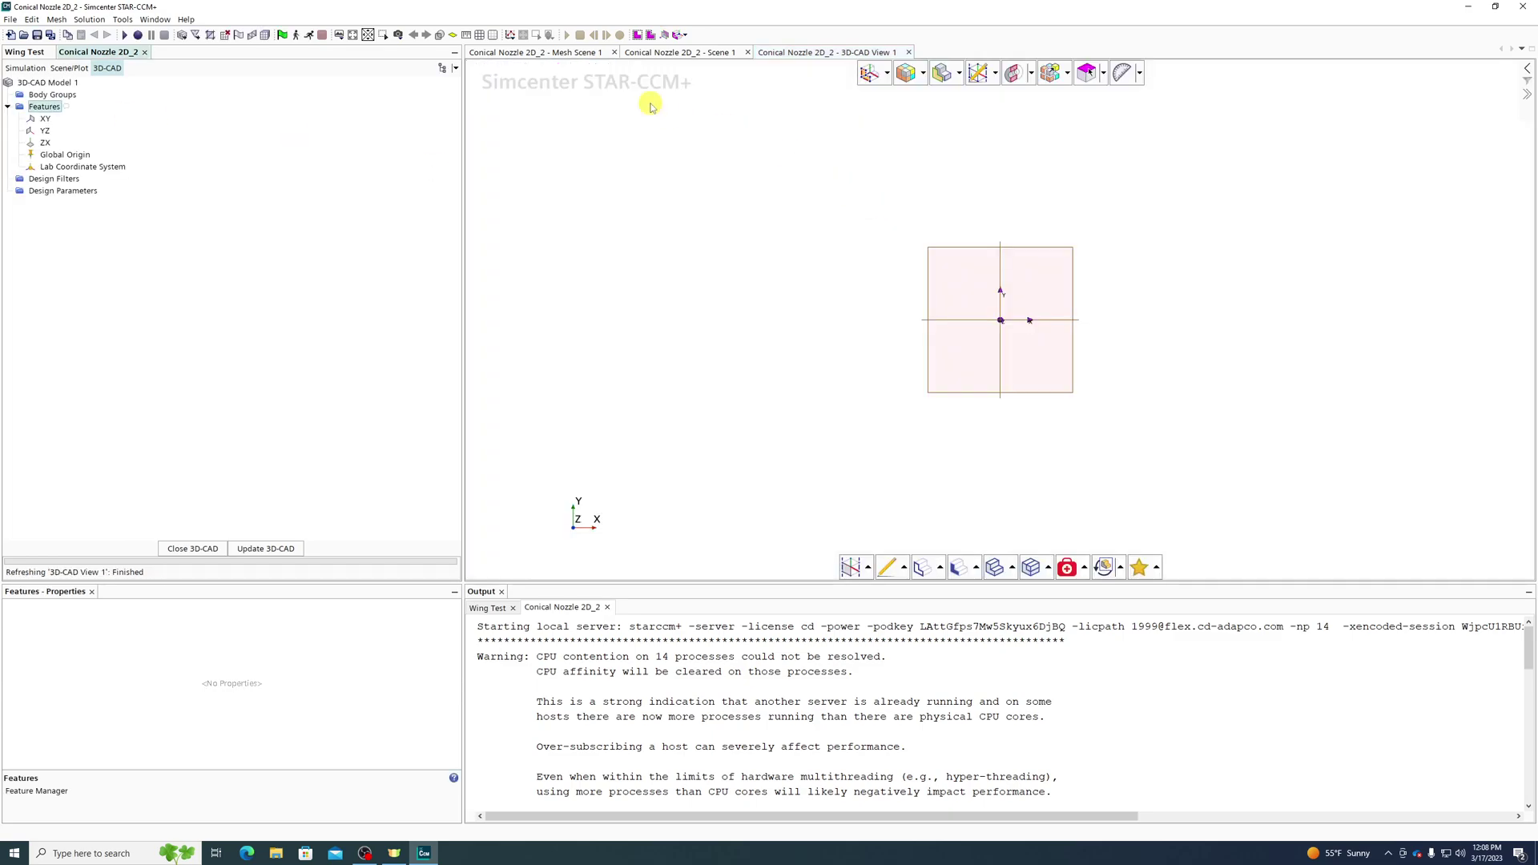
left_click(1054, 260)
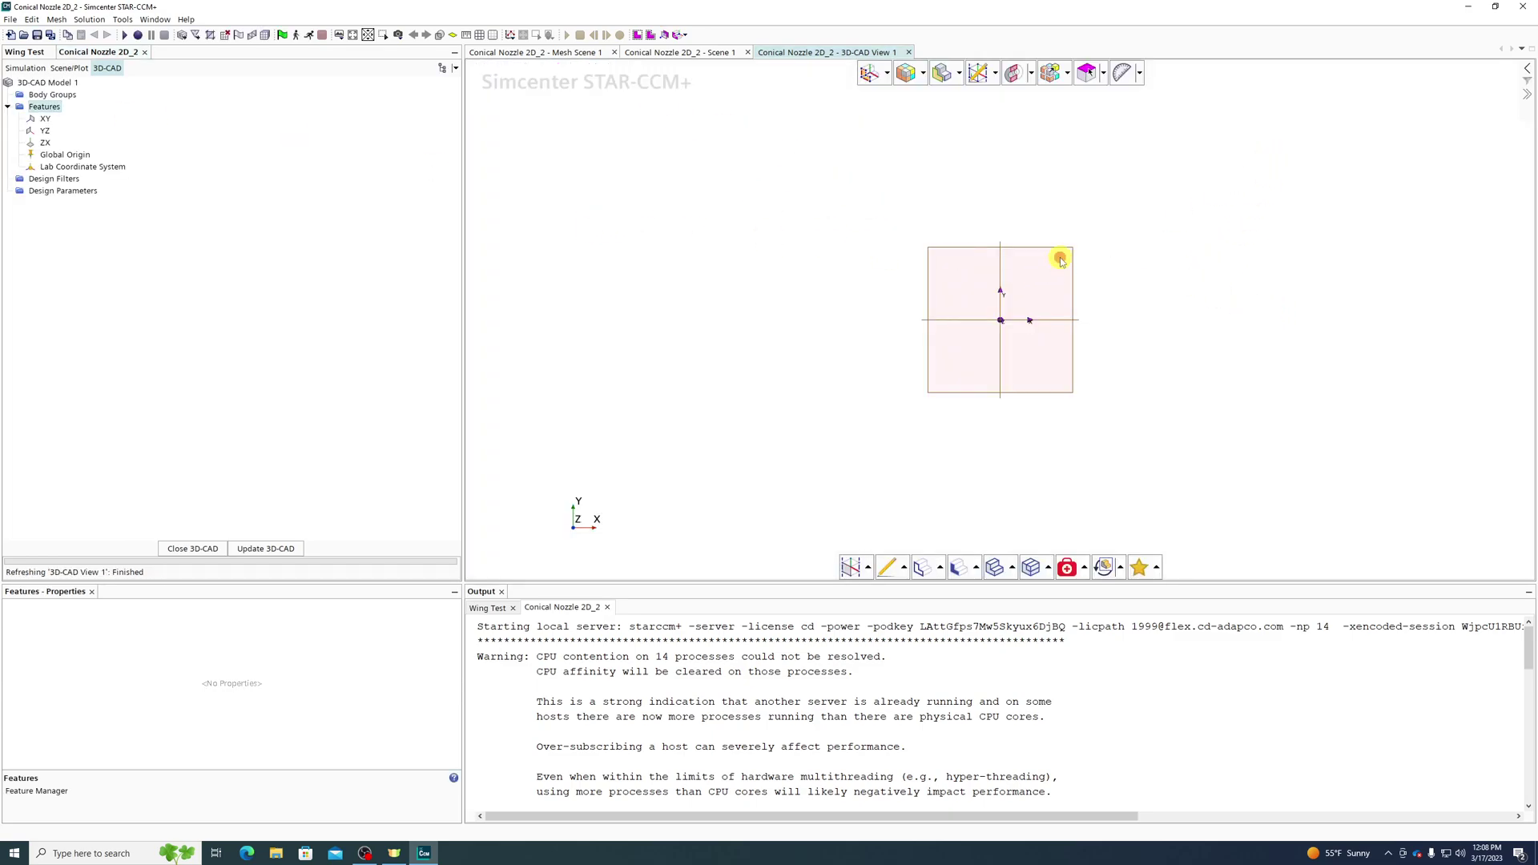
right_click(46, 120)
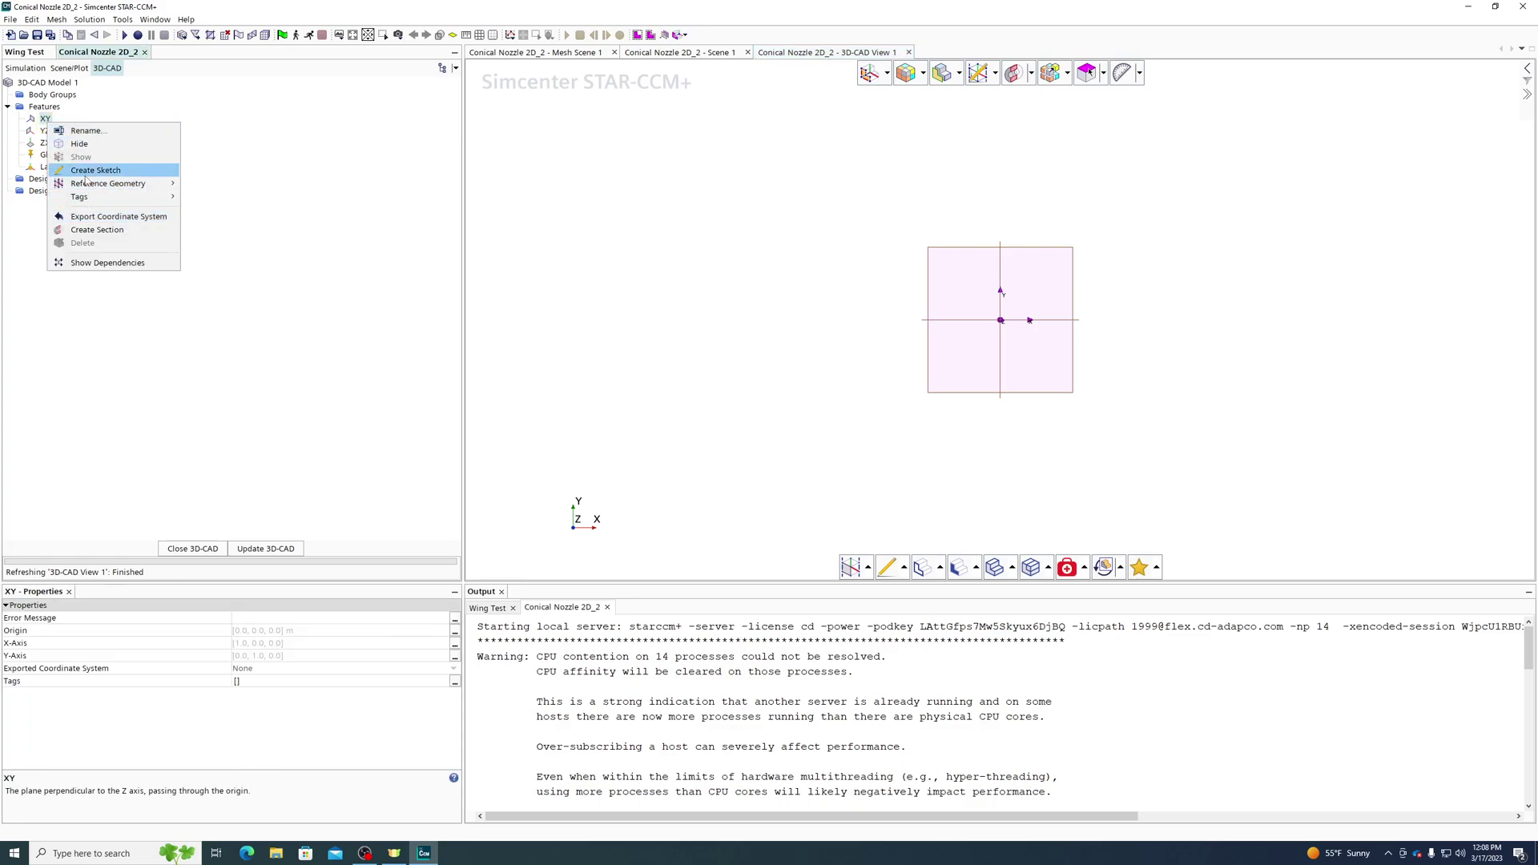
left_click(95, 169)
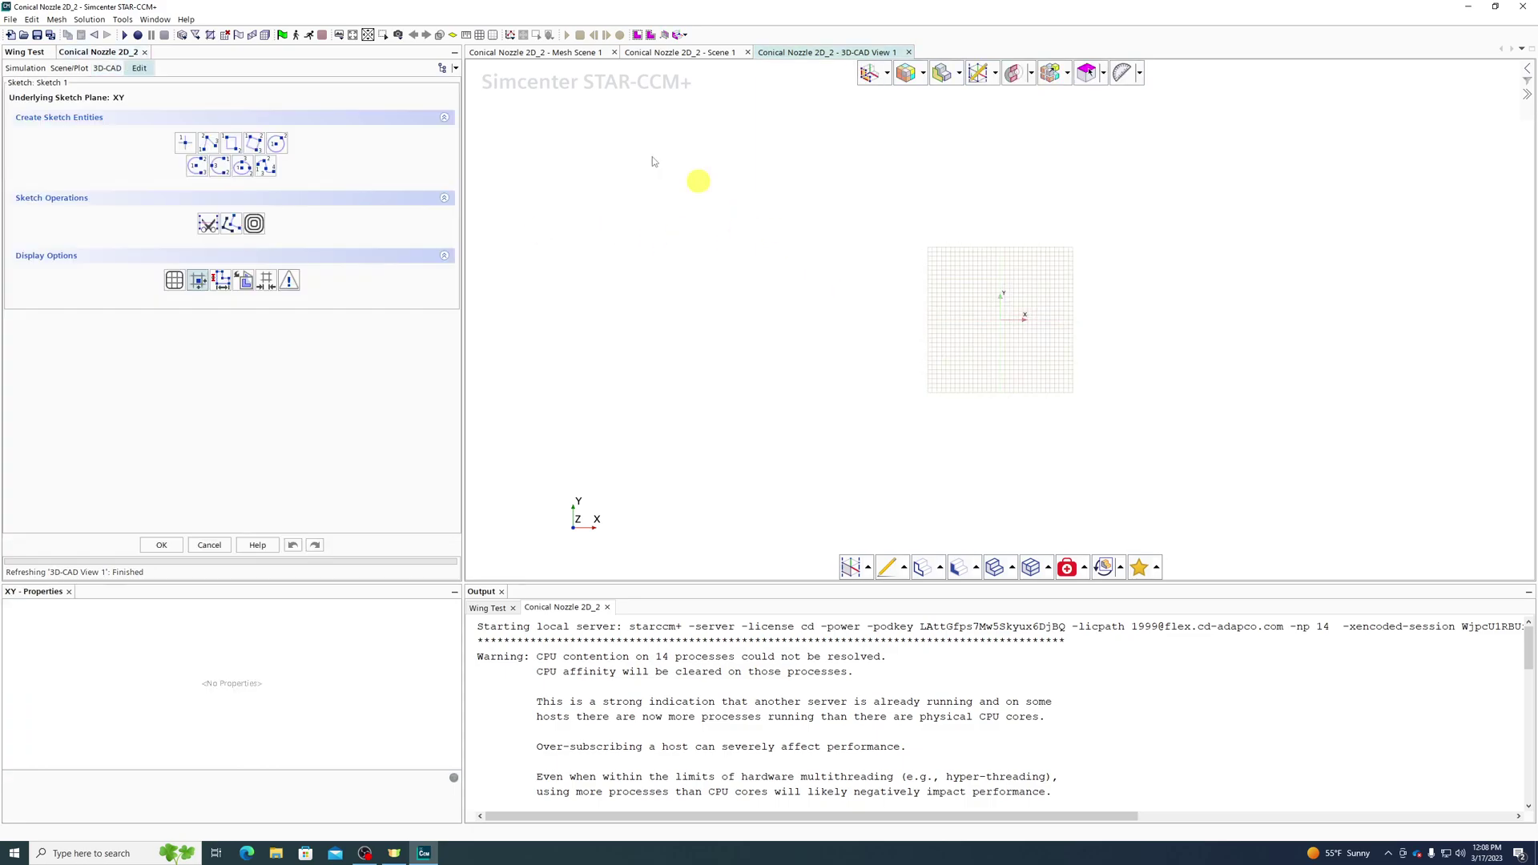
Sketch the inlet and lower wall as connected lines through about (-0.13, 0.04), (-0.13, -0.03), (0, -0.03), (0.09, -0.01) and (0.23, -0.01) m.
left_click(208, 146)
scroll(1158, 381, "up", 2)
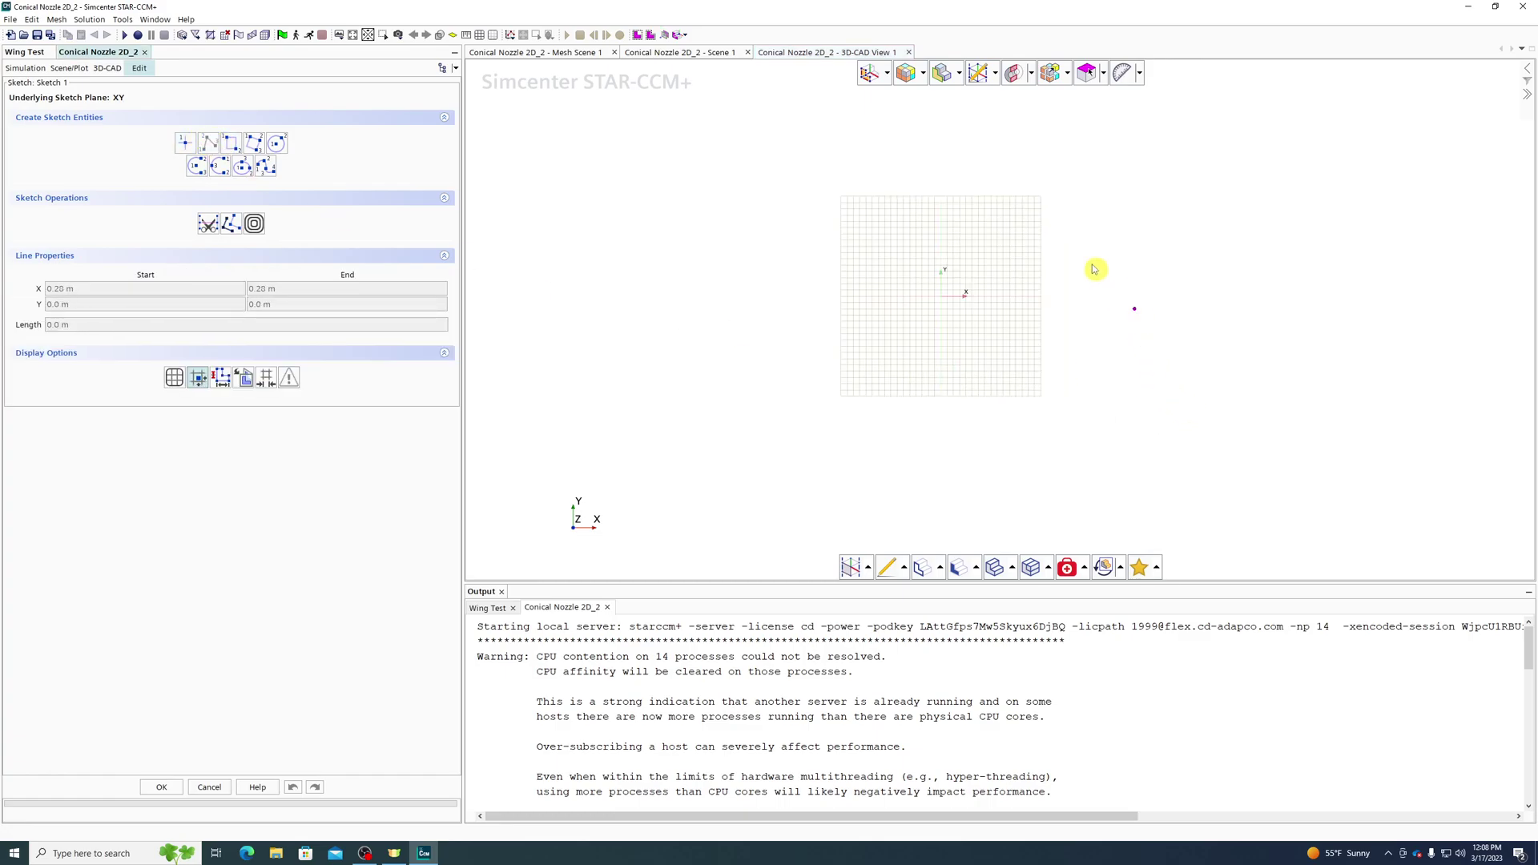
scroll(1017, 233, "up", 1)
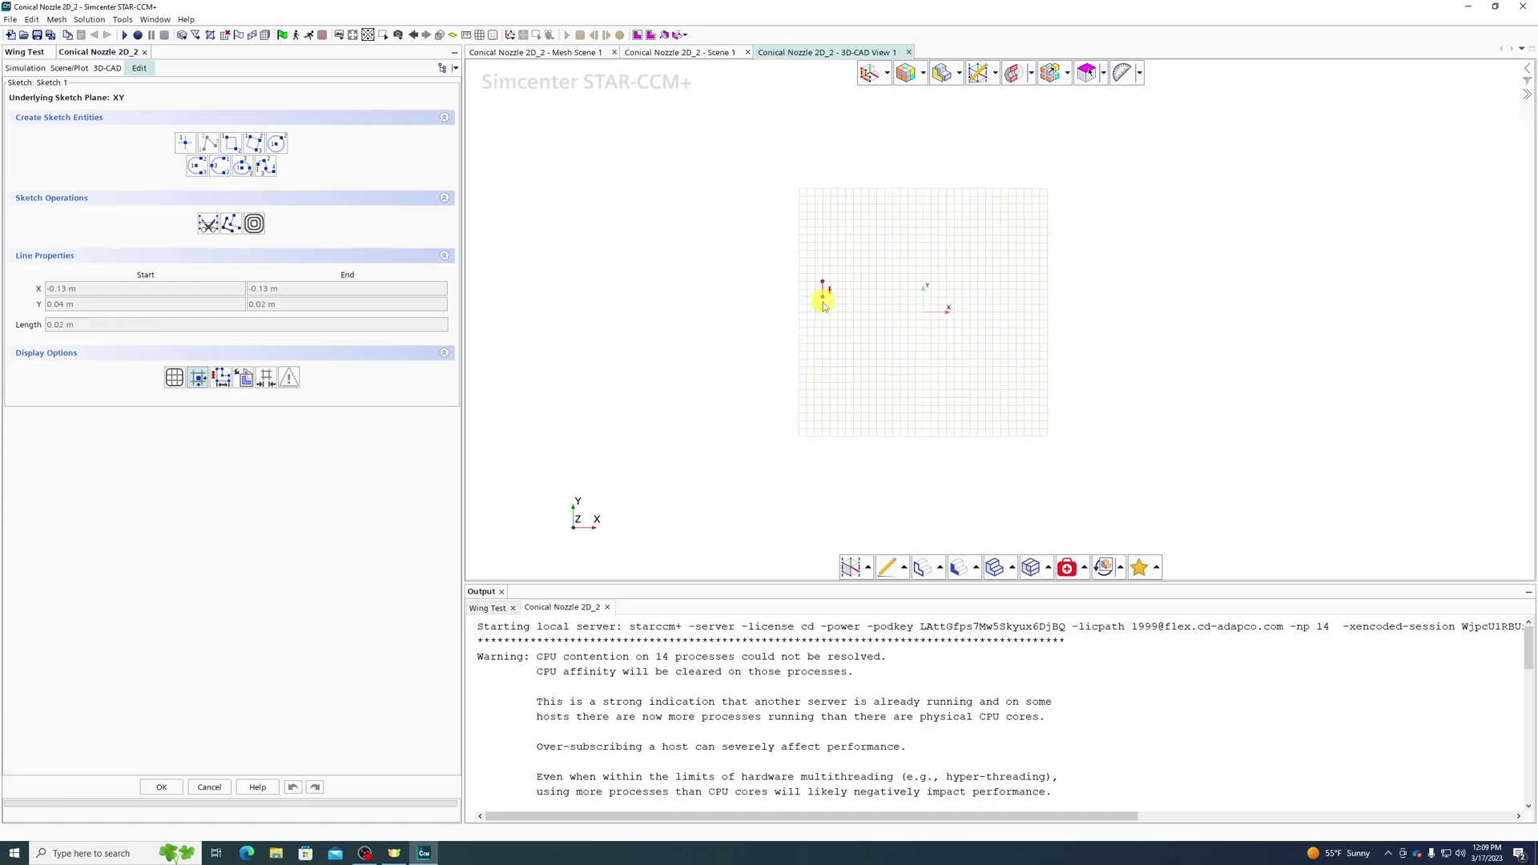
left_click(823, 338)
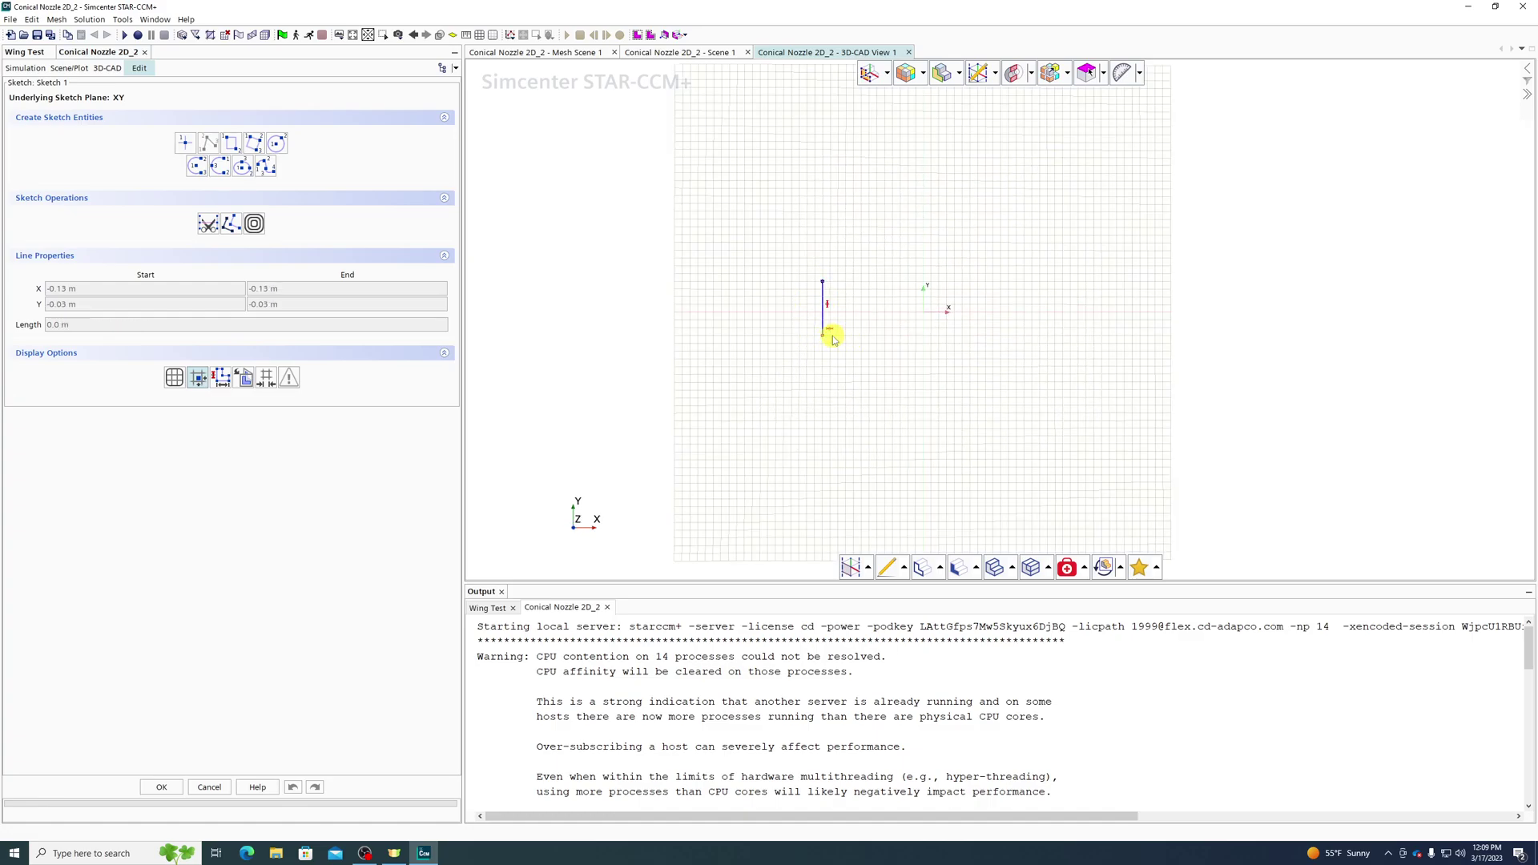
left_click(923, 337)
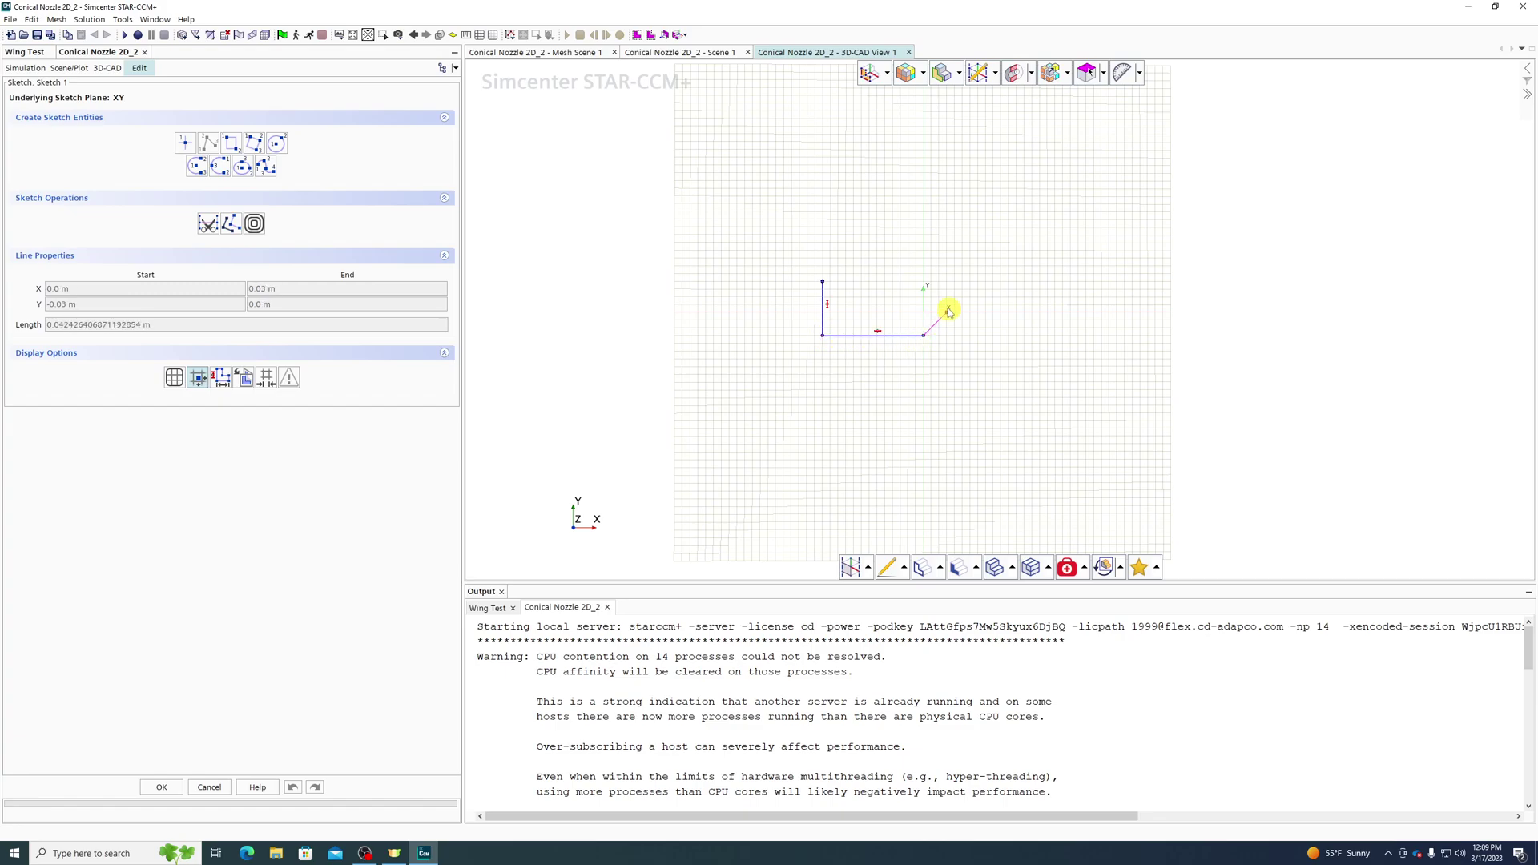
left_click(993, 321)
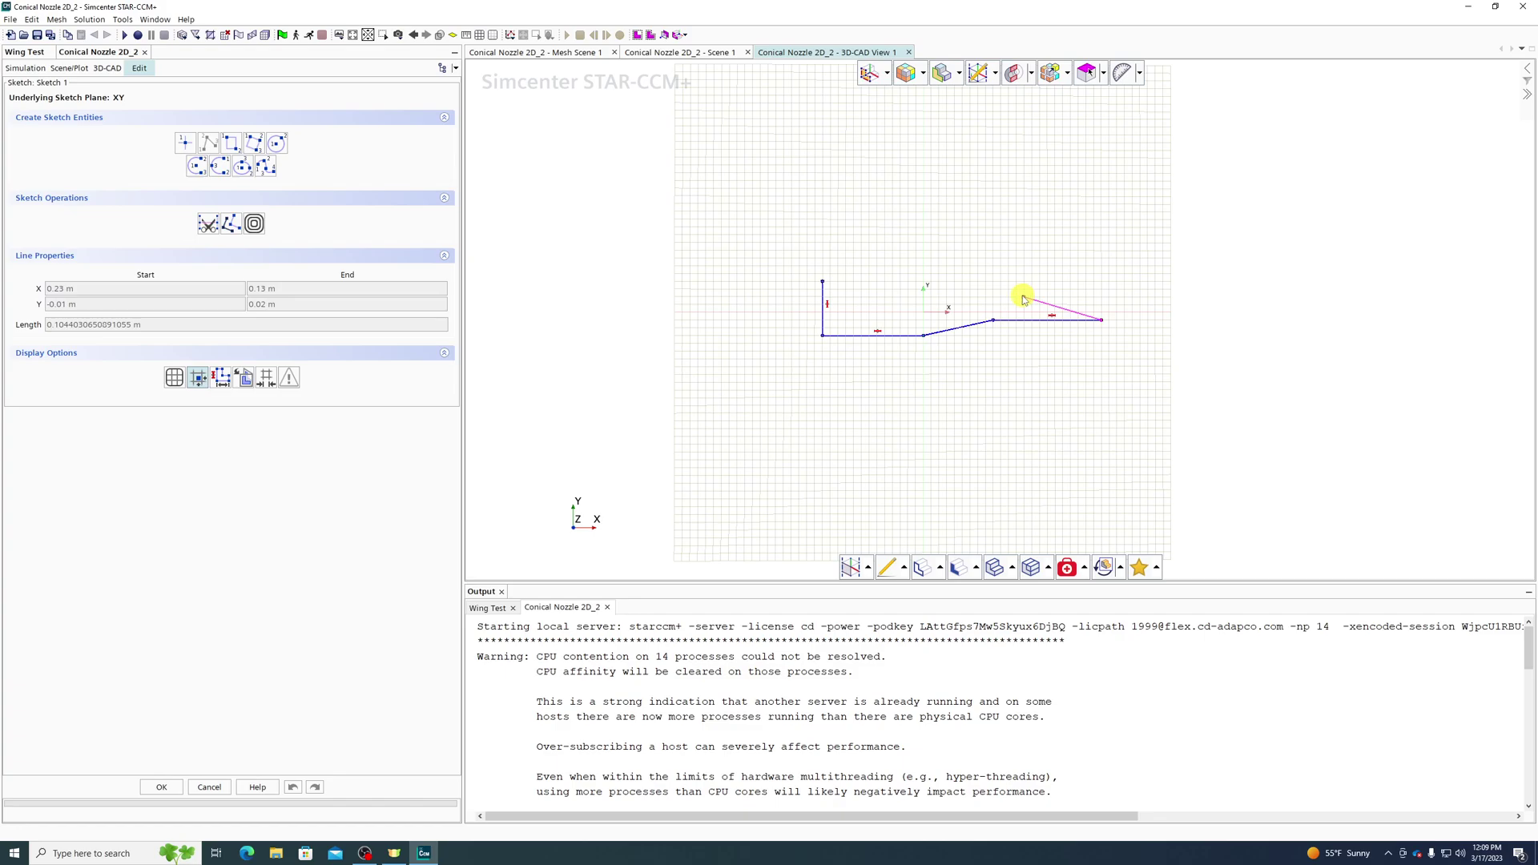
key("Escape")
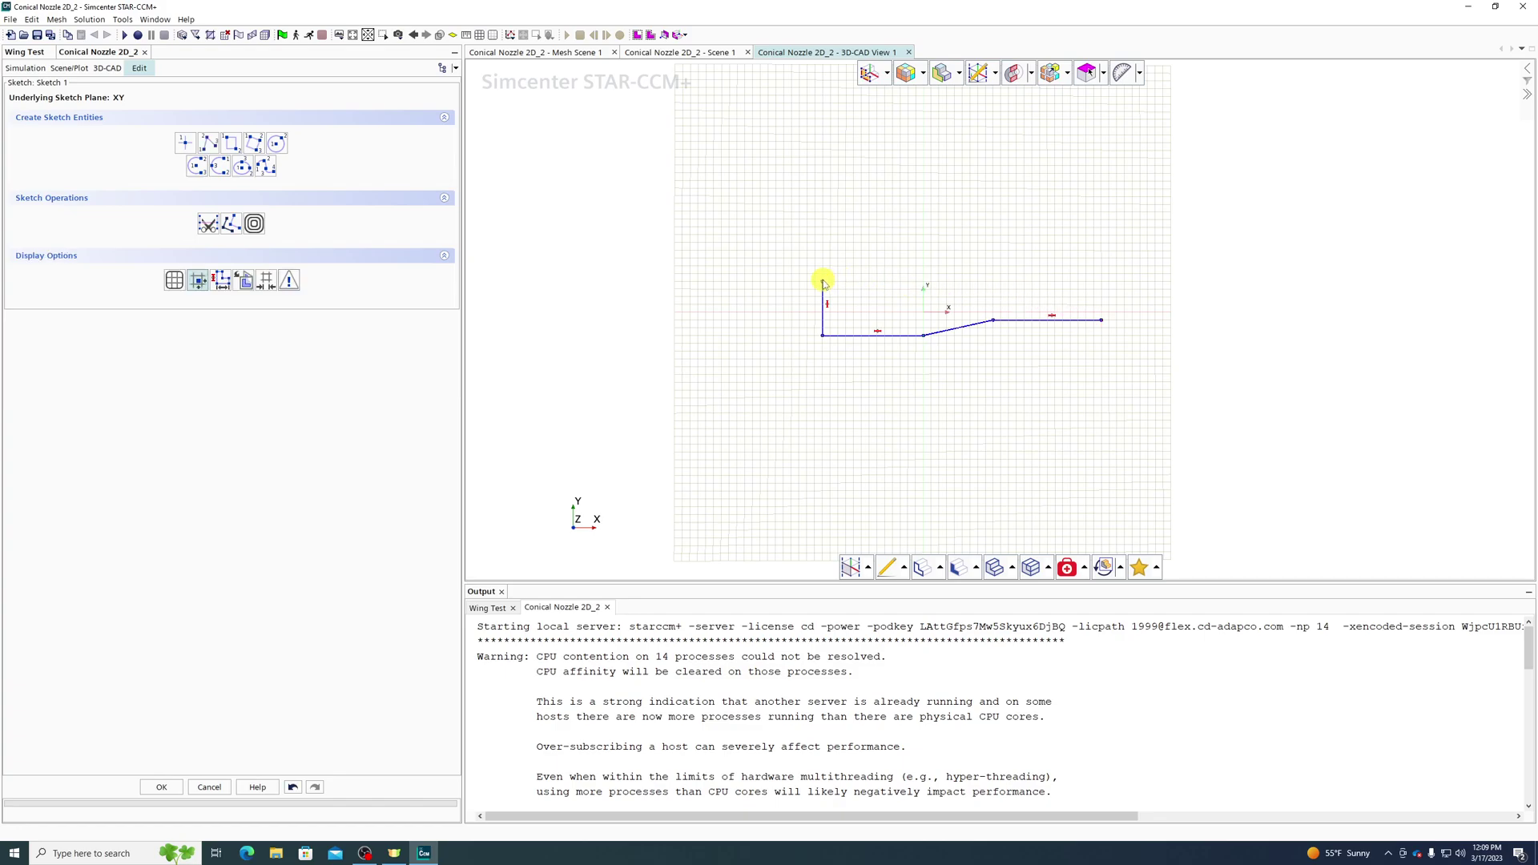
Sketch the upper wall as connected lines from the inlet's upper end (-0.13, 0.04) through about (0, 0.04), (0.09, 0.01) and (0.23, 0.01) m.
scroll(825, 290, "up", 2)
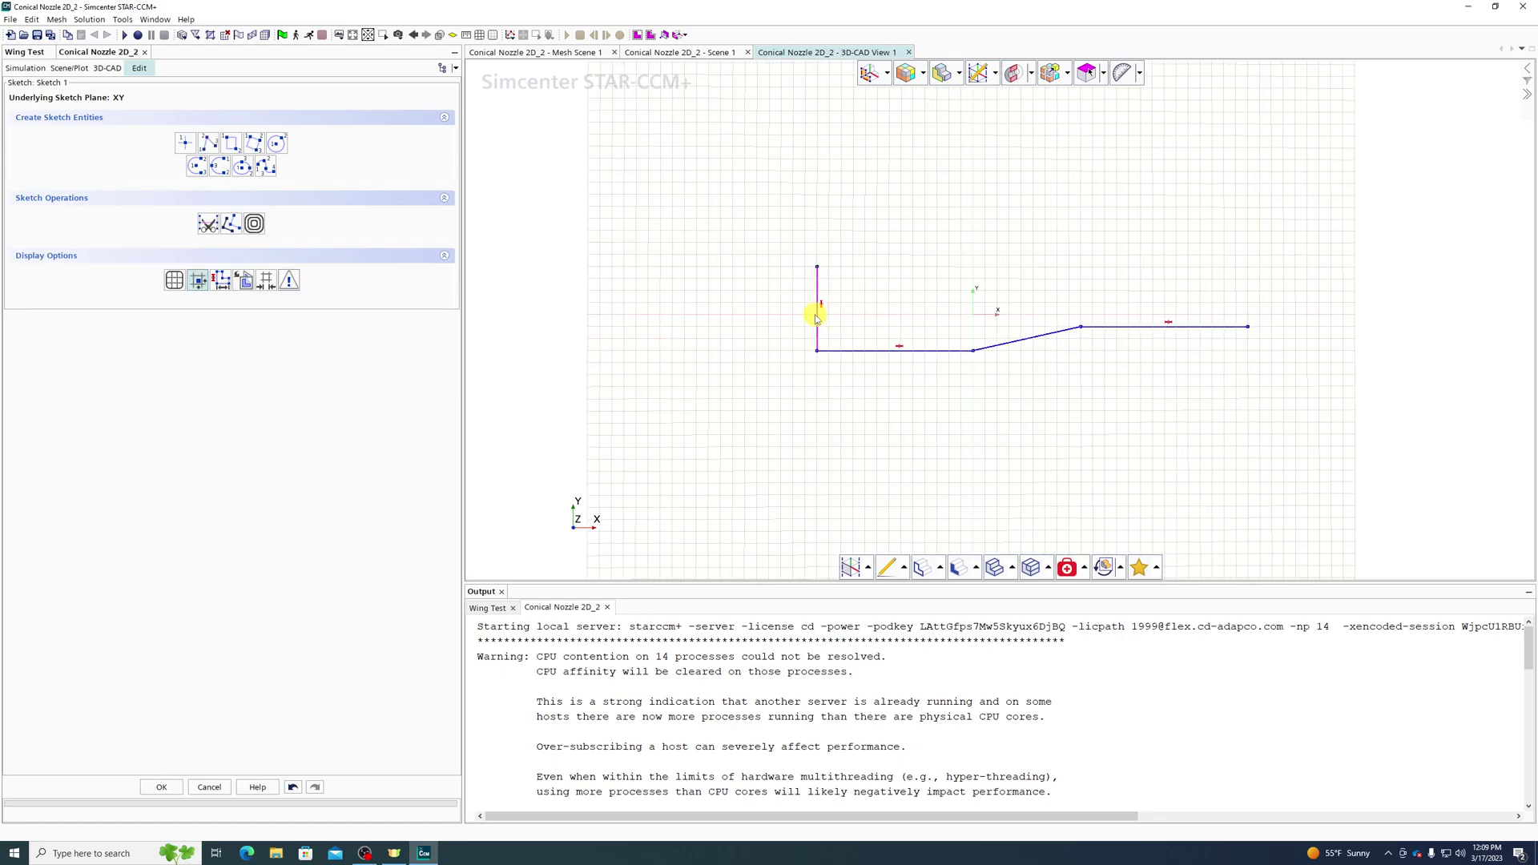
left_click(185, 144)
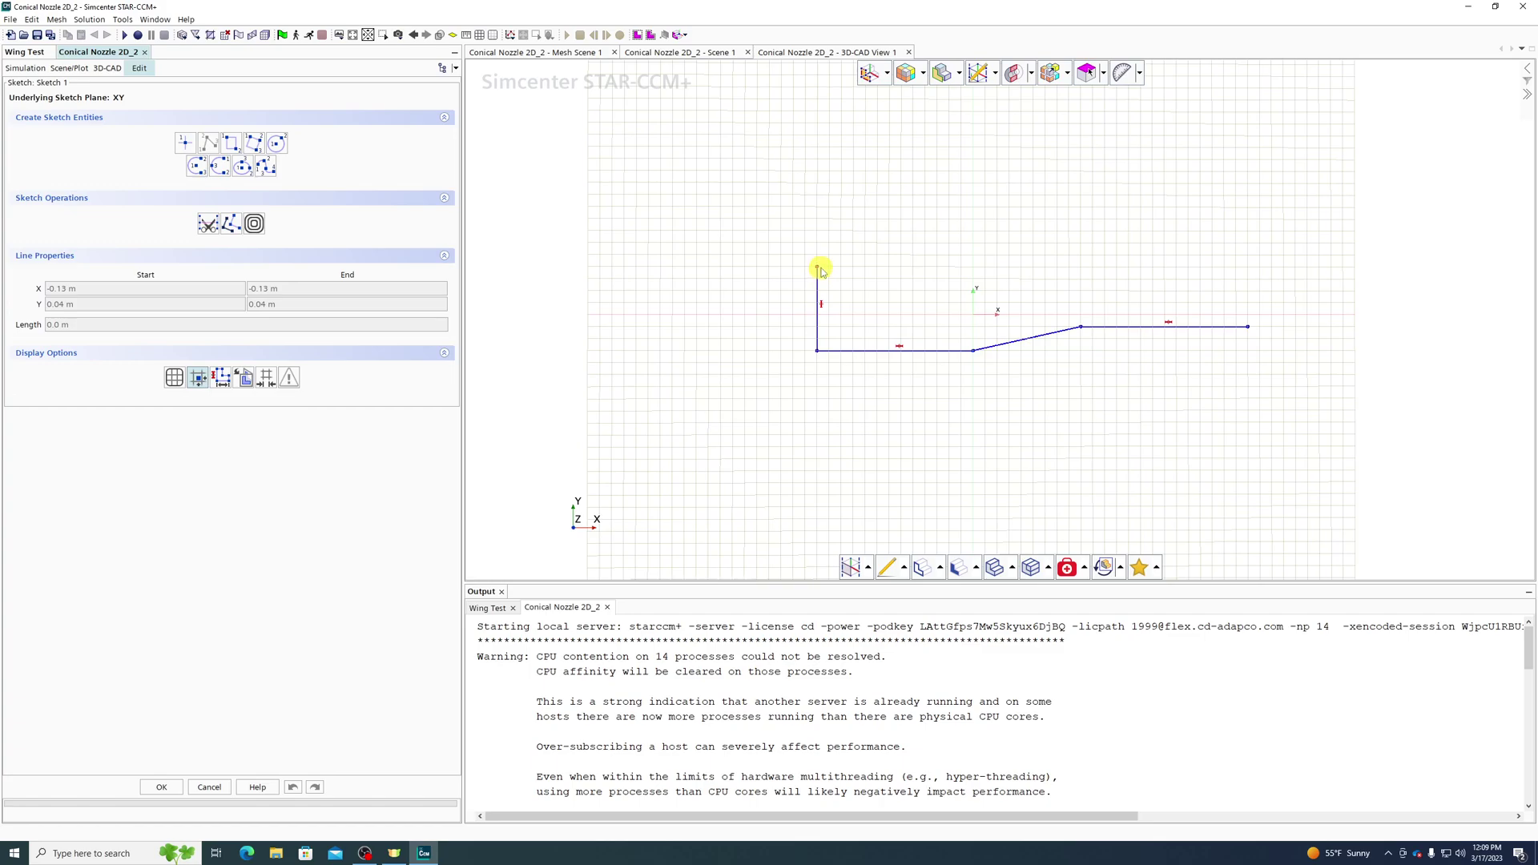
mouse_move(817, 269)
left_mouse_down()
mouse_move(961, 271)
mouse_move(836, 269)
left_mouse_up()
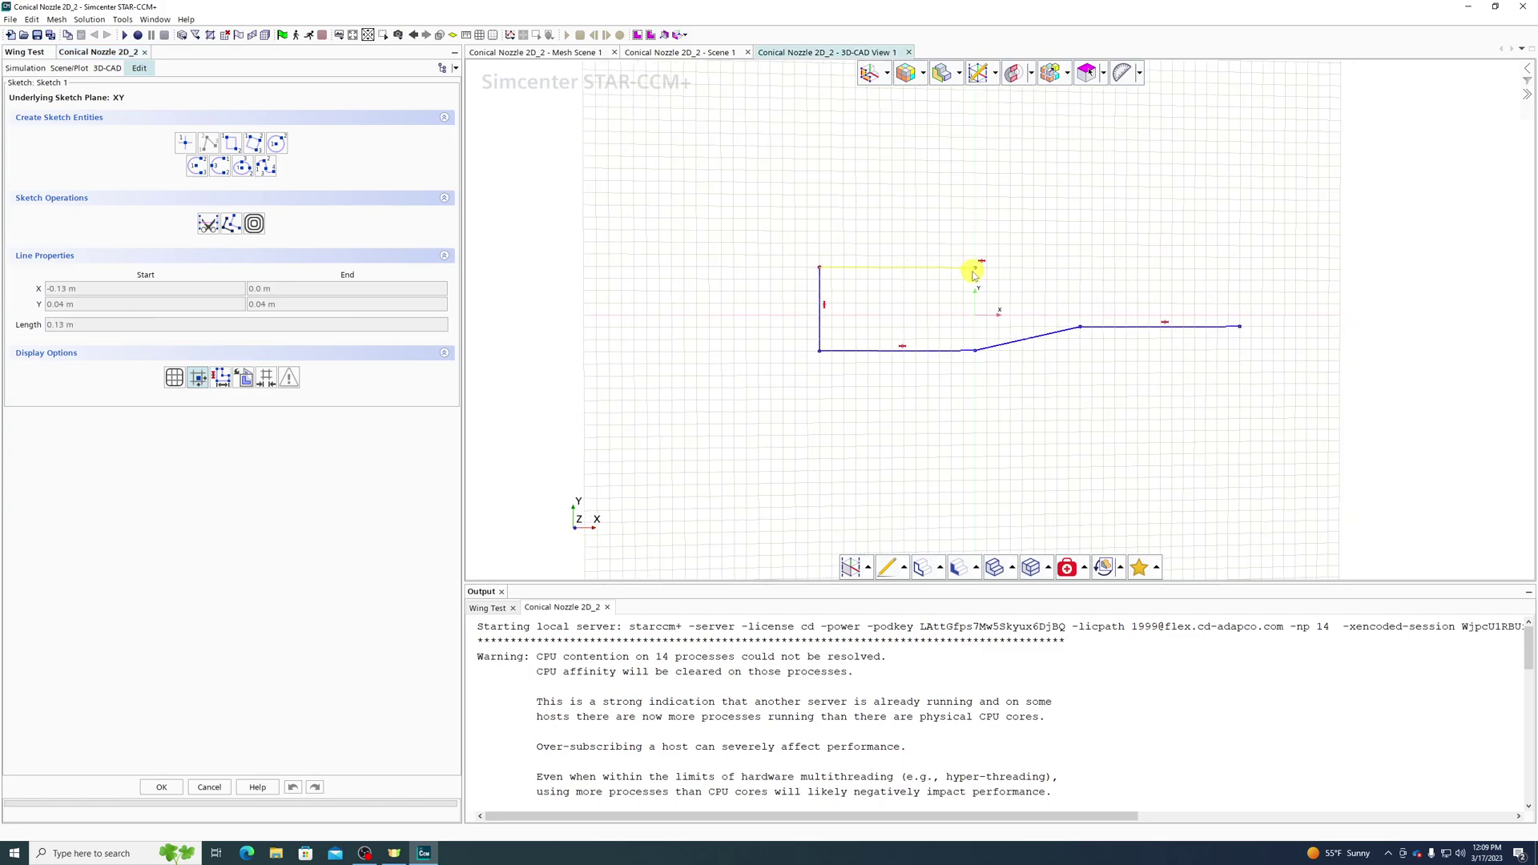
left_click(1035, 278)
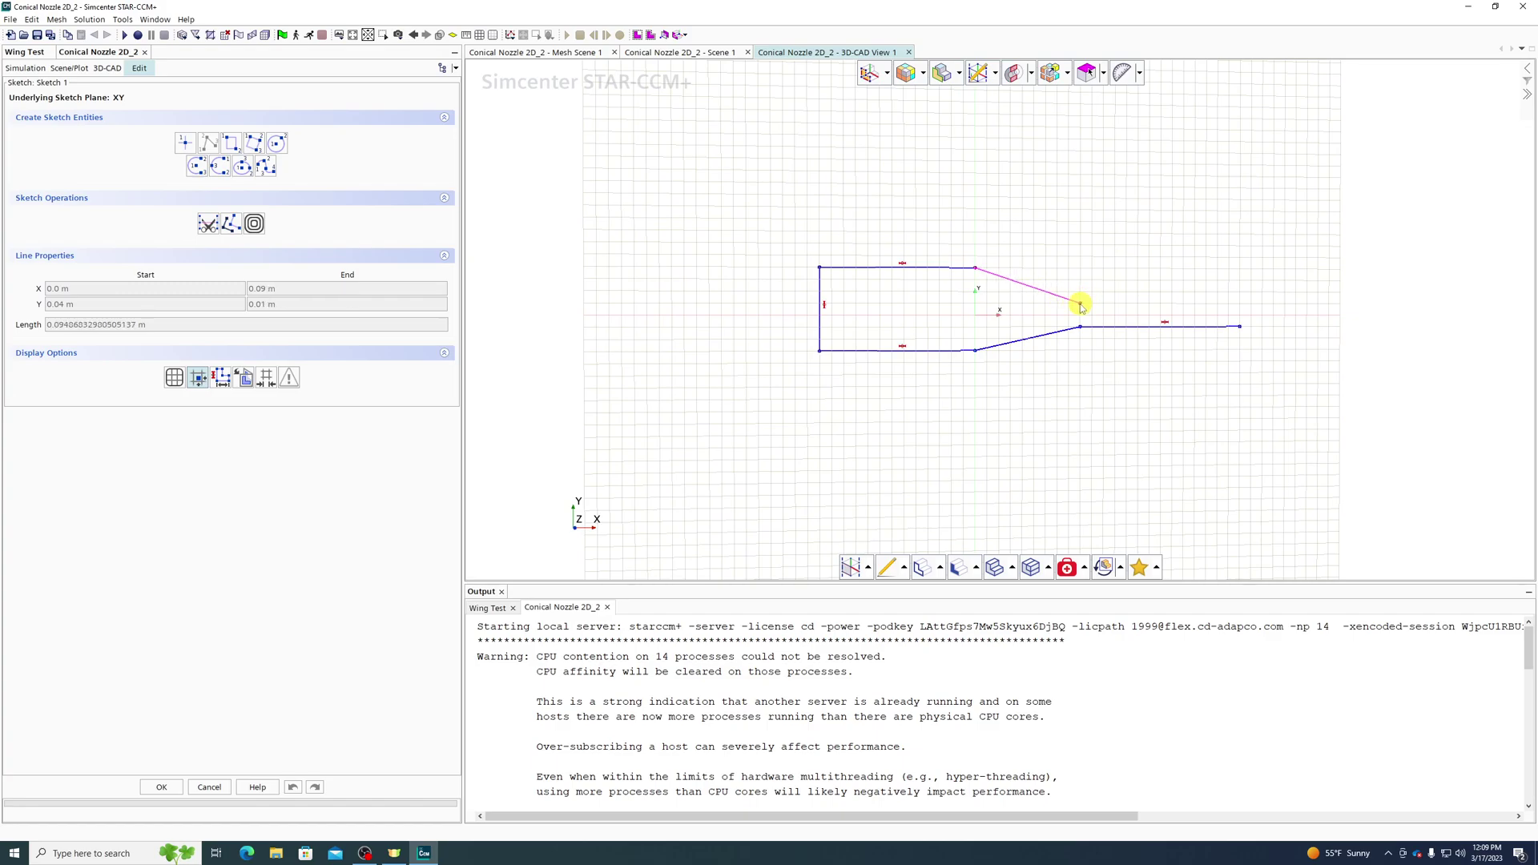
left_click(1079, 303)
left_click(1240, 304)
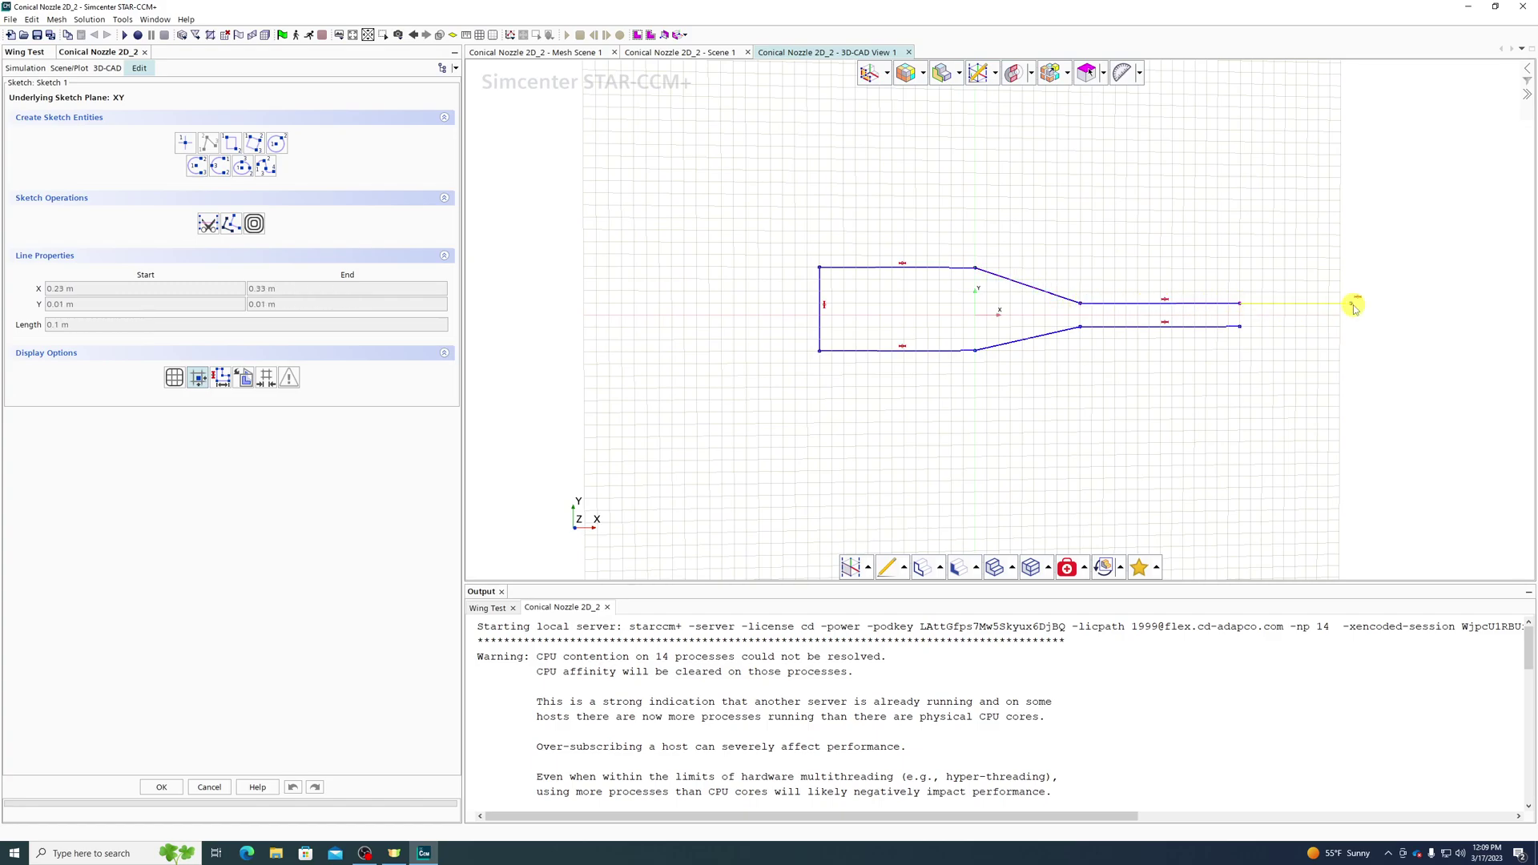
Cap the outlet with a circle of about 0.01 m radius centred at (0.23, 0) m, trim its inner half and finish the sketch.
left_click(276, 144)
left_click(1240, 315)
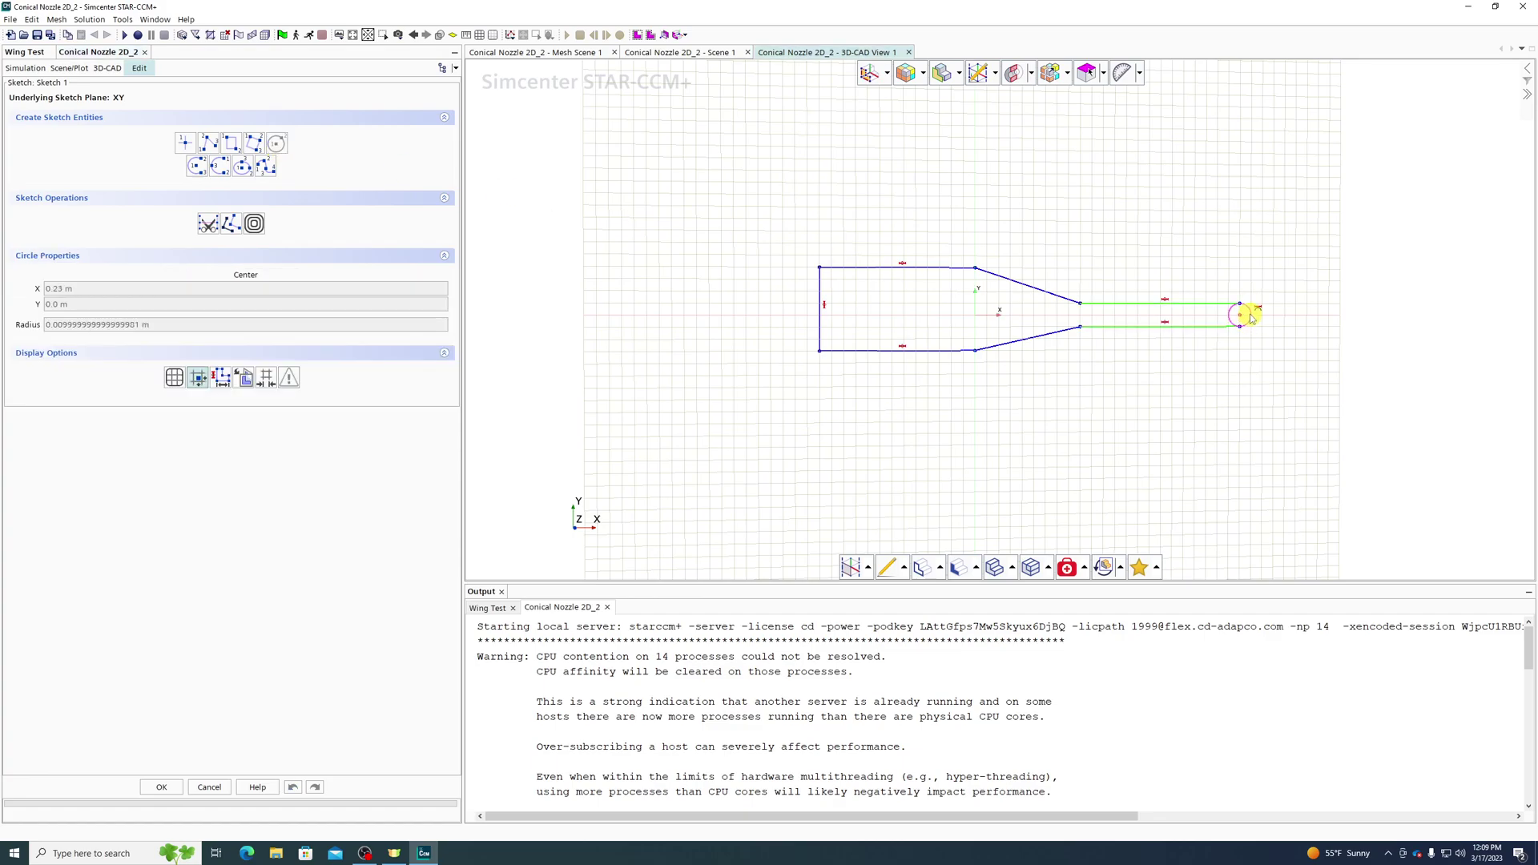
left_click(1244, 312)
left_click(208, 223)
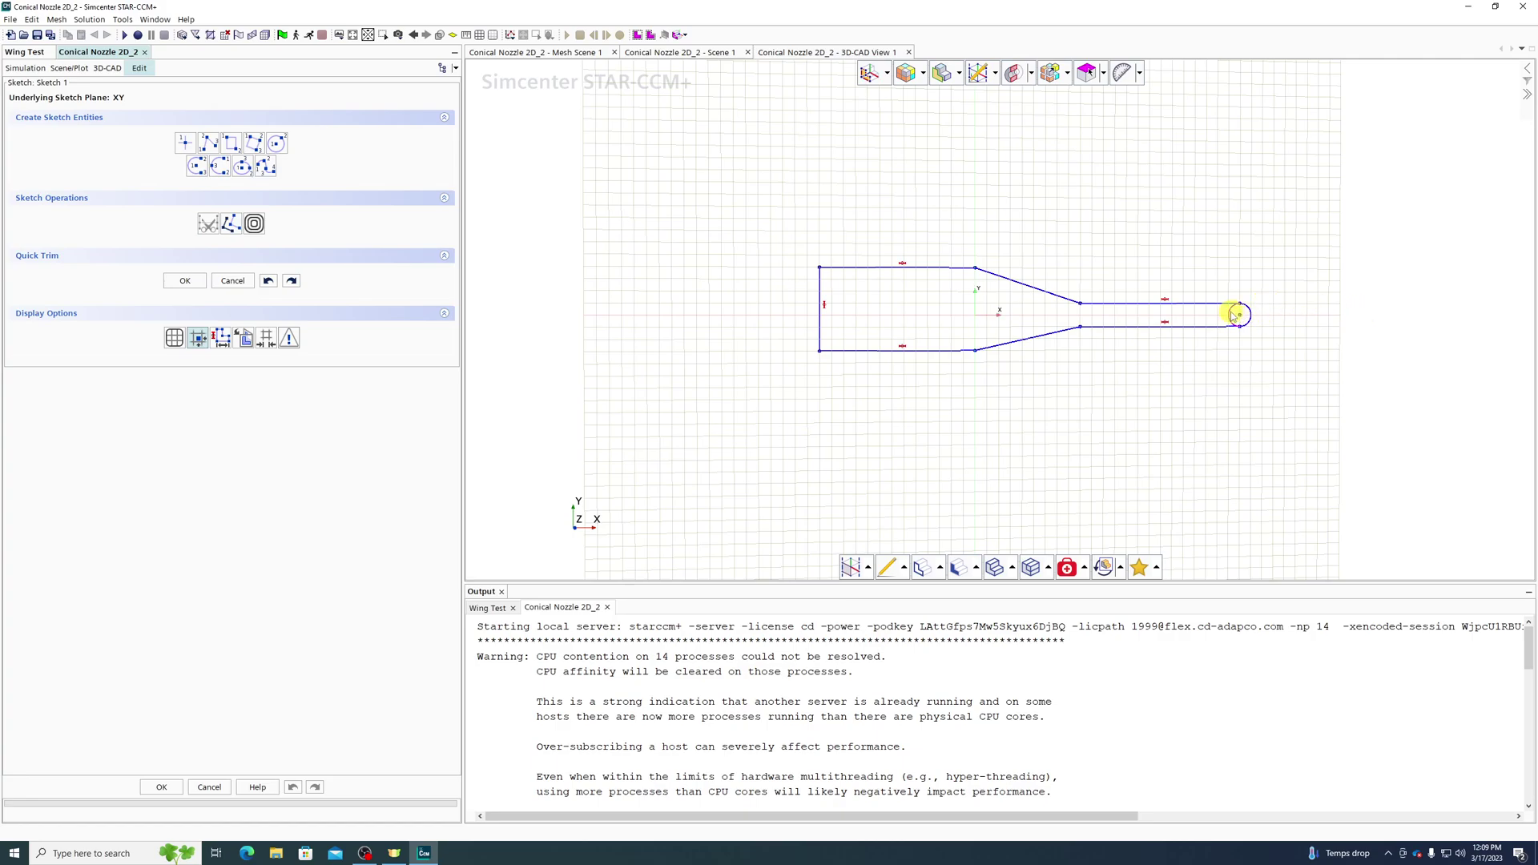
left_click(1234, 316)
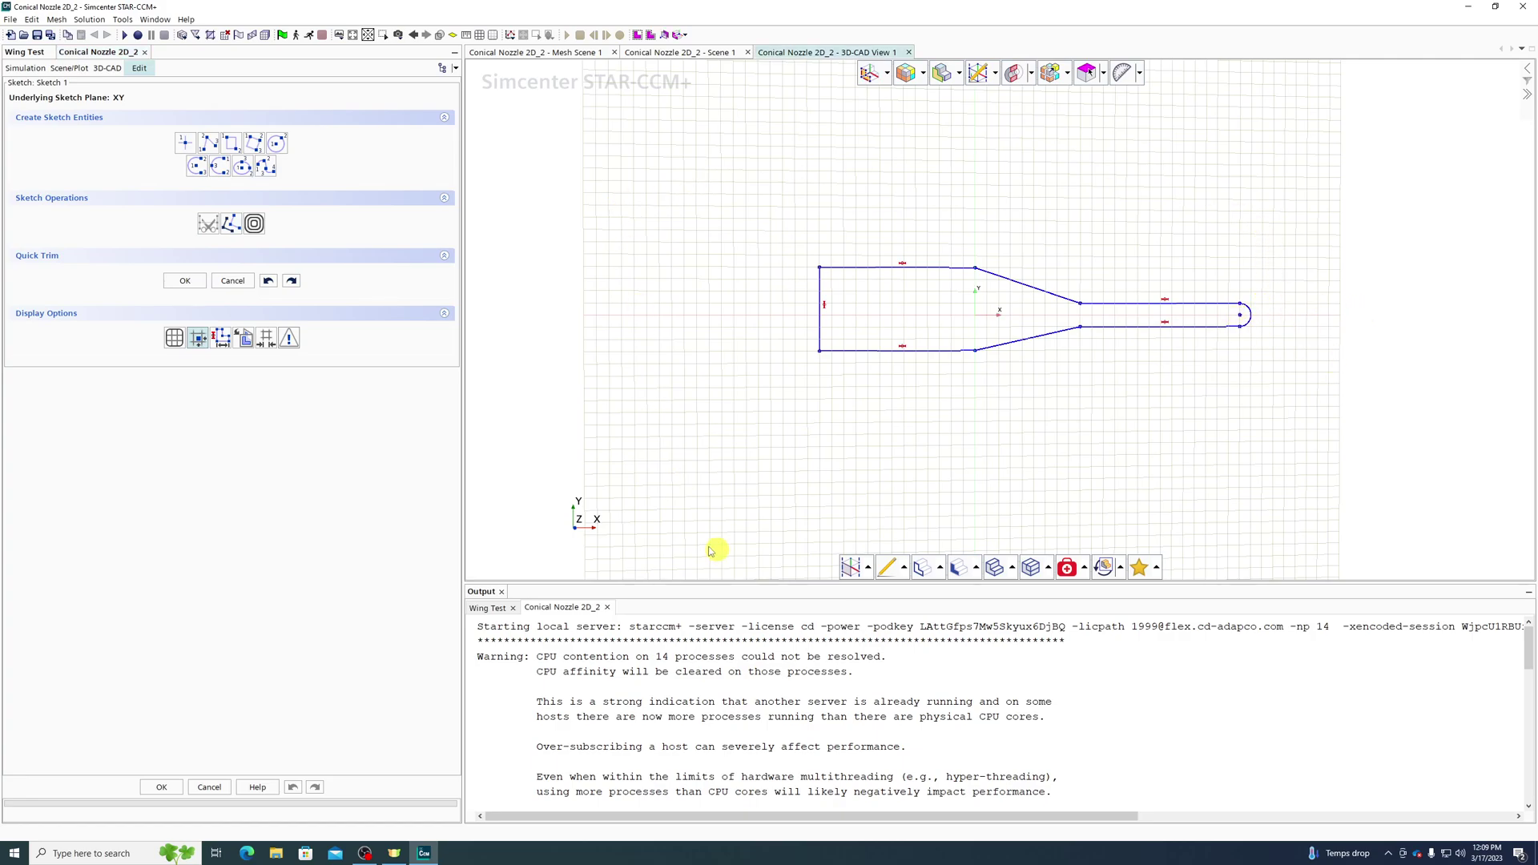
left_click(169, 780)
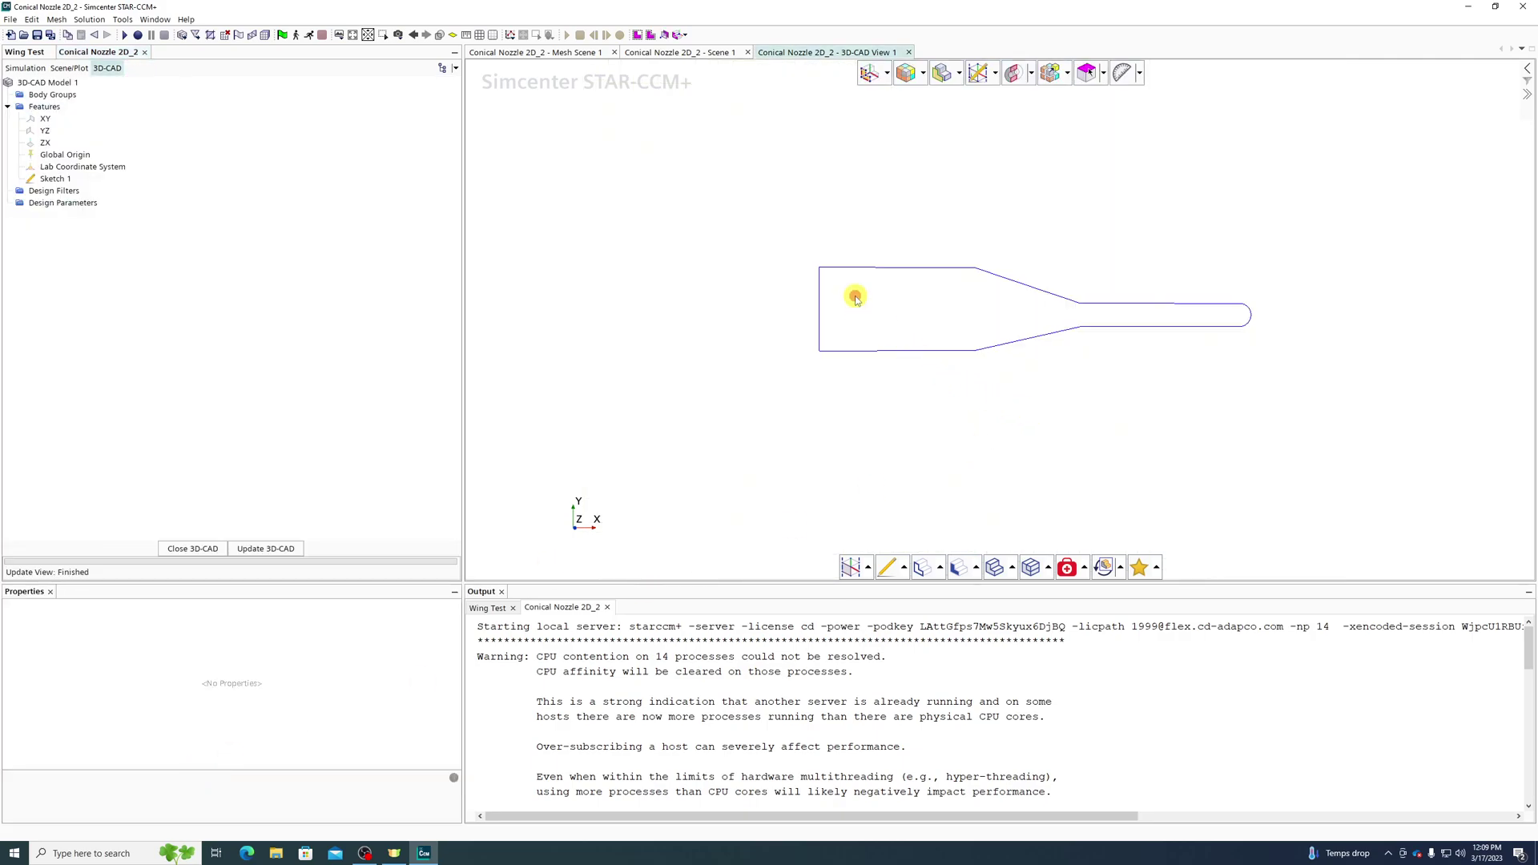
Extrude the nozzle sketch one way as a solid with a distance of 0.1 m.
left_click(62, 179)
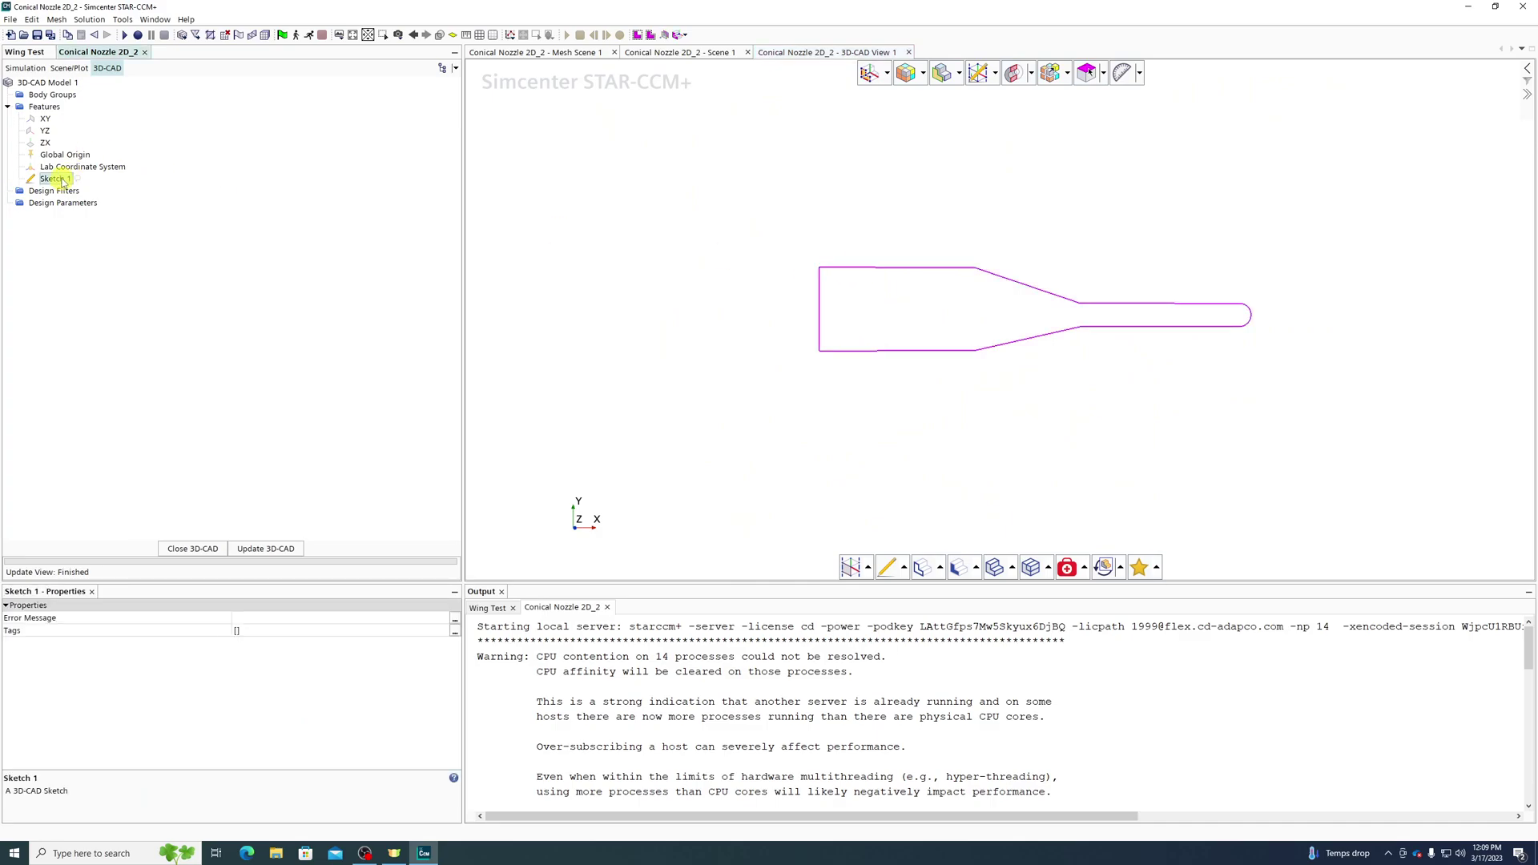
right_click(61, 180)
left_click(105, 286)
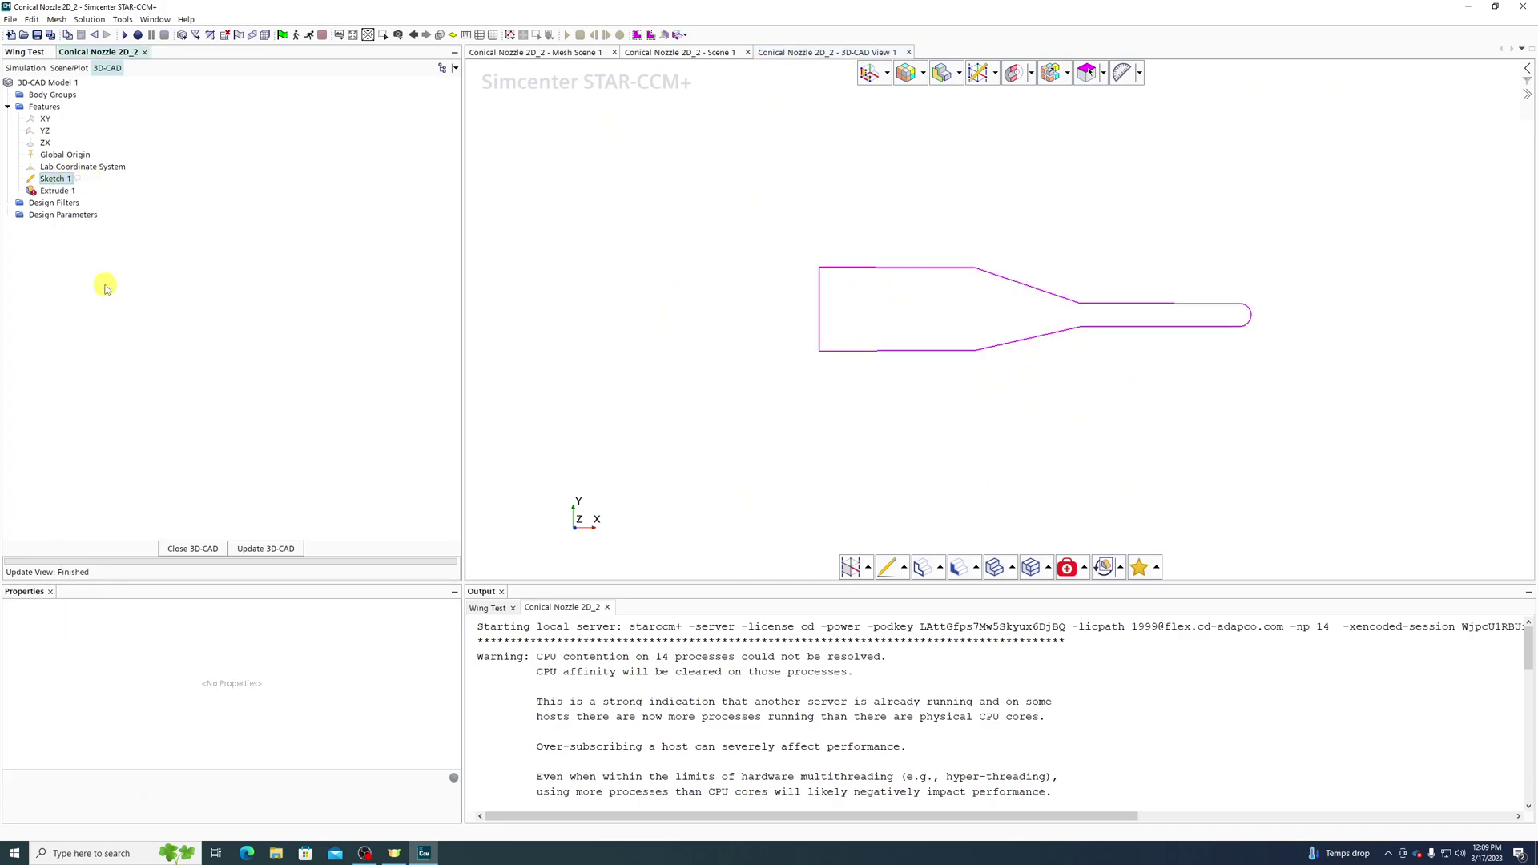
left_click_drag(731, 347, 543, 398)
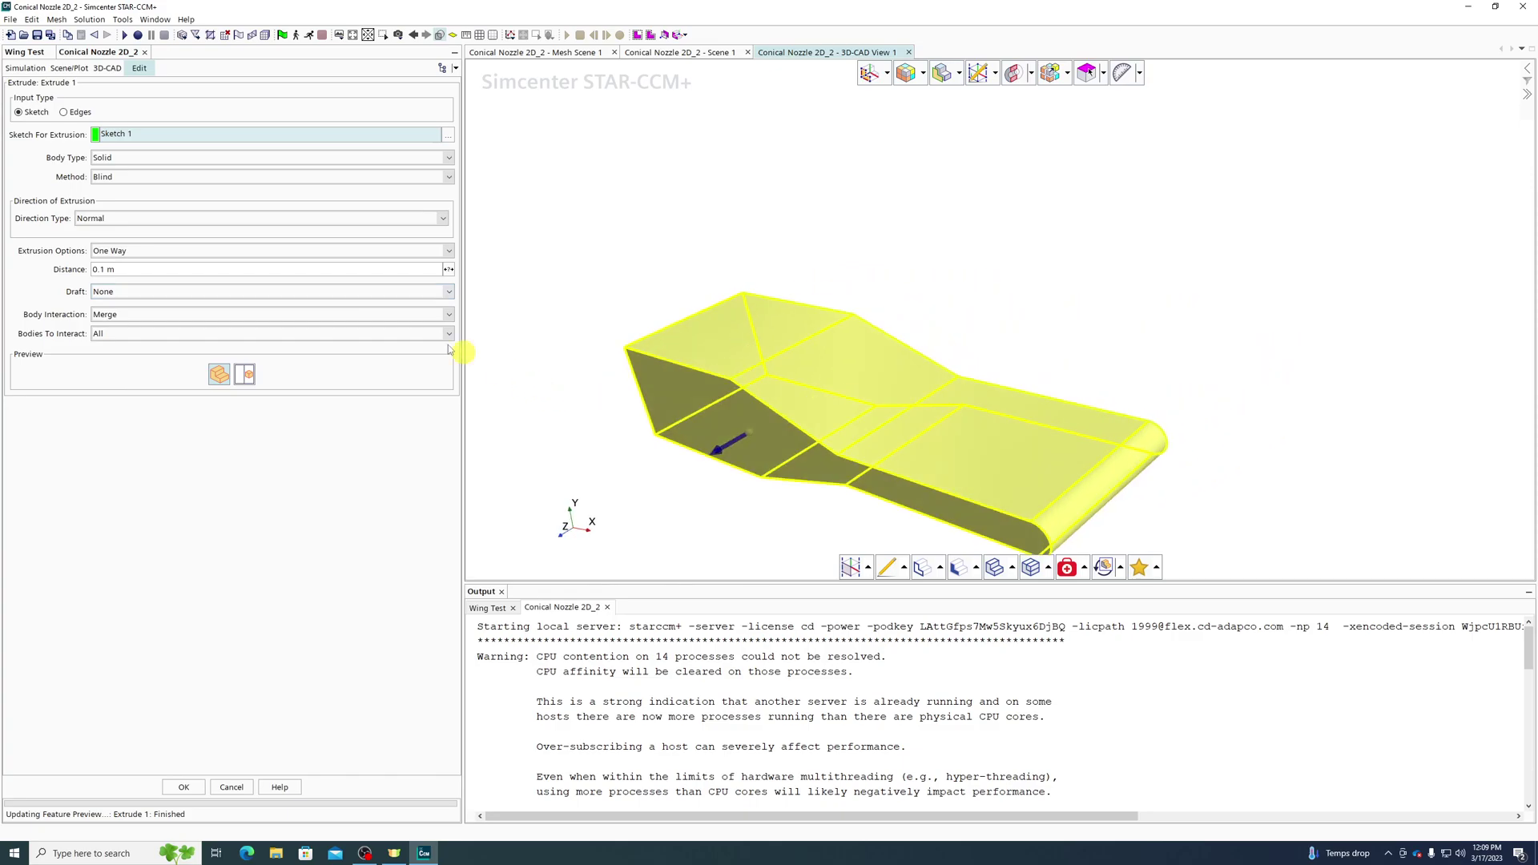
left_click(141, 272)
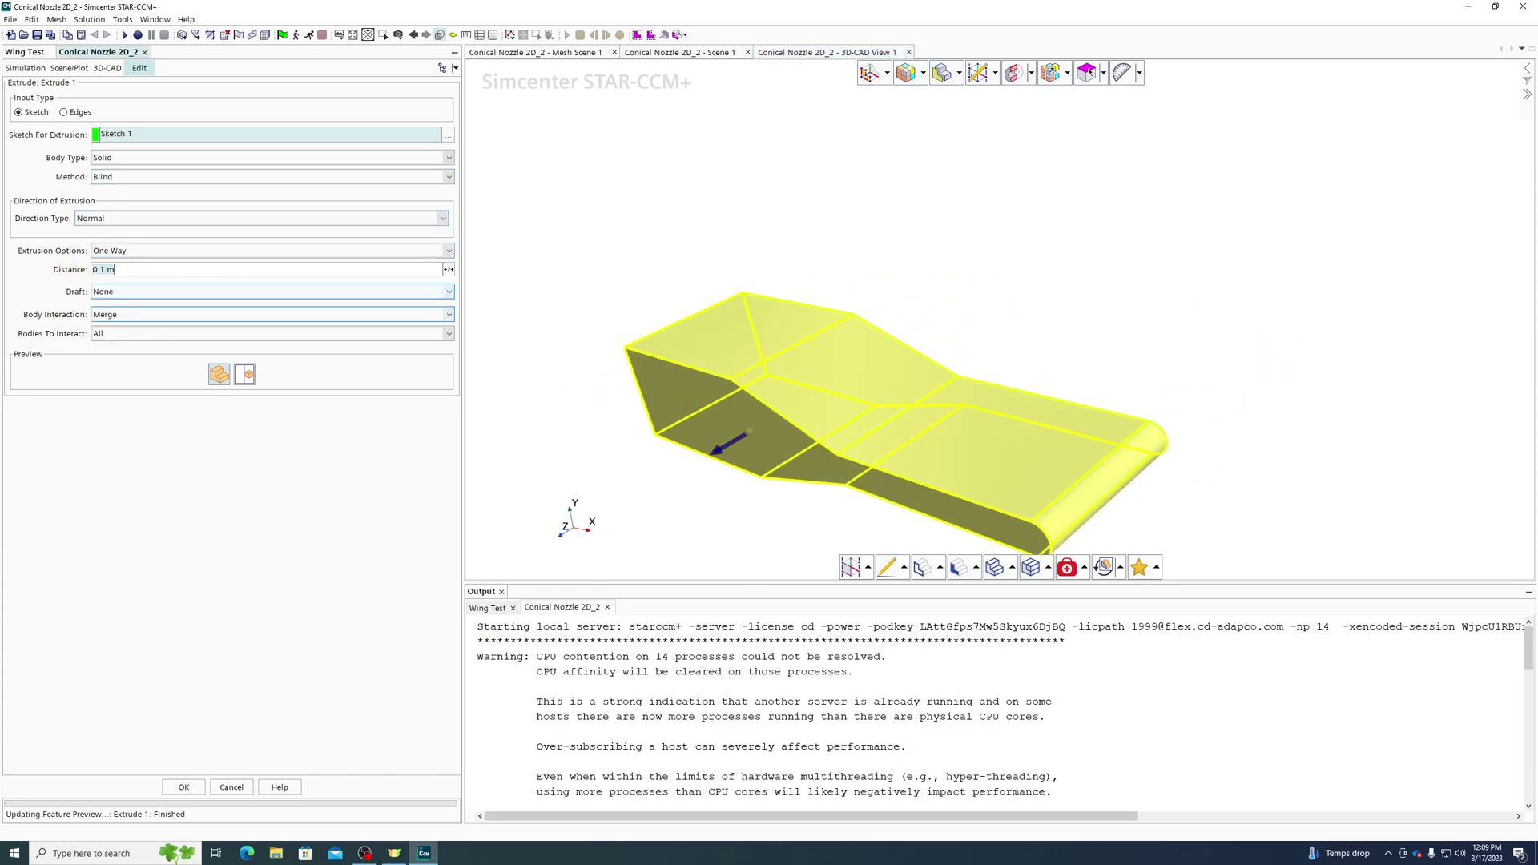
left_click(185, 785)
Examine the extruded nozzle from several sides, highlighting its flat inlet face and rounded outlet face.
left_click_drag(933, 342, 1078, 325)
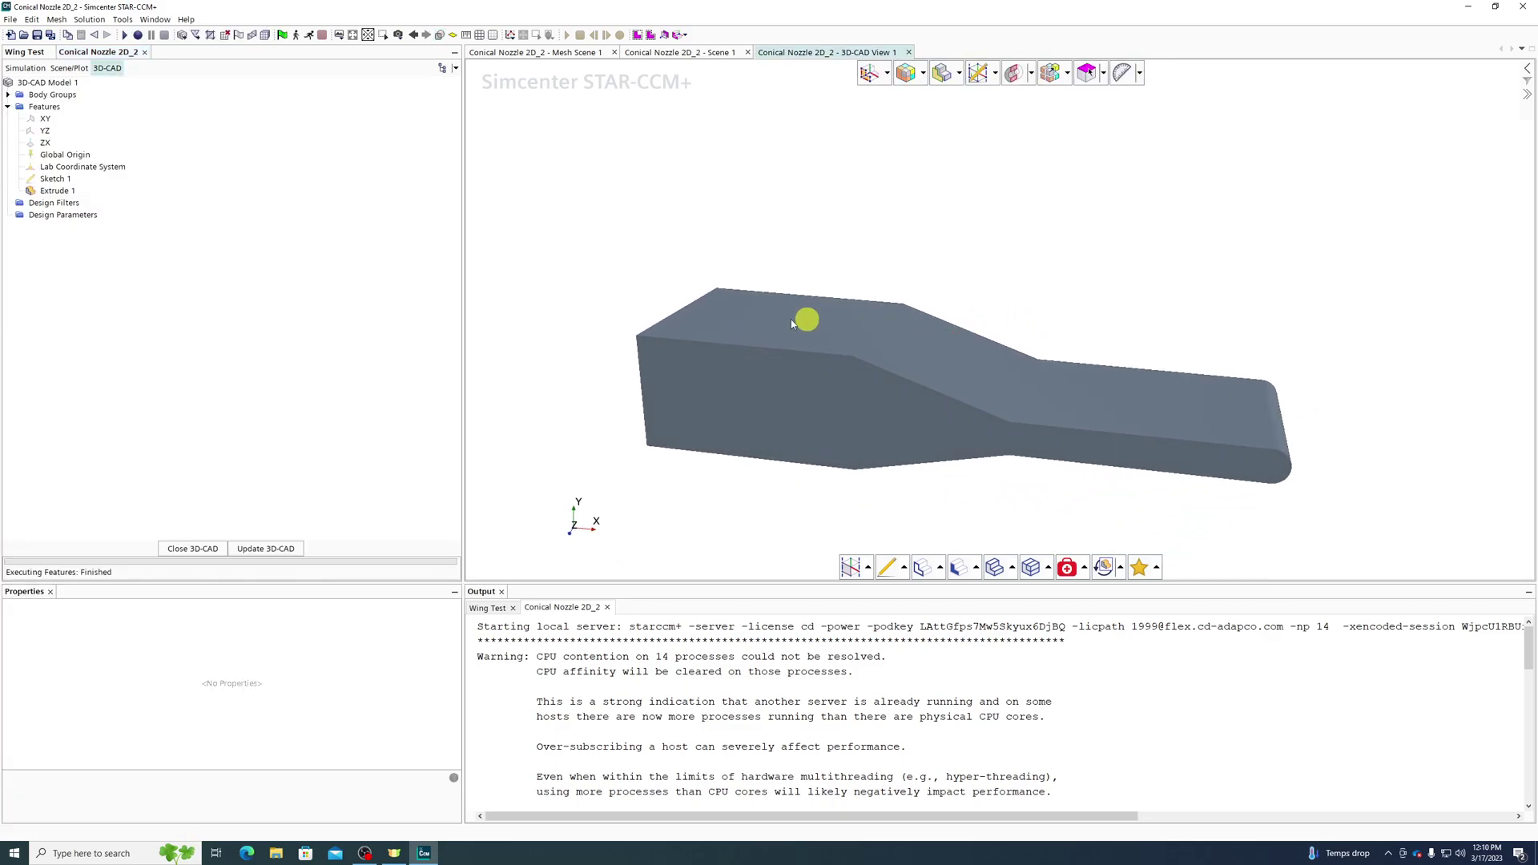
left_click(1281, 440)
left_click_drag(1219, 498, 739, 254)
left_click(748, 233)
left_click_drag(787, 337, 848, 309)
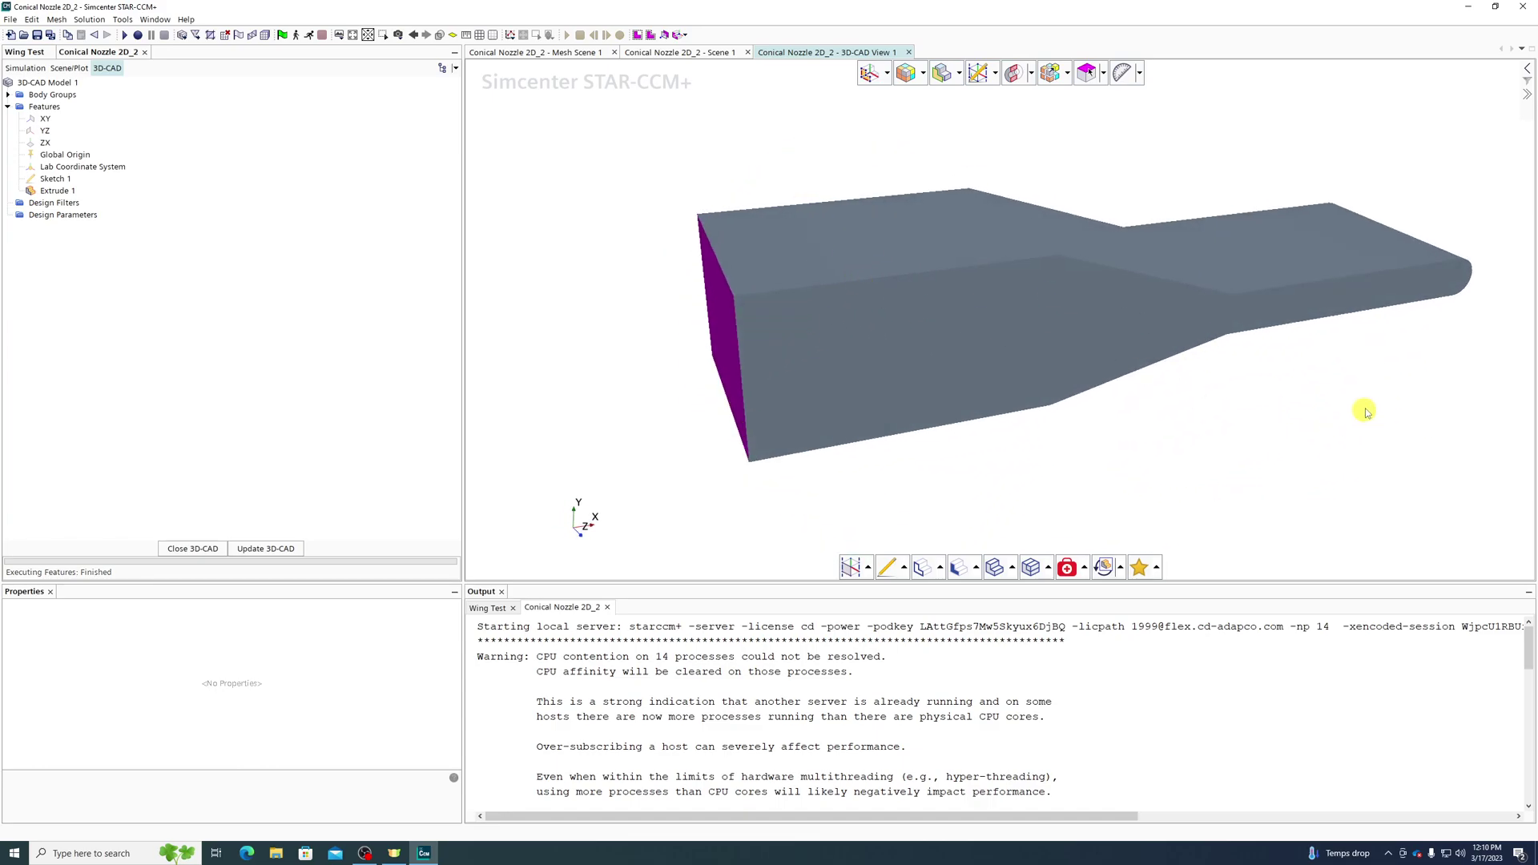
left_click_drag(1266, 416, 1098, 409)
left_click_drag(921, 353, 1160, 264)
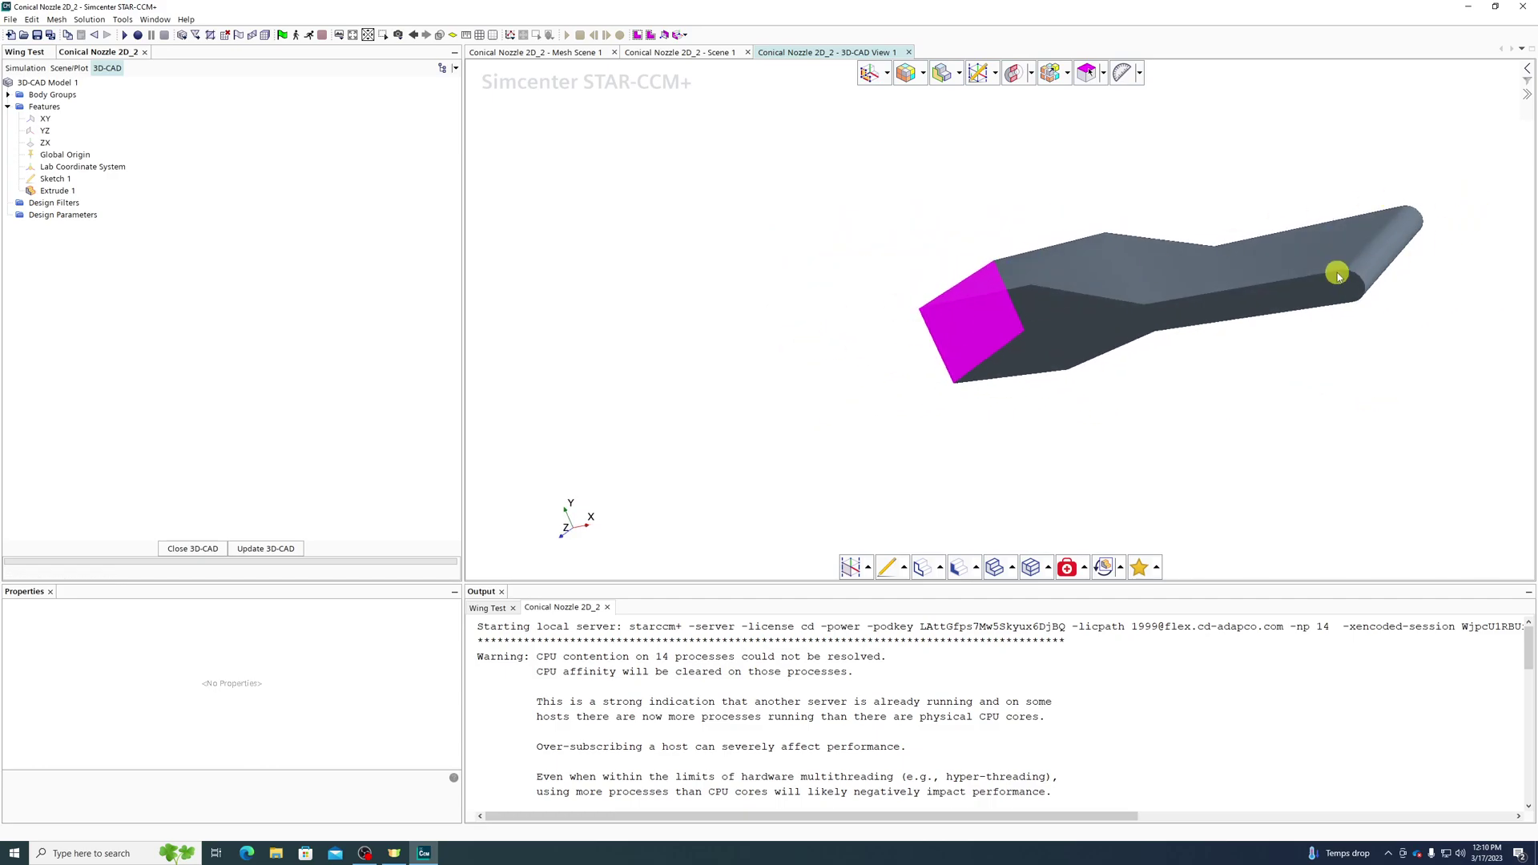
left_click(1385, 256)
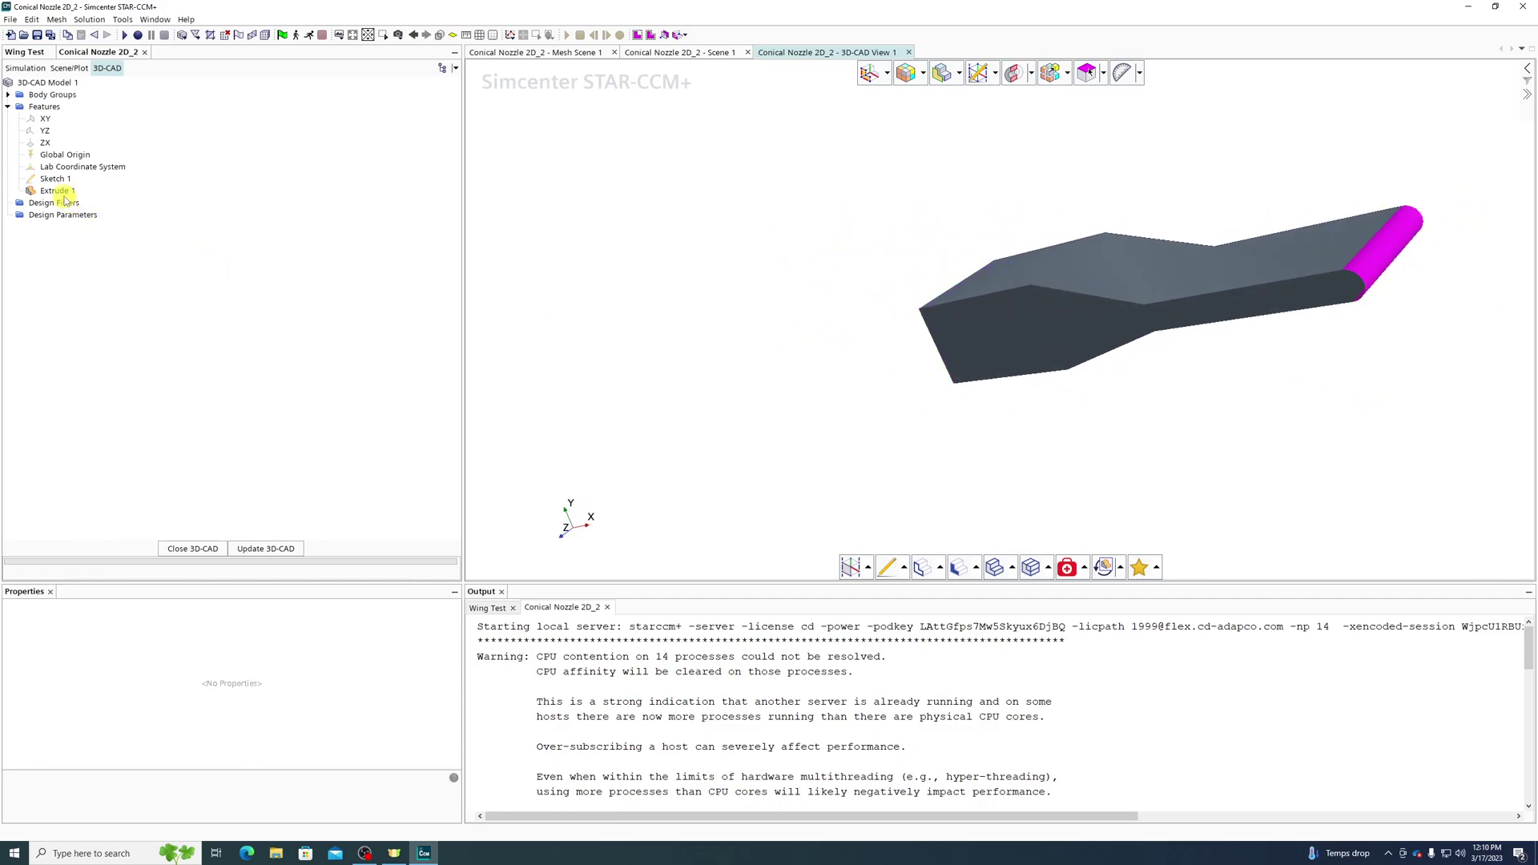
Set the extrude distance of Extrude 1 to 1.0 m and update the 3D-CAD model.
left_click(55, 191)
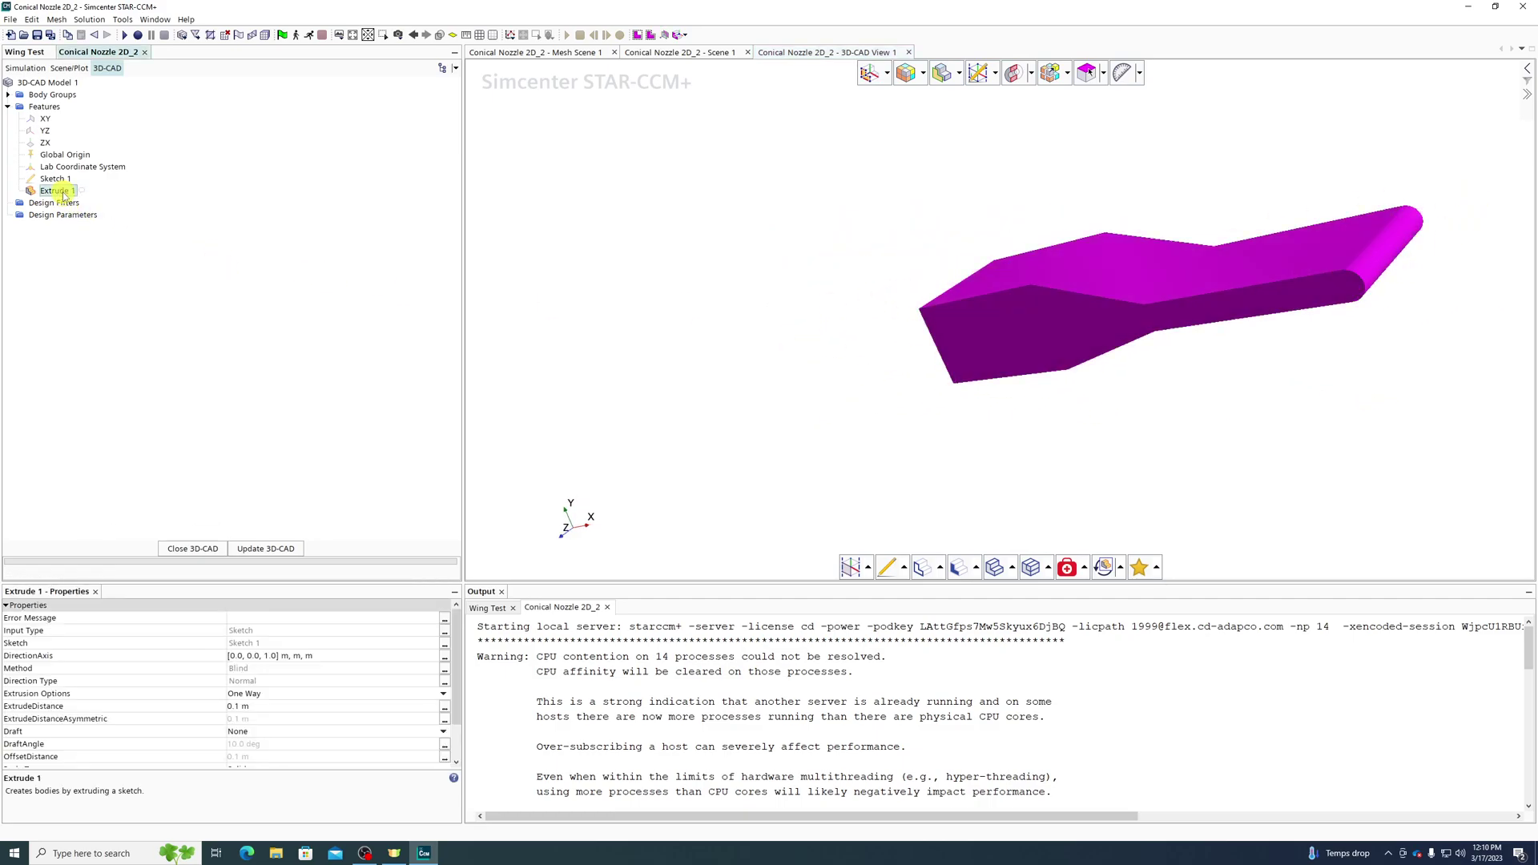
left_click(257, 705)
type("1.0")
key("Return")
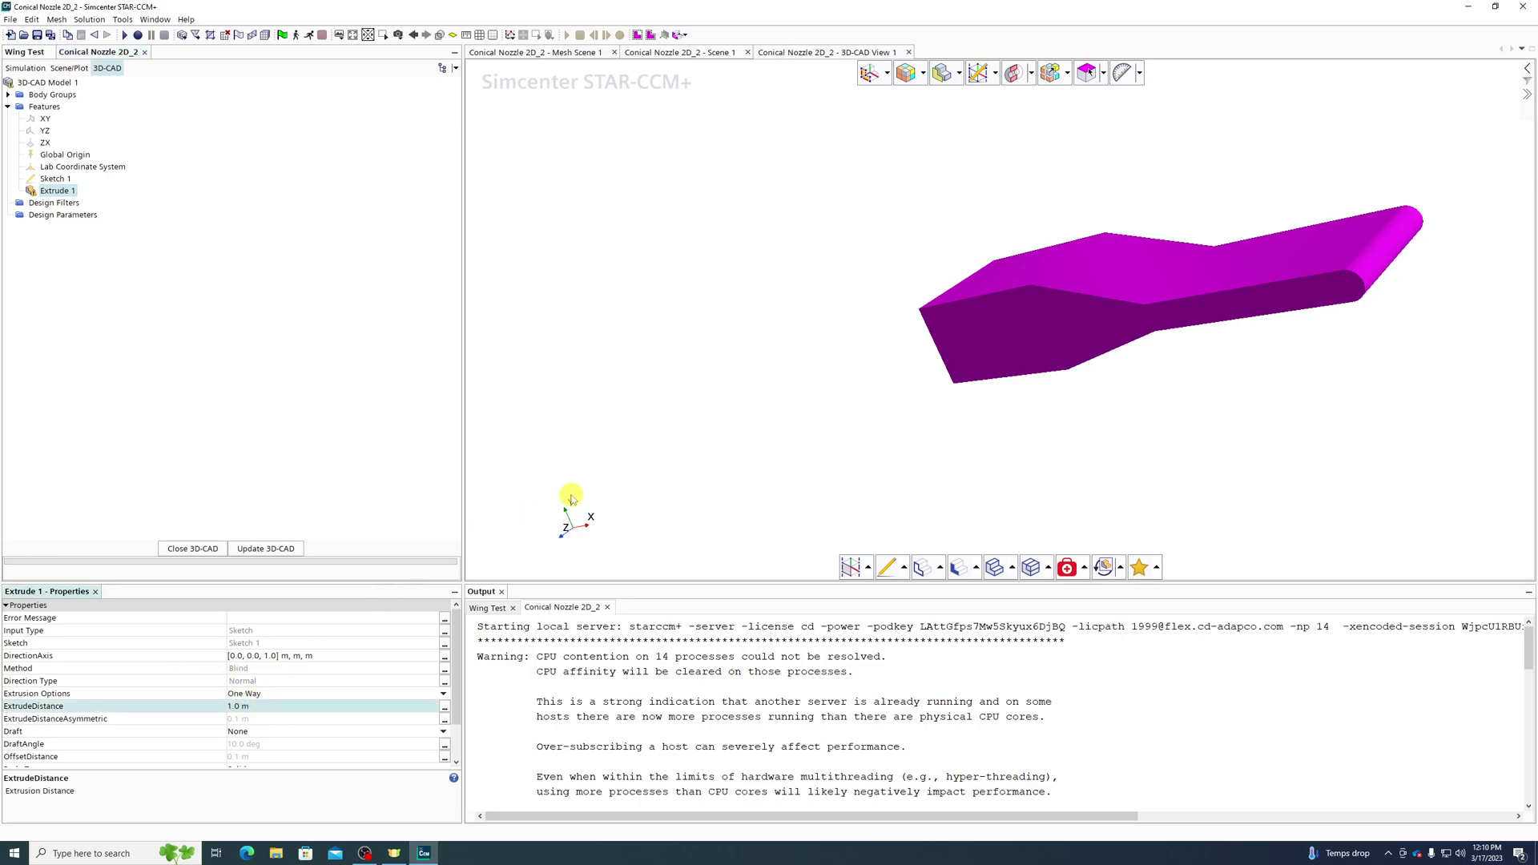
left_click(755, 396)
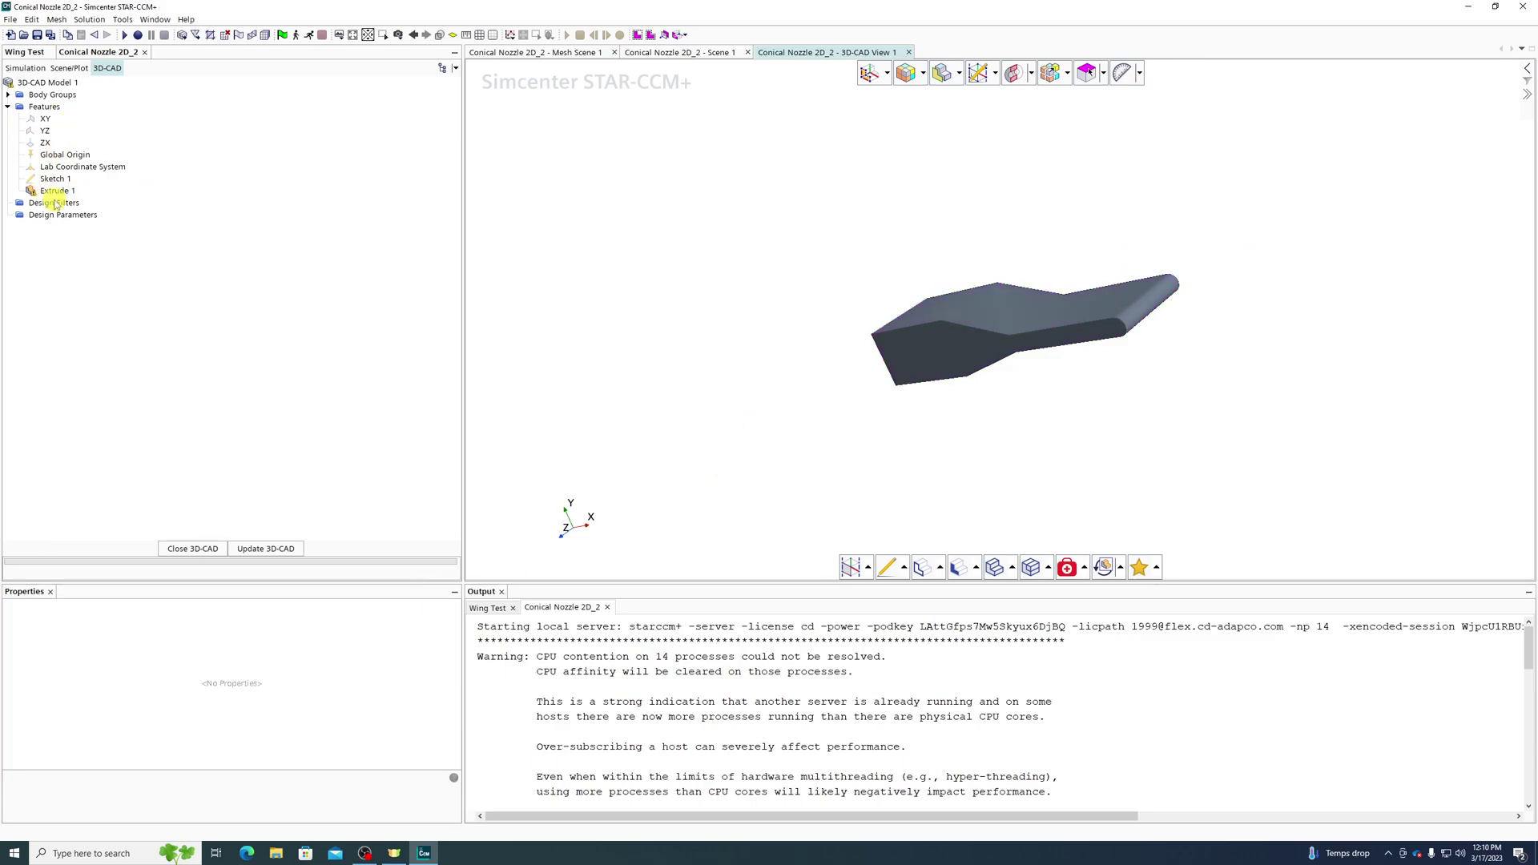
left_click(254, 548)
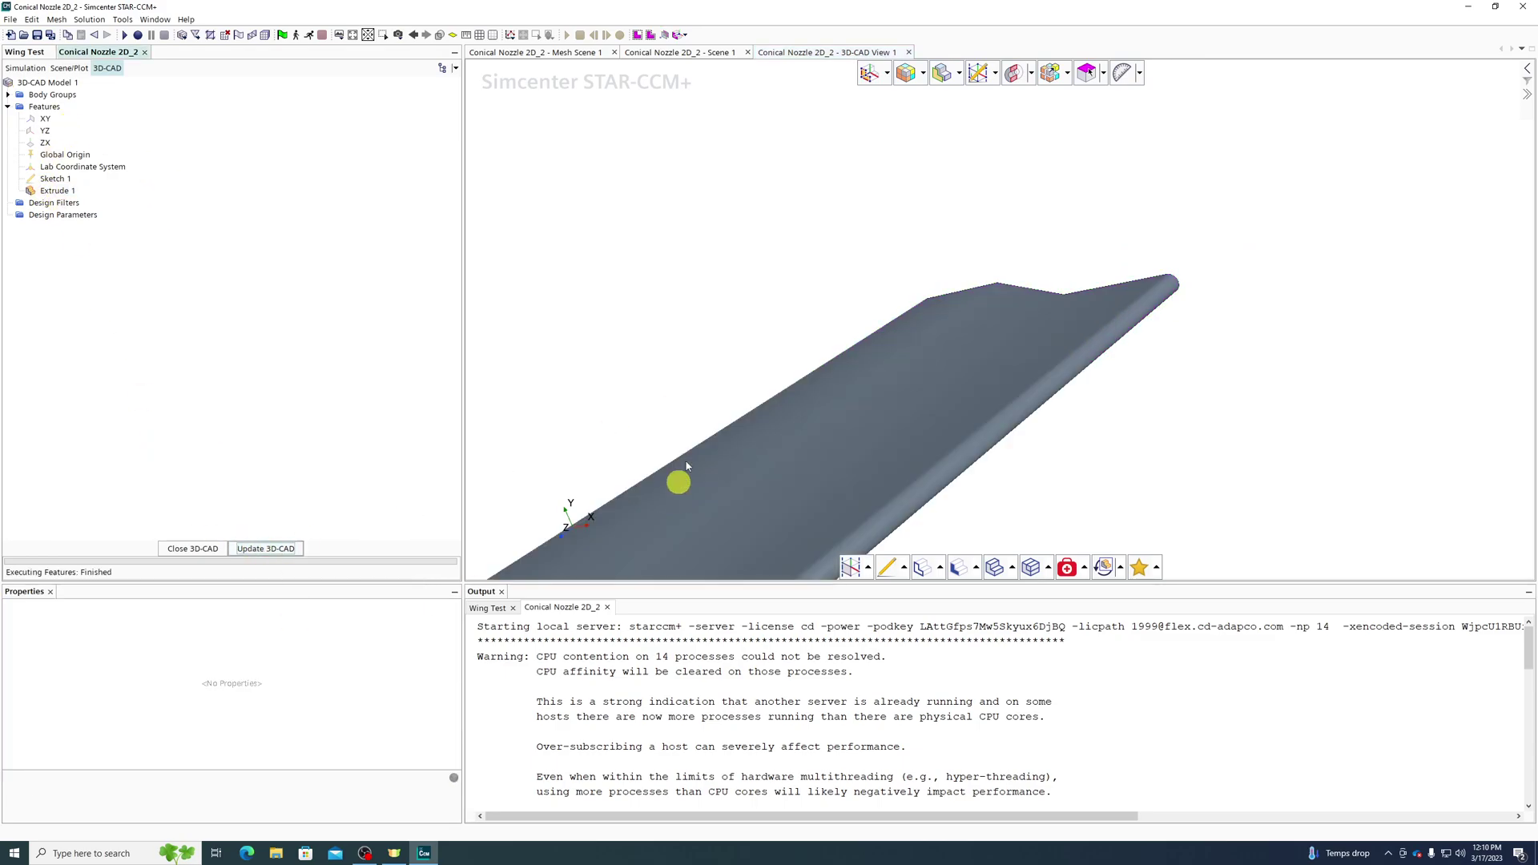
Examine the lengthened extrusion from several angles and highlight its nozzle-shaped end face.
scroll(975, 257, "down", 6)
left_click_drag(977, 265, 944, 339)
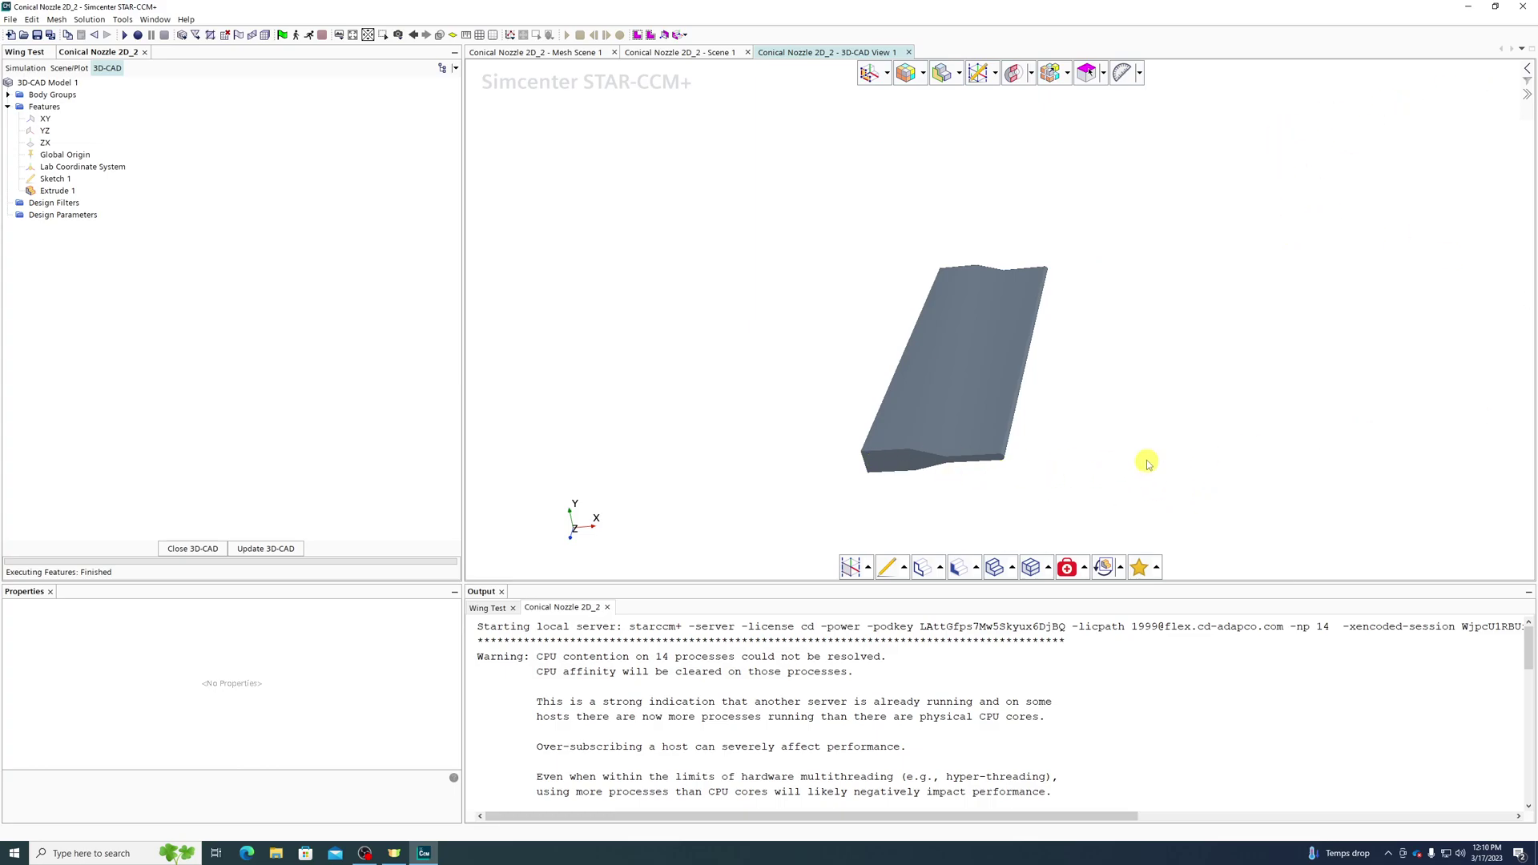
left_click_drag(1214, 298, 1236, 254)
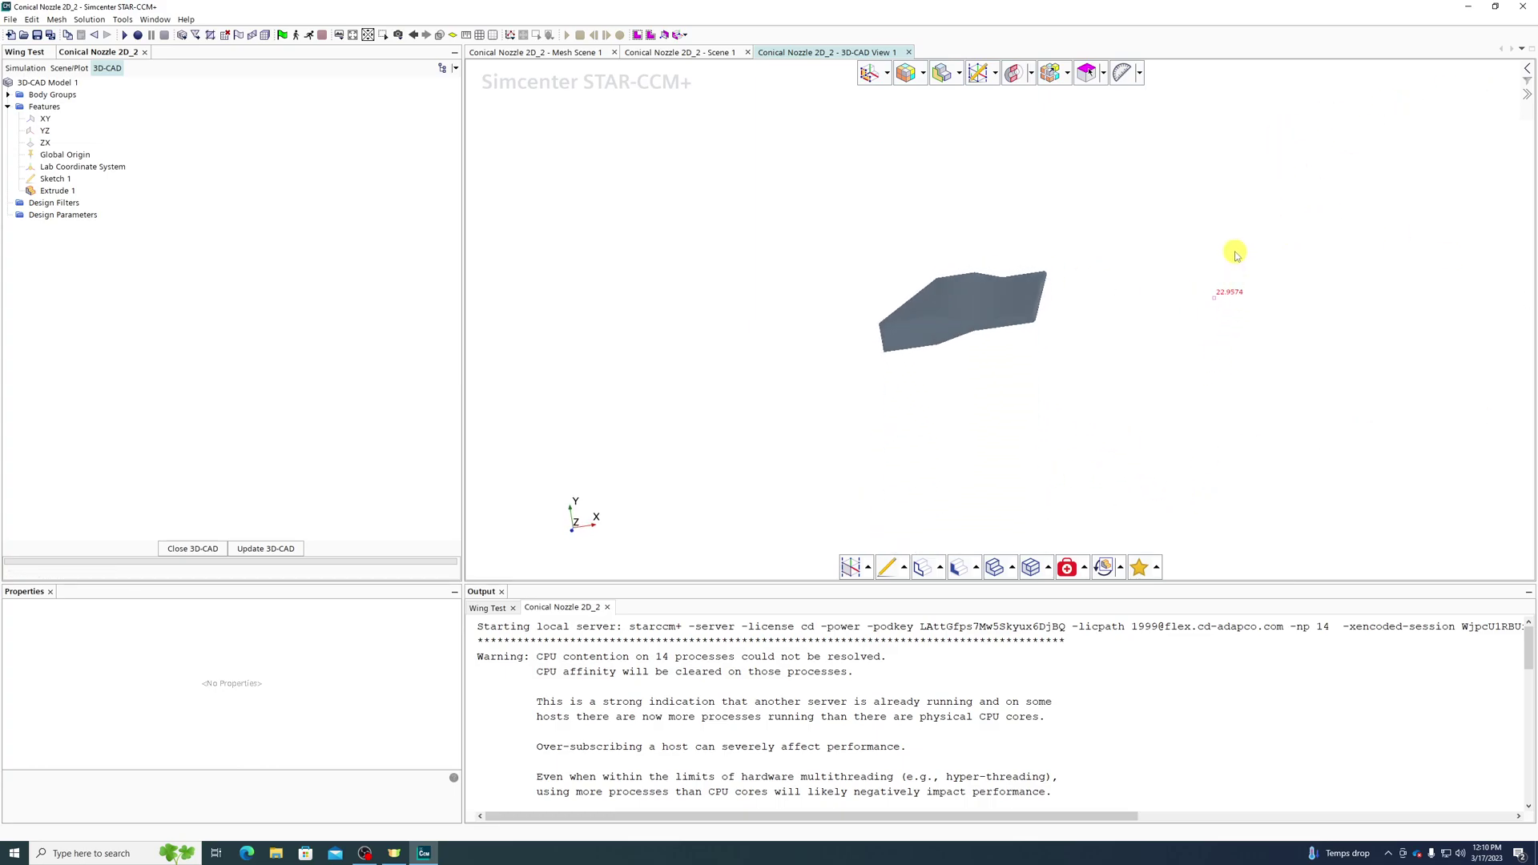
left_click_drag(989, 342, 706, 352)
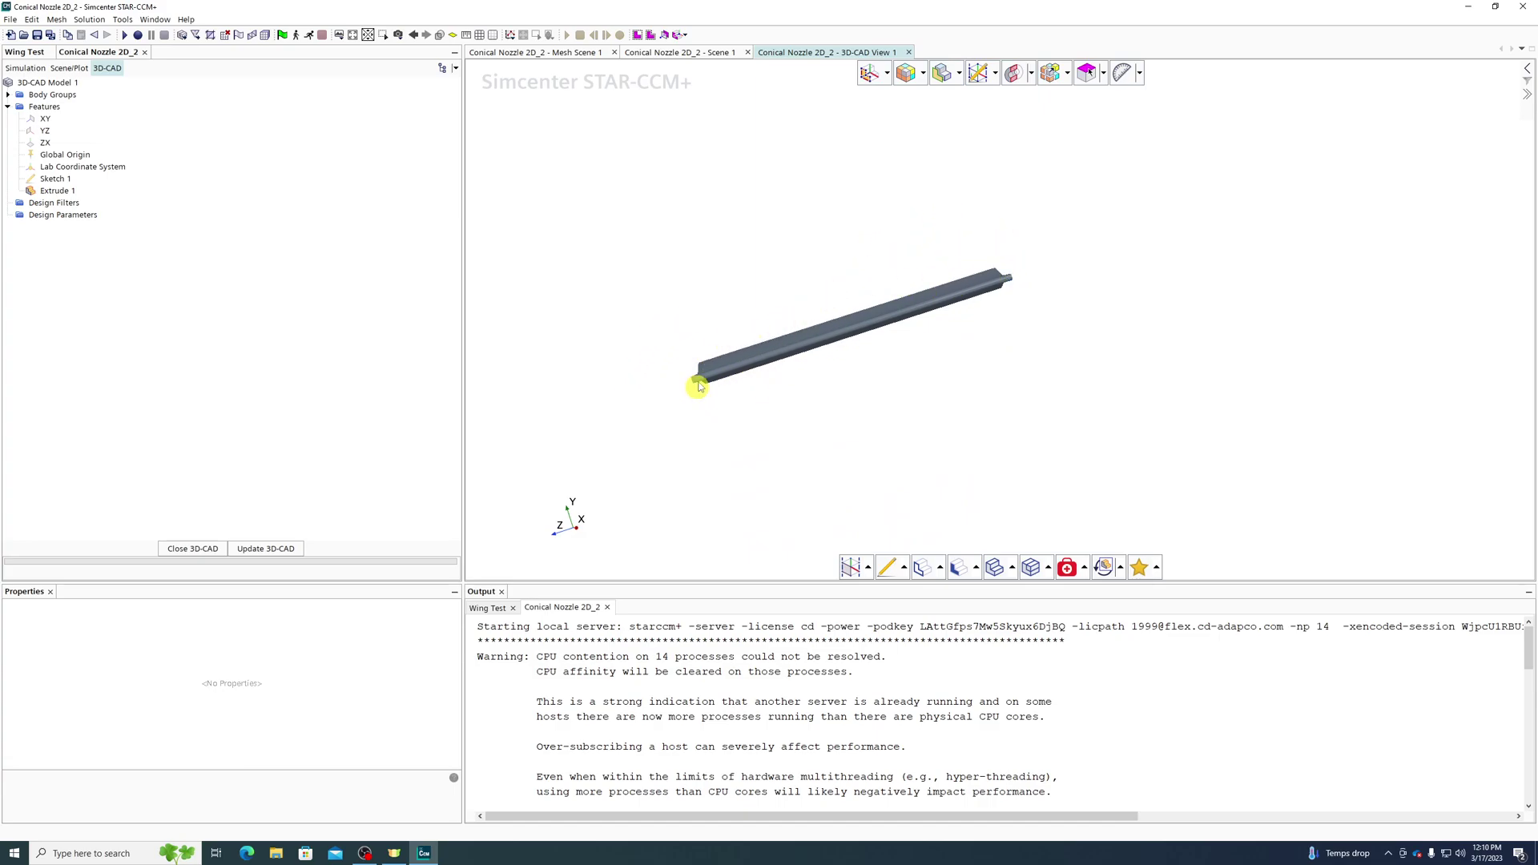
left_click_drag(838, 368, 886, 343)
left_click(760, 363)
scroll(764, 331, "up", 3)
scroll(803, 387, "up", 2)
left_click_drag(793, 412, 885, 402)
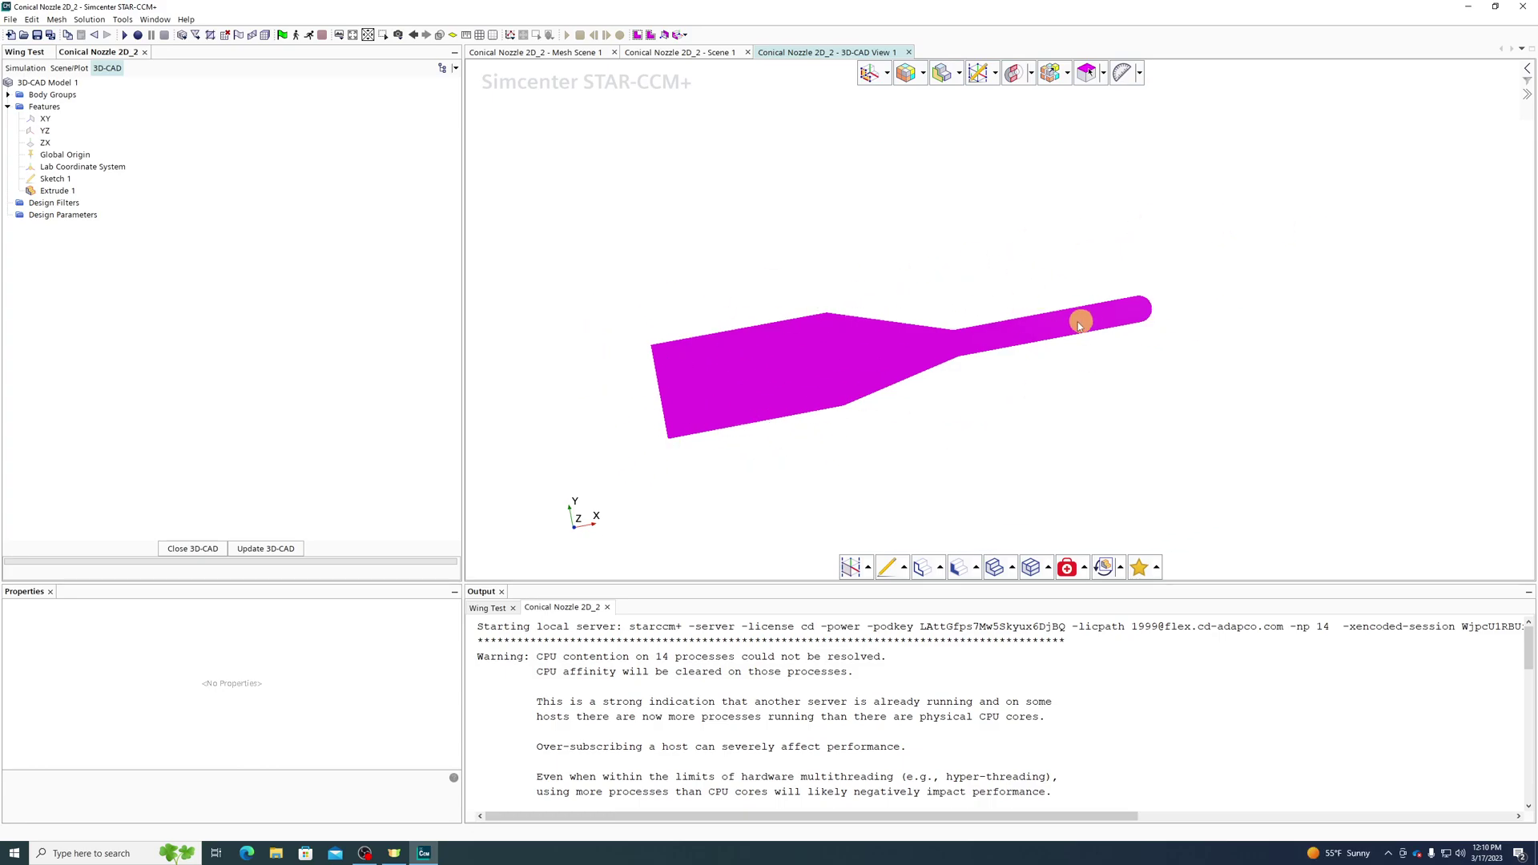
Update and close the 3D-CAD model, then bring Scene 1 of the nozzle into view.
left_click_drag(1087, 323, 889, 353)
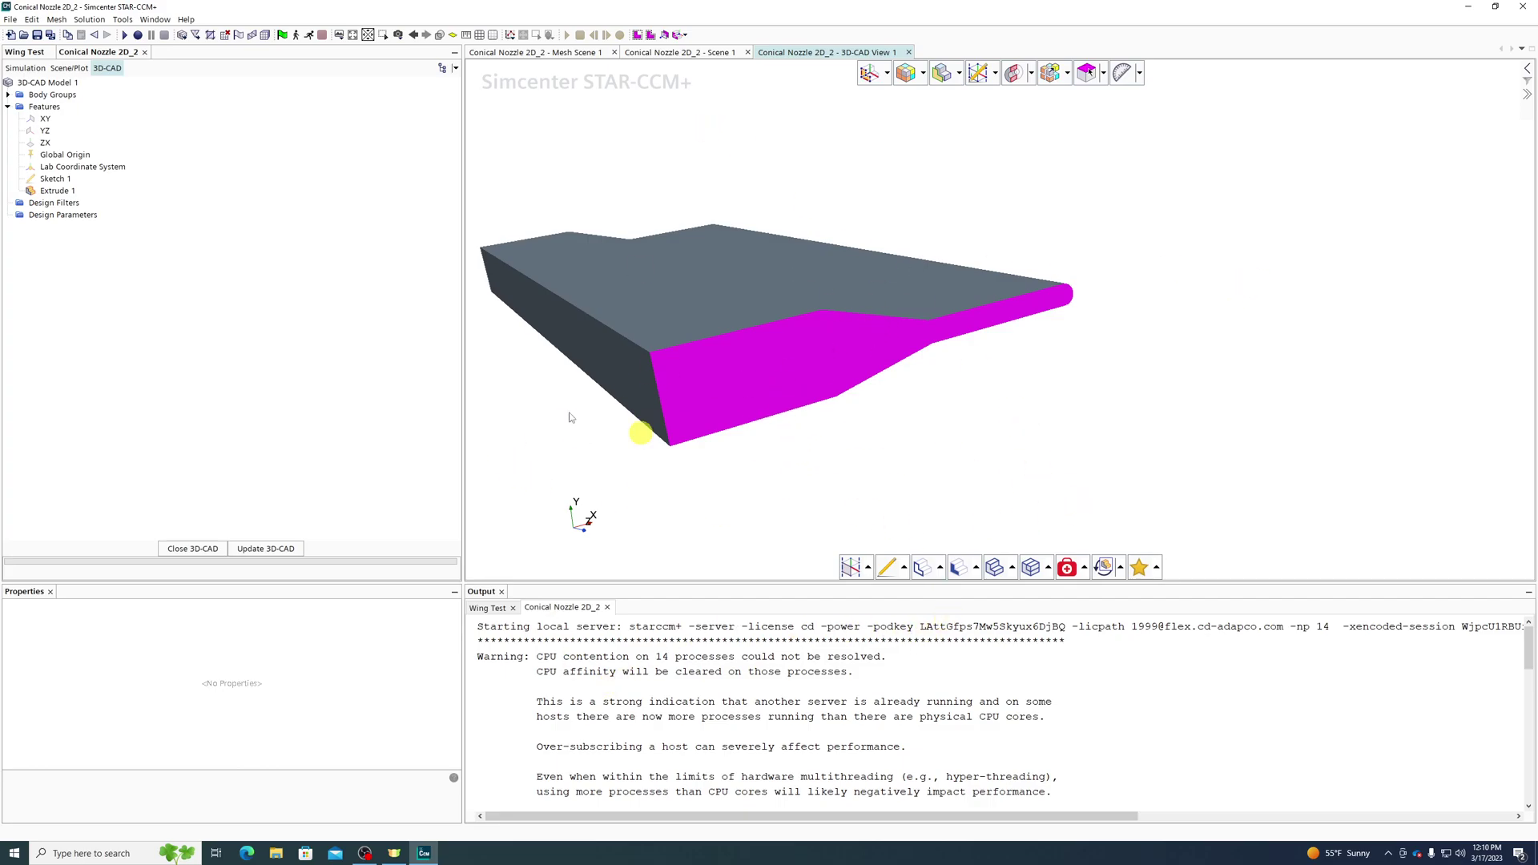
left_click(265, 549)
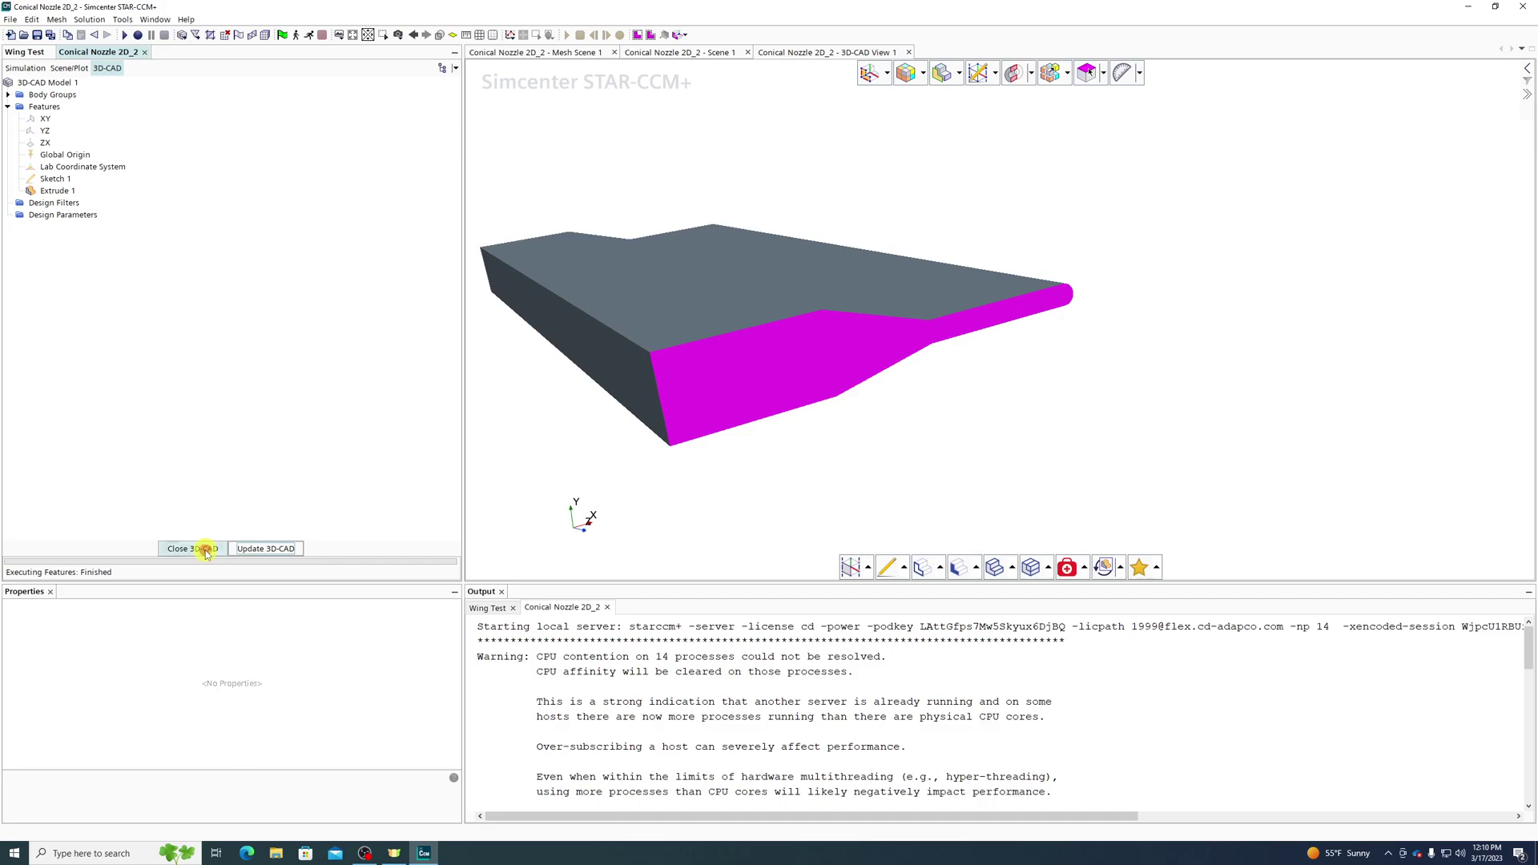
left_click(204, 549)
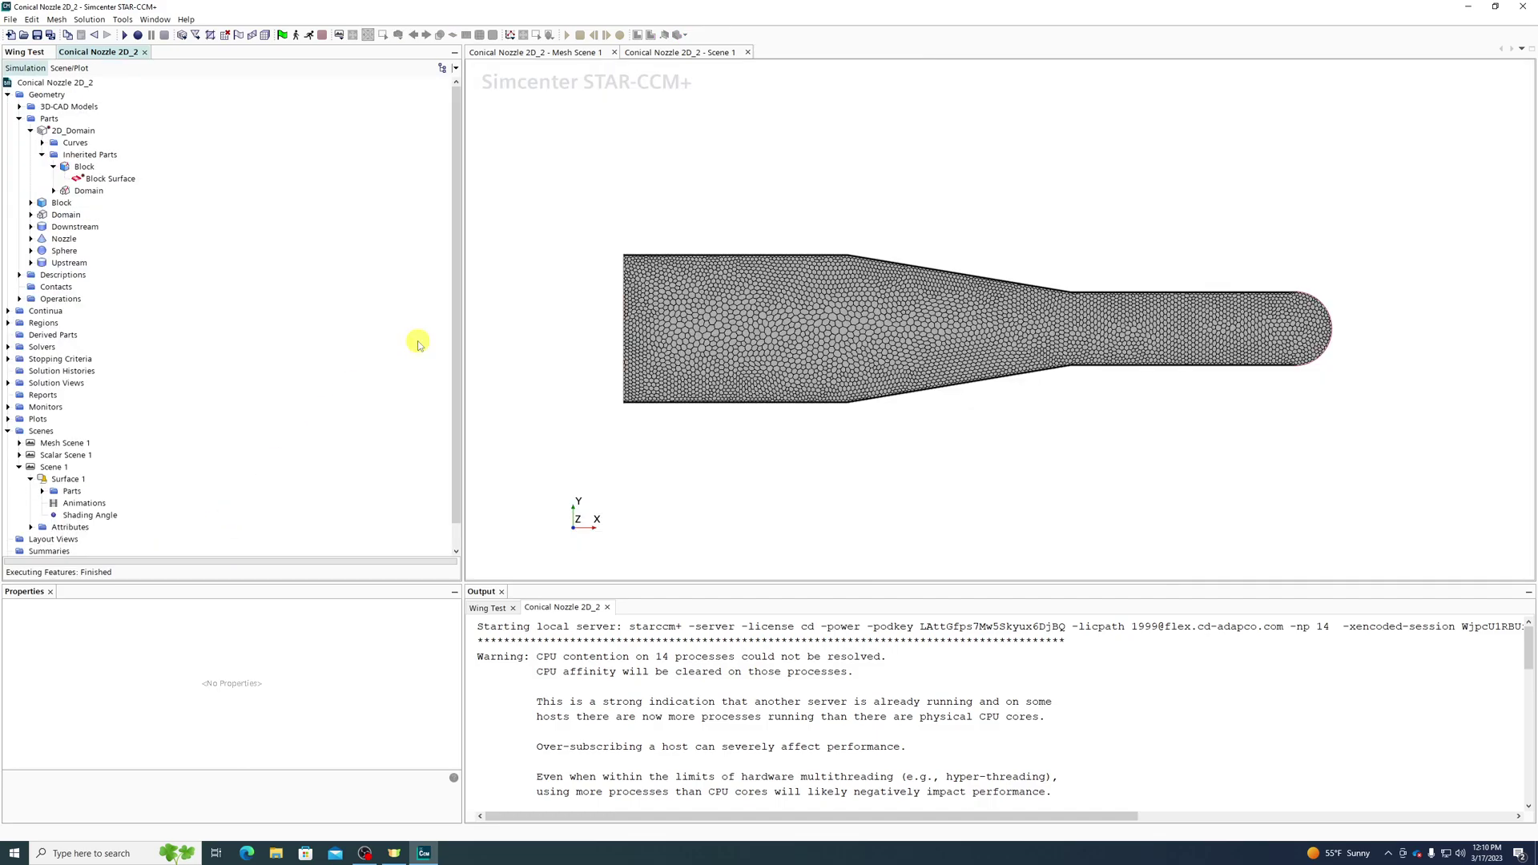
left_click(636, 56)
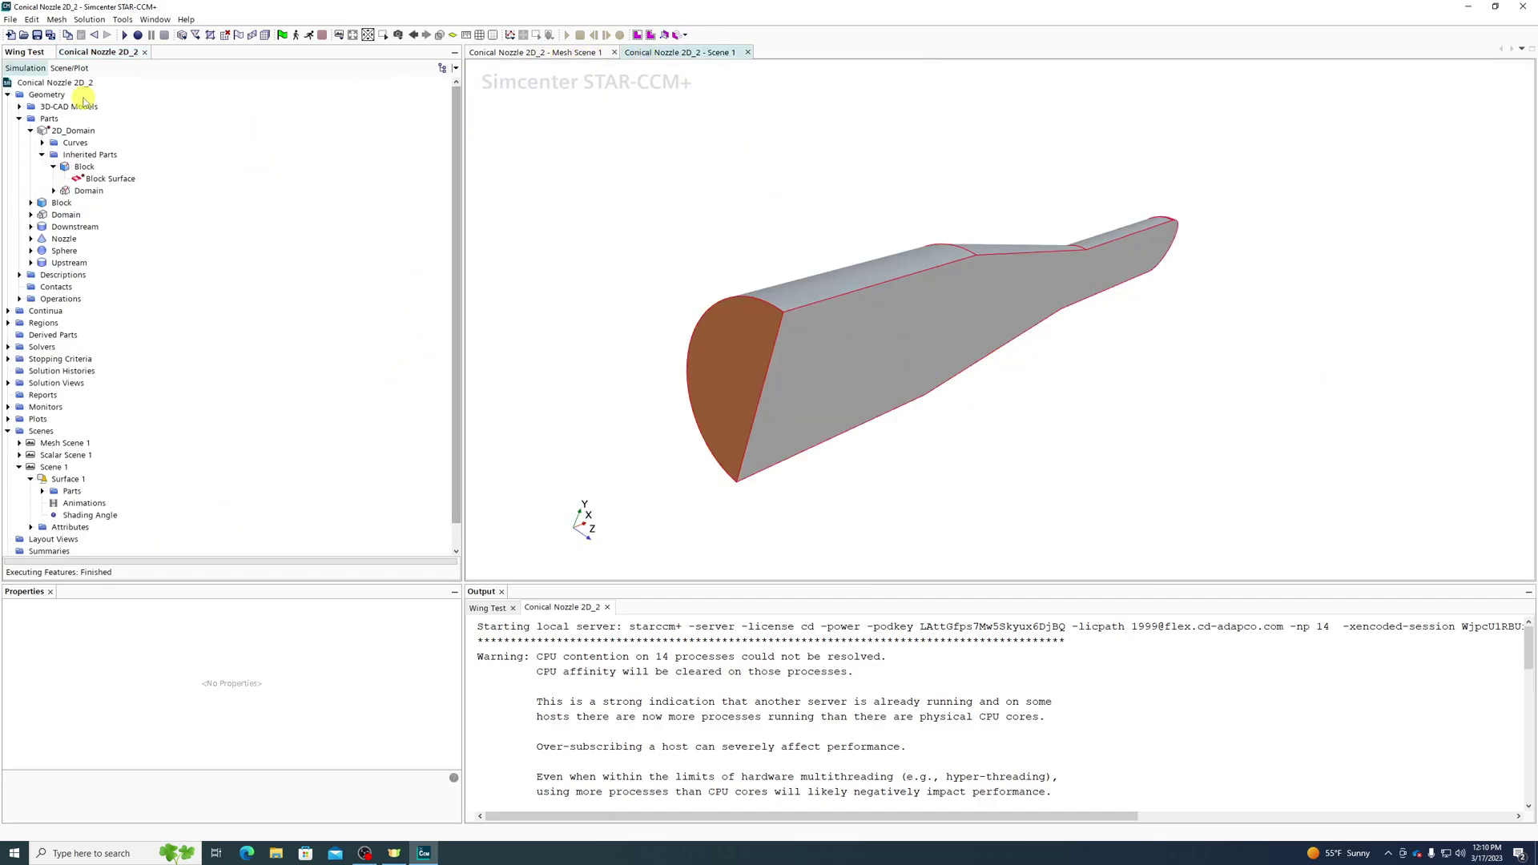
Reopen 3D-CAD Model 1 to examine the extrusion, highlight its nozzle-shaped end face, and close the model.
left_click(56, 108)
left_click(20, 107)
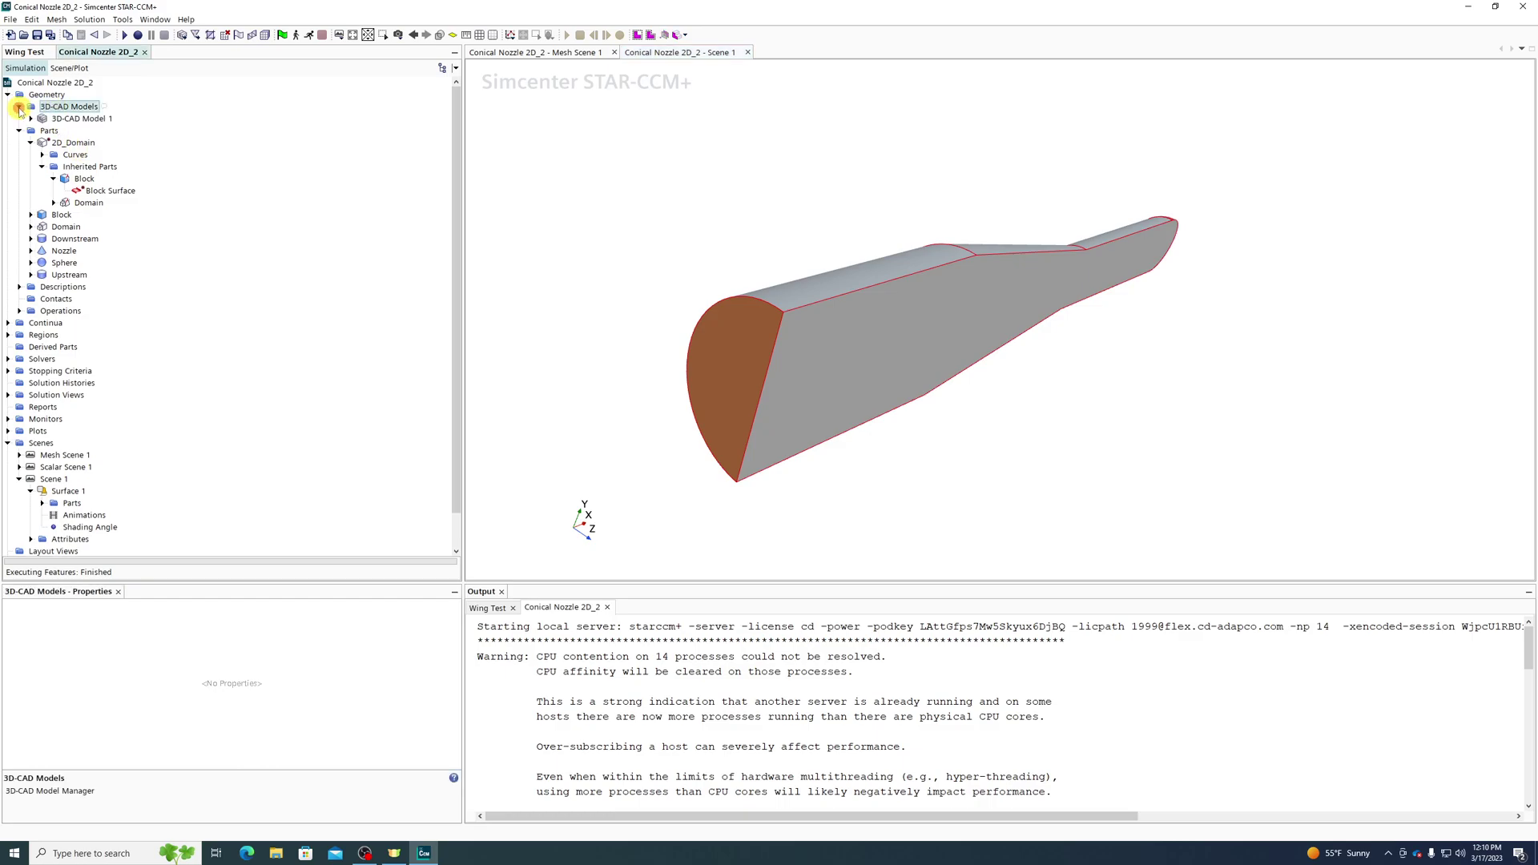
right_click(46, 121)
left_click(61, 129)
left_click_drag(985, 368, 1078, 421)
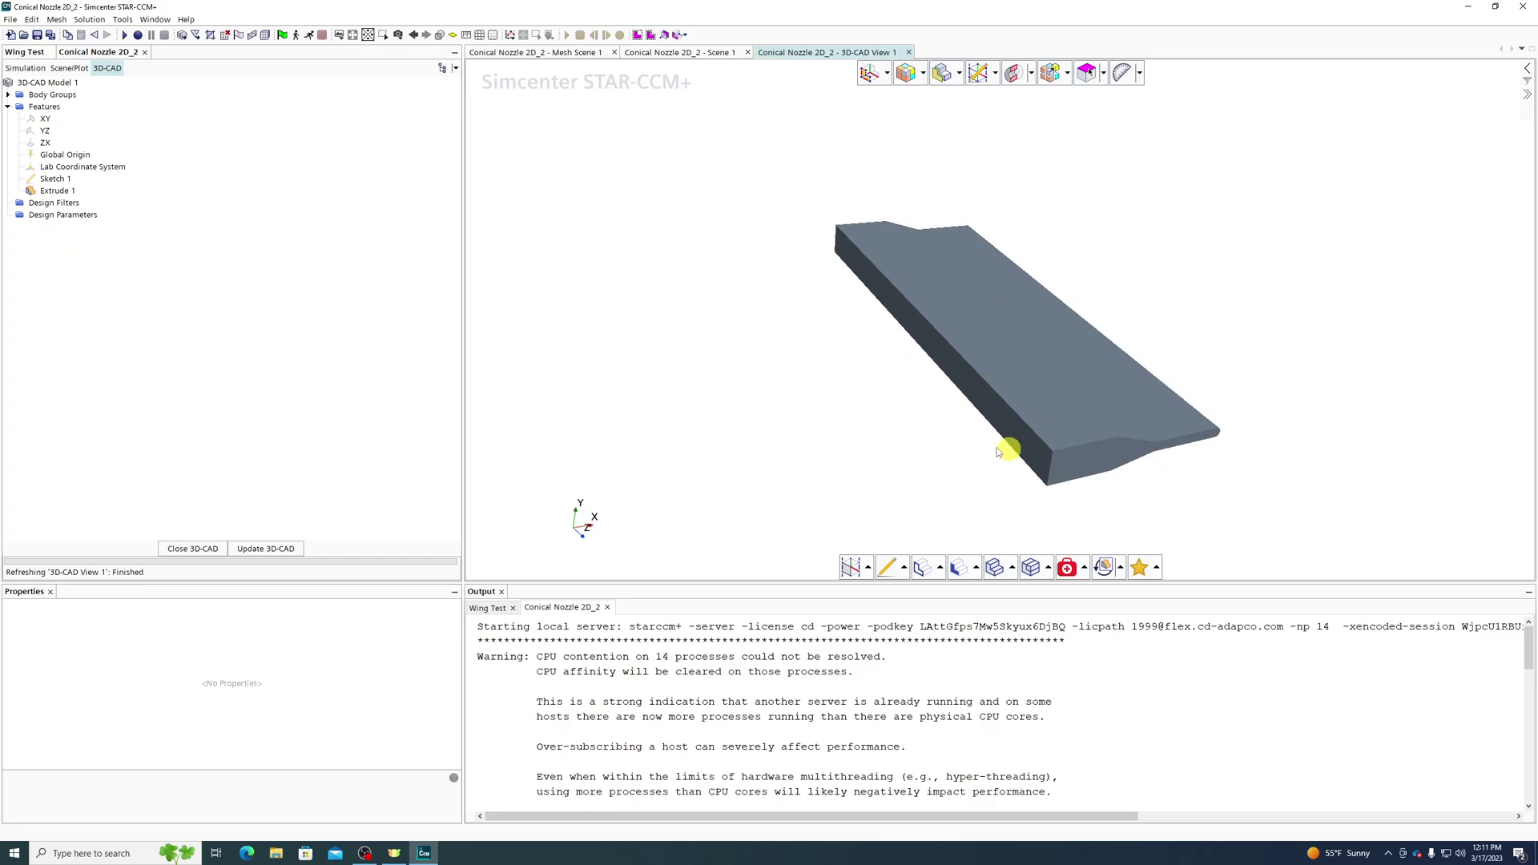
left_click(1097, 460)
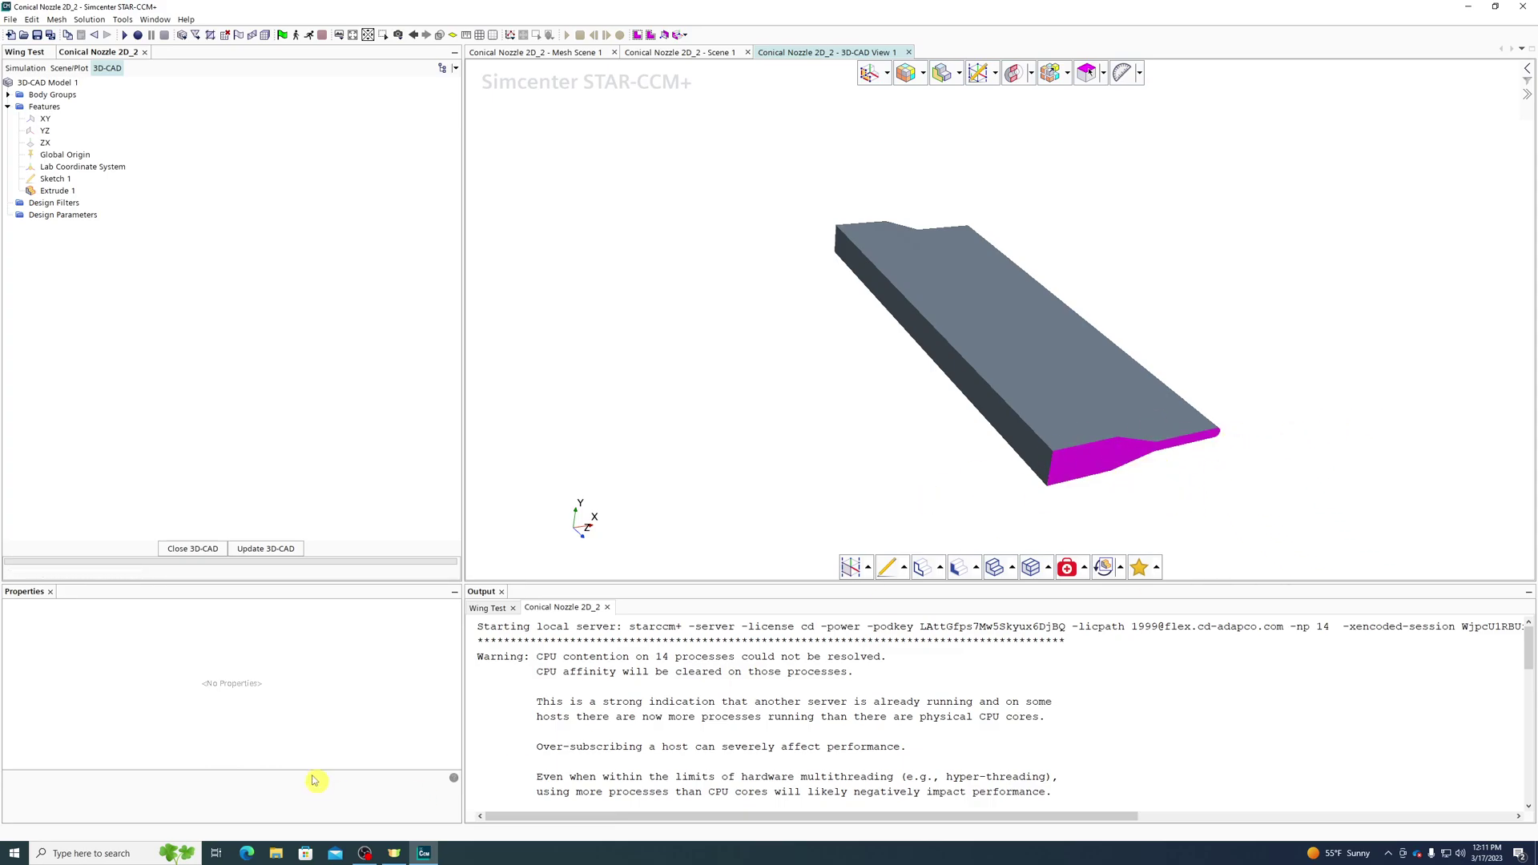
left_click(199, 550)
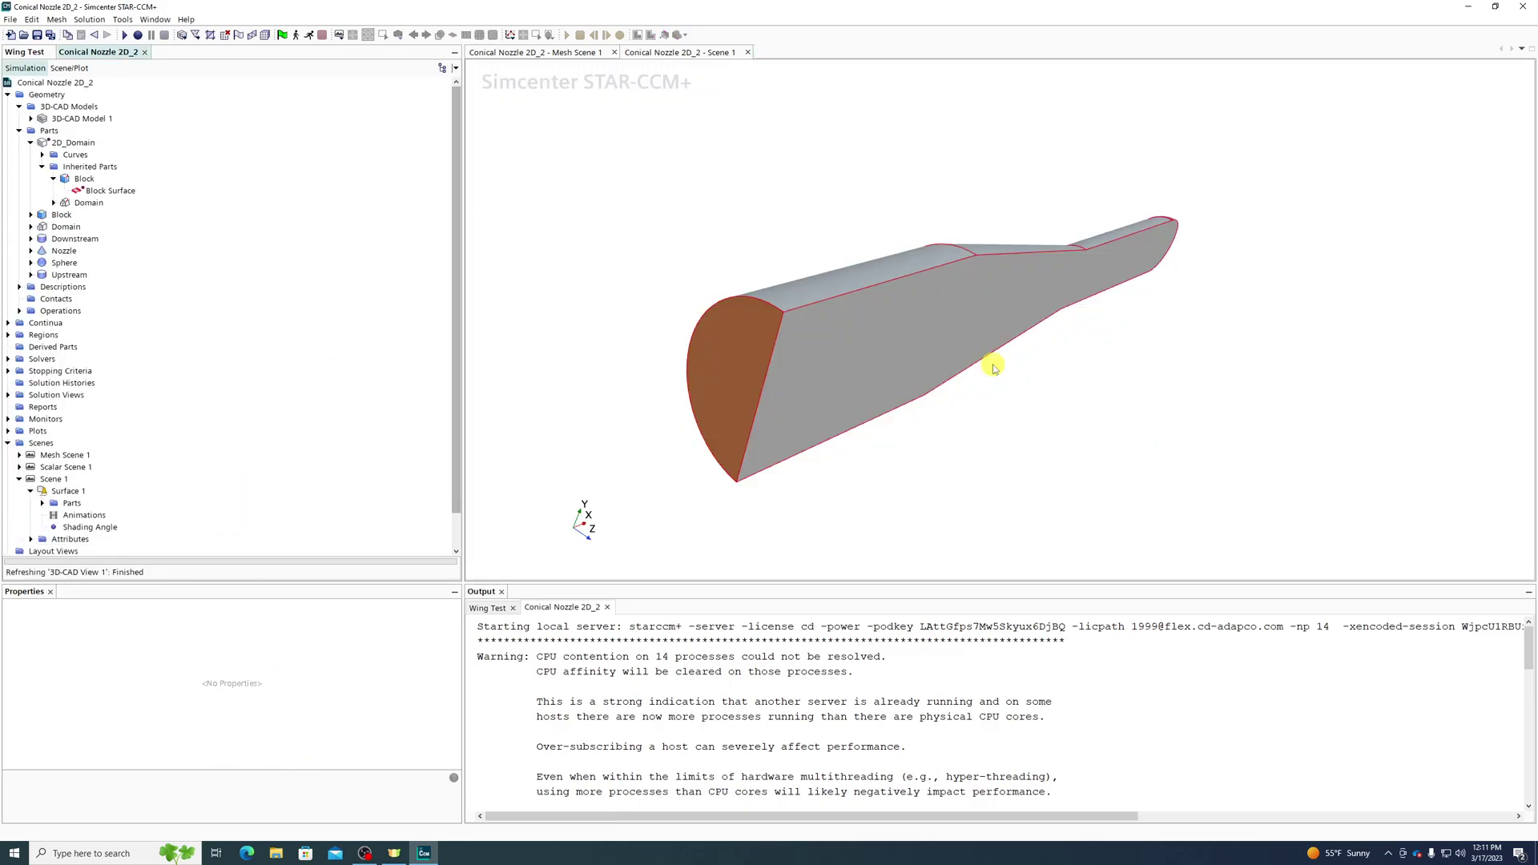
Highlight the flat Block Surface of the 2D domain in Scene 1 and view it face-on in the XY plane.
left_click(922, 323)
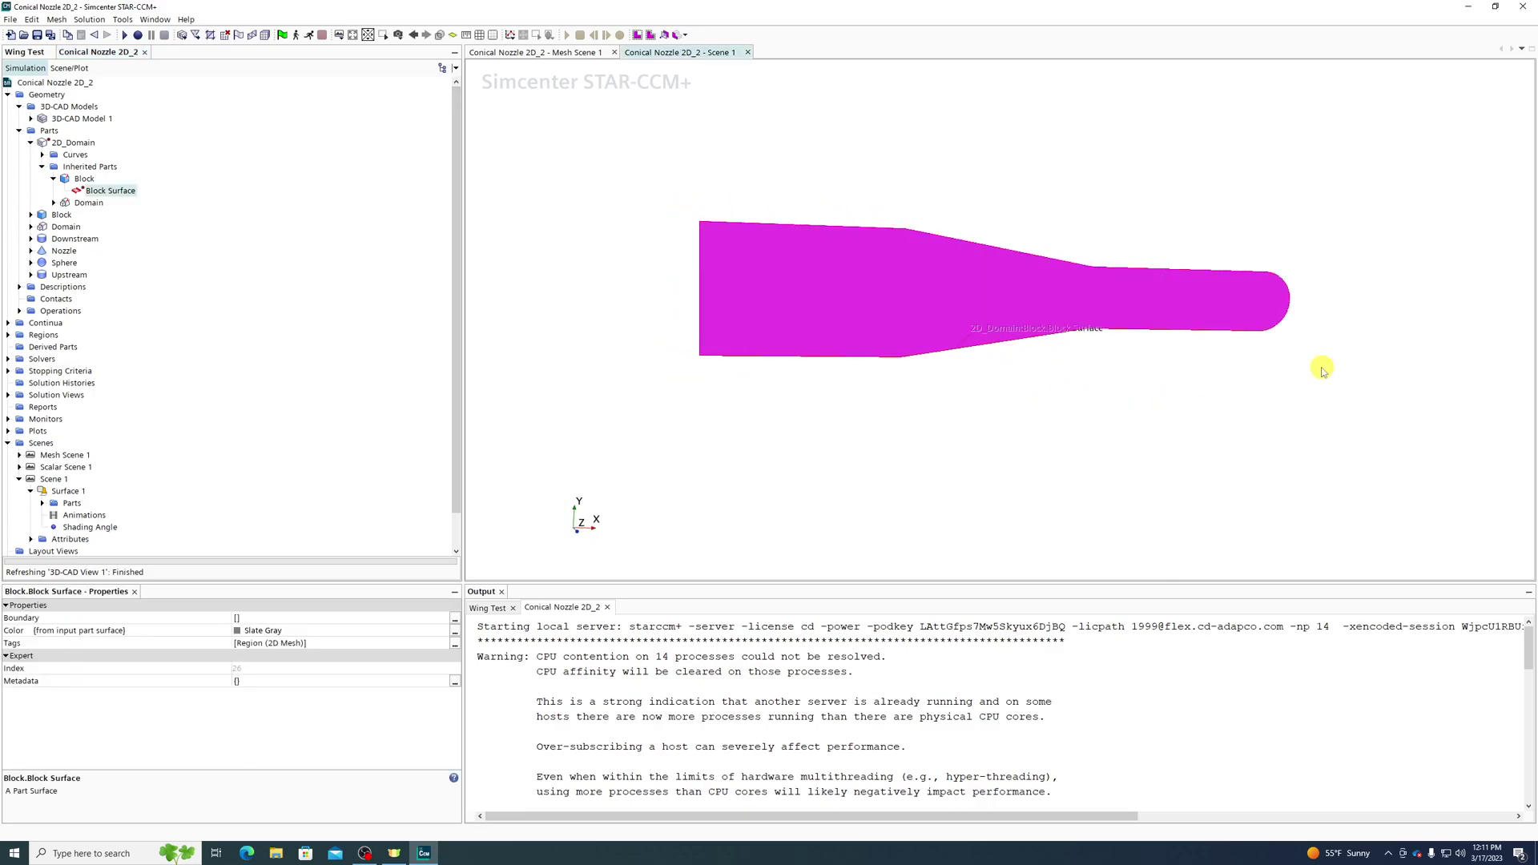
left_click_drag(1291, 276, 1216, 260)
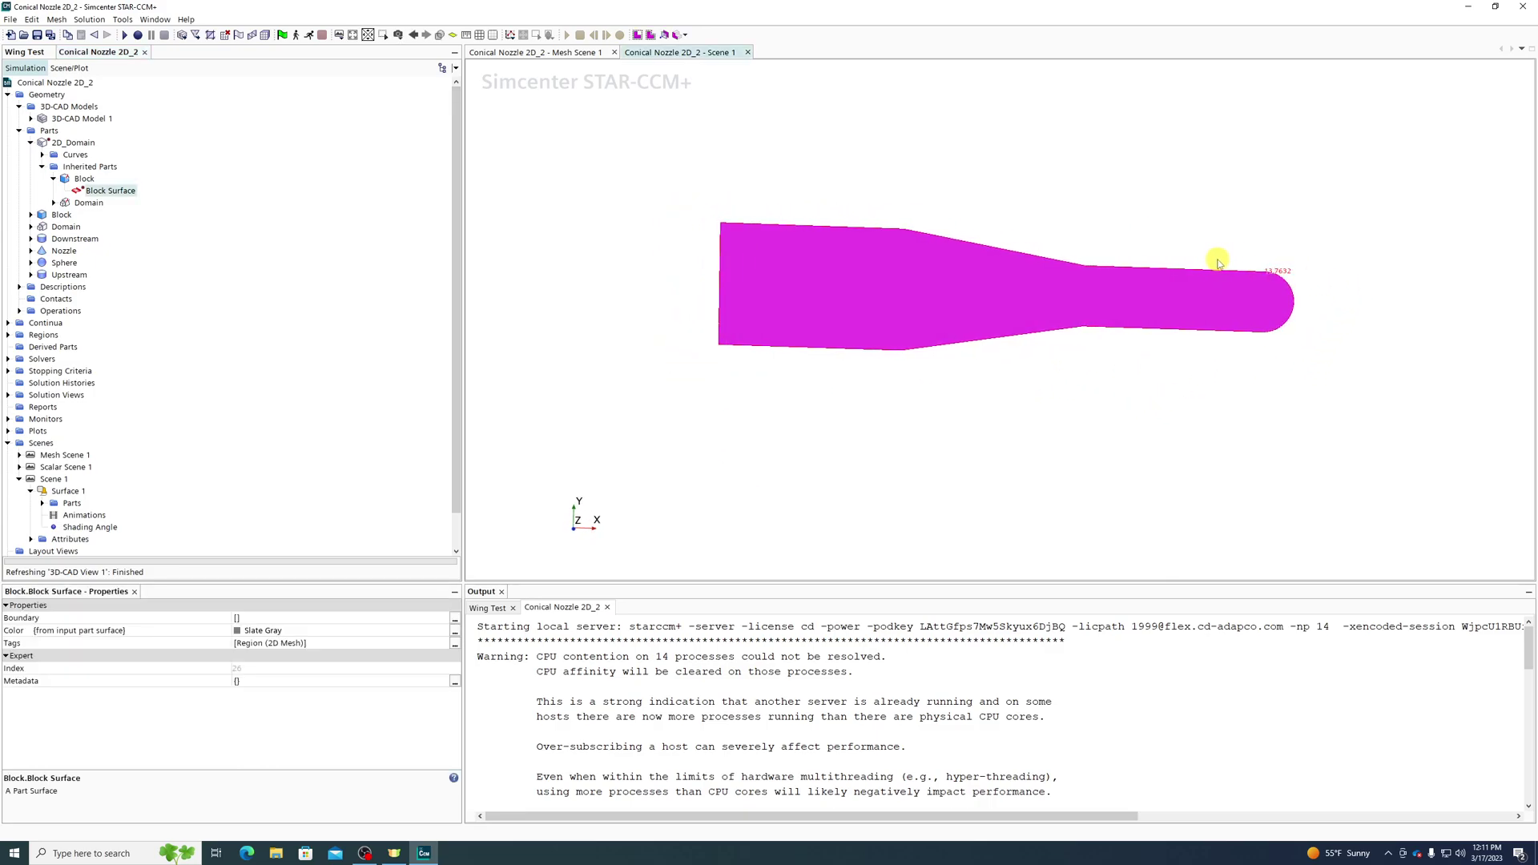
left_click_drag(1401, 339, 1403, 324)
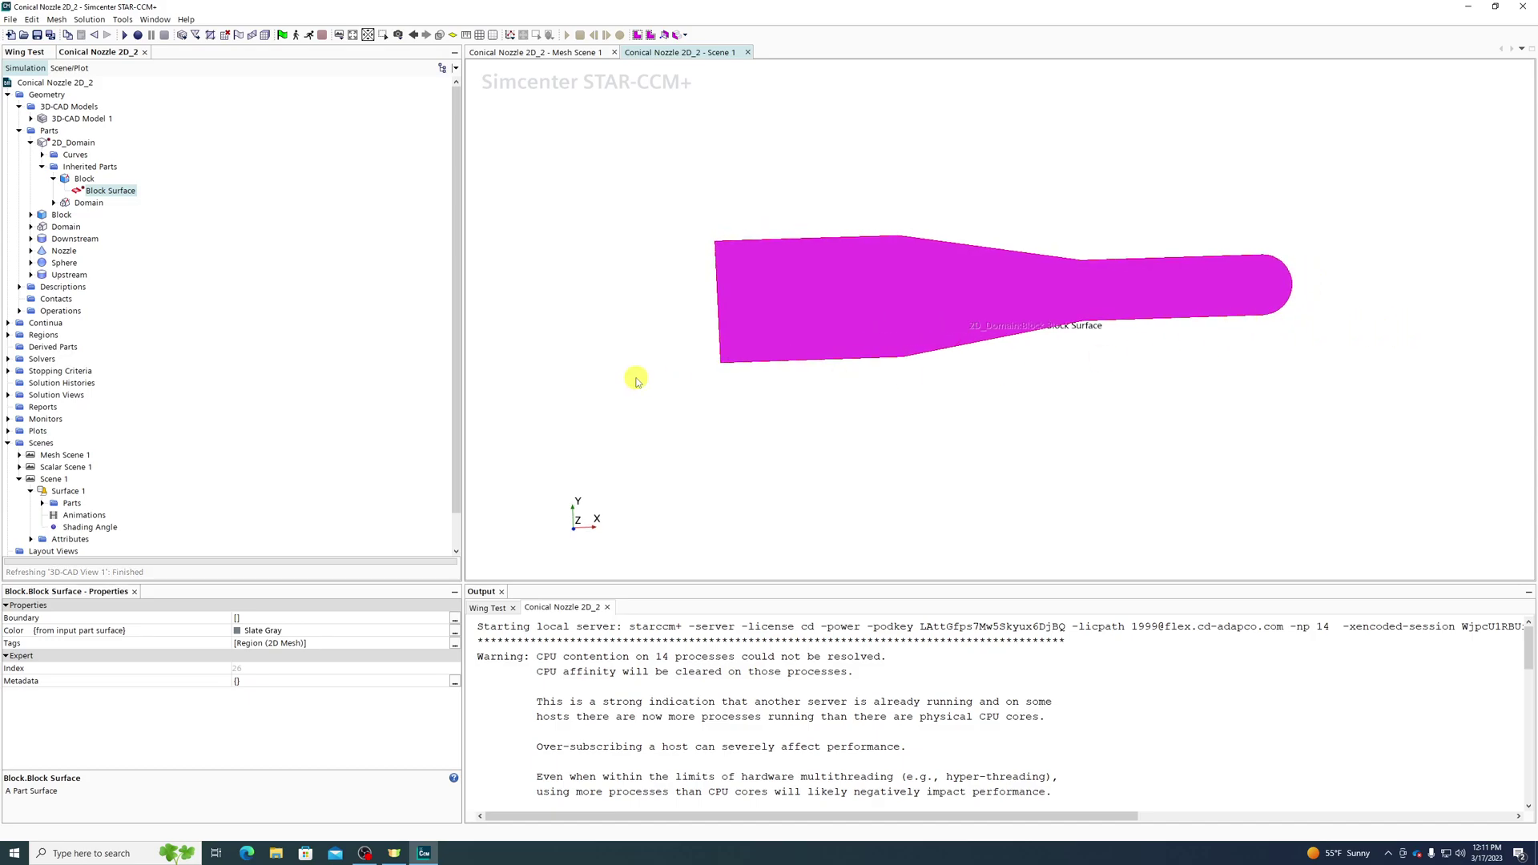
left_click_drag(1353, 288, 1351, 295, "ctrl")
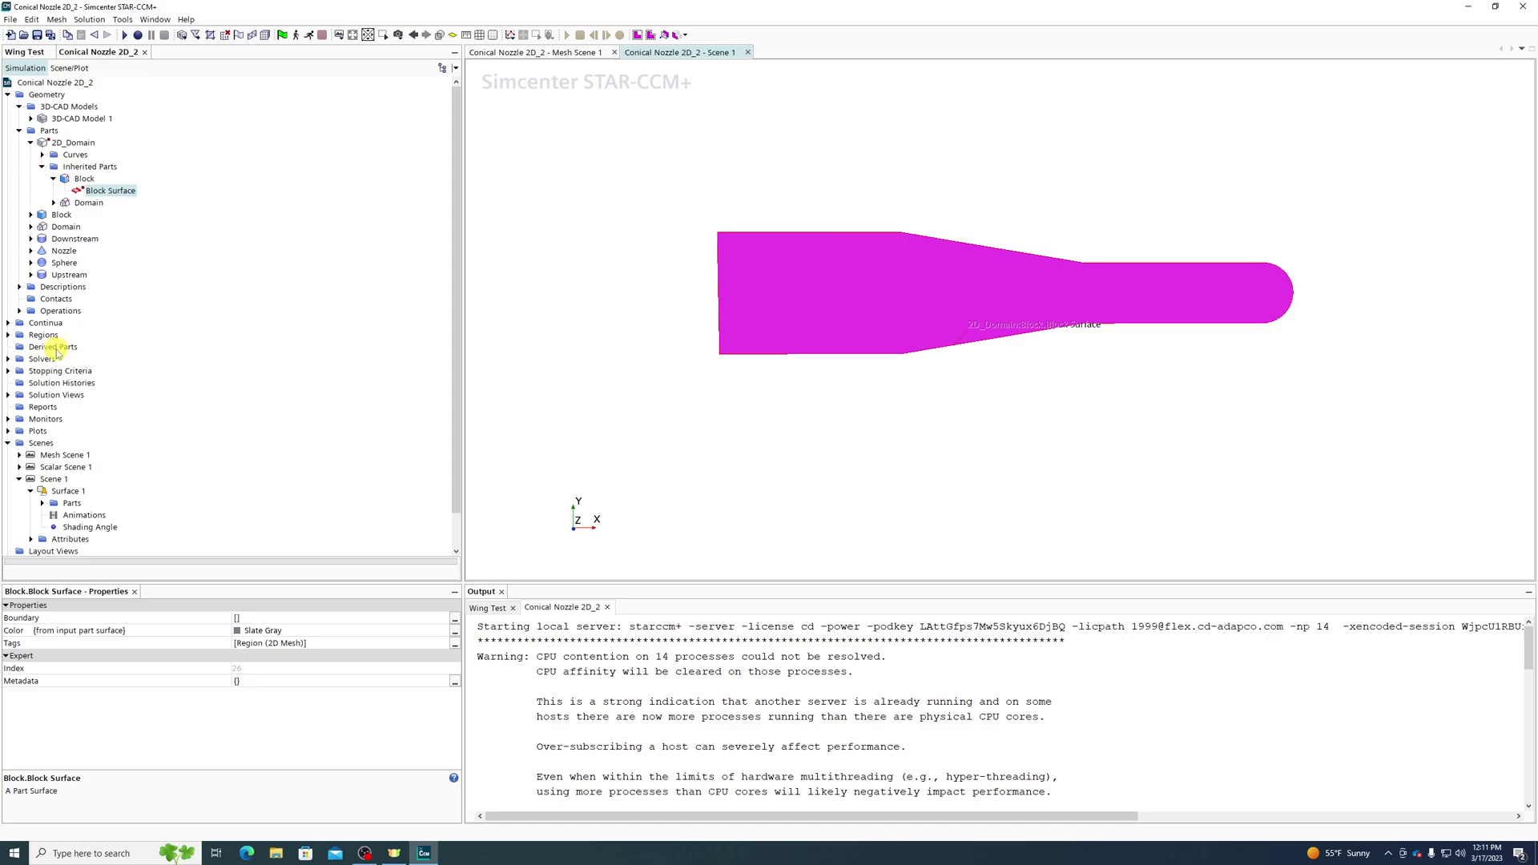
Open Scalar Scene 1 and examine the temperature distribution across the whole nozzle.
double_click(58, 468)
scroll(832, 250, "down", 3)
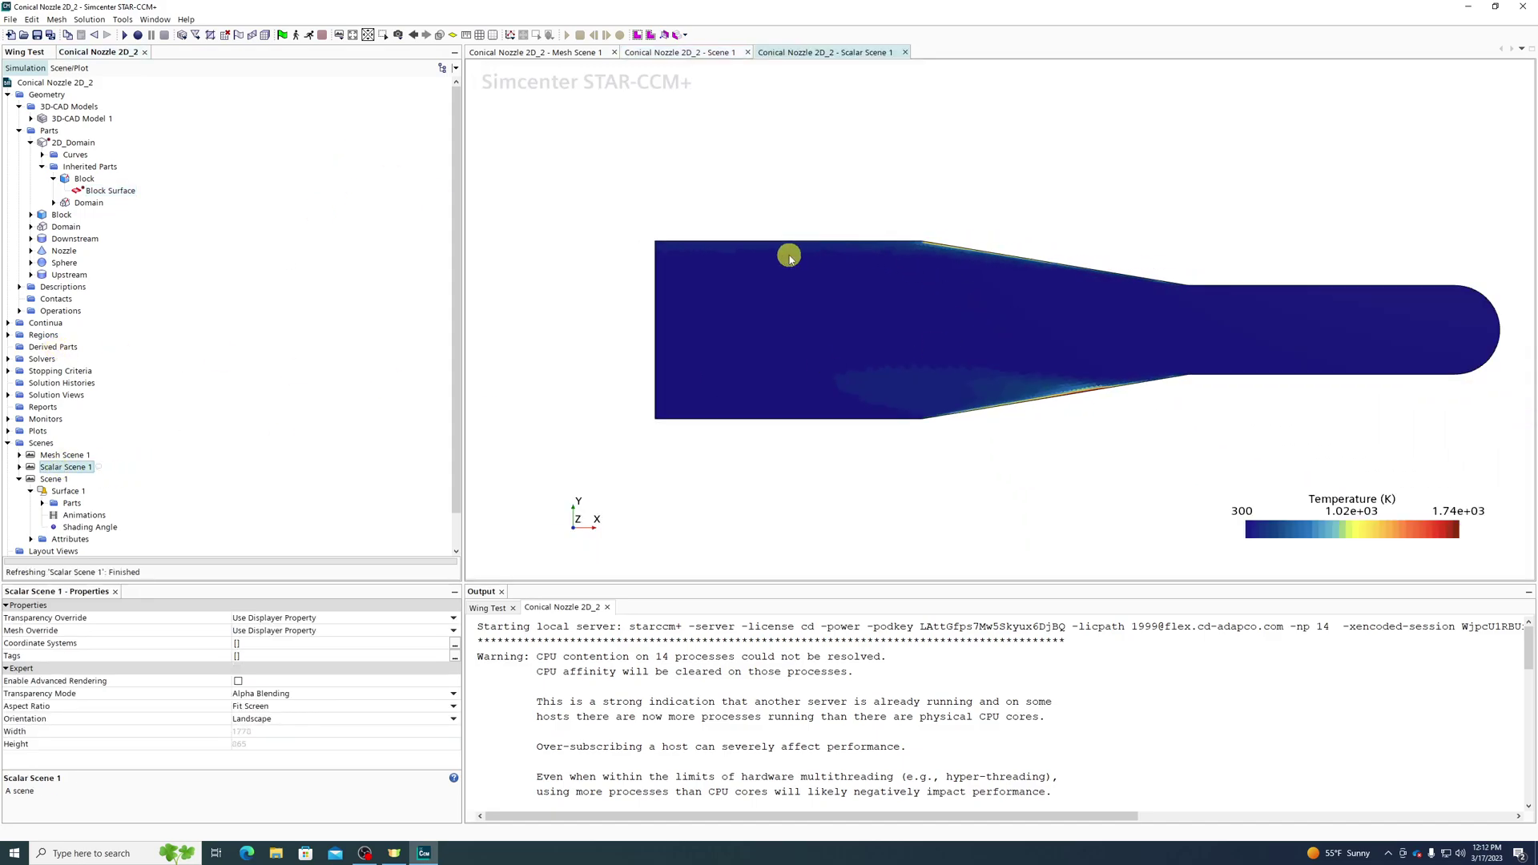
scroll(1213, 270, "up", 2)
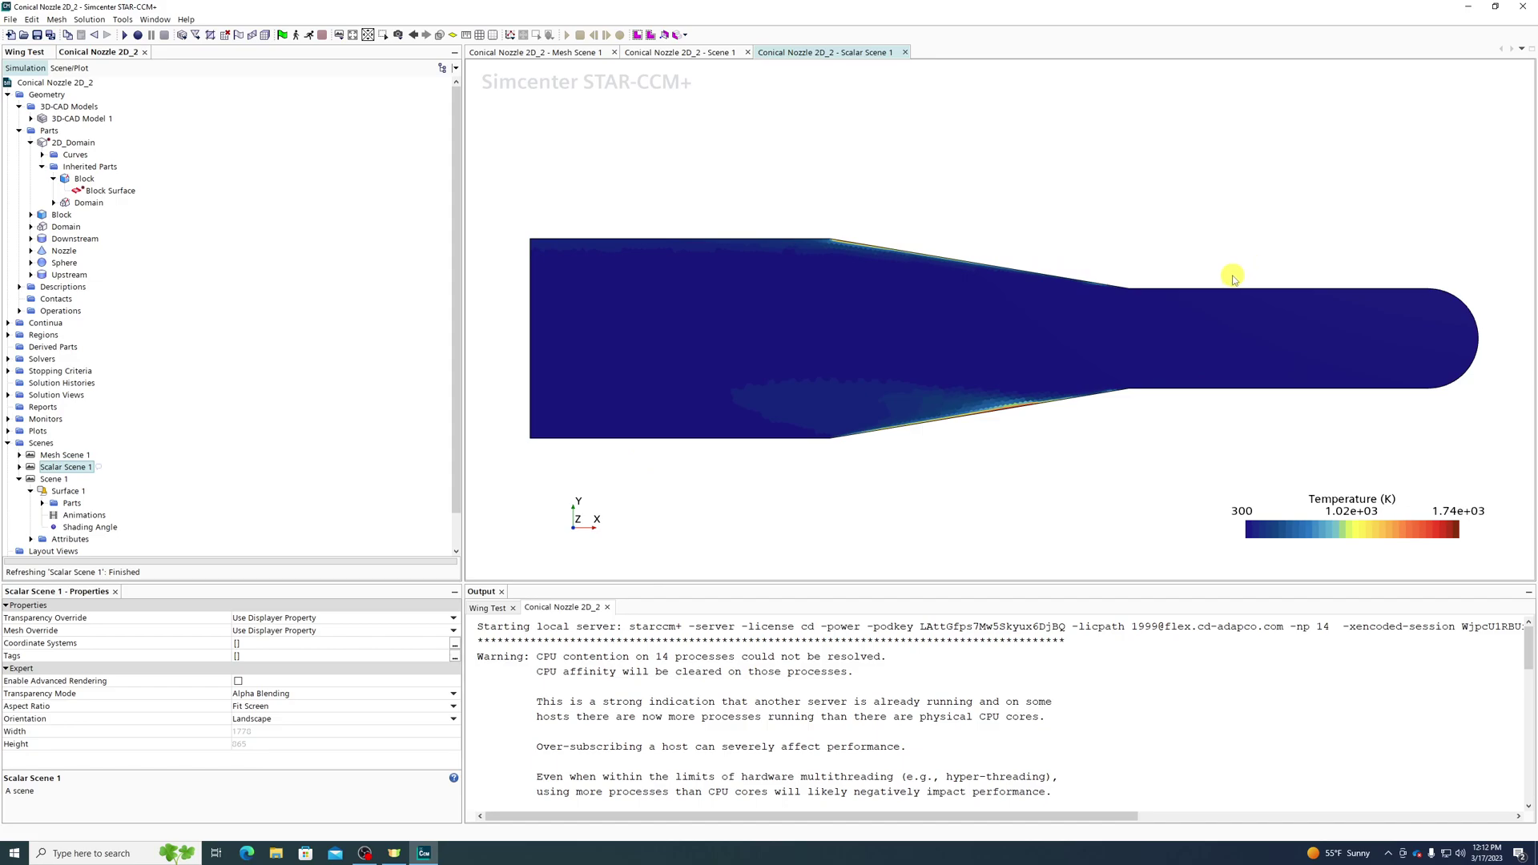
Set the thermal specification of the 2D_Domain region's Domain.Nozzle.Conical Wall boundary to Adiabatic.
left_click(9, 335)
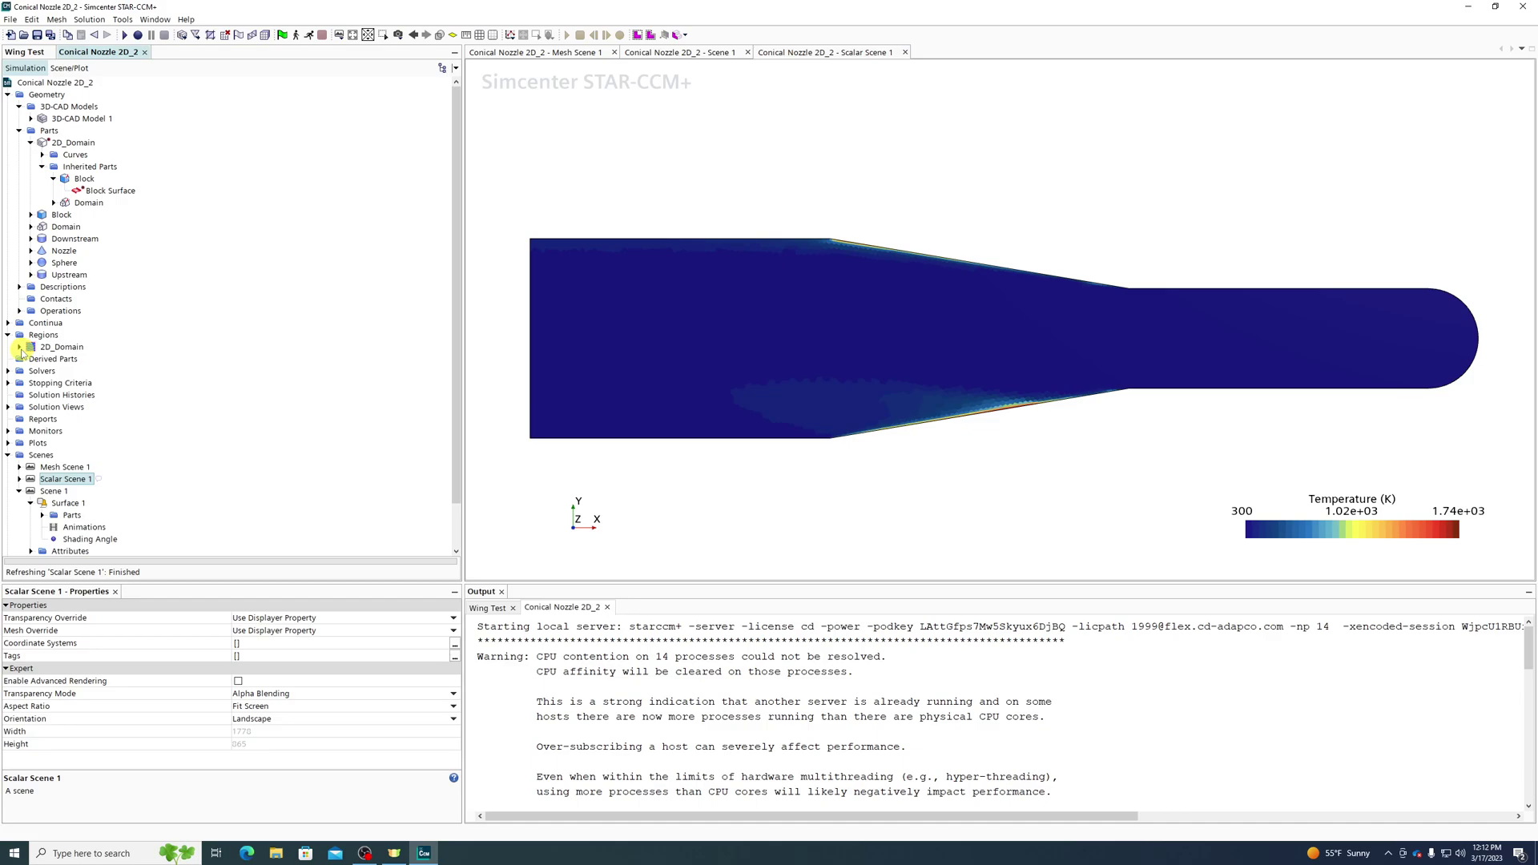
left_click(19, 347)
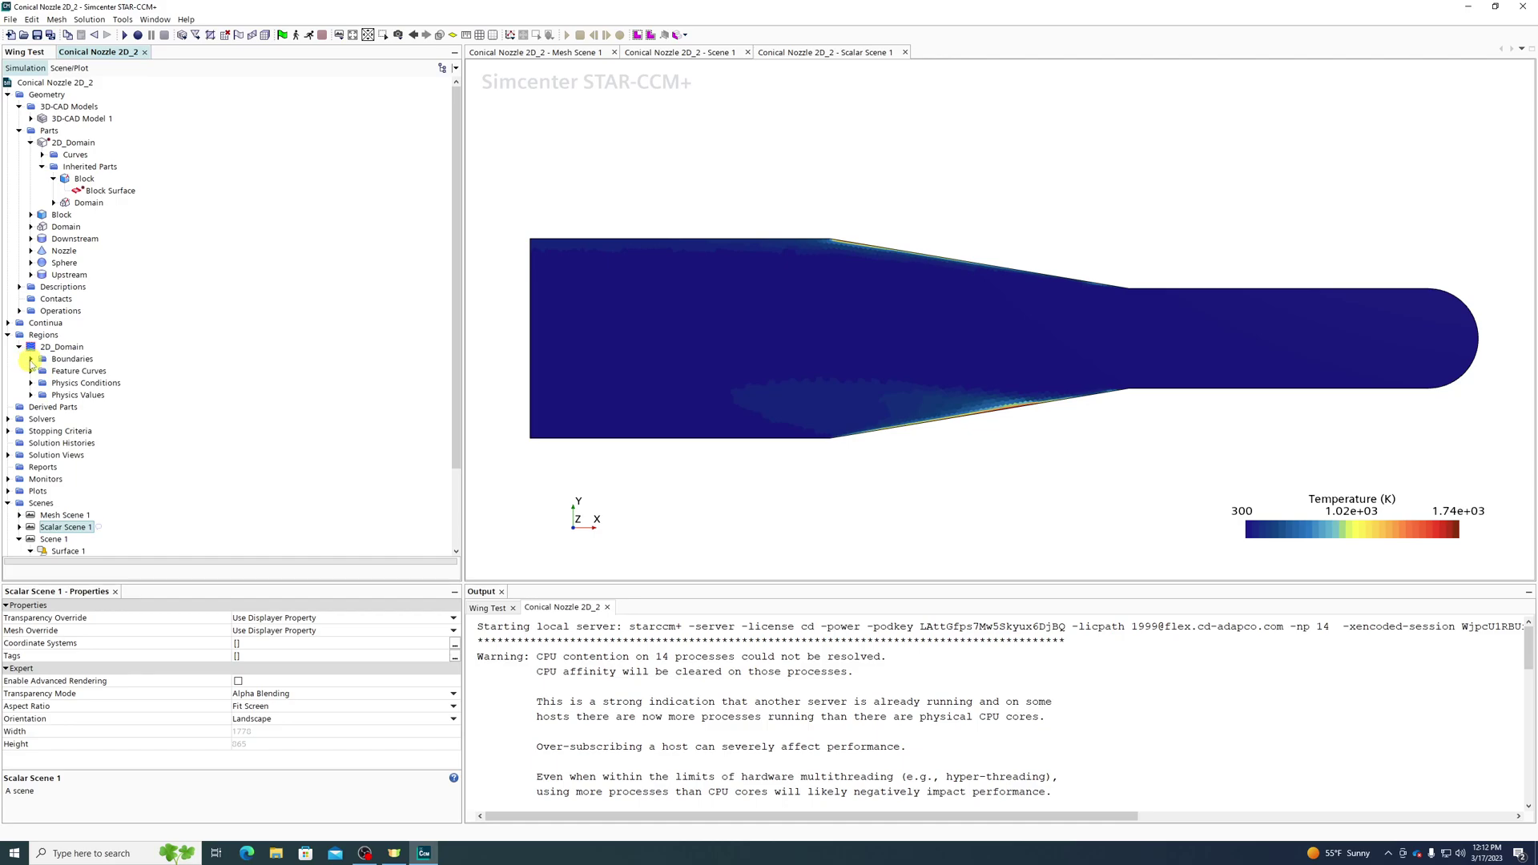
left_click(31, 359)
left_click(81, 395)
left_click(86, 407)
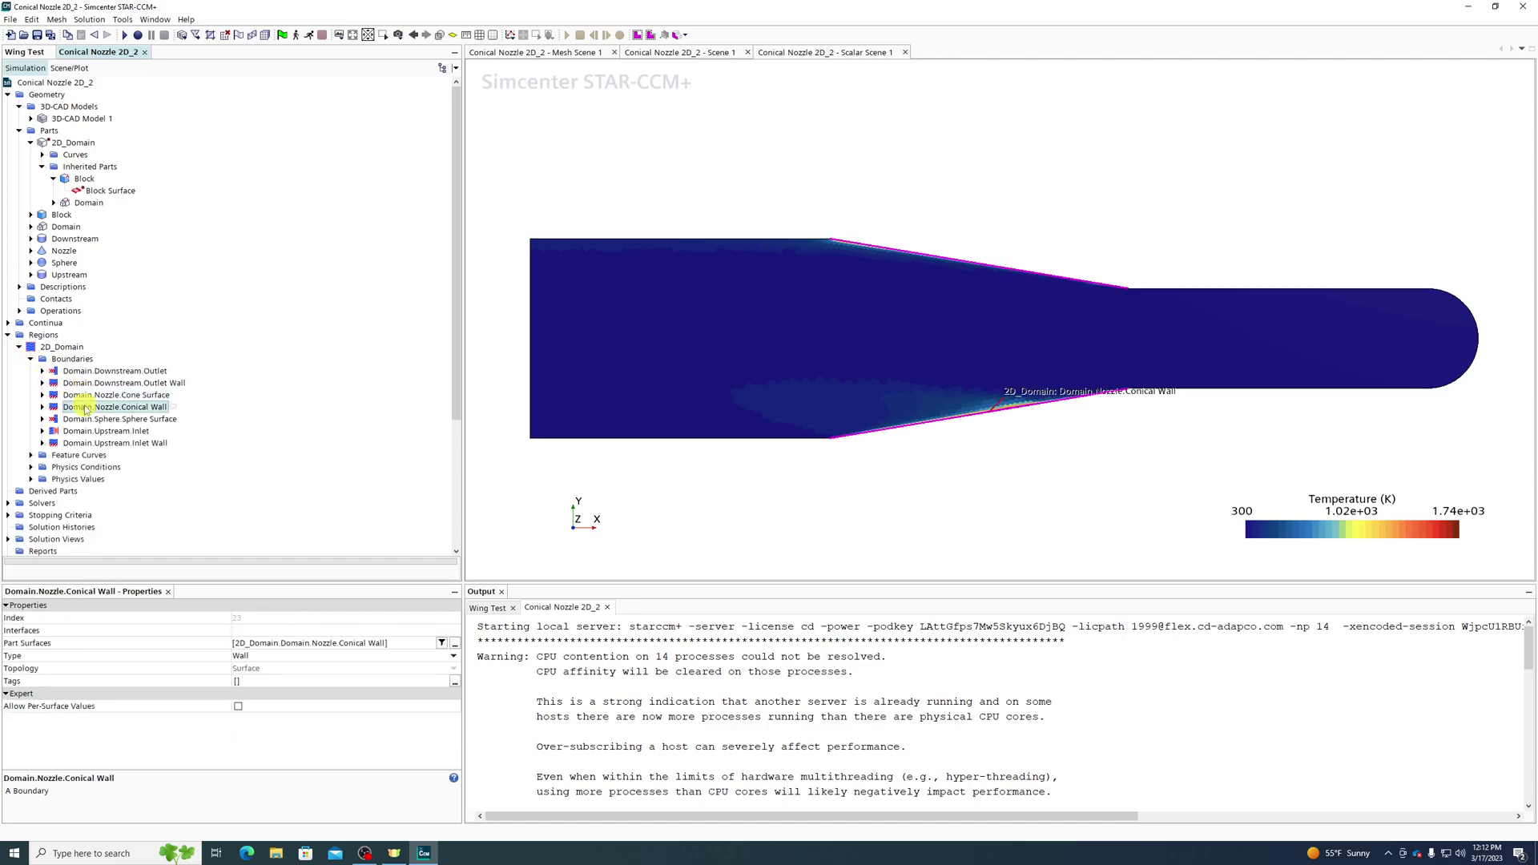
left_click(42, 407)
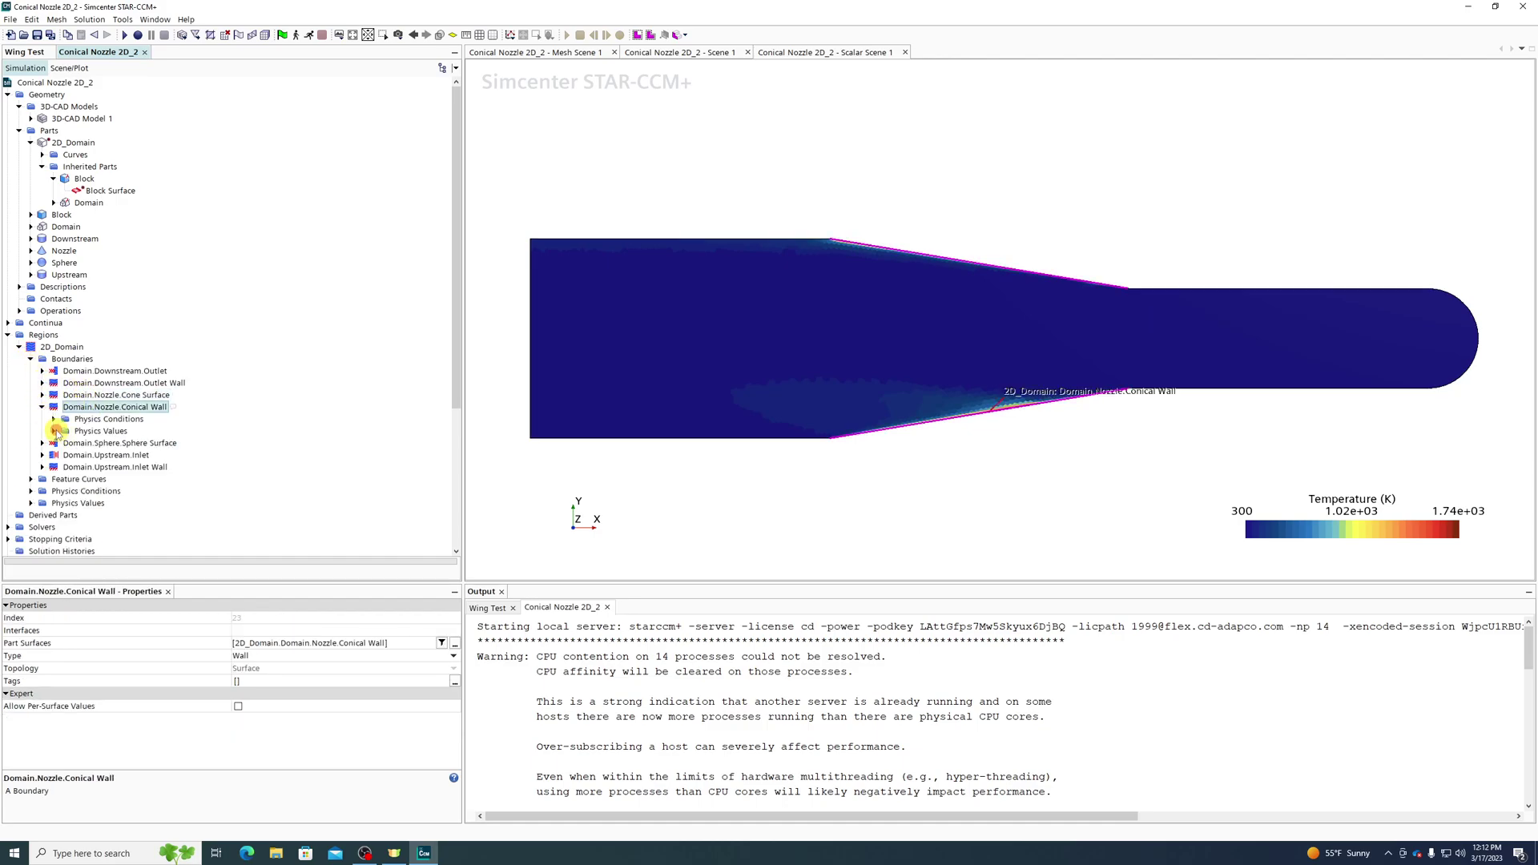
left_click(53, 431)
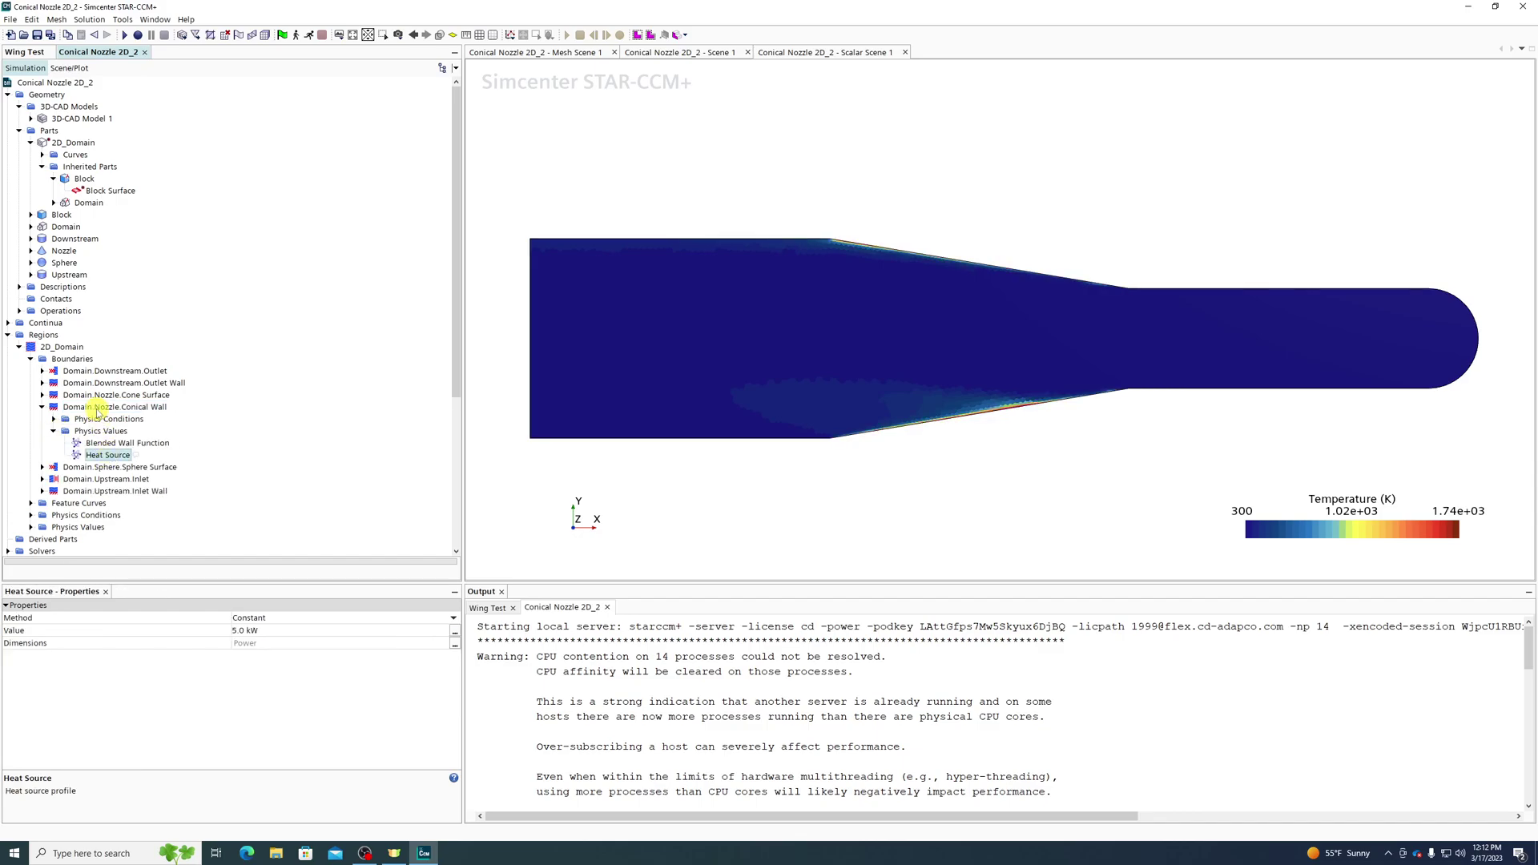
left_click(53, 419)
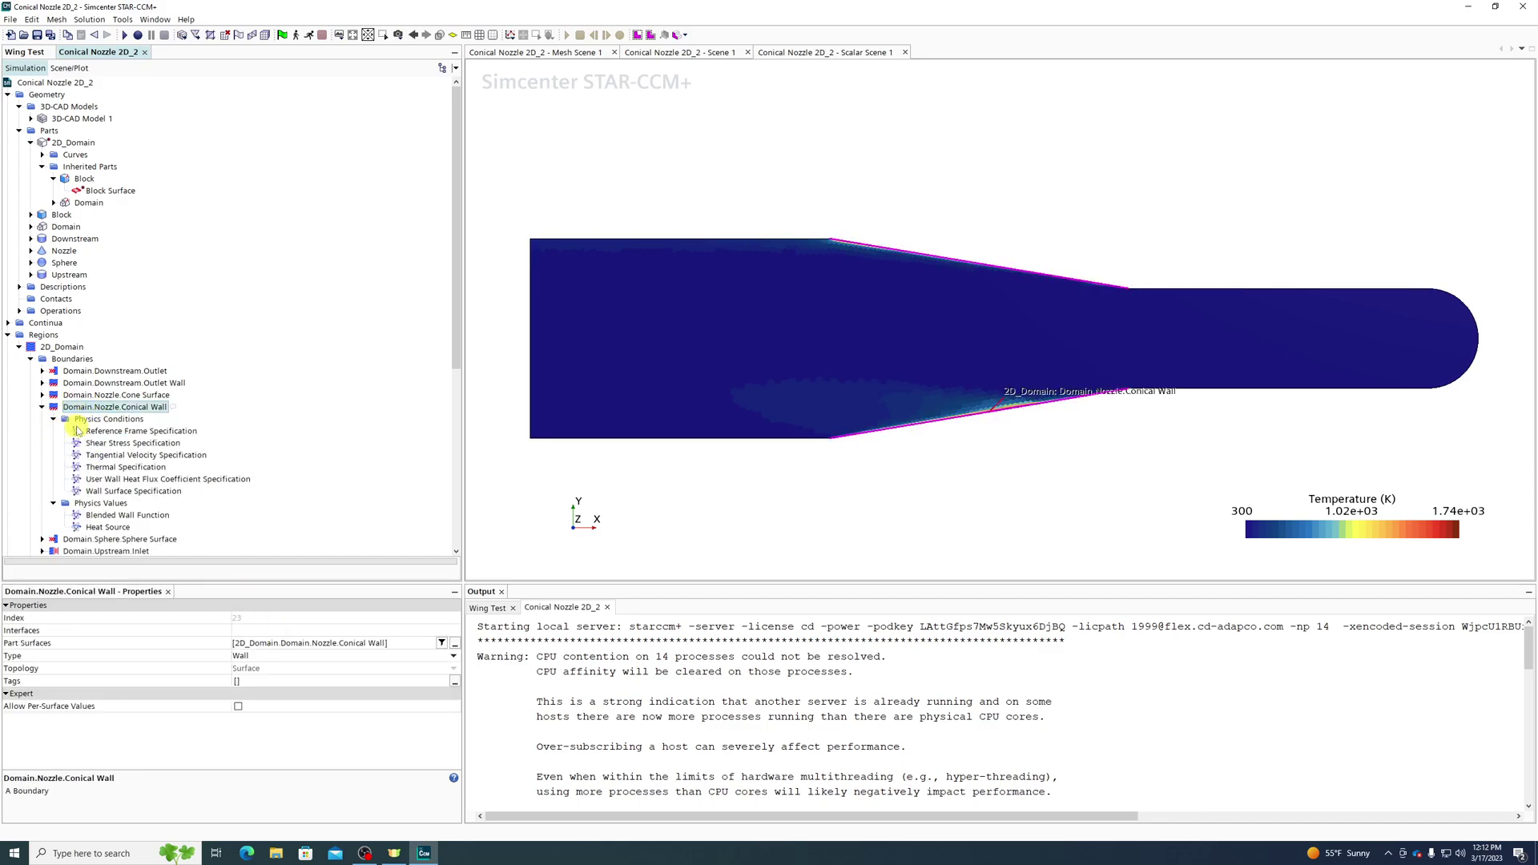
left_click(122, 467)
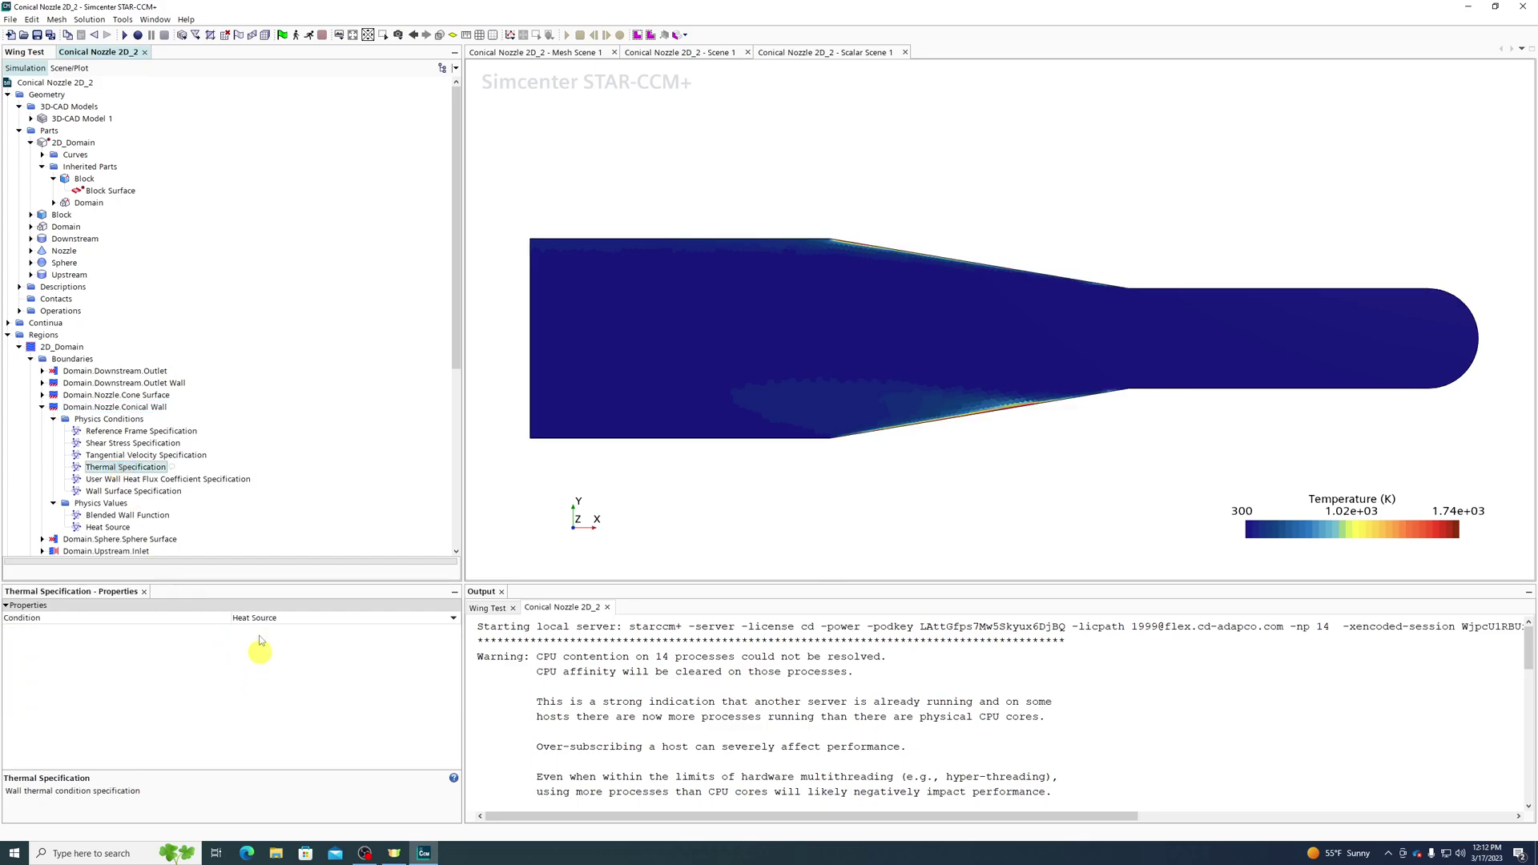
left_click(254, 619)
left_click(260, 630)
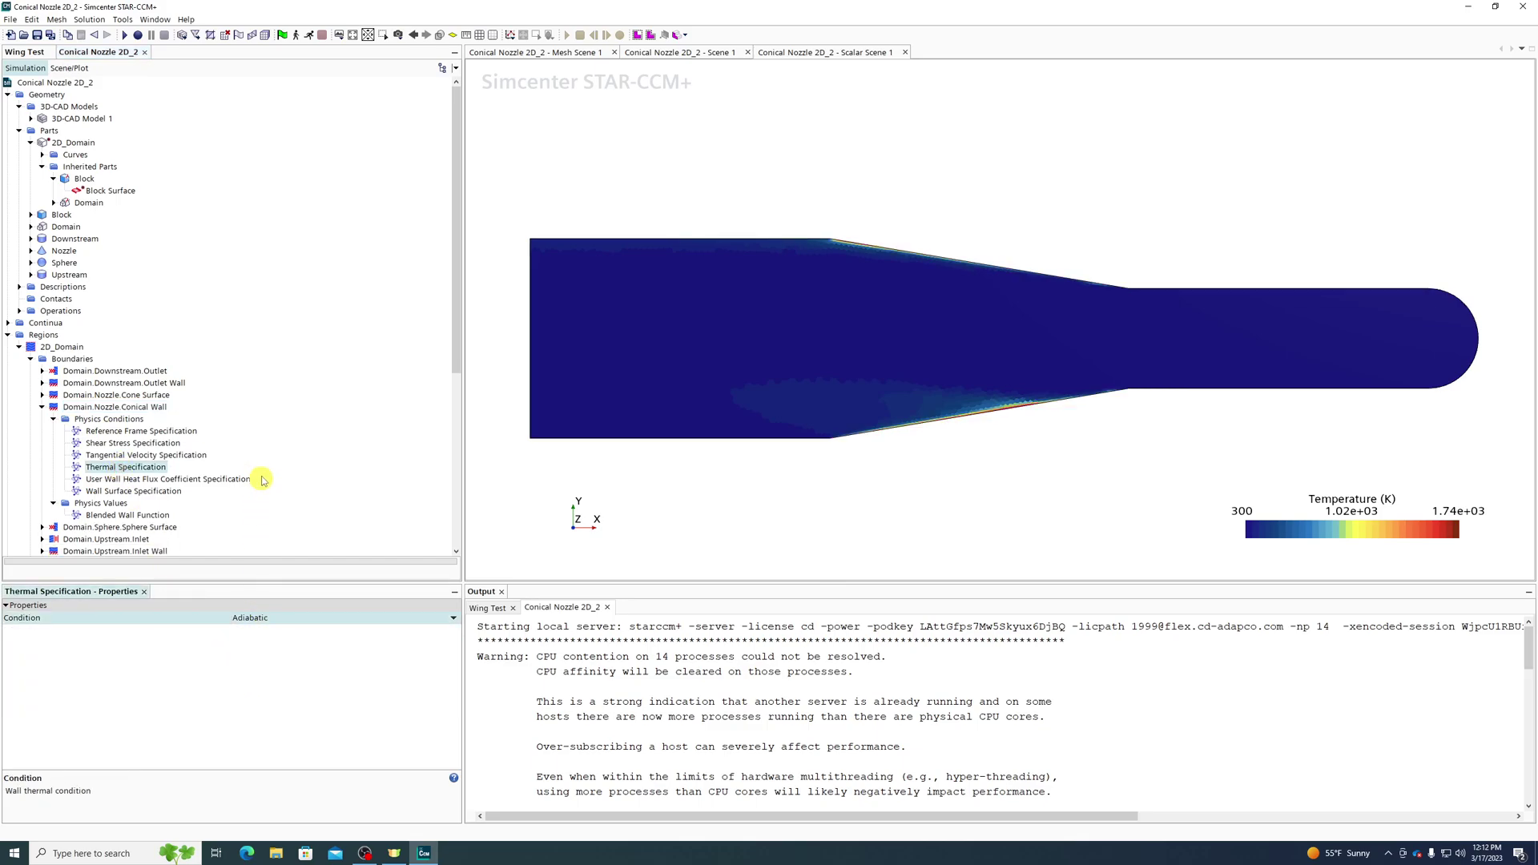
Change the type of the 2D_Domain region's Domain.Sphere.Sphere Surface boundary to Pressure Outlet.
left_click(49, 347)
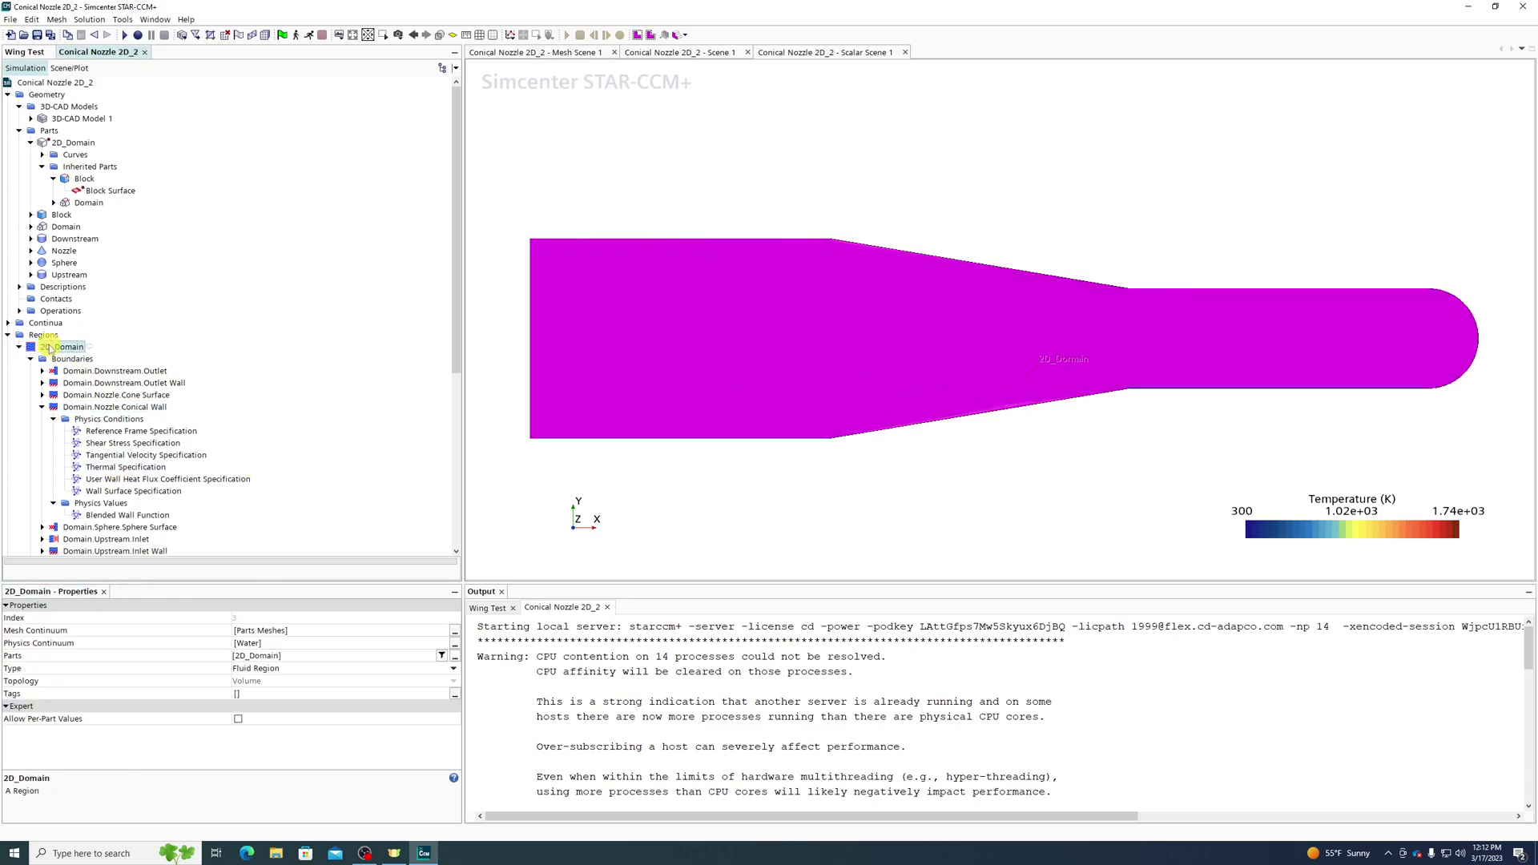
scroll(64, 352, "down", 2)
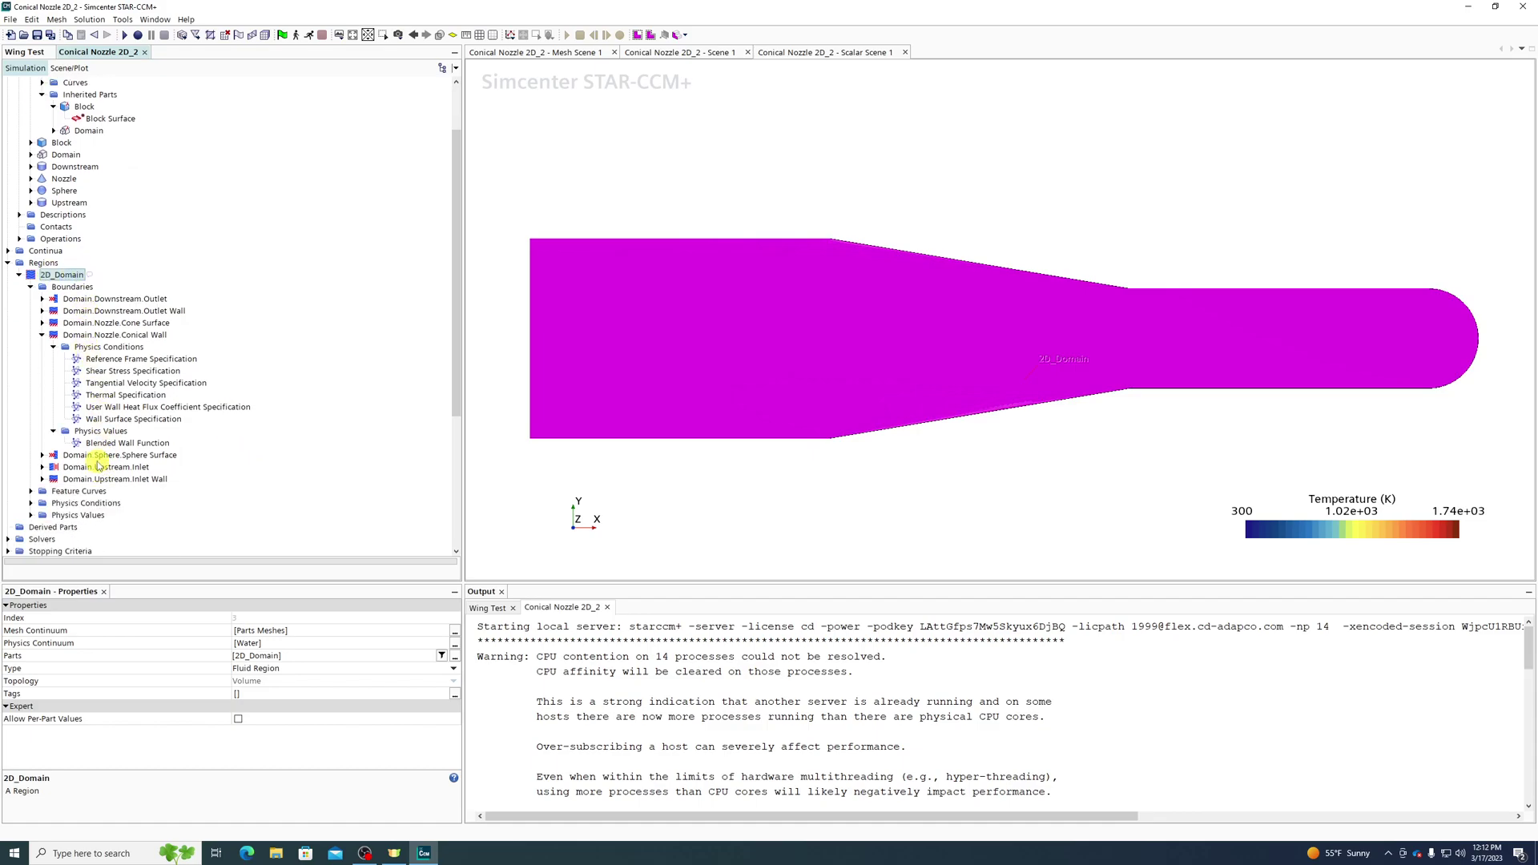
left_click(97, 455)
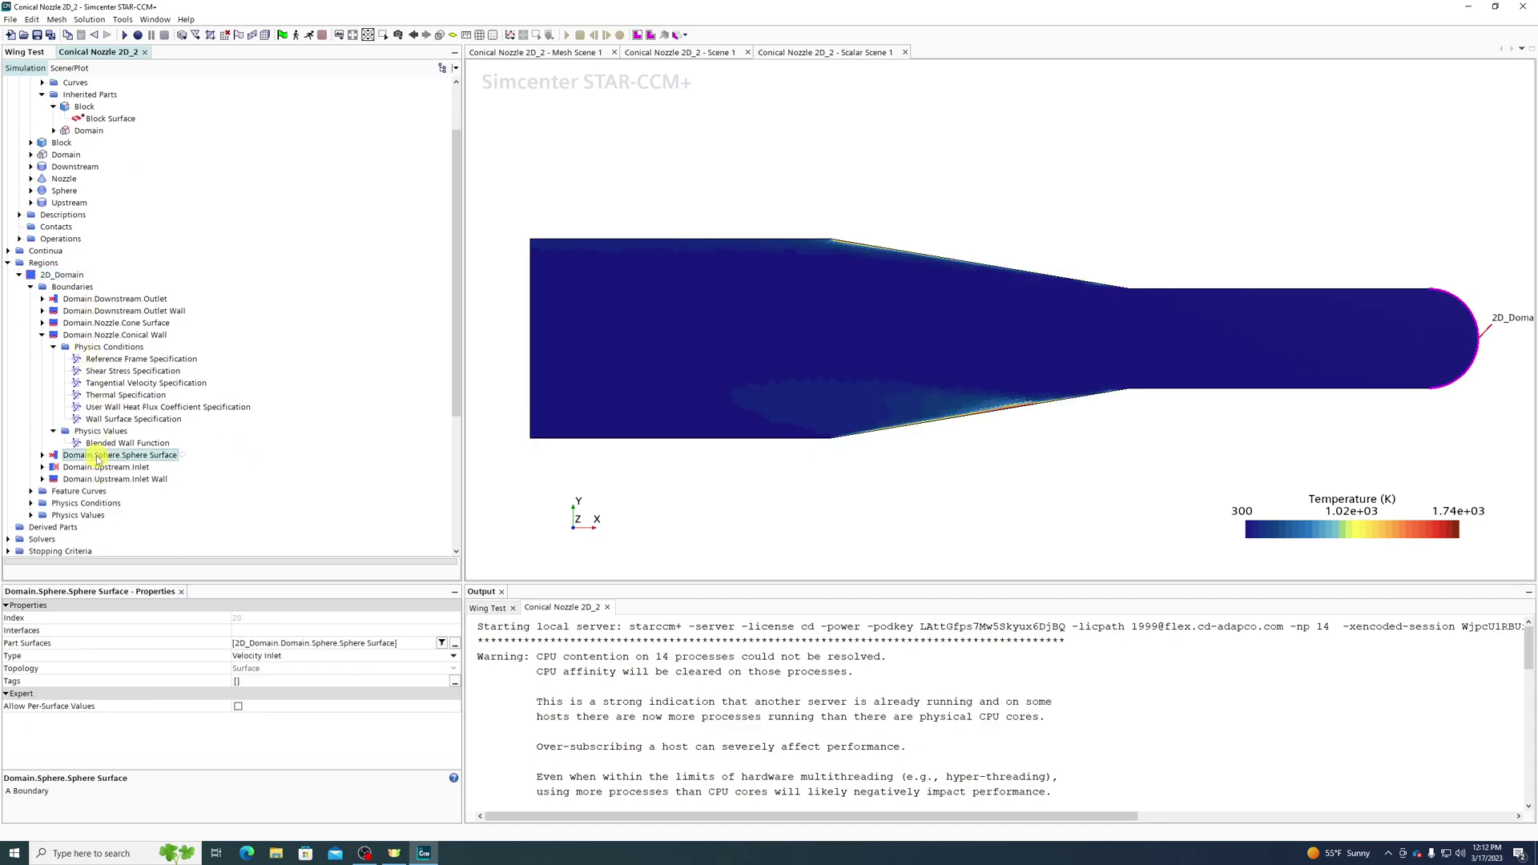
left_click(252, 656)
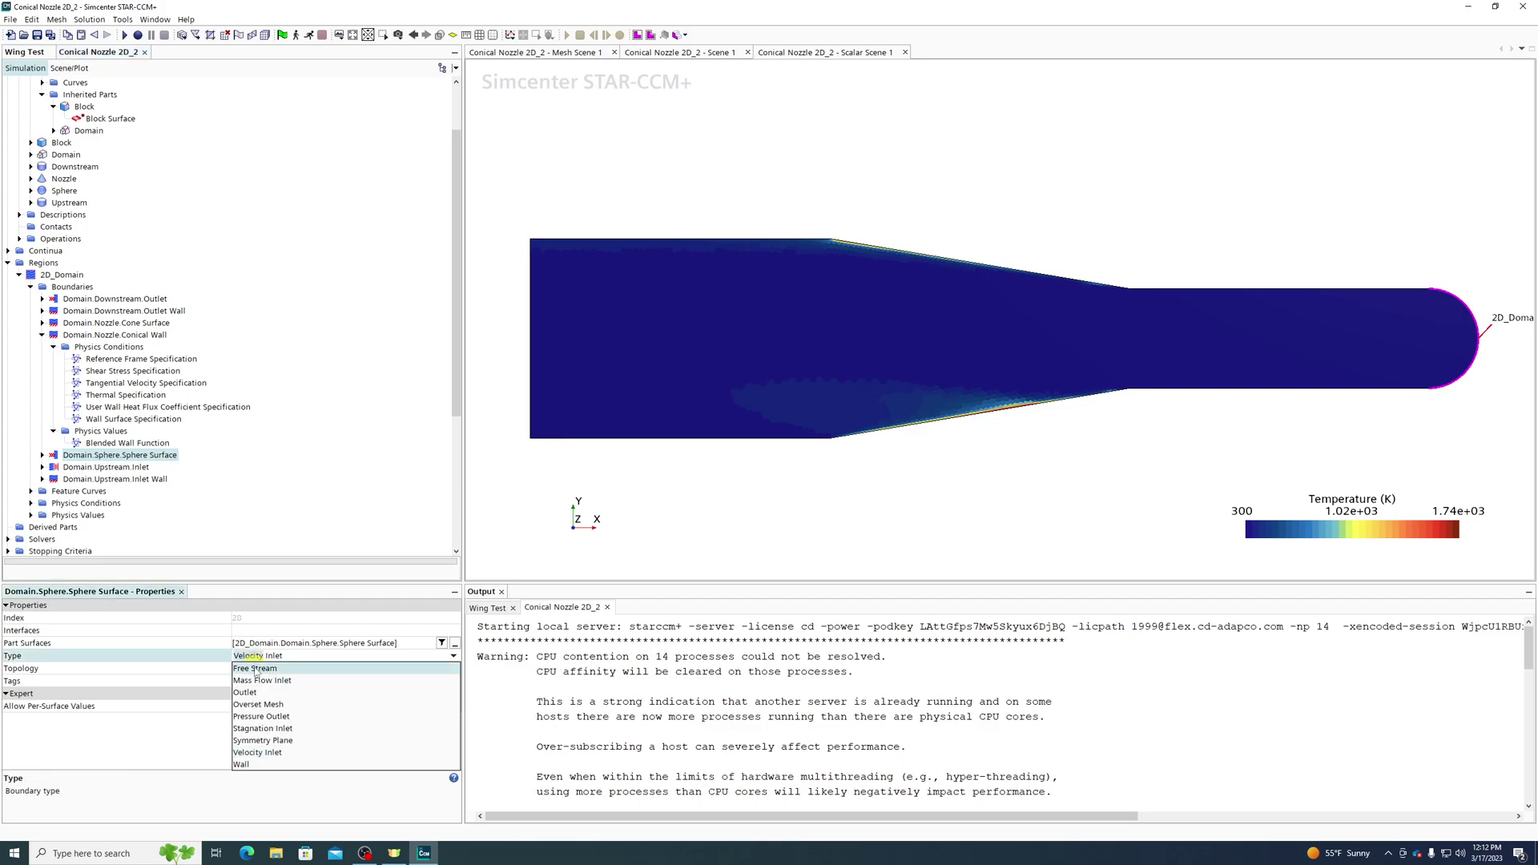
left_click(258, 716)
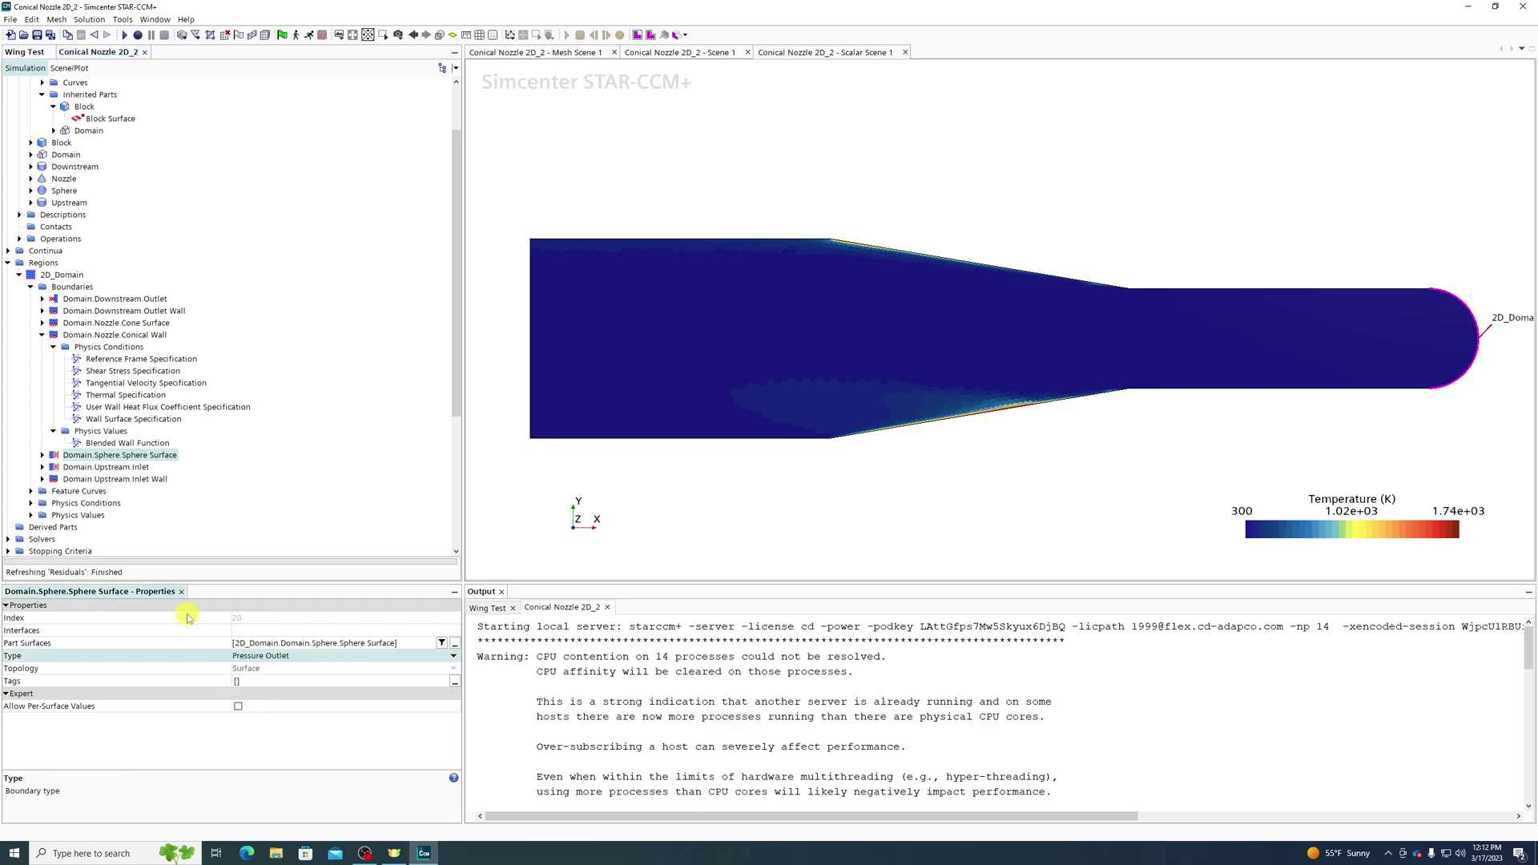
Change the type of the Domain.Upstream.Inlet boundary to Velocity Inlet.
left_click(107, 467)
left_click(257, 655)
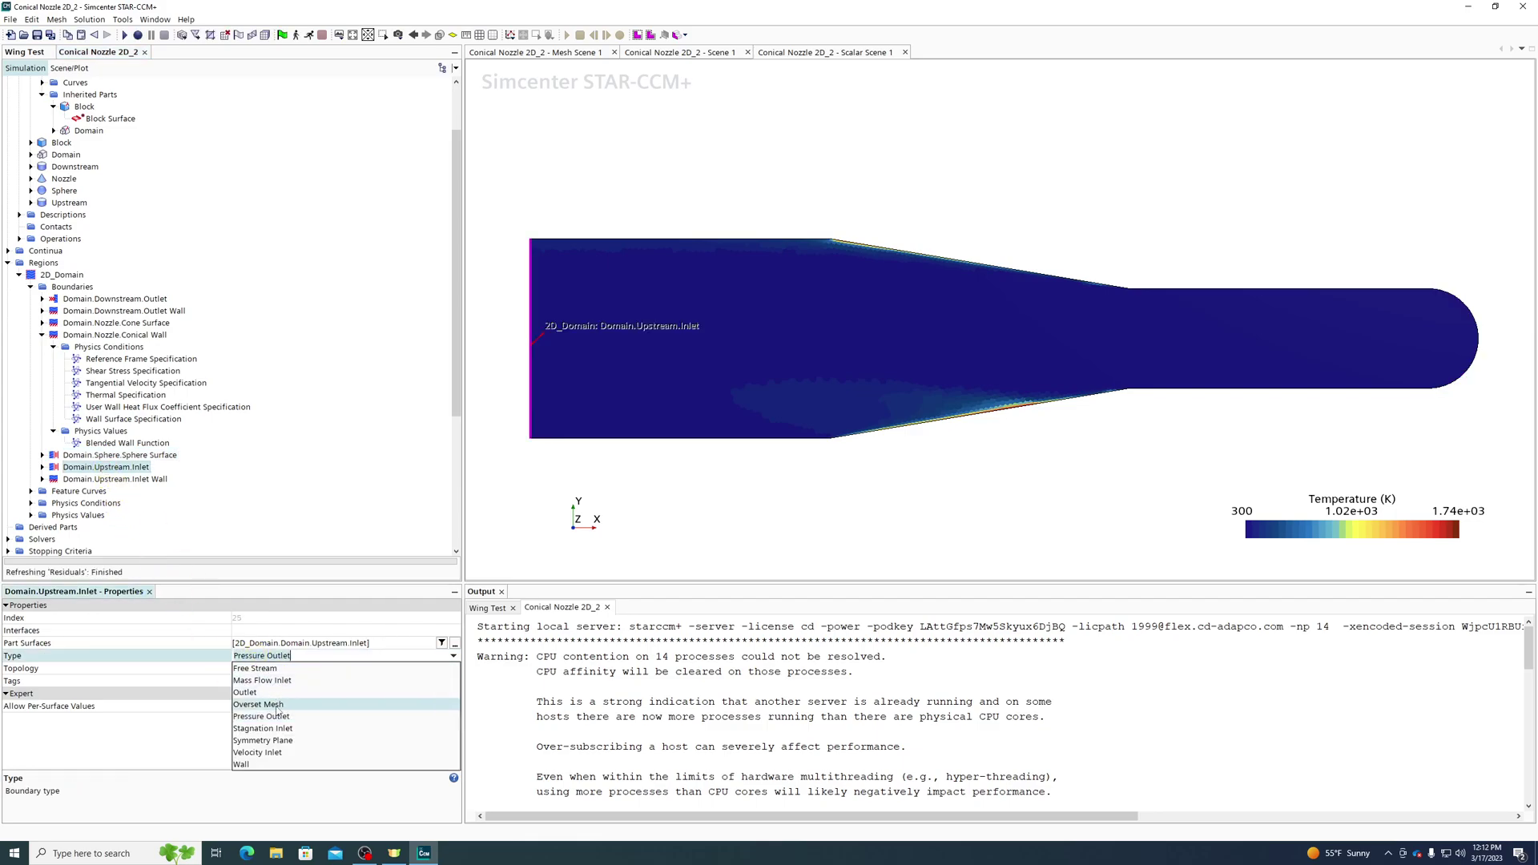
left_click(257, 752)
Set the constant velocity magnitude of the Domain.Upstream.Inlet boundary to 20 m/s.
left_click(42, 467)
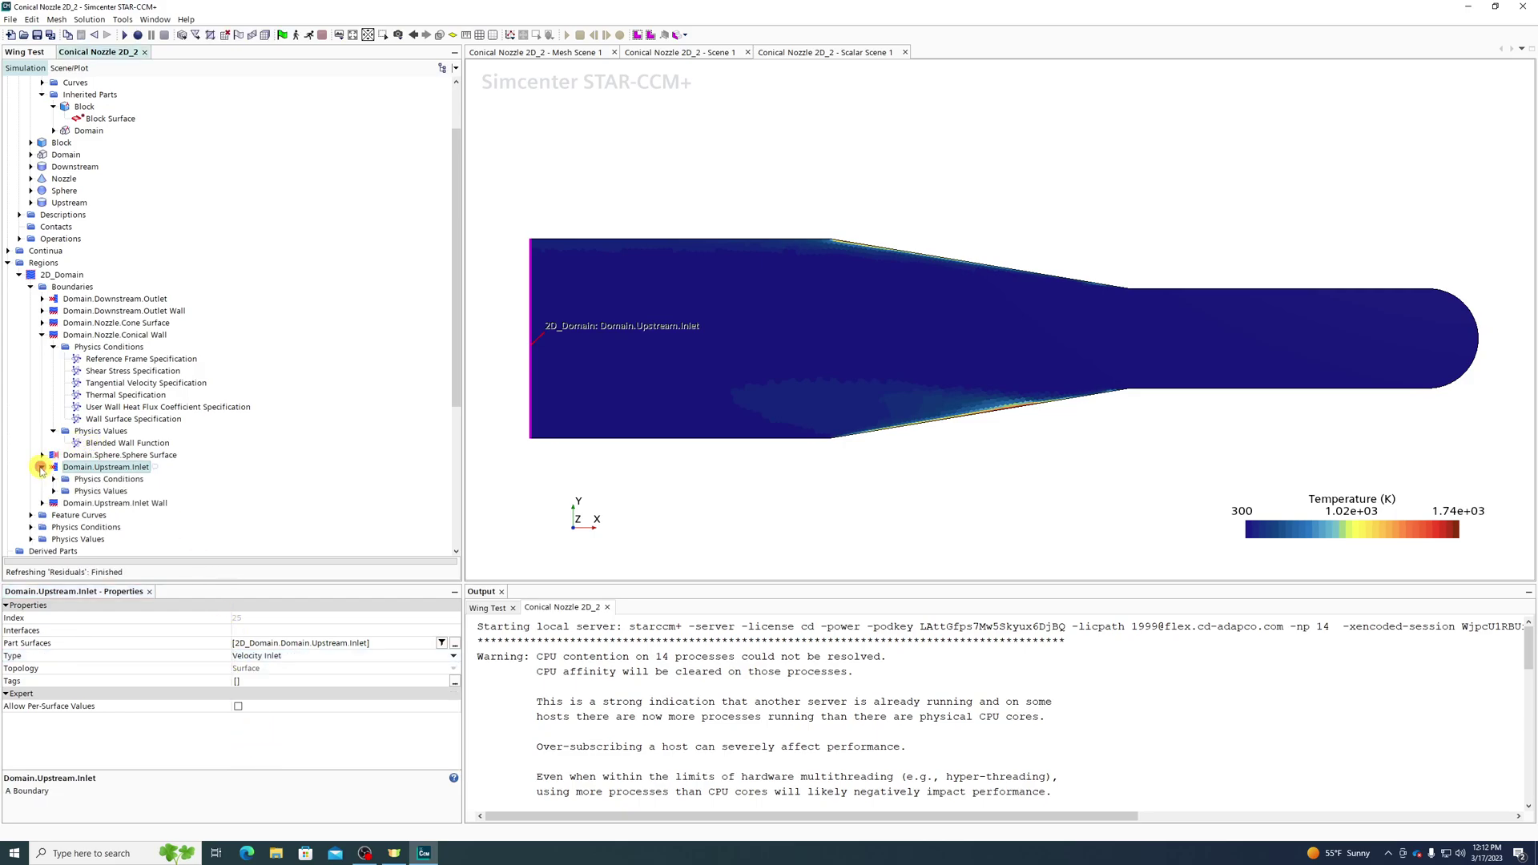
left_click(53, 491)
left_click(116, 515)
left_click(112, 539)
left_click(275, 632)
type("20")
key("Return")
Review the enabled physics models of the Water continuum, including its gas and equation-of-state models.
scroll(96, 160, "up", 2)
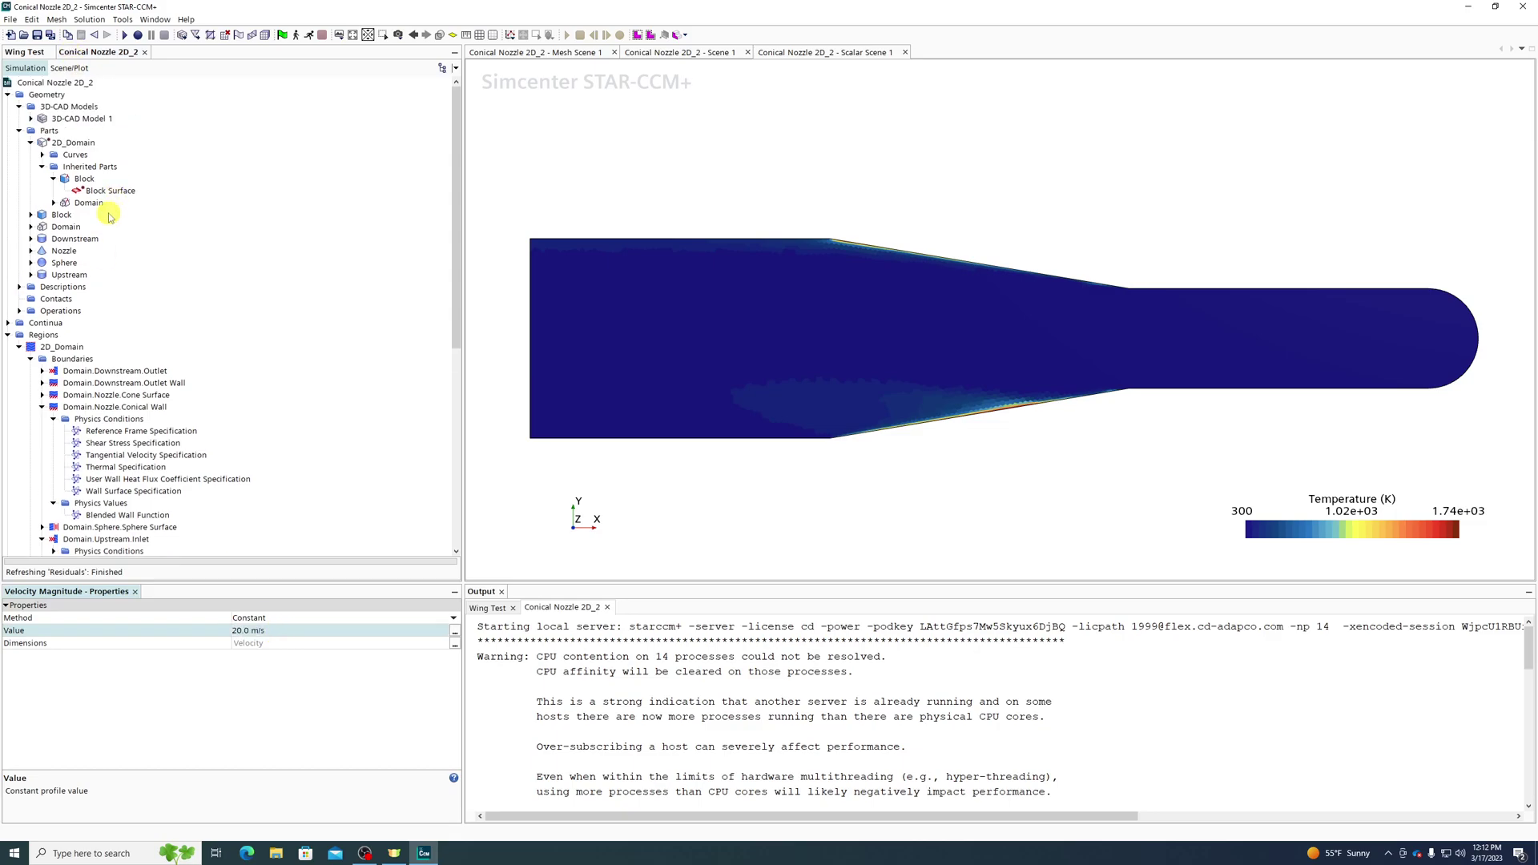
left_click(10, 323)
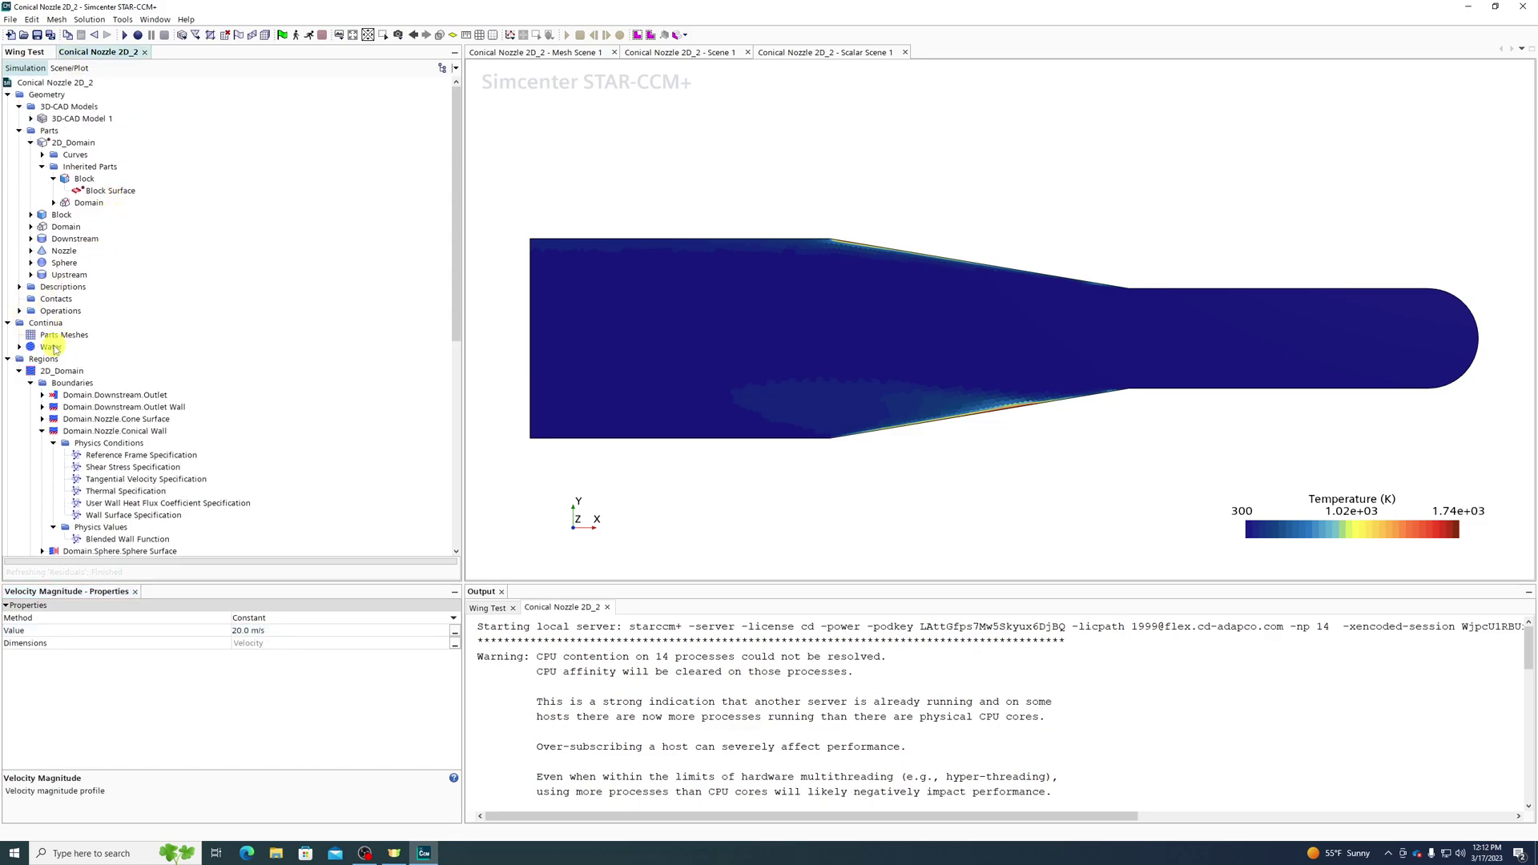
right_click(52, 347)
left_click(104, 354)
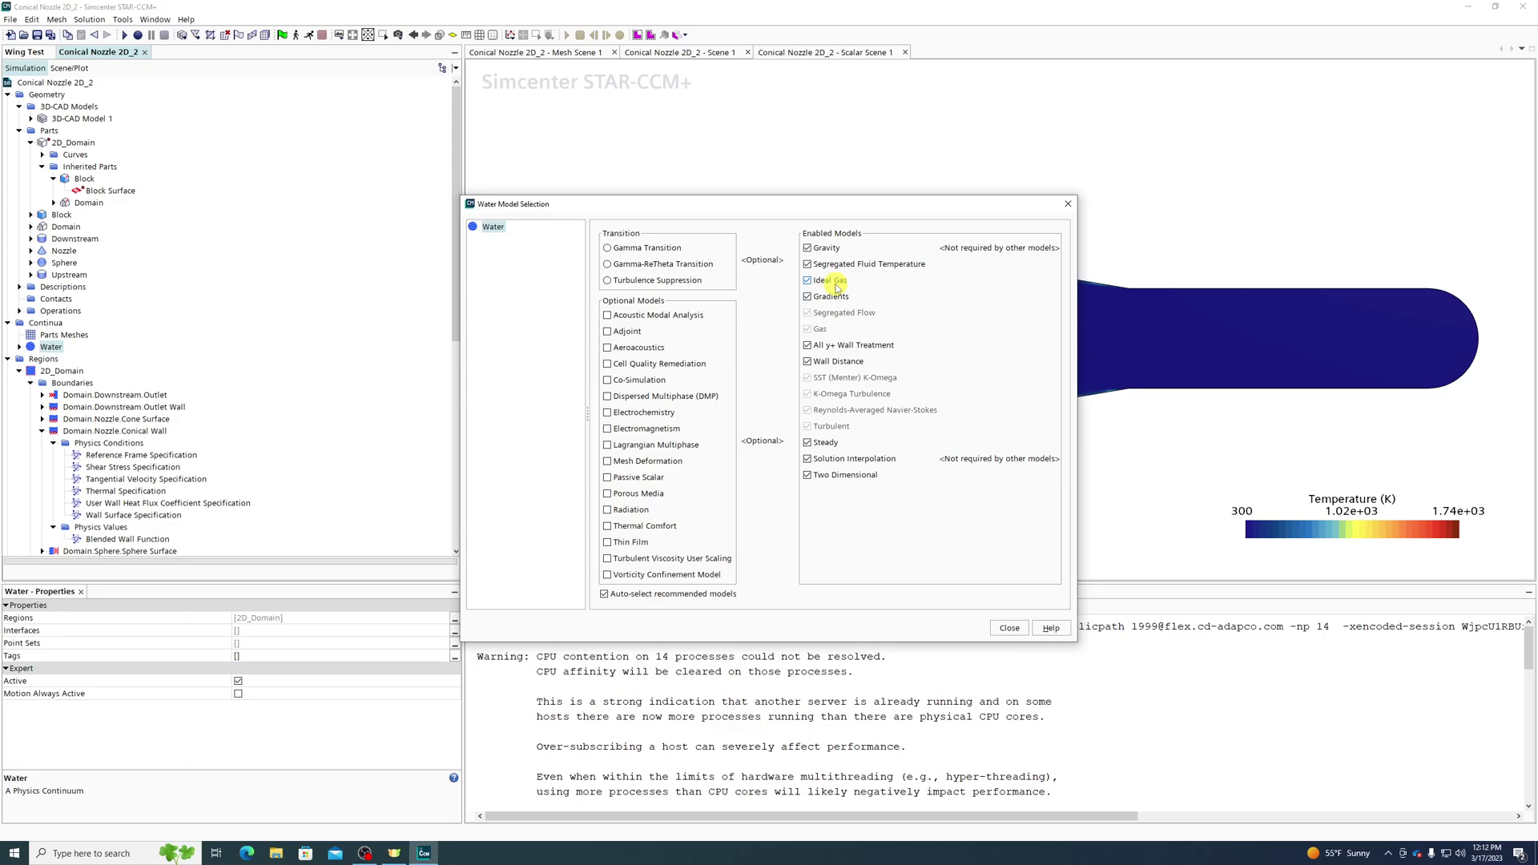
left_click(1016, 624)
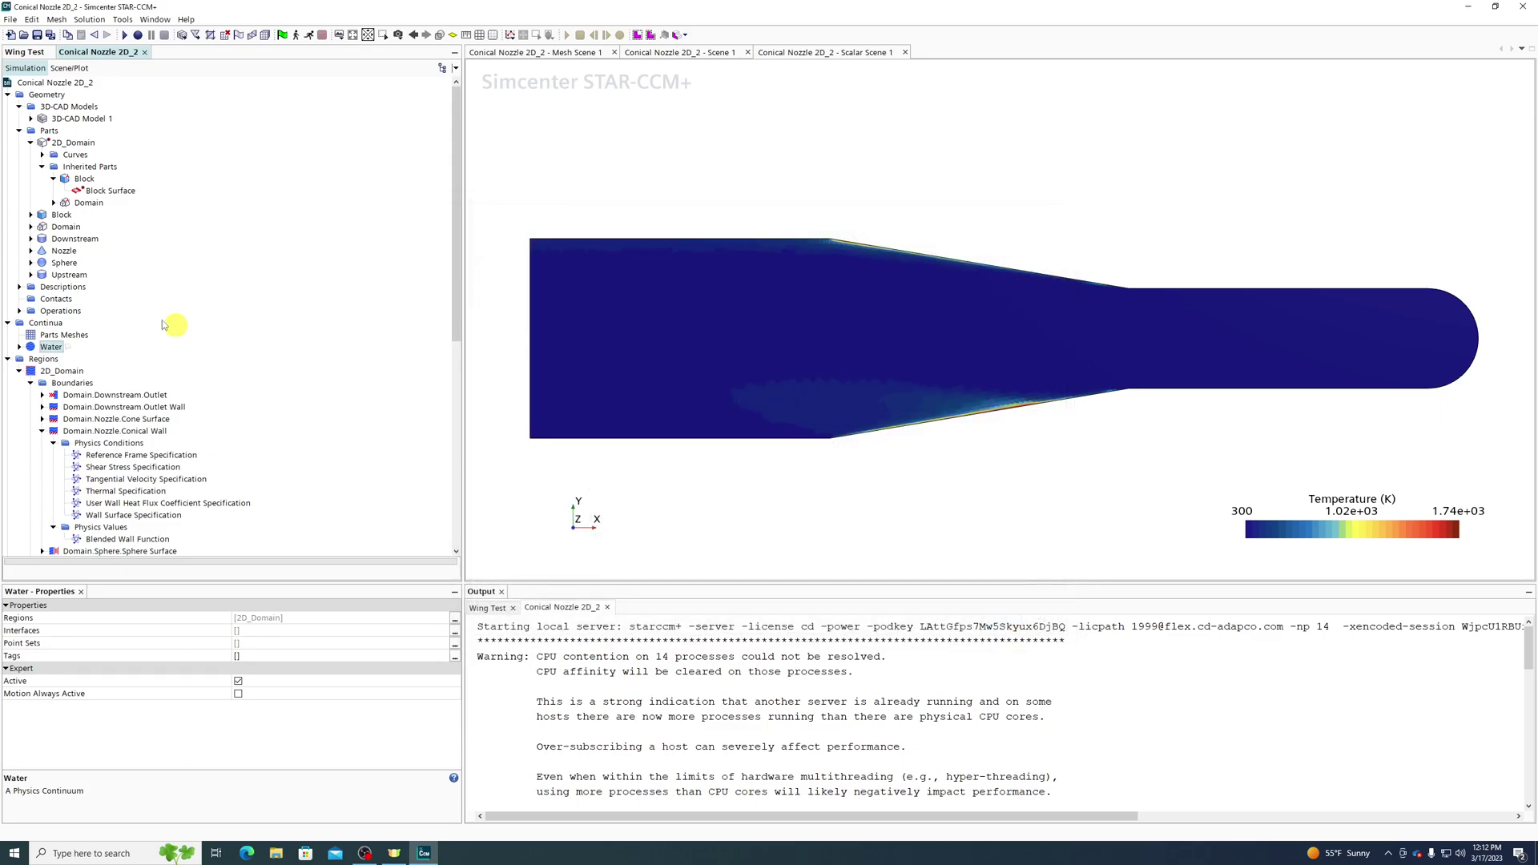
Rename the Water physics continuum to Air.
right_click(47, 347)
left_click(86, 446)
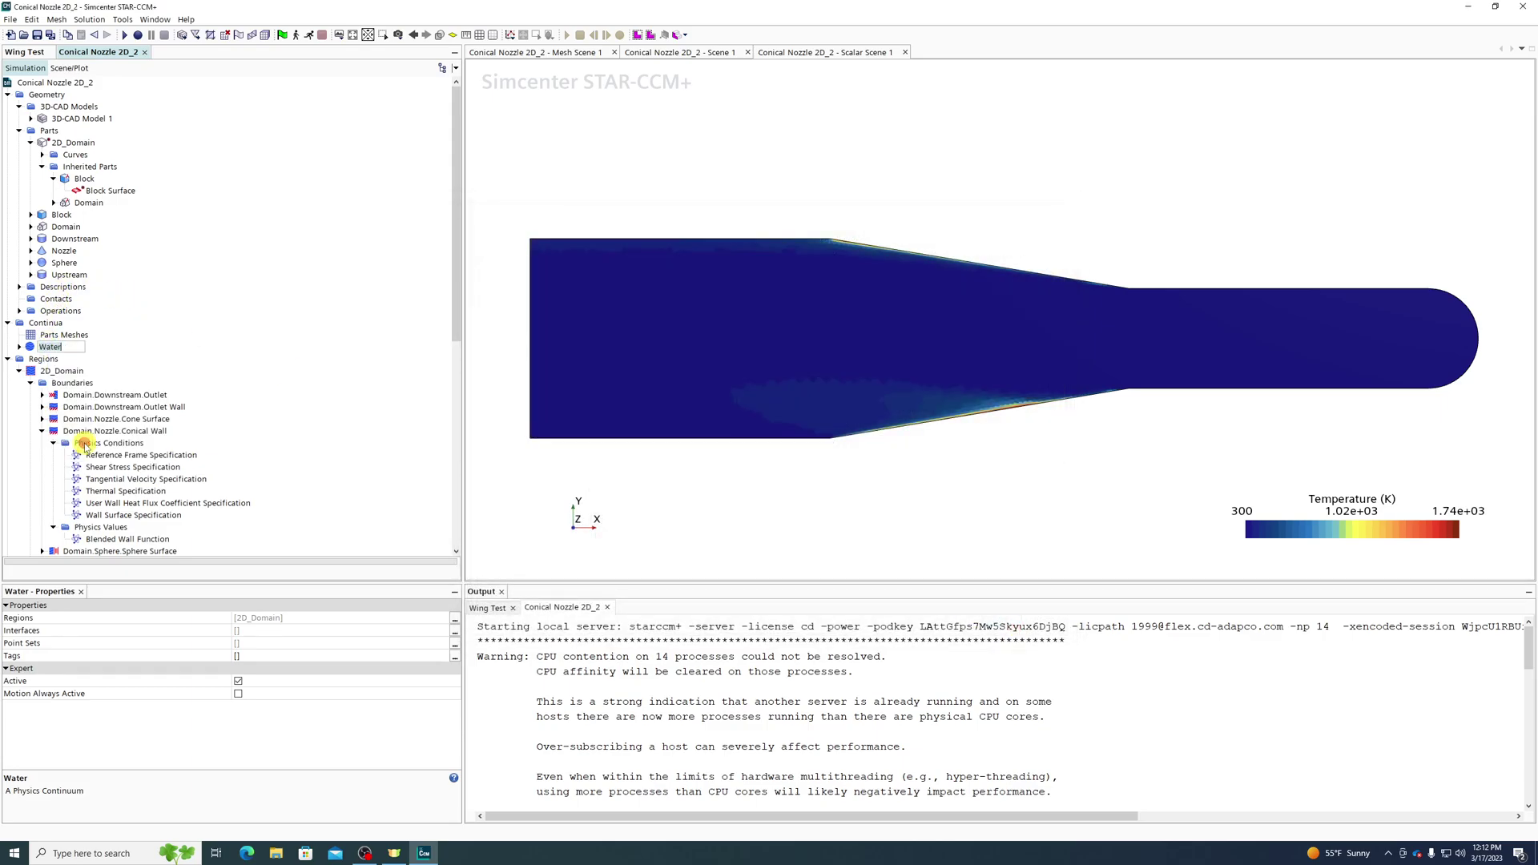
type("Air")
key("Return")
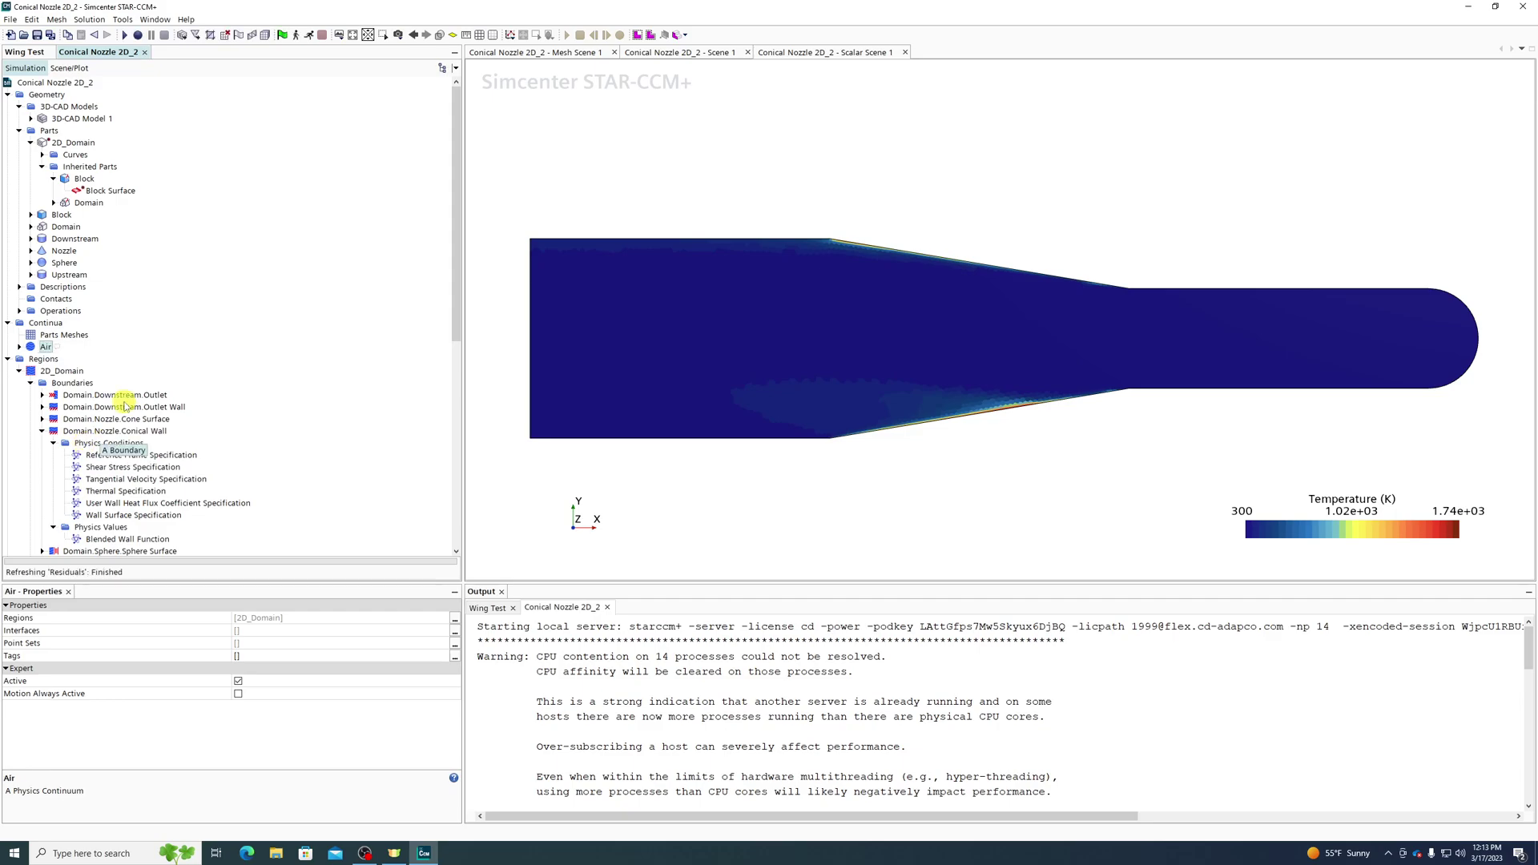
Review the Air continuum's enabled models, its gas material and the boundaries of the 2D_Domain region.
left_click(20, 347)
left_click(31, 359)
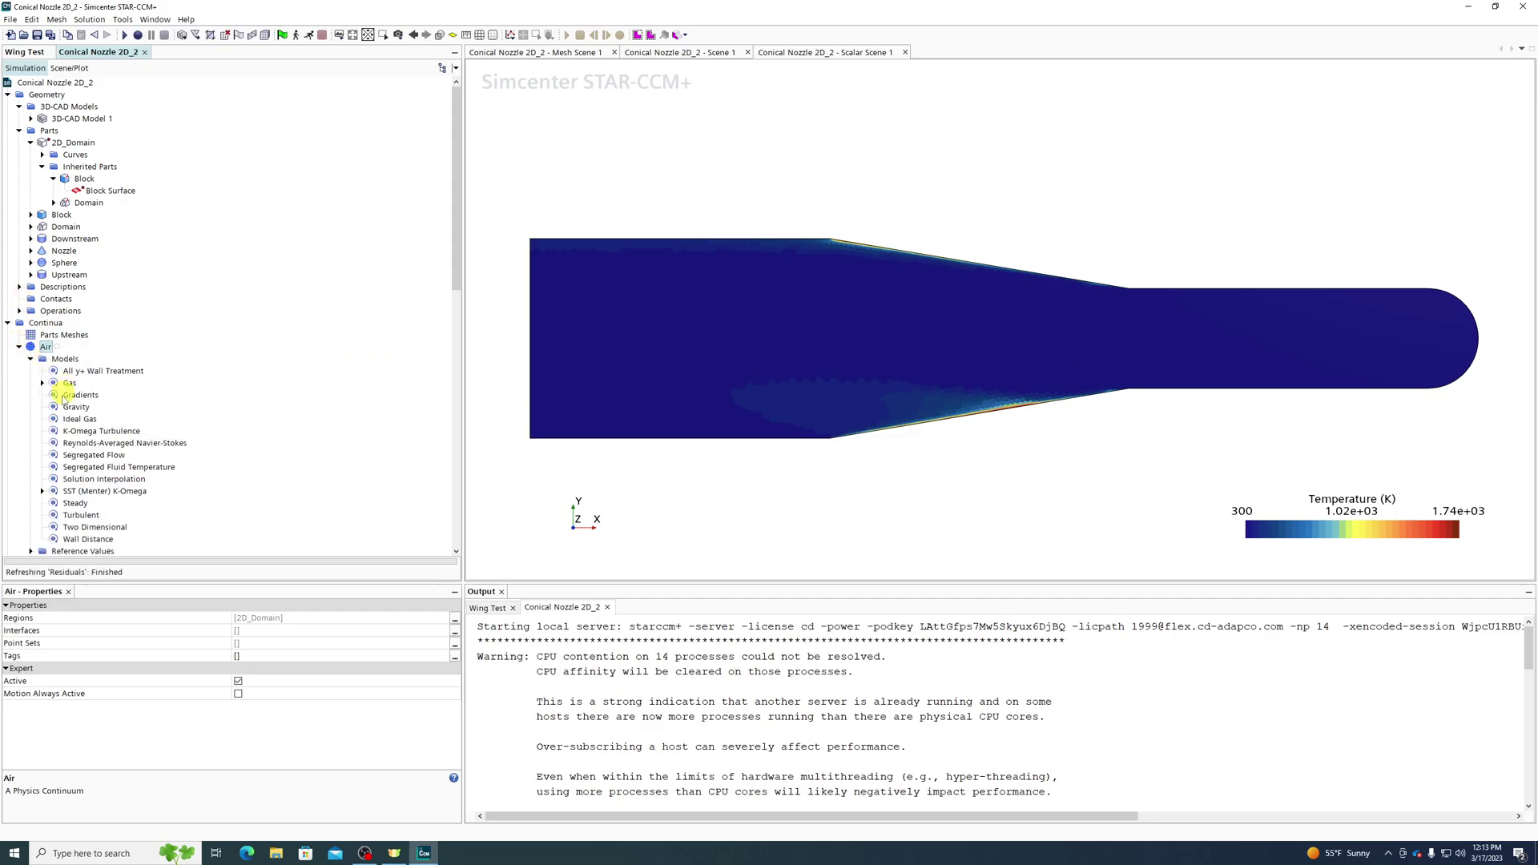
left_click(41, 383)
left_click(69, 396)
scroll(213, 175, "down", 4)
scroll(170, 253, "down", 9)
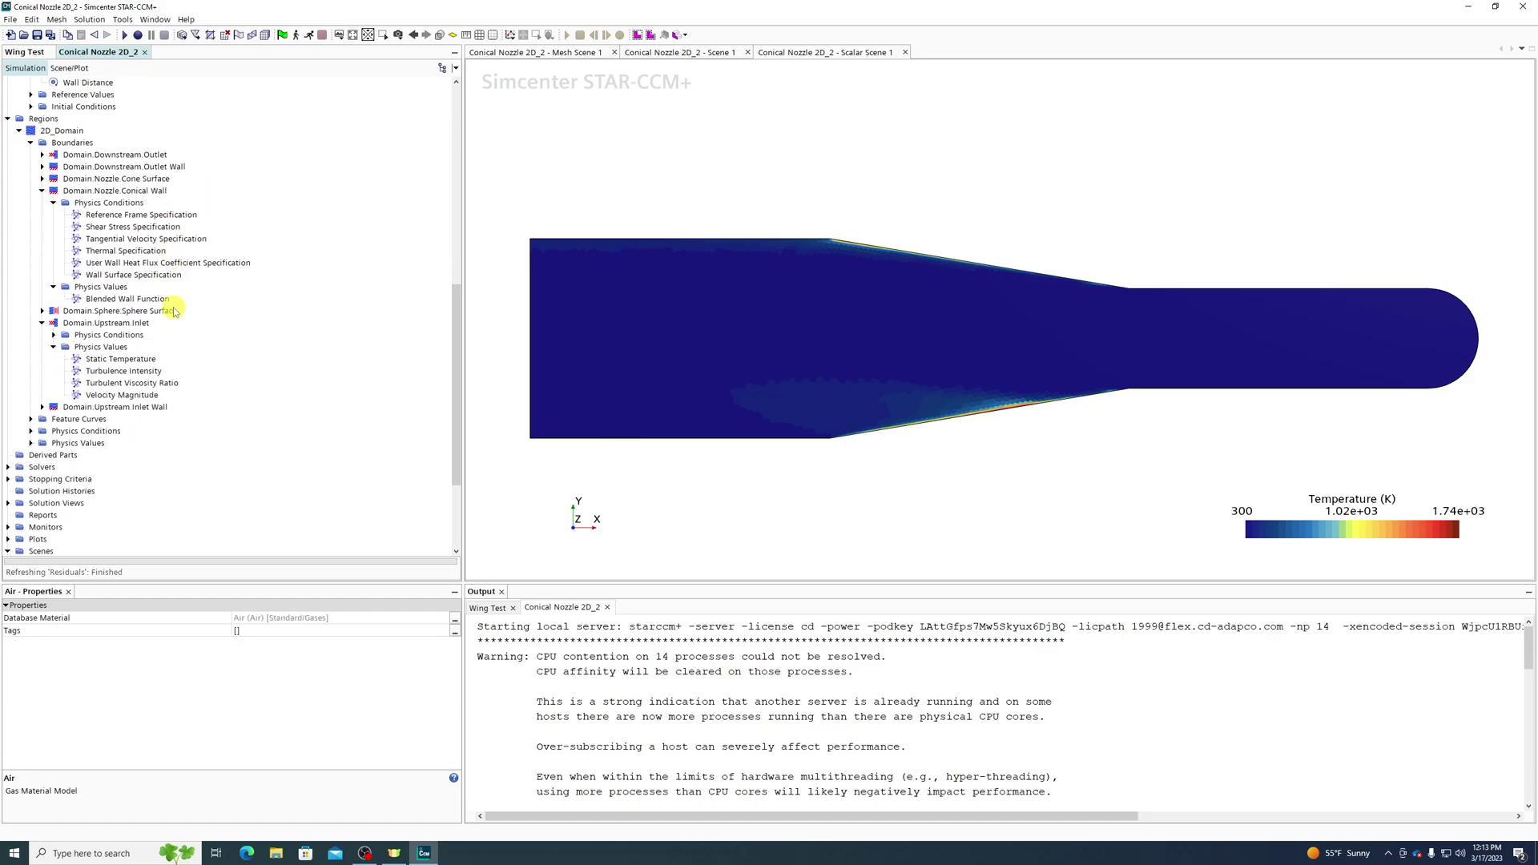
scroll(170, 321, "up", 9)
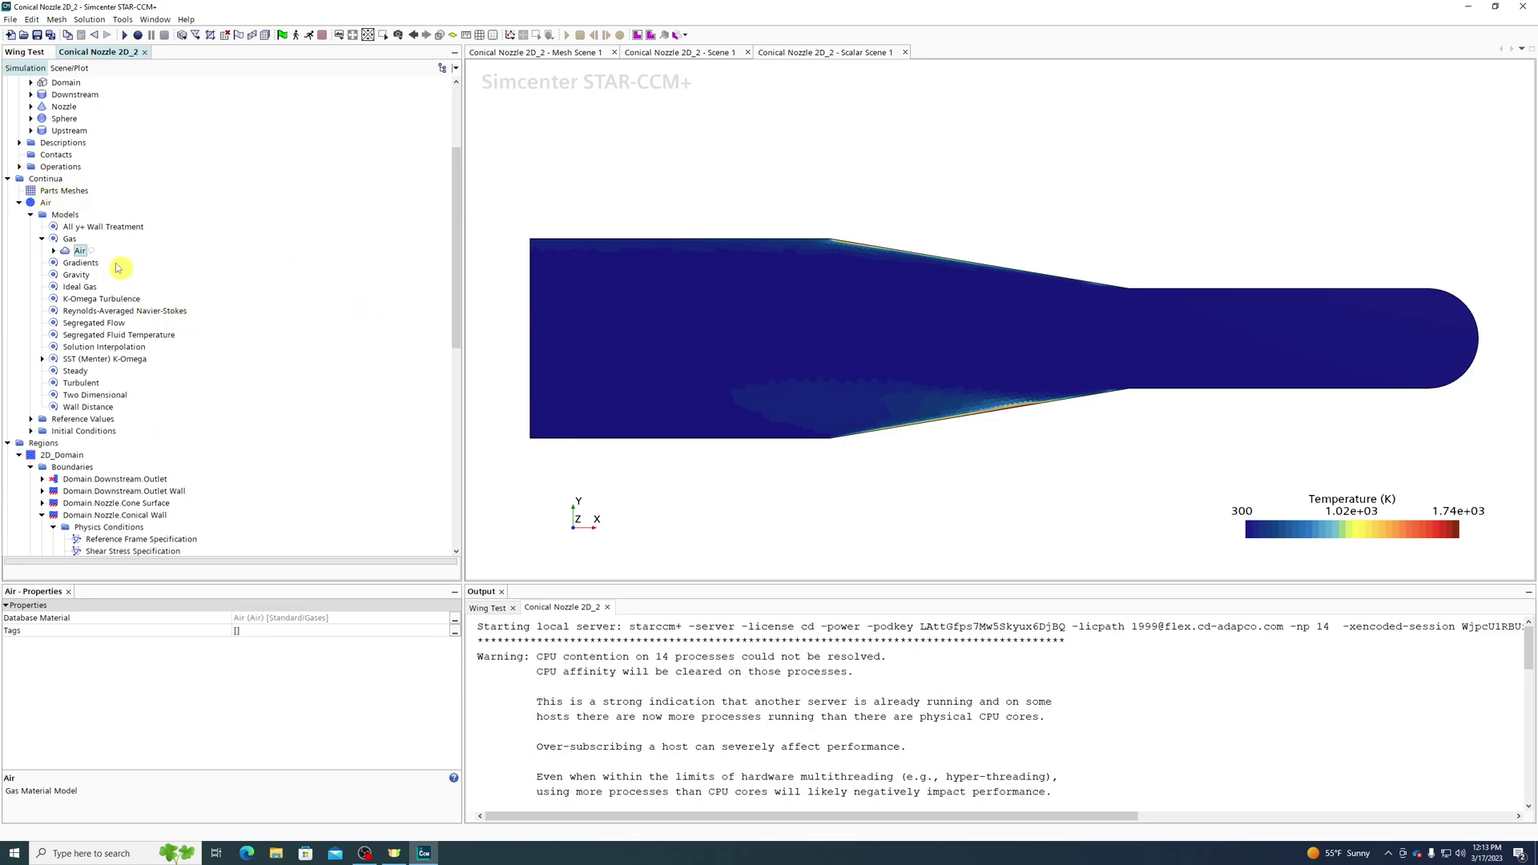
Disable the Gravity model in the Air physics continuum.
left_click(46, 203)
right_click(46, 203)
left_click(84, 213)
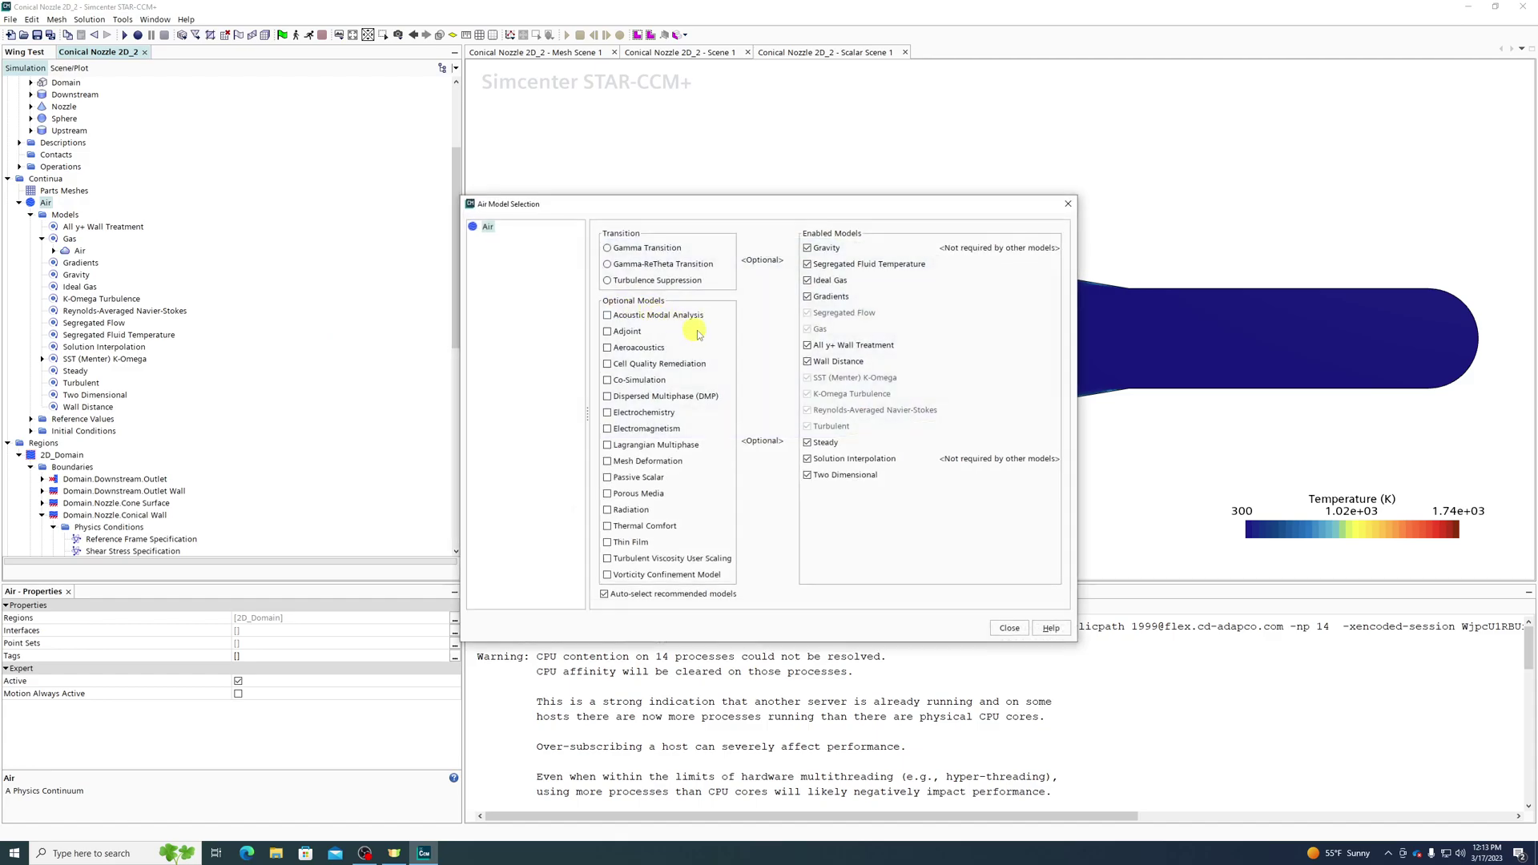
left_click(809, 247)
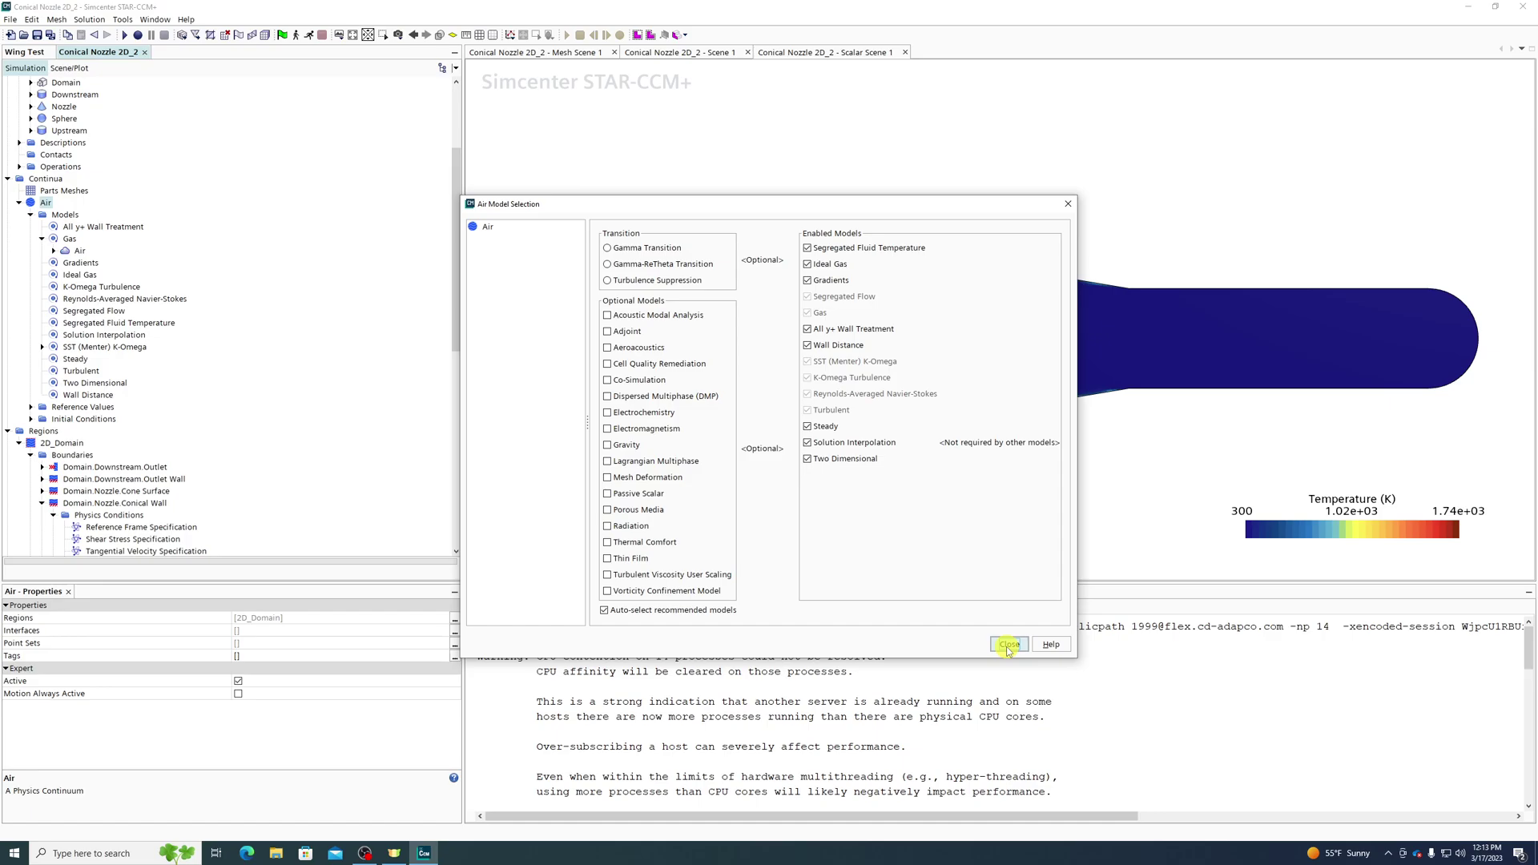
left_click(1008, 645)
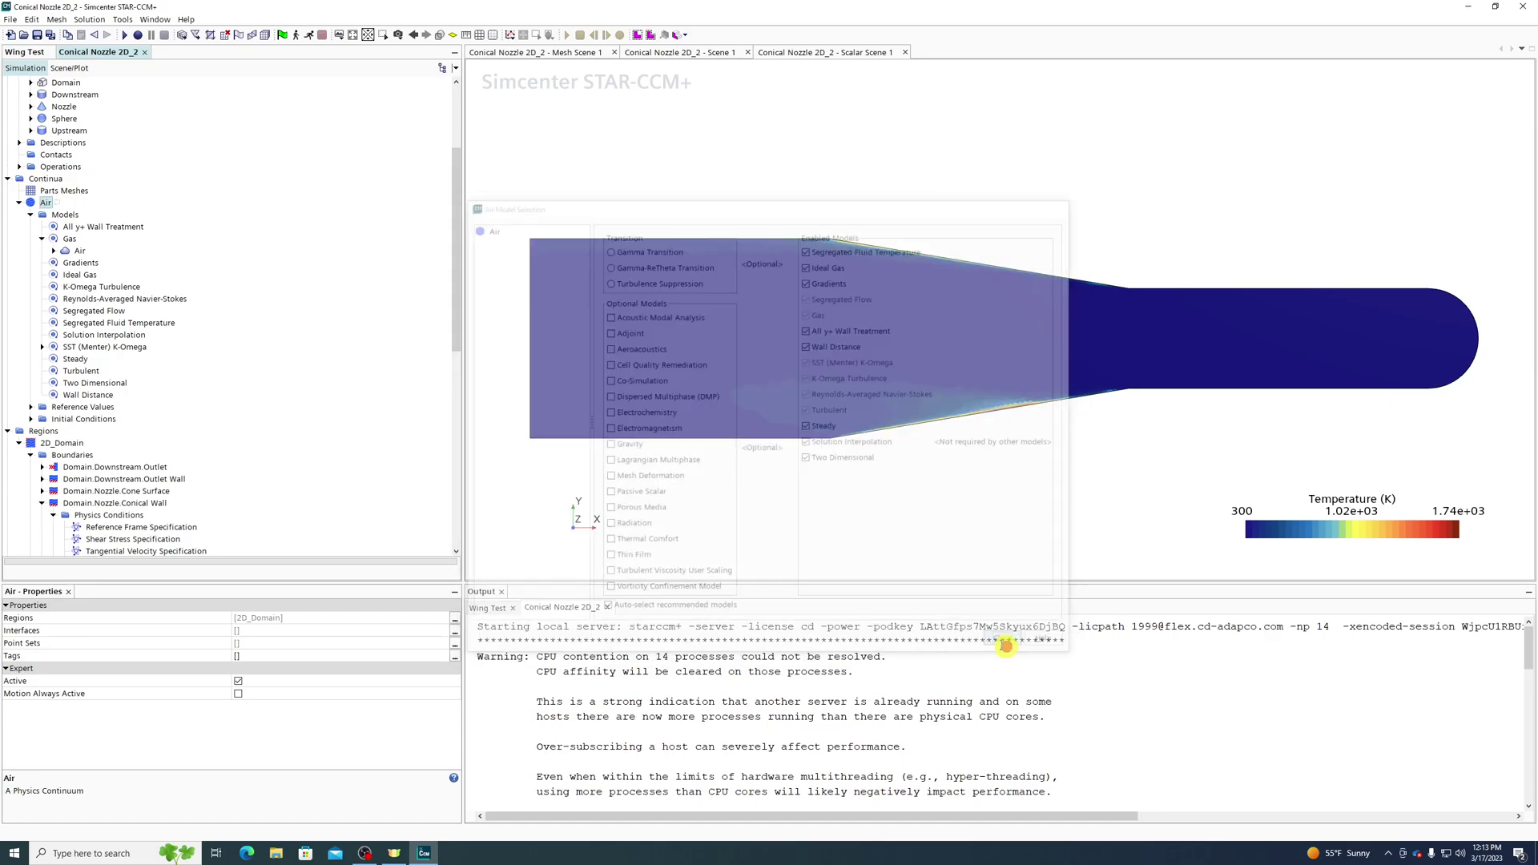
Clear the existing solution and run the simulation with the updated Air continuum.
scroll(108, 268, "down", 4)
scroll(106, 293, "down", 9)
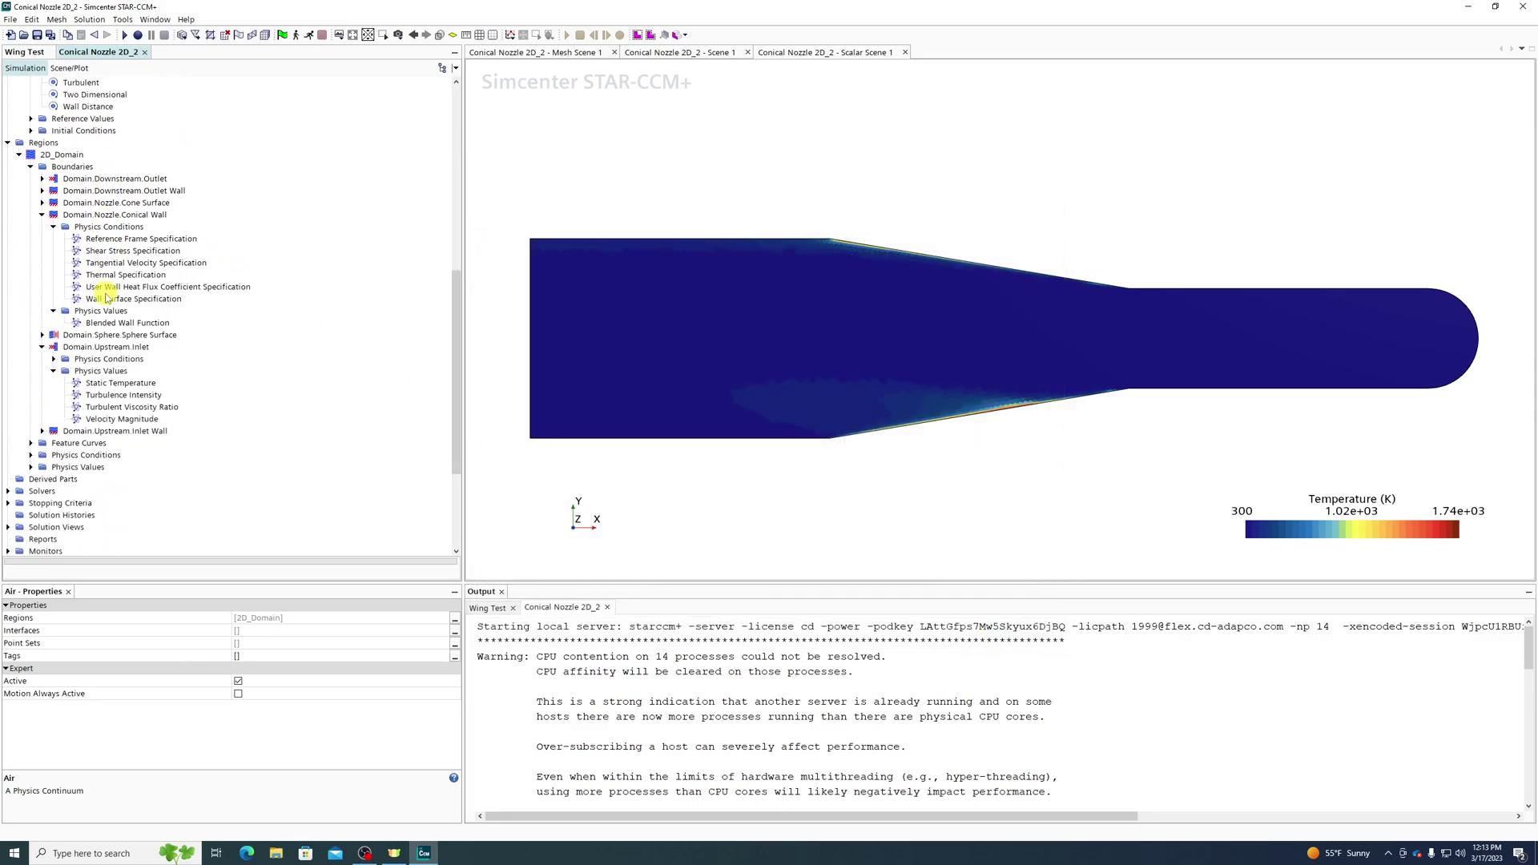
scroll(108, 297, "up", 9)
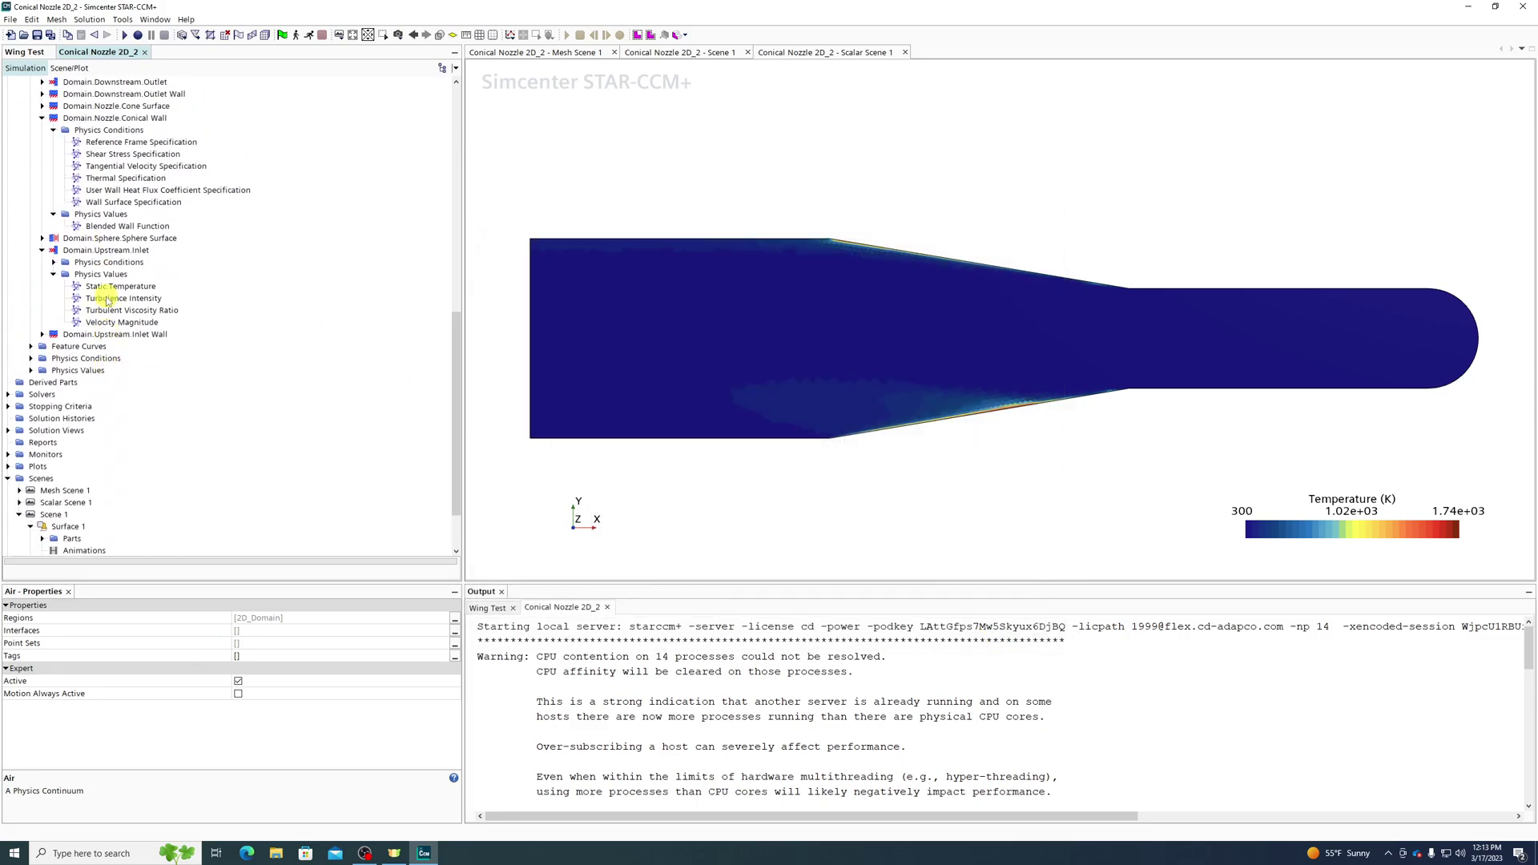
left_click(69, 310)
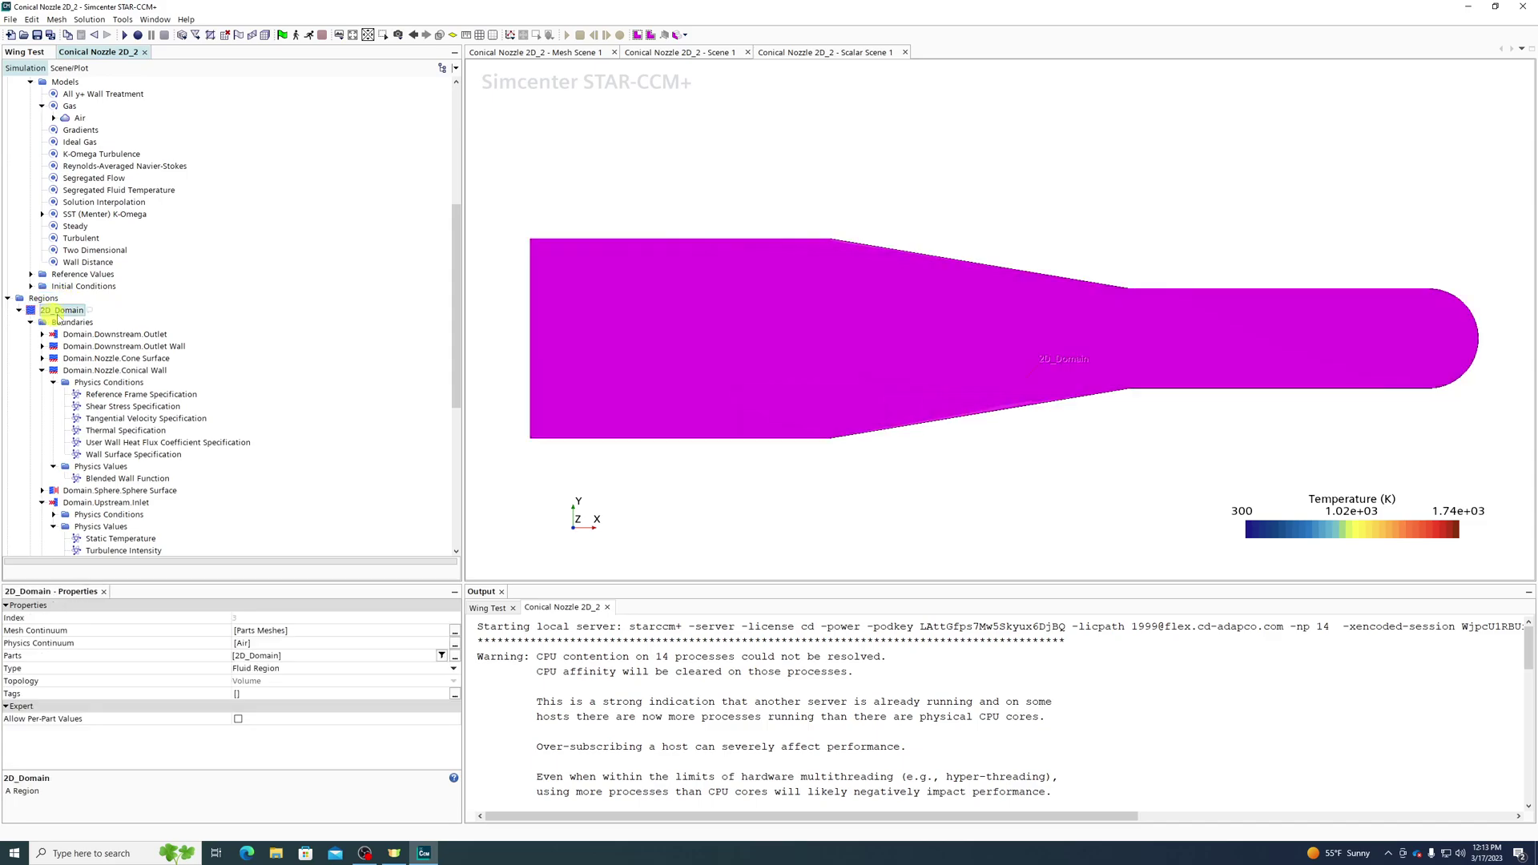
left_click(89, 20)
left_click(98, 40)
left_click(722, 456)
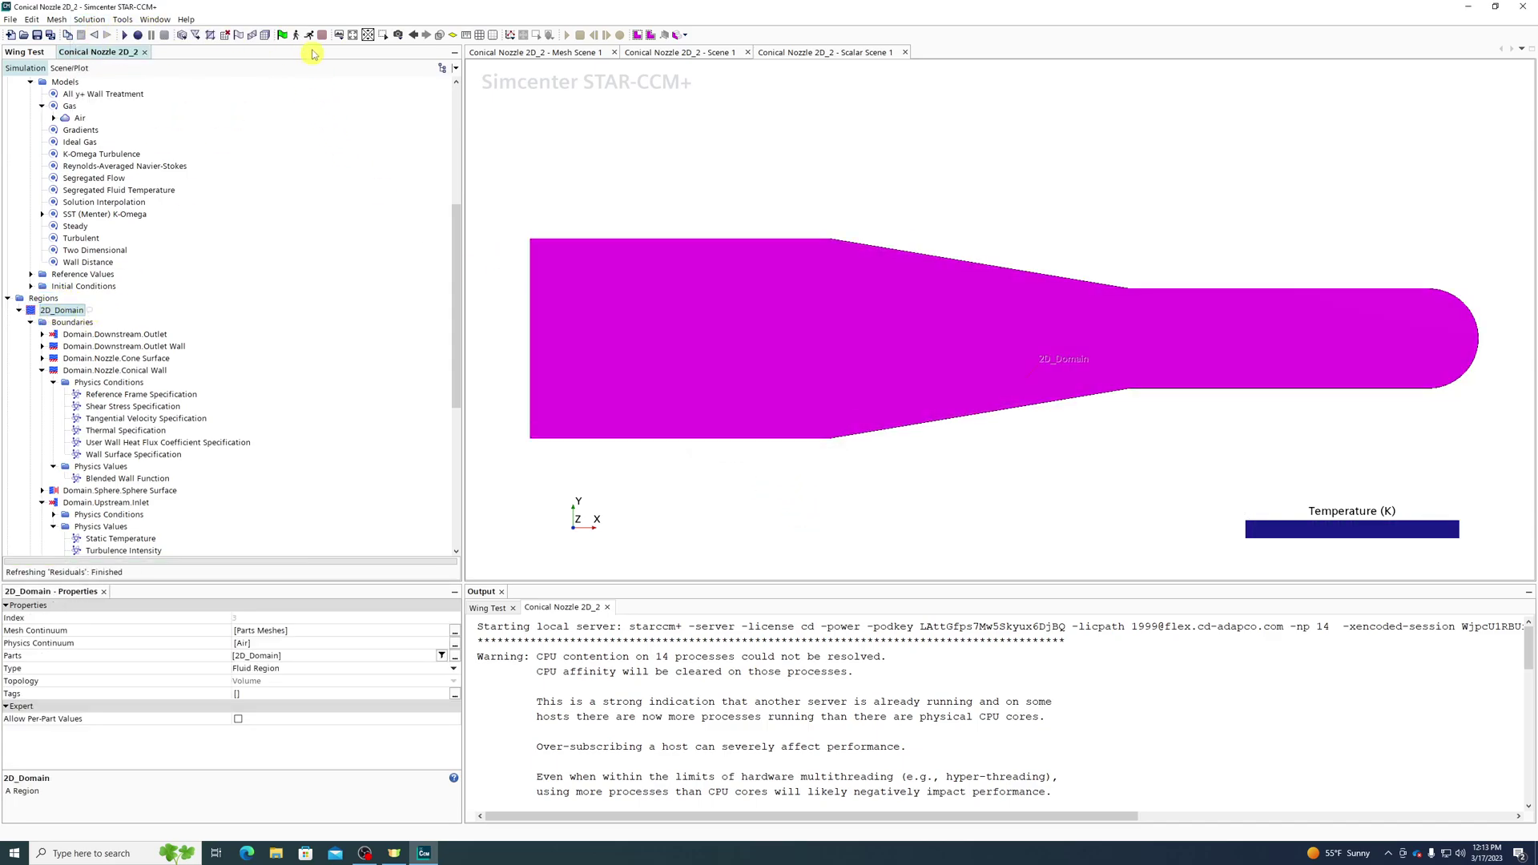
left_click(310, 36)
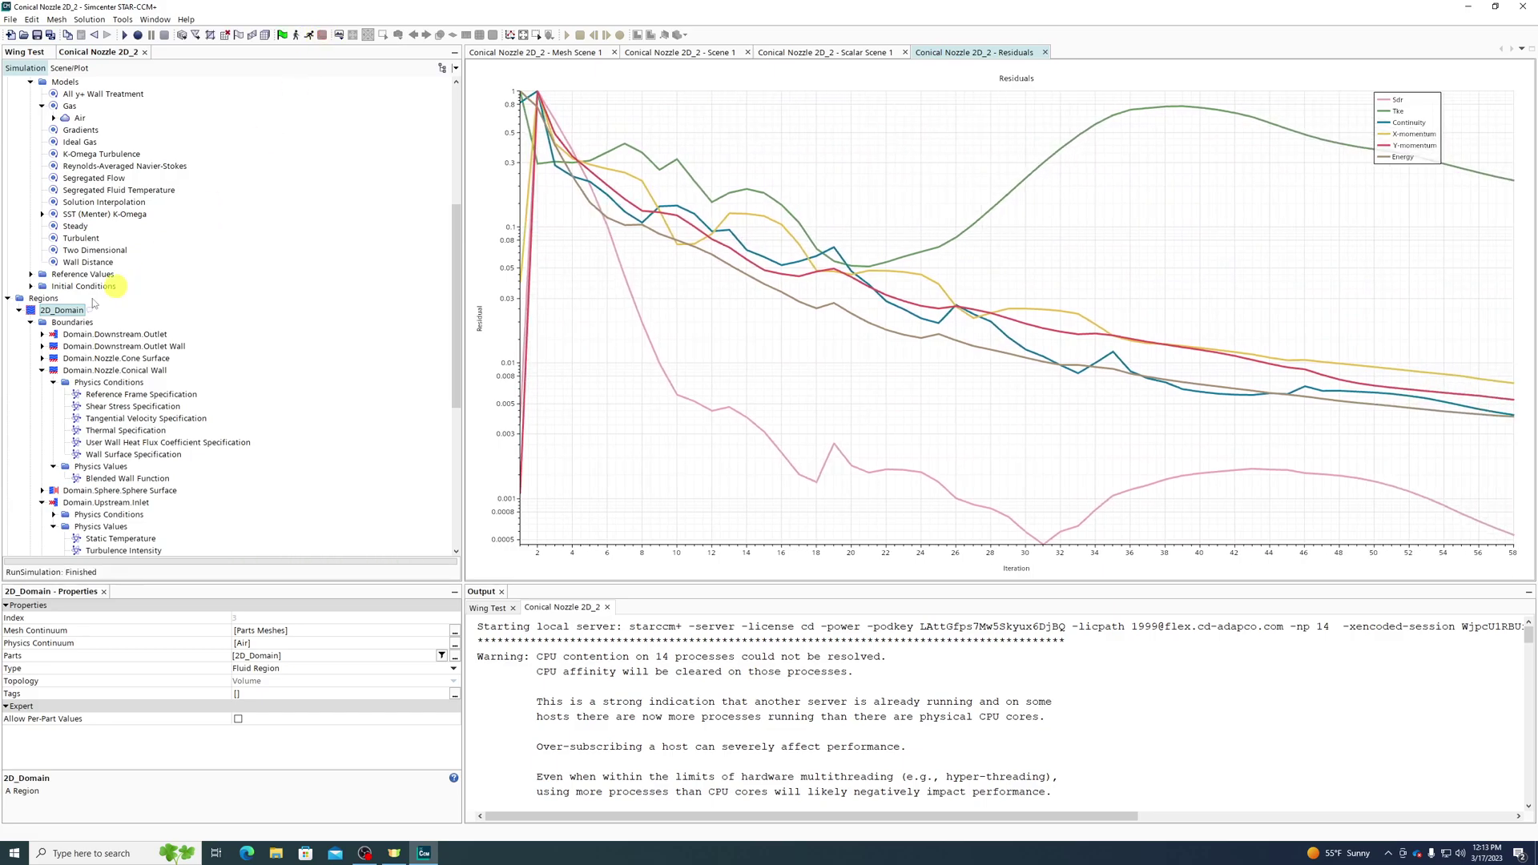
Create a new Force report from the Flow / Energy reports.
left_click(8, 298)
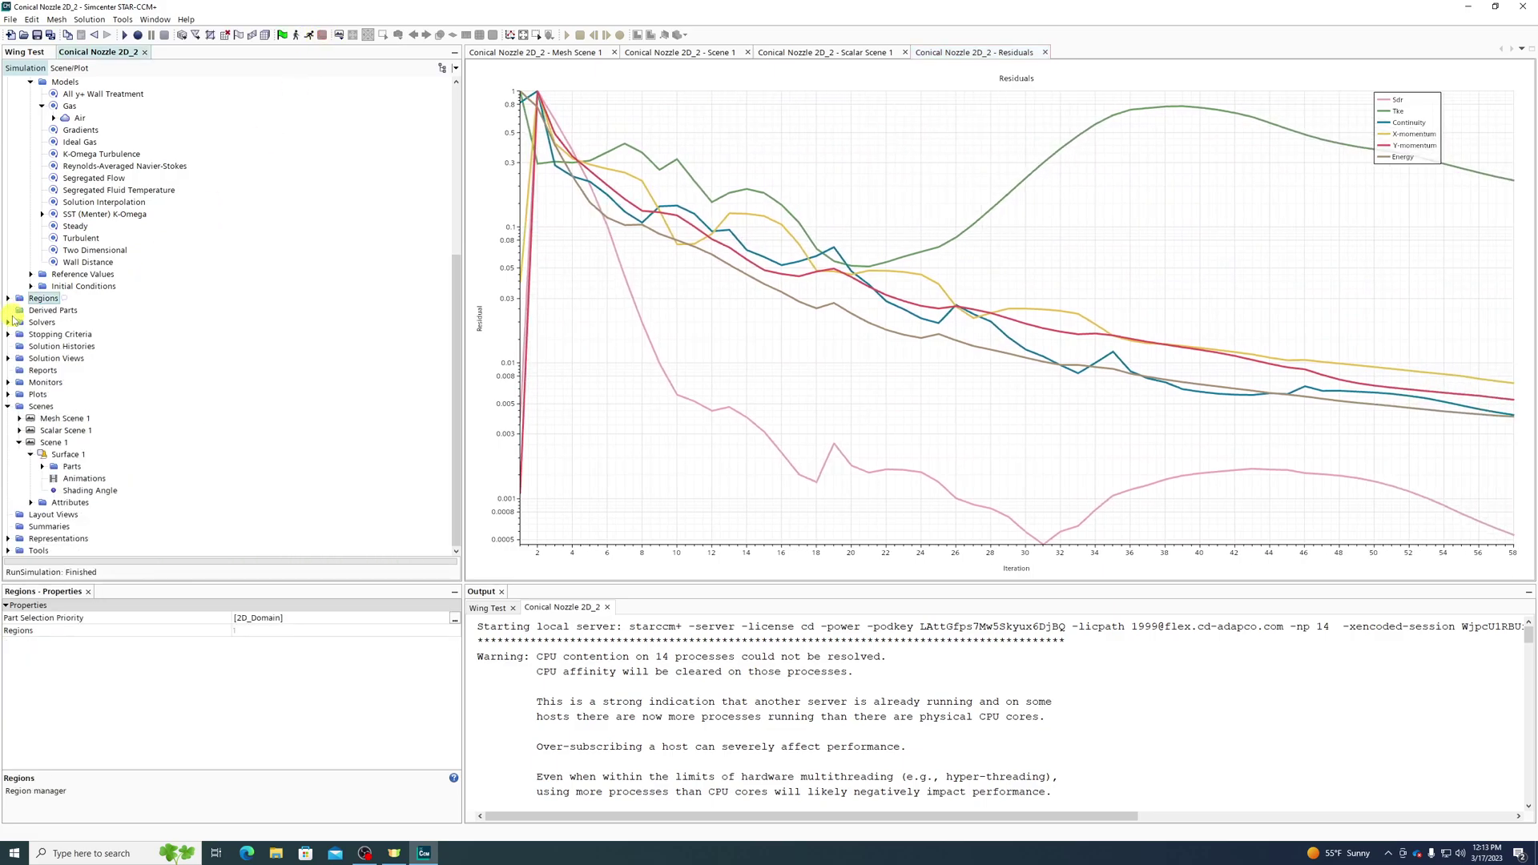
right_click(30, 371)
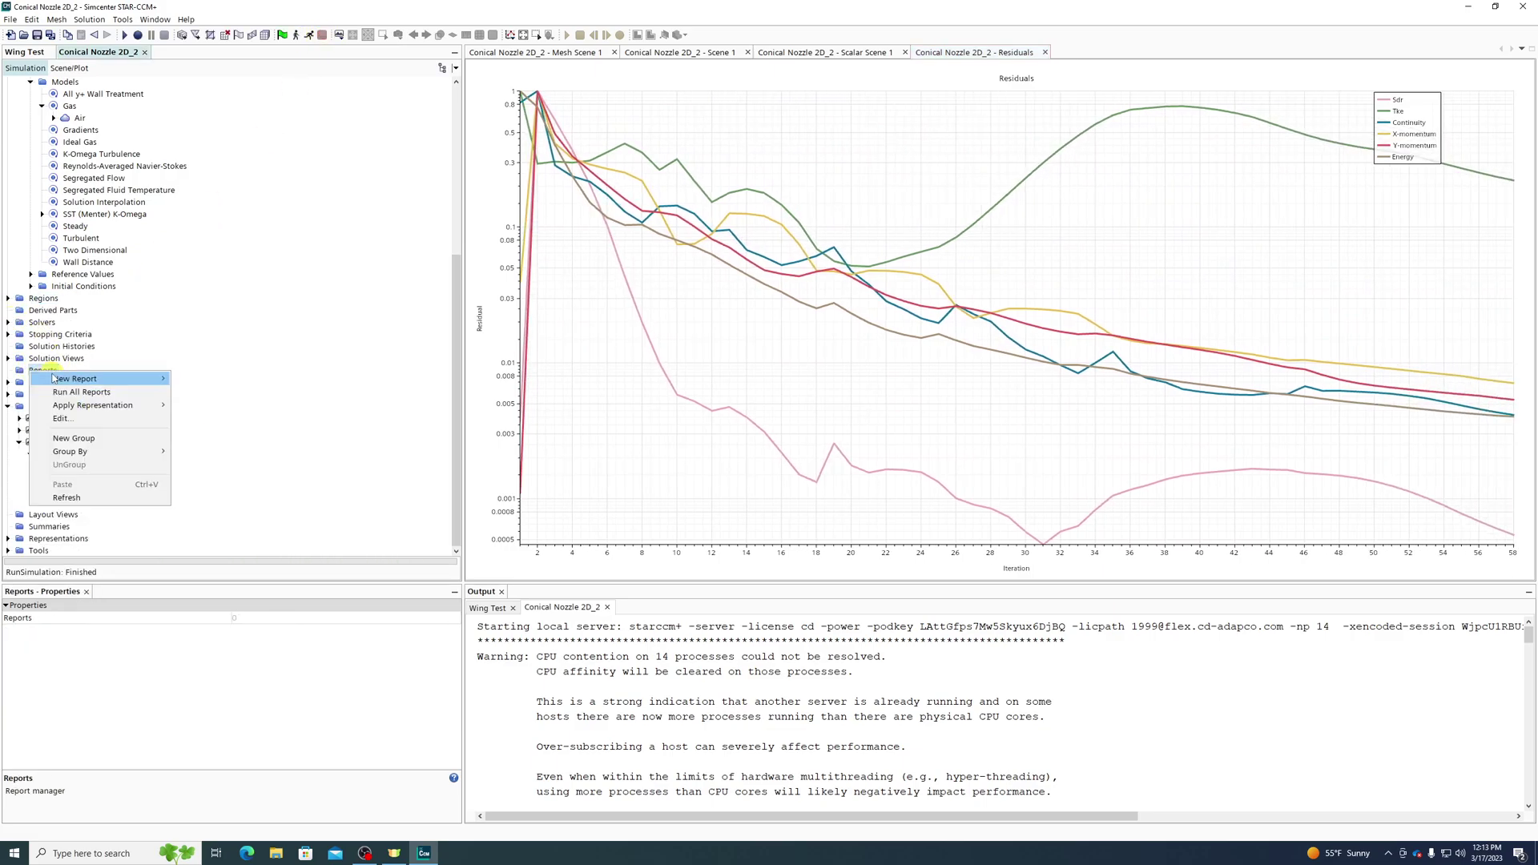
mouse_move(67, 380)
mouse_move(209, 384)
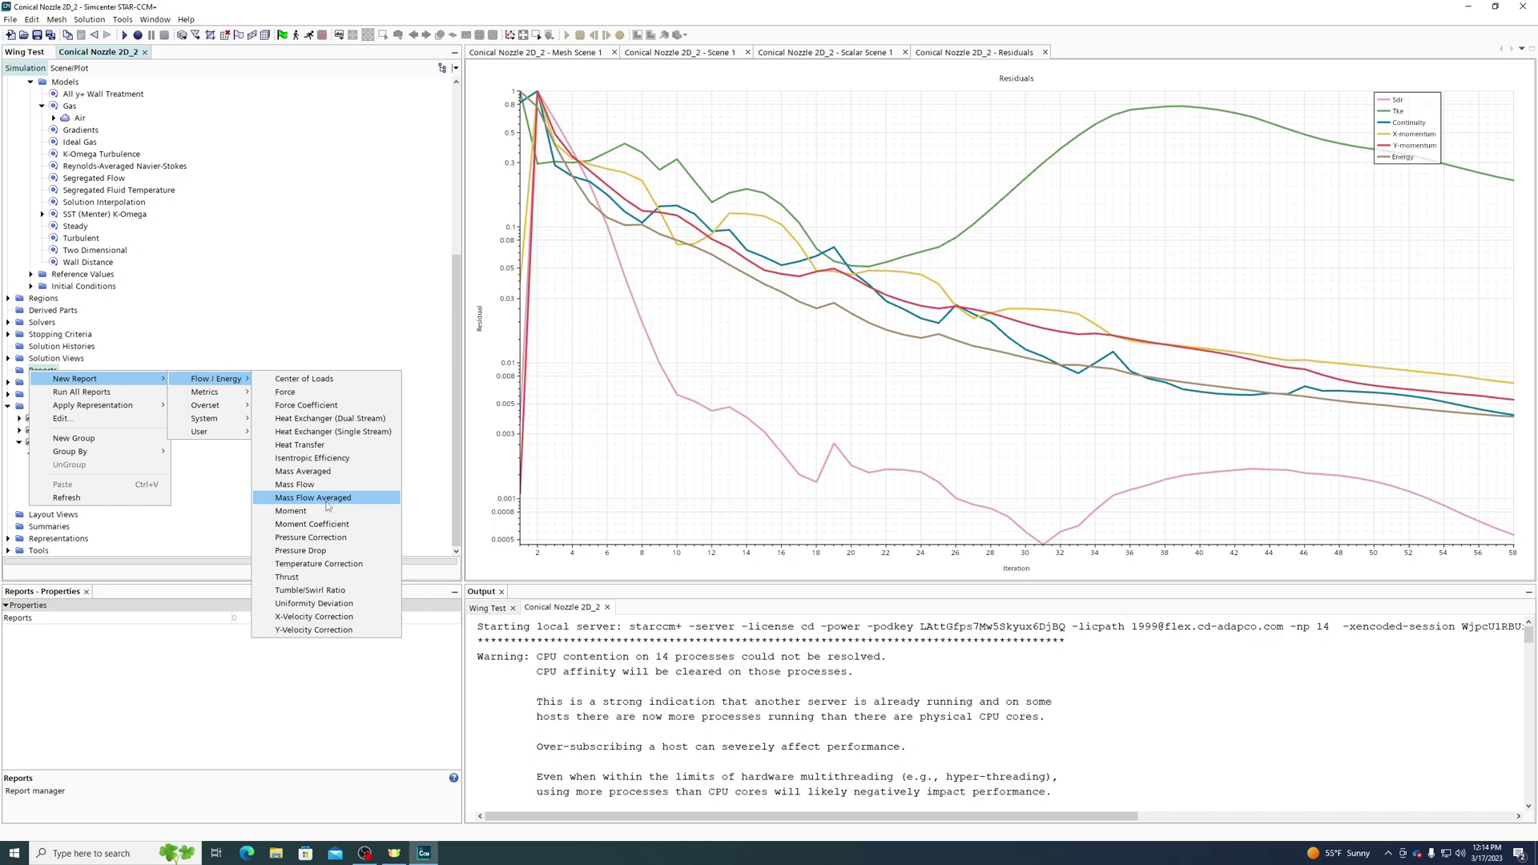
left_click(309, 393)
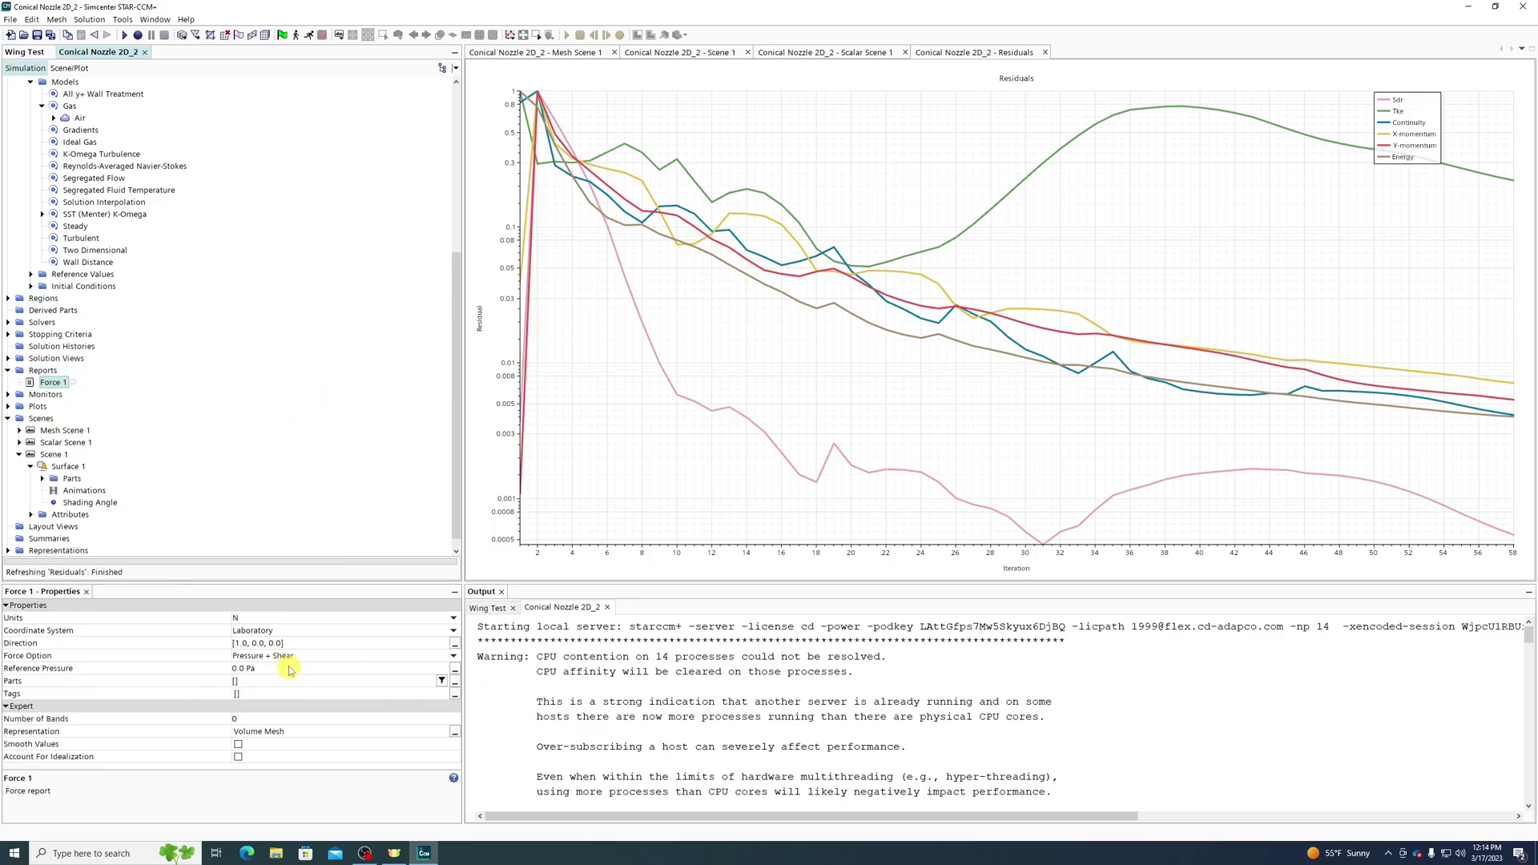
Assign the Downstream.Outlet Wall, Nozzle.Cone Surface, Nozzle.Conical Wall and Upstream.Inlet Wall boundaries of 2D_Domain as the Force 1 report's parts.
left_click(246, 682)
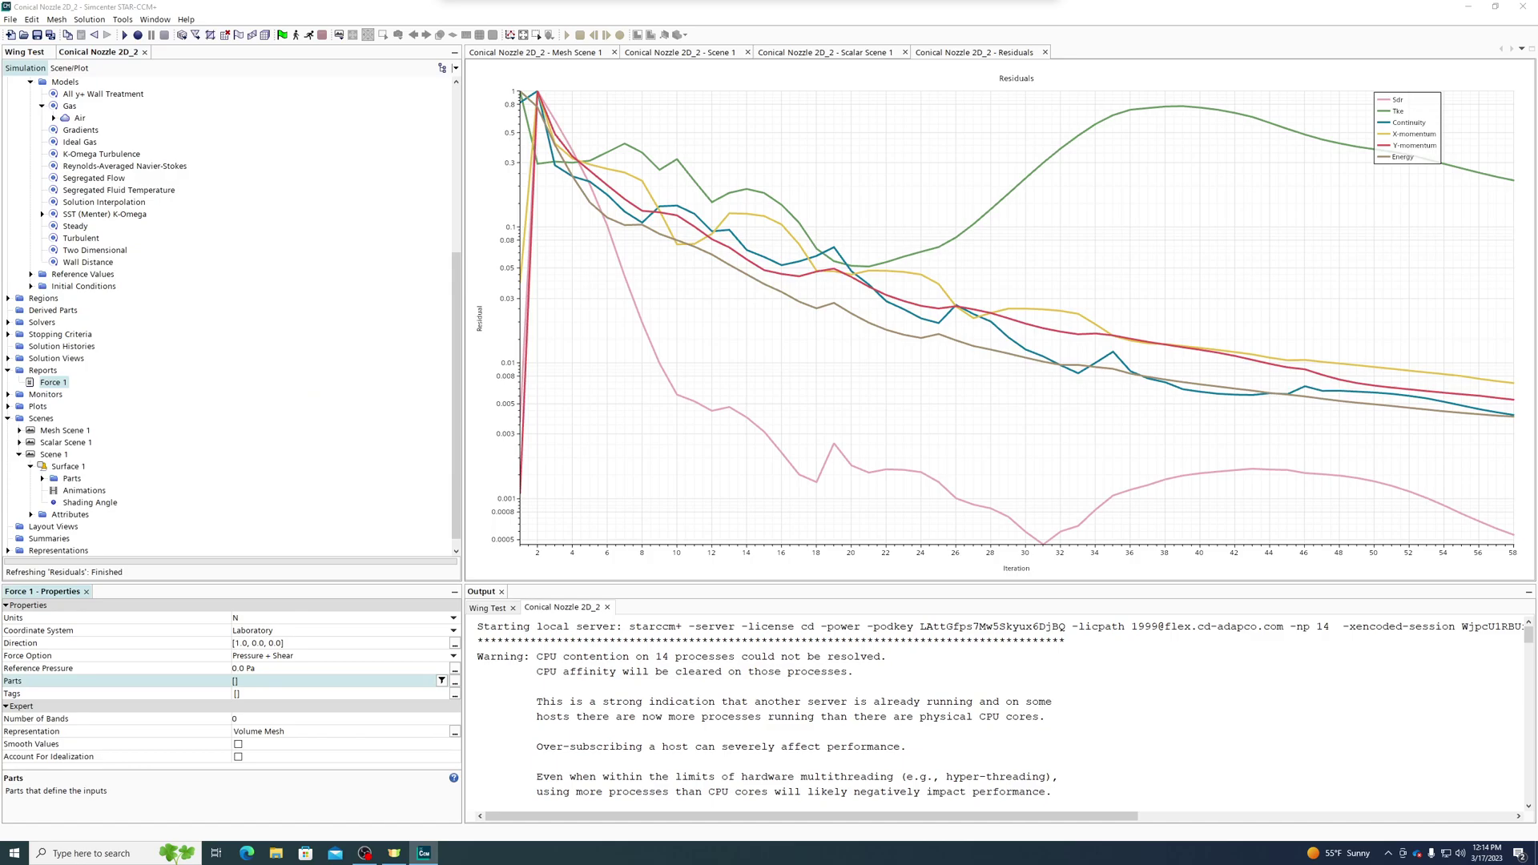
left_click(496, 306)
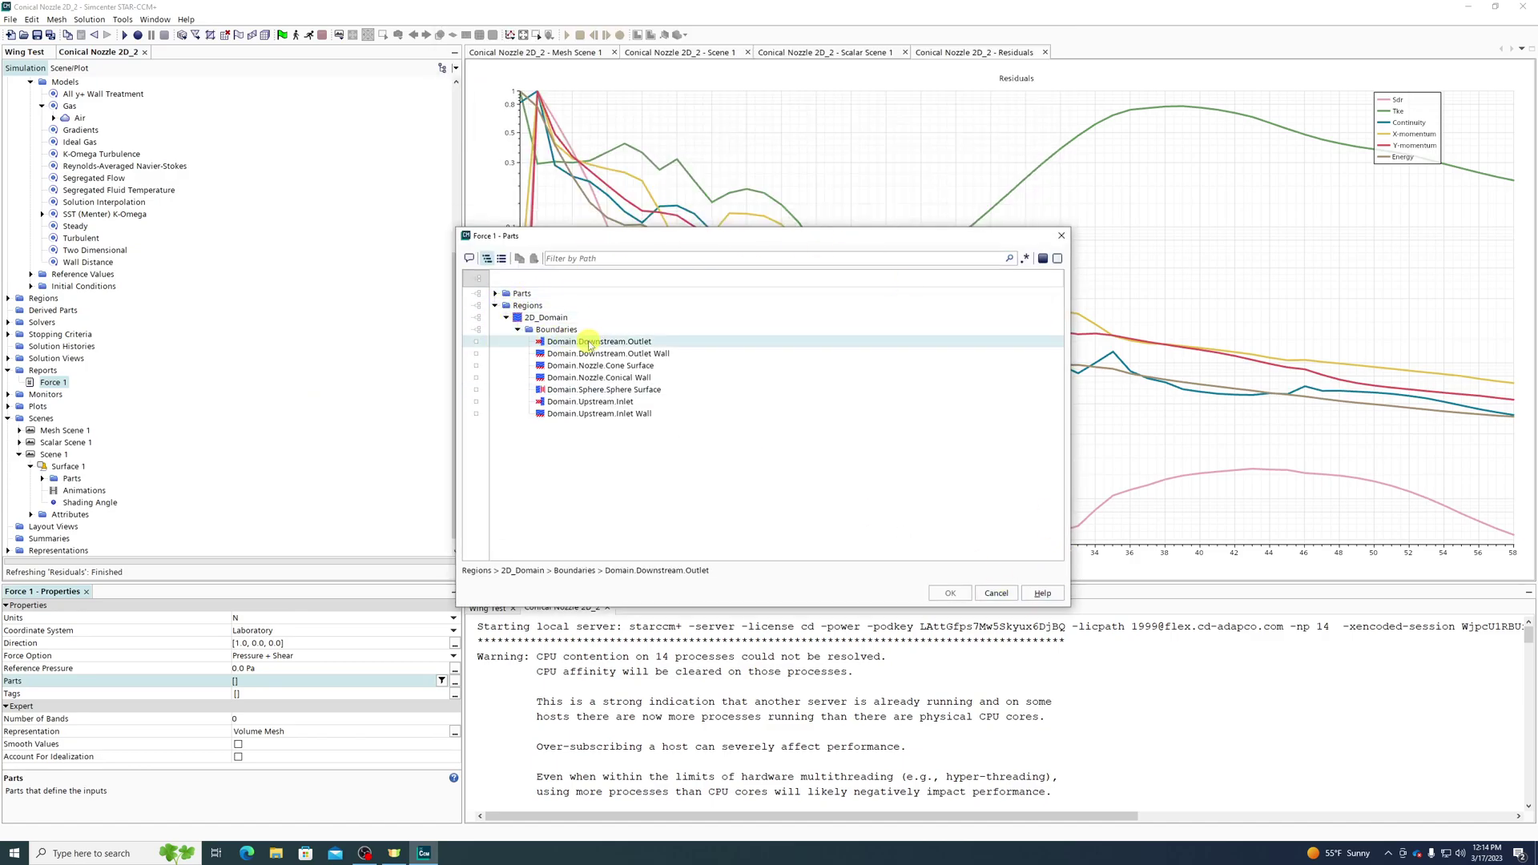
left_click(629, 354)
left_click(617, 367)
left_click(617, 378)
left_click(613, 414)
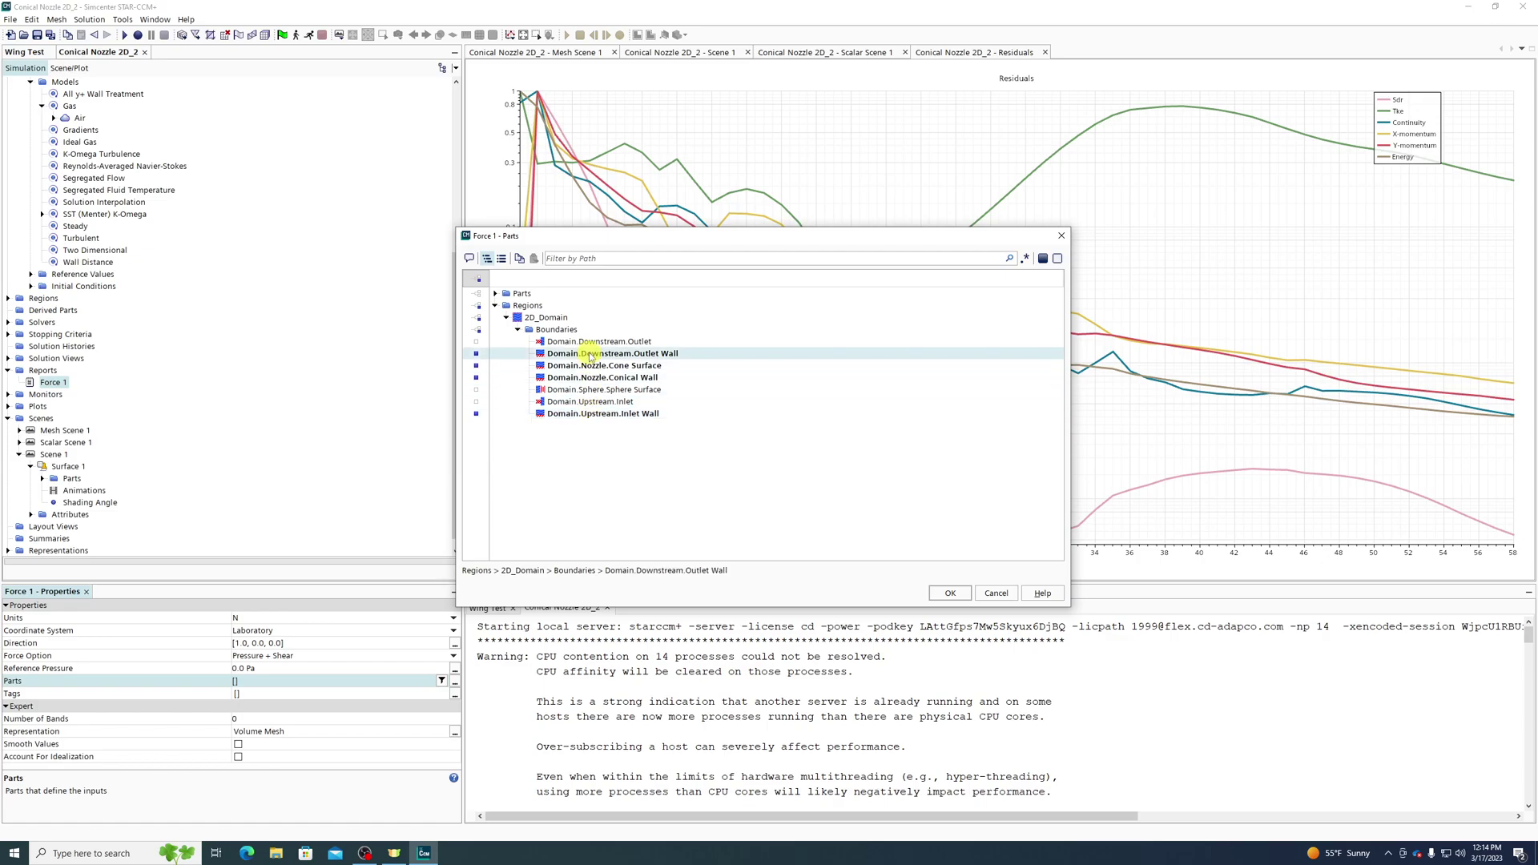
left_click(953, 593)
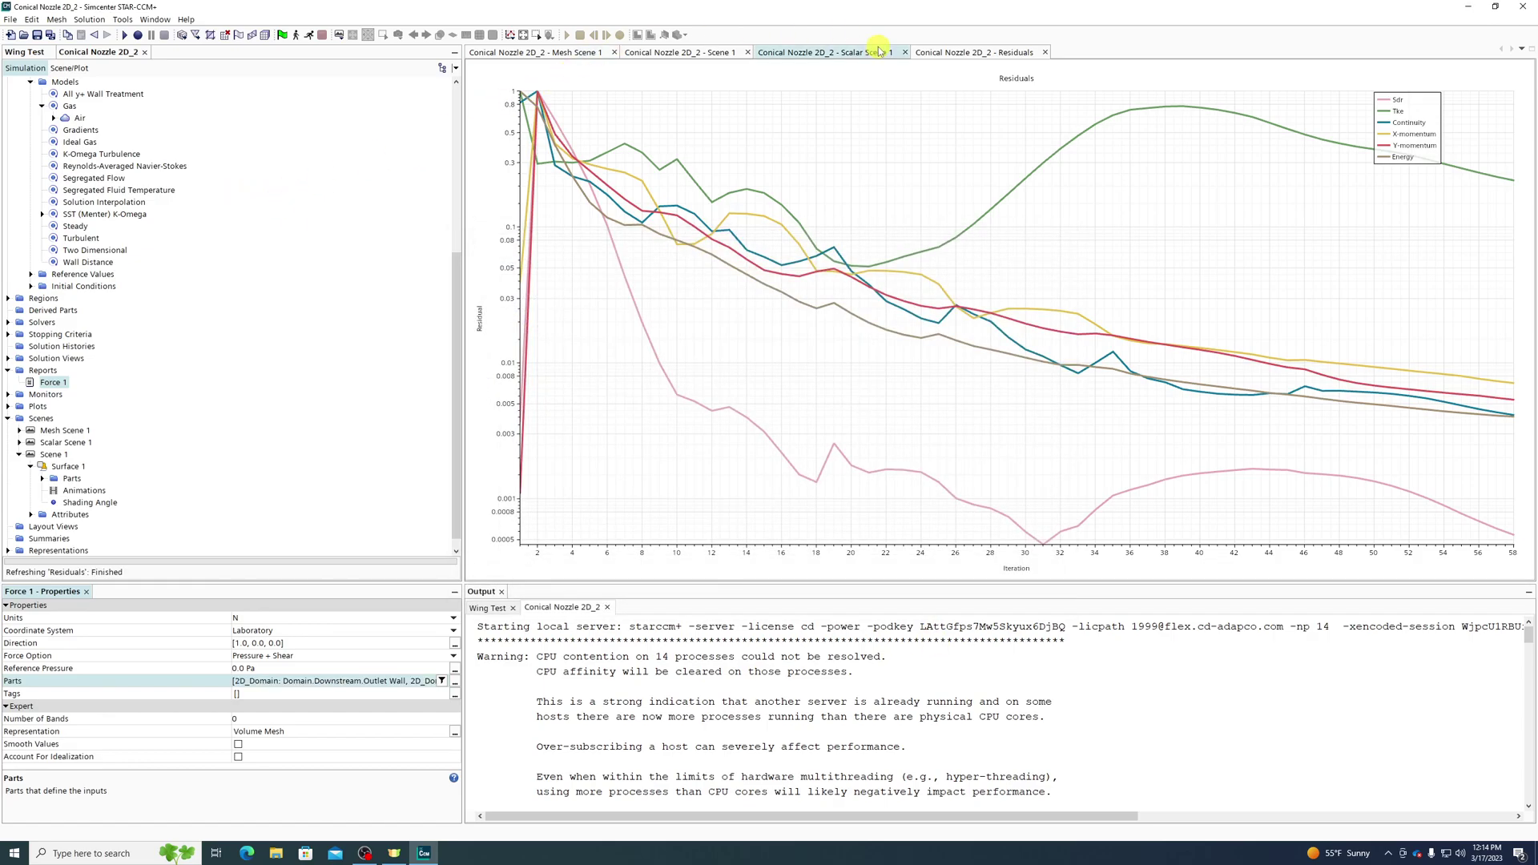
Show the temperature field in Scalar Scene 1 and look through the simulation's parts and Air models.
left_click(825, 50)
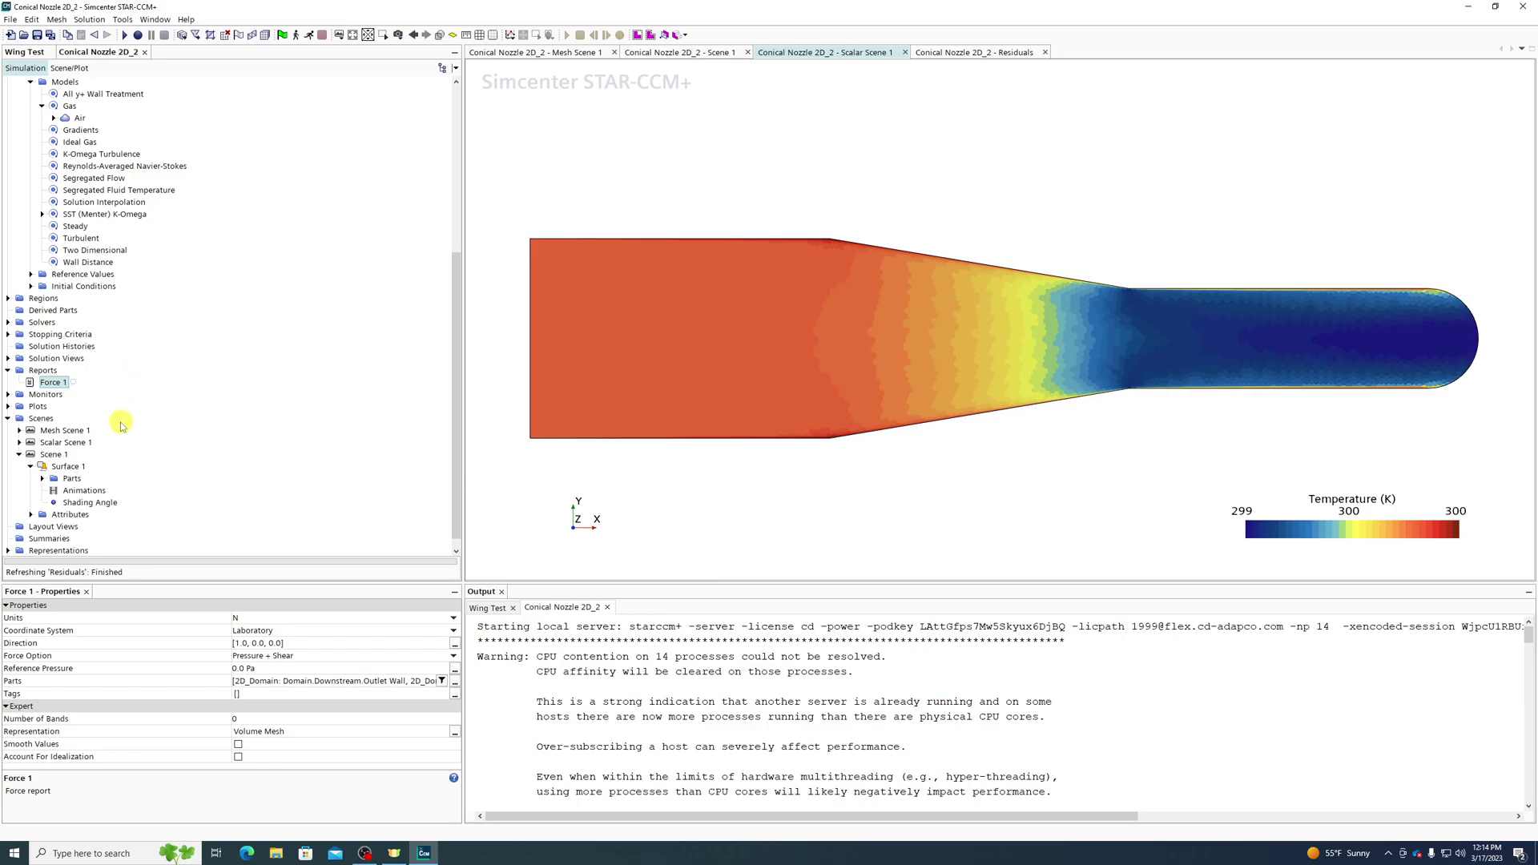
scroll(119, 420, "up", 7)
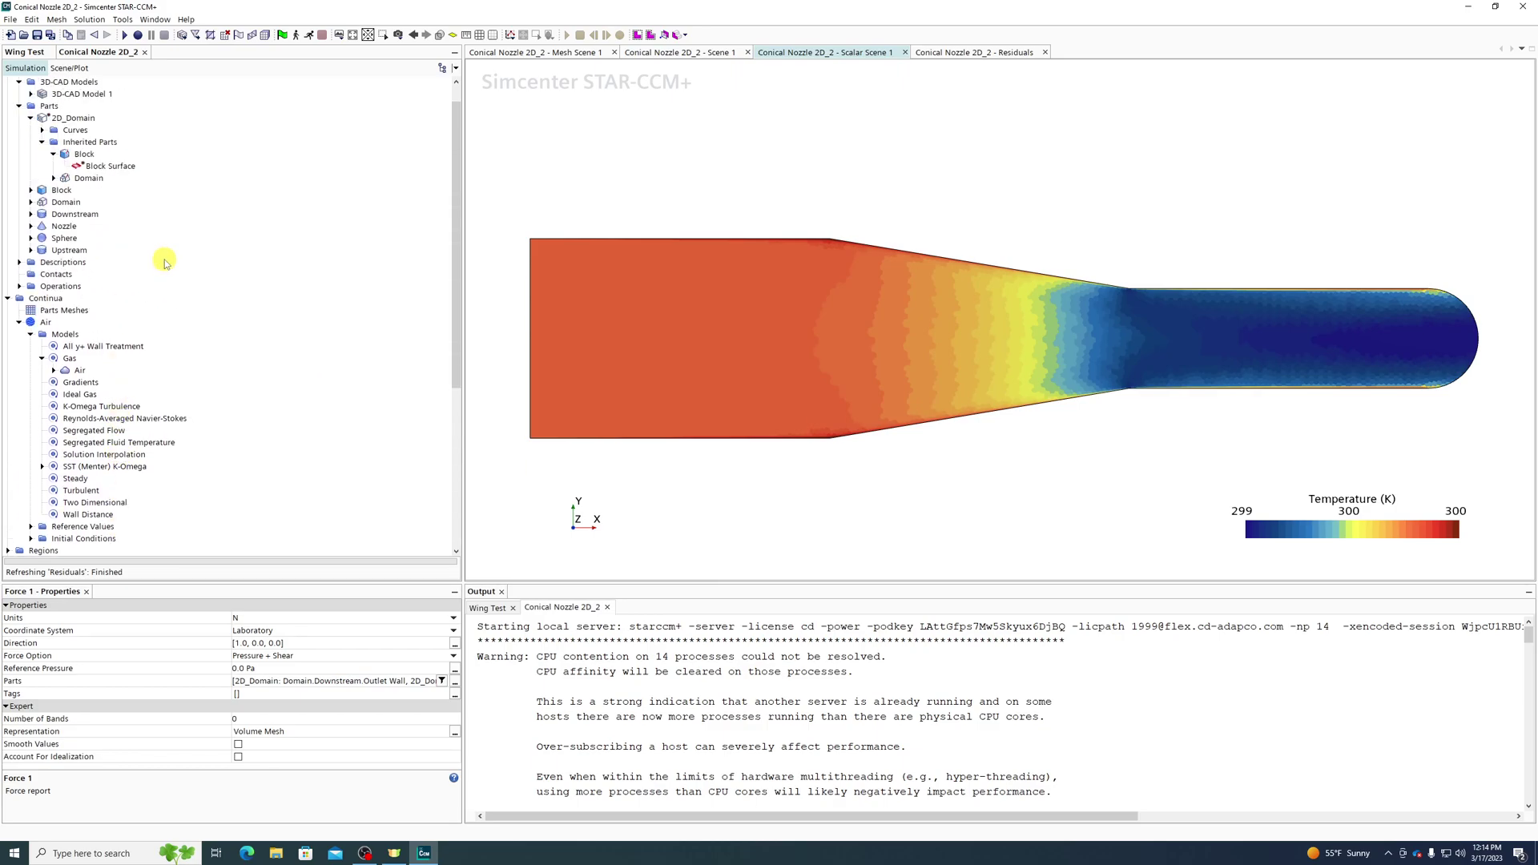
scroll(164, 263, "down", 6)
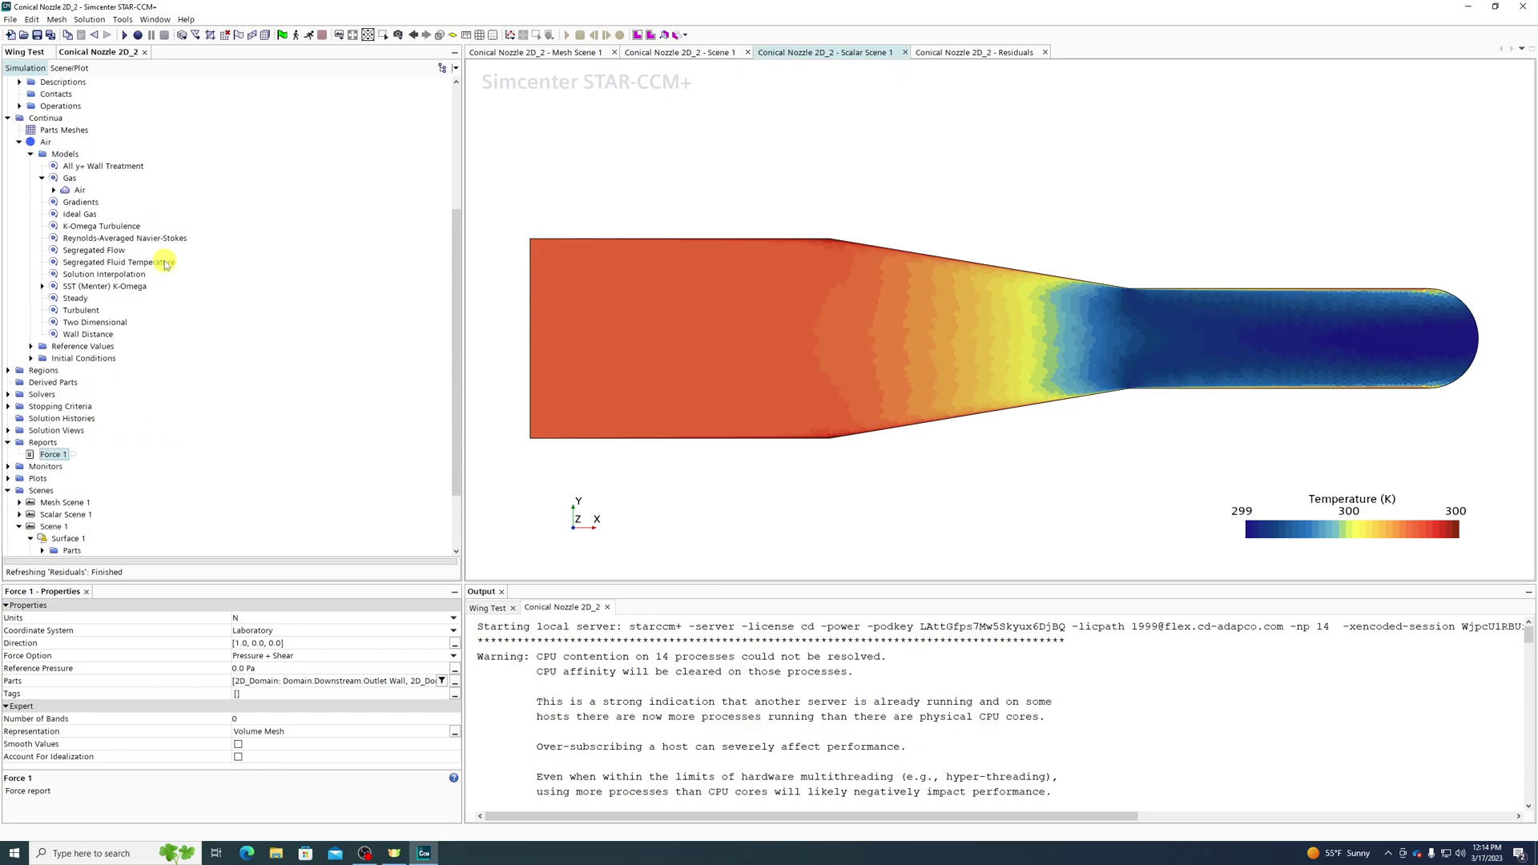
scroll(107, 369, "up", 7)
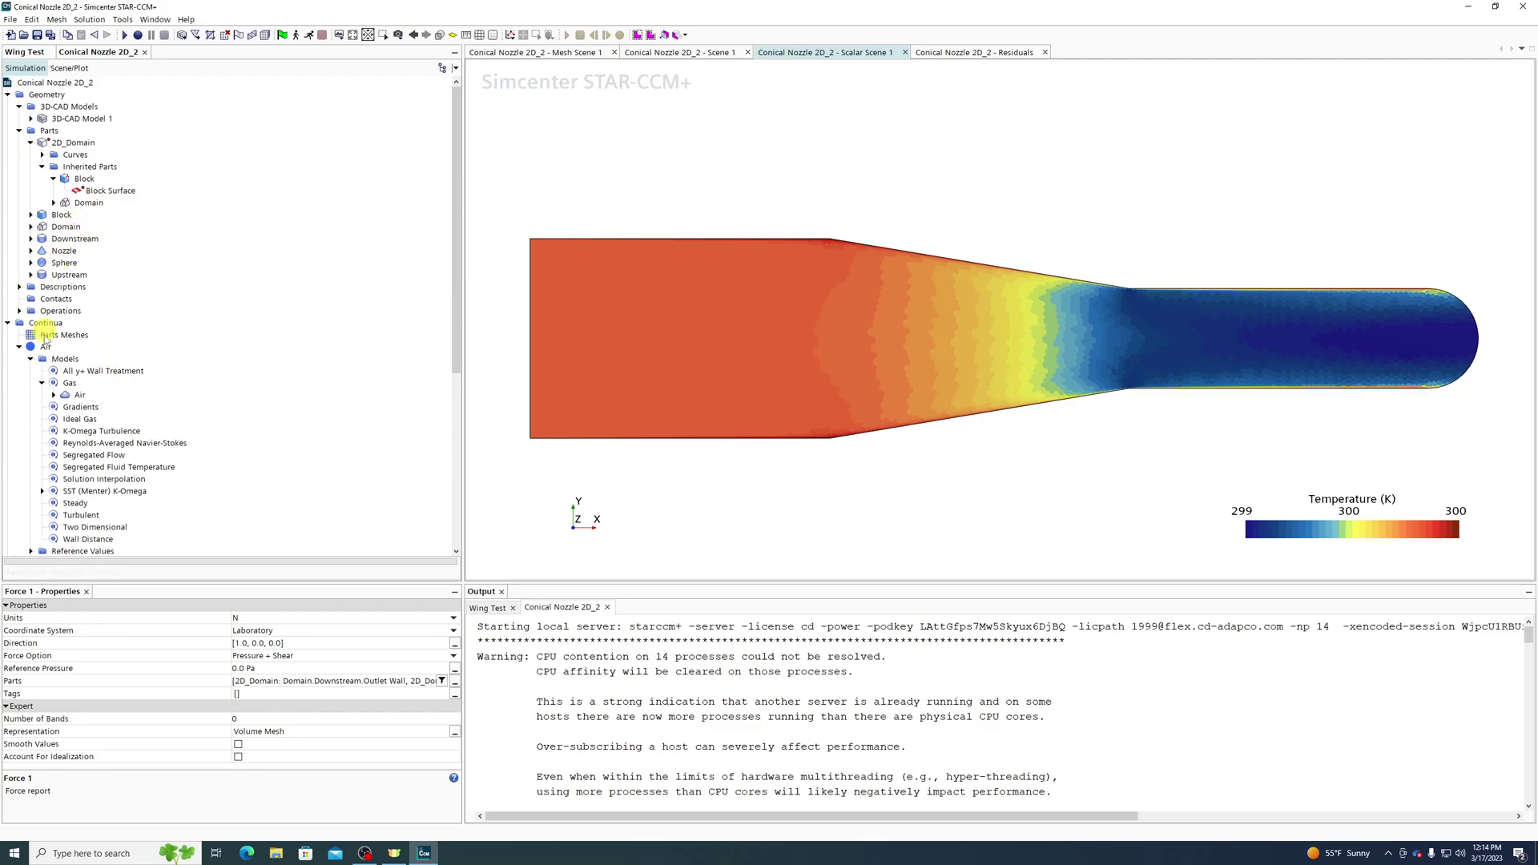
scroll(36, 337, "down", 6)
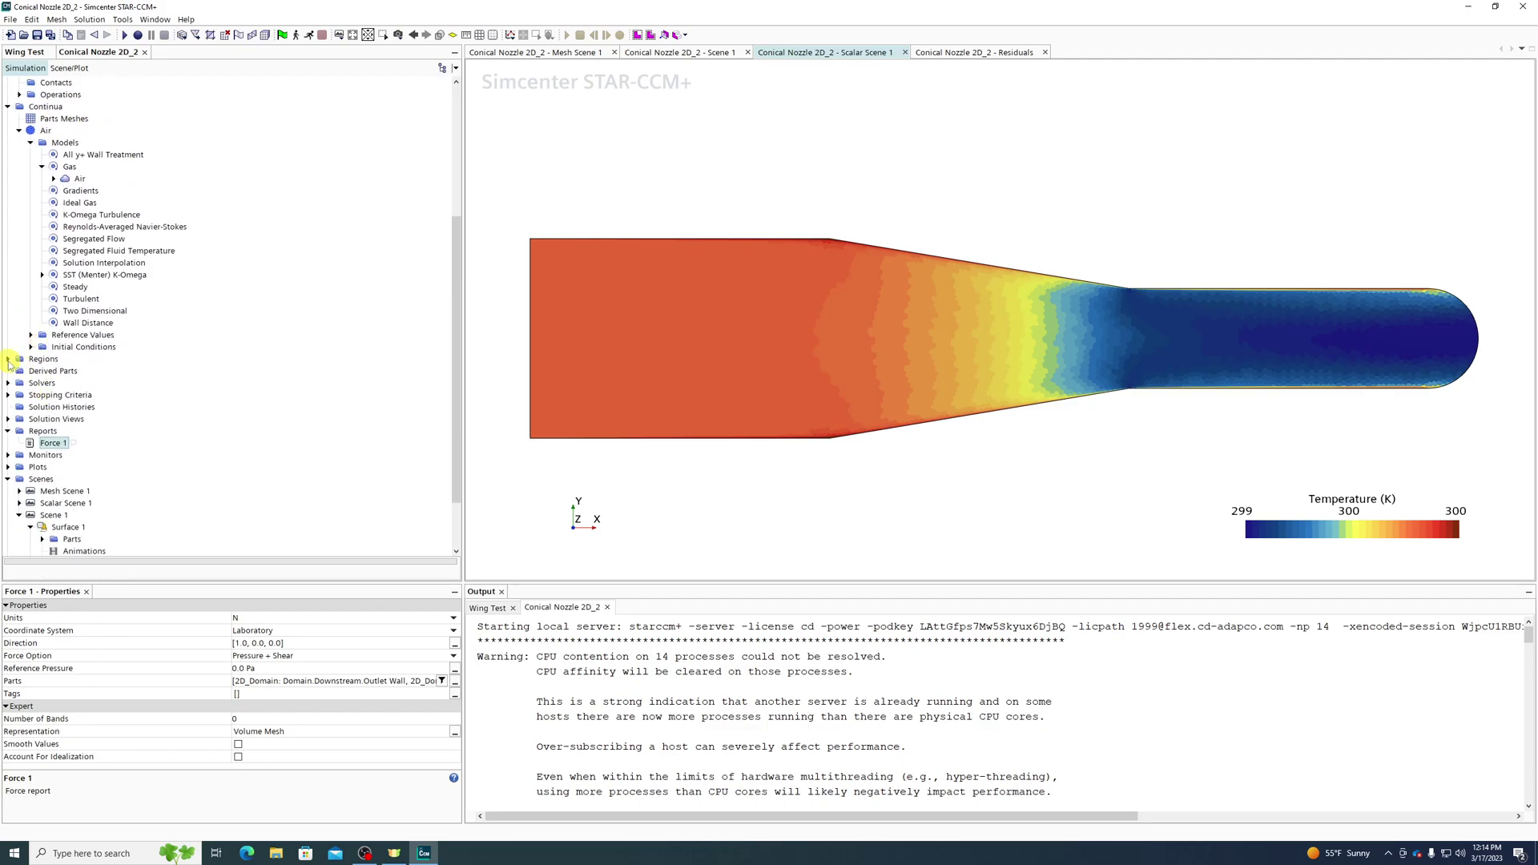
Locate the Domain.Downstream.Outlet boundary of 2D_Domain and change its type to Pressure Outlet.
left_click(8, 359)
left_click(19, 371)
left_click(85, 383)
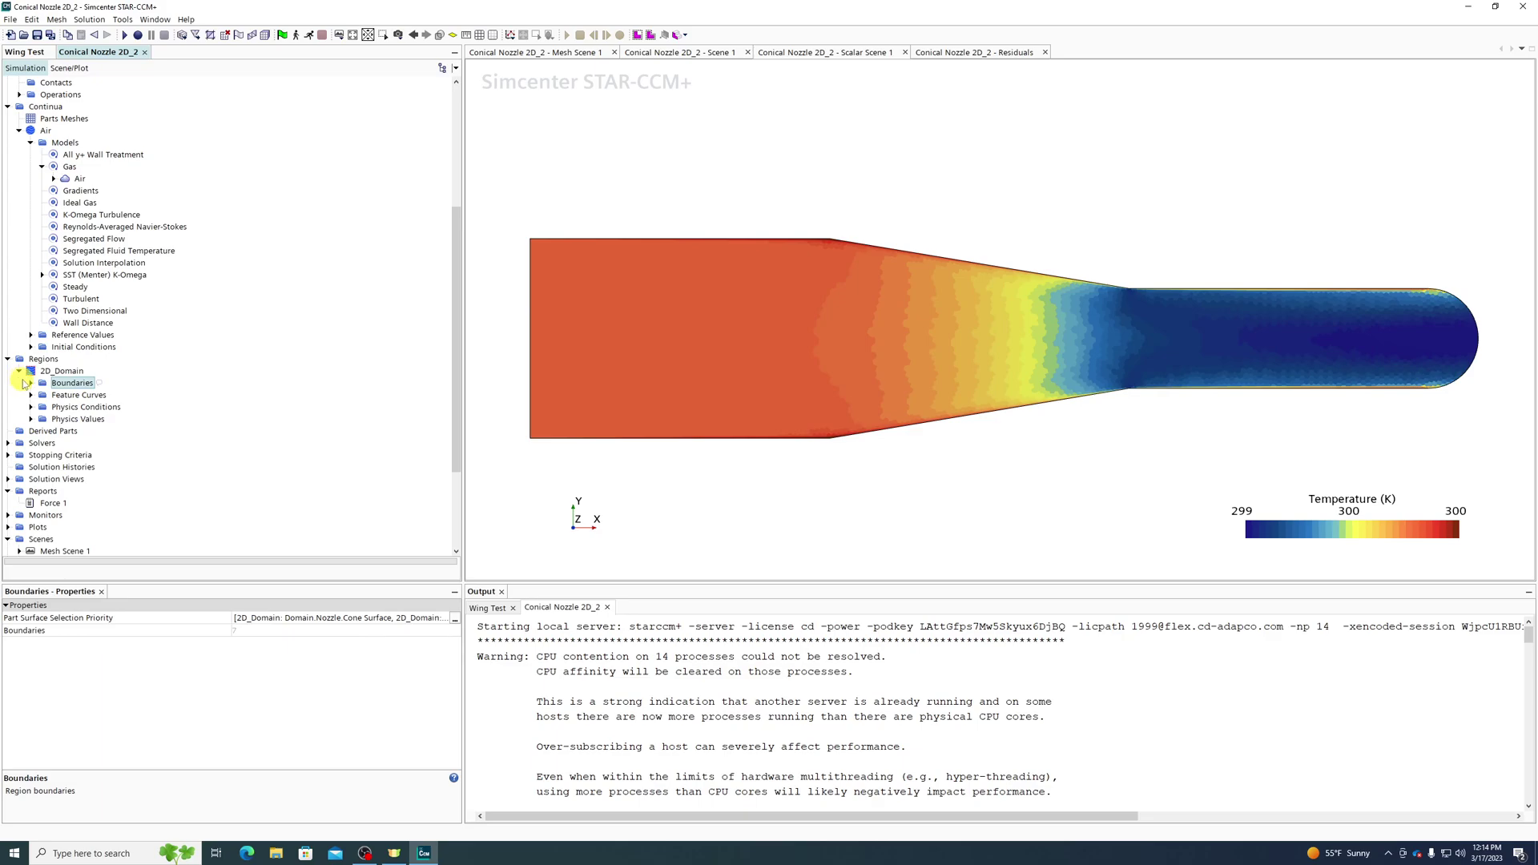
left_click(30, 383)
left_click(103, 395)
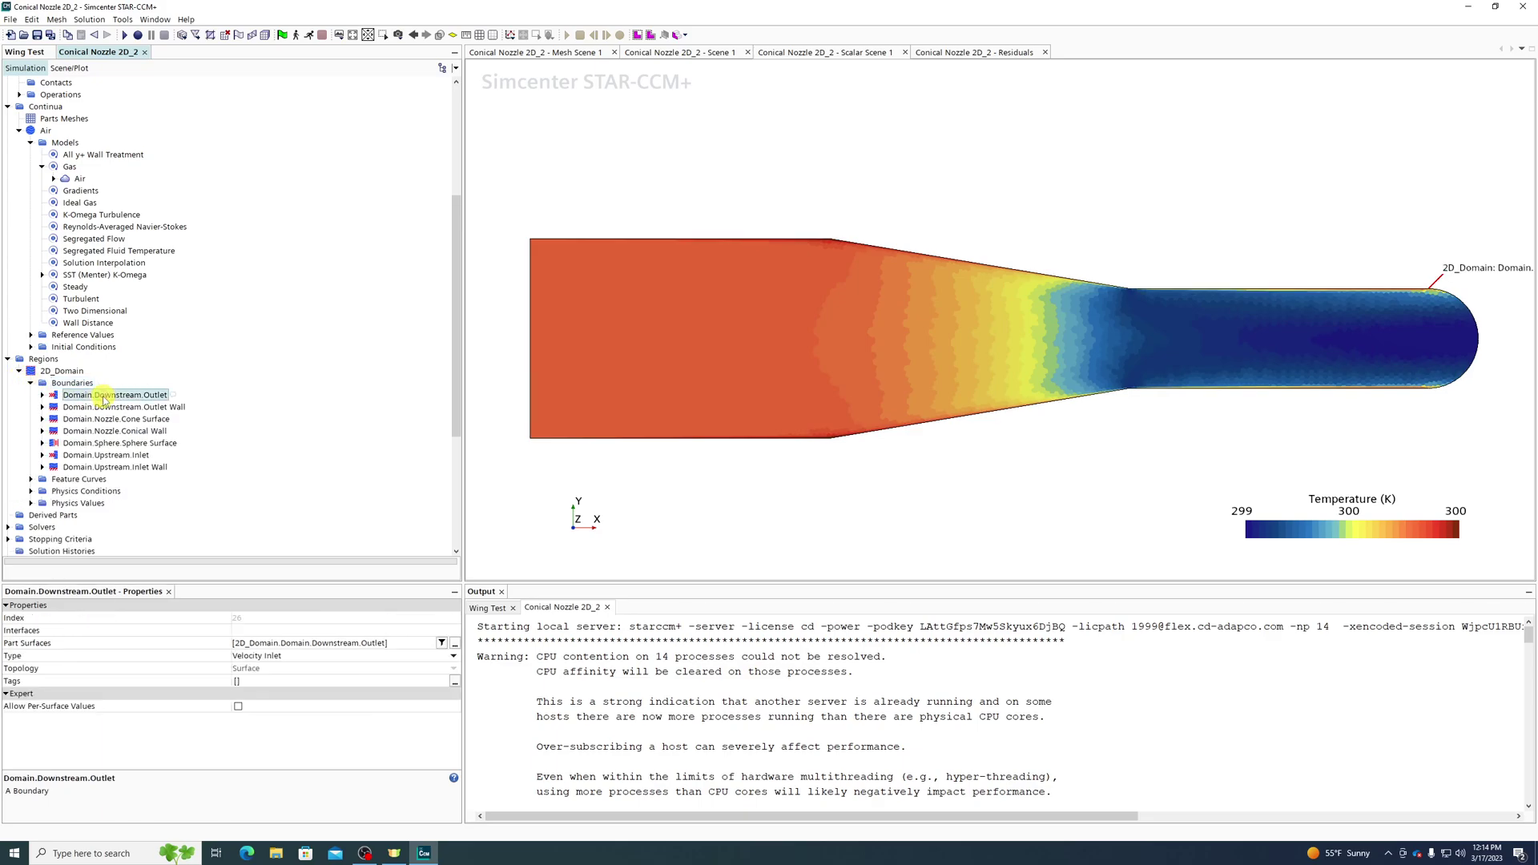
scroll(1451, 286, "up", 5)
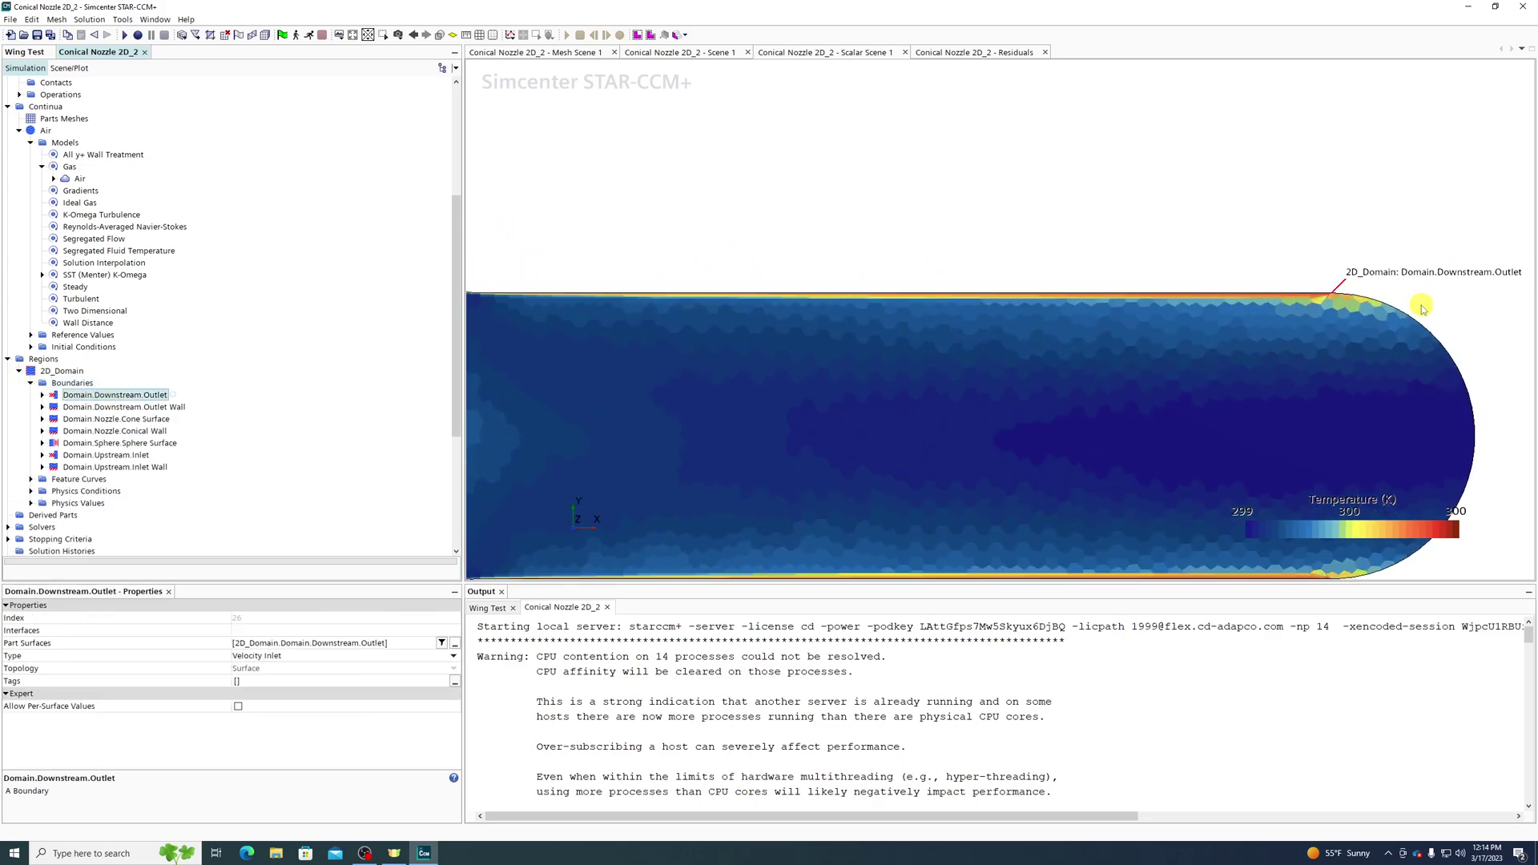
scroll(1355, 297, "up", 5)
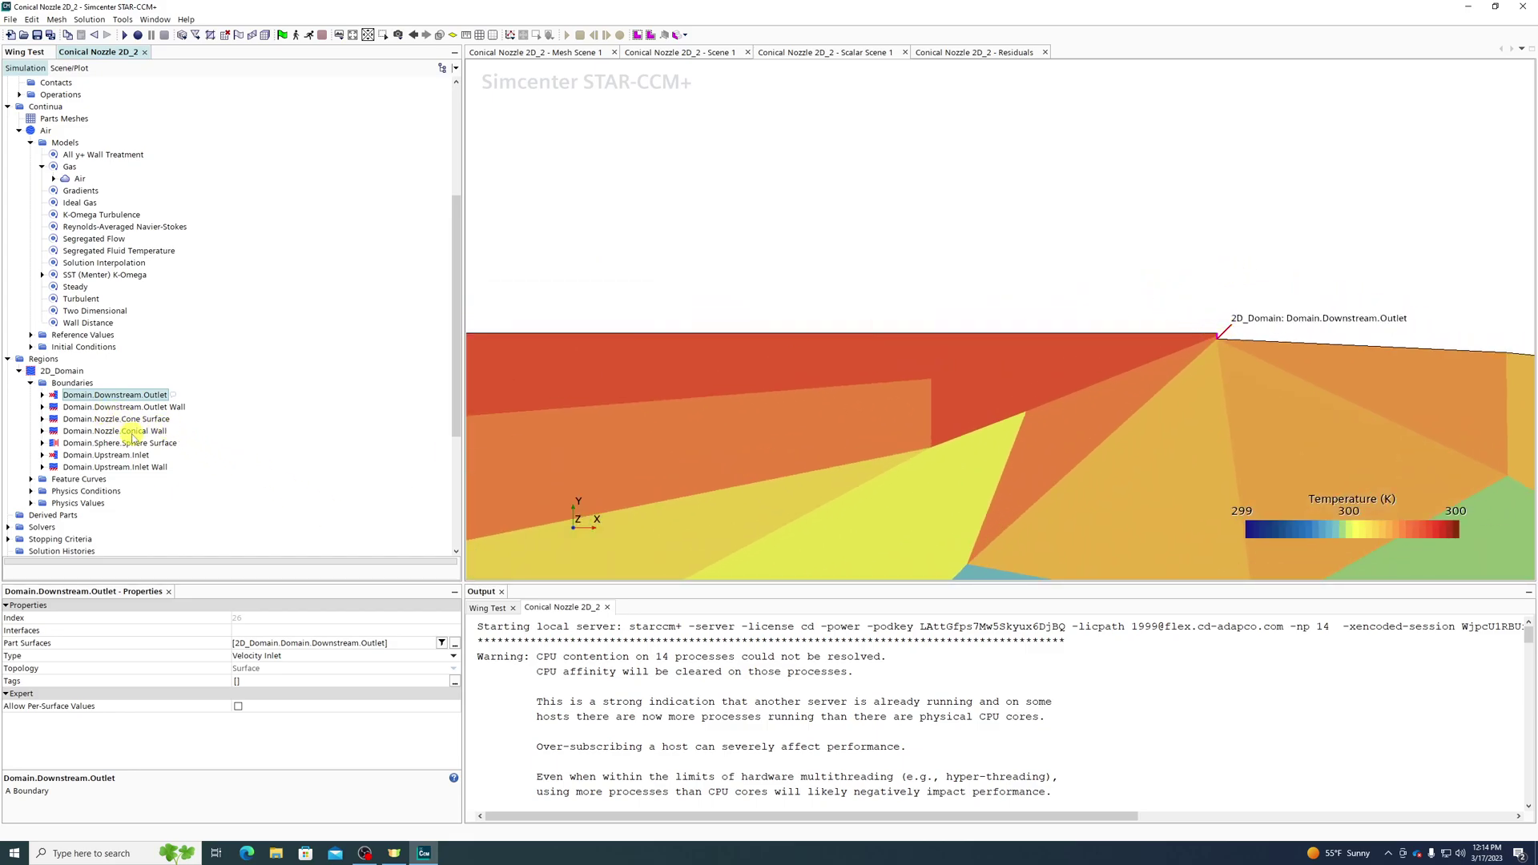
left_click(258, 656)
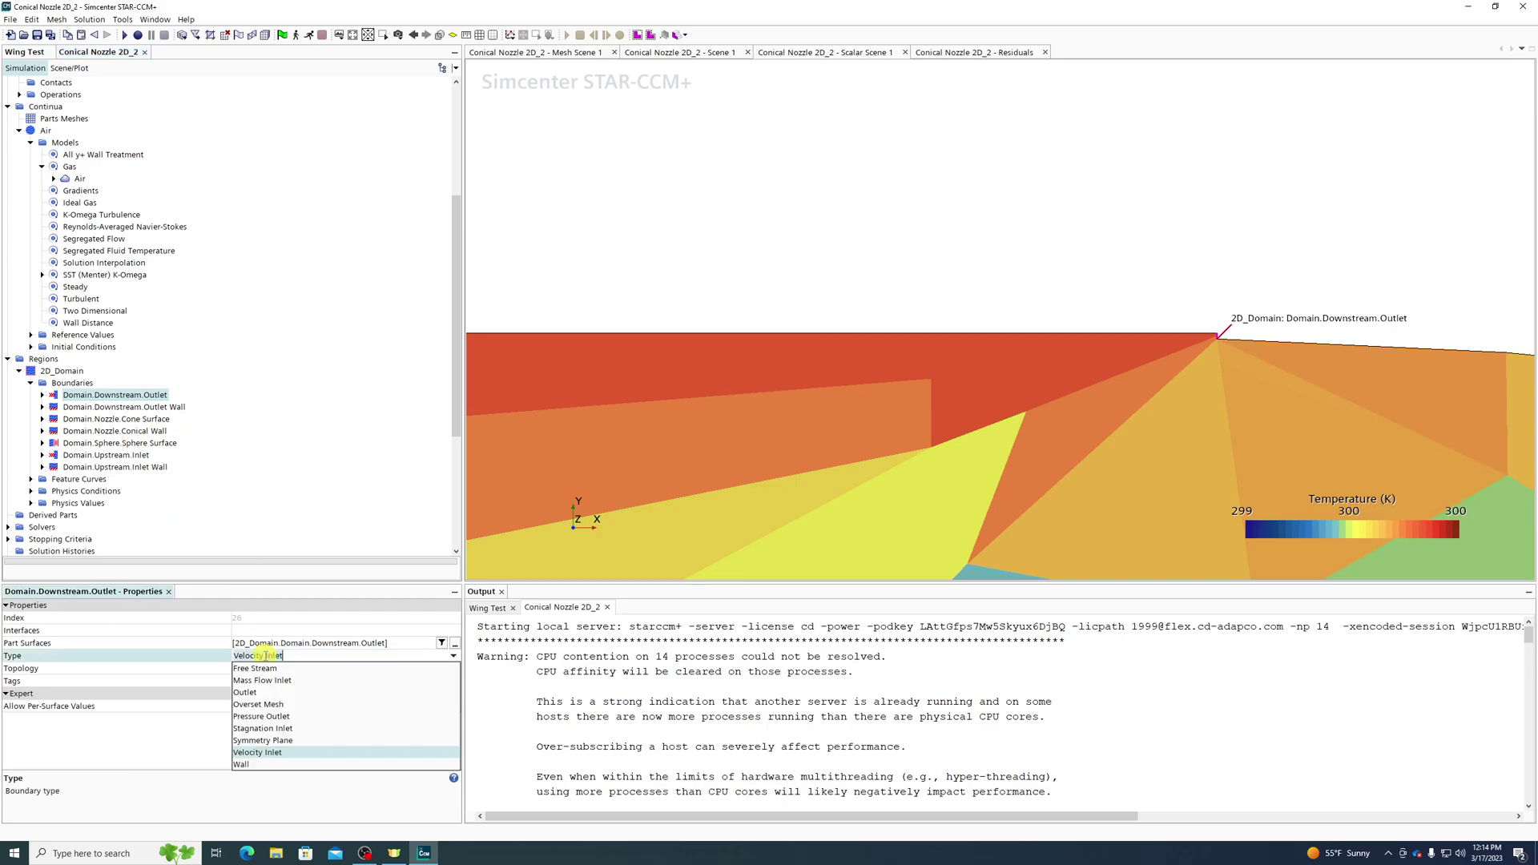
left_click(264, 717)
Clear the solution again and rerun the simulation, checking the temperature field around the rounded downstream end.
left_click(89, 19)
left_click(111, 34)
left_click(714, 455)
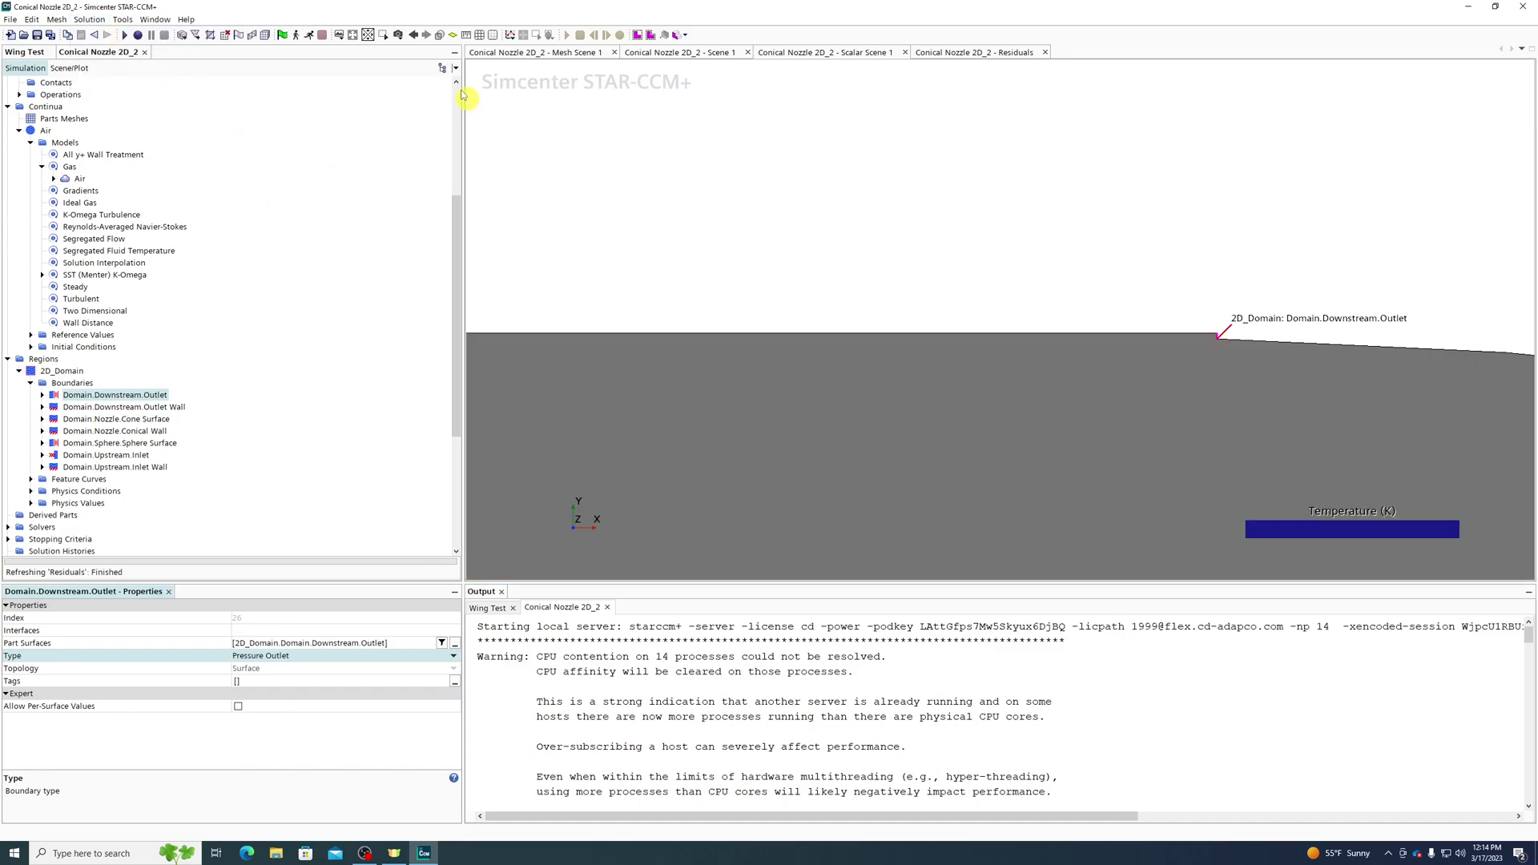
left_click(311, 34)
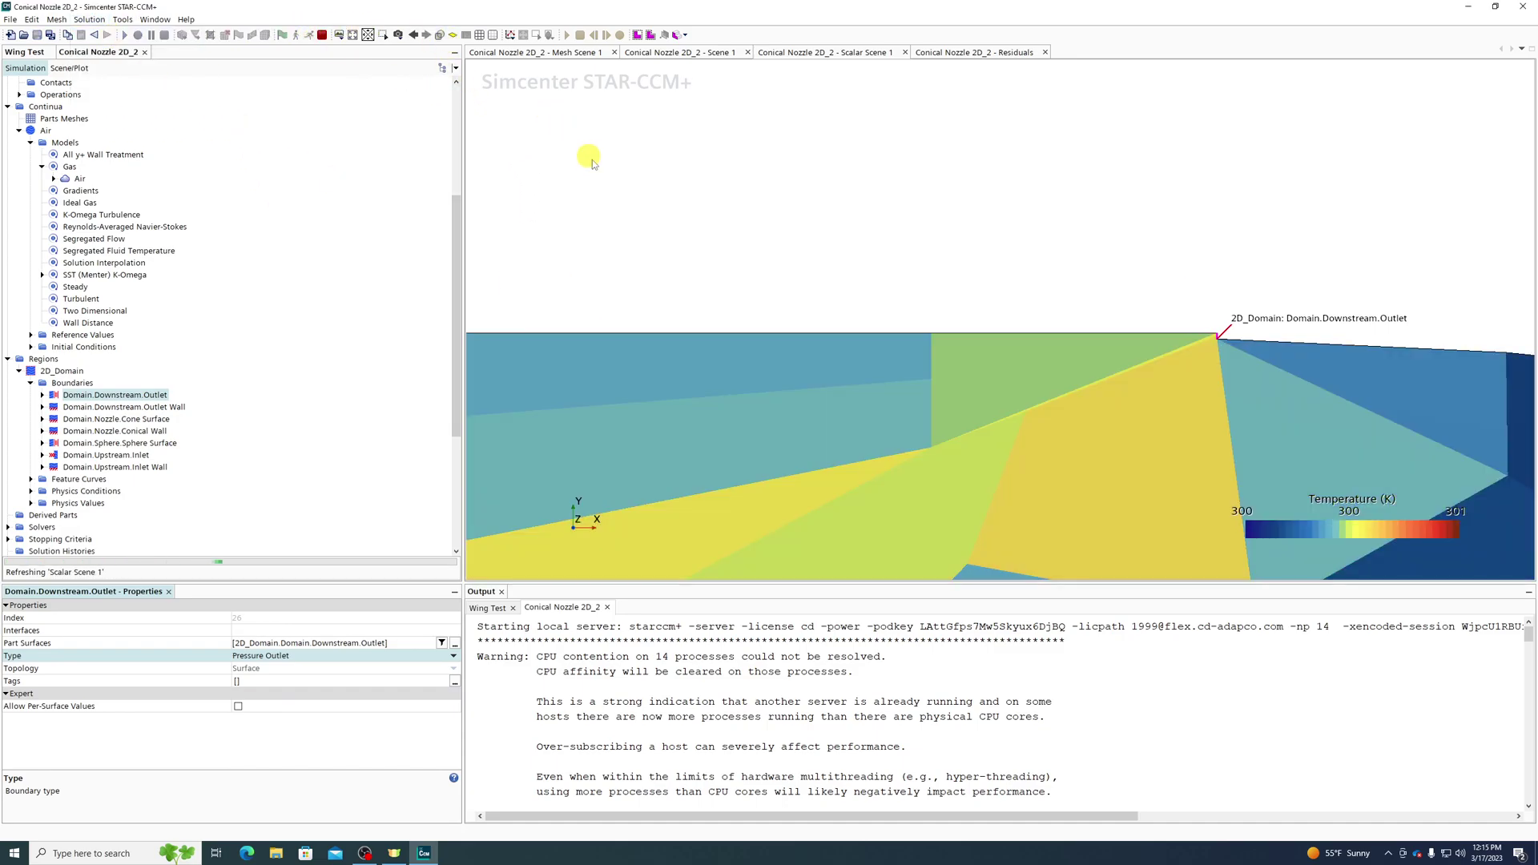
scroll(747, 232, "down", 3)
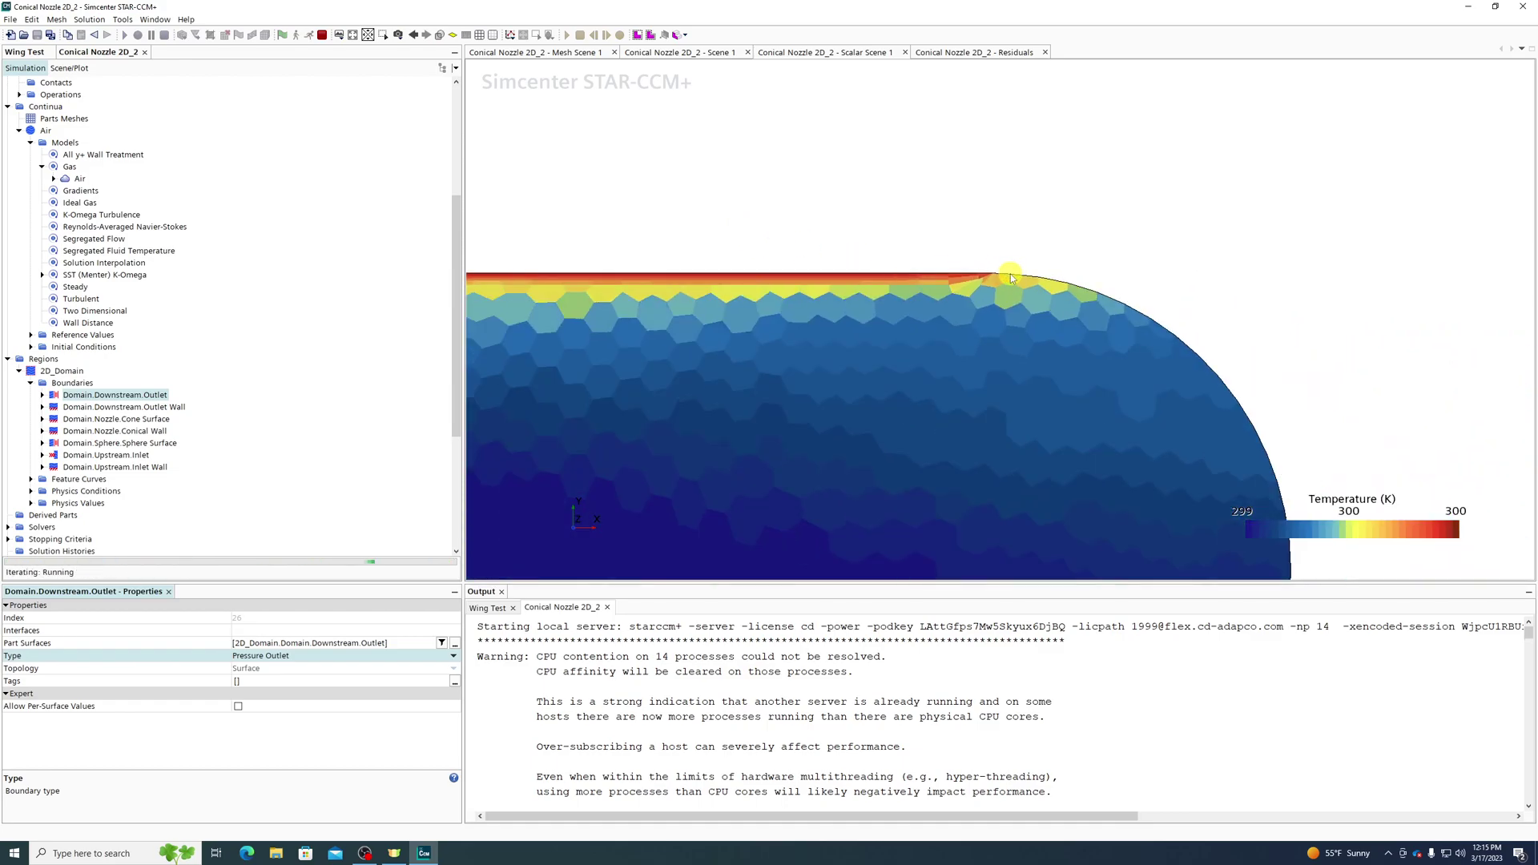
scroll(1077, 301, "down", 3)
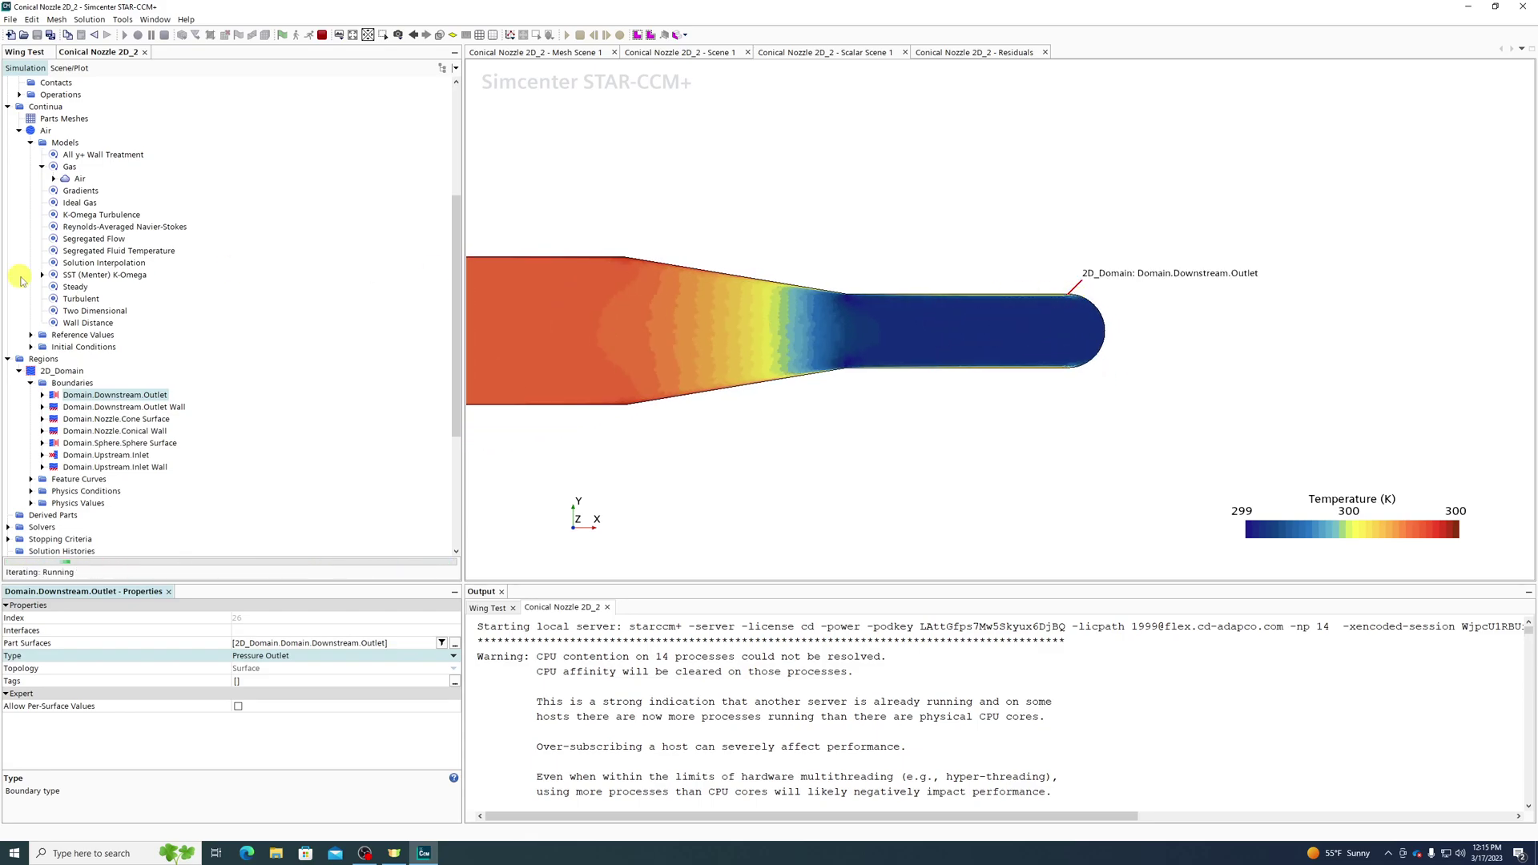
Examine the physics values of the 2D_Domain outlet, Outlet Wall, Nozzle Cone Surface, Nozzle Conical Wall and Inlet Wall boundaries.
left_click(42, 395)
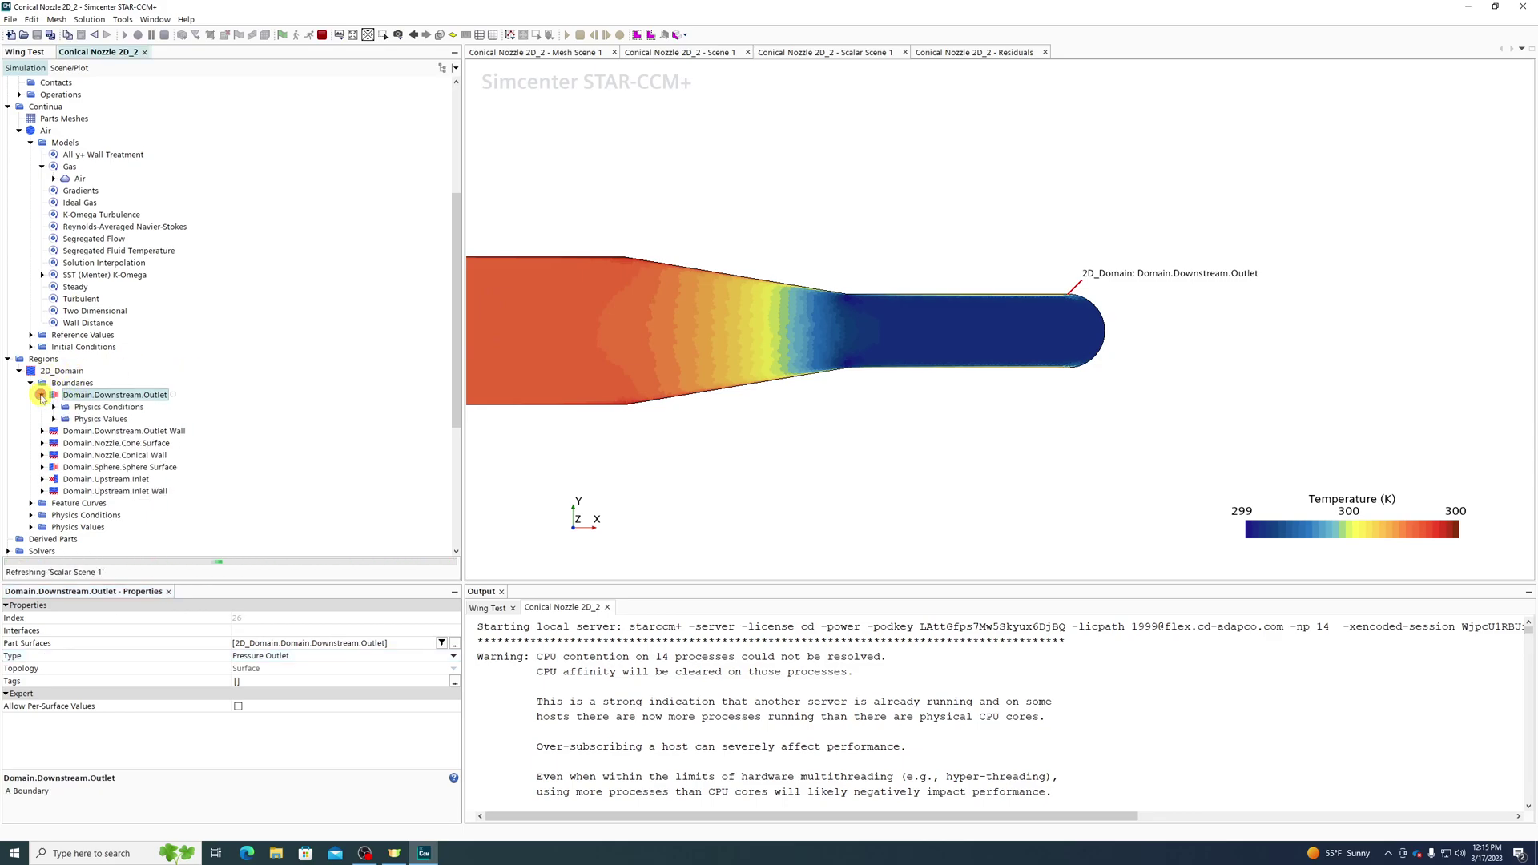
left_click(54, 419)
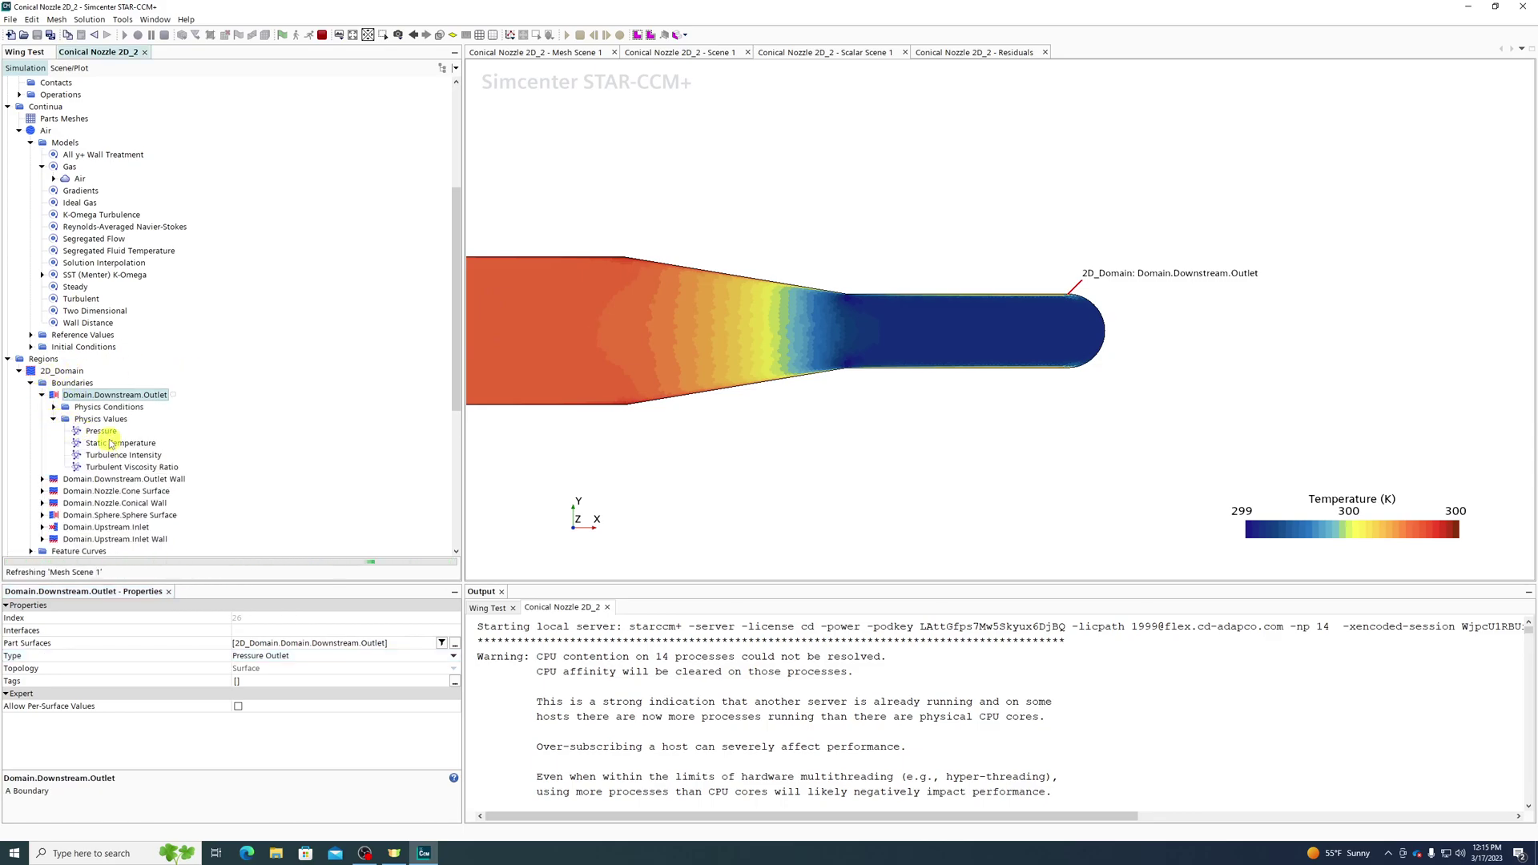
scroll(110, 433, "down", 2)
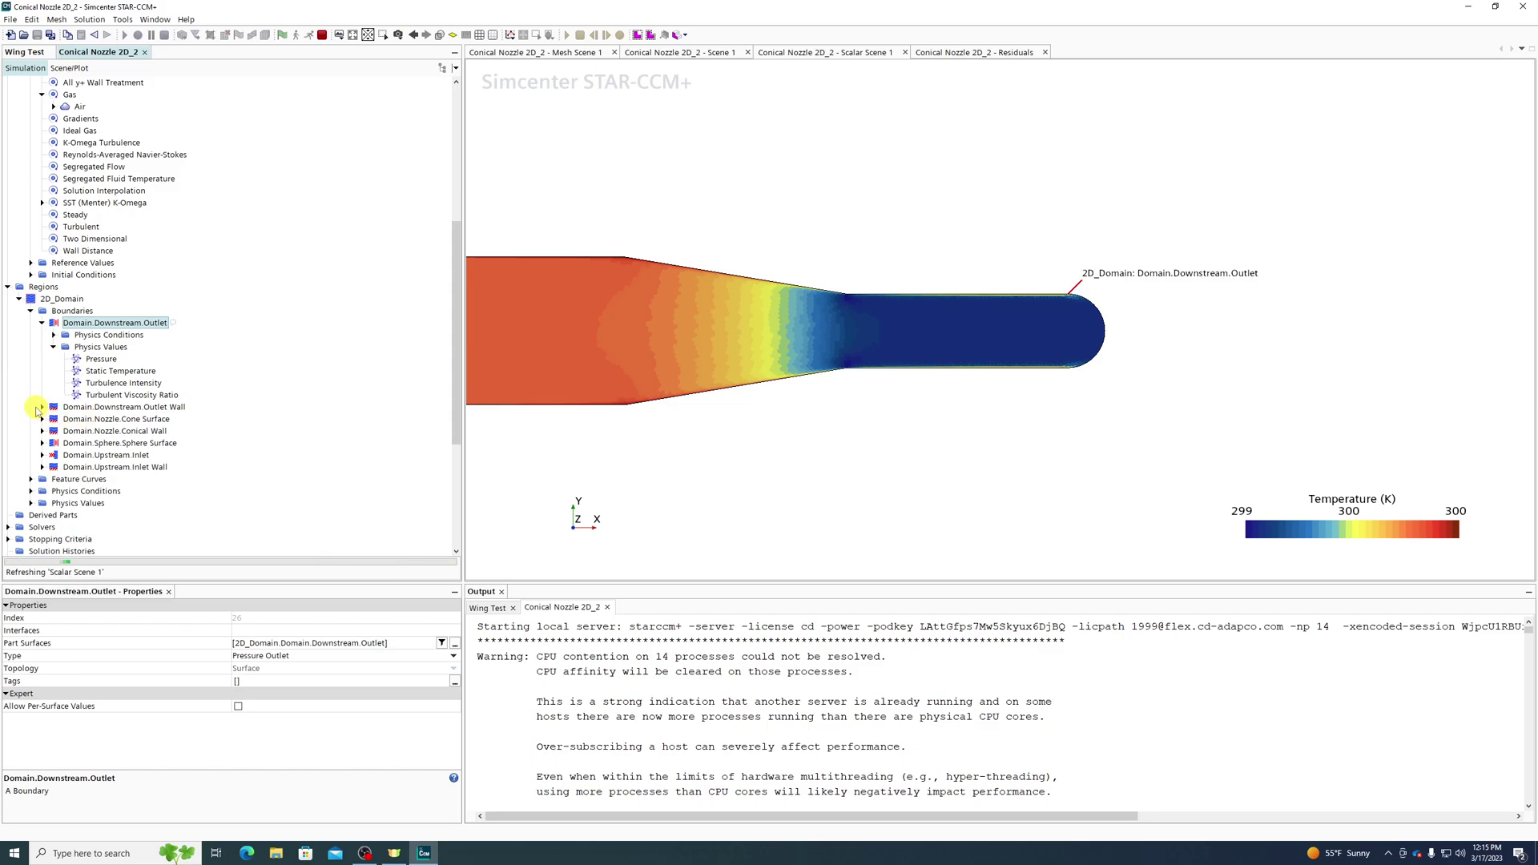
left_click(42, 407)
left_click(53, 432)
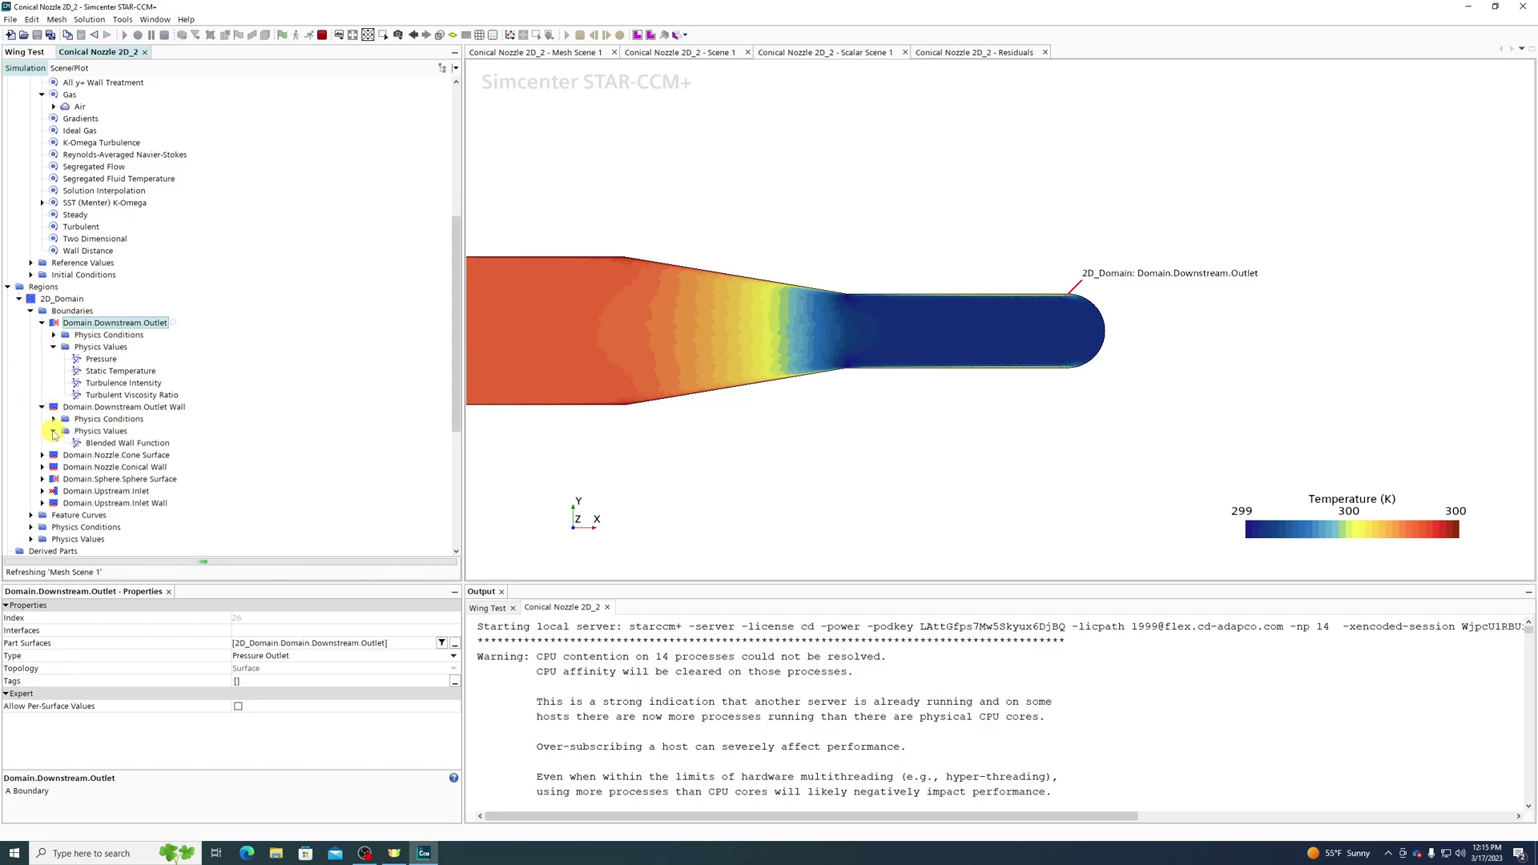
left_click(42, 454)
left_click(54, 479)
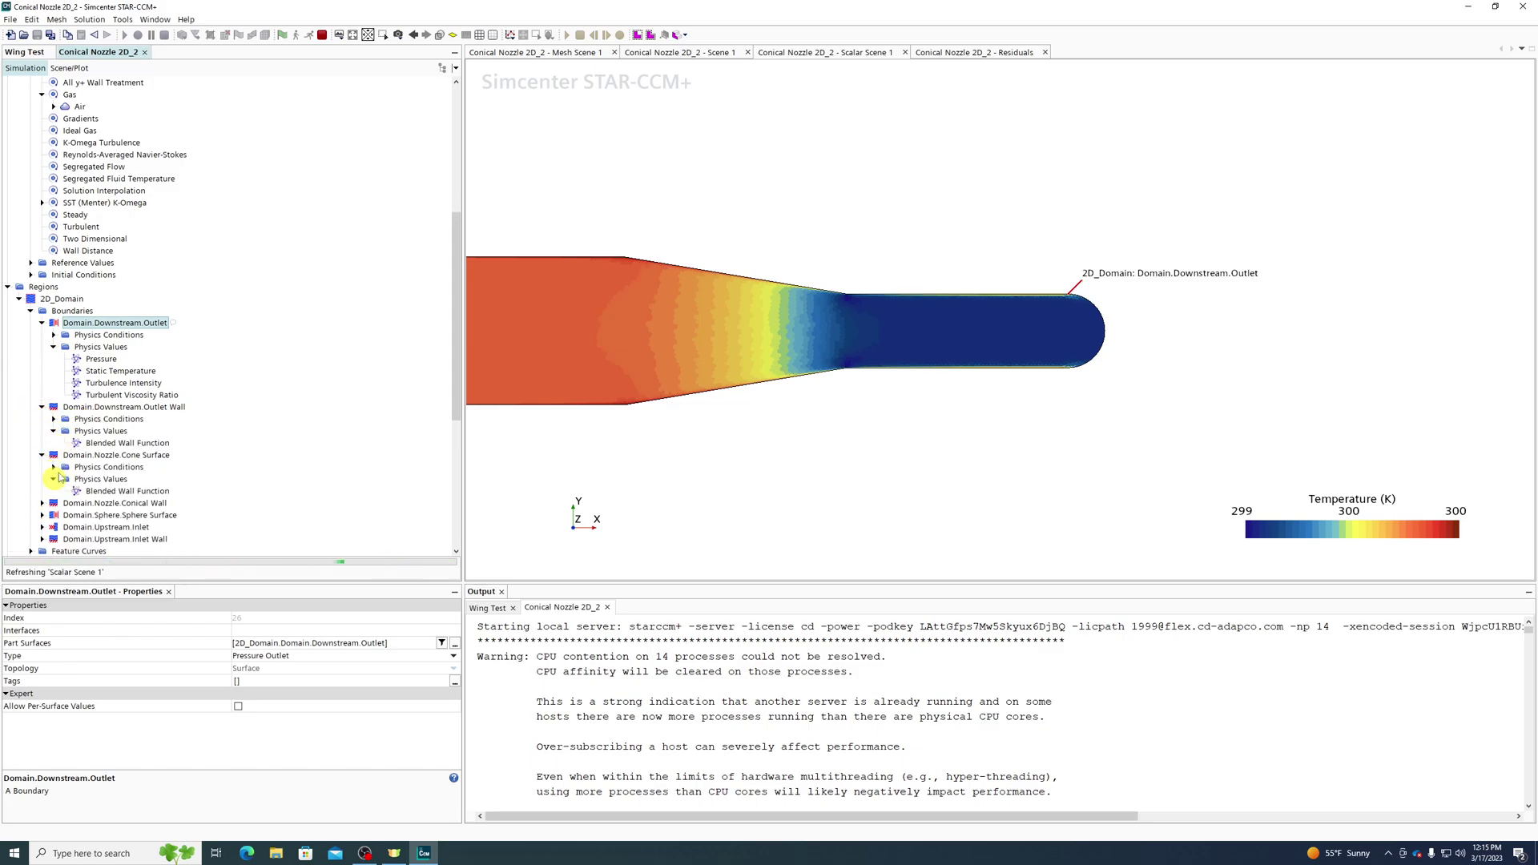
scroll(48, 468, "down", 2)
left_click(43, 431)
left_click(53, 455)
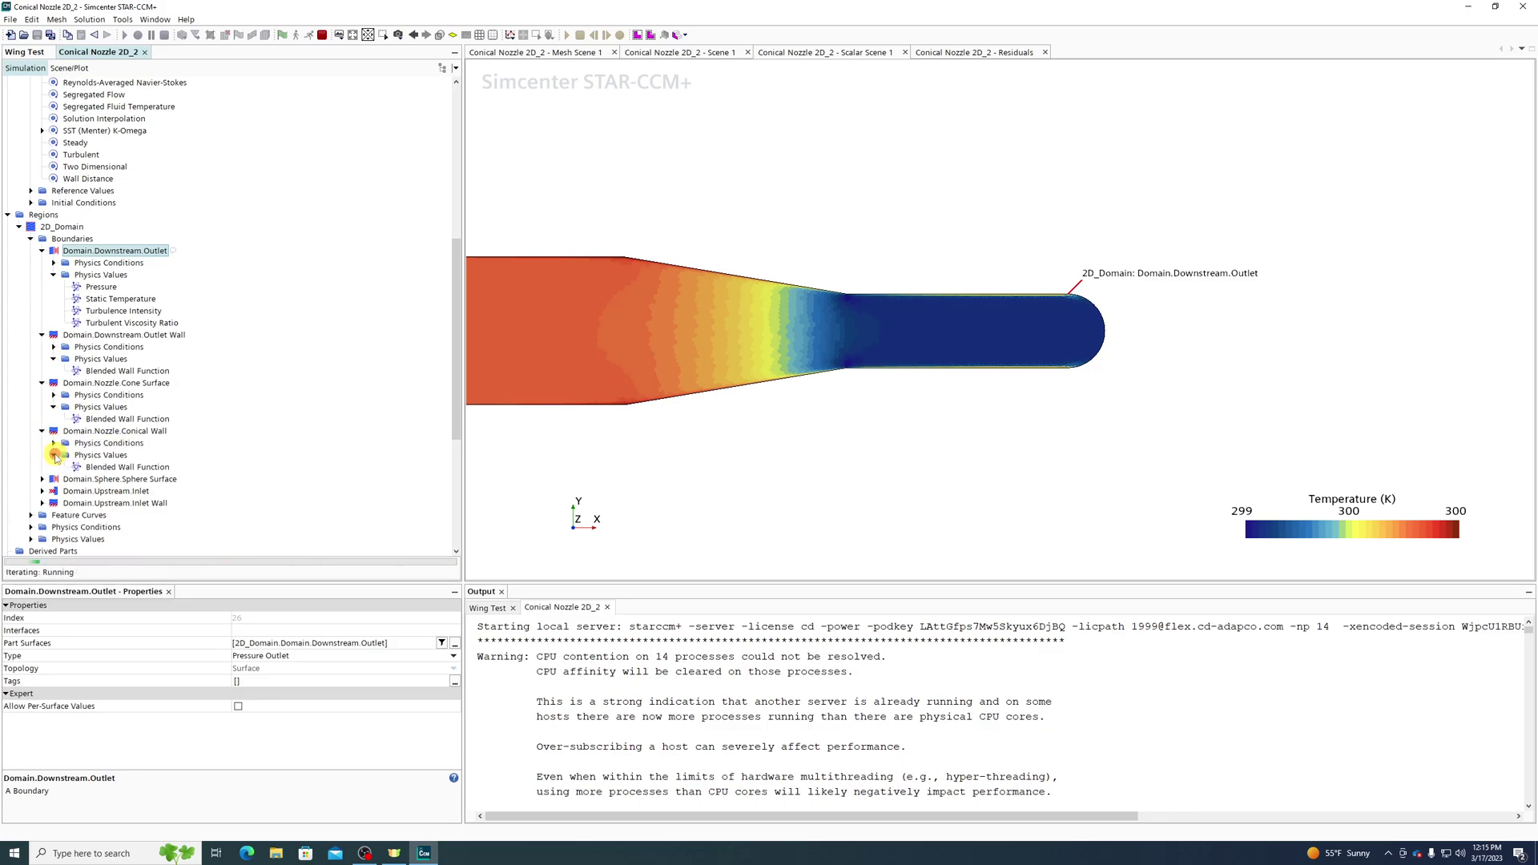
scroll(56, 454, "down", 2)
left_click(43, 431)
left_click(54, 455)
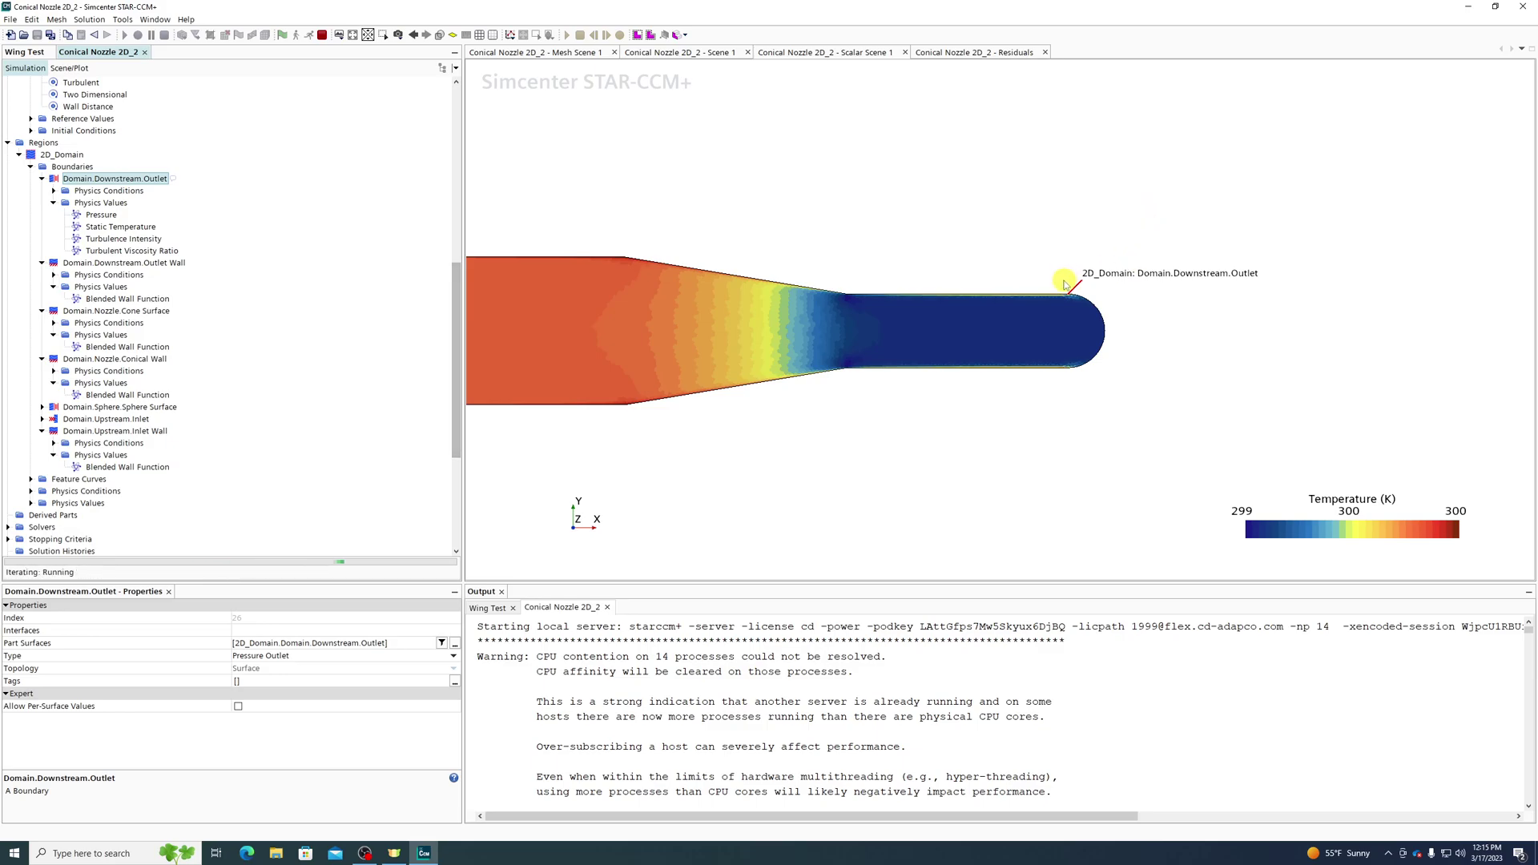
Inspect the temperature field up close along the walls, at the nozzle throat and around the rounded outlet end.
scroll(1074, 286, "up", 4)
scroll(1187, 315, "down", 3)
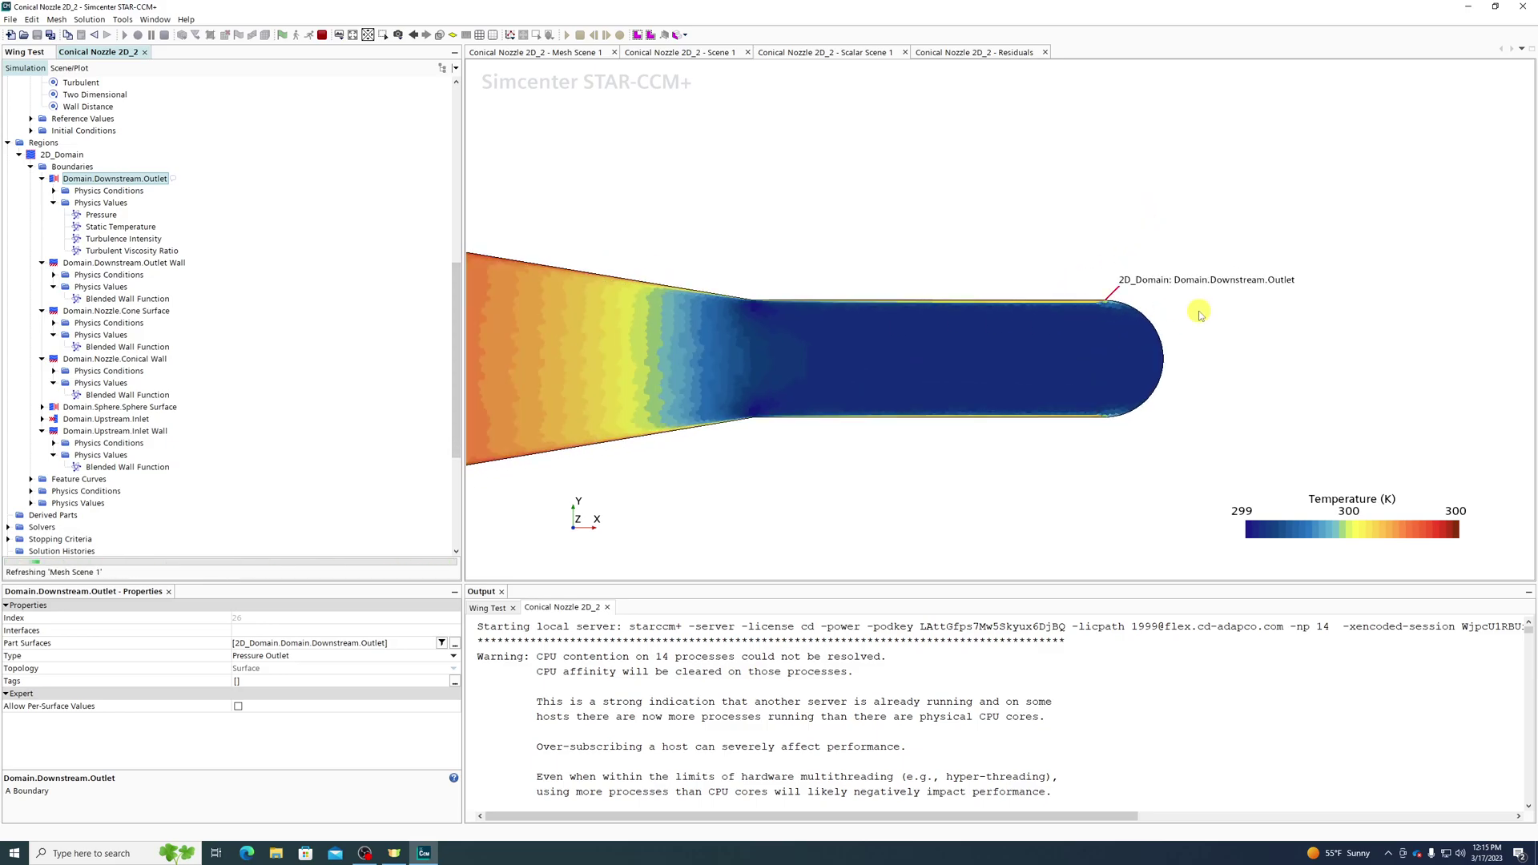
scroll(906, 306, "up", 4)
scroll(905, 305, "up", 2)
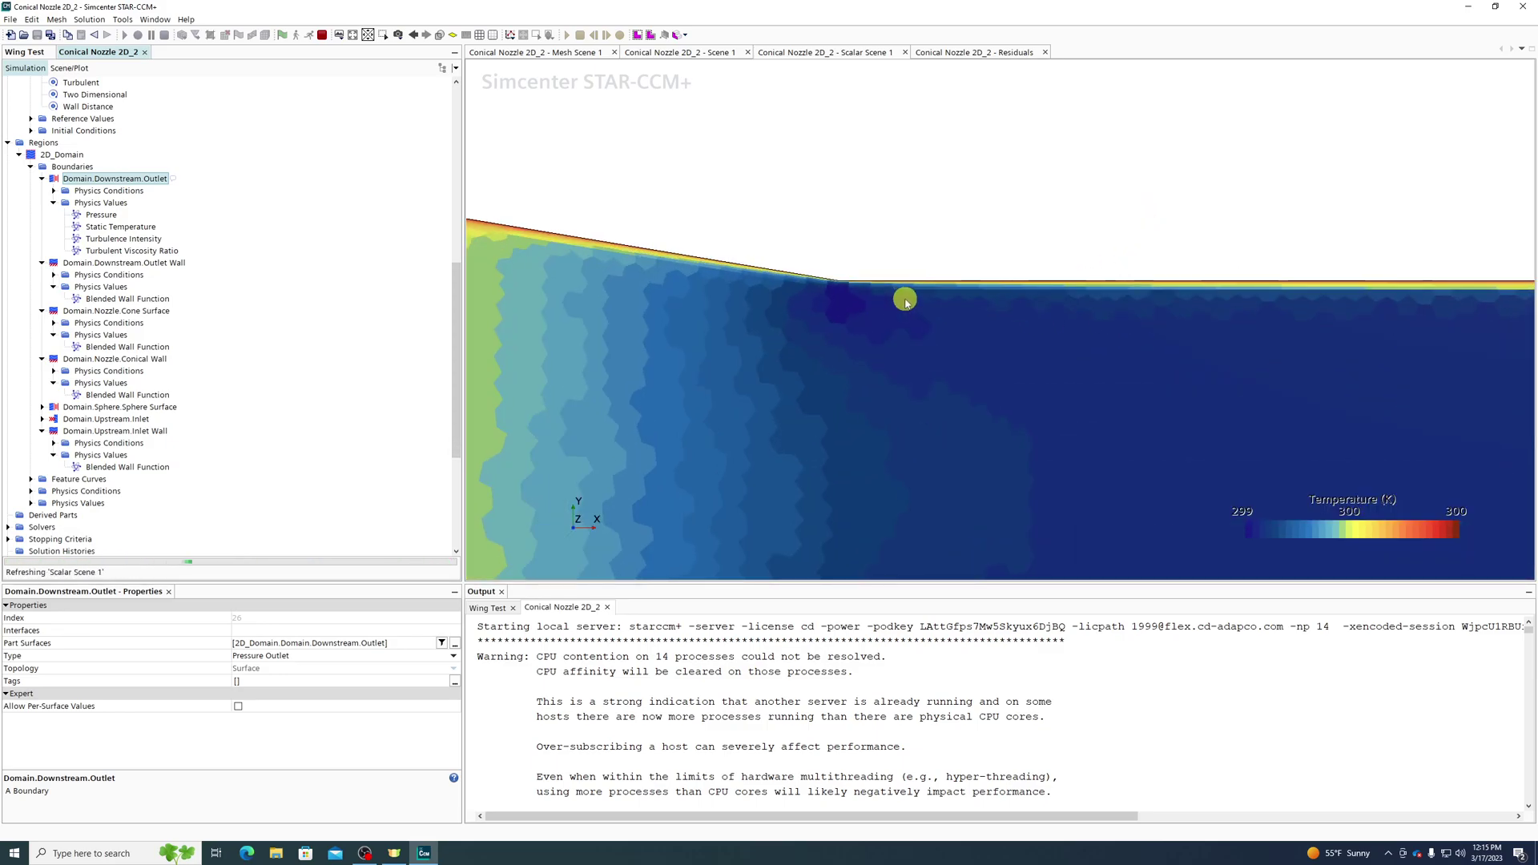
scroll(785, 302, "down", 4)
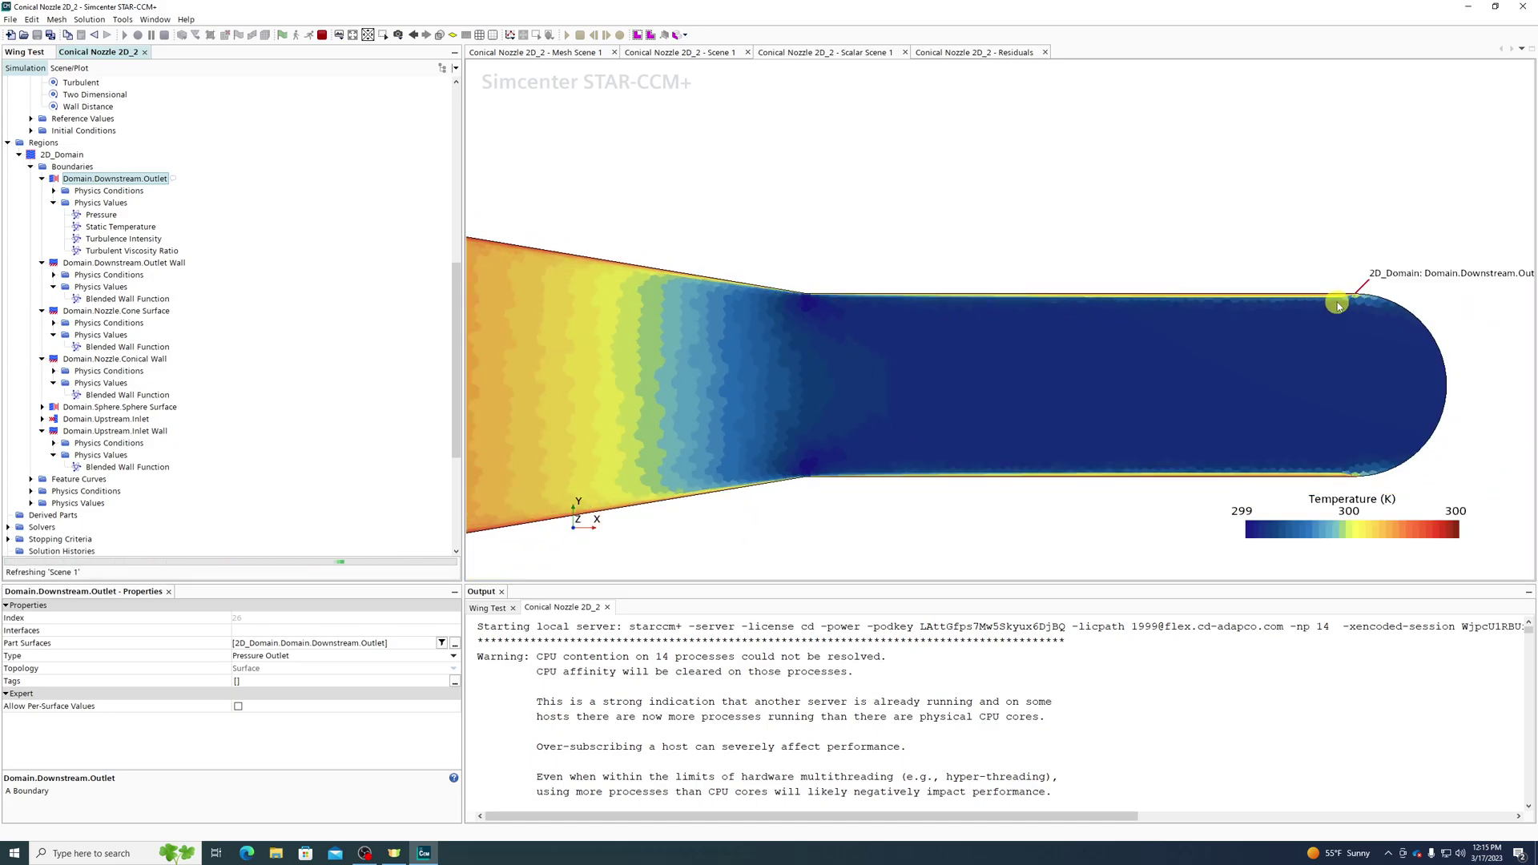
scroll(1432, 270, "up", 4)
scroll(1432, 270, "up", 2)
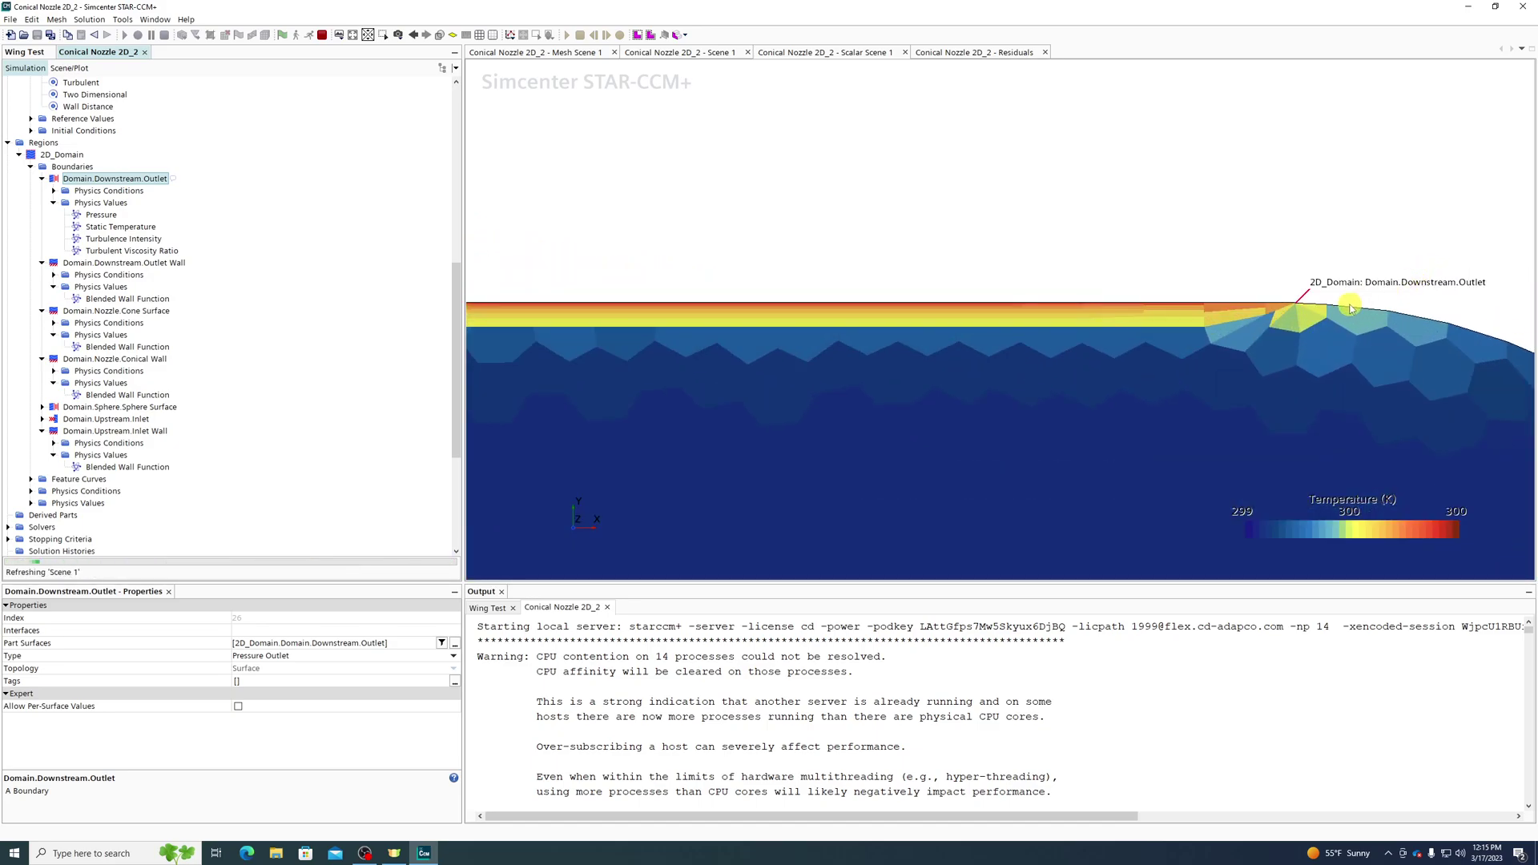
scroll(1178, 234, "down", 3)
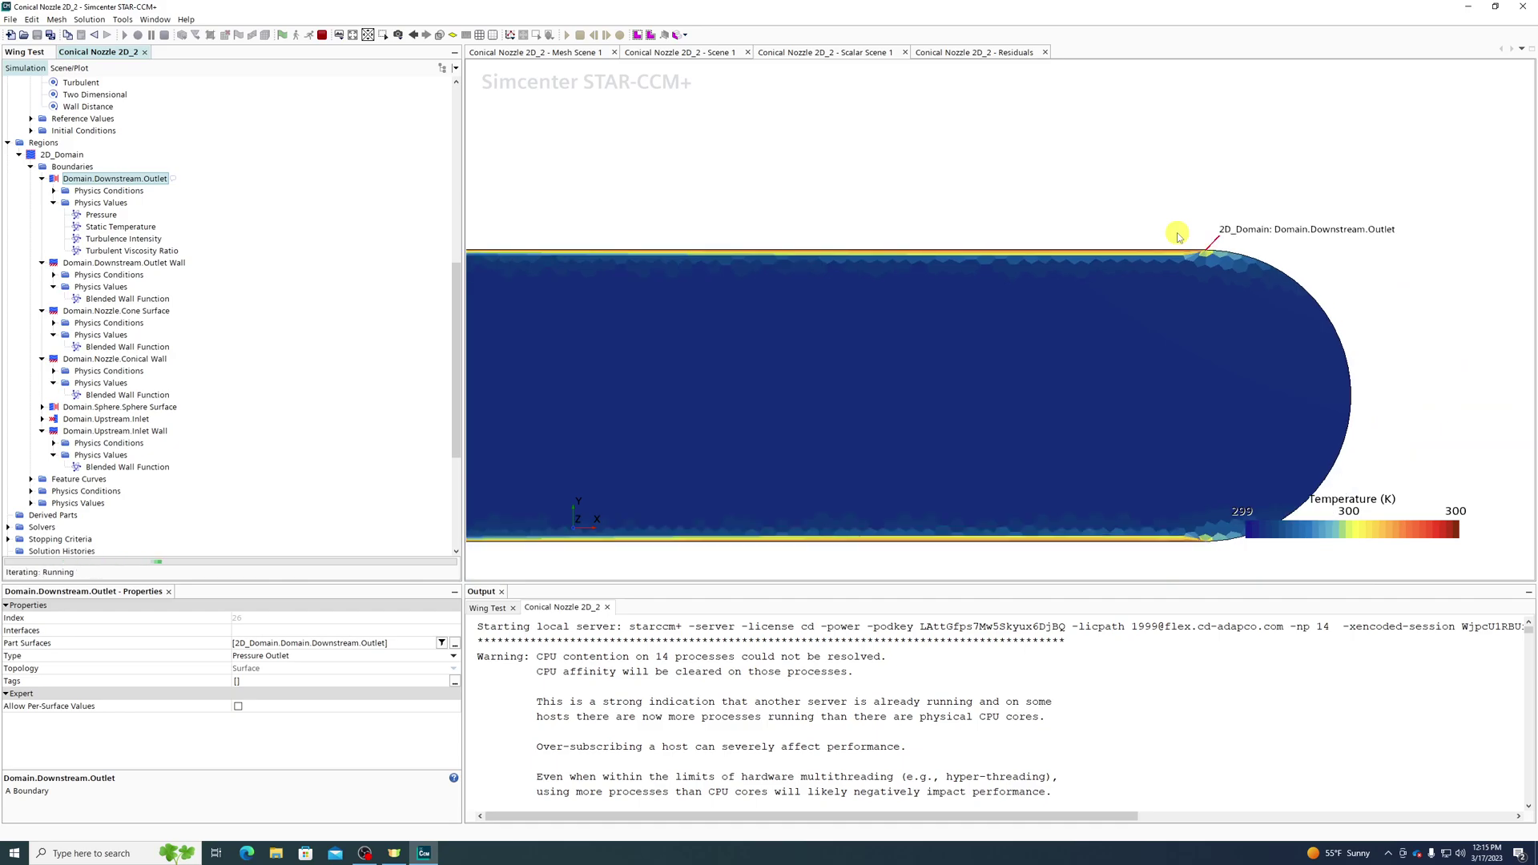
Check the residuals, stop the run, and colour Scalar Scene 1 by Static Pressure.
left_click(955, 53)
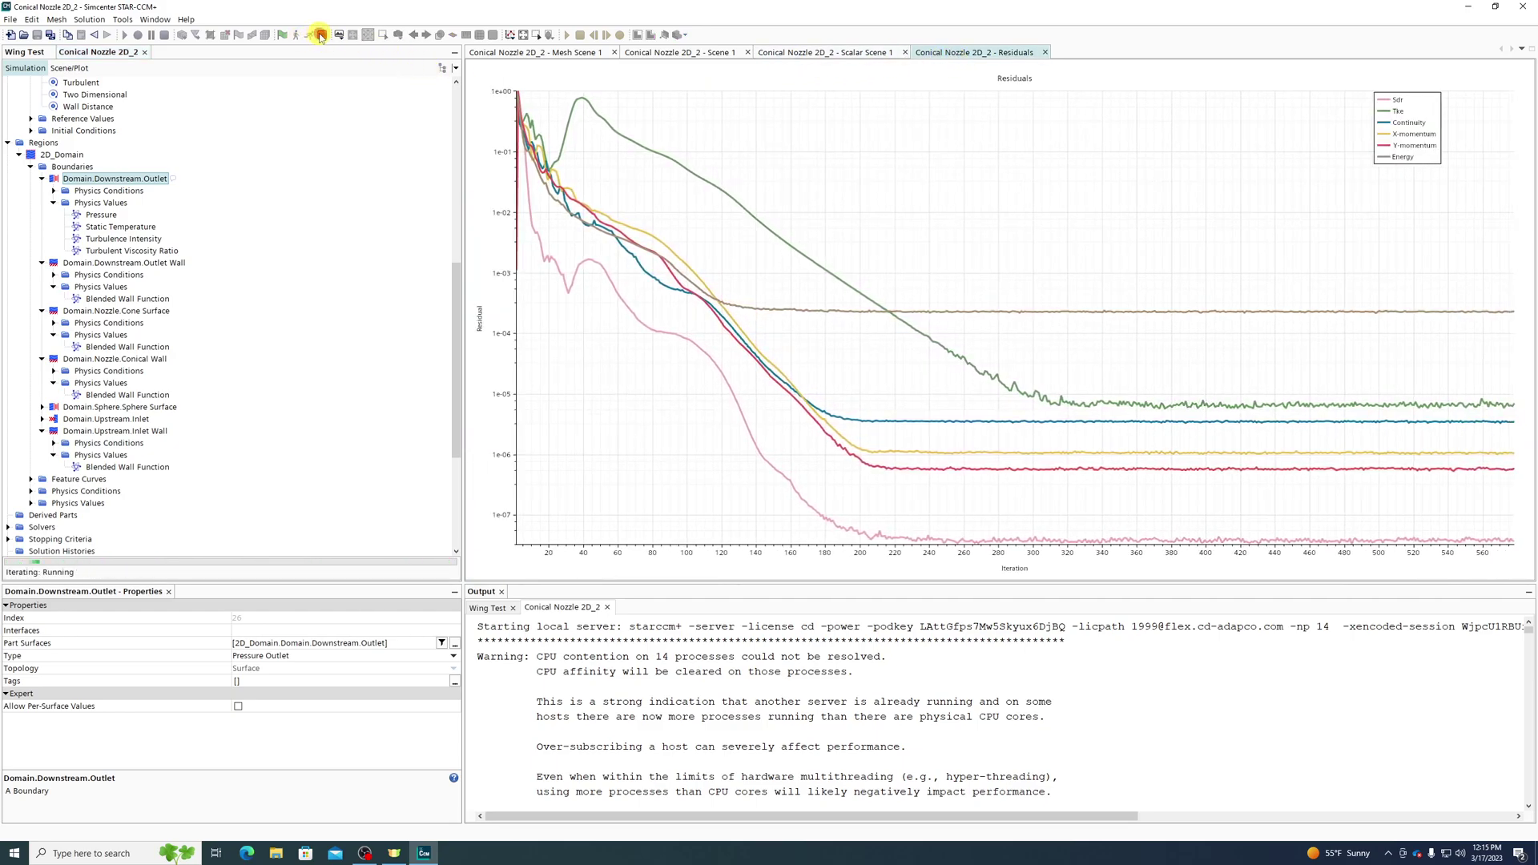
left_click(853, 52)
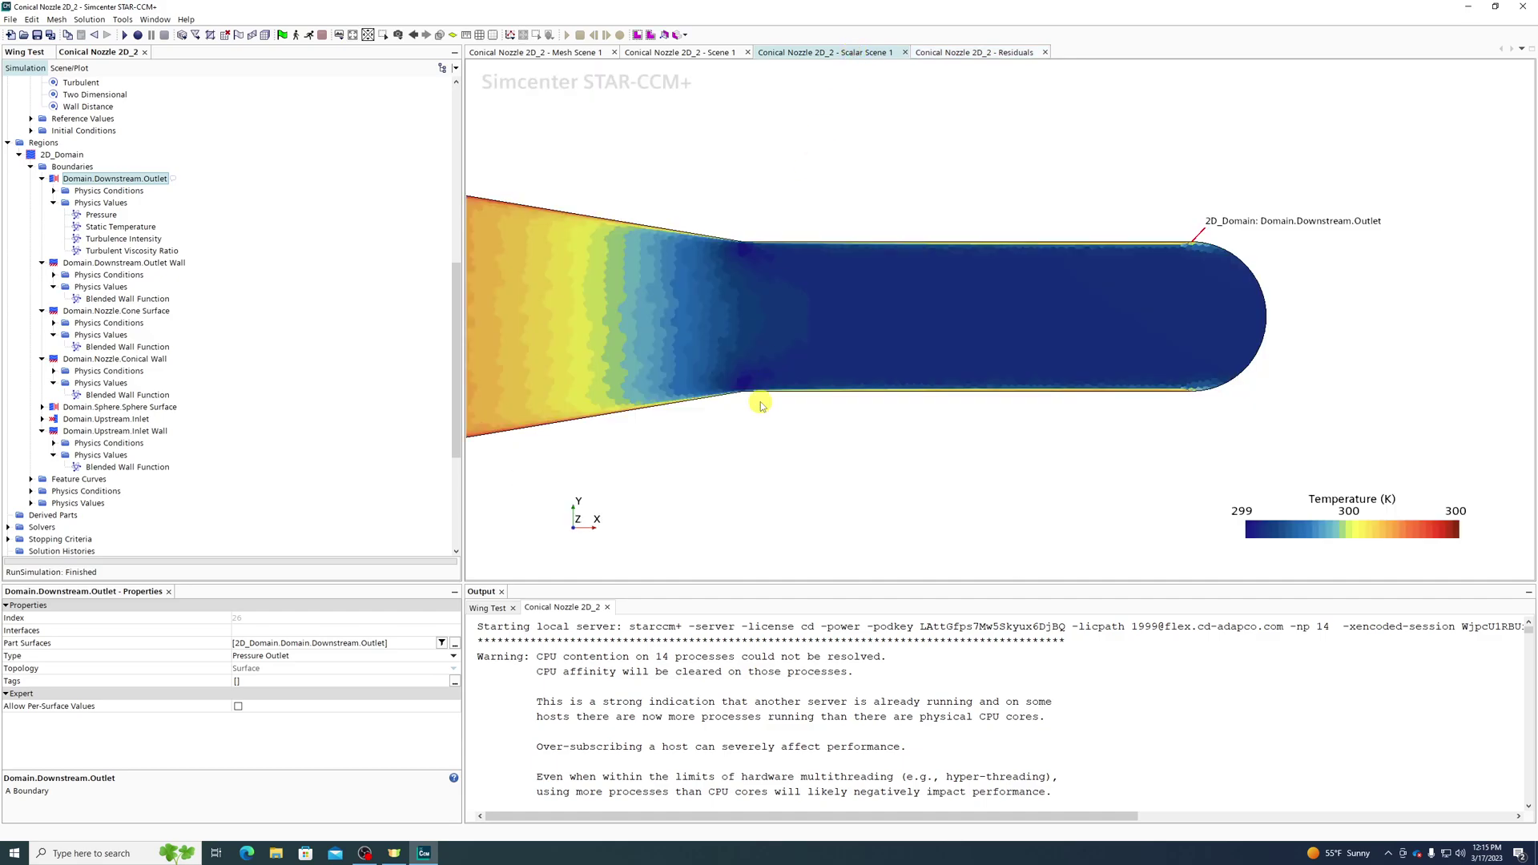
left_click(1322, 526)
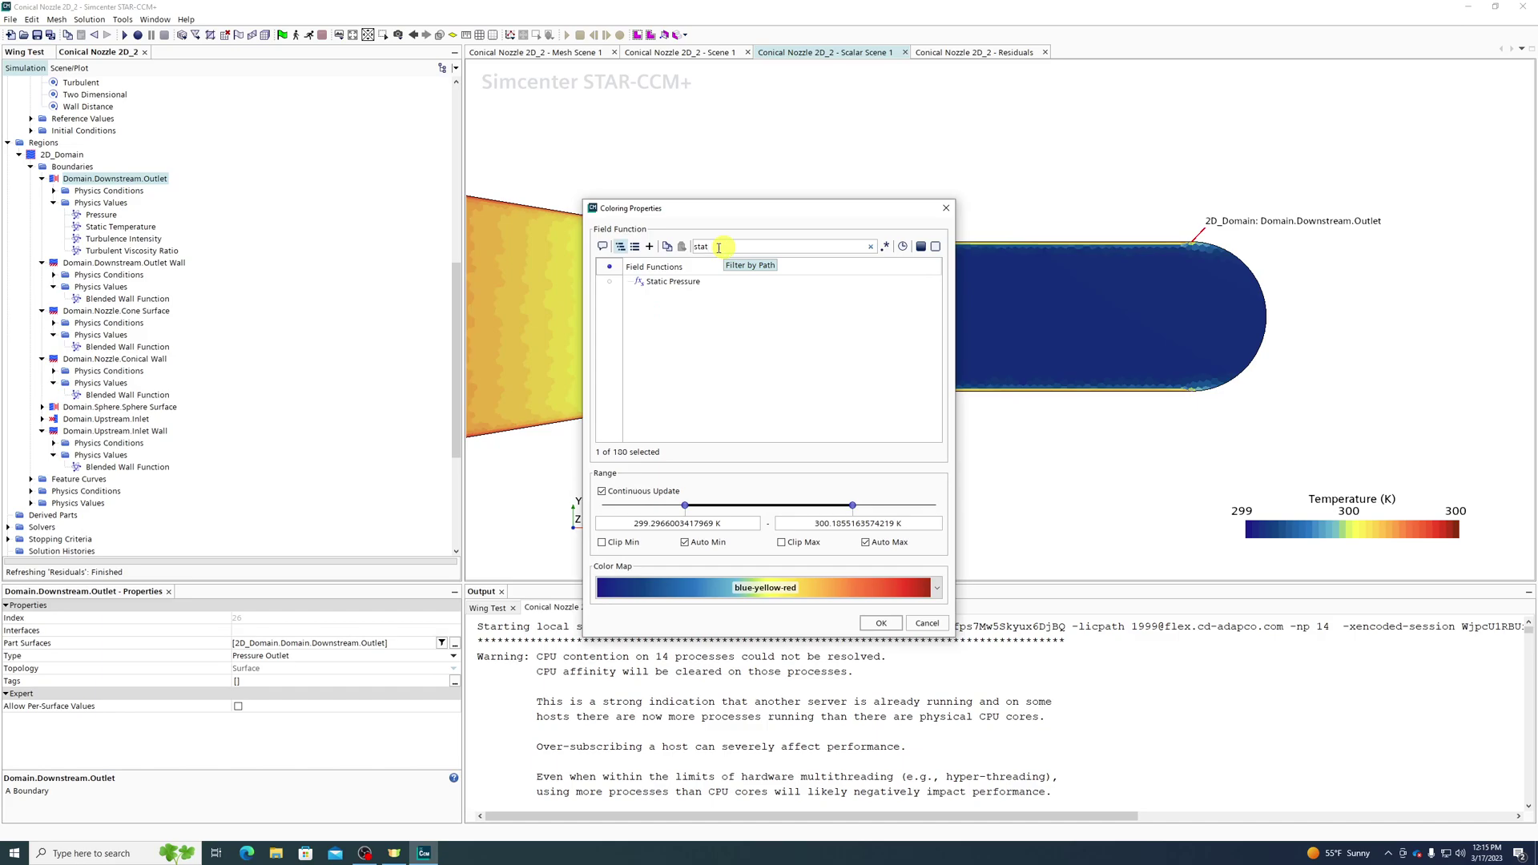
left_click(680, 286)
left_click(880, 623)
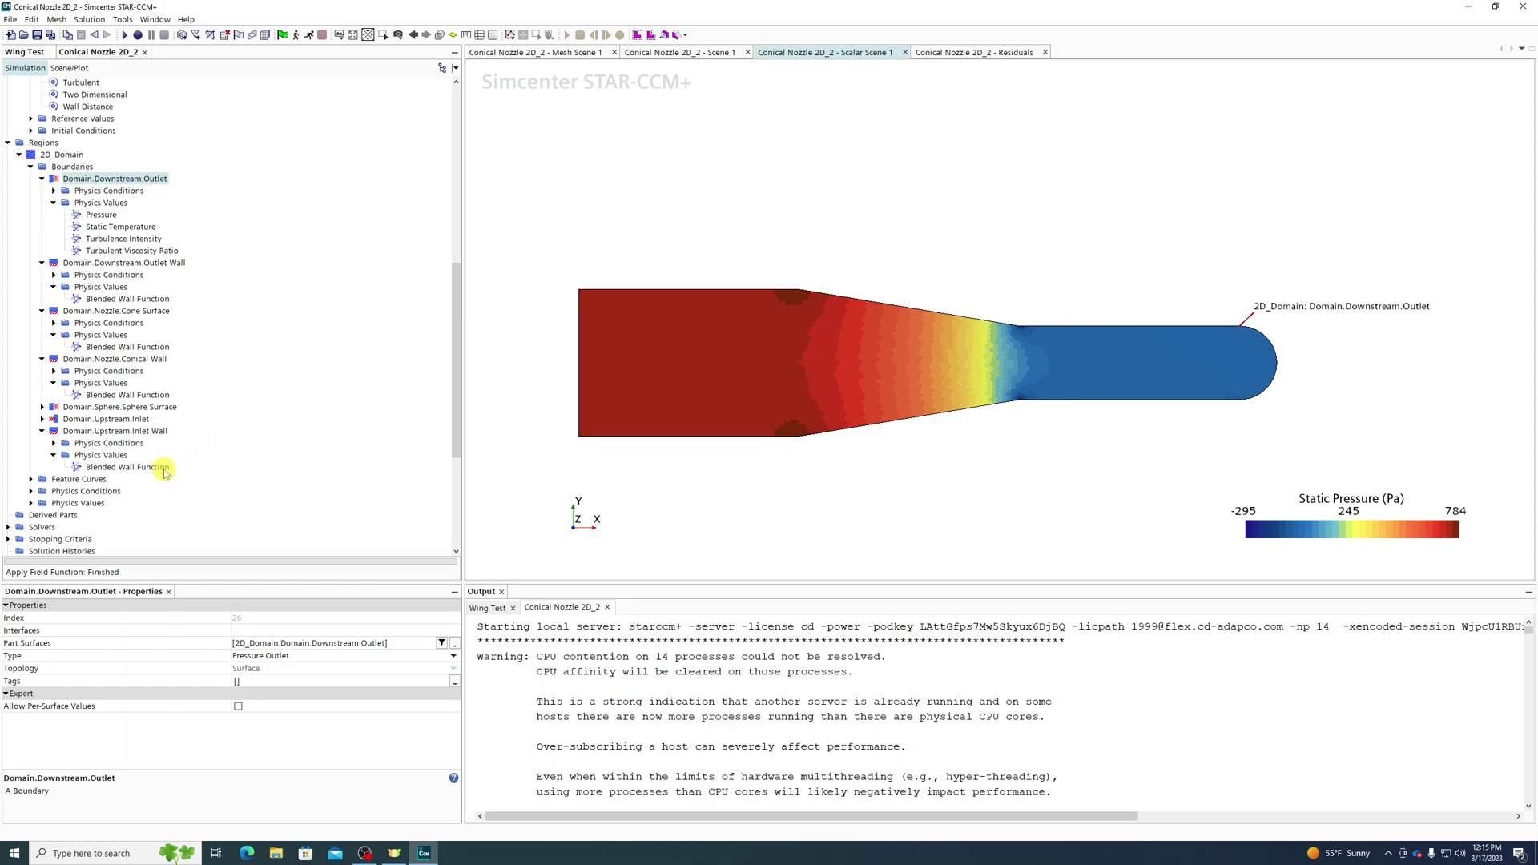
Review the wall boundaries assigned as the Force 1 report's parts and run the report.
scroll(164, 472, "down", 4)
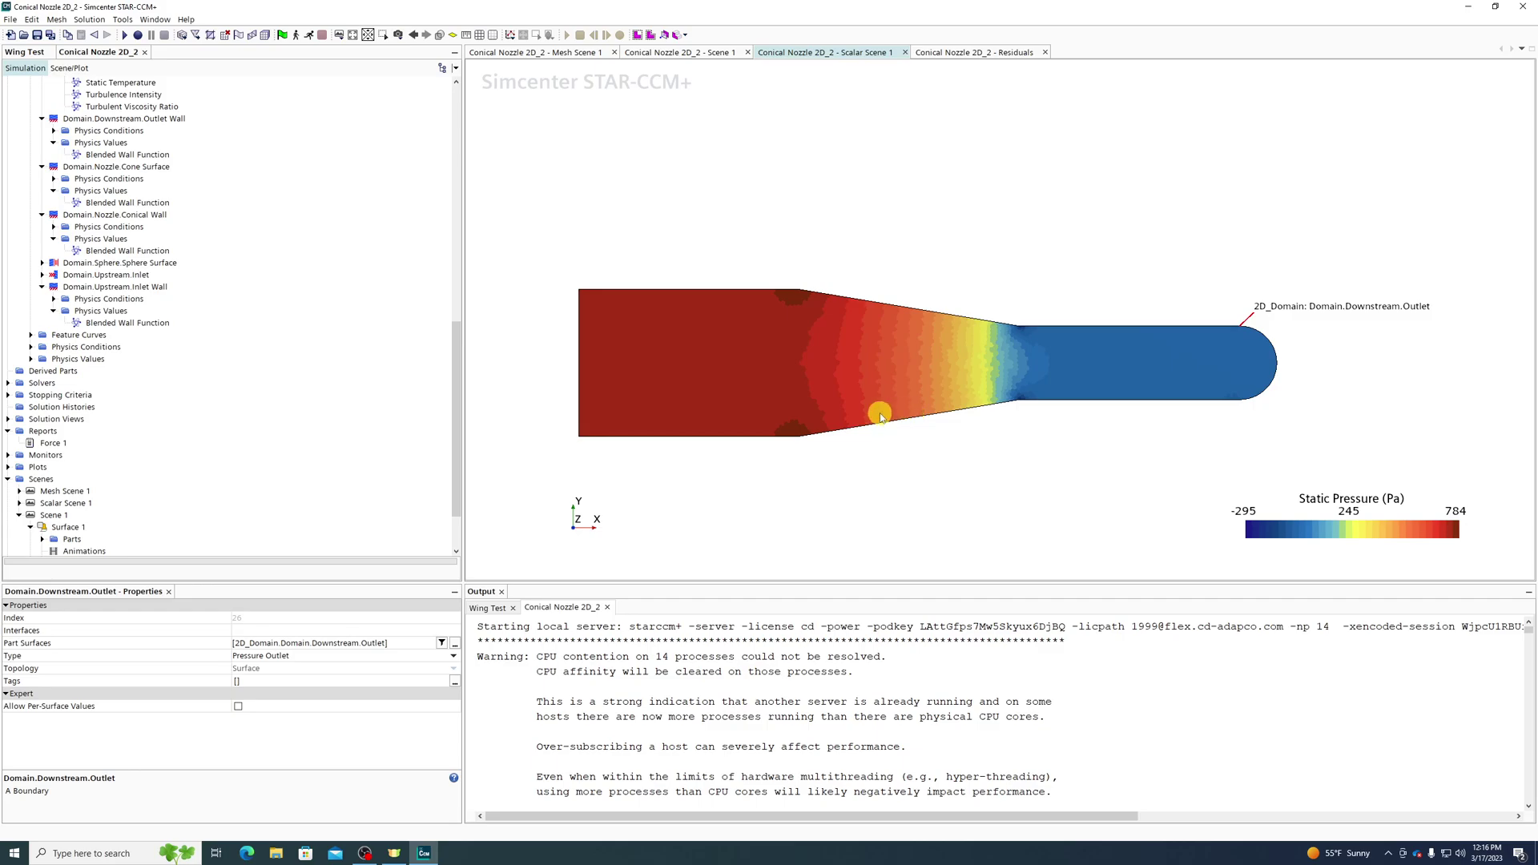
left_click(53, 443)
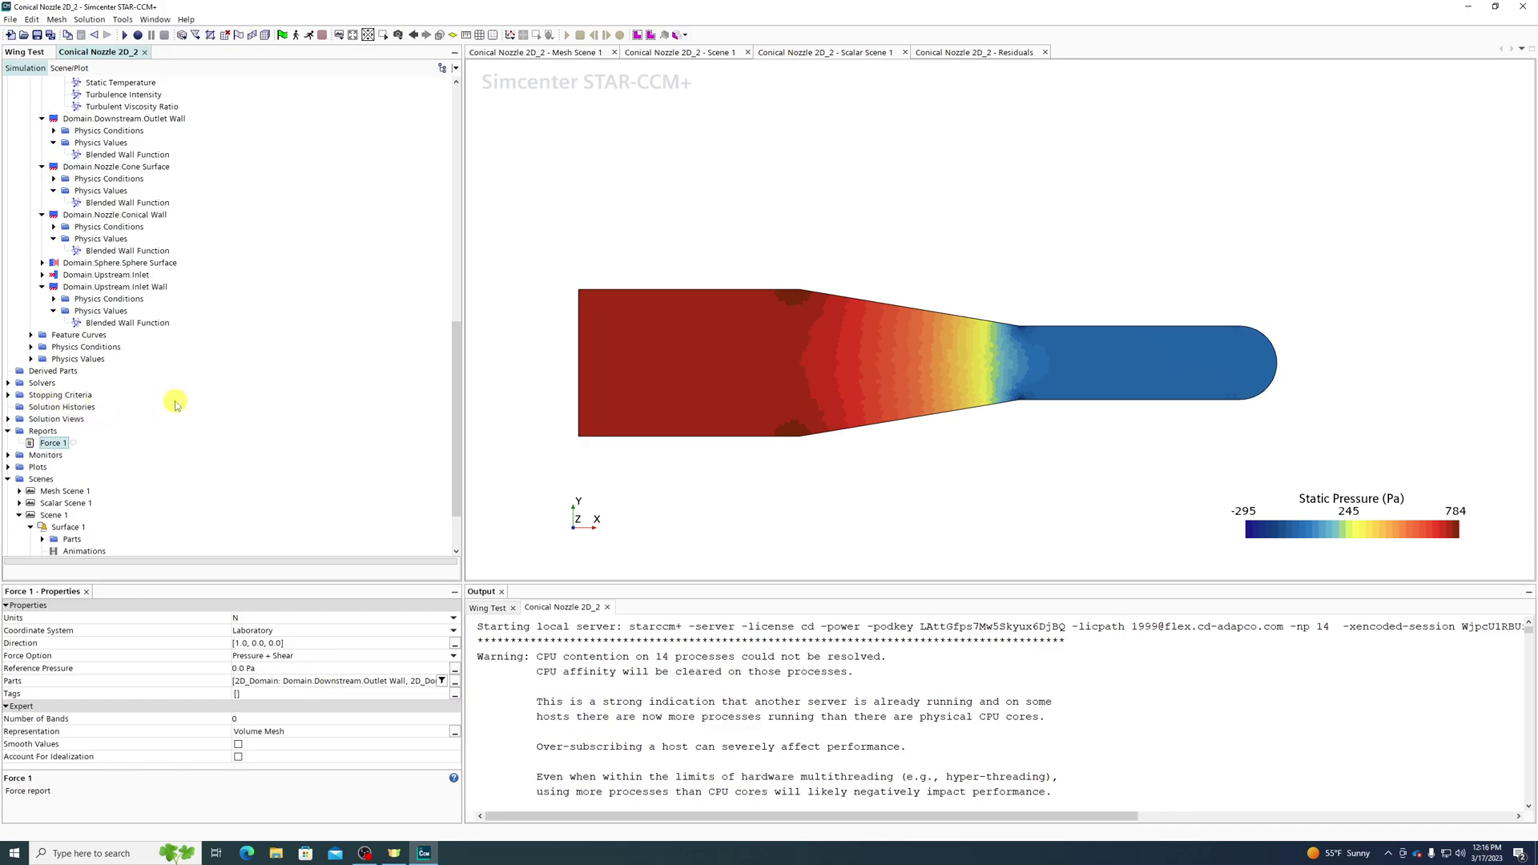
left_click(337, 681)
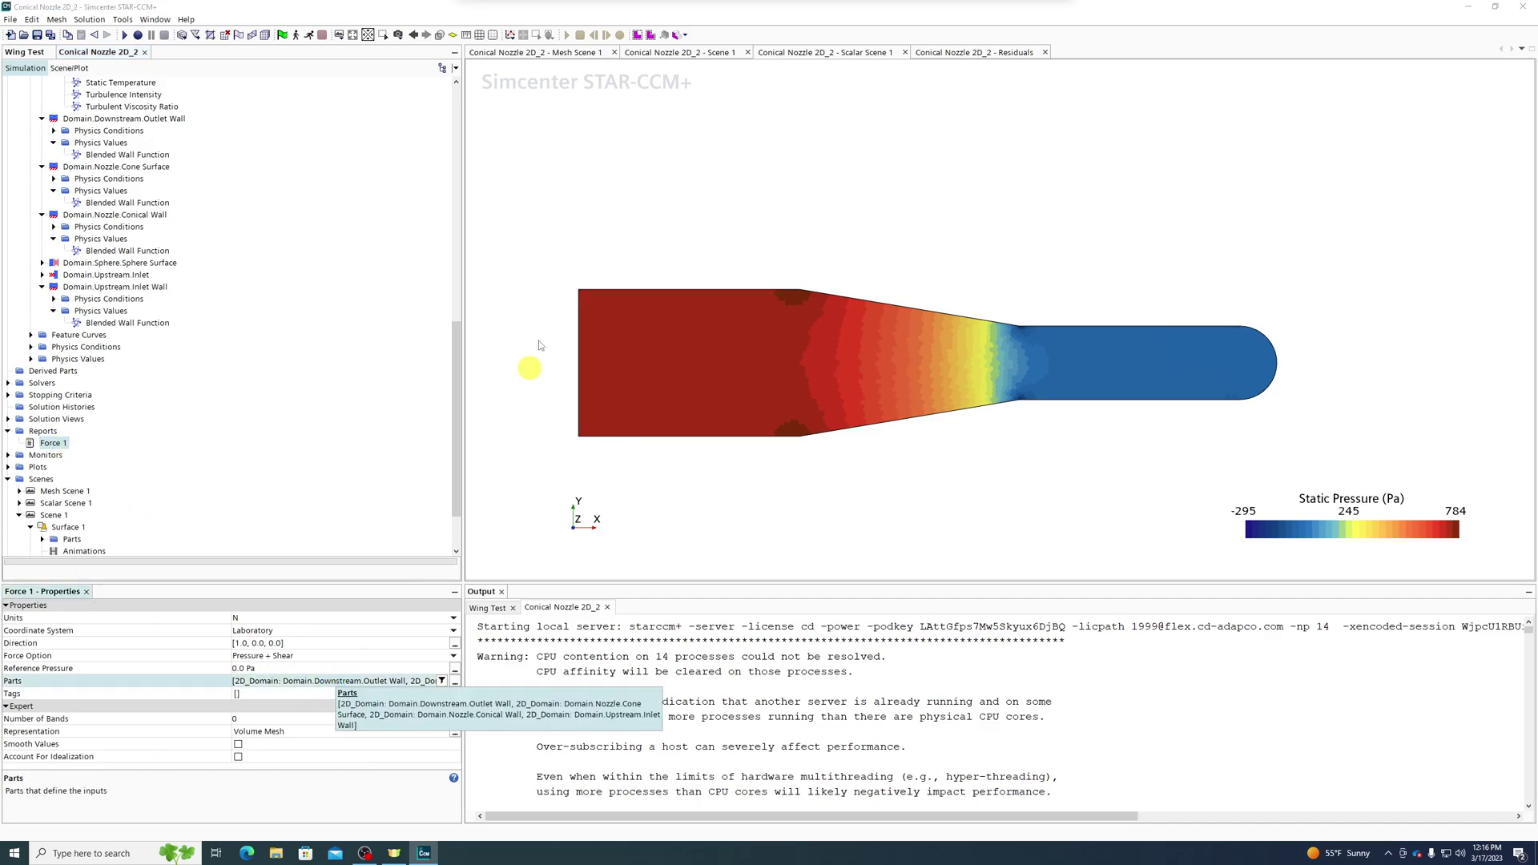
left_click(454, 681)
left_click(537, 230)
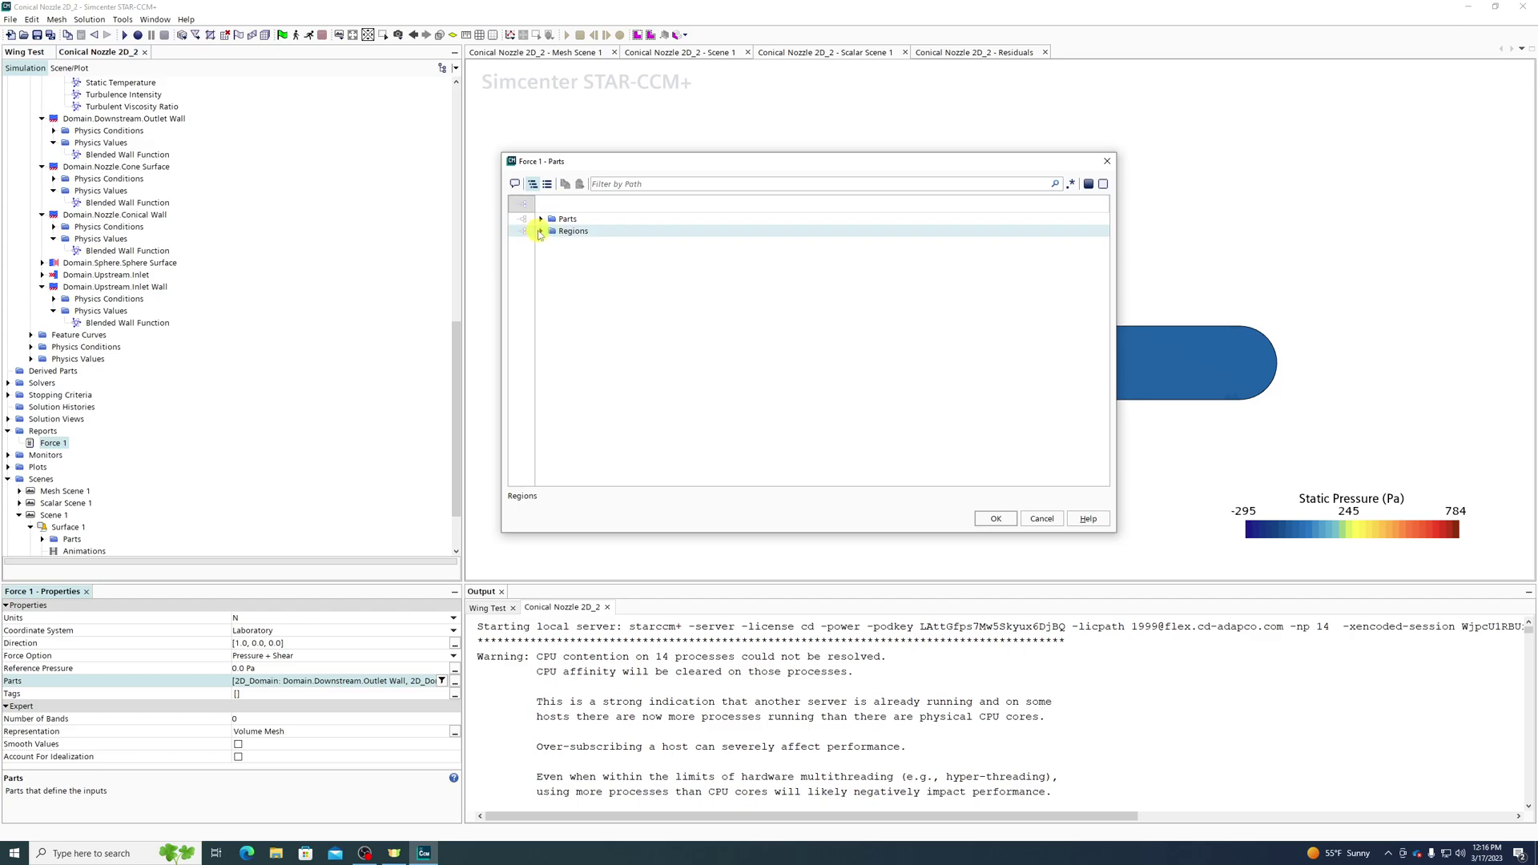
left_click(540, 231)
left_click(662, 280)
left_click(662, 292)
left_click(647, 302)
left_click(649, 339)
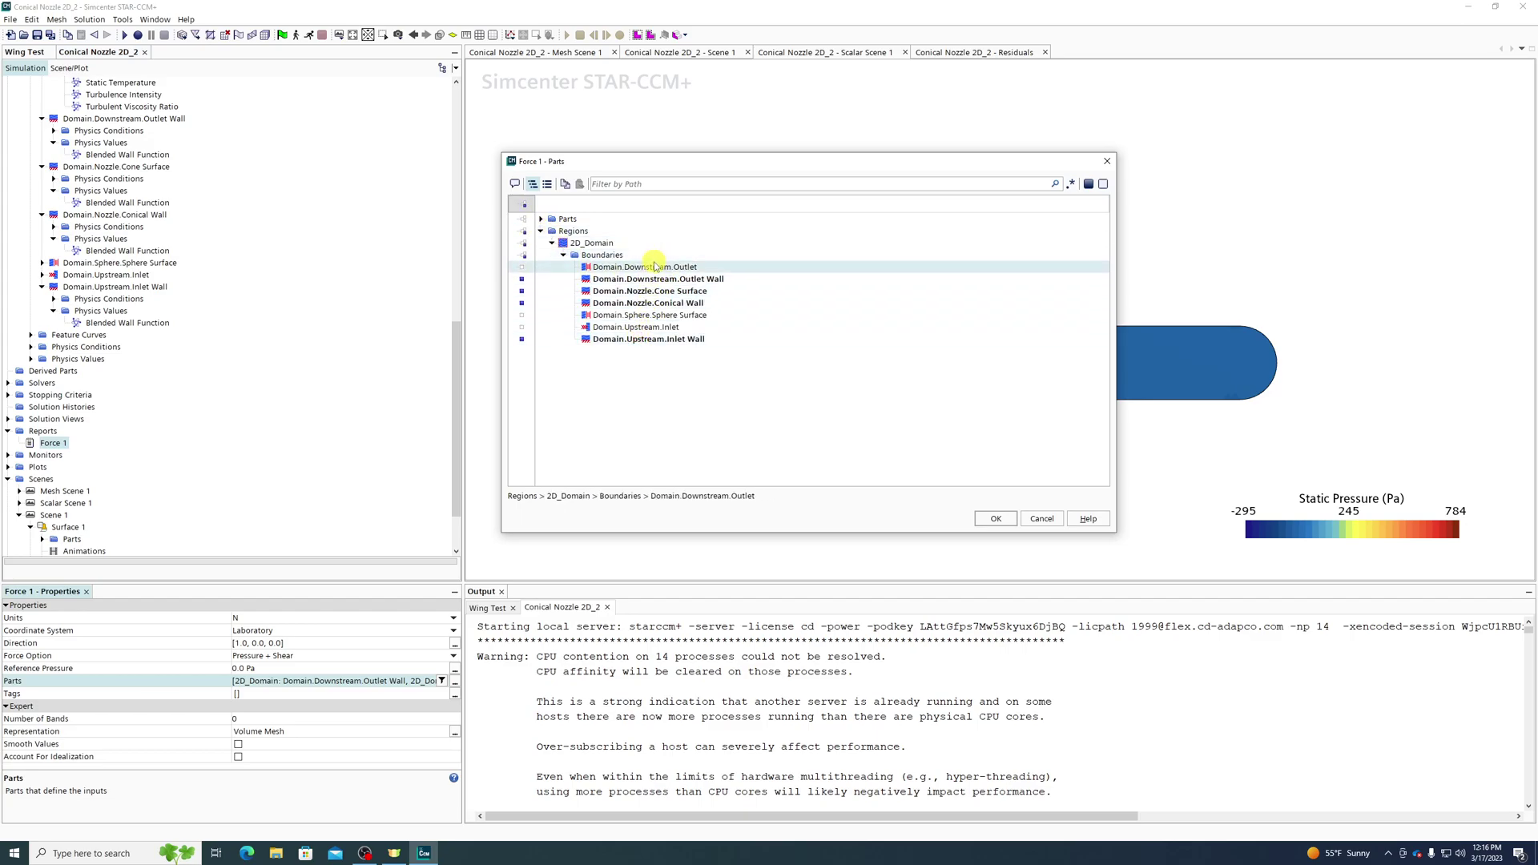
left_click(995, 518)
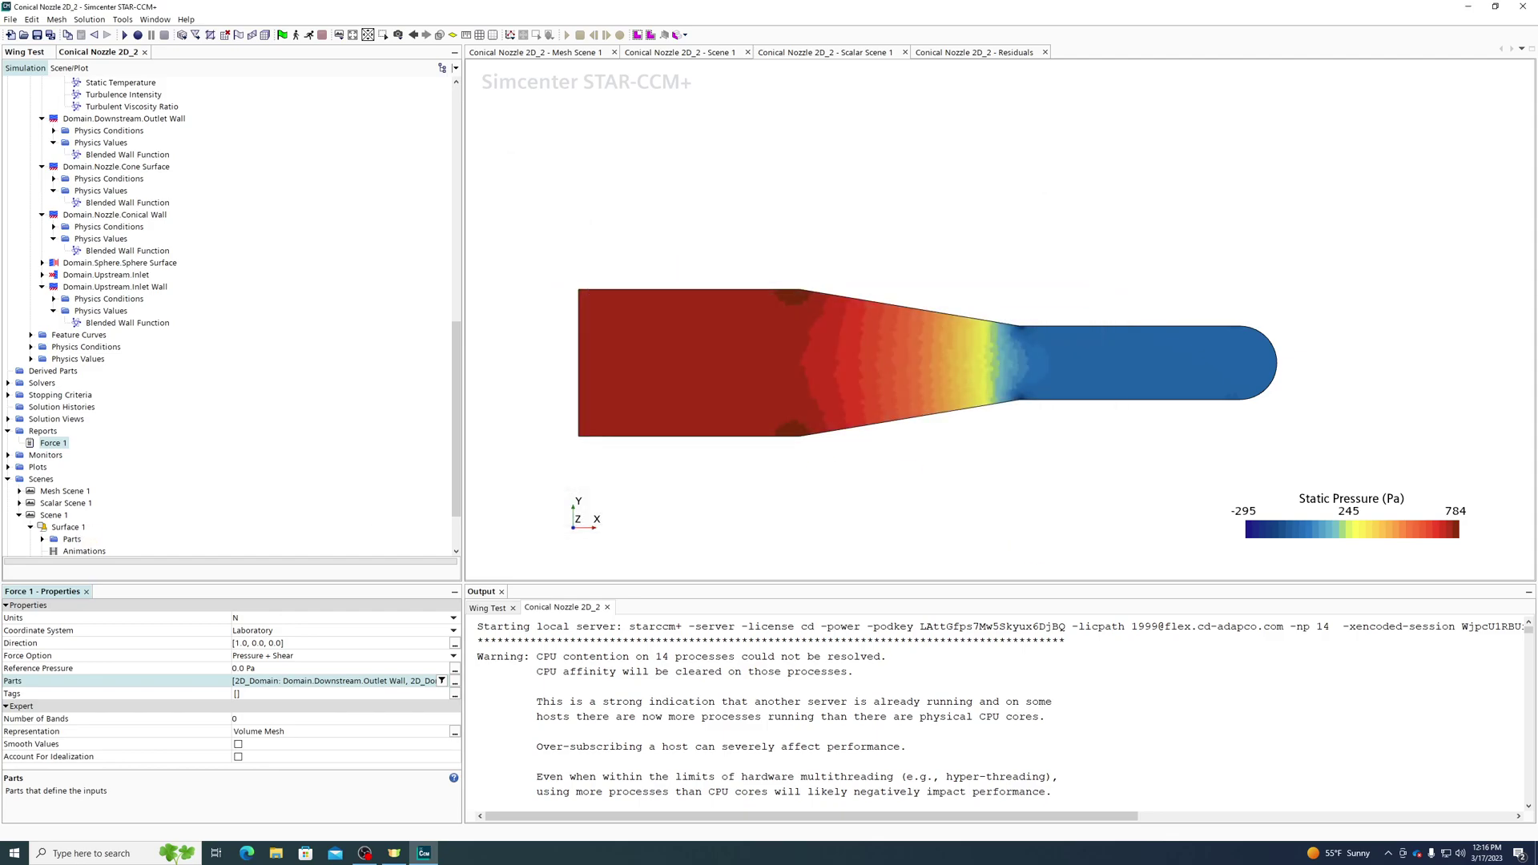
double_click(48, 443)
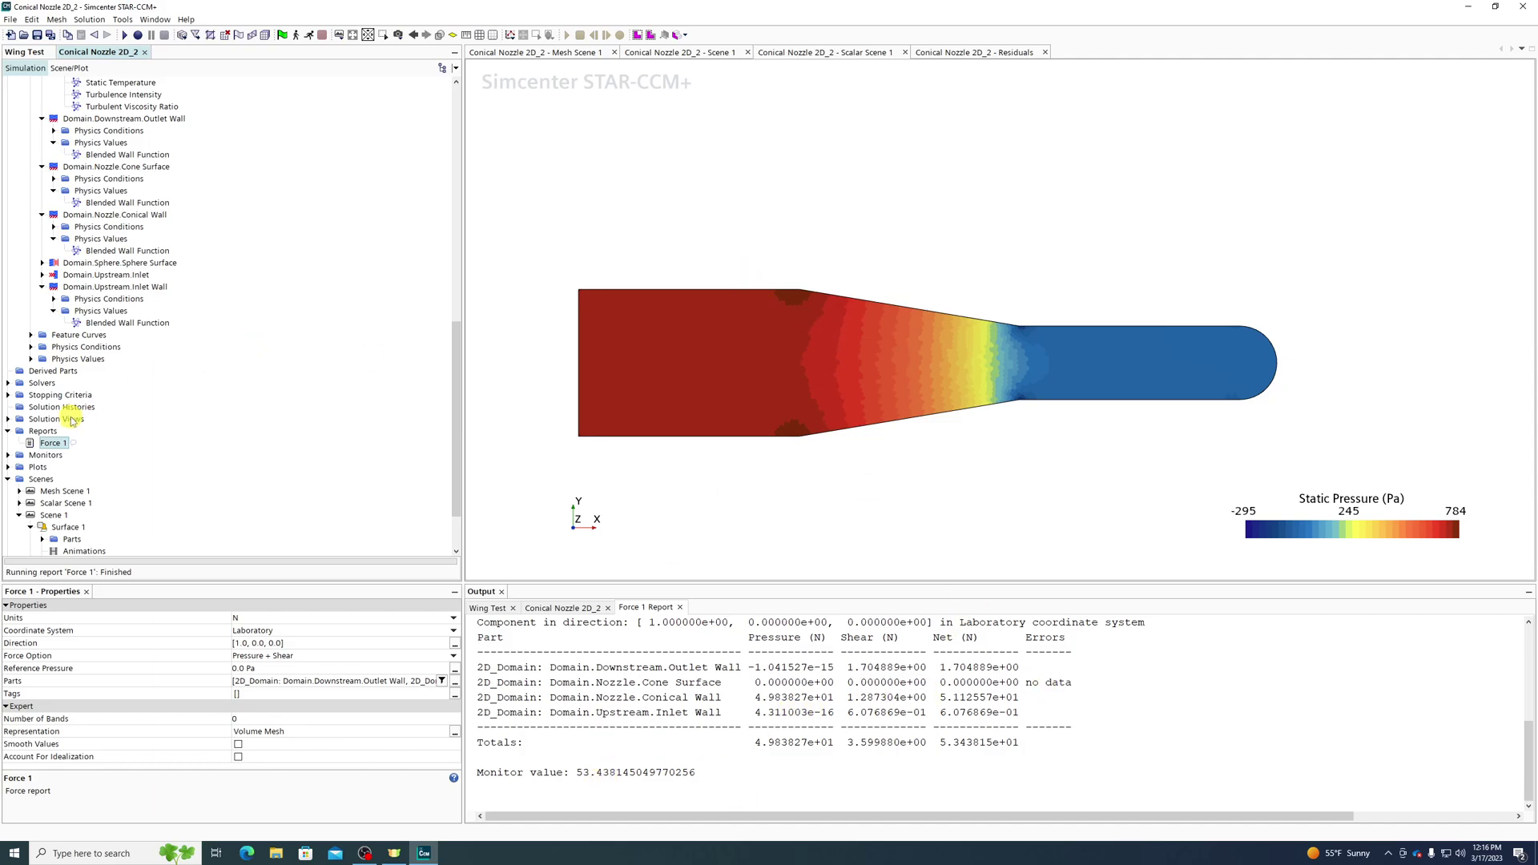
Rename the Force 1 report as Nozzle Force X.
left_click(41, 432)
right_click(50, 444)
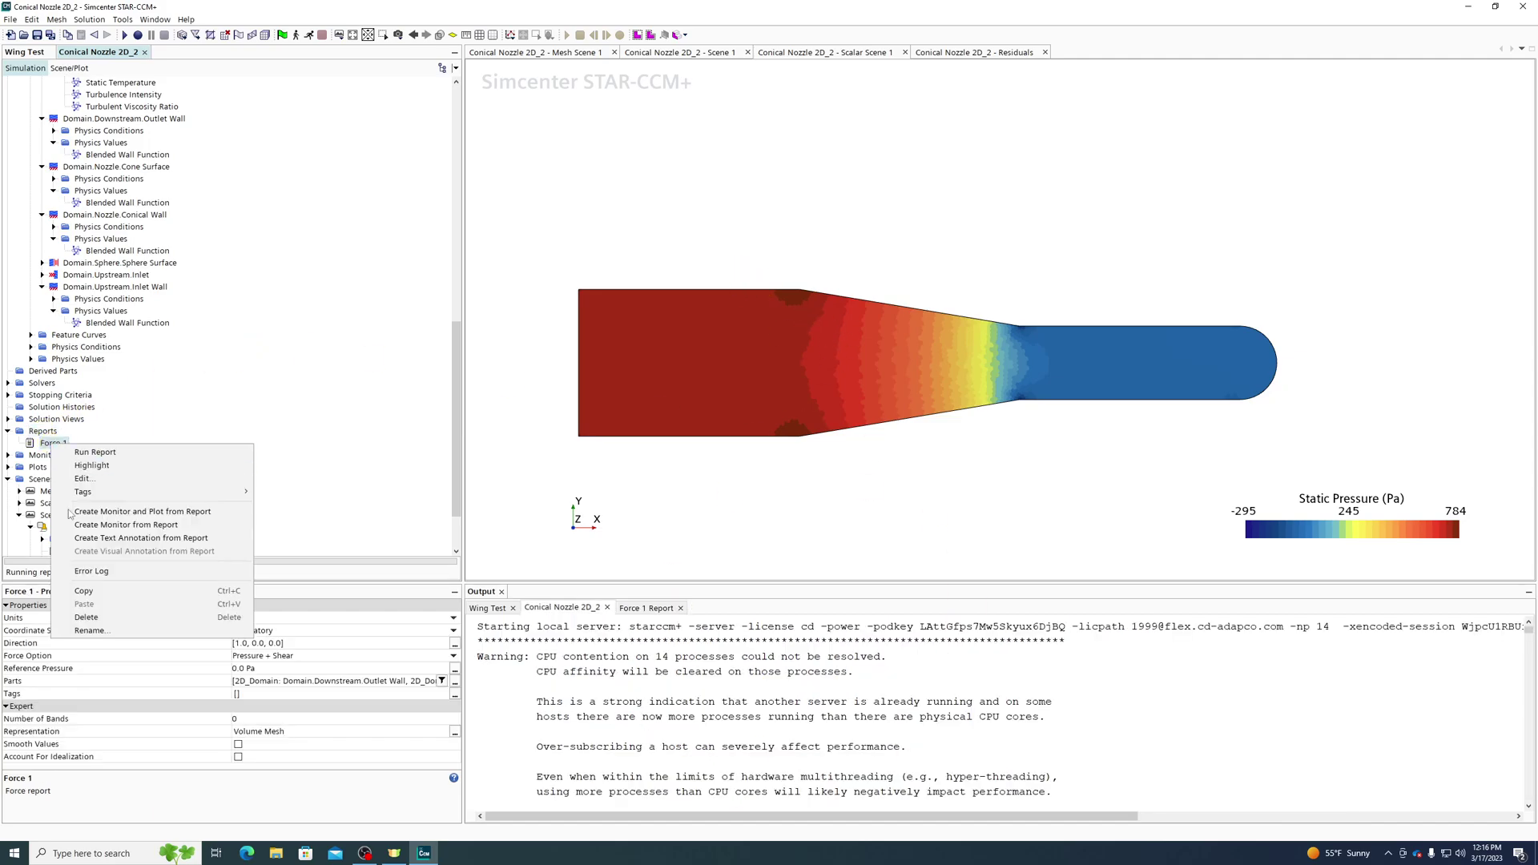
left_click(80, 632)
type("Nozzle Forc")
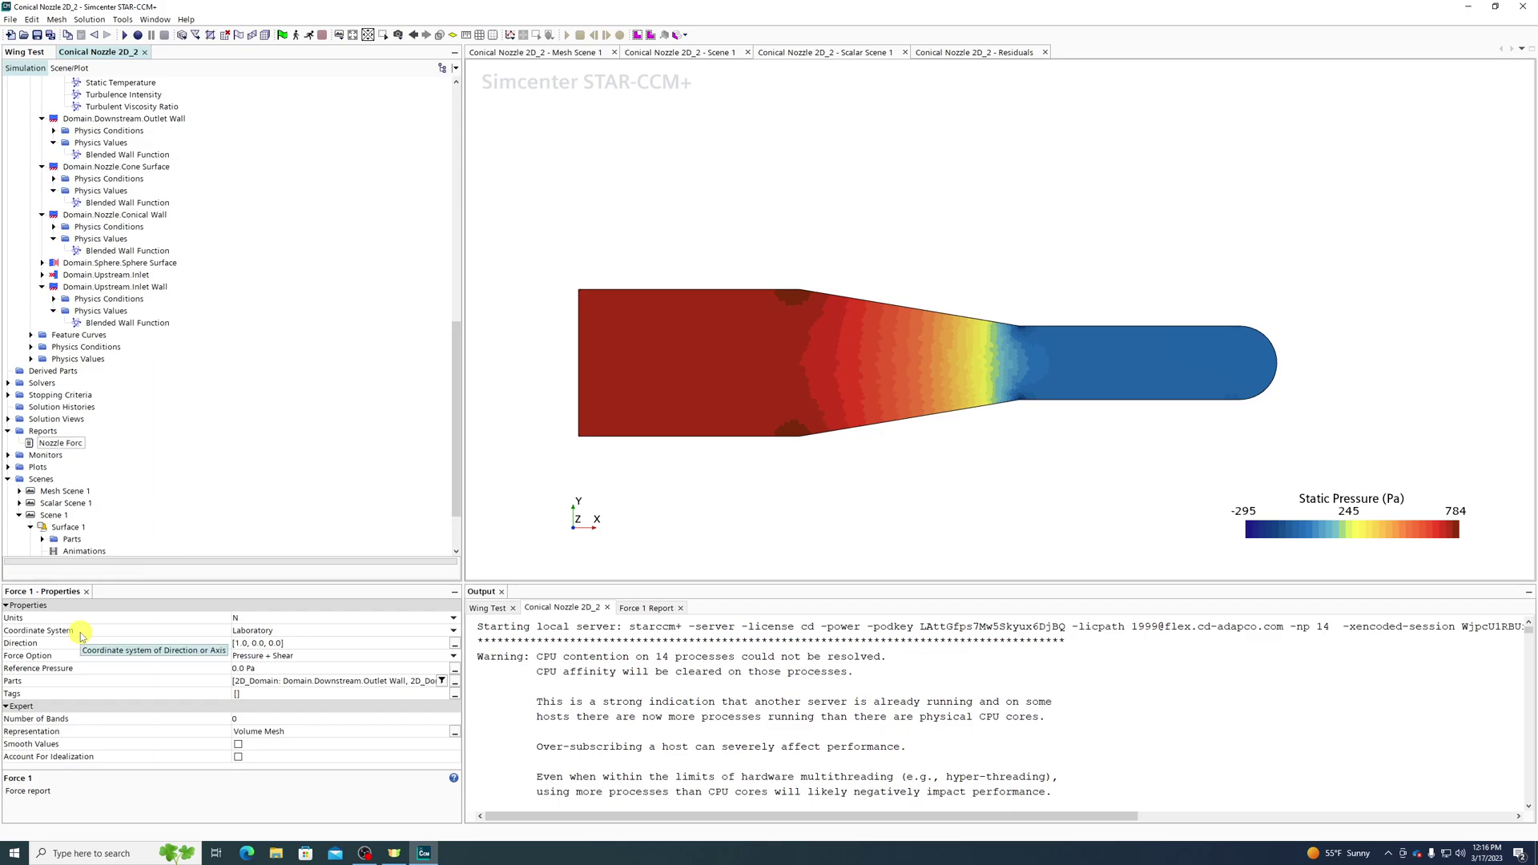
type("e X")
key("Return")
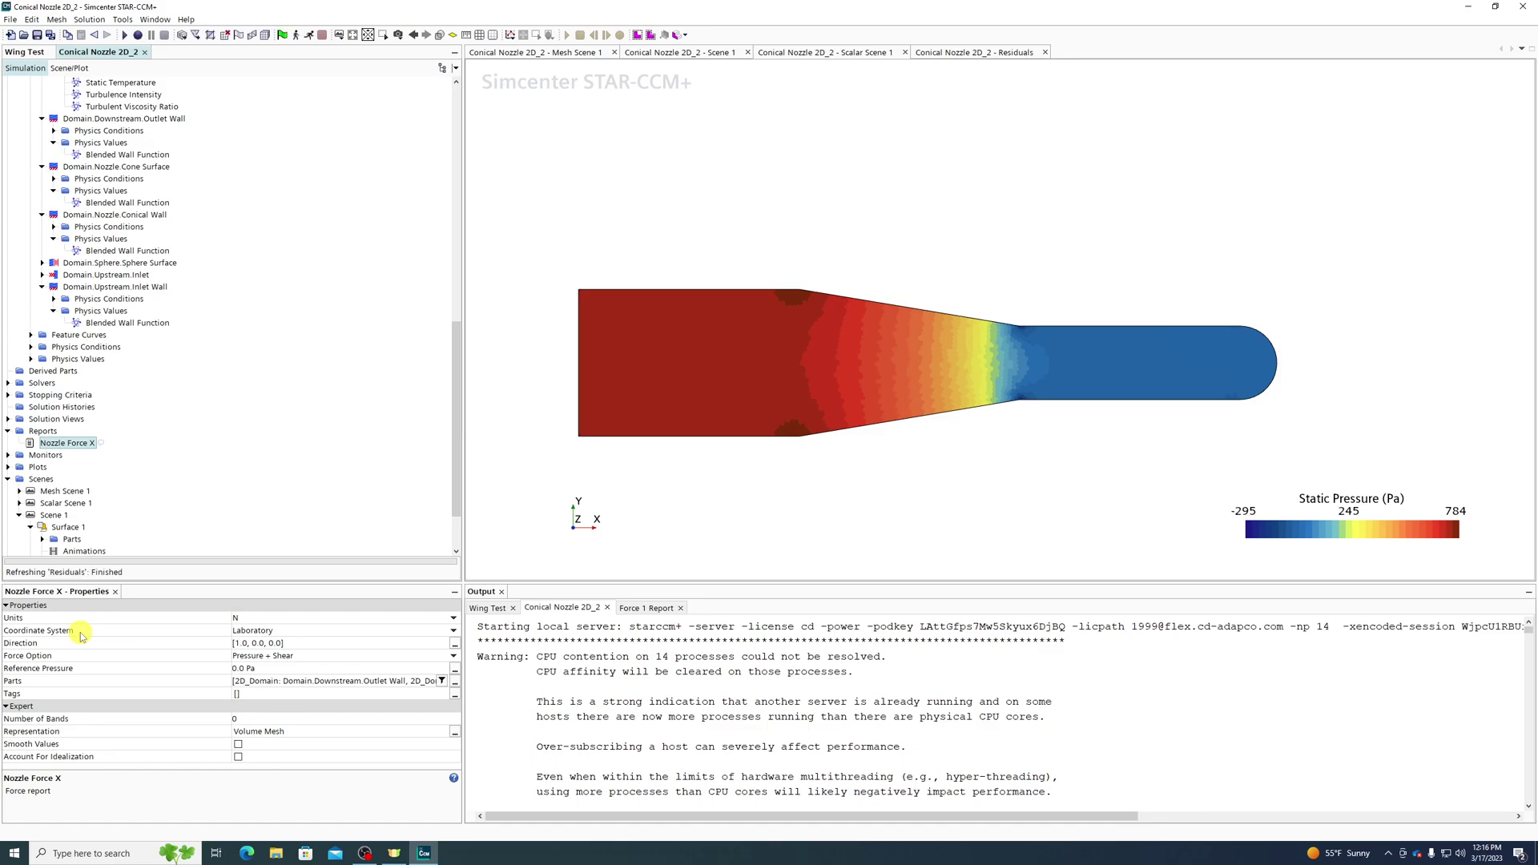
Create a Surface Average report of Total Pressure and include the Domain.Downstream.Outlet boundary of 2D_Domain in its parts.
right_click(44, 433)
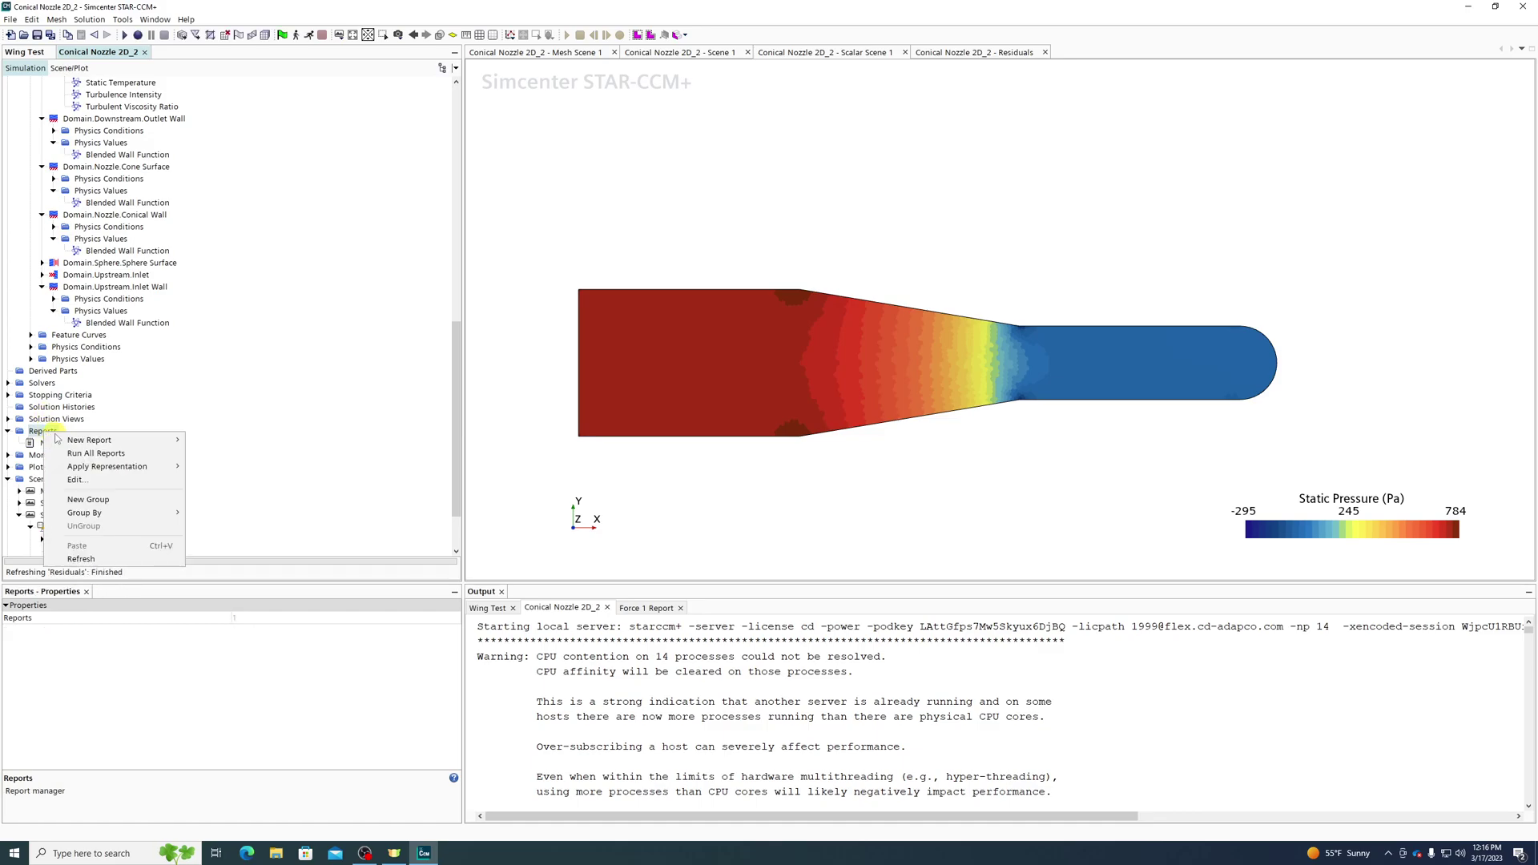
mouse_move(92, 440)
mouse_move(213, 445)
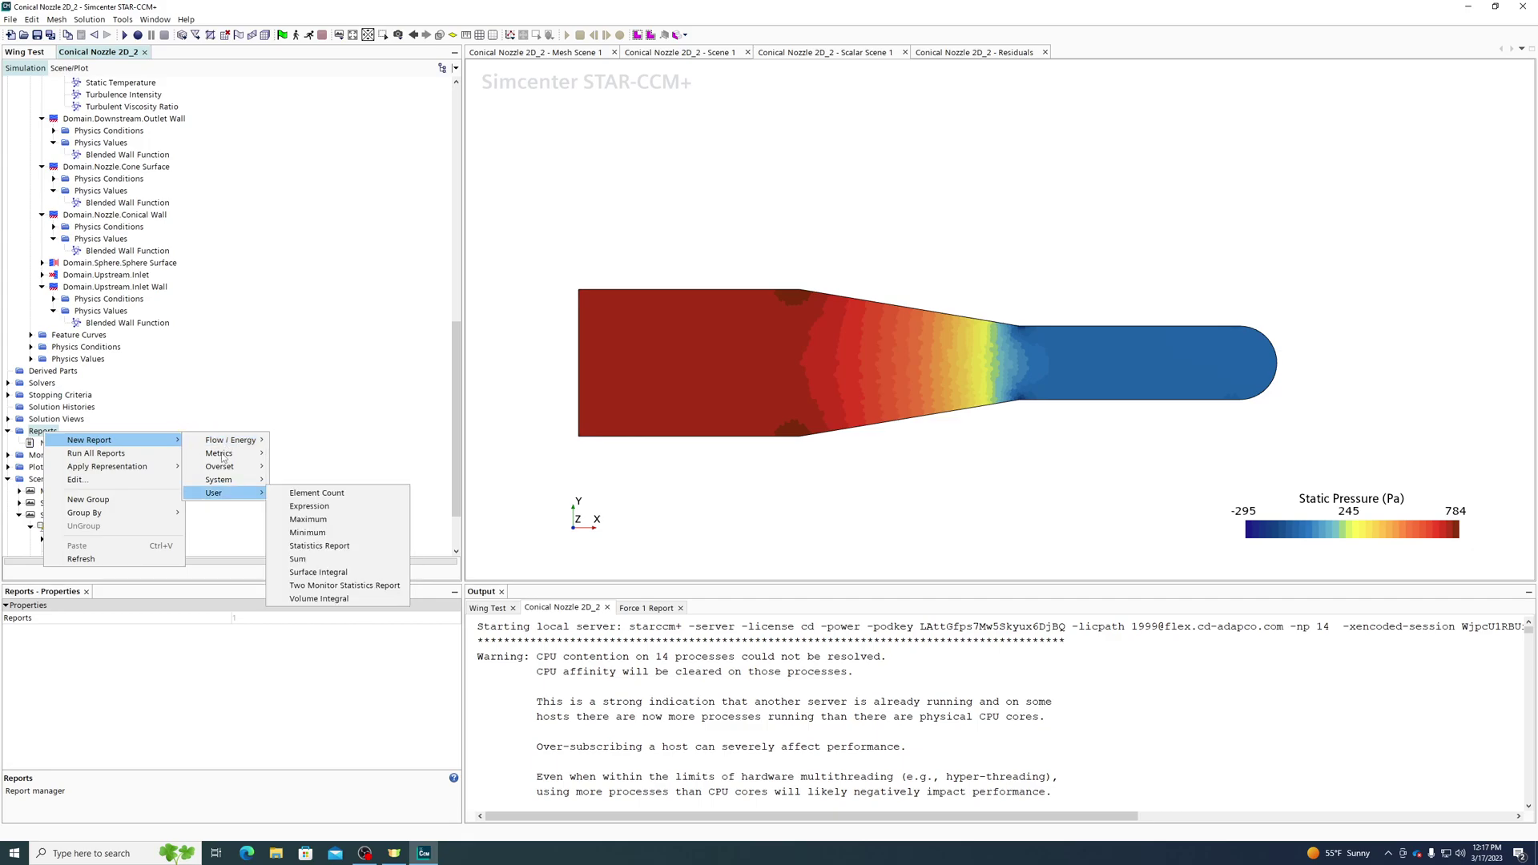
left_click(332, 495)
left_click(275, 632)
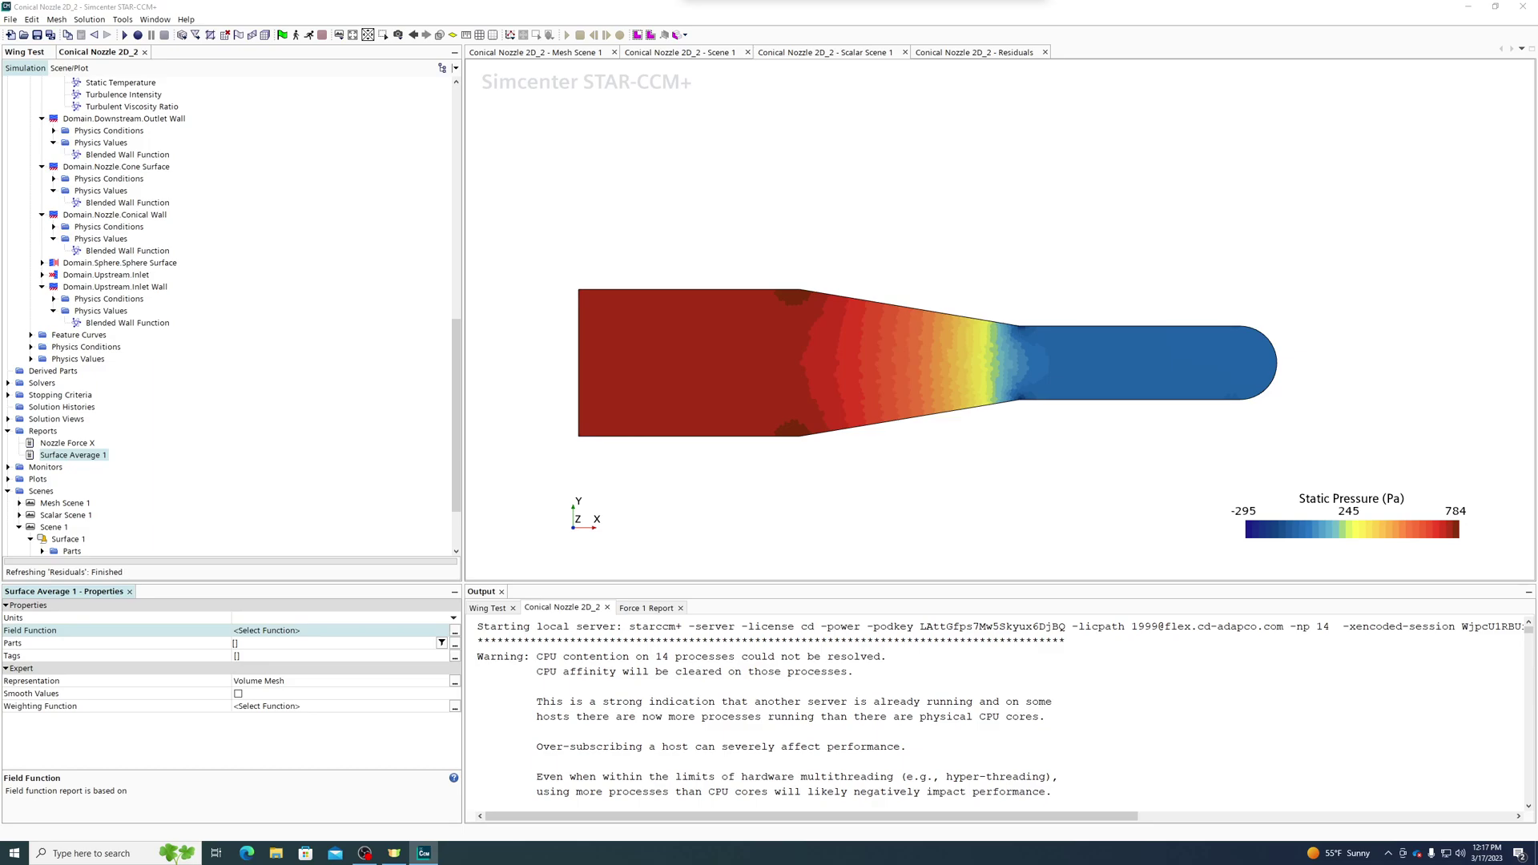
left_click(228, 258)
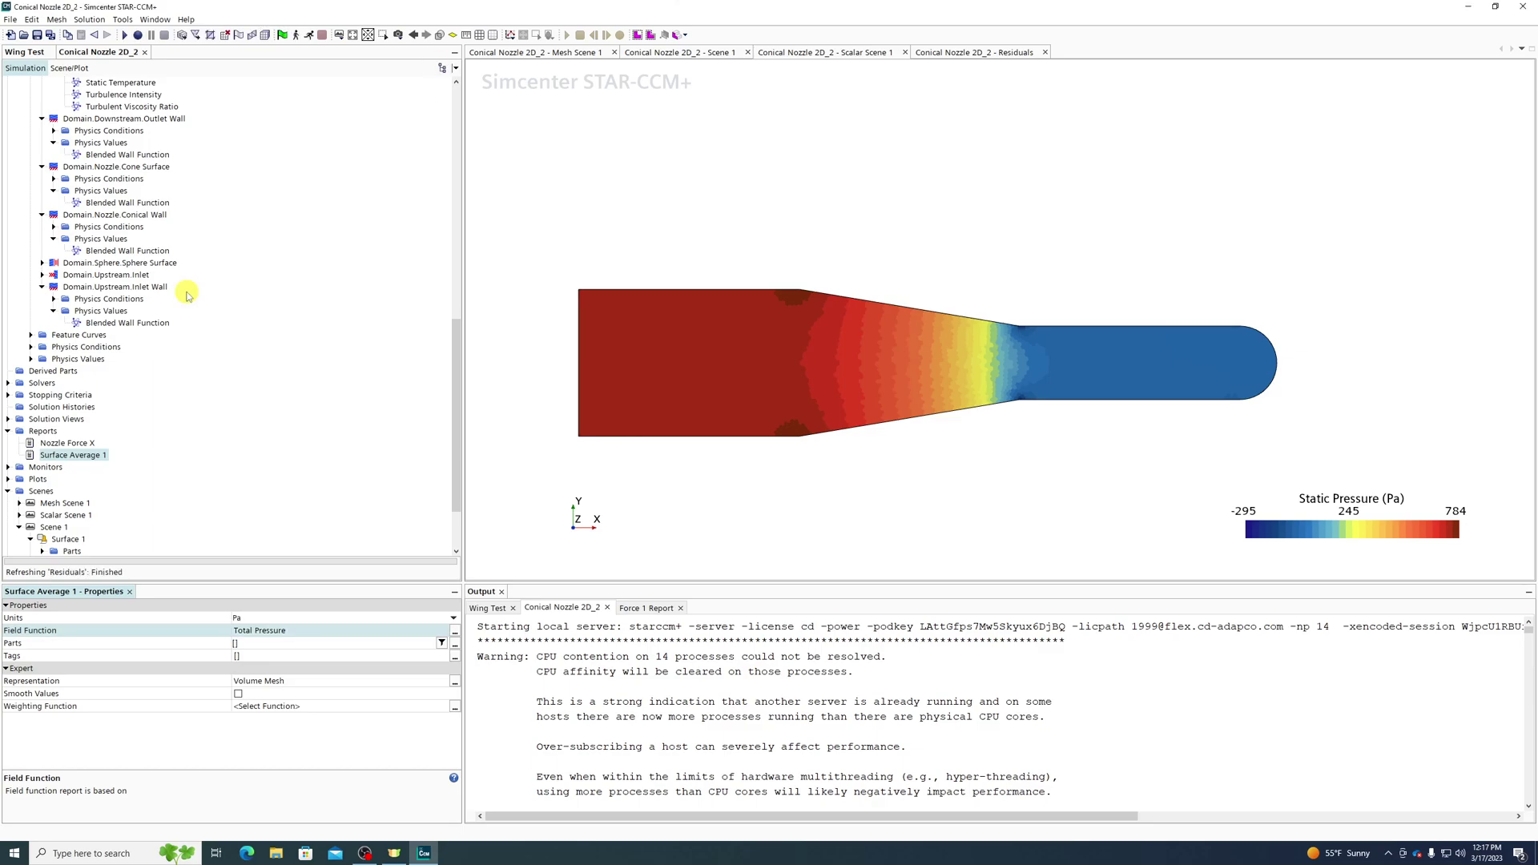
left_click(249, 643)
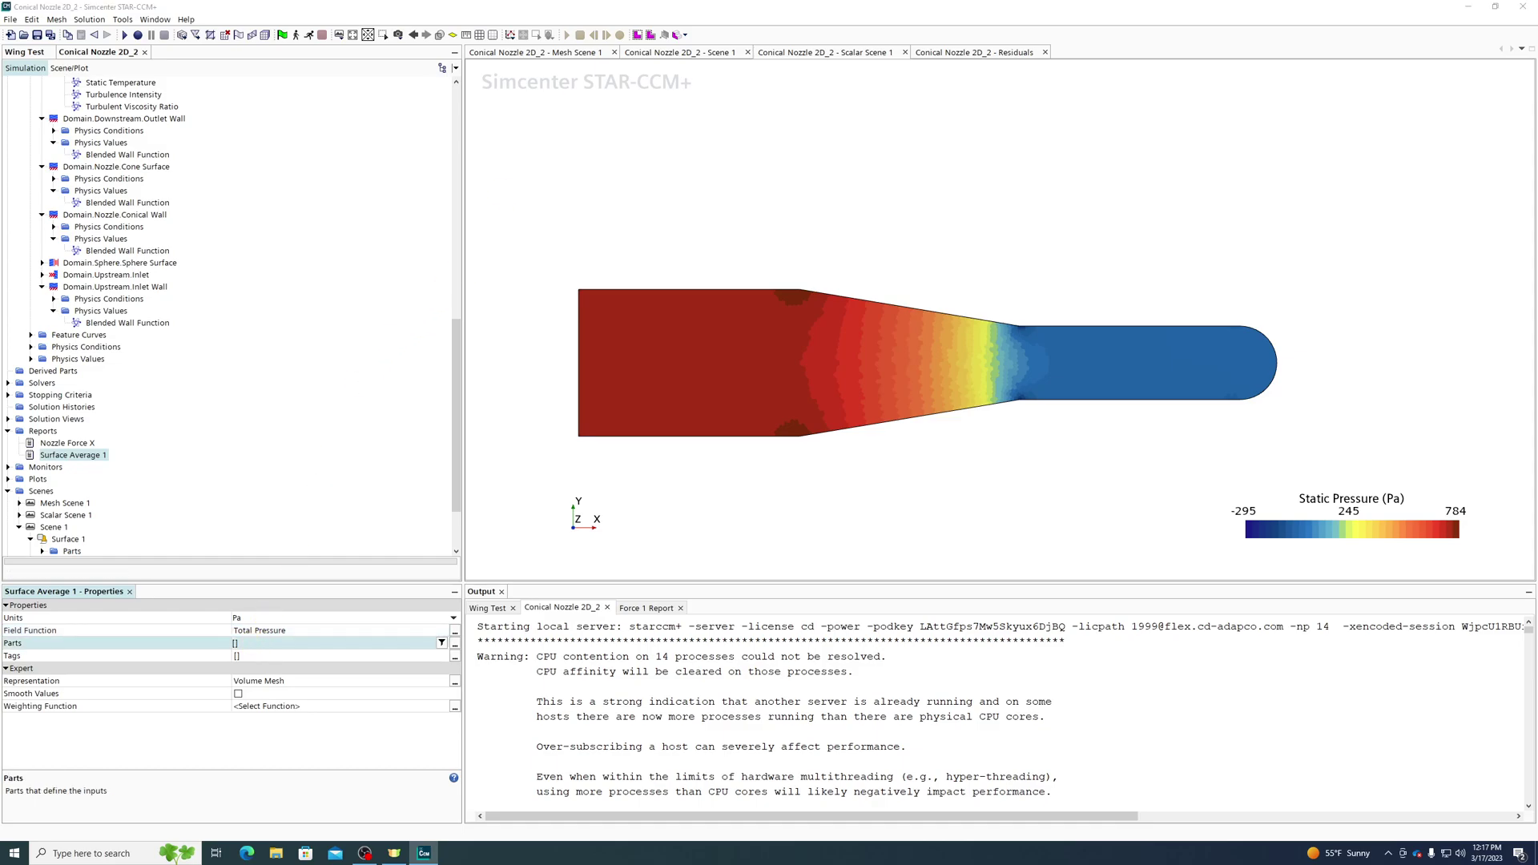
Rename the Surface Average 1 report as P_T Out.
right_click(71, 455)
left_click(109, 640)
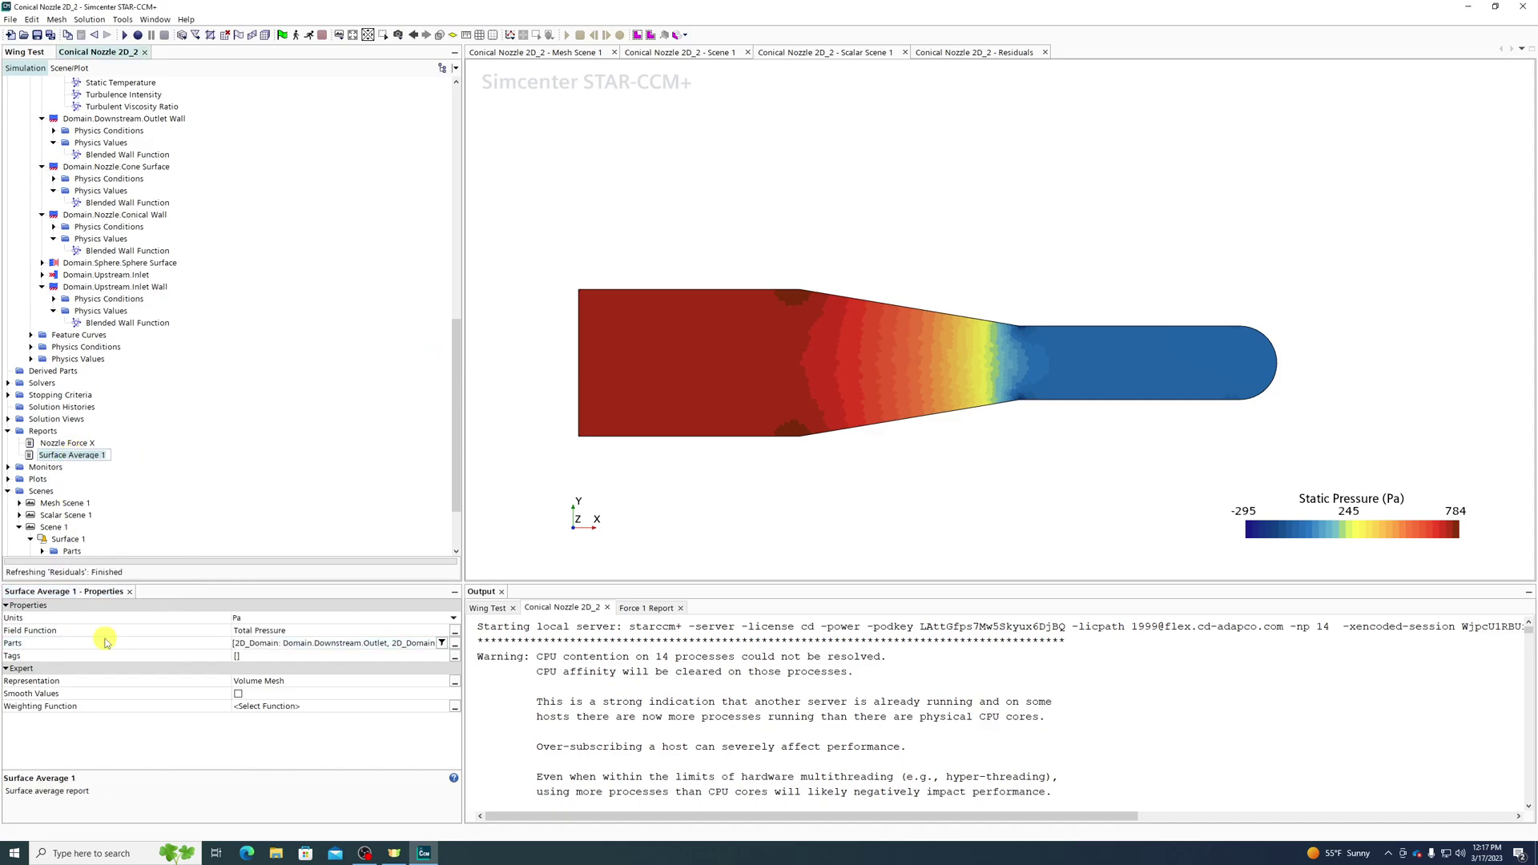
type("P T")
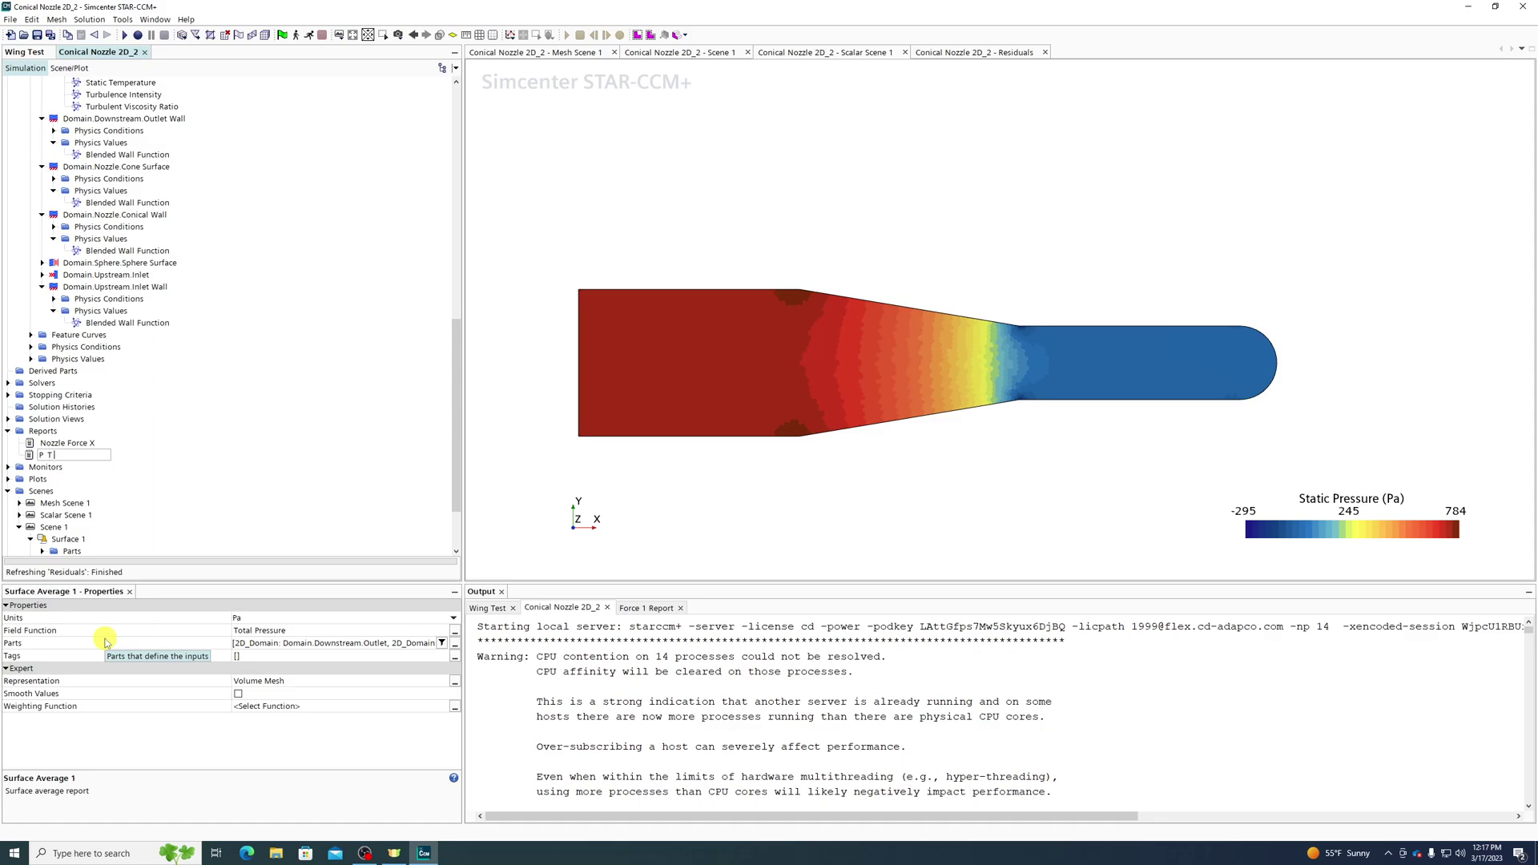
key("Return")
Duplicate the P_T Out report and rename the copy as P_T In.
key("ctrl+c")
left_click(45, 433)
key("ctrl+v")
right_click(64, 474)
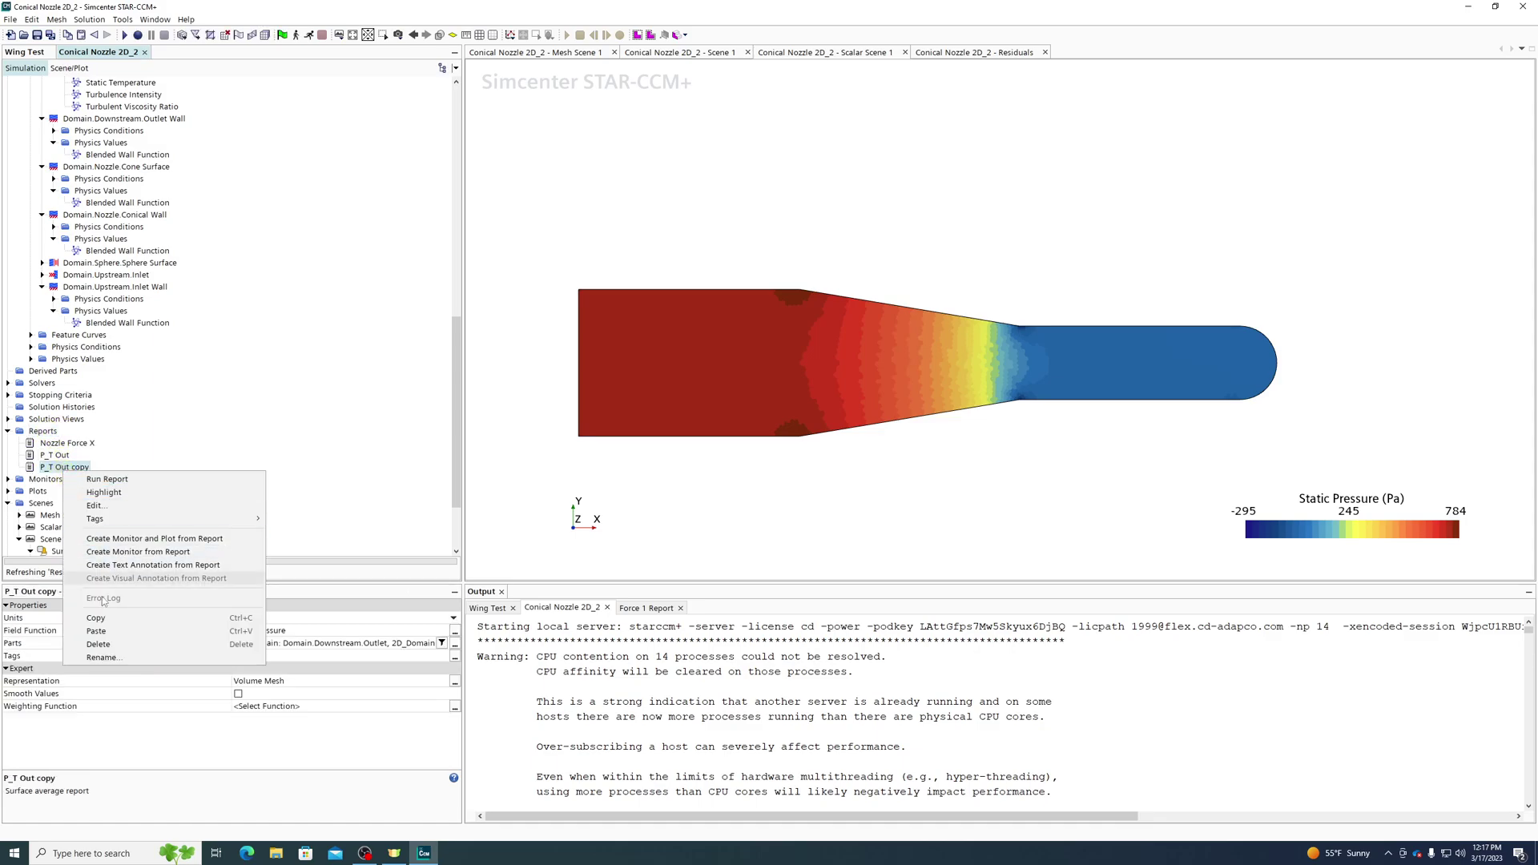
left_click(88, 670)
left_click_drag(56, 464, 198, 474)
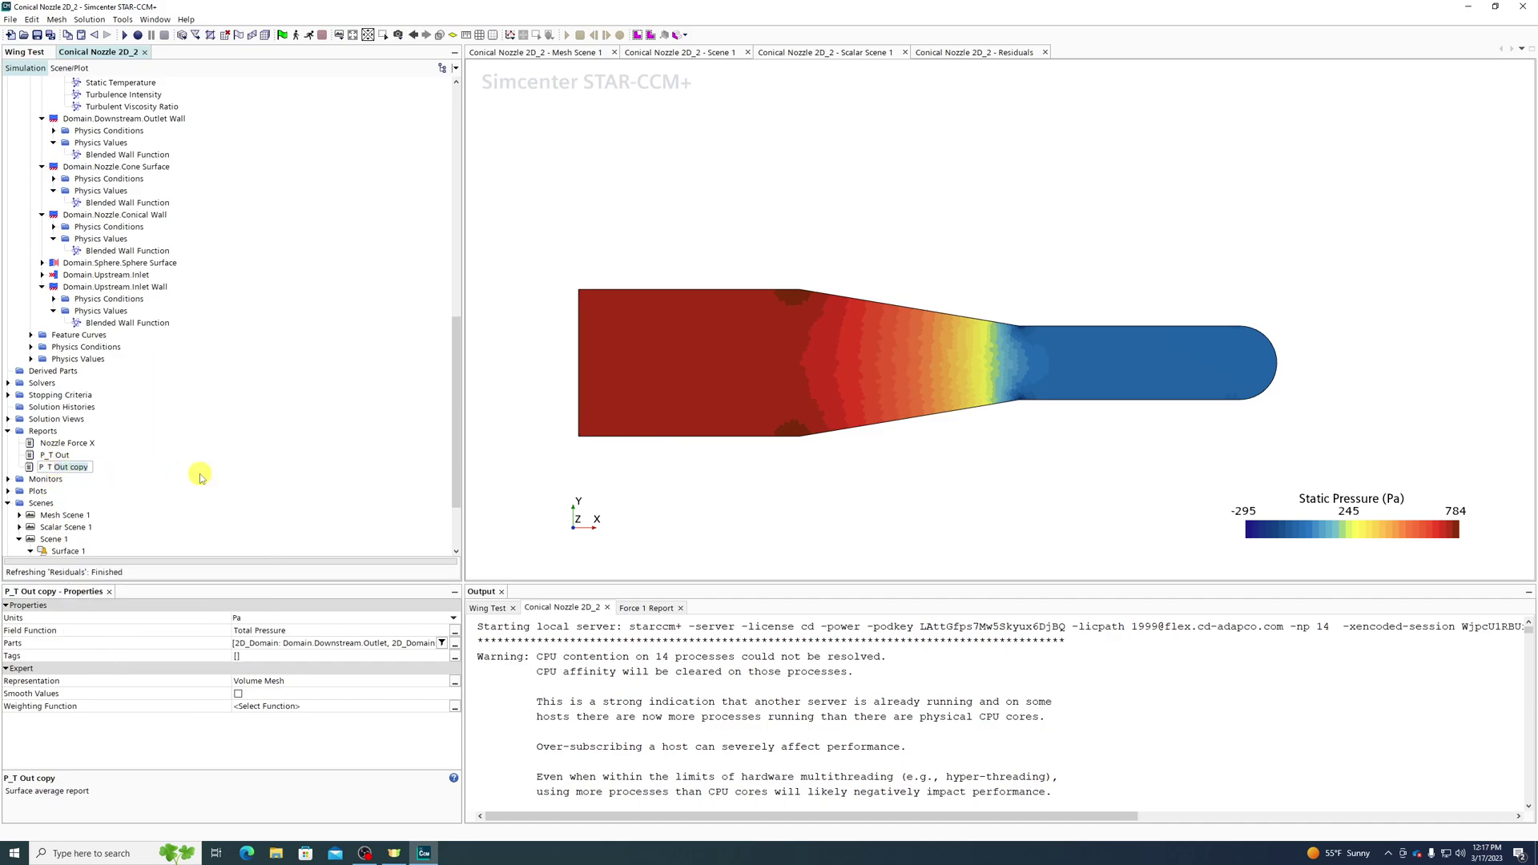
type("In")
key("Return")
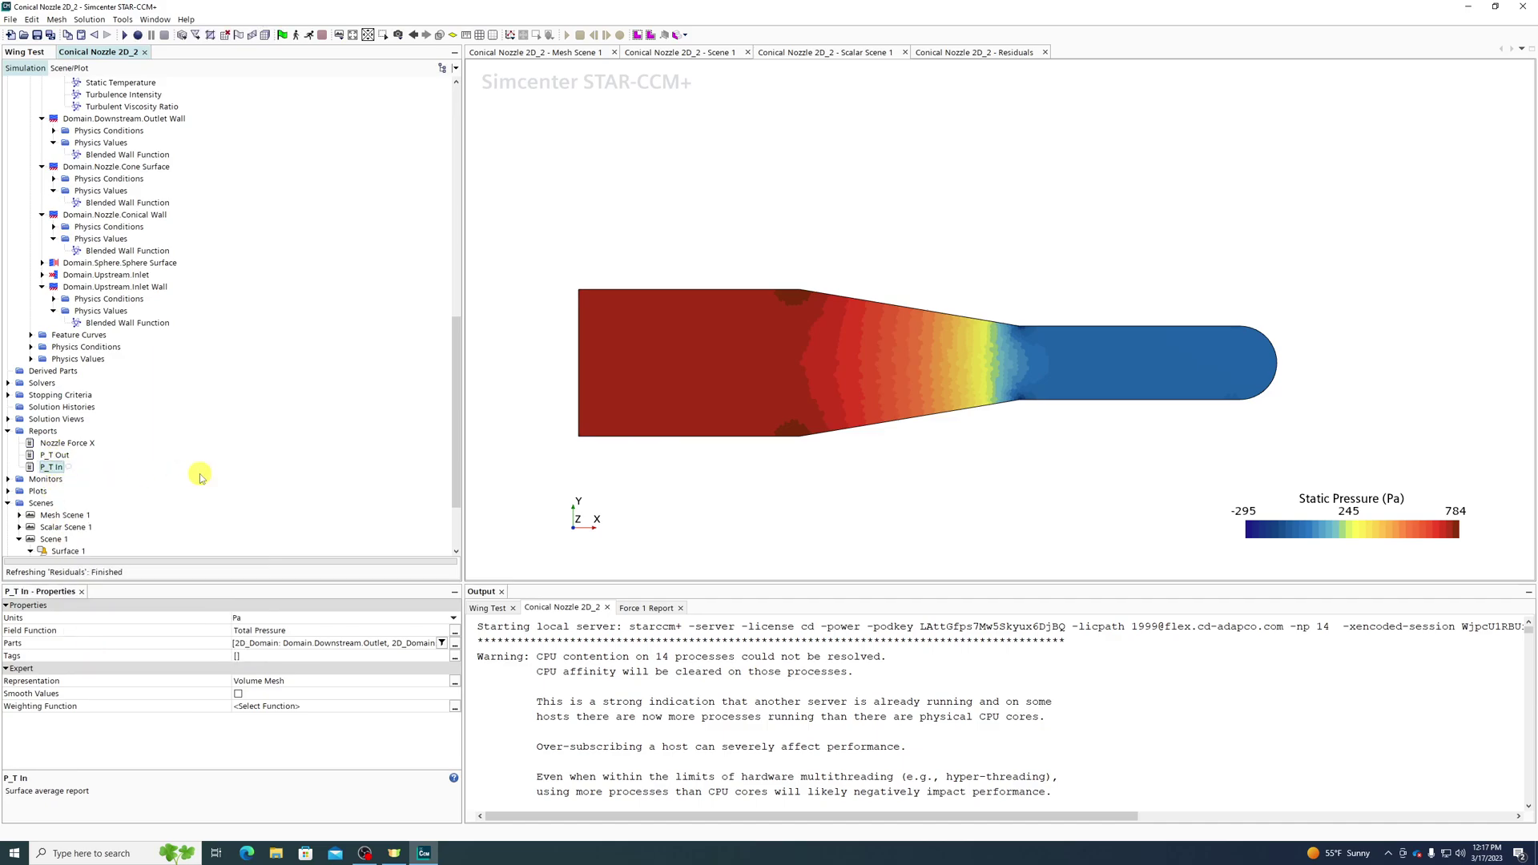
Set the P_T In report's parts to only the Domain.Upstream.Inlet boundary of 2D_Domain and run the report.
left_click(269, 645)
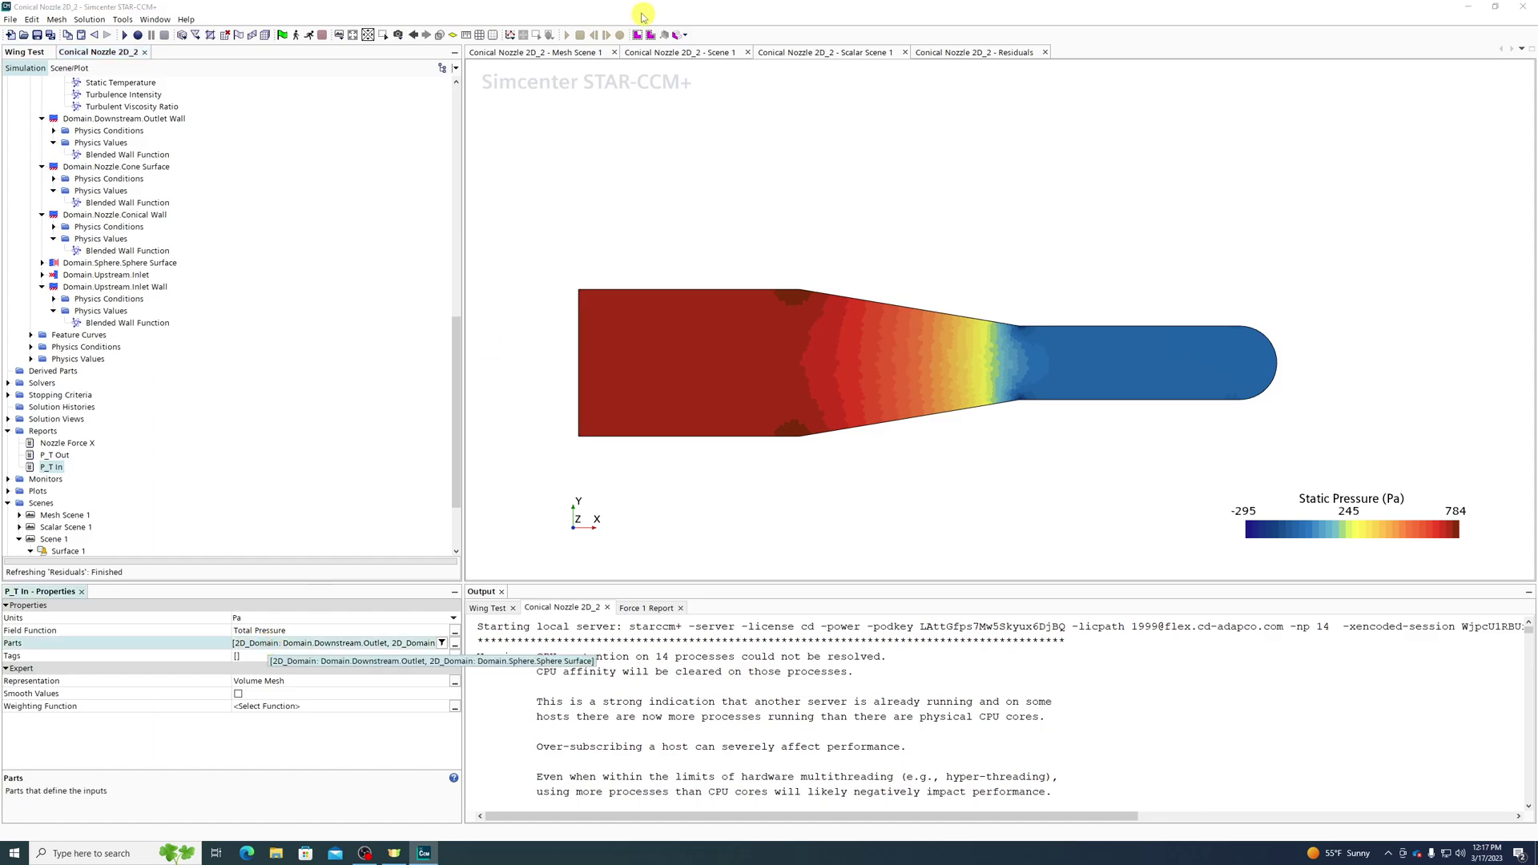
left_click_drag(564, 0, 549, 289)
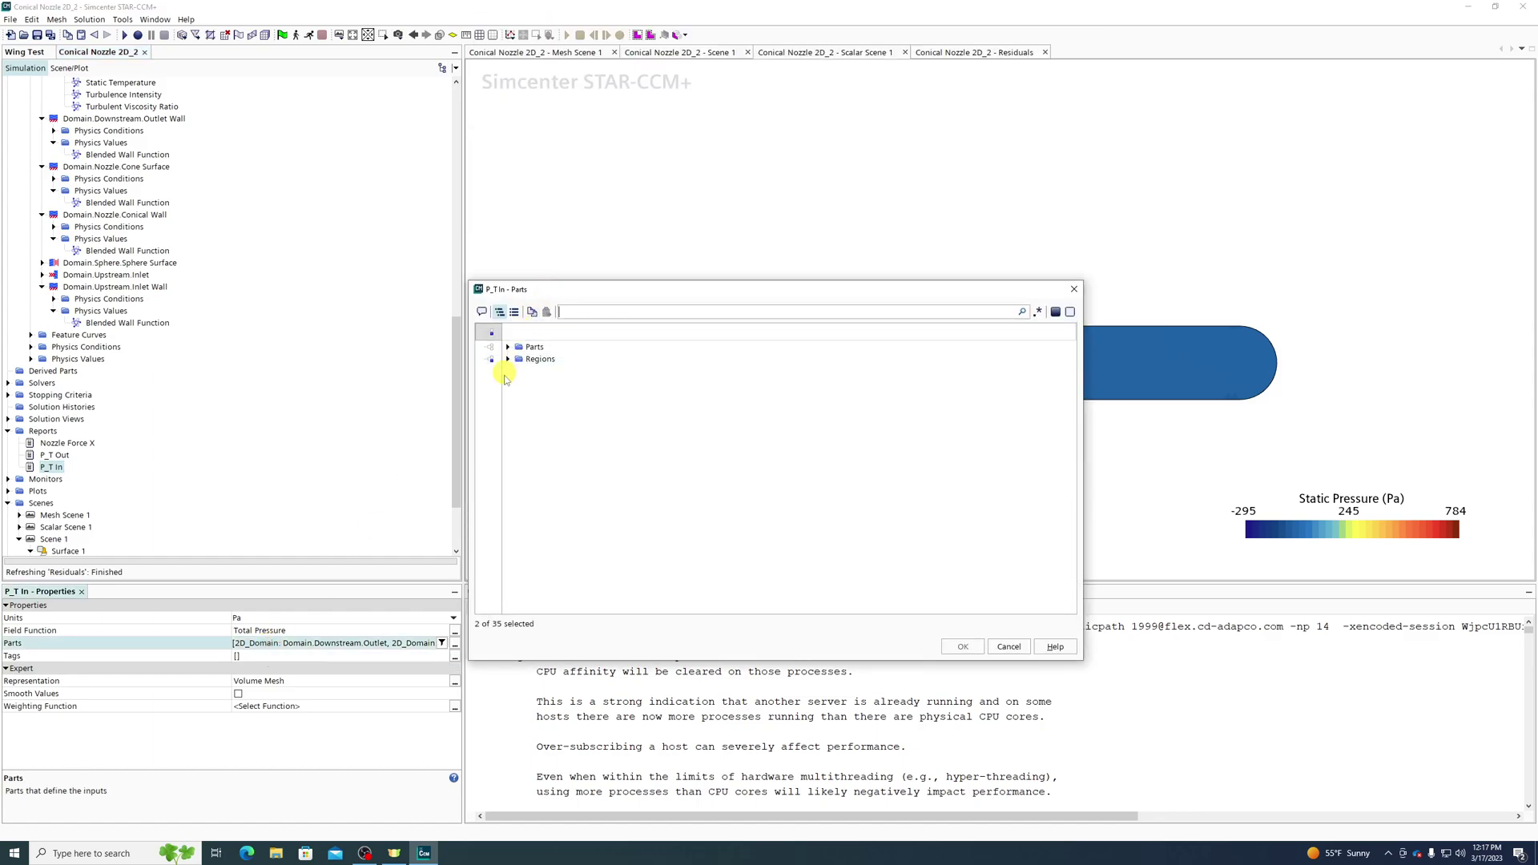
left_click(508, 360)
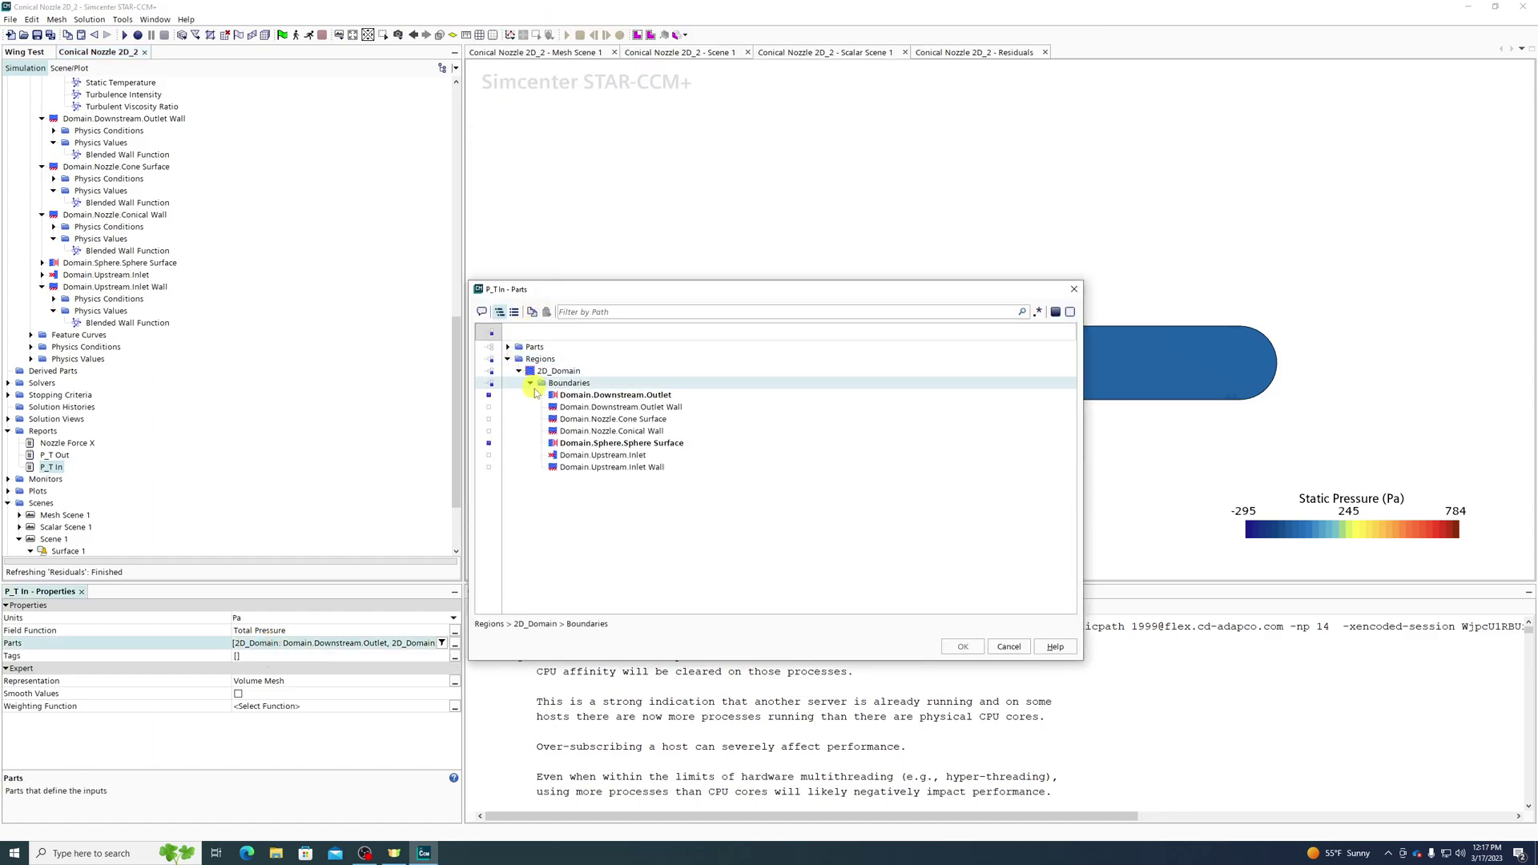
left_click(590, 443)
left_click(595, 396)
left_click(602, 455)
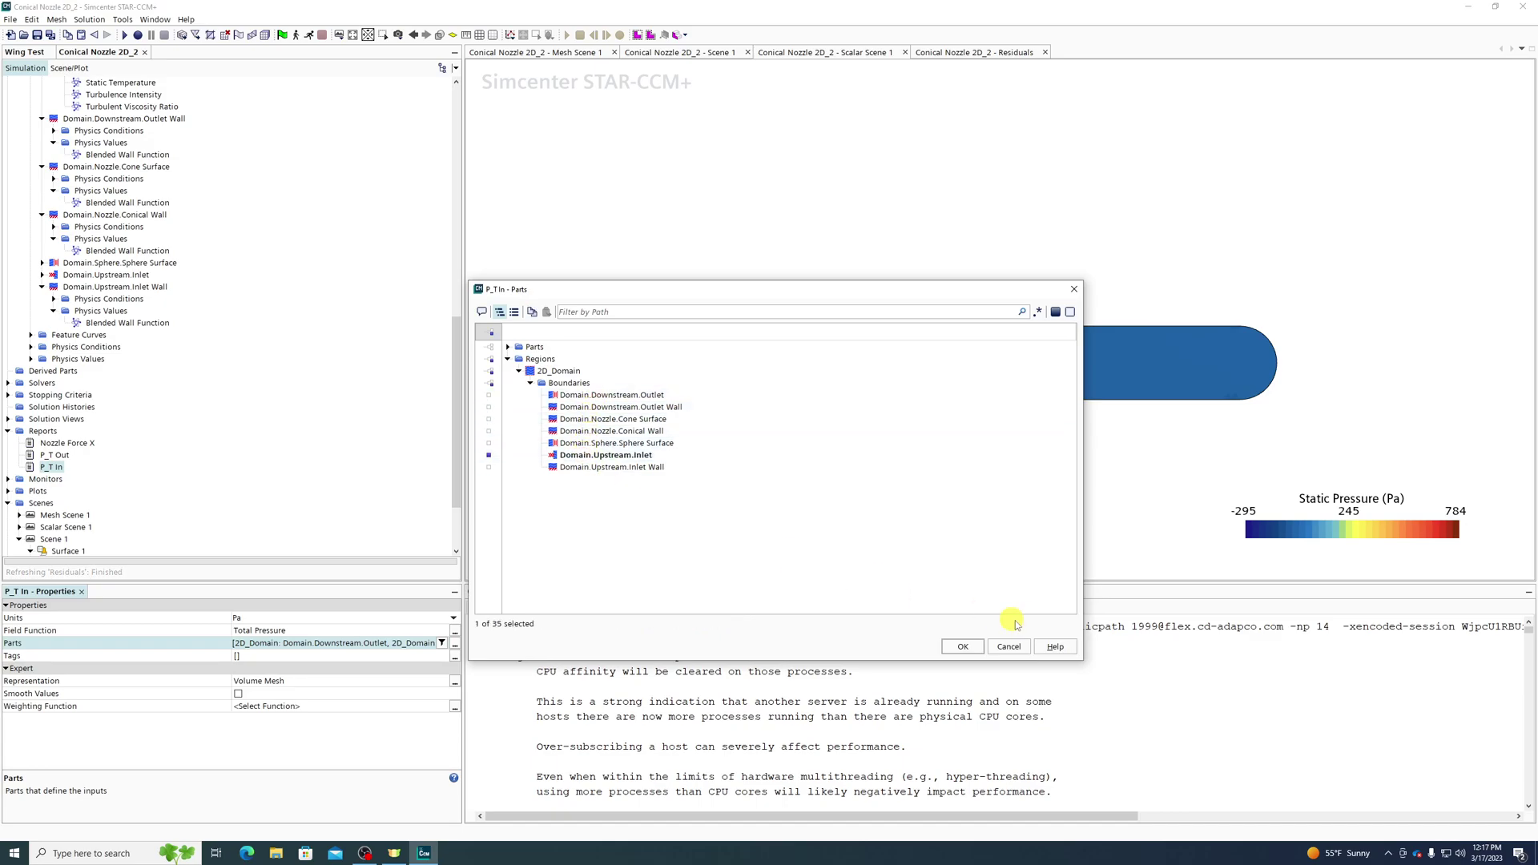
left_click(962, 647)
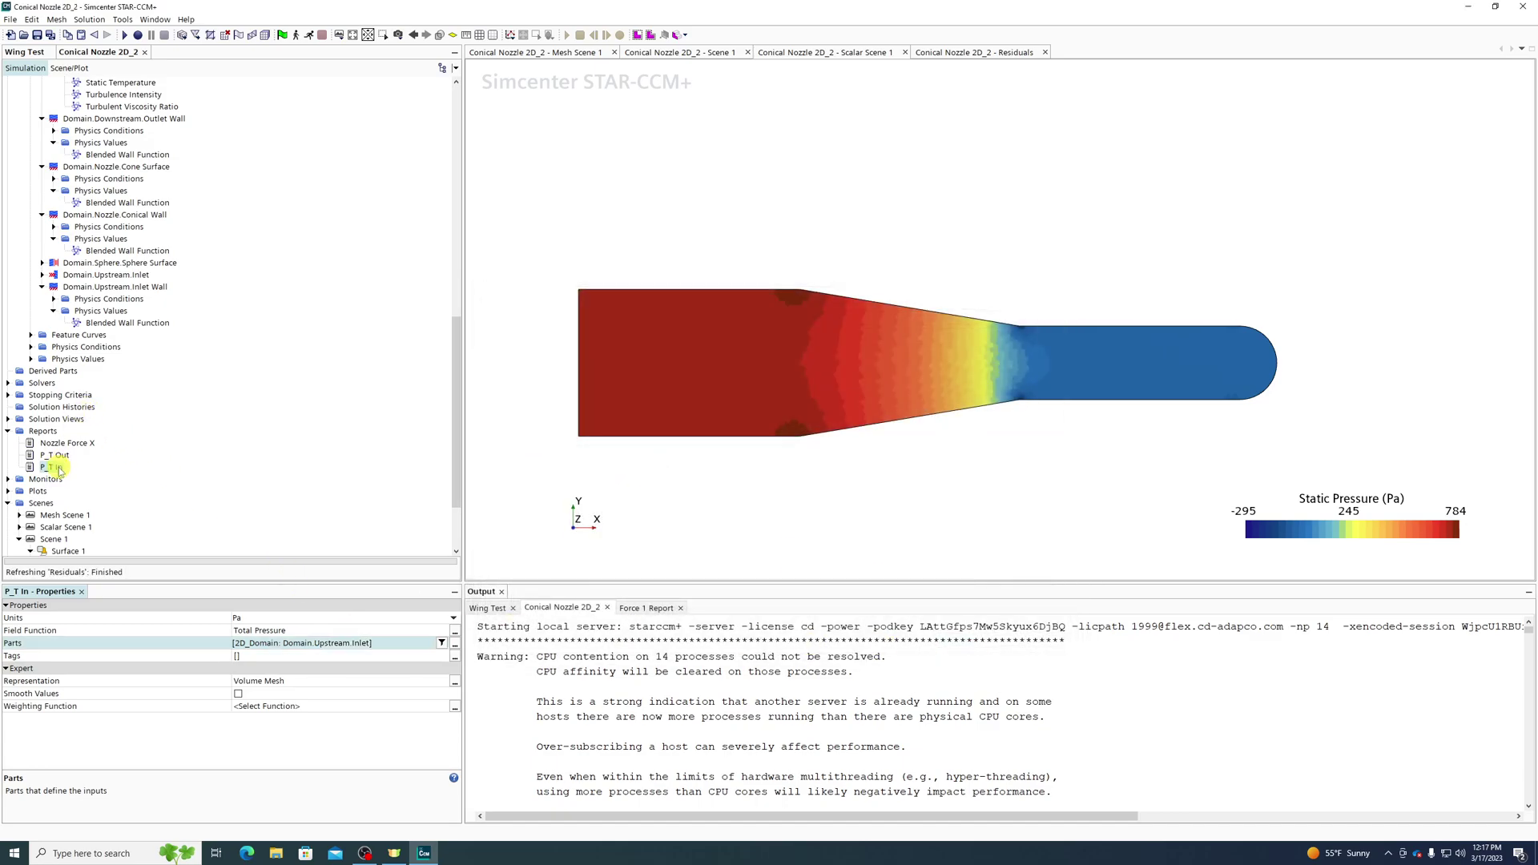
double_click(57, 466)
Make two copies each of the P_T In and P_T Out reports.
left_click(56, 455)
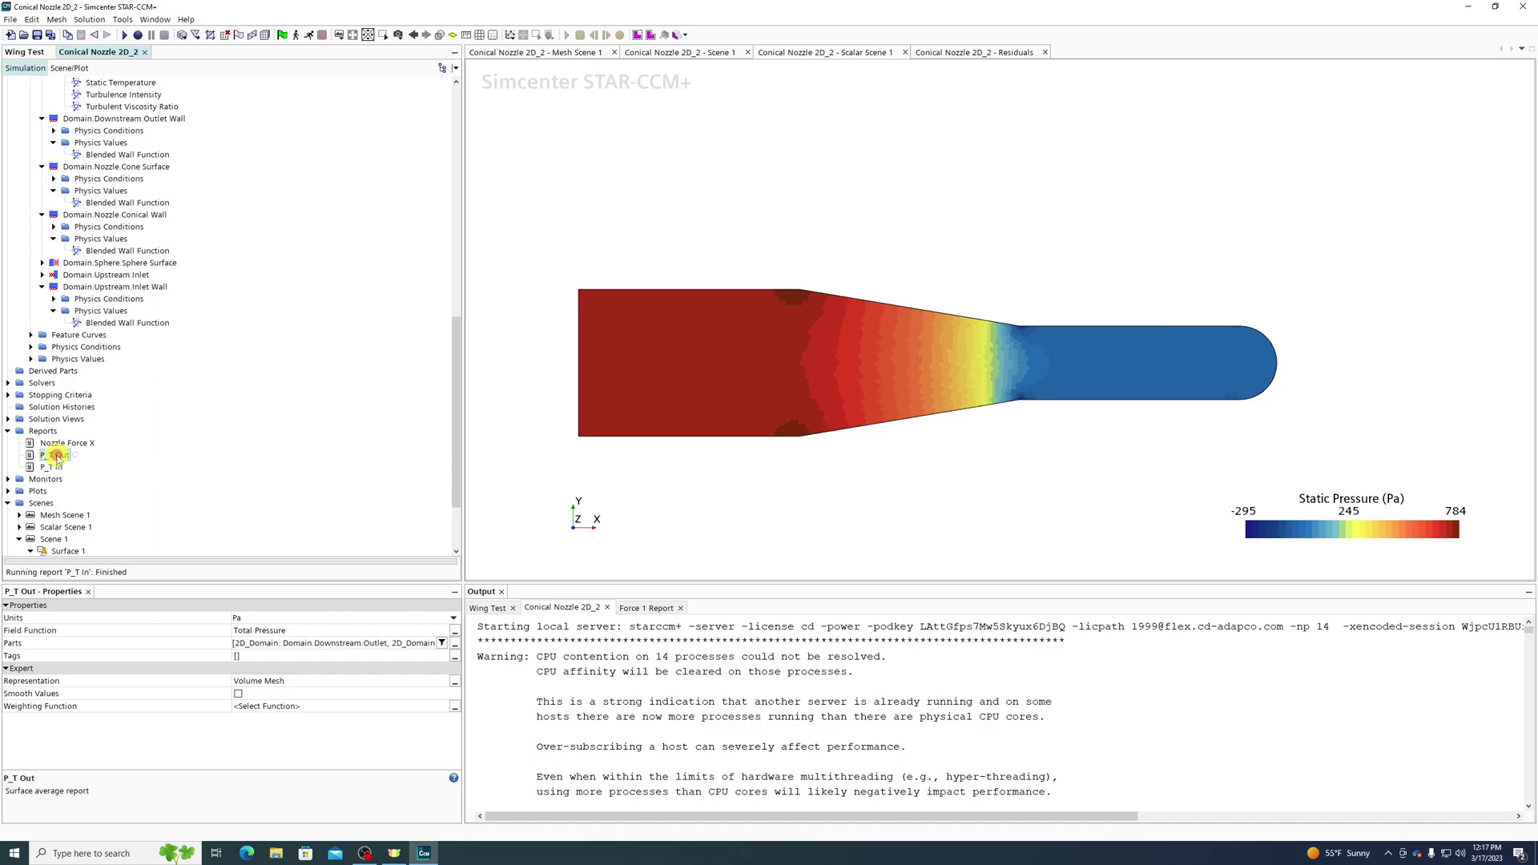
left_click(48, 468, "ctrl")
key("ctrl+c")
left_click(42, 431)
key("ctrl+v")
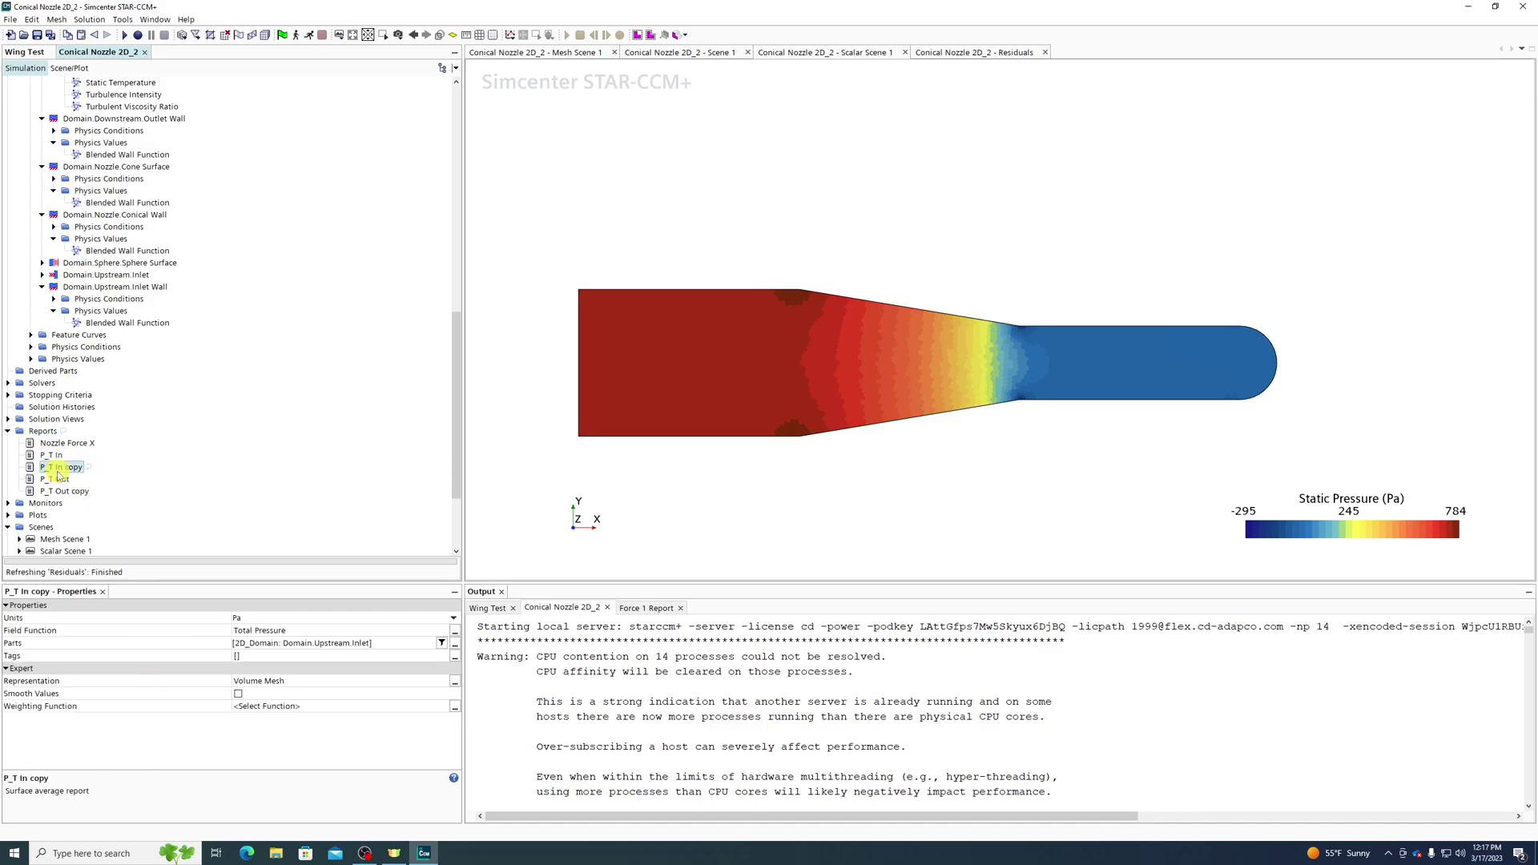
left_click(43, 432)
key("ctrl+v")
Rename the first P_T In copy as q In and the first P_T Out copy as q out.
left_click(76, 469)
right_click(62, 473)
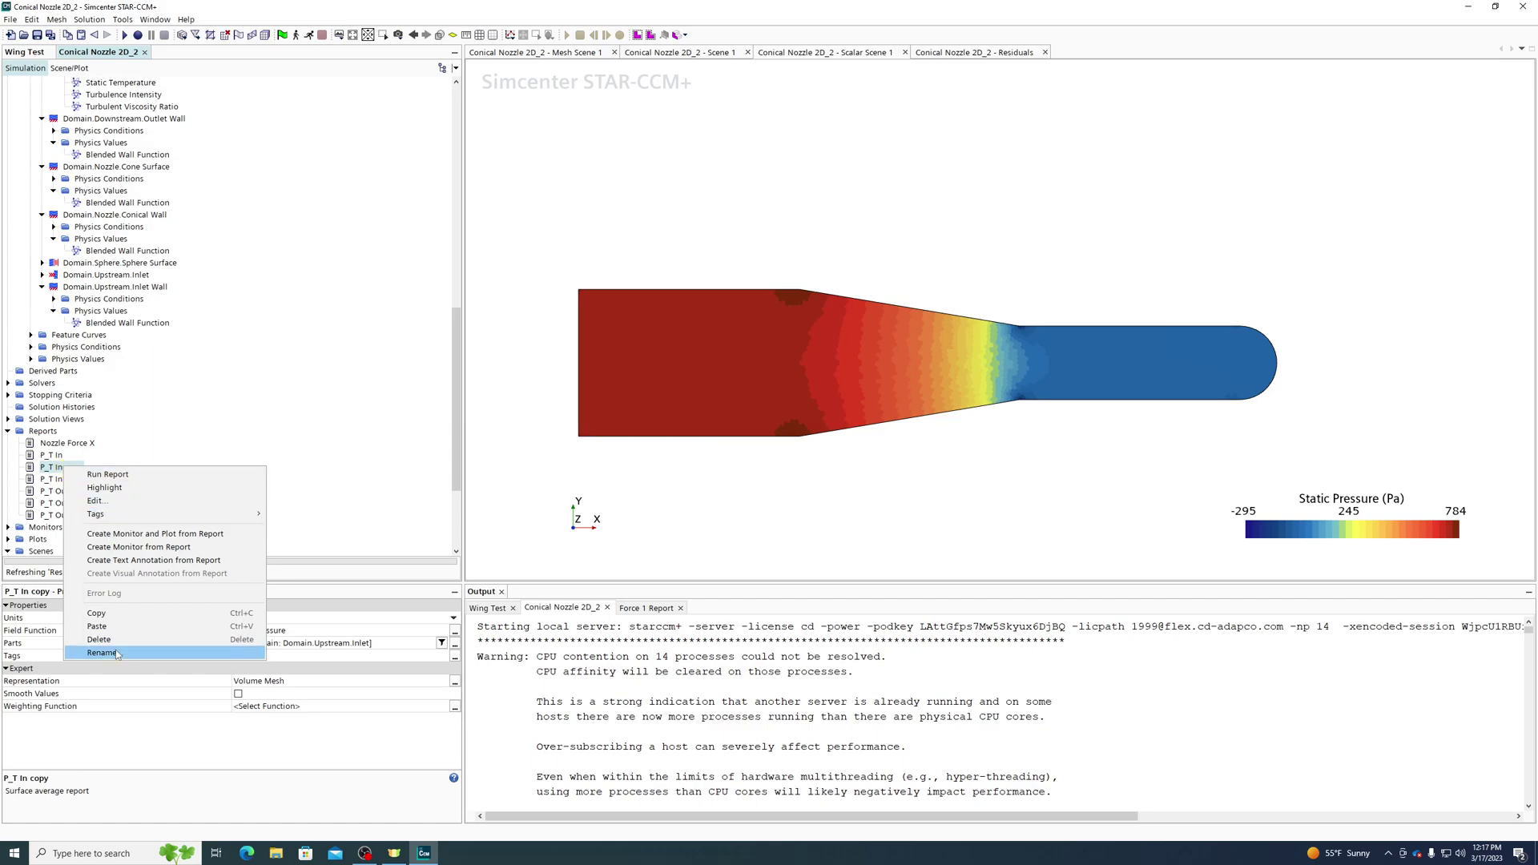
left_click(88, 651)
key("Return")
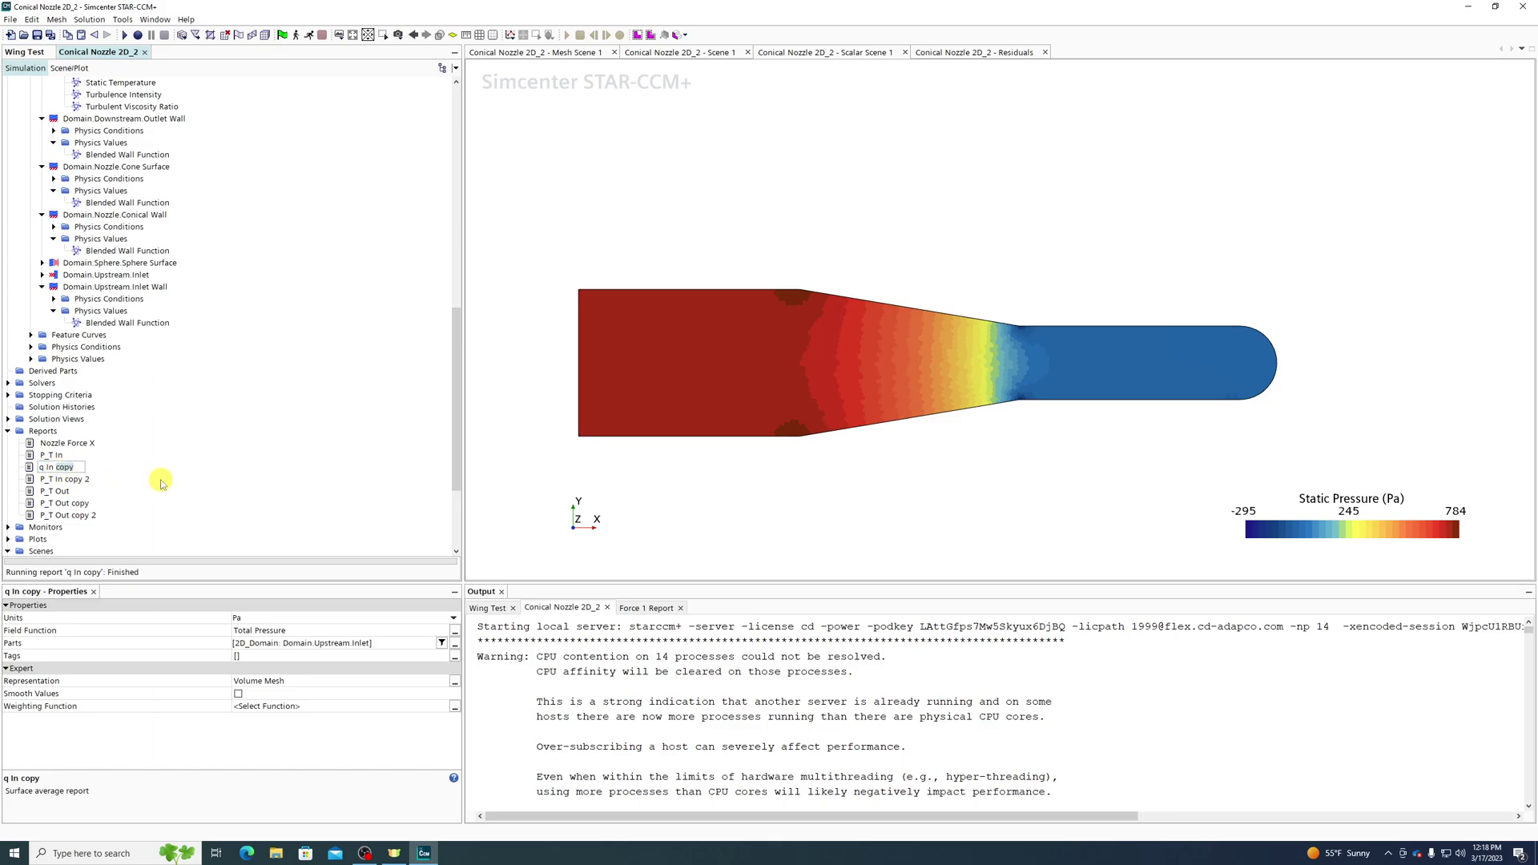
key("Return")
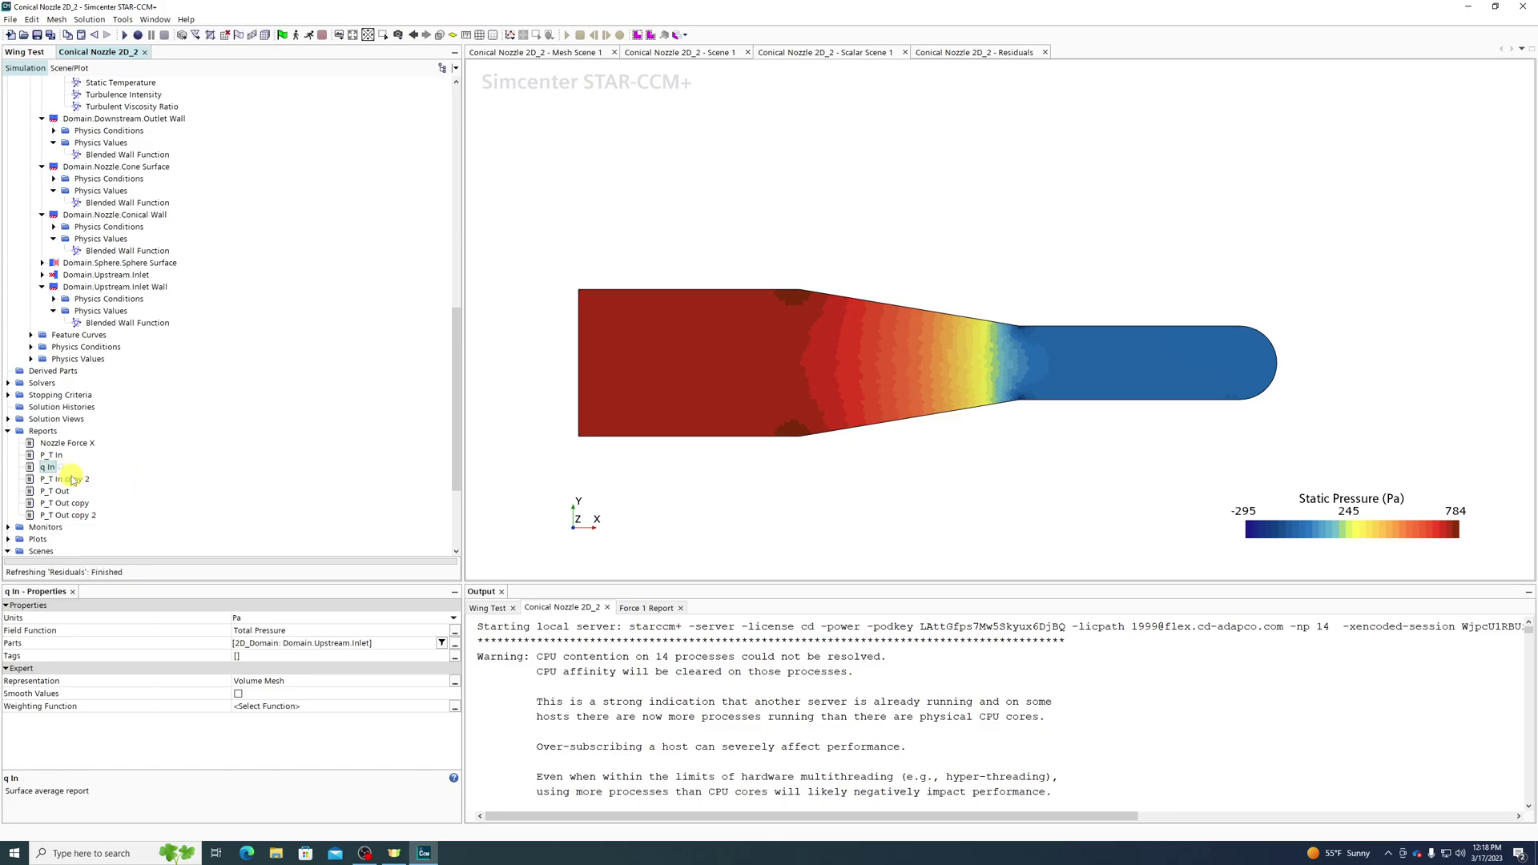
left_click(70, 503)
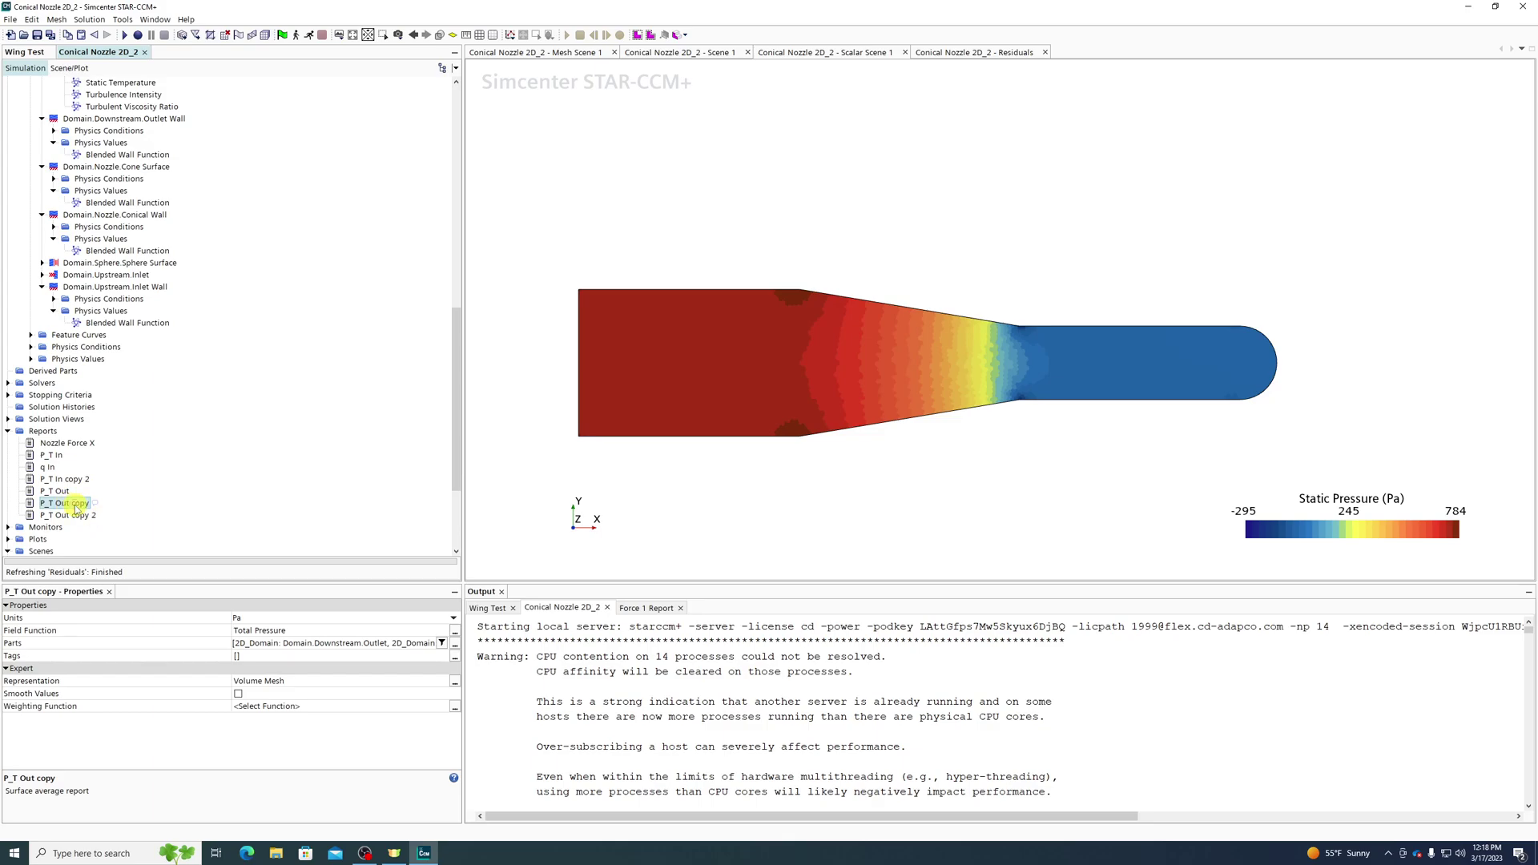
type("q out")
key("Return")
Rename the second P_T Out copy as p_out and the second P_T In copy as p_in.
left_click(73, 515)
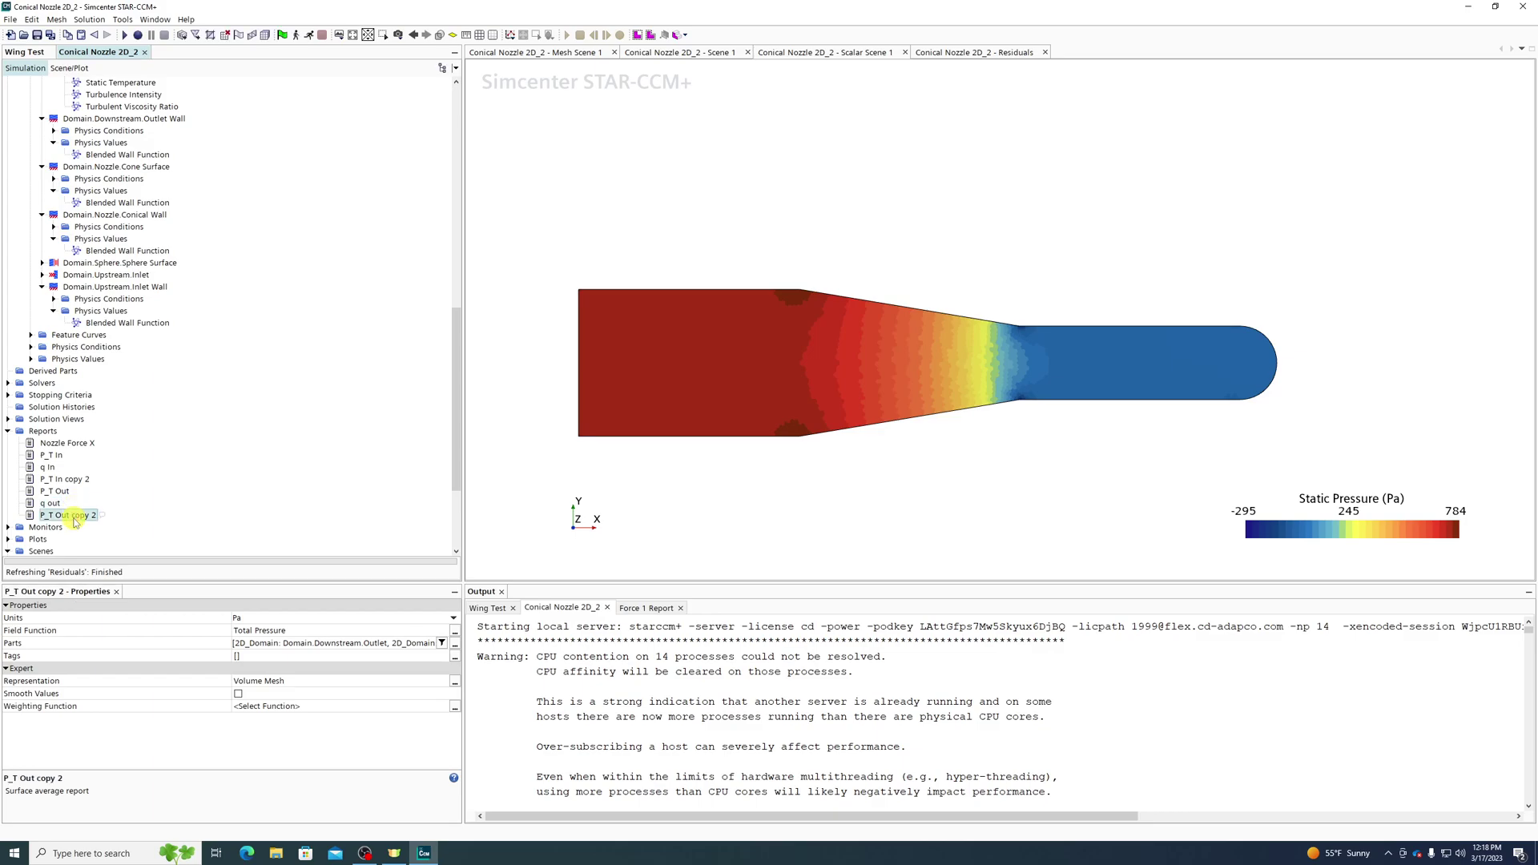
left_click(74, 516)
type("p_out")
key("Return")
left_click(77, 479)
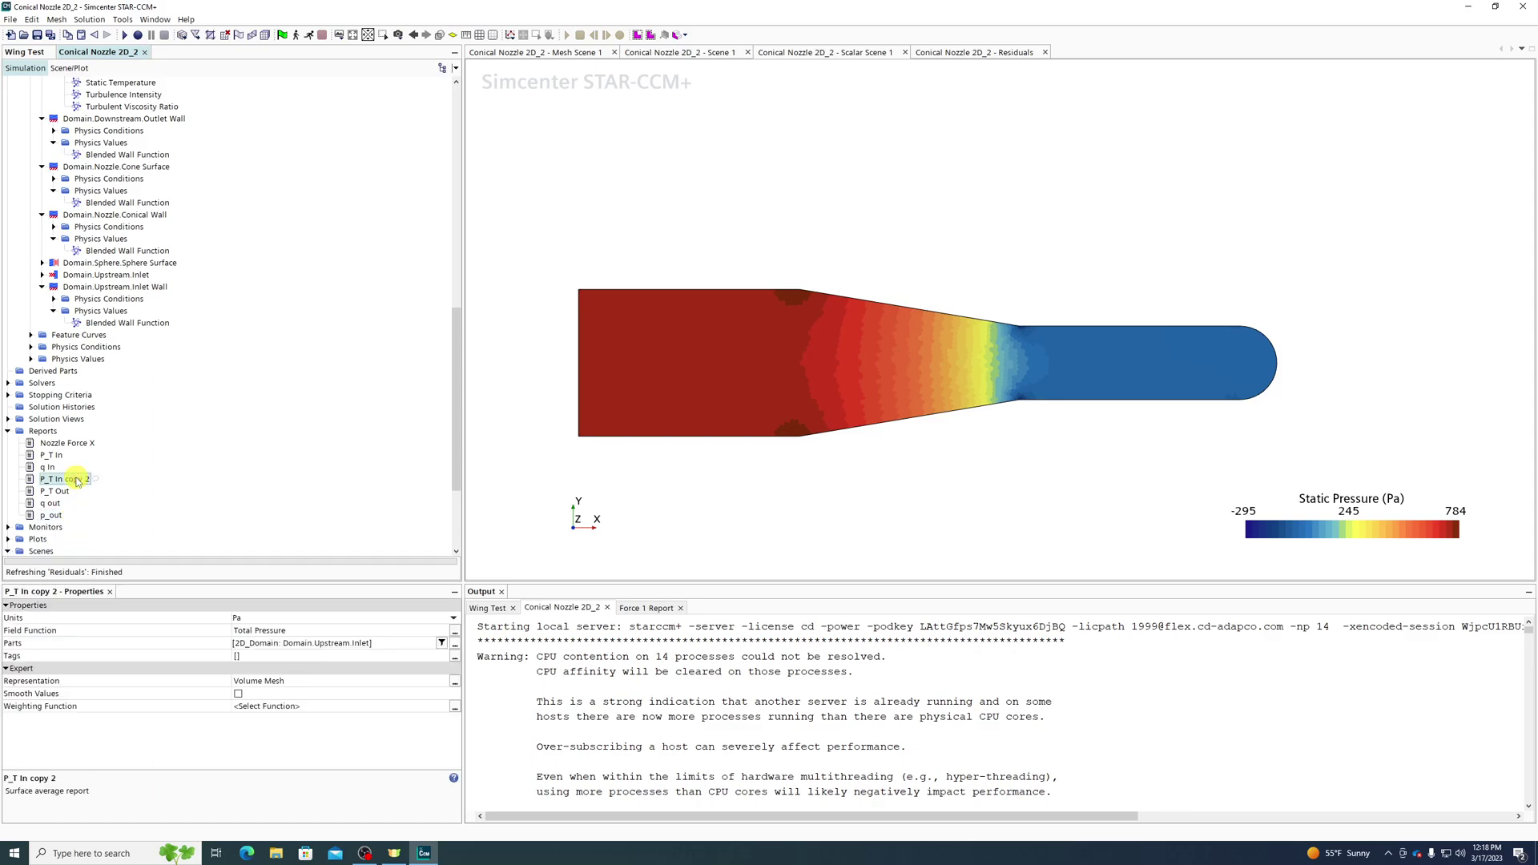
left_click(77, 479)
type("p_in")
key("Return")
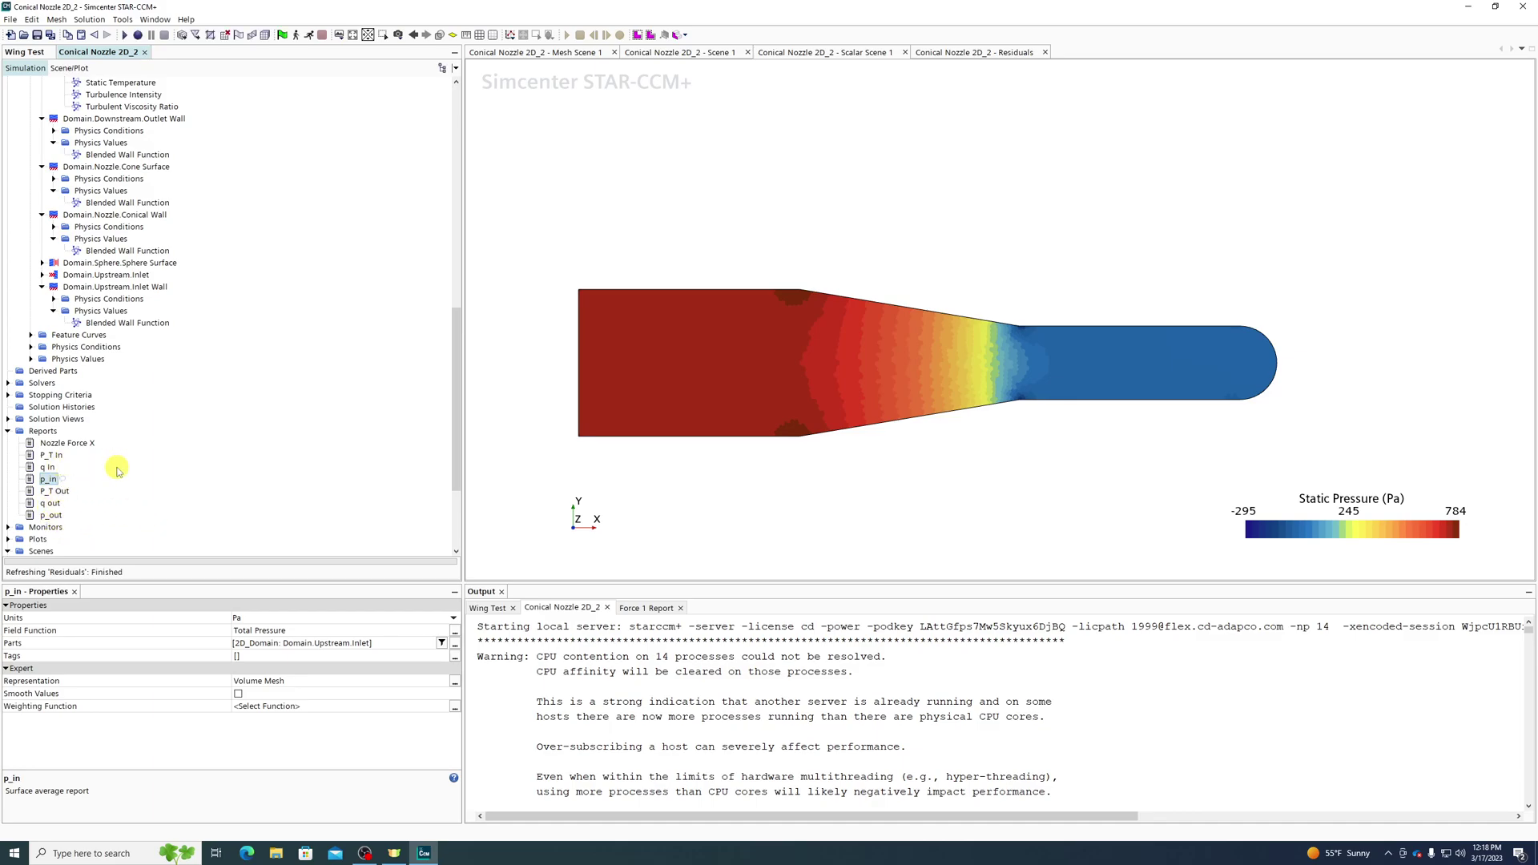
Set the field function of both the p_in and p_out reports to Static Pressure.
left_click(46, 514, "ctrl")
left_click(284, 630)
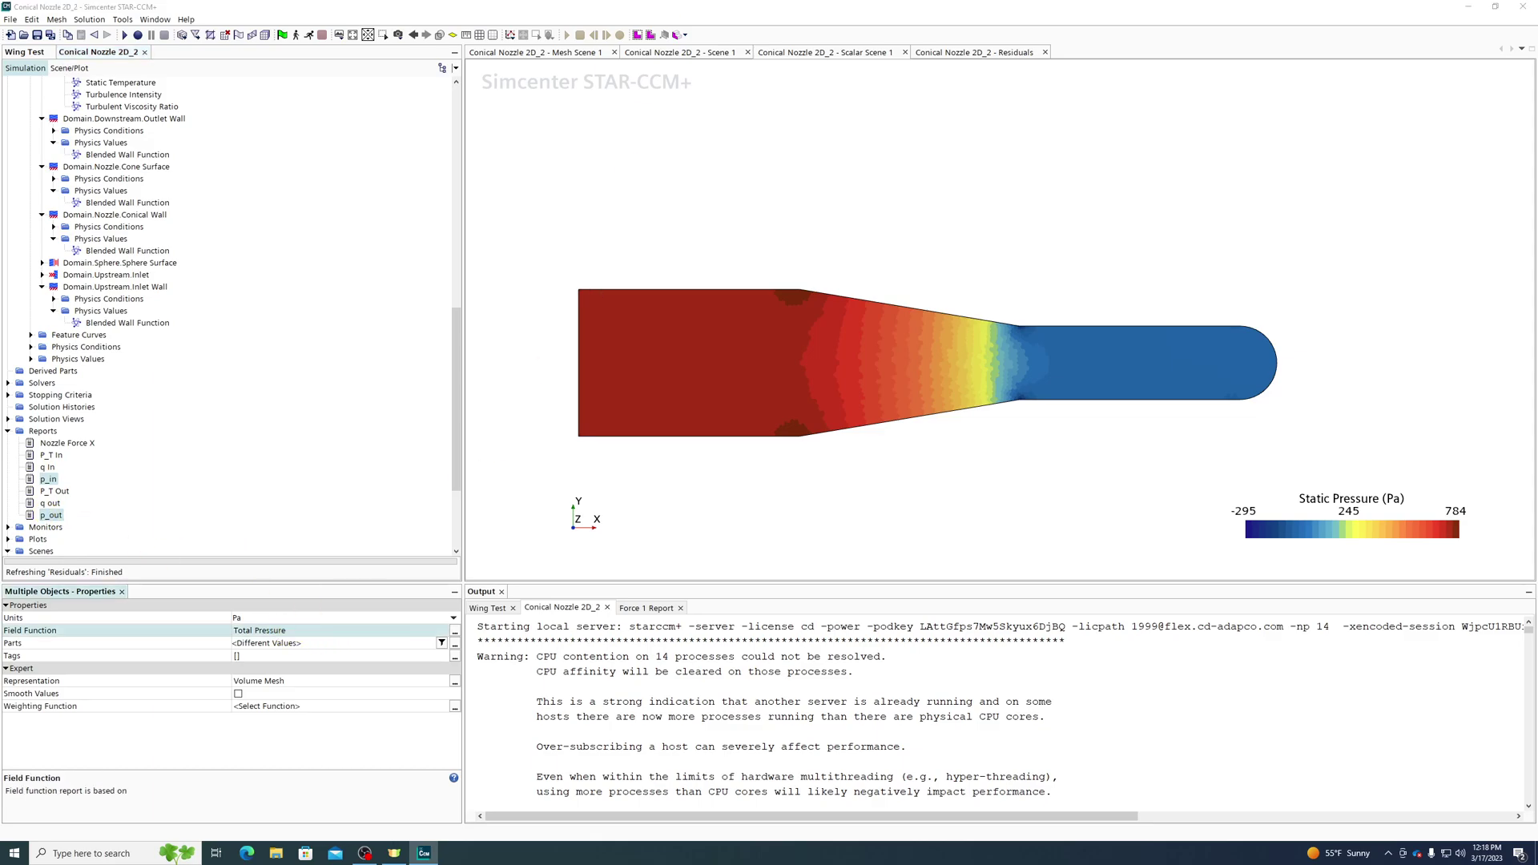
left_click(454, 631)
type("stat")
left_click(759, 419)
left_click(910, 628)
Search the field functions available to the q In and q out reports for dynamic pressure, filtering by dynam, pressure and kin.
left_click(49, 503)
left_click(50, 468, "ctrl")
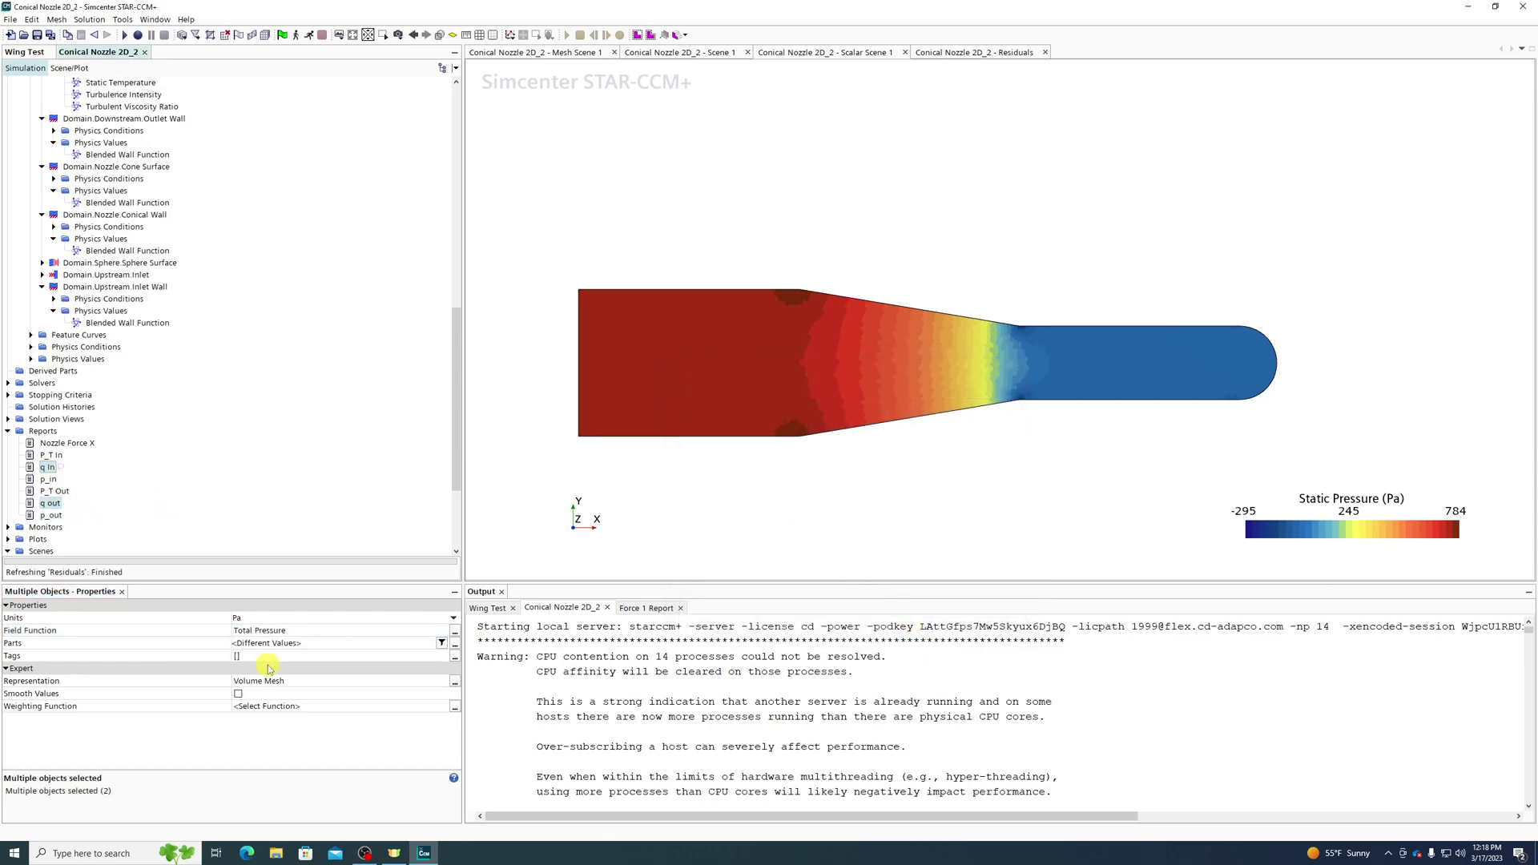
left_click(276, 633)
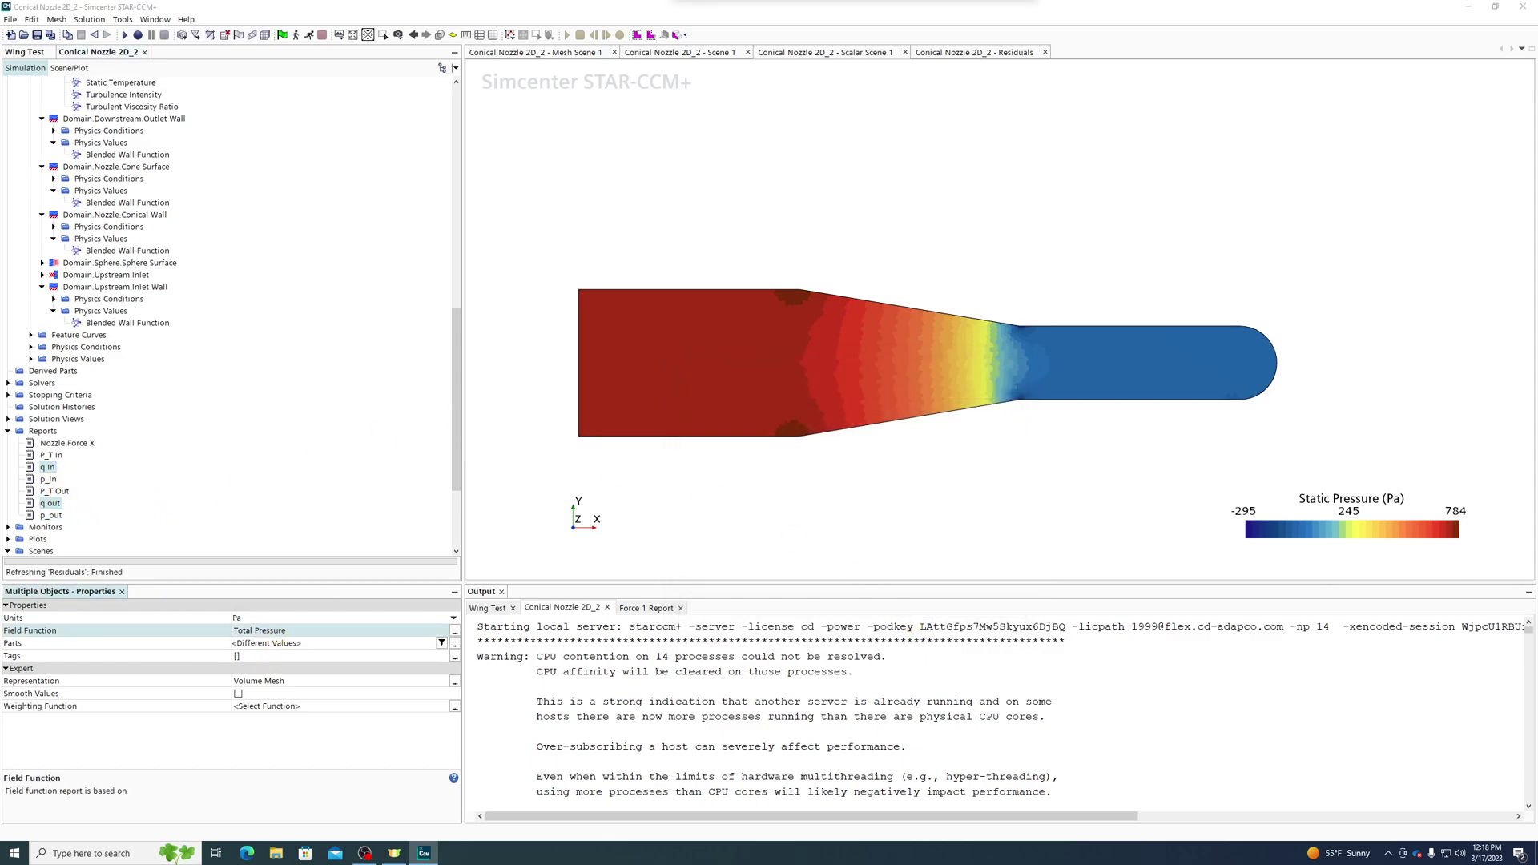
left_click_drag(820, 0, 809, 365)
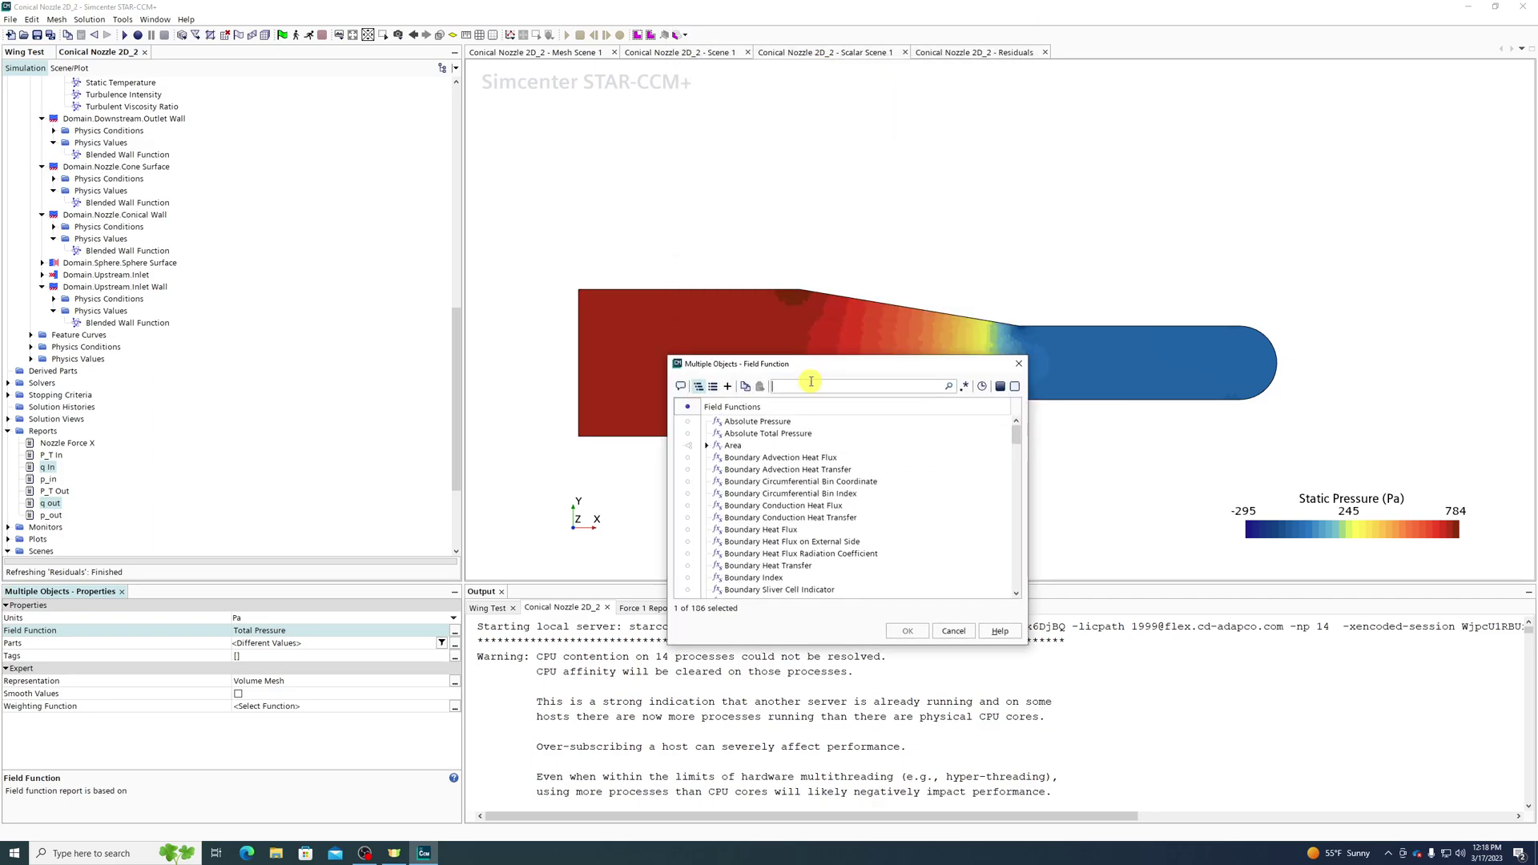
type("am")
double_click(809, 390)
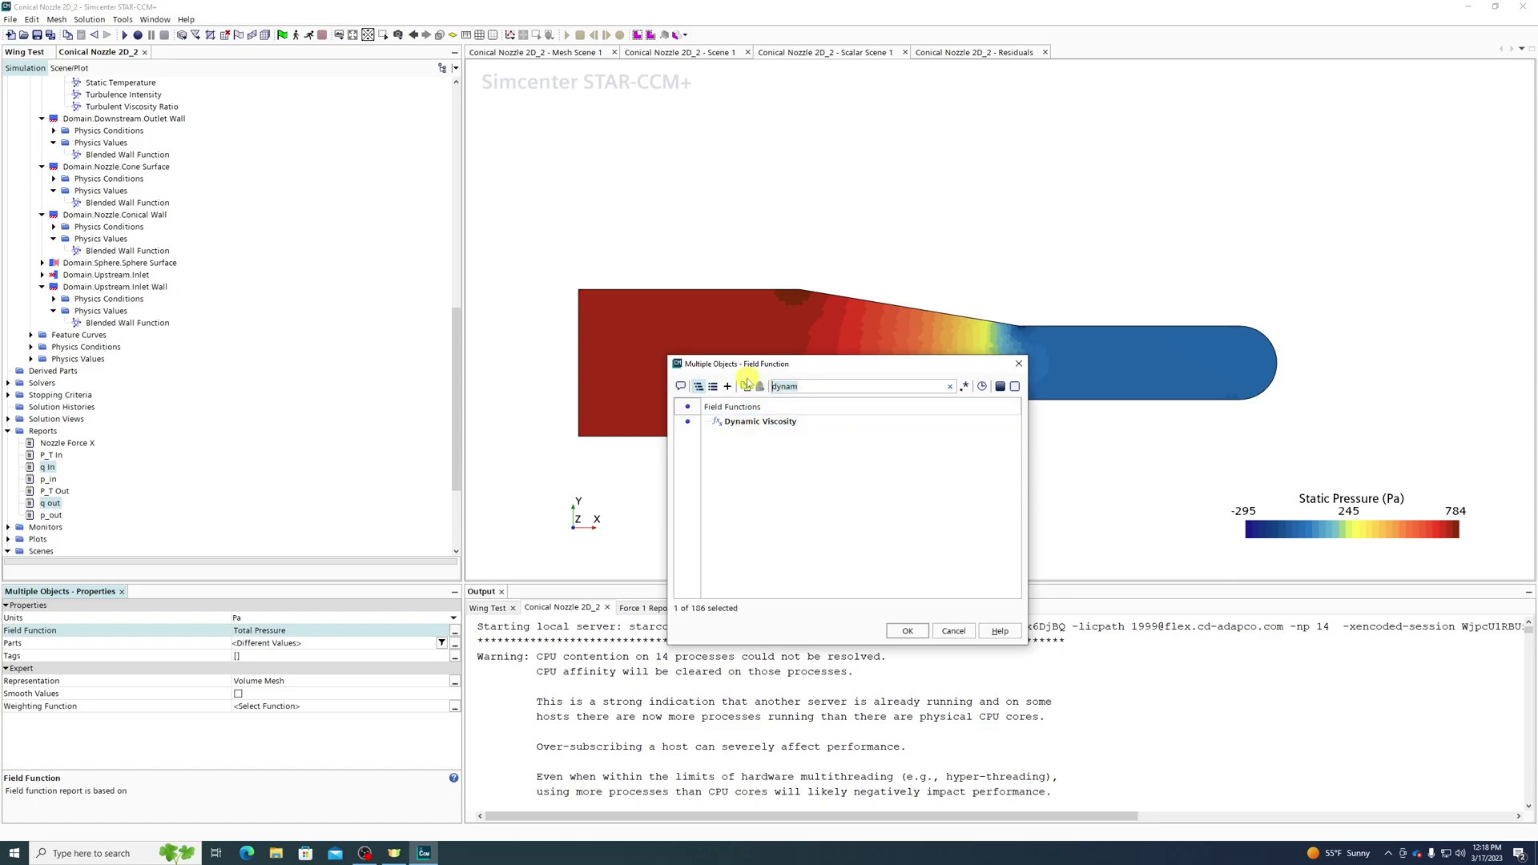
type("pressure")
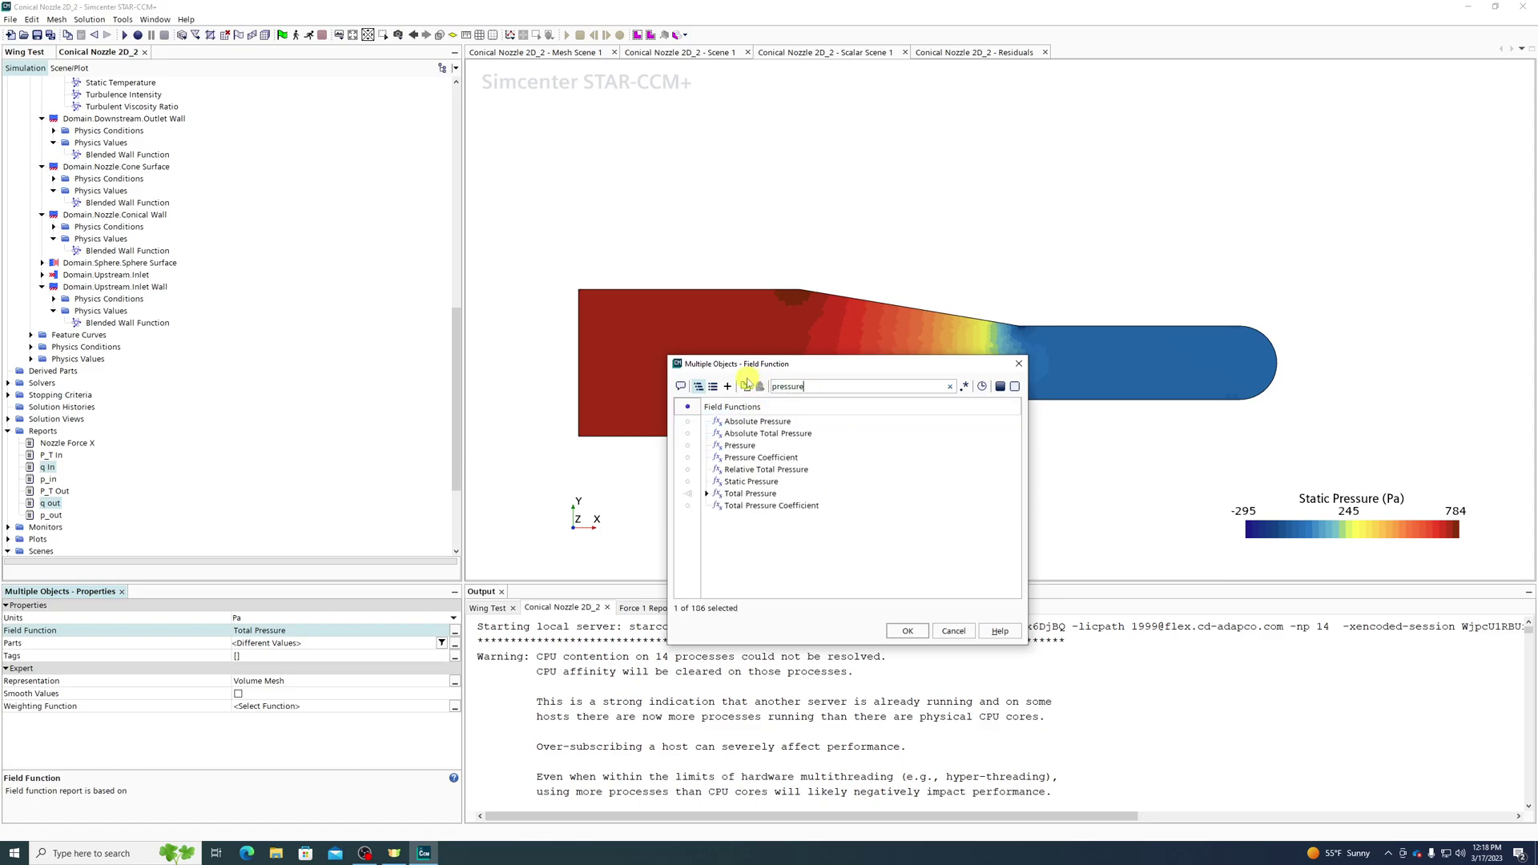
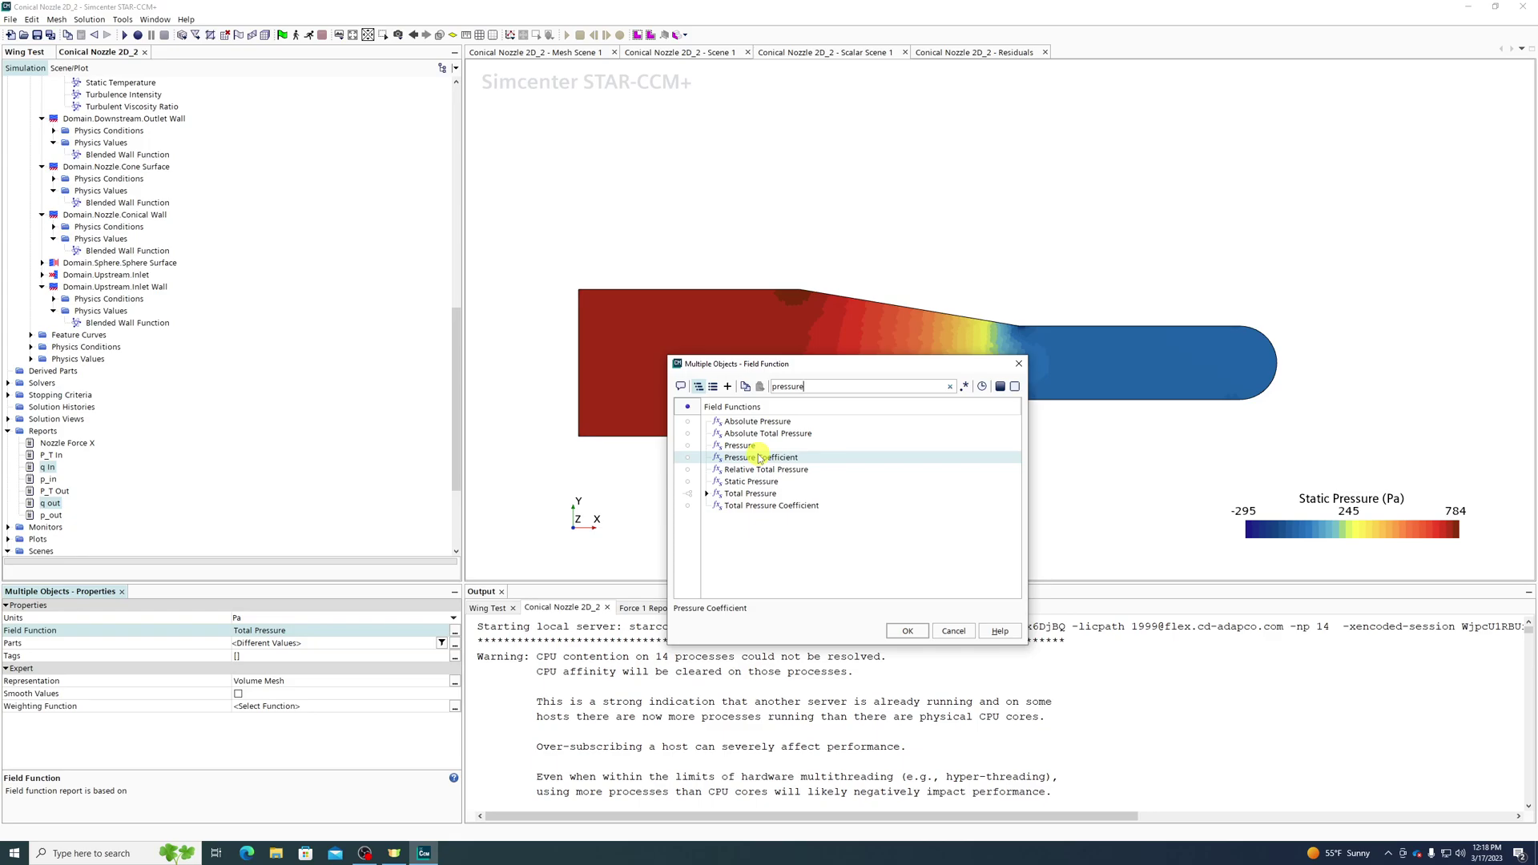
left_click(761, 387)
type("kin")
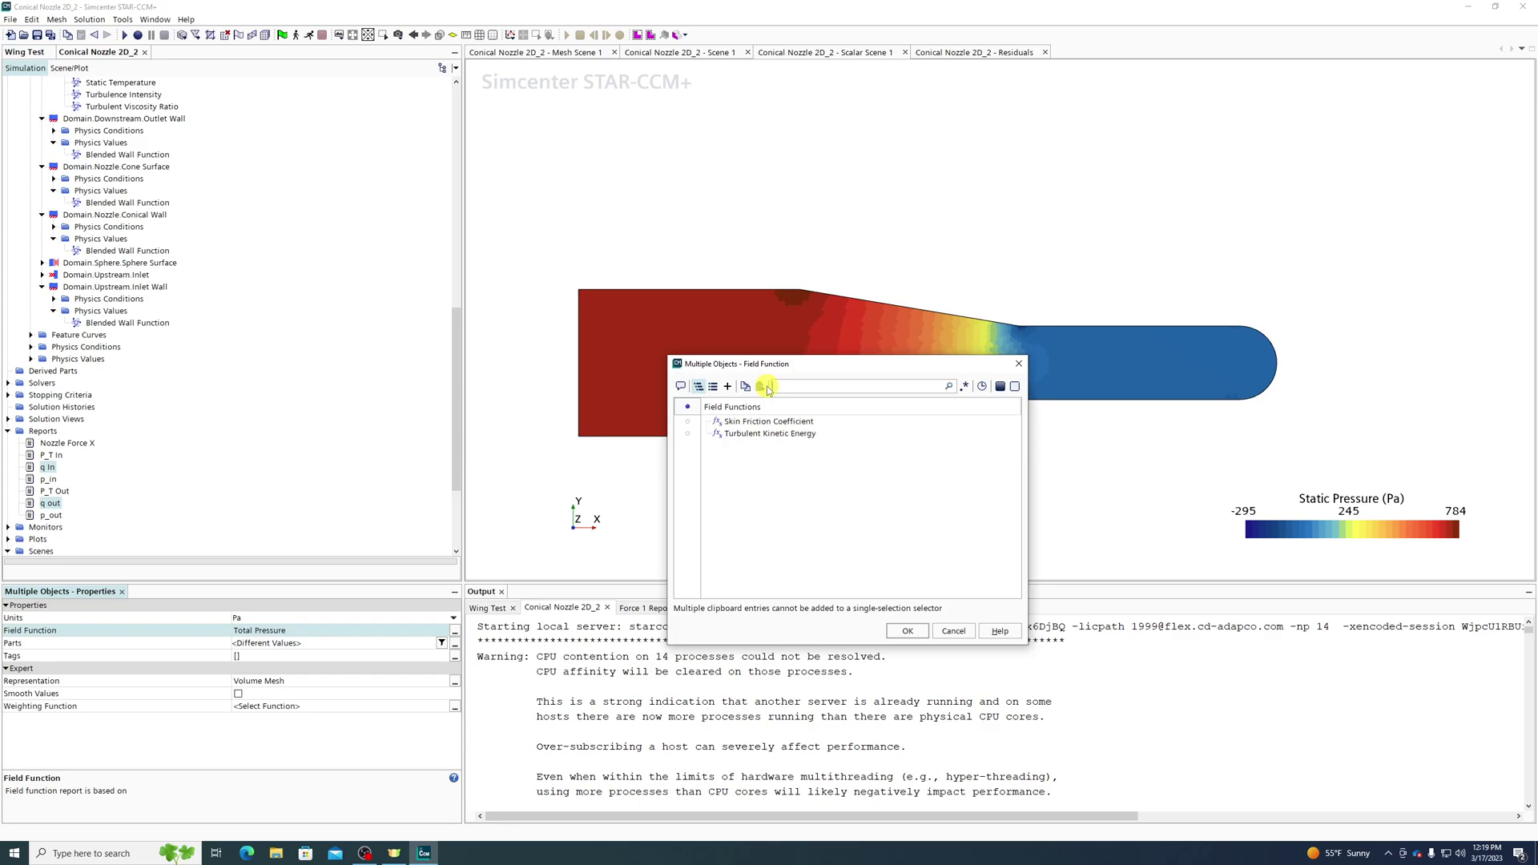
type("pres")
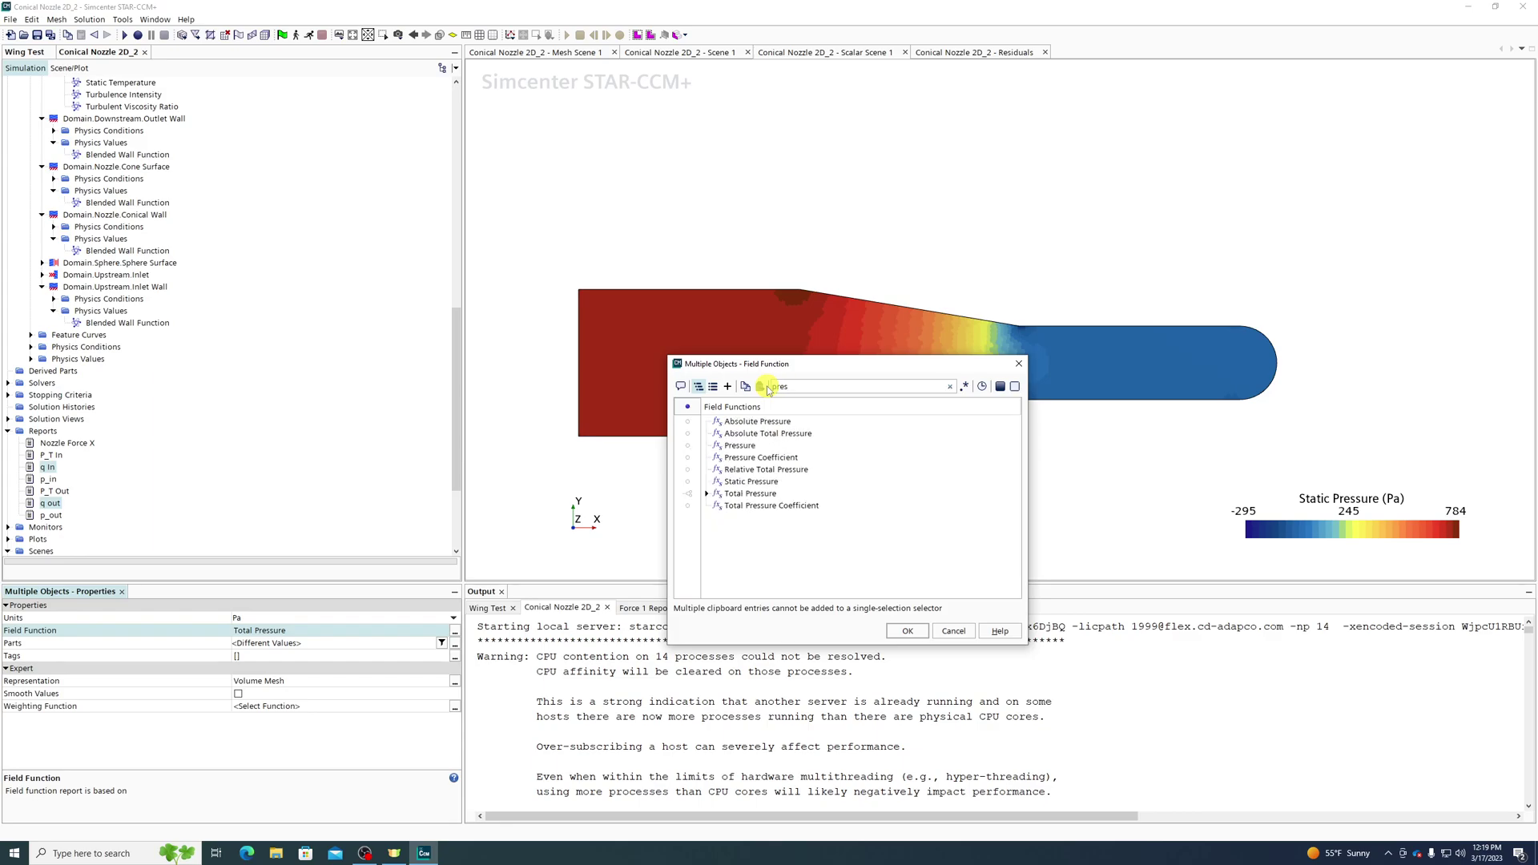
key("BackSpace")
key("BackSpace")
key("BackSpace")
key("BackSpace")
type("dyn")
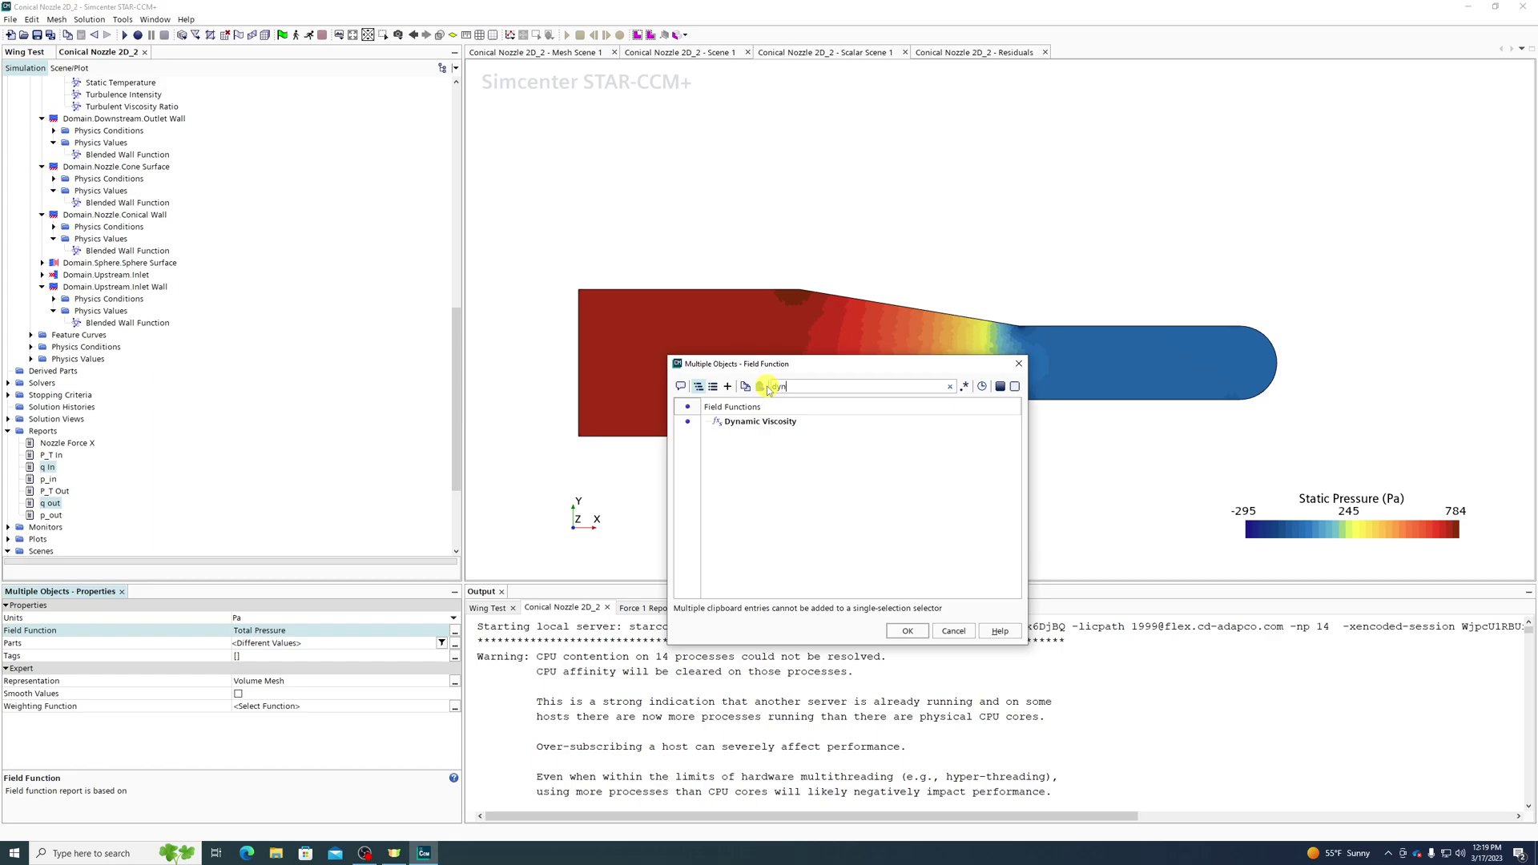
key("BackSpace")
key("BackSpace")
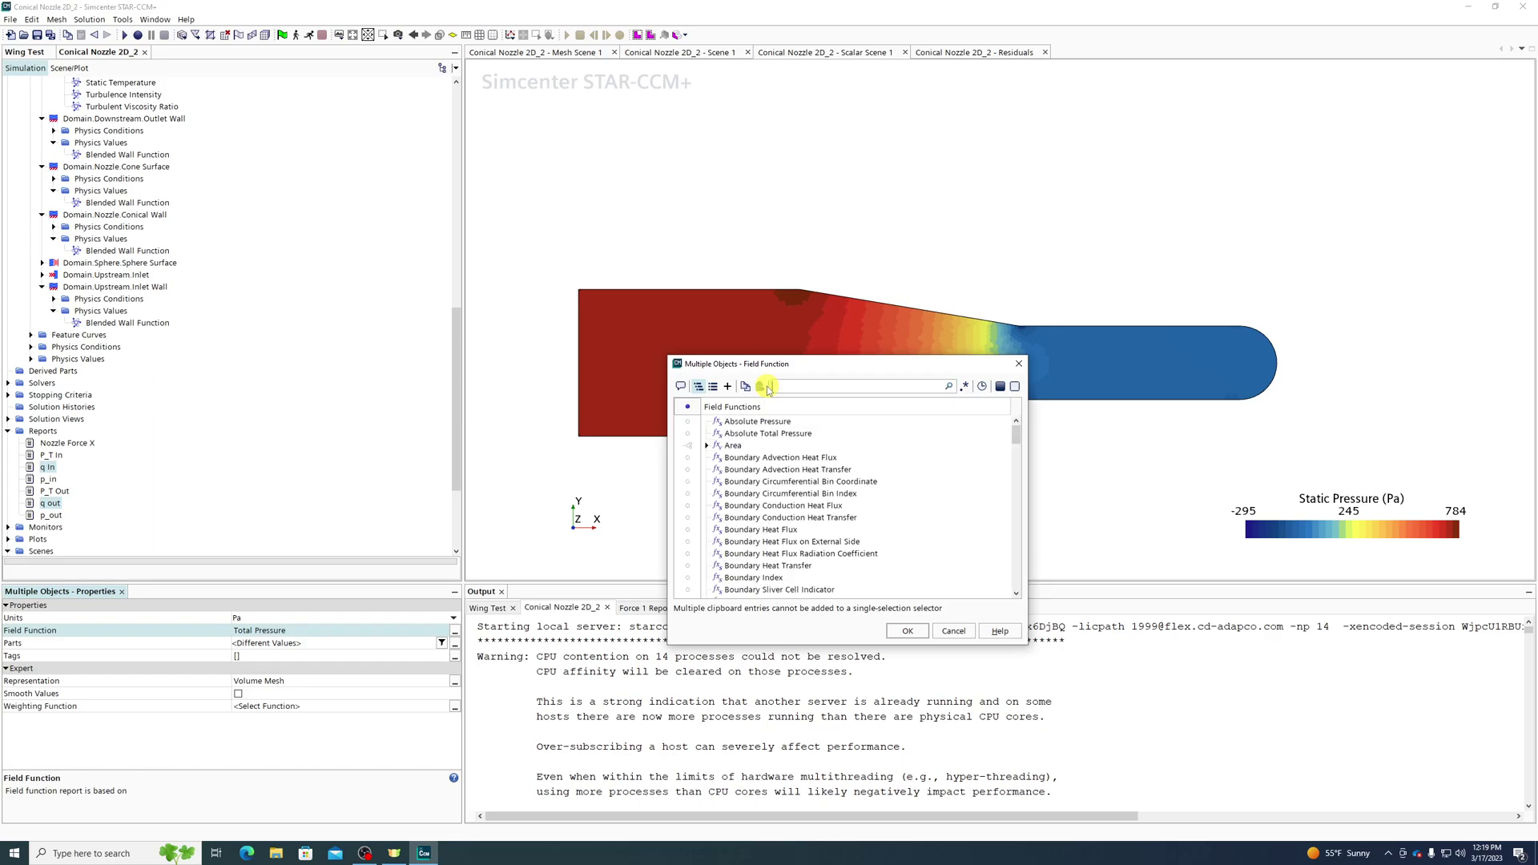
scroll(875, 515, "down", 10)
left_click(953, 630)
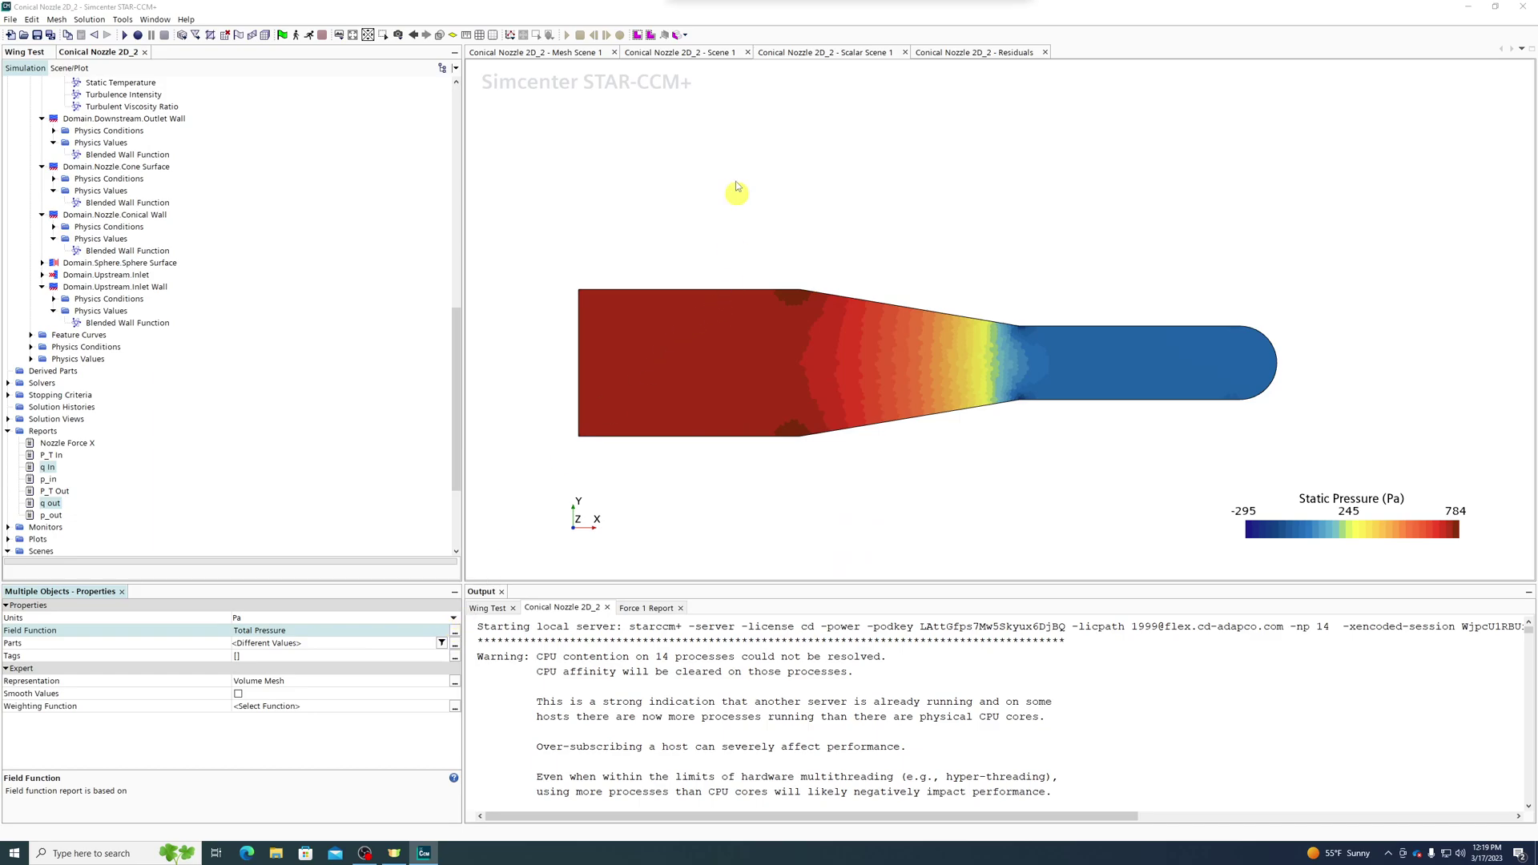
Look through the rest of the unfiltered field function list for q In and q out, and close it without a selection.
scroll(813, 471, "down", 15)
left_click(693, 450)
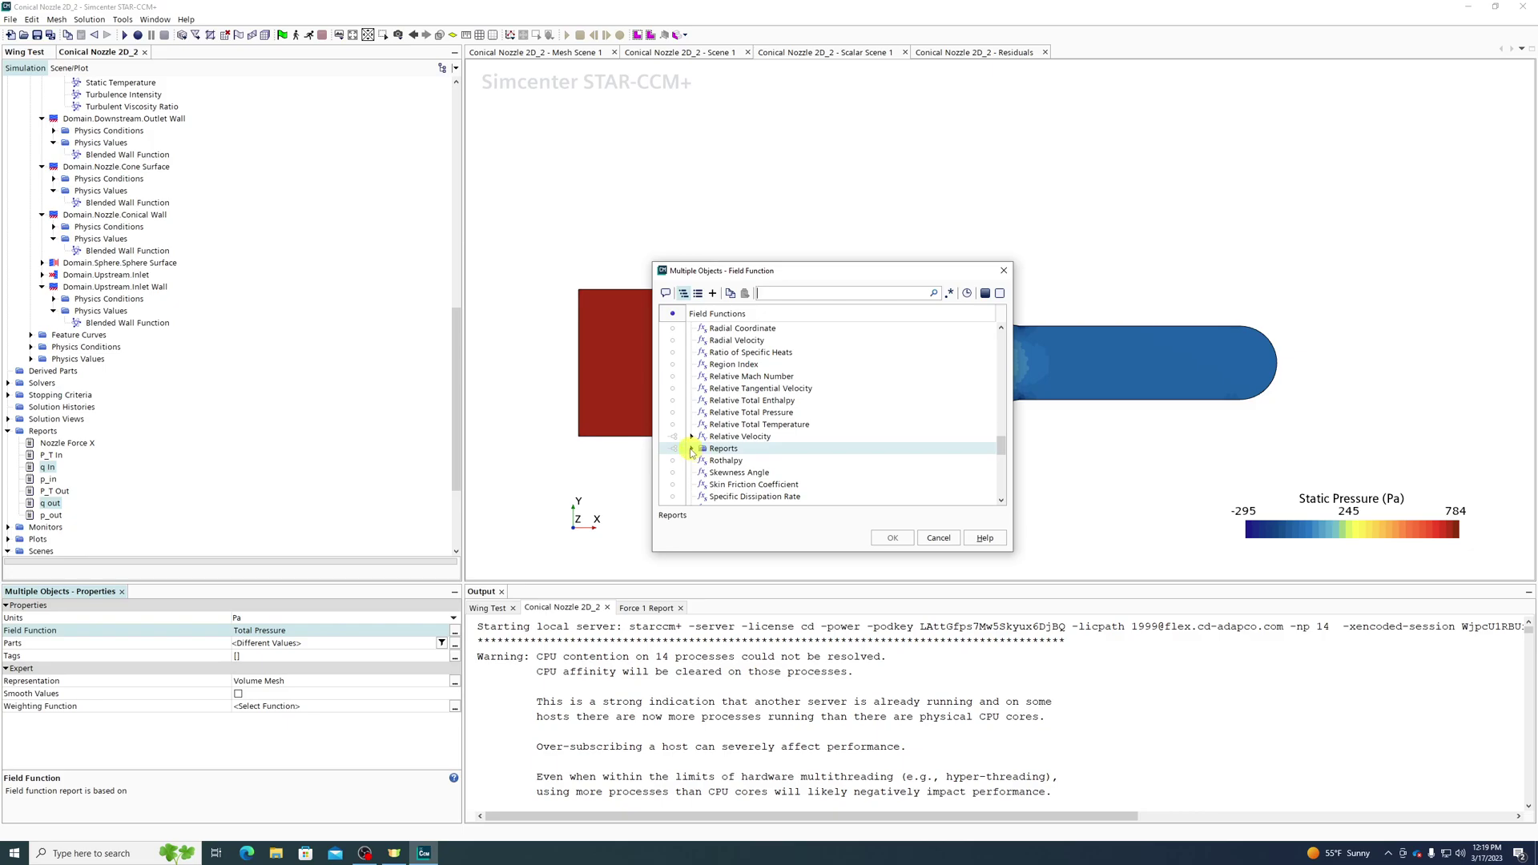
scroll(801, 448, "down", 5)
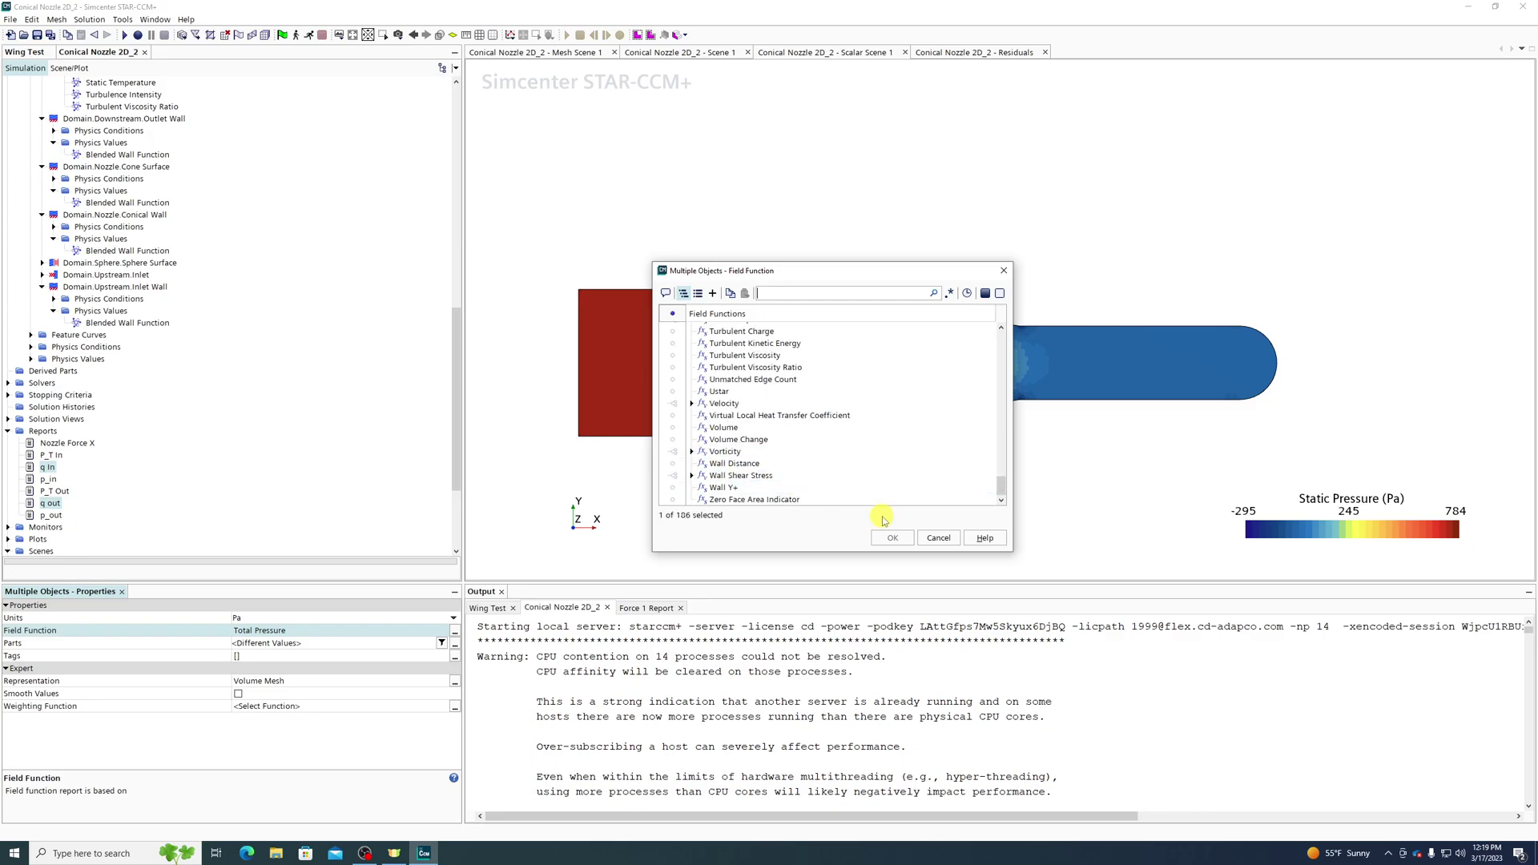
left_click(939, 538)
Create a new scalar user field function among the simulation's field functions.
scroll(304, 344, "down", 4)
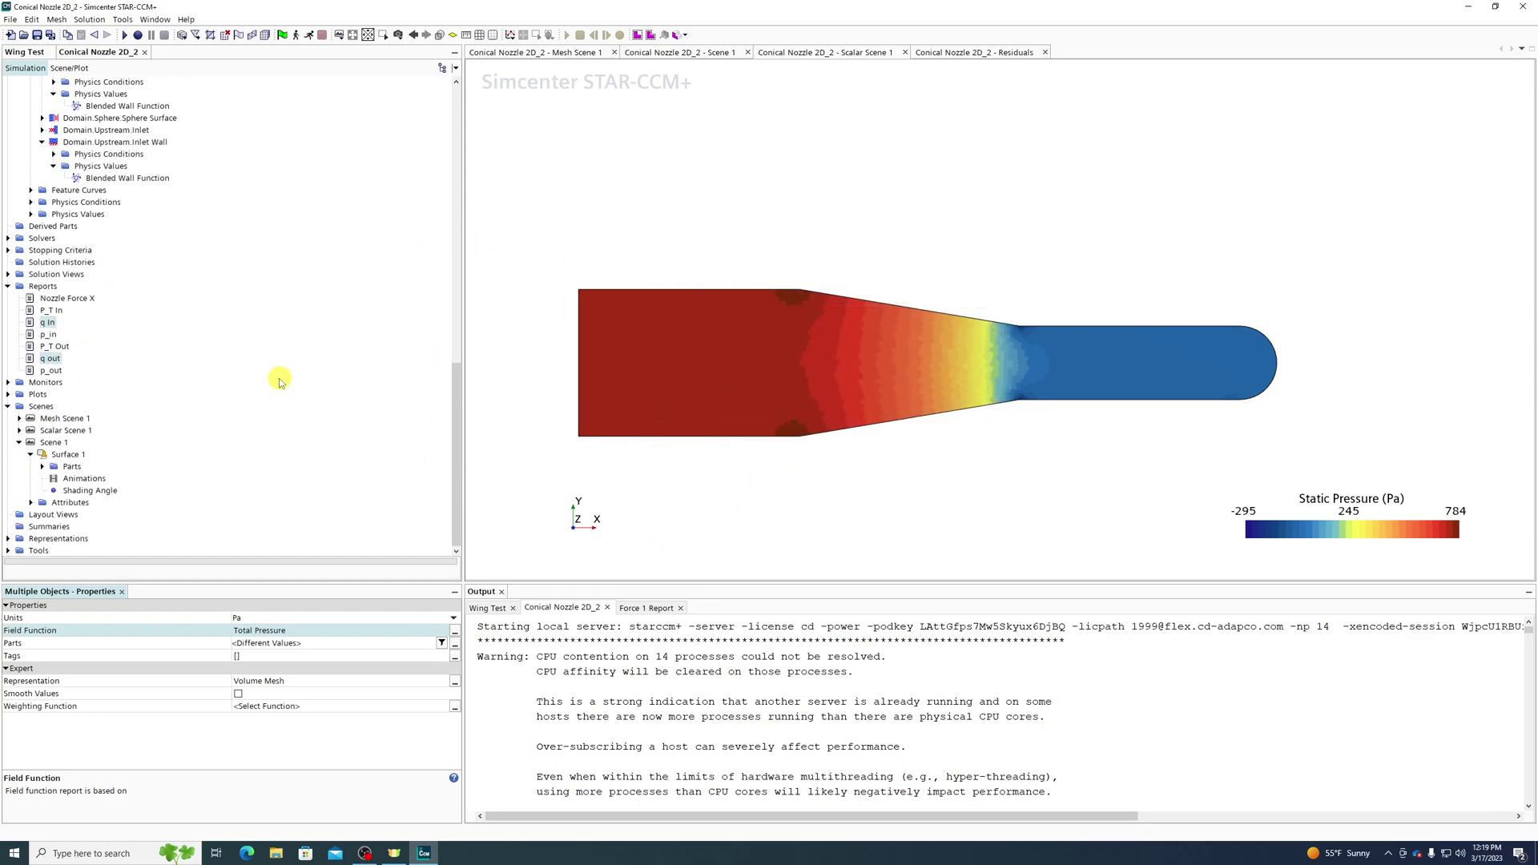
left_click(8, 406)
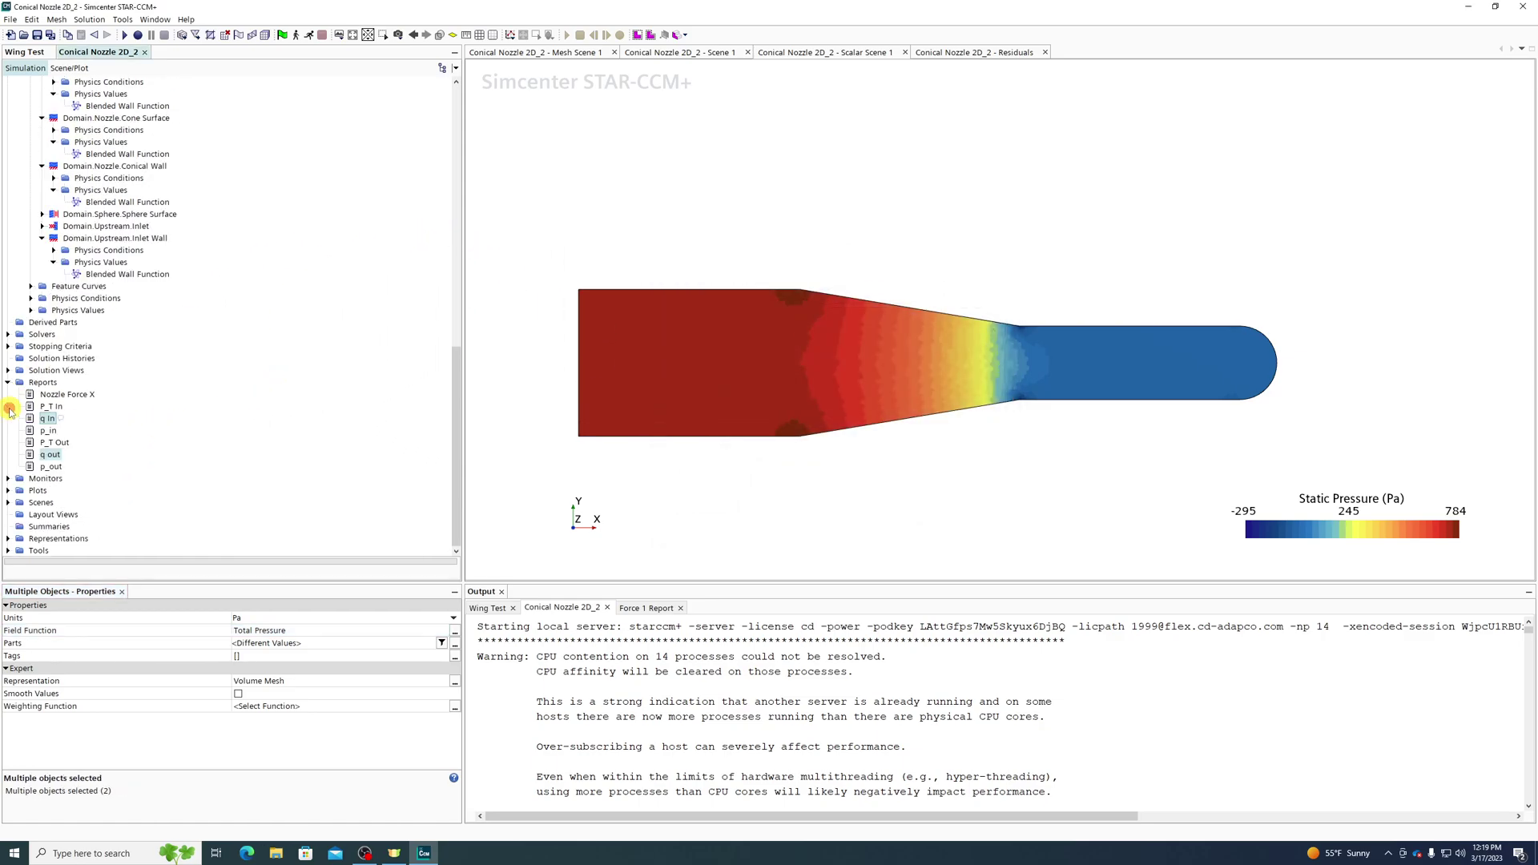
left_click(8, 551)
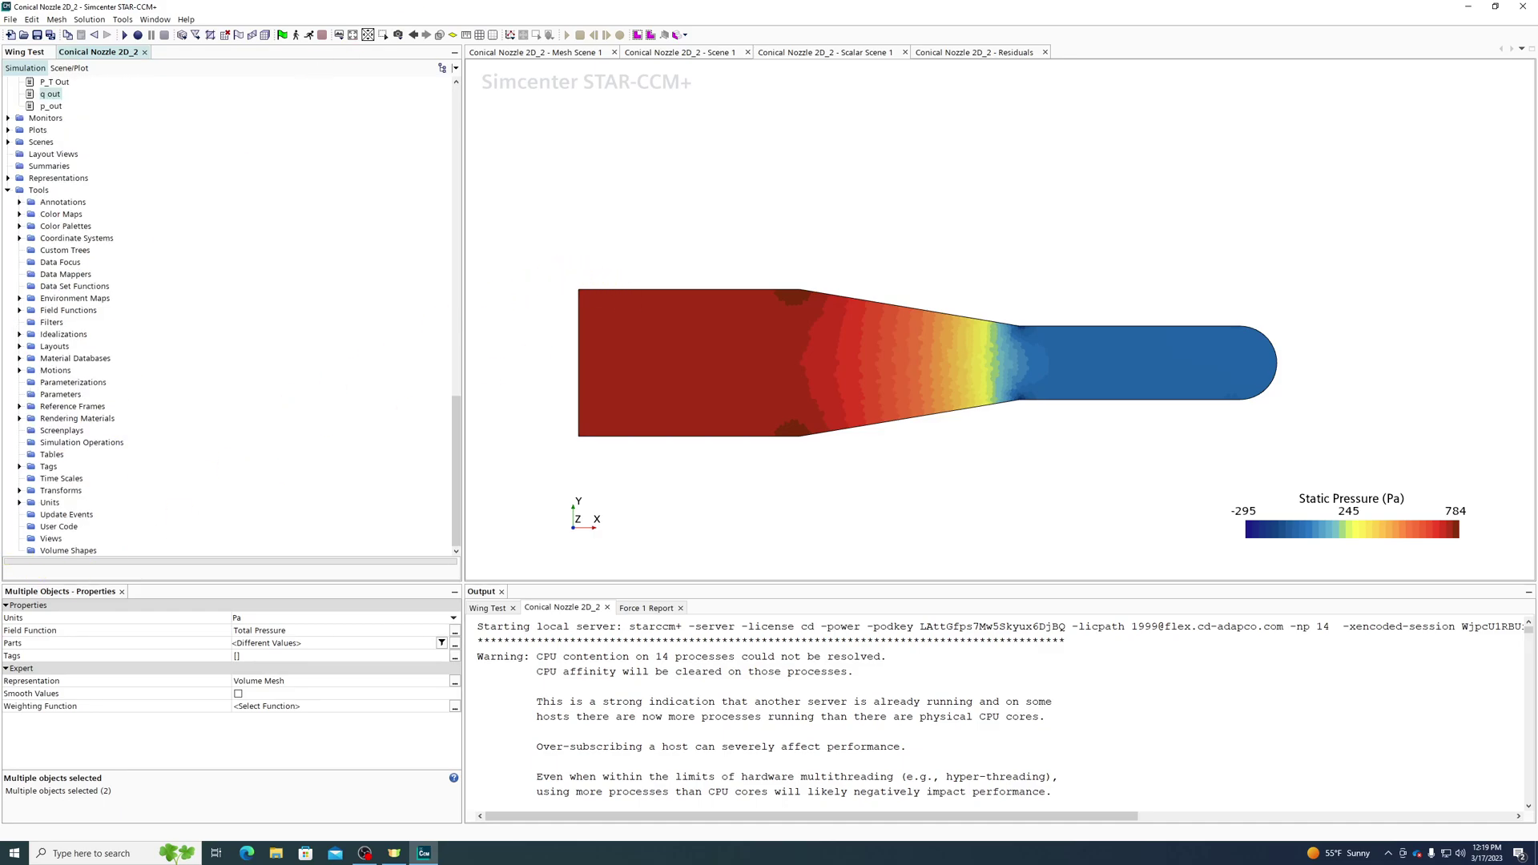
left_click(19, 310)
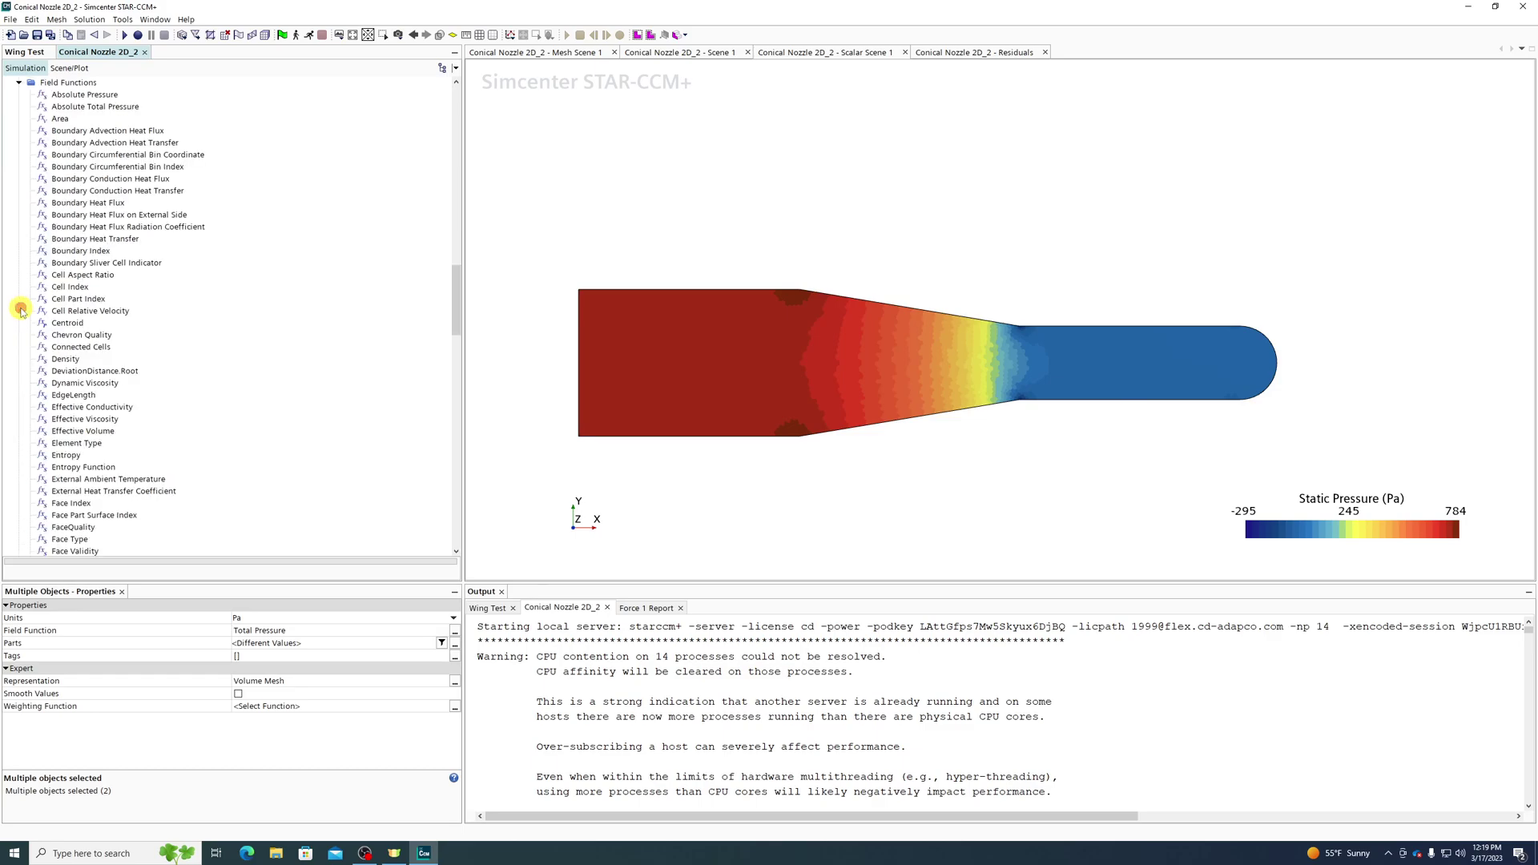
right_click(79, 83)
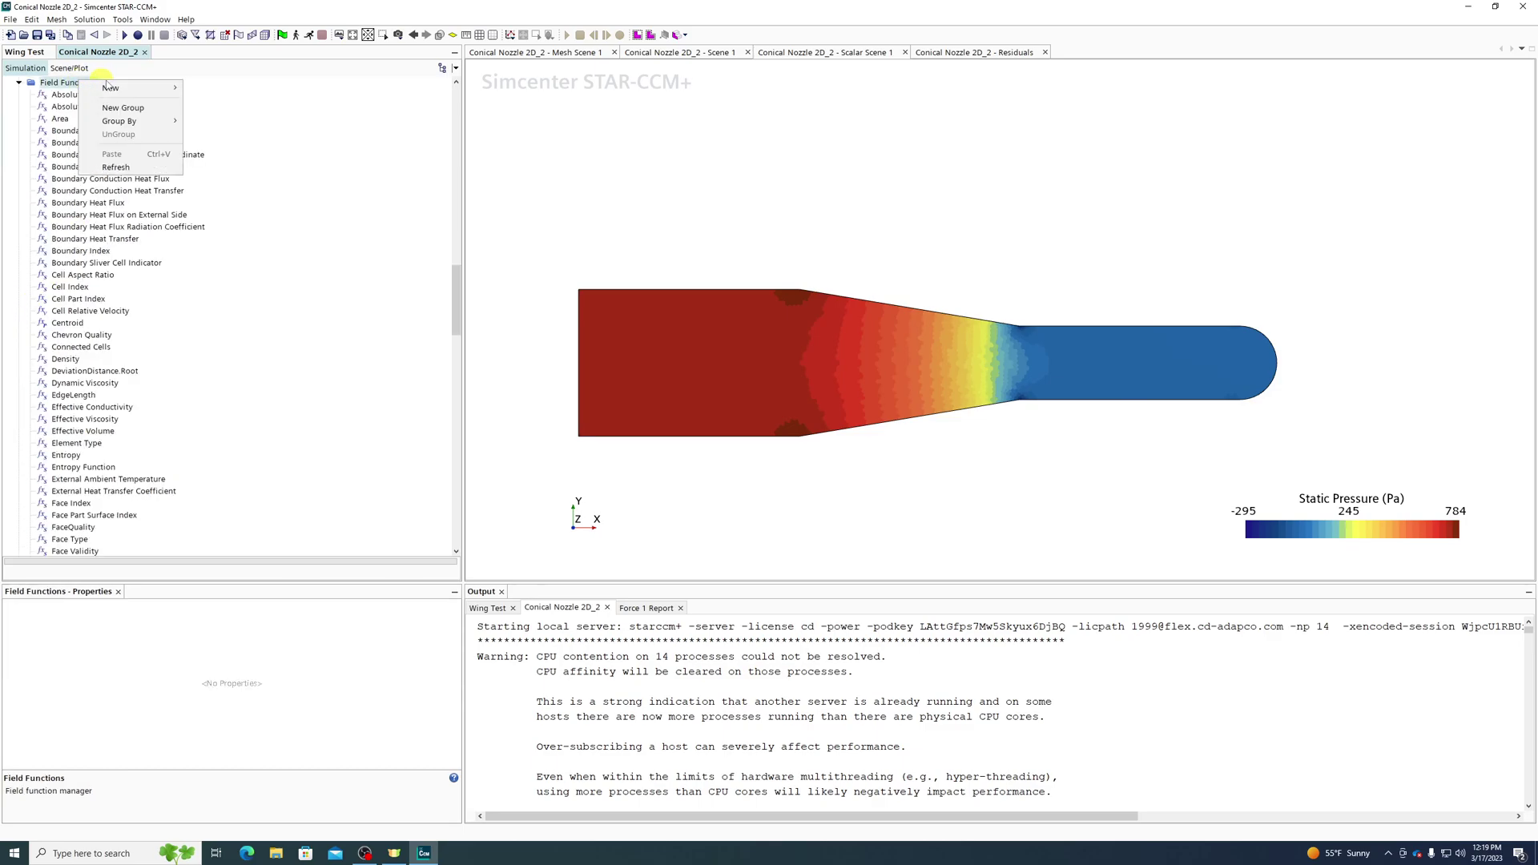
mouse_move(164, 88)
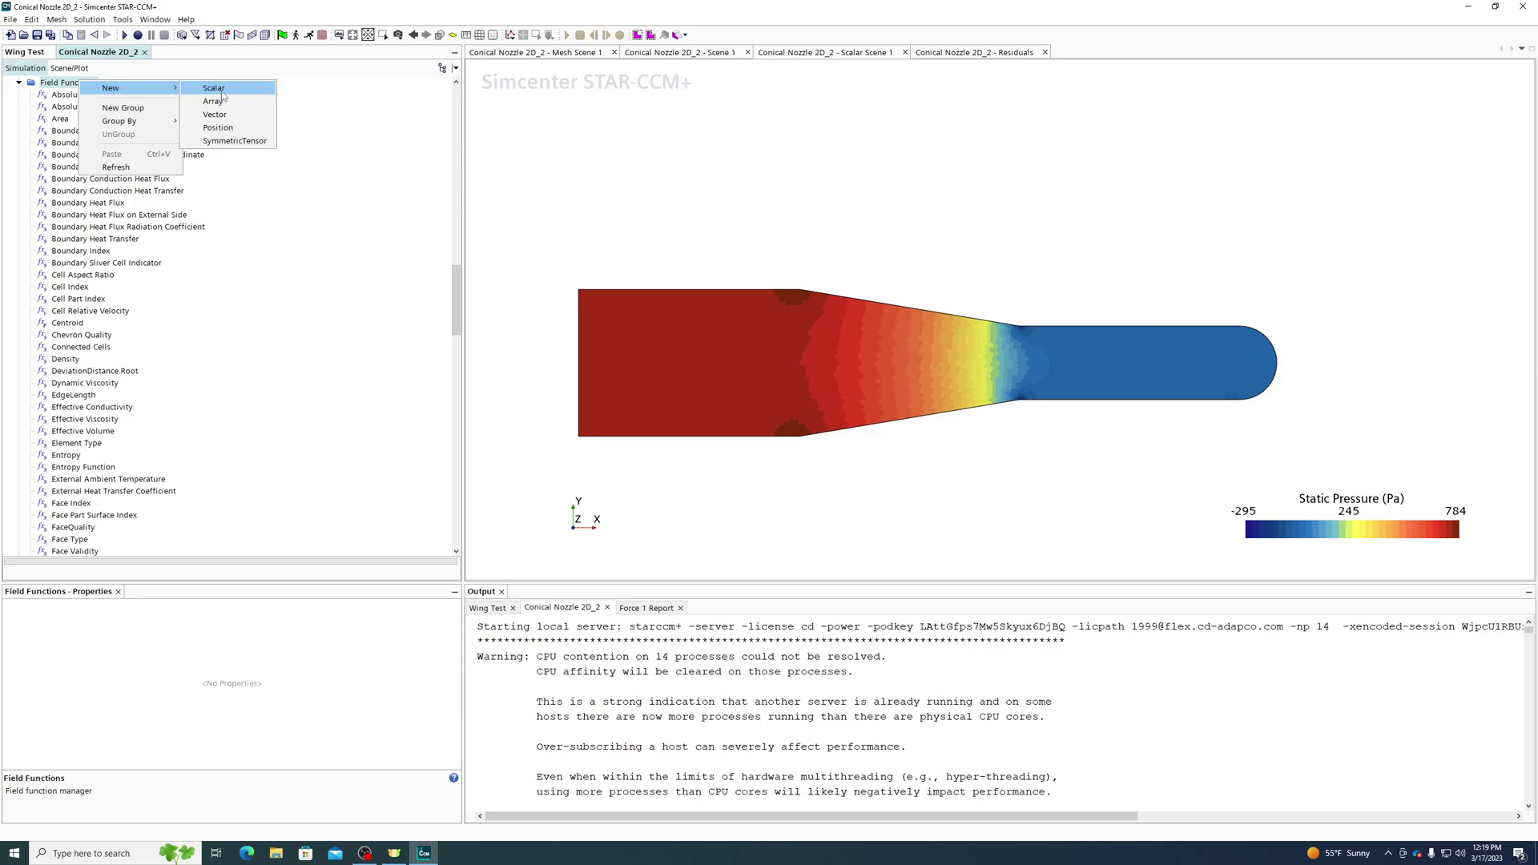
left_click(296, 166)
scroll(317, 293, "up", 8)
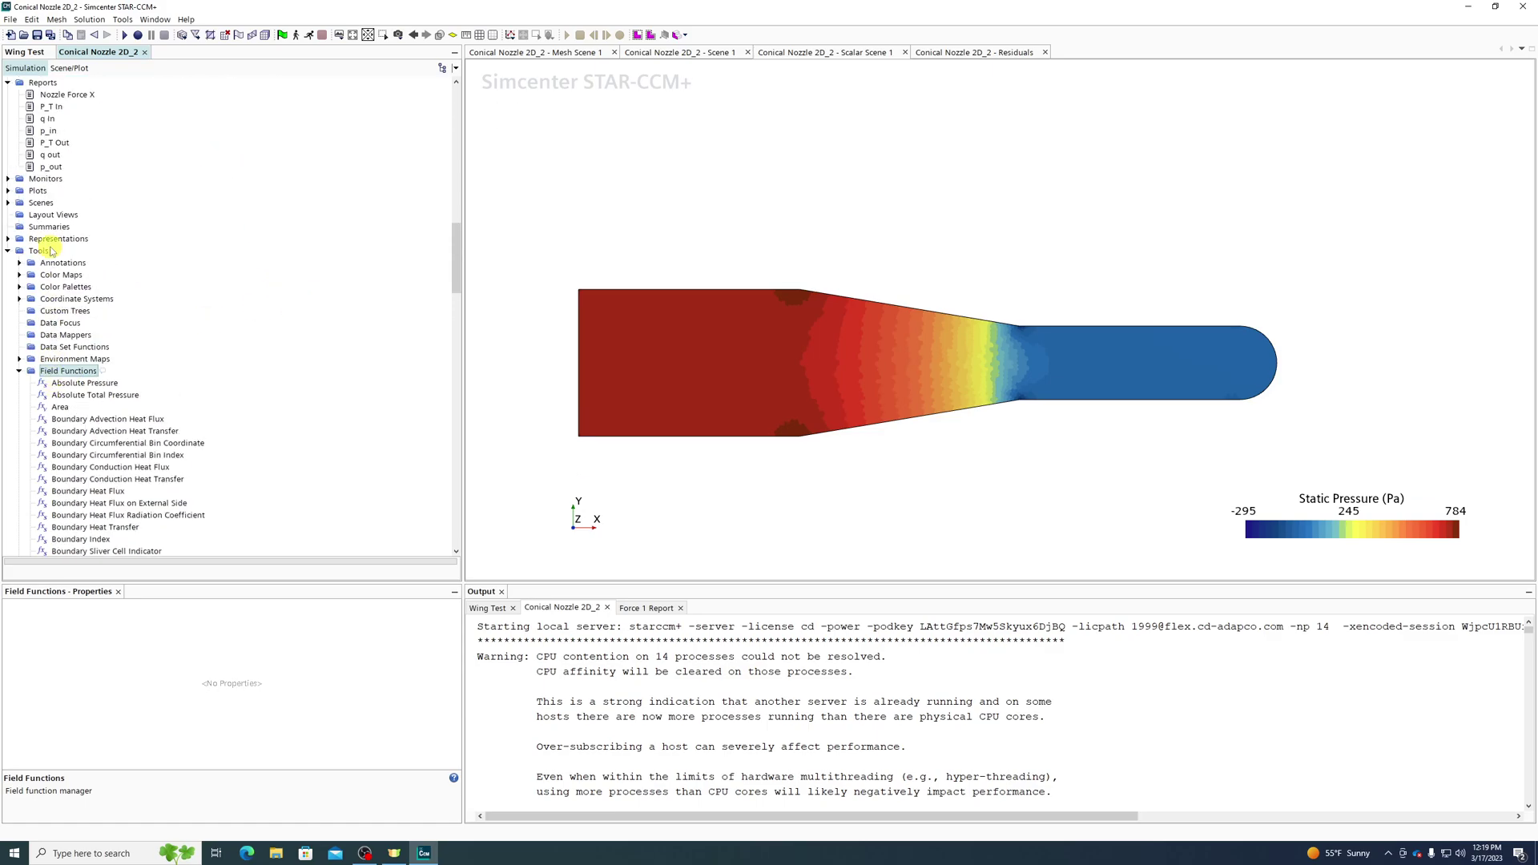
right_click(68, 373)
mouse_move(104, 378)
left_click(238, 384)
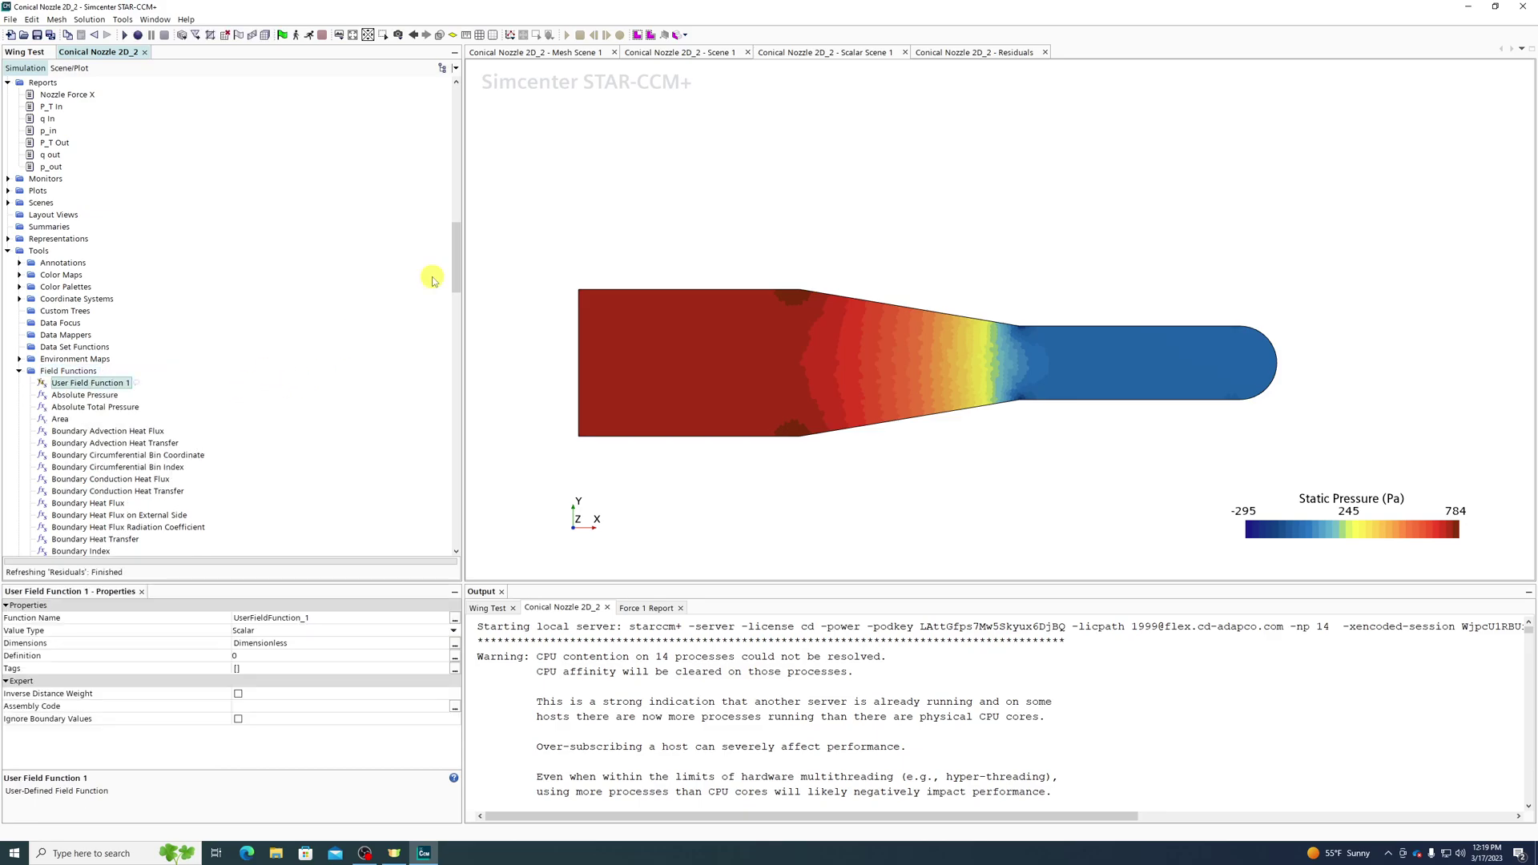
Rename the new user field function as Dynamic Pressure.
right_click(112, 384)
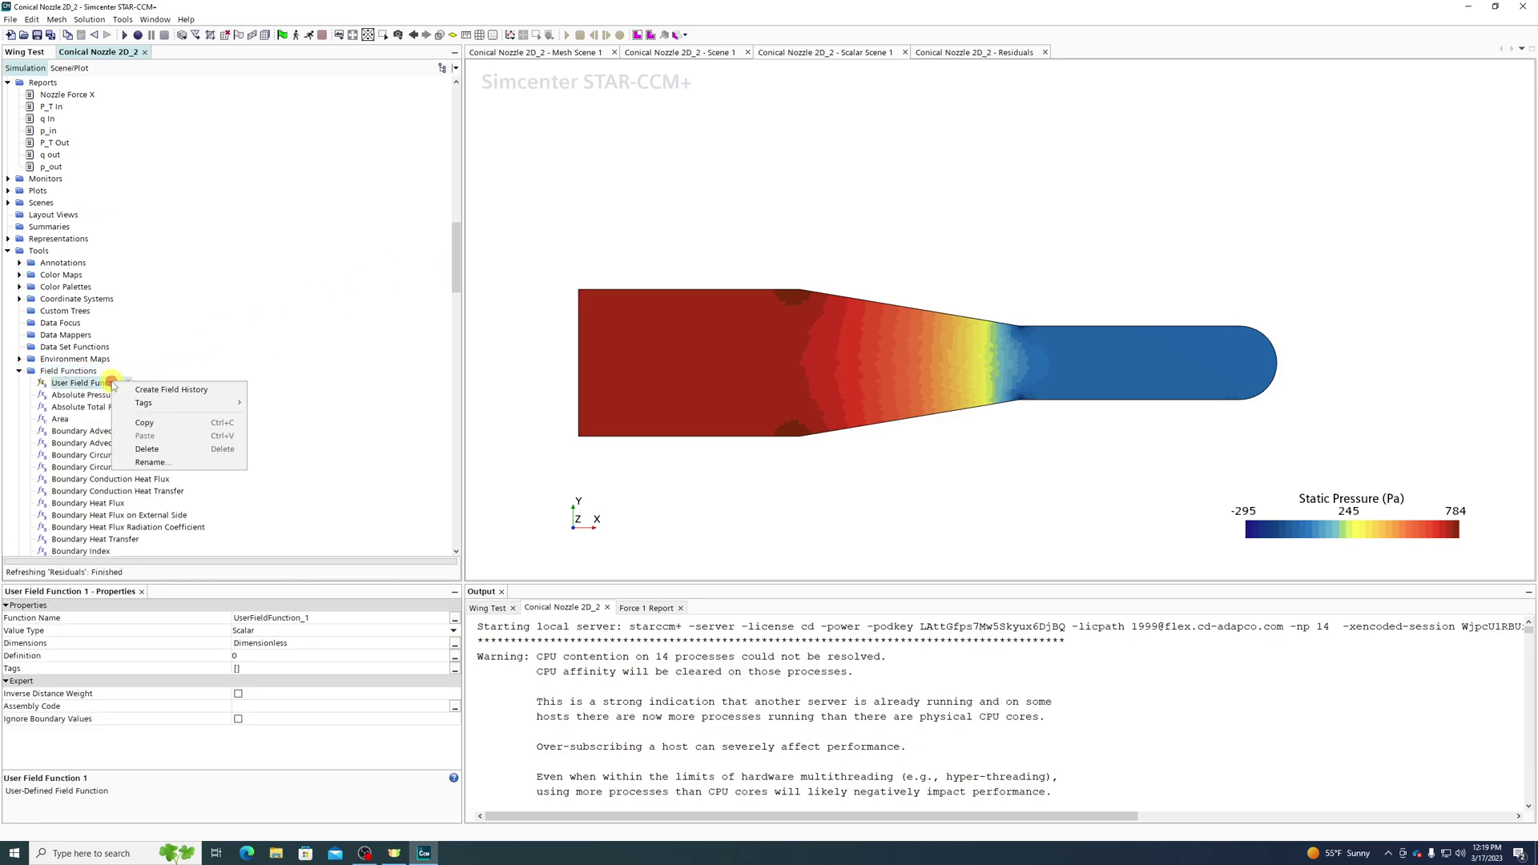
left_click(160, 463)
type("Dynamic Pressure")
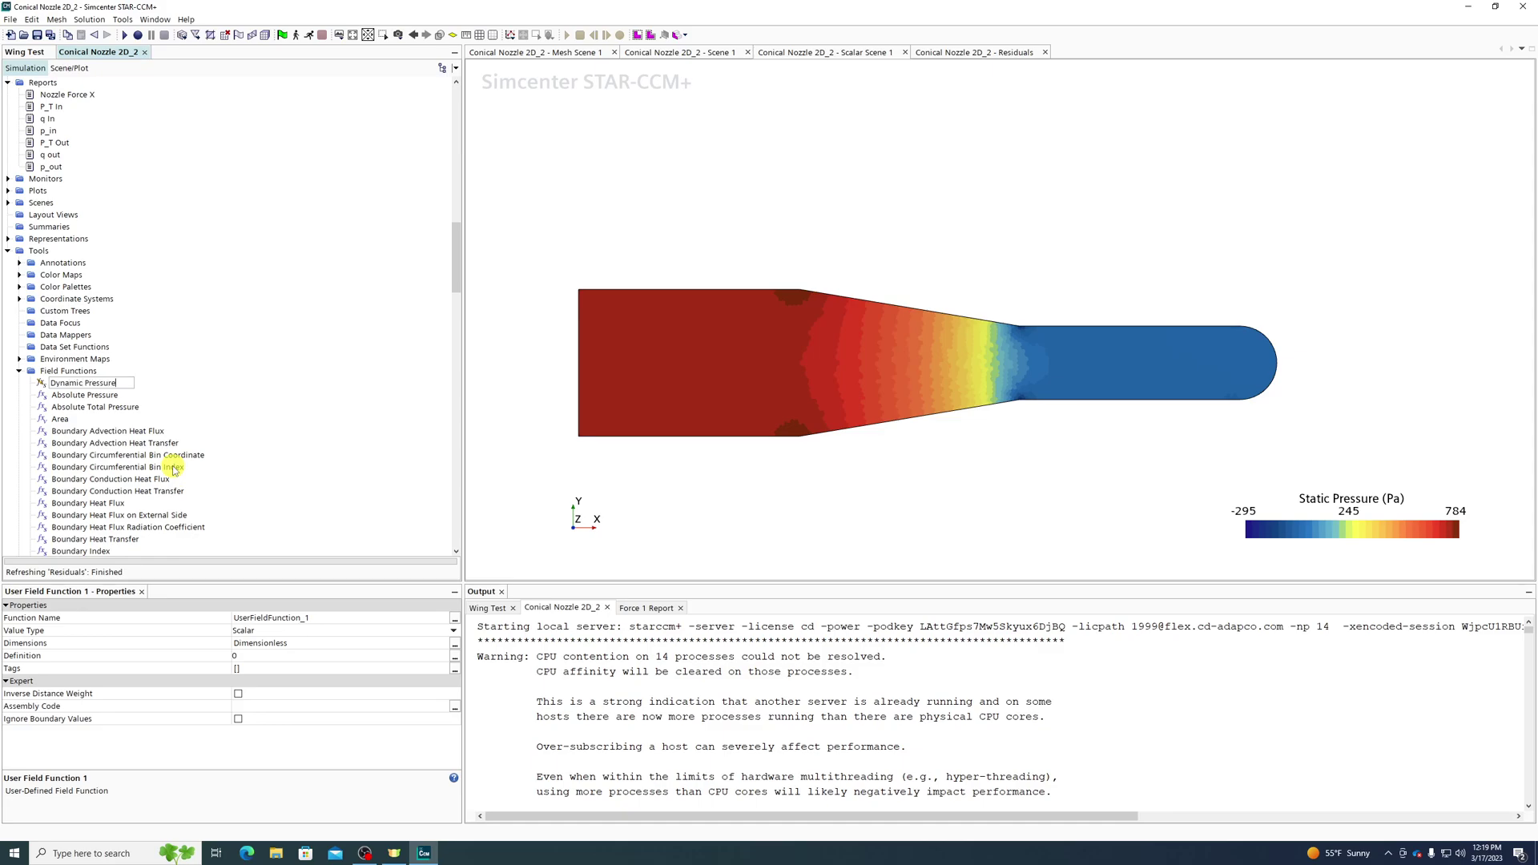
key("Return")
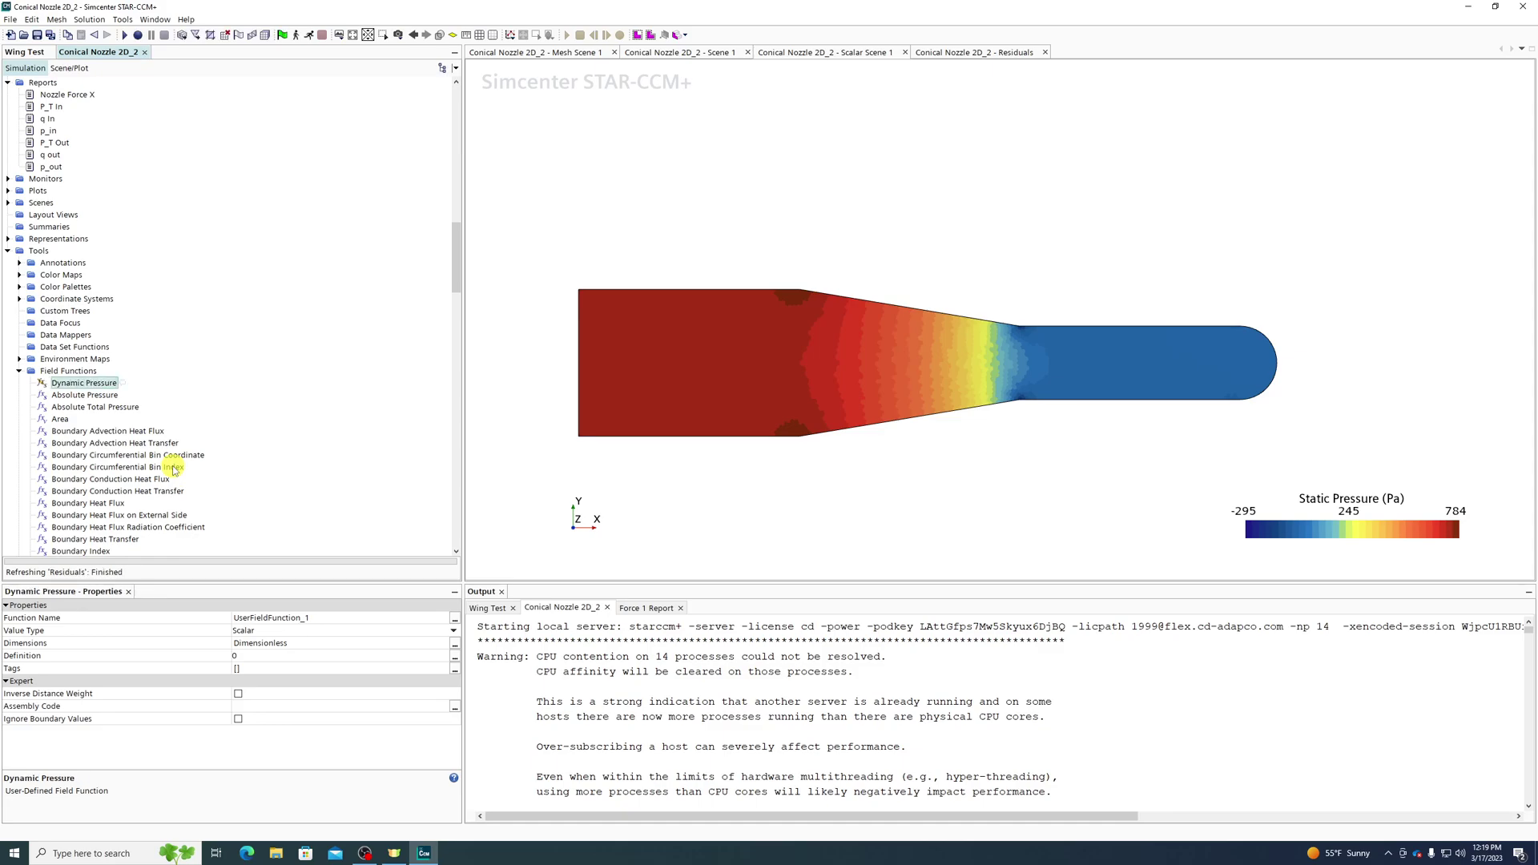
Set the Dynamic Pressure field function's function name to Dynamic_Pressure.
double_click(285, 644)
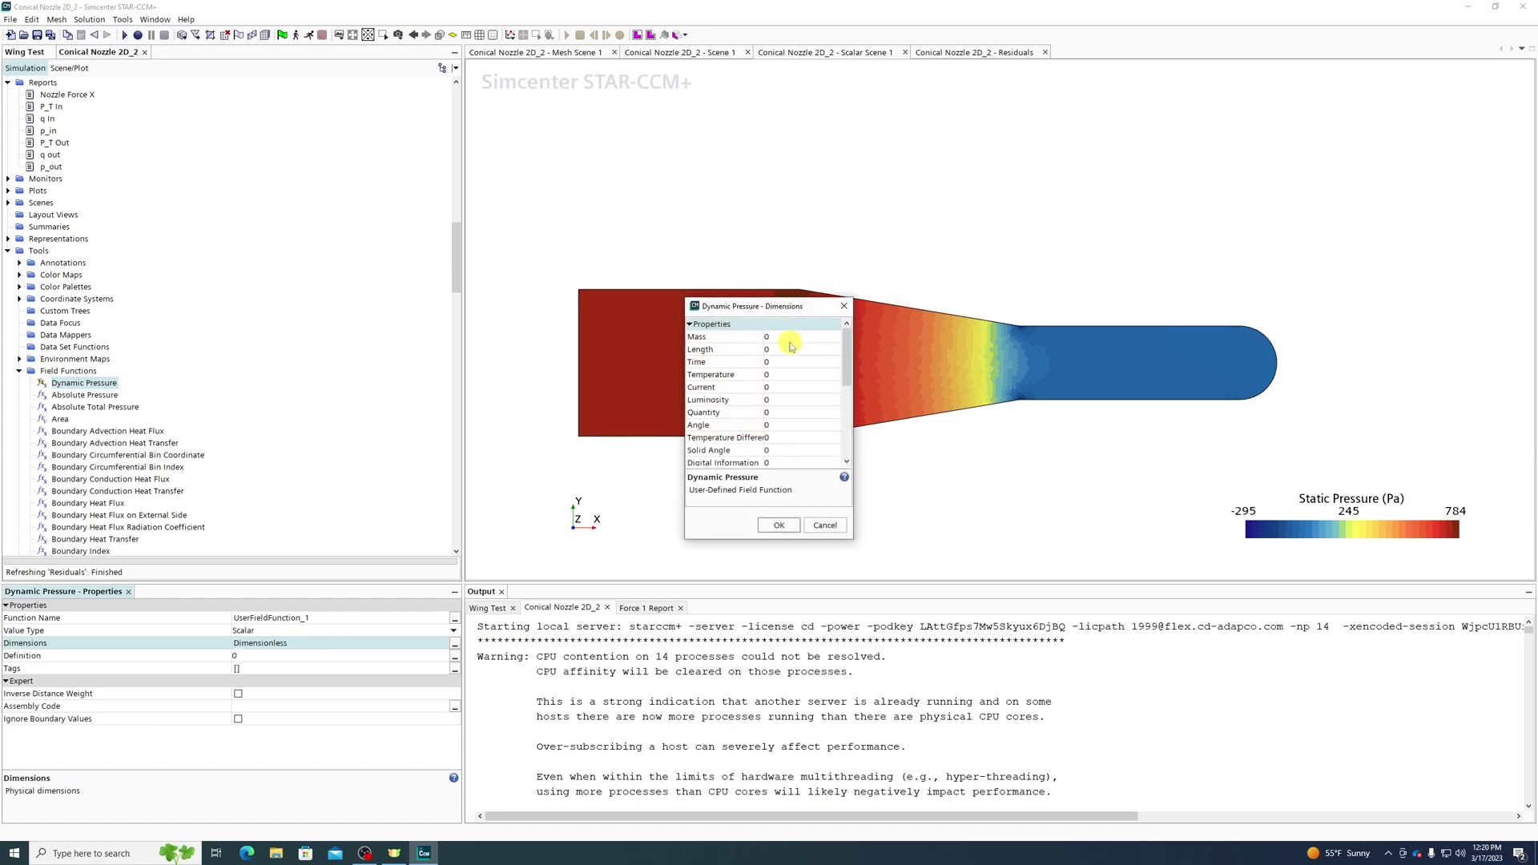
left_click(778, 524)
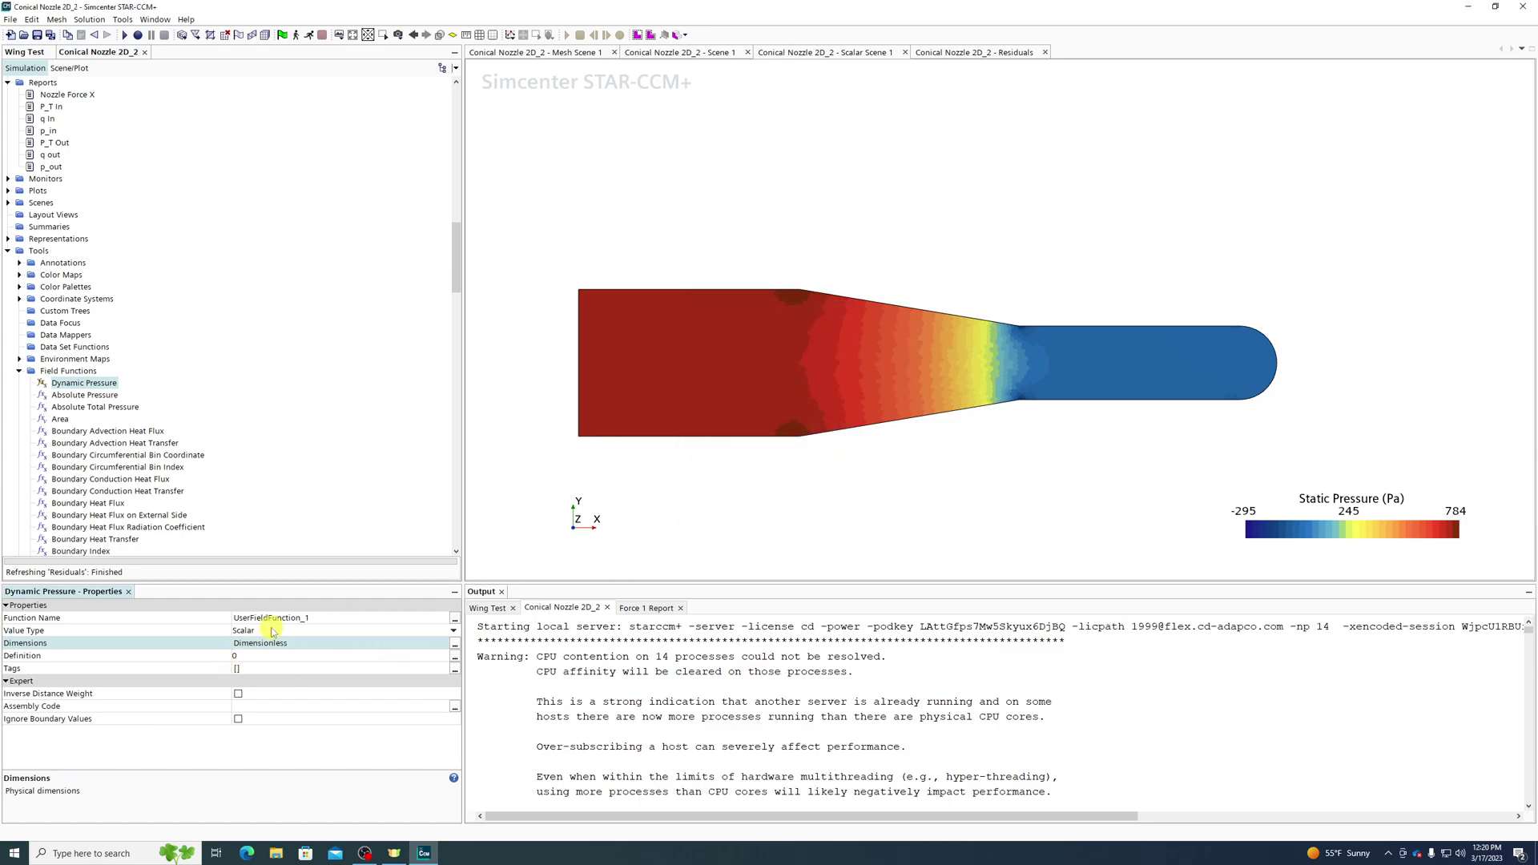
left_click(363, 622)
key("ctrl+a")
type("Dynamic_p")
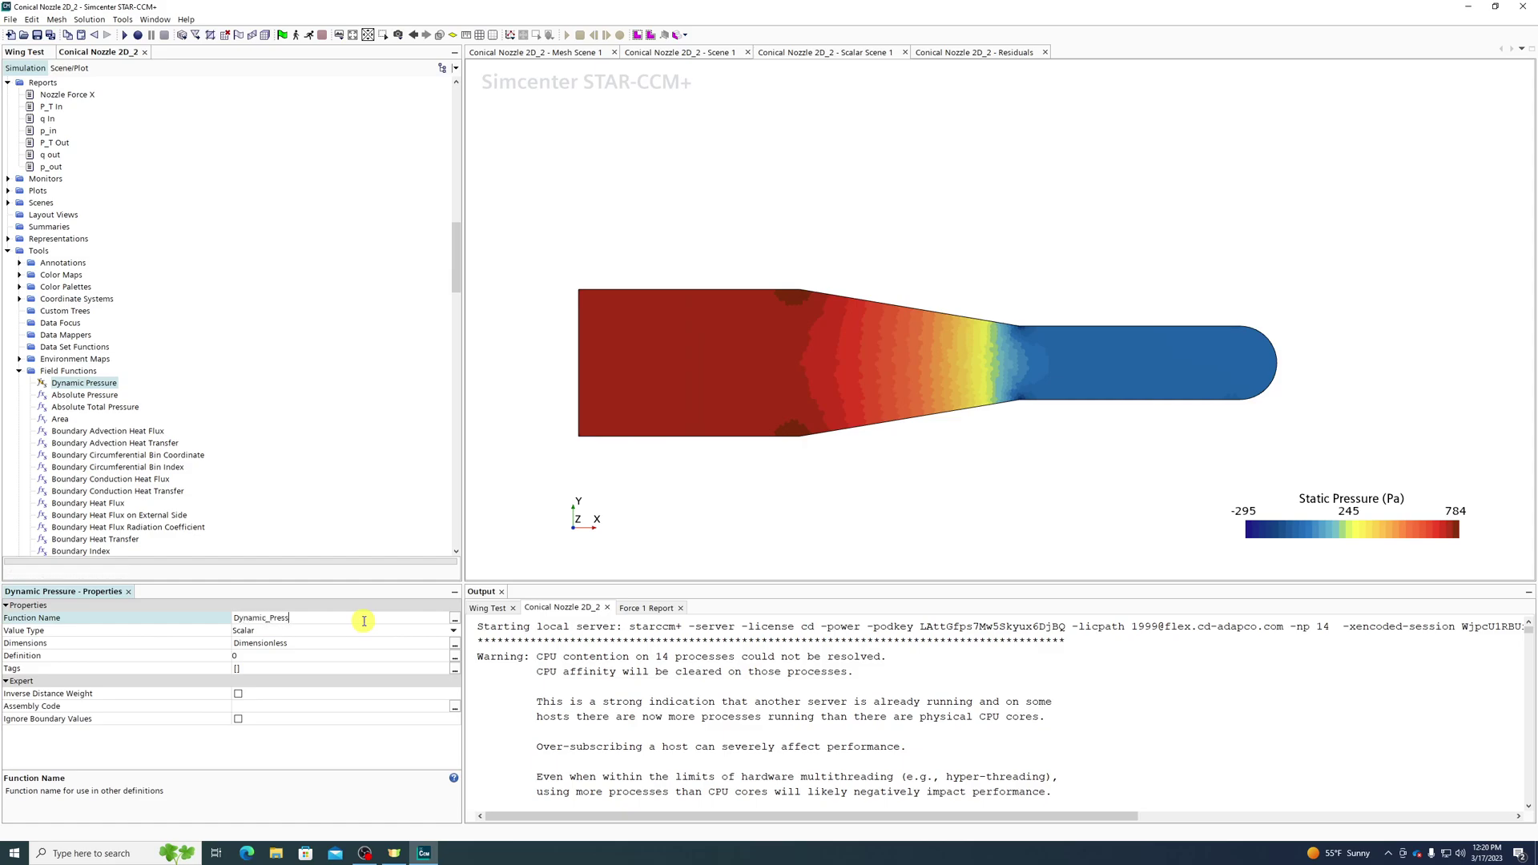
key("Return")
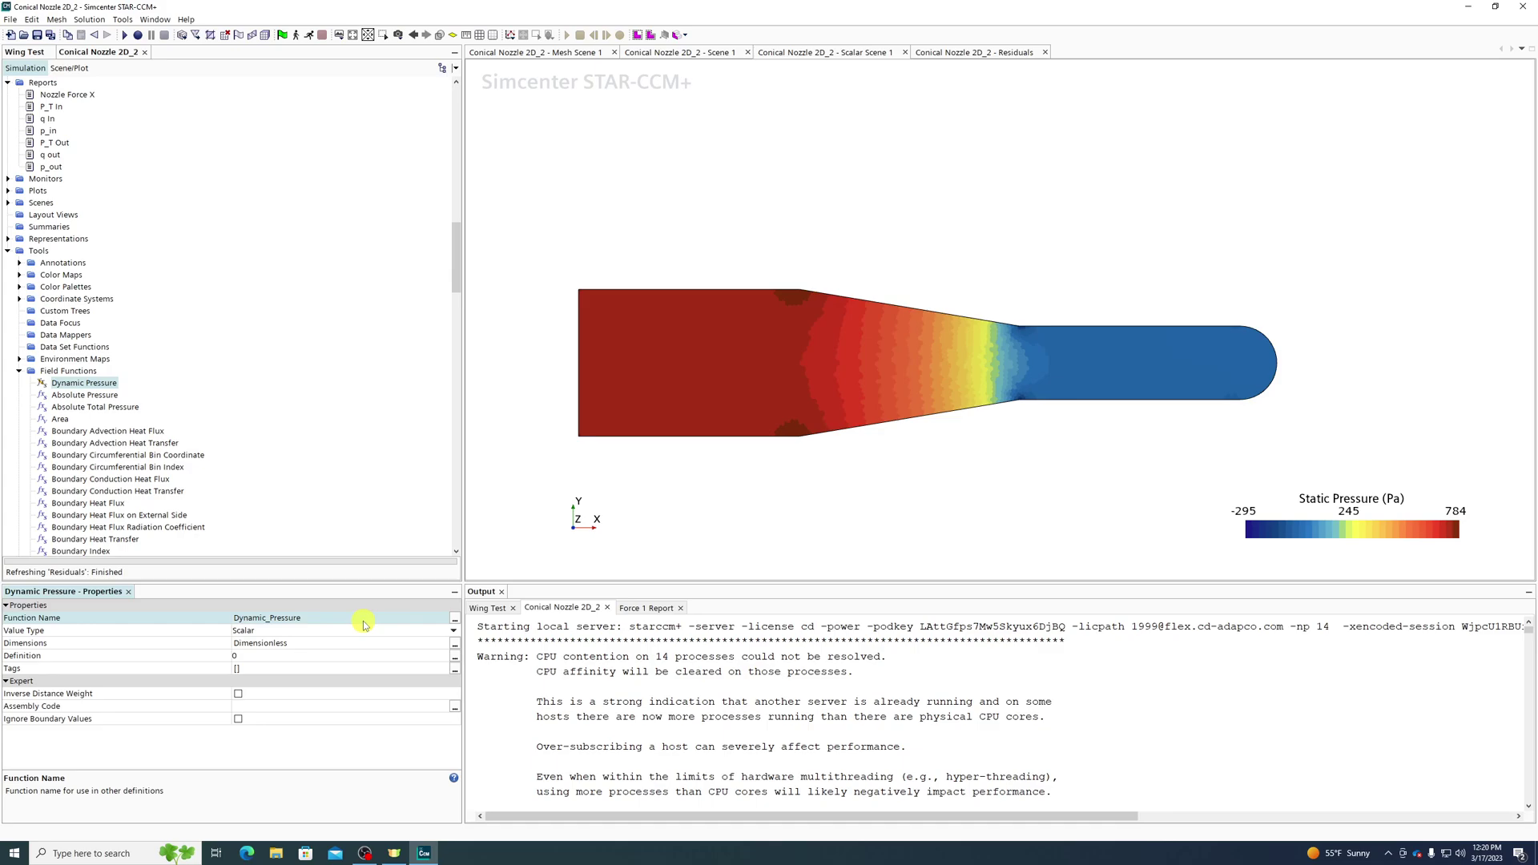
Give the Dynamic Pressure field function pressure dimensions by setting its Pressure exponent to 1.
double_click(312, 643)
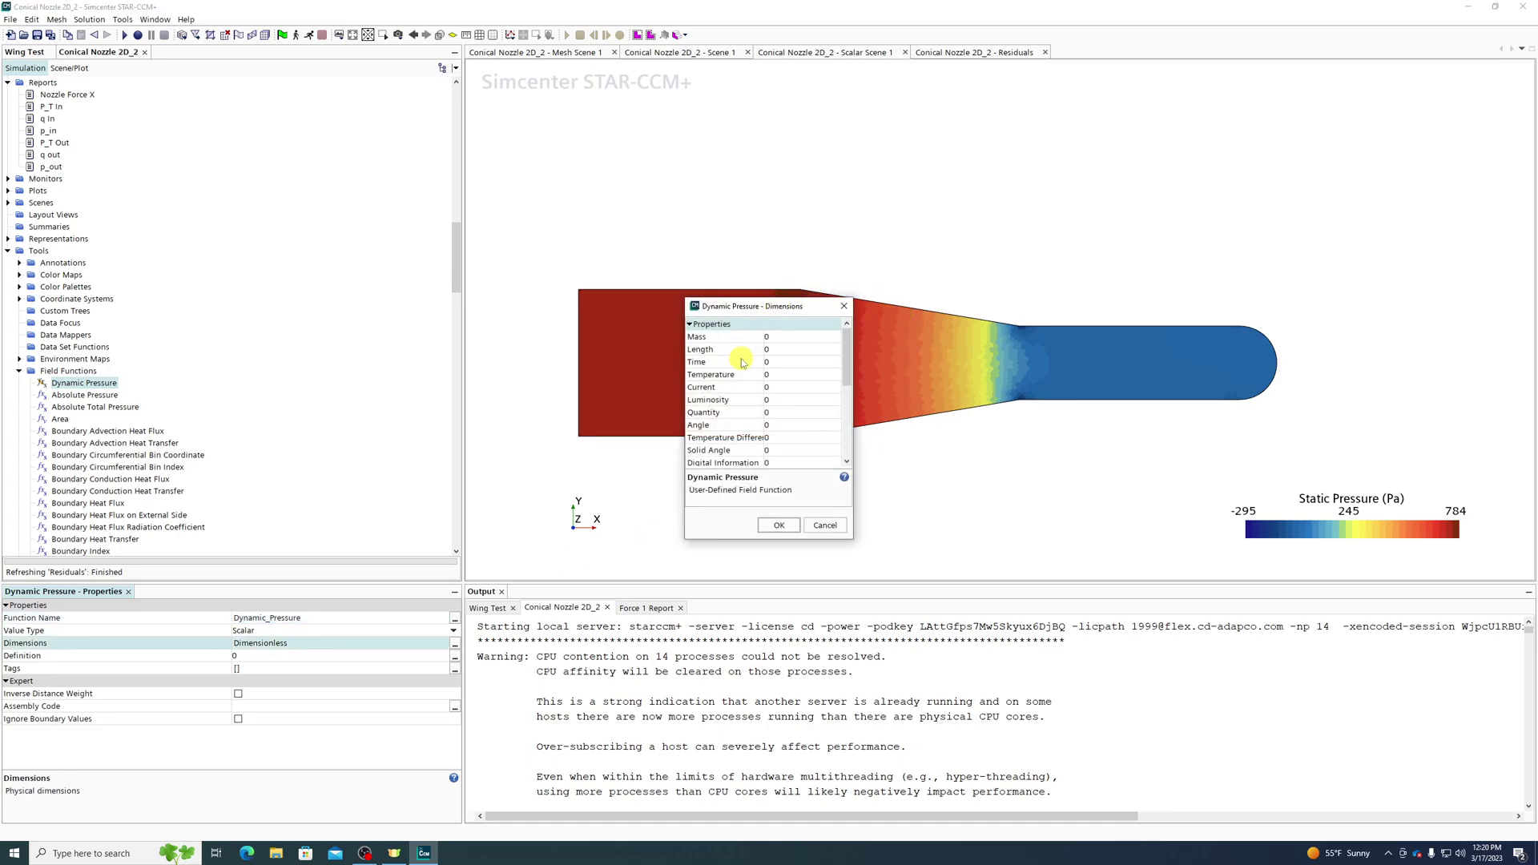
scroll(738, 446, "down", 2)
scroll(738, 446, "down", 1)
left_click(771, 400)
type("1")
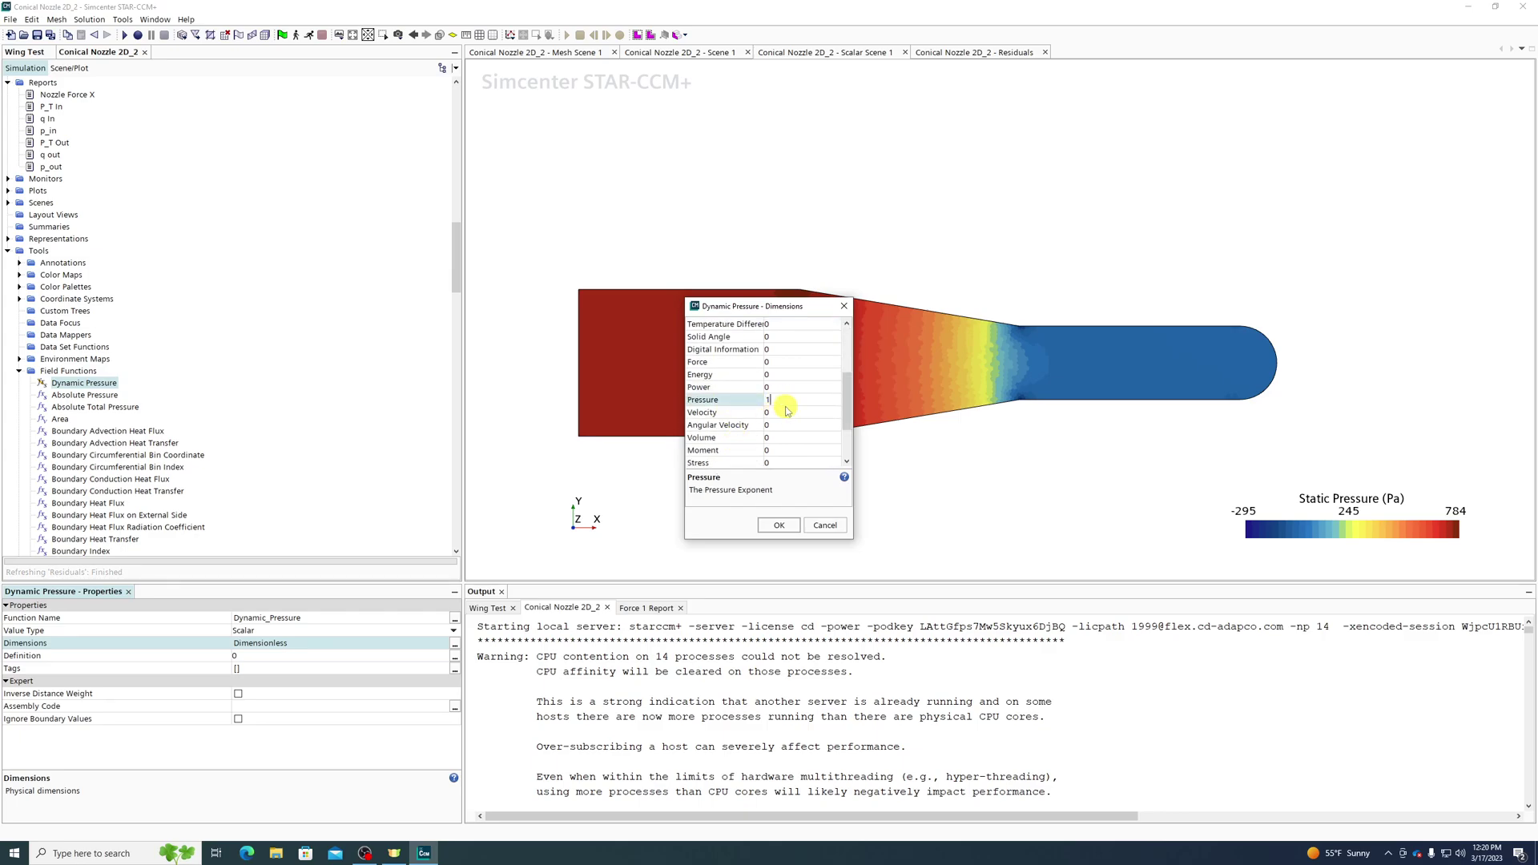
left_click(788, 525)
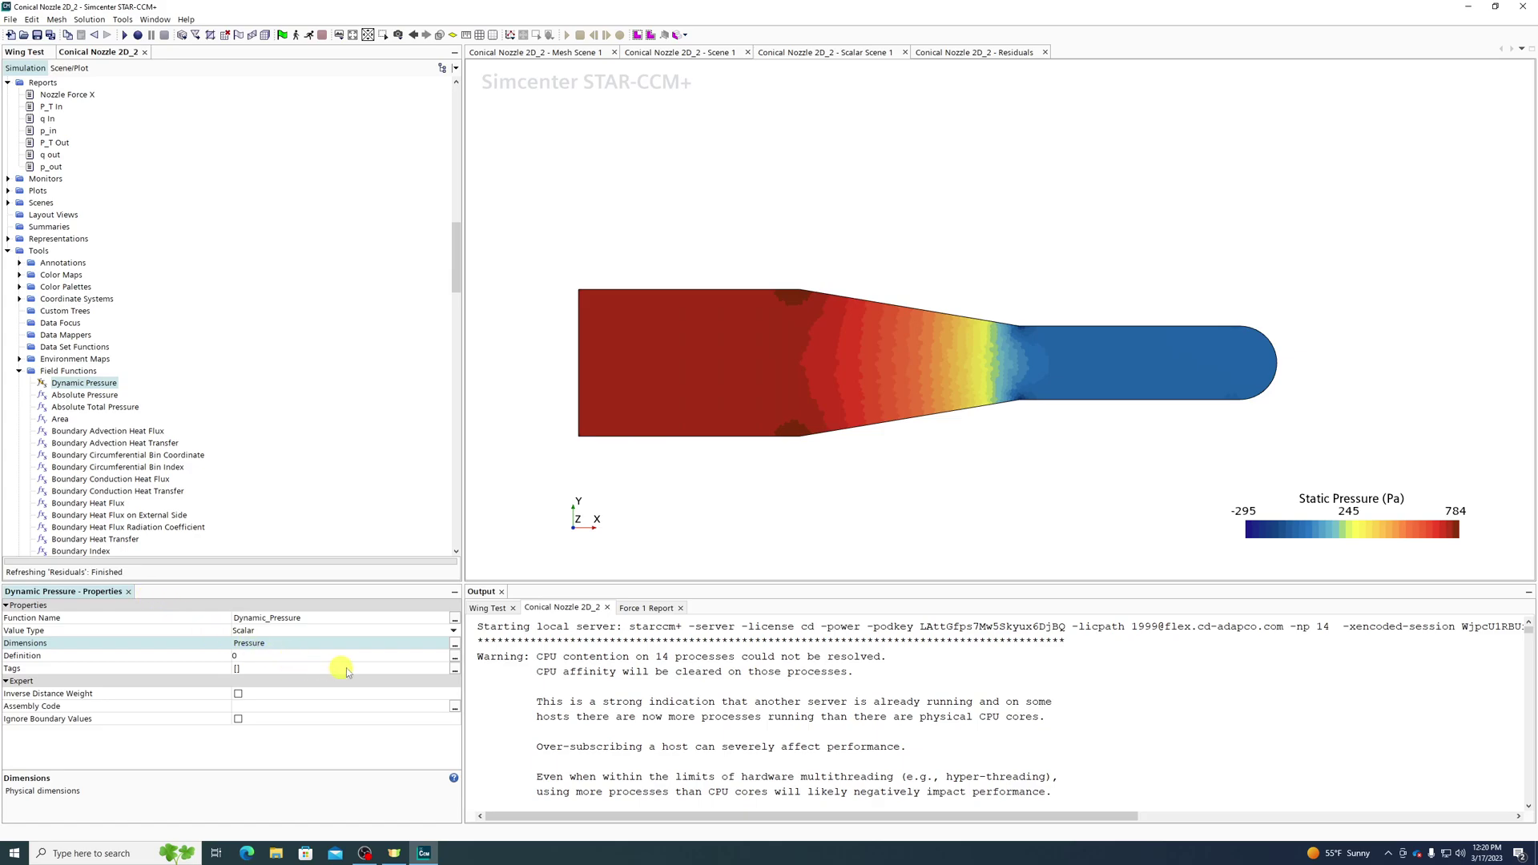
Define the Dynamic Pressure field function as ${TotalPressure}-${StaticPressure}.
left_click(454, 657)
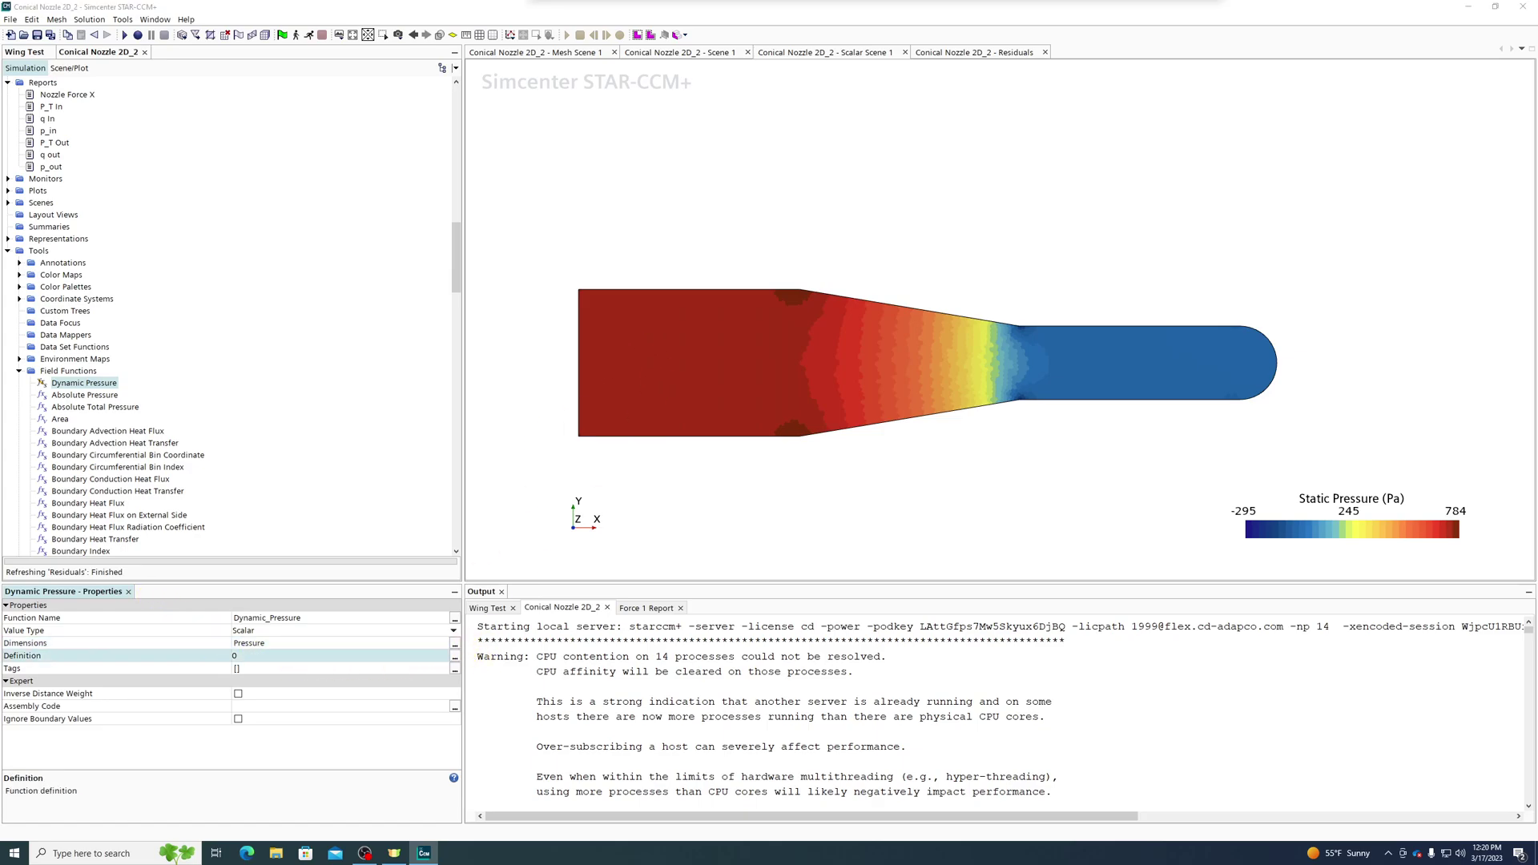
left_click_drag(695, 0, 533, 176)
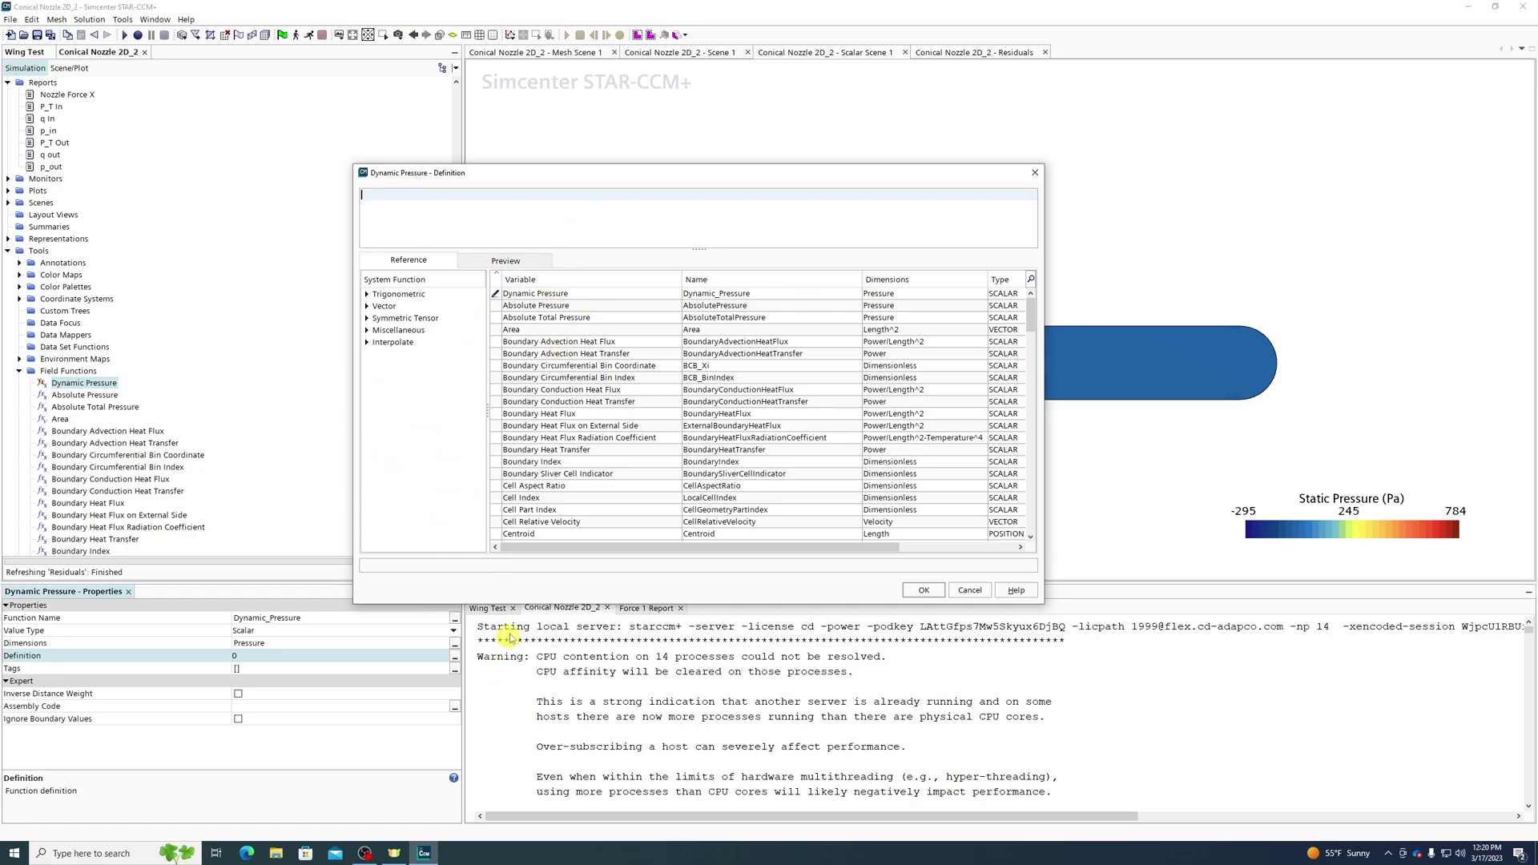
scroll(632, 392, "down", 10)
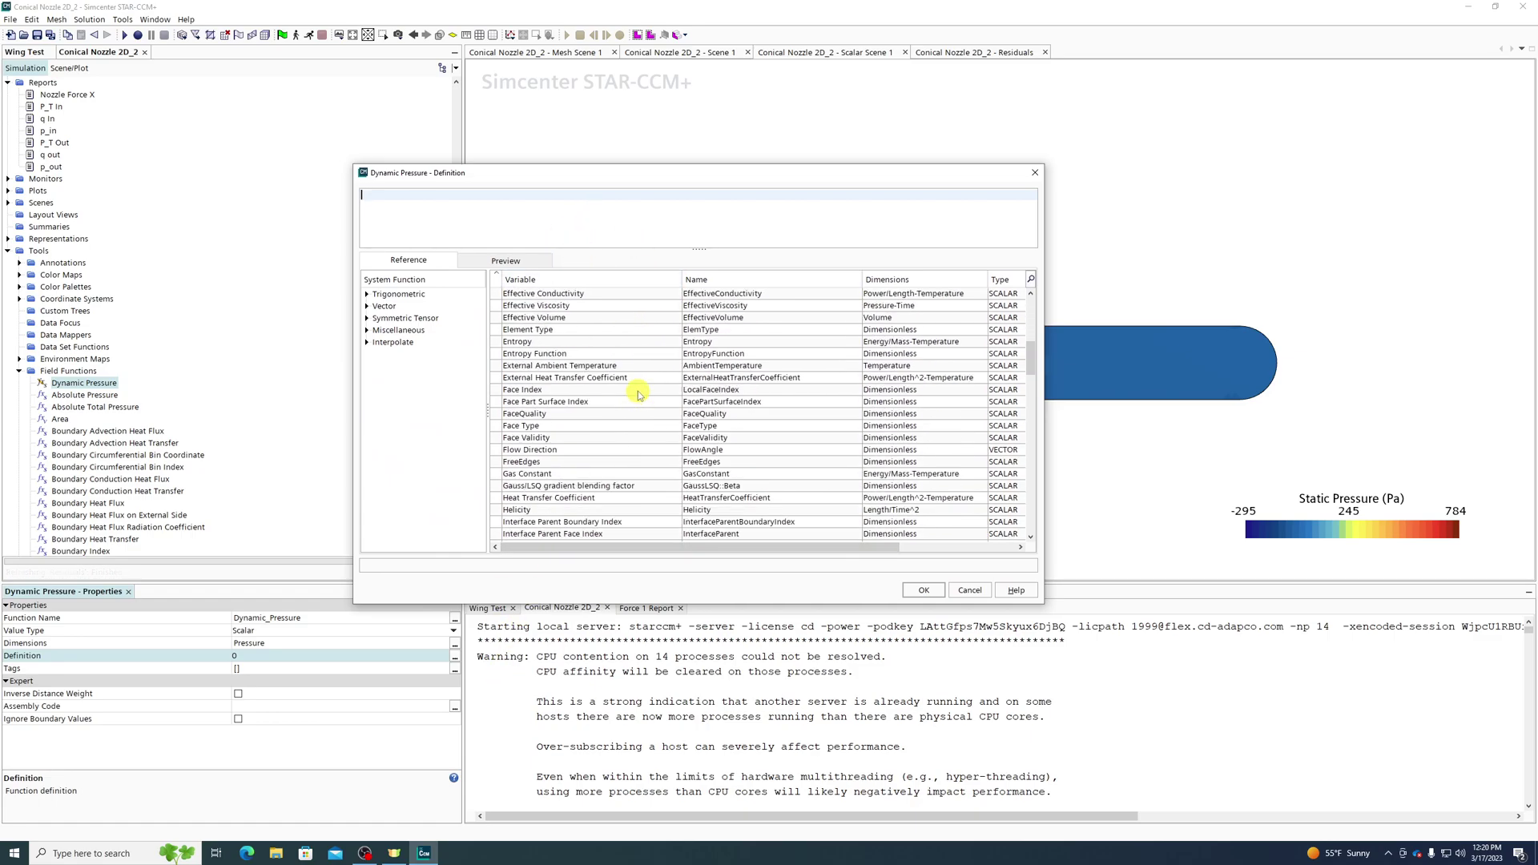
scroll(637, 393, "down", 15)
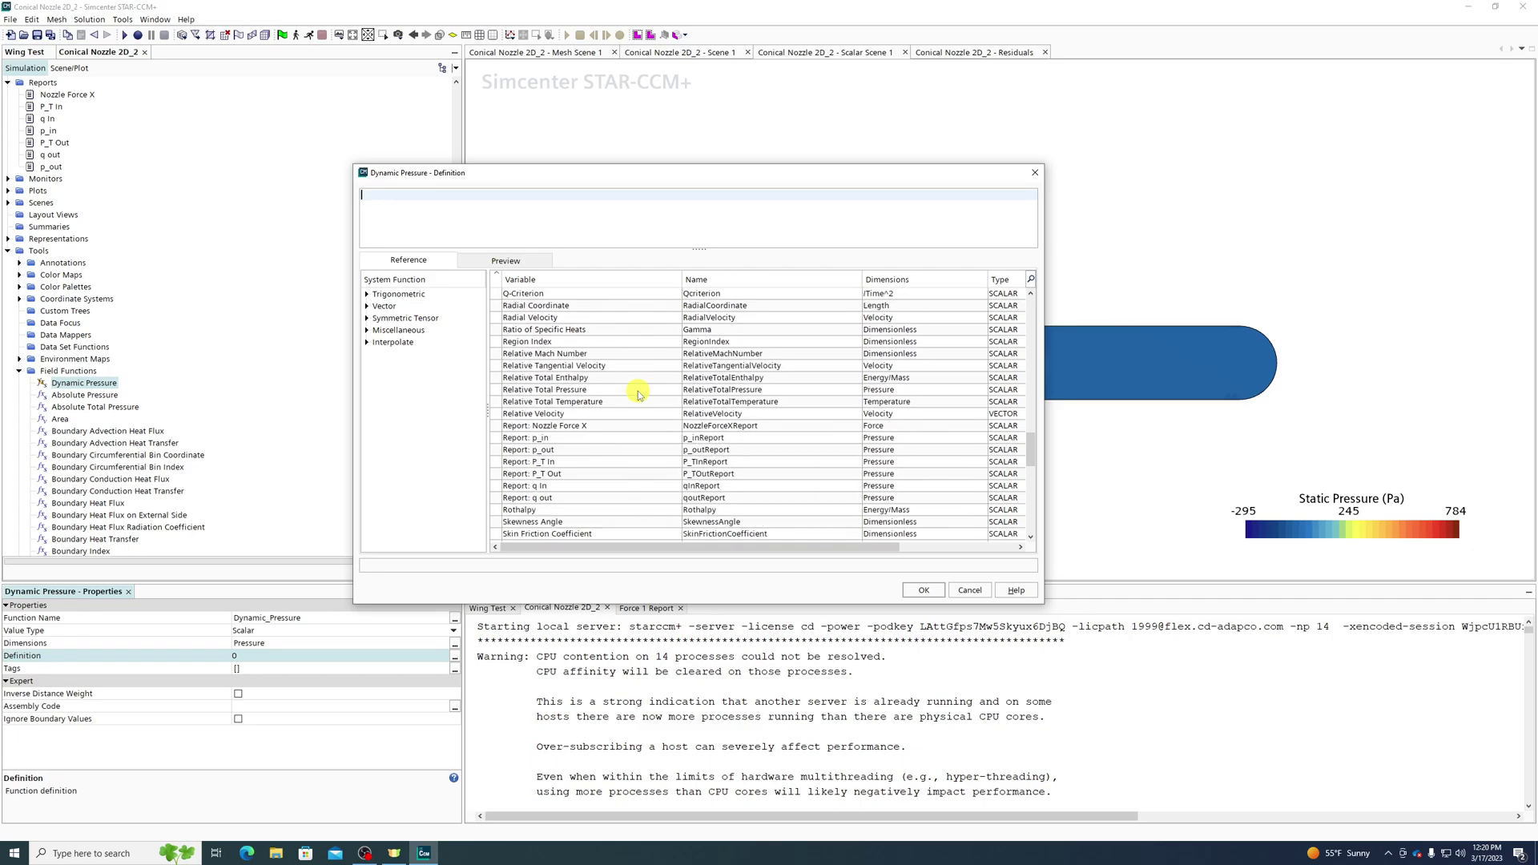
double_click(532, 485)
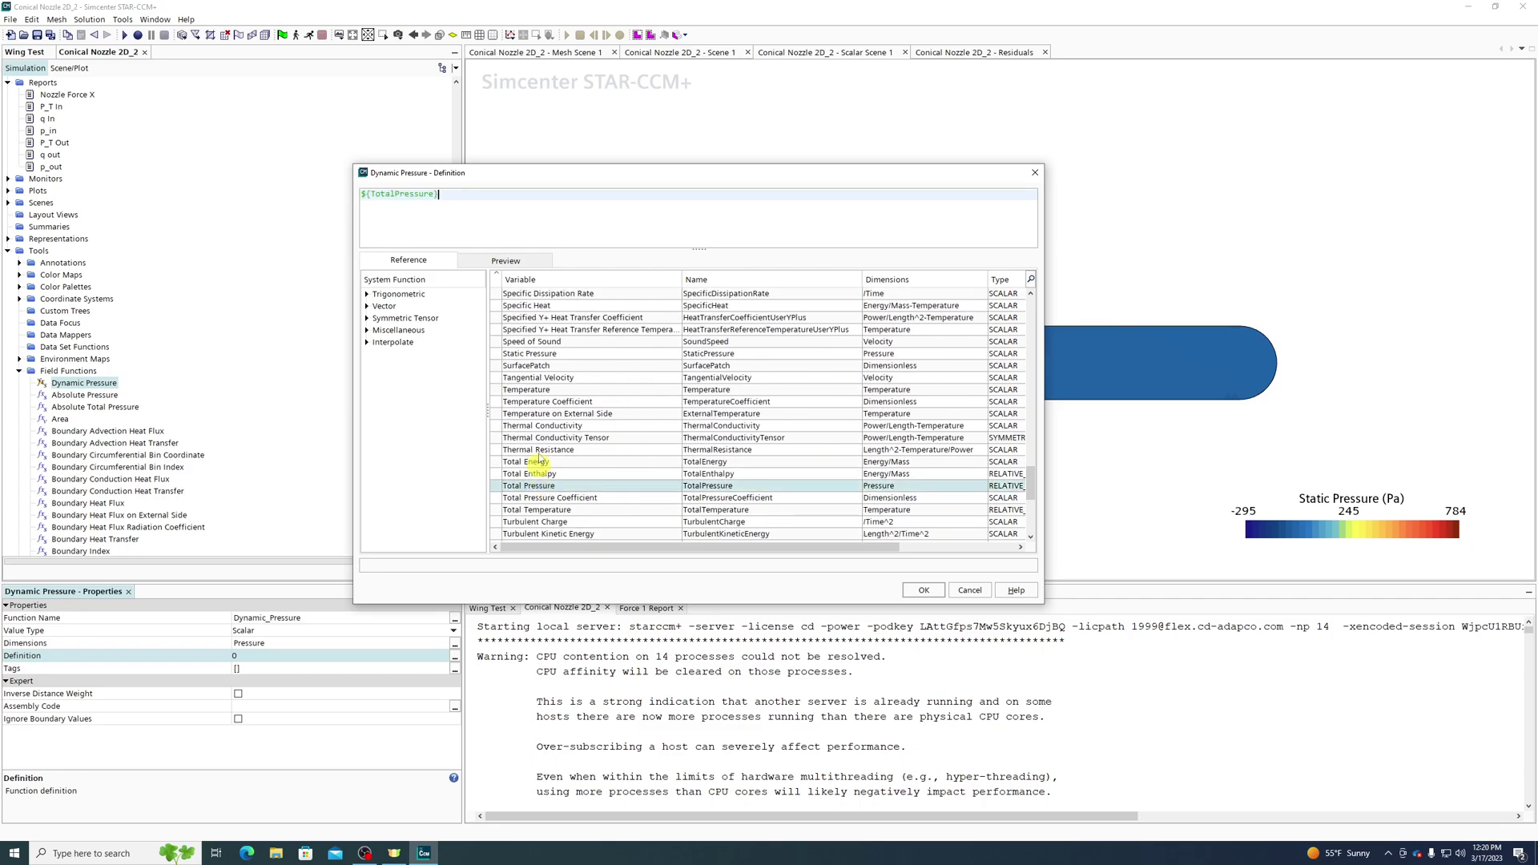
type("-")
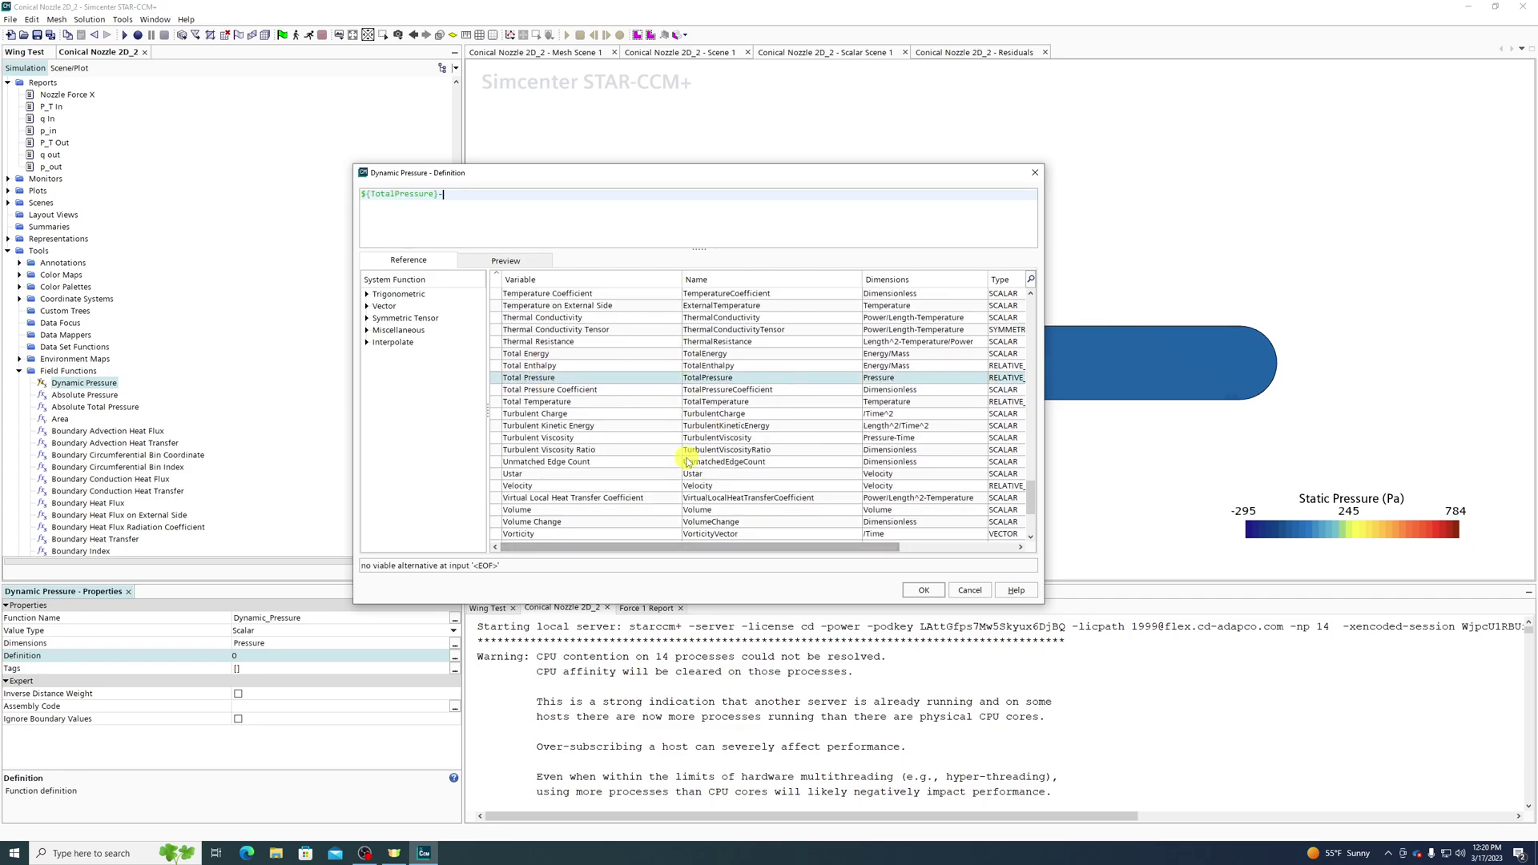
scroll(687, 459, "down", 3)
scroll(687, 459, "up", 4)
double_click(533, 403)
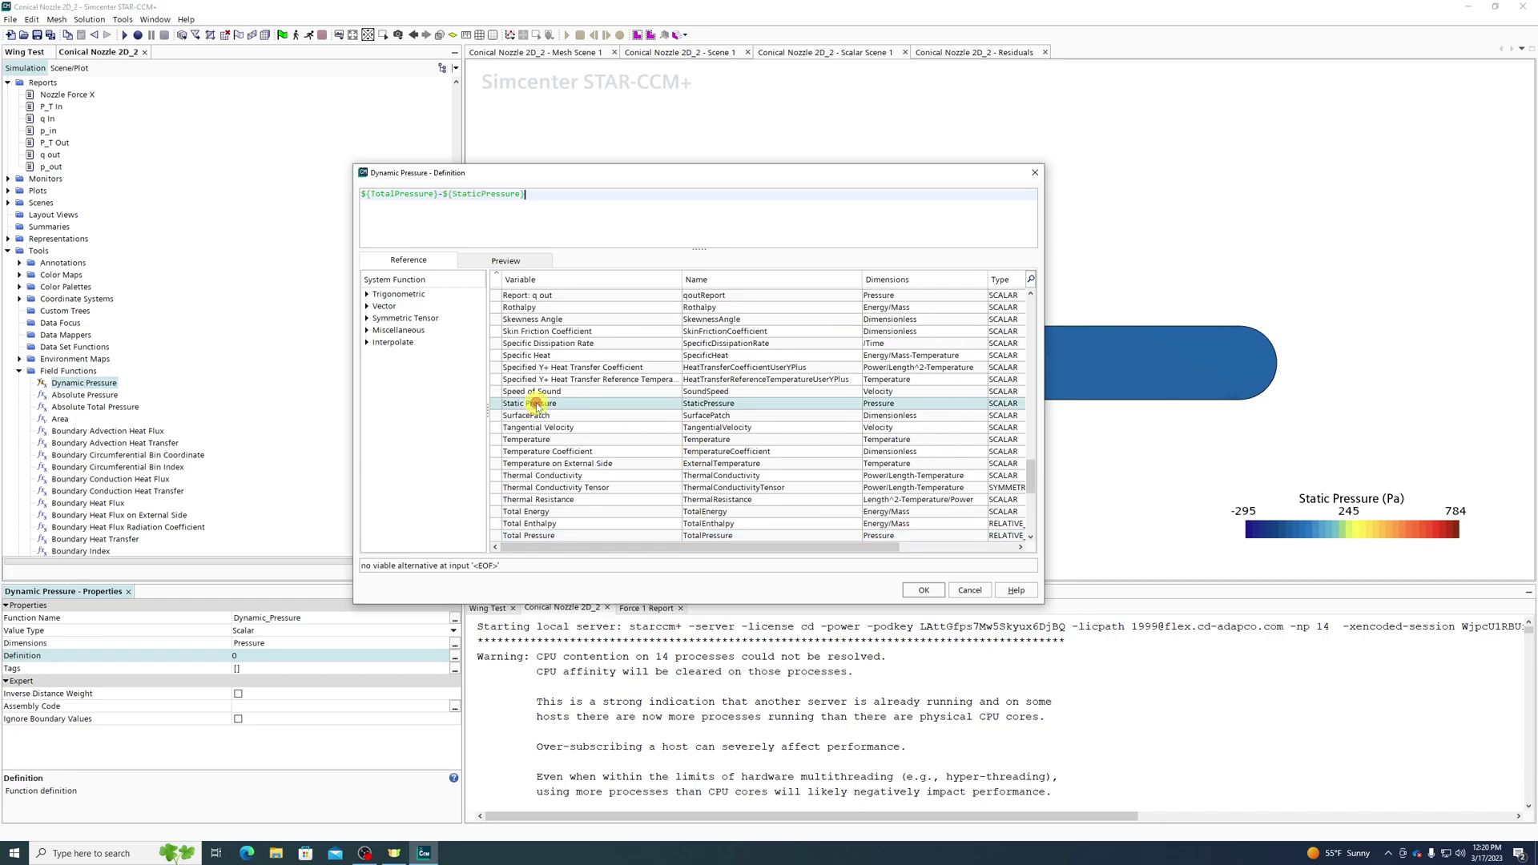
left_click(919, 591)
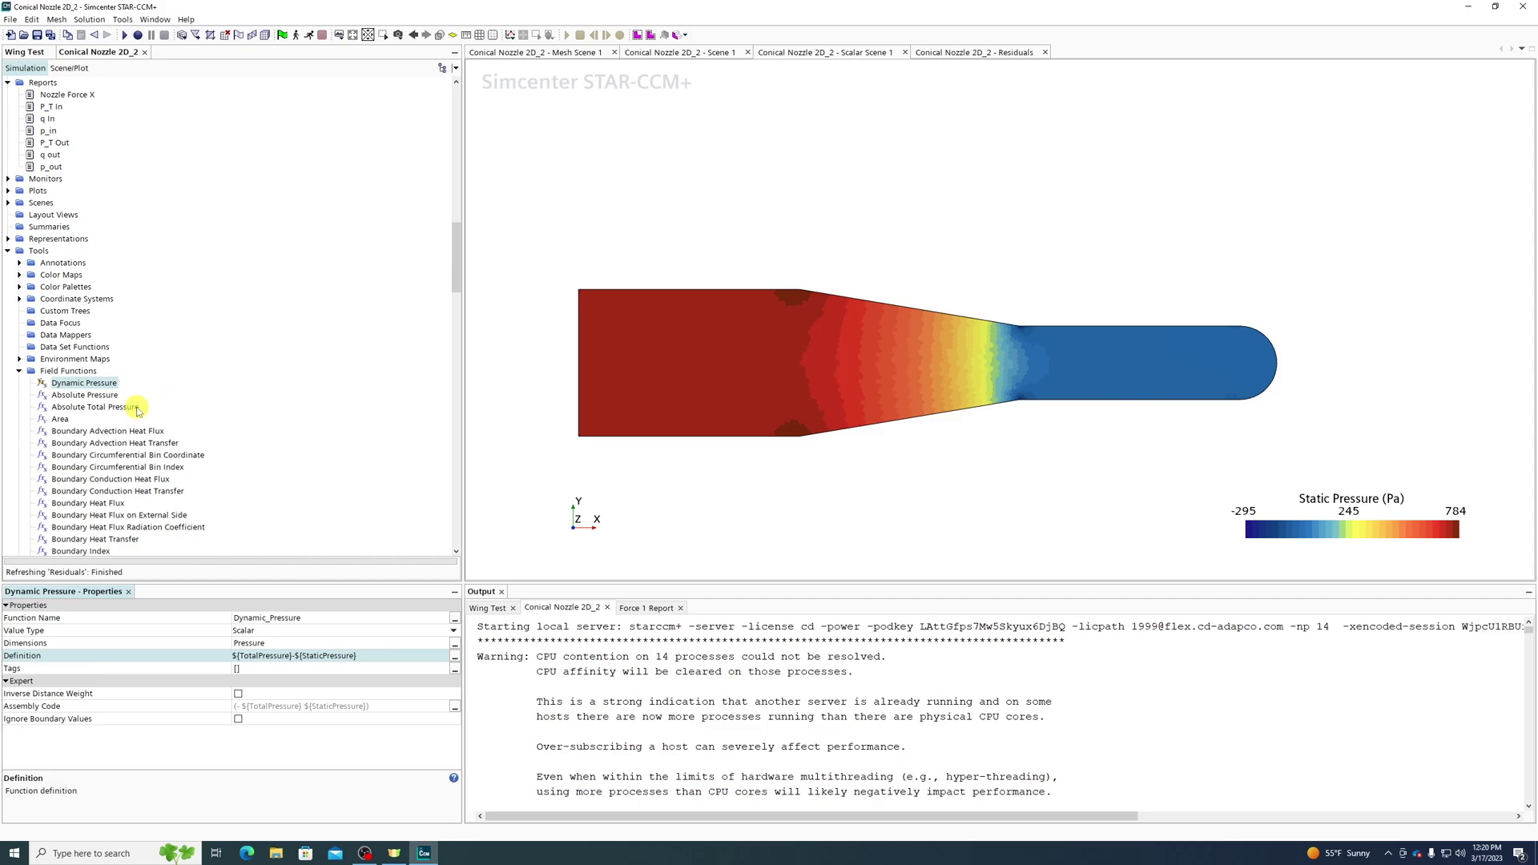
Set the field function of both the q In and q out reports to Dynamic Pressure.
scroll(120, 367, "up", 3)
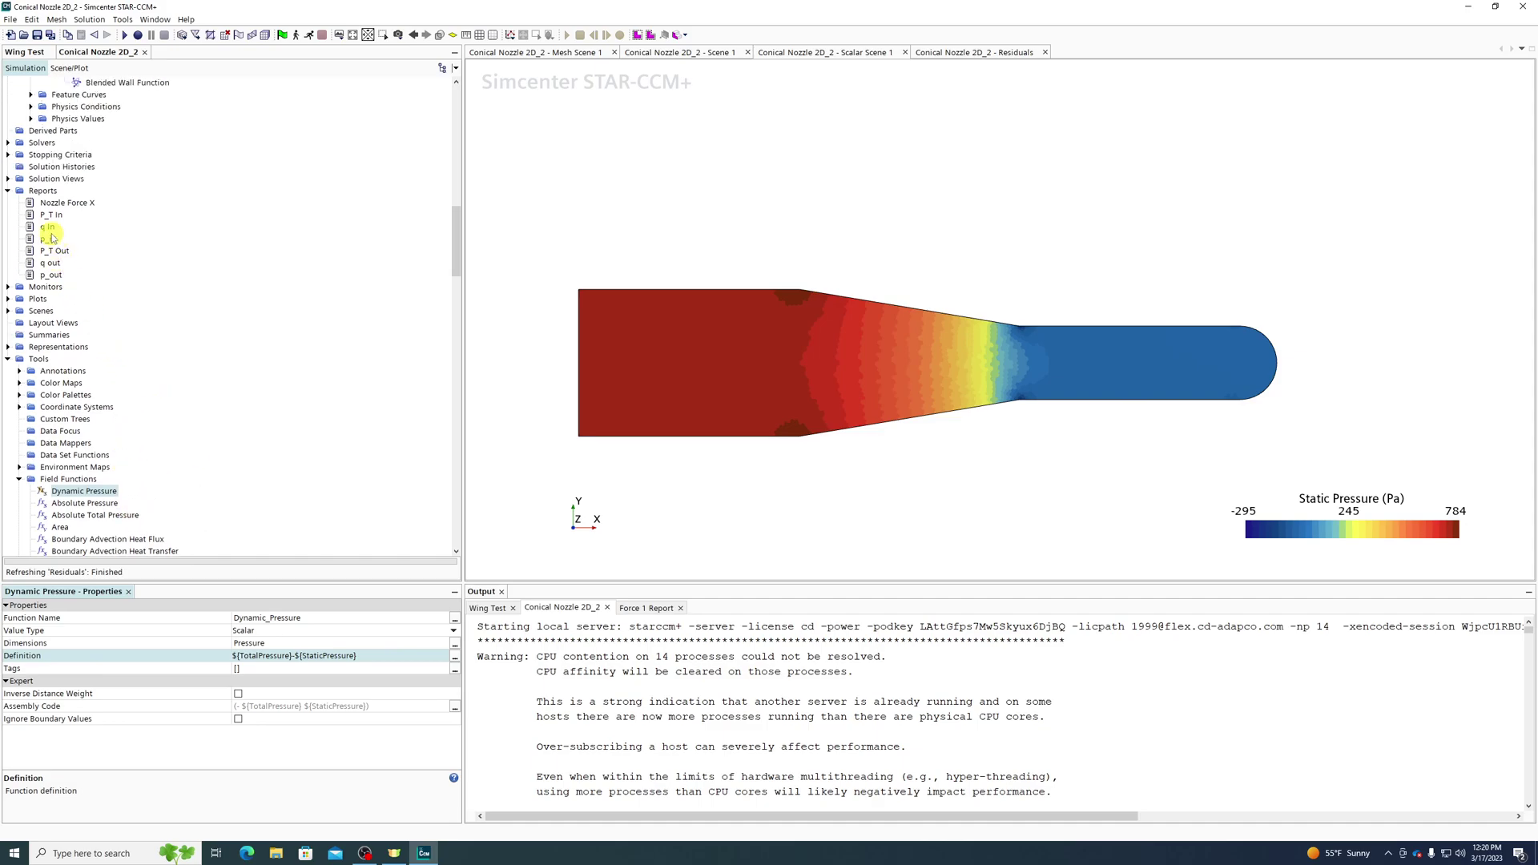
left_click(46, 228)
left_click(50, 263, "ctrl")
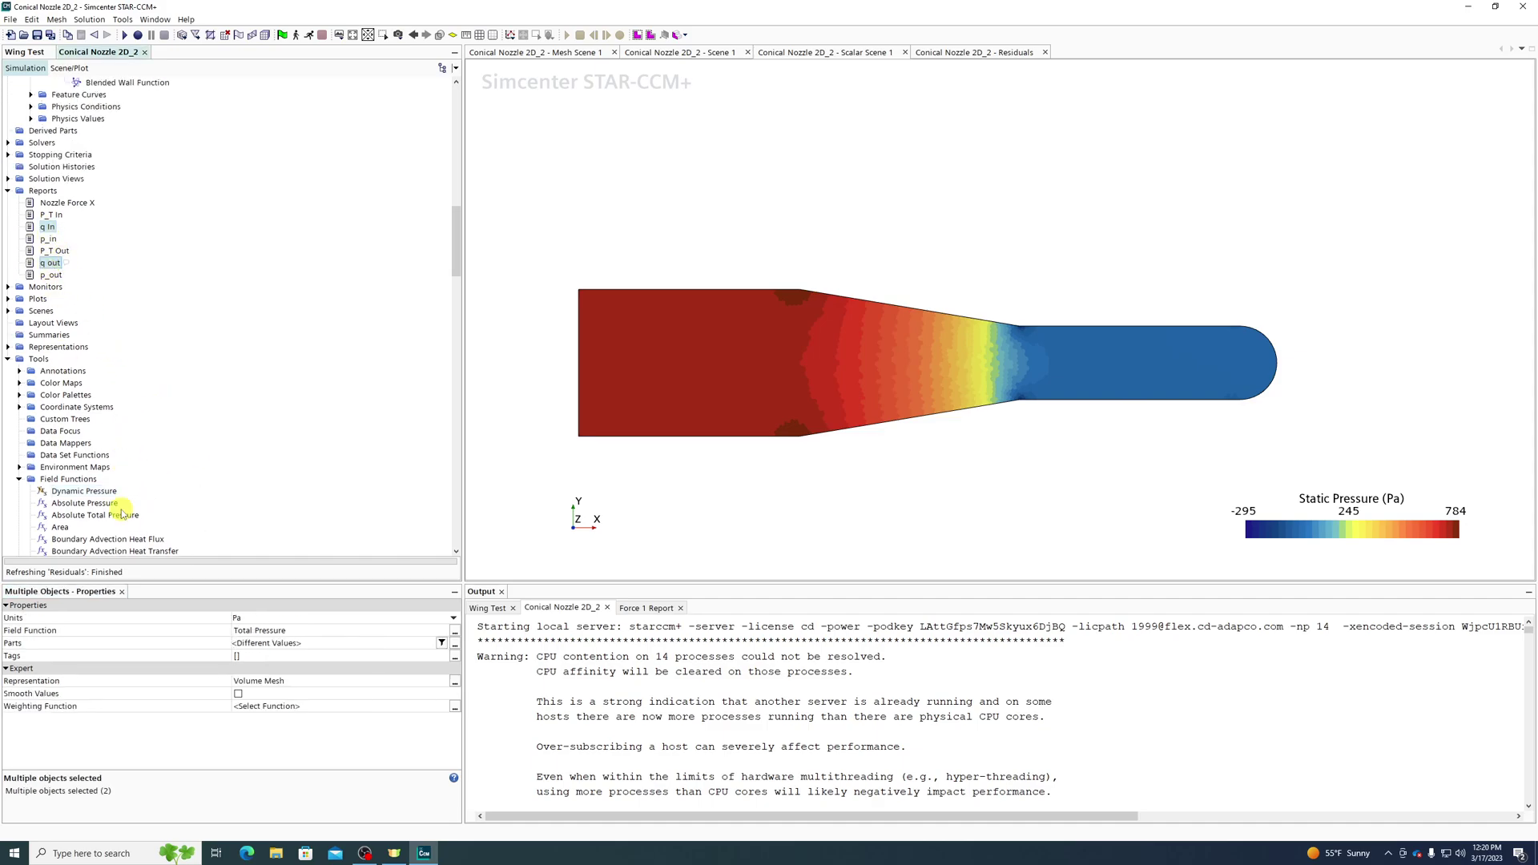
left_click(454, 631)
type("dy")
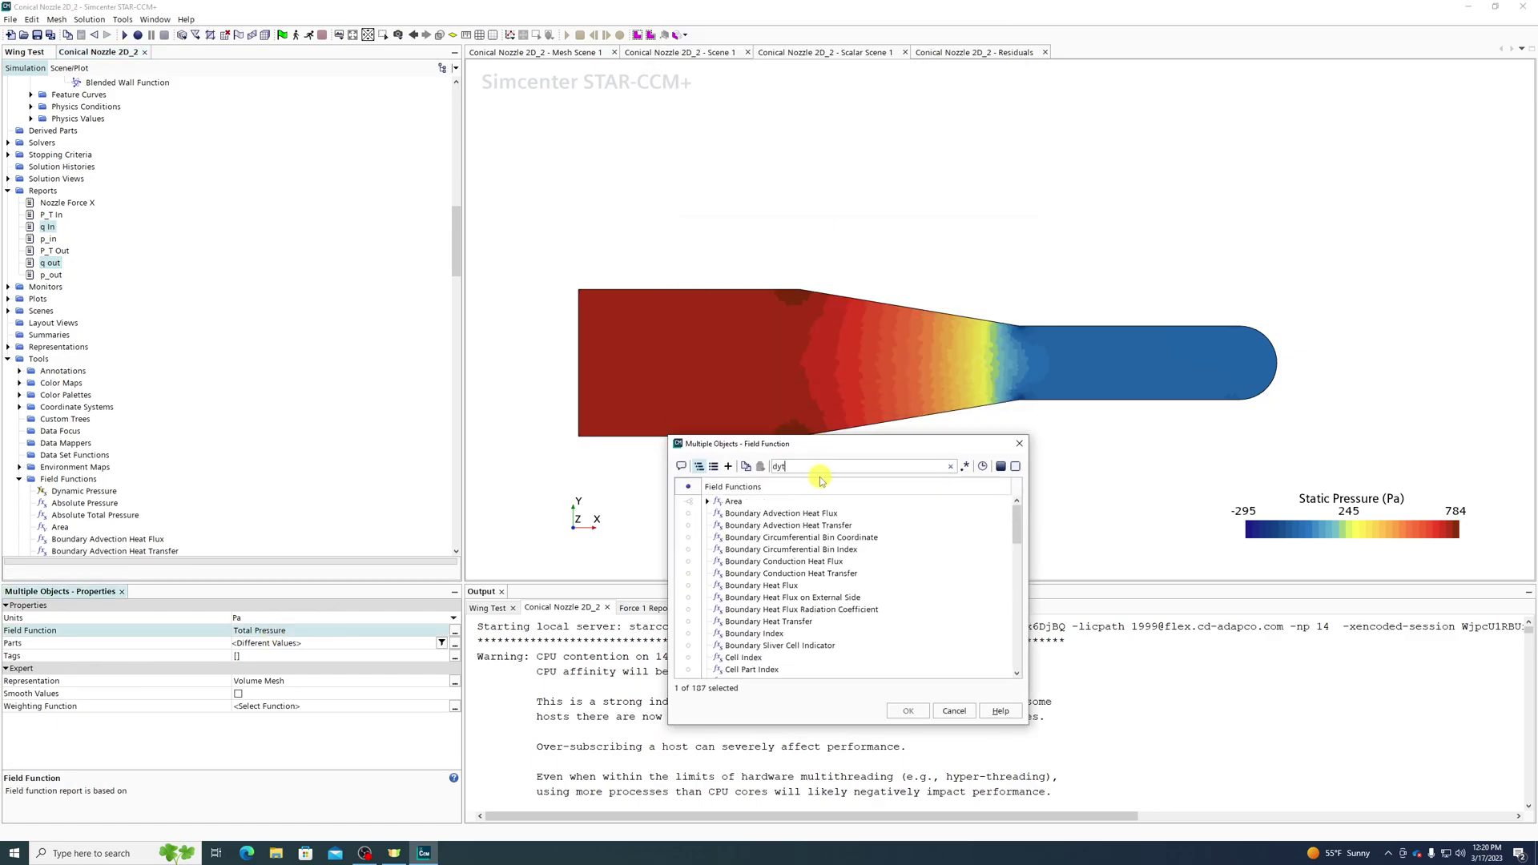
left_click(789, 504)
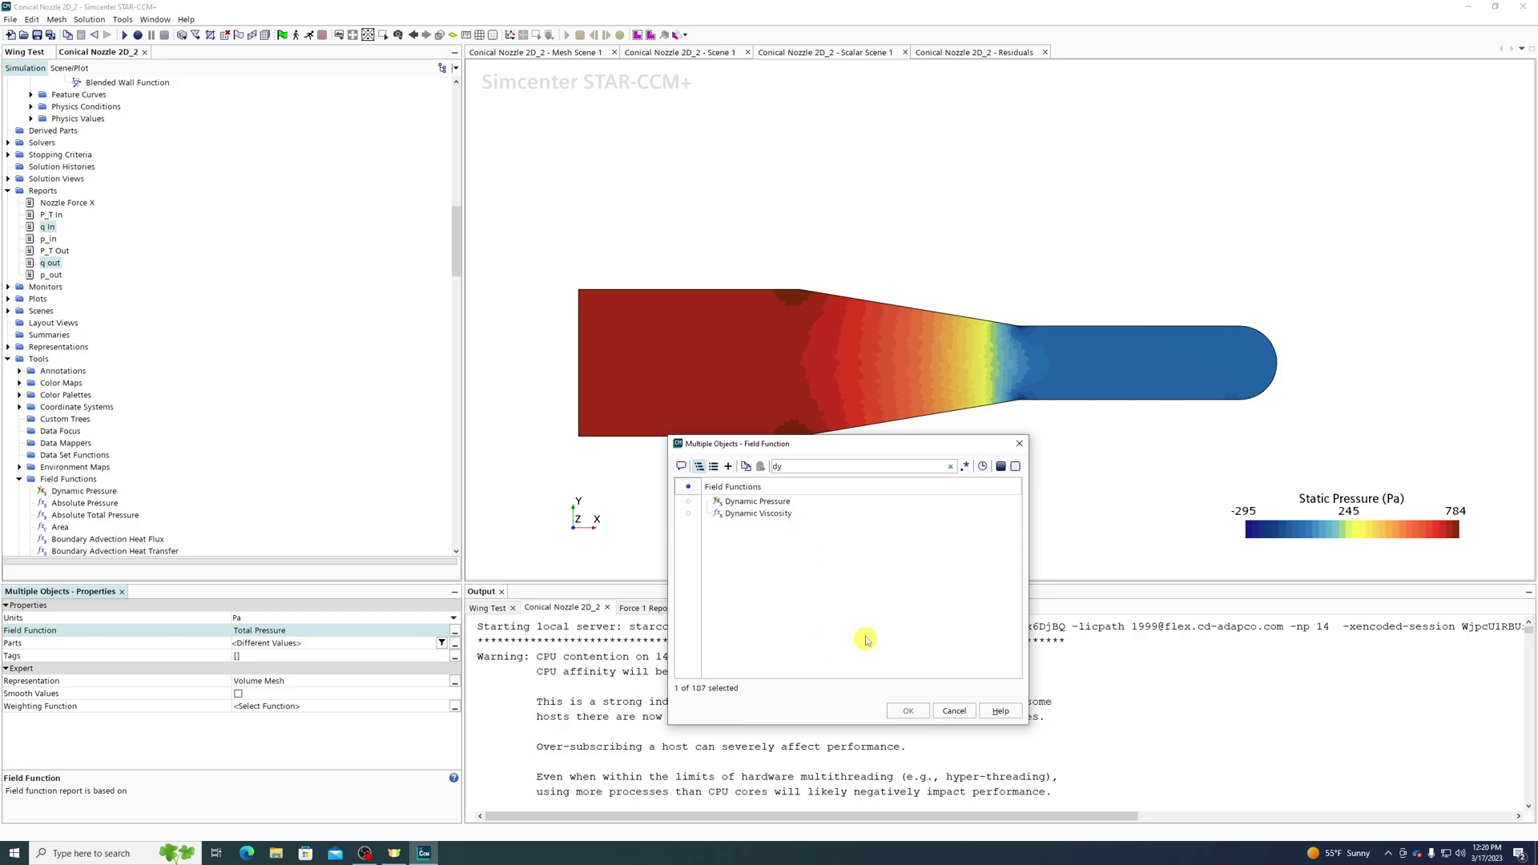
left_click(766, 500)
left_click(909, 711)
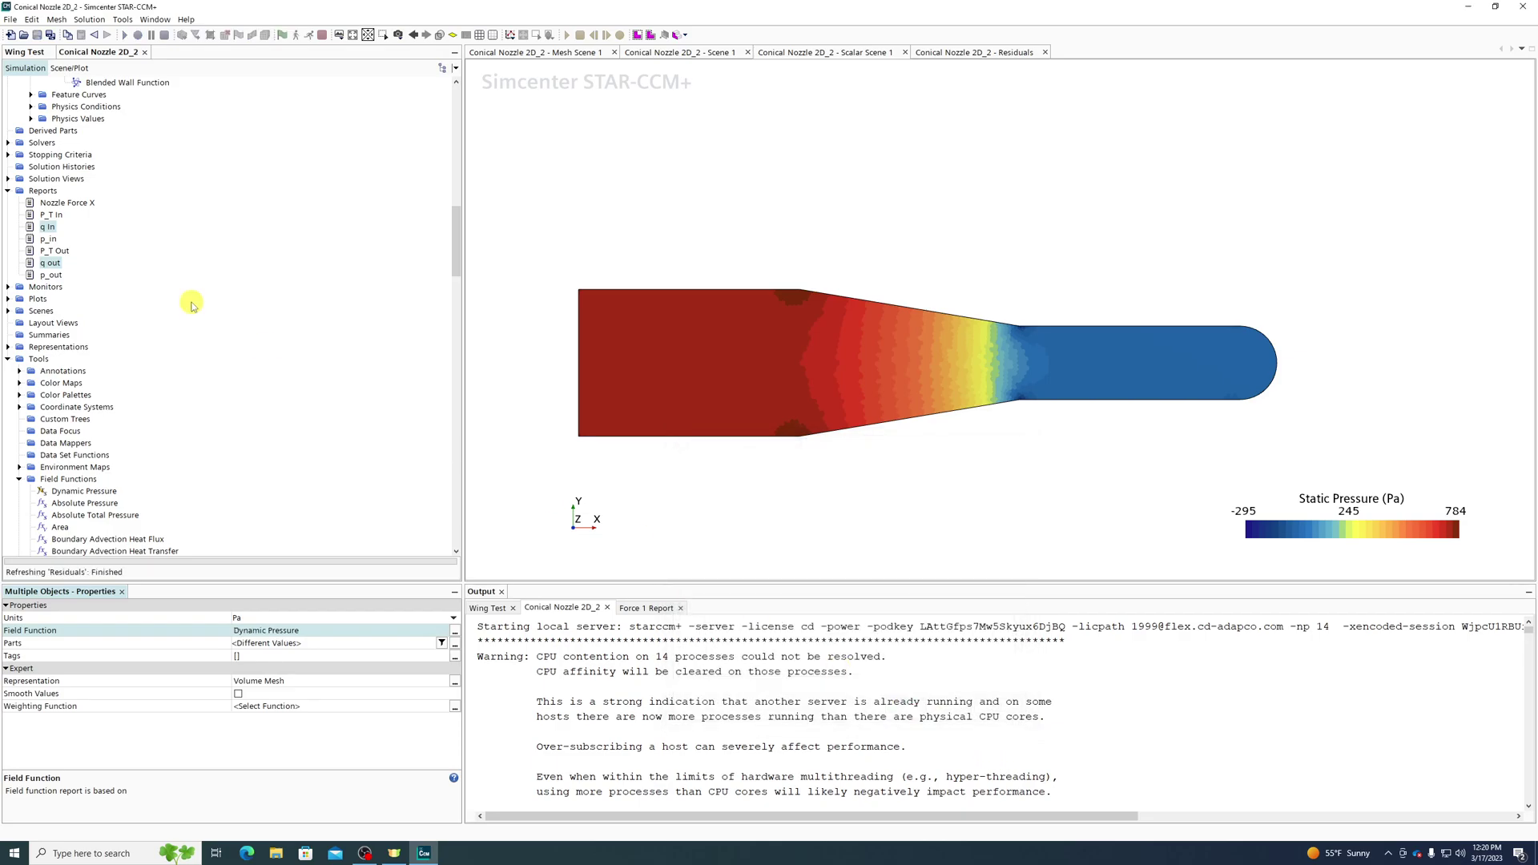
Create one single monitor plot from the P_T In and P_T Out reports.
left_click(53, 215)
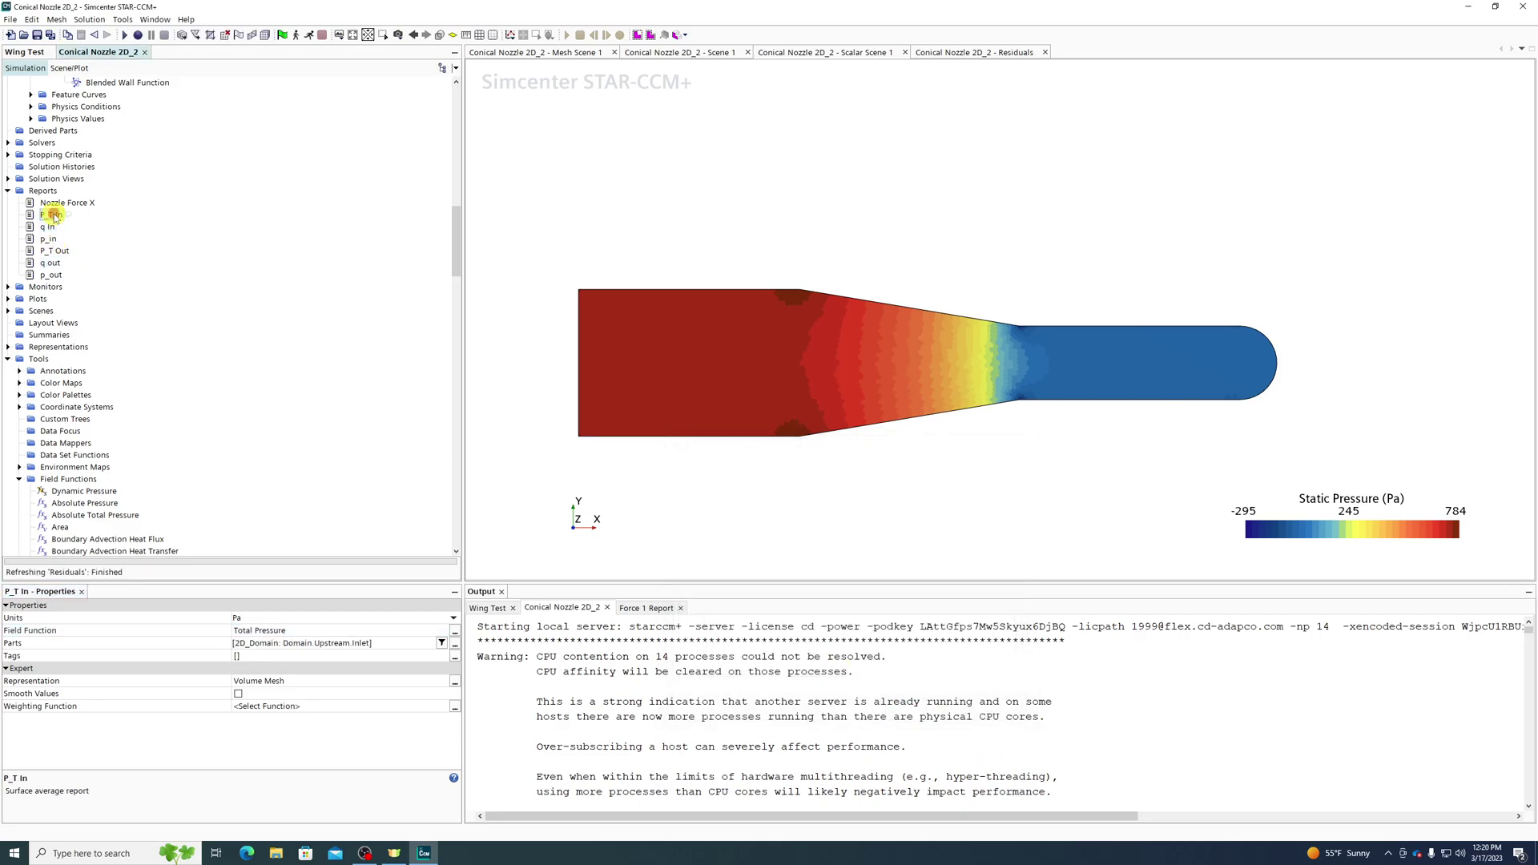
left_click(66, 254, "ctrl")
right_click(66, 254)
left_click(105, 310)
left_click(686, 454)
Create one single monitor plot from the q In and q out reports.
left_click(48, 227)
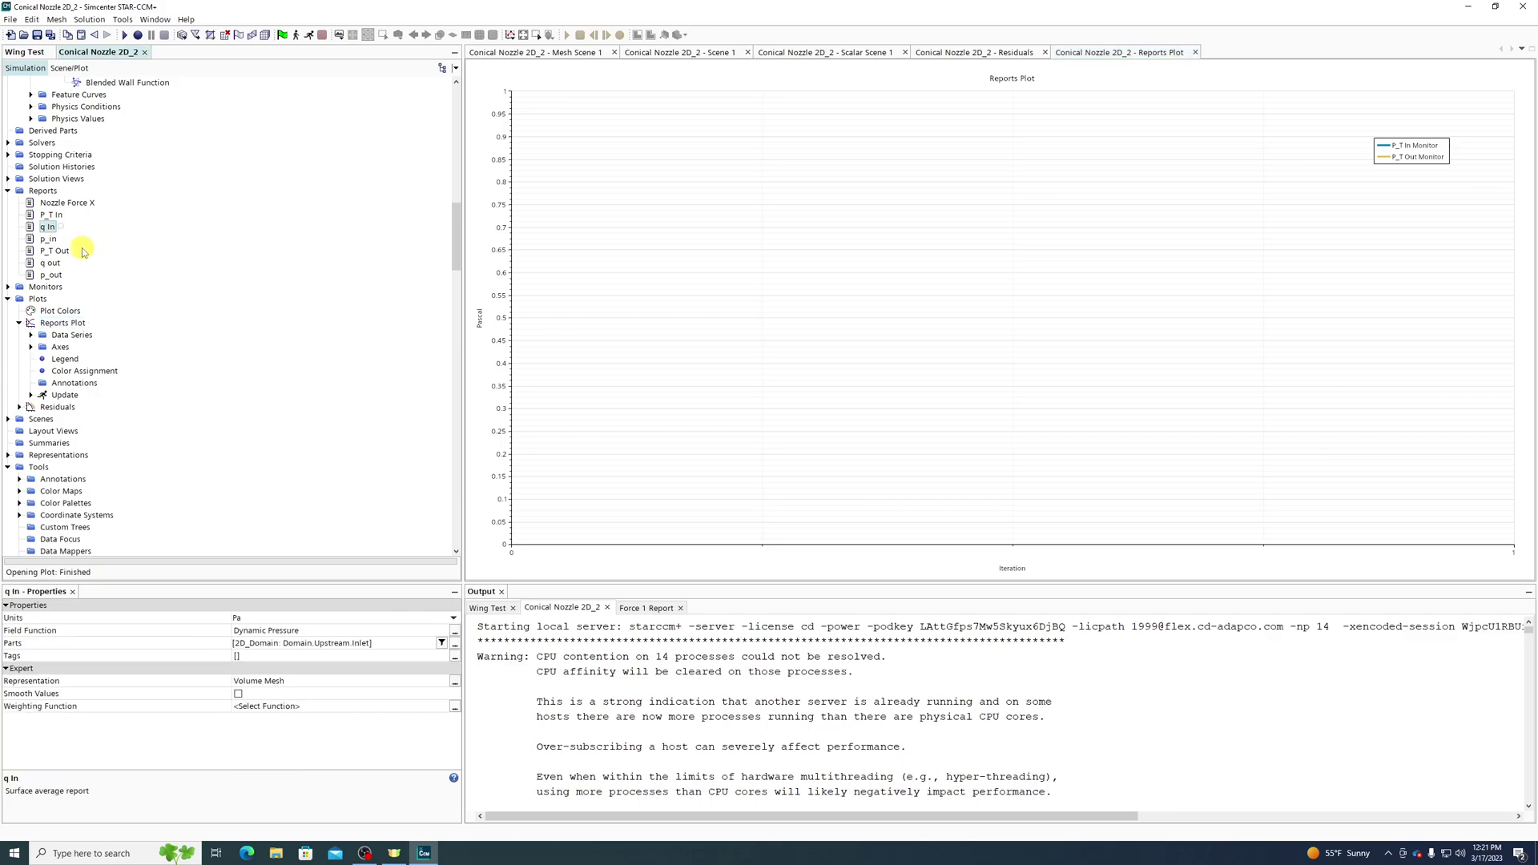
left_click(50, 264, "ctrl")
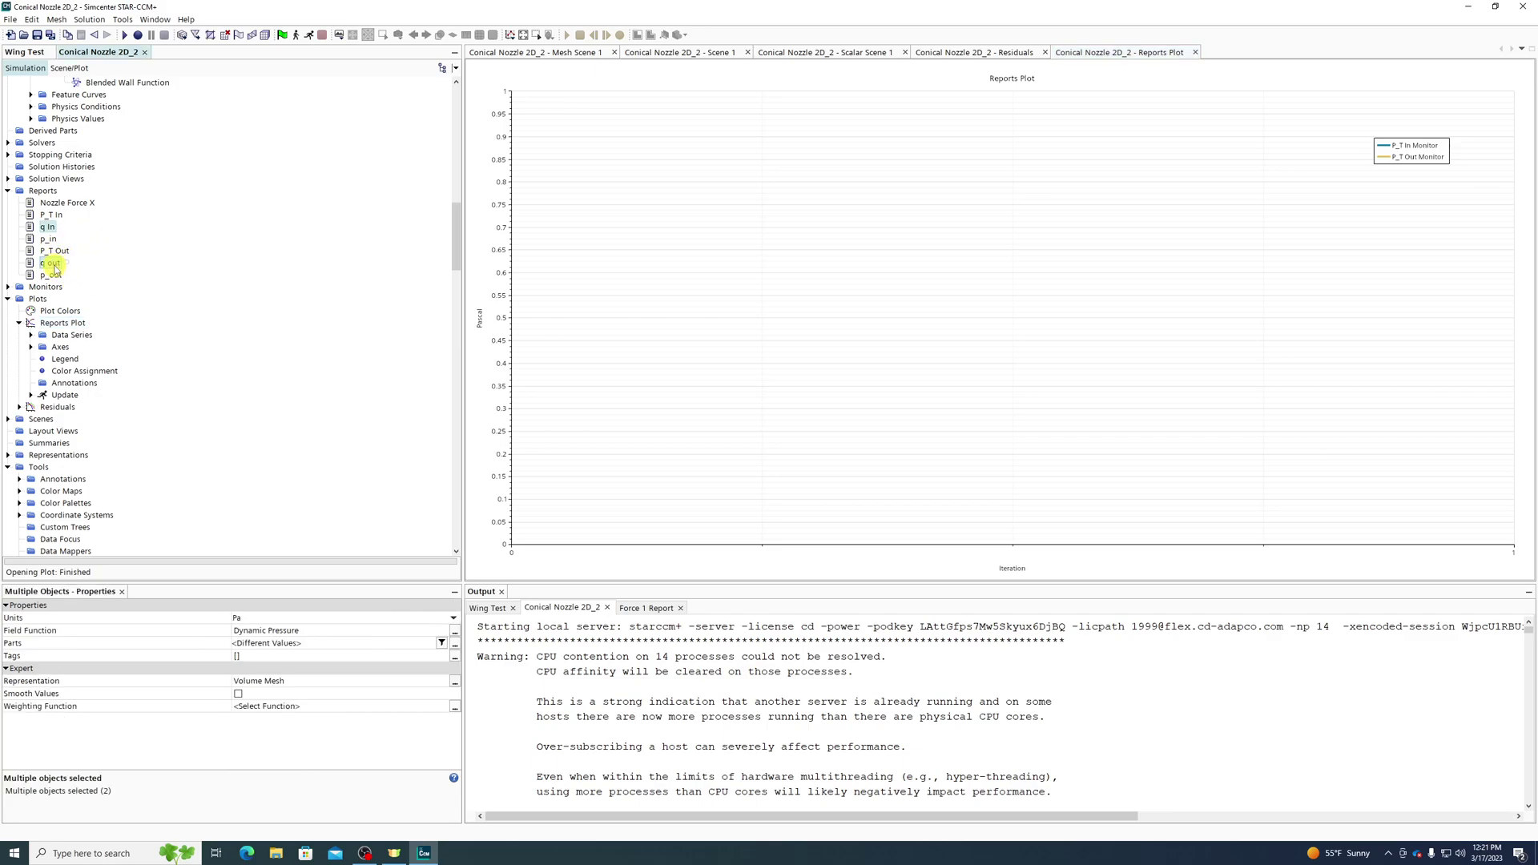
right_click(55, 264)
left_click(113, 333)
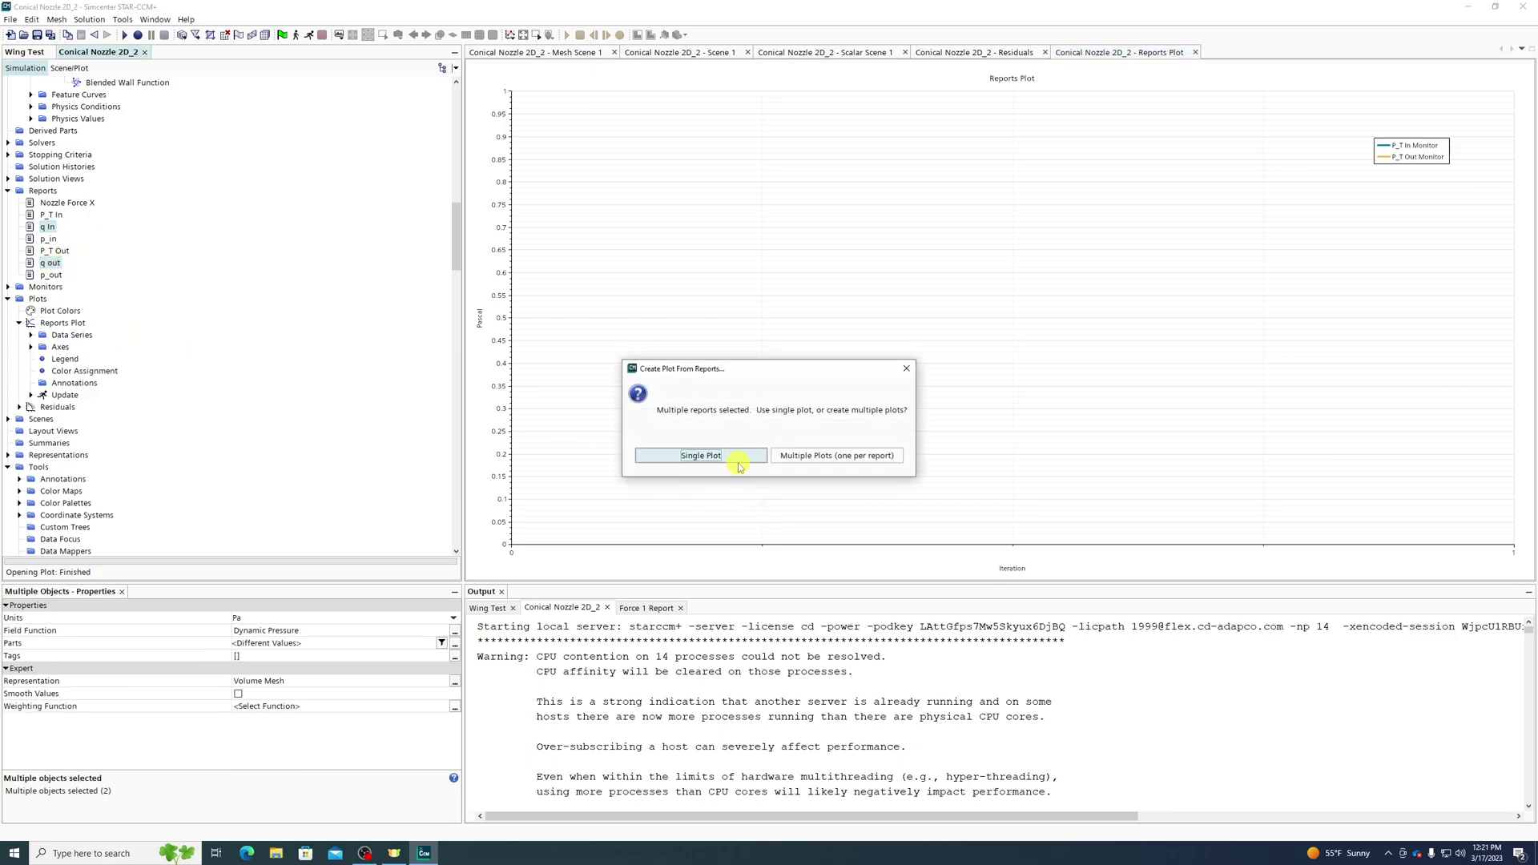
left_click(701, 456)
Create one single monitor plot from the p_in and p_out reports, and a separate monitor plot from the Nozzle Force X report.
left_click(50, 274)
left_click(48, 239, "ctrl")
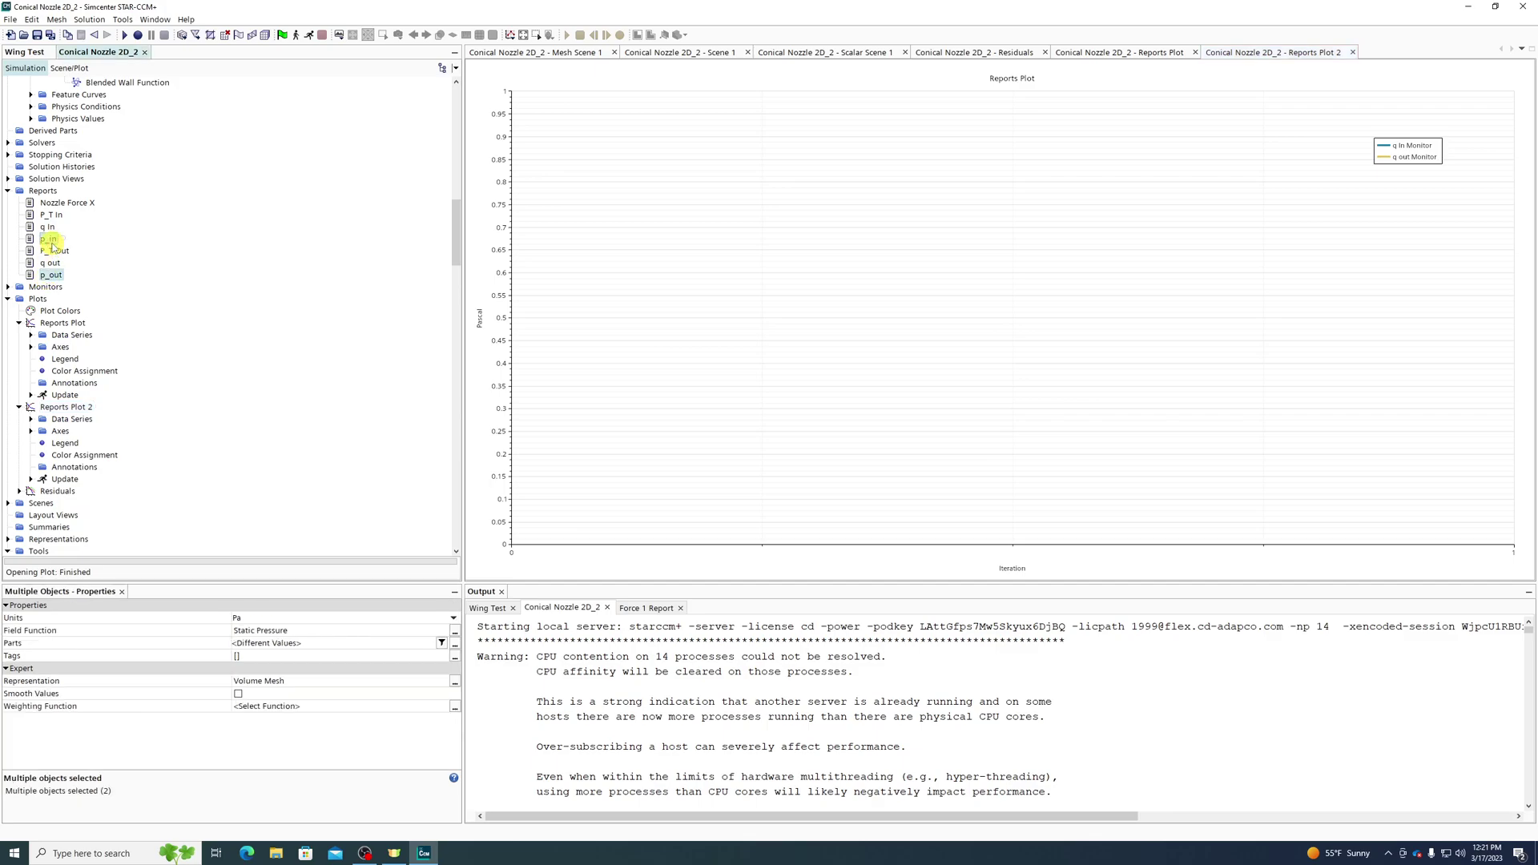
right_click(50, 242)
left_click(100, 310)
left_click(675, 446)
right_click(47, 194)
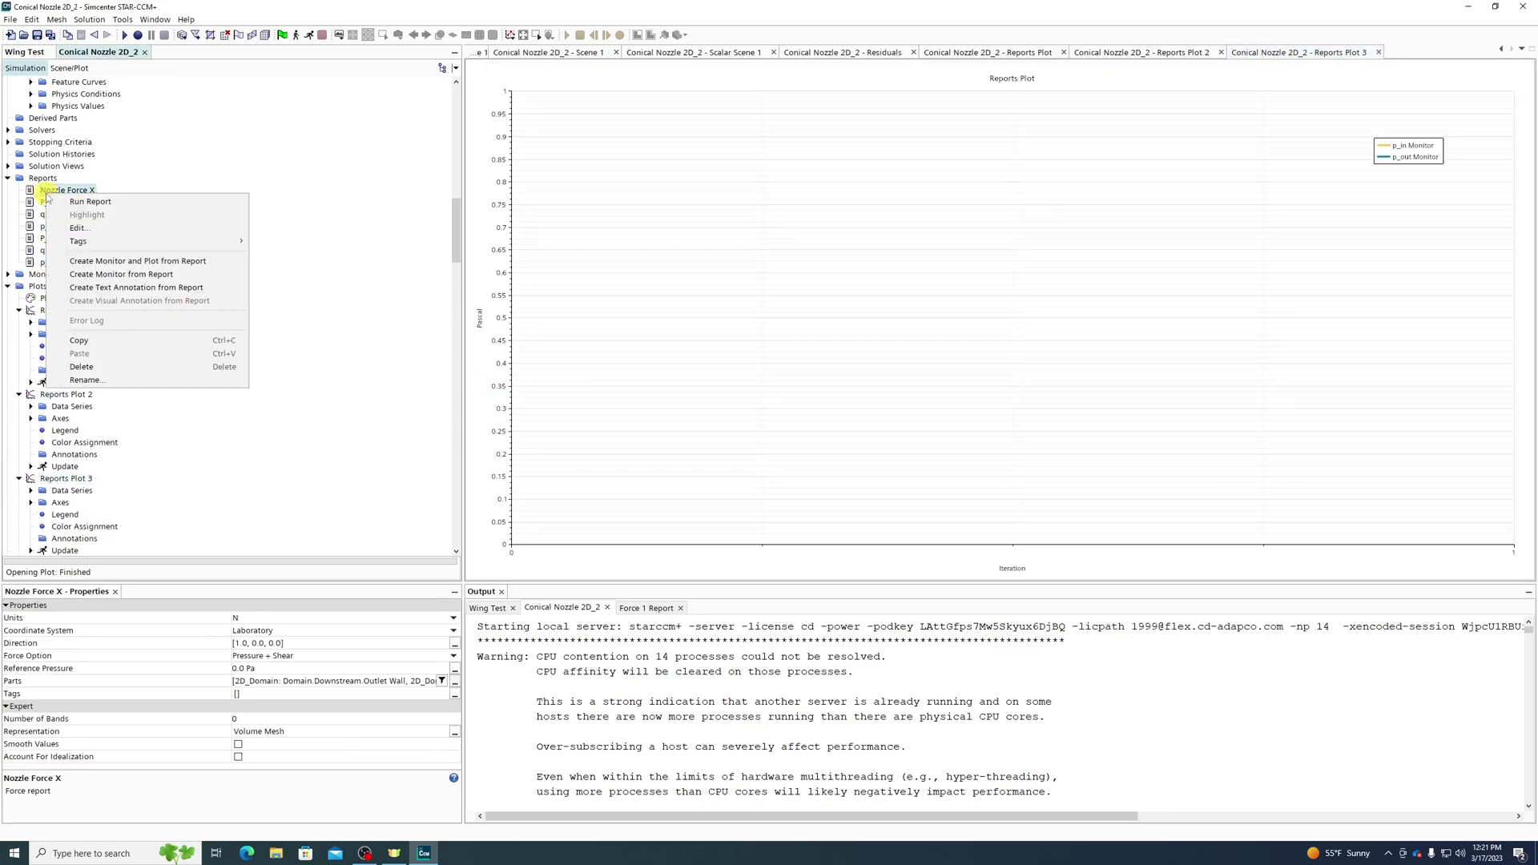
left_click(105, 259)
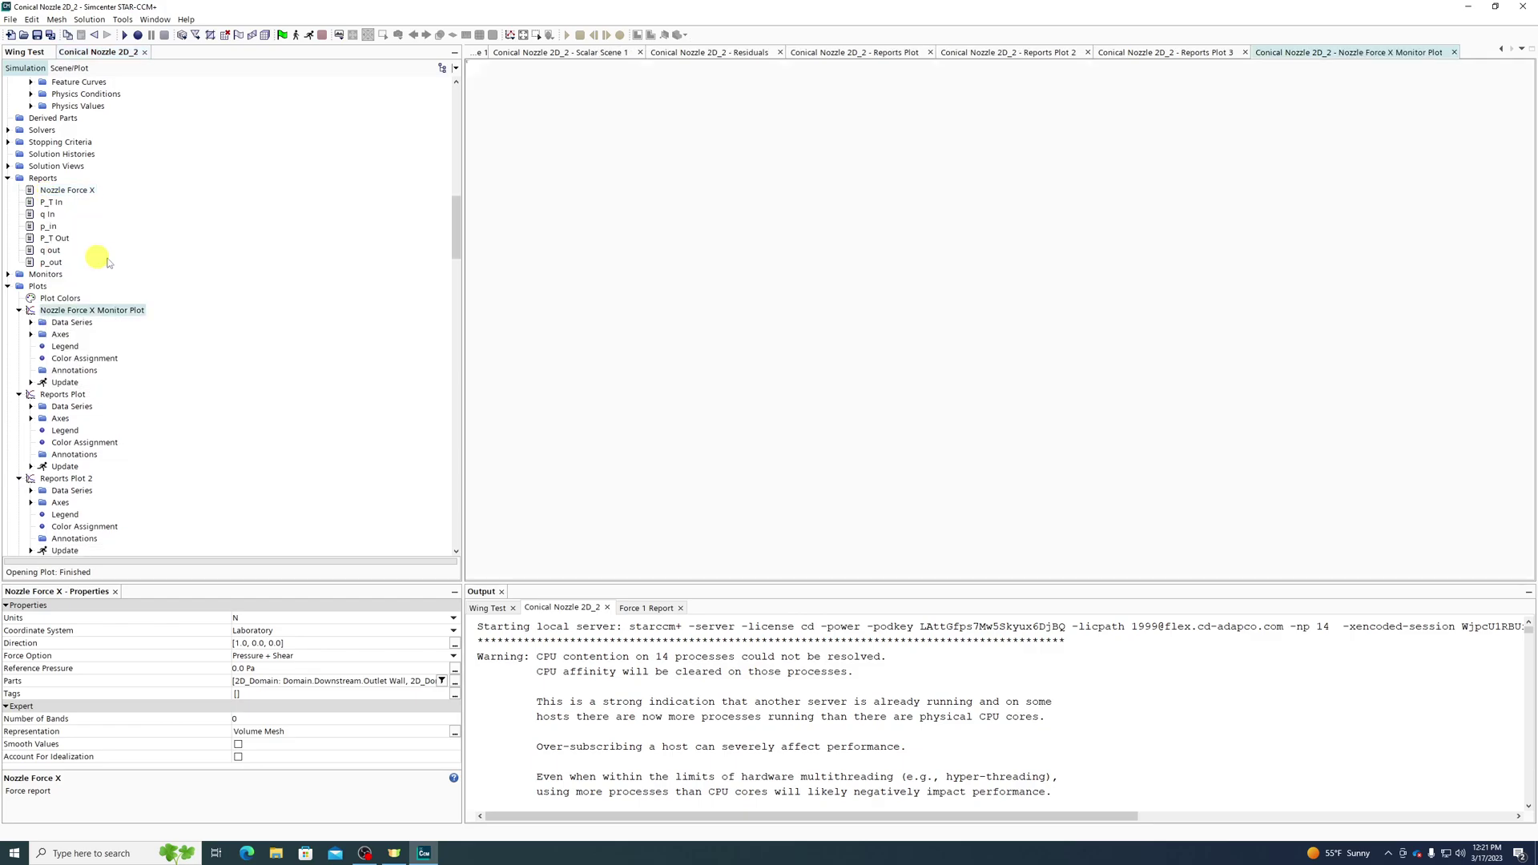
Create a Mass Flow report and assign the Domain.Upstream.Inlet boundary as its part.
right_click(43, 178)
mouse_move(111, 185)
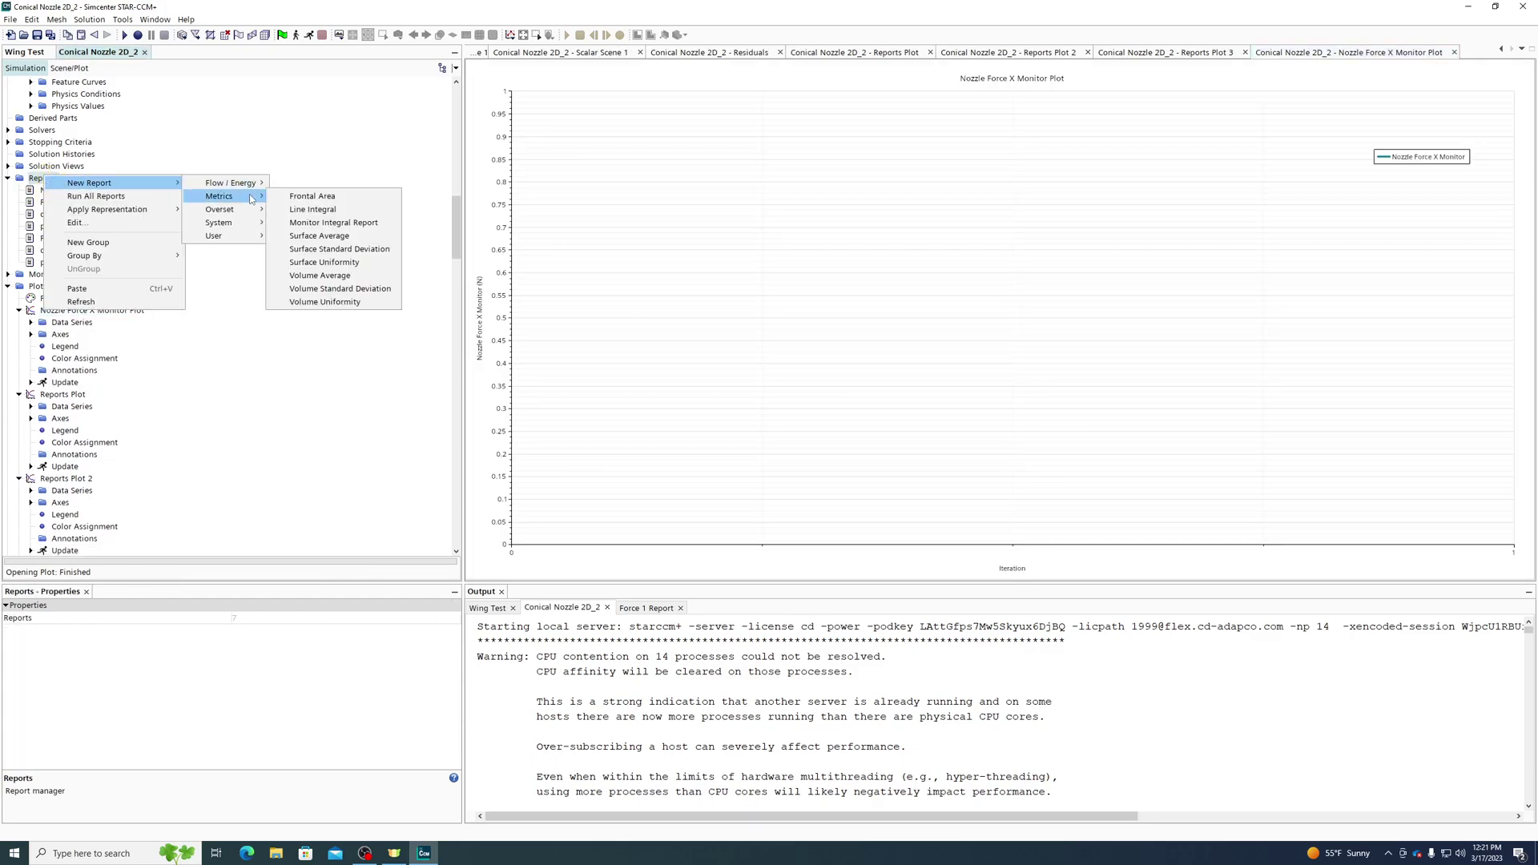
mouse_move(232, 182)
left_click(325, 289)
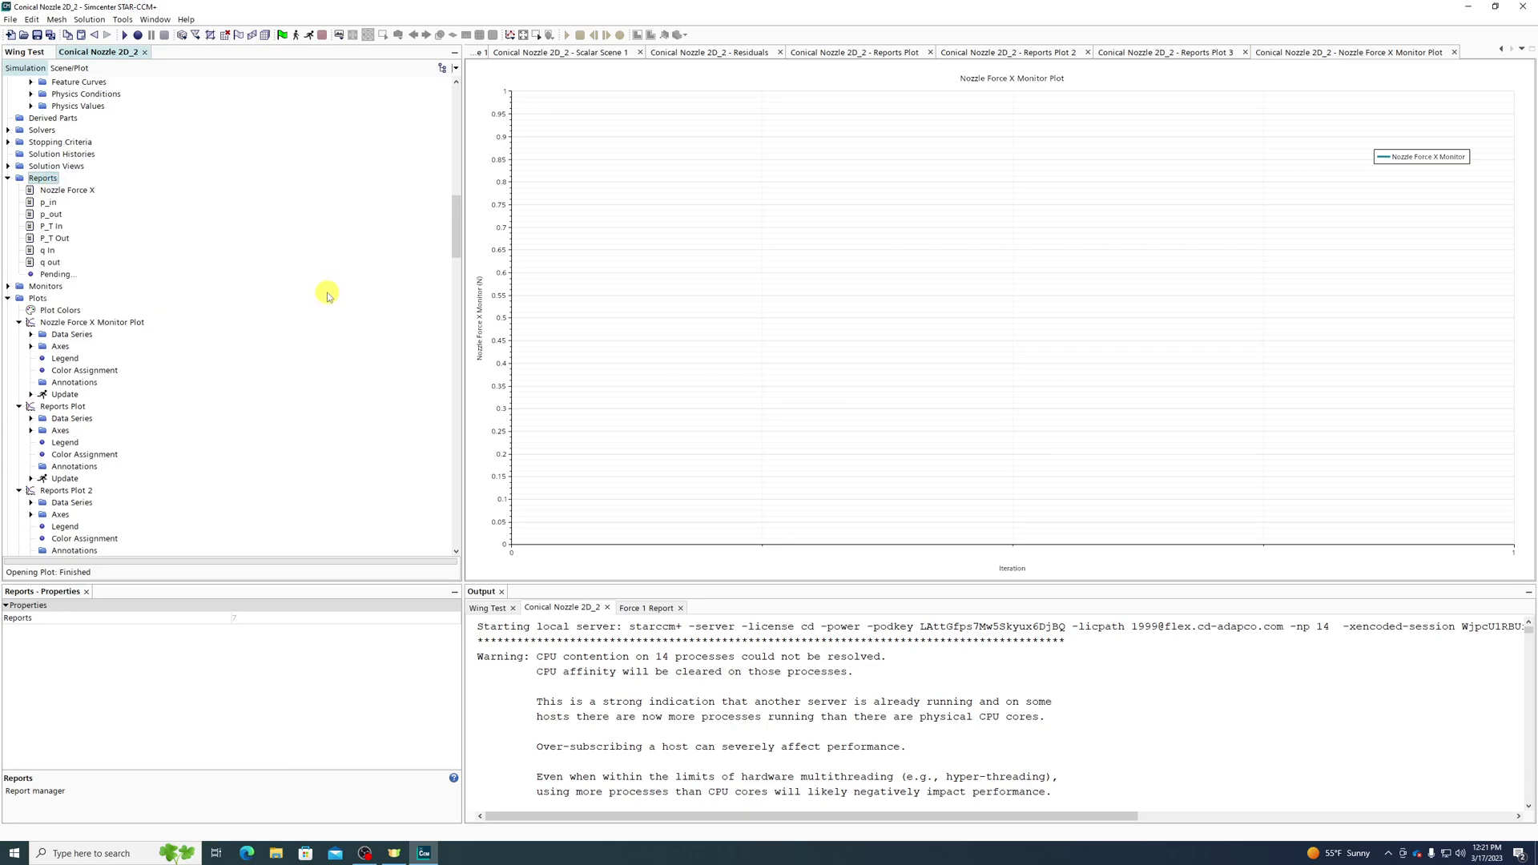
left_click(264, 626)
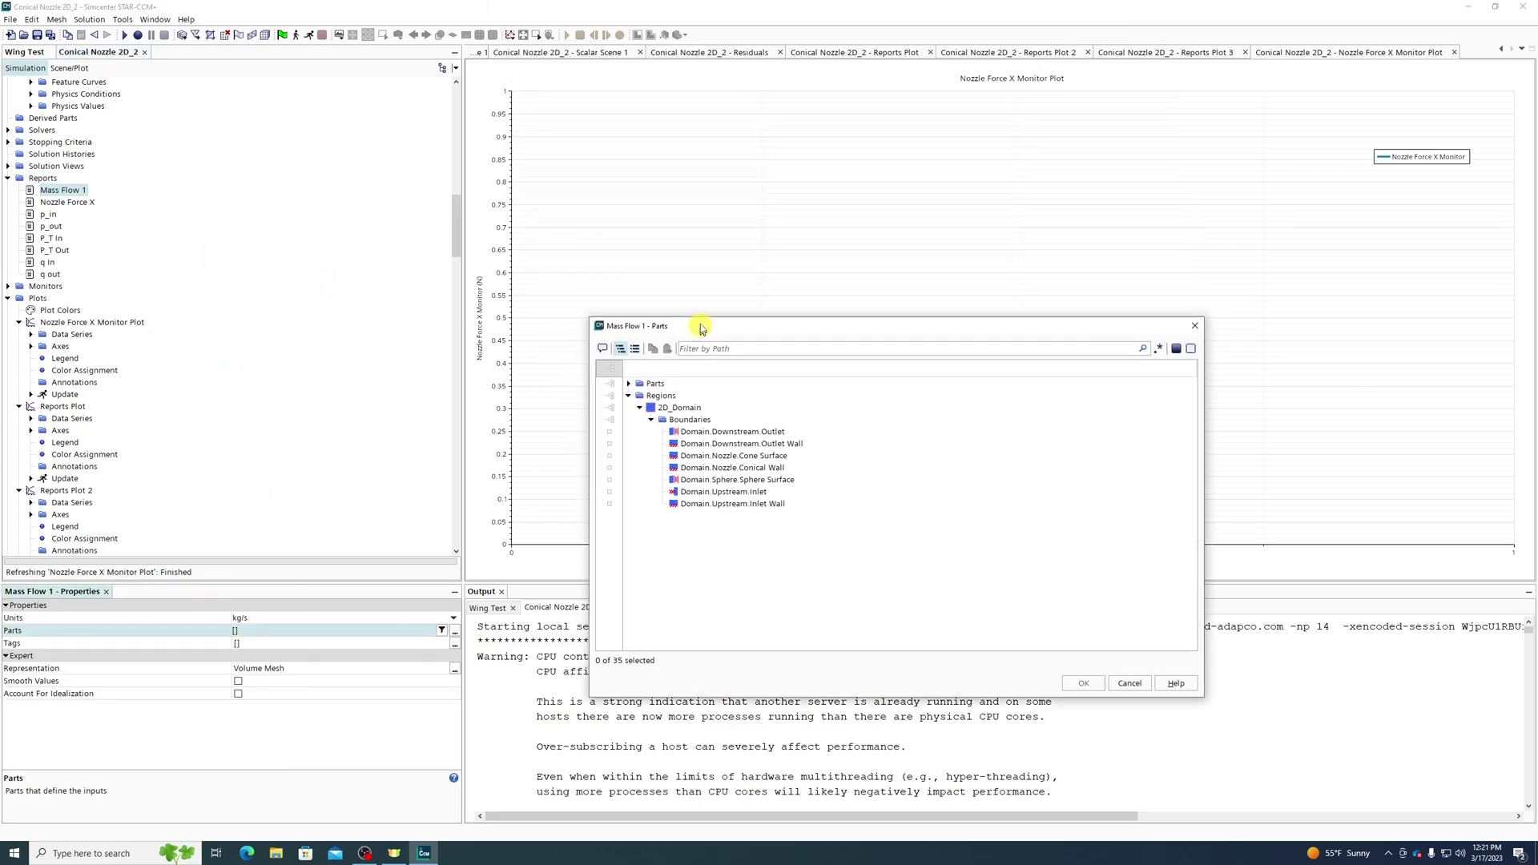
left_click(610, 489)
left_click(1099, 680)
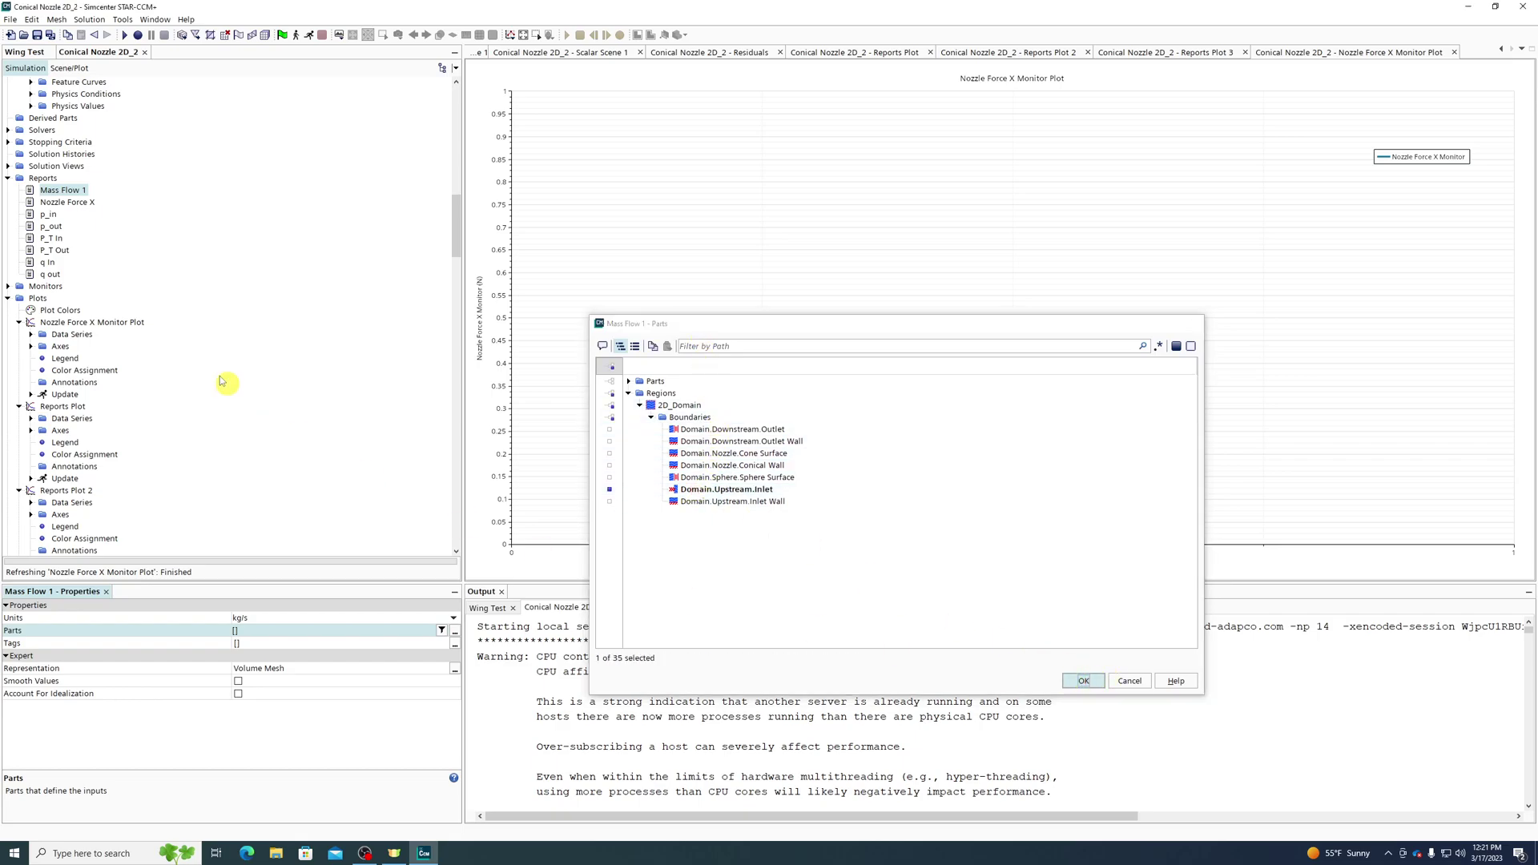
Rename the new mass flow report as Mdot_In.
right_click(50, 189)
left_click(88, 374)
type("Mdot")
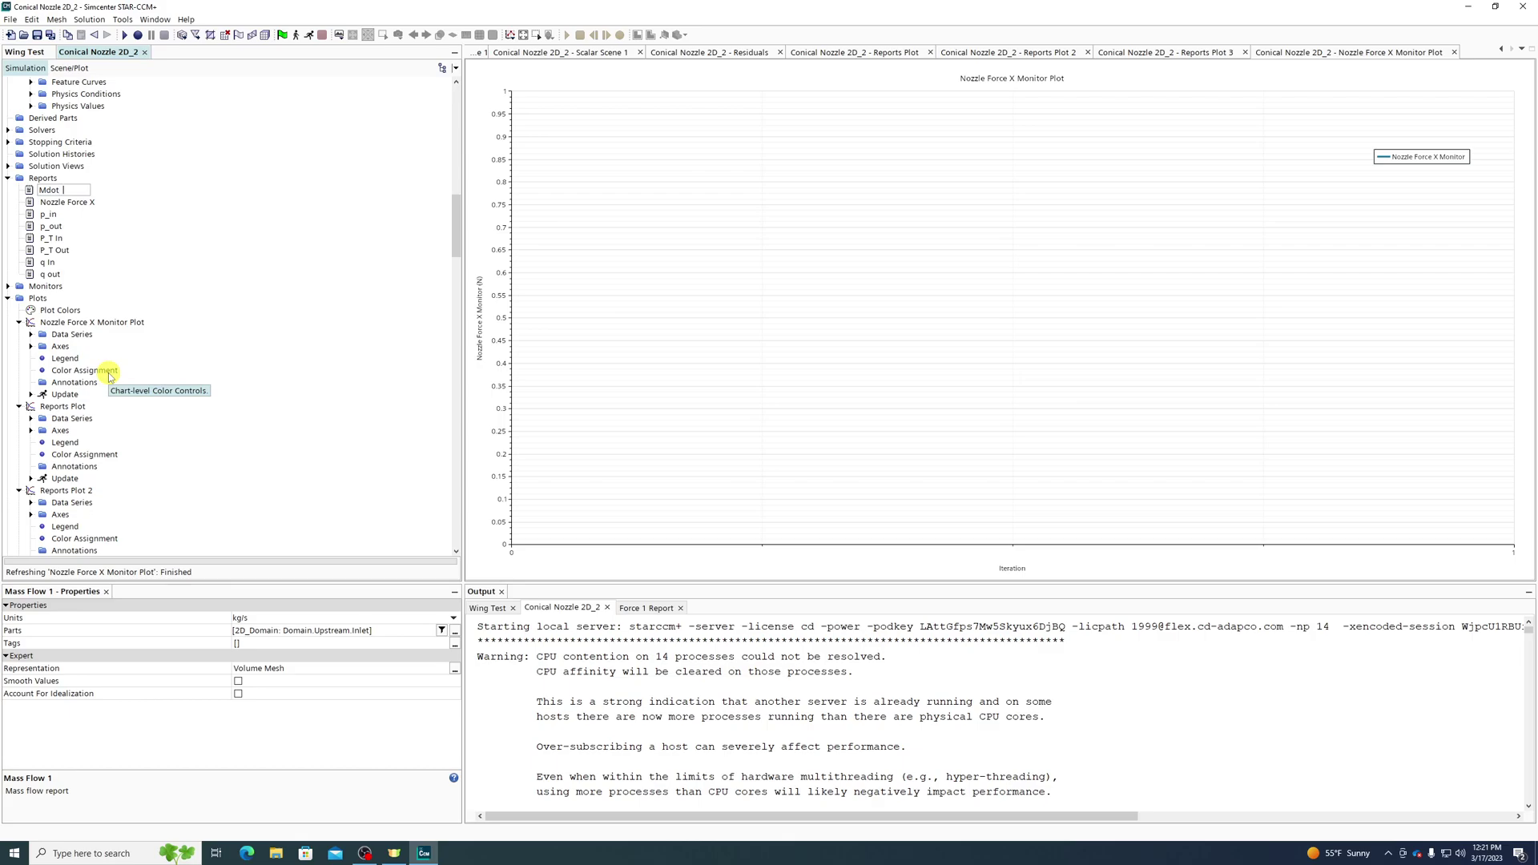
type("_In")
key("Return")
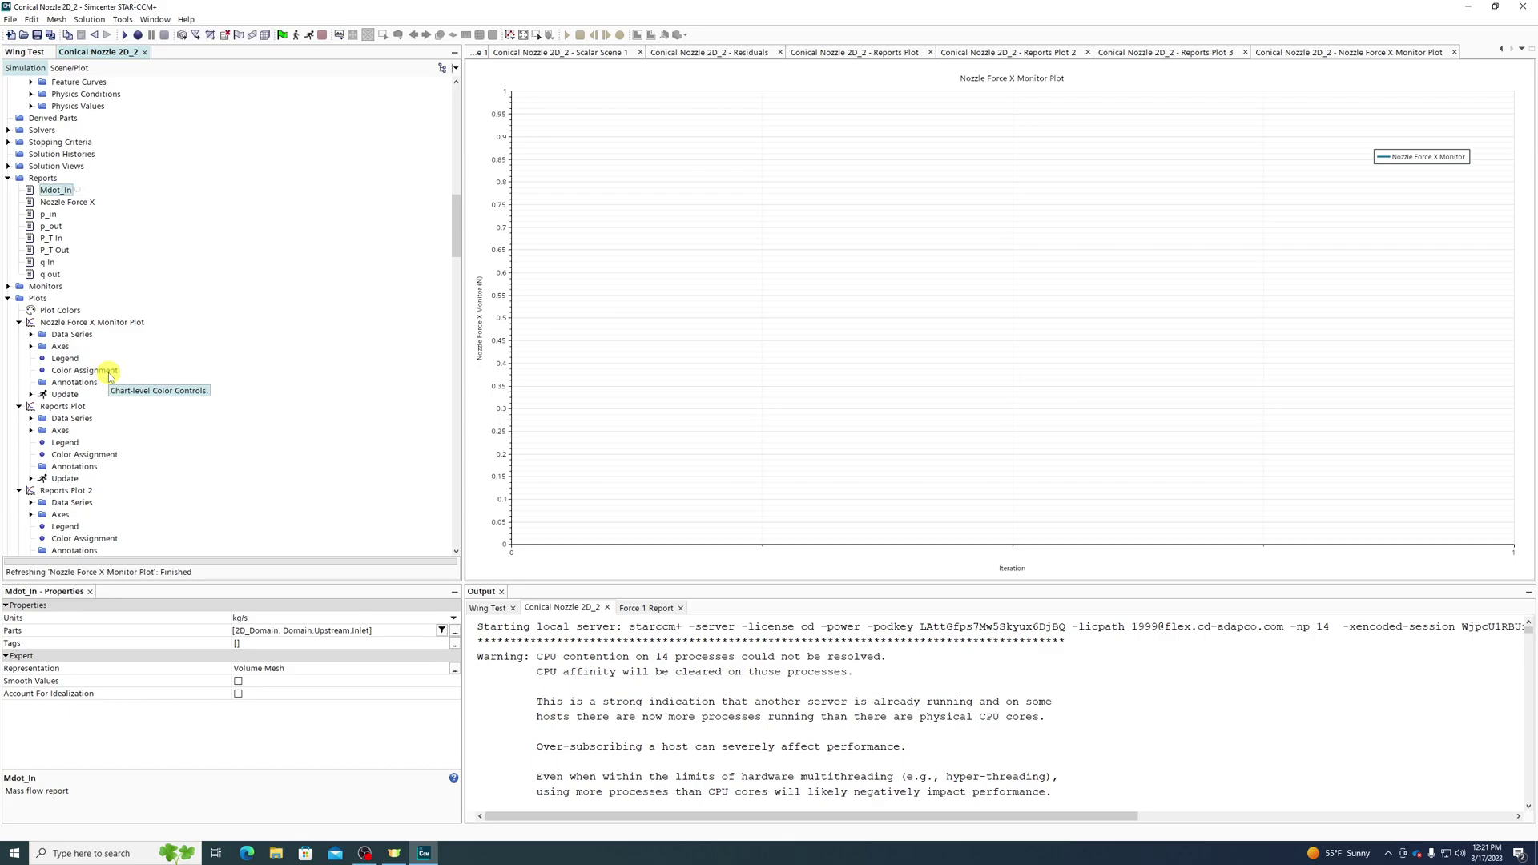
Duplicate the Mdot_In report and rename the copy as Mdot_Out.
left_click(44, 179)
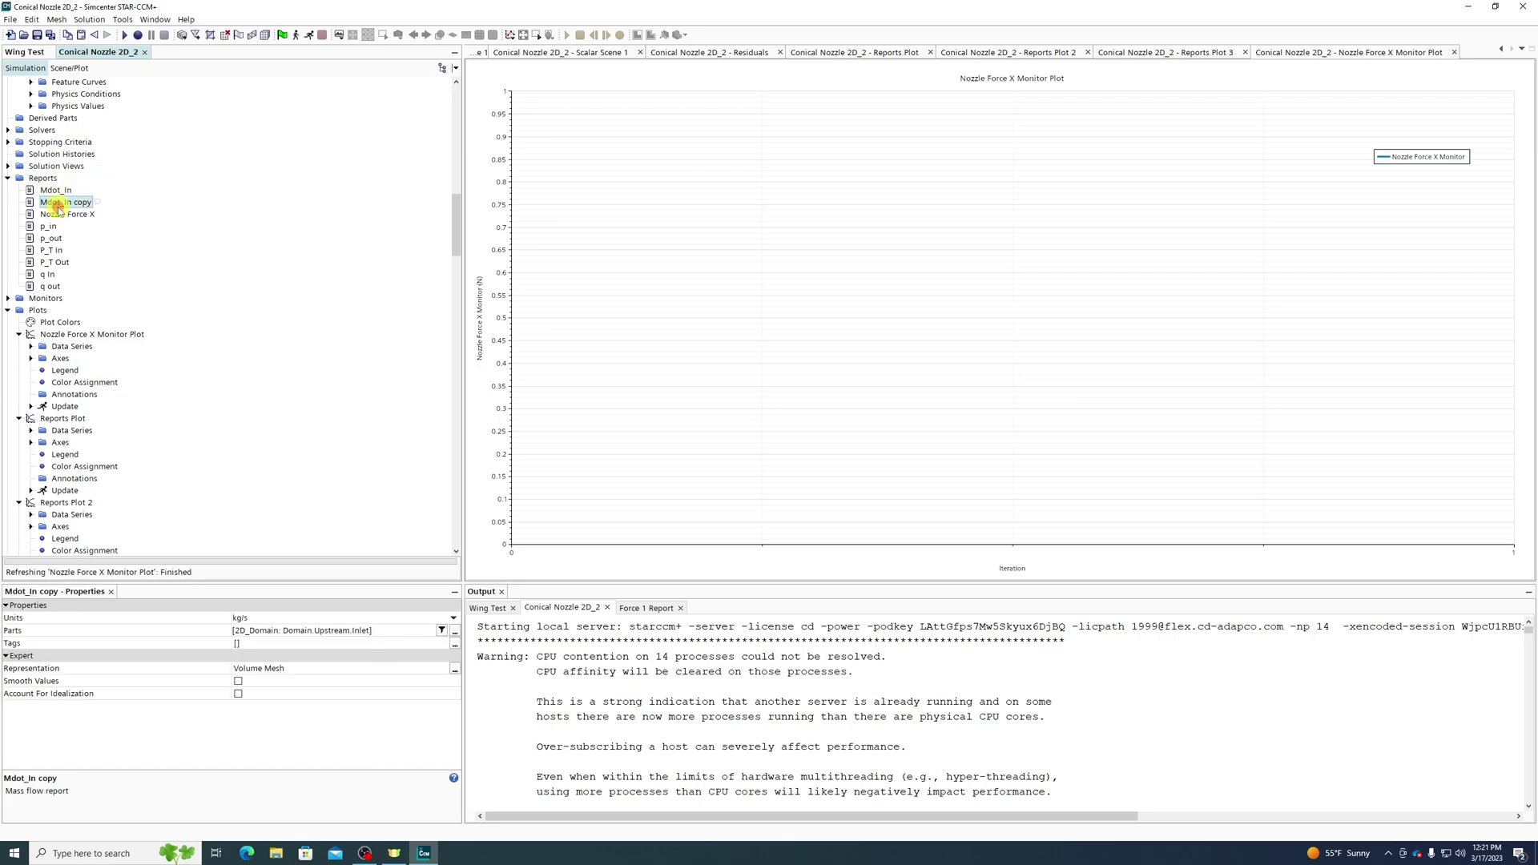
left_click(64, 202)
type("Out")
key("Return")
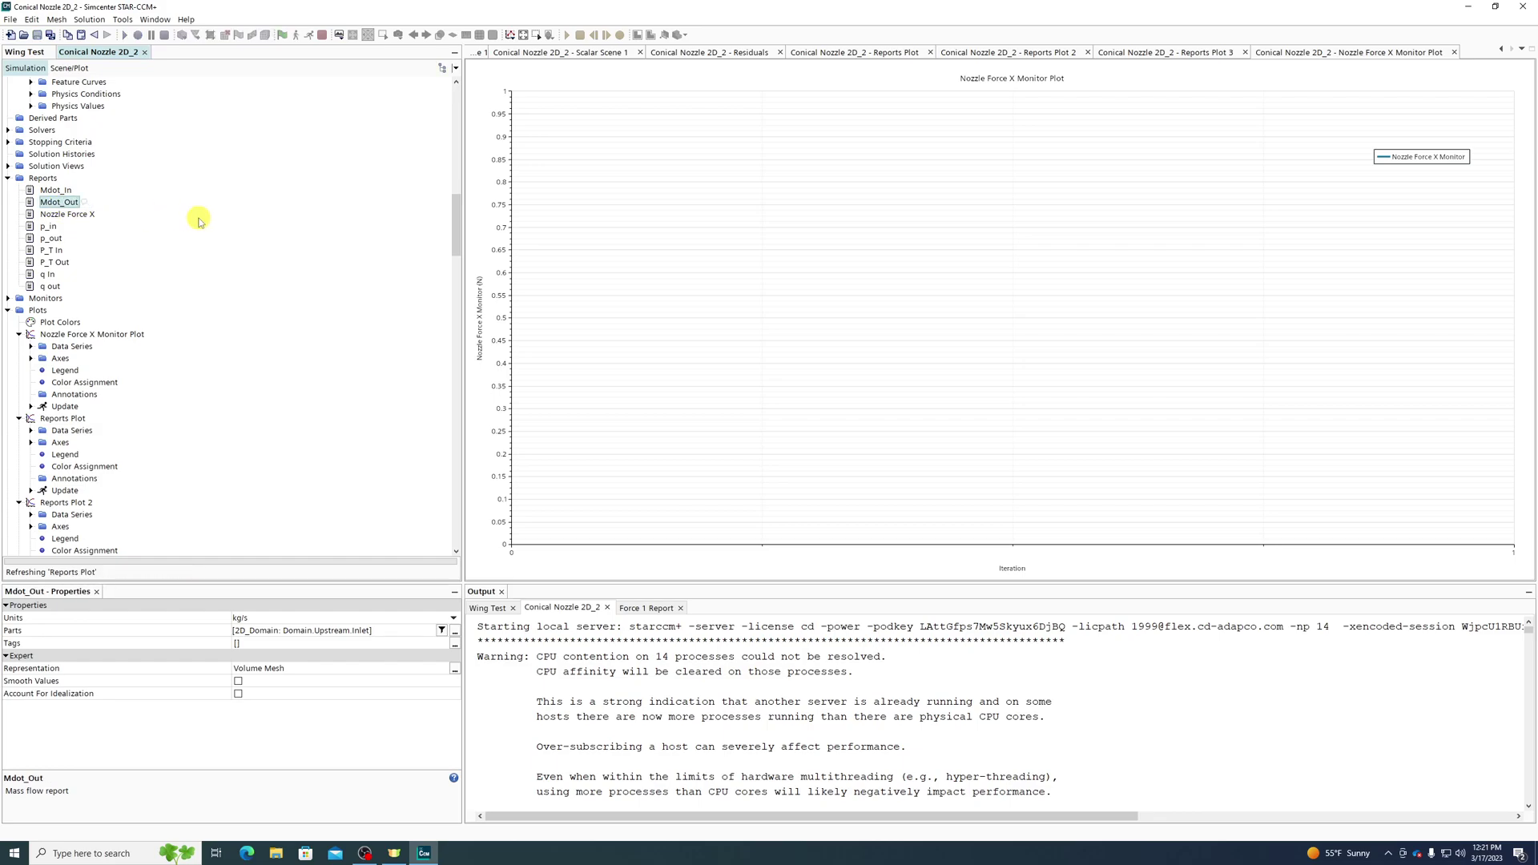
Set the Mdot_Out report's parts to the Domain.Downstream.Outlet and Domain.Sphere.Sphere Surface boundaries instead of the inlet.
left_click(285, 632)
left_click(454, 632)
left_click(637, 353)
left_click(636, 368)
left_click(619, 365)
left_click(619, 364)
left_click(668, 388)
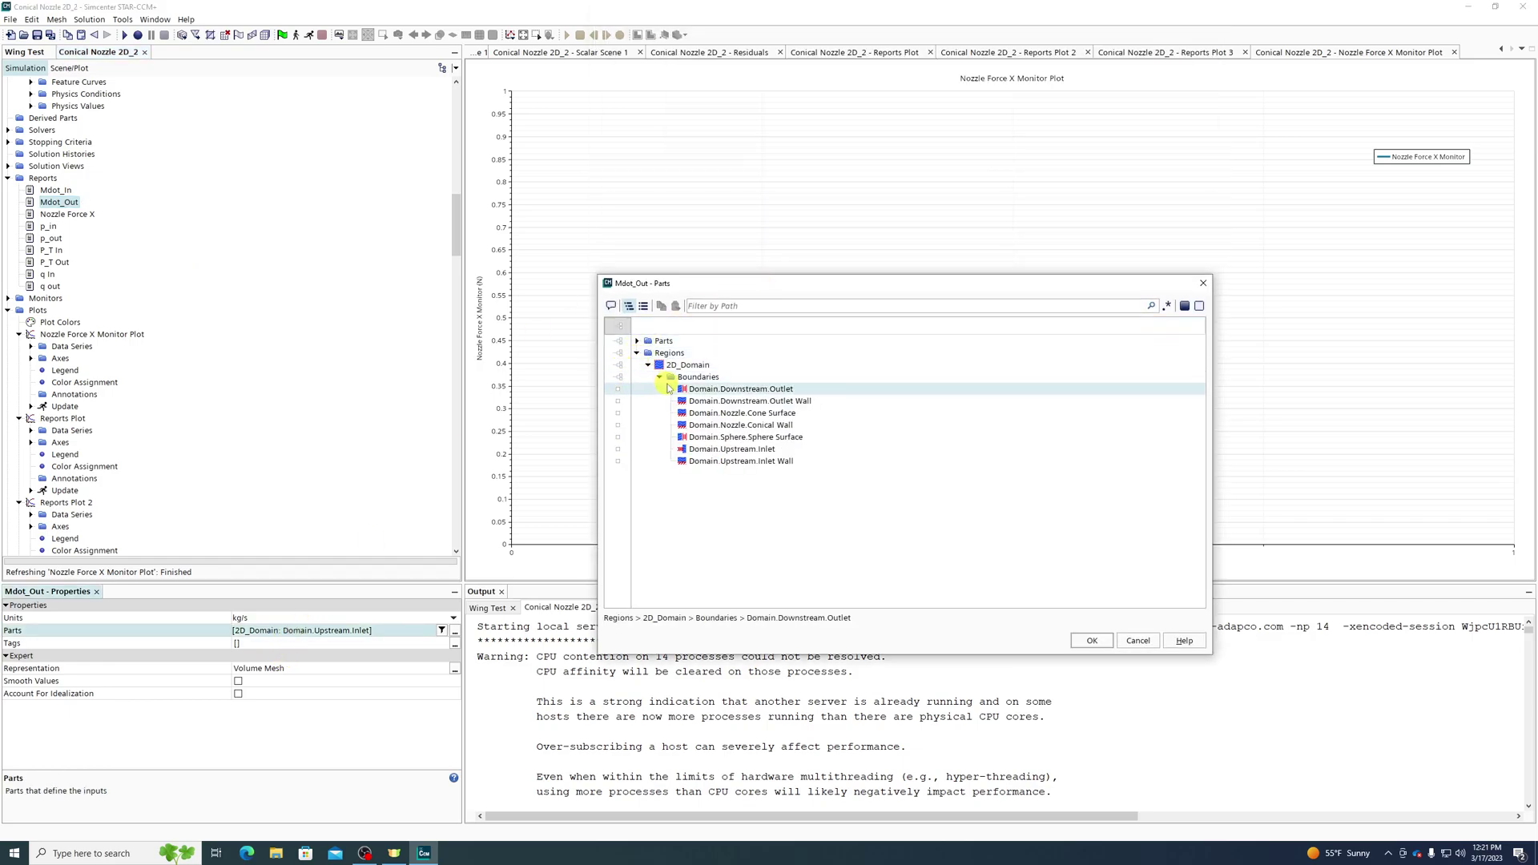
left_click(681, 391)
left_click(681, 436)
left_click(1102, 640)
Create one single monitor plot from the Mdot_In and Mdot_Out reports.
left_click(56, 190, "ctrl")
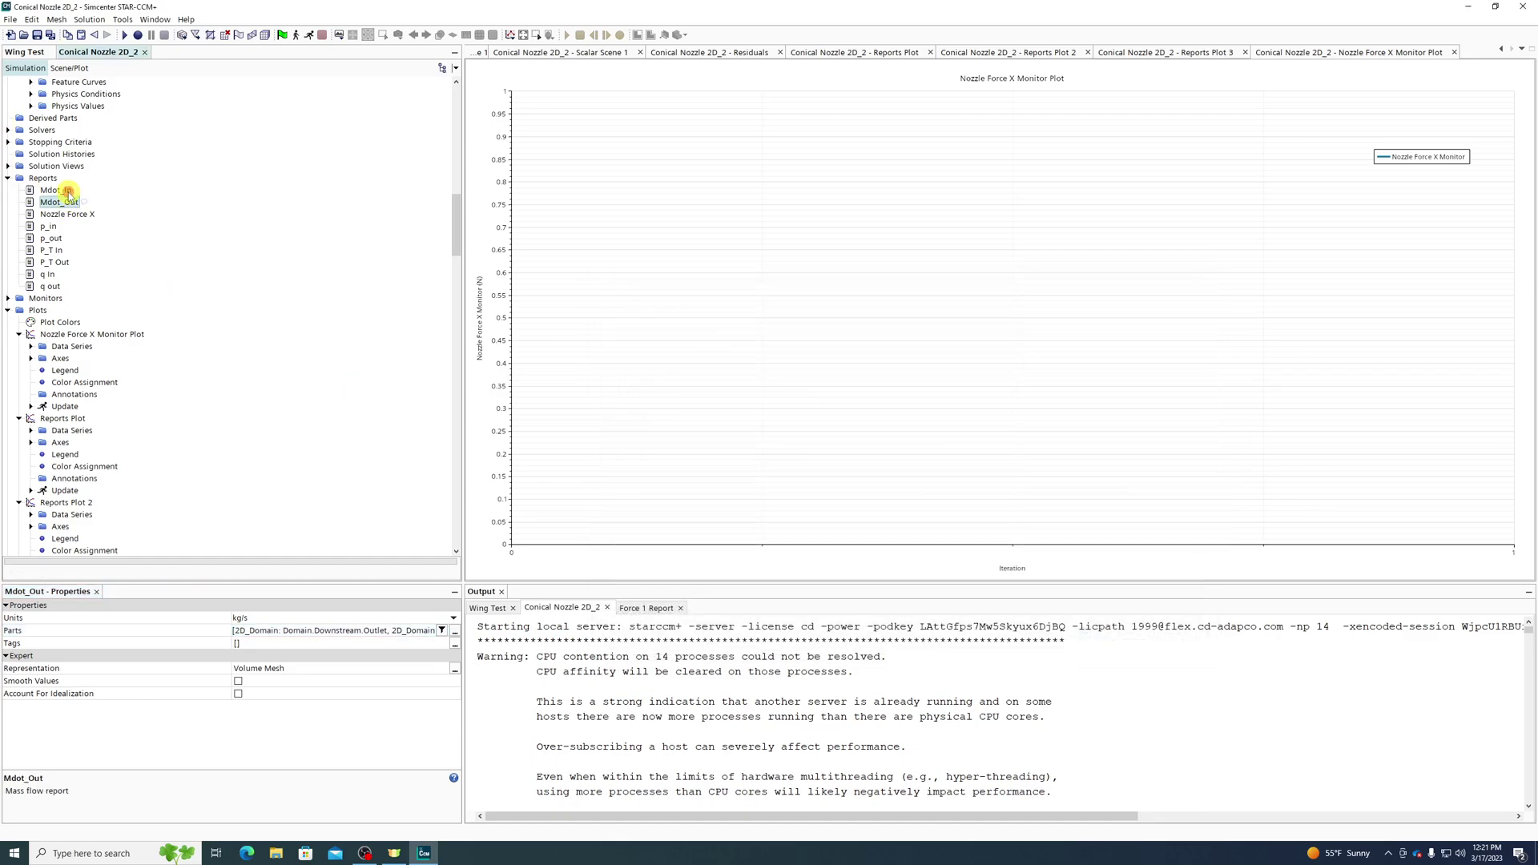
right_click(67, 190)
left_click(158, 260)
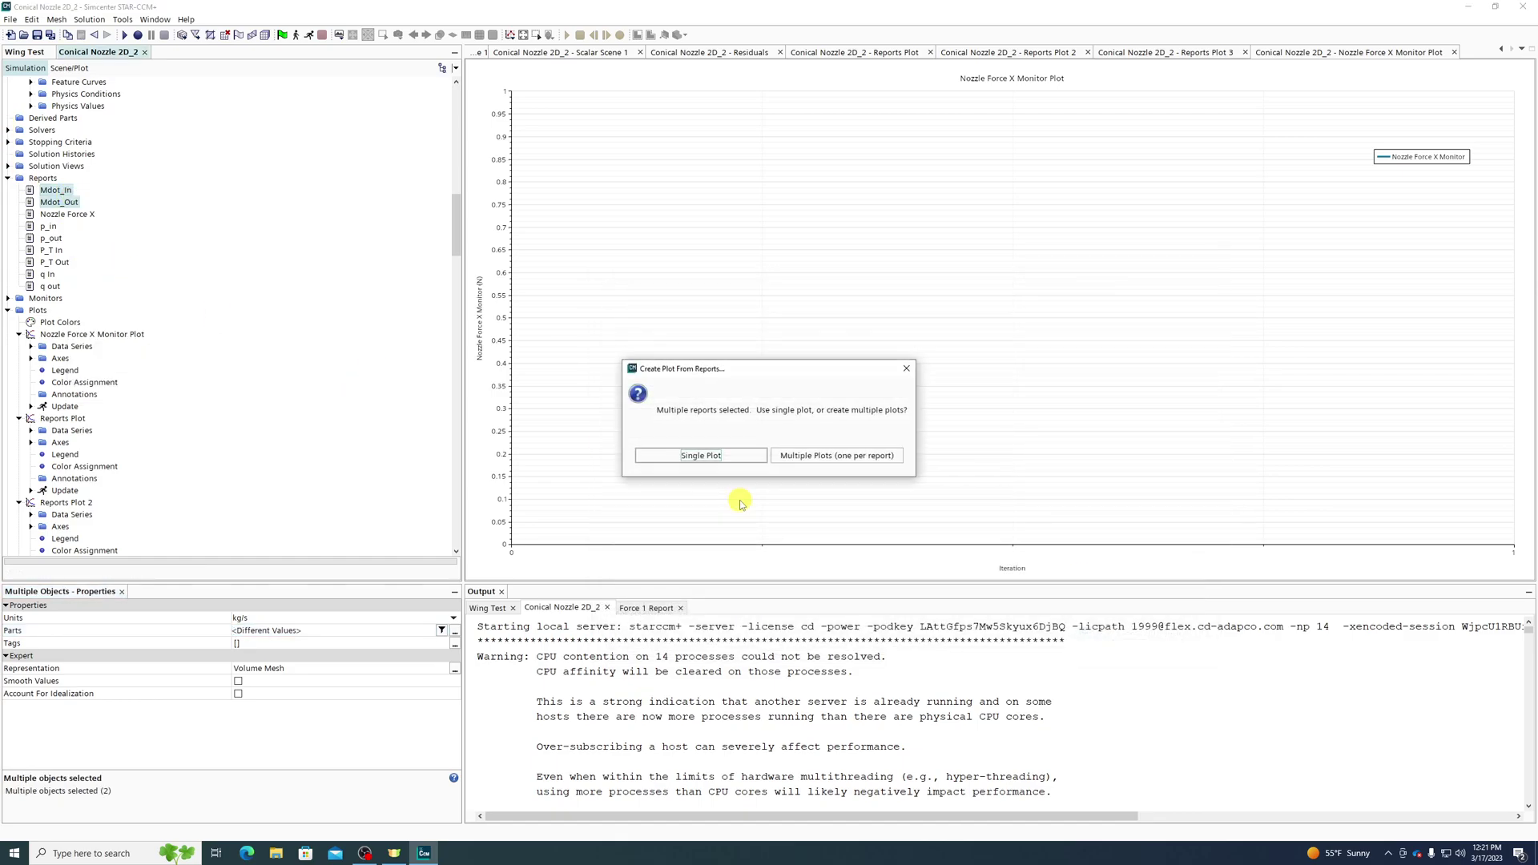
left_click(724, 454)
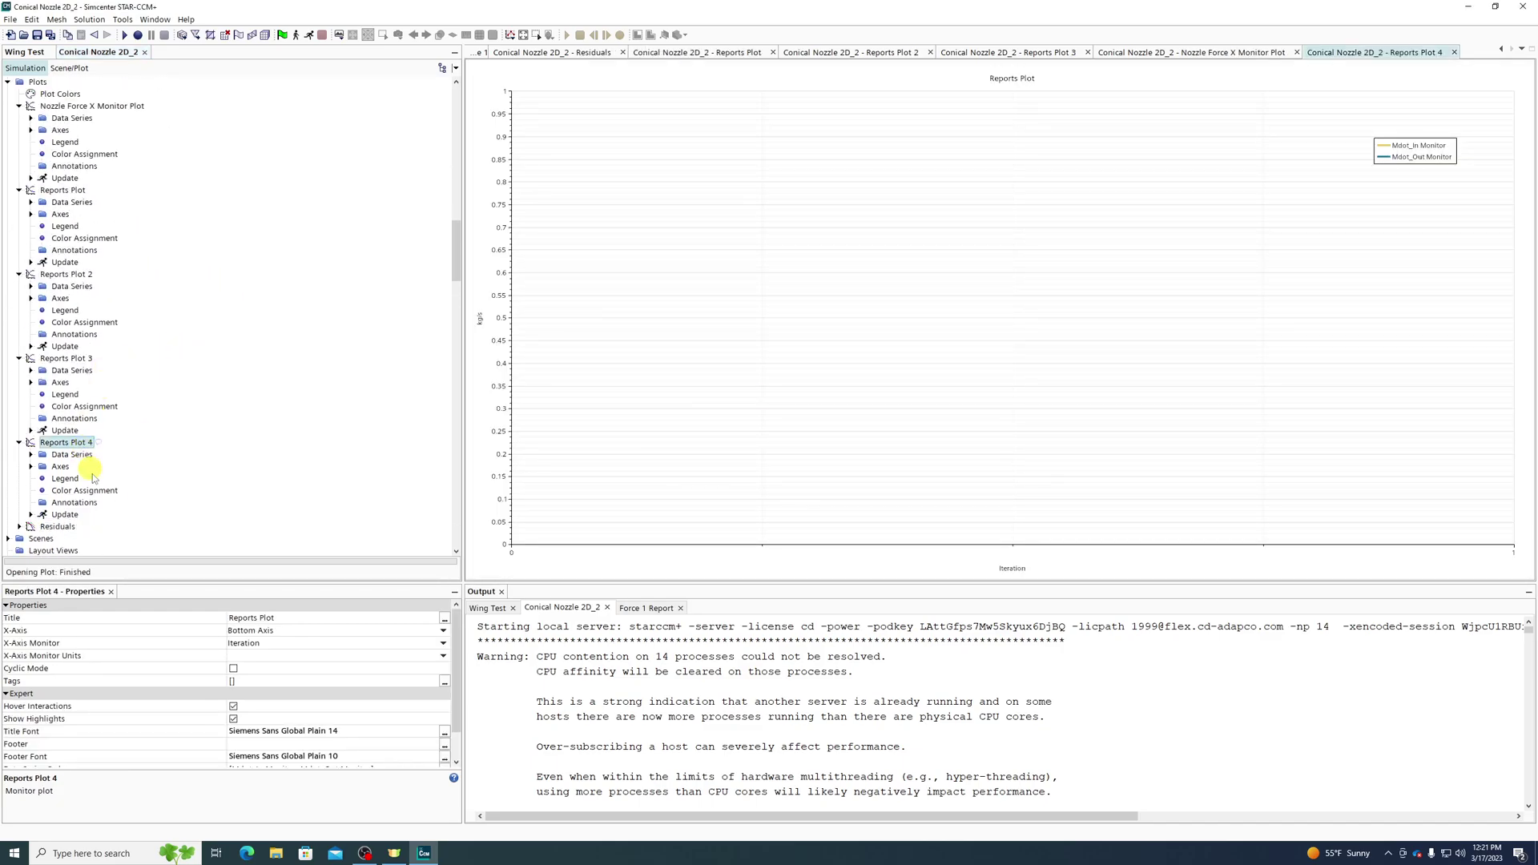
Rename the mass flow plot, Reports Plot 4, as Mdot.
right_click(84, 443)
left_click(183, 682)
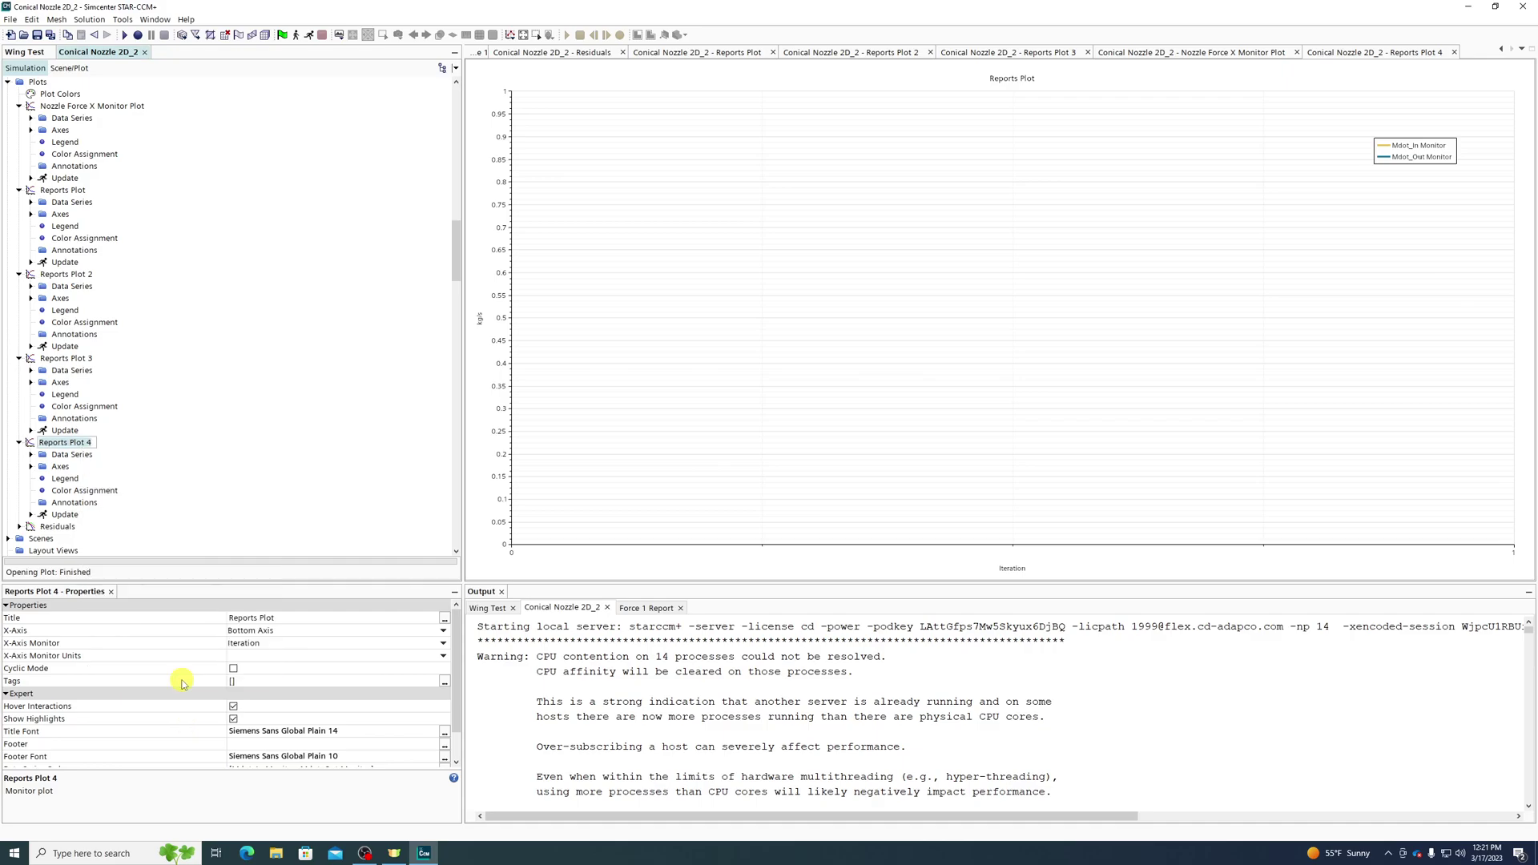
type("Mdot")
key("Return")
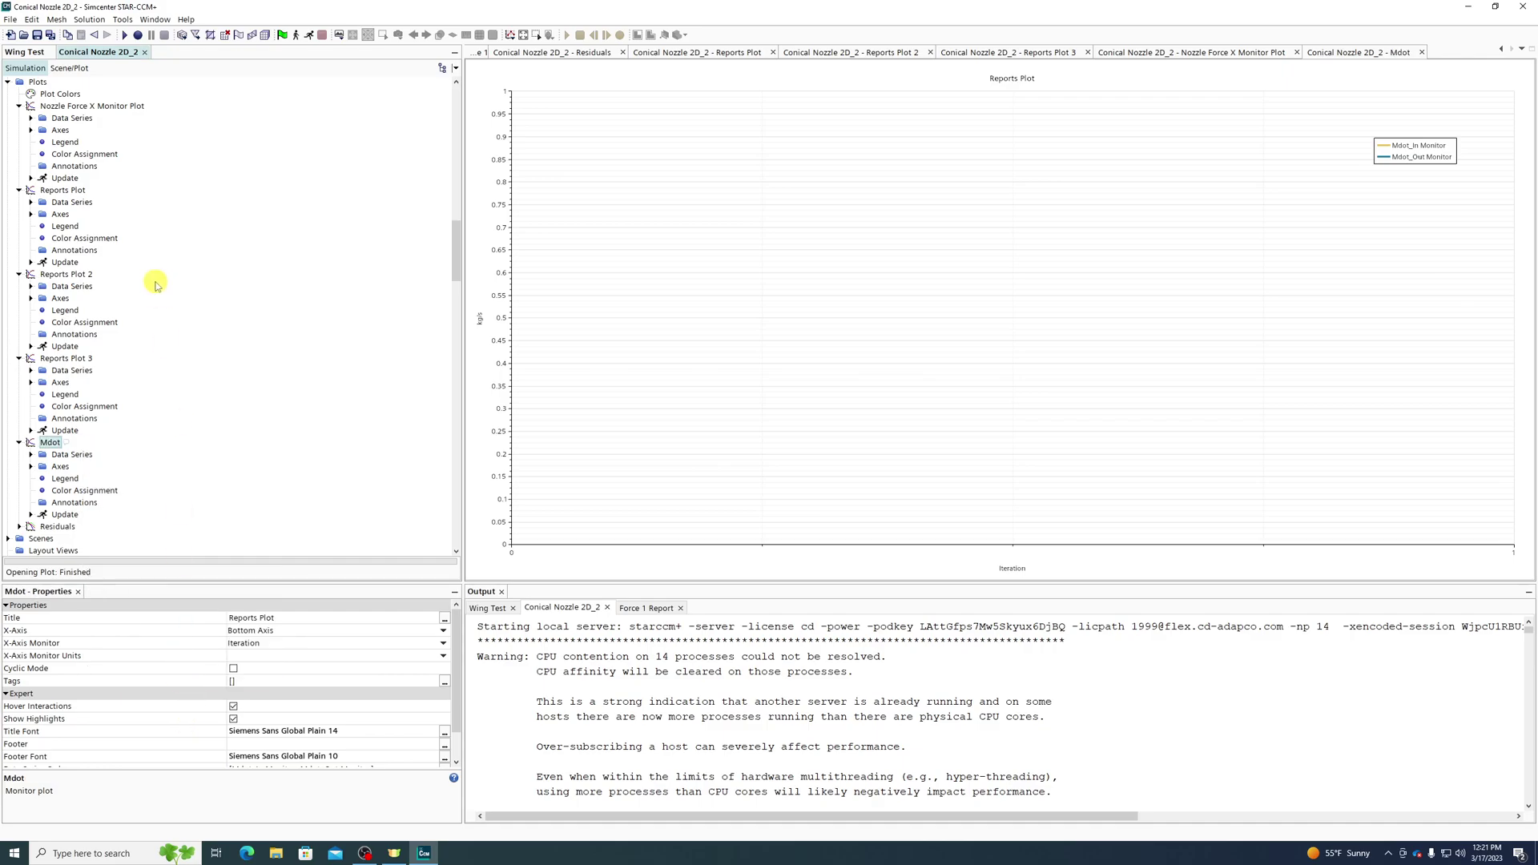
Check the data series of Reports Plot 3 and rename this p_in and p_out plot as Static Pressure.
left_click(31, 370)
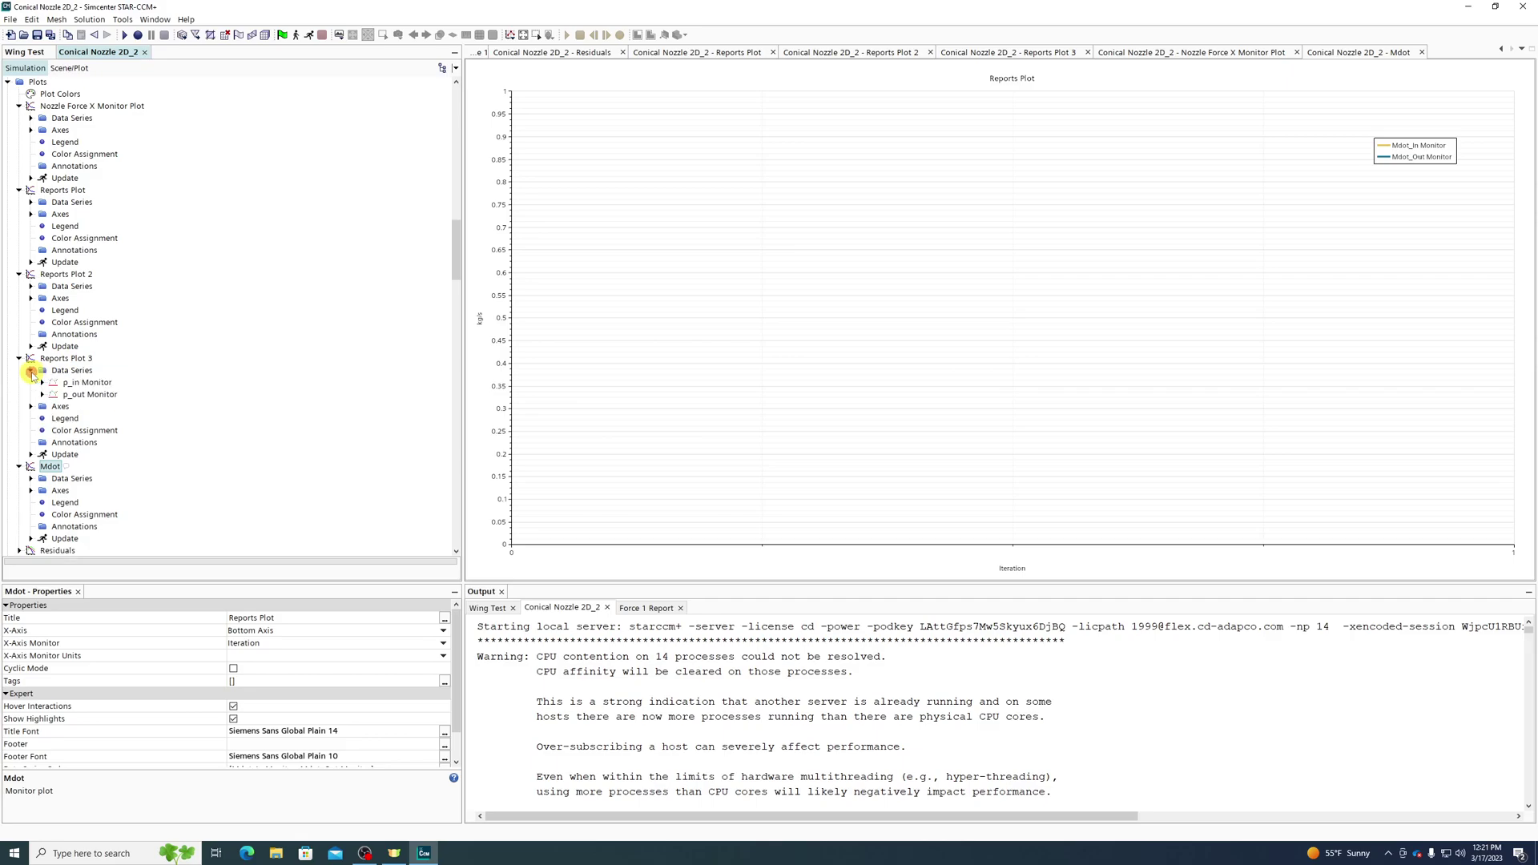
left_click(31, 370)
left_click(50, 358)
right_click(47, 358)
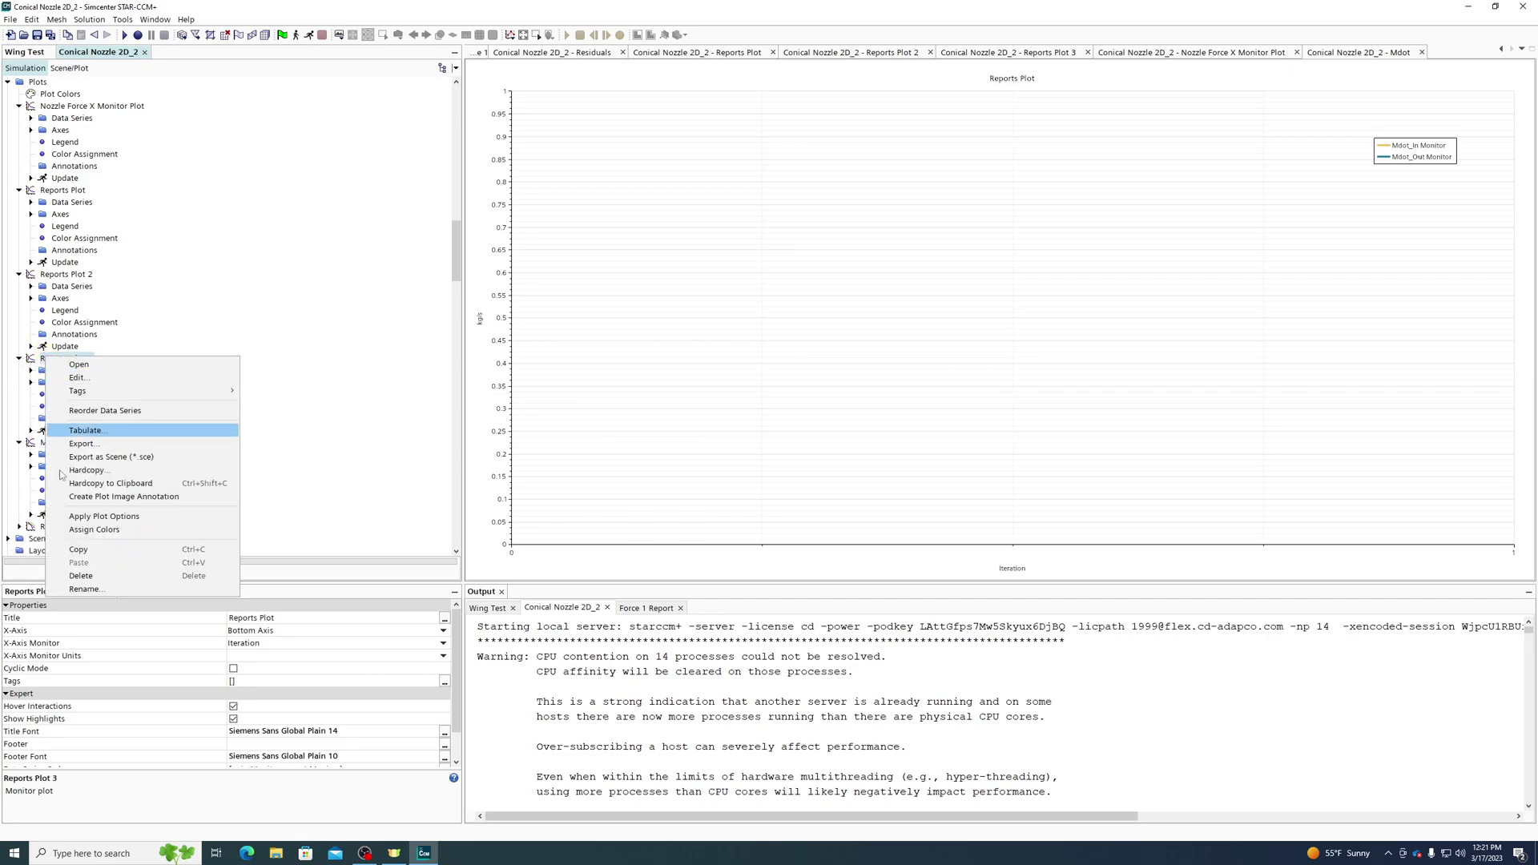
left_click(84, 590)
type("Static")
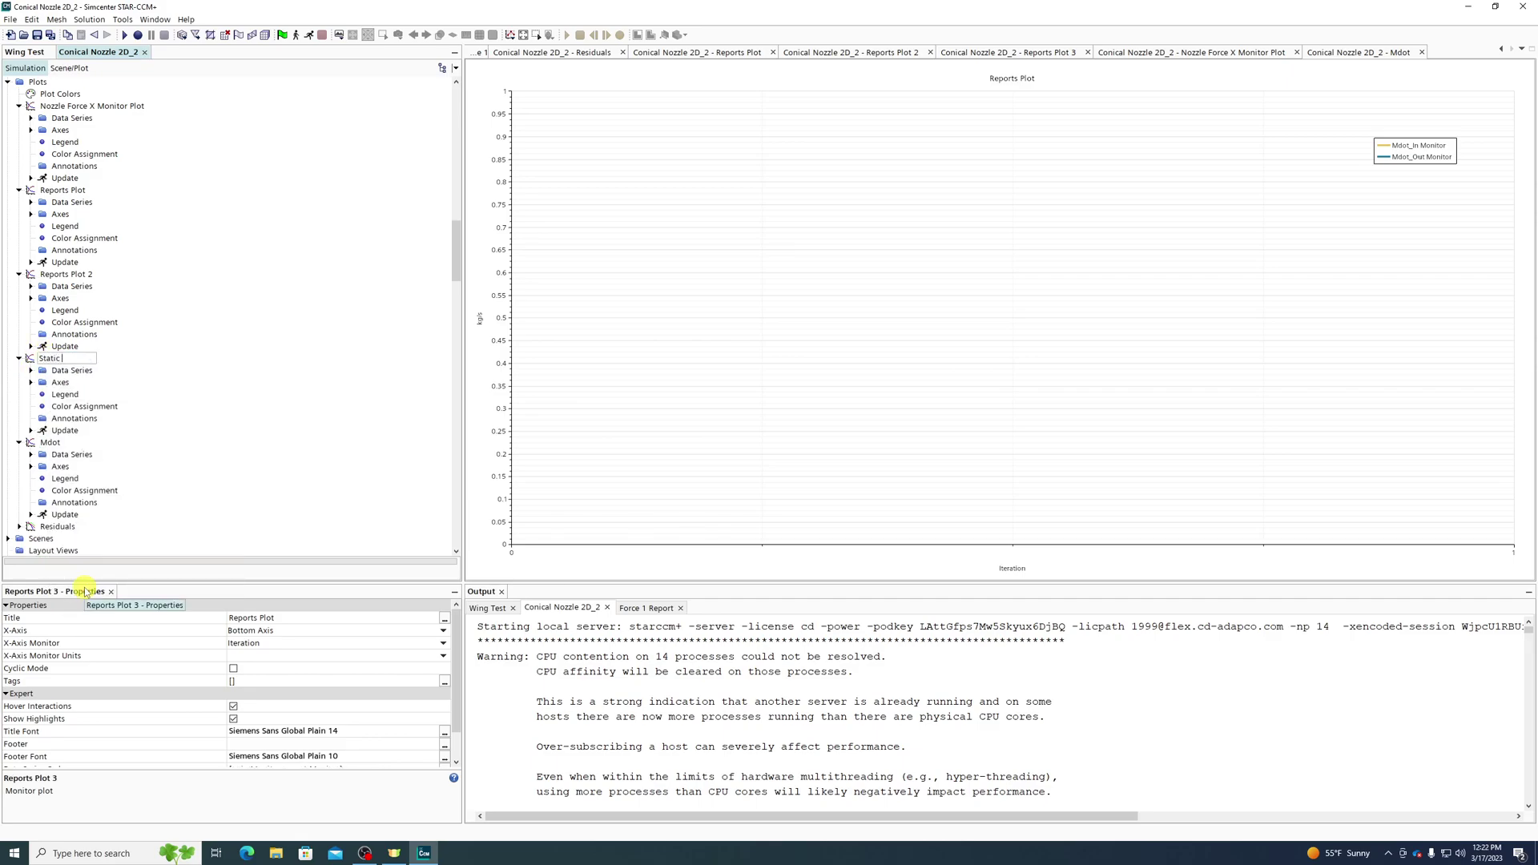
type(" Pressure")
key("Return")
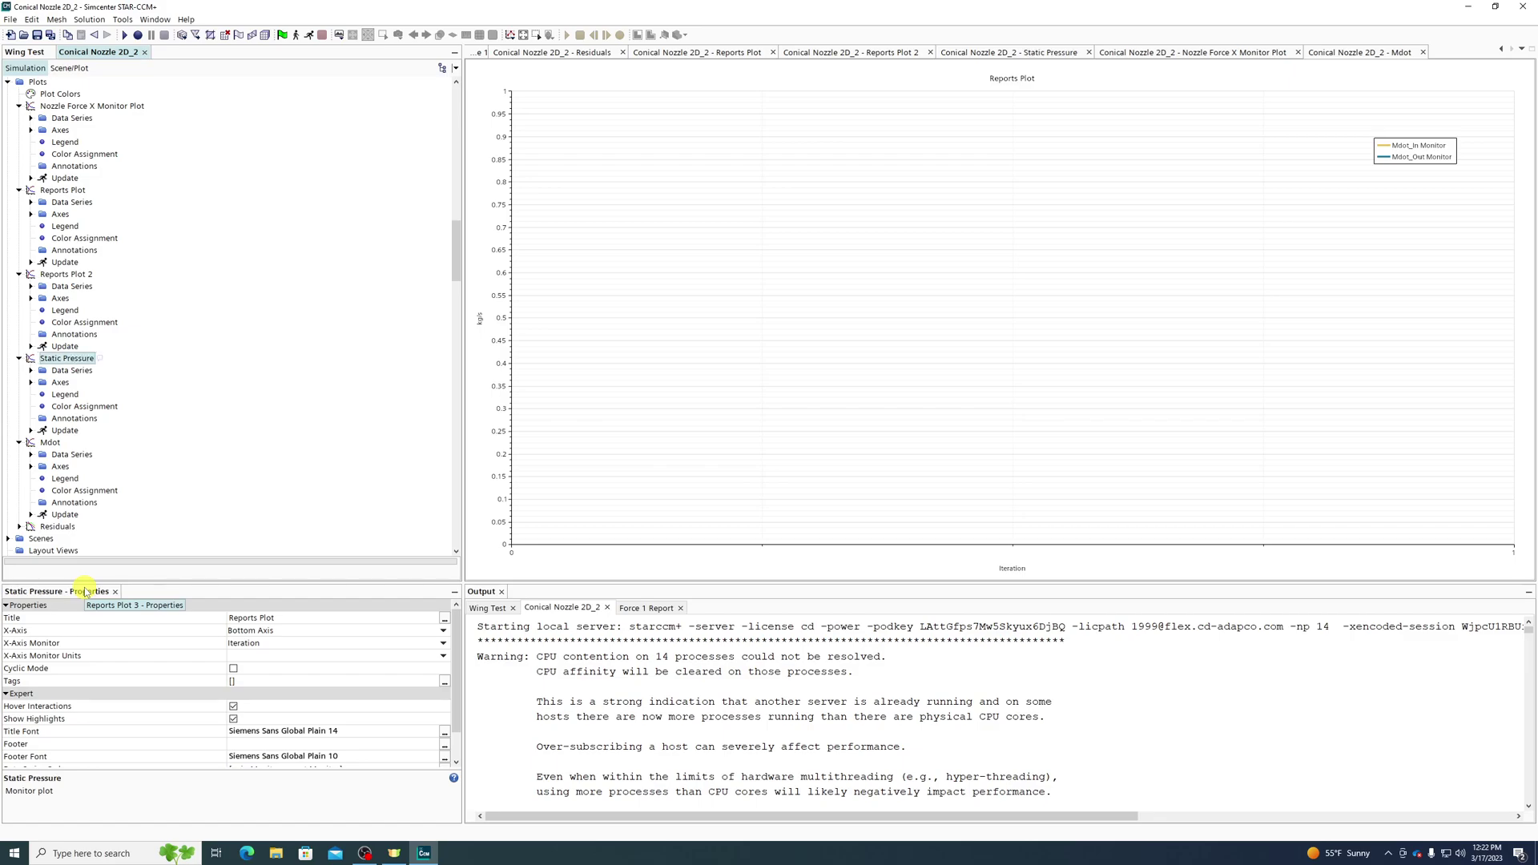
Check the data series of Reports Plot 2 and rename this q In and q out plot as Dynamic Pressure.
right_click(77, 274)
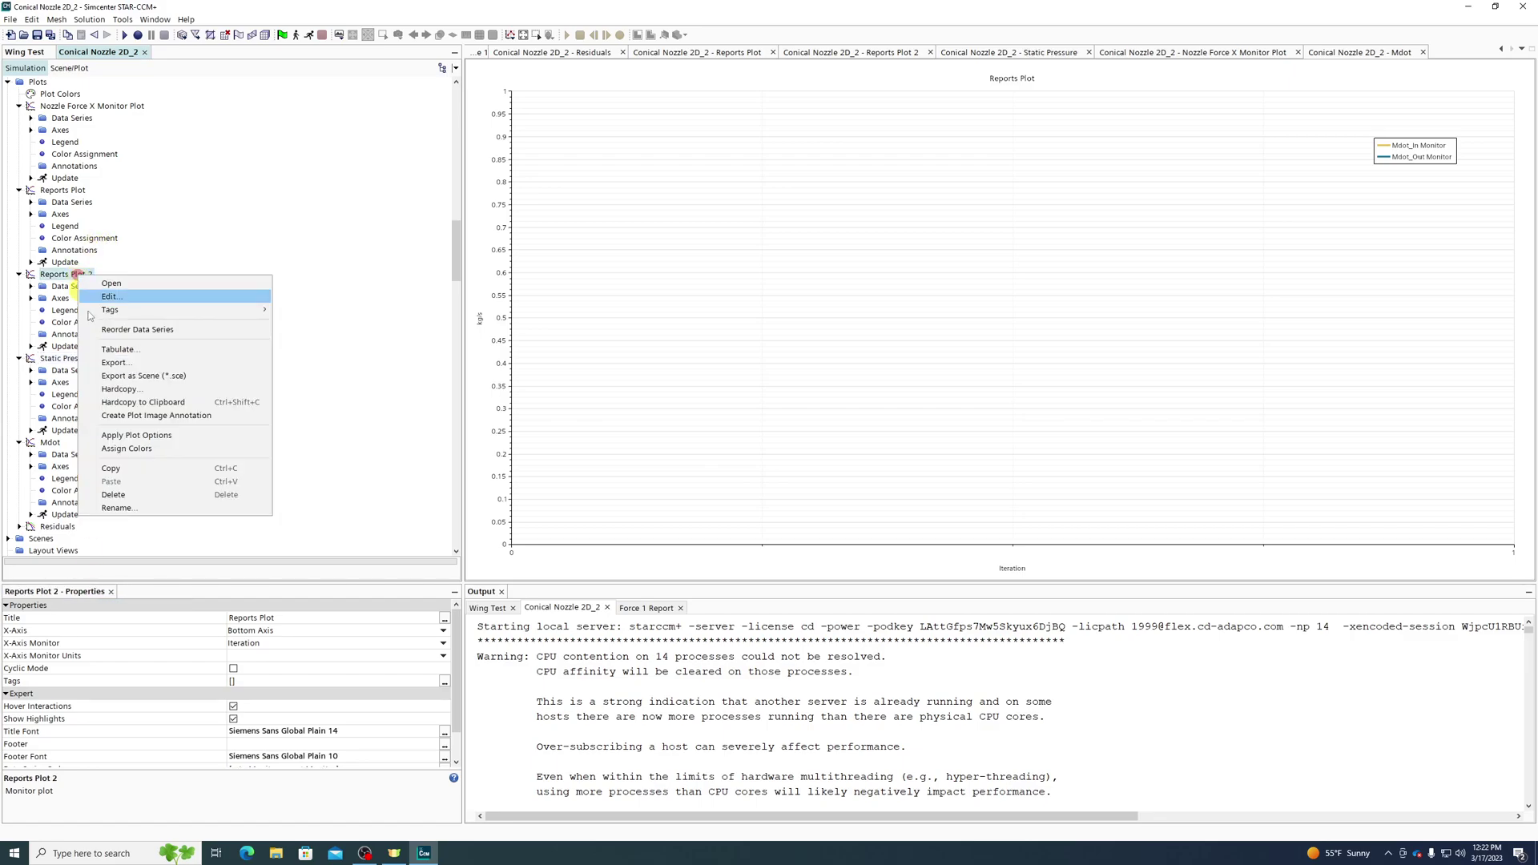
left_click(126, 507)
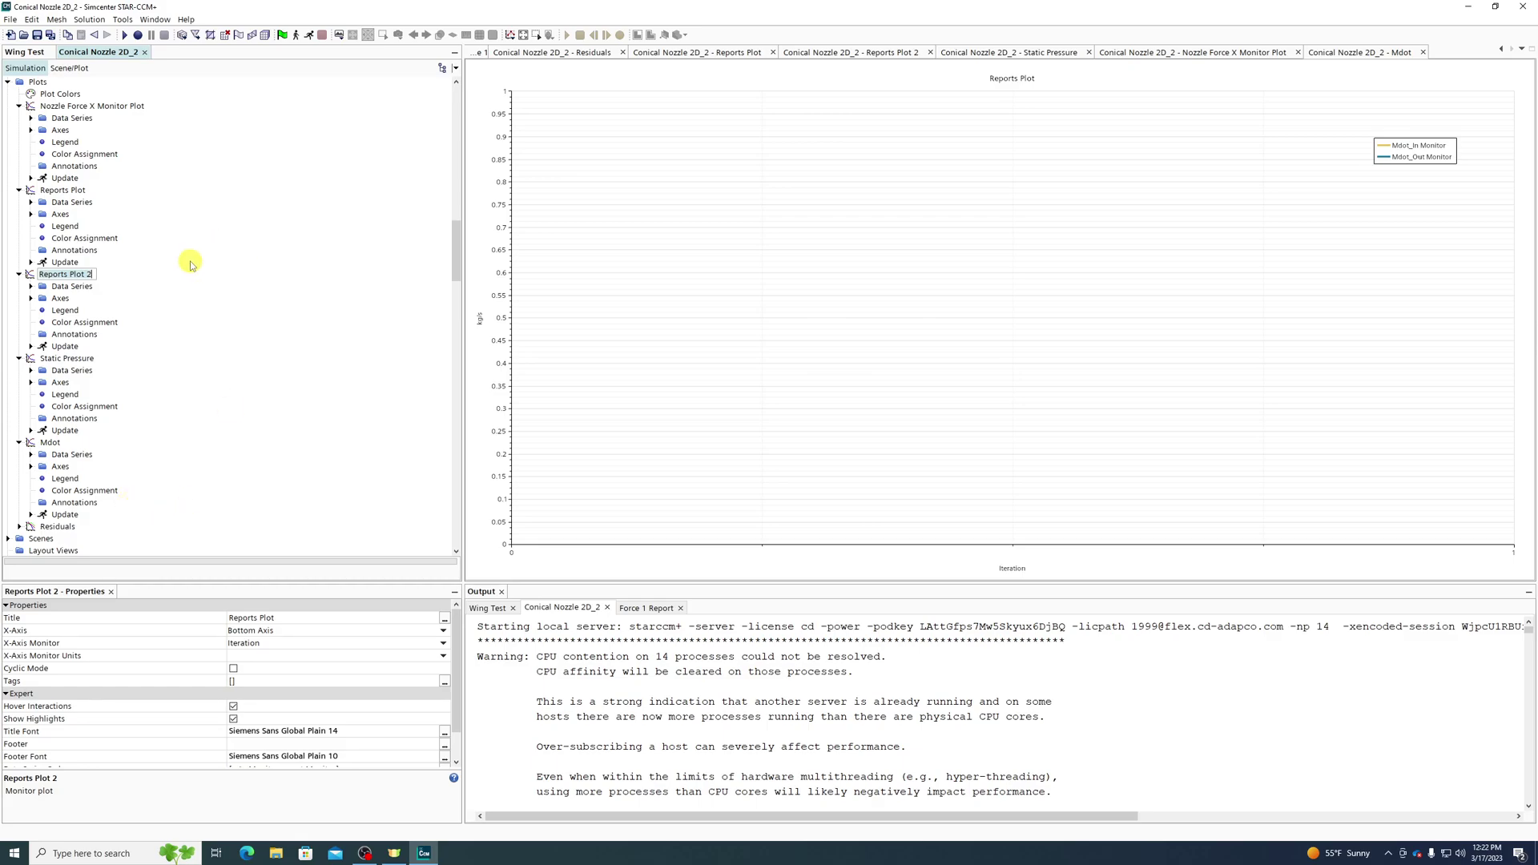
left_click(30, 286)
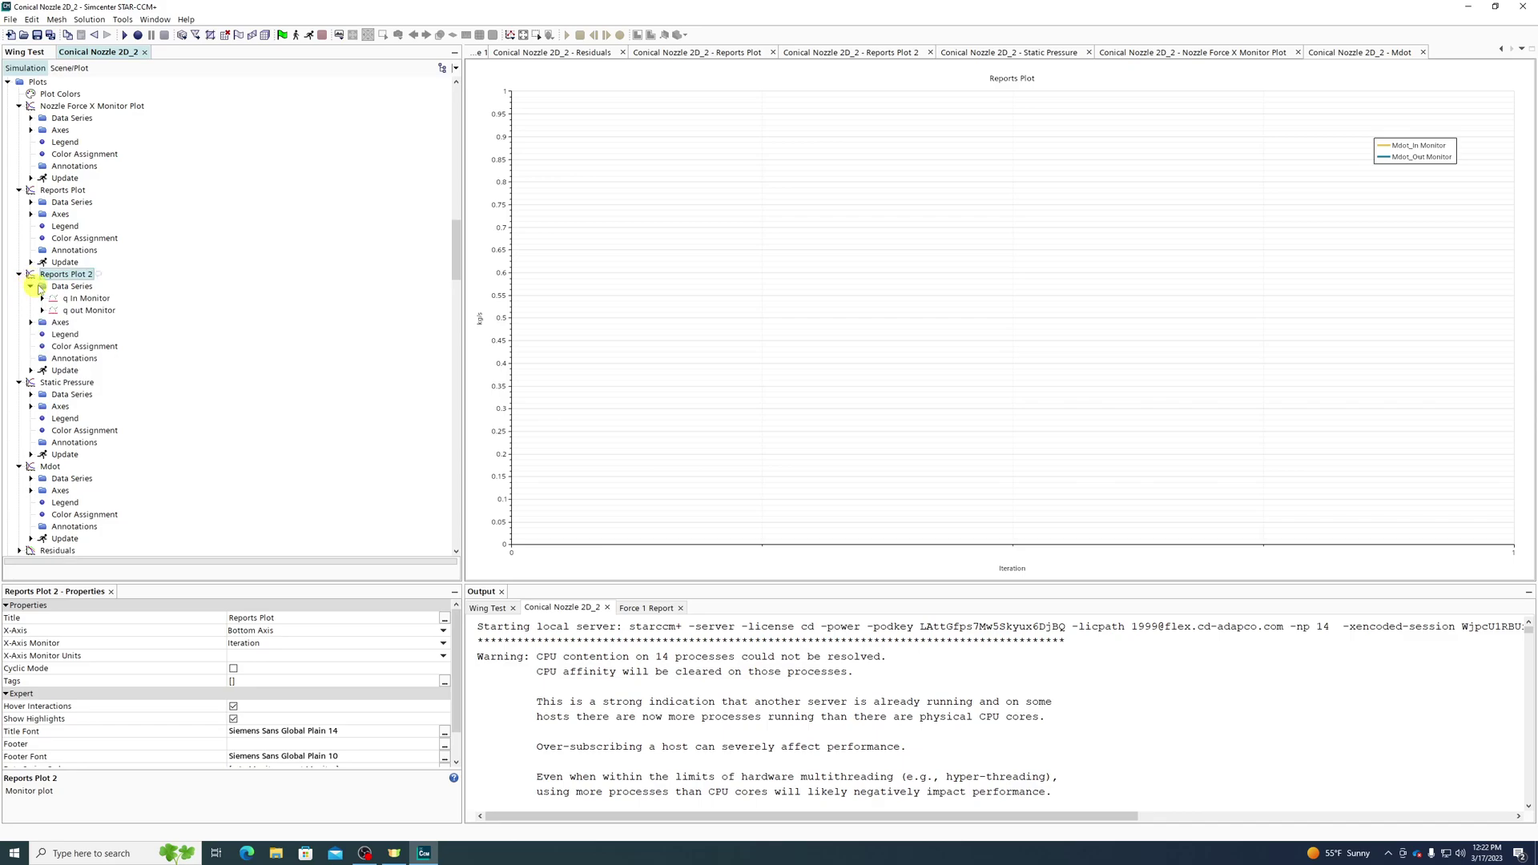
right_click(51, 282)
right_click(53, 275)
left_click(55, 276)
key("Return")
Rename the remaining Reports Plot, which holds the P_T In and P_T Out monitors, as Total Pressure.
left_click(60, 192)
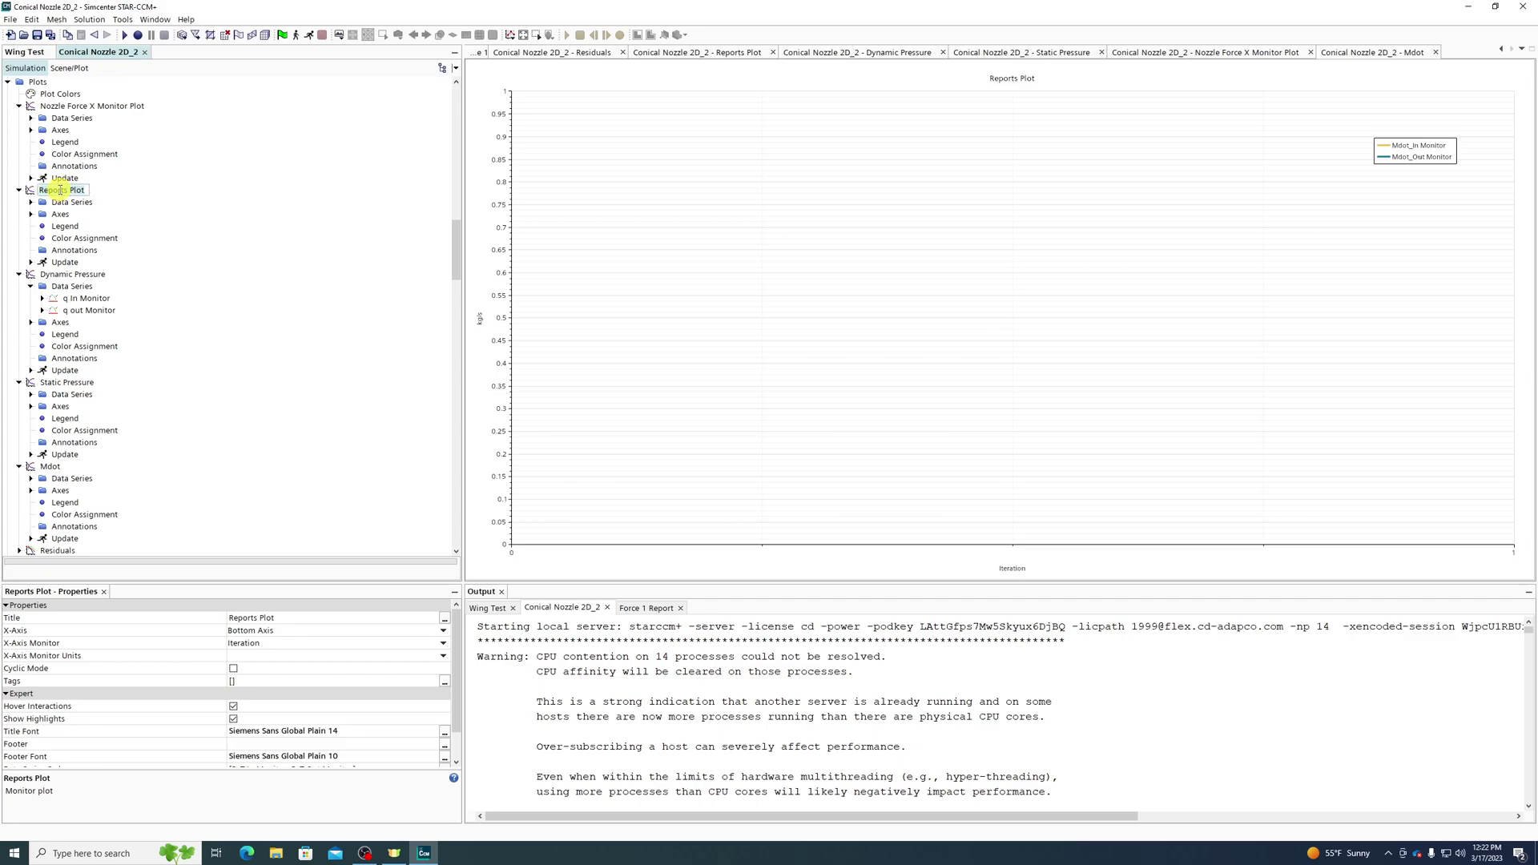
type("Total Pressure")
key("Return")
Create a new empty monitor plot in the simulation's Plots.
scroll(234, 326, "up", 2)
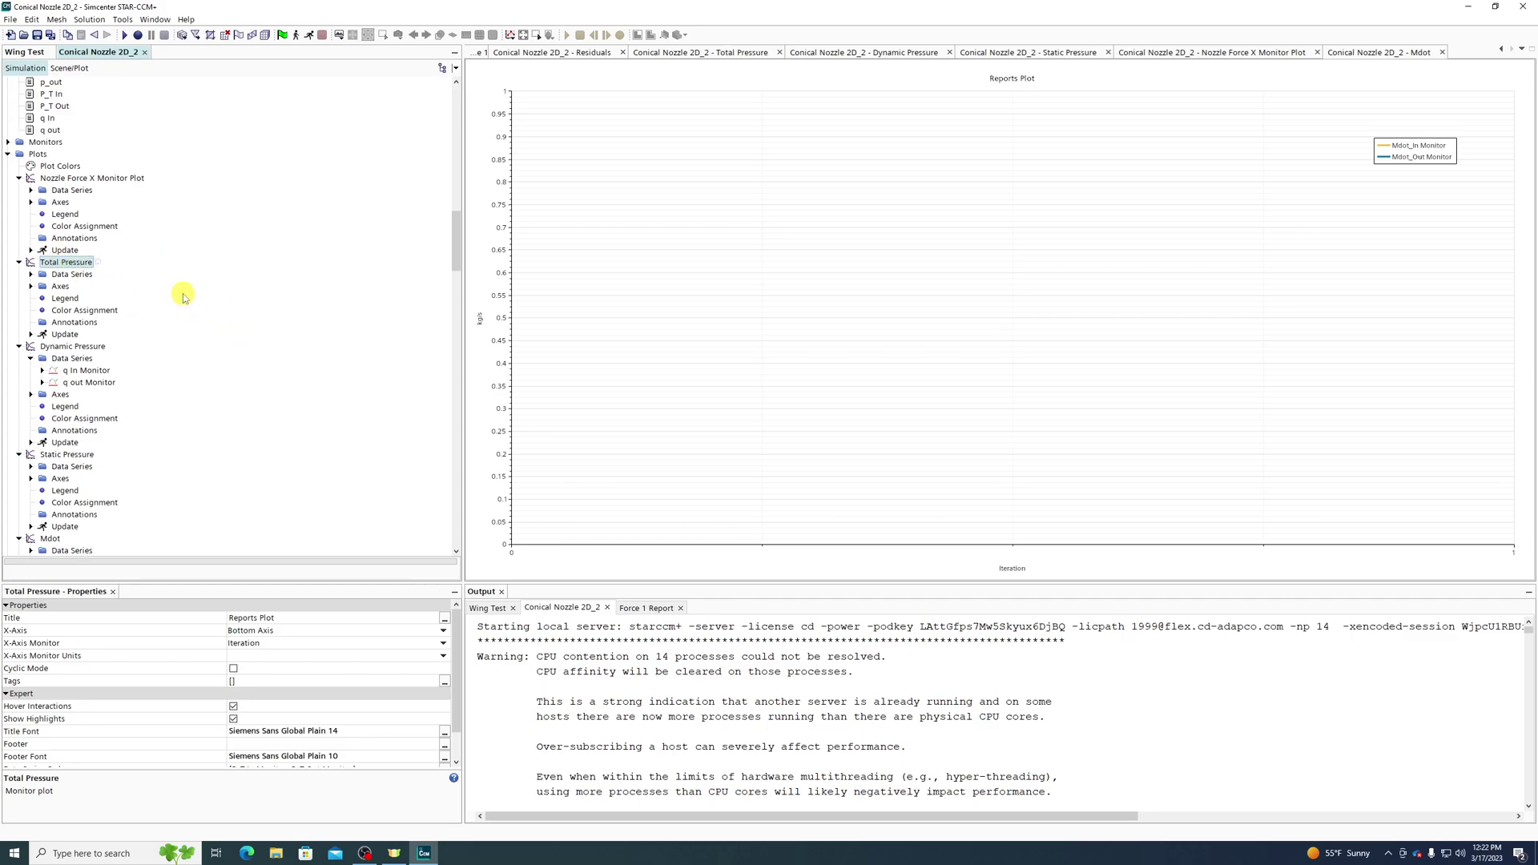
scroll(180, 297, "up", 3)
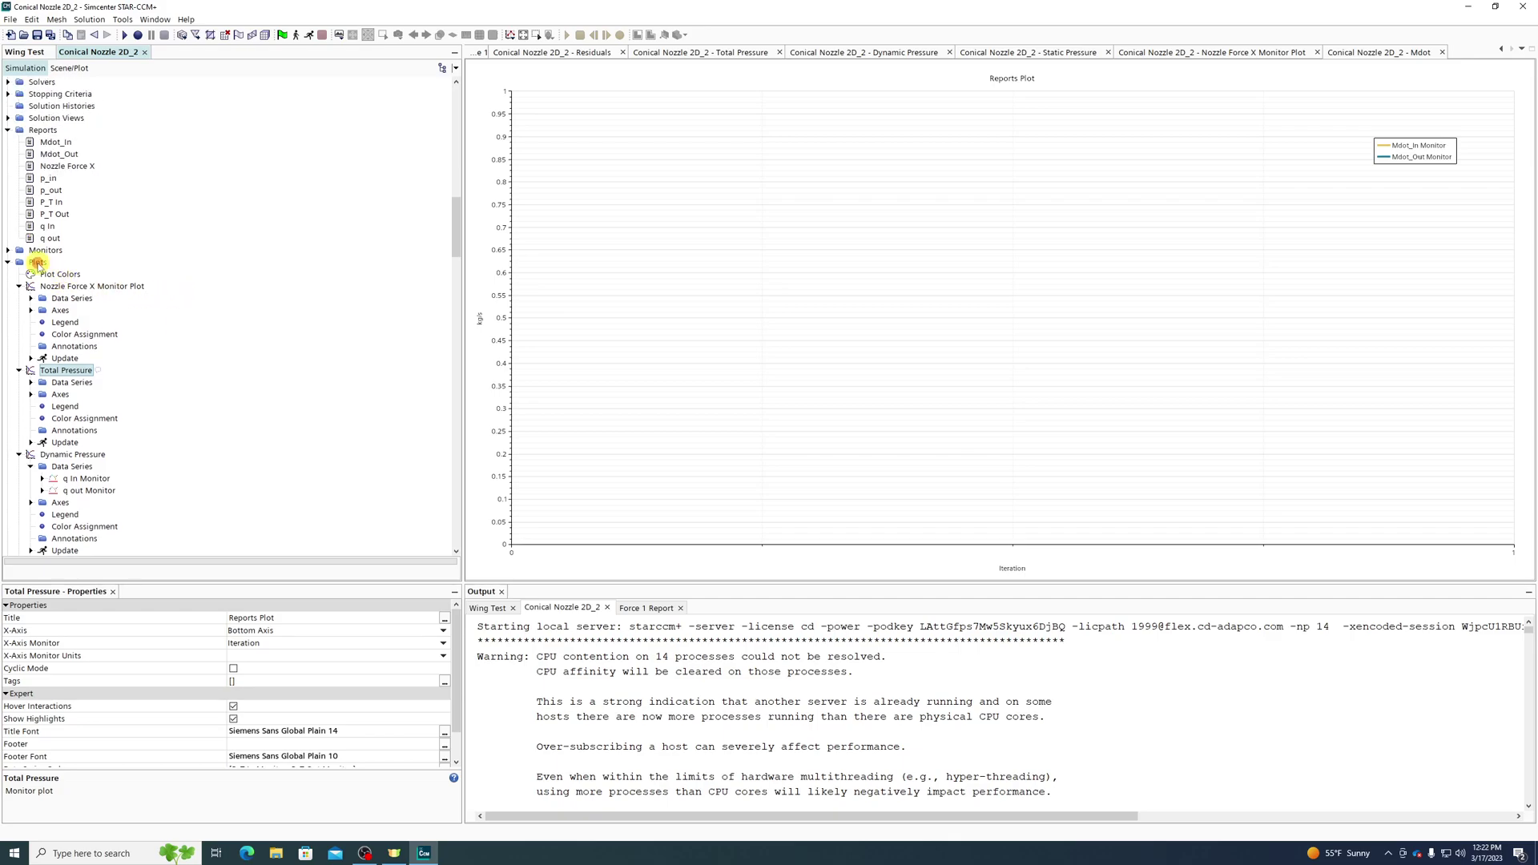
right_click(37, 264)
mouse_move(102, 271)
left_click(228, 286)
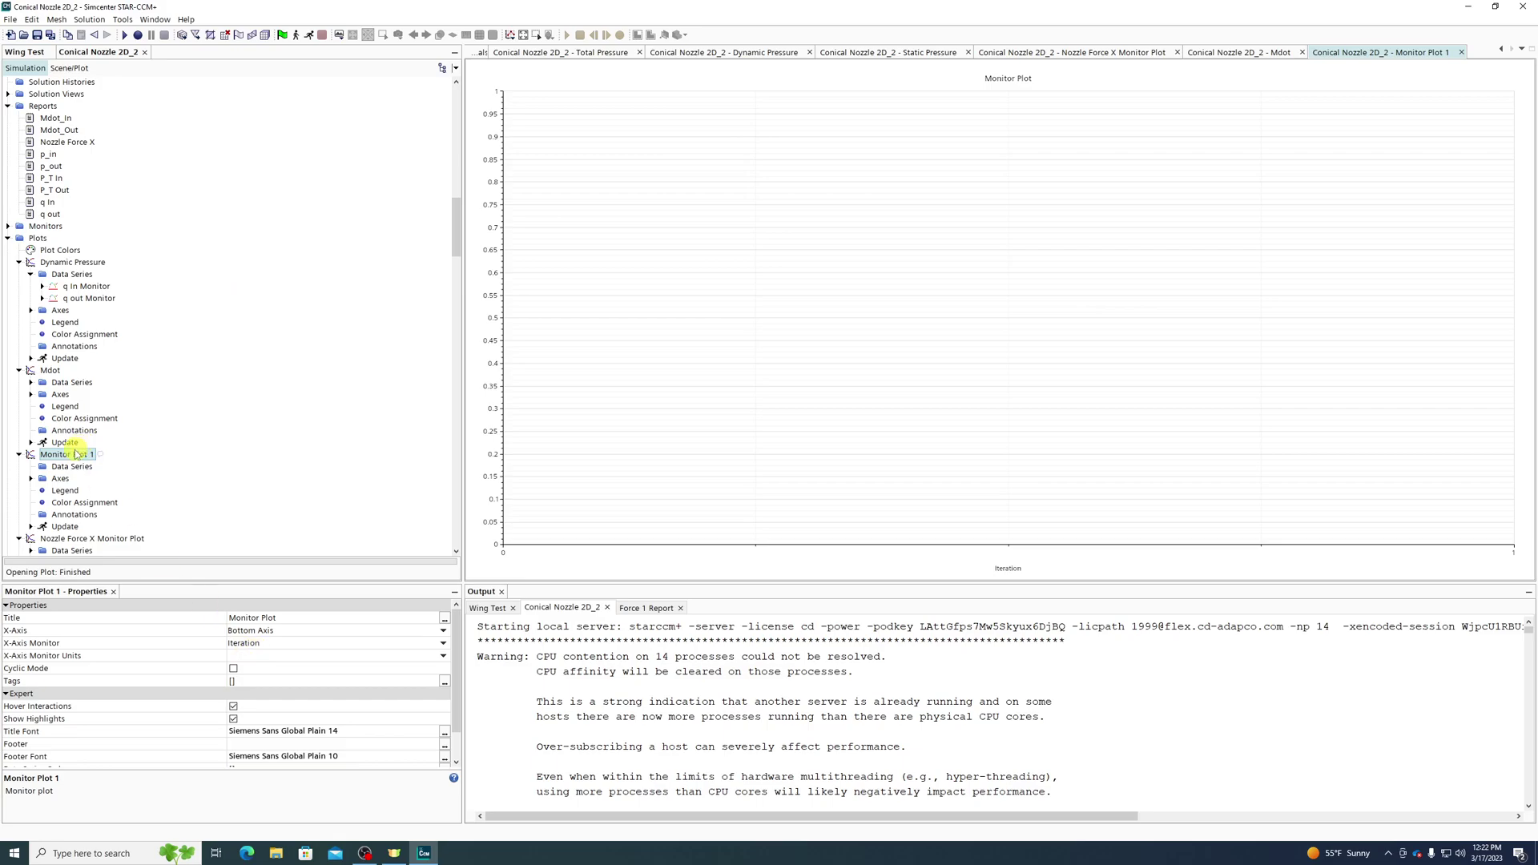
Add the p_in, p_out, P_T In, P_T Out, q In and q out monitors as data series of the new monitor plot.
left_click(68, 467)
right_click(68, 466)
left_click(108, 472)
left_click(684, 410)
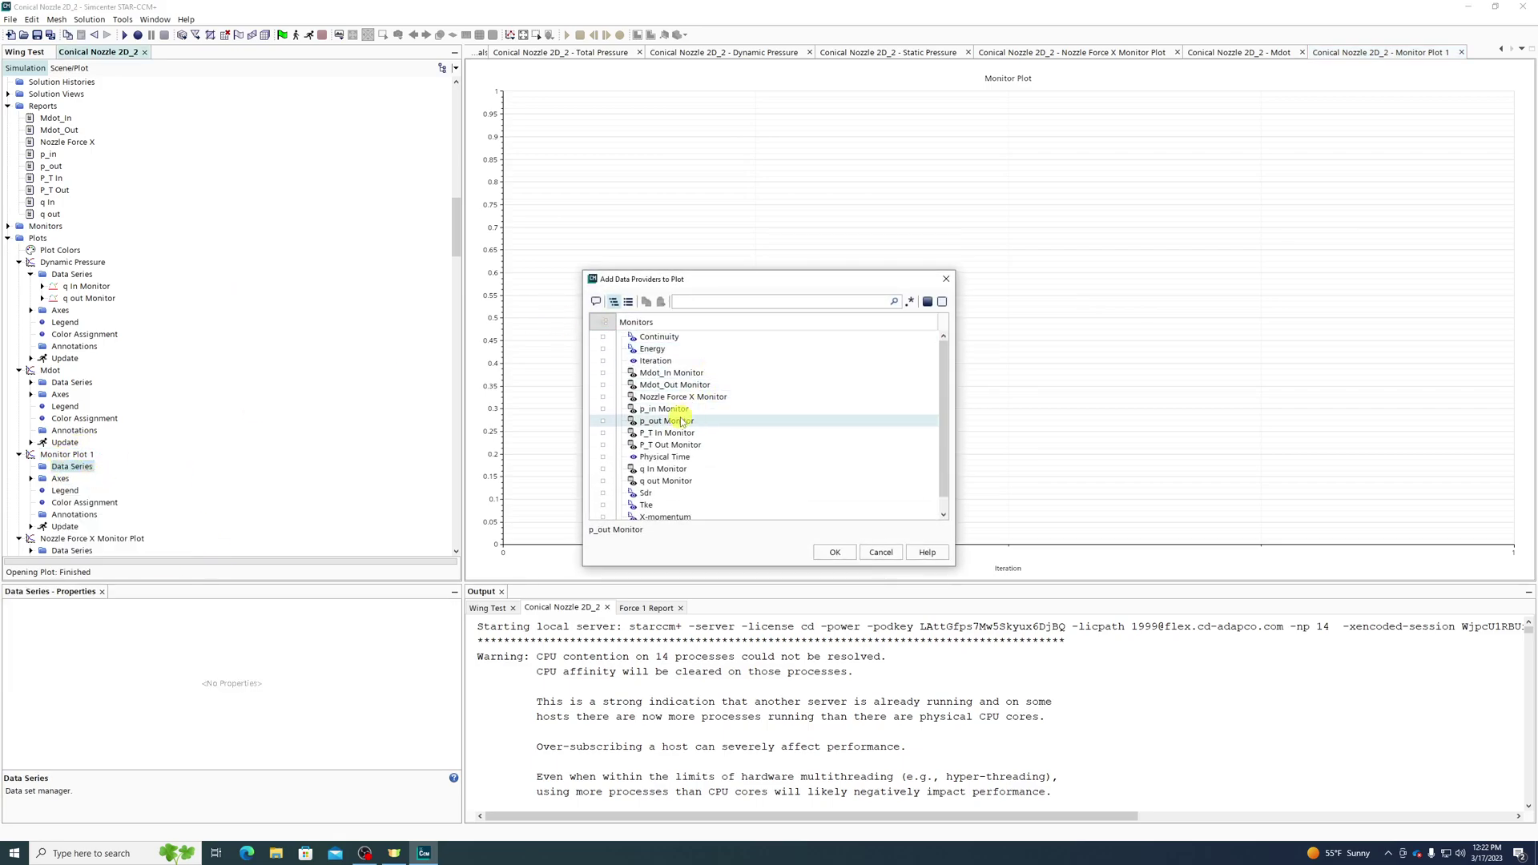
left_click(669, 420)
left_click(668, 432)
left_click(669, 444)
left_click(668, 469)
left_click(671, 481)
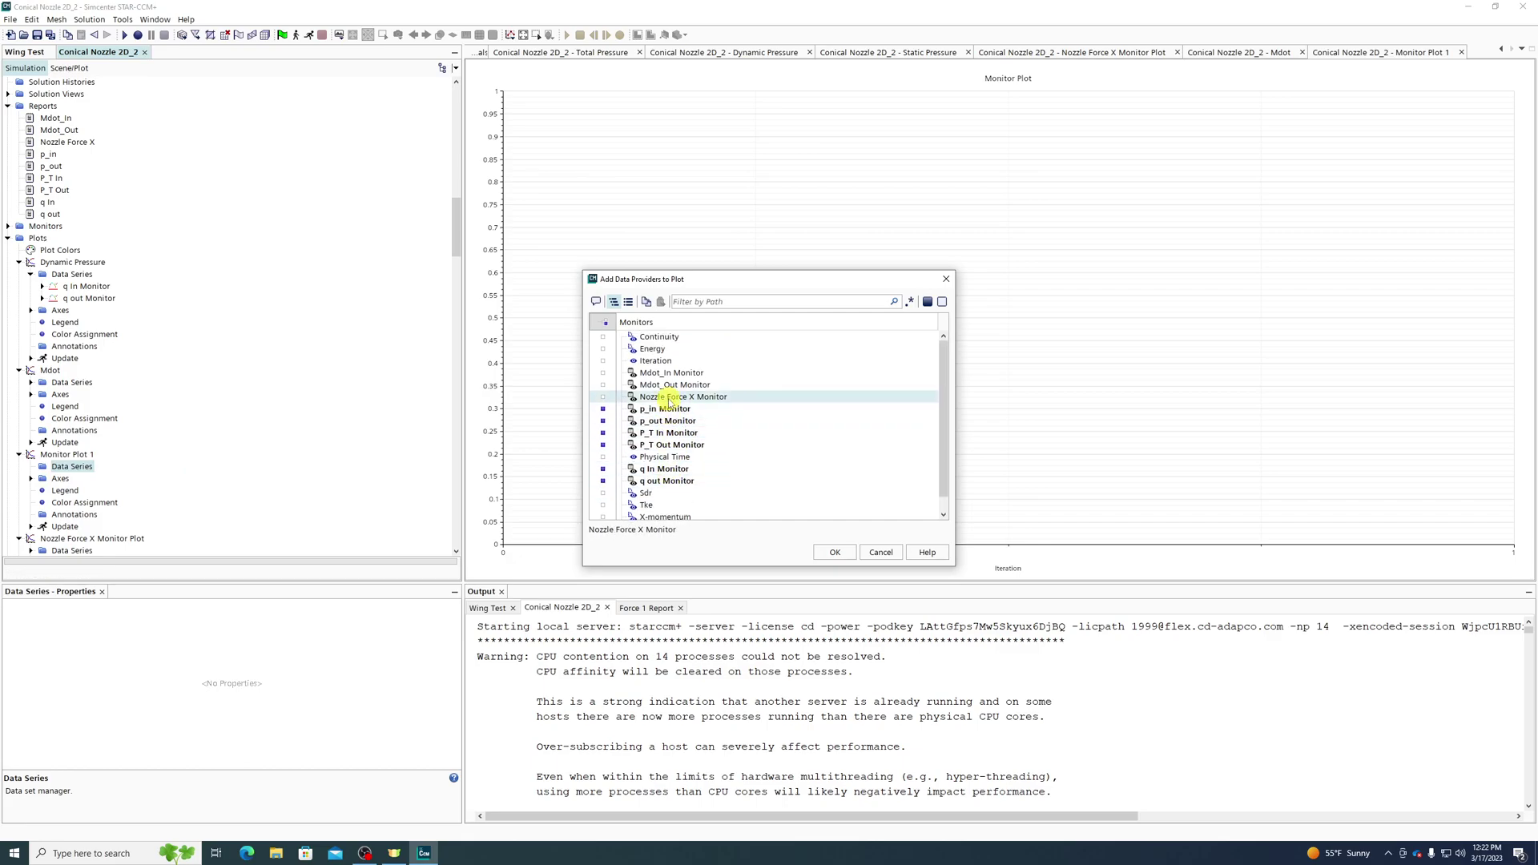
left_click(831, 550)
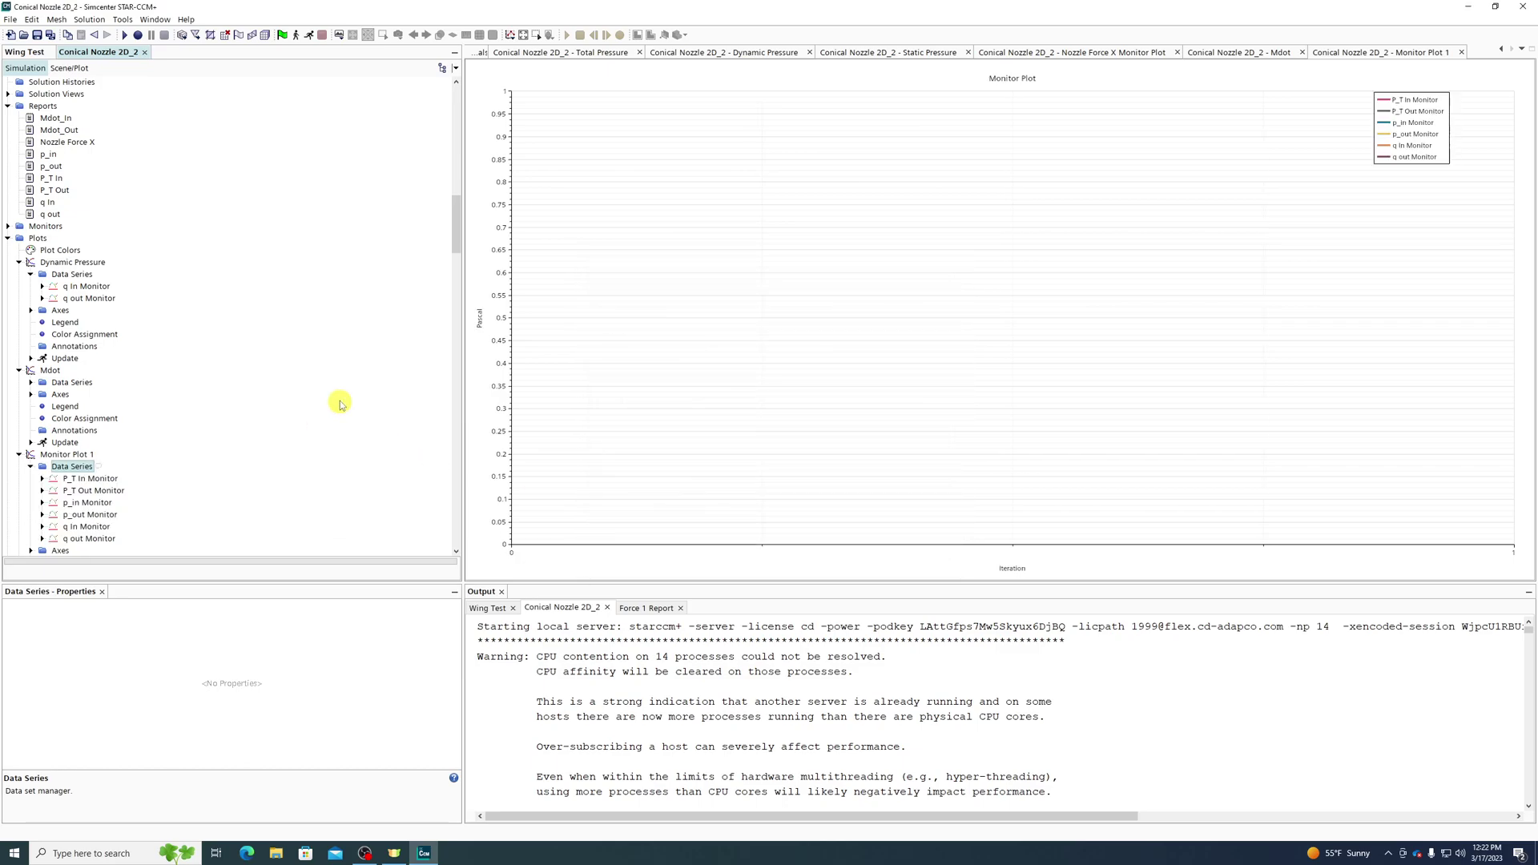
Rename Monitor Plot 1, which holds all six pressure monitors, as All Pressures.
right_click(79, 455)
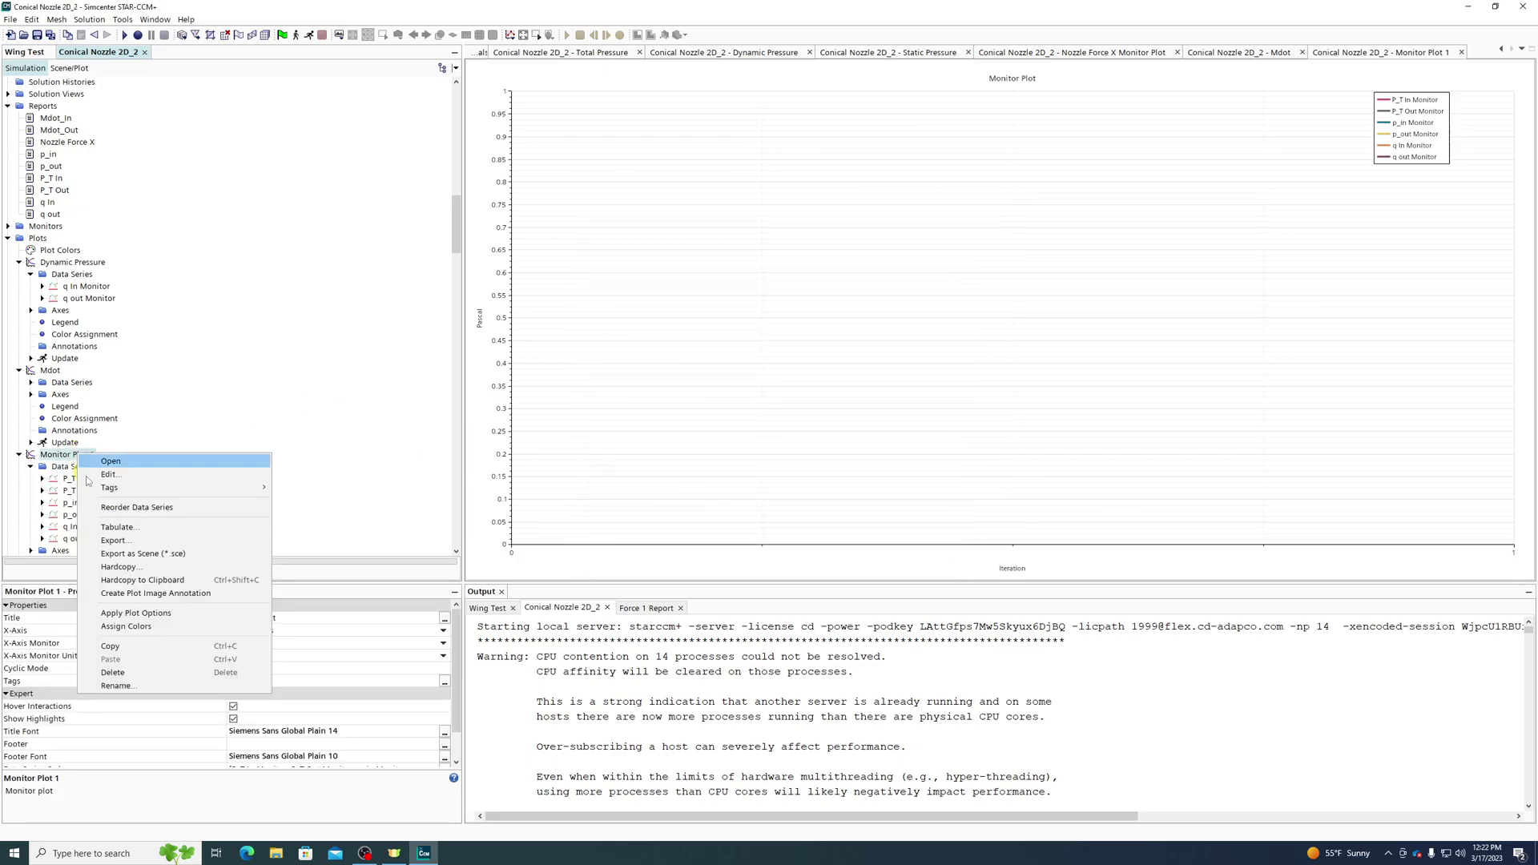
left_click(134, 686)
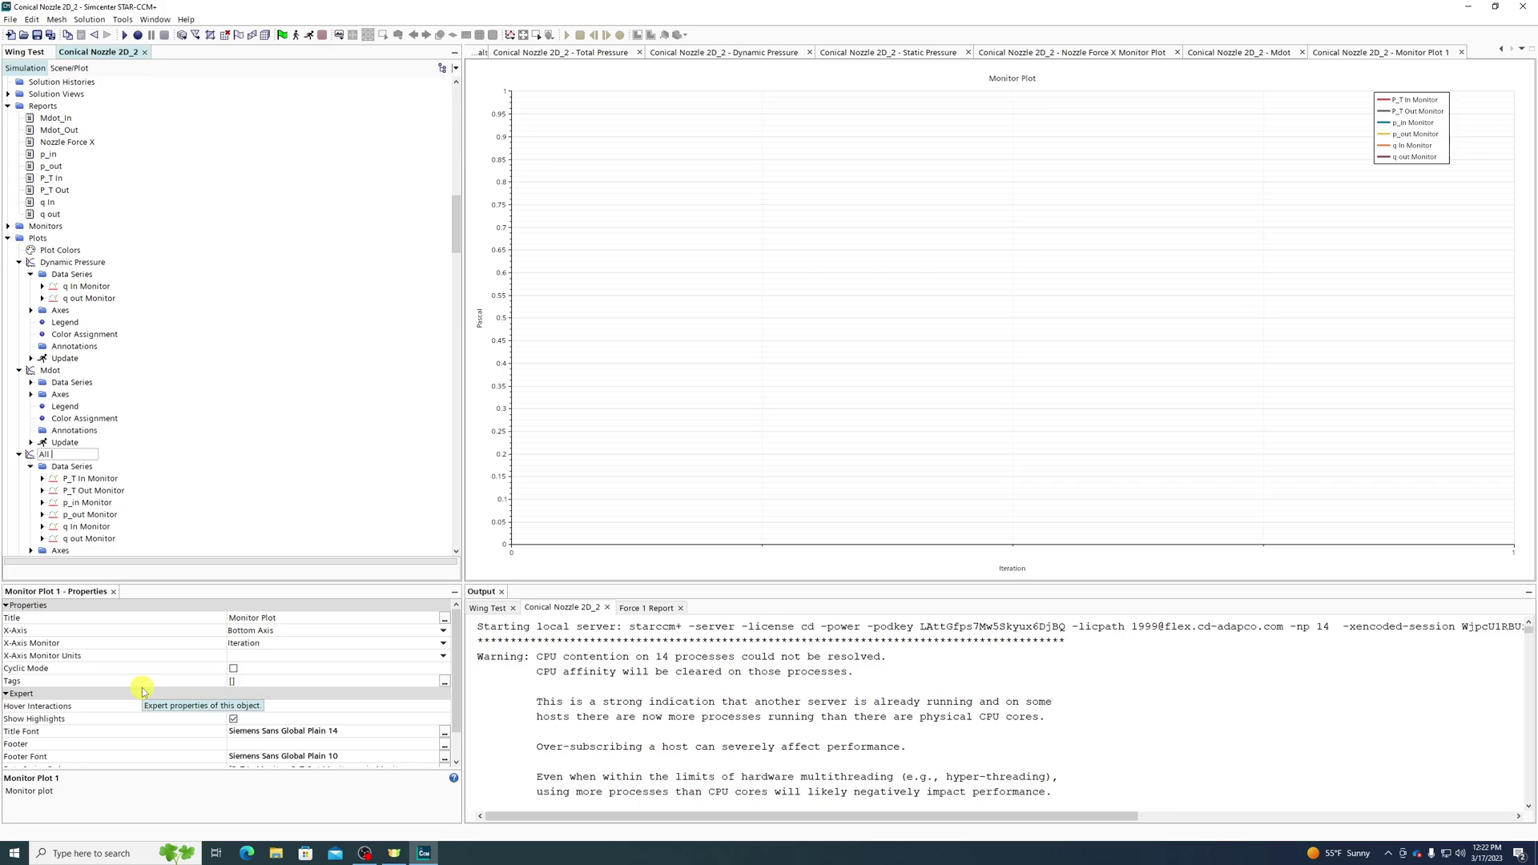
type("All Pressures")
key("Return")
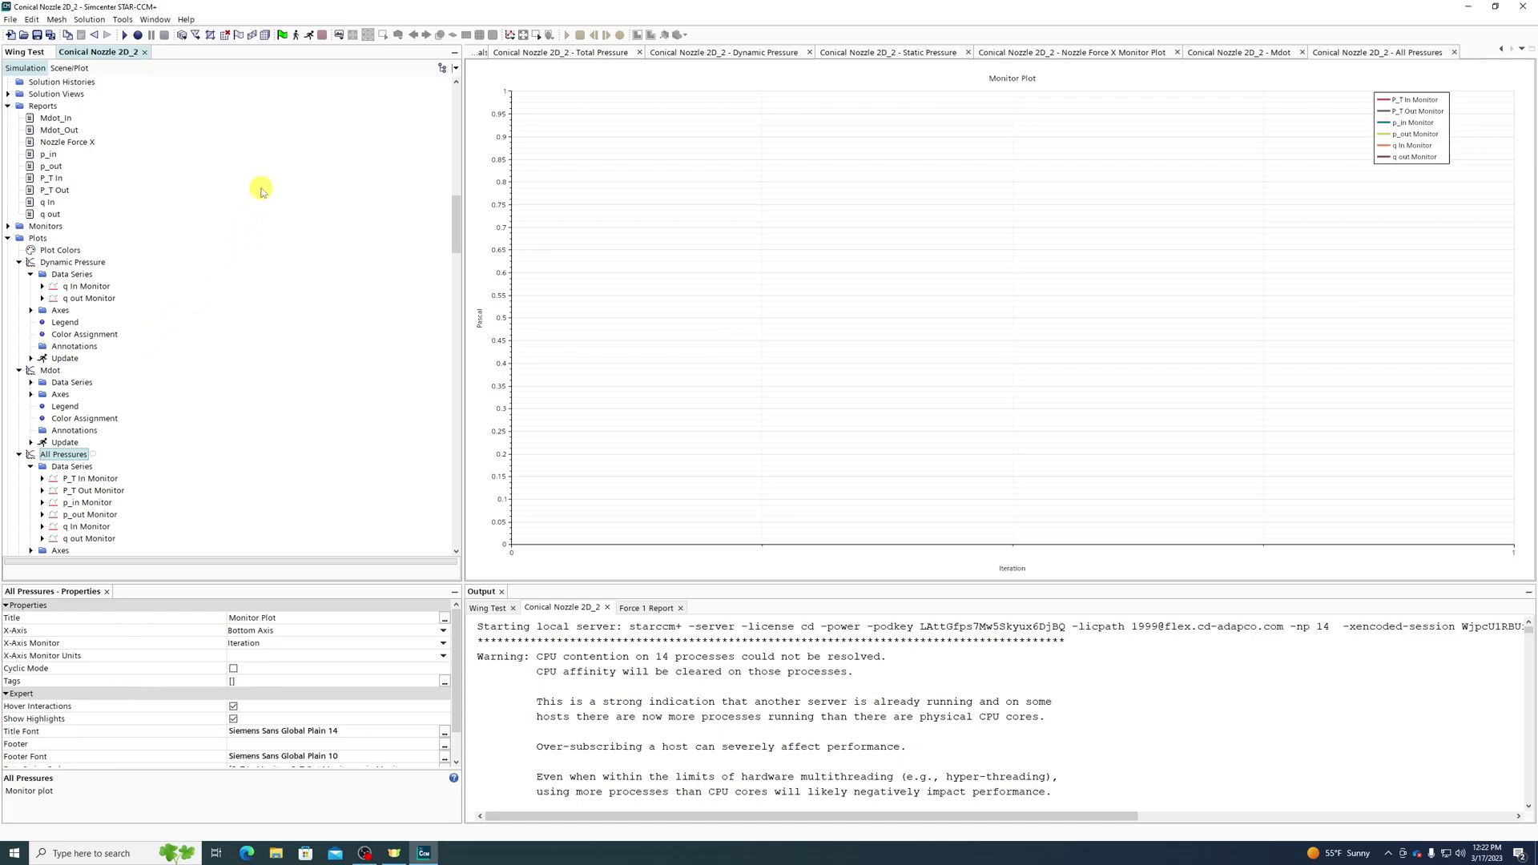
Run the simulation briefly to test the new plot, and restart it after clearing the solution history and fields.
left_click(311, 36)
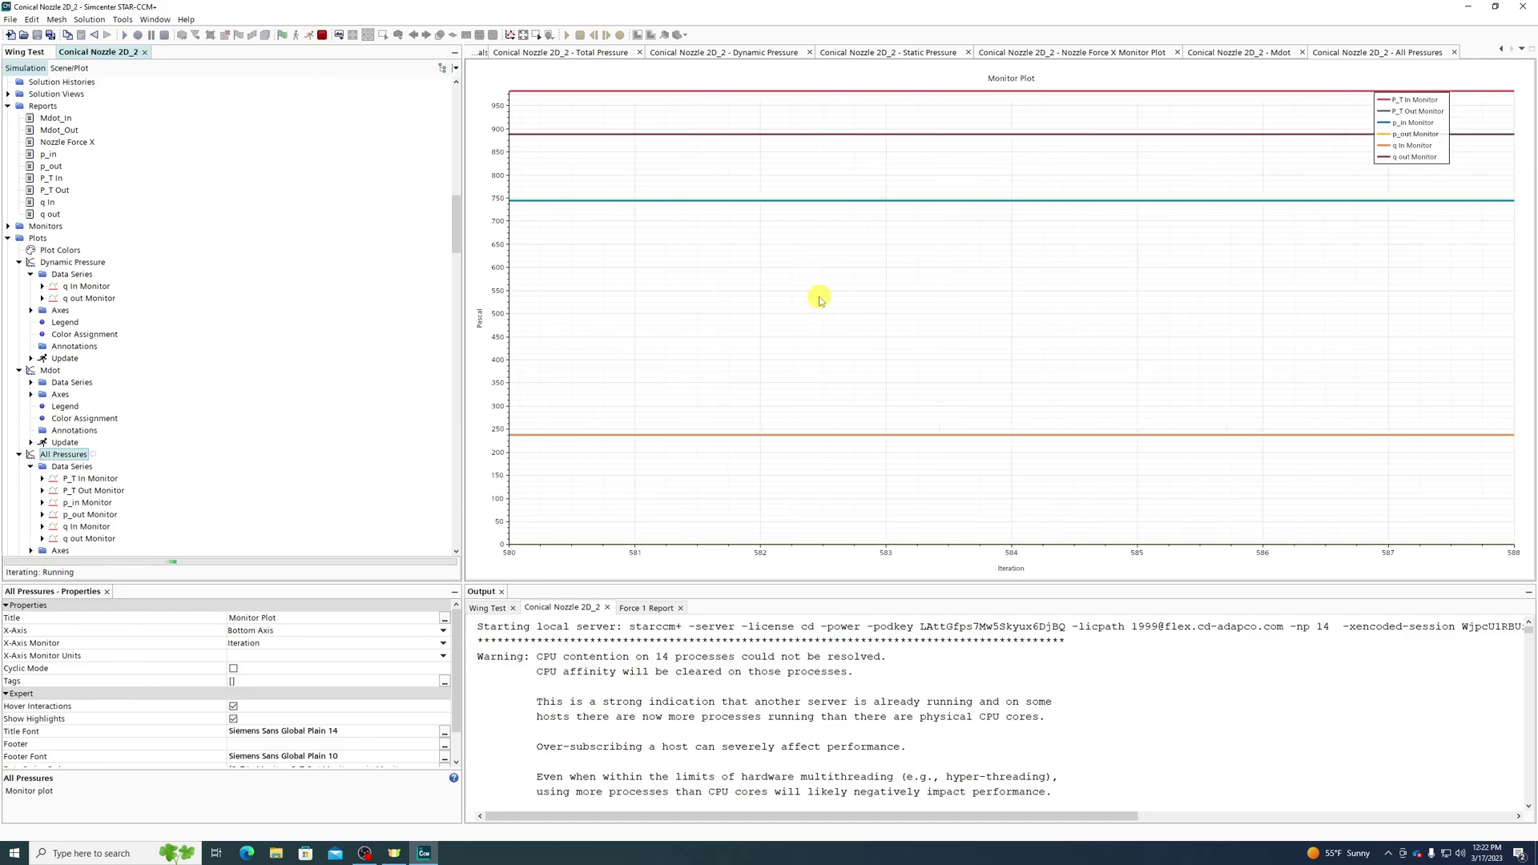
left_click(321, 36)
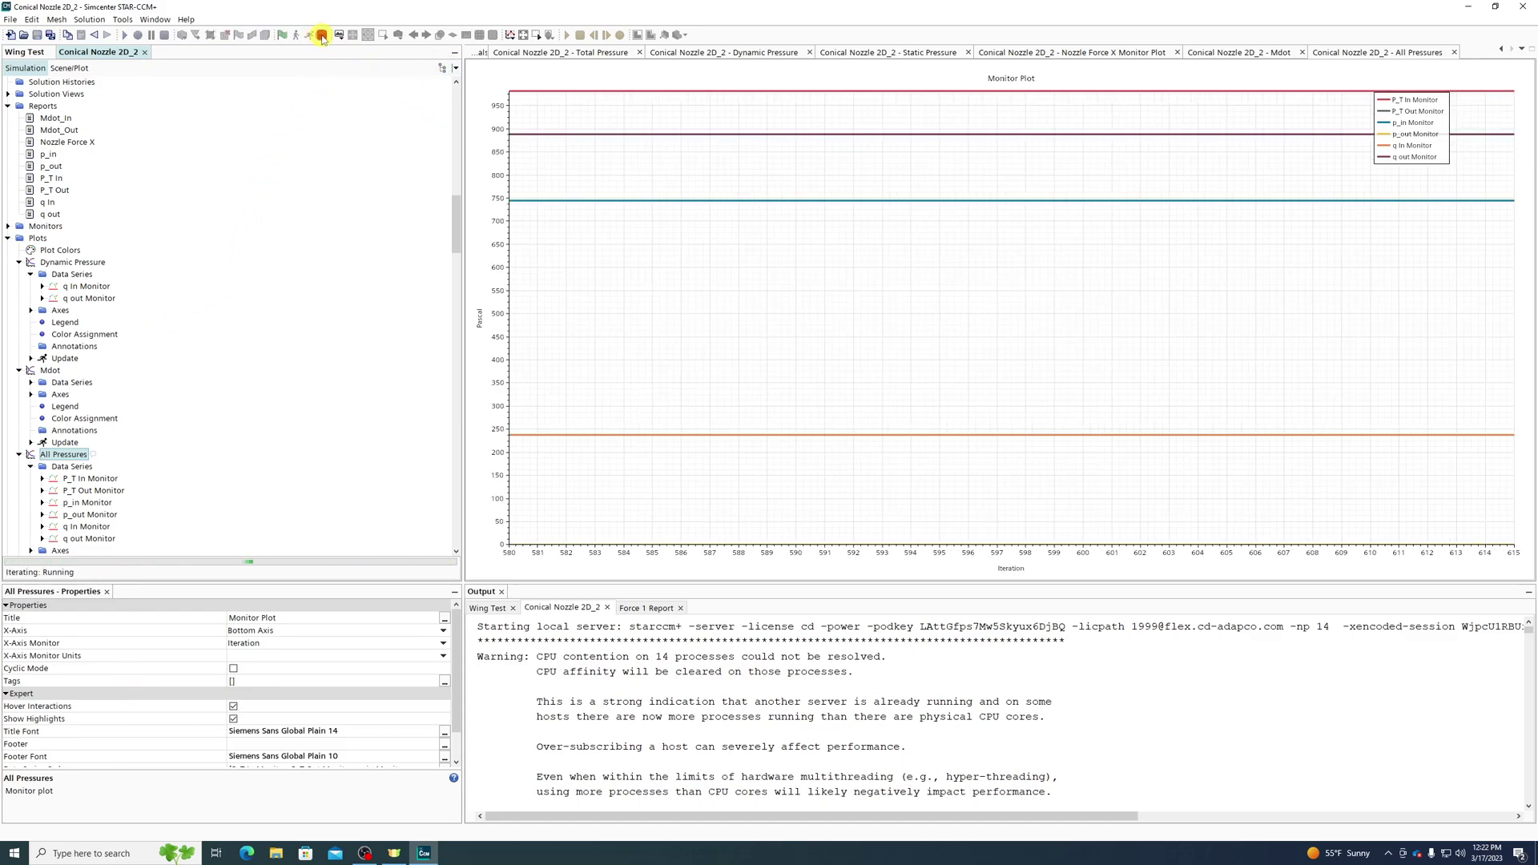
left_click(89, 22)
left_click(116, 46)
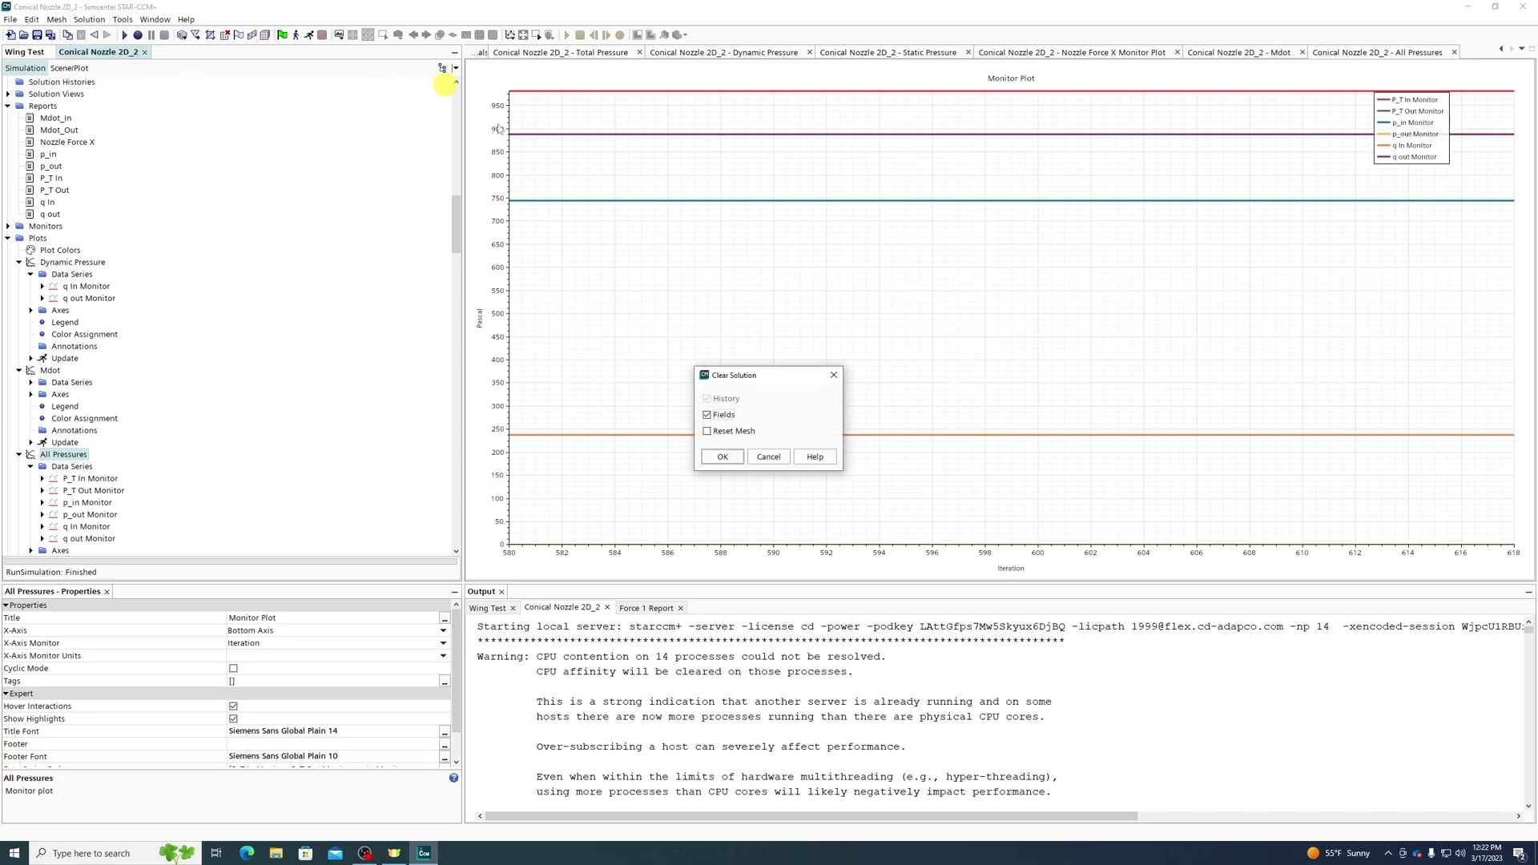
key("Return")
left_click(308, 38)
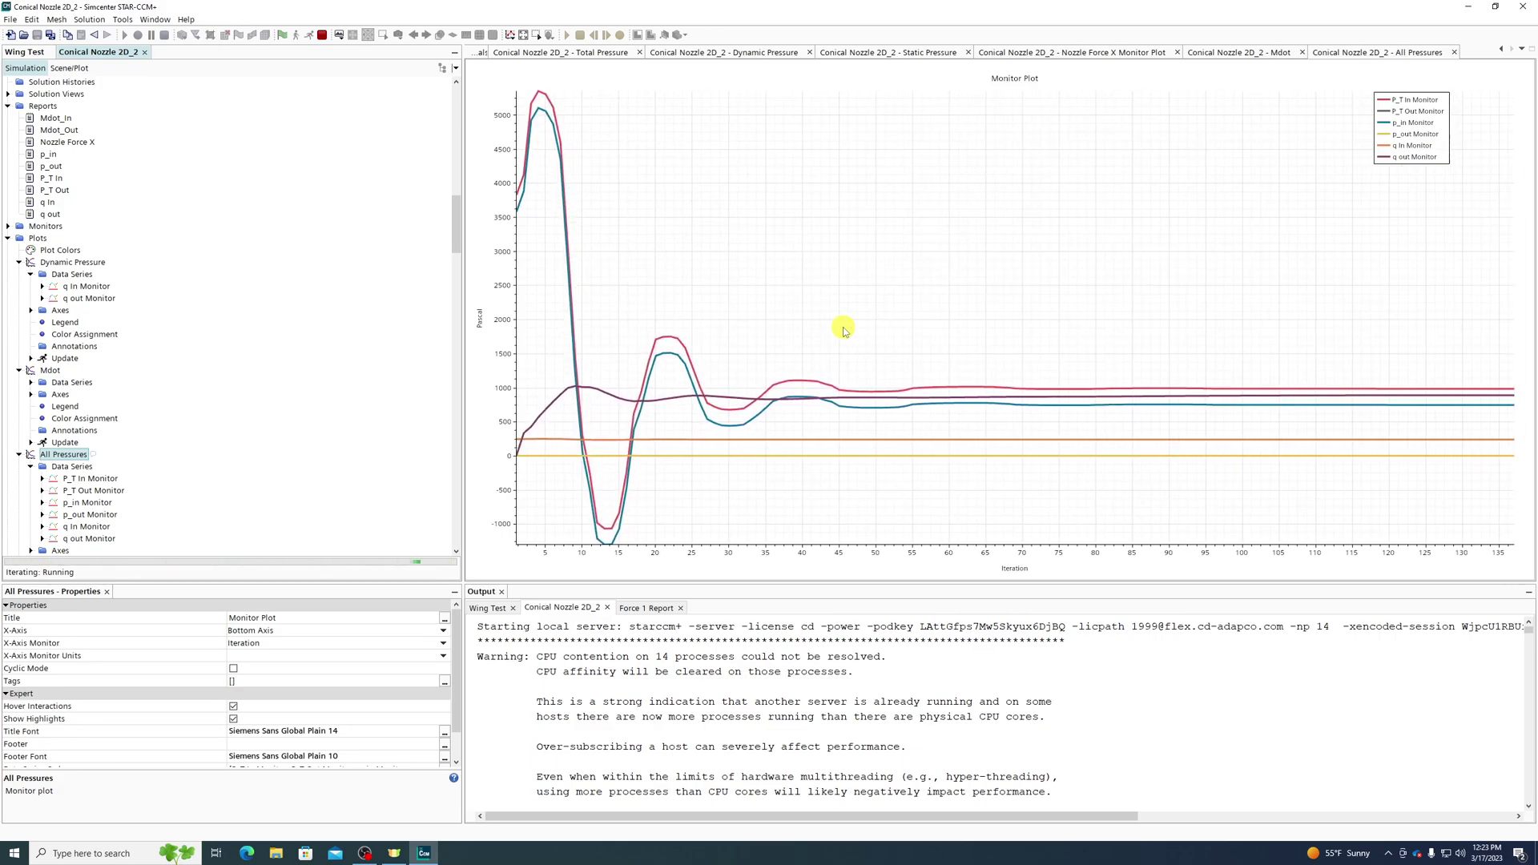
Check the Static Pressure, Nozzle Force X, Mdot, Dynamic Pressure, Total Pressure and Residuals plots while the simulation iterates.
left_click(912, 54)
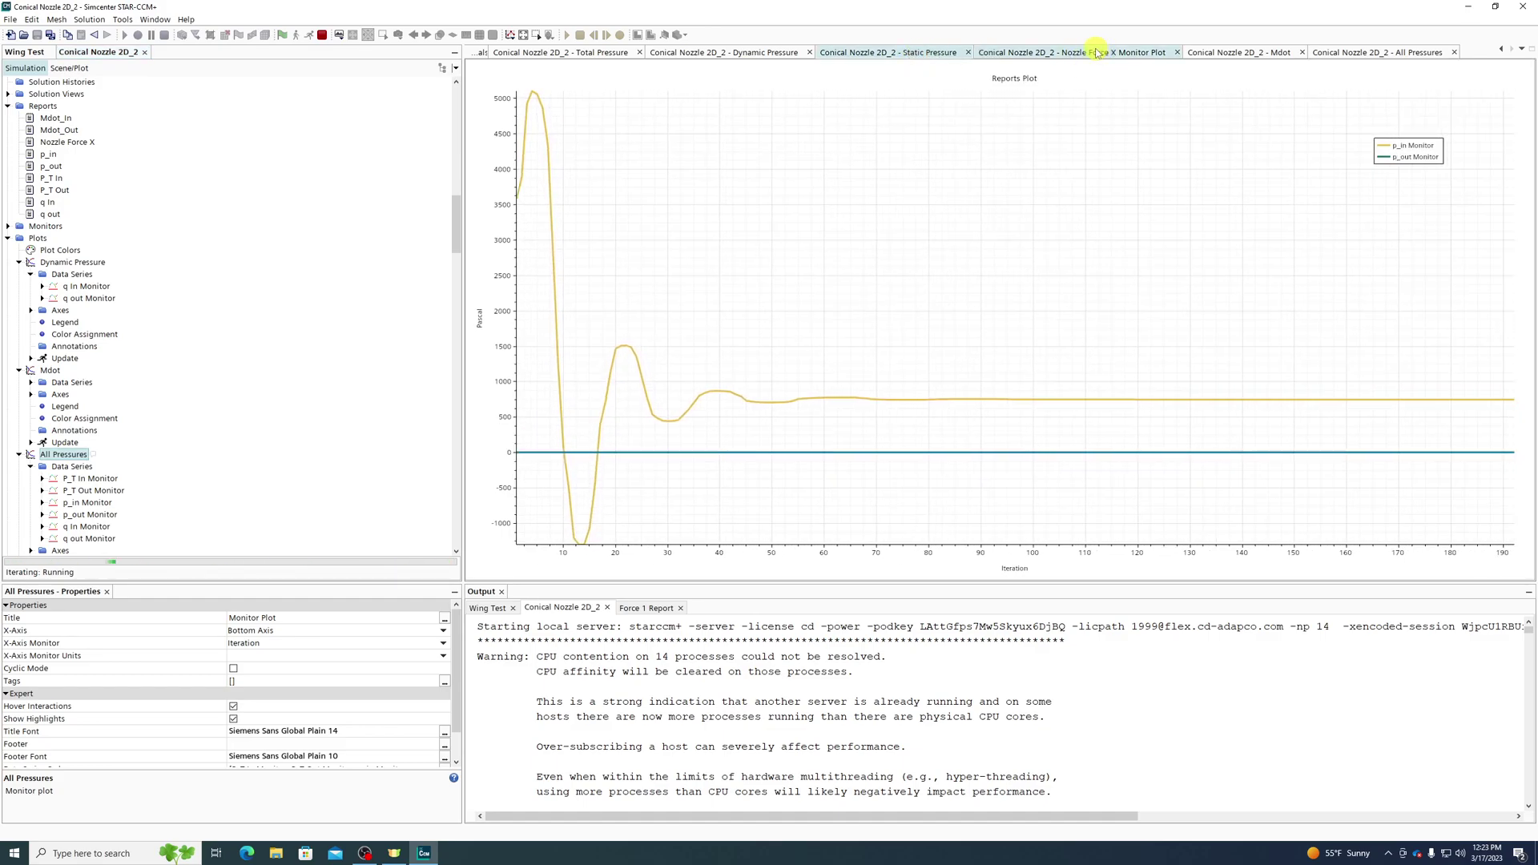
left_click(1097, 53)
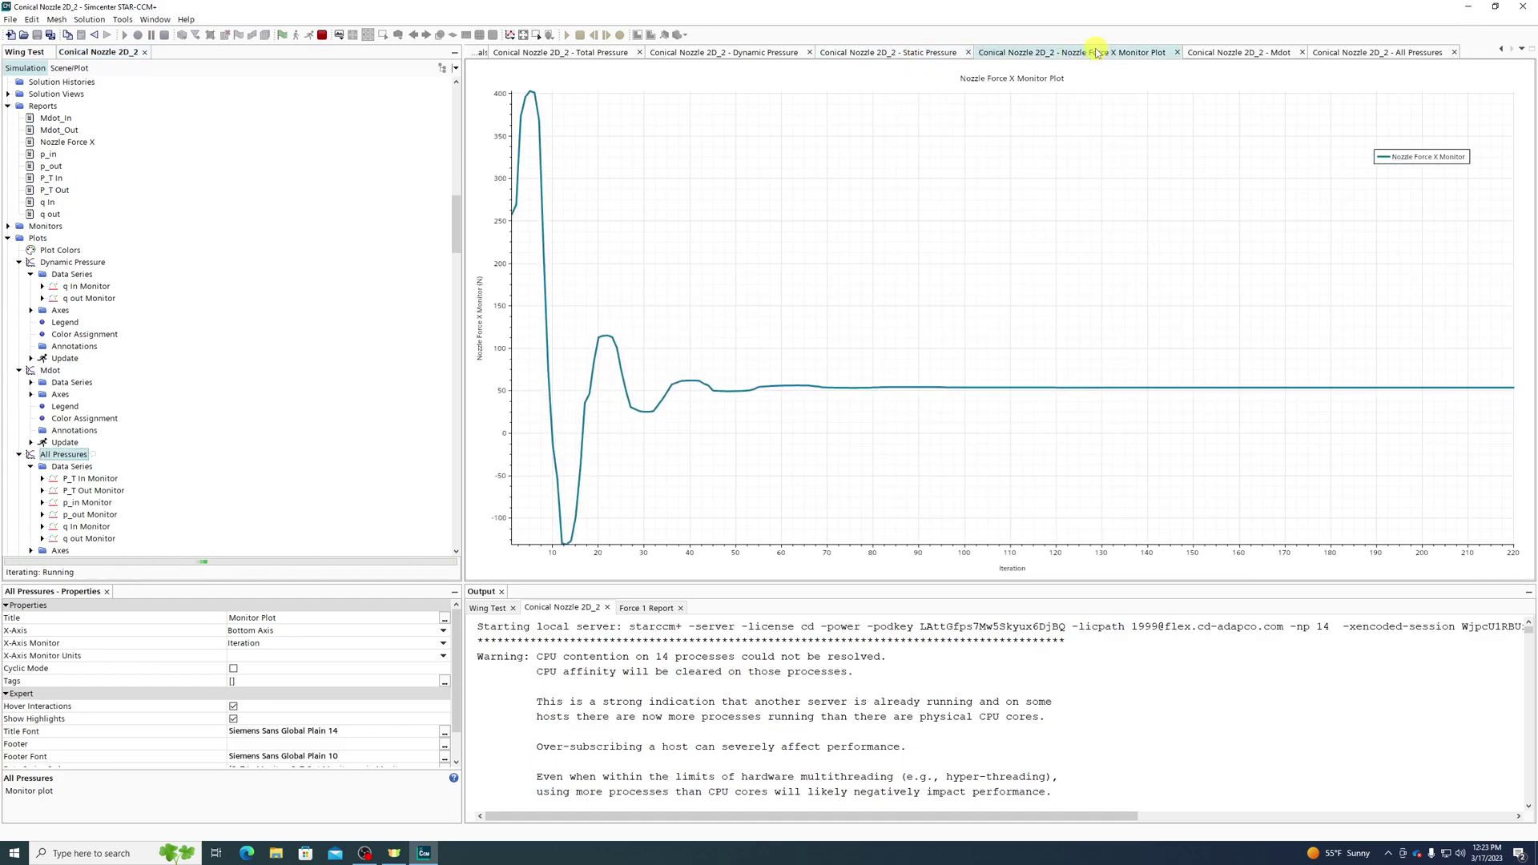
left_click(1233, 54)
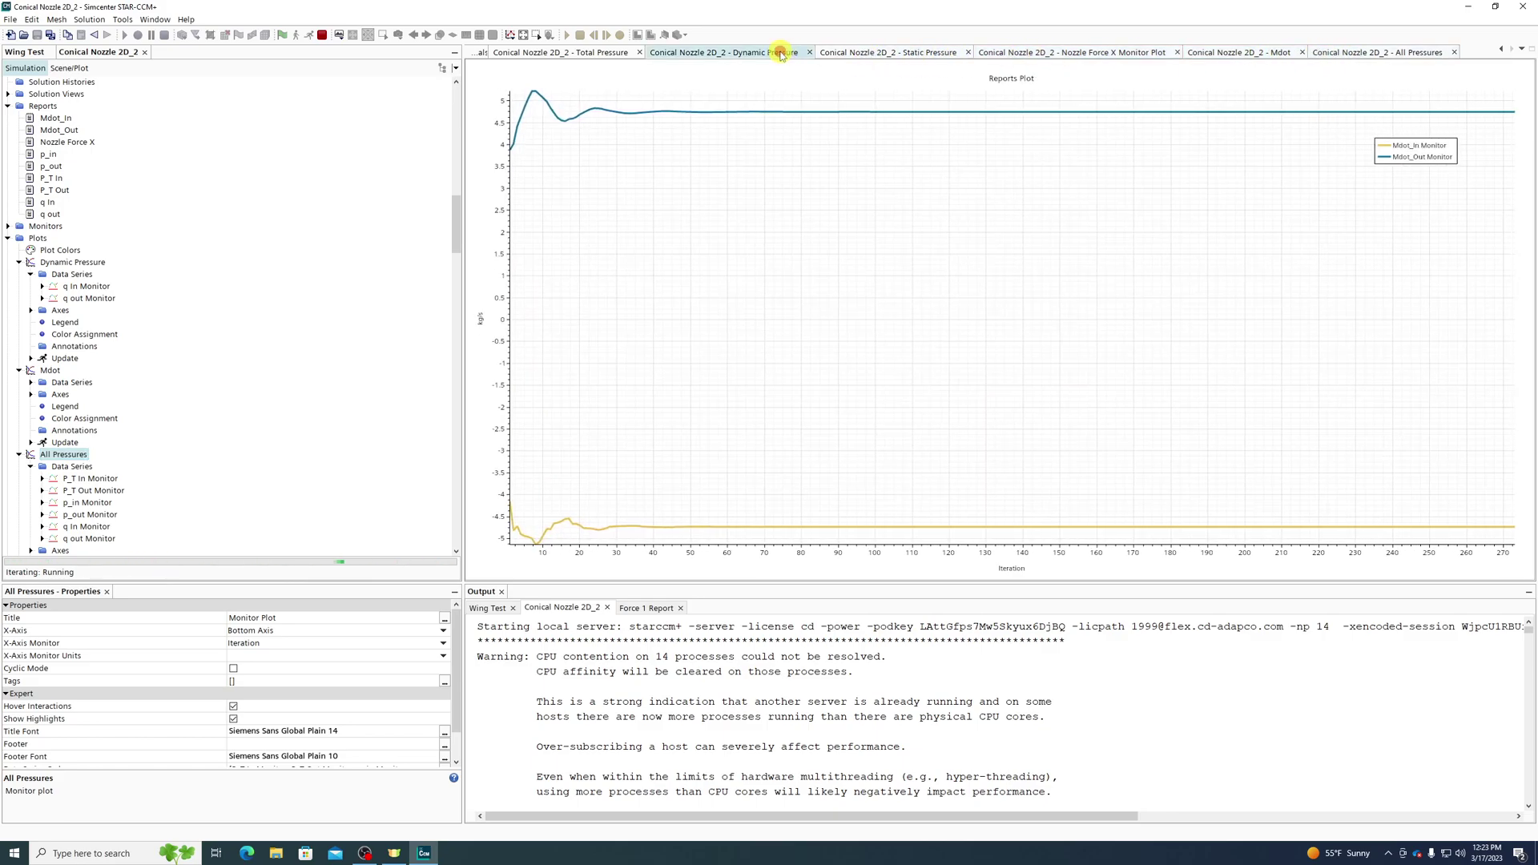
left_click(729, 54)
left_click(566, 54)
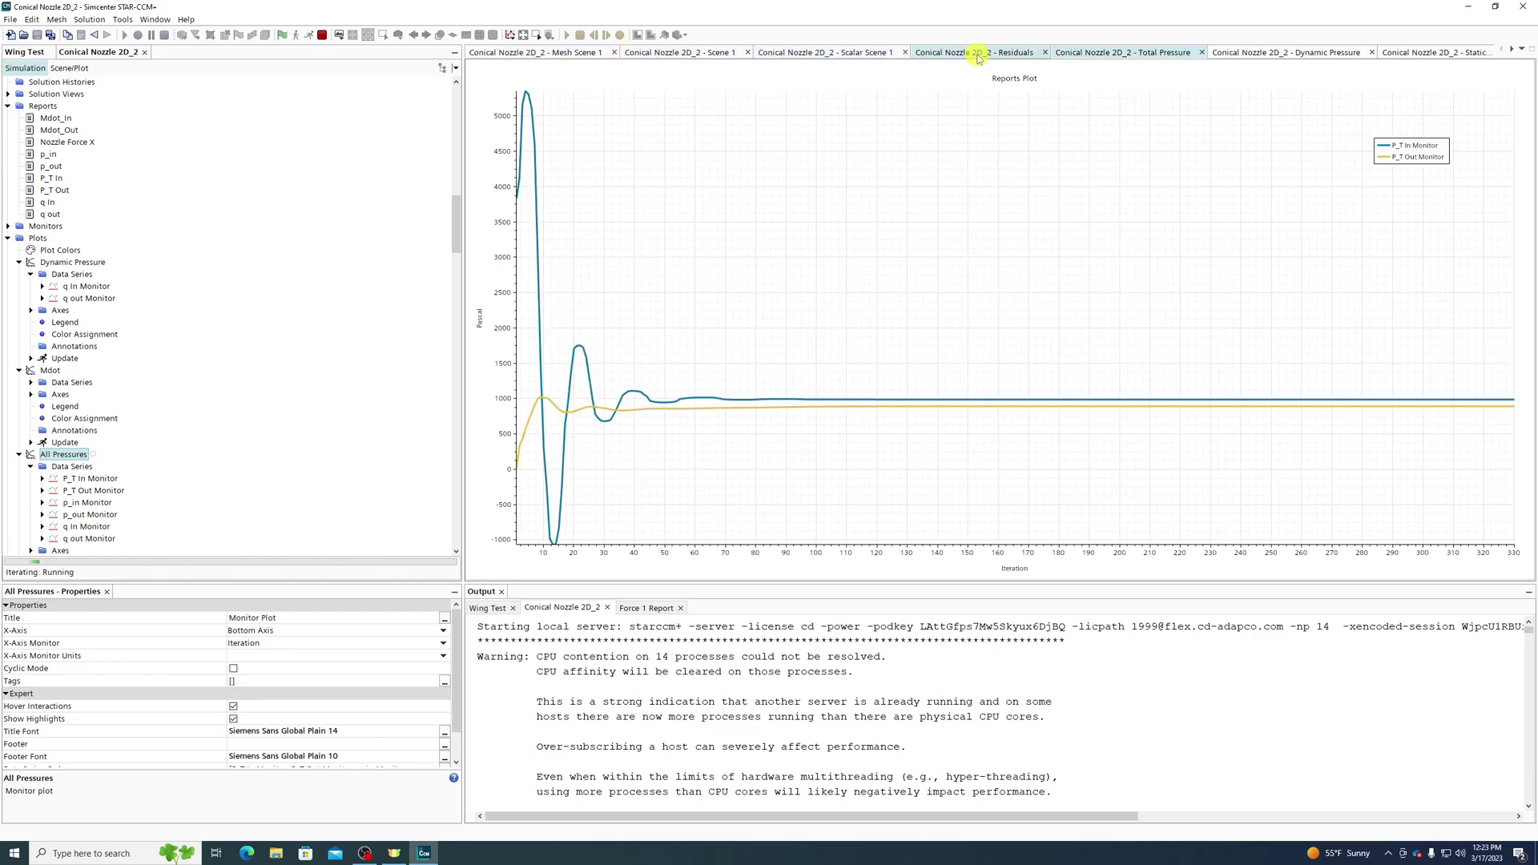
left_click(978, 55)
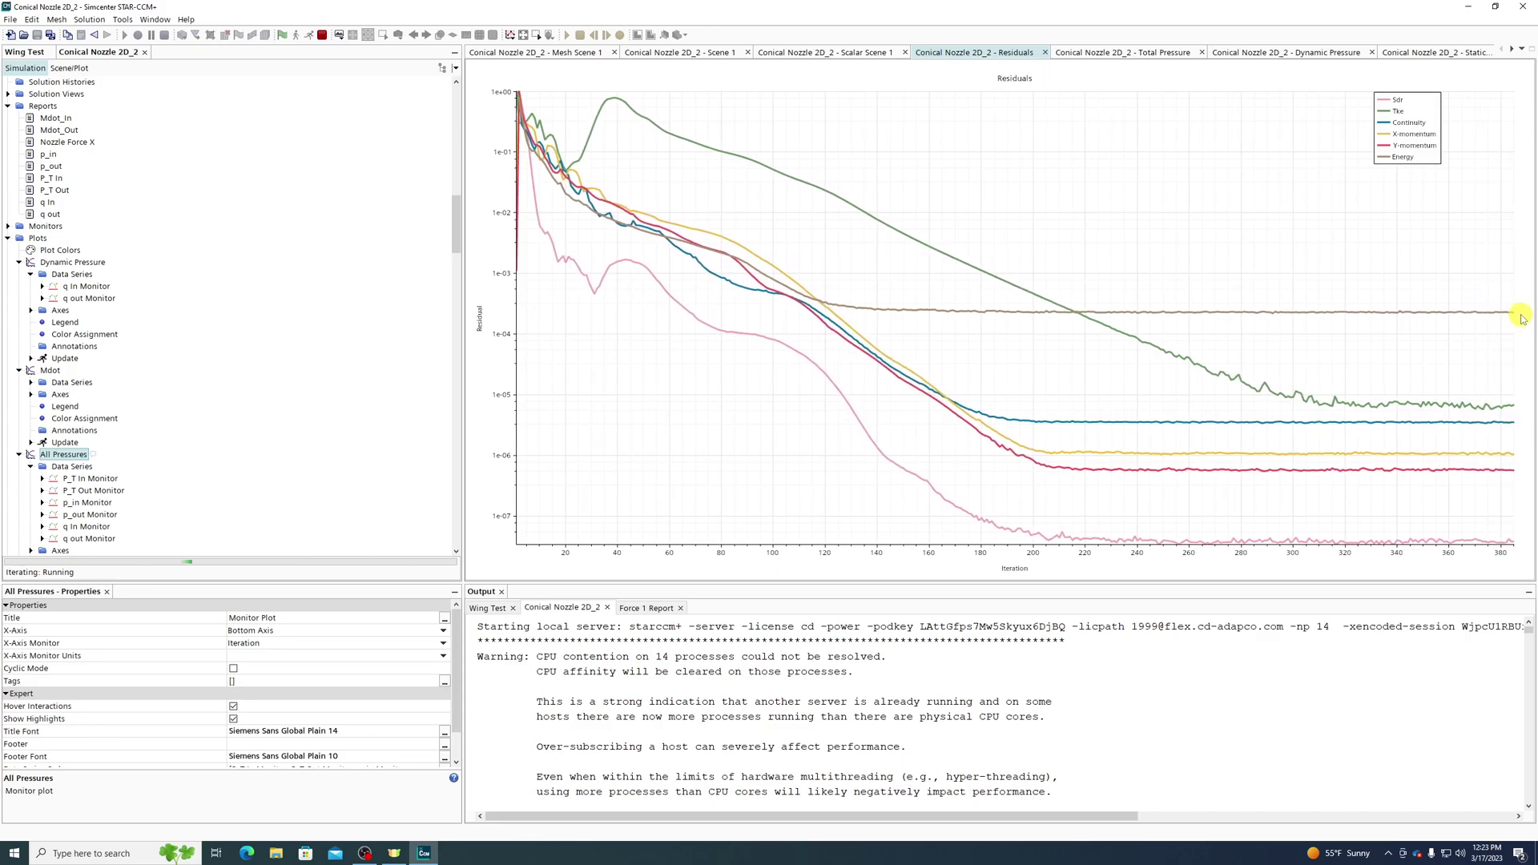
Review the Nozzle Force X, Mdot and All Pressures plots again for convergence, ending on the Nozzle Force X Monitor Plot.
left_click(1430, 53)
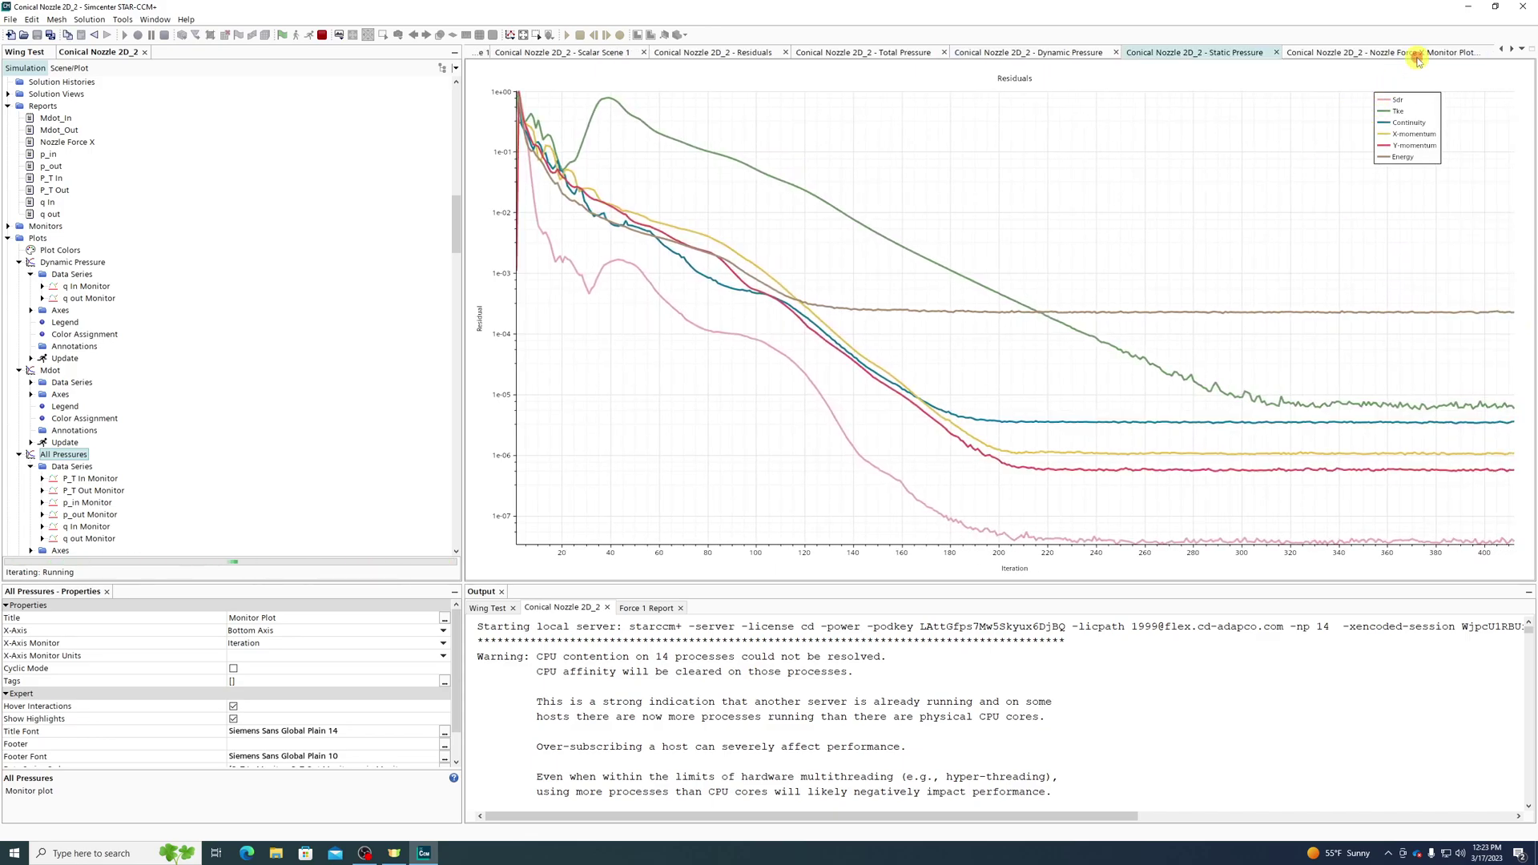
left_click(1397, 53)
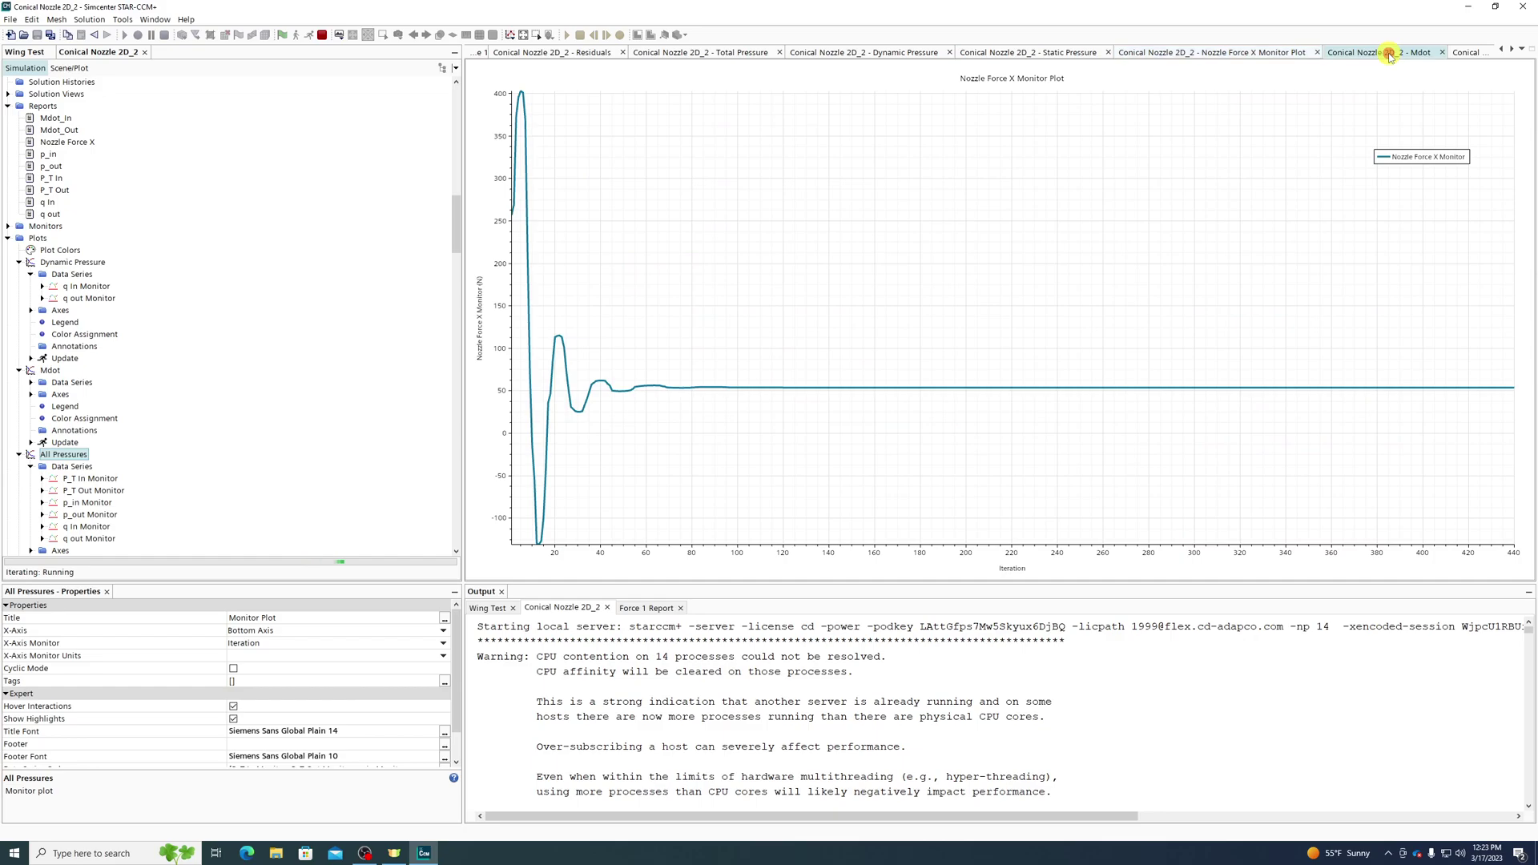
left_click(1390, 54)
left_click(1470, 55)
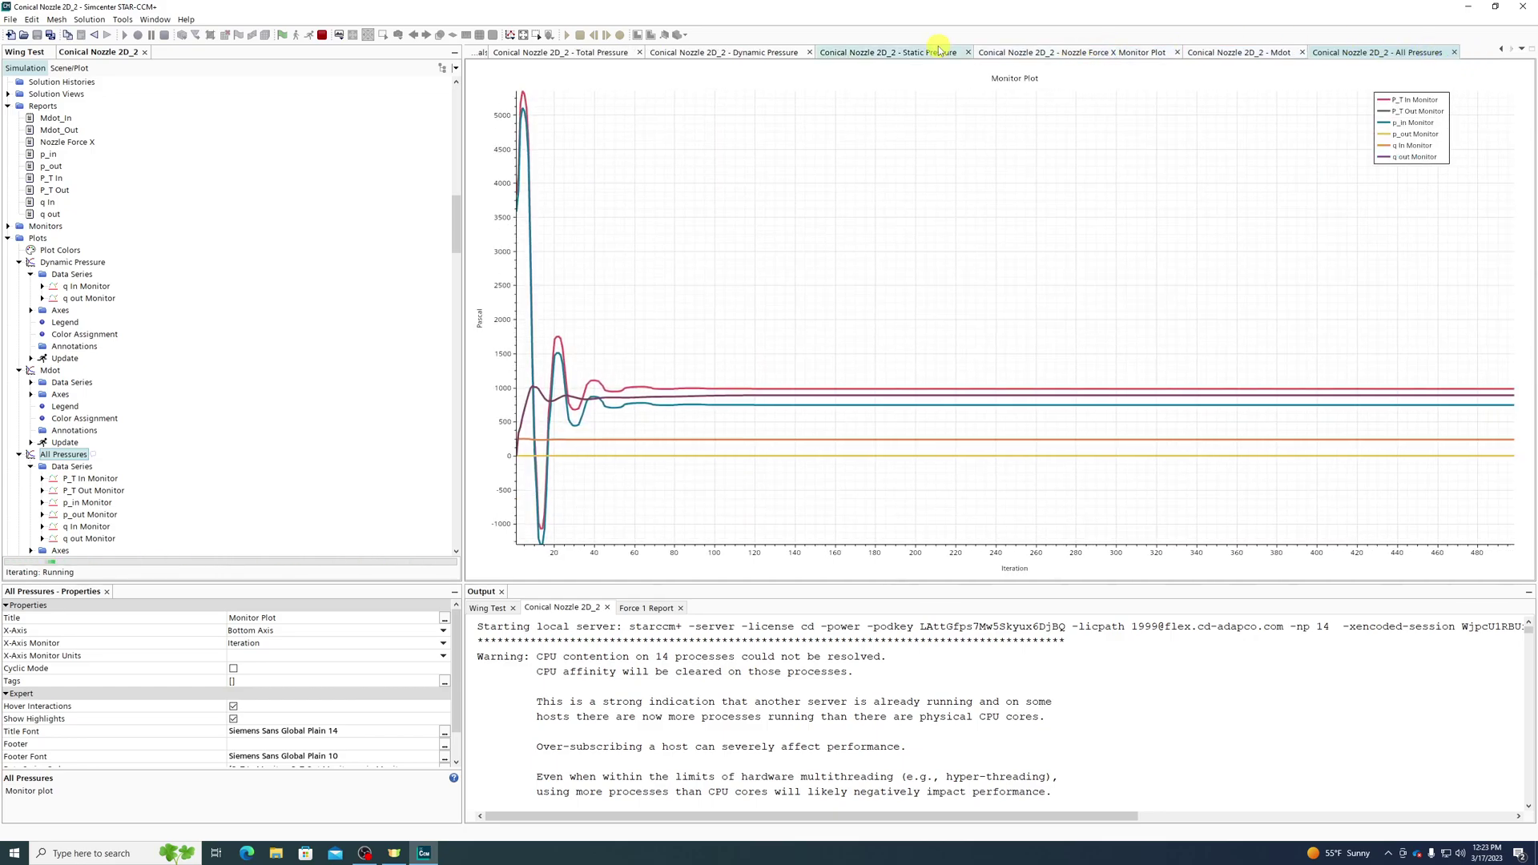
left_click(1111, 52)
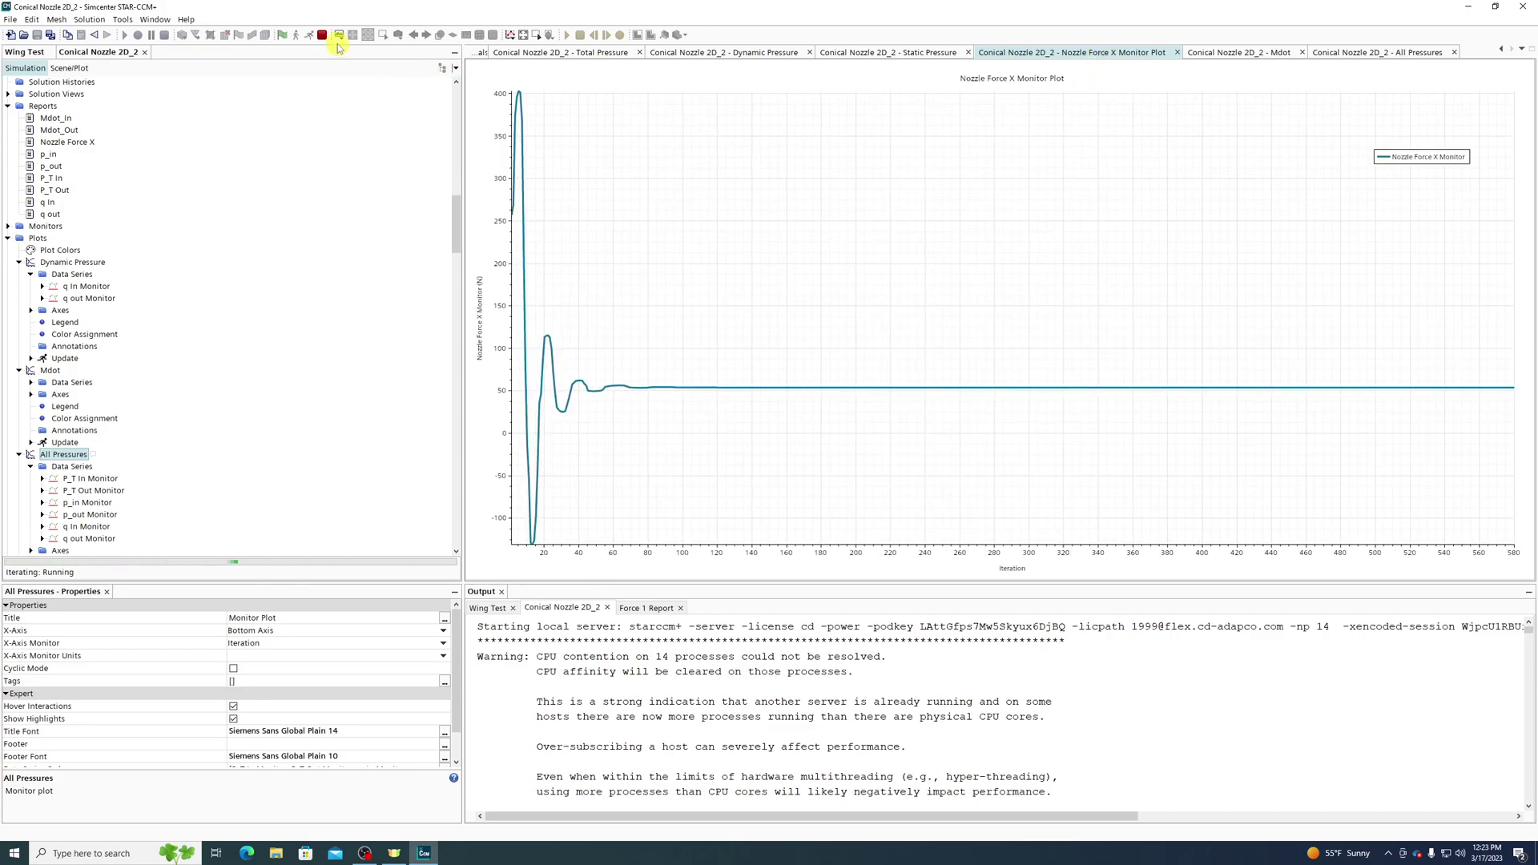
Stop the running simulation and examine the residuals and report values of the last iterations in the output.
scroll(910, 671, "down", 15)
scroll(910, 672, "down", 20)
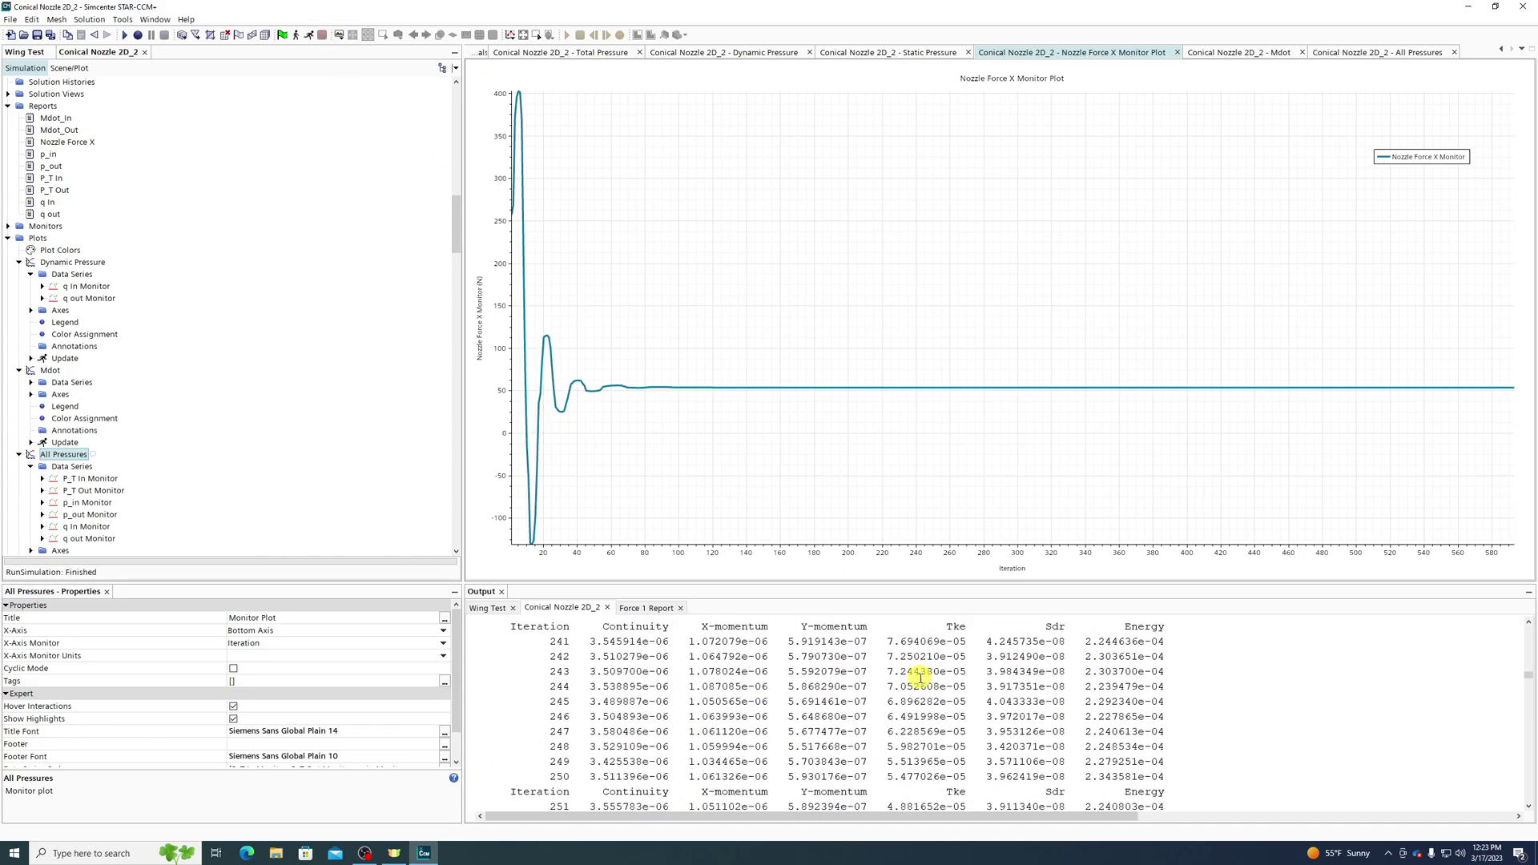
left_click_drag(1531, 698, 1531, 821)
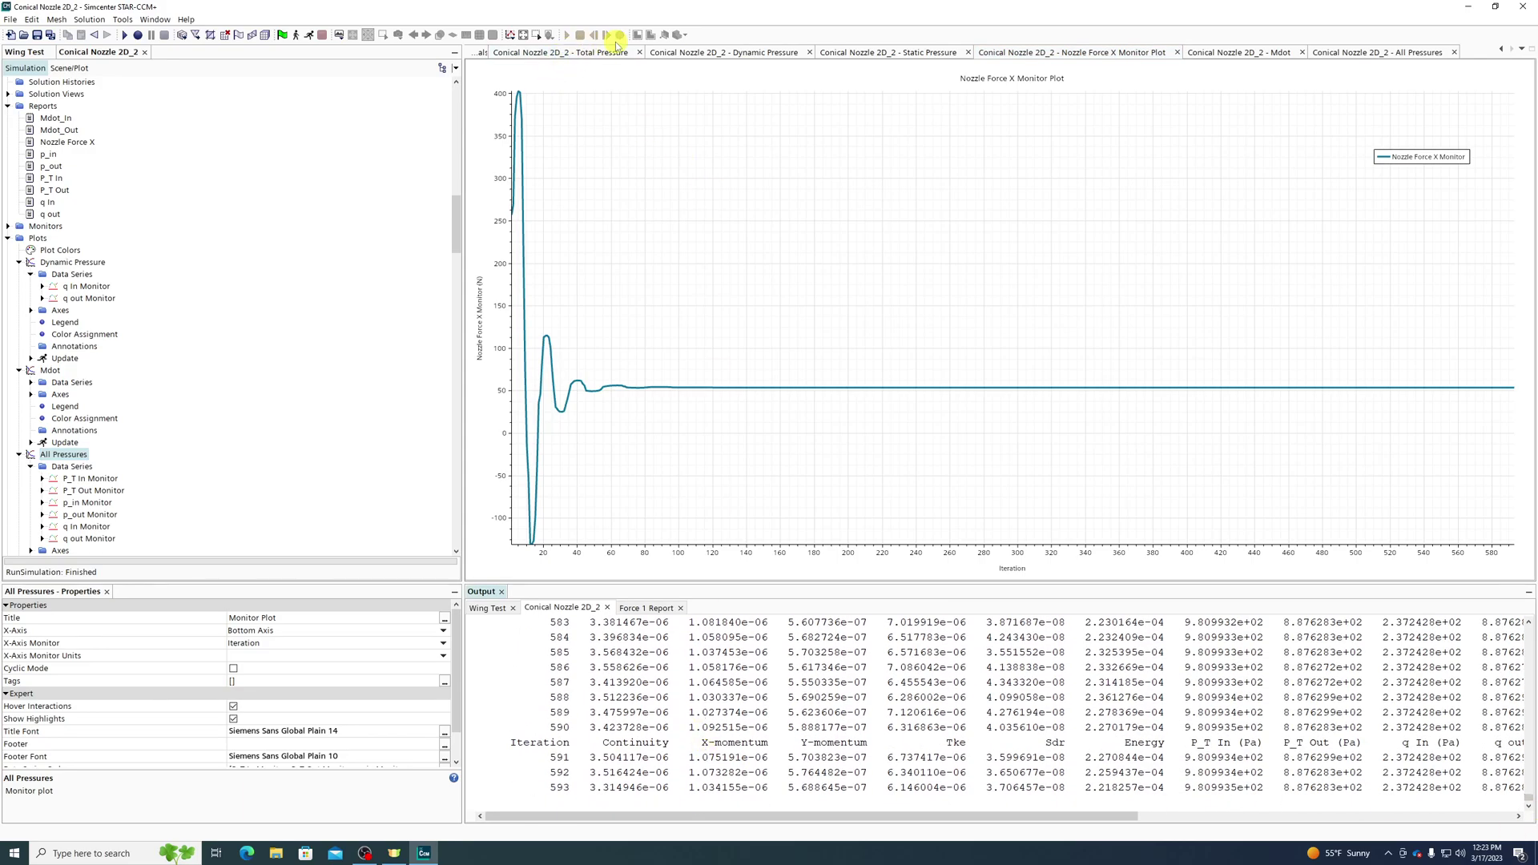
Display the static pressure contours of Scalar Scene 1 and collapse the Plots branch of the simulation tree.
scroll(1080, 57, "up", 4)
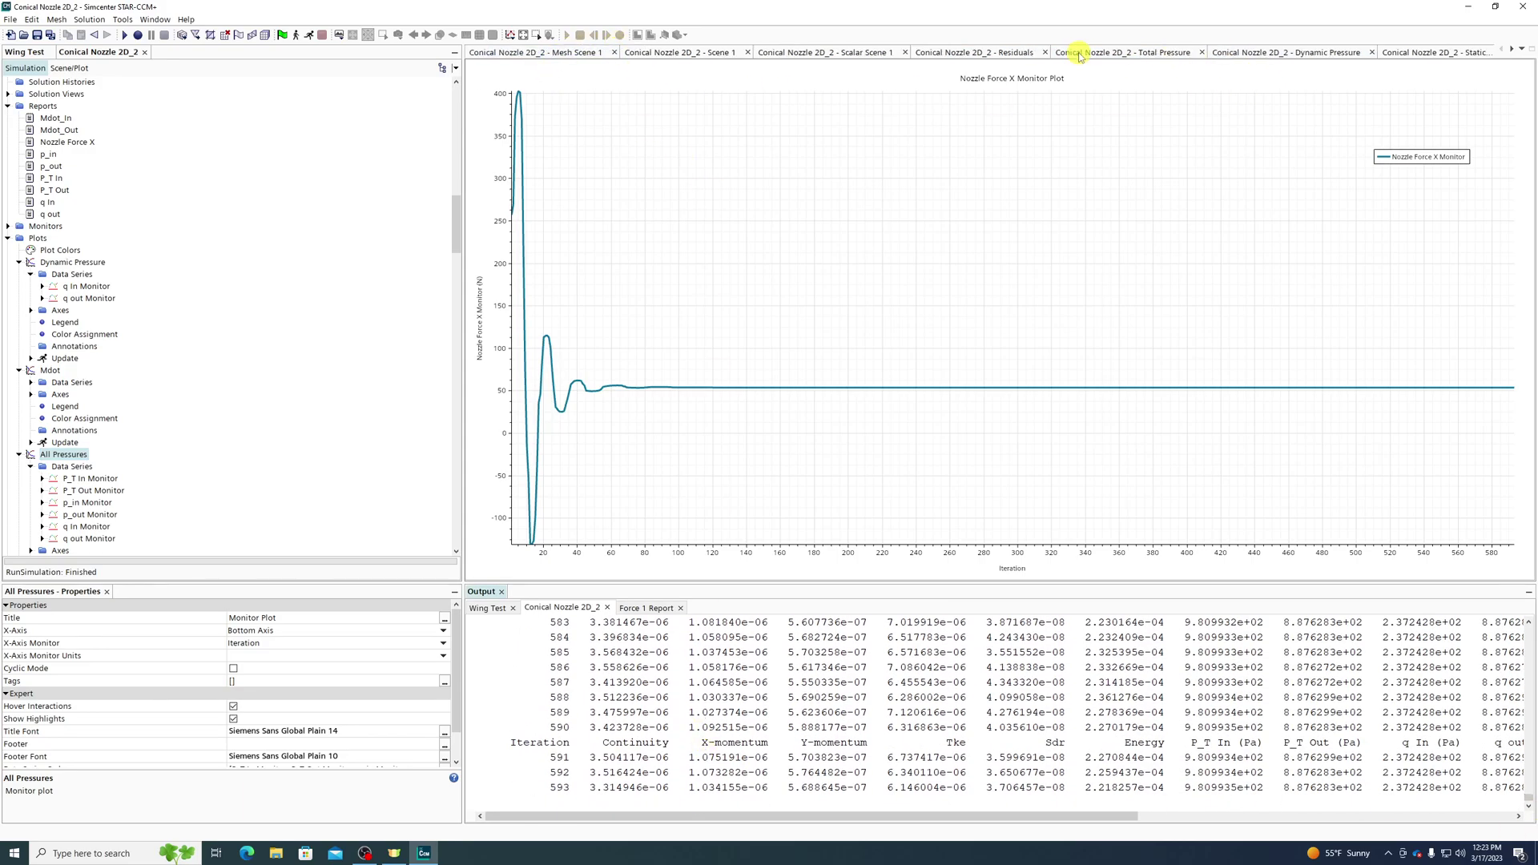
left_click(797, 52)
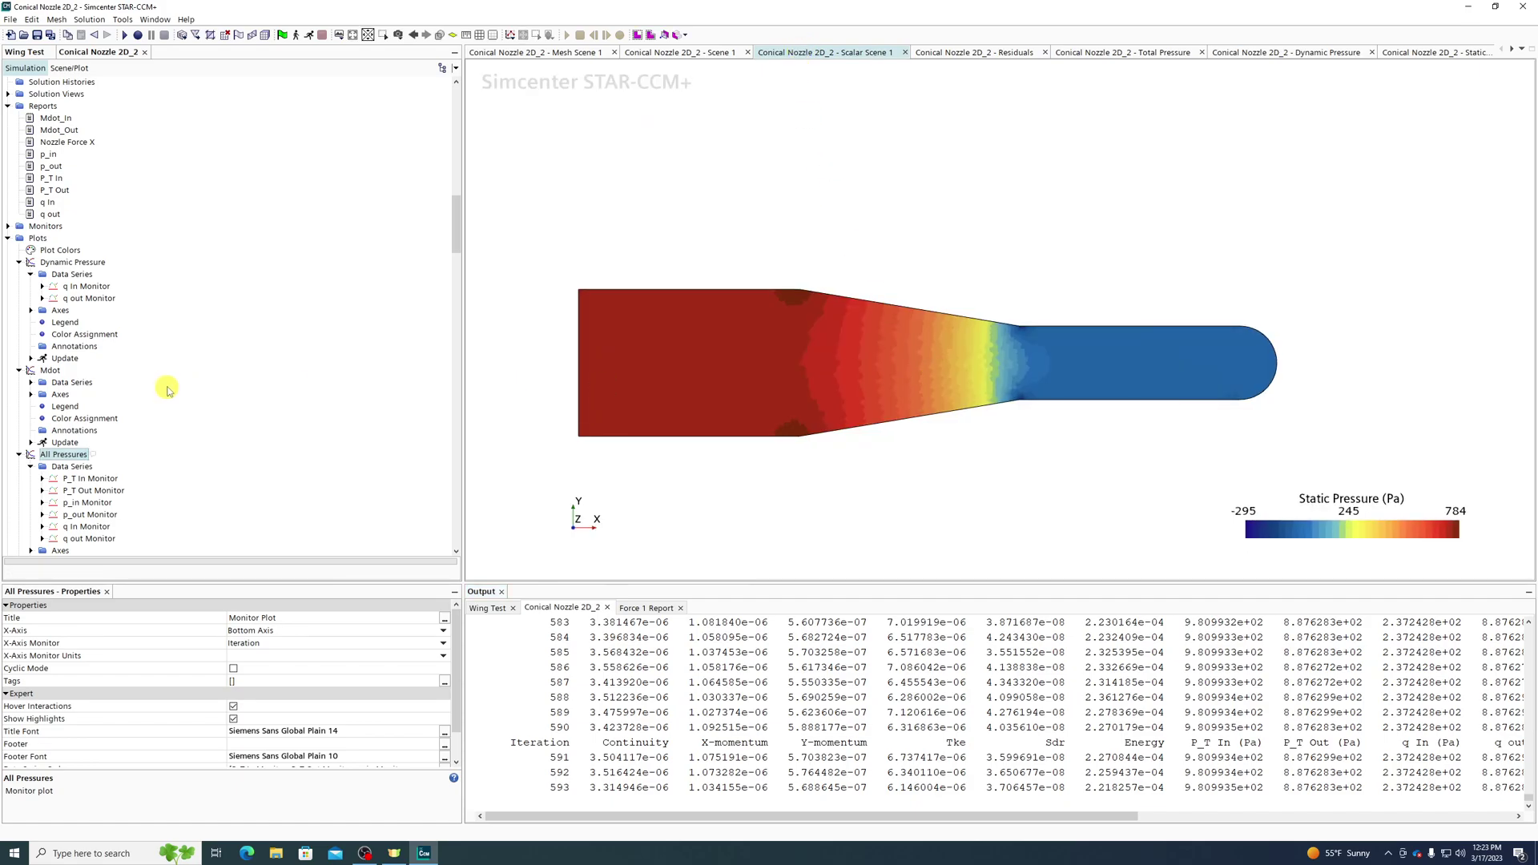
left_click(19, 454)
left_click(19, 263)
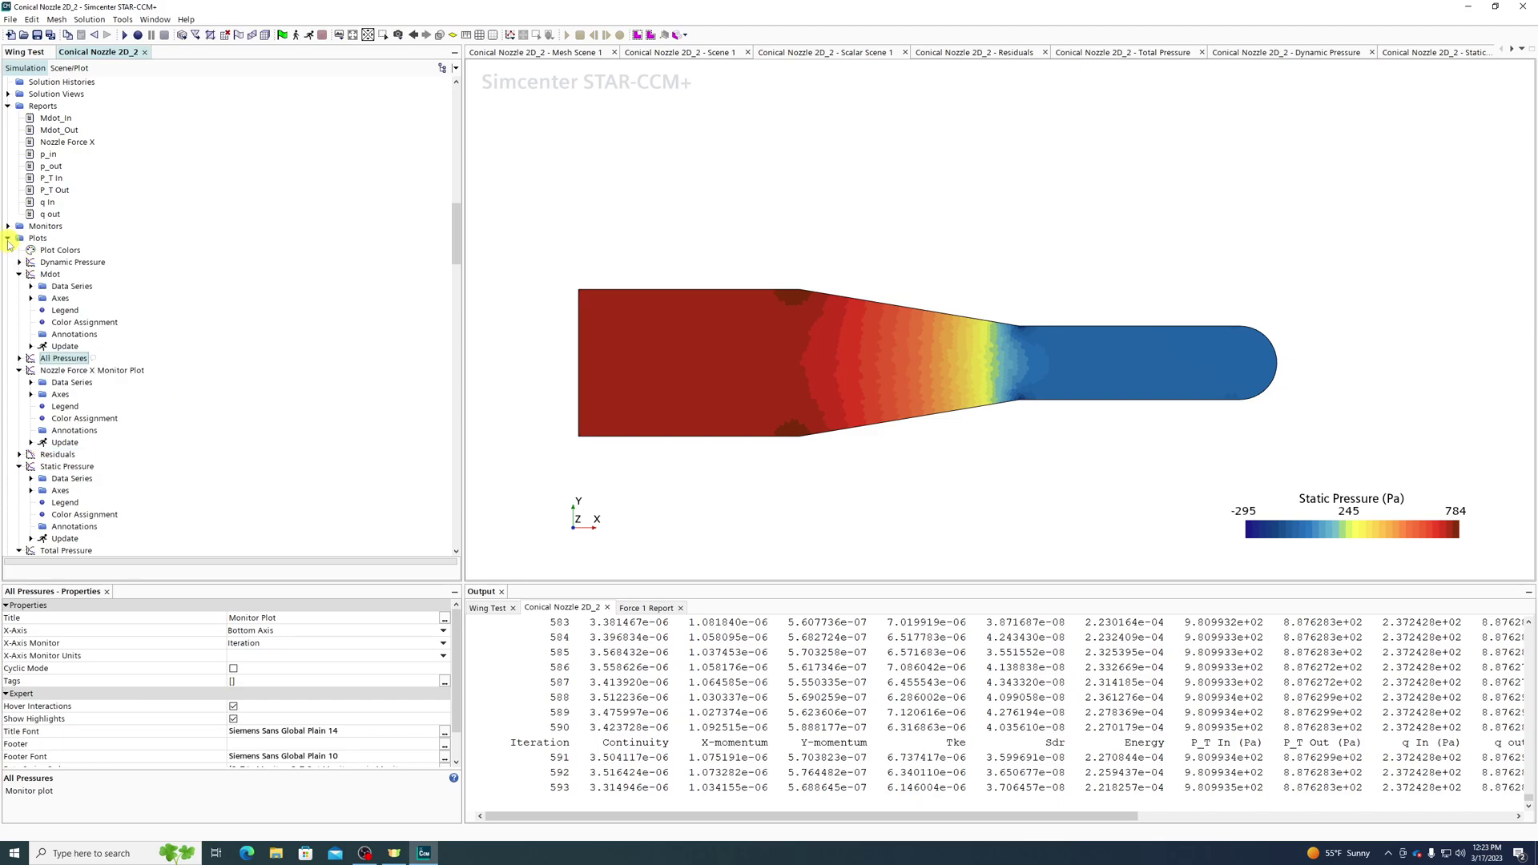
left_click(8, 239)
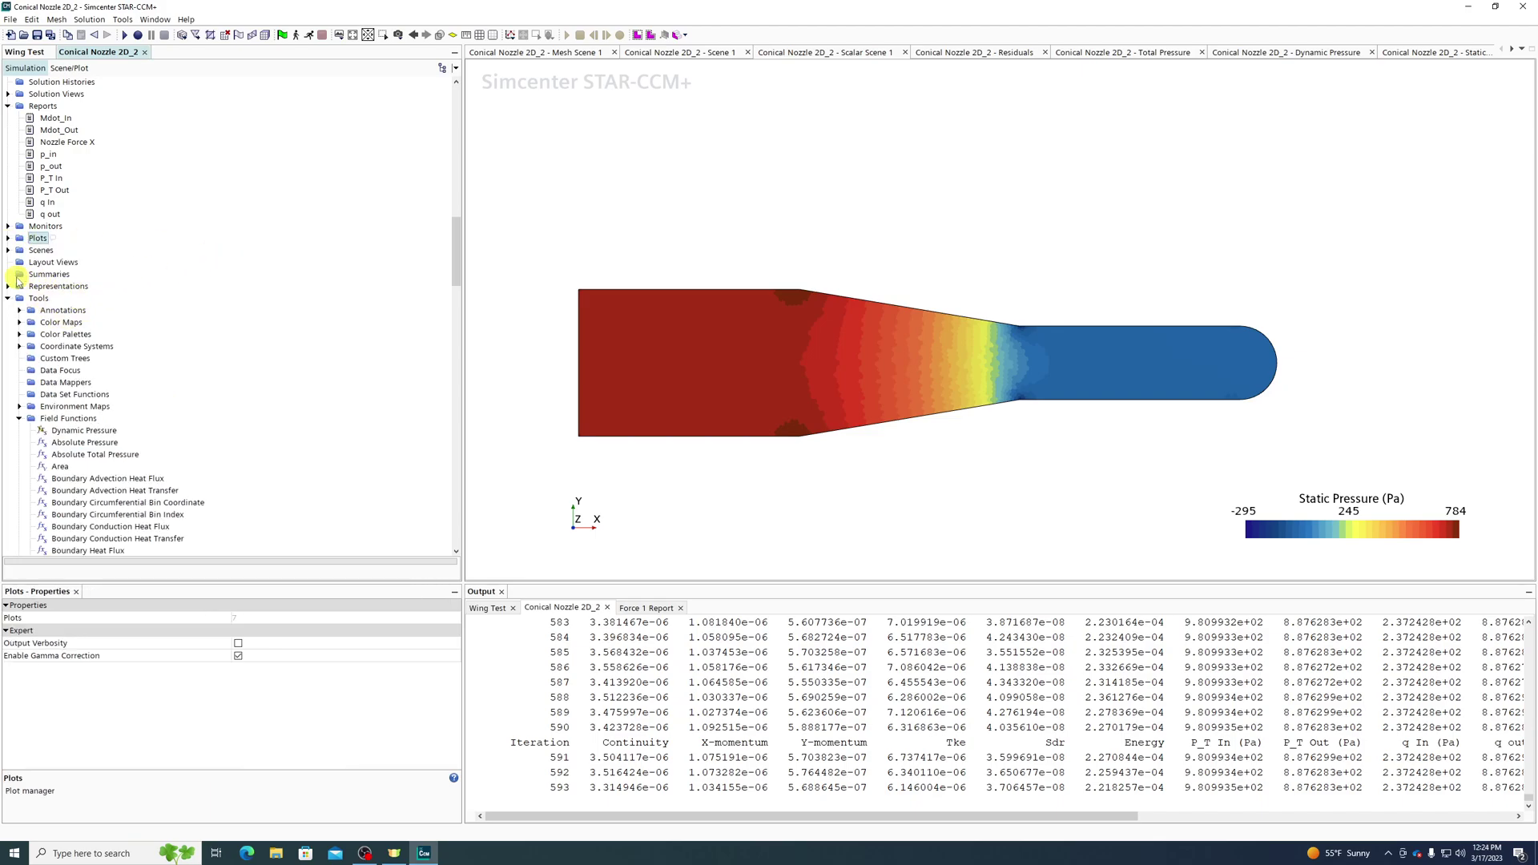
Examine the field functions available for the scalar field of the Scalar 1 displayer in Scalar Scene 1, without choosing another.
left_click(8, 250)
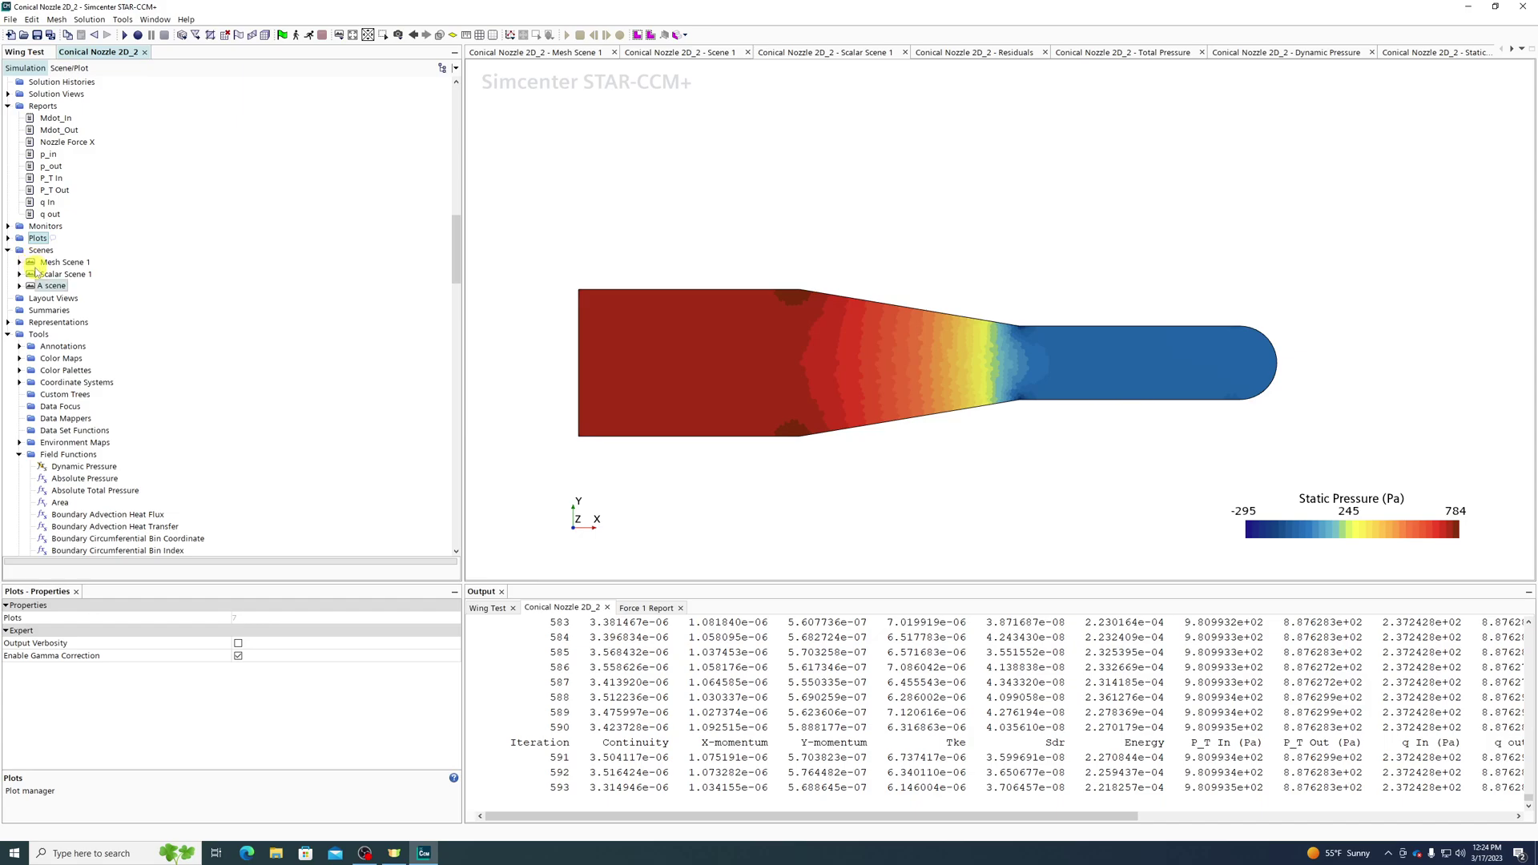
mouse_move(37, 280)
left_mouse_down()
mouse_move(36, 262)
mouse_move(37, 275)
left_mouse_up()
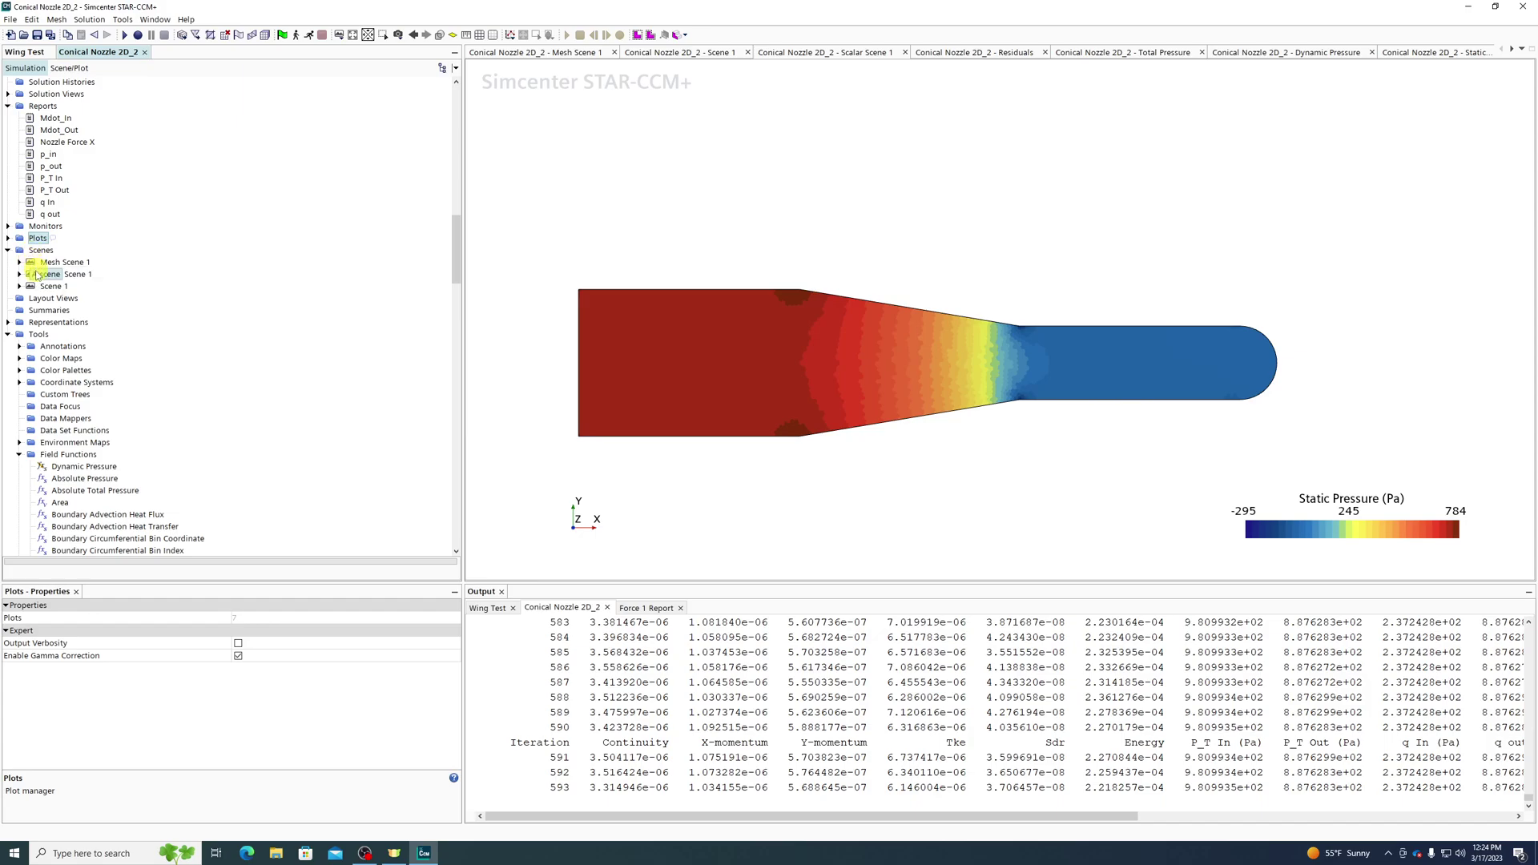
left_click(81, 276)
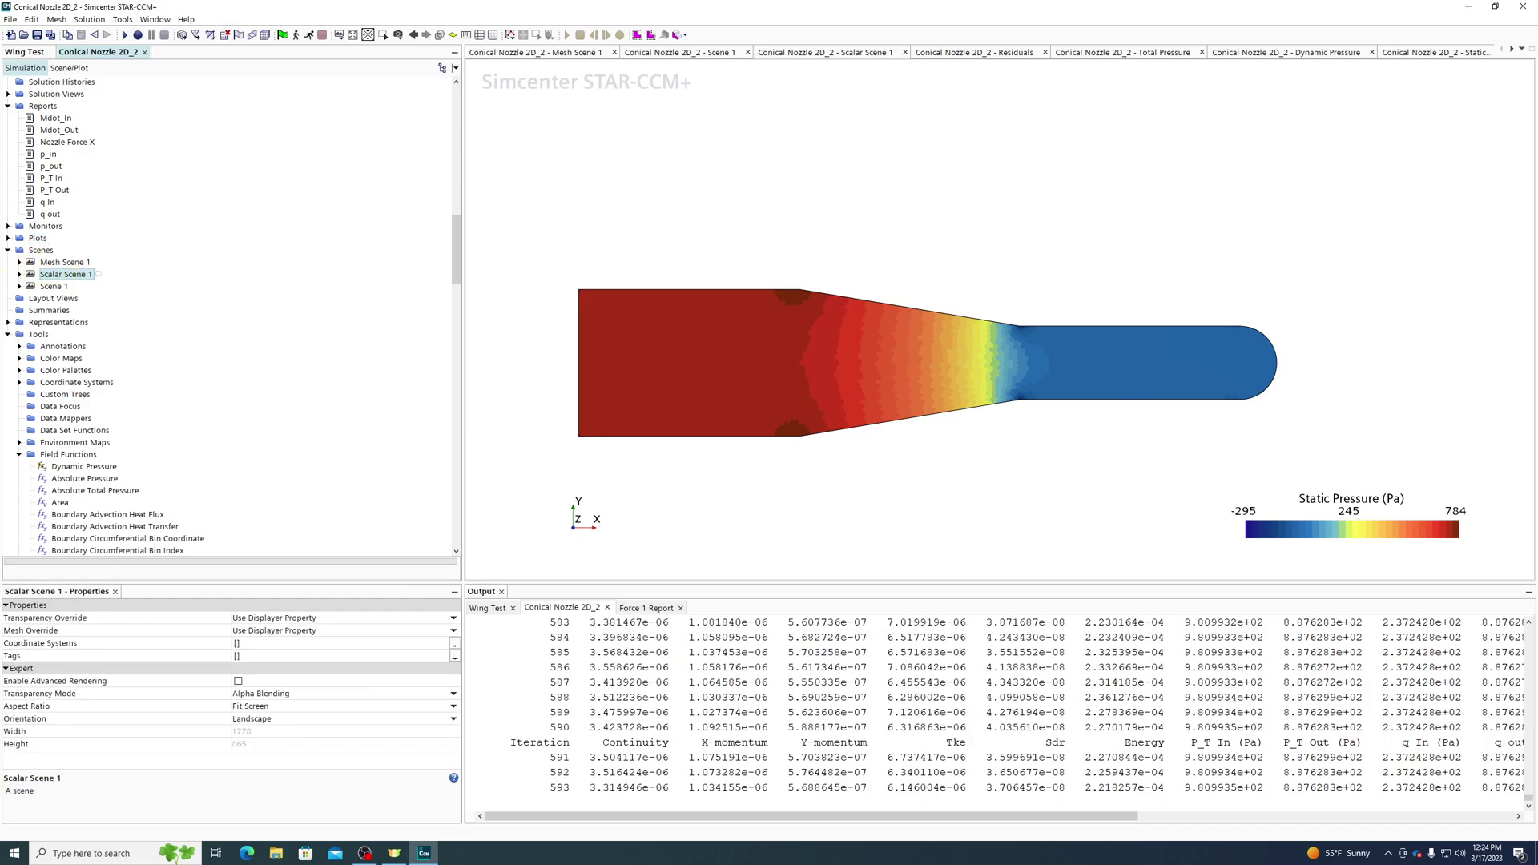
left_click(19, 275)
left_click(44, 299)
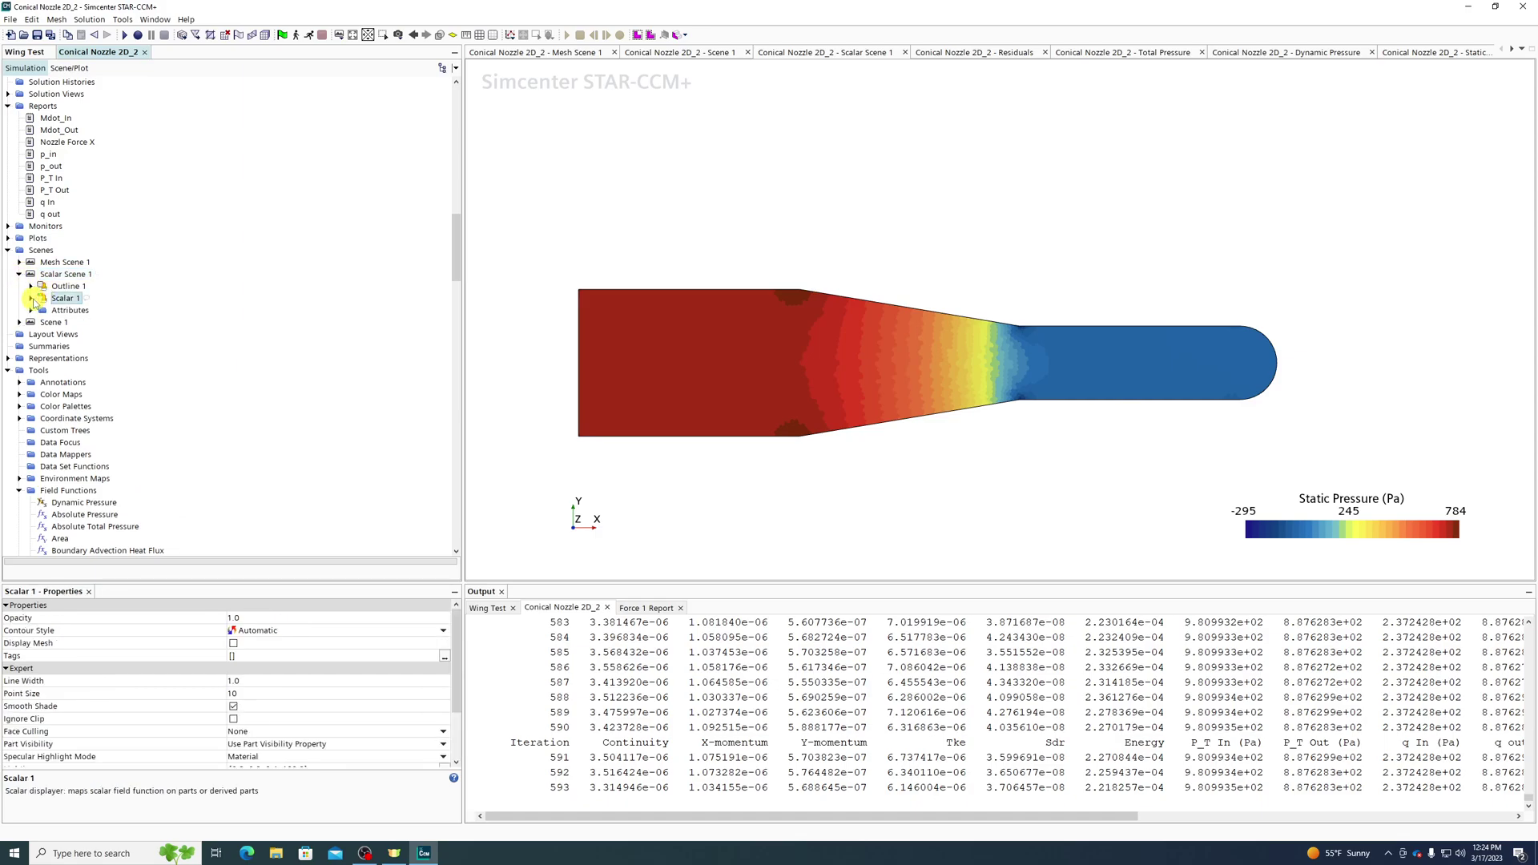
left_click(31, 299)
left_click(75, 322)
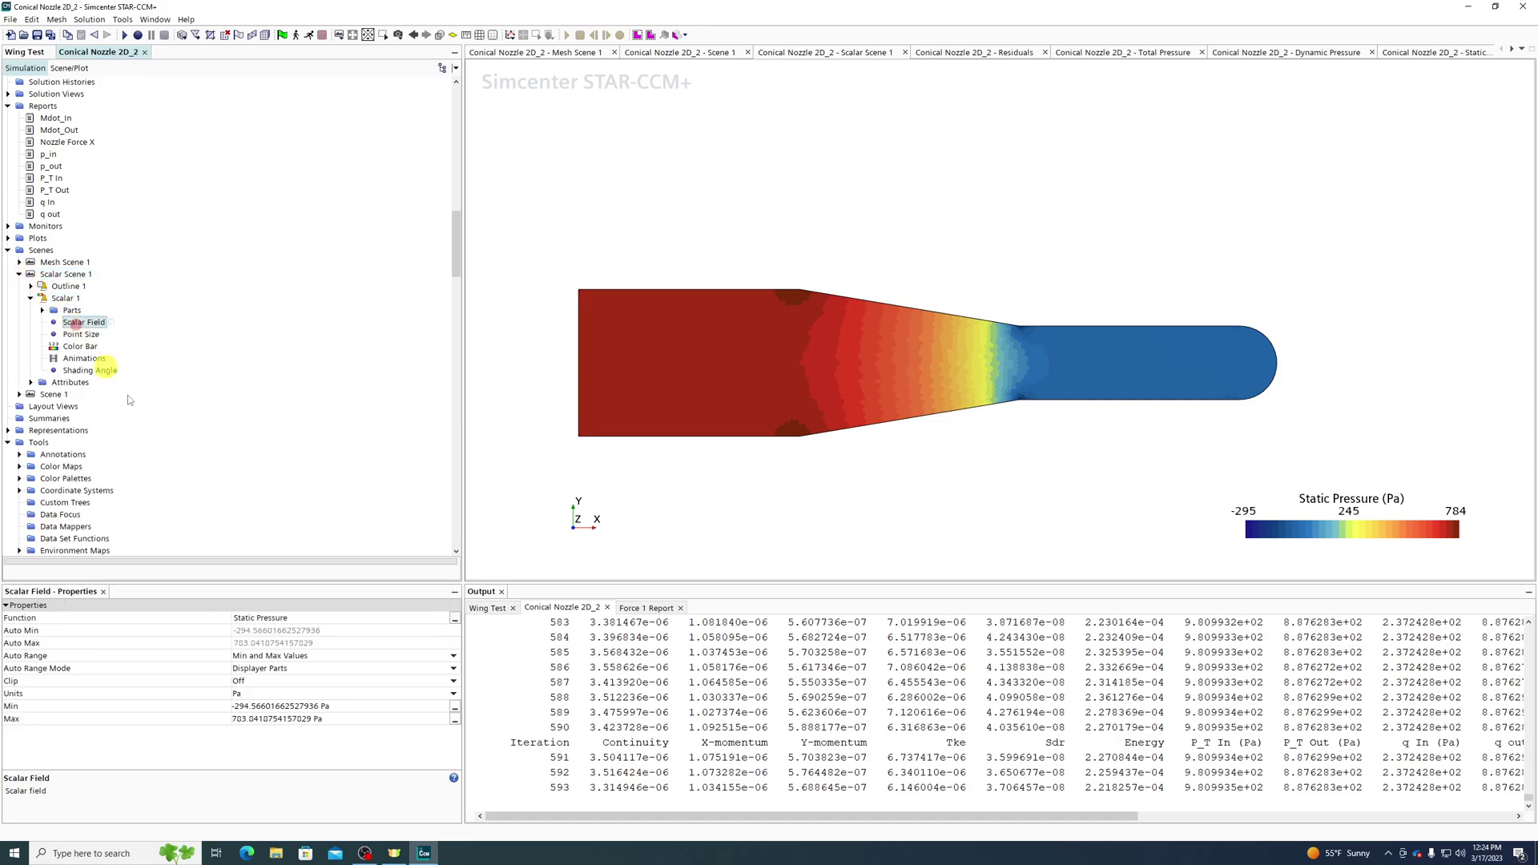
left_click(309, 621)
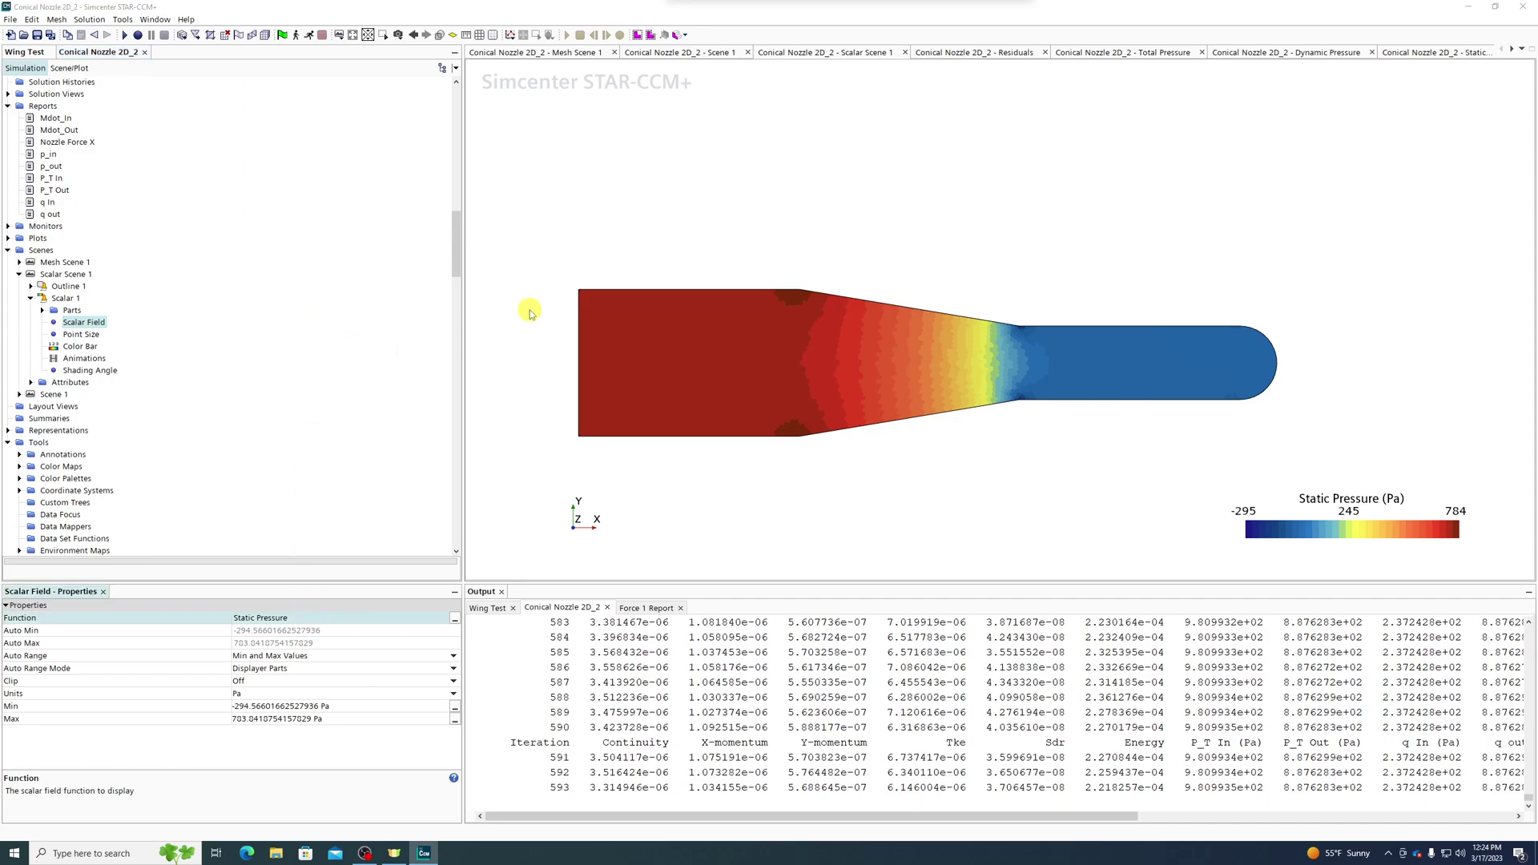
left_click_drag(865, 0, 836, 344)
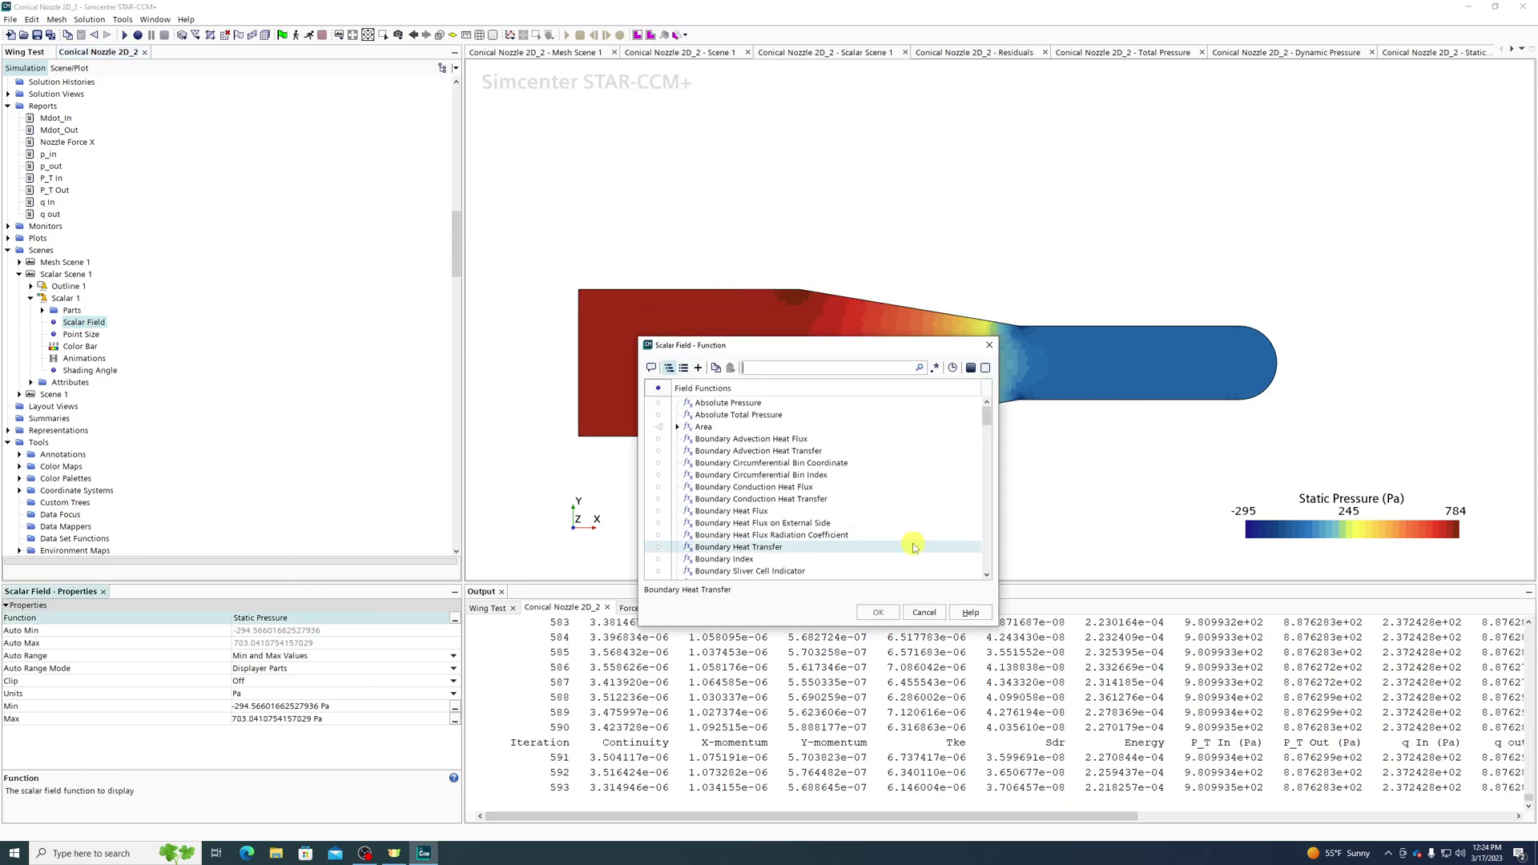
left_click(926, 612)
Examine the types of new report offered in the Metrics and Flow / Energy categories.
scroll(53, 242, "up", 2)
right_click(40, 180)
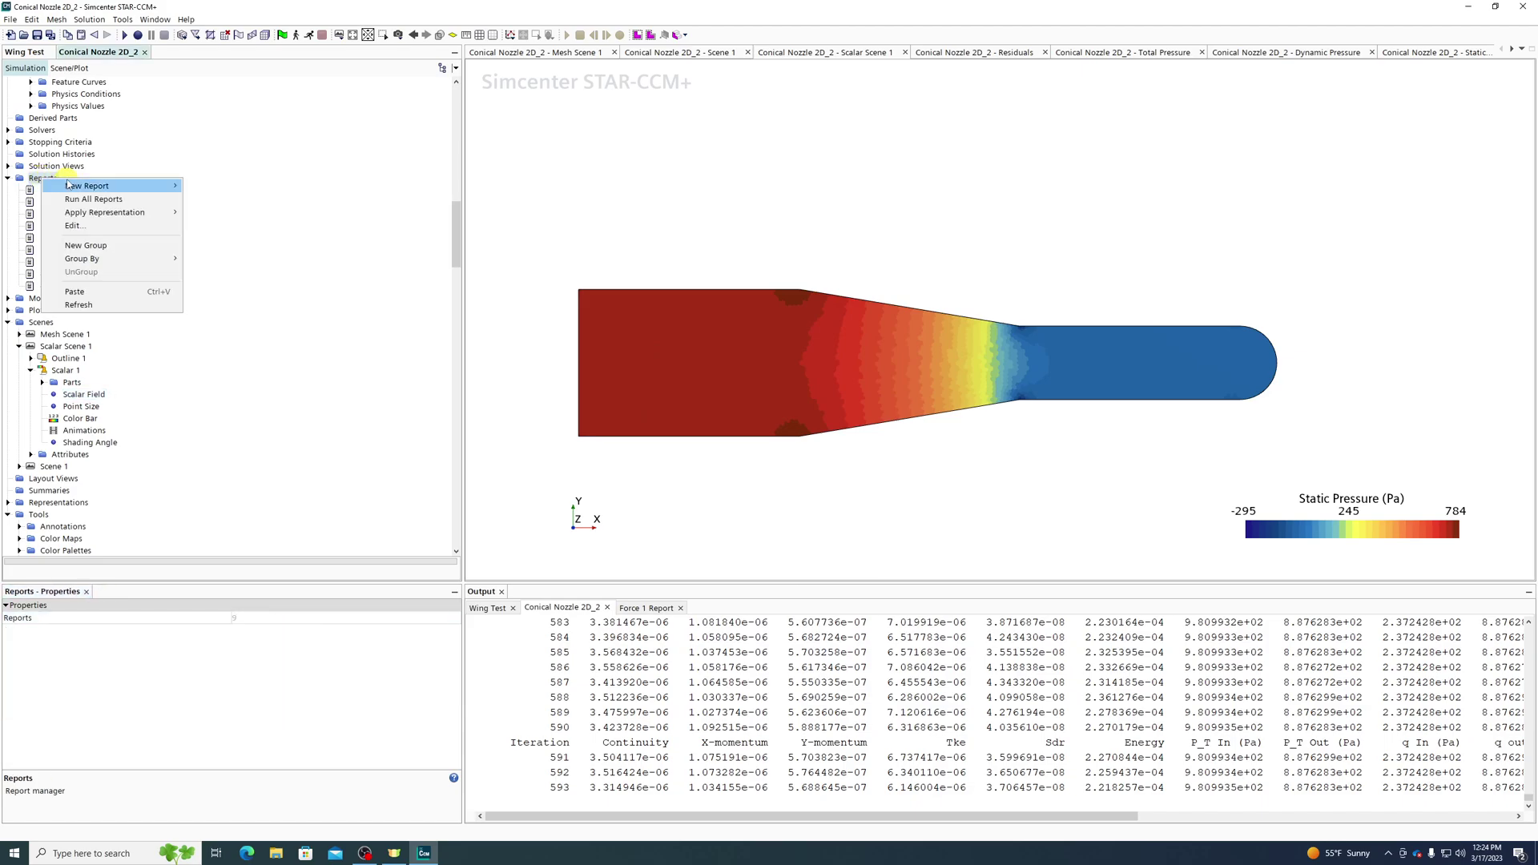
mouse_move(144, 186)
mouse_move(232, 199)
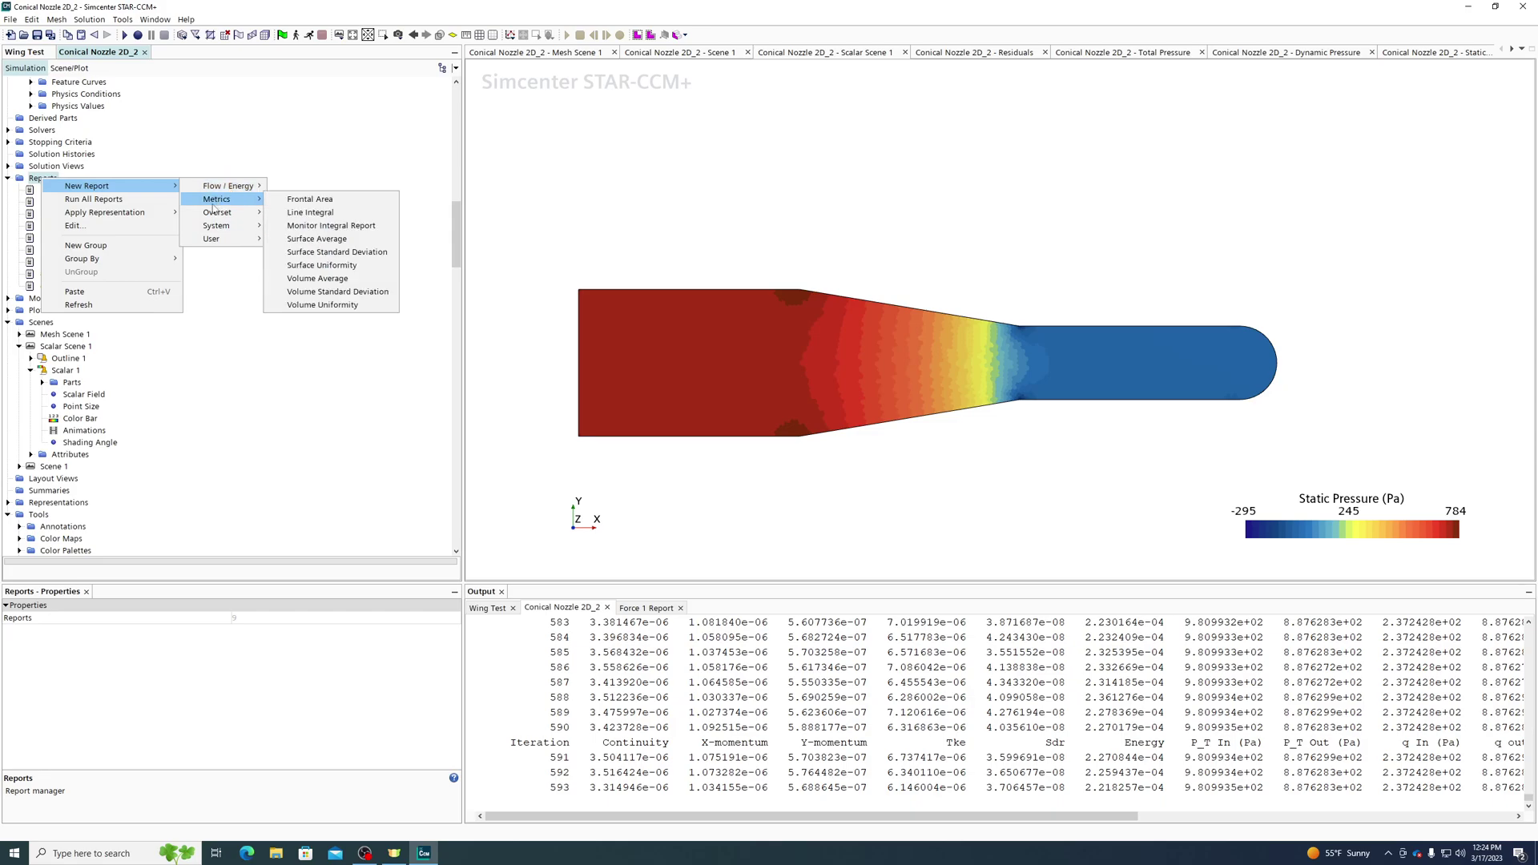
left_click(212, 186)
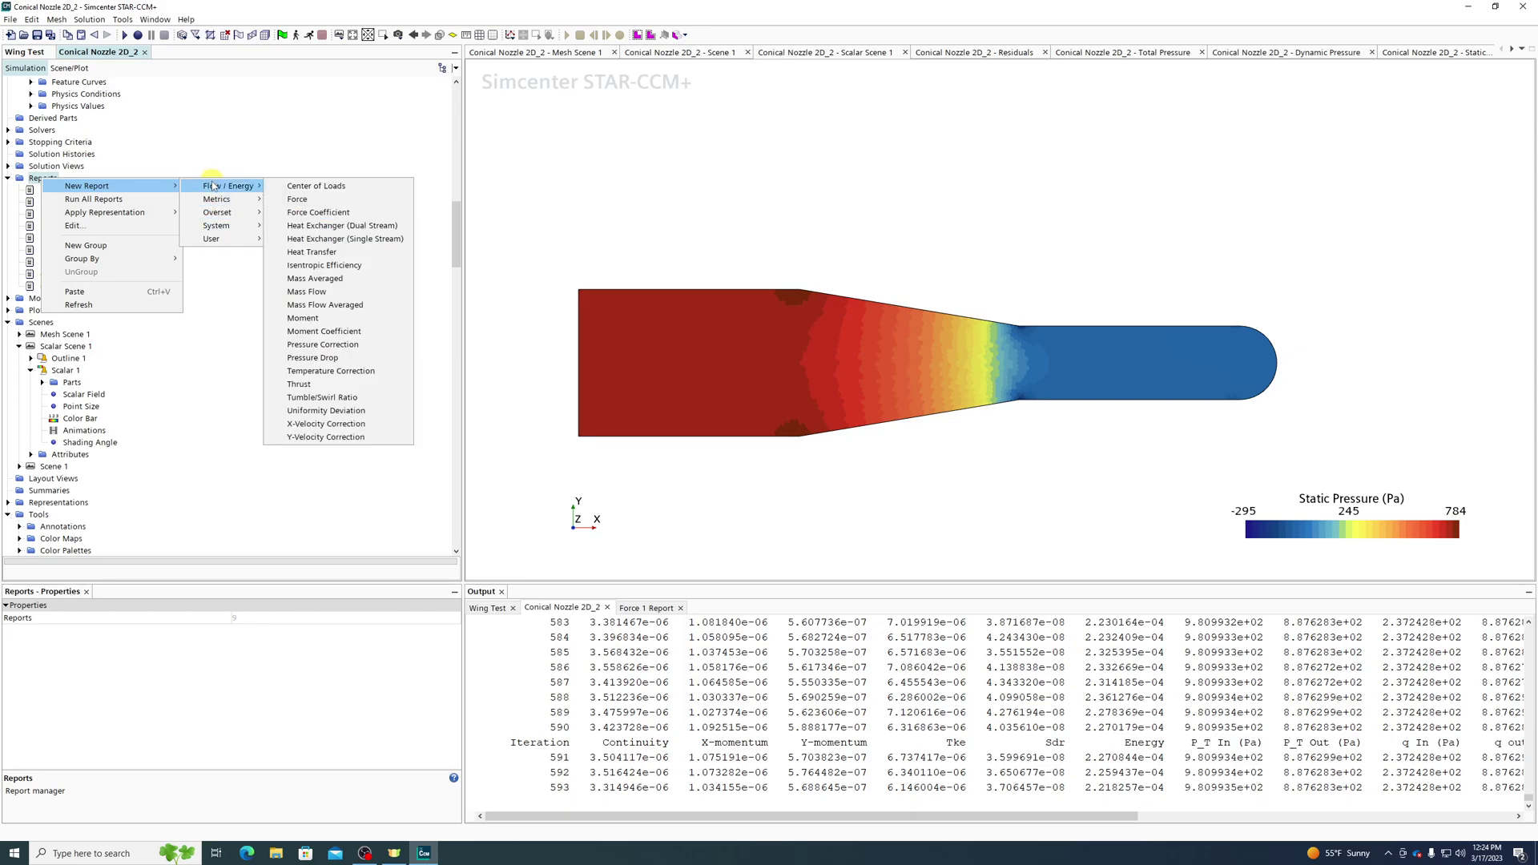
left_click(329, 212)
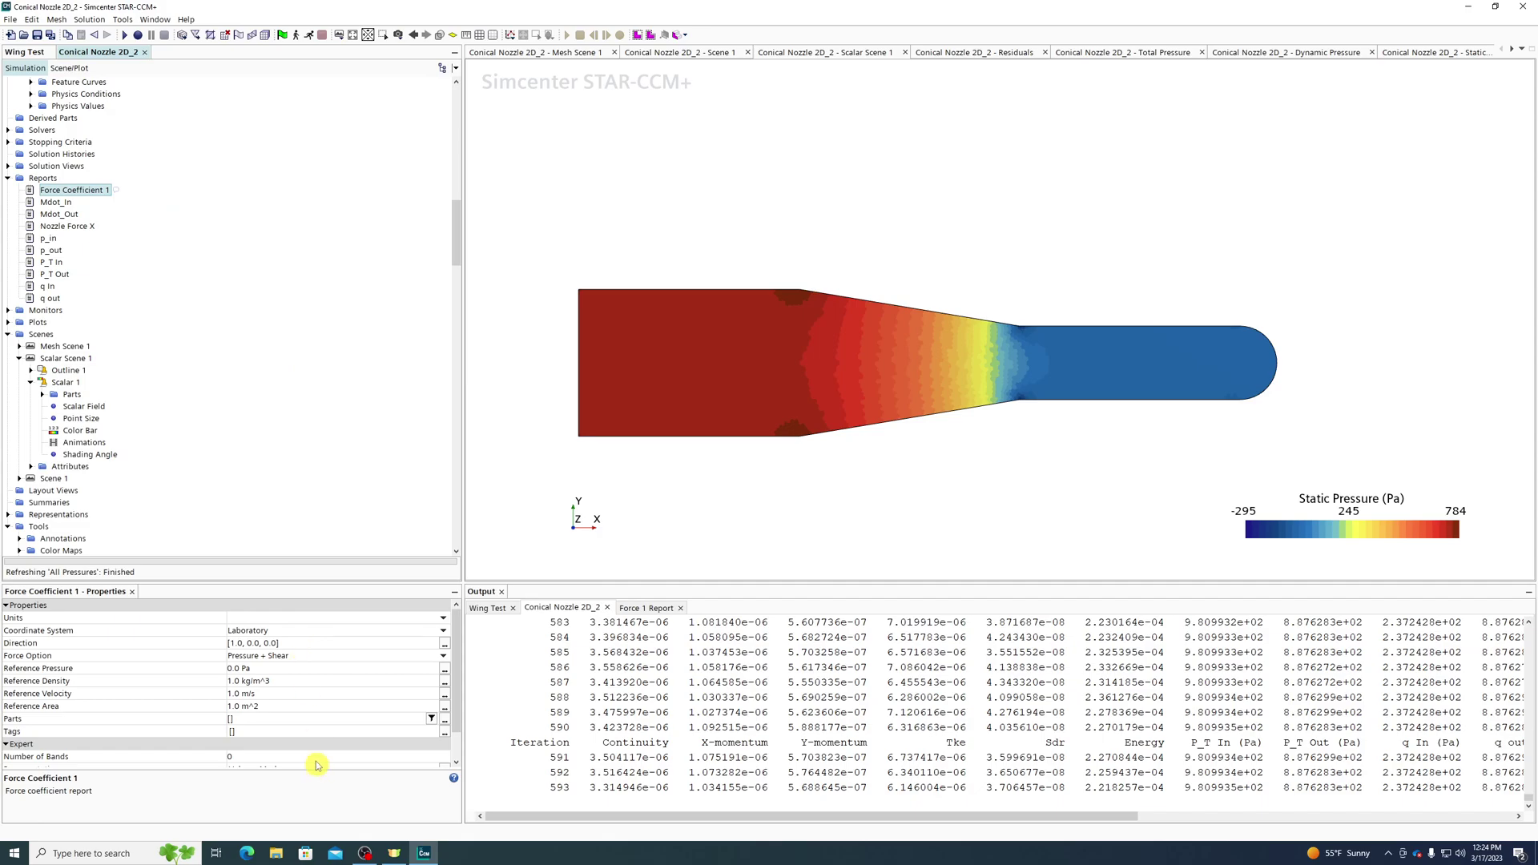
left_click(294, 680)
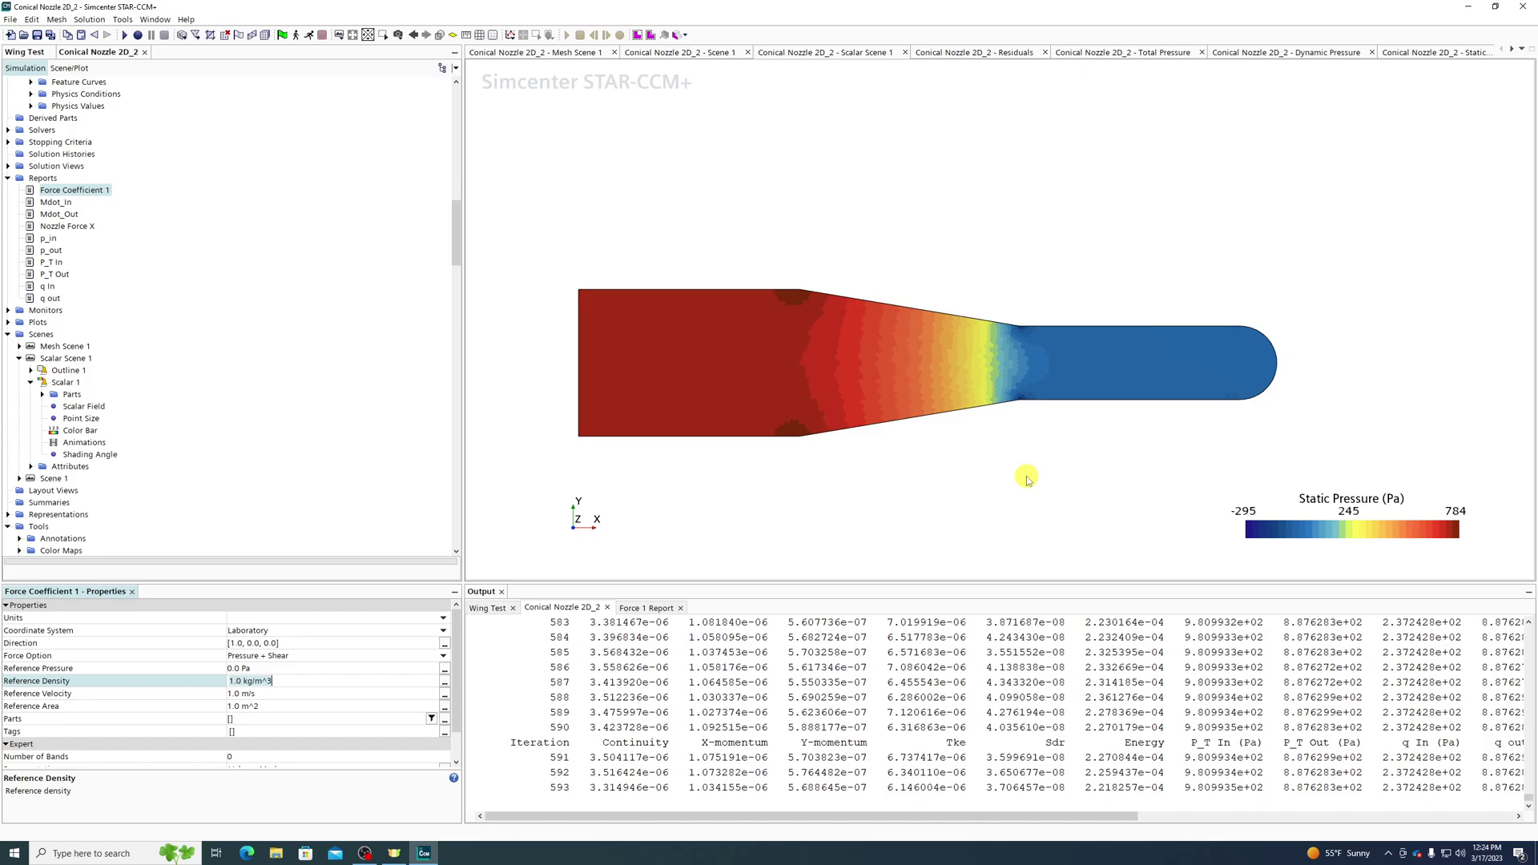
left_click(66, 189)
key("Delete")
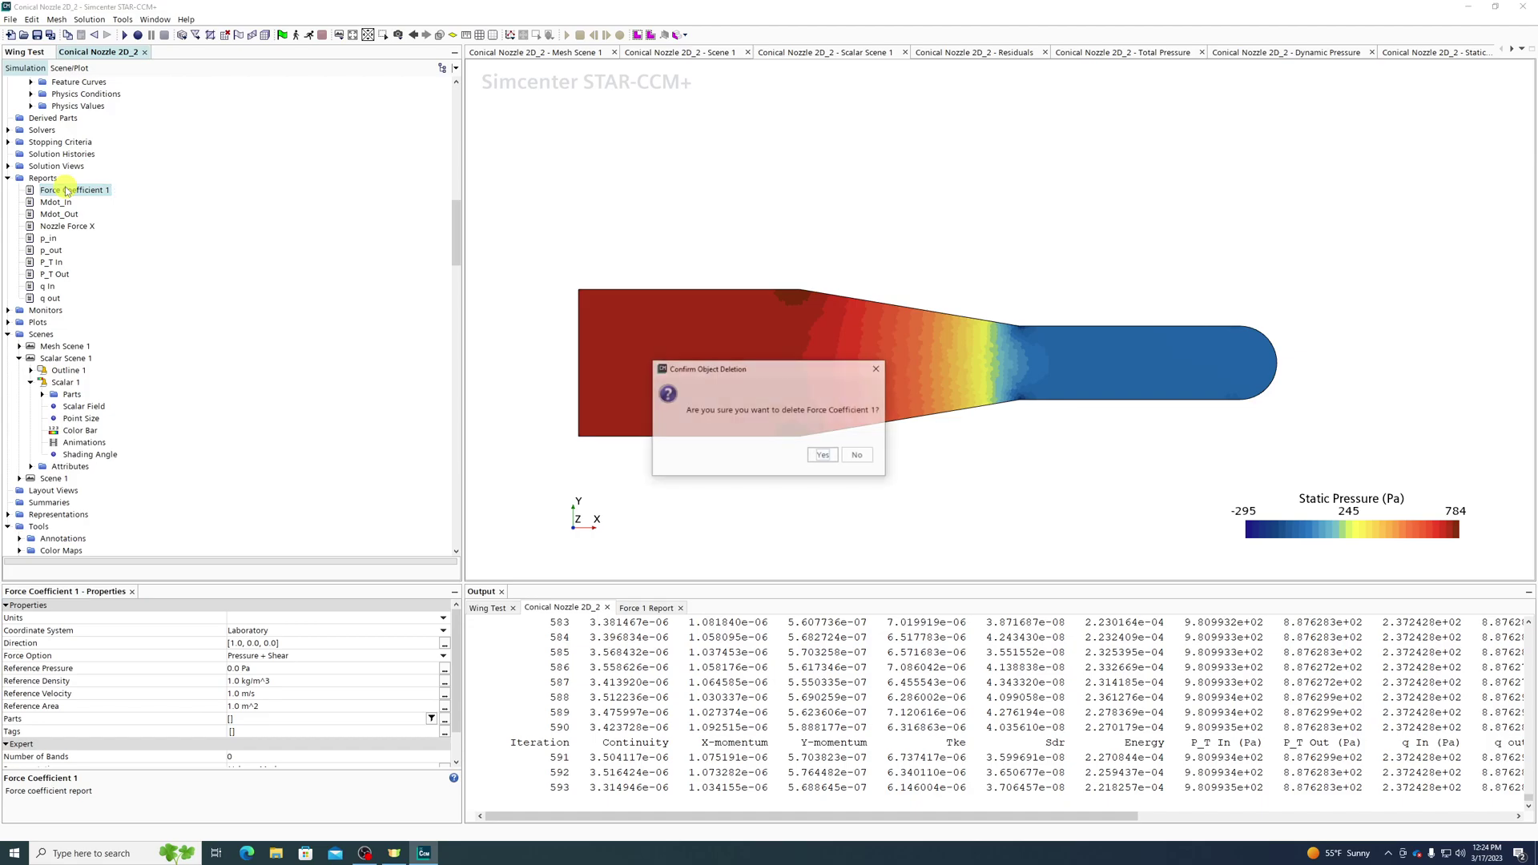
key("Return")
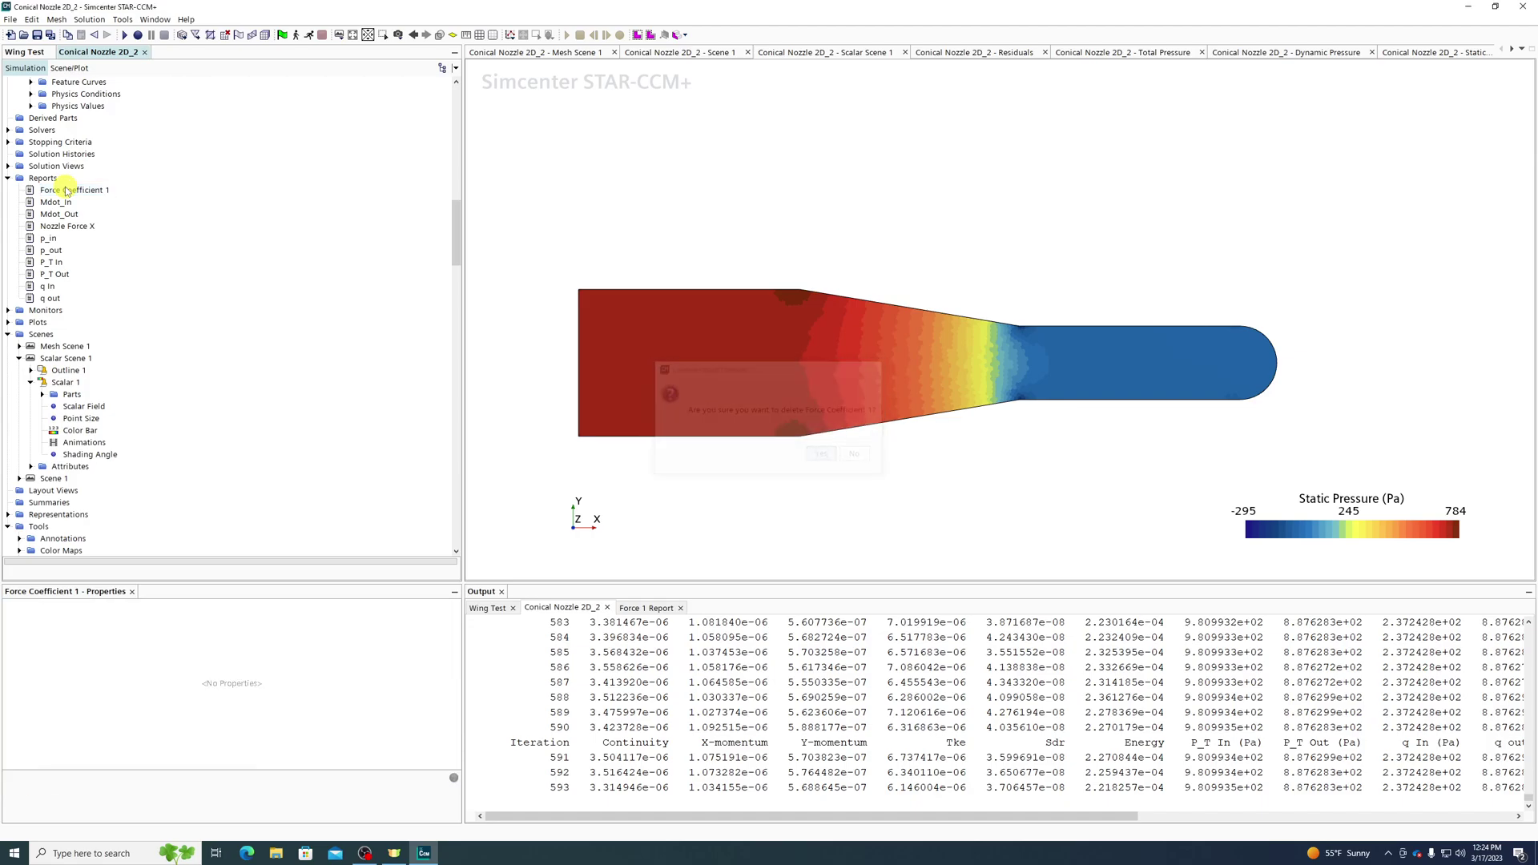
Display the Pressure Coefficient function in Scalar Scene 1 and move its color bar beneath the middle of the nozzle.
left_click(70, 394)
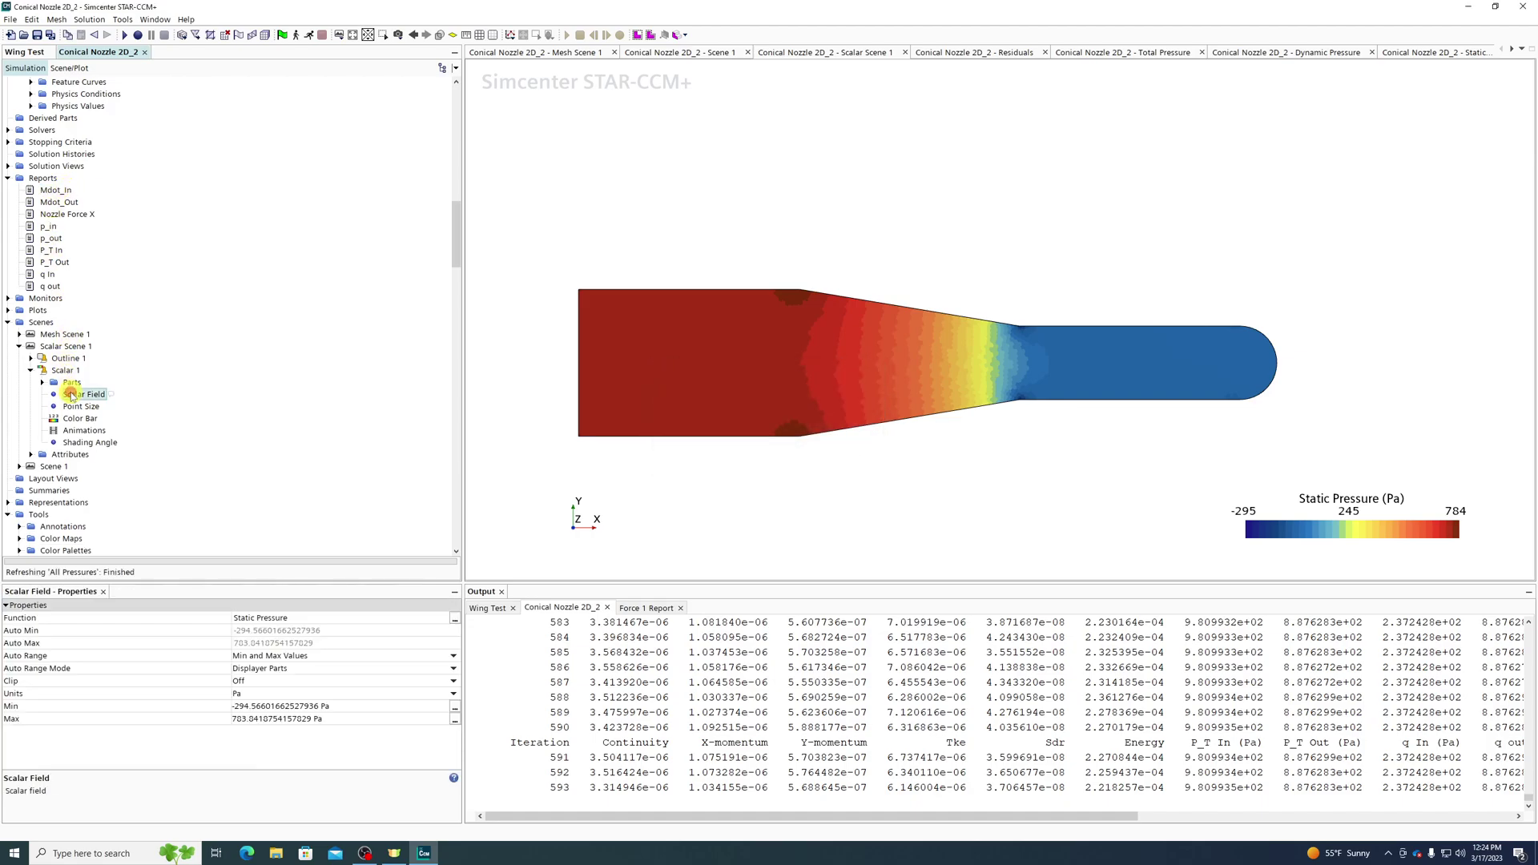
left_click(316, 622)
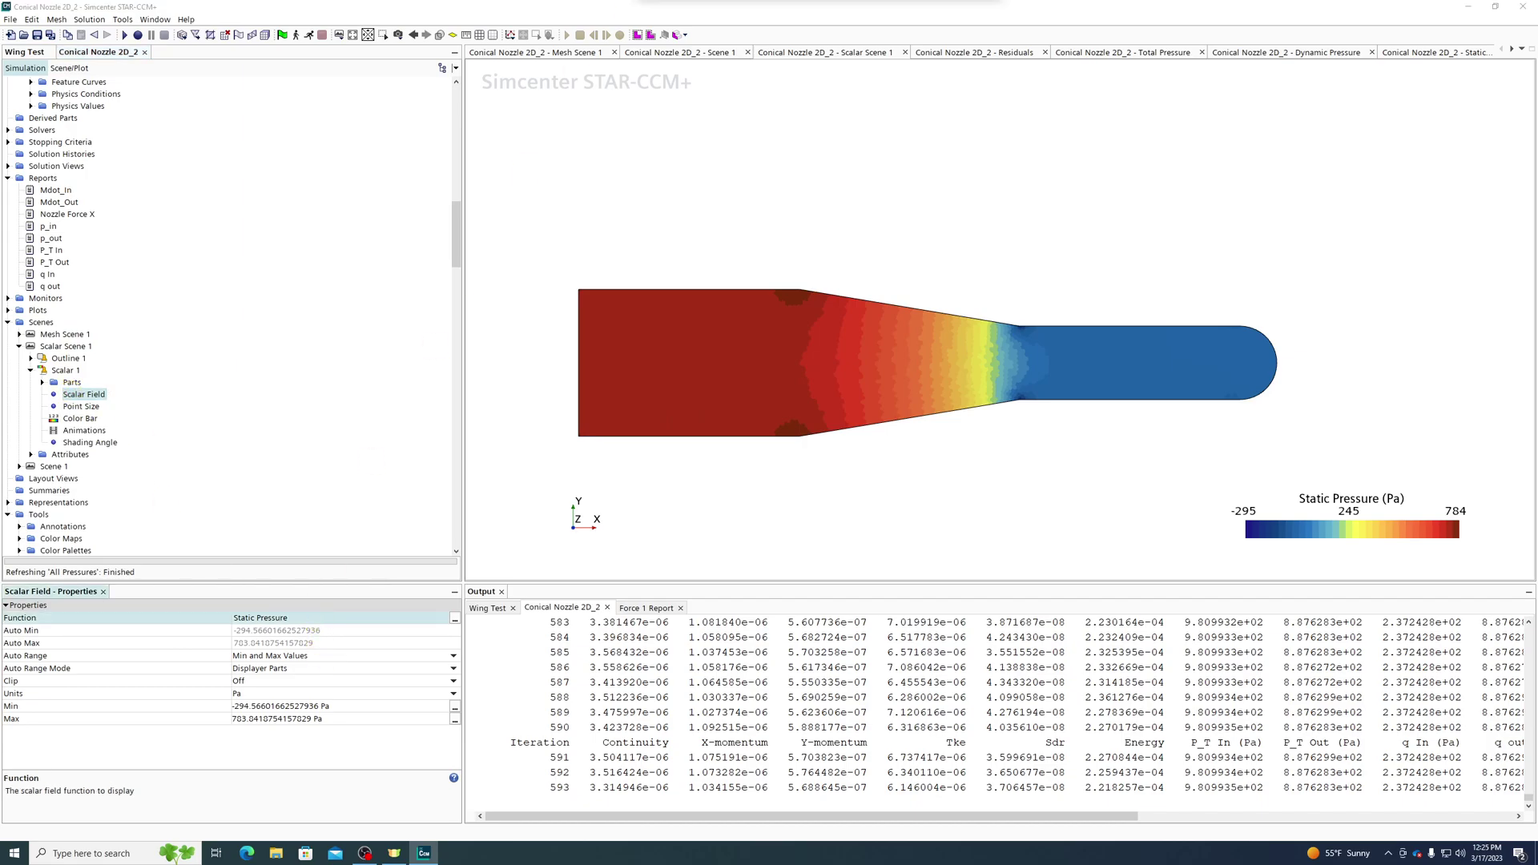
left_click_drag(774, 0, 305, 206)
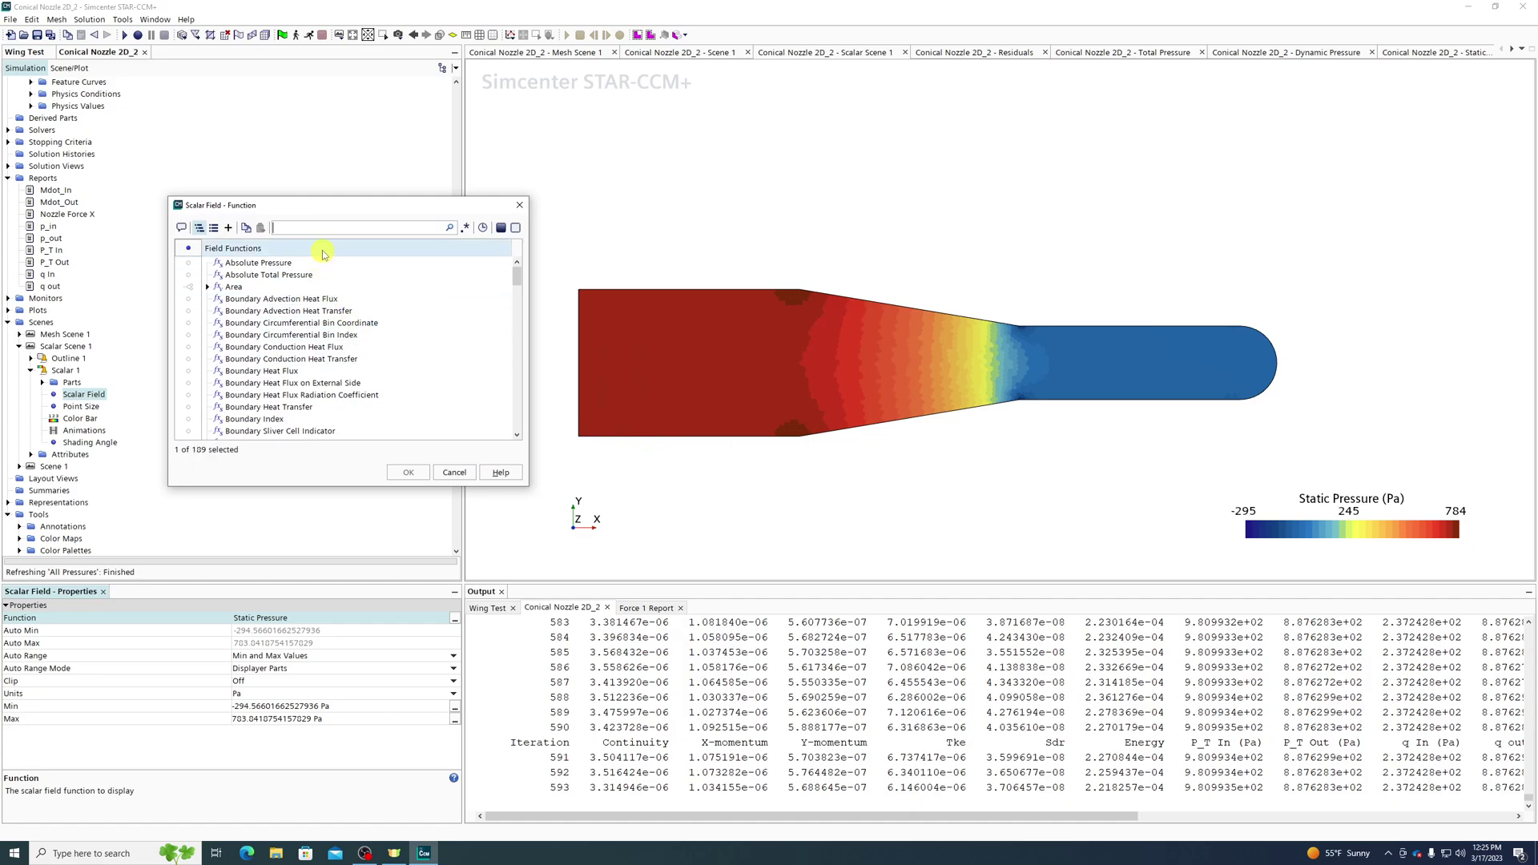
scroll(353, 368, "down", 3)
scroll(346, 375, "down", 3)
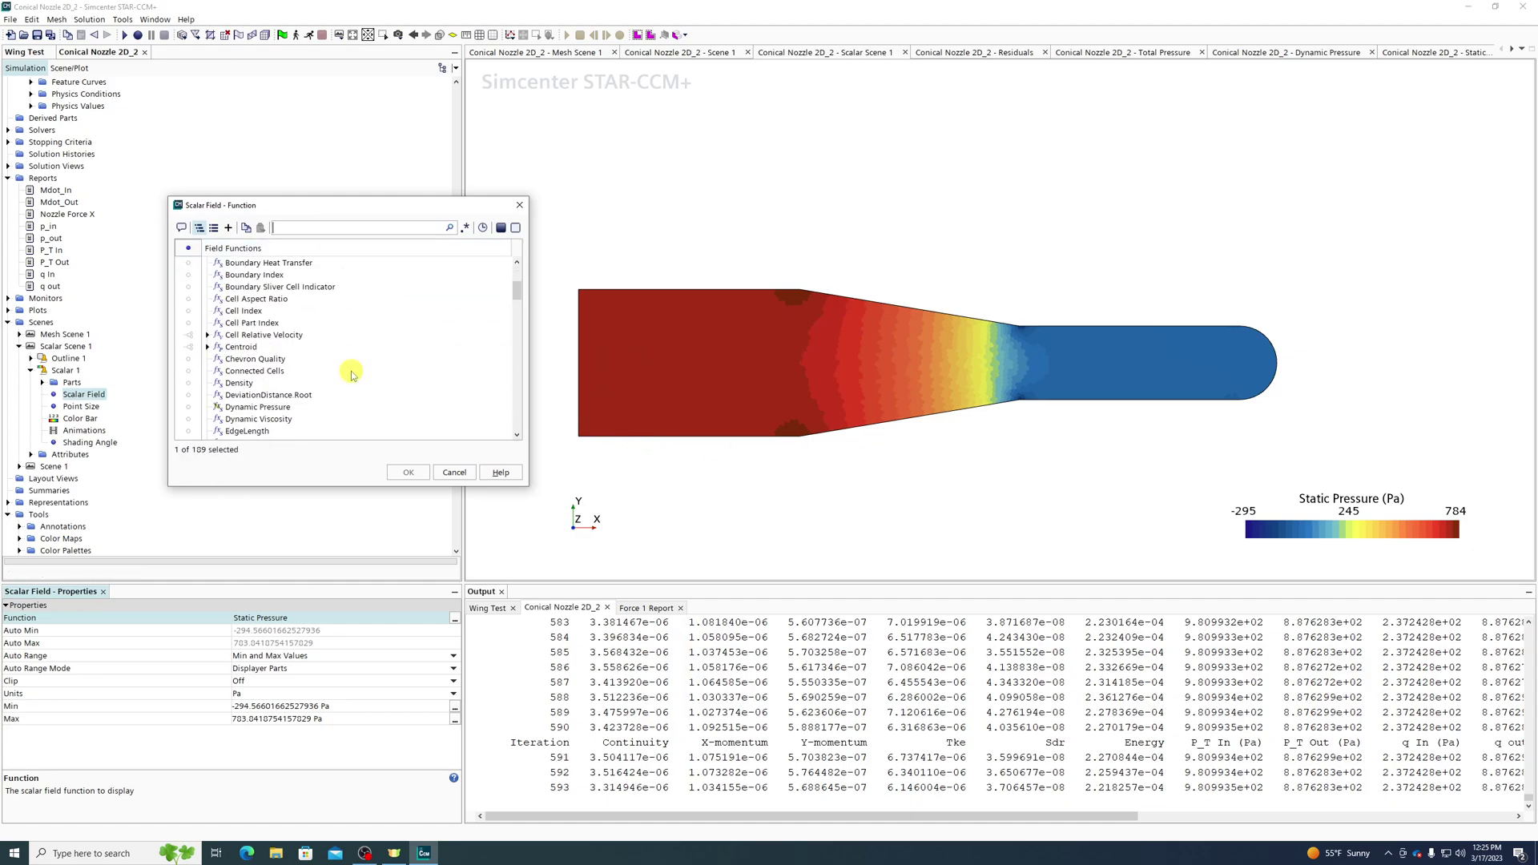
scroll(339, 376, "down", 15)
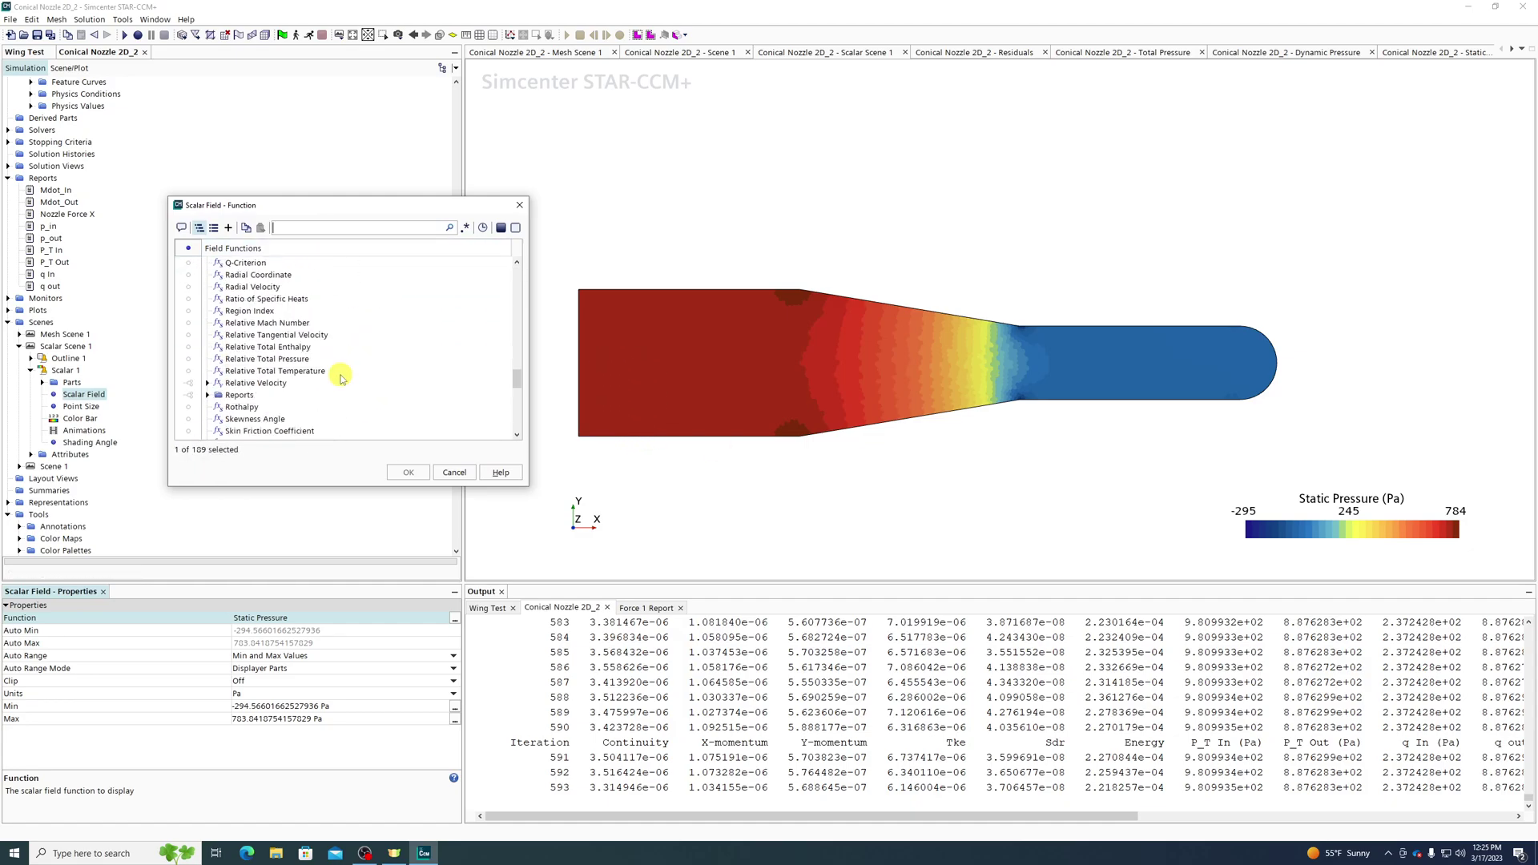
scroll(315, 322, "up", 4)
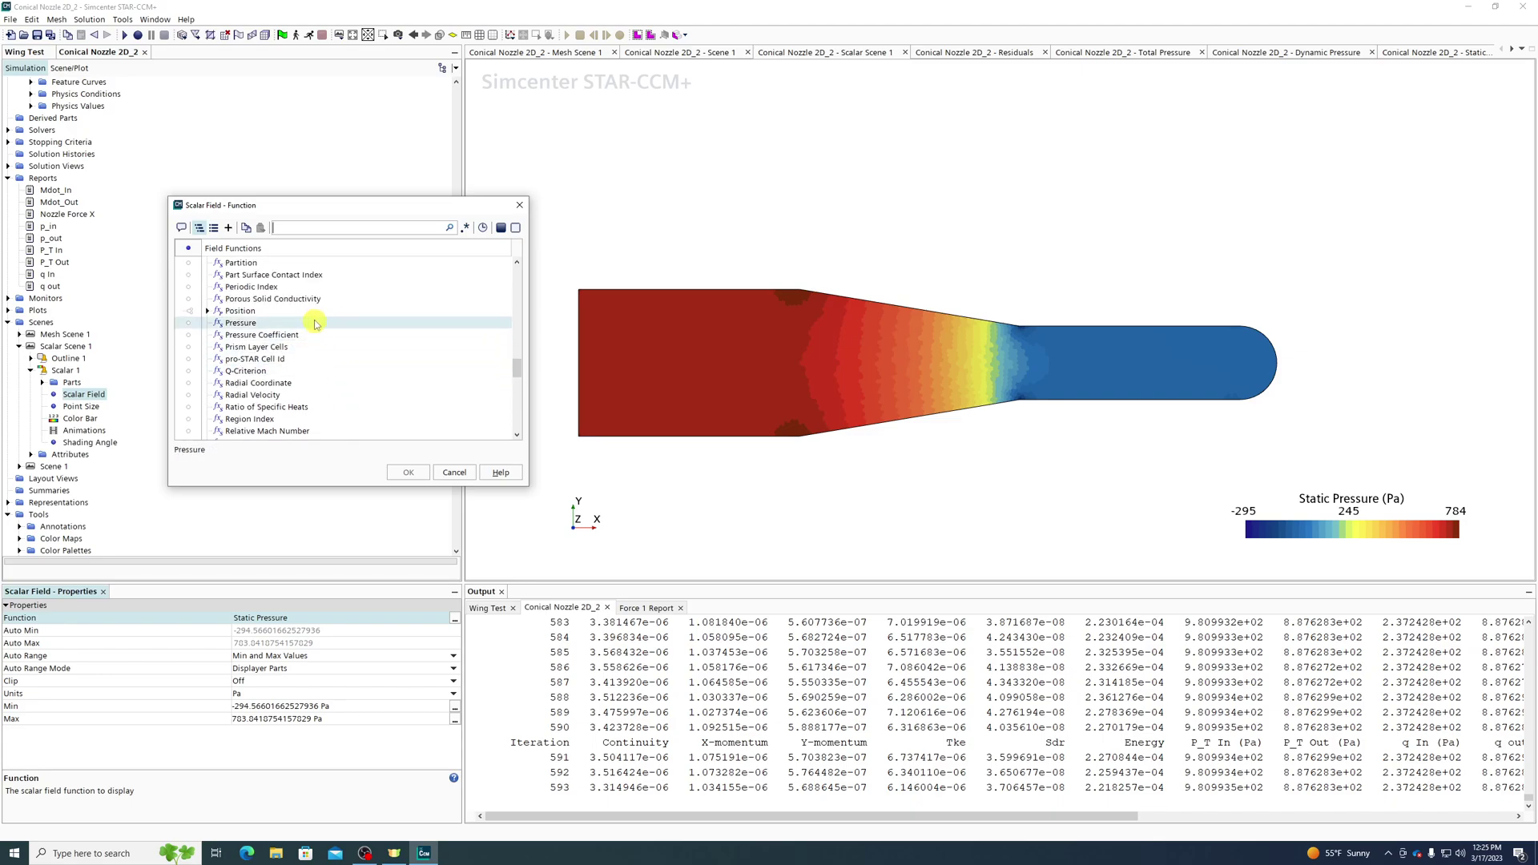
scroll(312, 318, "down", 6)
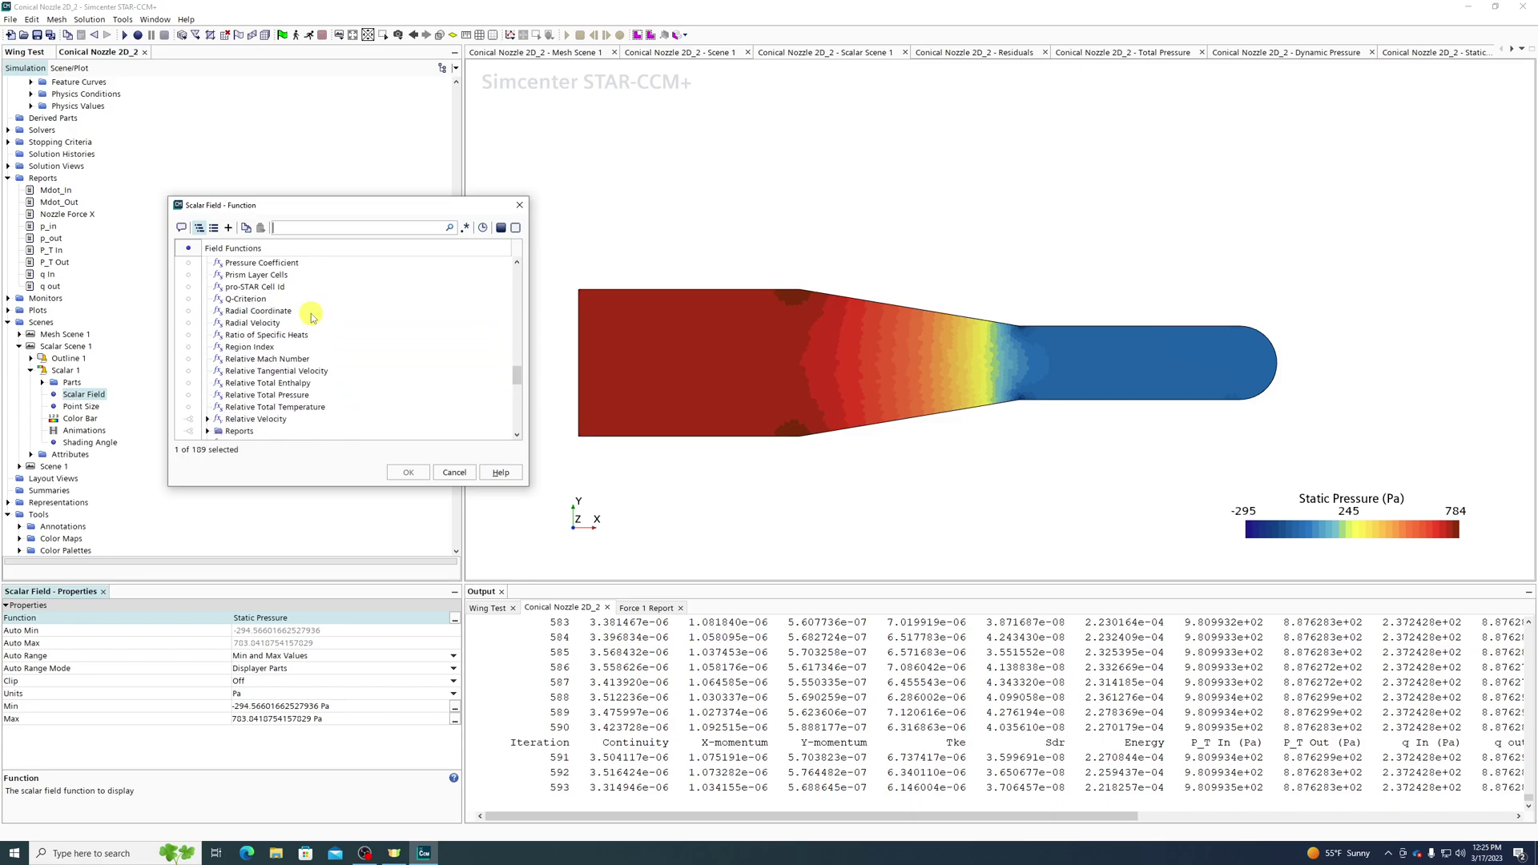
scroll(313, 317, "up", 6)
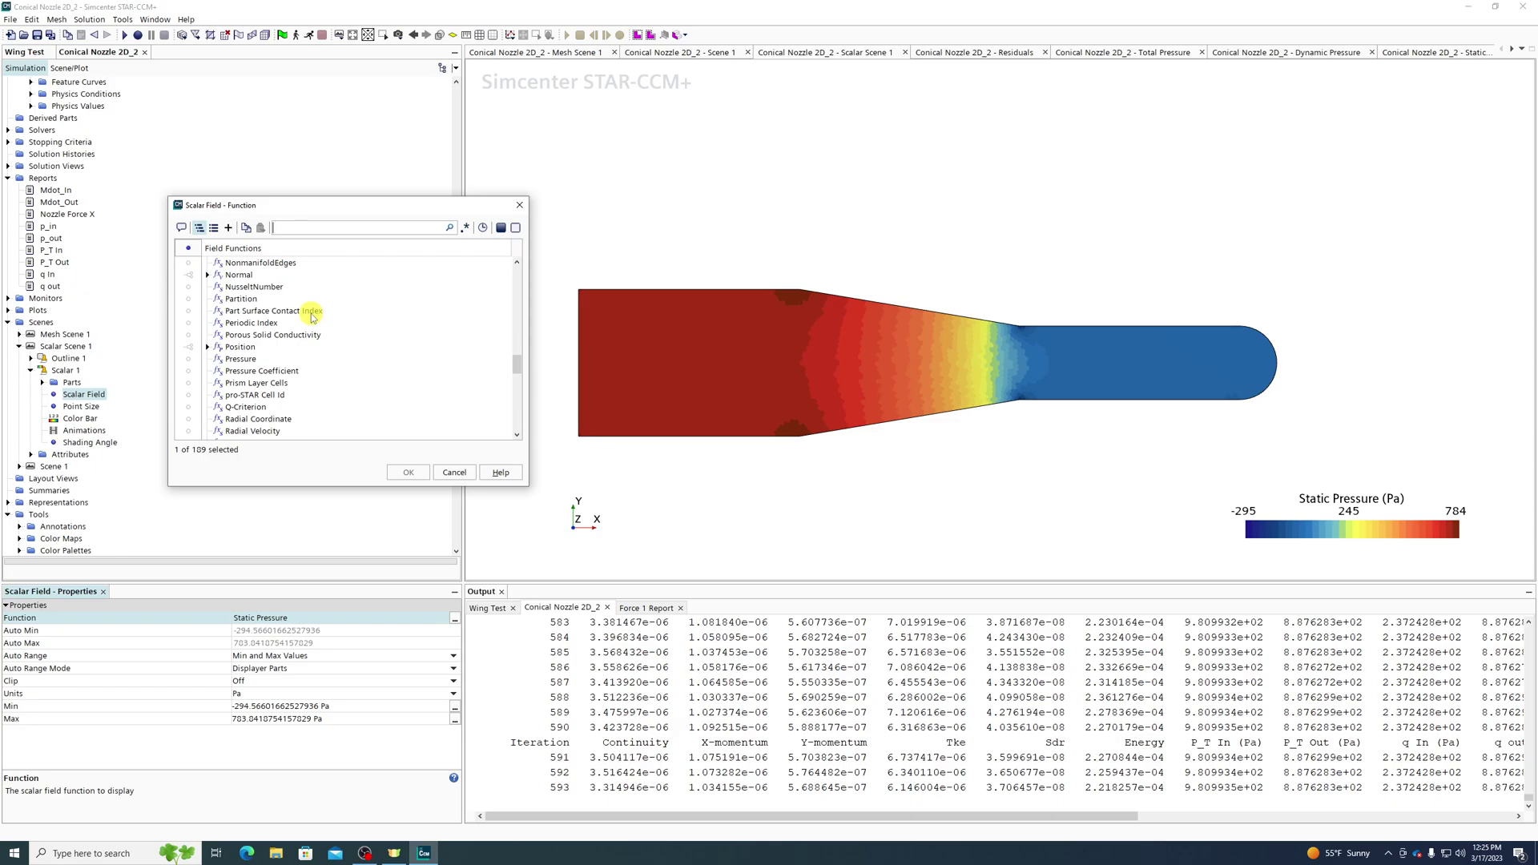
left_click(272, 371)
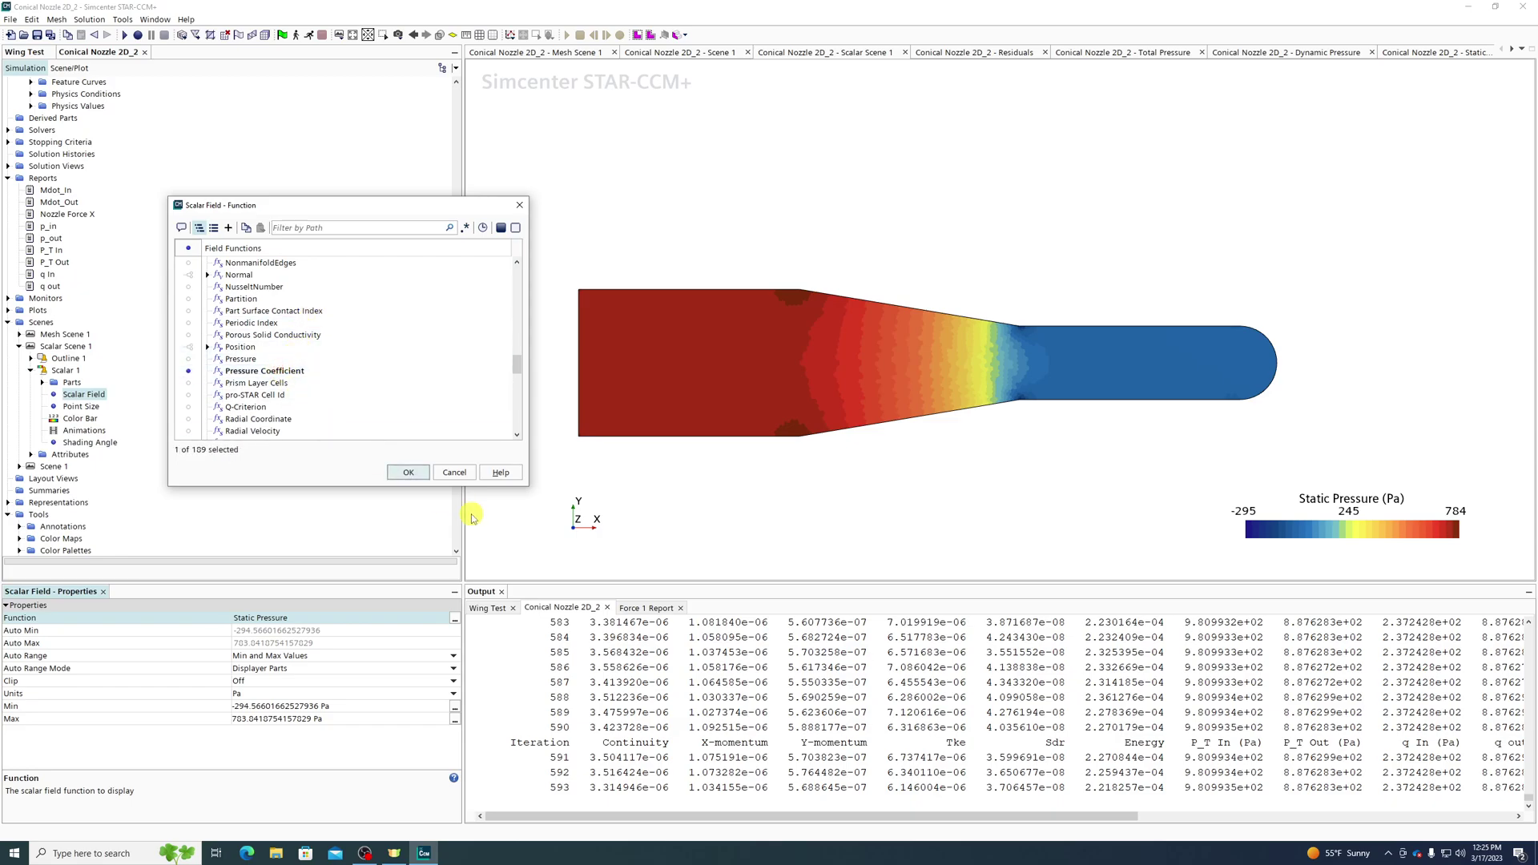
left_click(407, 473)
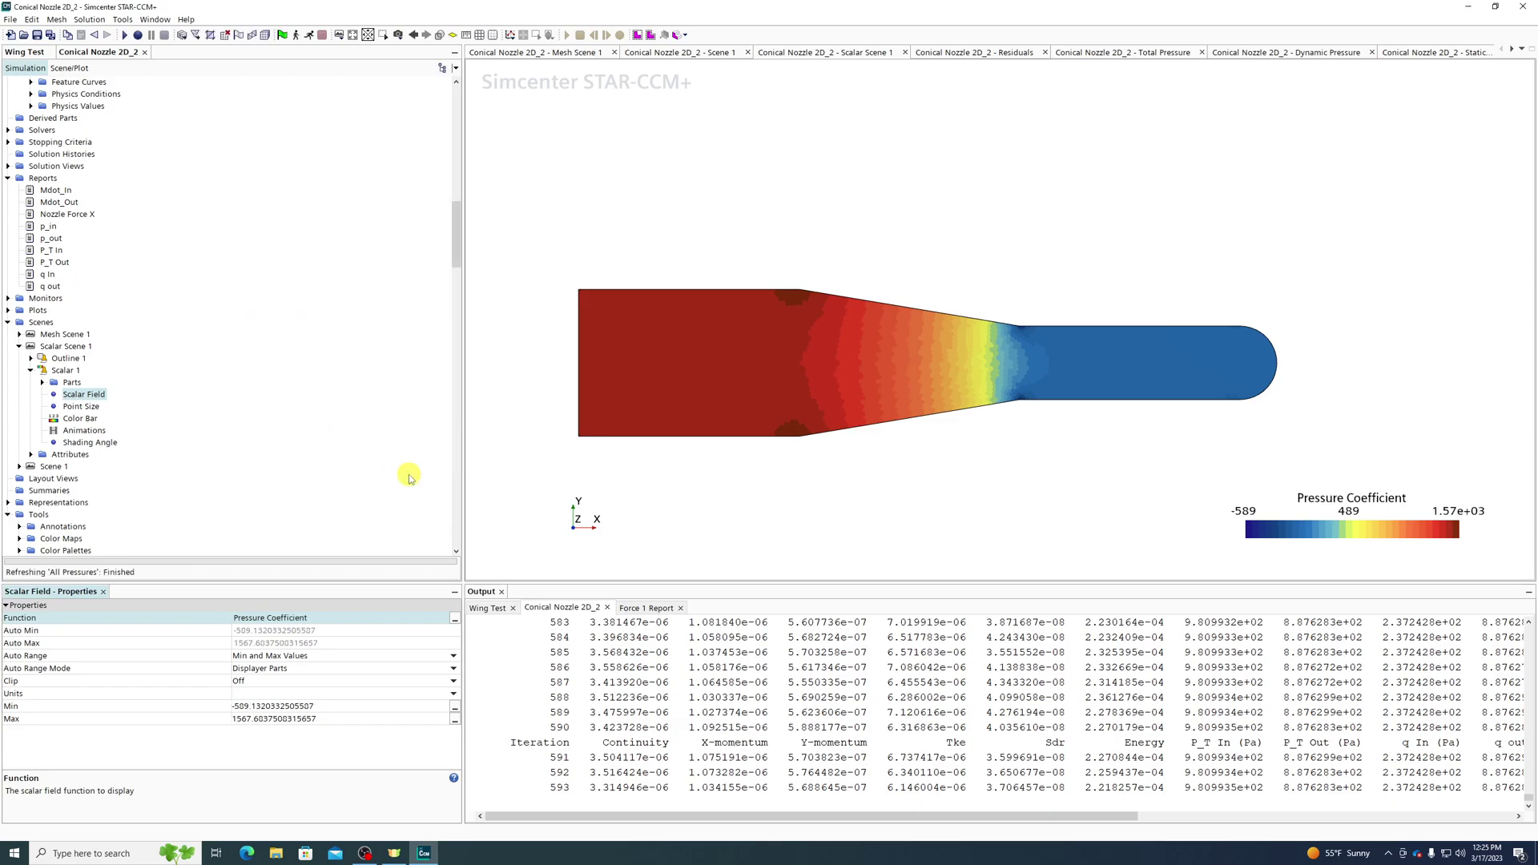
left_click_drag(1353, 530, 913, 517)
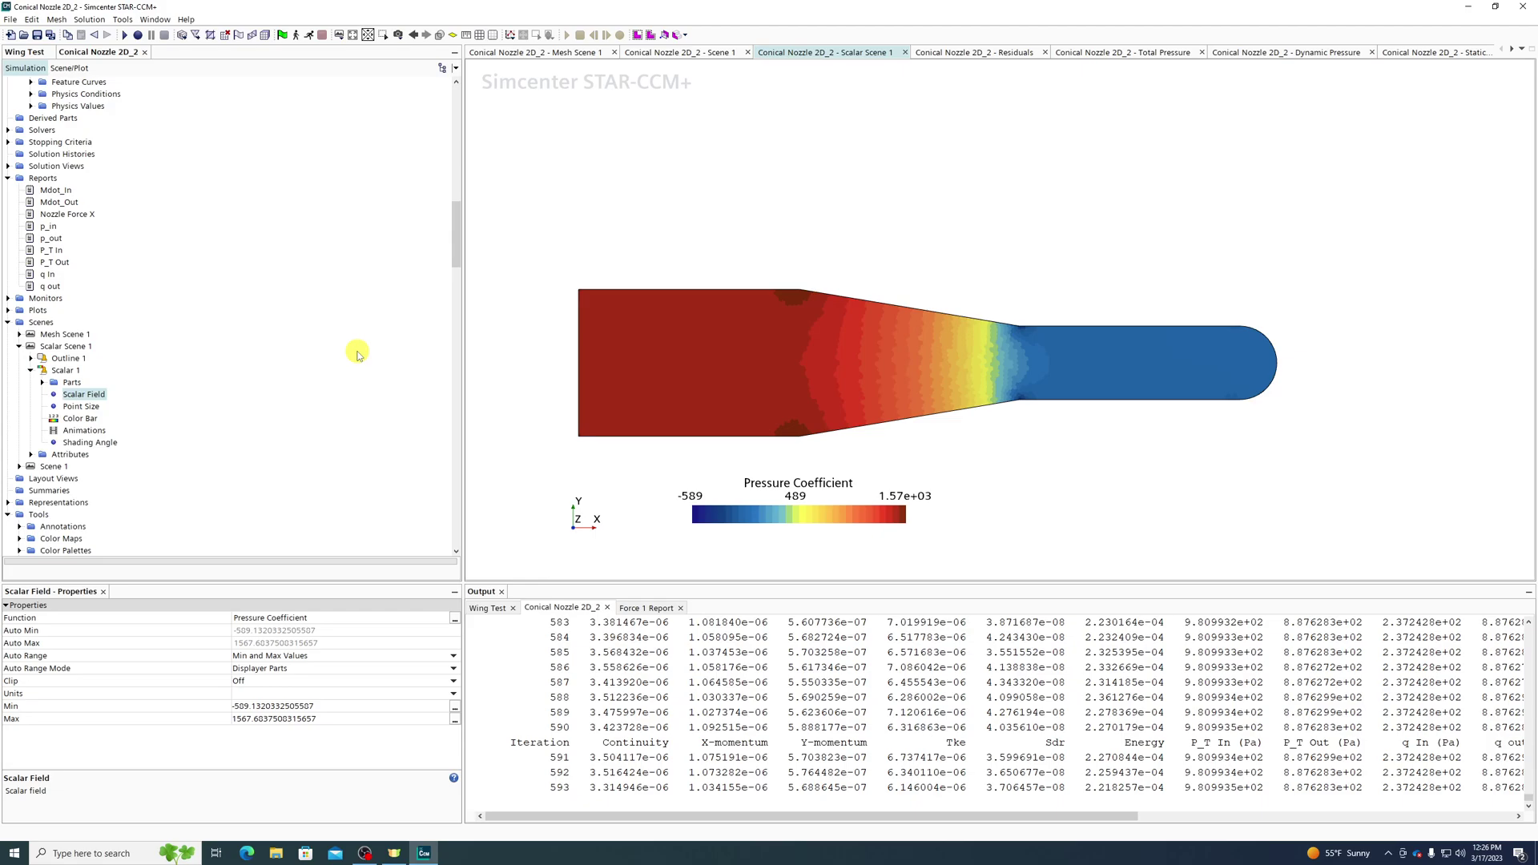
Examine the properties of the field functions from Absolute Pressure through Boundary Sliver Cell Indicator.
scroll(356, 353, "down", 10)
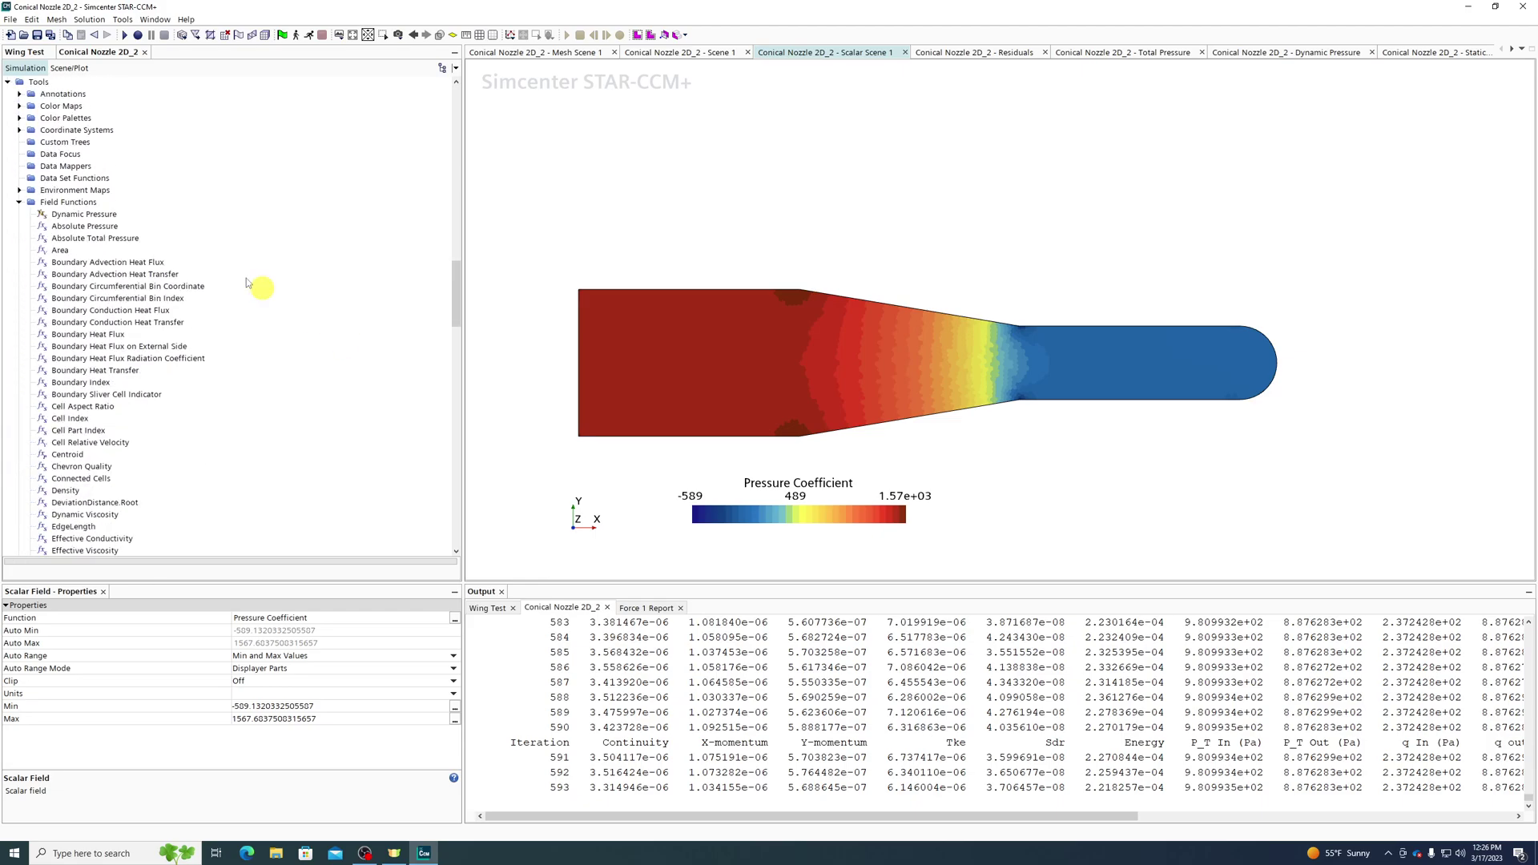
left_click(84, 201)
scroll(80, 212, "up", 4)
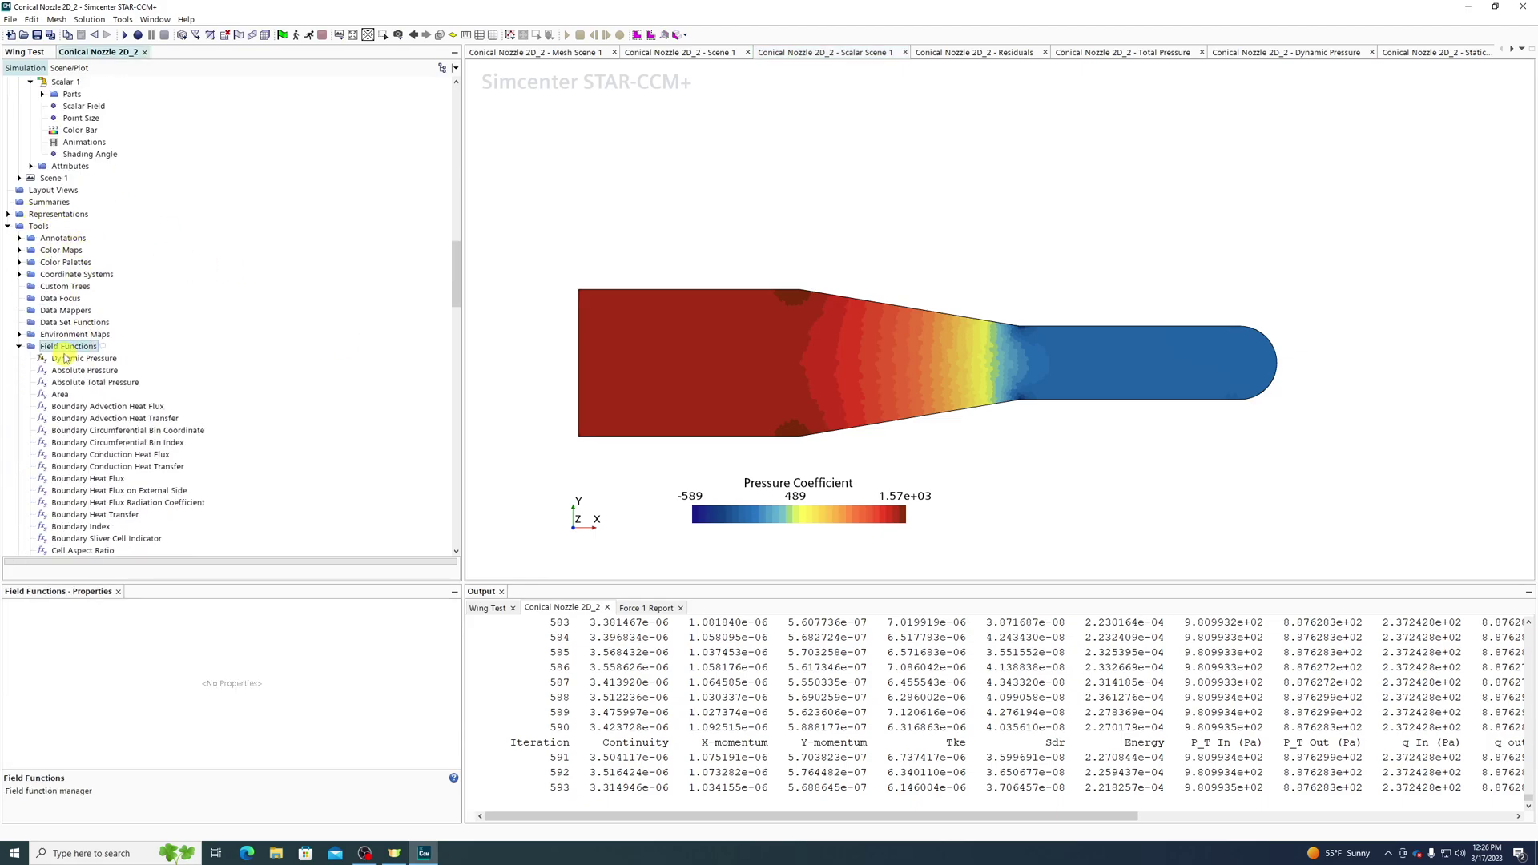
left_click(102, 371)
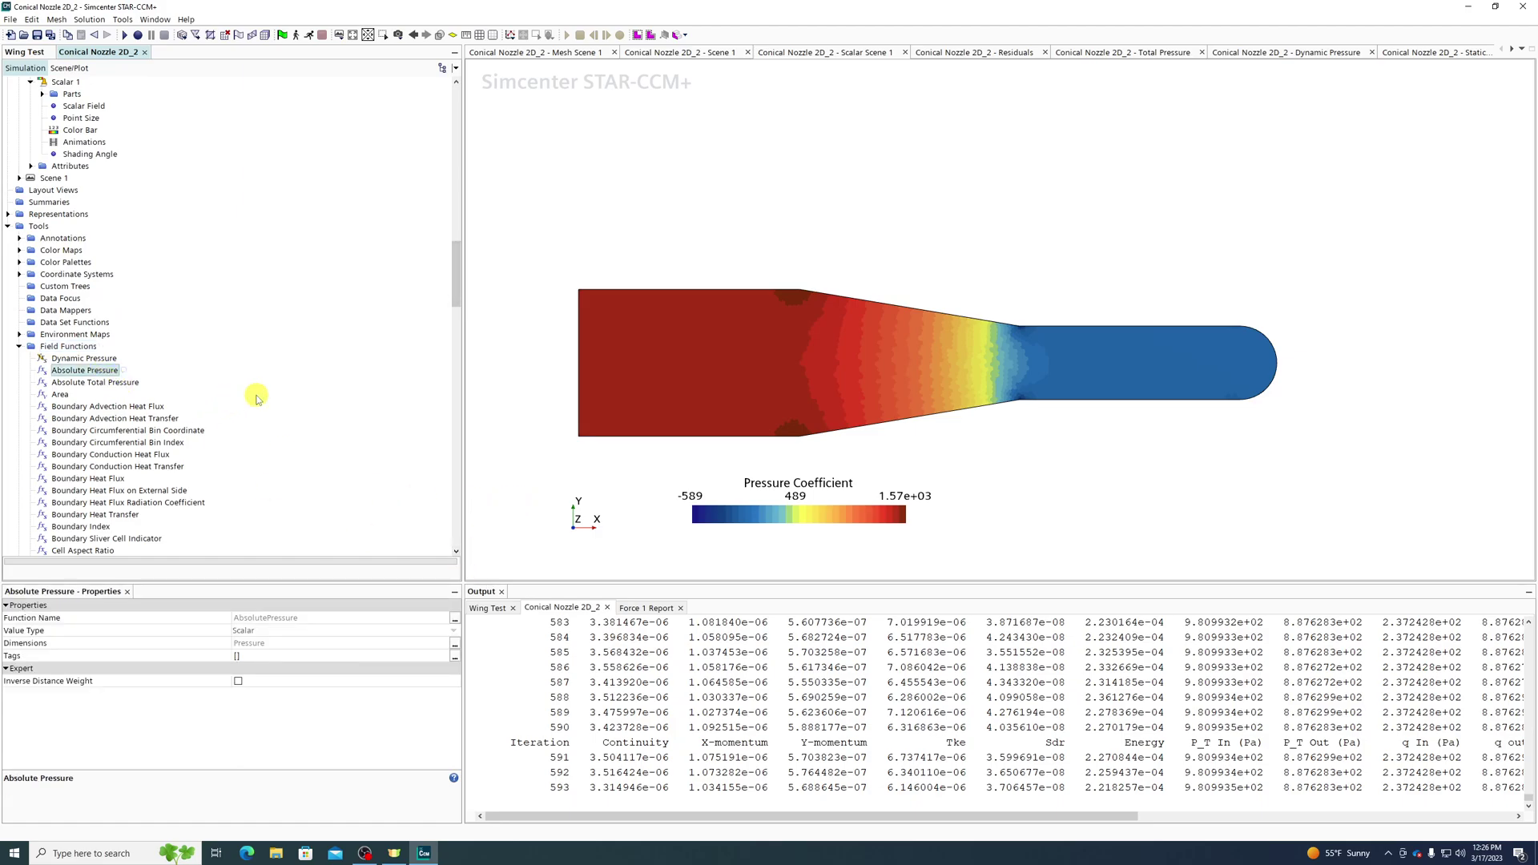
key("Down")
key("Down")
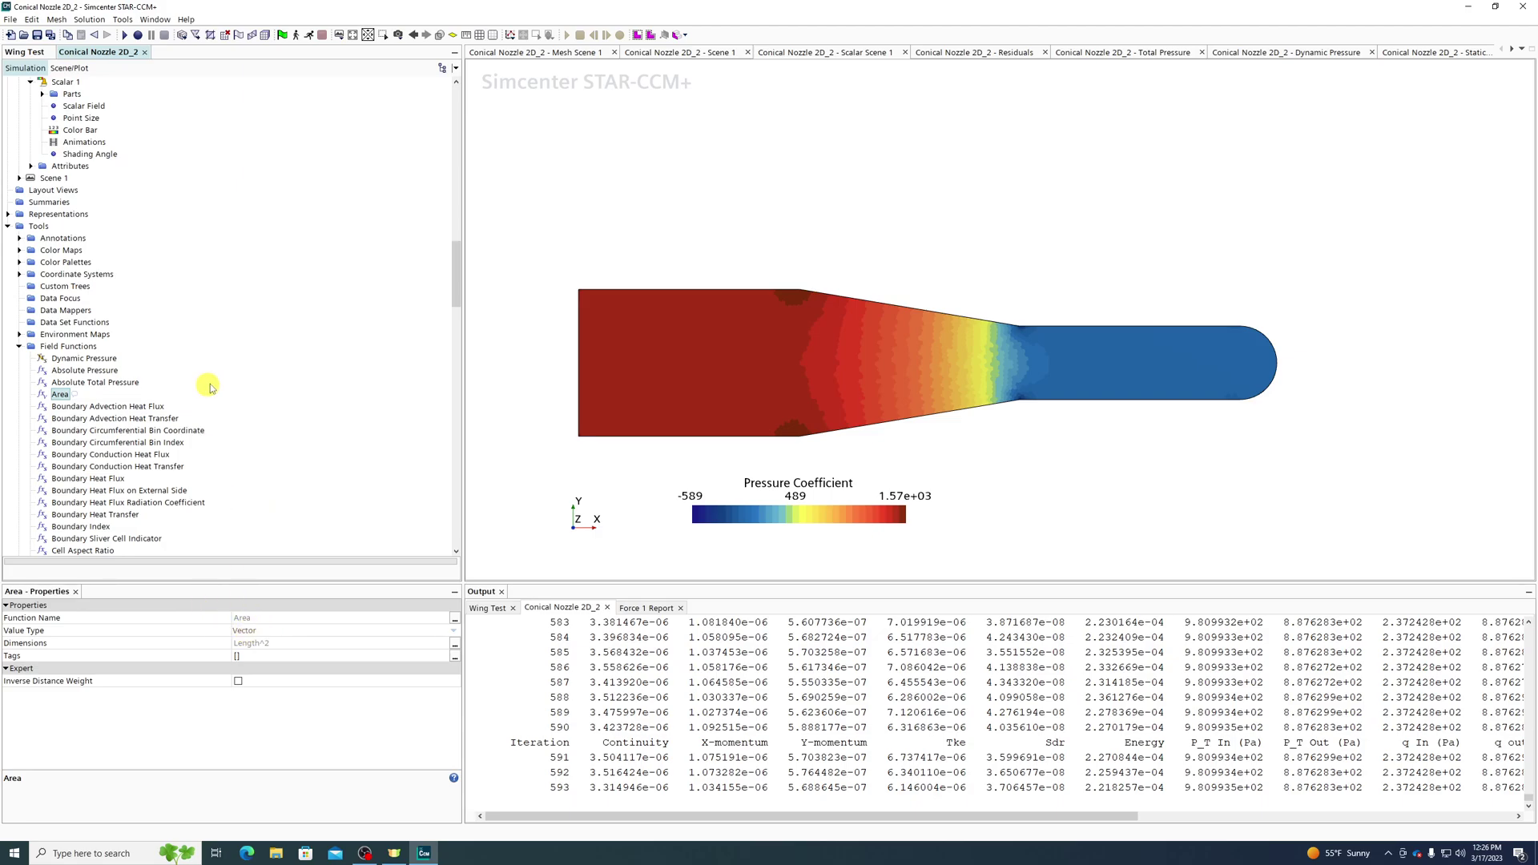
key("Down")
key("Down")
key("Down")
key("Down")
key("Down")
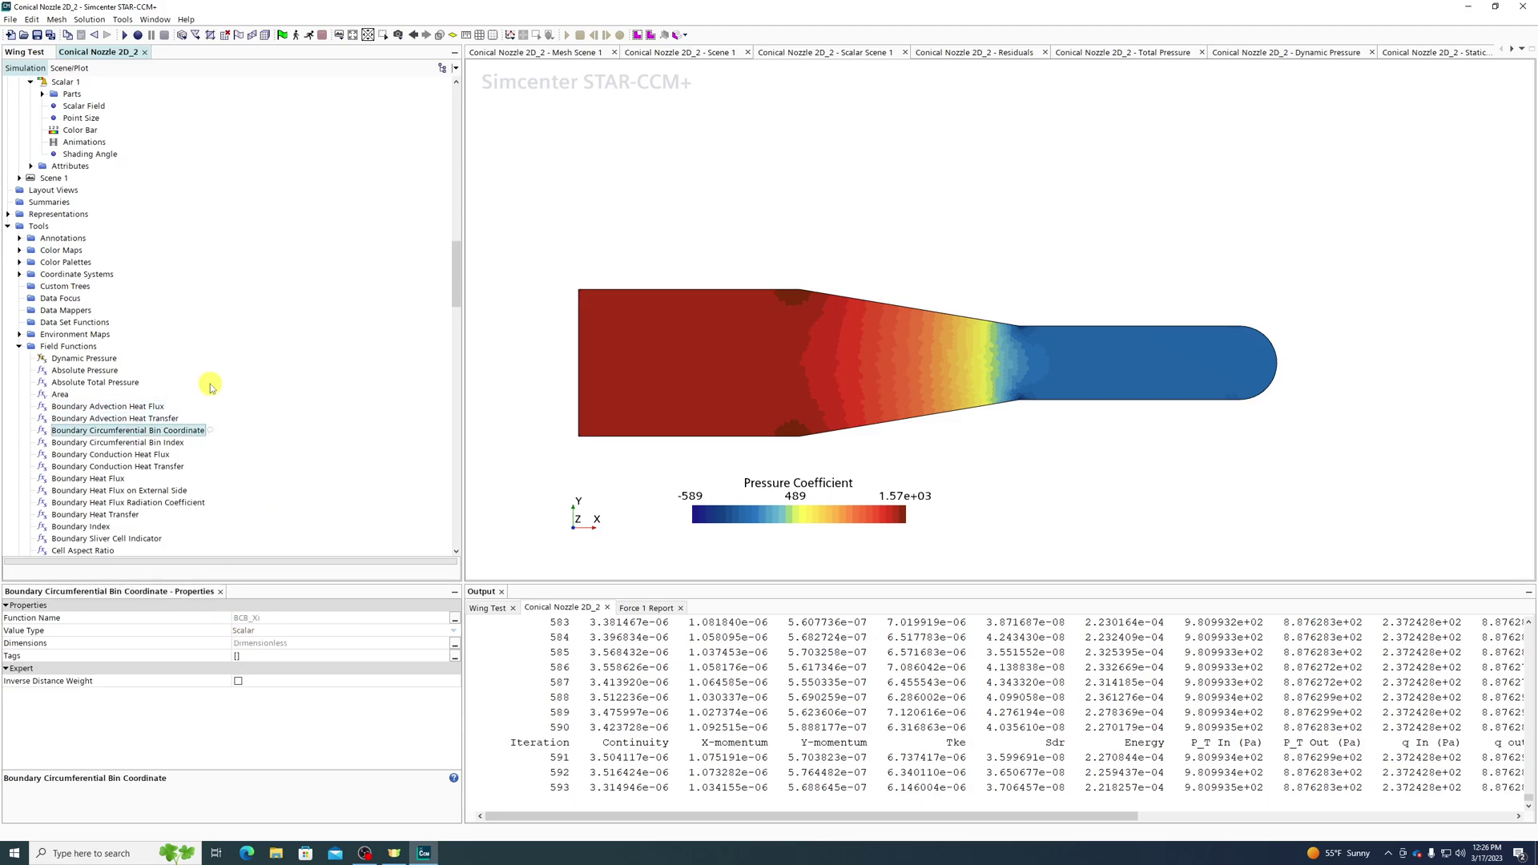
key("Down")
key("Down")
key("Down")
key("Down")
key("Down")
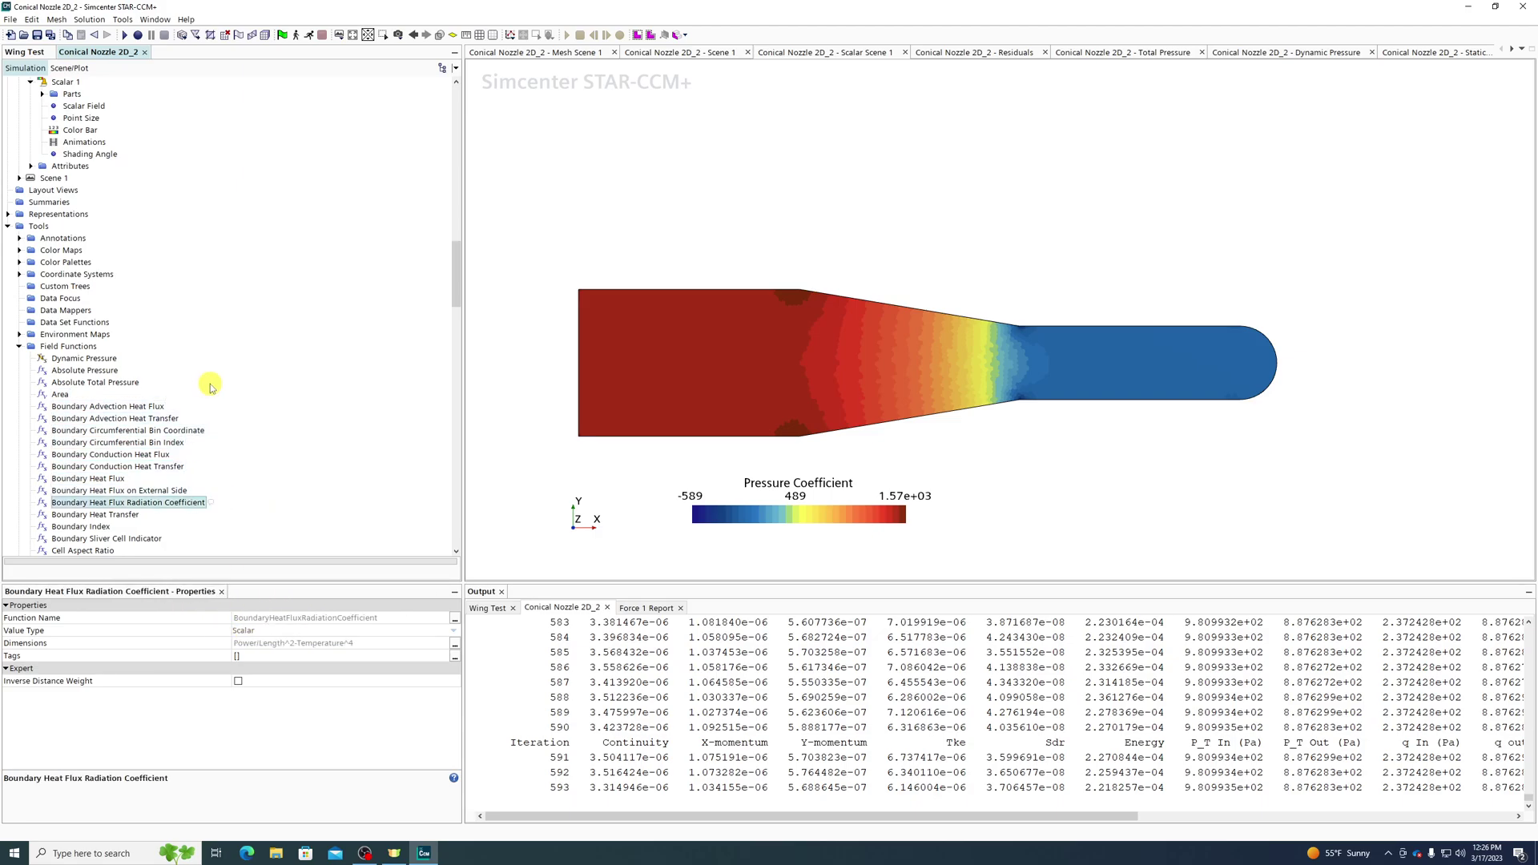
key("Down")
key("Down")
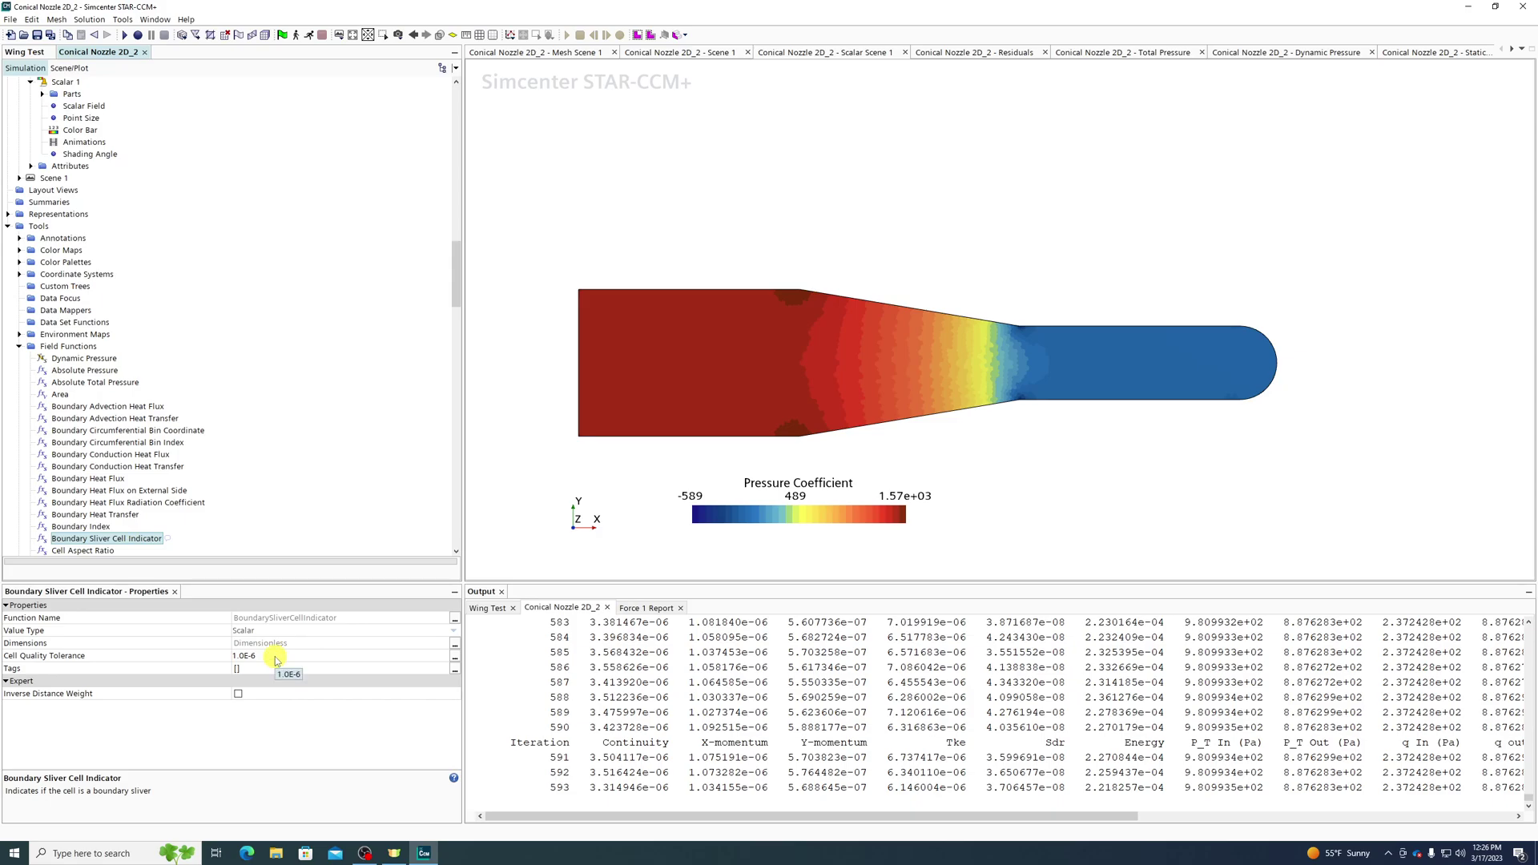
Examine the properties of the field functions from Cell Aspect Ratio through Effective Conductivity, including the EdgeLength option.
scroll(260, 377, "down", 3)
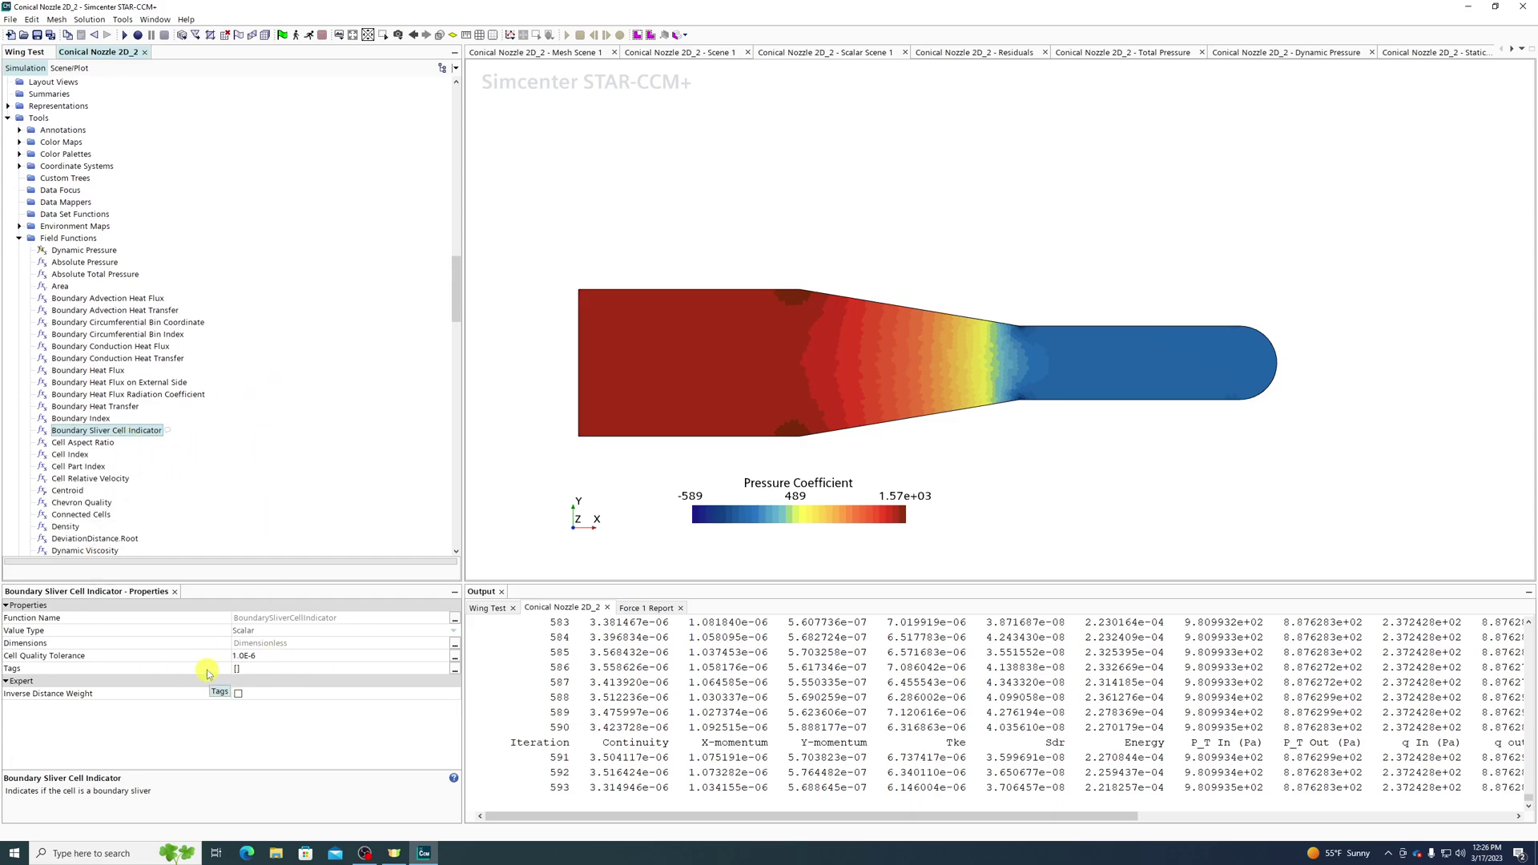
left_click(93, 442)
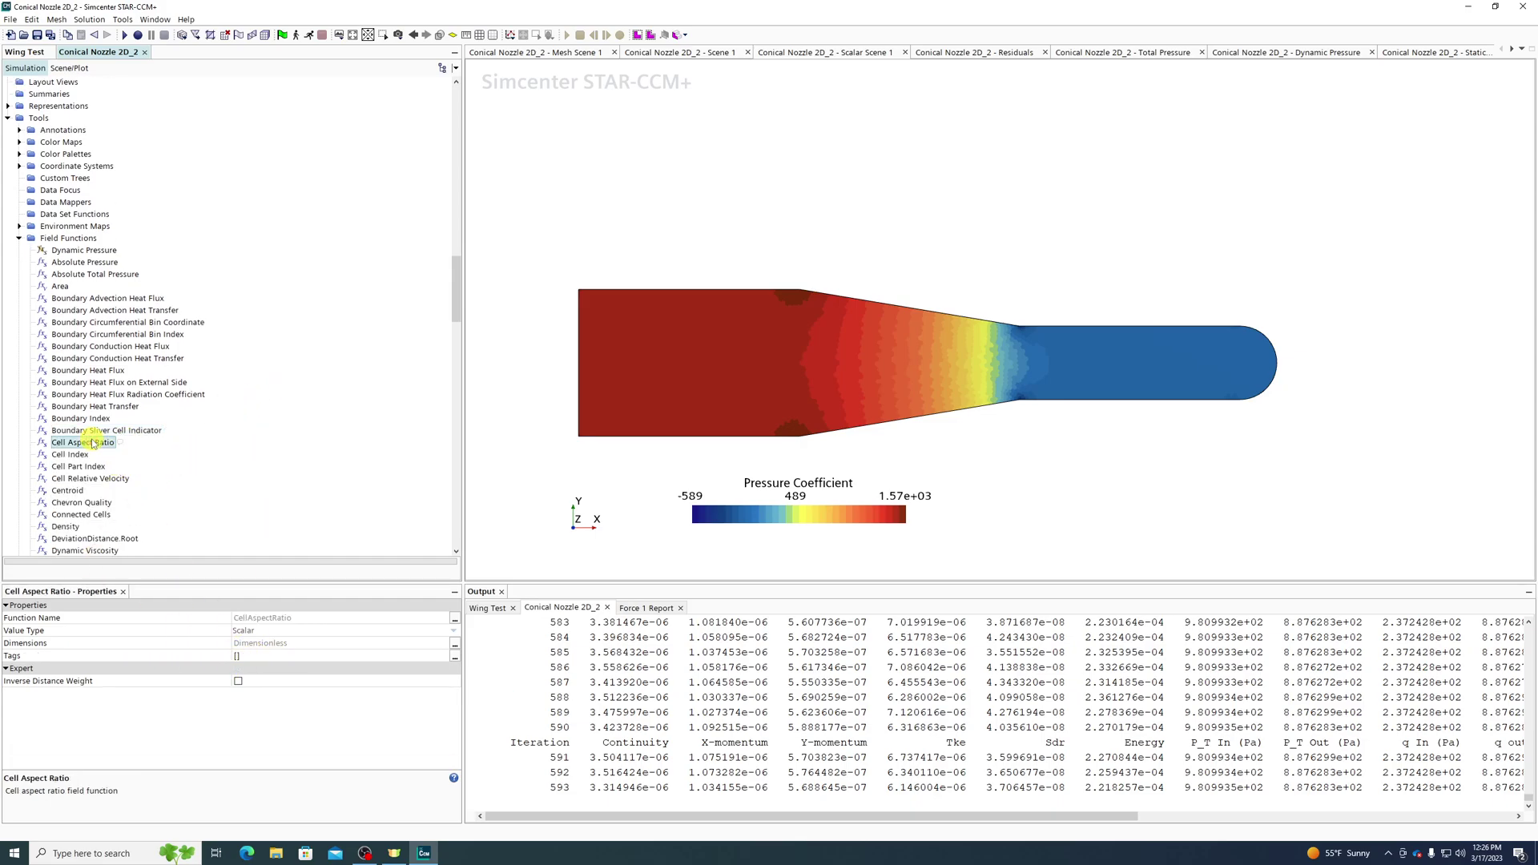
key("Down")
key("Down")
key("Down")
key("Down")
key("Down")
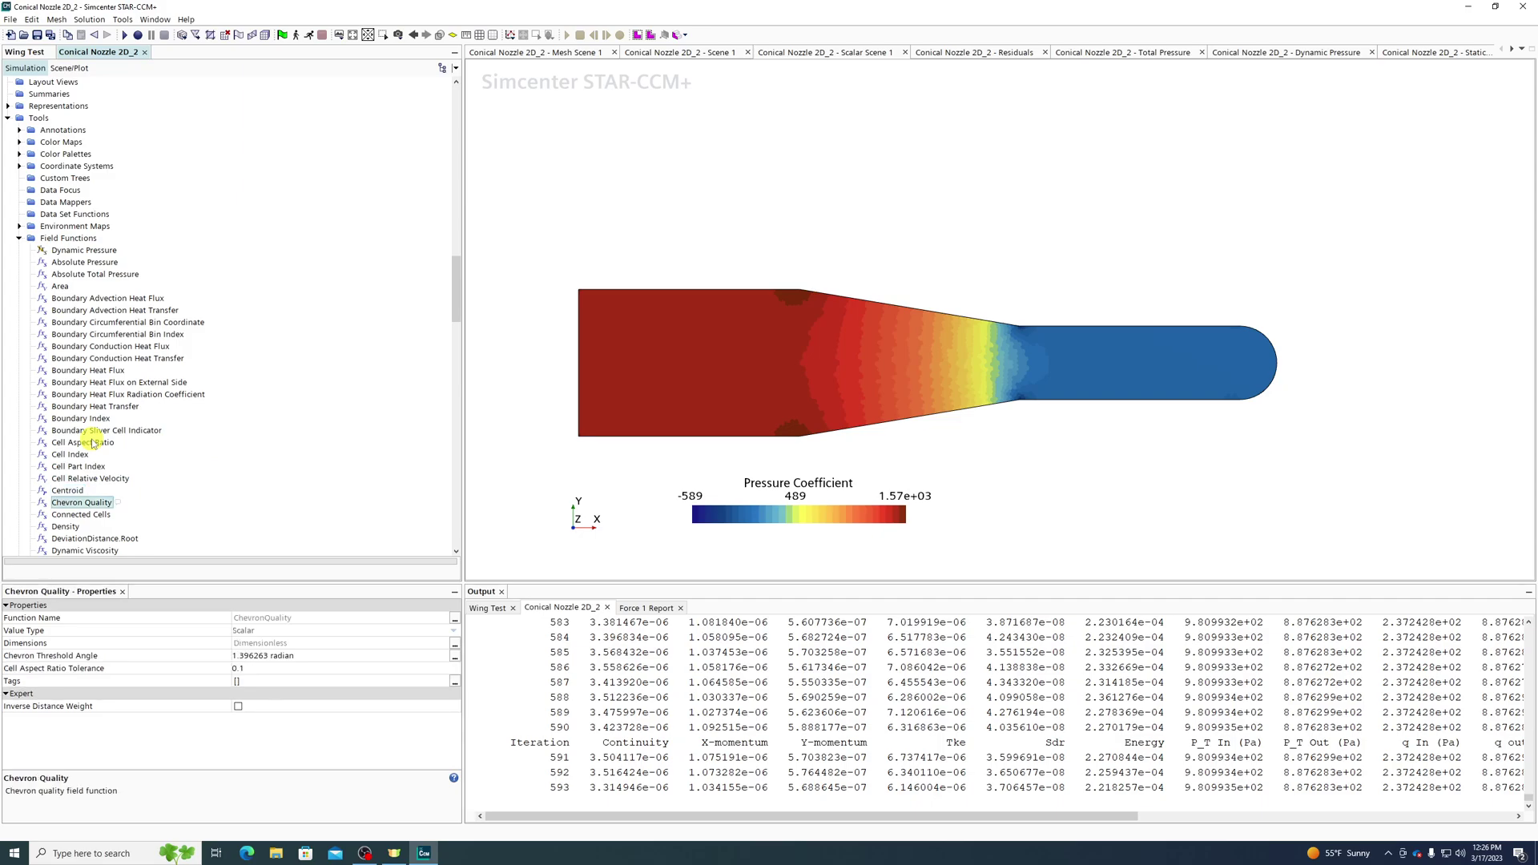
key("Down")
key("Down")
key("Down")
key("Down")
key("Down")
key("Down")
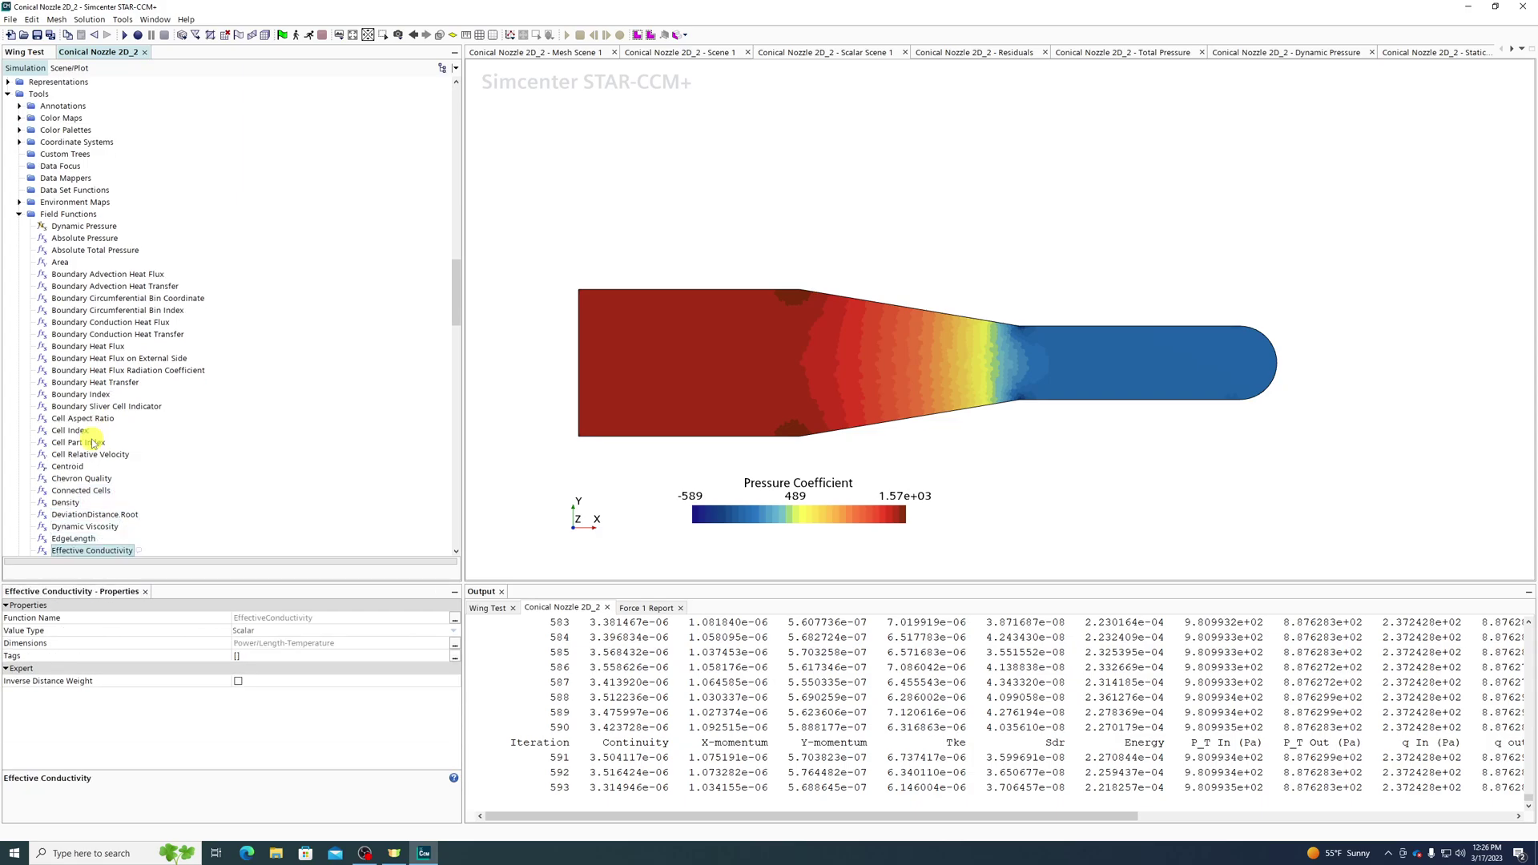
key("Up")
left_click(272, 655)
left_click(266, 564)
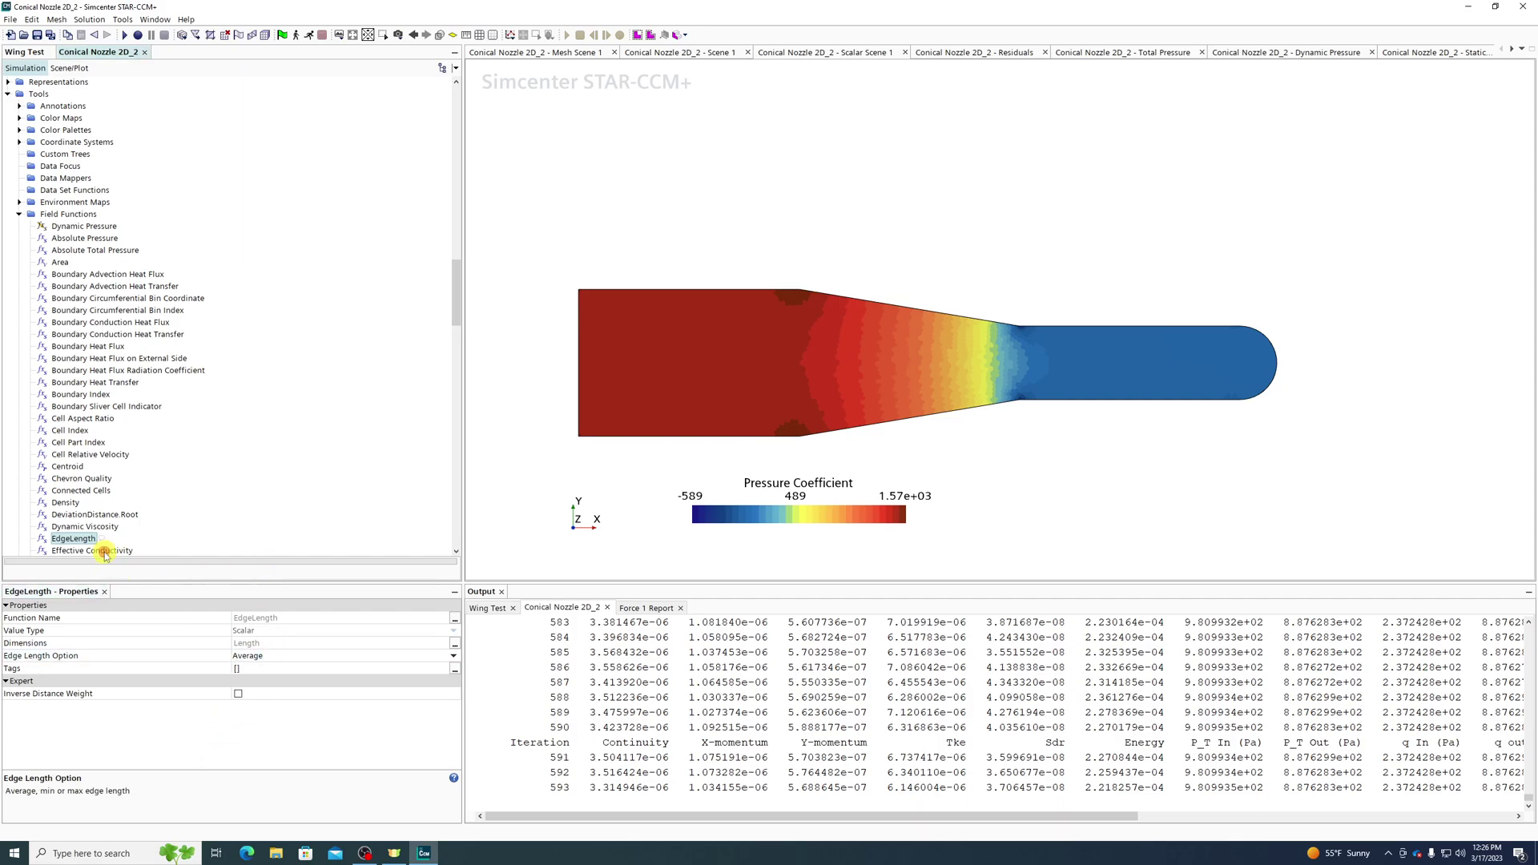
Examine the properties of the field functions from Effective Conductivity through Face Type.
left_click(100, 550)
scroll(145, 450, "down", 3)
key("Down")
key("Down")
key("Down")
key("Down")
key("Down")
key("Down")
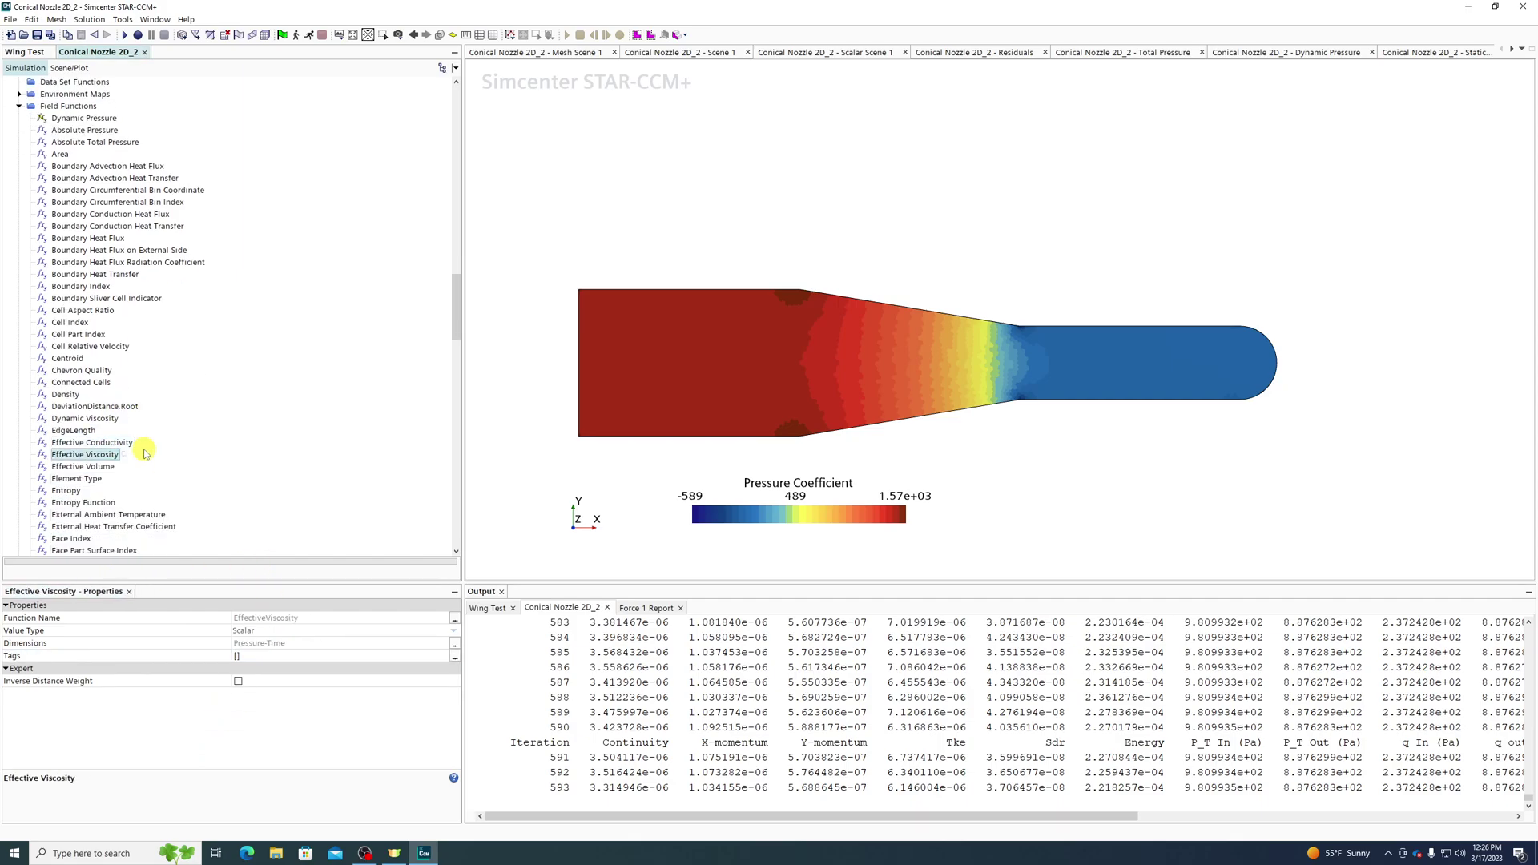
key("Down")
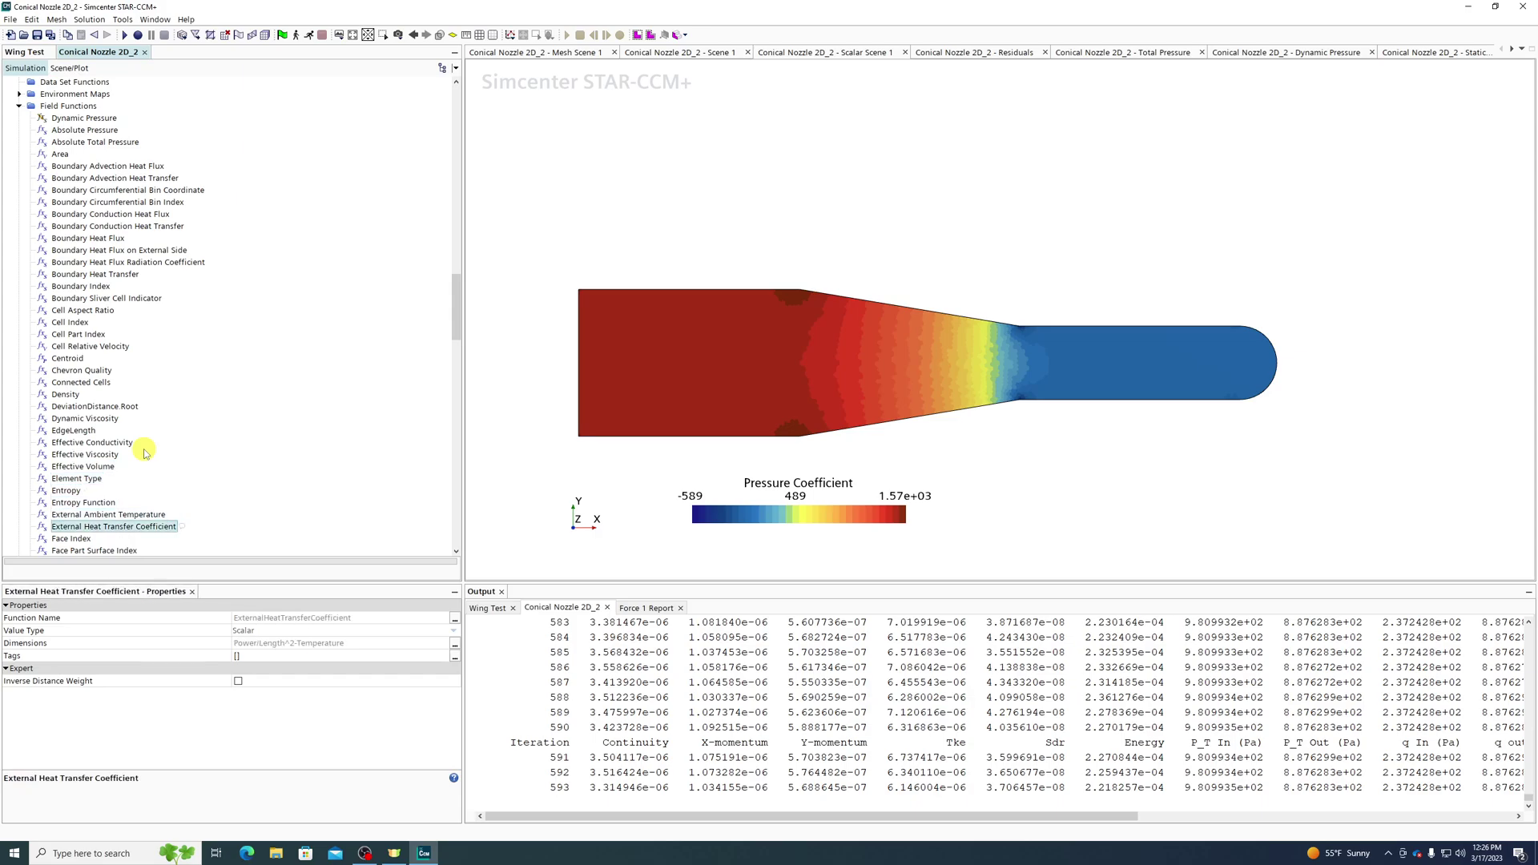
key("Down")
key("Down")
key("Down")
key("Down")
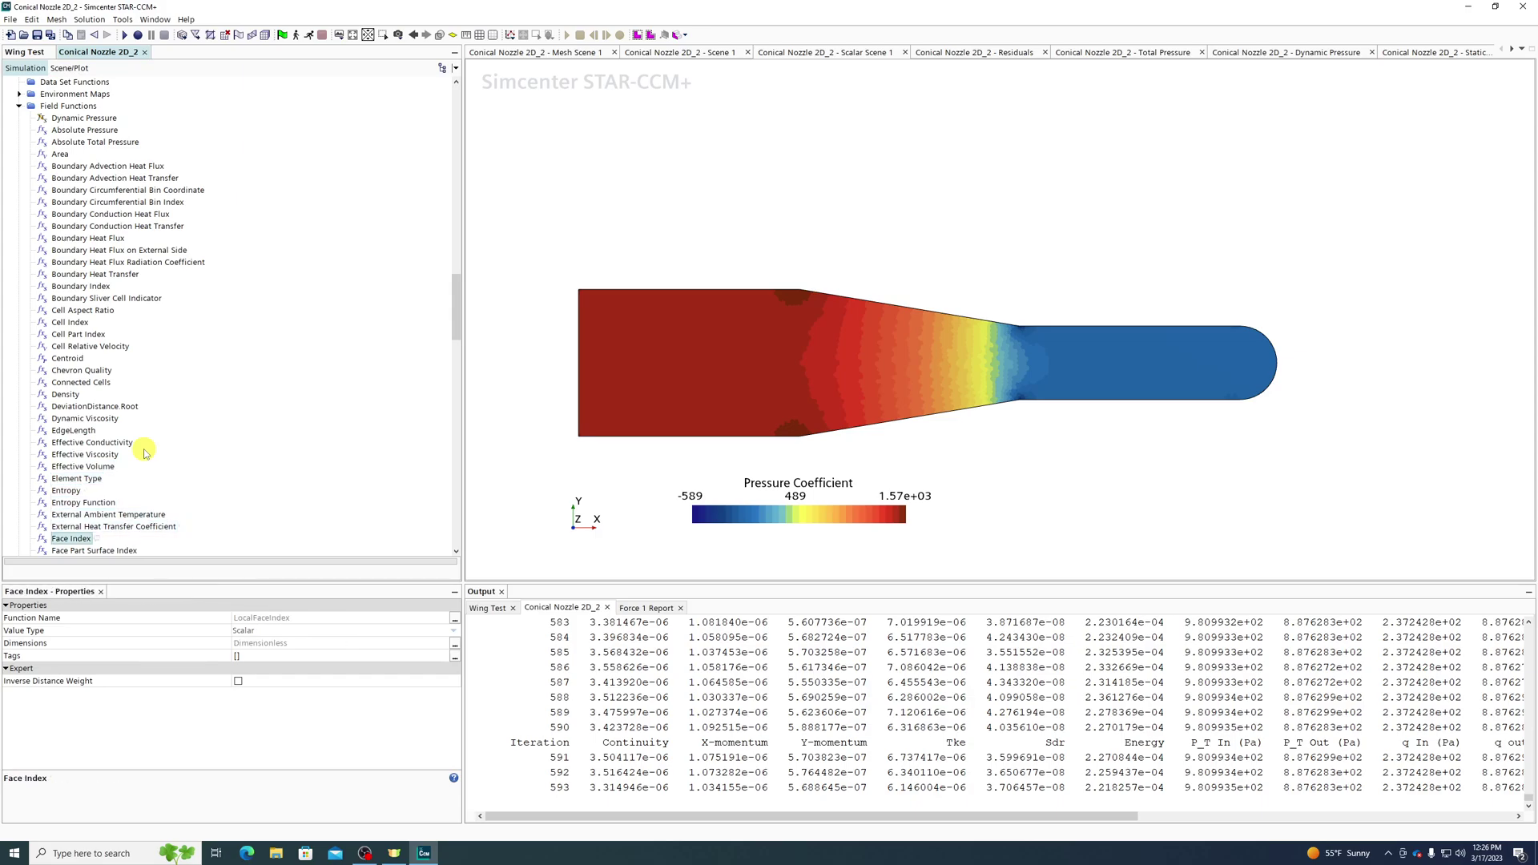
Set the reference density of the Pressure Coefficient field function to 1.18 kg/m^3.
scroll(141, 453, "down", 5)
scroll(141, 453, "down", 2)
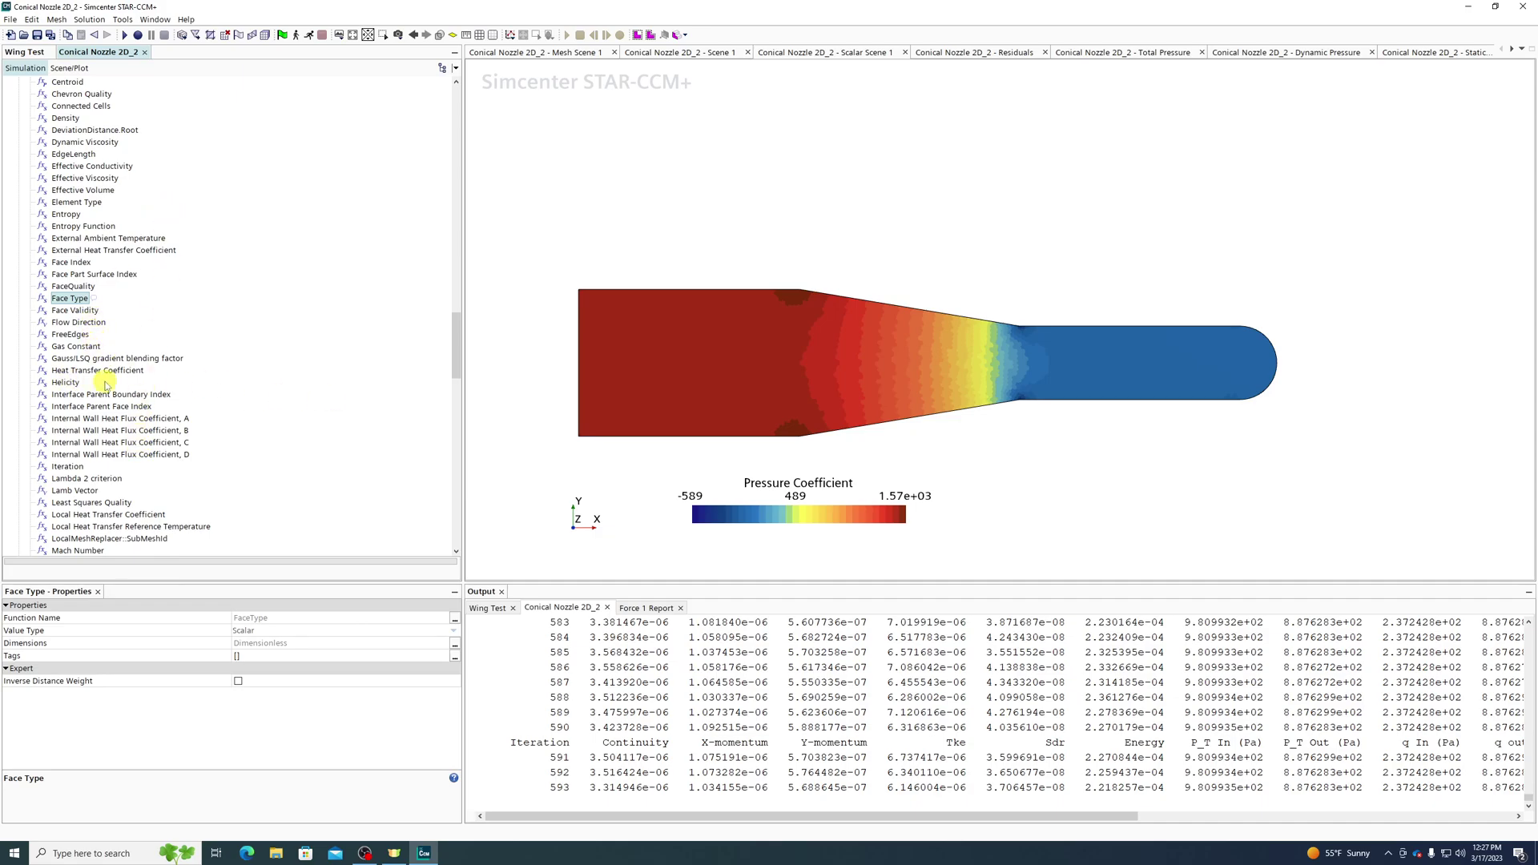
scroll(112, 384, "down", 8)
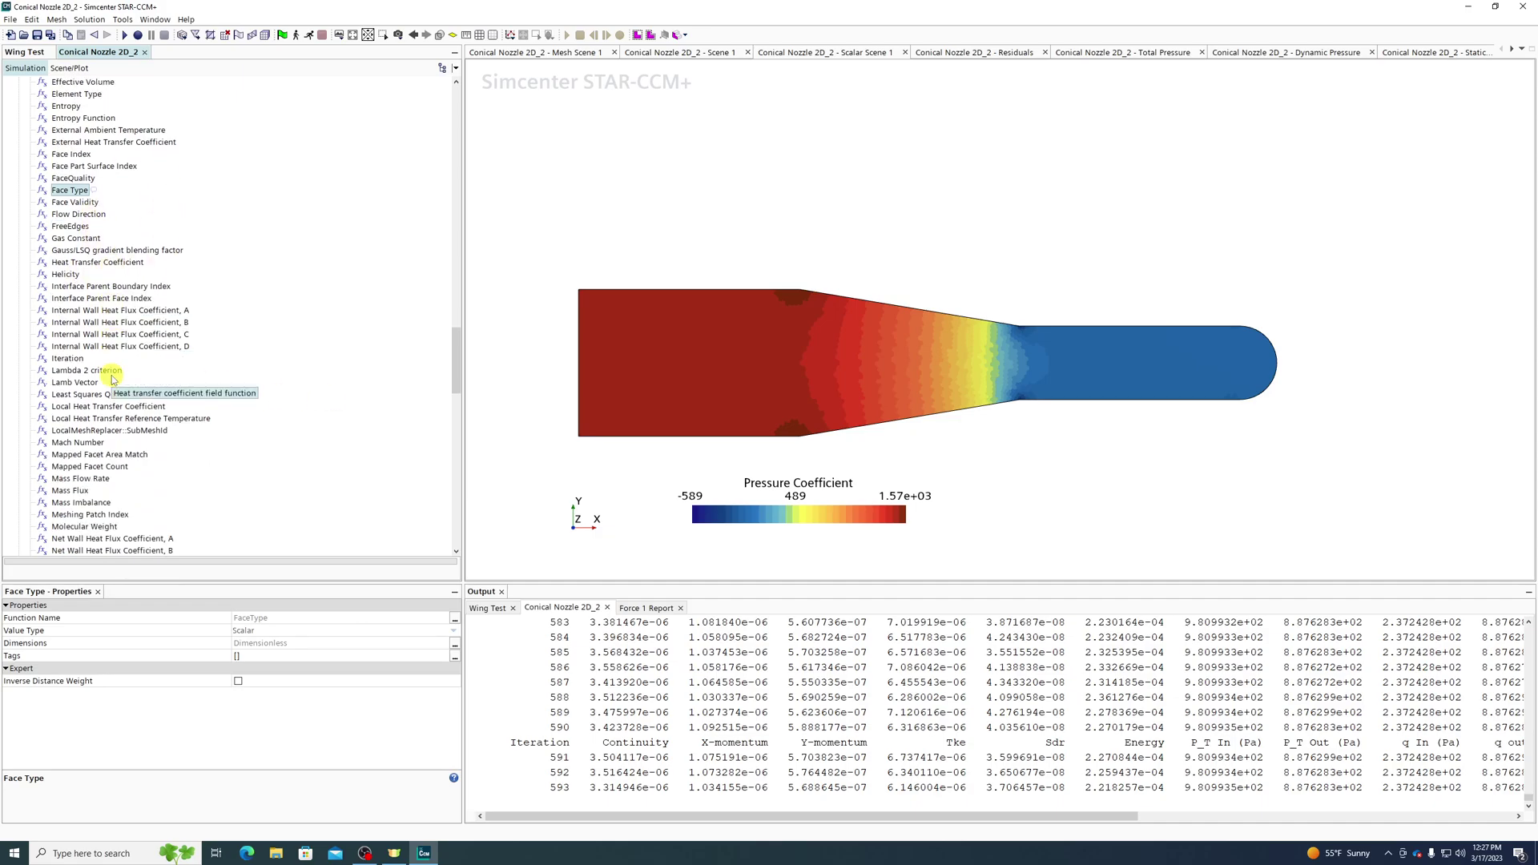
scroll(109, 460, "down", 1)
left_click(96, 490)
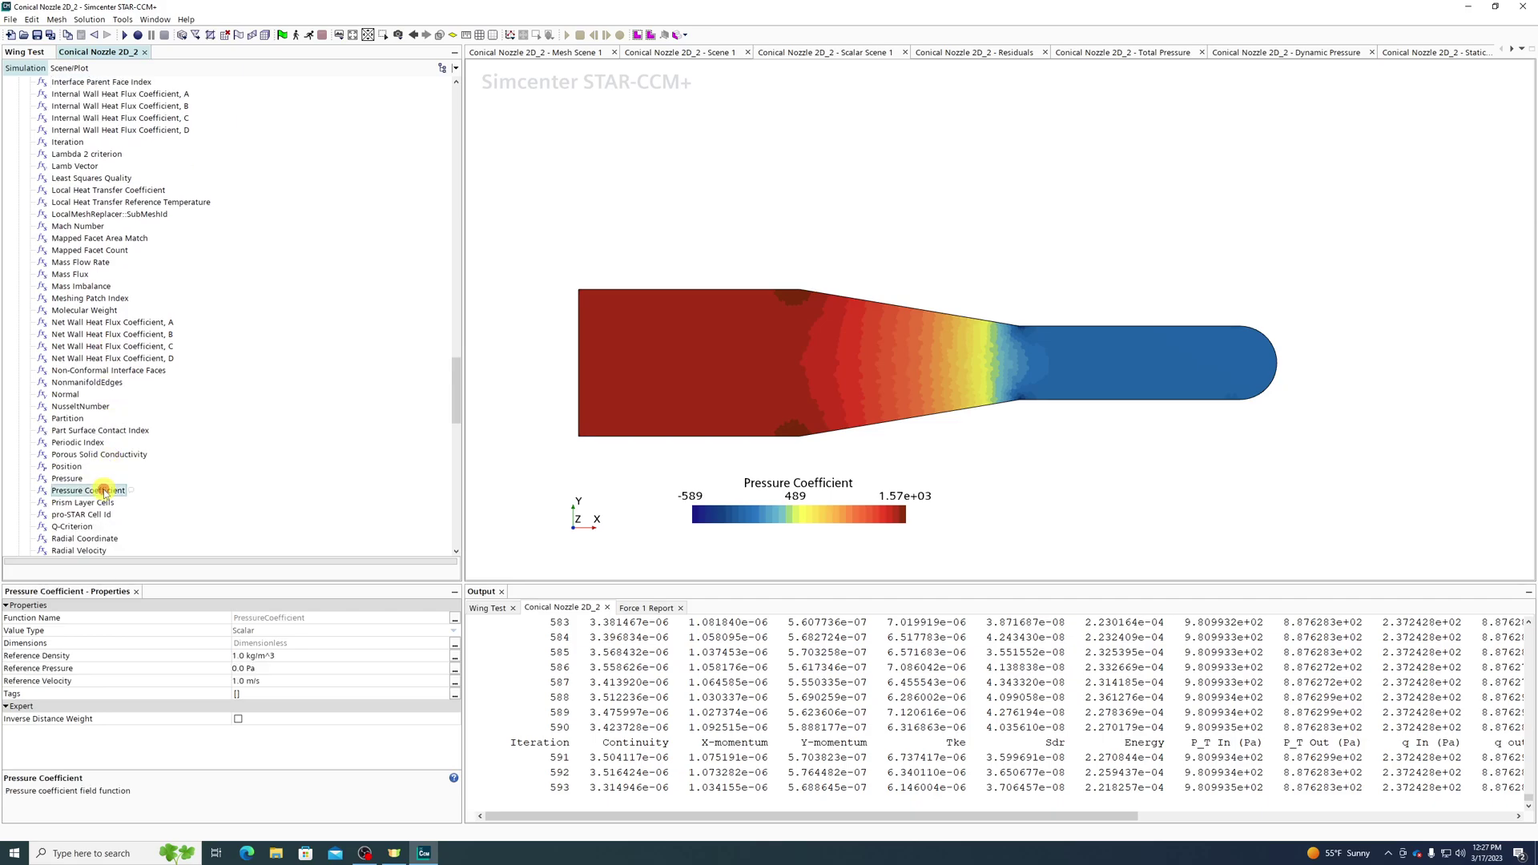
left_click(304, 656)
key("ctrl+a")
type("1")
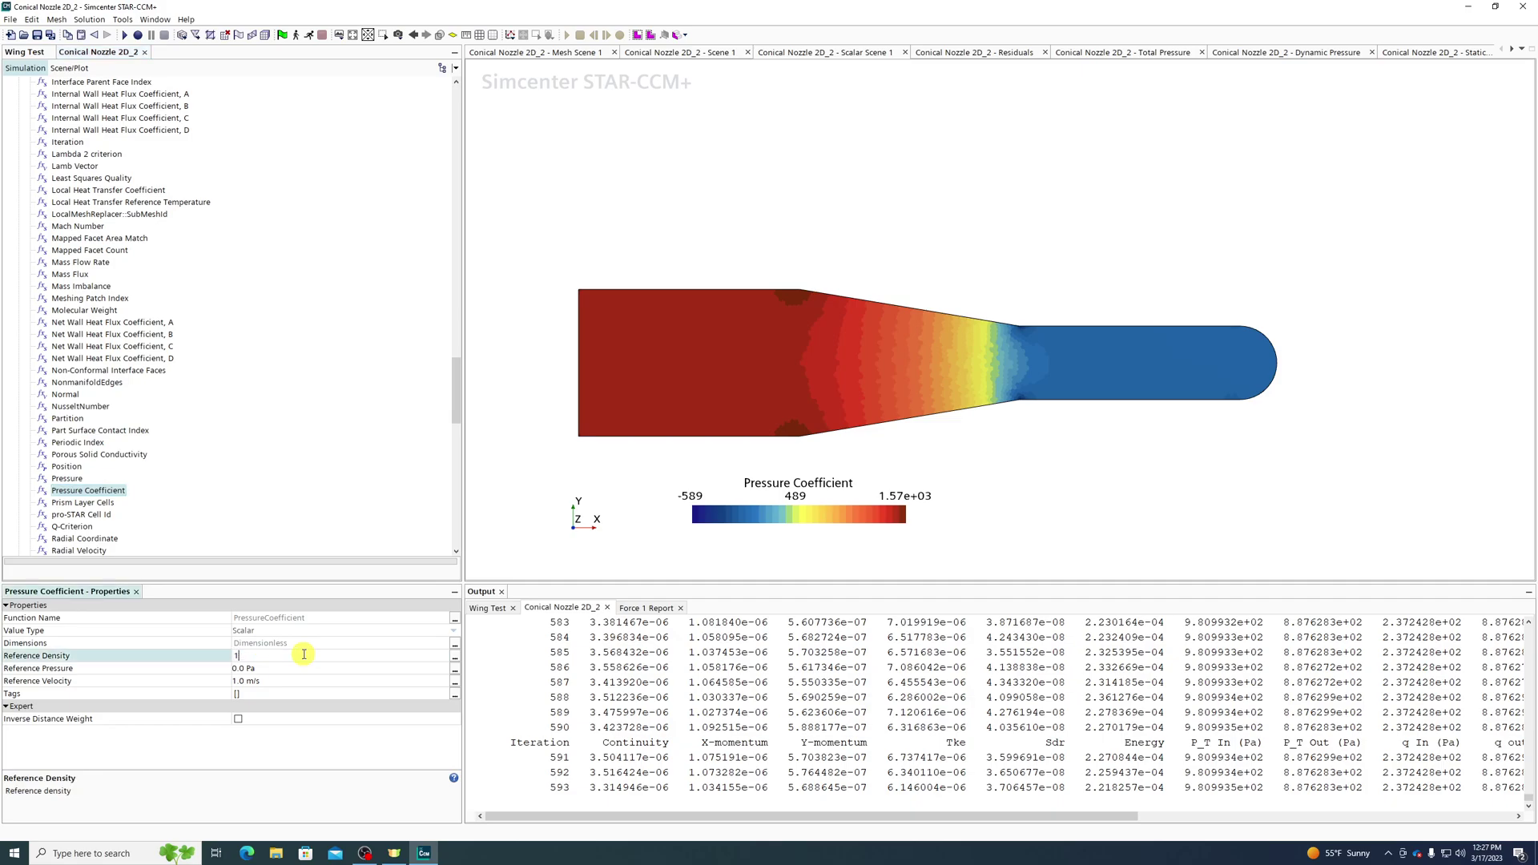
type(".18")
key("Return")
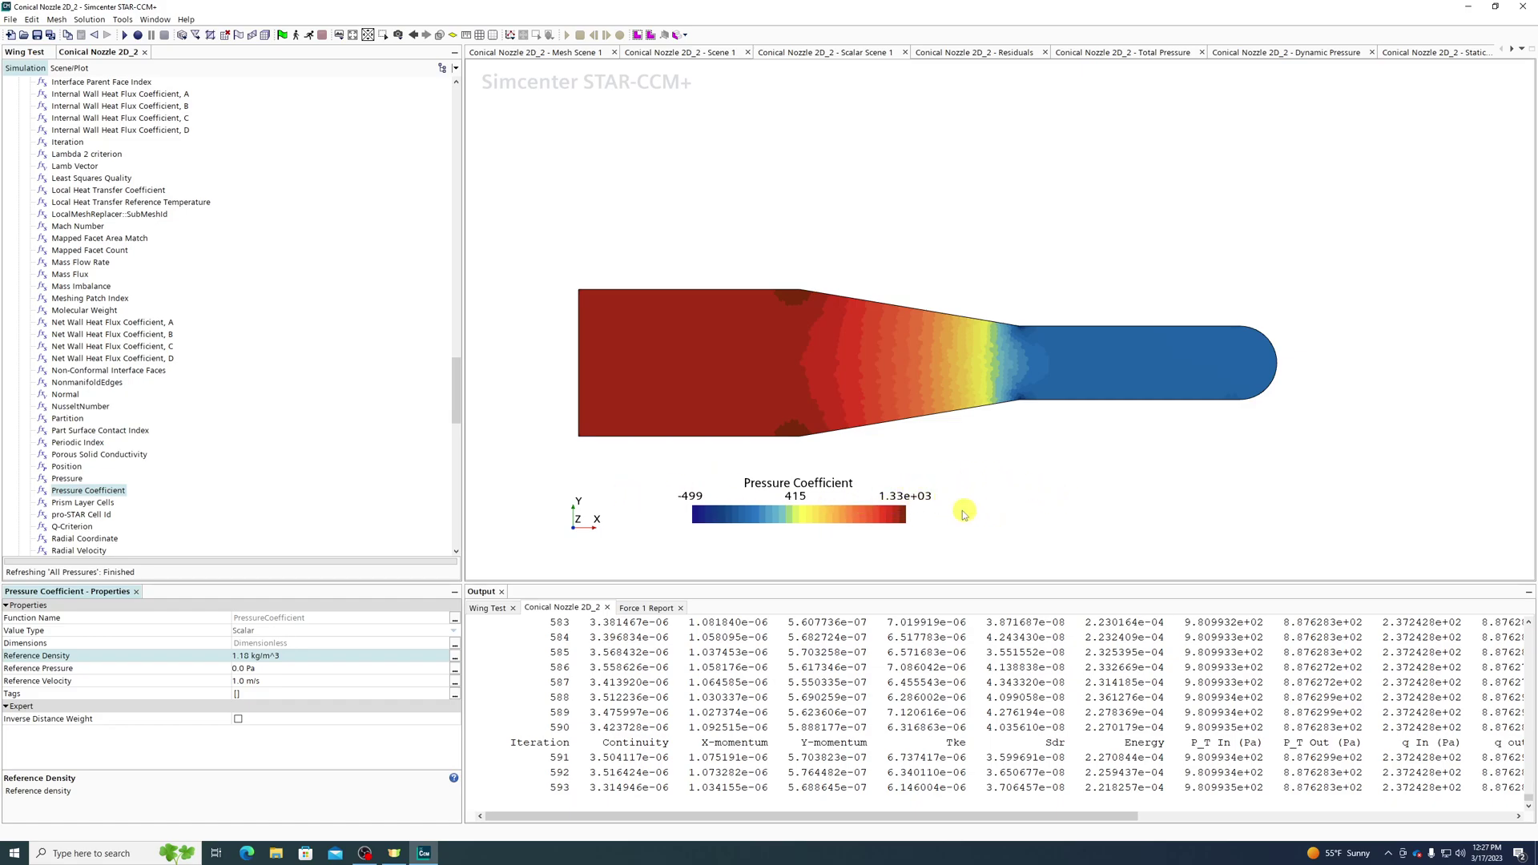
Set the reference velocity of the Pressure Coefficient field function to 30 m/s.
left_click(279, 681)
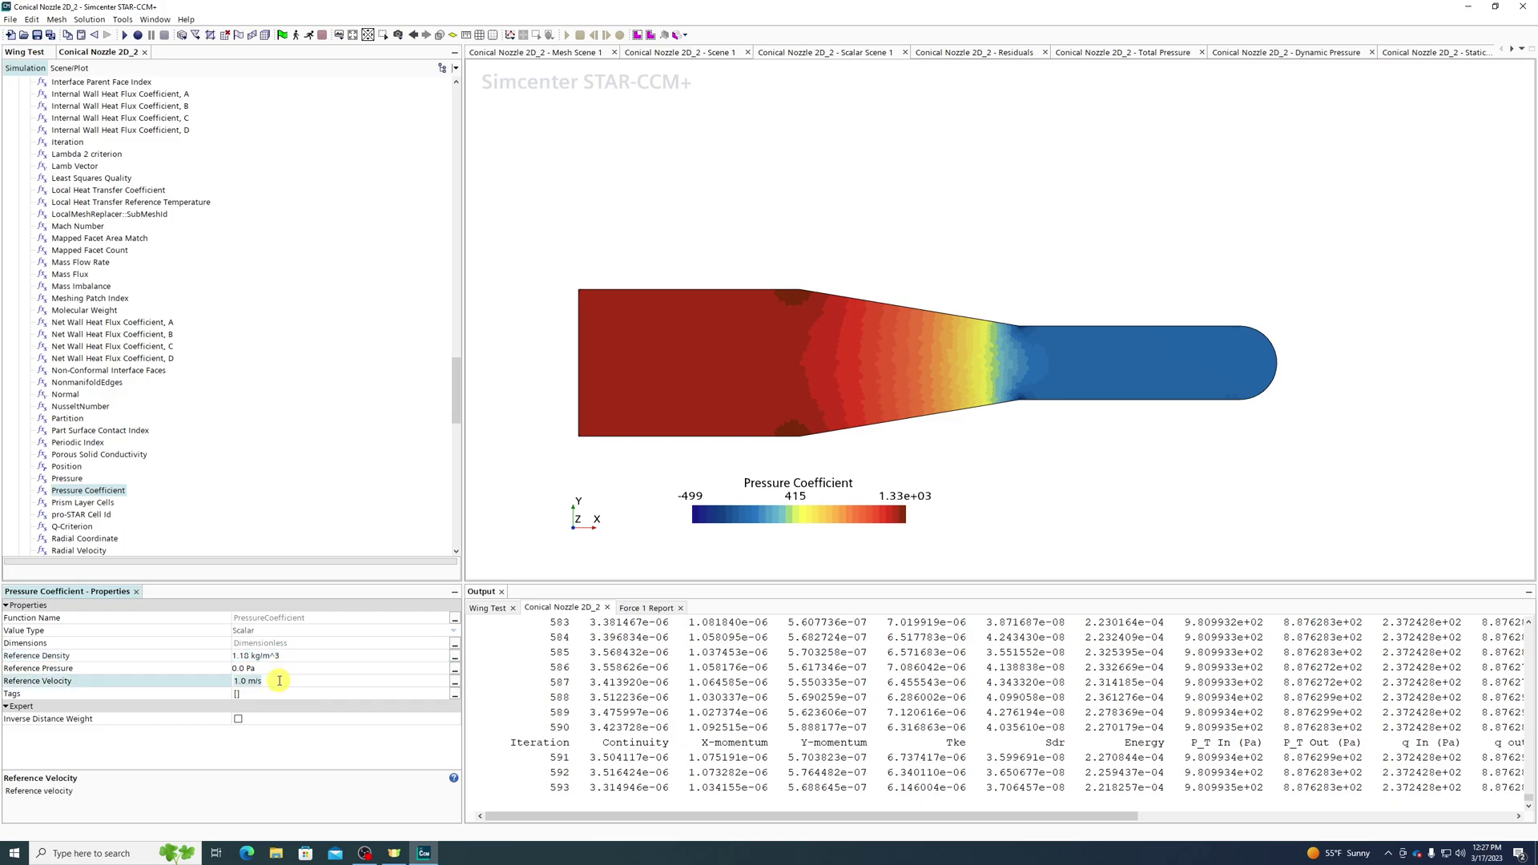
type("30")
key("Return")
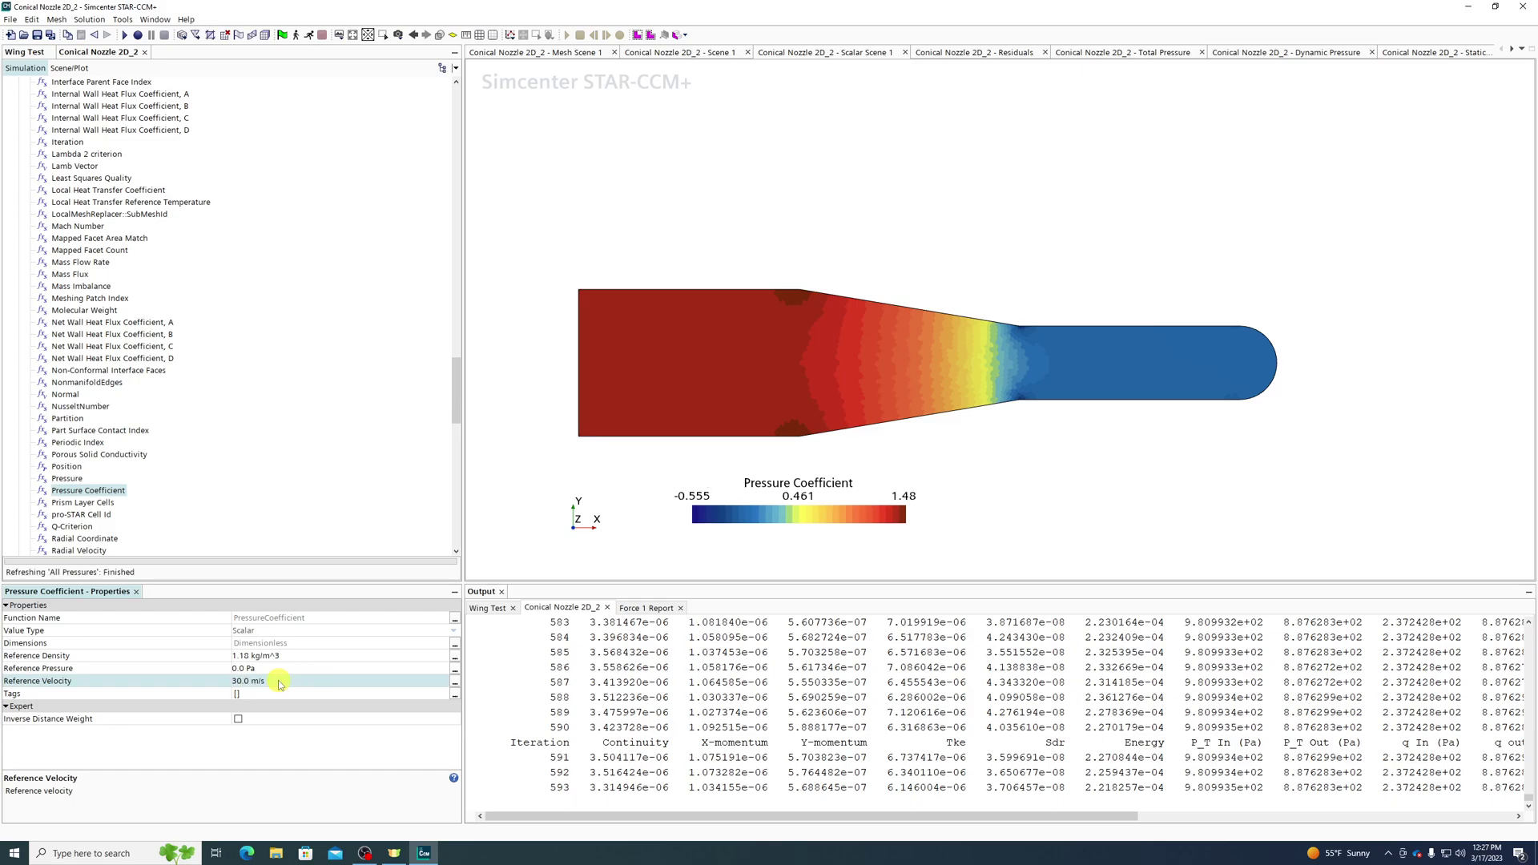
Check the velocity magnitude specified in the physics values of the upstream inlet boundary.
scroll(68, 262, "up", 20)
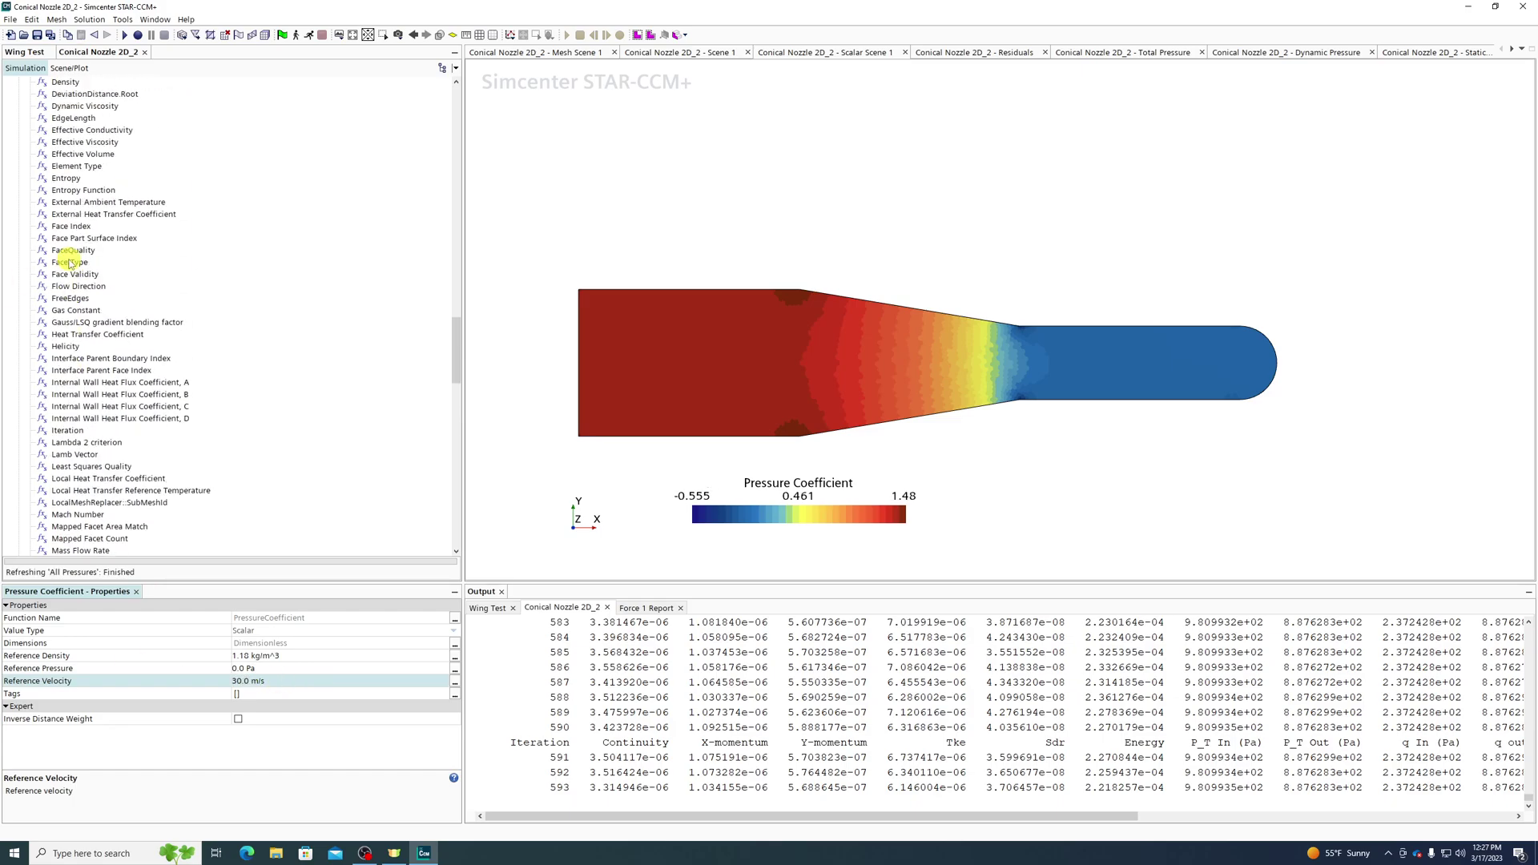
scroll(68, 262, "up", 7)
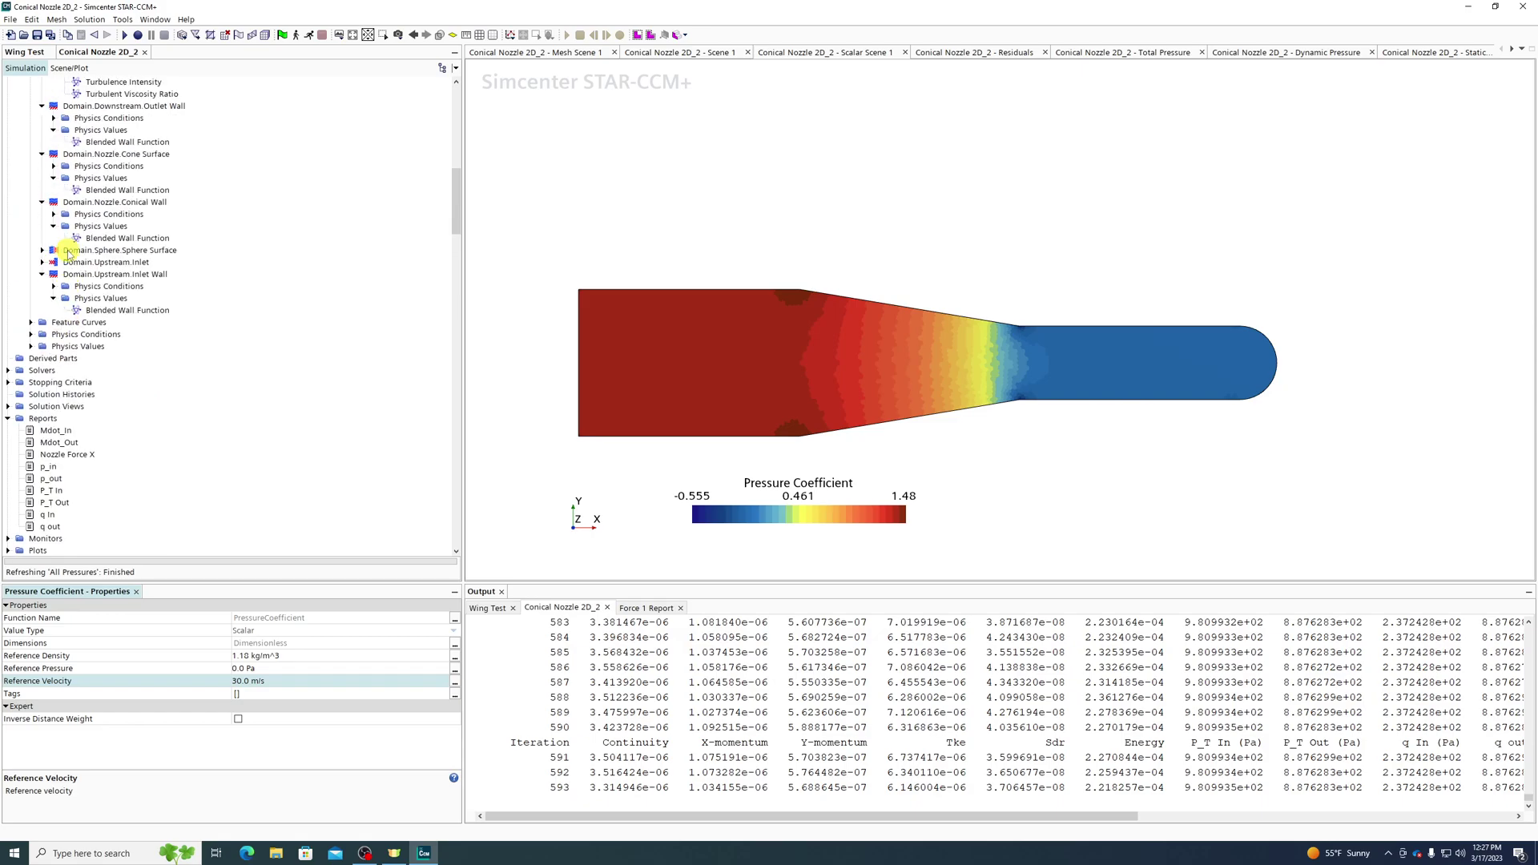
left_click(44, 263)
left_click(53, 286)
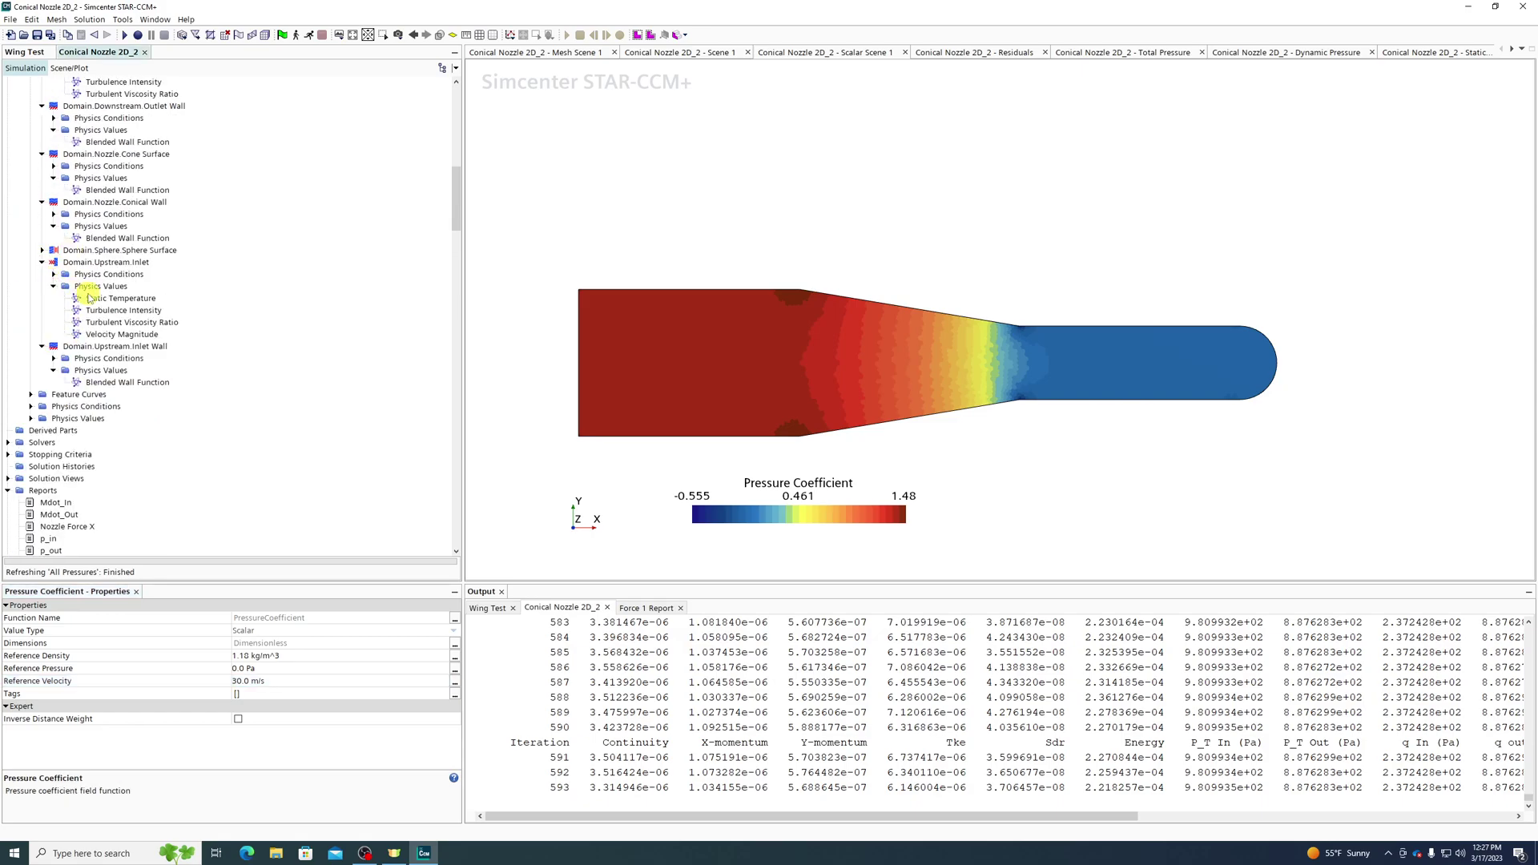
left_click(96, 334)
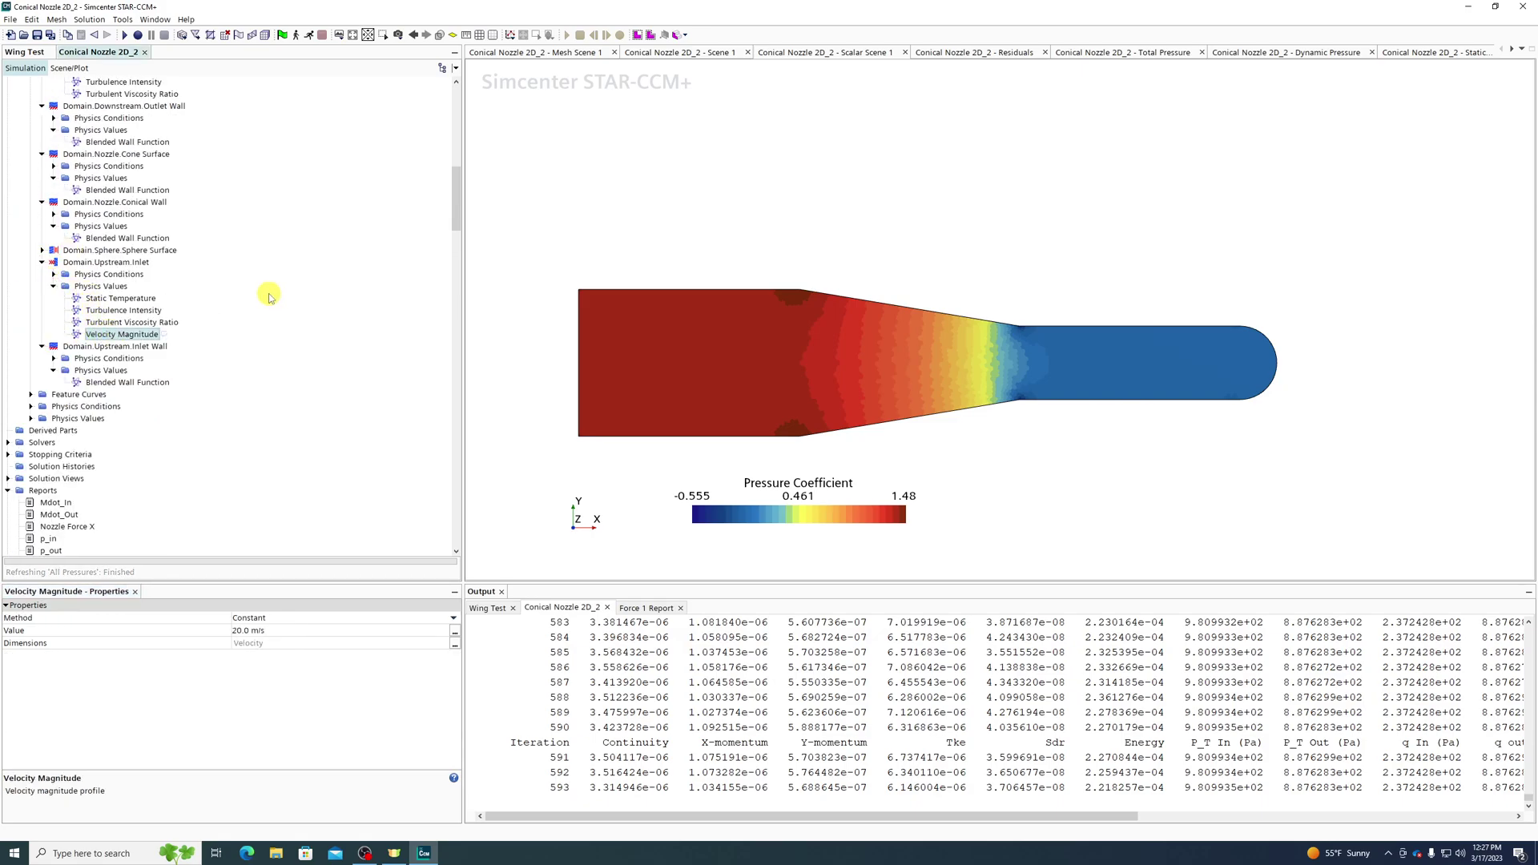
Set the reference velocity of the Pressure Coefficient field function to 20 m/s.
scroll(261, 292, "down", 20)
scroll(252, 303, "down", 2)
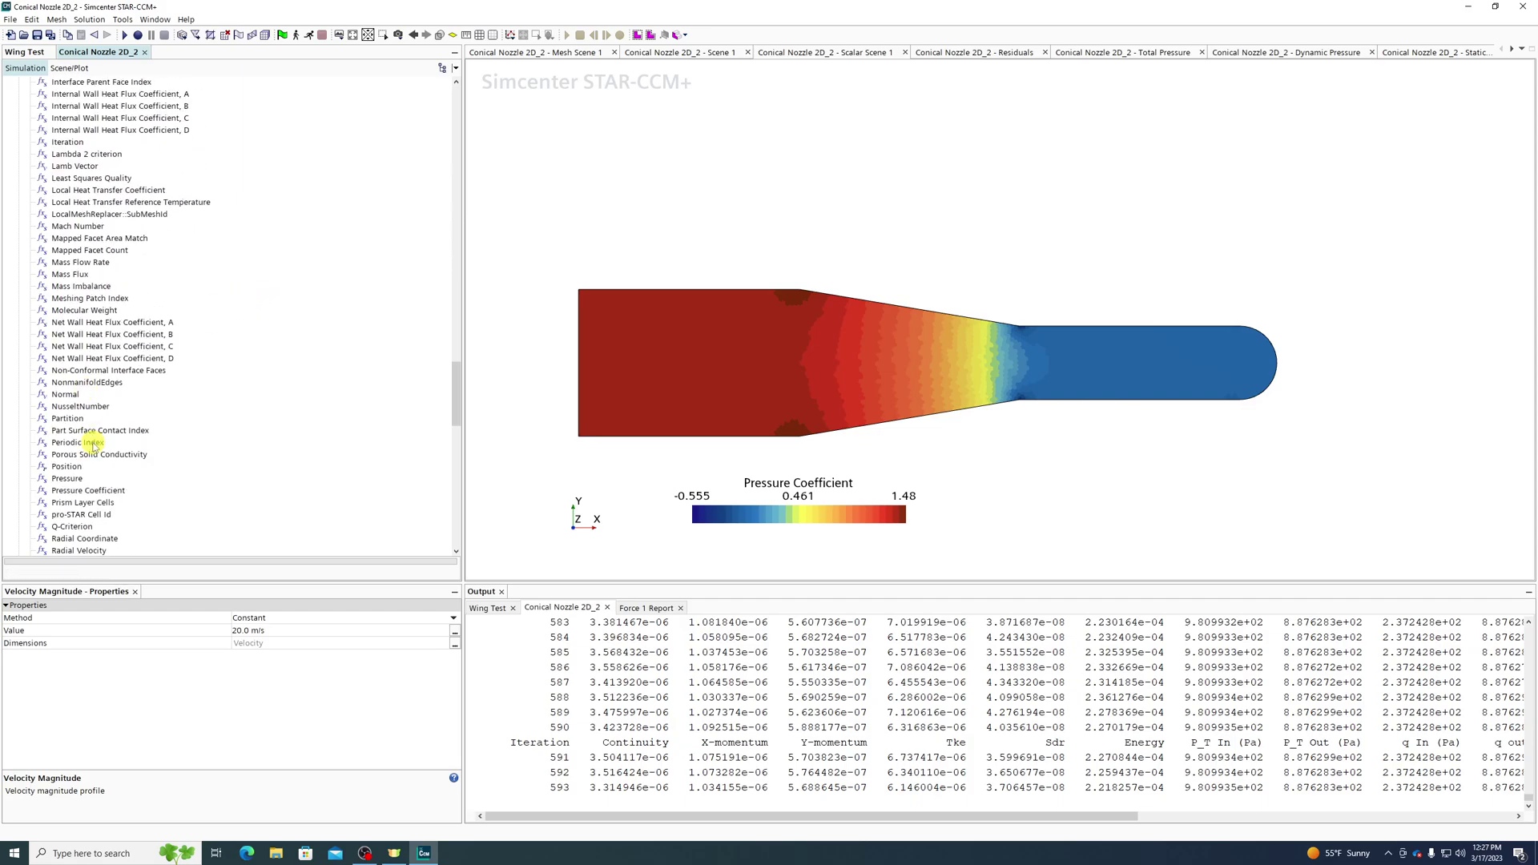
left_click(80, 489)
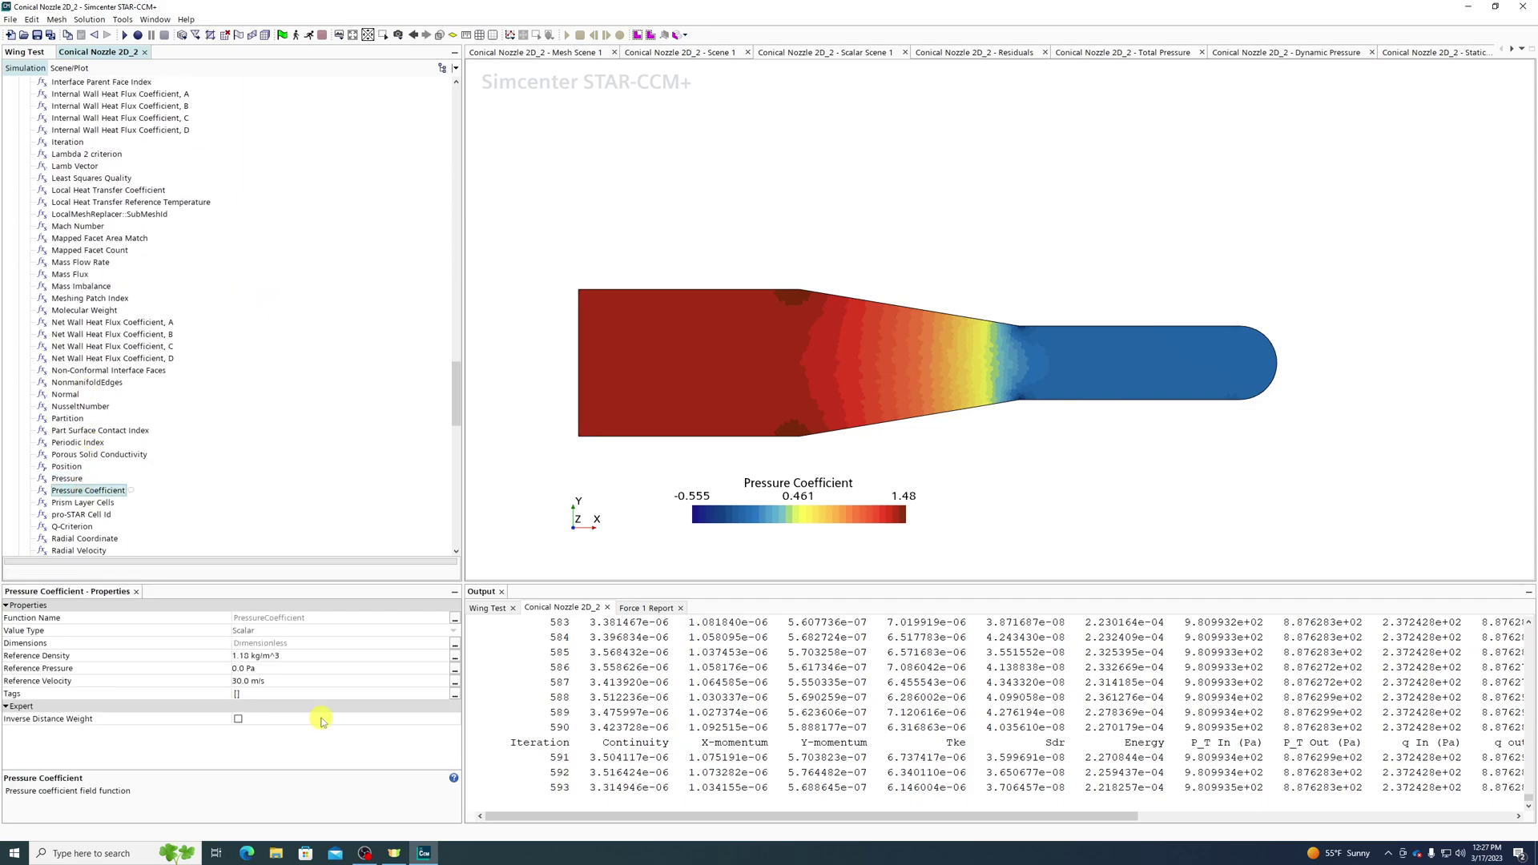
left_click(258, 670)
left_click(273, 683)
type("20")
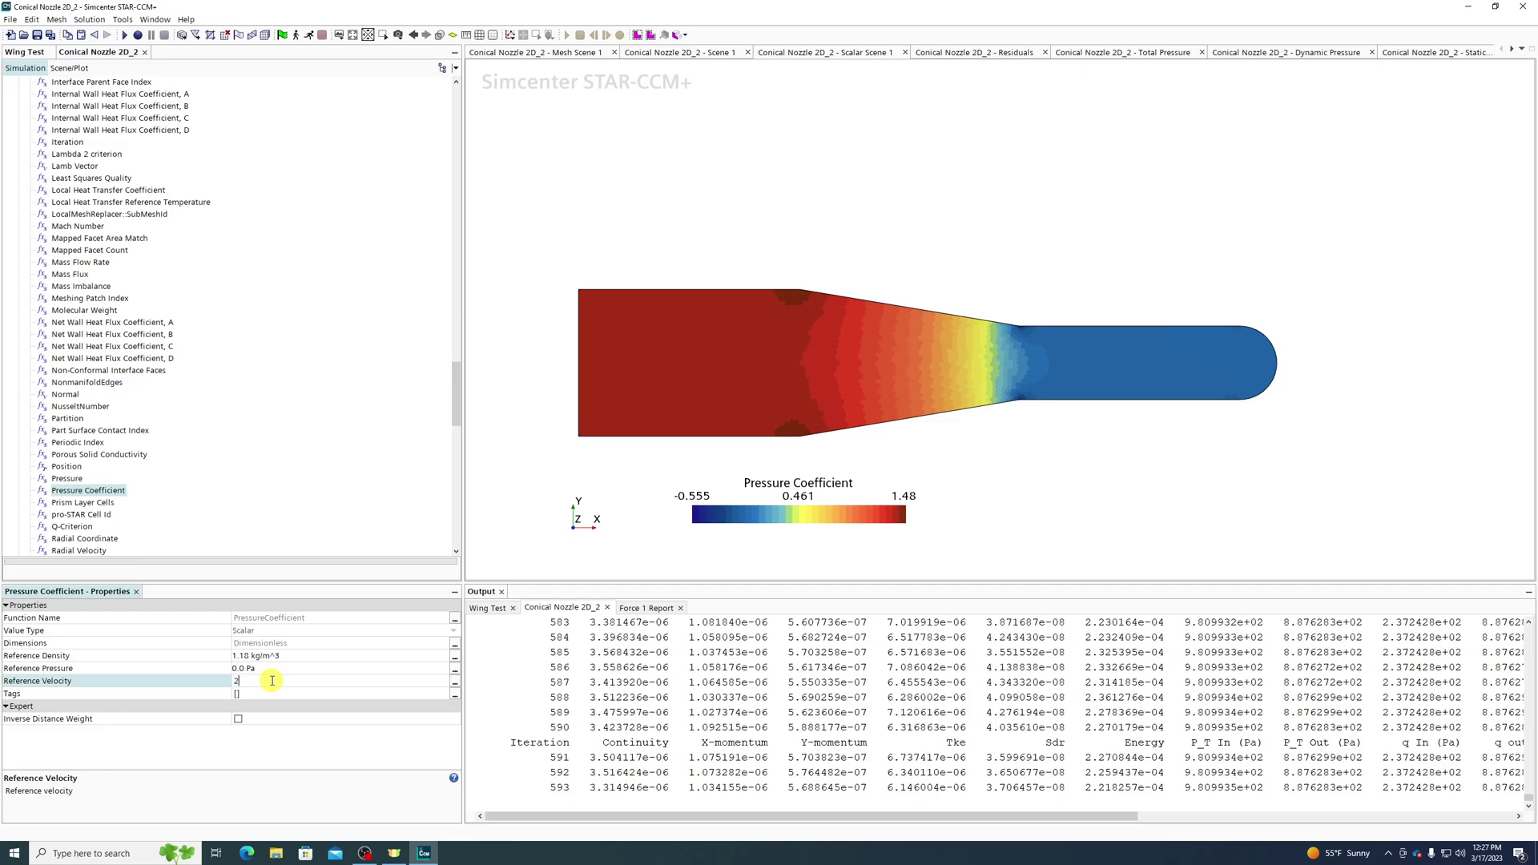
key("Return")
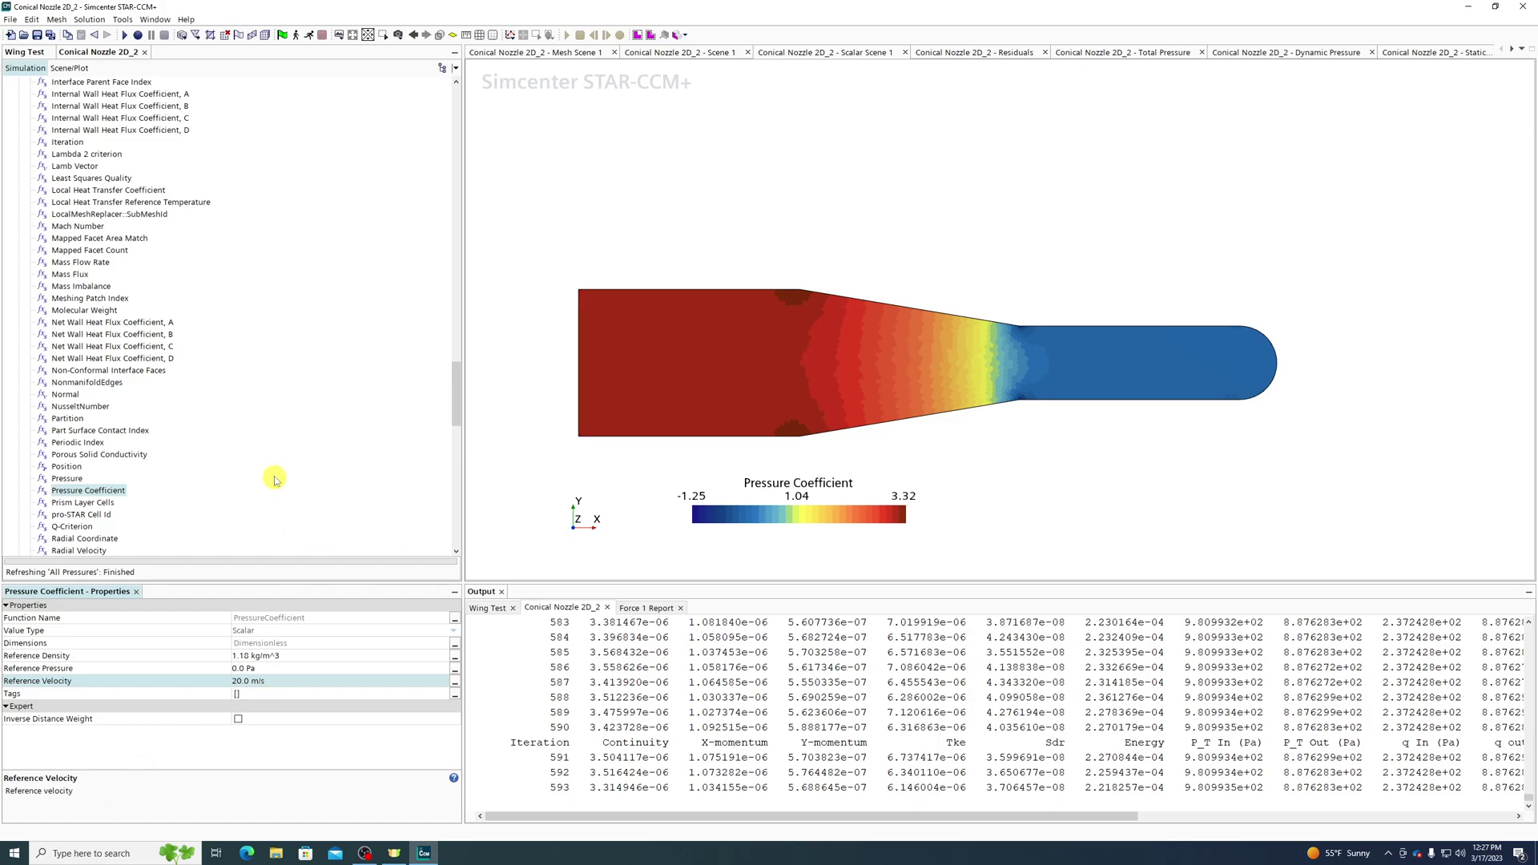
Check the static temperature and velocity magnitude values of the upstream inlet boundary.
scroll(274, 469, "up", 11)
scroll(274, 462, "up", 20)
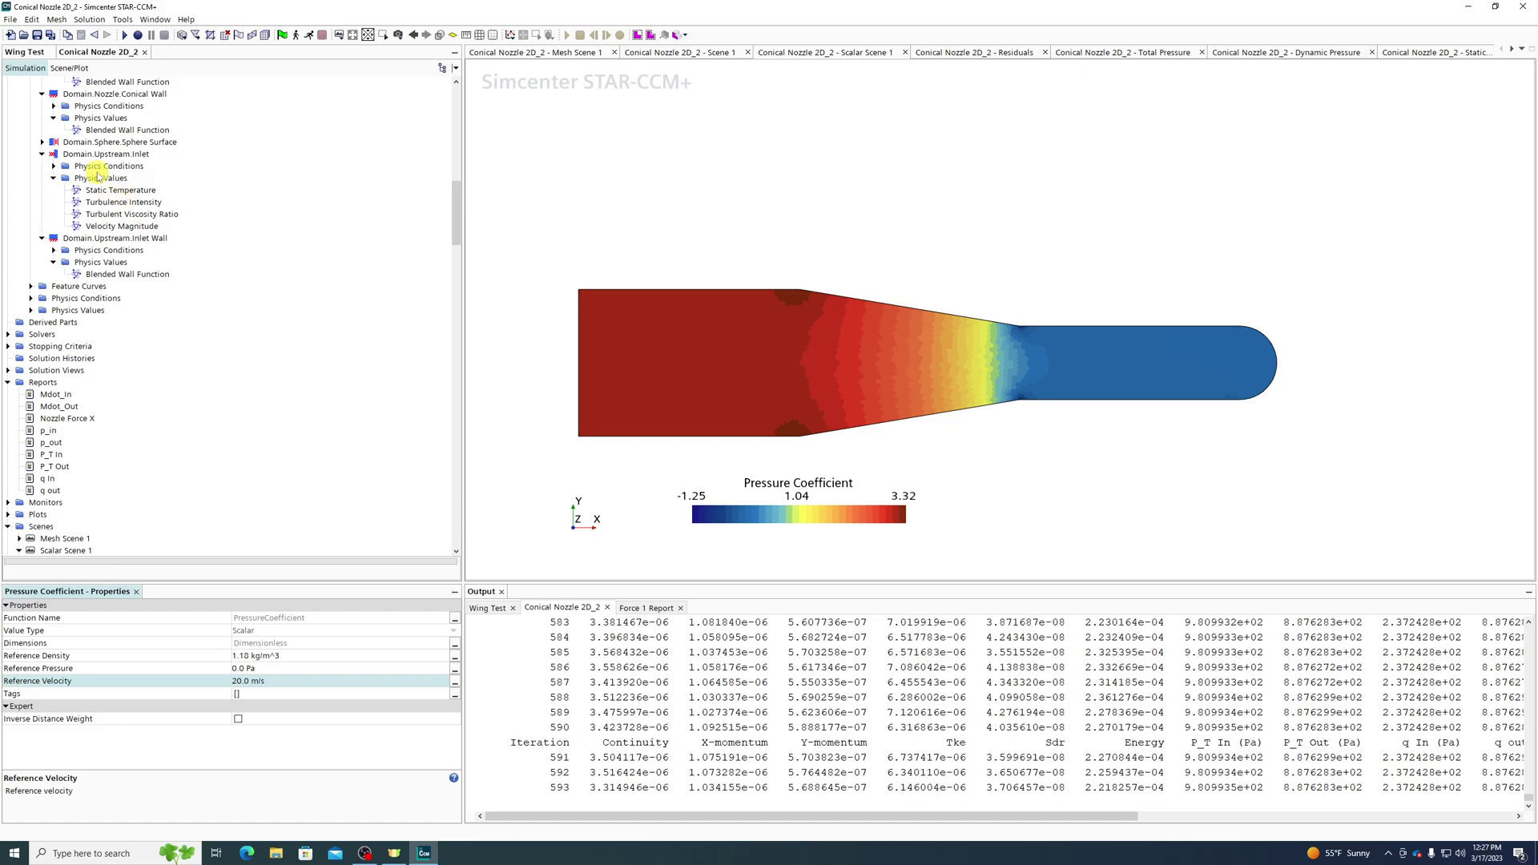
left_click(104, 190)
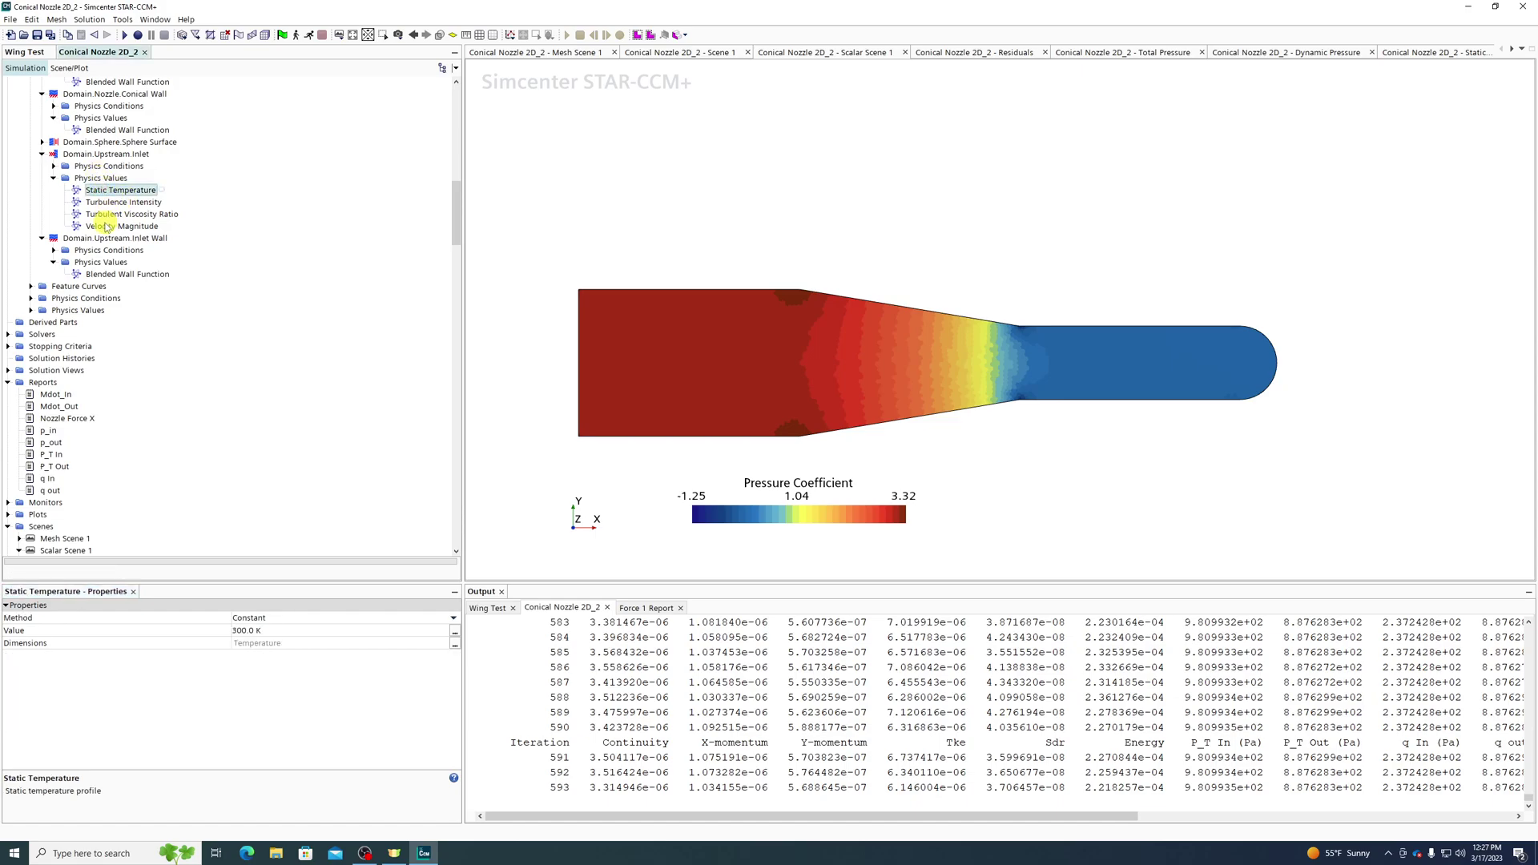
left_click(105, 227)
Look through the remaining field functions and examine the reference pressure of the Pressure Coefficient function.
scroll(206, 266, "down", 20)
scroll(207, 267, "down", 8)
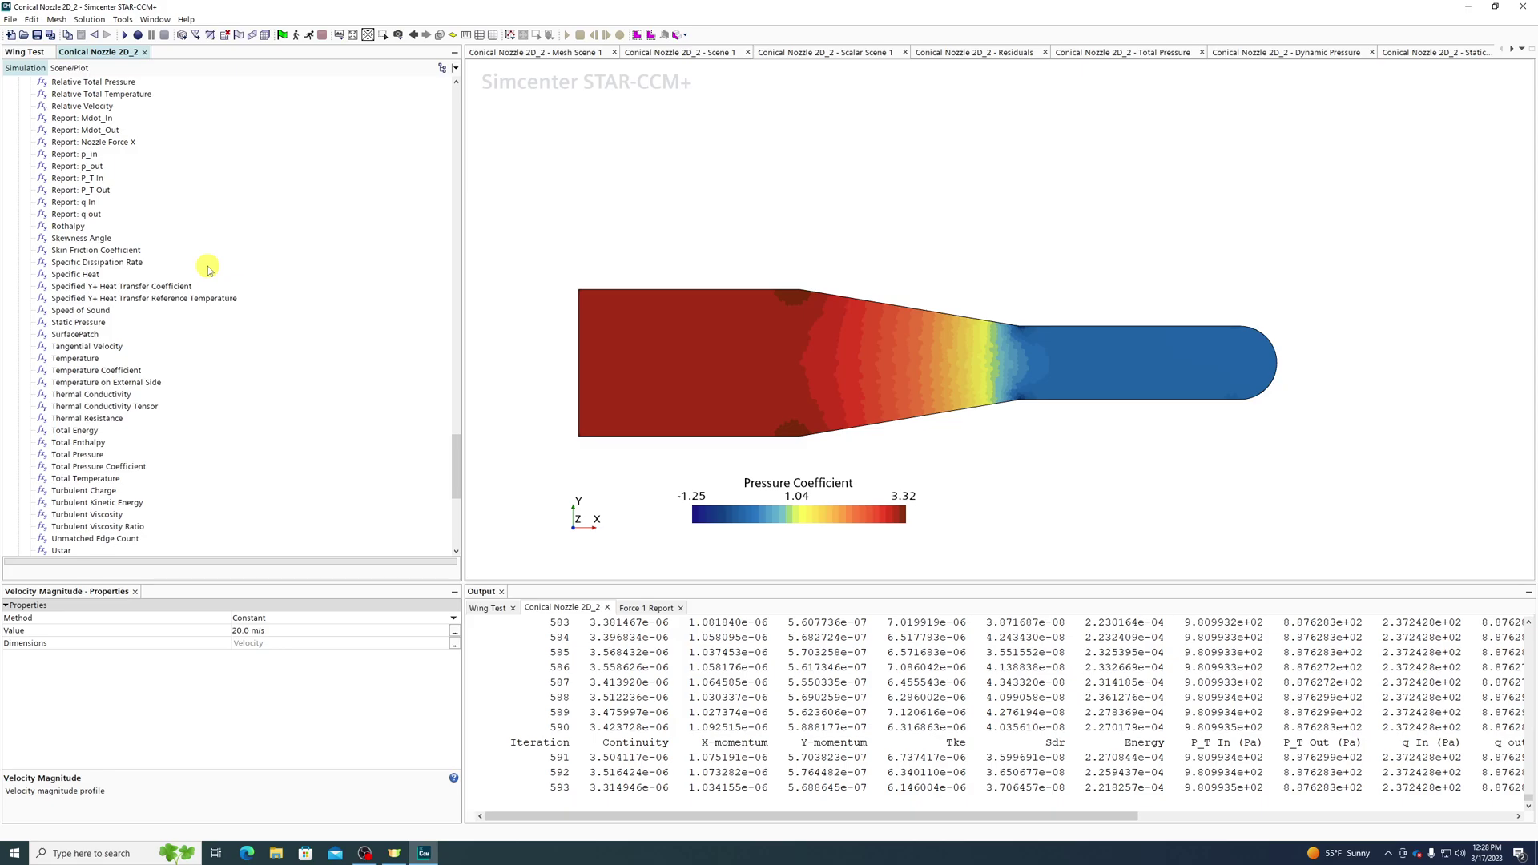
scroll(207, 267, "down", 5)
scroll(206, 267, "up", 15)
scroll(207, 266, "down", 15)
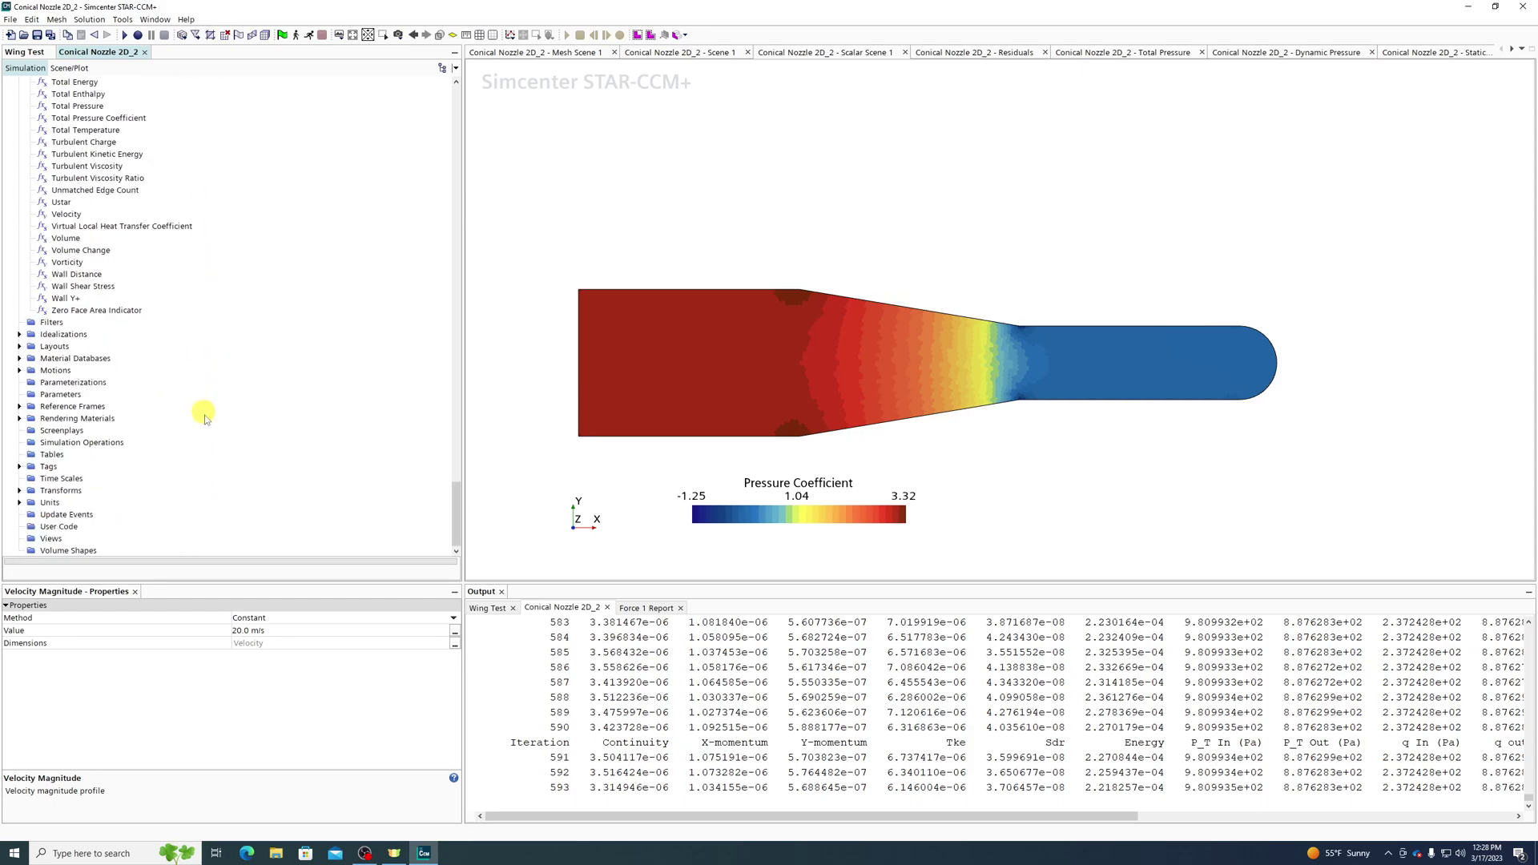
scroll(212, 432, "up", 9)
scroll(223, 449, "down", 7)
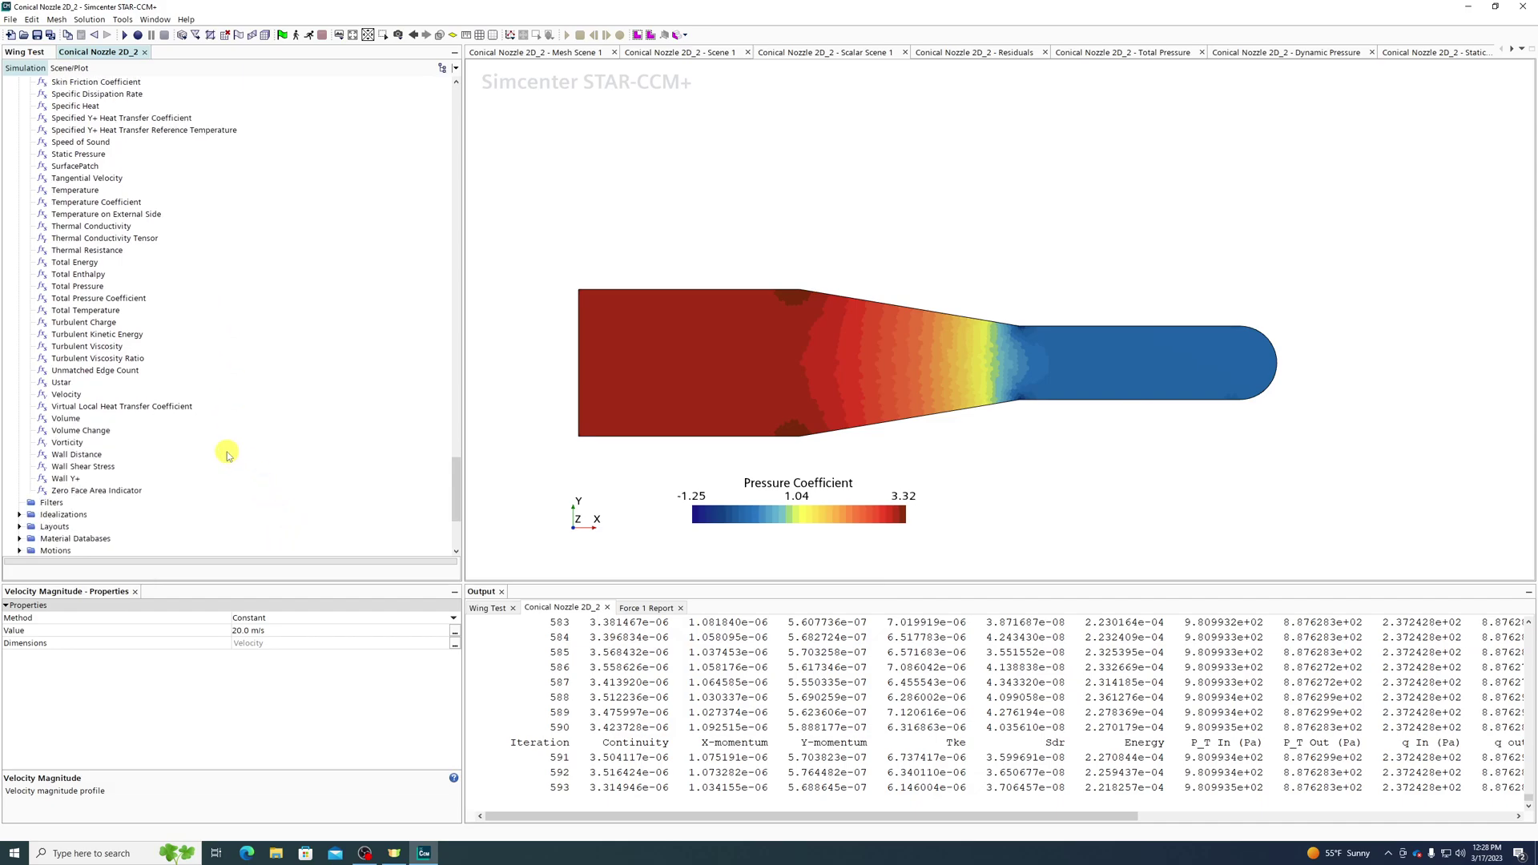
scroll(224, 448, "up", 4)
scroll(198, 399, "up", 4)
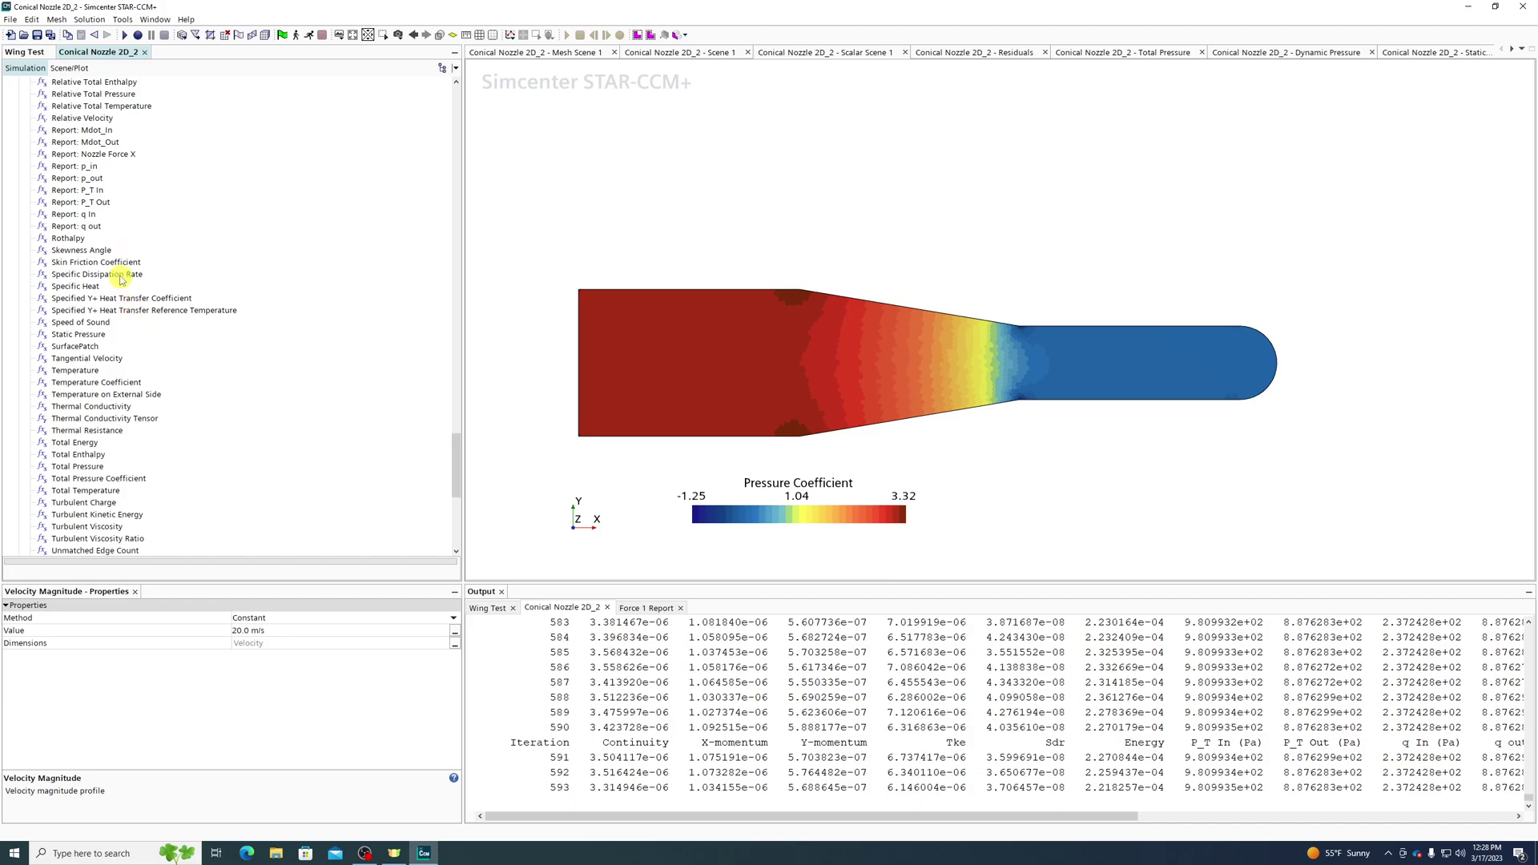
scroll(77, 445, "up", 6)
left_click(90, 177)
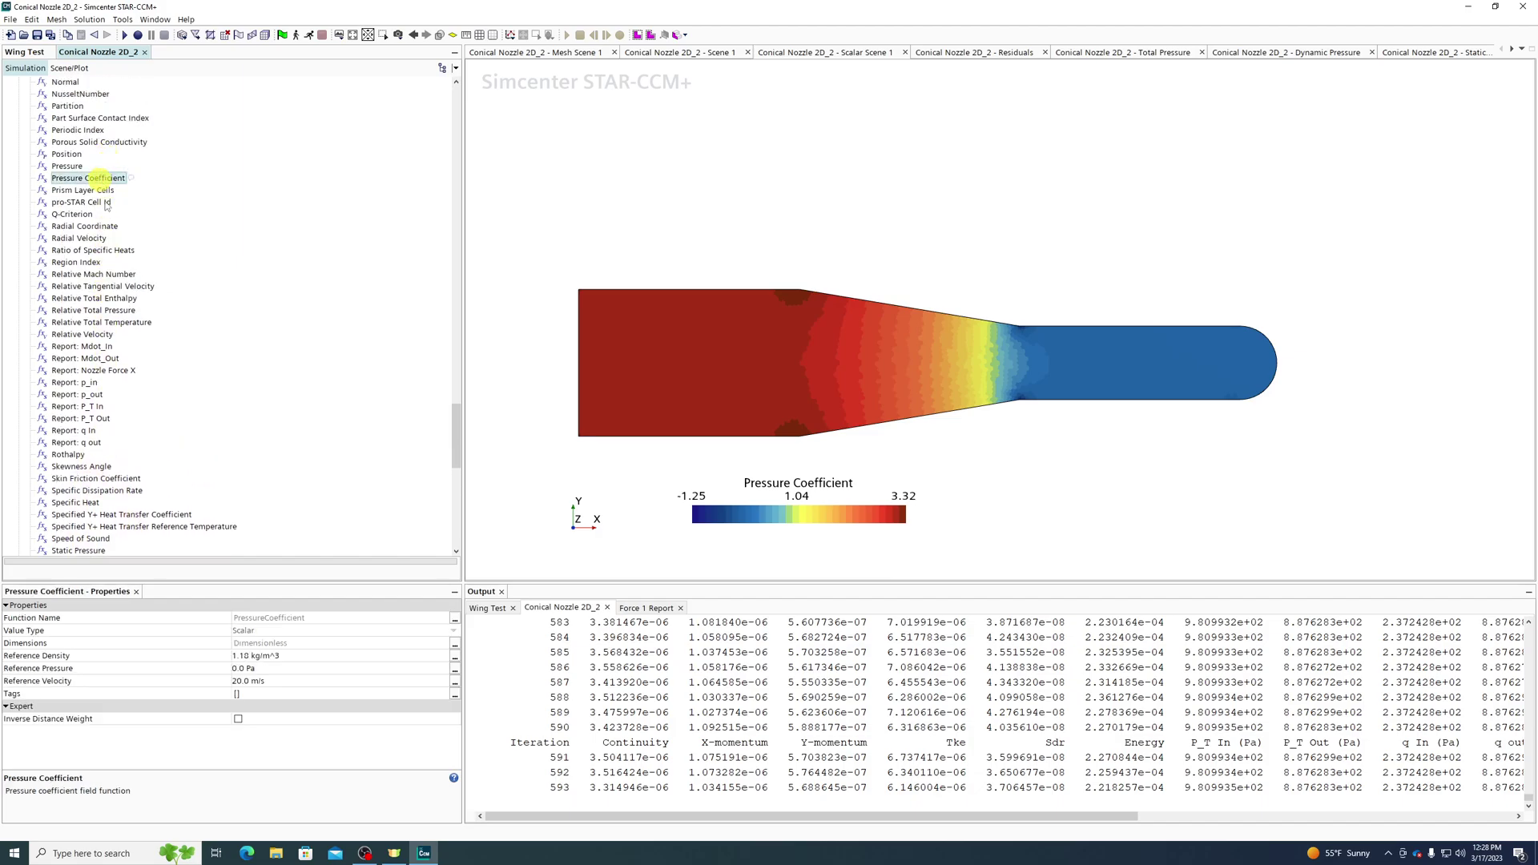
left_click(48, 668)
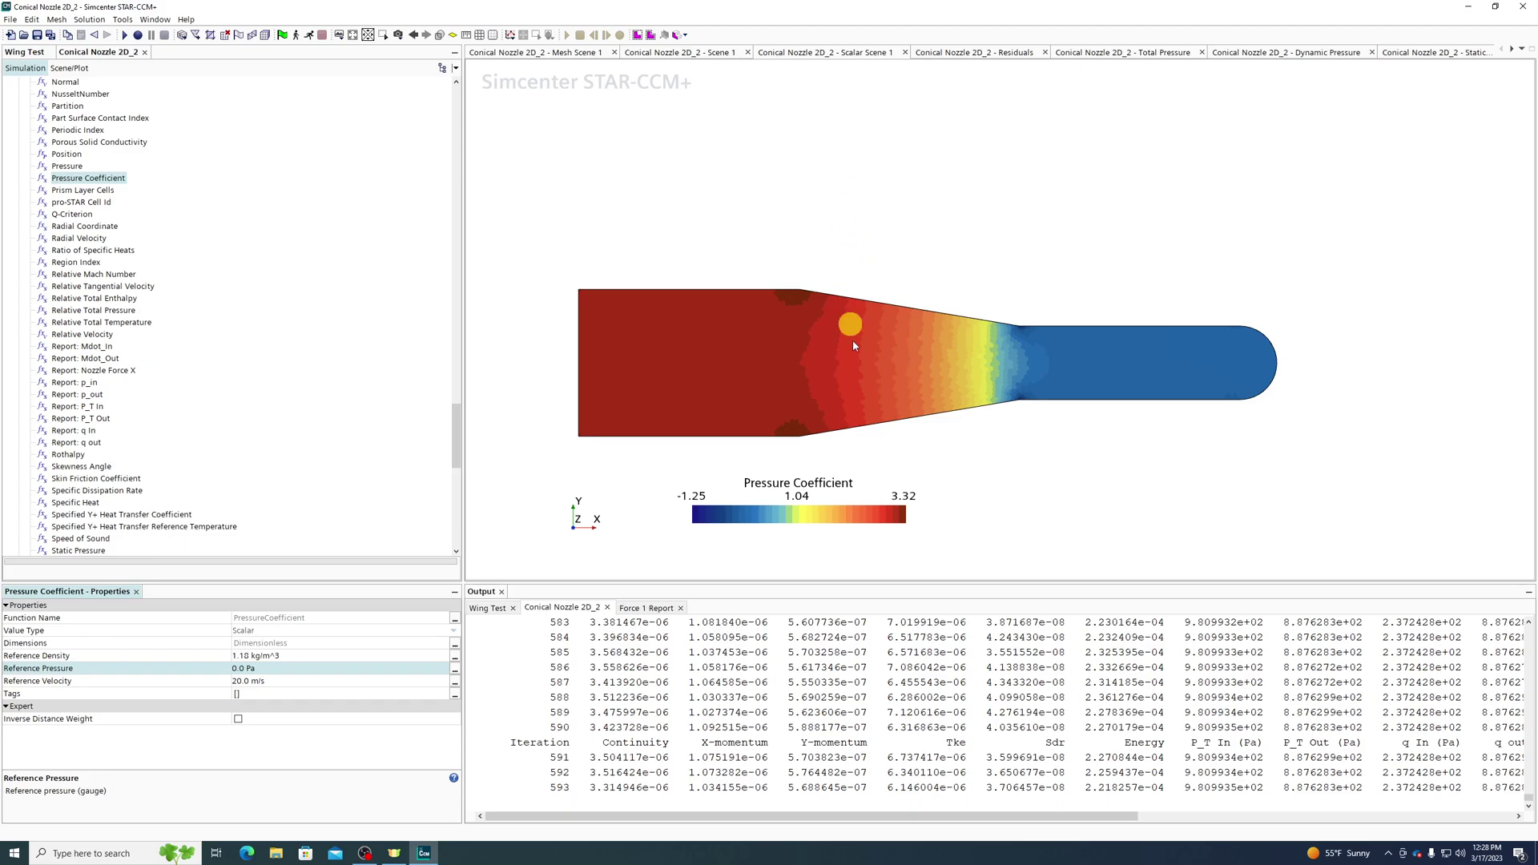
Color the scalar scene by the Static Pressure field function.
double_click(852, 514)
type("stat")
left_click(677, 285)
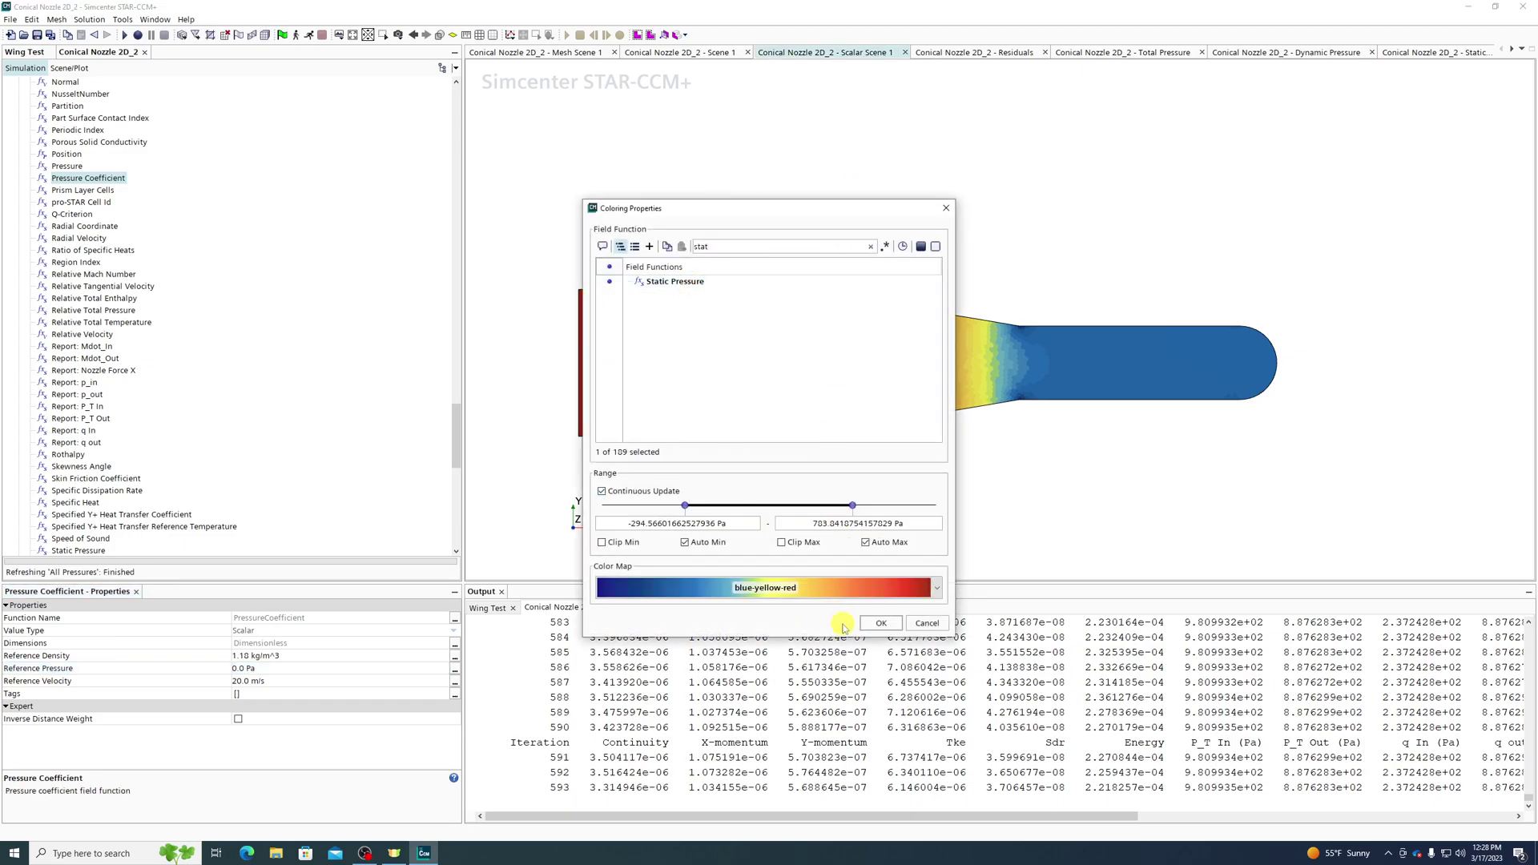
left_click(874, 622)
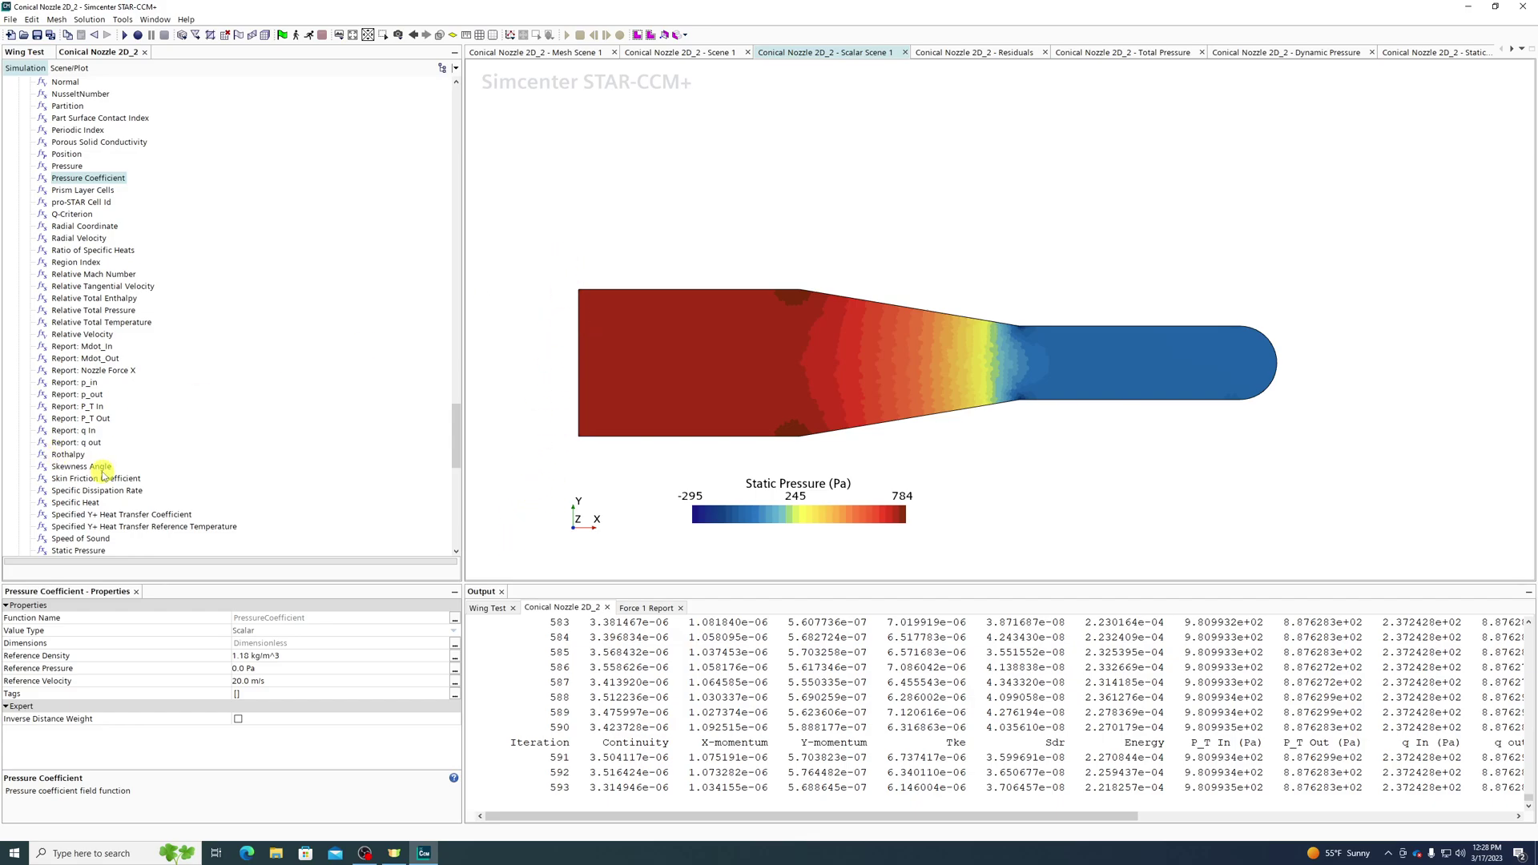
Switch the scalar scene's field function from Static Pressure to Pressure Coefficient.
double_click(846, 516)
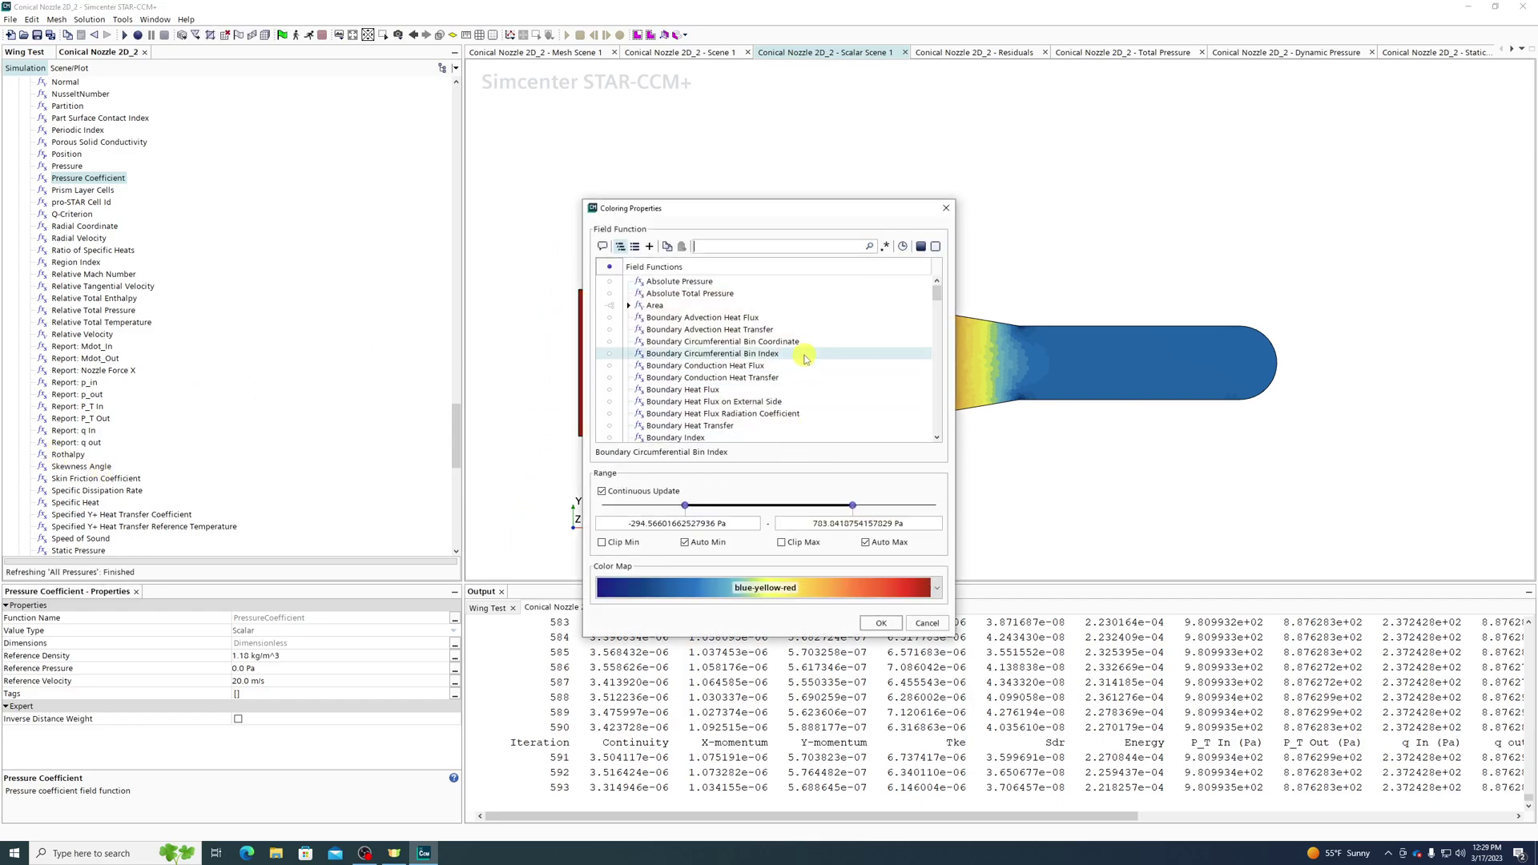
type("coef")
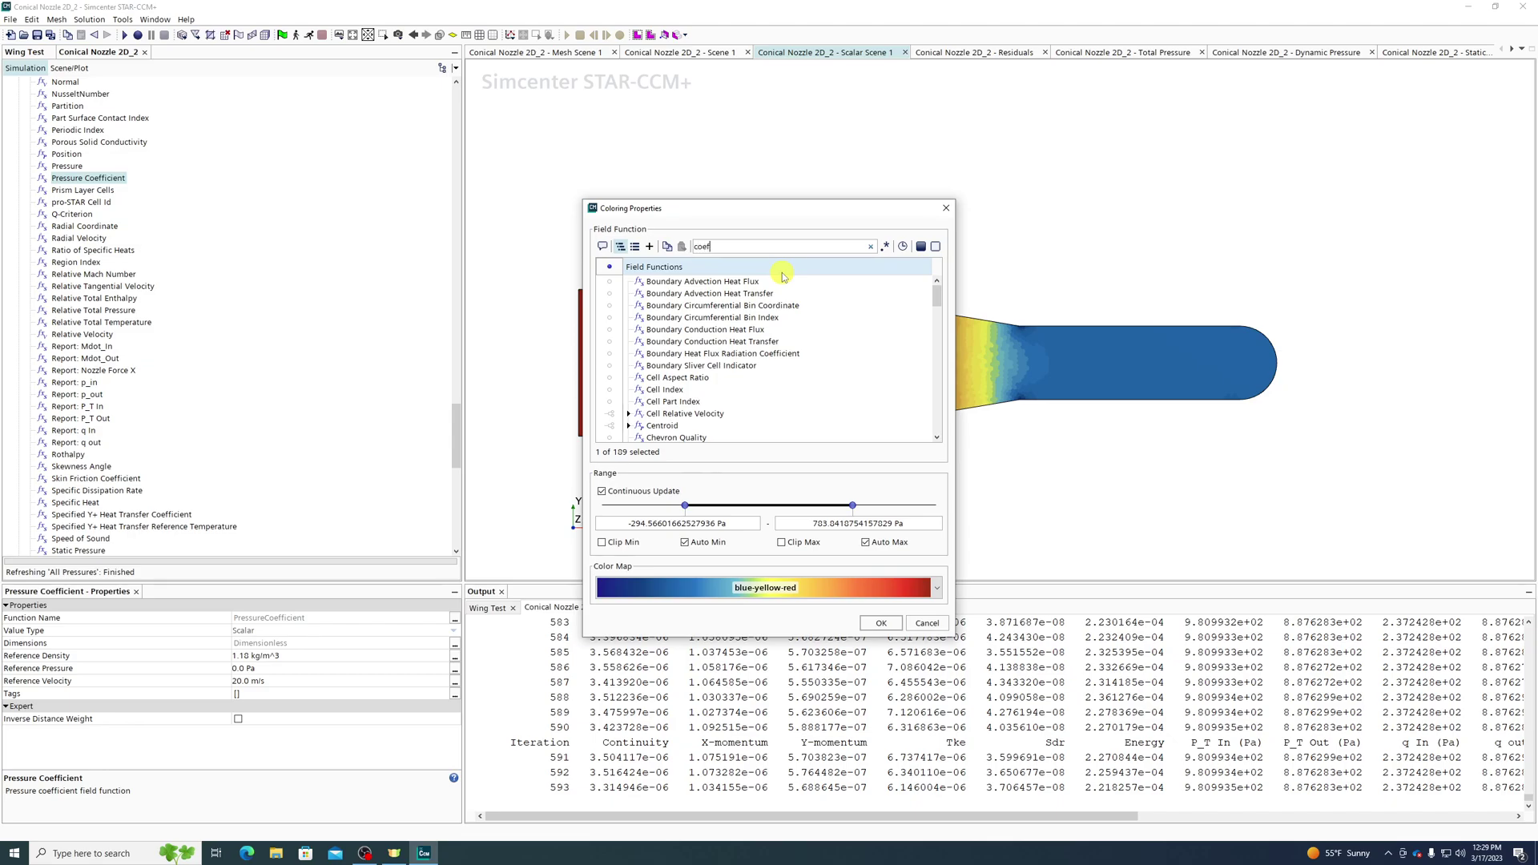
type("fice")
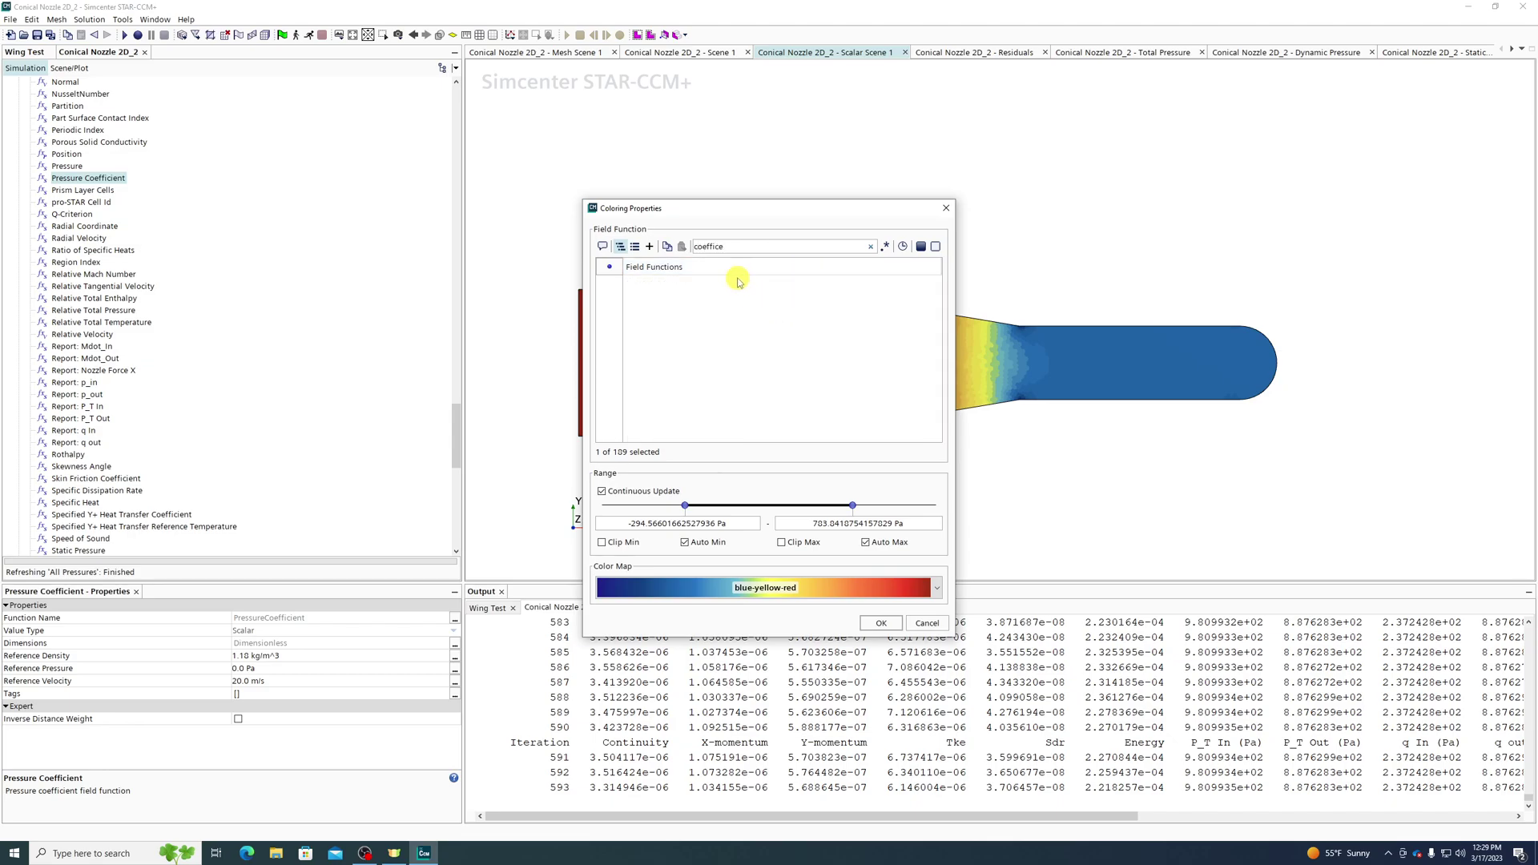
key("BackSpace")
key("BackSpace")
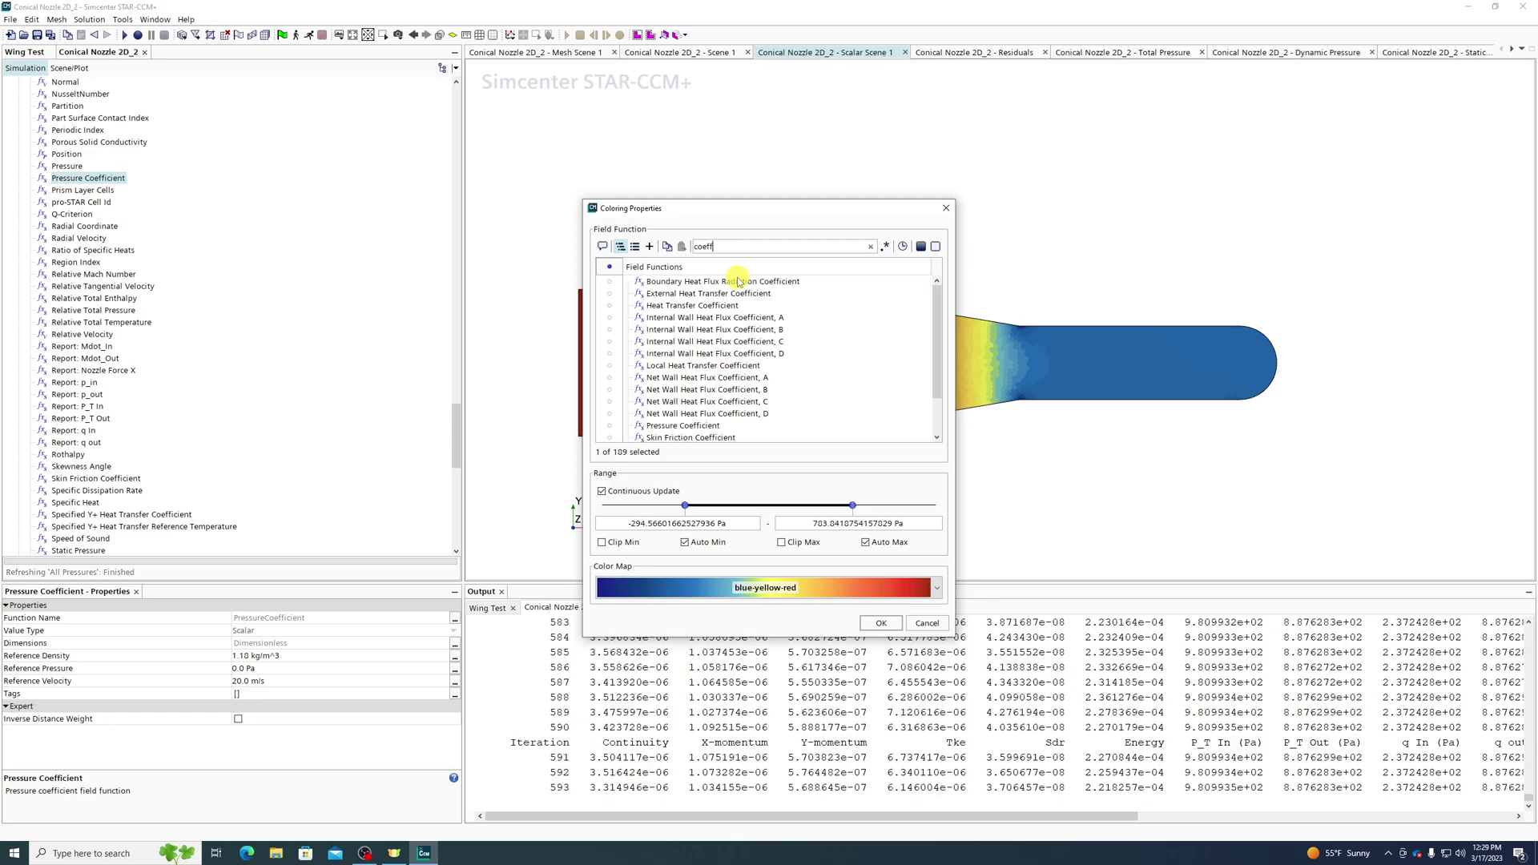
left_click(682, 425)
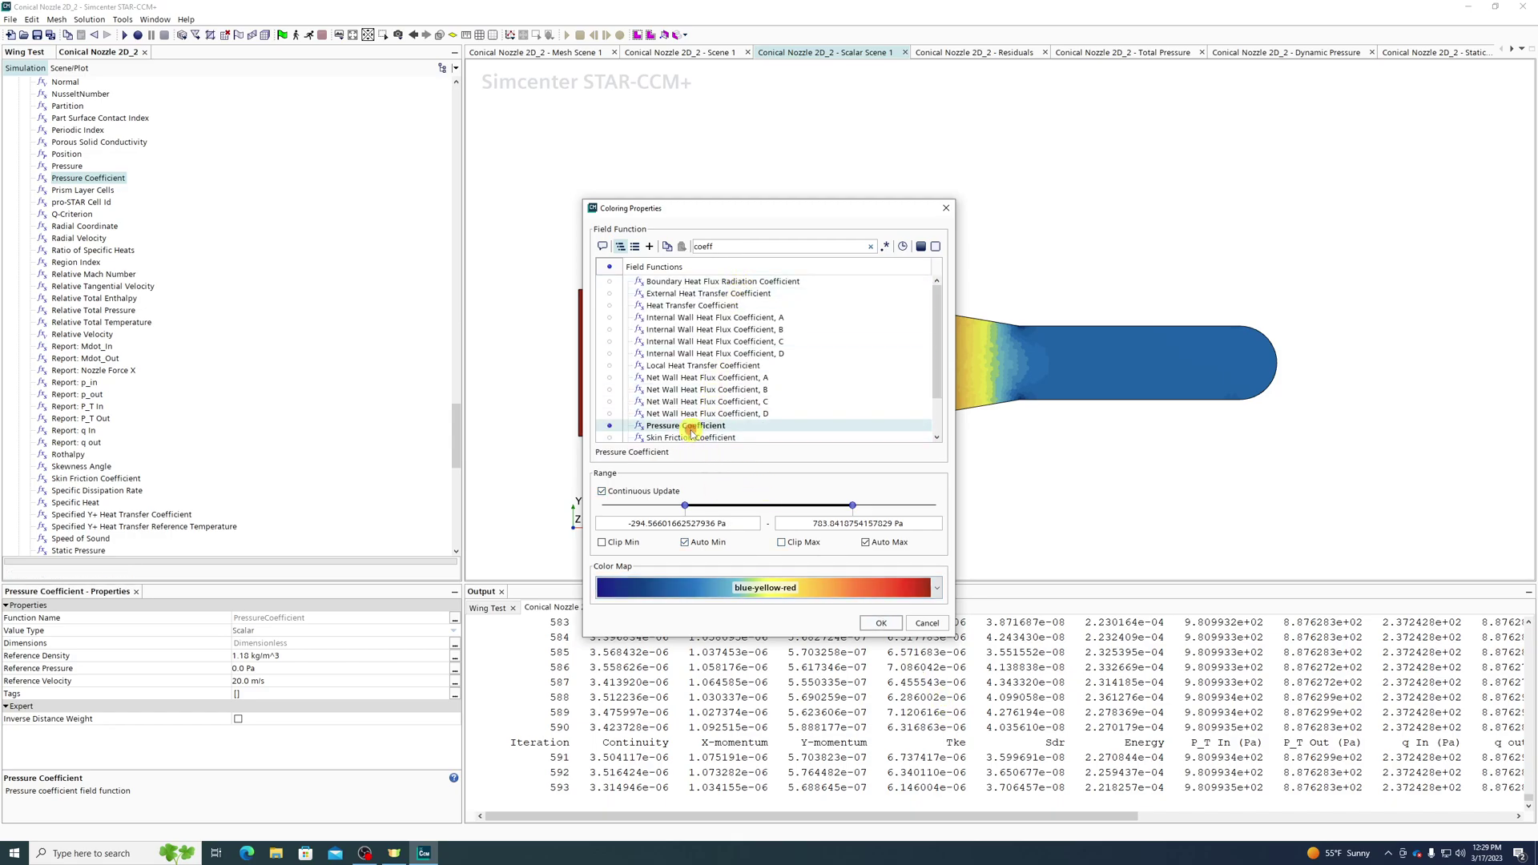
left_click(880, 622)
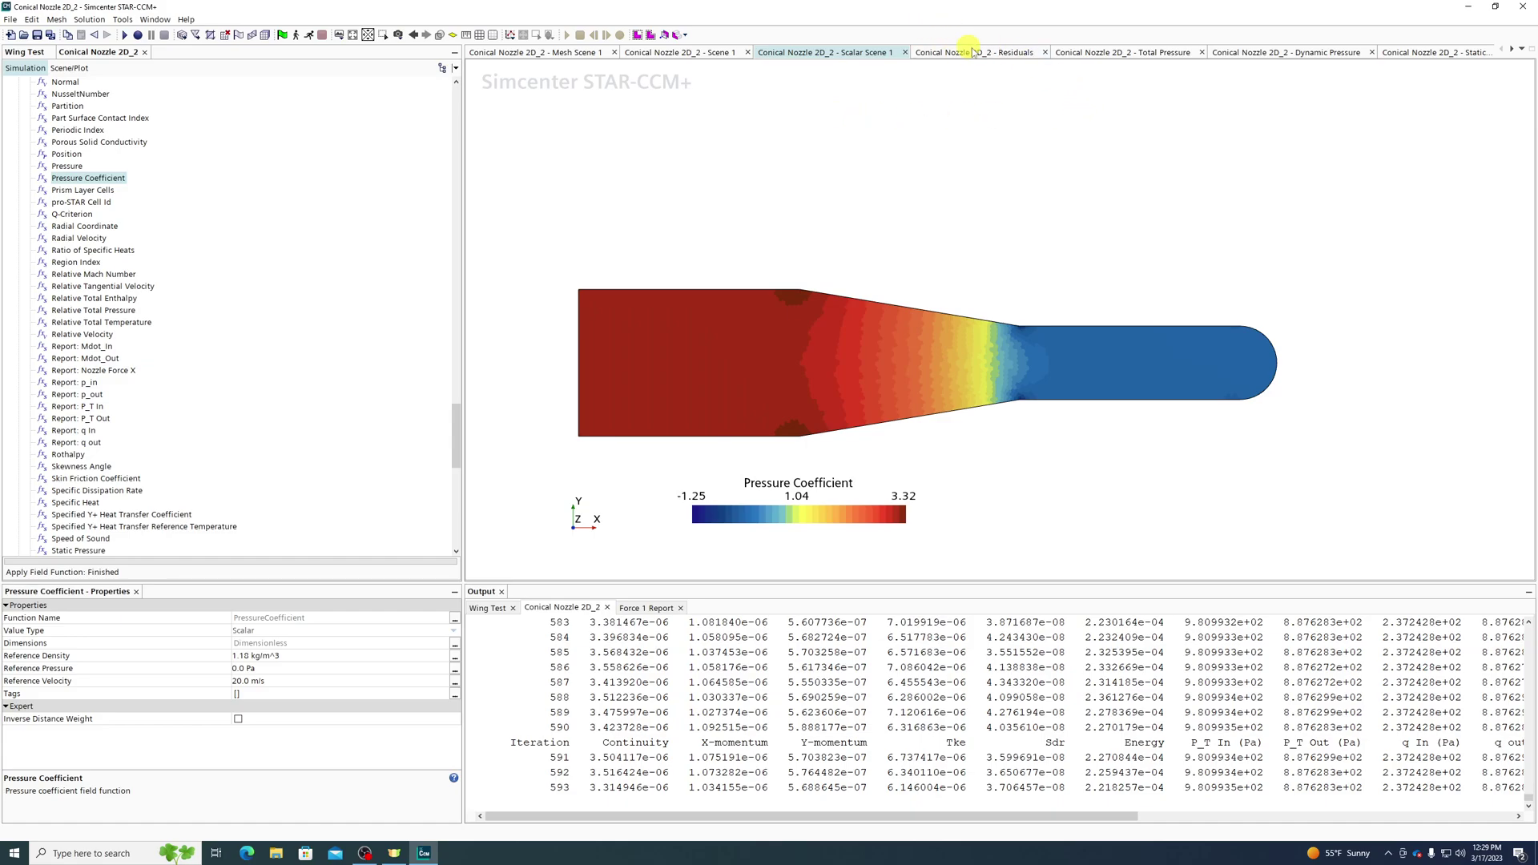
Review the total, dynamic and static pressure plots and read the inlet static pressure near the final iterations.
left_click(1109, 52)
left_click(1274, 54)
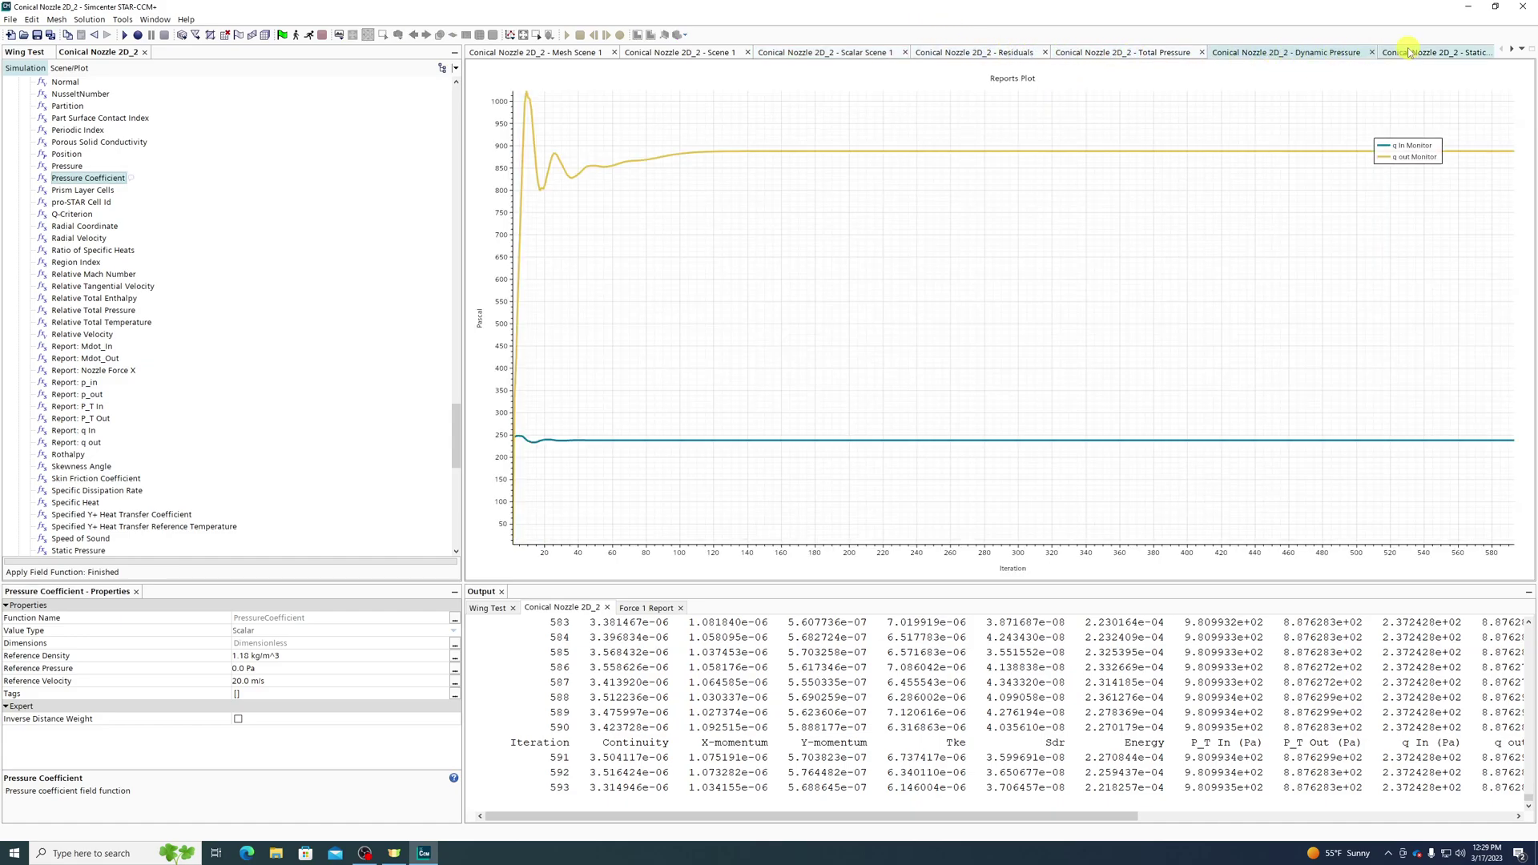
left_click(1408, 52)
mouse_move(1479, 402)
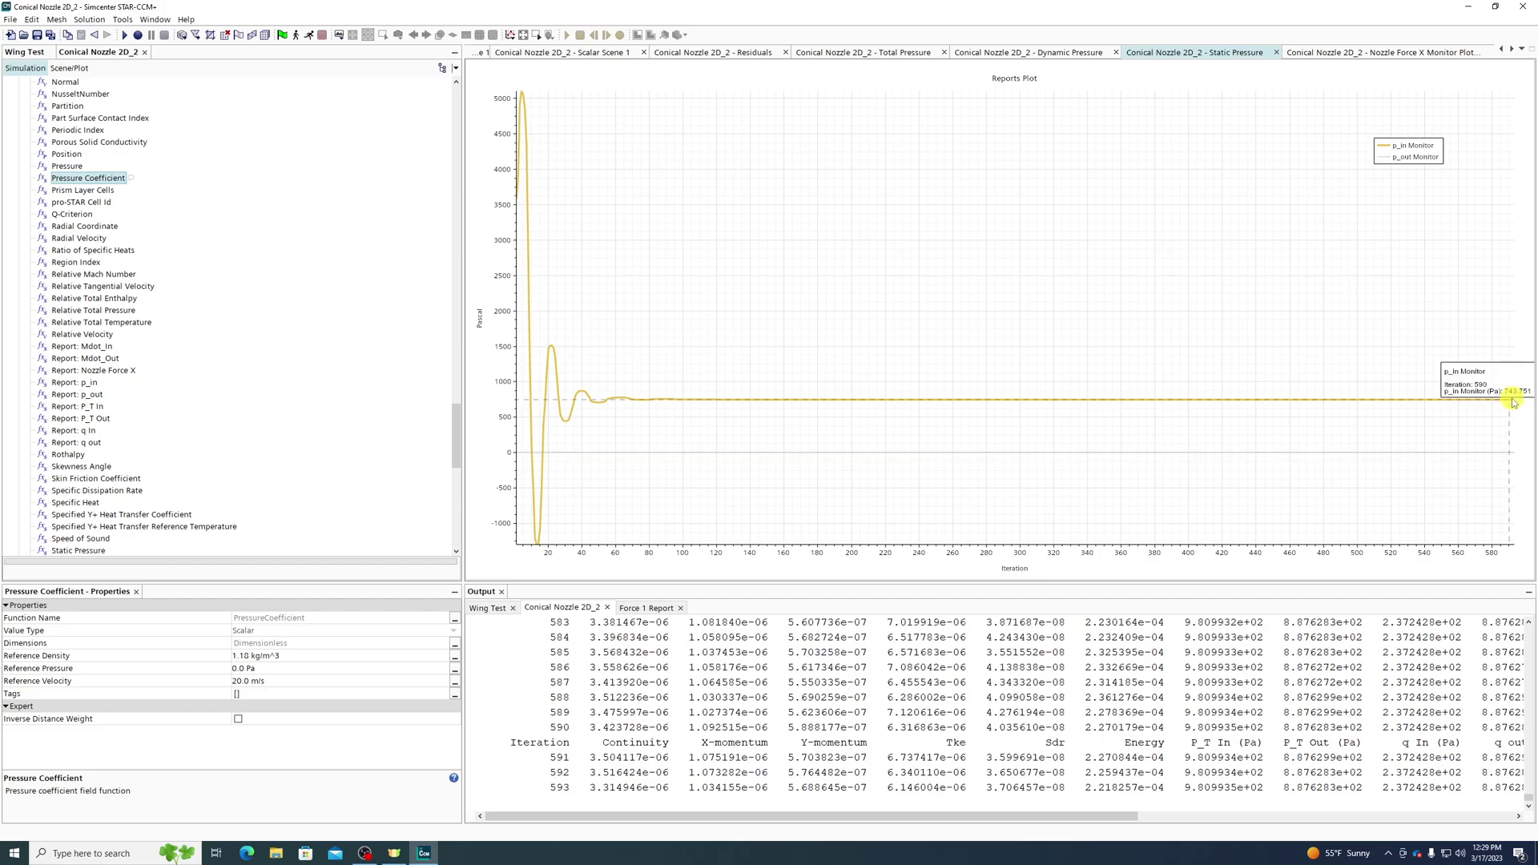
Set the reference pressure of the Pressure Coefficient field function to 743.75 Pa.
scroll(205, 498, "down", 5)
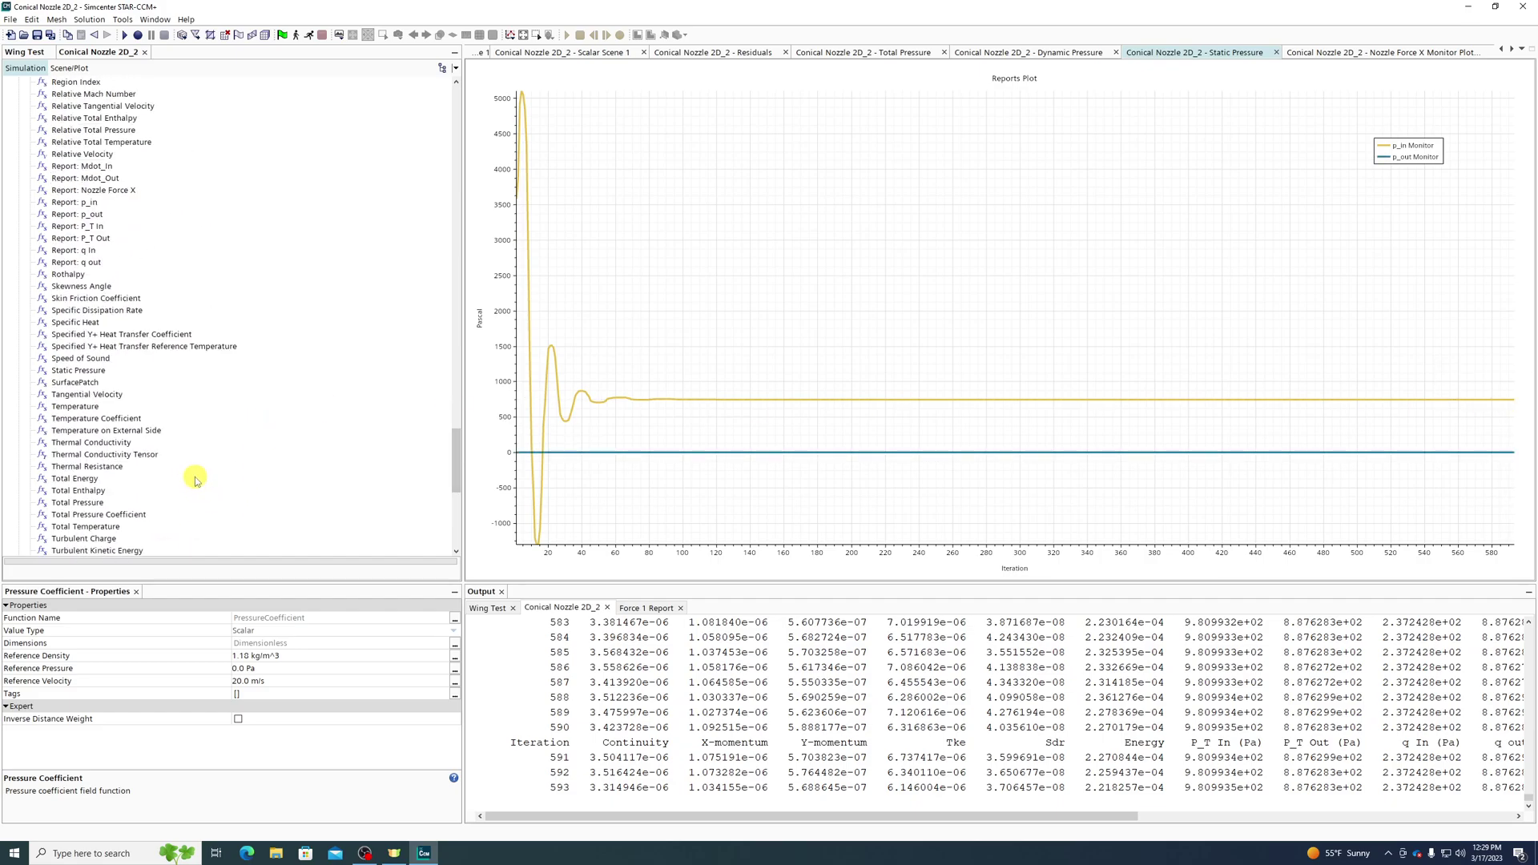
scroll(108, 389, "up", 4)
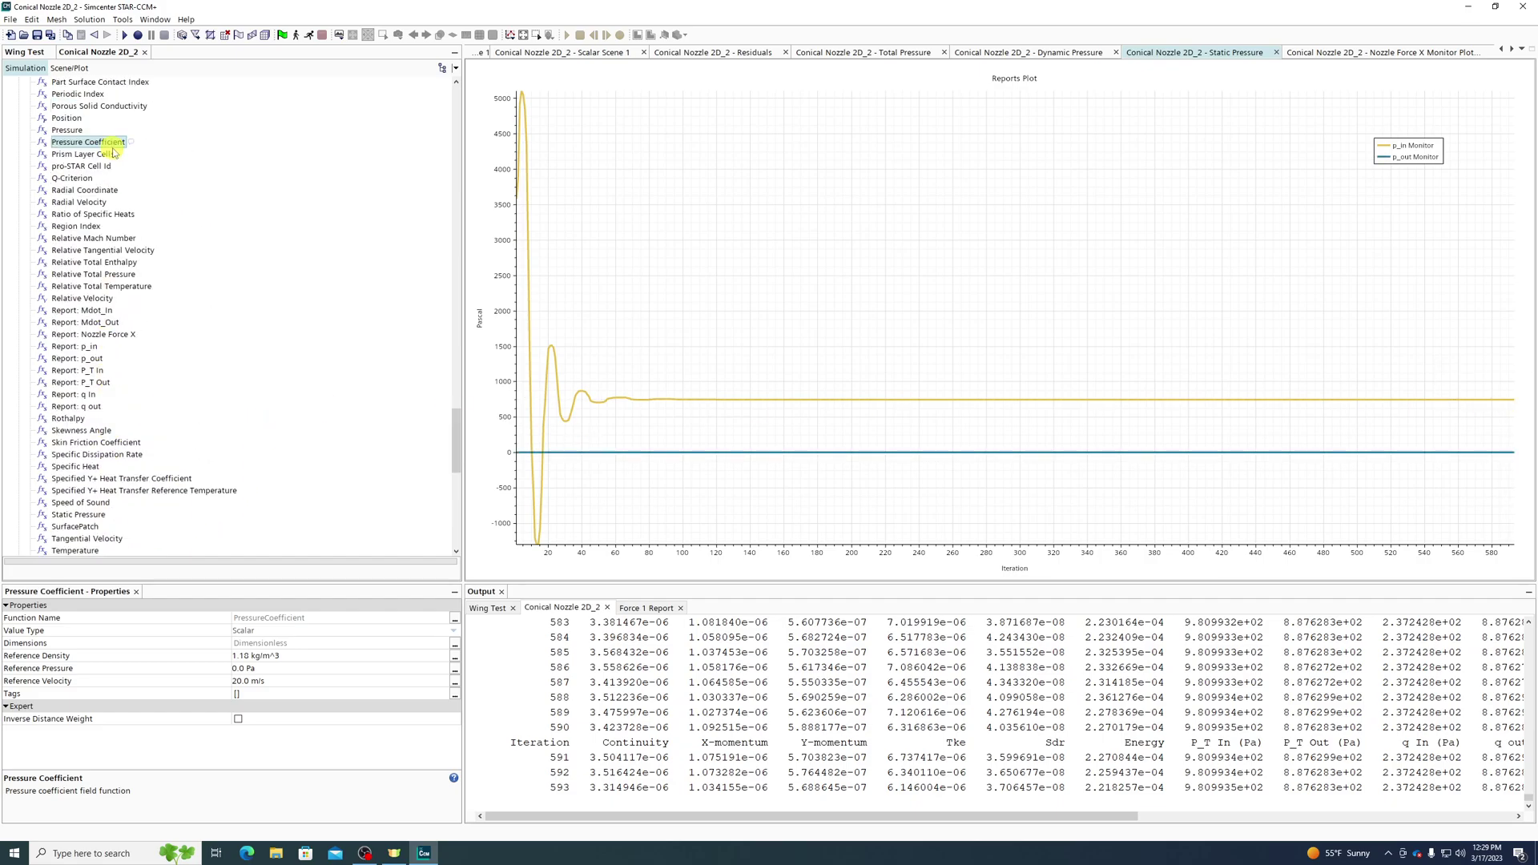
left_click(279, 669)
type("74")
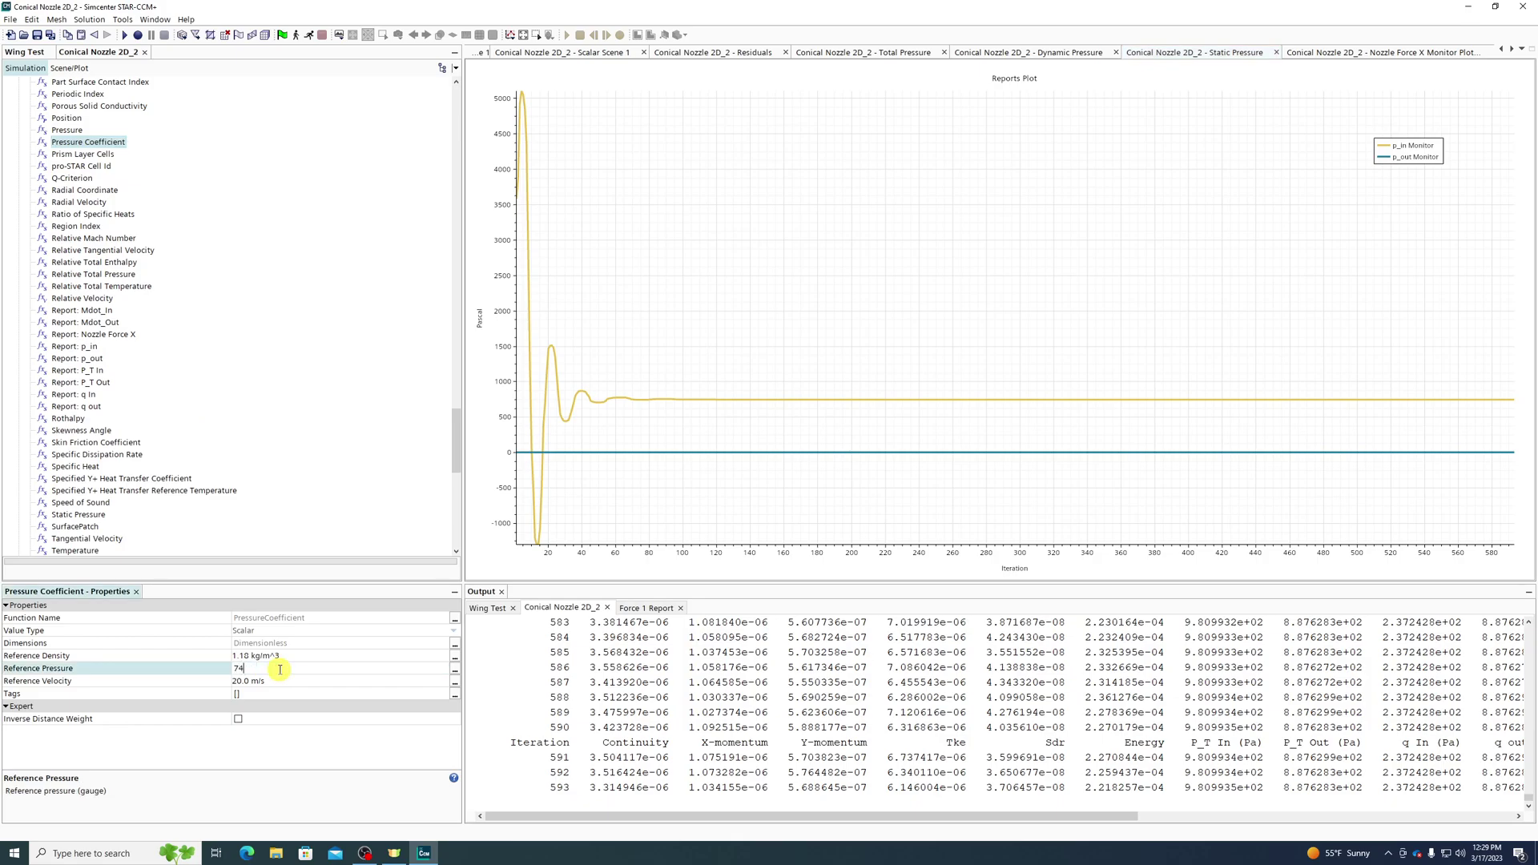
type("3.75")
key("Return")
Return to Scalar Scene 1 and examine the pressure coefficient contours around the start of the conical contraction.
scroll(1376, 58, "down", 3)
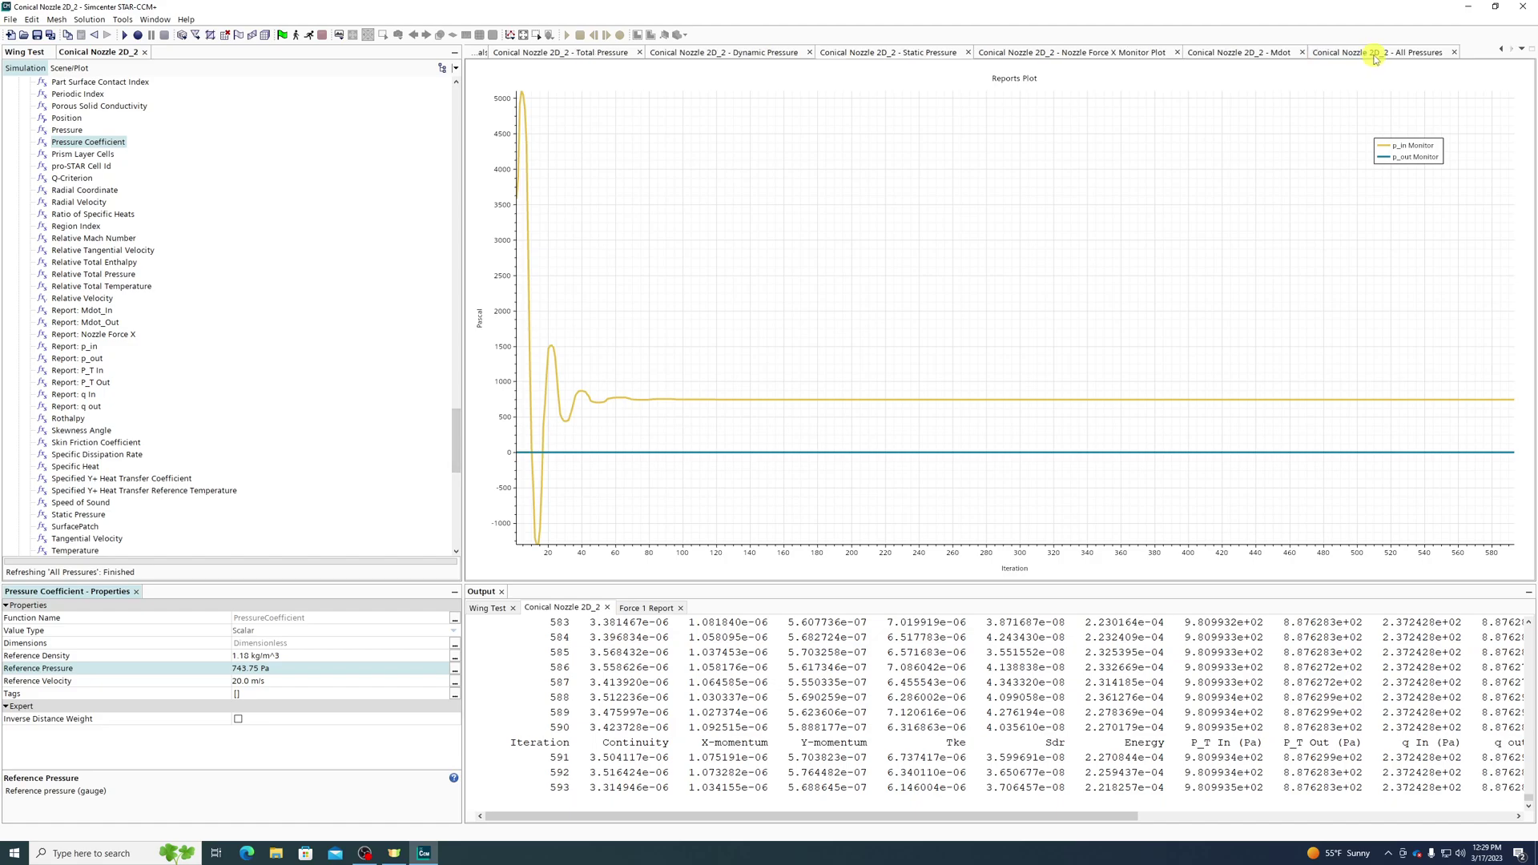
scroll(1376, 59, "up", 5)
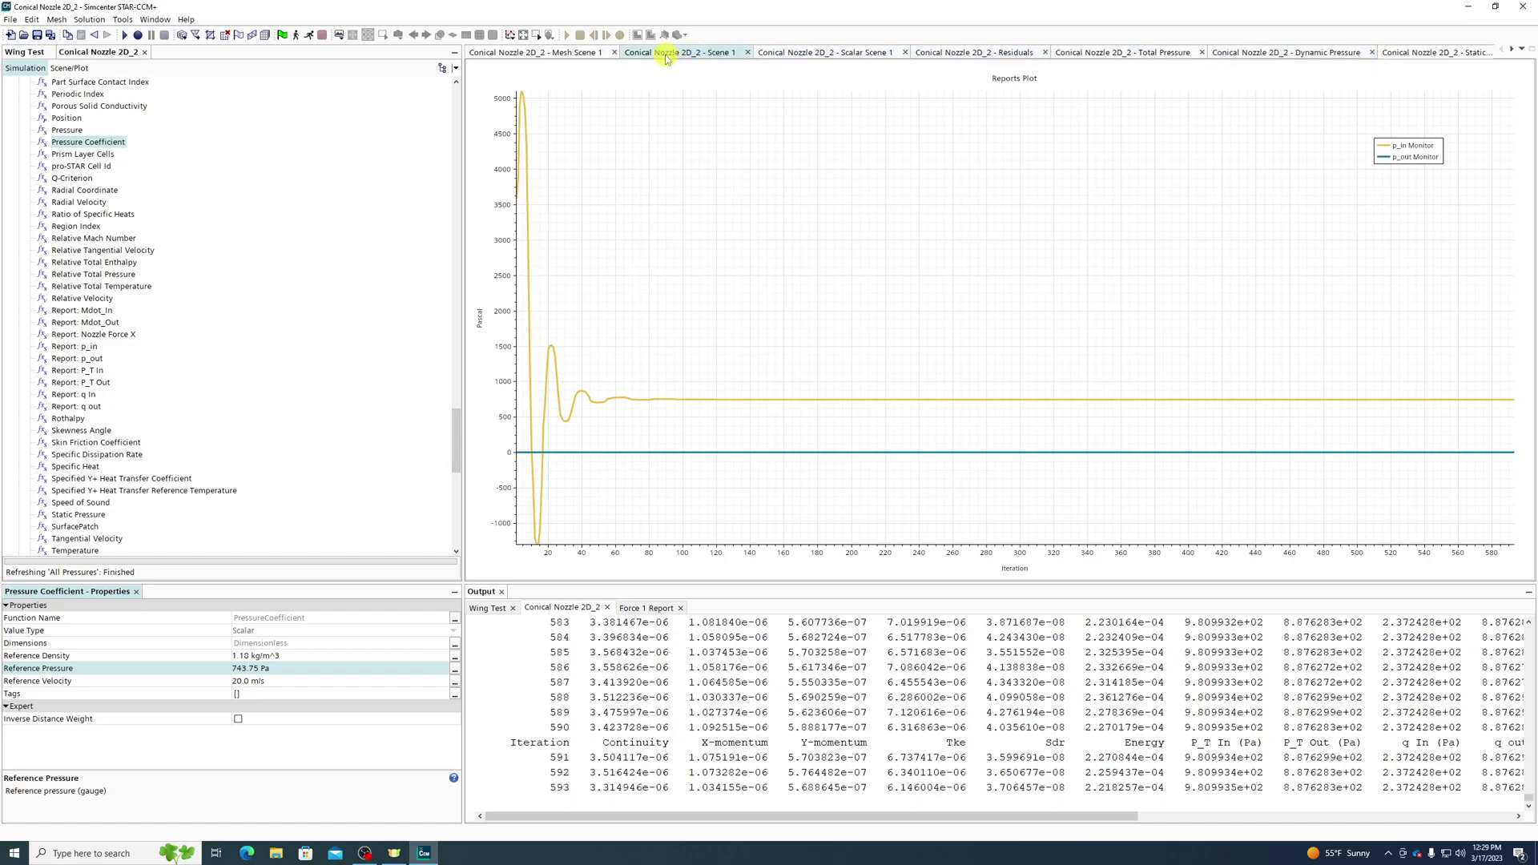
left_click(801, 52)
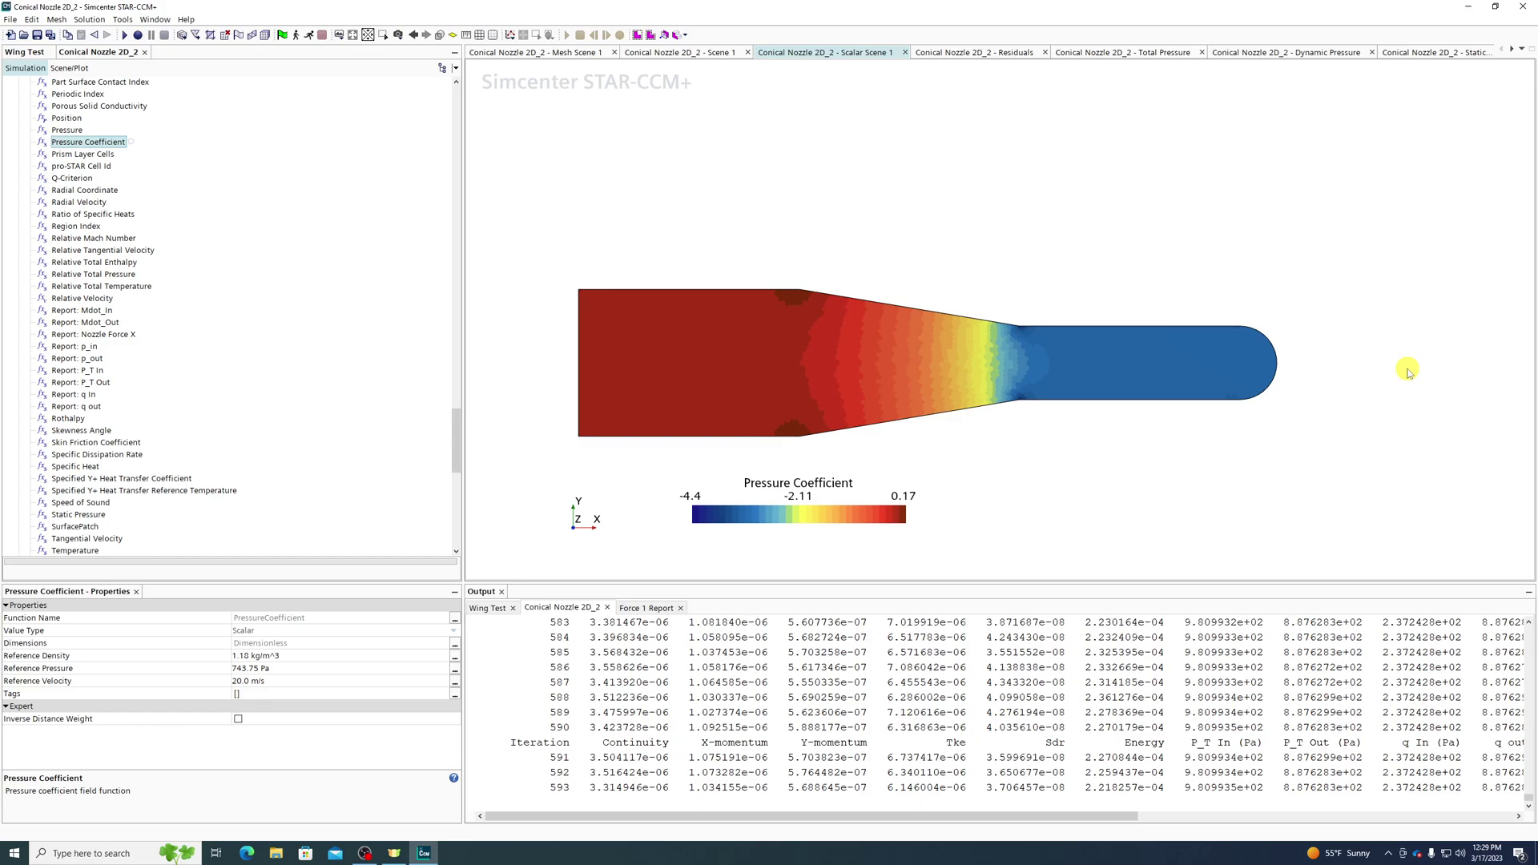
scroll(807, 278, "up", 5)
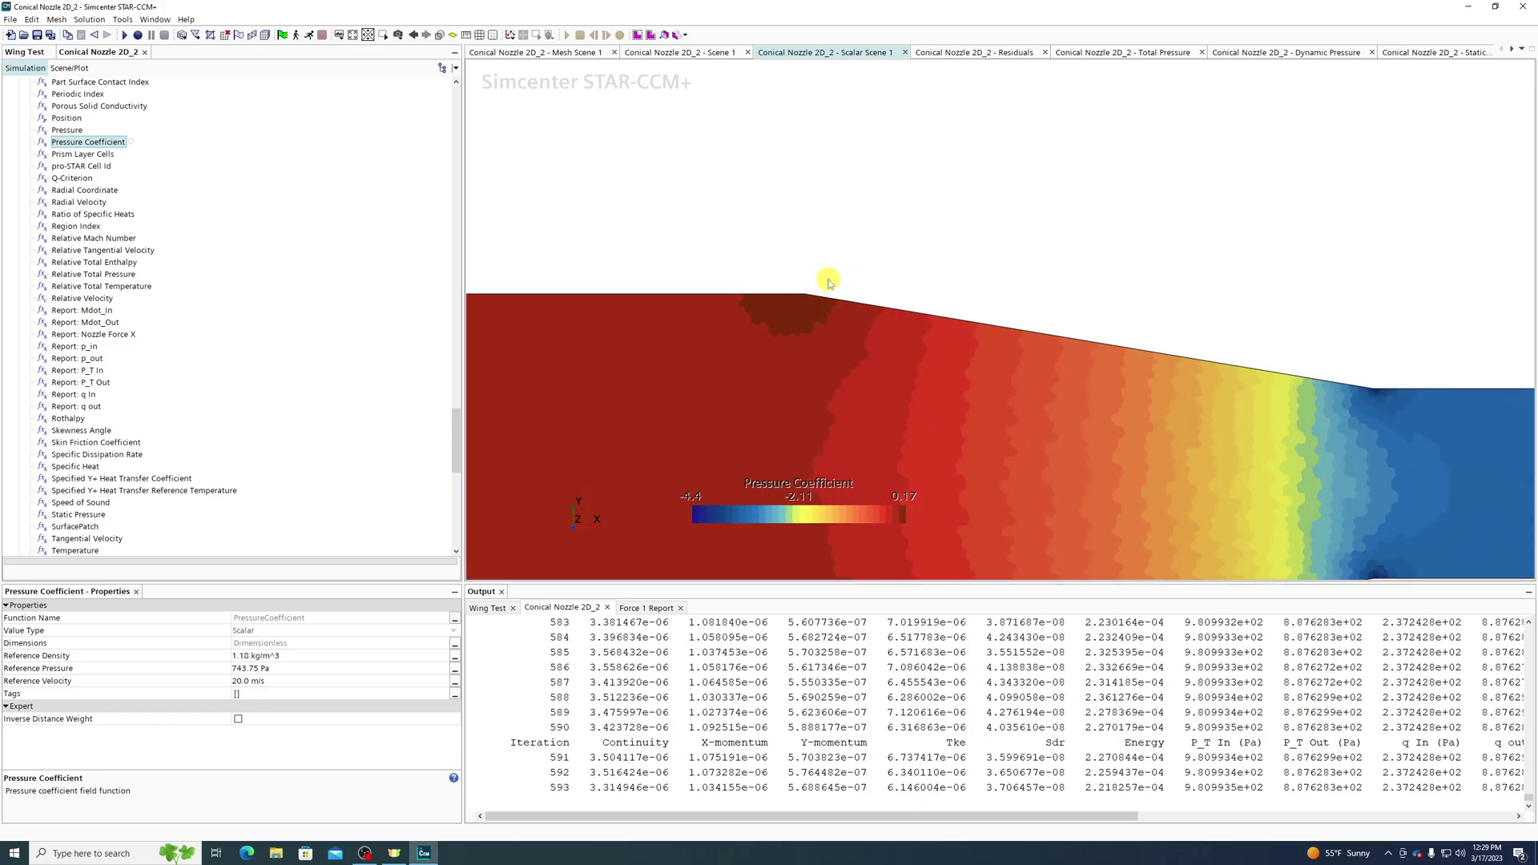
Examine the pressure coefficient contours along the nozzle wall, from the inlet section through the contraction to the throat corner.
scroll(762, 257, "down", 8)
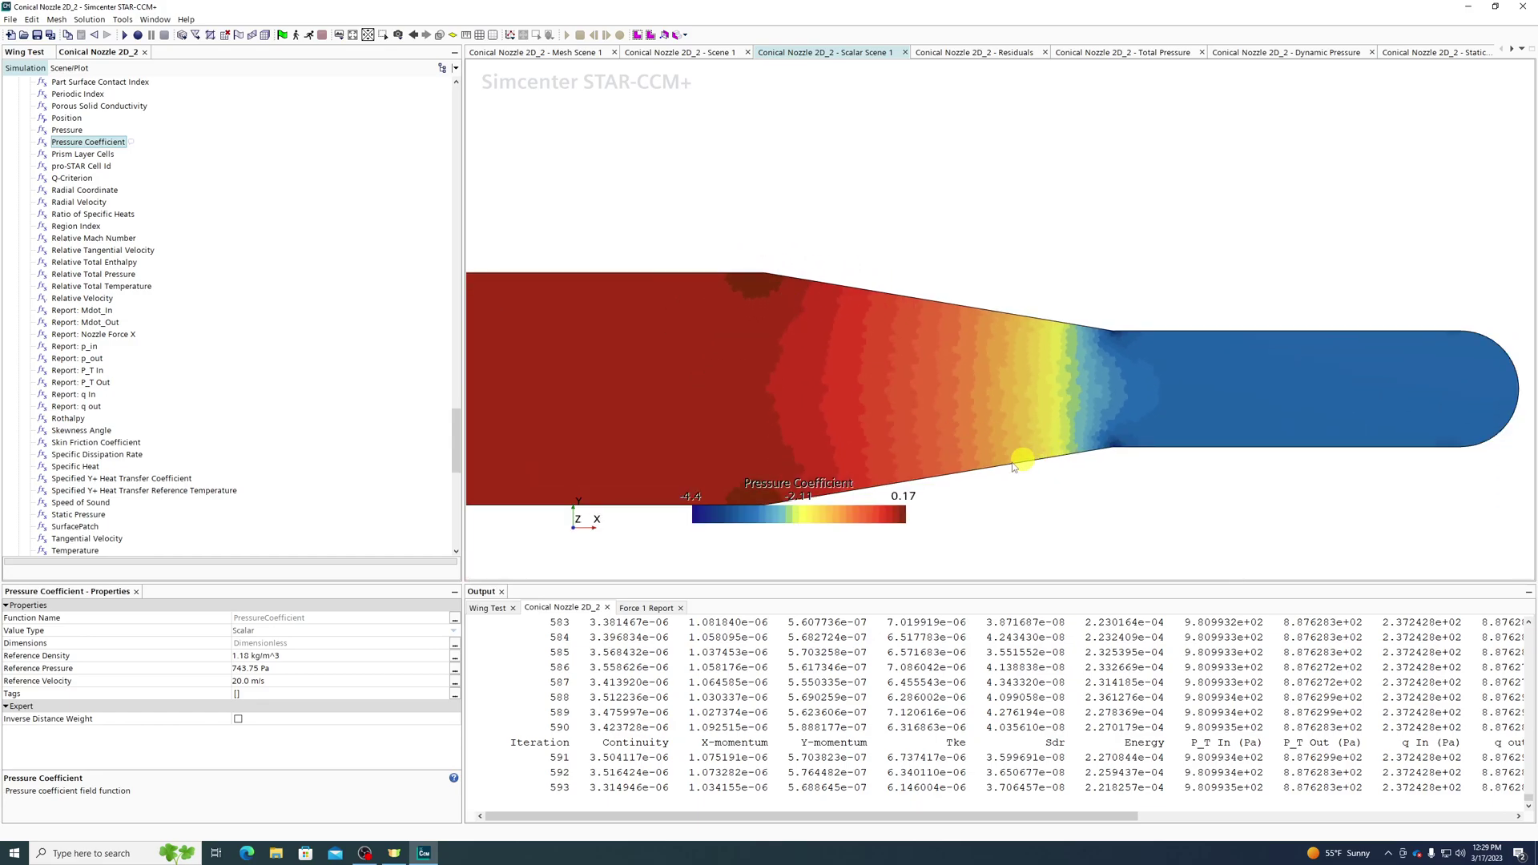
scroll(1128, 439, "down", 3)
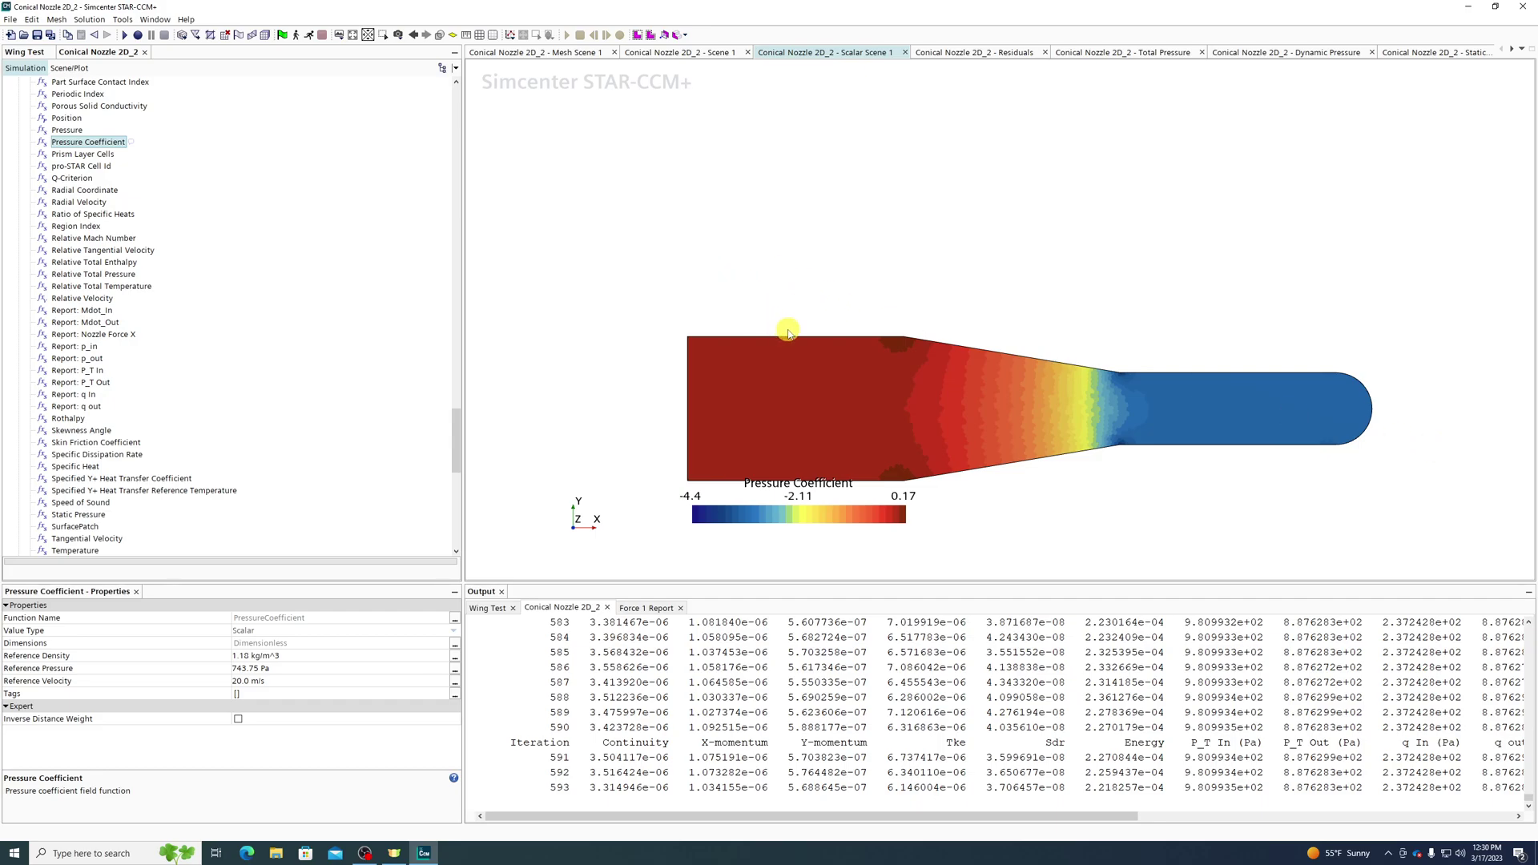
scroll(788, 329, "up", 8)
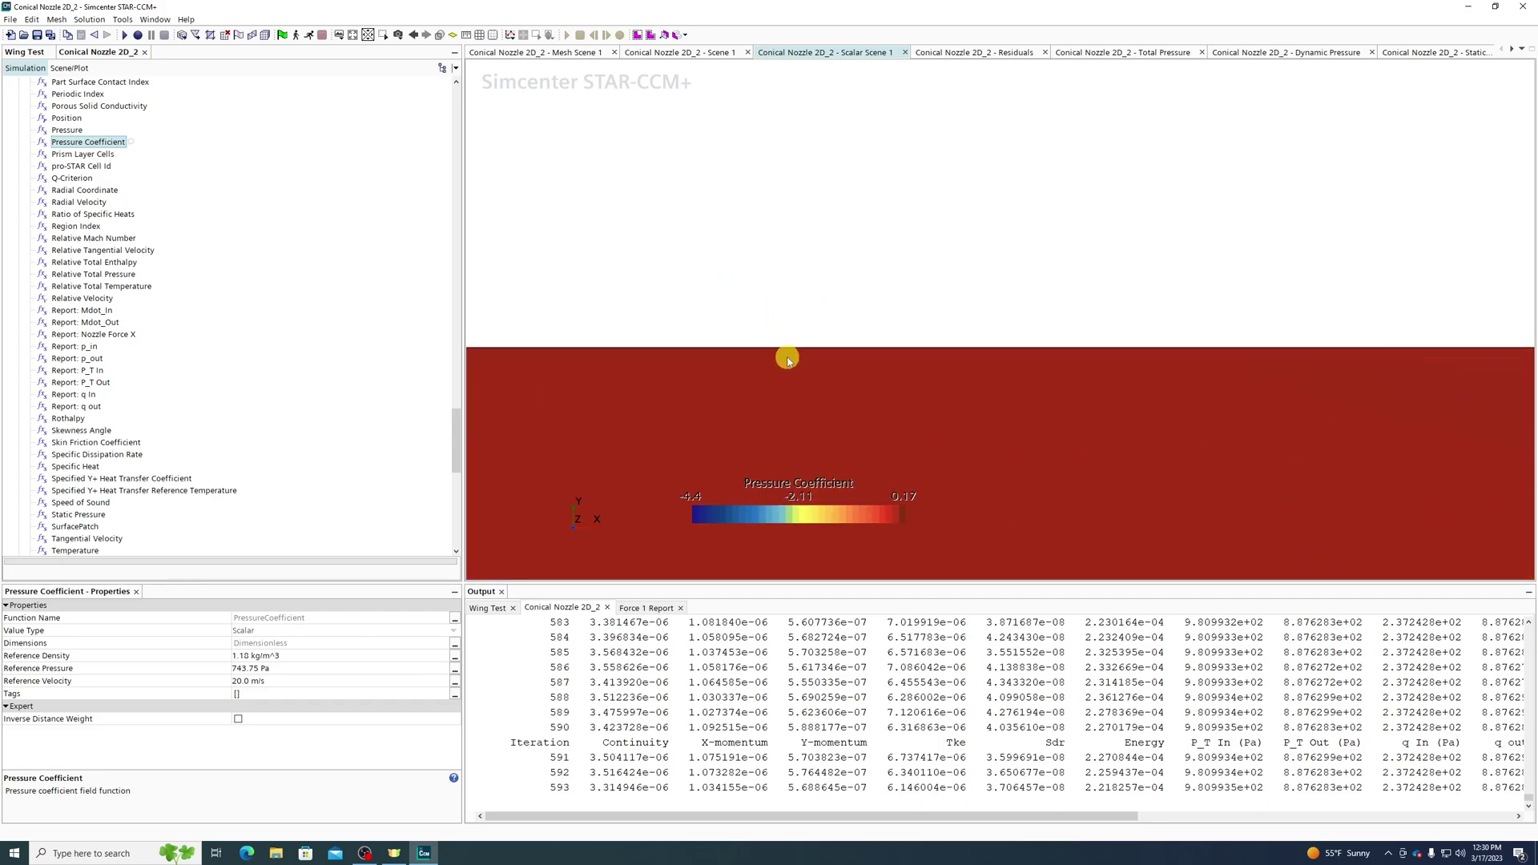
scroll(788, 365, "down", 3)
scroll(788, 362, "down", 3)
scroll(1036, 364, "up", 6)
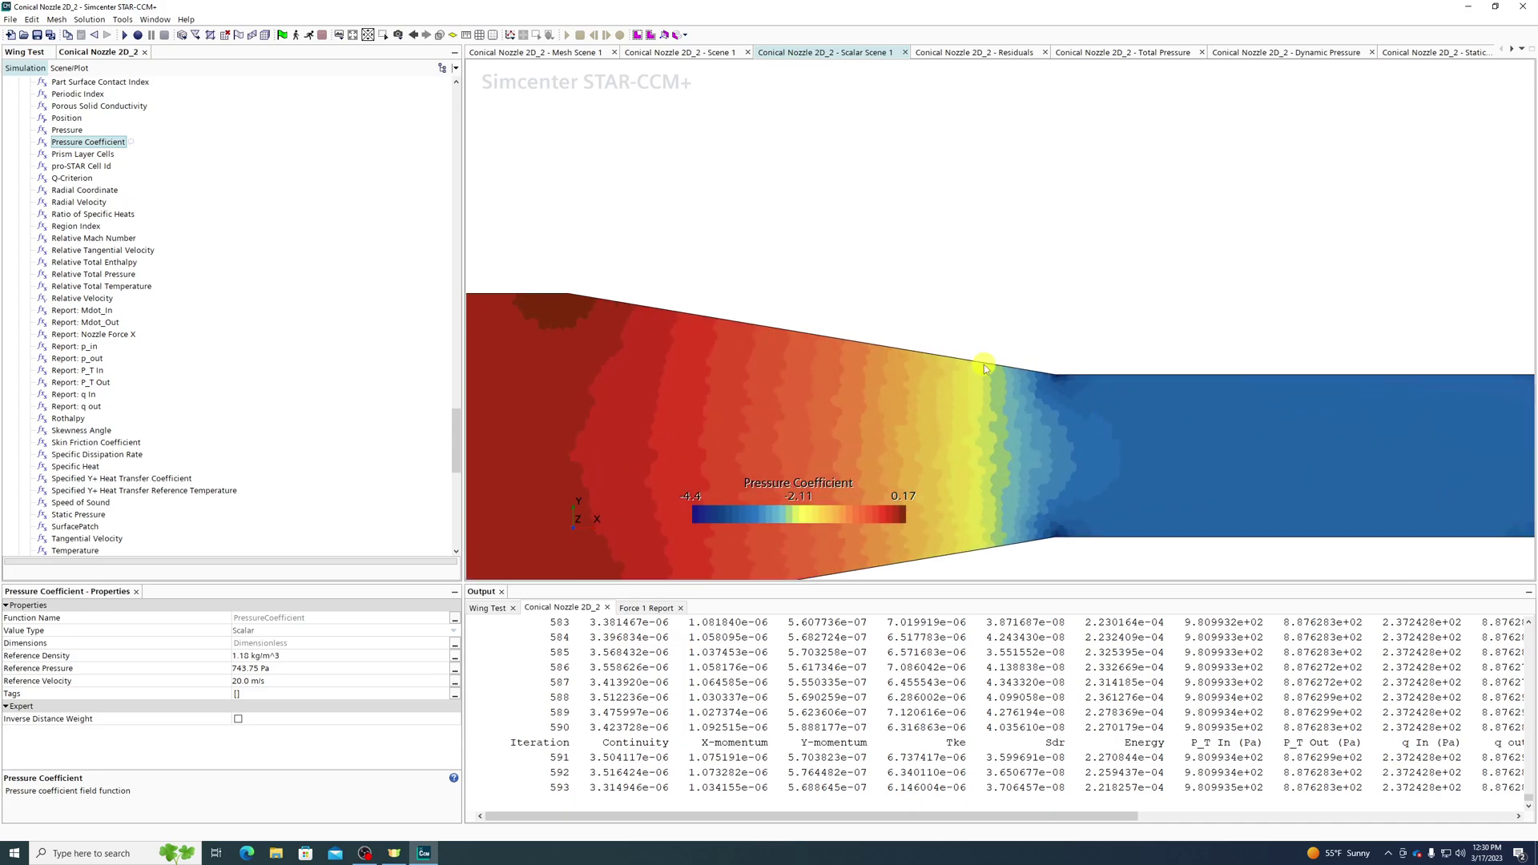
scroll(961, 309, "down", 5)
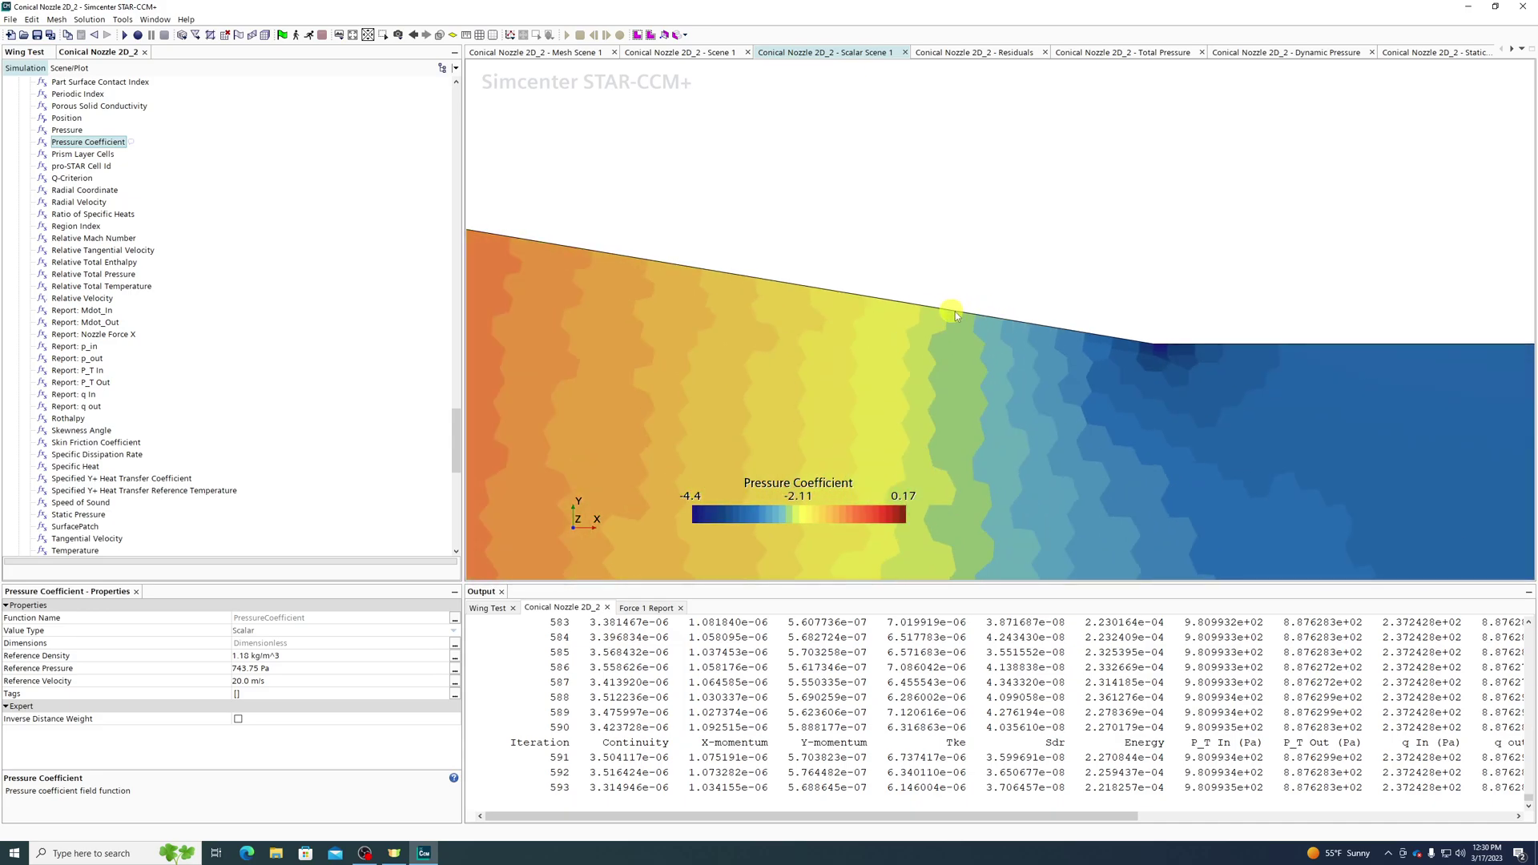
scroll(1241, 342, "up", 3)
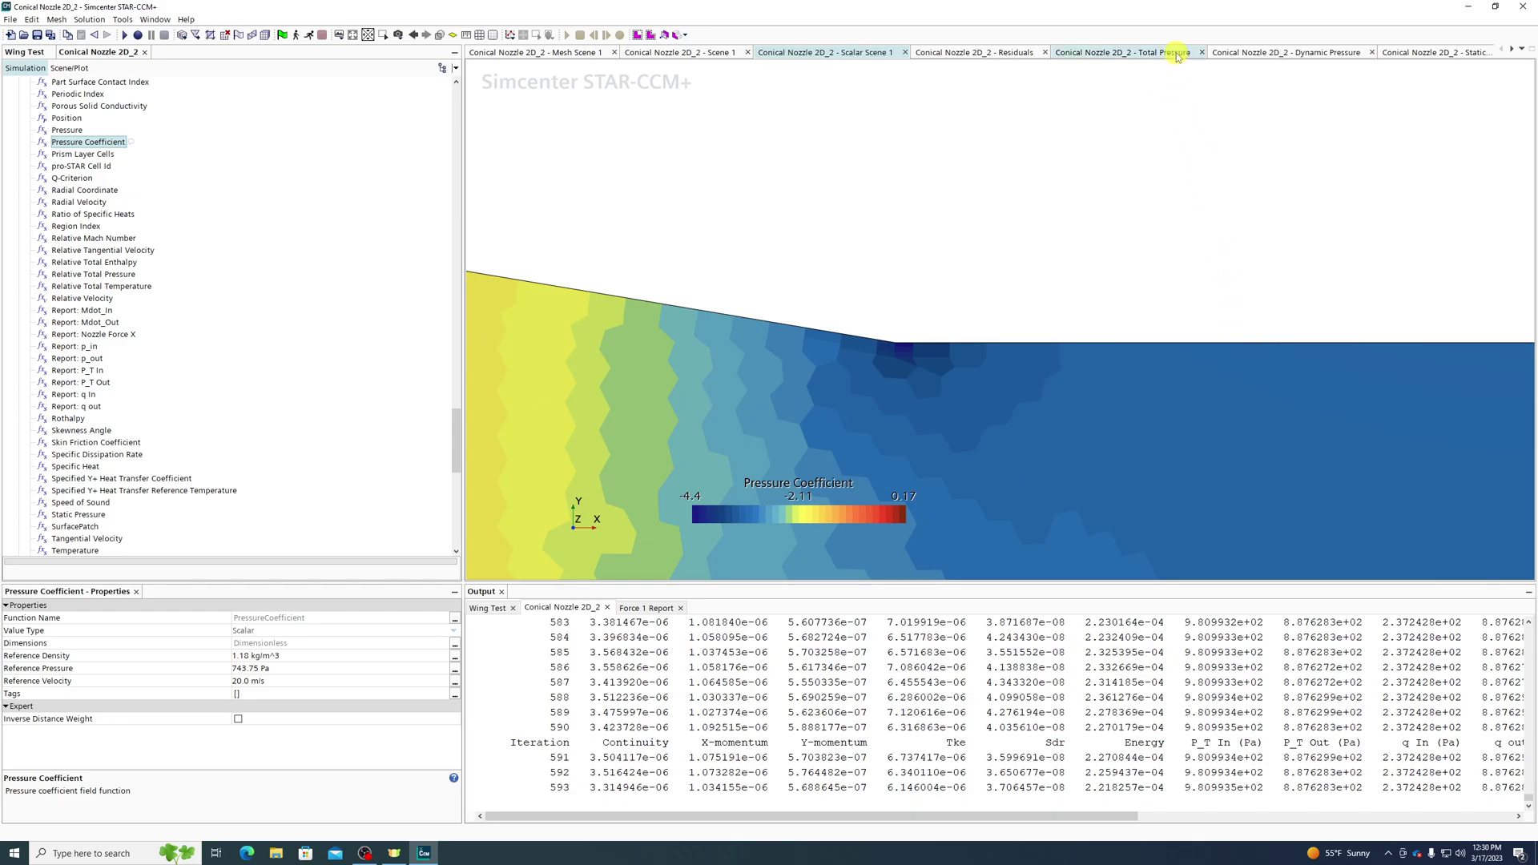
Open the Total Pressure plot and compare the inlet and outlet total pressure curves over the final iterations.
scroll(1362, 53, "down", 4)
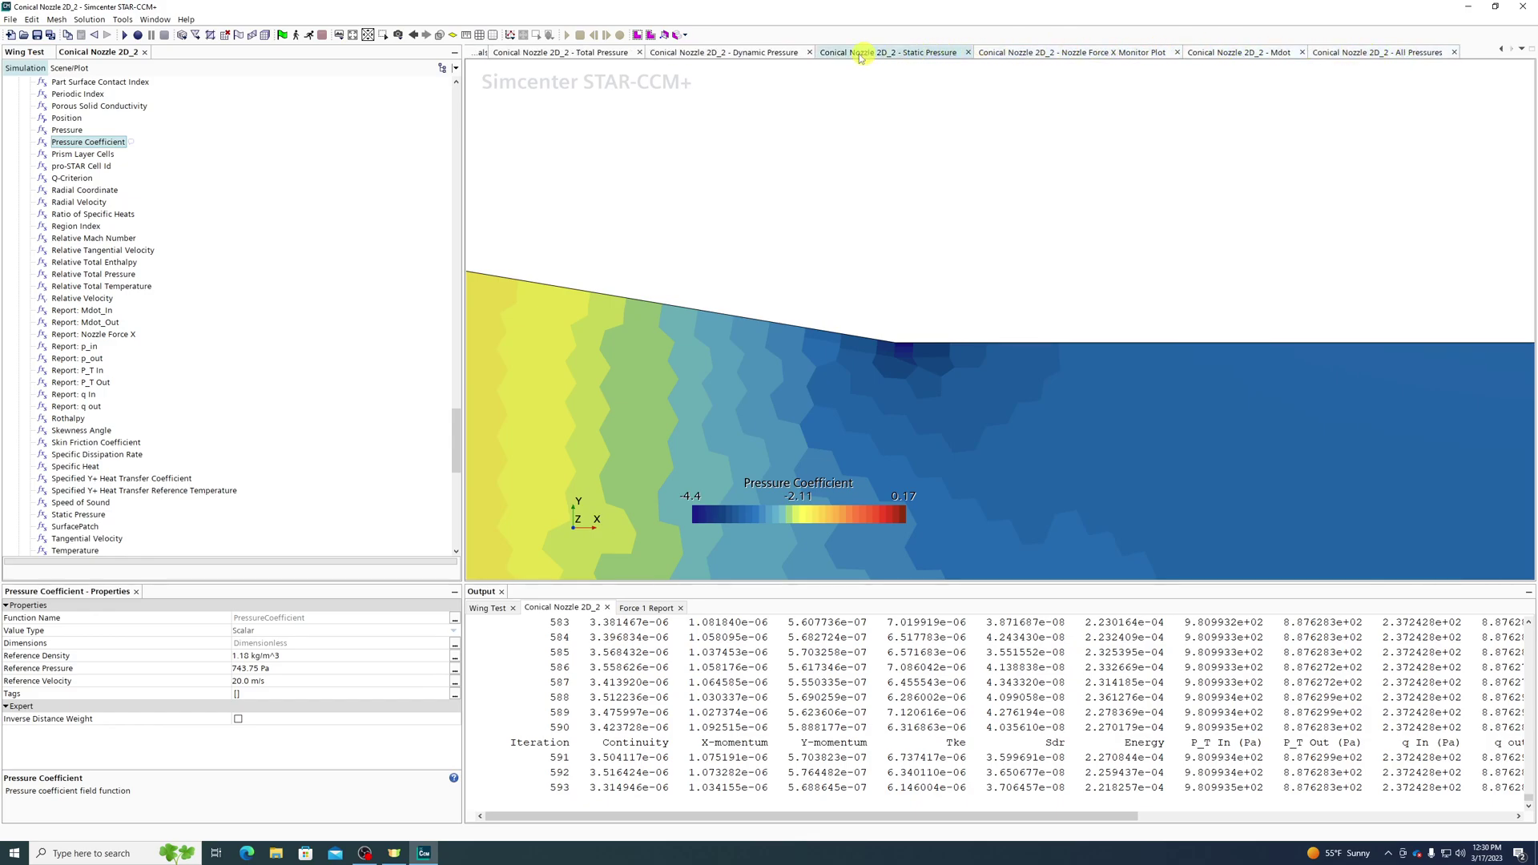
scroll(757, 54, "up", 3)
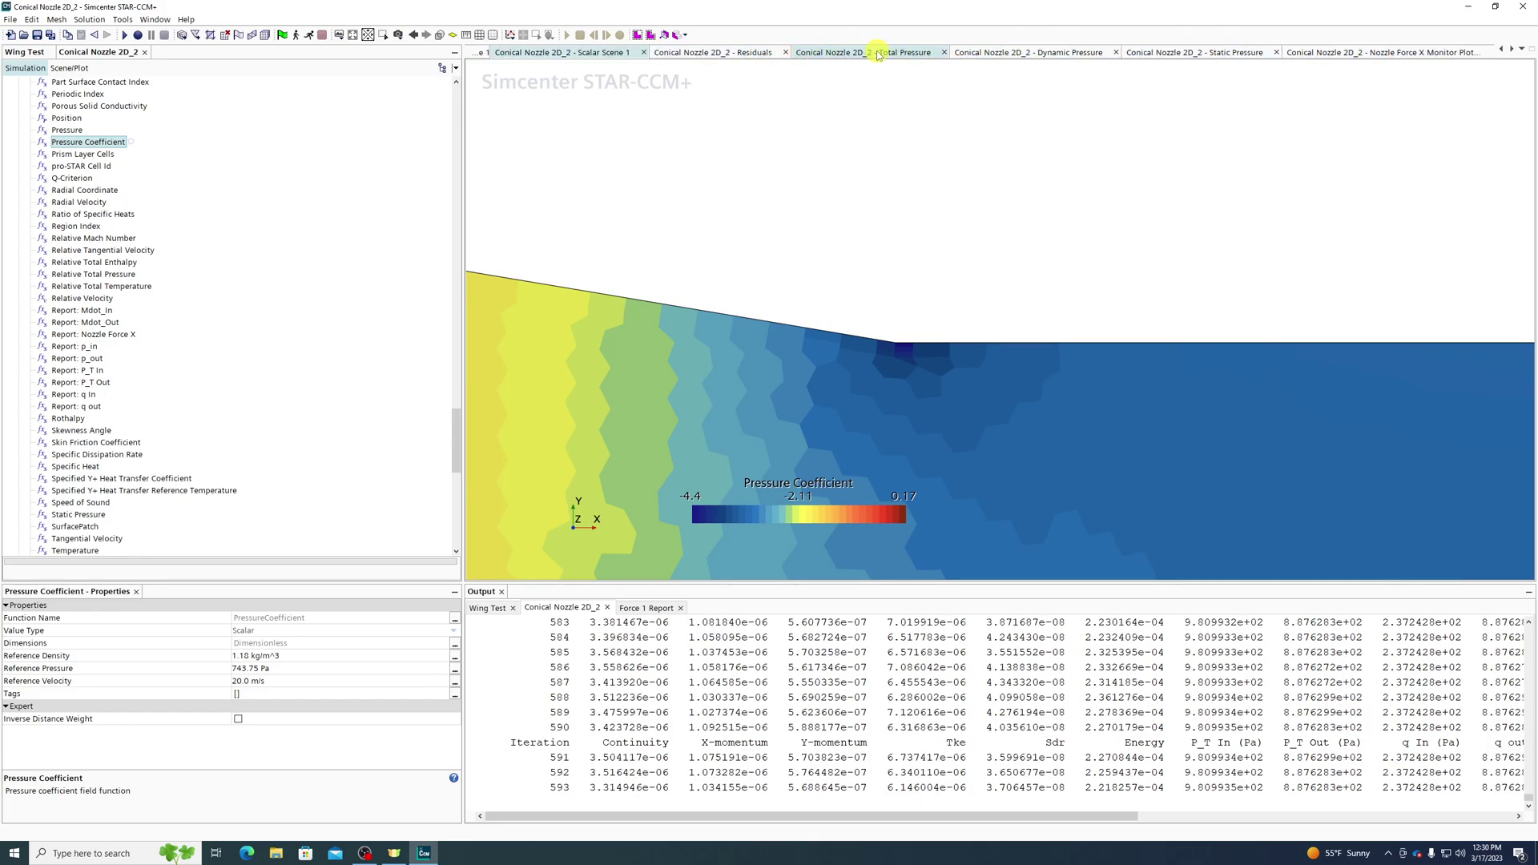
left_click(825, 55)
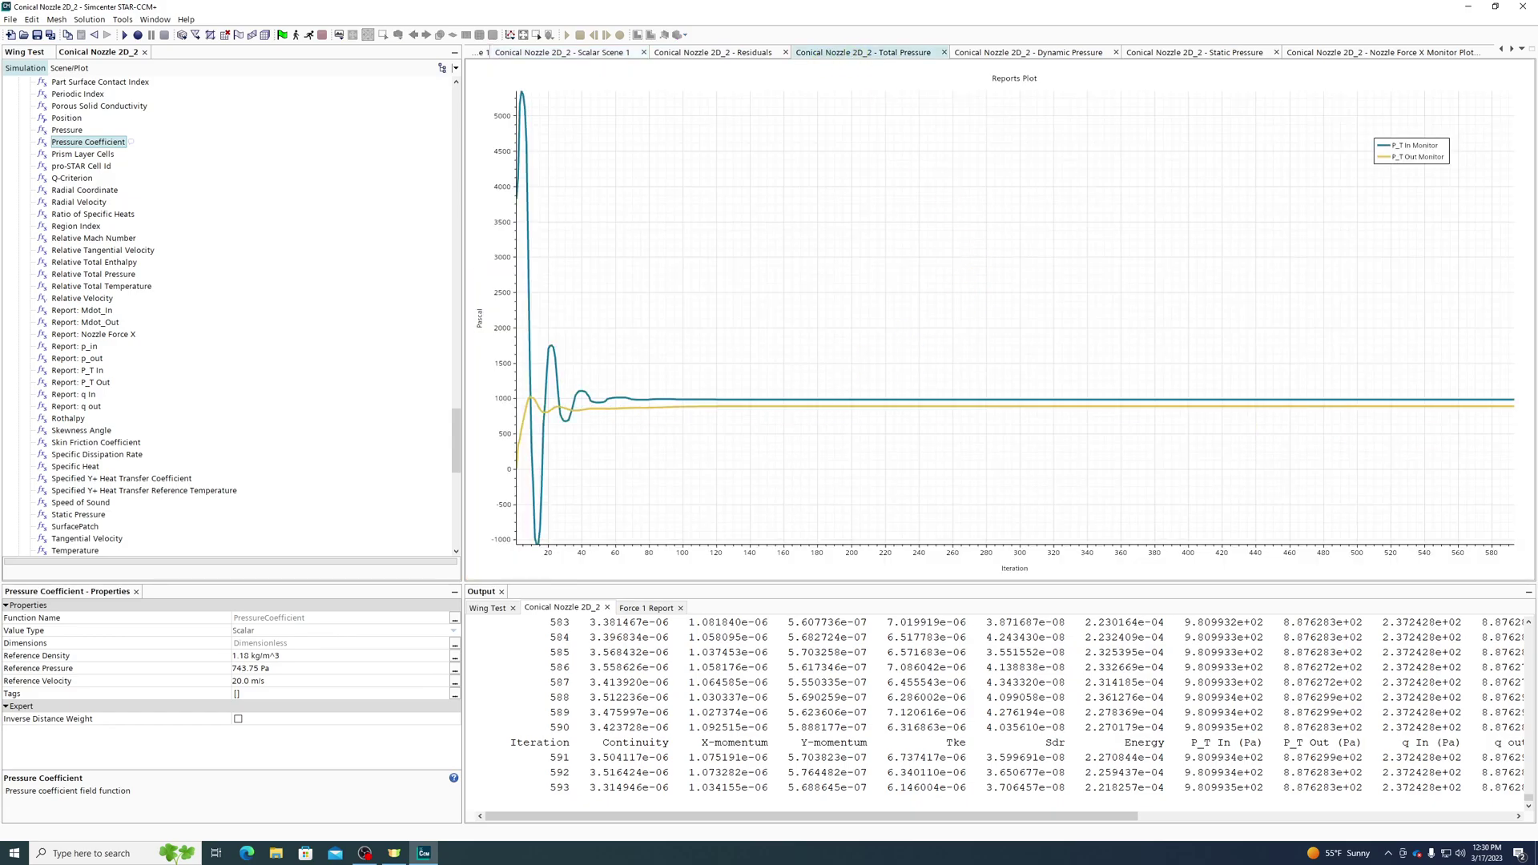
scroll(1514, 404, "up", 5)
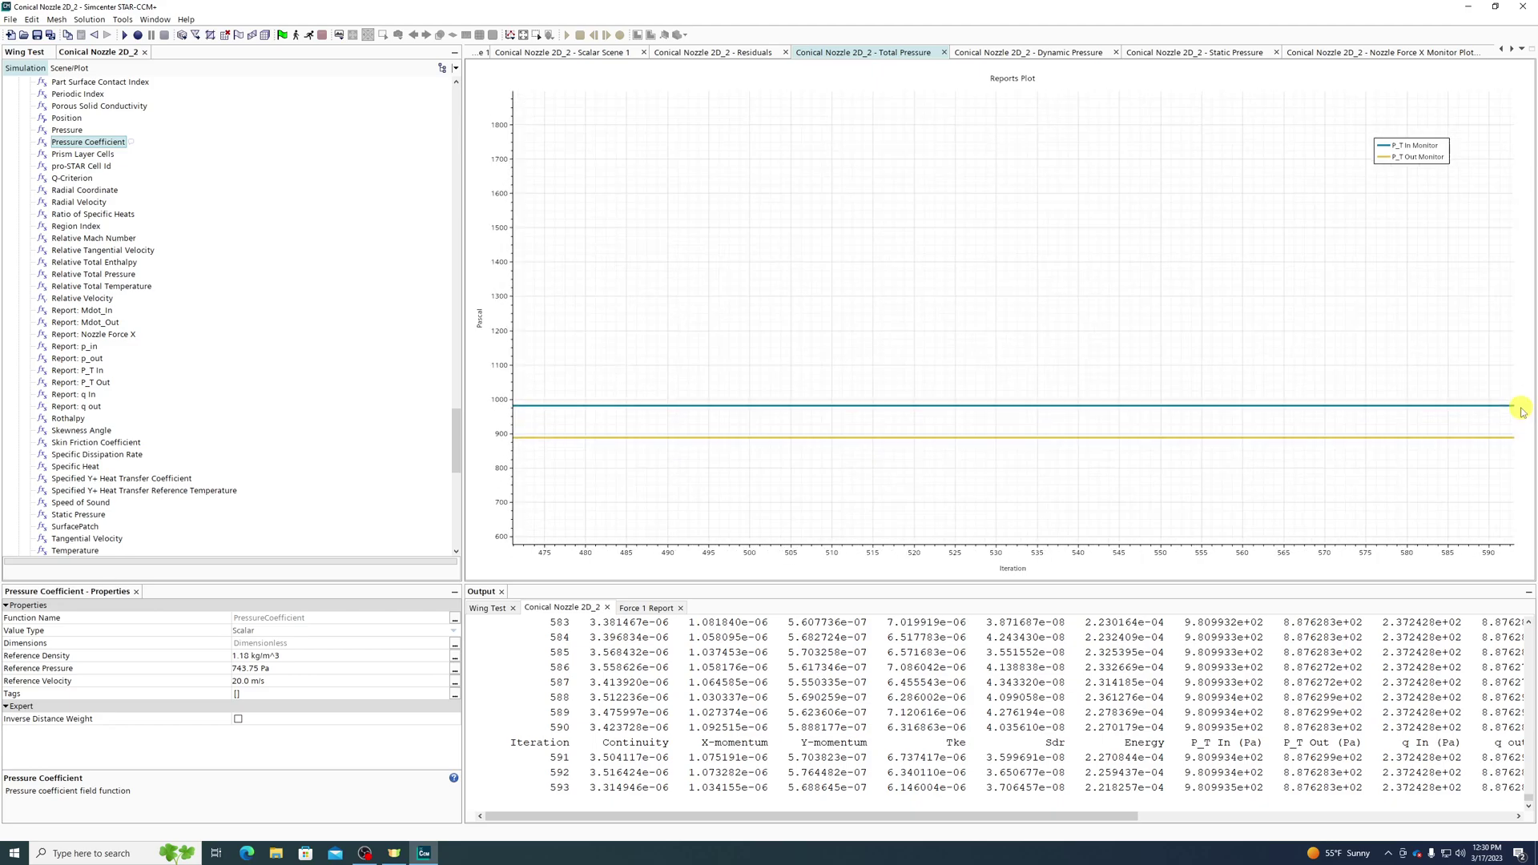
mouse_move(1515, 454)
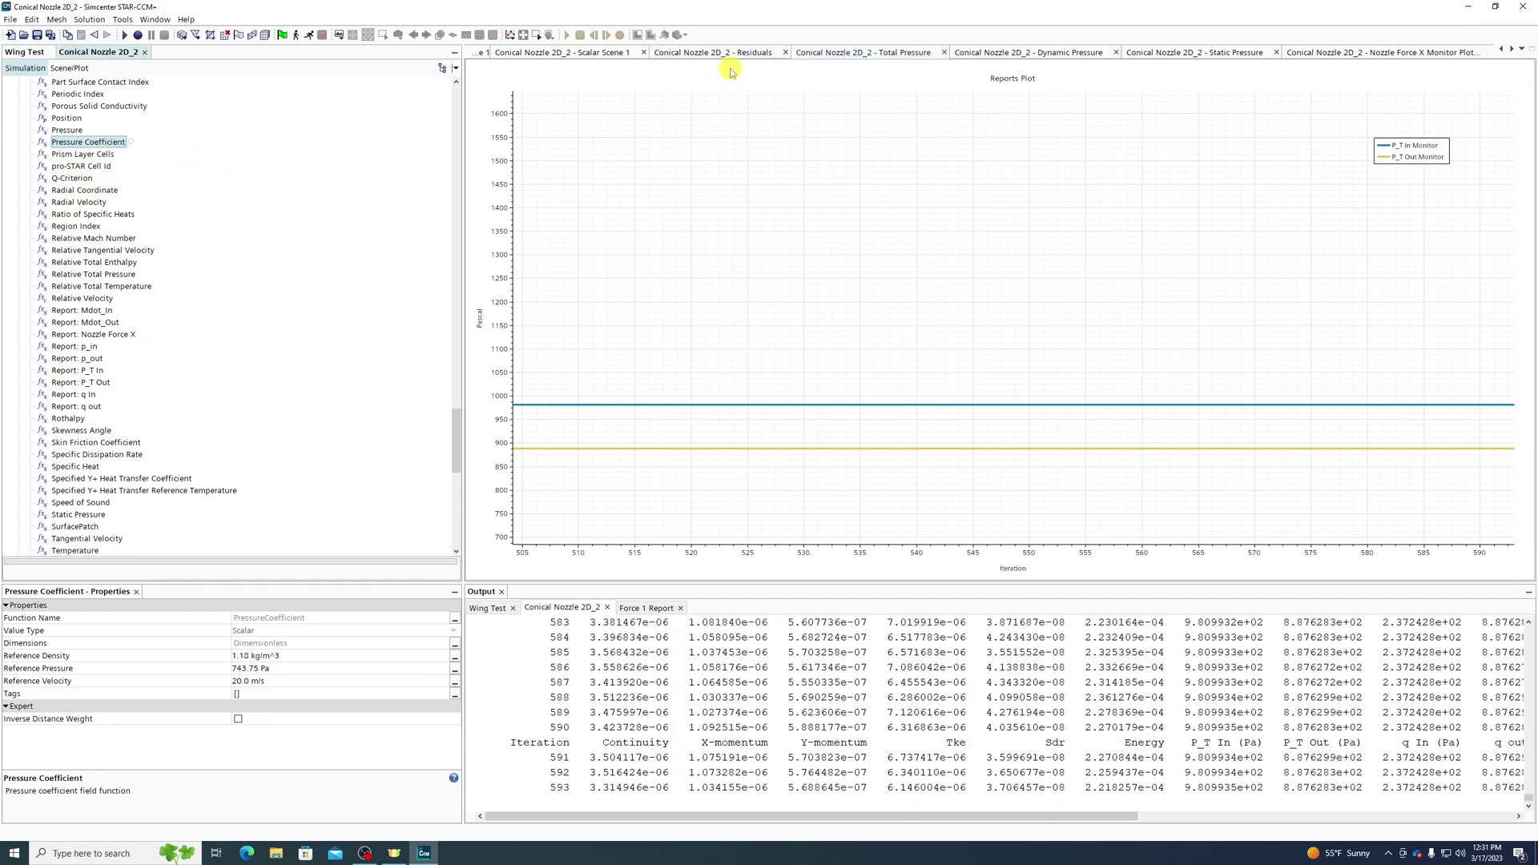
Return to Scalar Scene 1 and view the pressure coefficient contours over the whole nozzle.
left_click(613, 56)
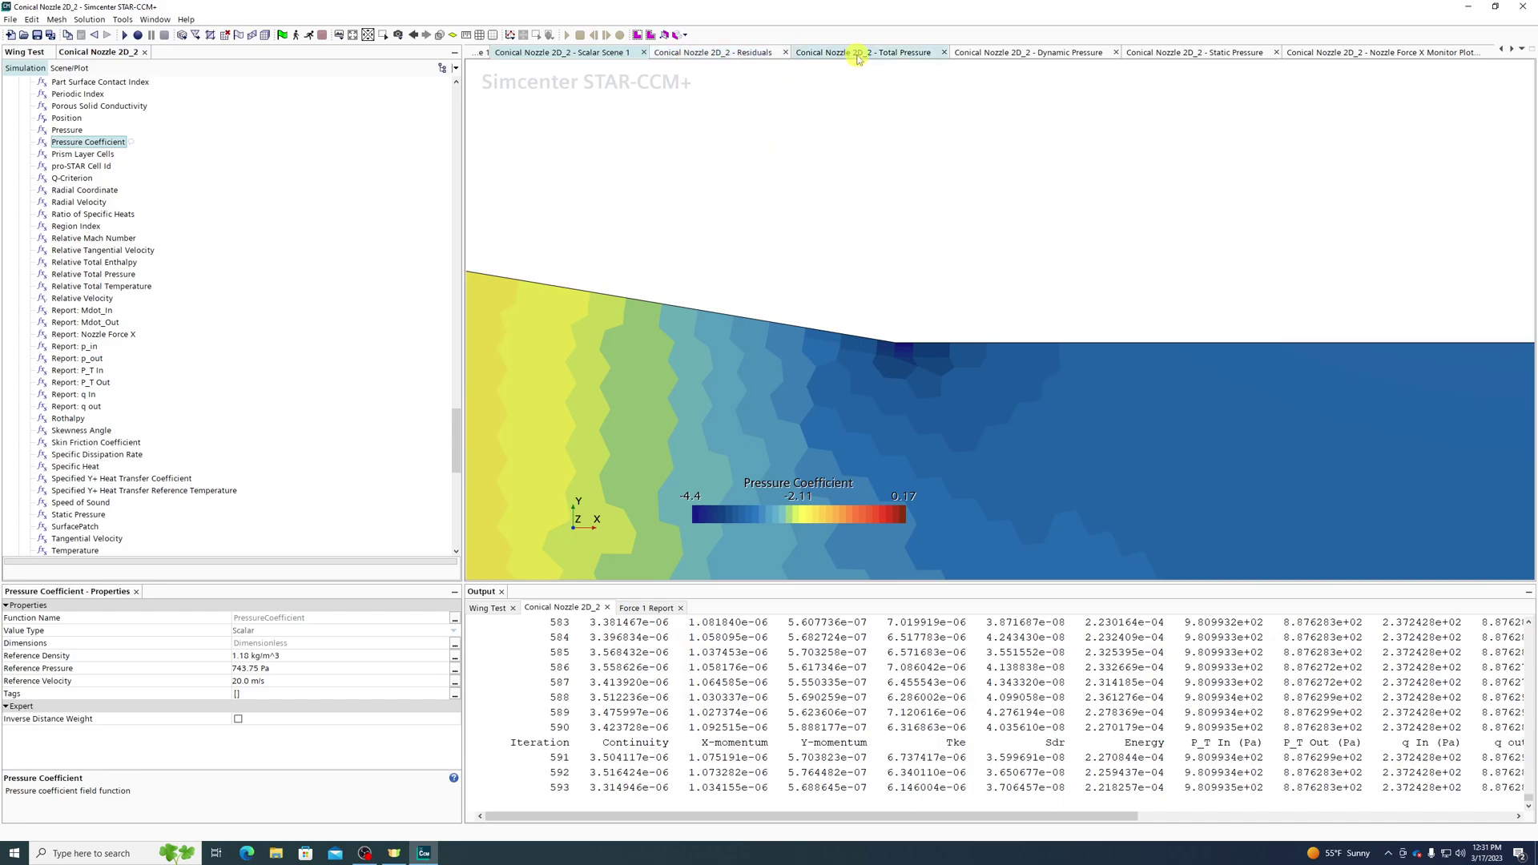
scroll(933, 404, "down", 11)
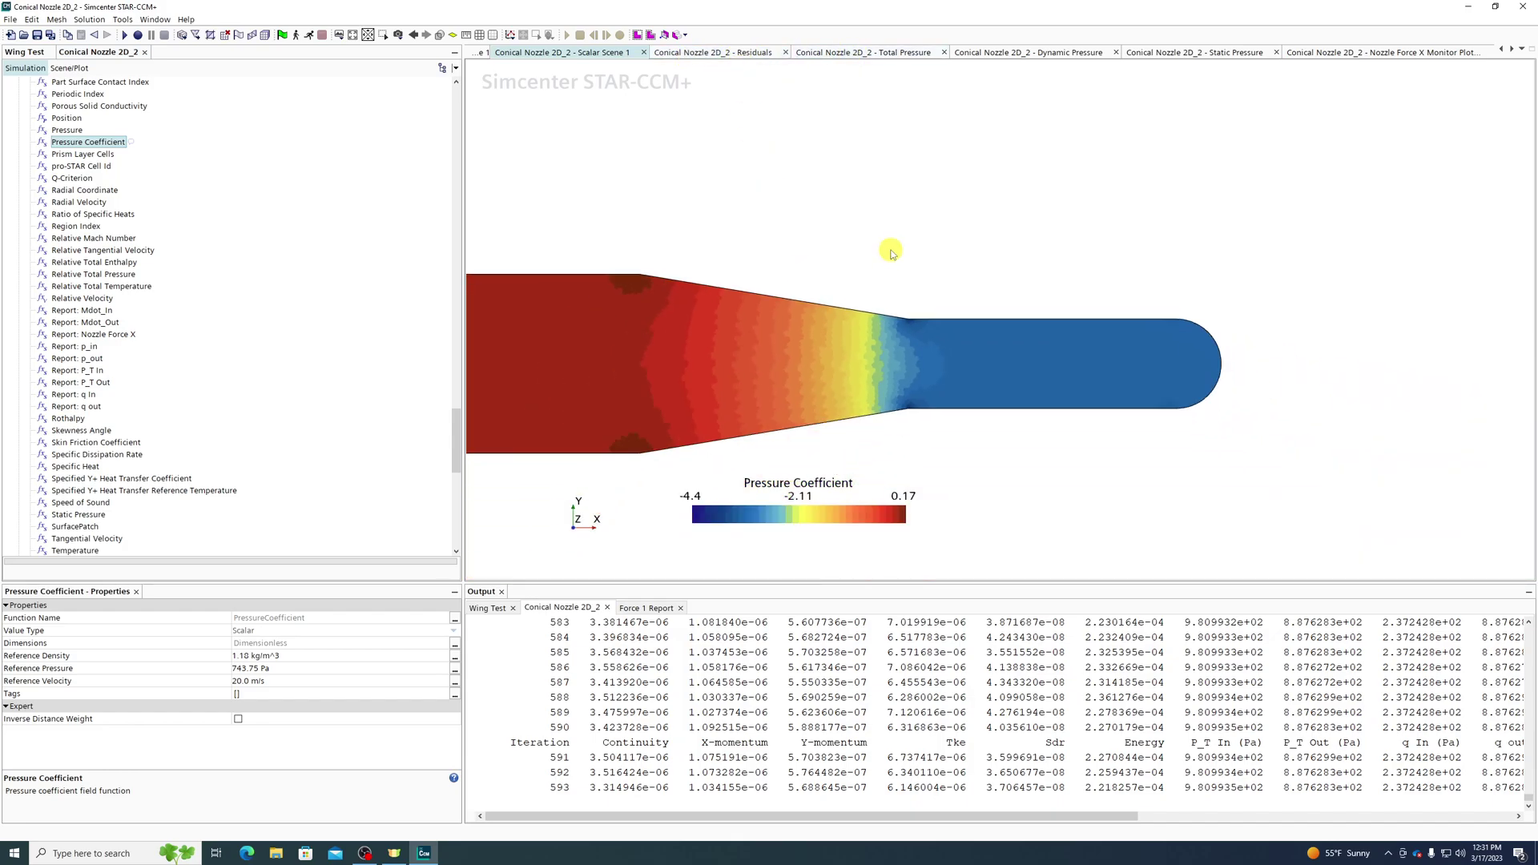
scroll(635, 320, "up", 1)
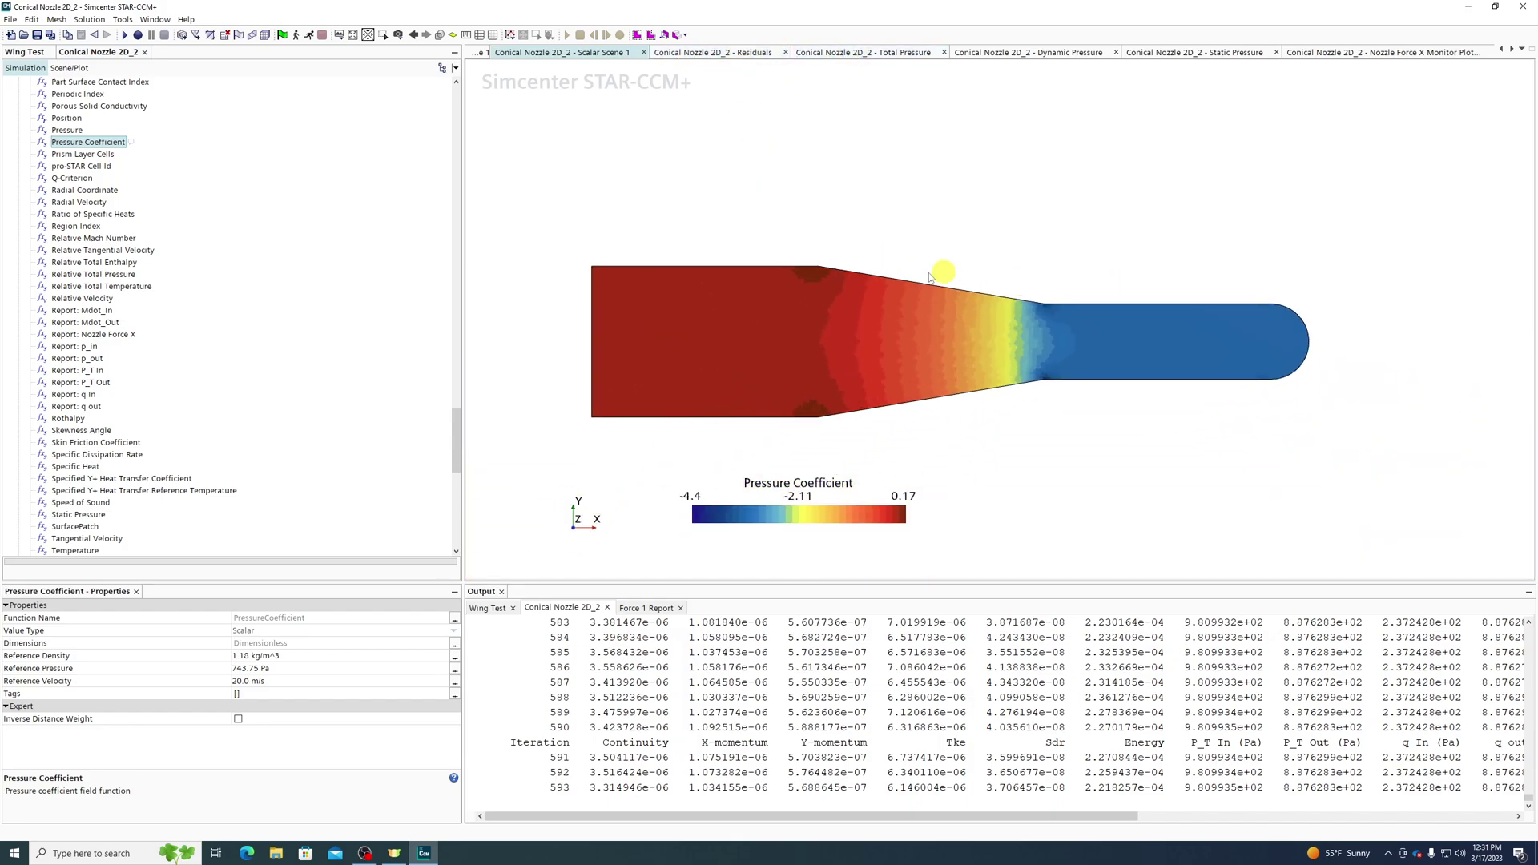
Check the properties of the Specified Y+ Heat Transfer Coefficient, its Reference Temperature and the Skin Friction Coefficient field functions.
left_click(92, 479)
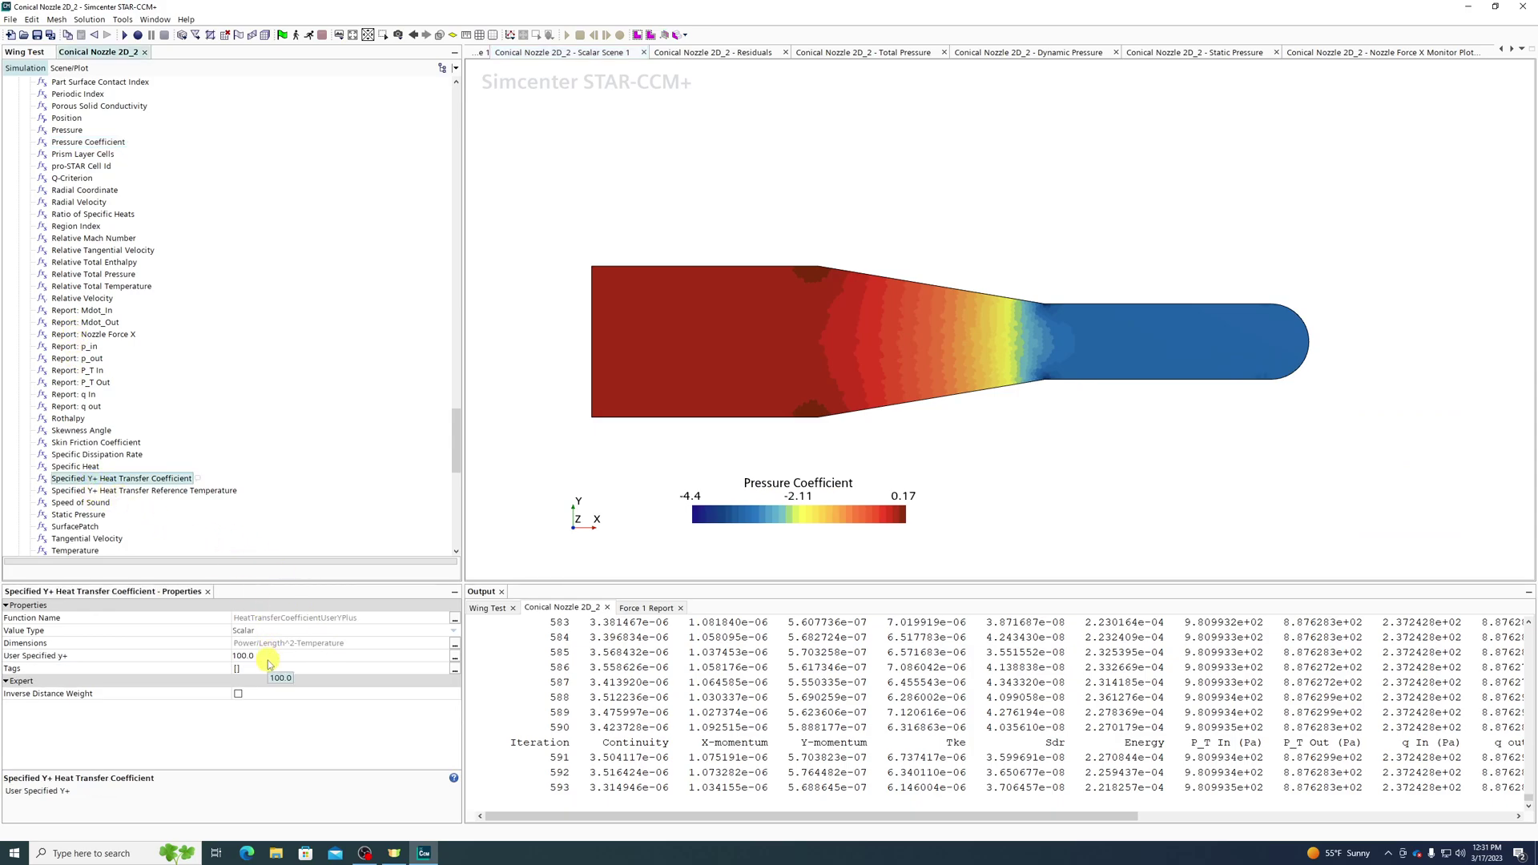
left_click(138, 490)
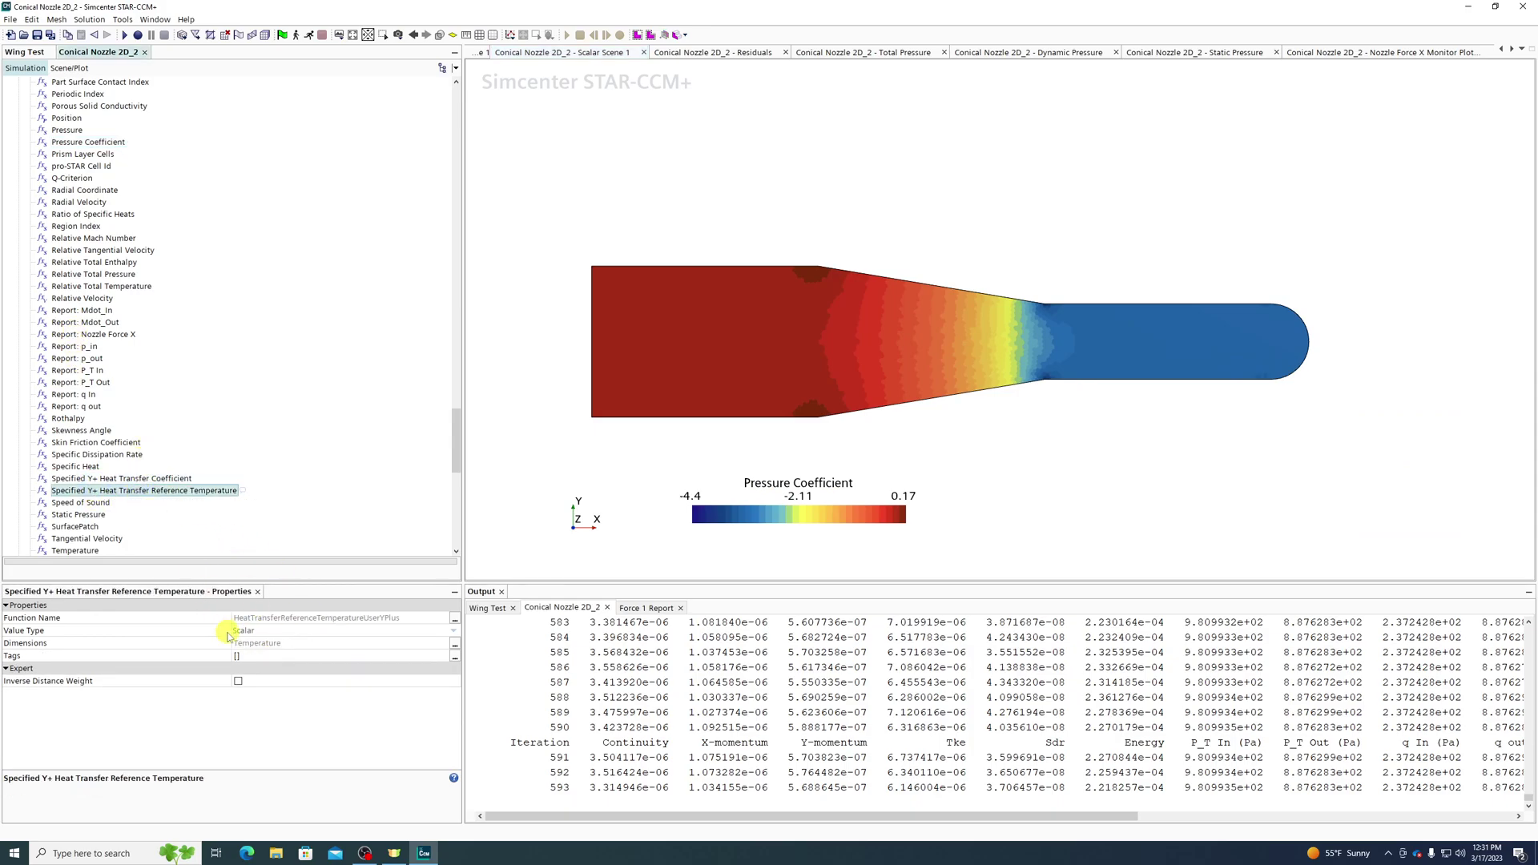
left_click(94, 442)
left_click(78, 407)
Make a copy of the Skewness Angle field function and delete that copy.
left_click(78, 431)
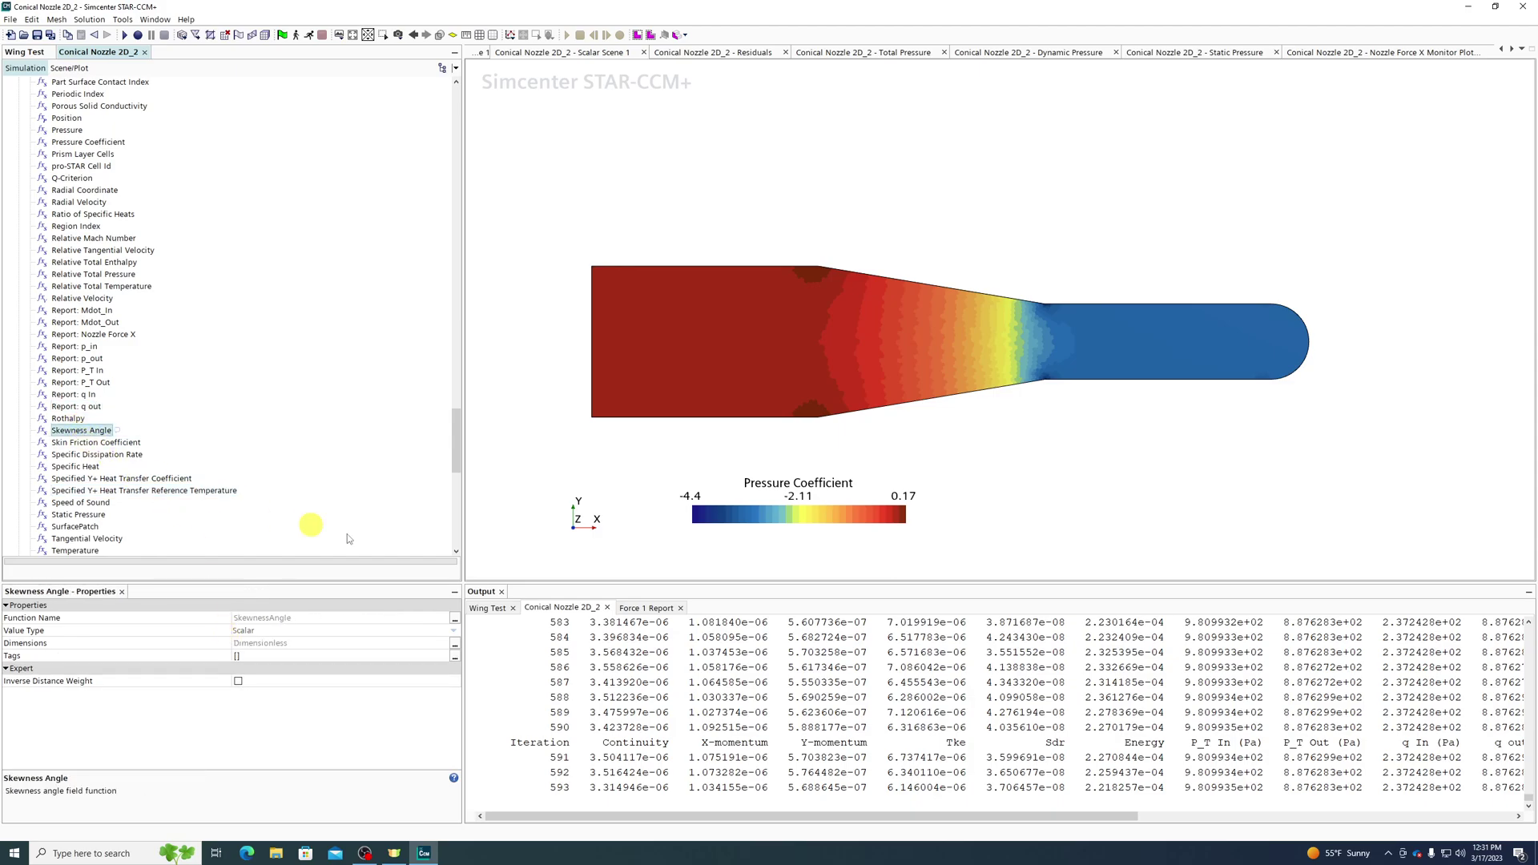
key("ctrl+c")
key("ctrl+v")
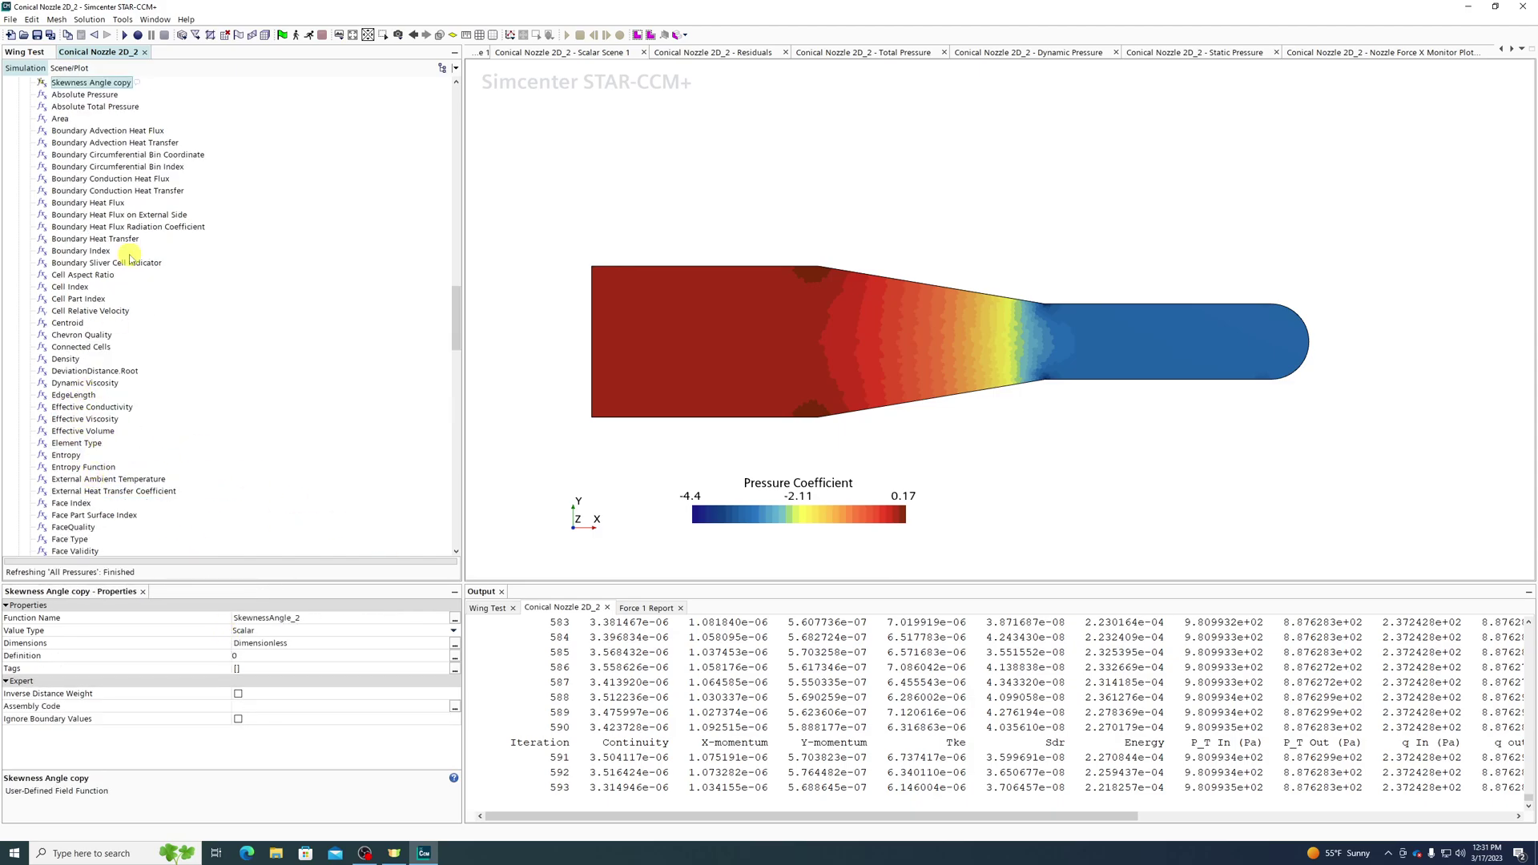
key("Delete")
key("Return")
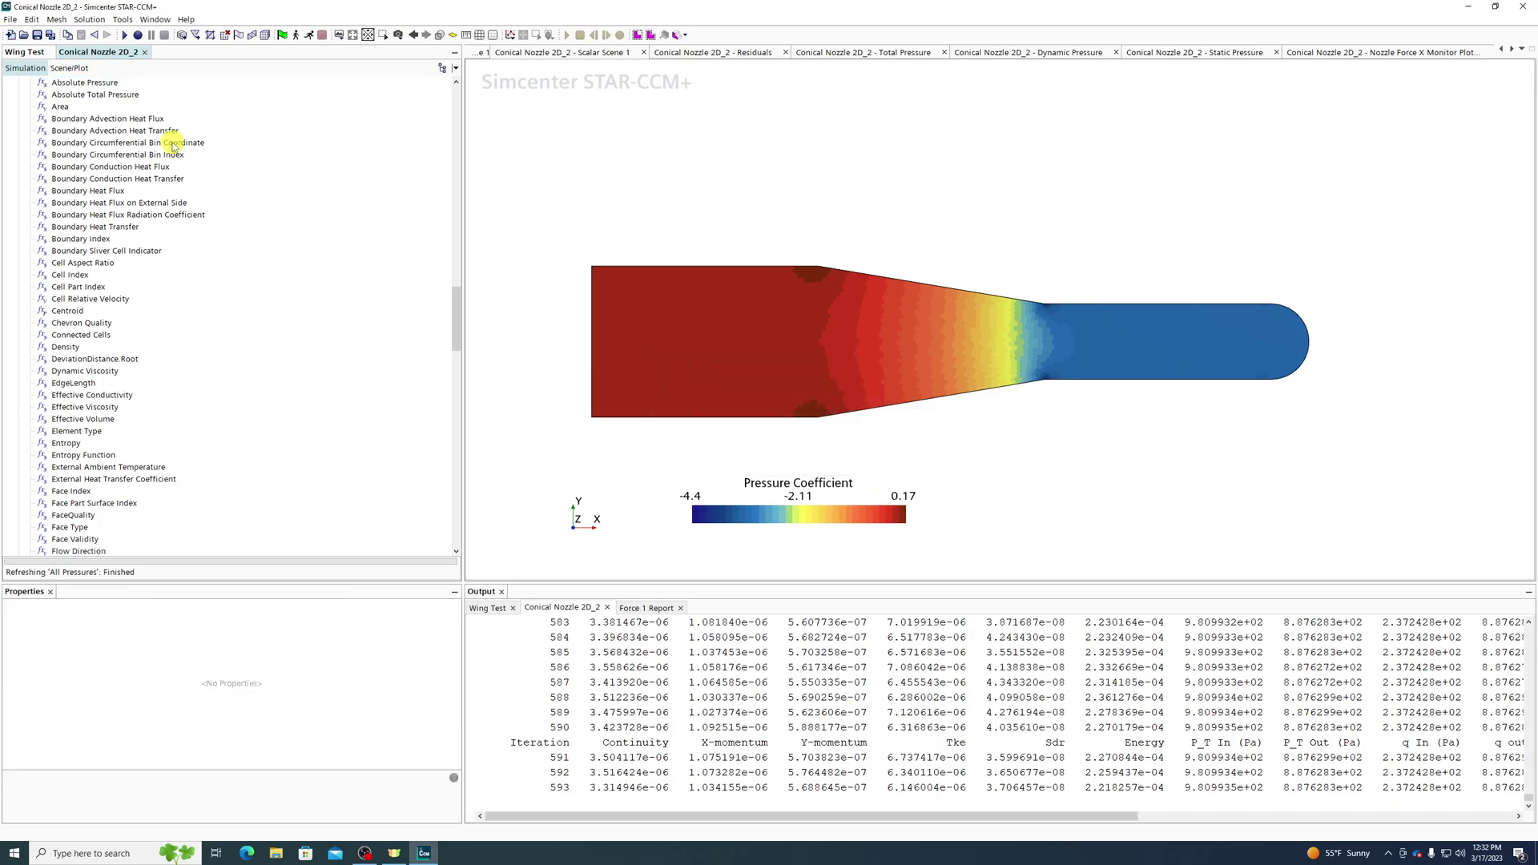
Find the Heat Transfer Coefficient field function and check its reference temperature.
scroll(121, 373, "down", 2)
scroll(121, 374, "down", 3)
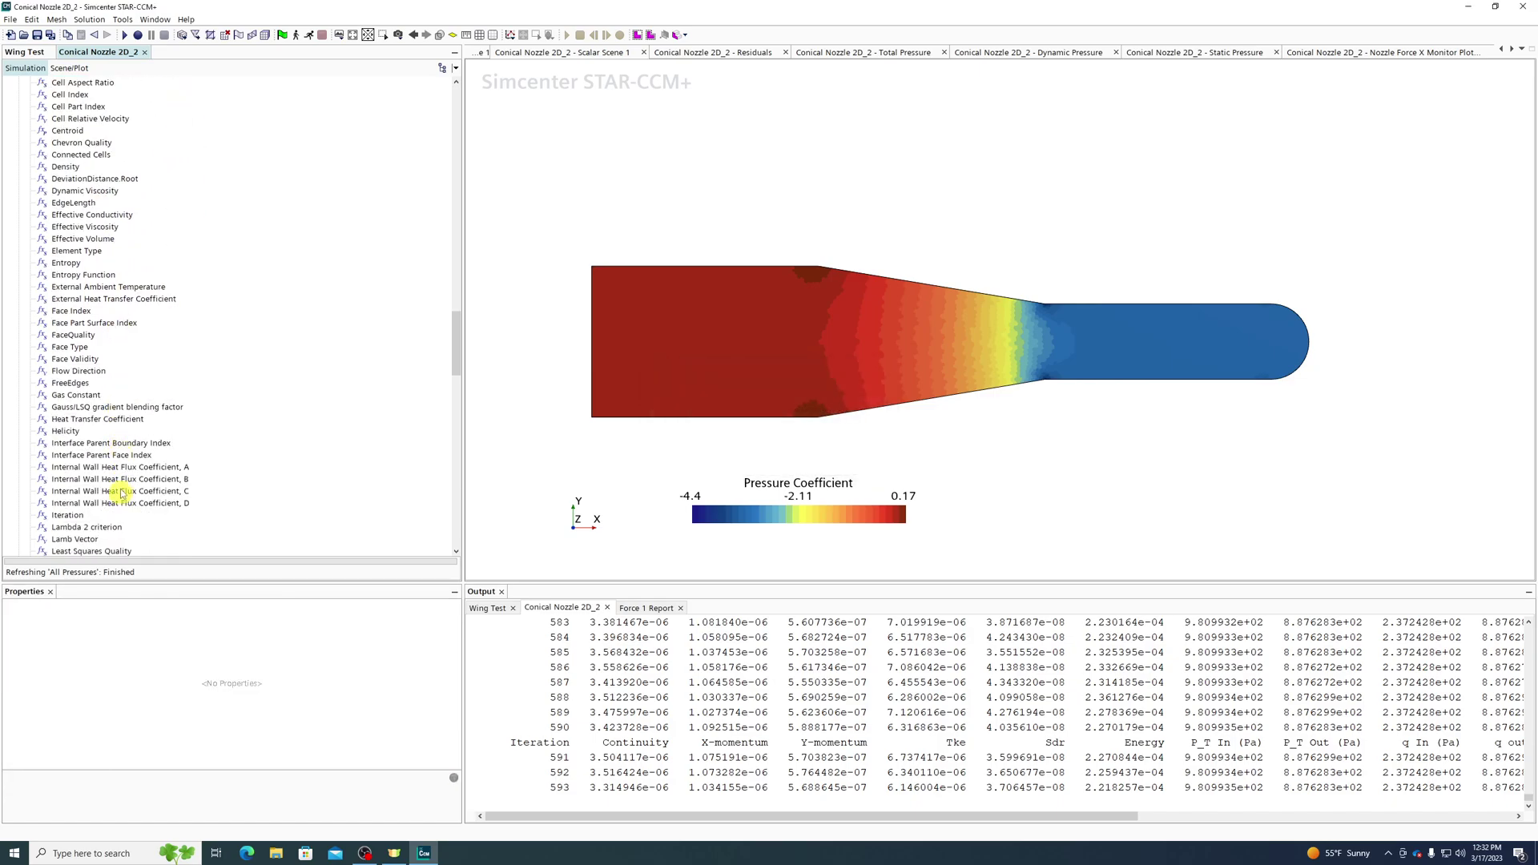
left_click(97, 419)
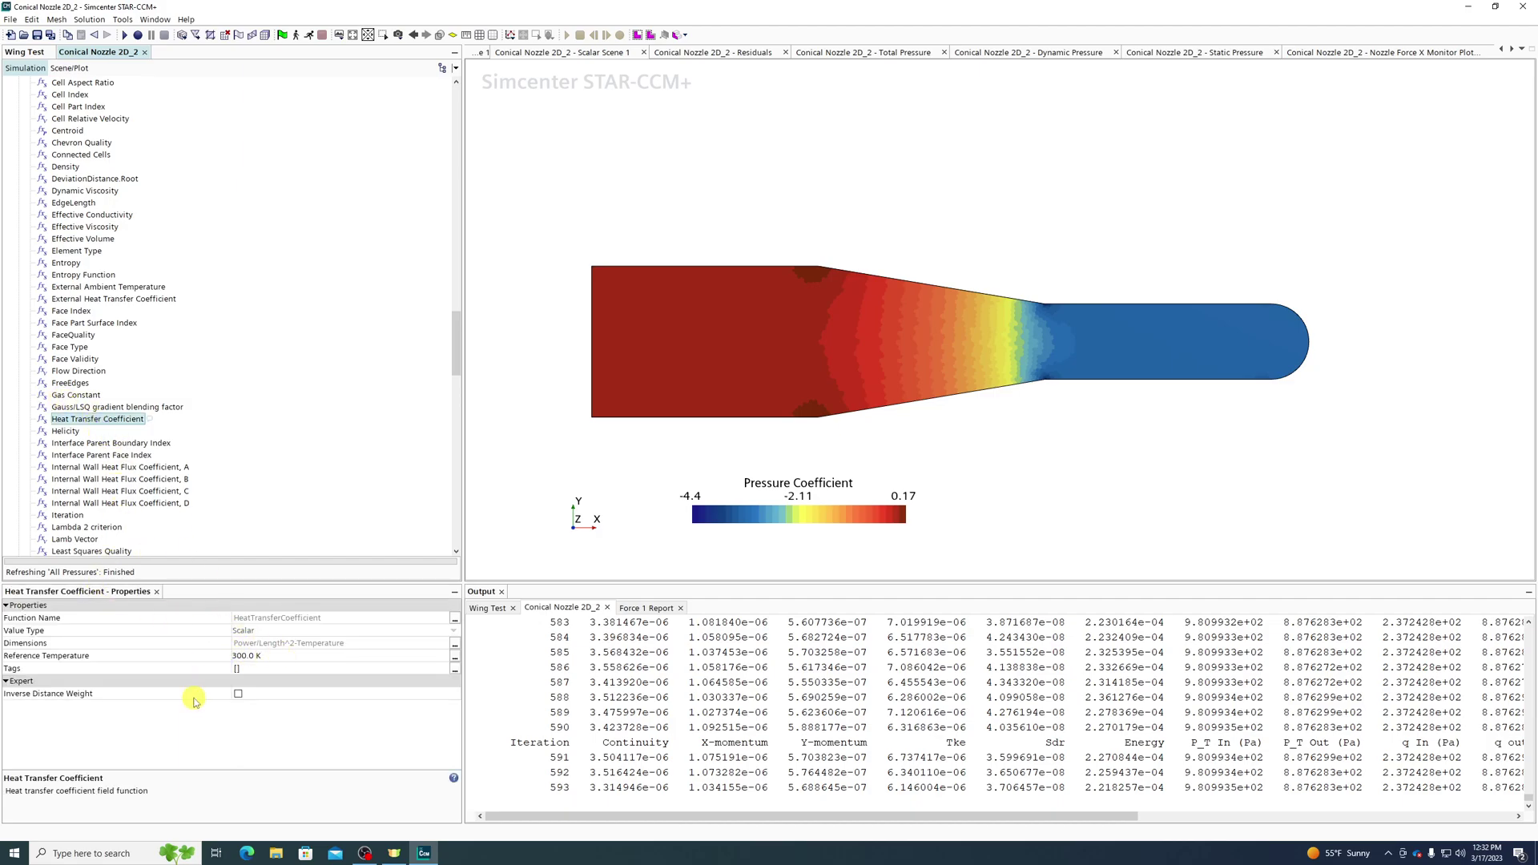
scroll(246, 436, "down", 1)
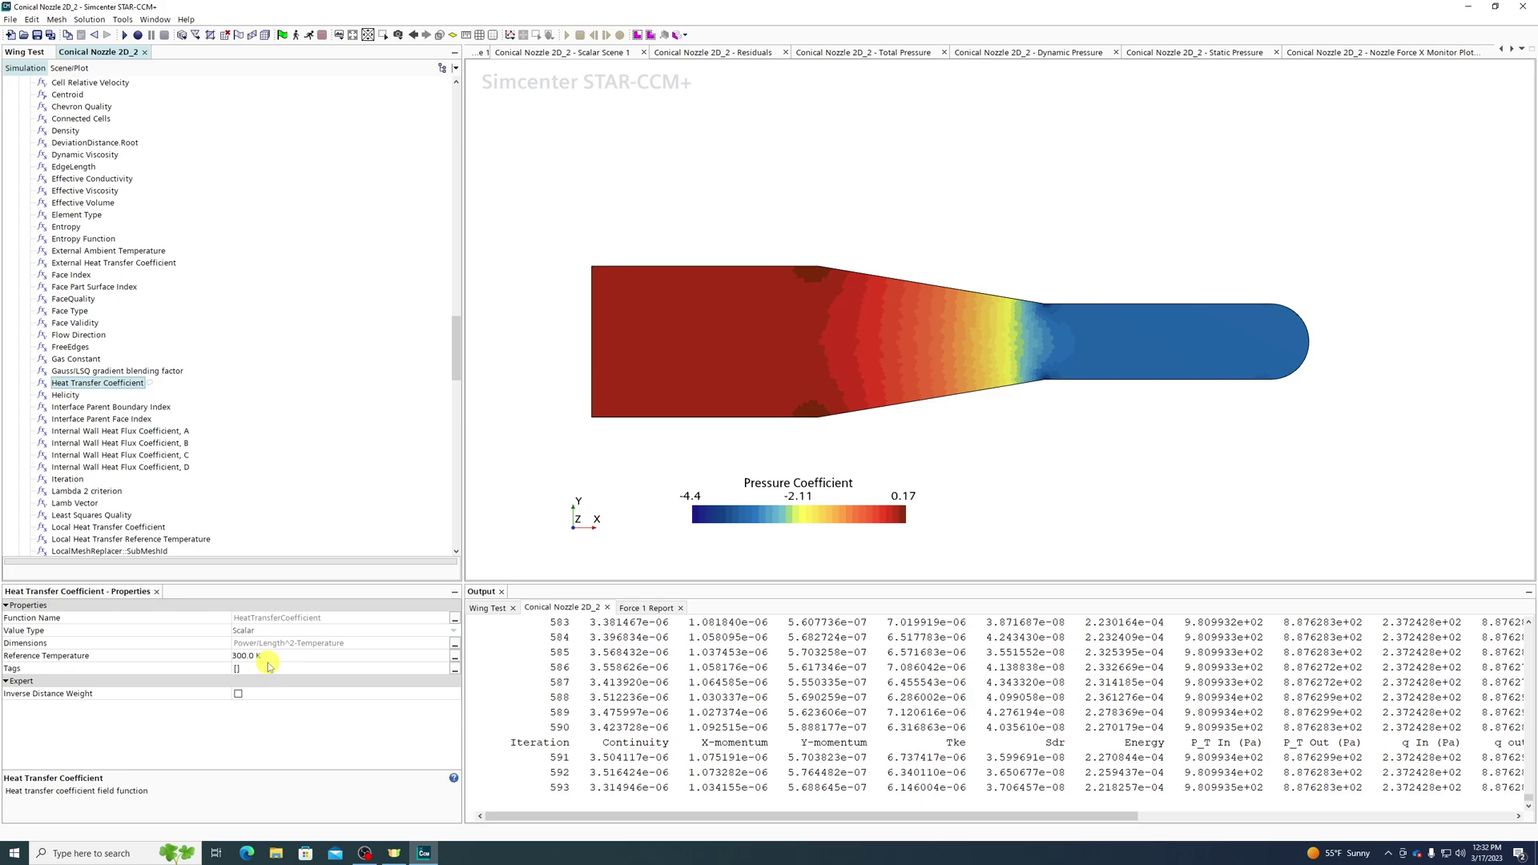
Inspect the Molecular Weight and NusseltNumber field functions for reference temperature, length and thermal conductivity settings.
scroll(148, 472, "down", 5)
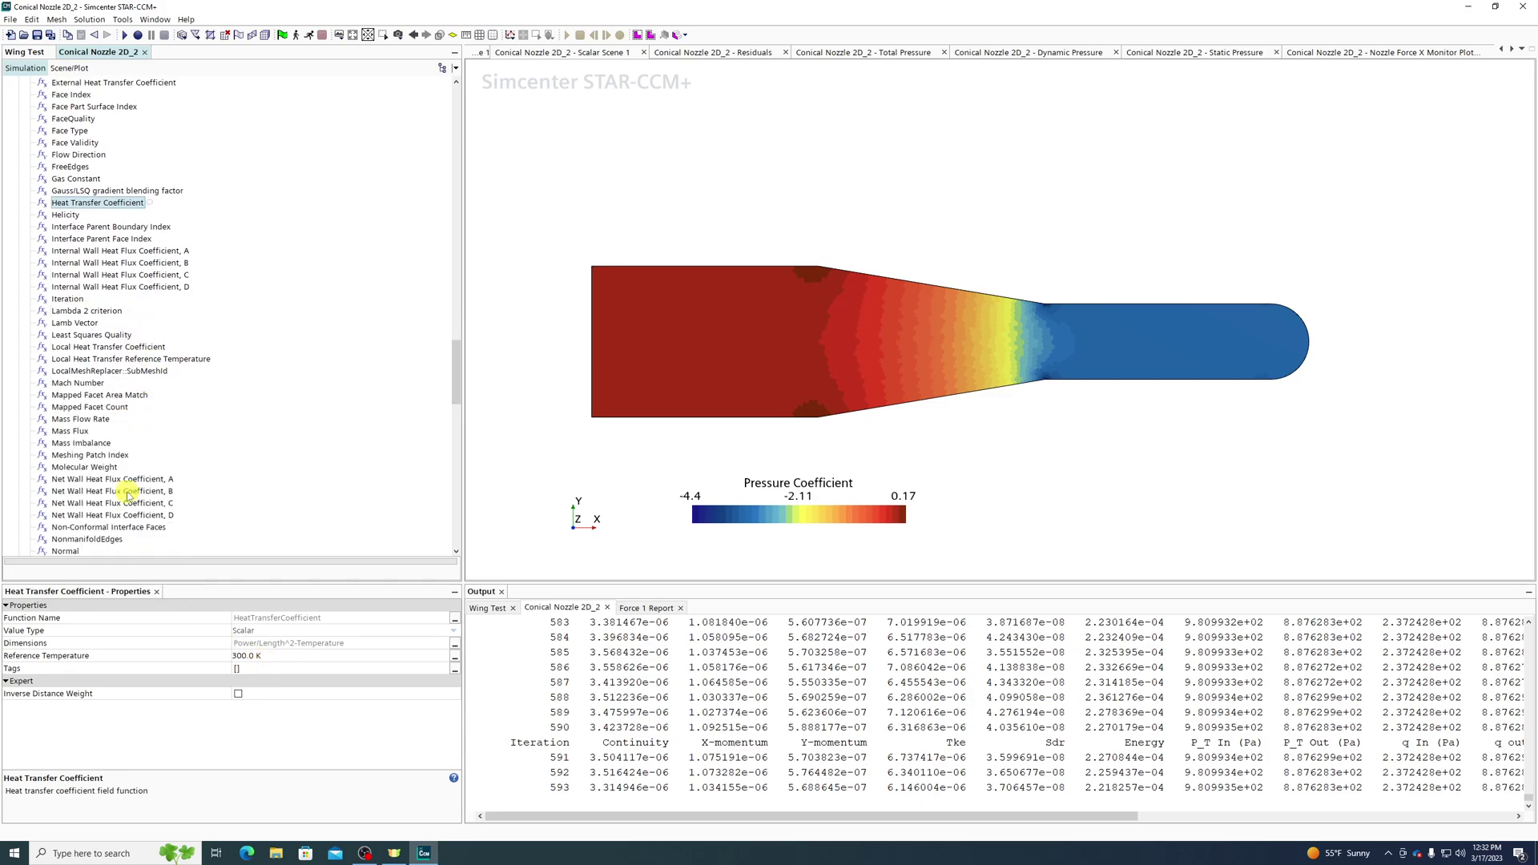
left_click(112, 467)
scroll(159, 476, "down", 5)
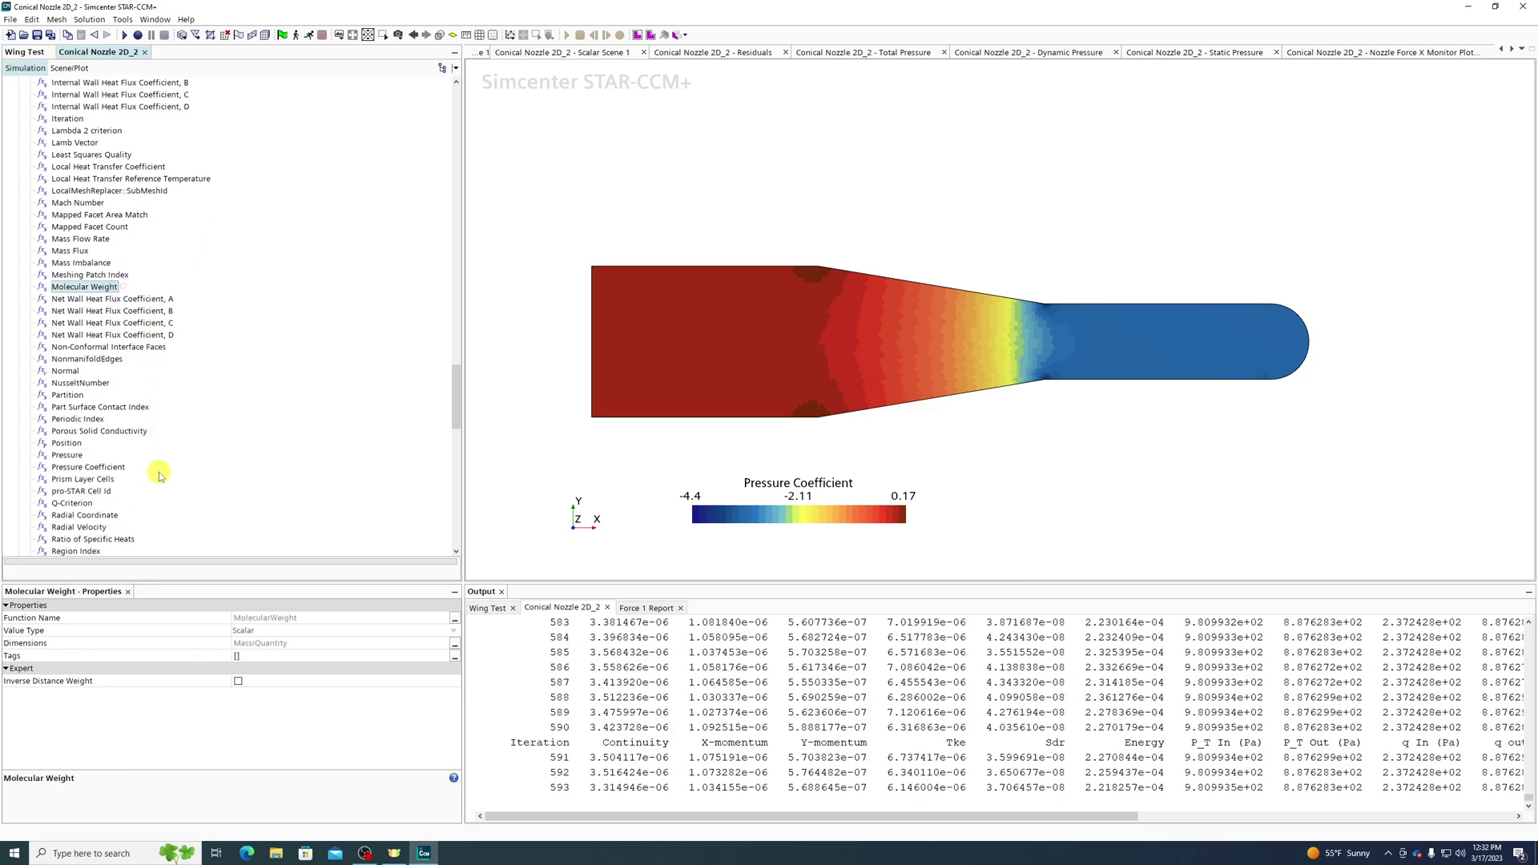
left_click(86, 383)
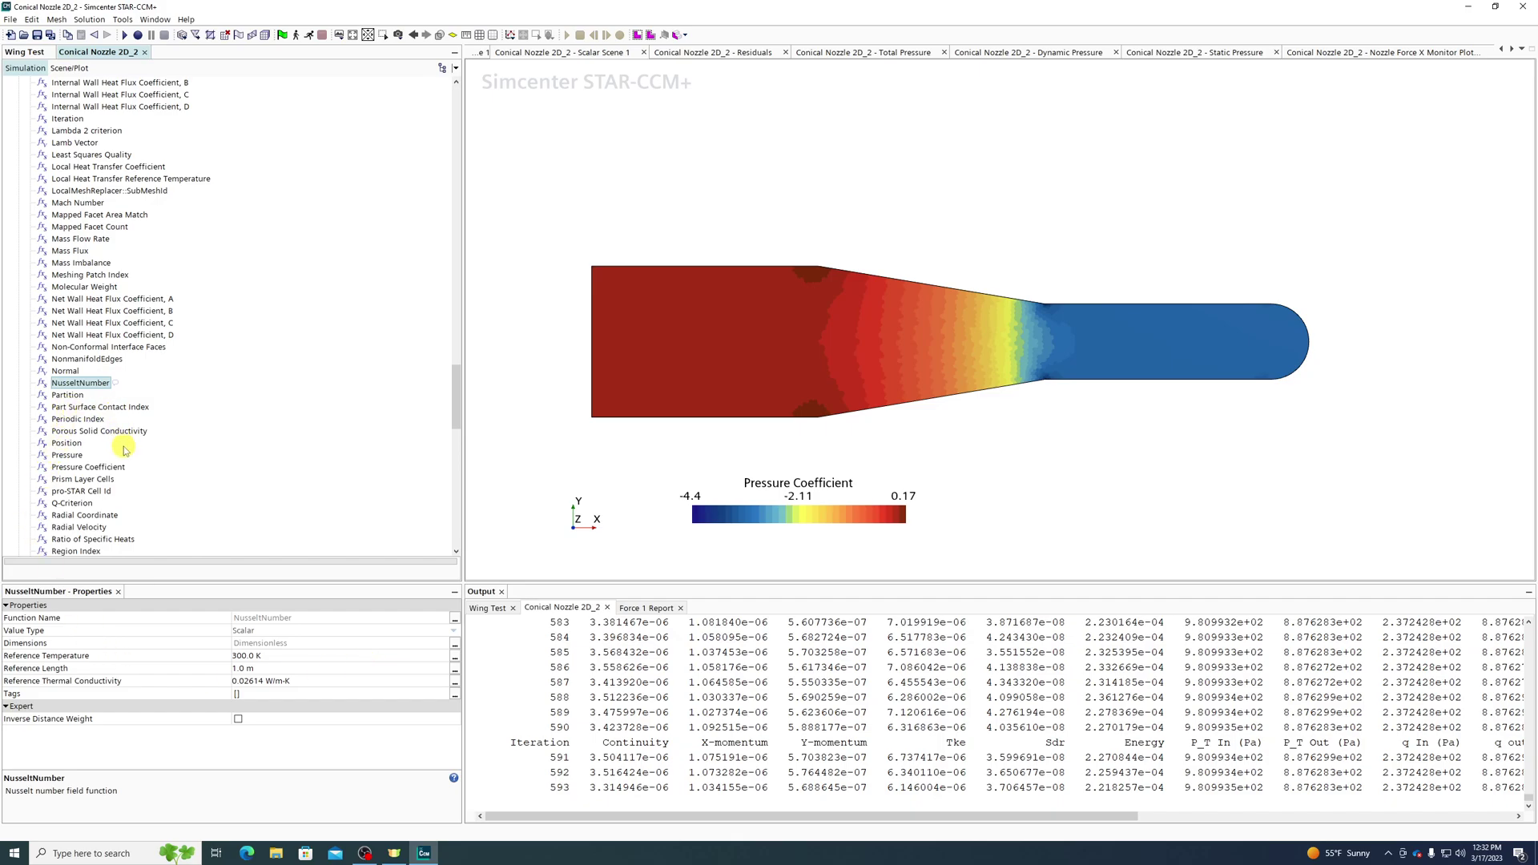
Look through the list of available field functions for other quantities that depend on reference values.
scroll(120, 444, "down", 3)
scroll(305, 397, "down", 3)
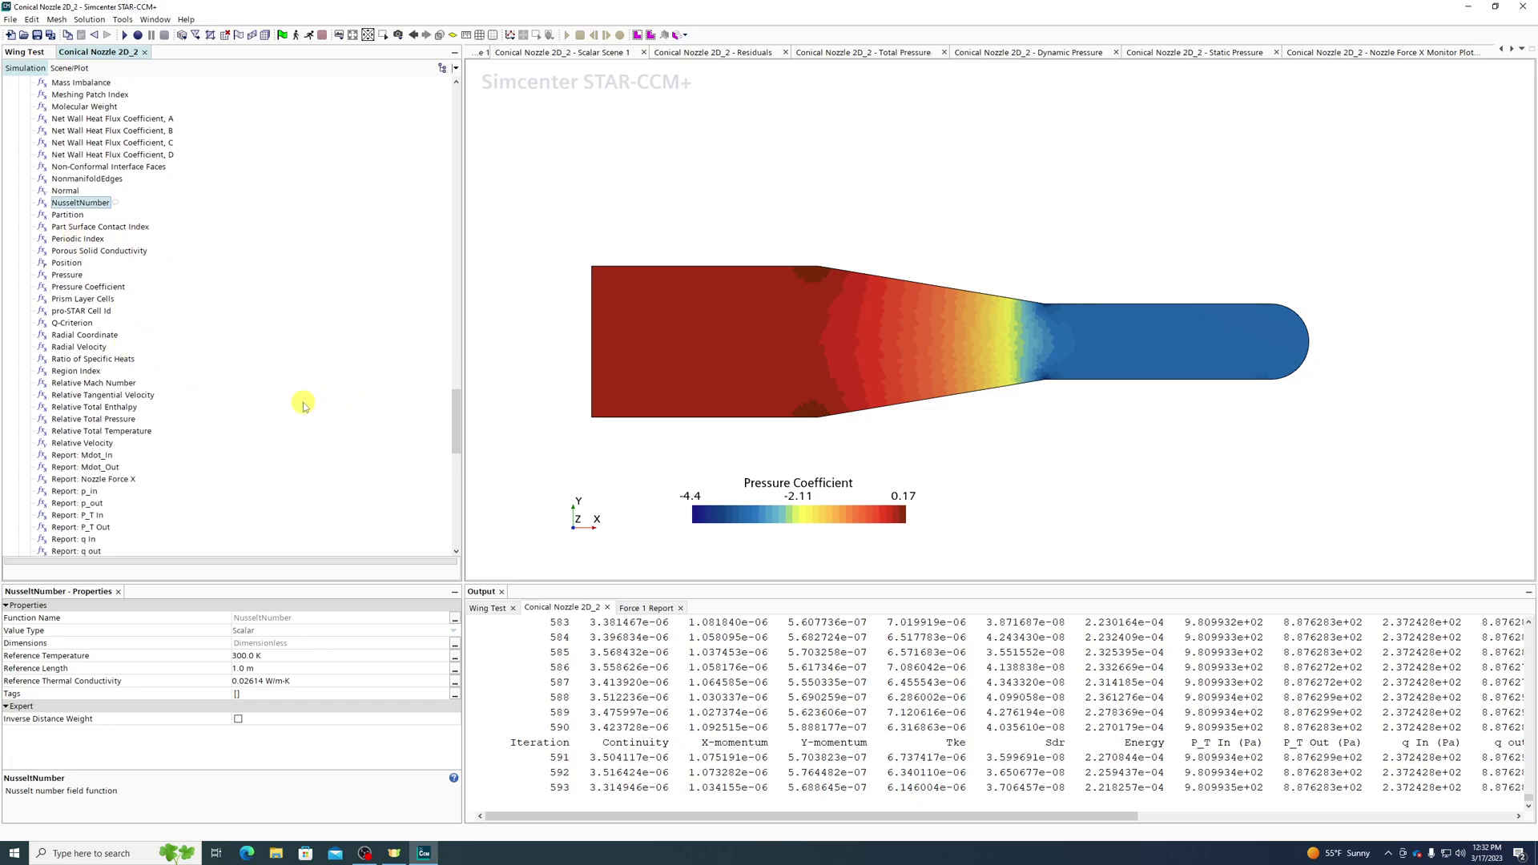
scroll(304, 404, "down", 4)
scroll(303, 407, "down", 9)
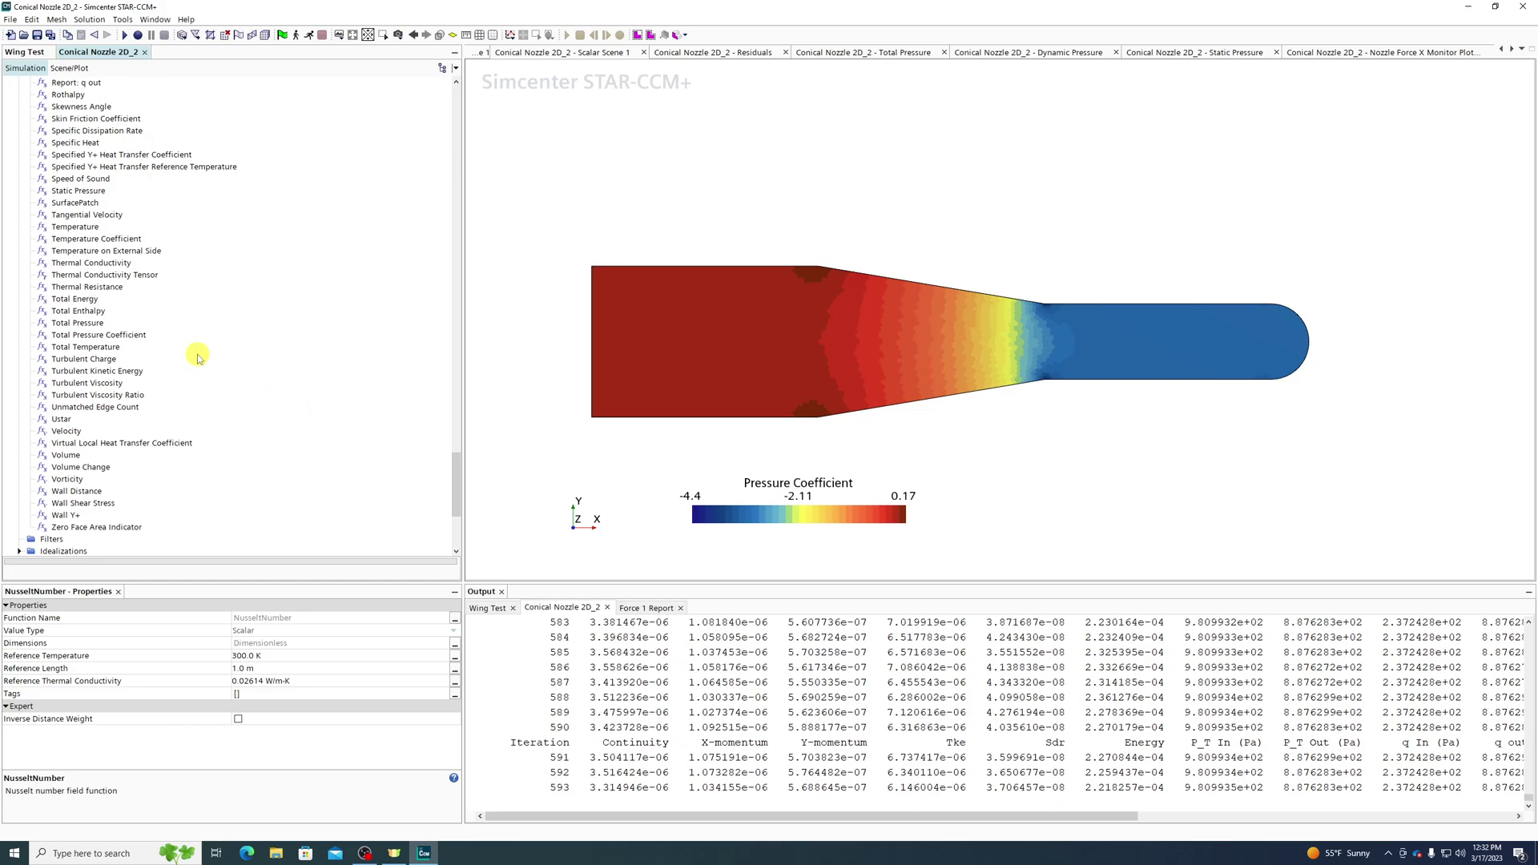
scroll(198, 365, "up", 5)
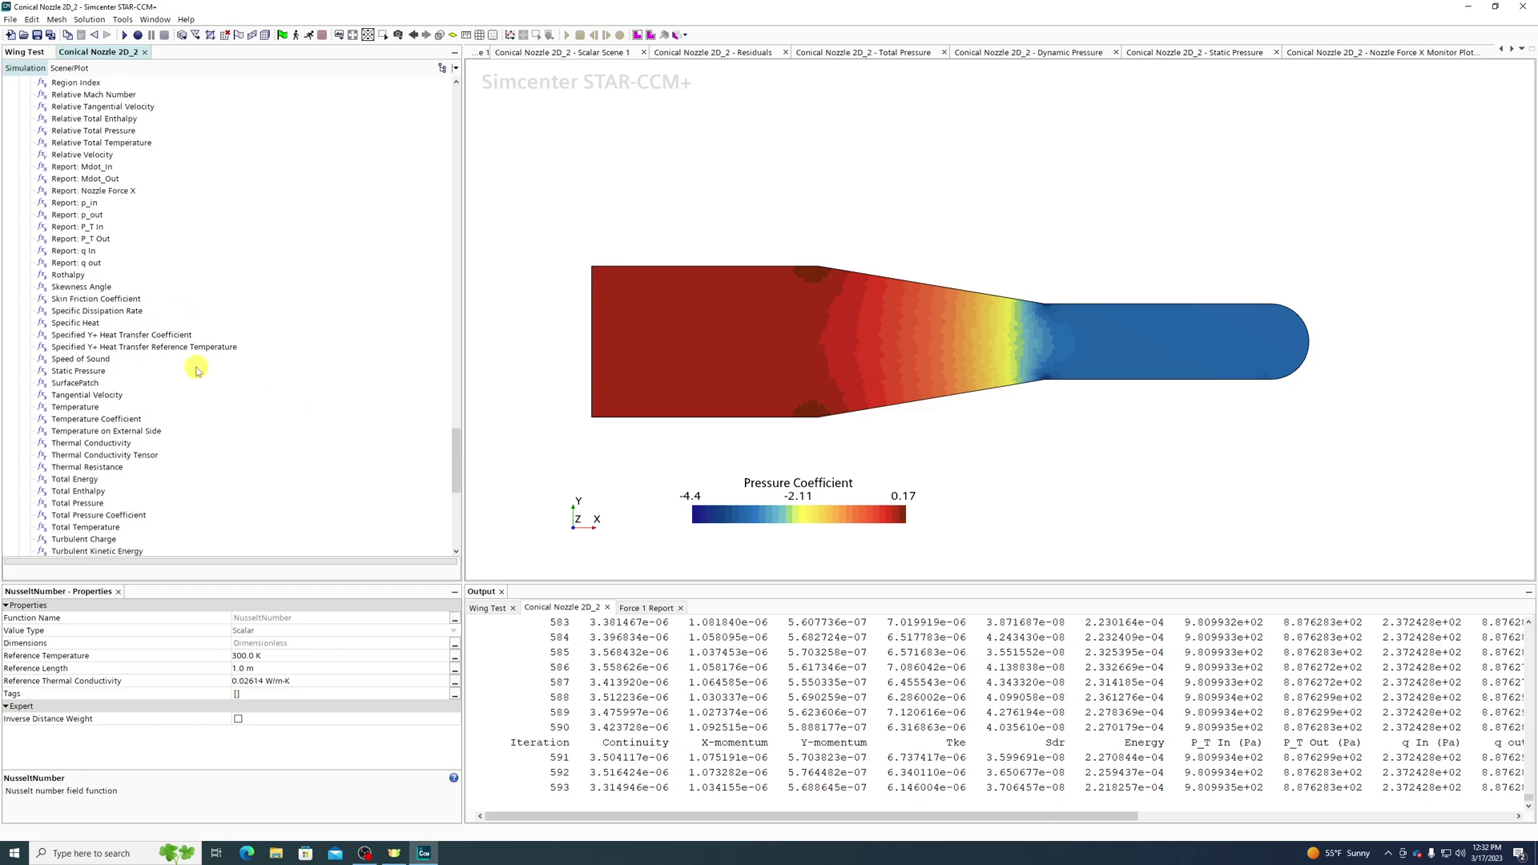
scroll(198, 369, "up", 3)
scroll(198, 369, "up", 3)
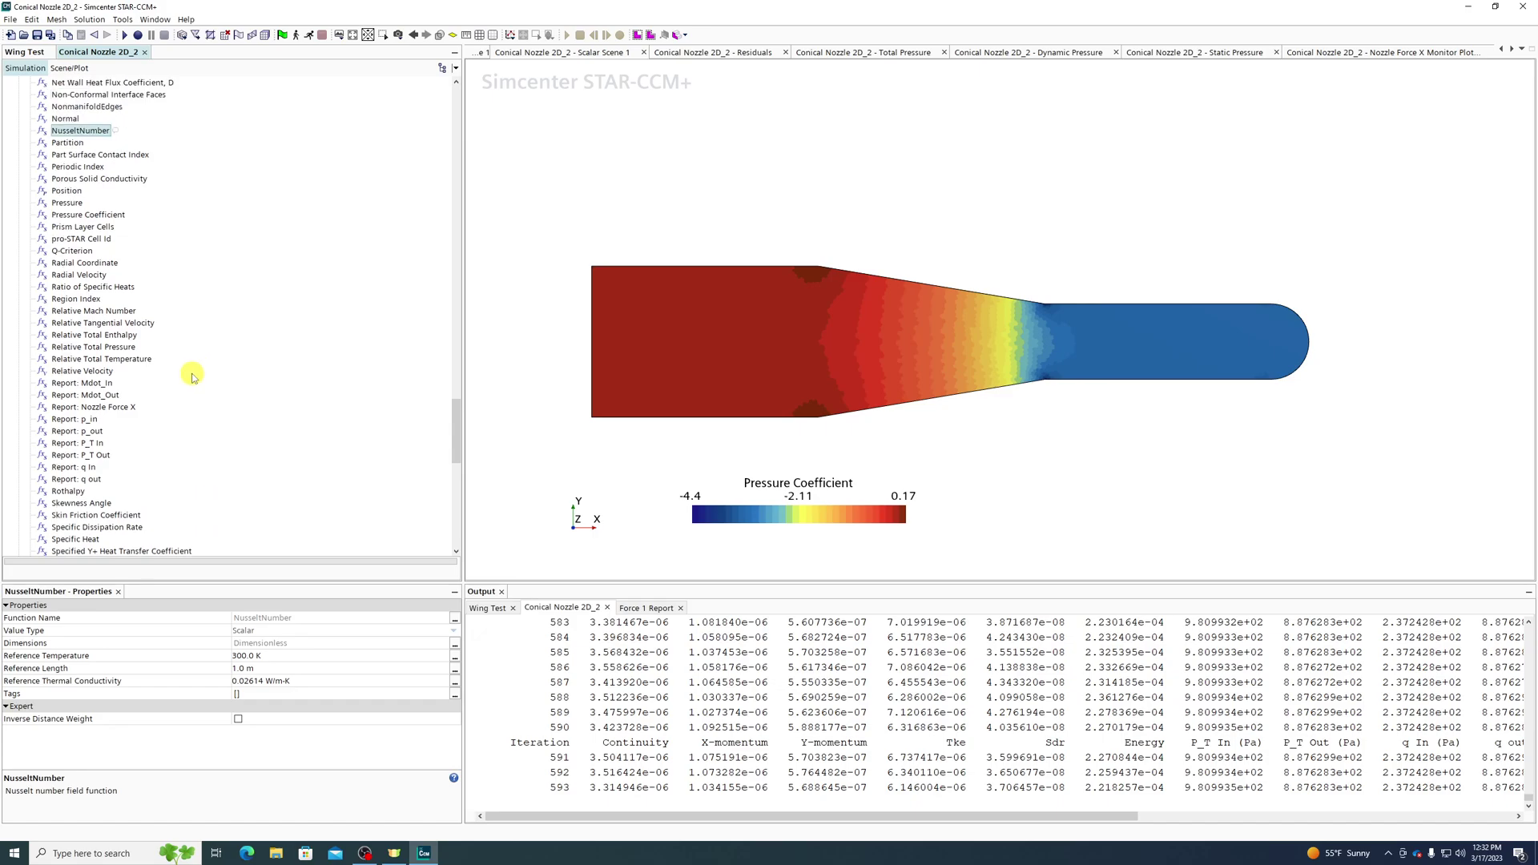
scroll(191, 378, "down", 3)
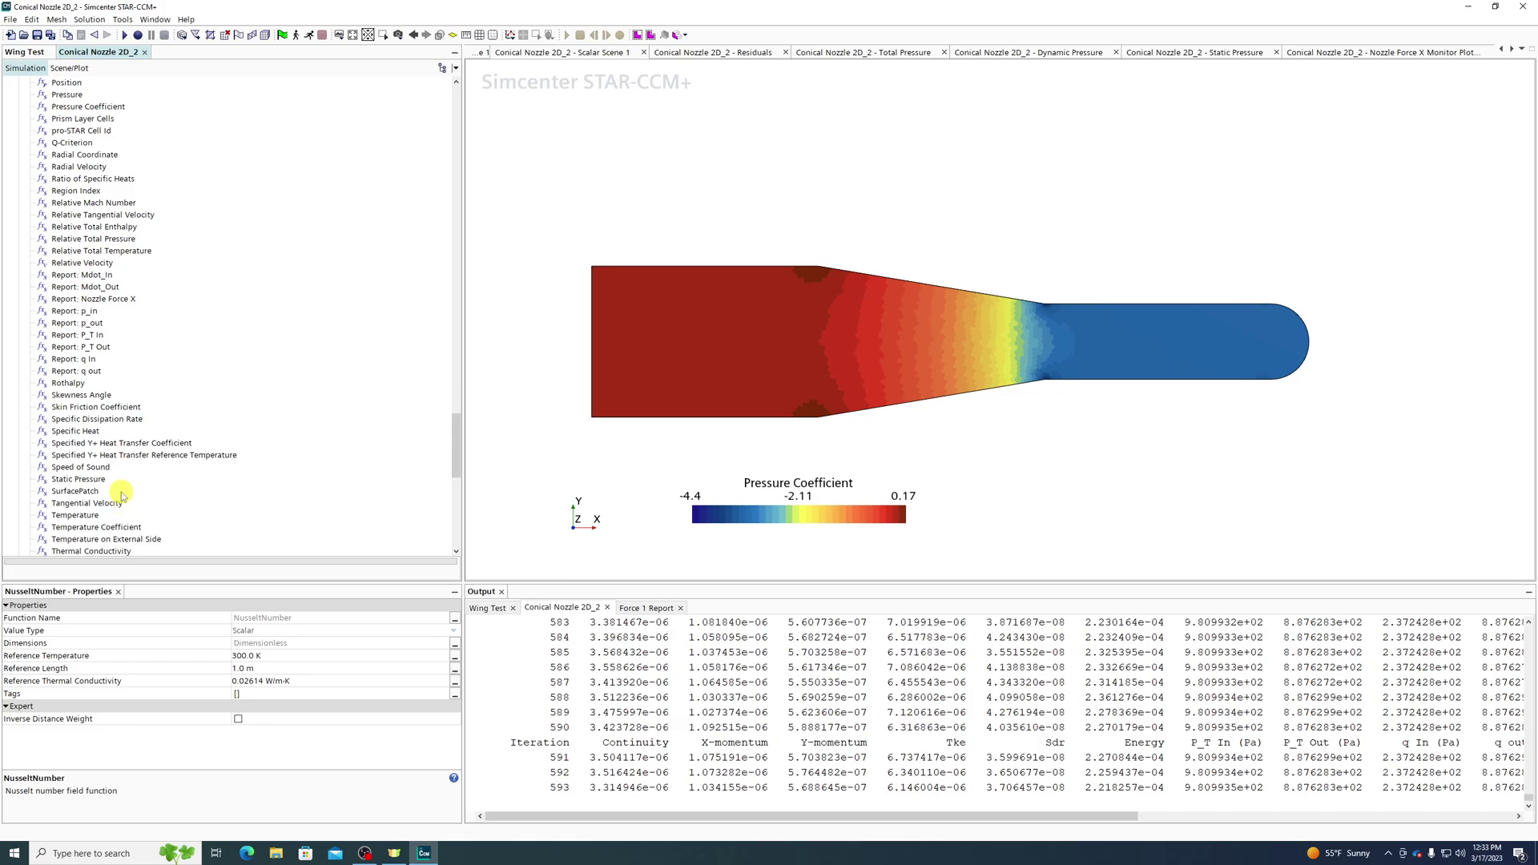
scroll(120, 496, "up", 4)
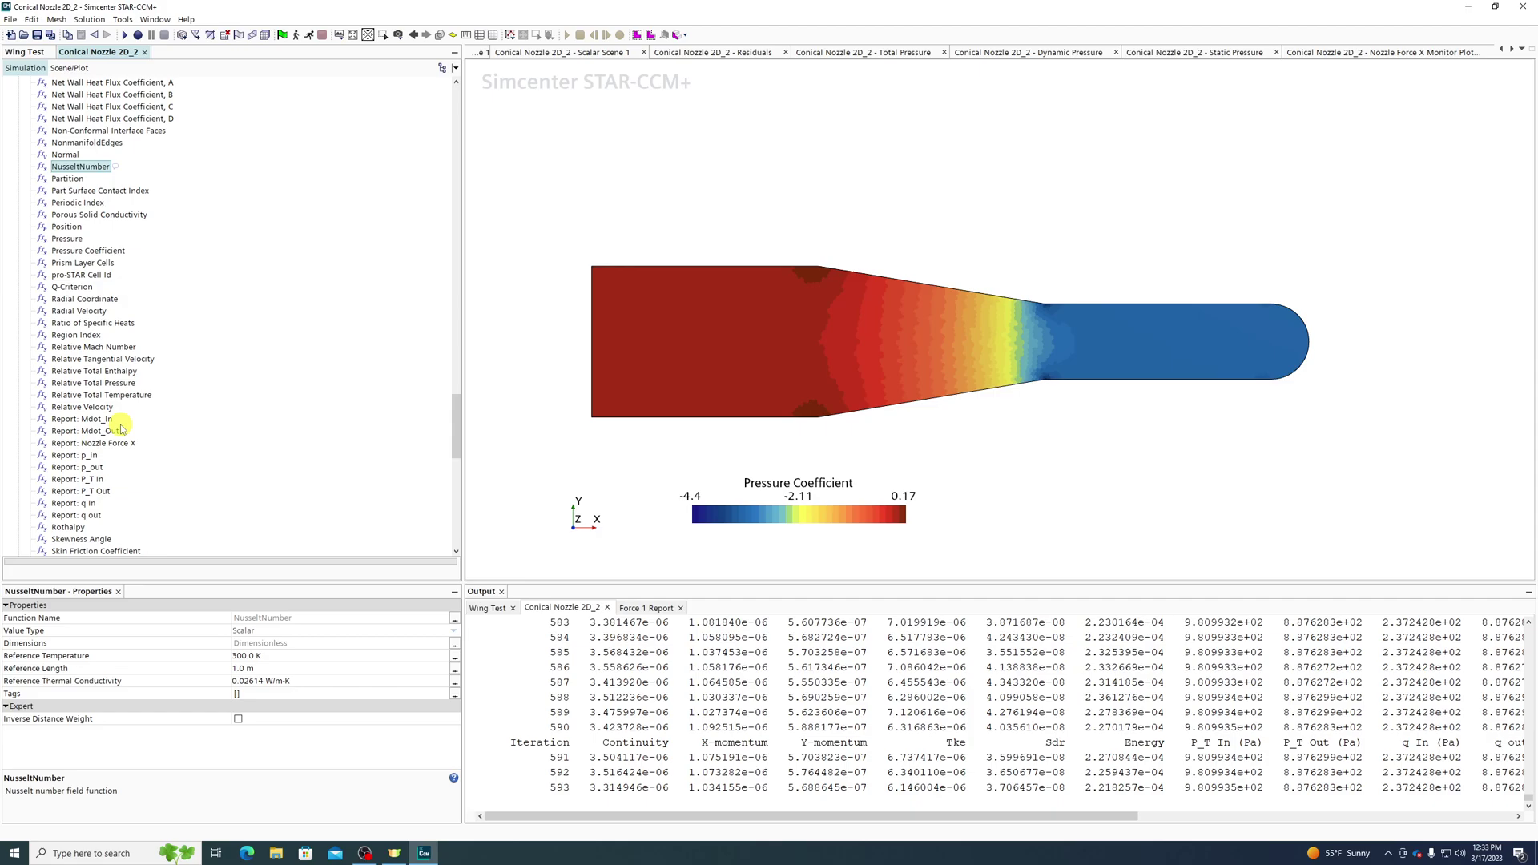
scroll(120, 431, "up", 5)
scroll(120, 311, "up", 3)
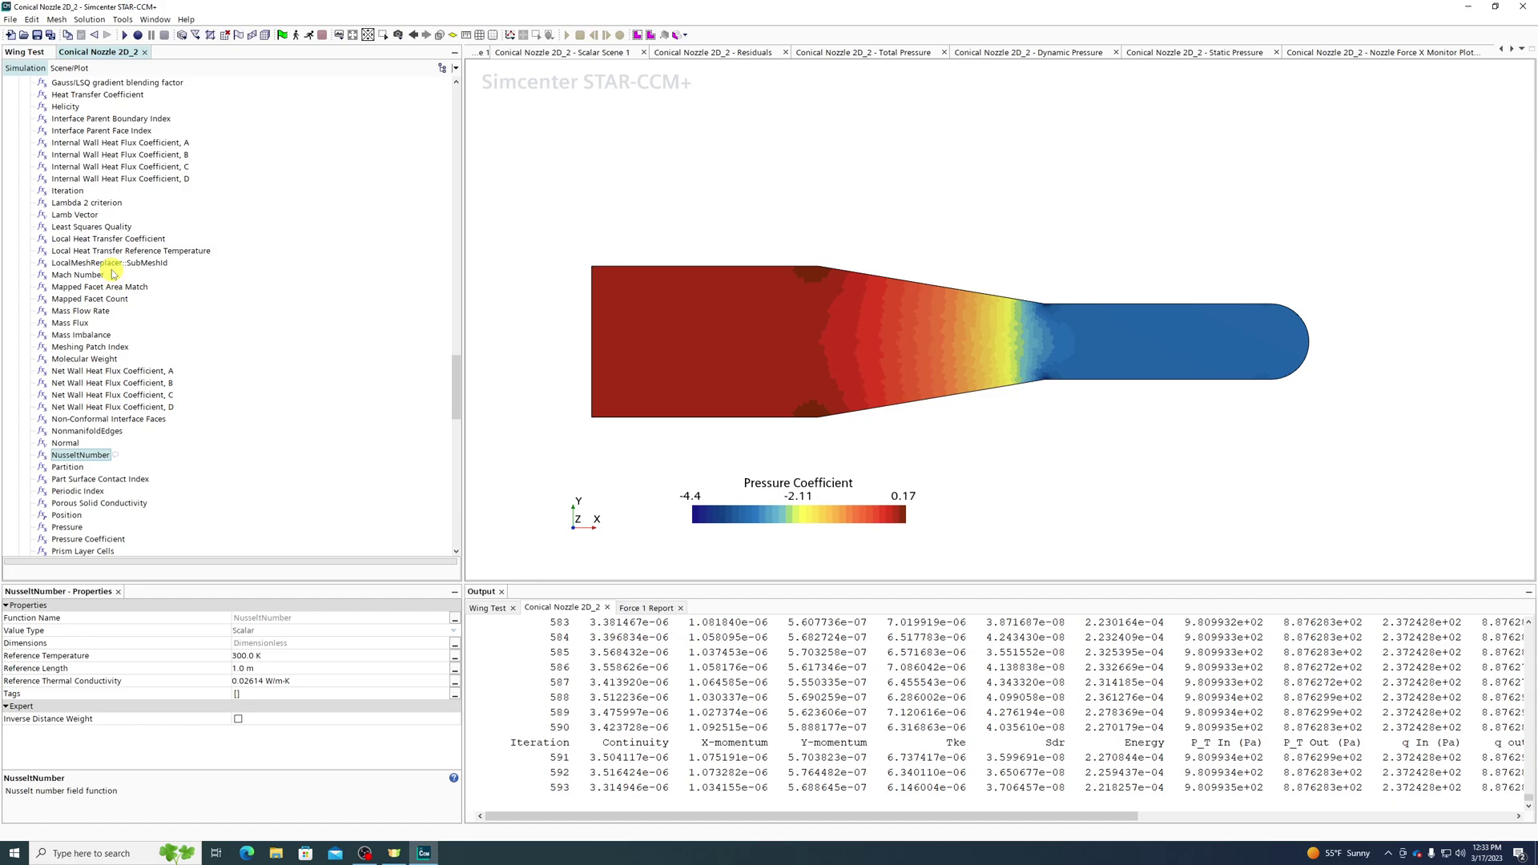
scroll(113, 275, "up", 3)
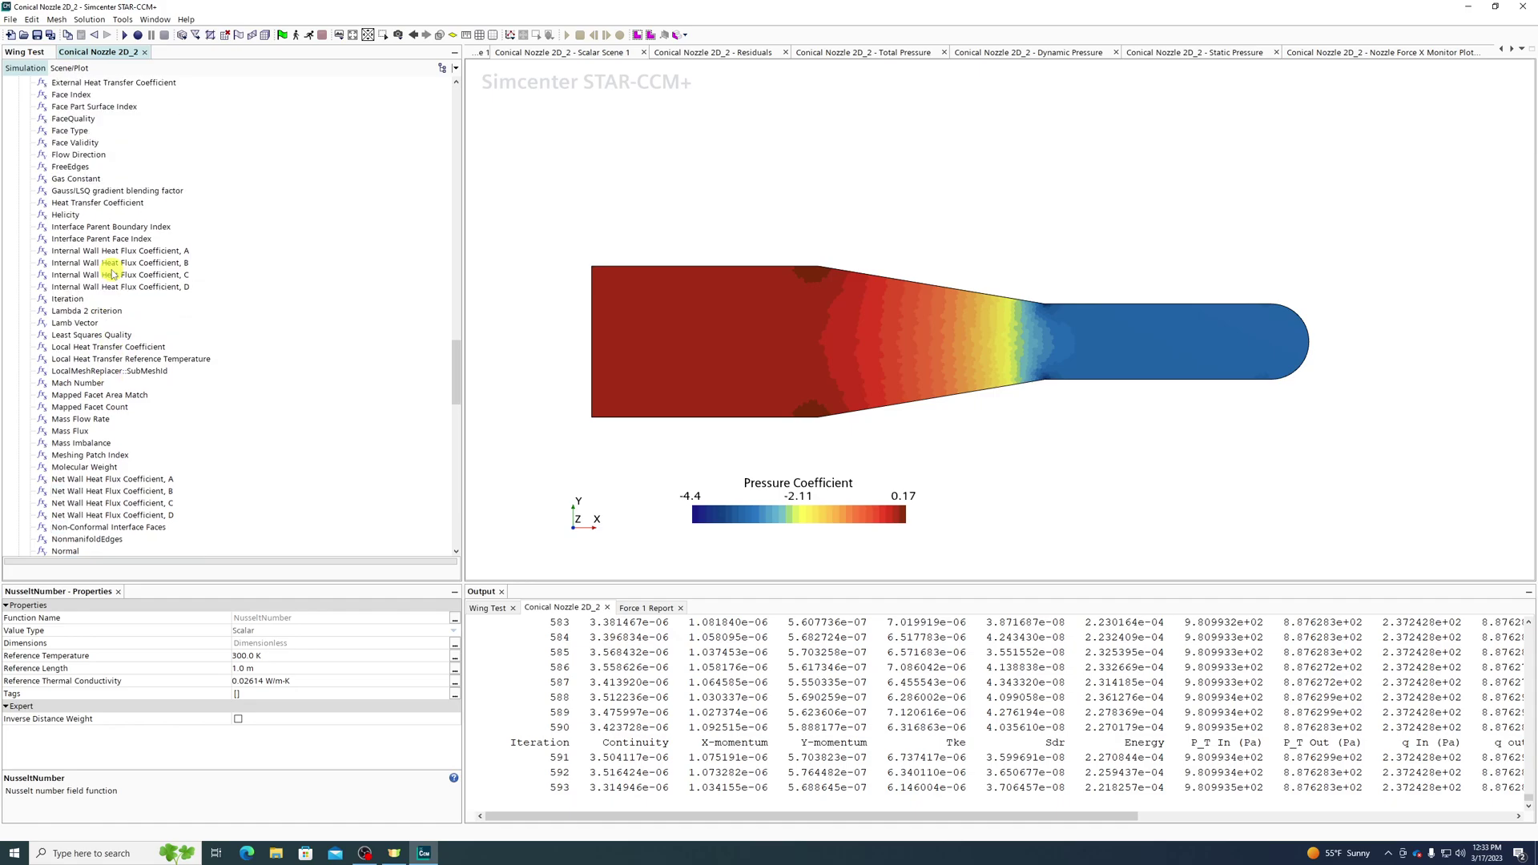
Inspect the properties of the Heat Transfer Coefficient, Gauss/LSQ gradient blending factor and EdgeLength field functions.
left_click(115, 205)
left_click(117, 192)
scroll(116, 192, "up", 8)
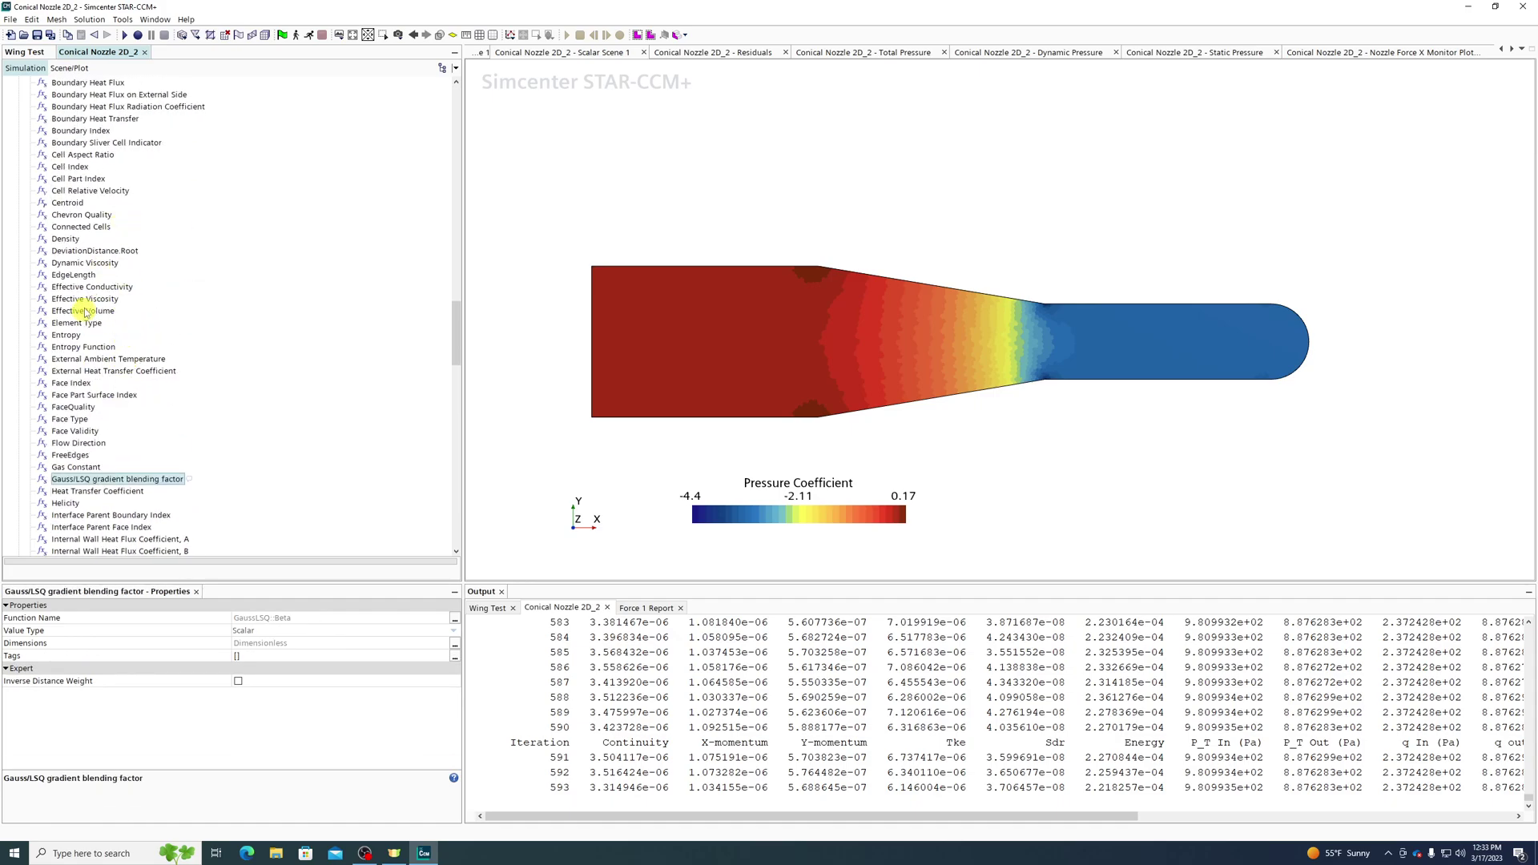
left_click(80, 274)
scroll(103, 228, "up", 3)
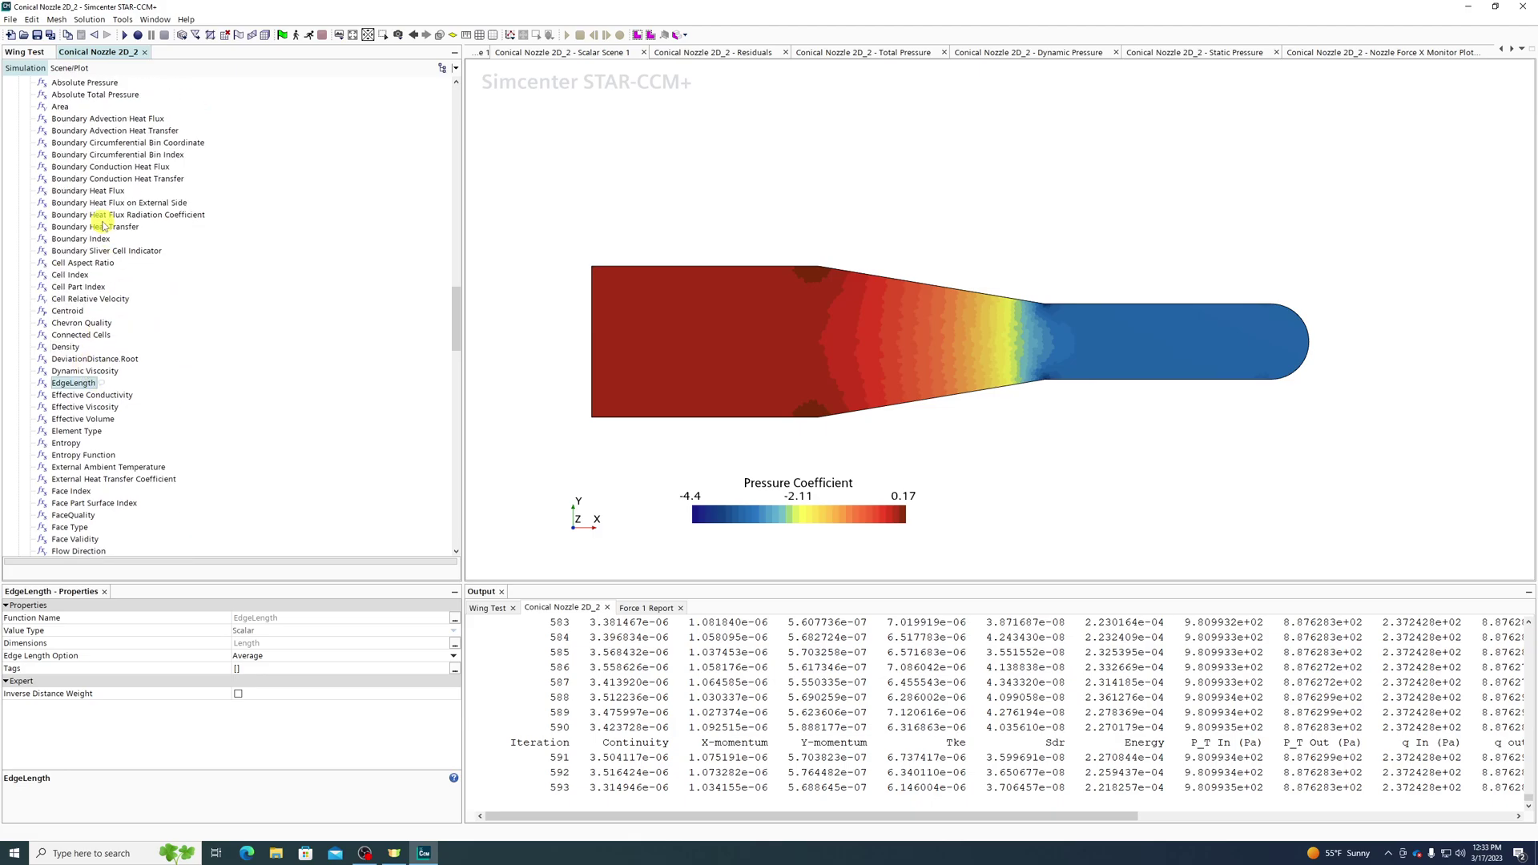
Look through the field functions list and inspect the Report: q In, Wall Y+, Wall Distance and Volume properties.
scroll(101, 292, "up", 4)
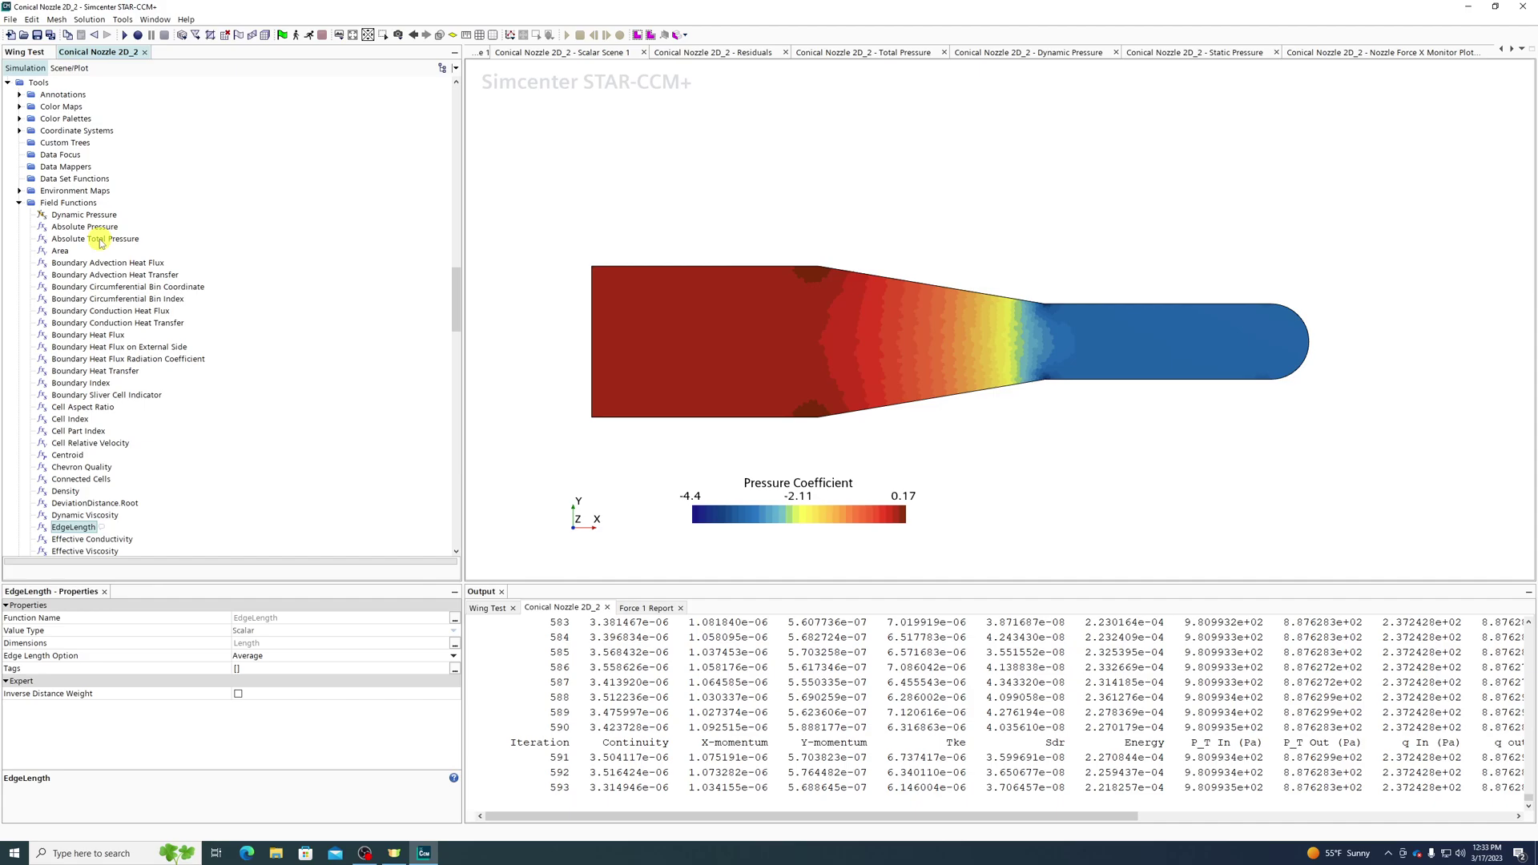
scroll(88, 470, "down", 6)
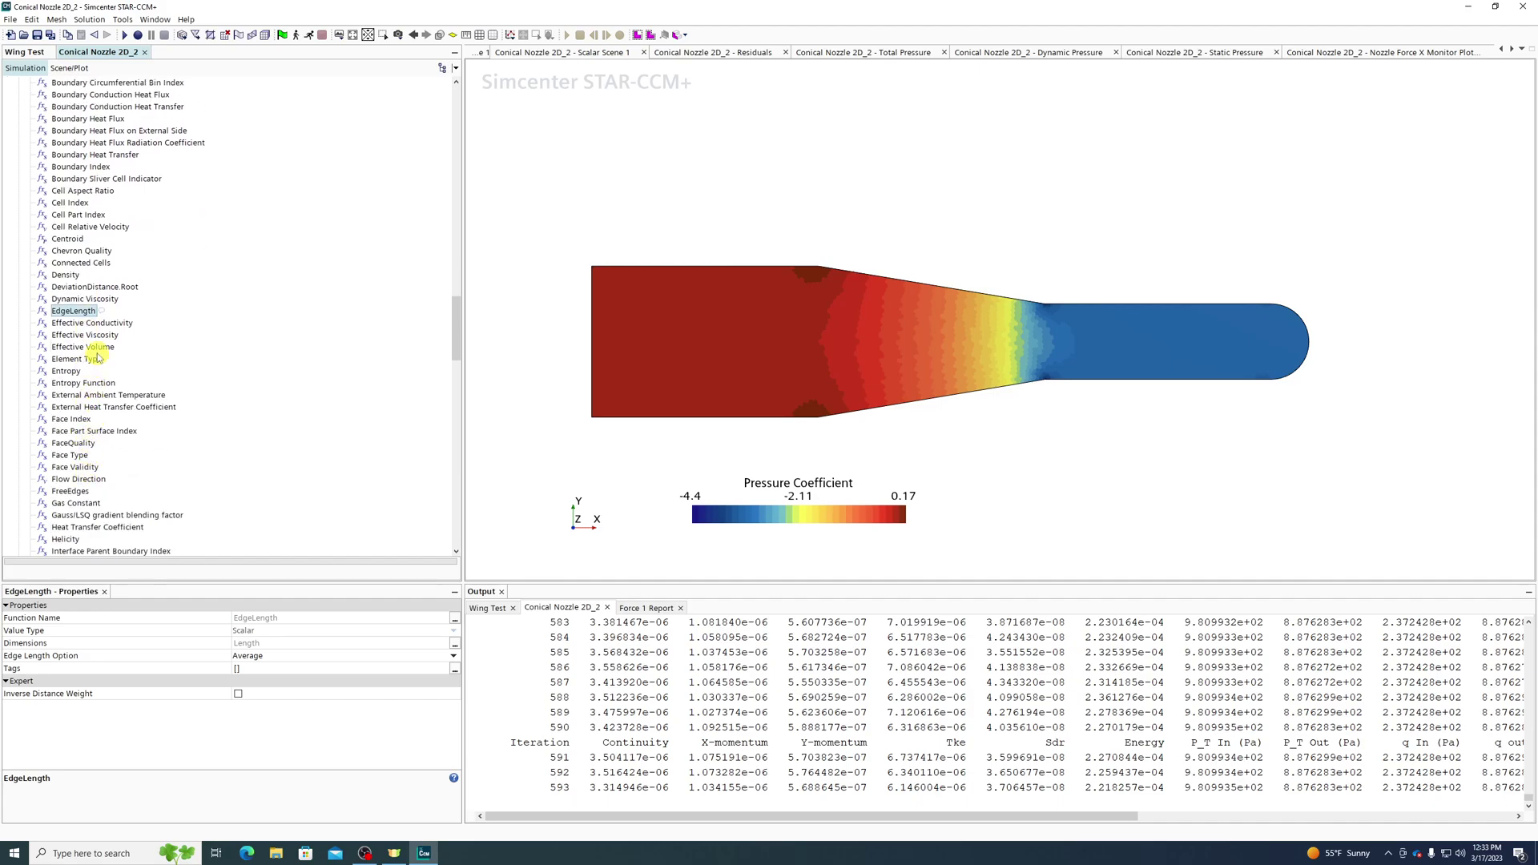
scroll(248, 429, "up", 8)
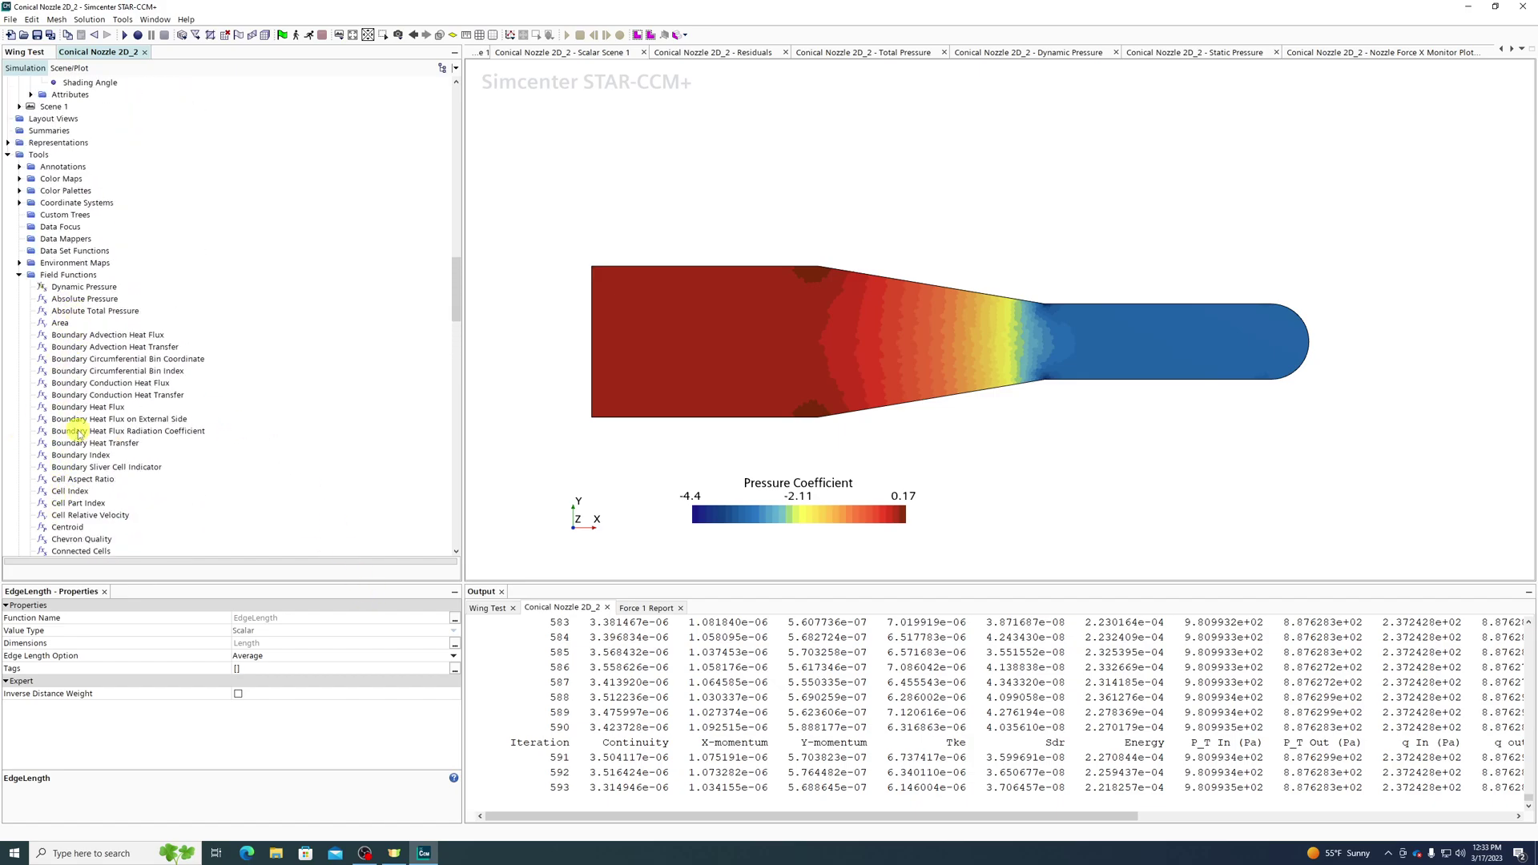
scroll(78, 434, "down", 20)
left_click(84, 323)
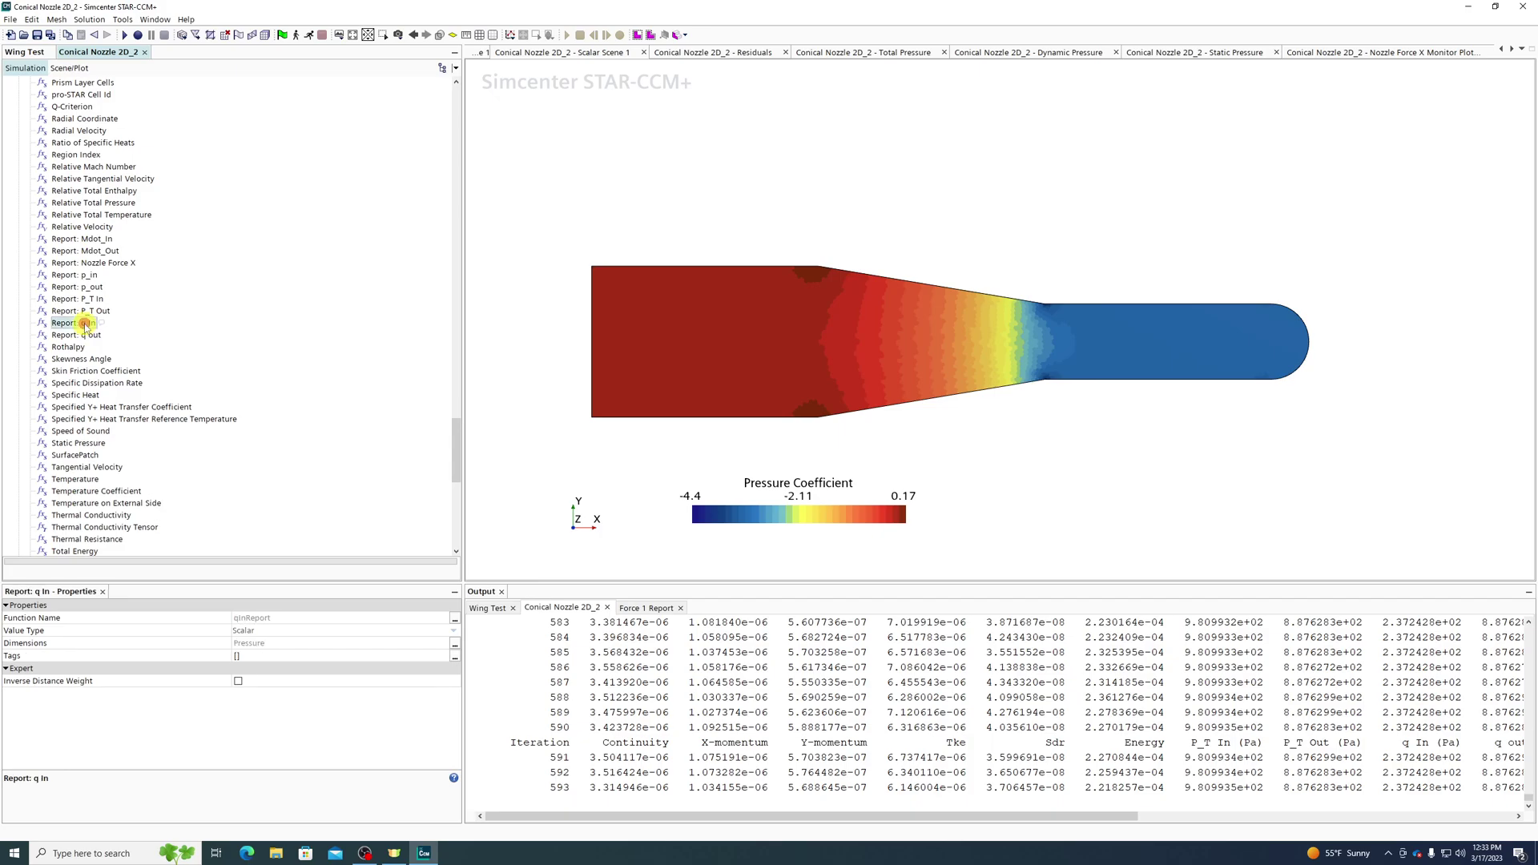
scroll(84, 323, "down", 13)
left_click(74, 301)
left_click(70, 276)
left_click(79, 240)
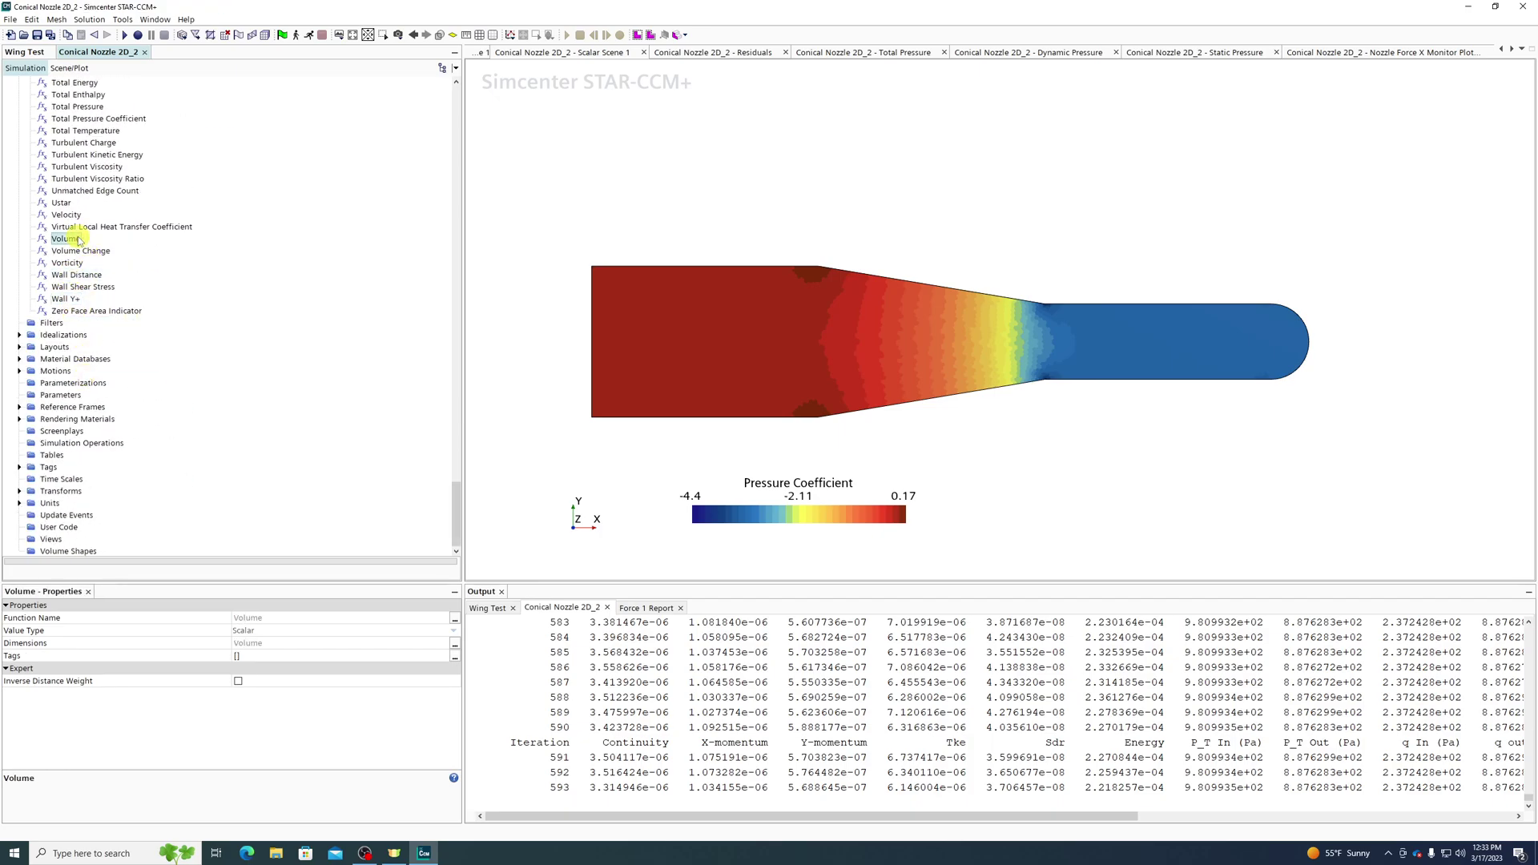
Check the Turbulent Viscosity, Unmatched Edge Count, Ustar and Virtual Local Heat Transfer Coefficient field functions for reference settings.
left_click(79, 227)
left_click(80, 167)
left_click(80, 192)
left_click(77, 205)
left_click(71, 228)
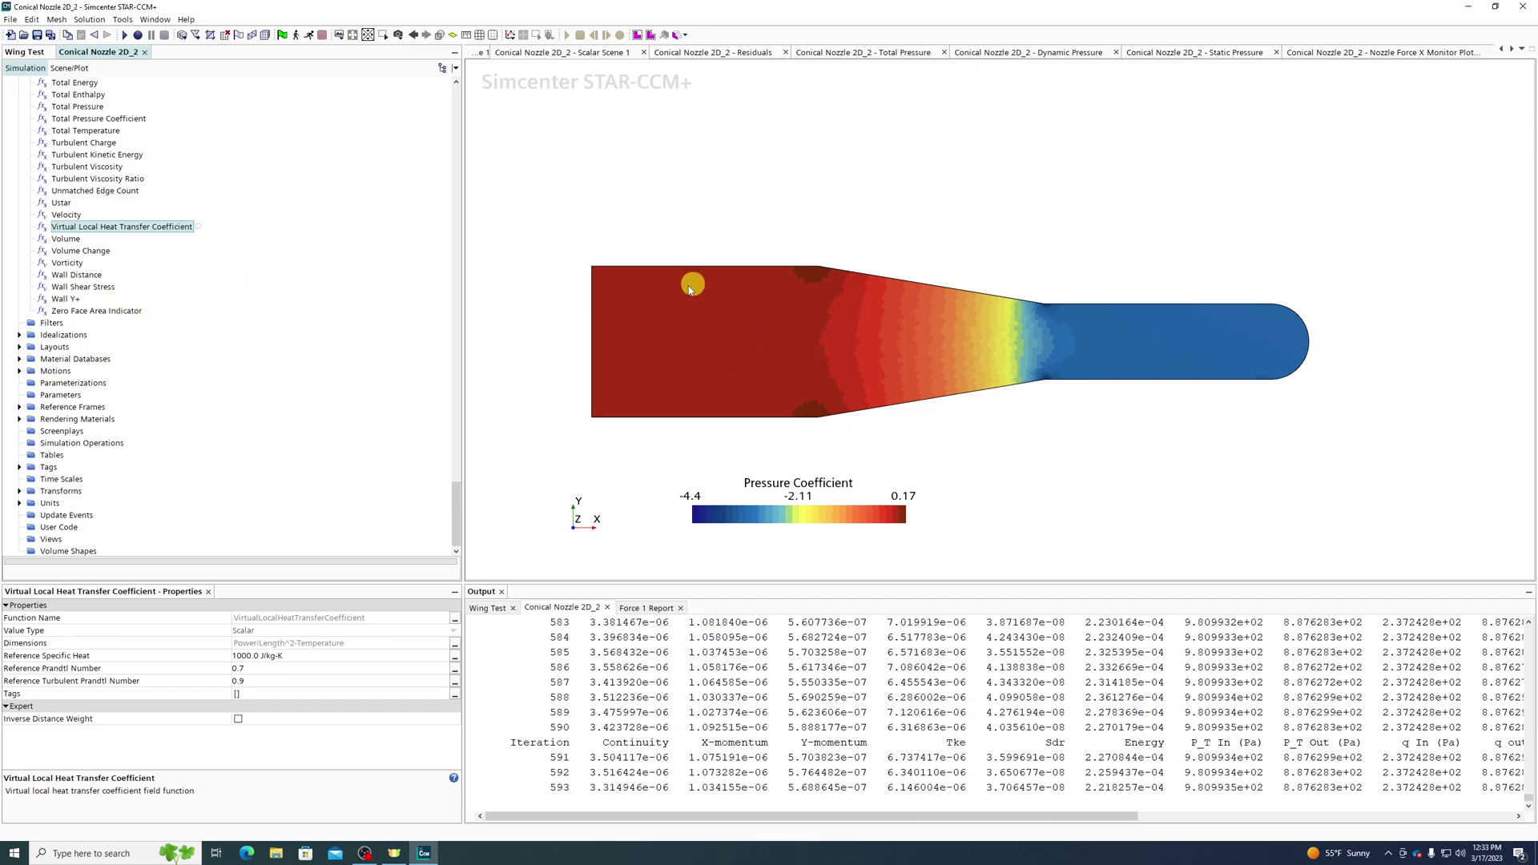
Collapse the Tools folder and the 2D_Domain region in the simulation tree.
scroll(163, 379, "up", 9)
scroll(163, 378, "up", 20)
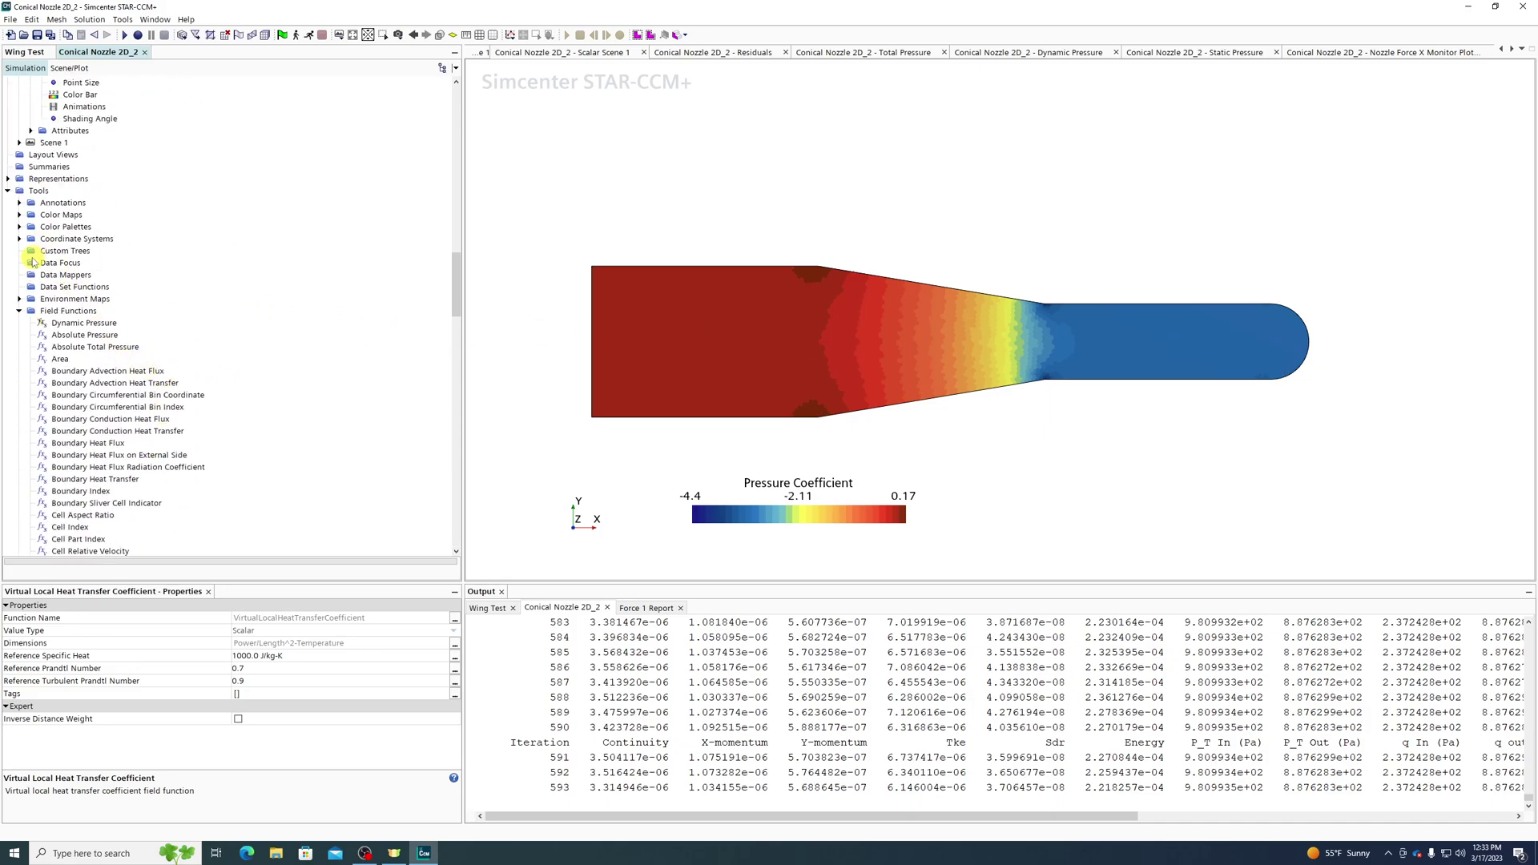
left_click(8, 191)
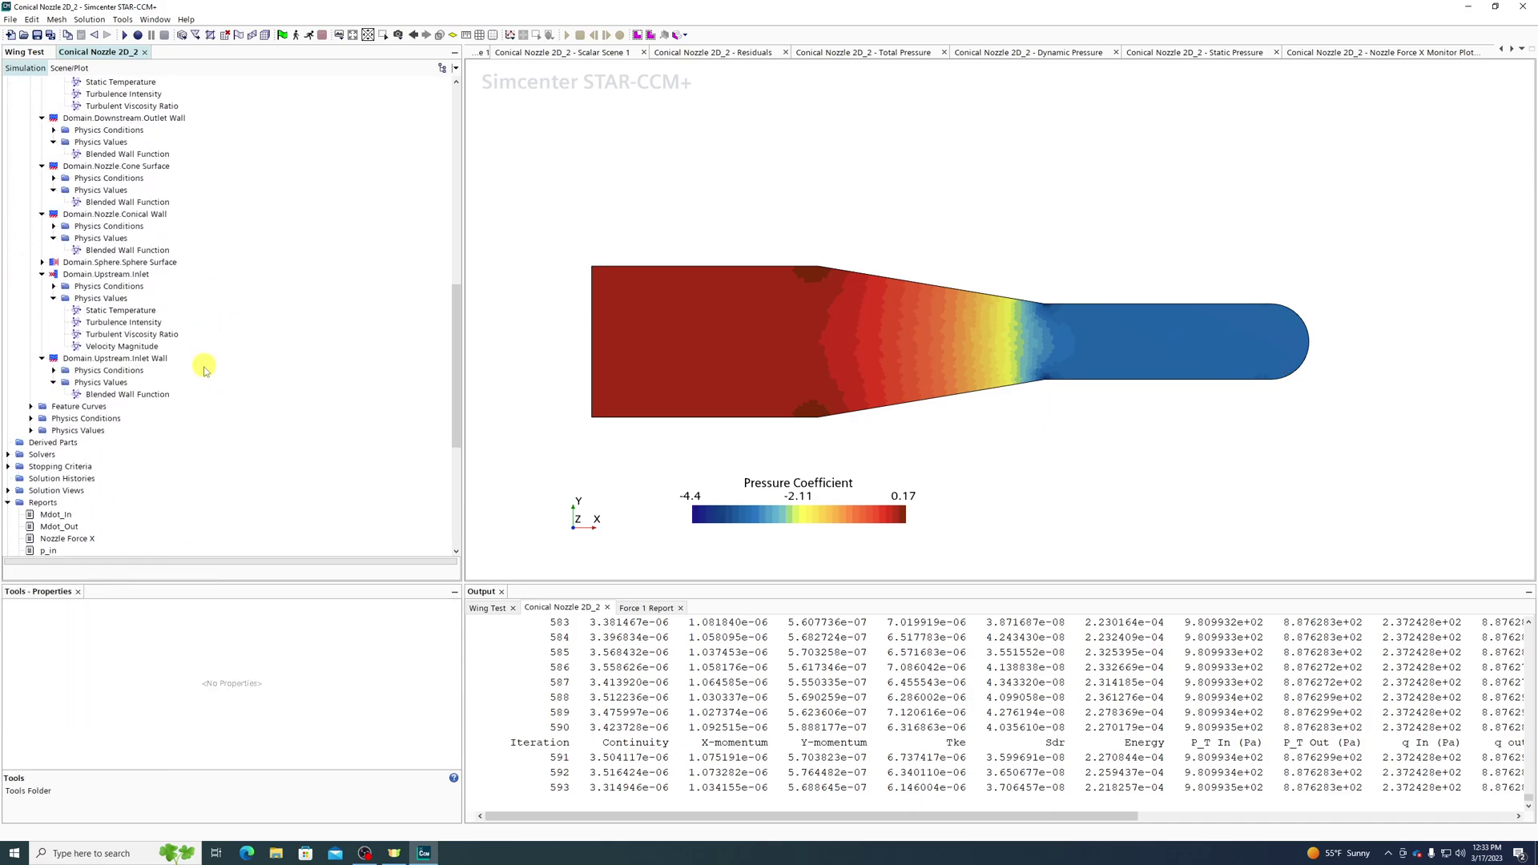
scroll(212, 401, "up", 8)
left_click(18, 262)
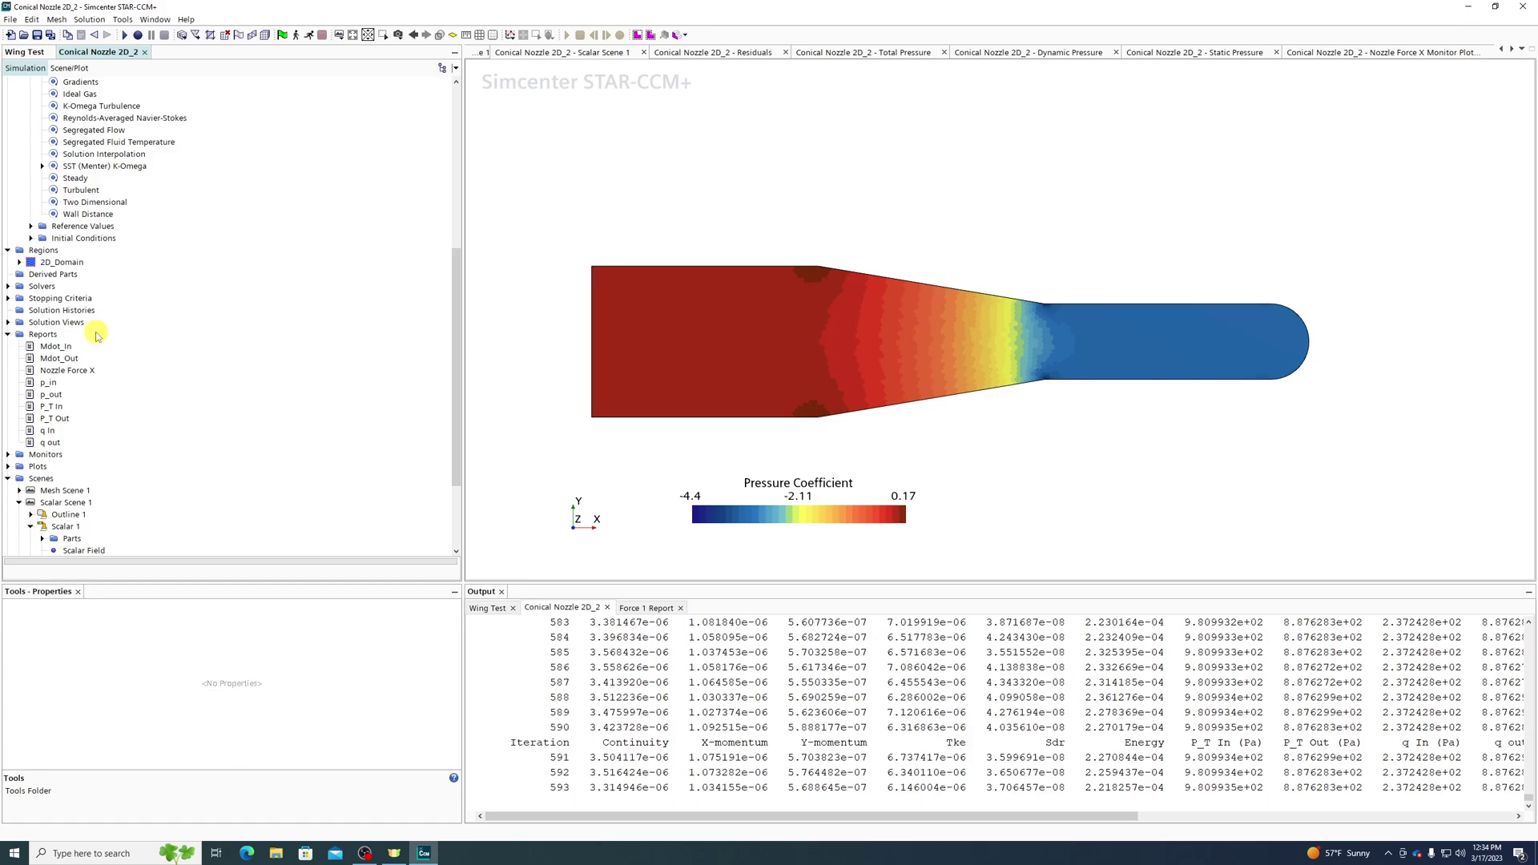
right_click(50, 276)
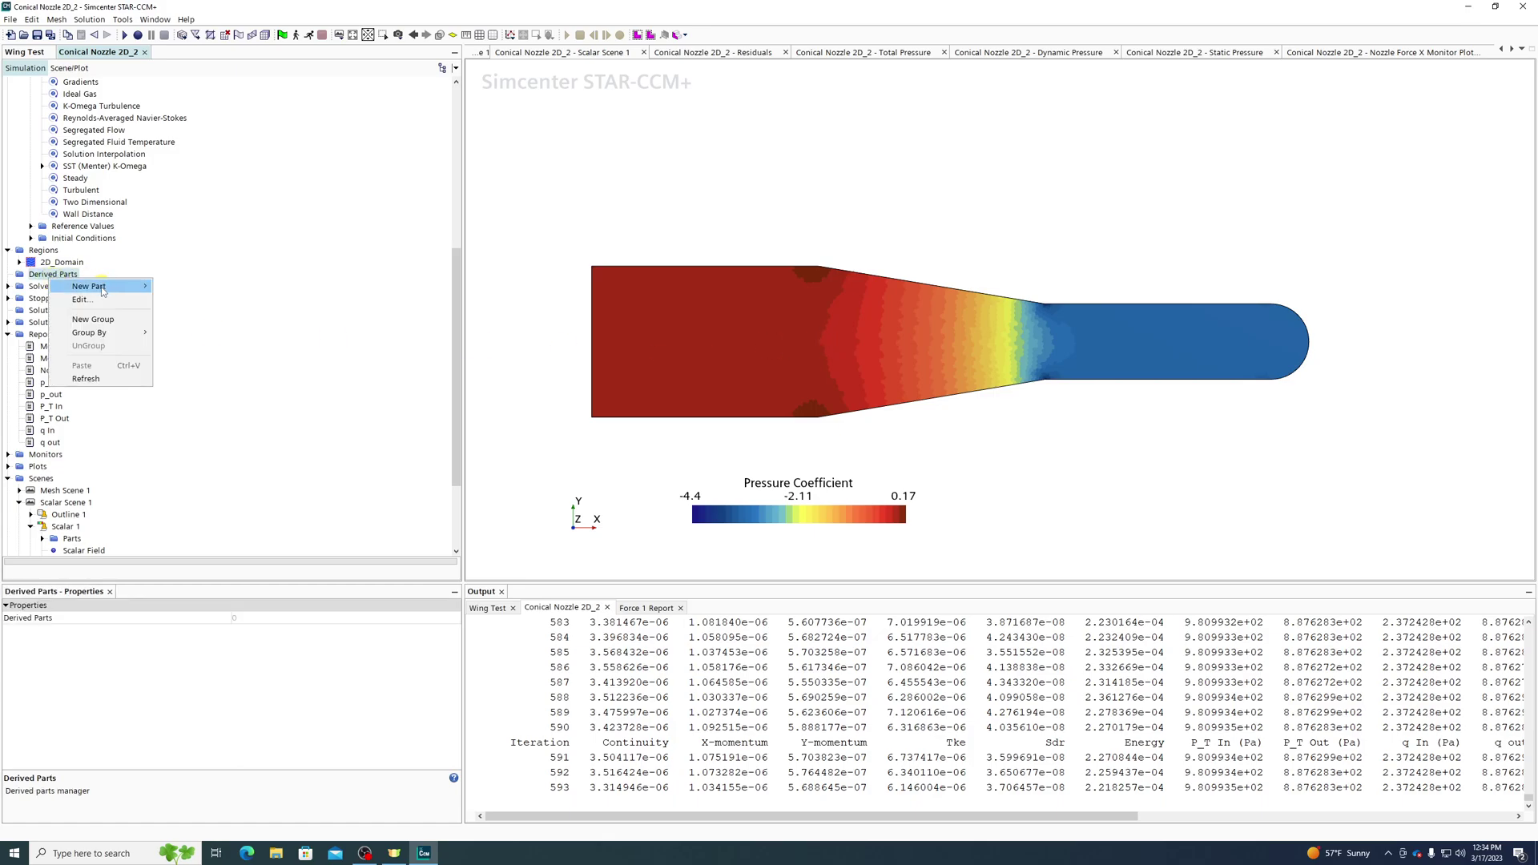
mouse_move(102, 291)
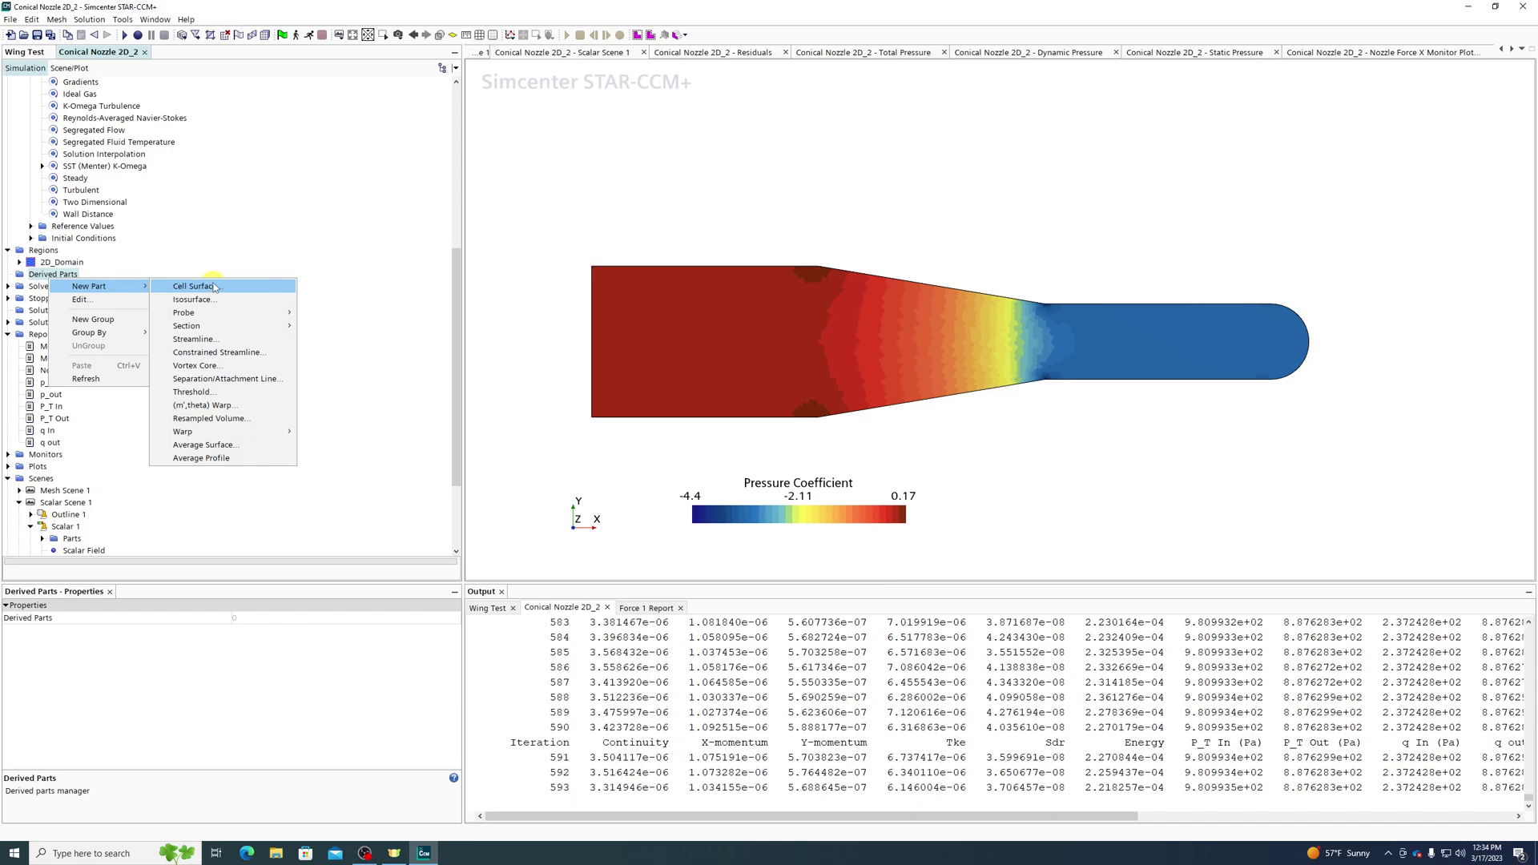
mouse_move(215, 329)
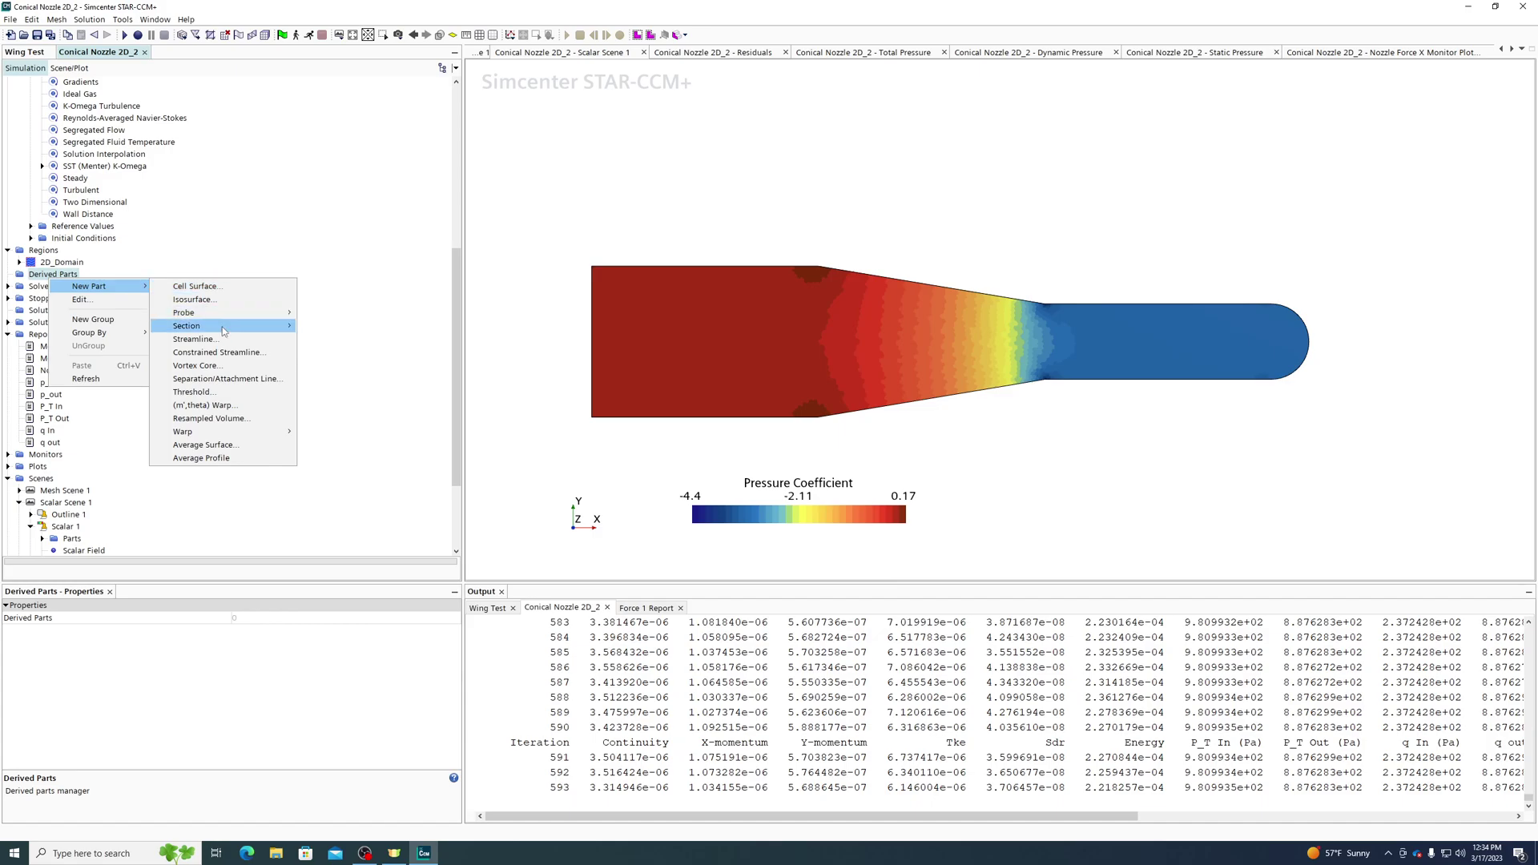
mouse_move(224, 328)
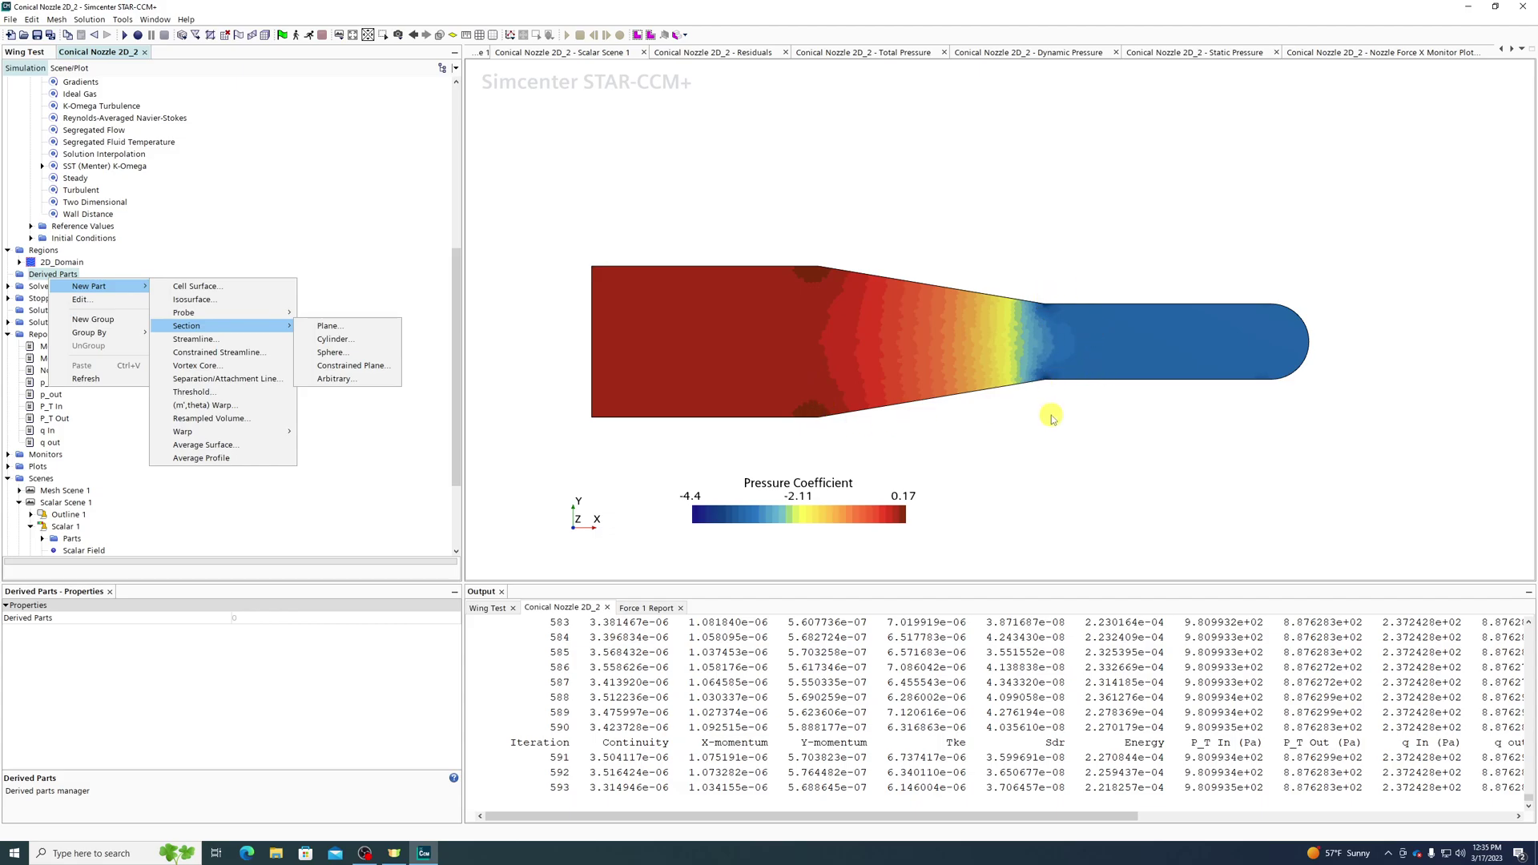
left_click(340, 325)
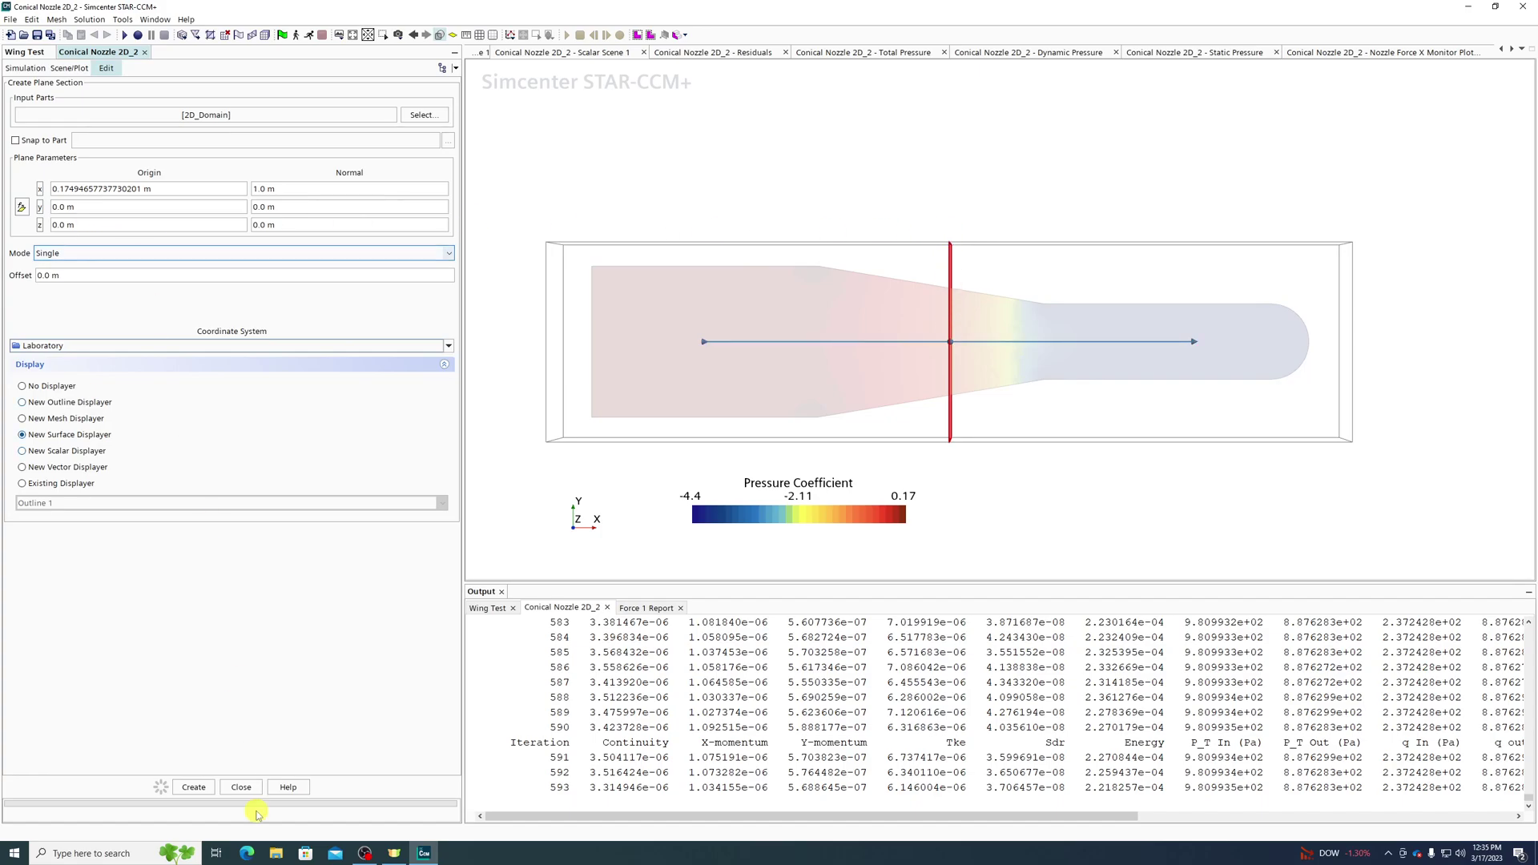
left_click(242, 787)
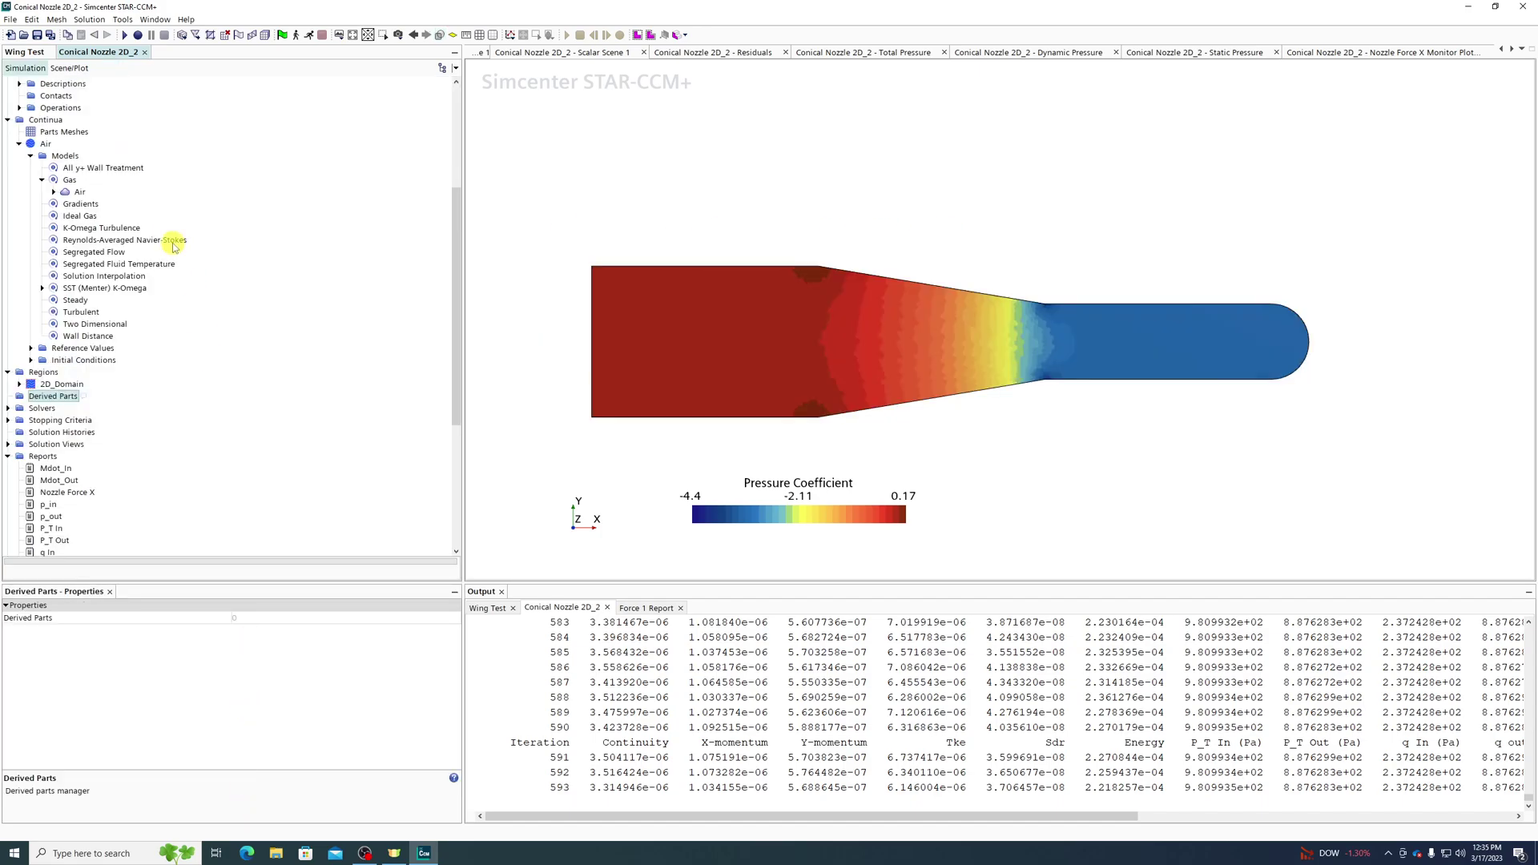
Start a new plane section derived part through 2D_Domain and set its X origin to 0 m.
right_click(48, 401)
mouse_move(104, 407)
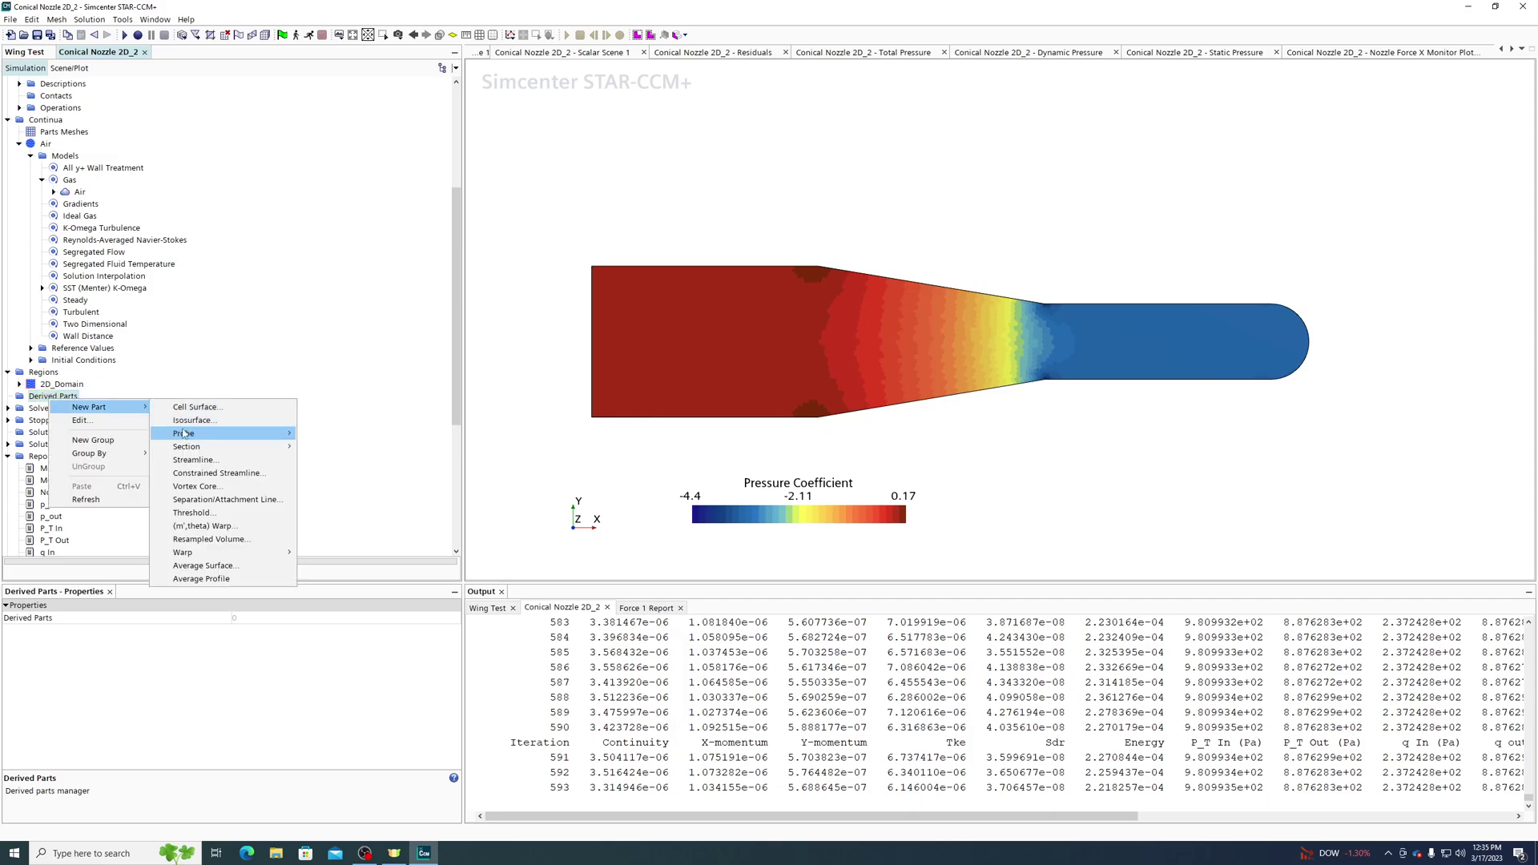
mouse_move(184, 451)
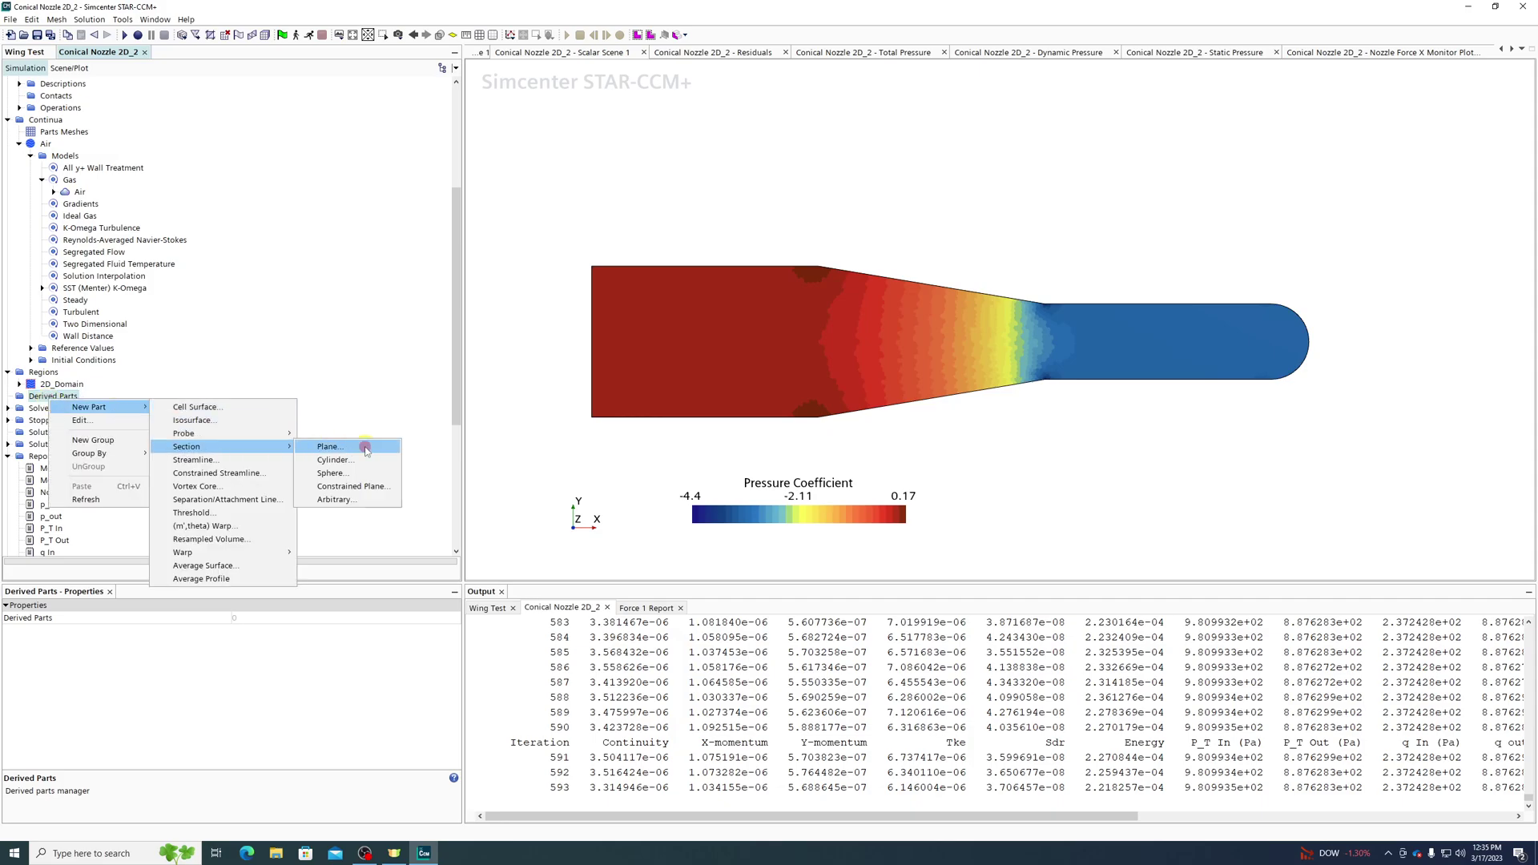
left_click(366, 451)
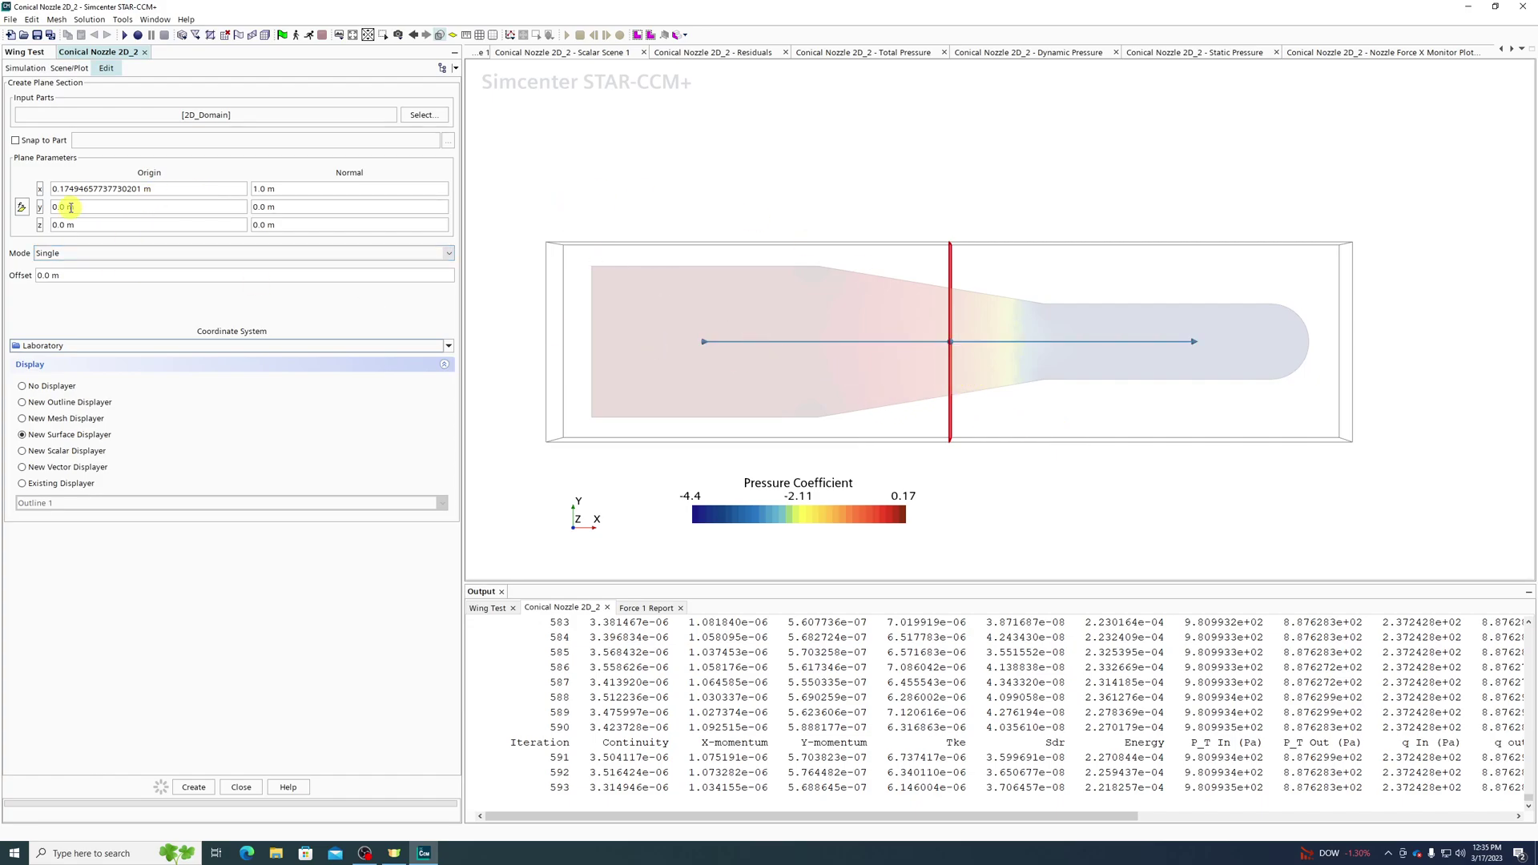
left_click(181, 190)
type("0")
key("Return")
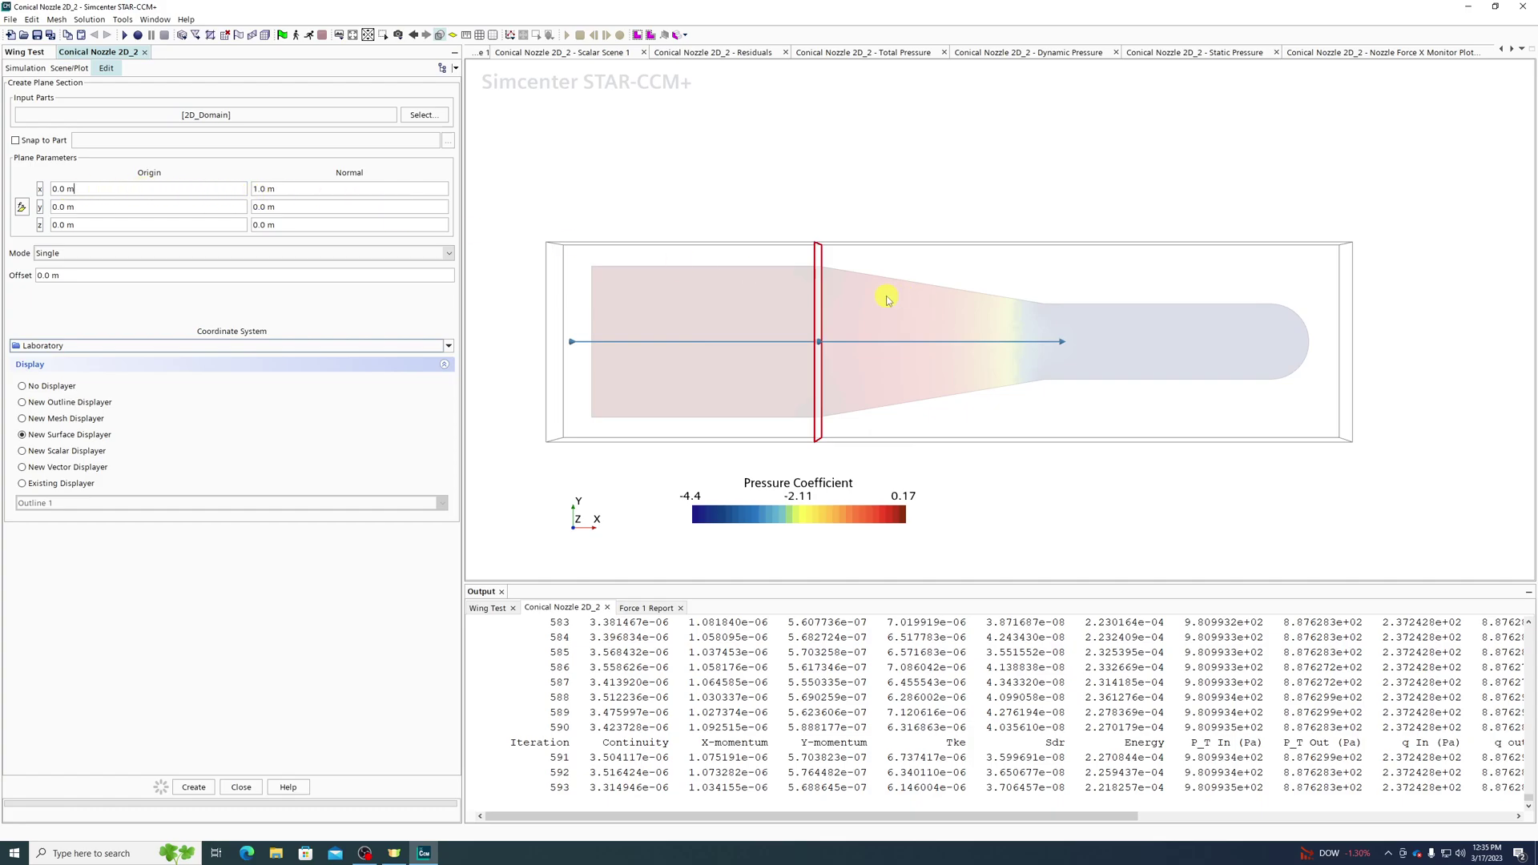
Move the section plane by hand along the nozzle axis and reset its X origin to 0 m.
mouse_move(815, 300)
left_mouse_down()
mouse_move(995, 309)
mouse_move(635, 302)
mouse_move(1209, 331)
mouse_move(818, 320)
left_mouse_up()
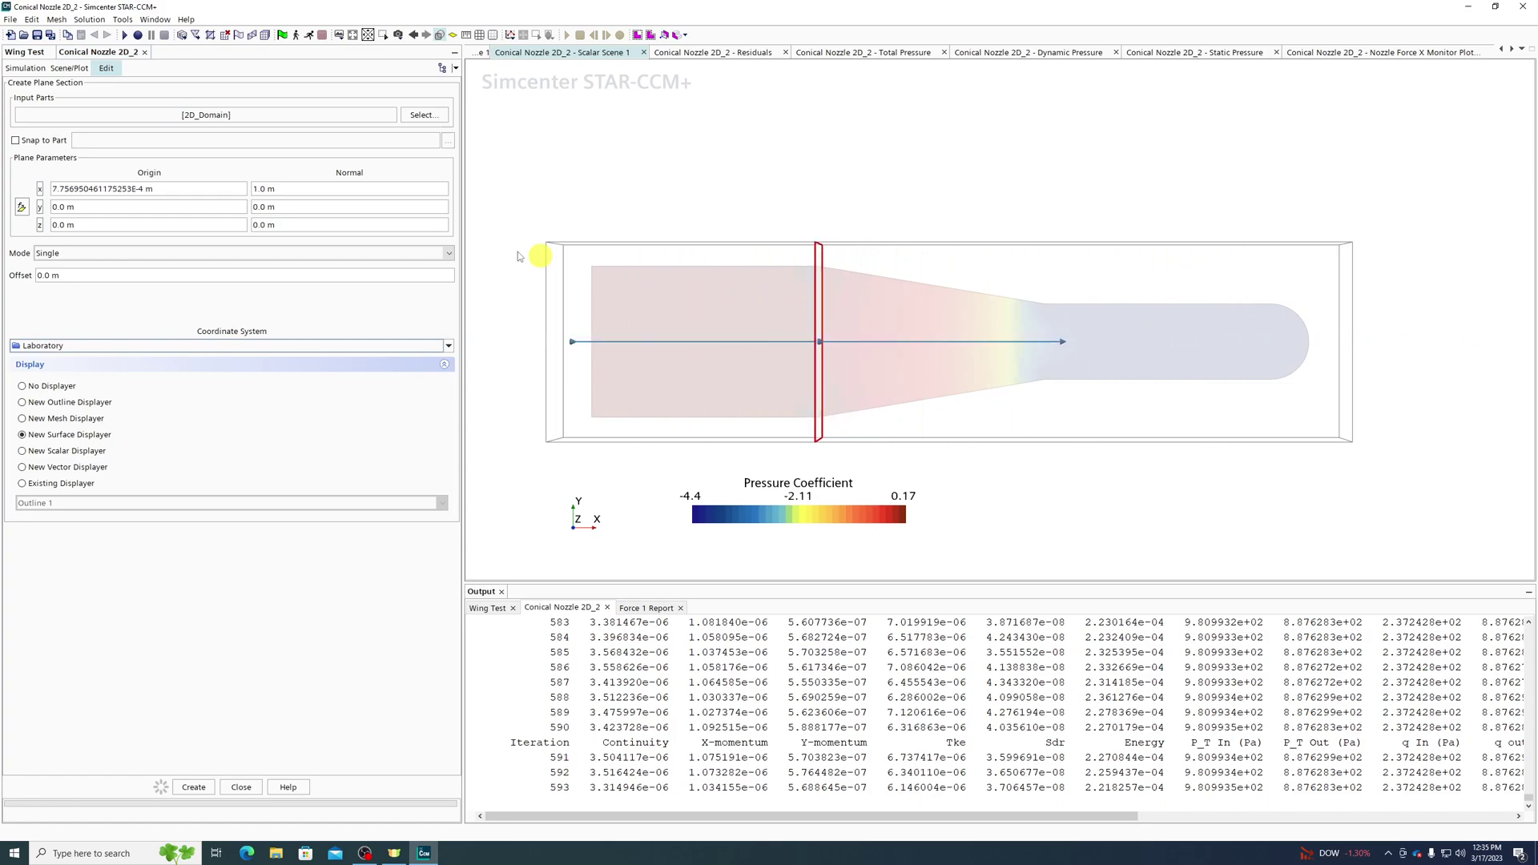
triple_click(176, 190)
type("0")
key("Return")
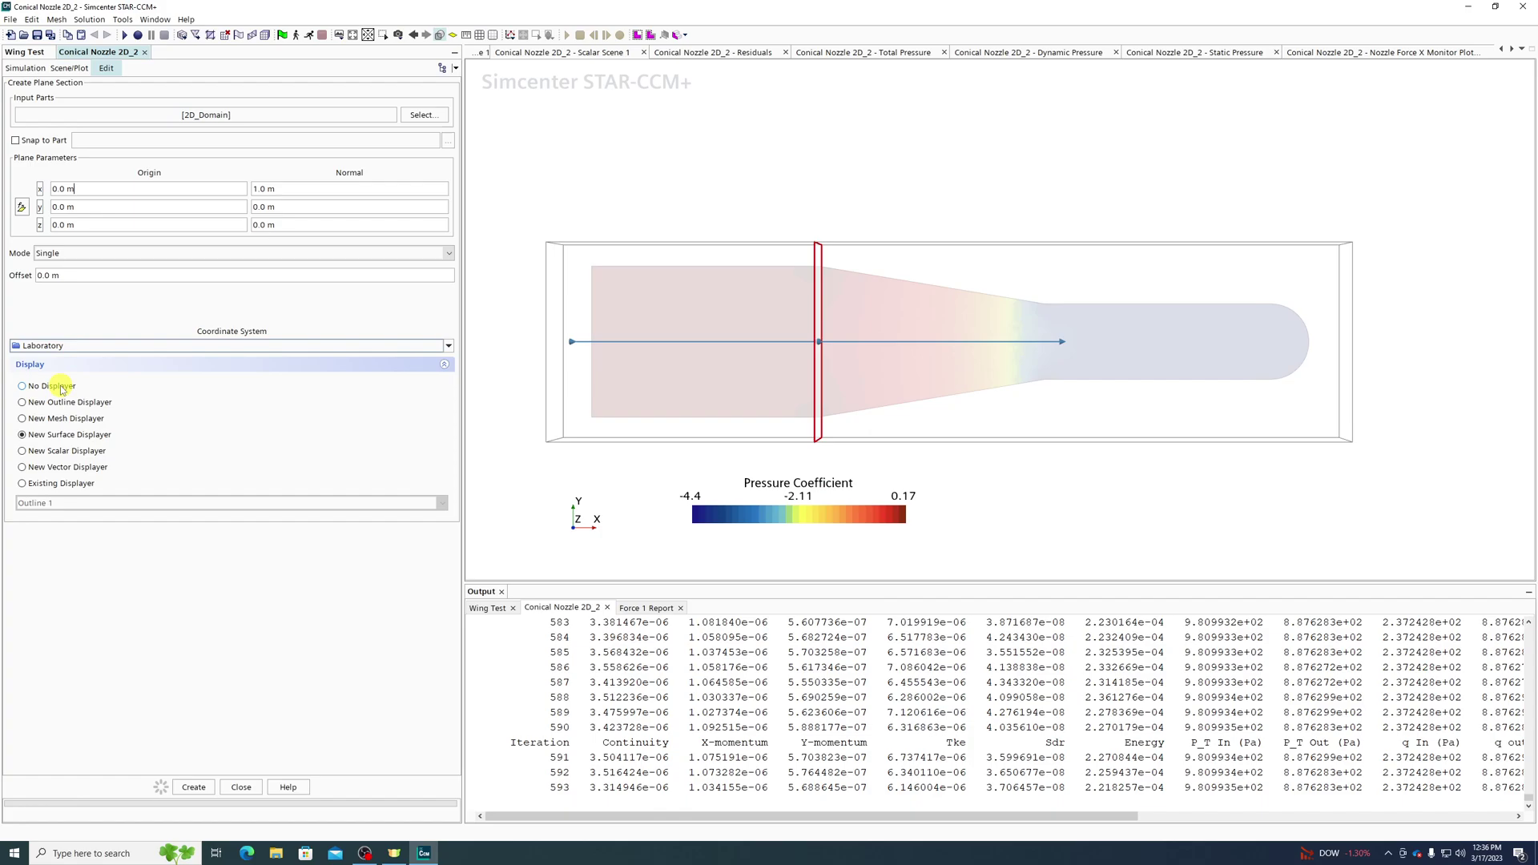
Try the No Displayer, Existing Displayer and New Scalar Displayer options for the section and return to New Surface Displayer.
left_click(29, 387)
left_click(78, 489)
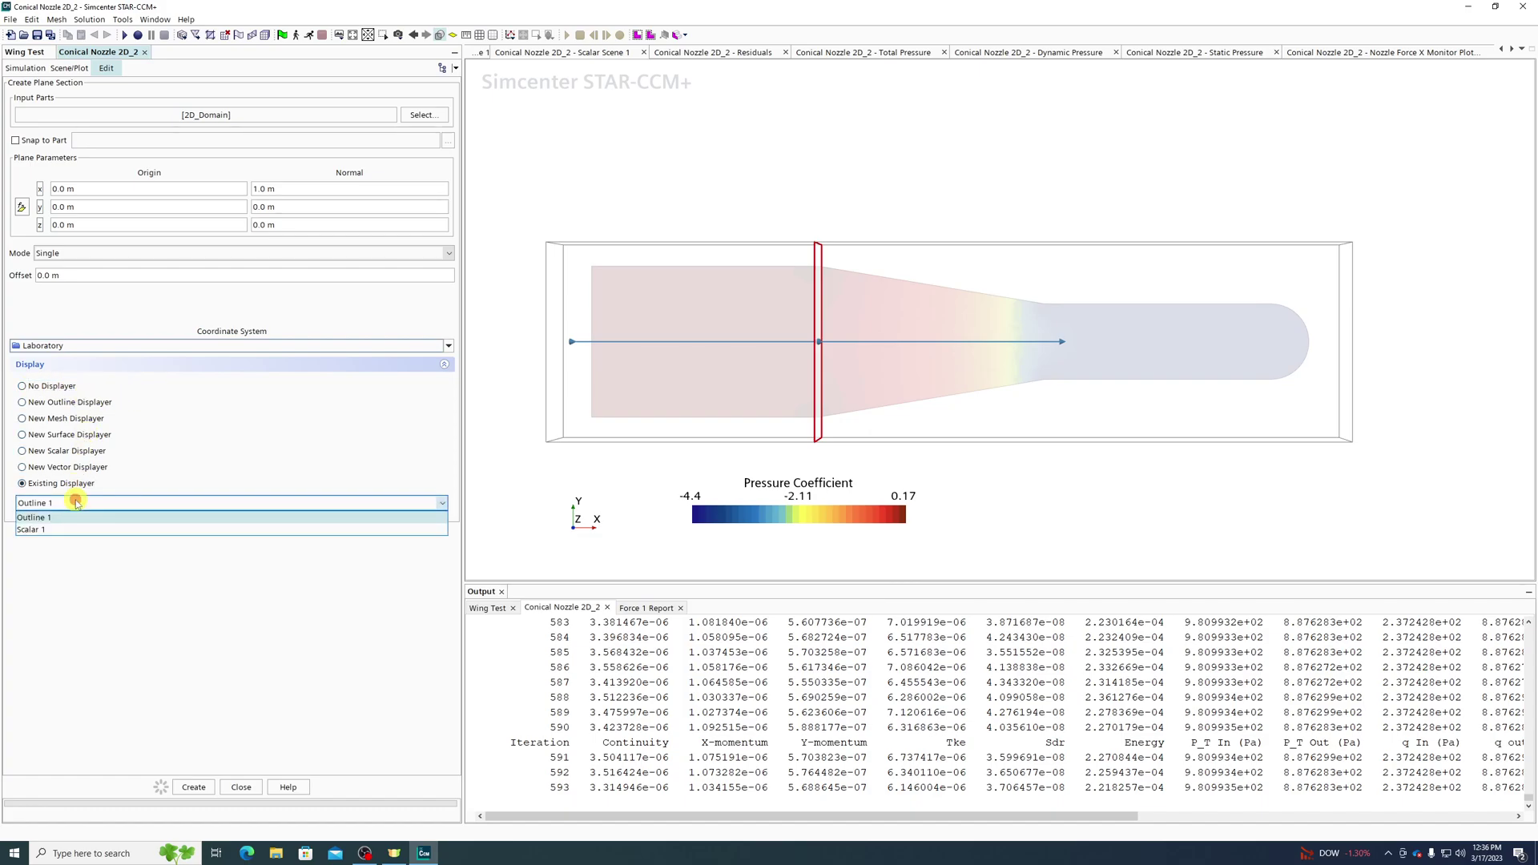
left_click(74, 503)
left_click(58, 449)
left_click(148, 438)
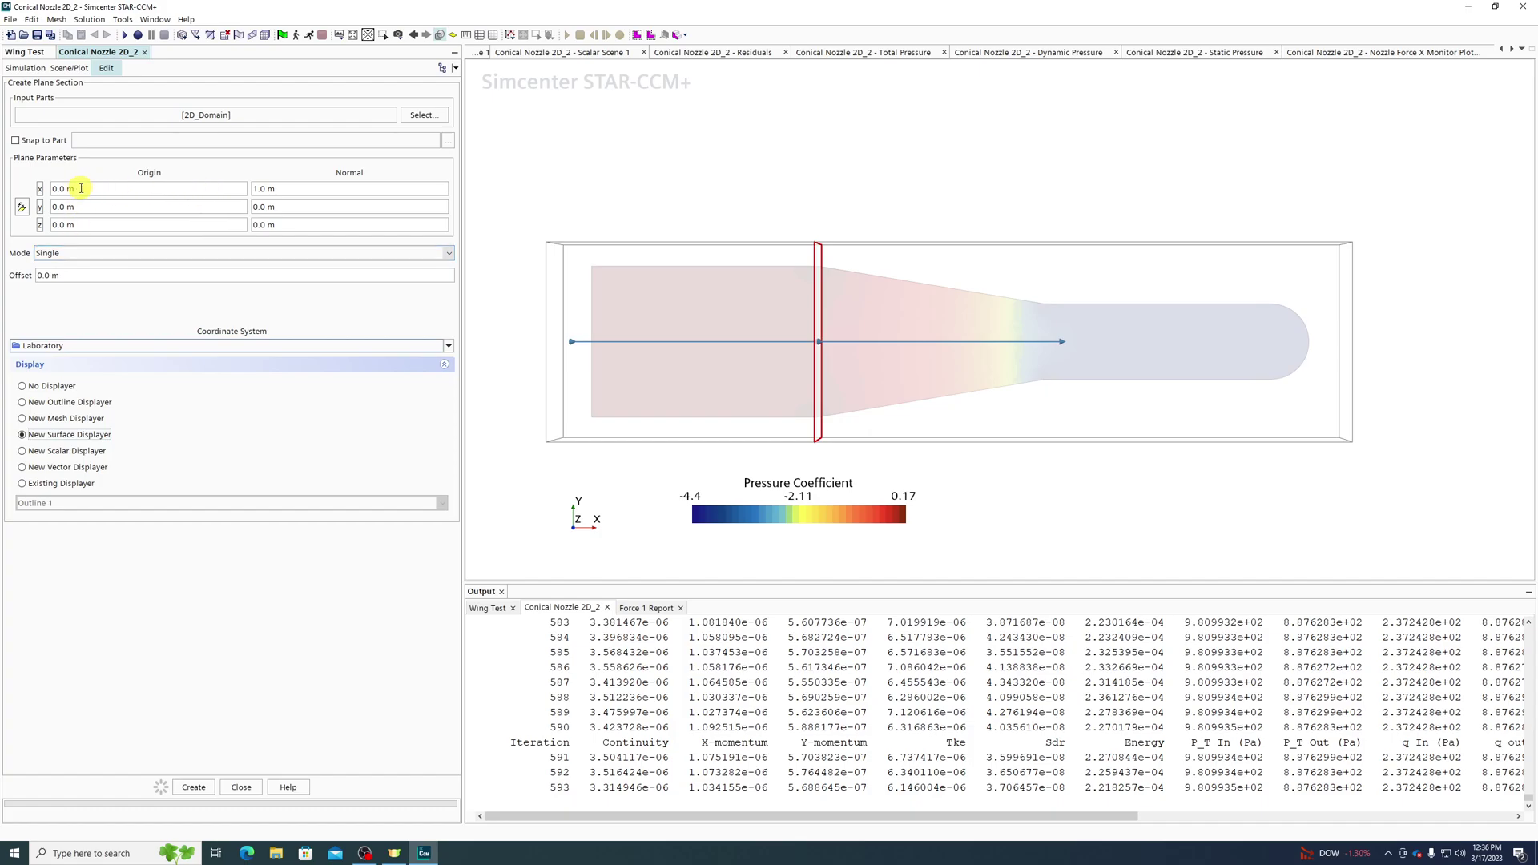
left_click(85, 225)
left_click(332, 189)
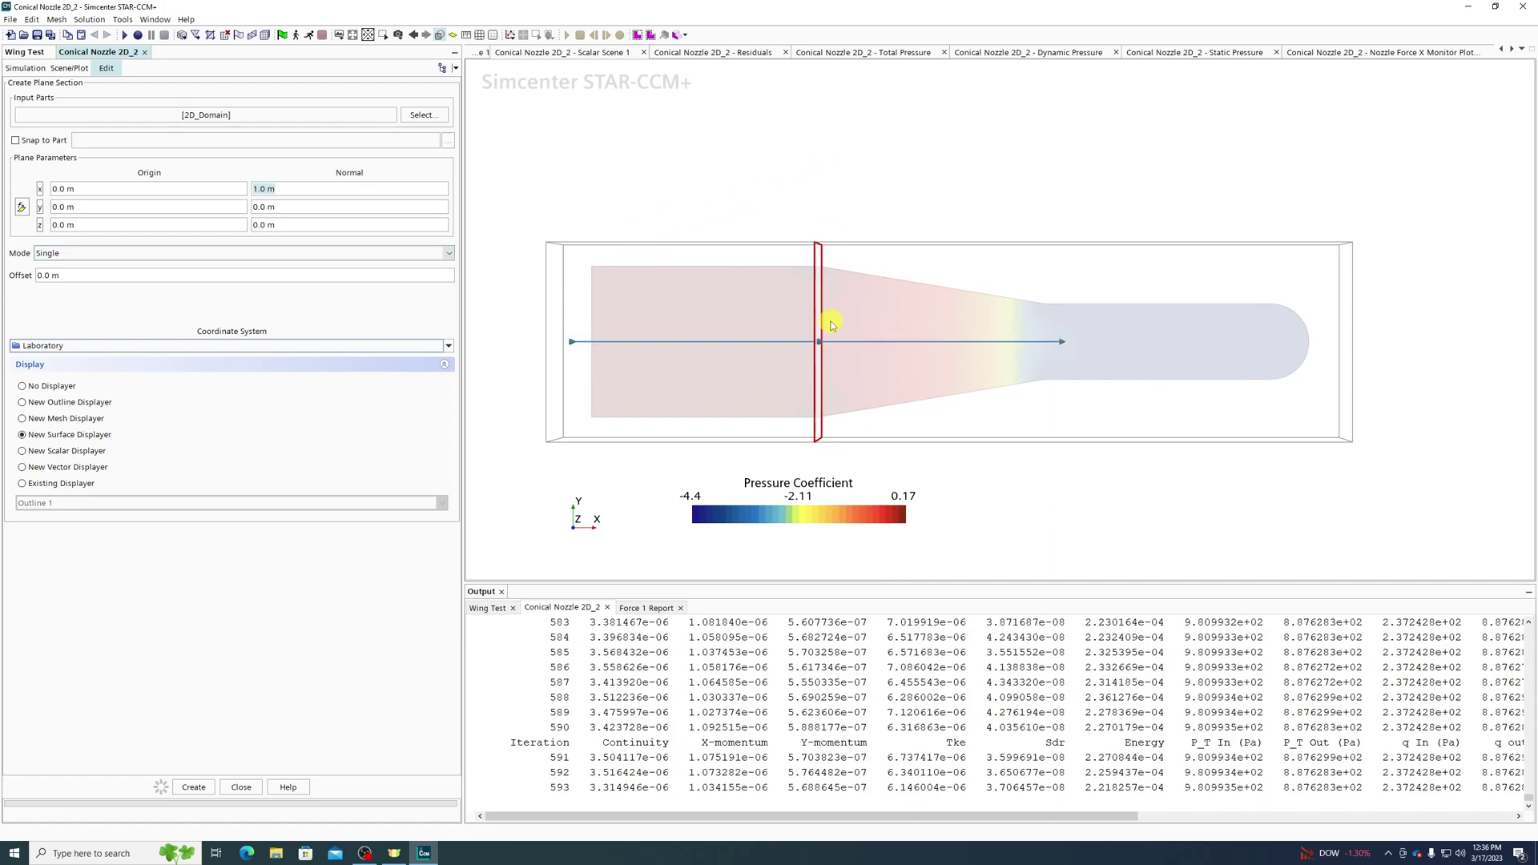
middle_click_drag(1012, 486, 1183, 479)
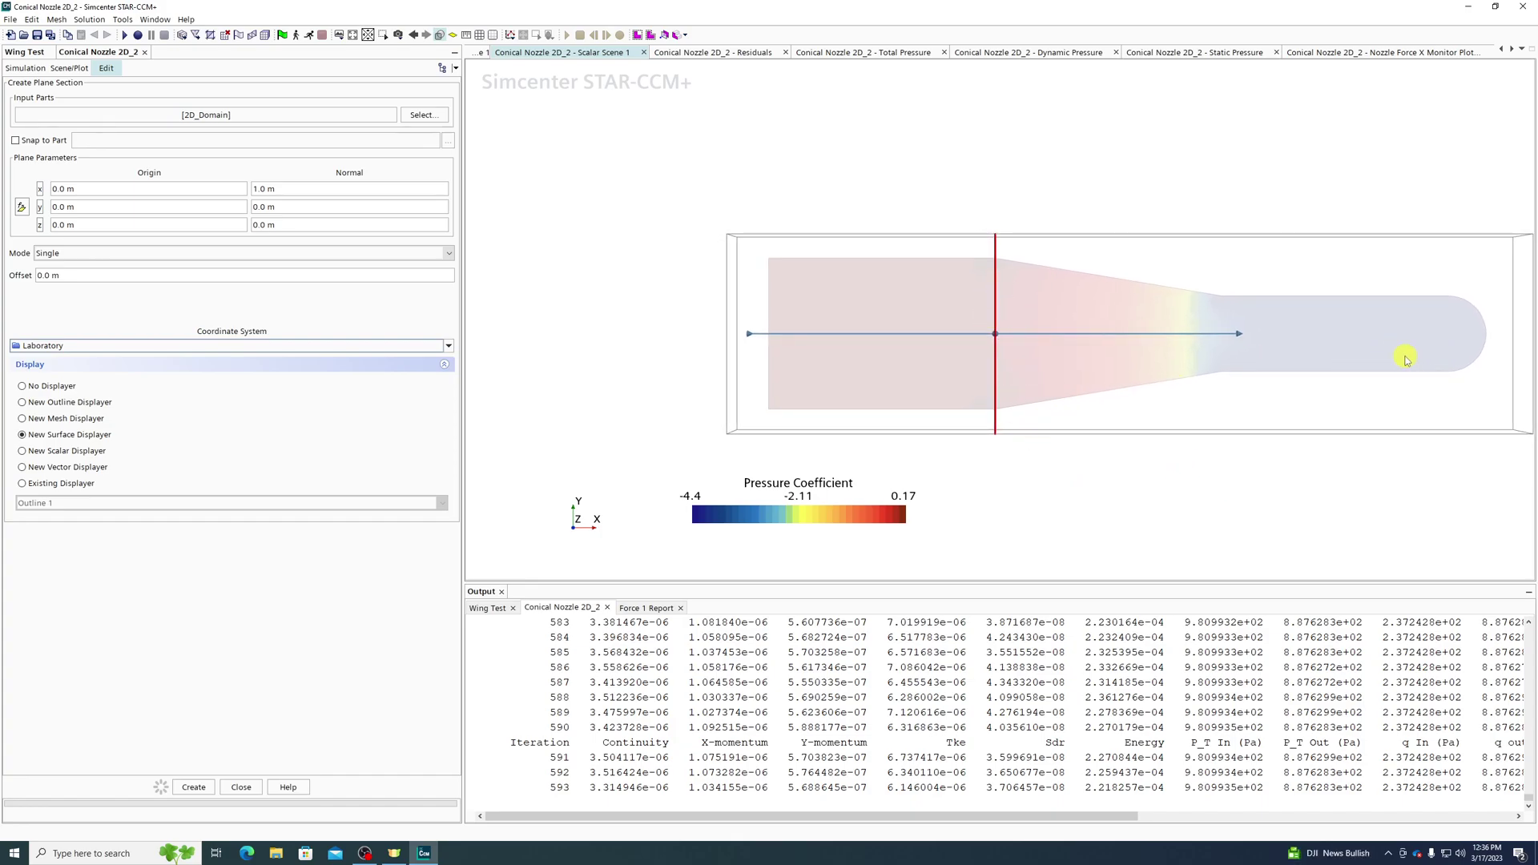
Try the Multiple (range) mode for the plane section with 3 sections.
left_click(72, 257)
left_click(70, 255)
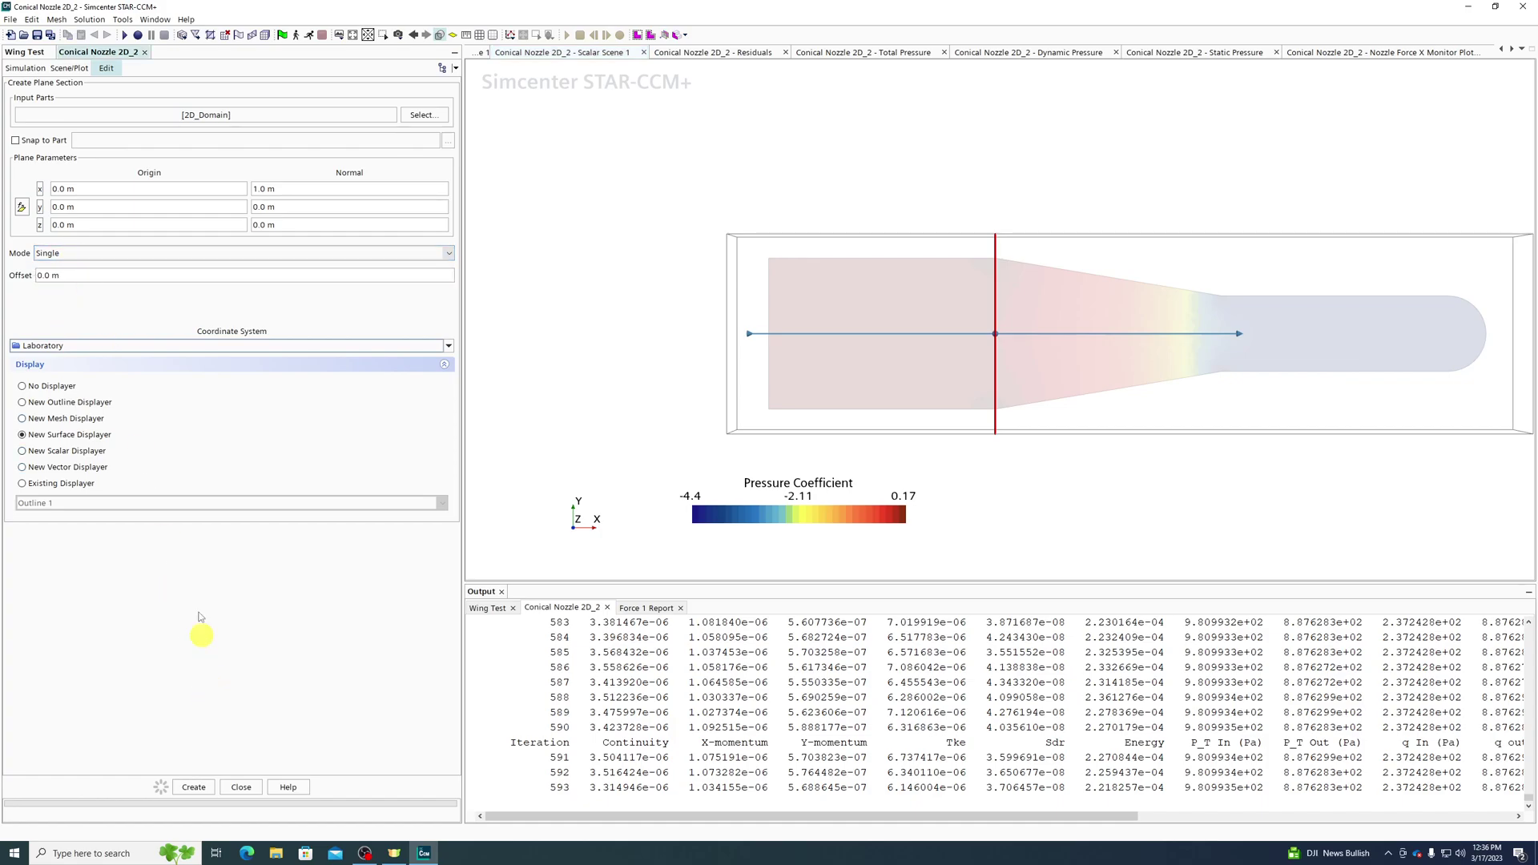
left_click(96, 253)
left_click(91, 276)
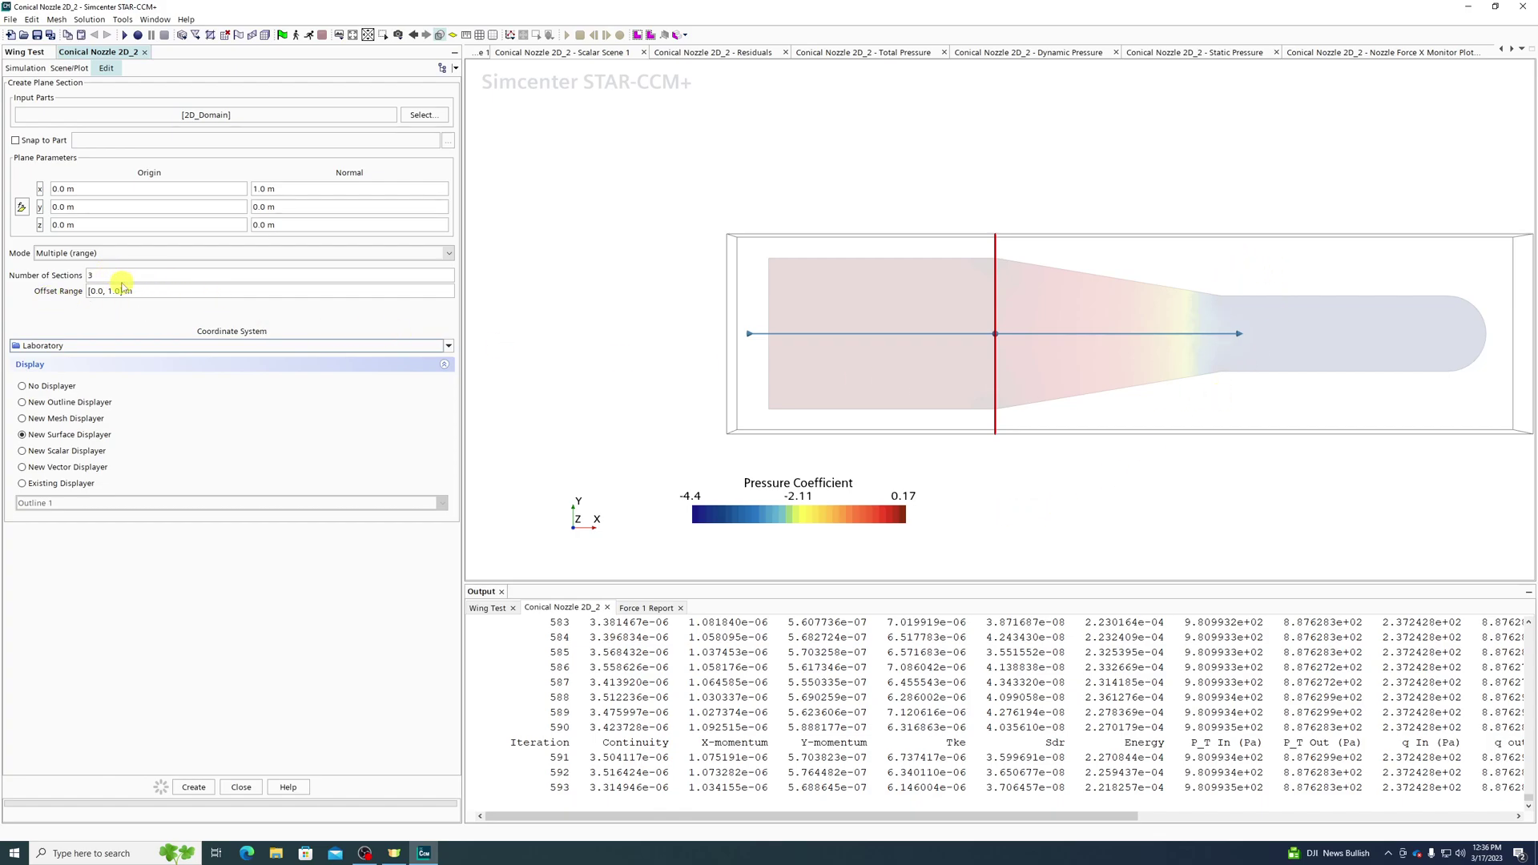
left_click(164, 292)
type("3")
left_click(123, 275)
left_click(103, 293)
Try the Multiple (delta) mode for the plane section with 5 sections.
left_click(109, 253)
left_click(104, 287)
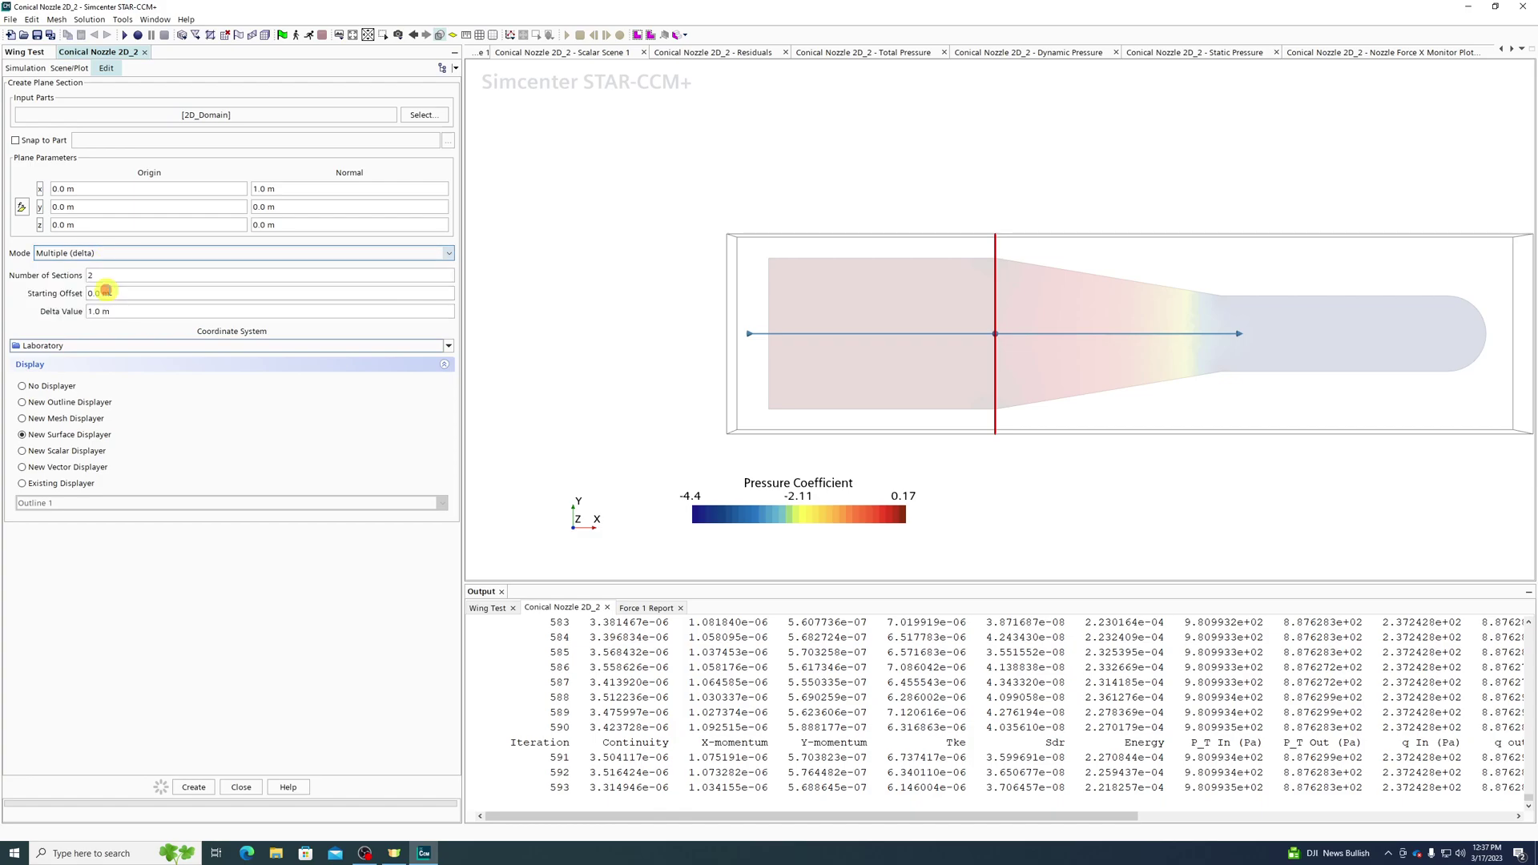
left_click(128, 276)
type("5")
left_click(133, 312)
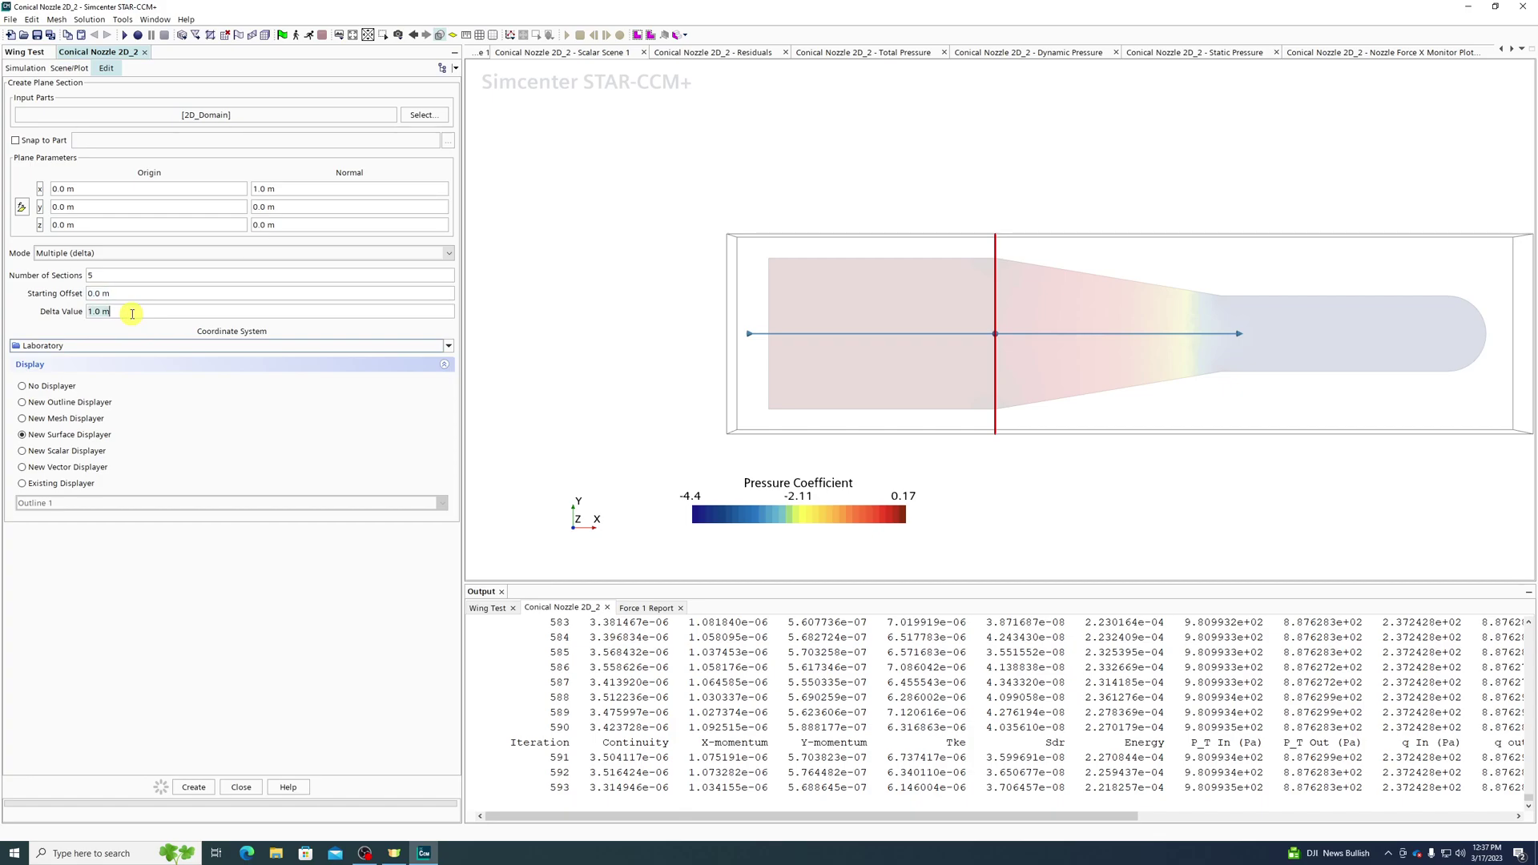
left_click(120, 275)
Try the Multiple (arbitrary) mode with offsets 0 0.15 0.25 0.5 1.325 1.31, clear them and return the section to Single mode.
left_click(152, 253)
left_click(128, 300)
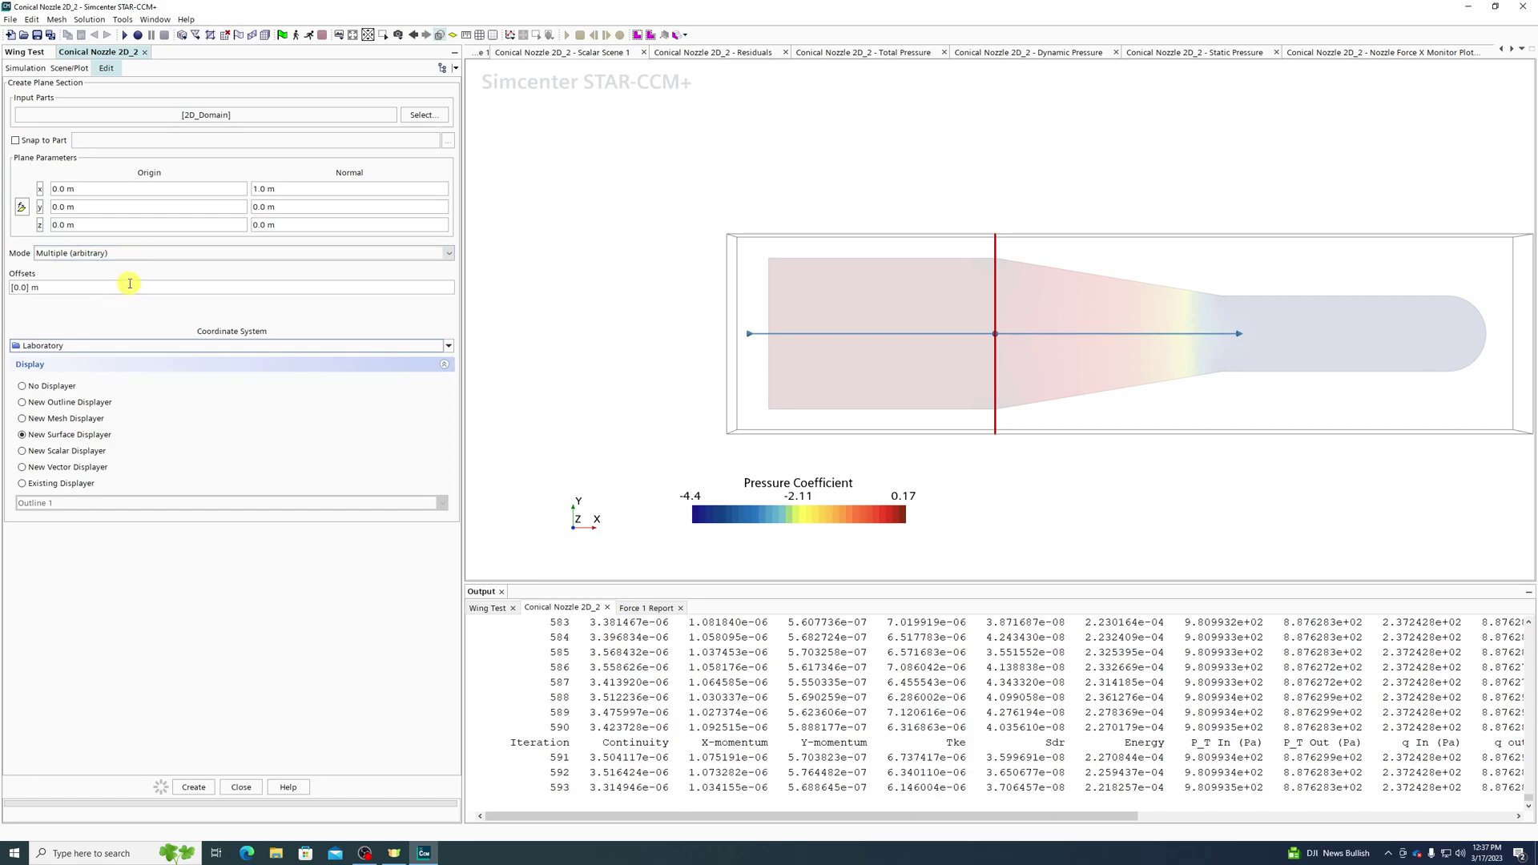
left_click(97, 288)
type("0")
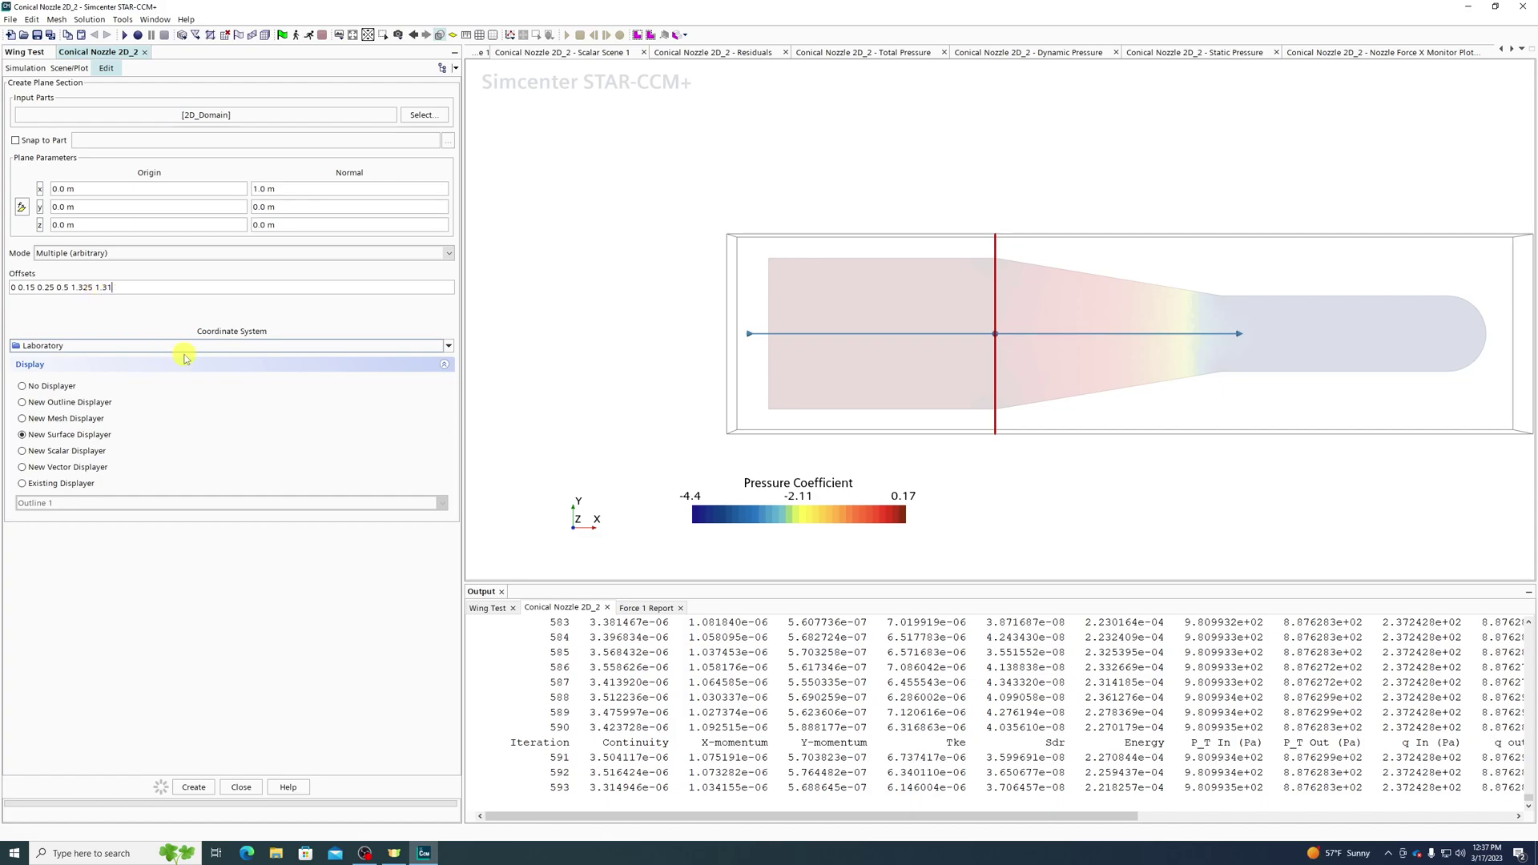
triple_click(151, 287)
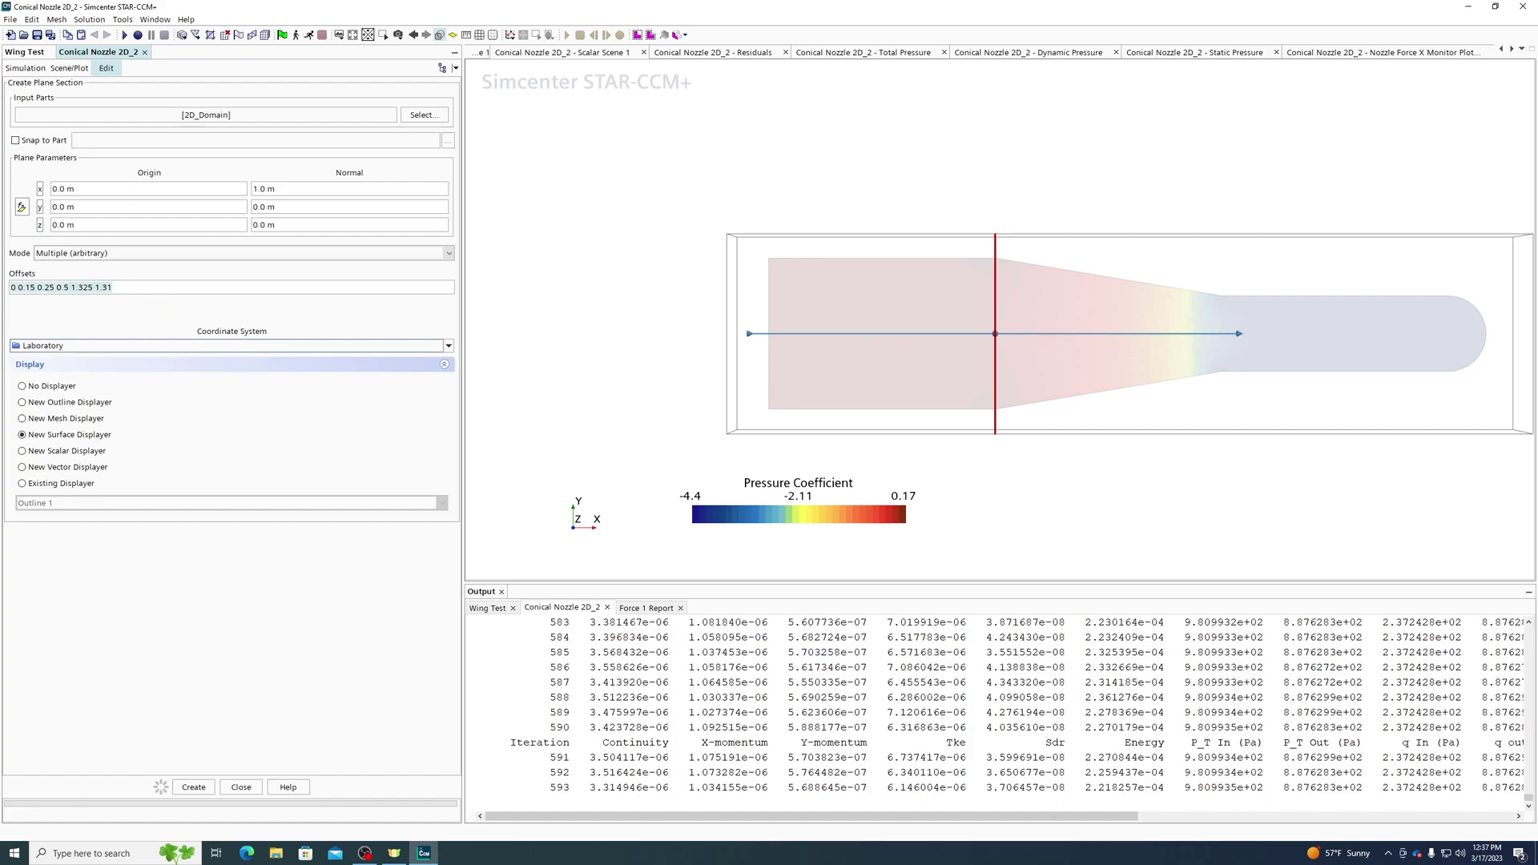
key("BackSpace")
left_click(126, 254)
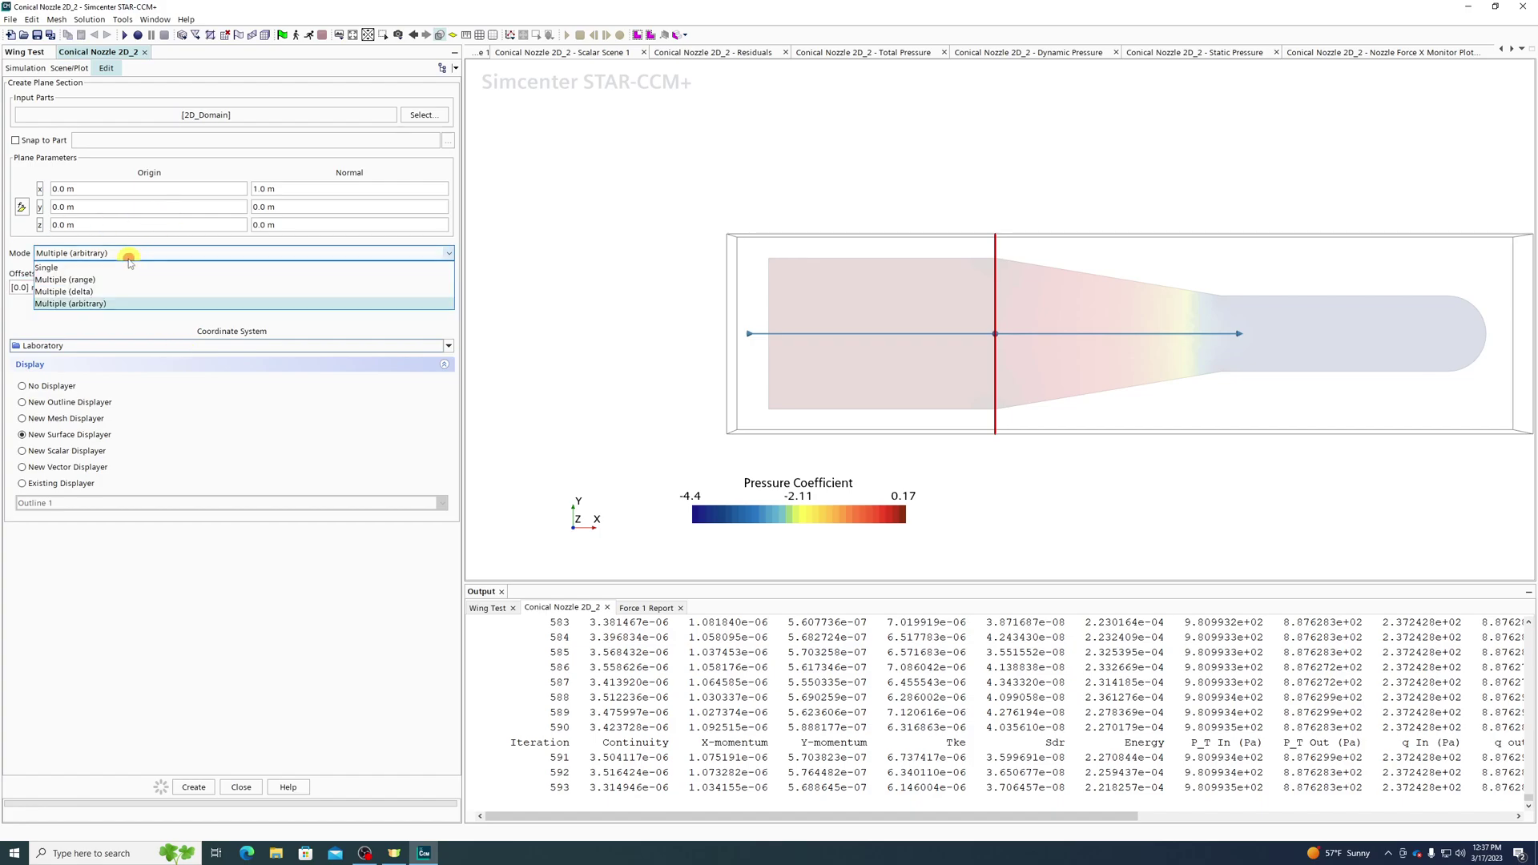
left_click(119, 271)
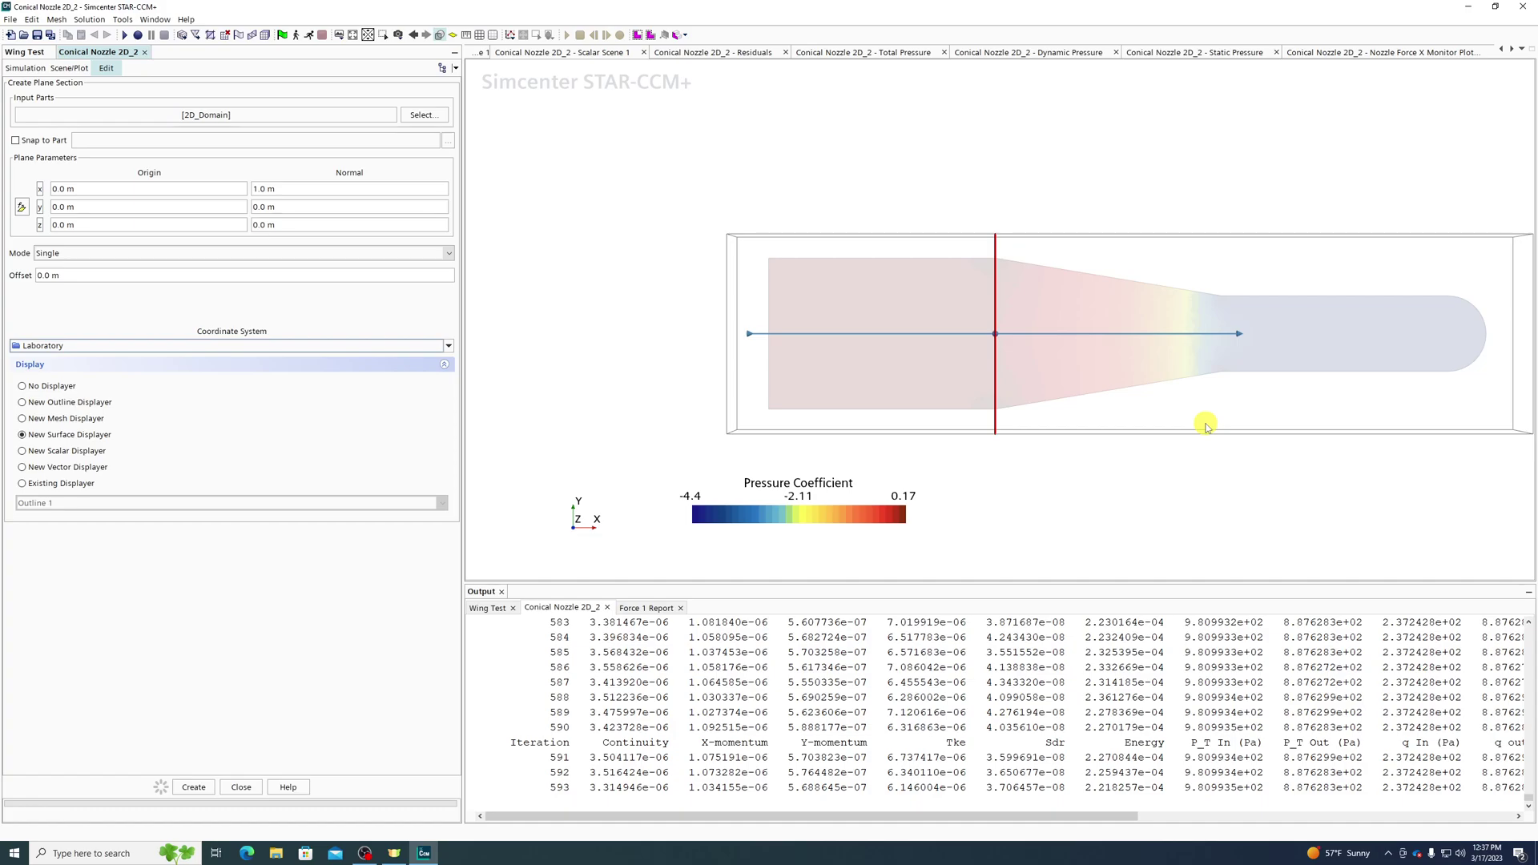
Switch the plane section to Multiple (arbitrary) mode, try adding a 0.15 offset, create the part and close the setup.
left_click(48, 254)
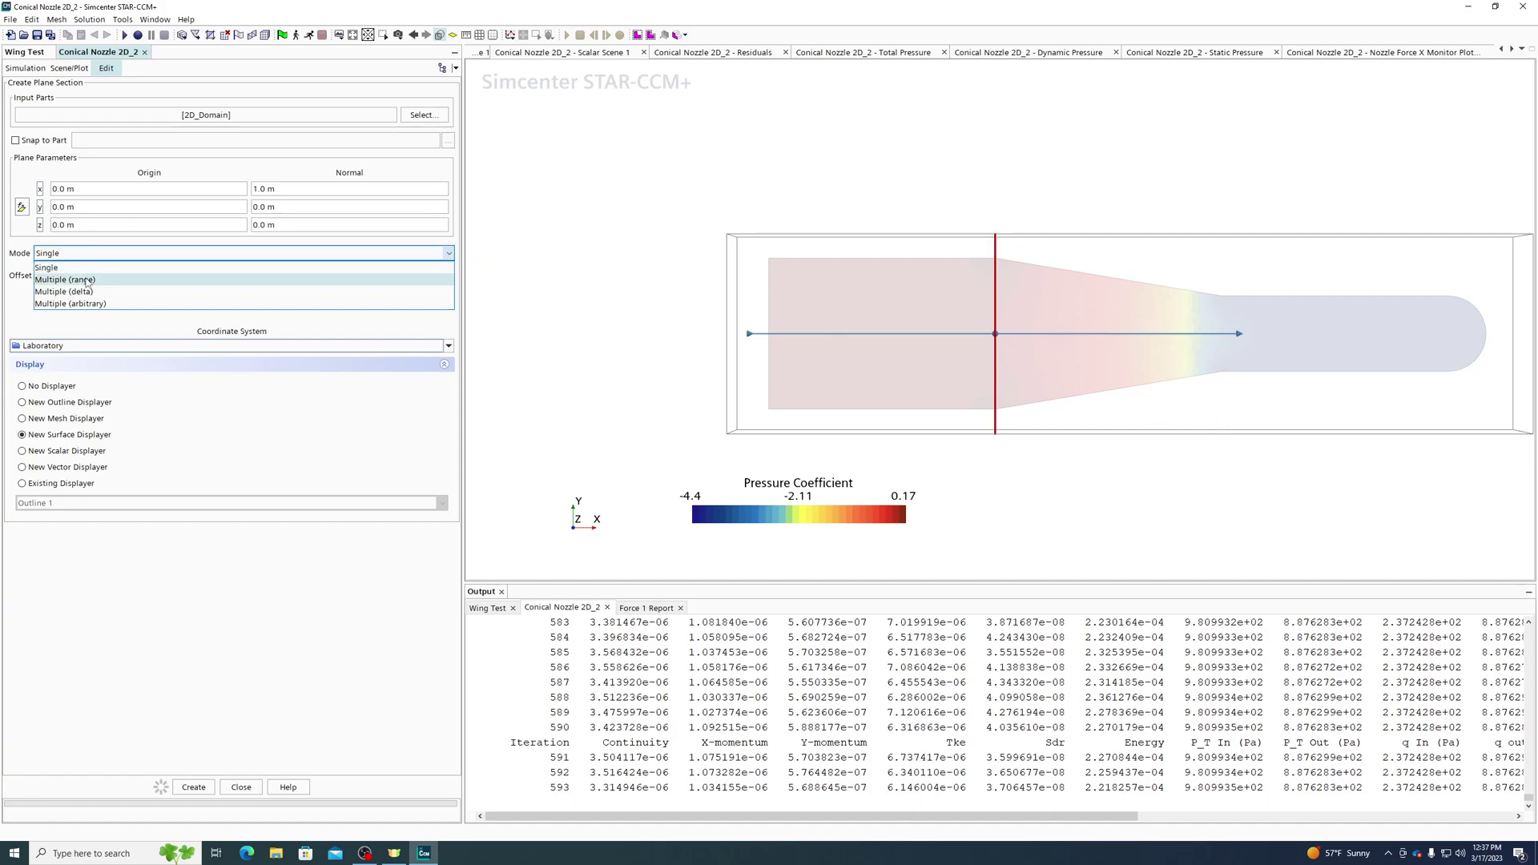
left_click(80, 304)
left_click(80, 293)
left_click(80, 291)
type("0.0] m 0.15")
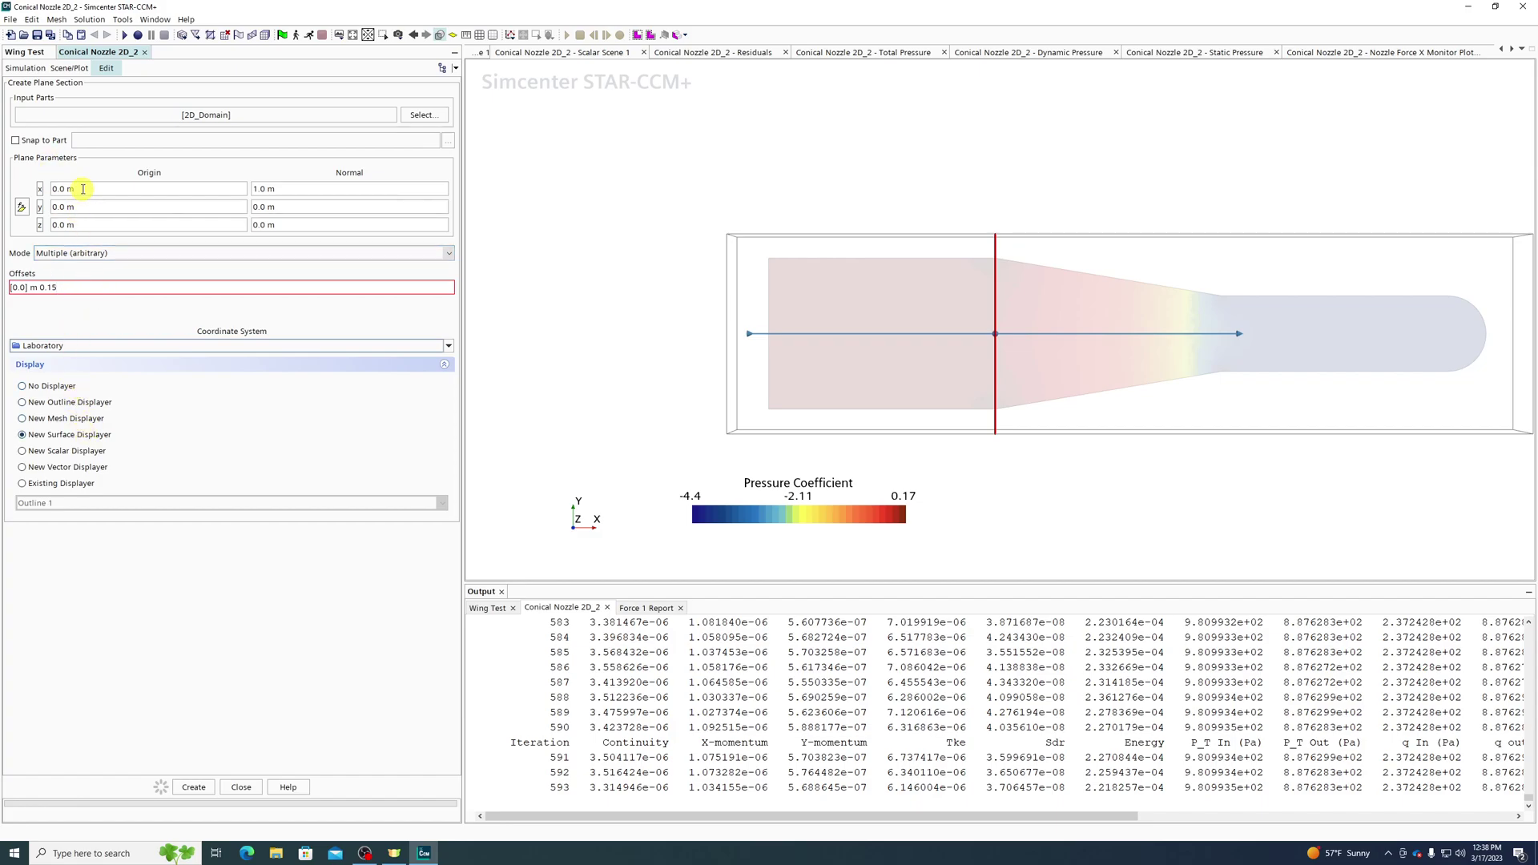
left_click(210, 790)
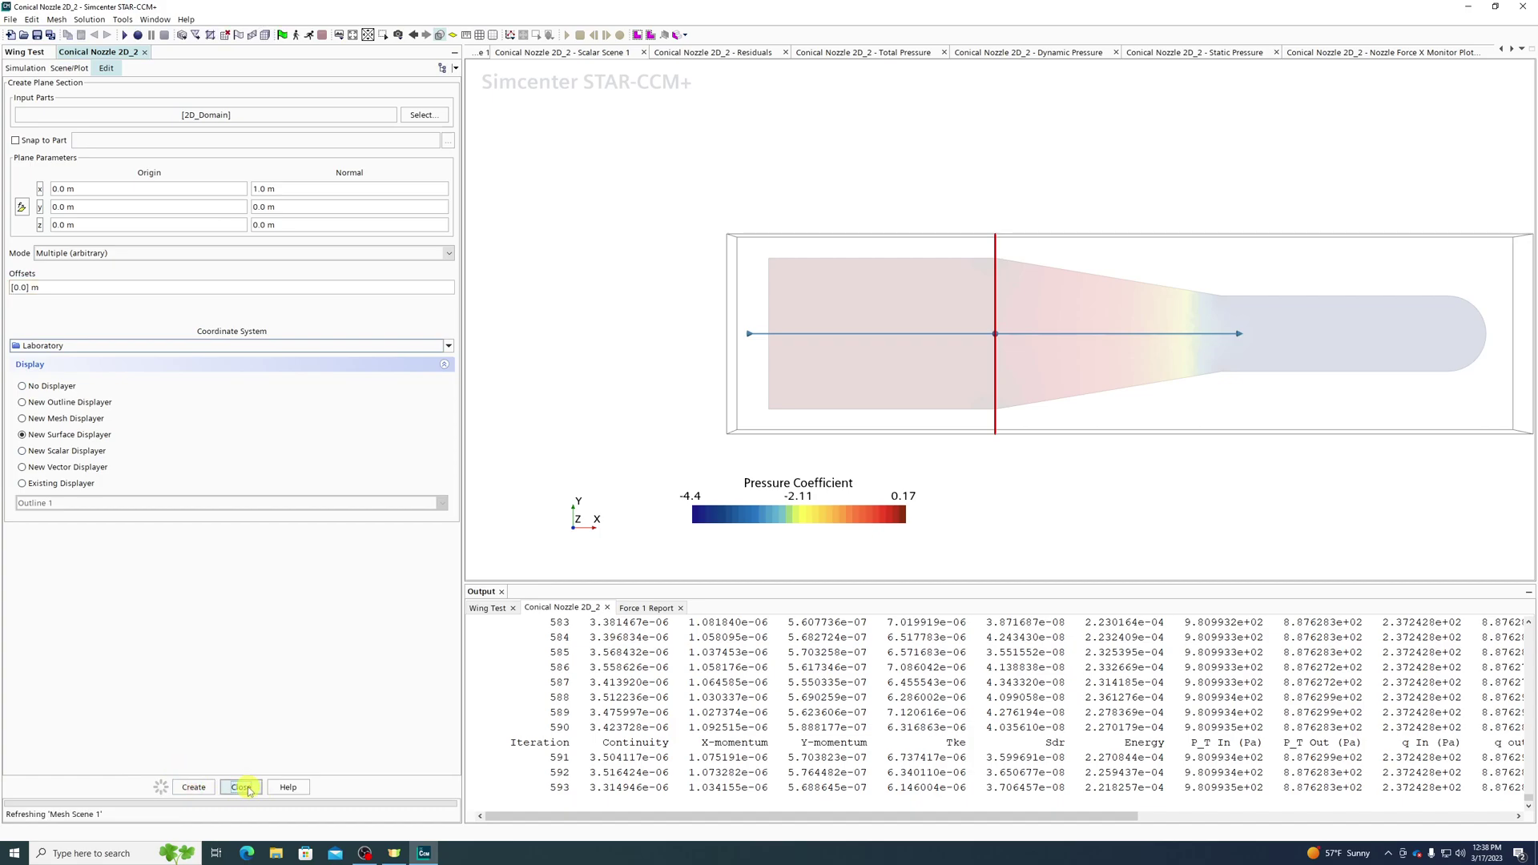
left_click(241, 787)
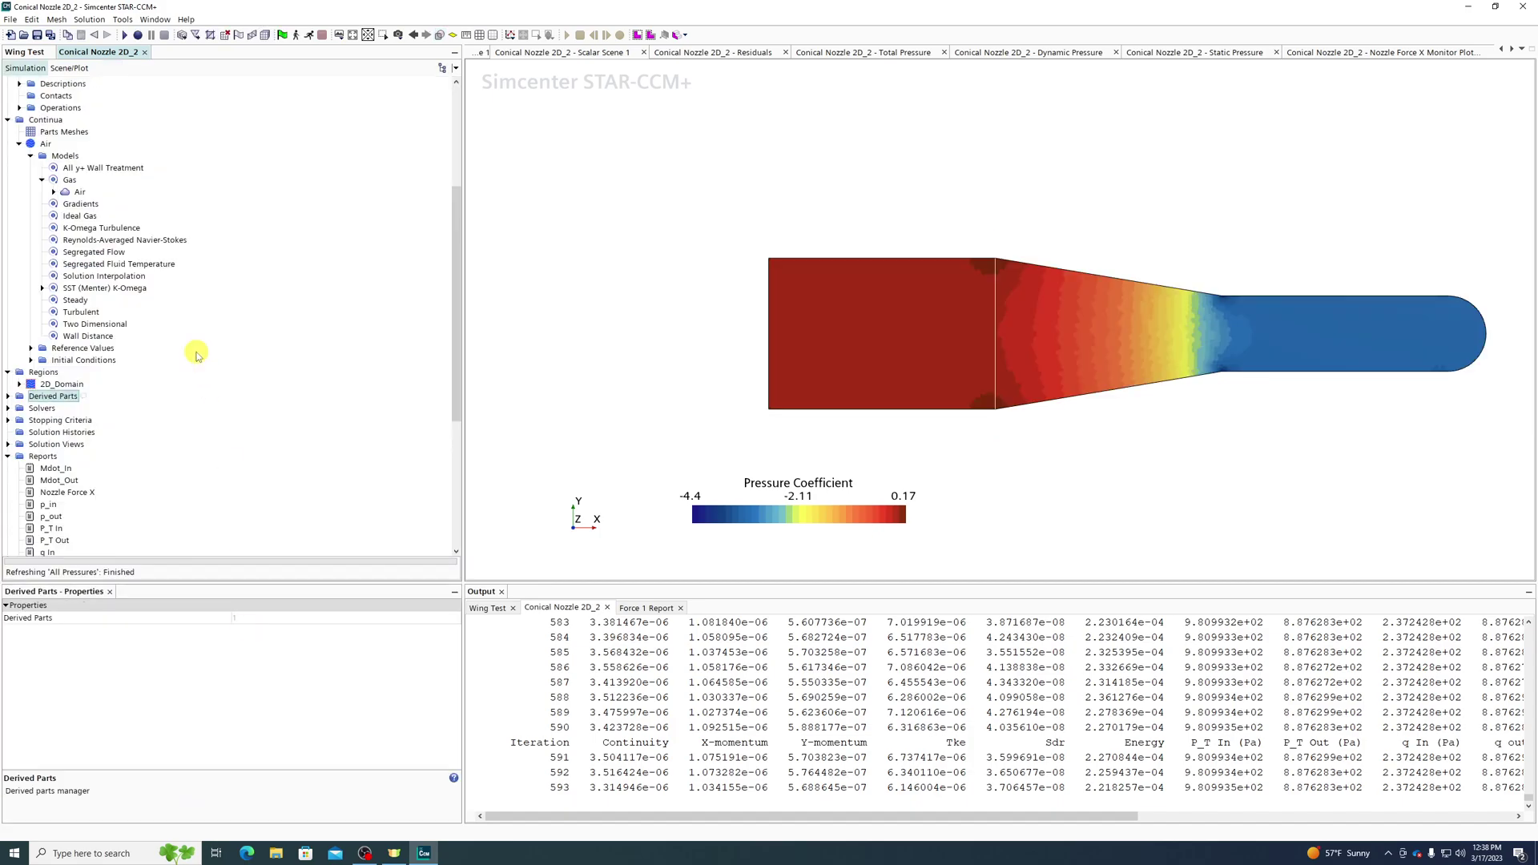
Expand the new Plane Section derived part and examine its properties and its location in the nozzle.
left_click(8, 396)
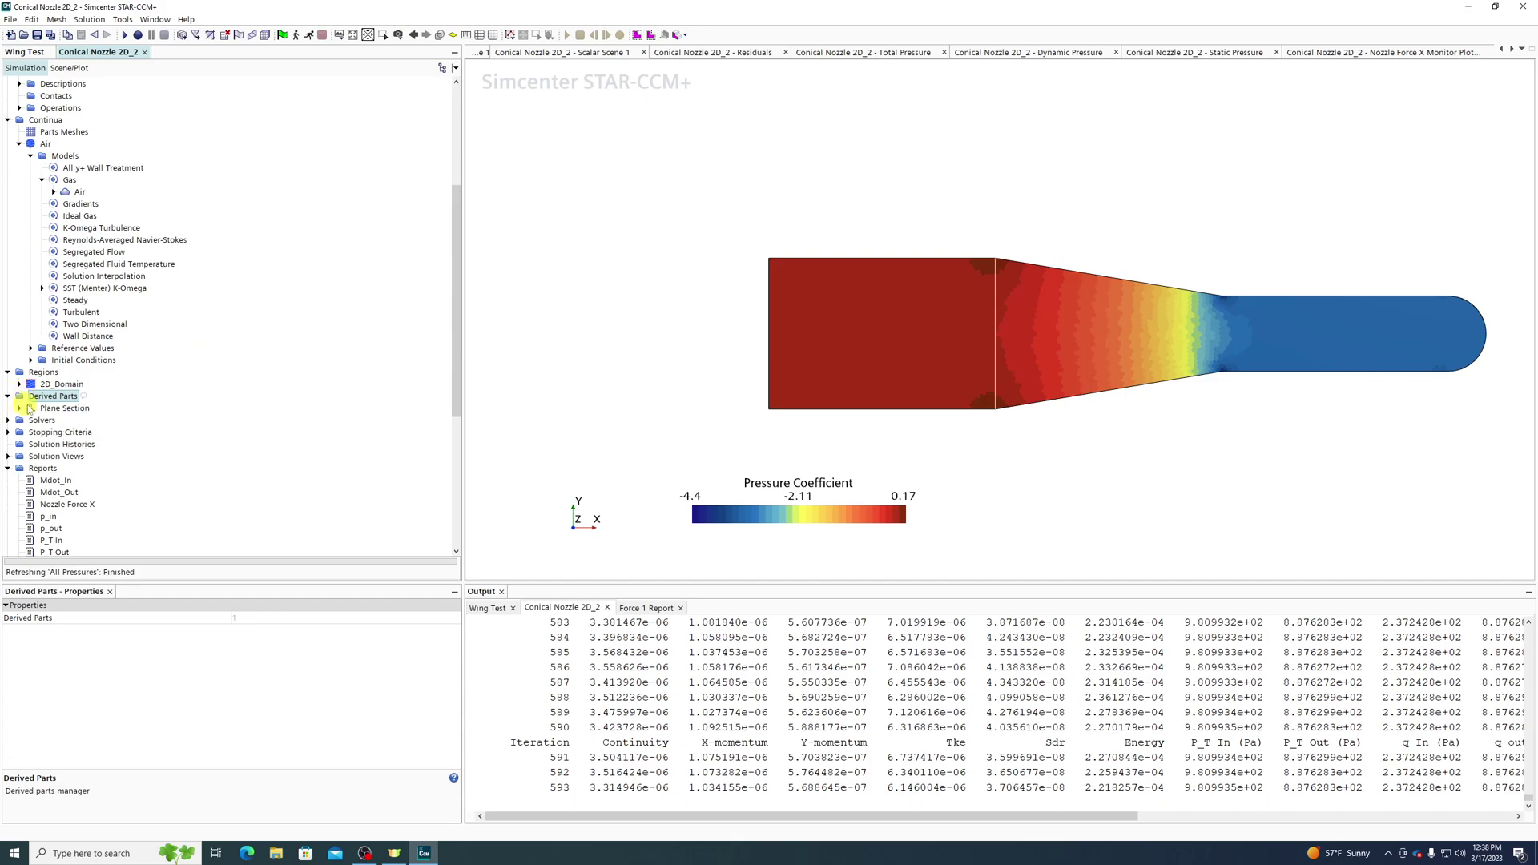
left_click(64, 408)
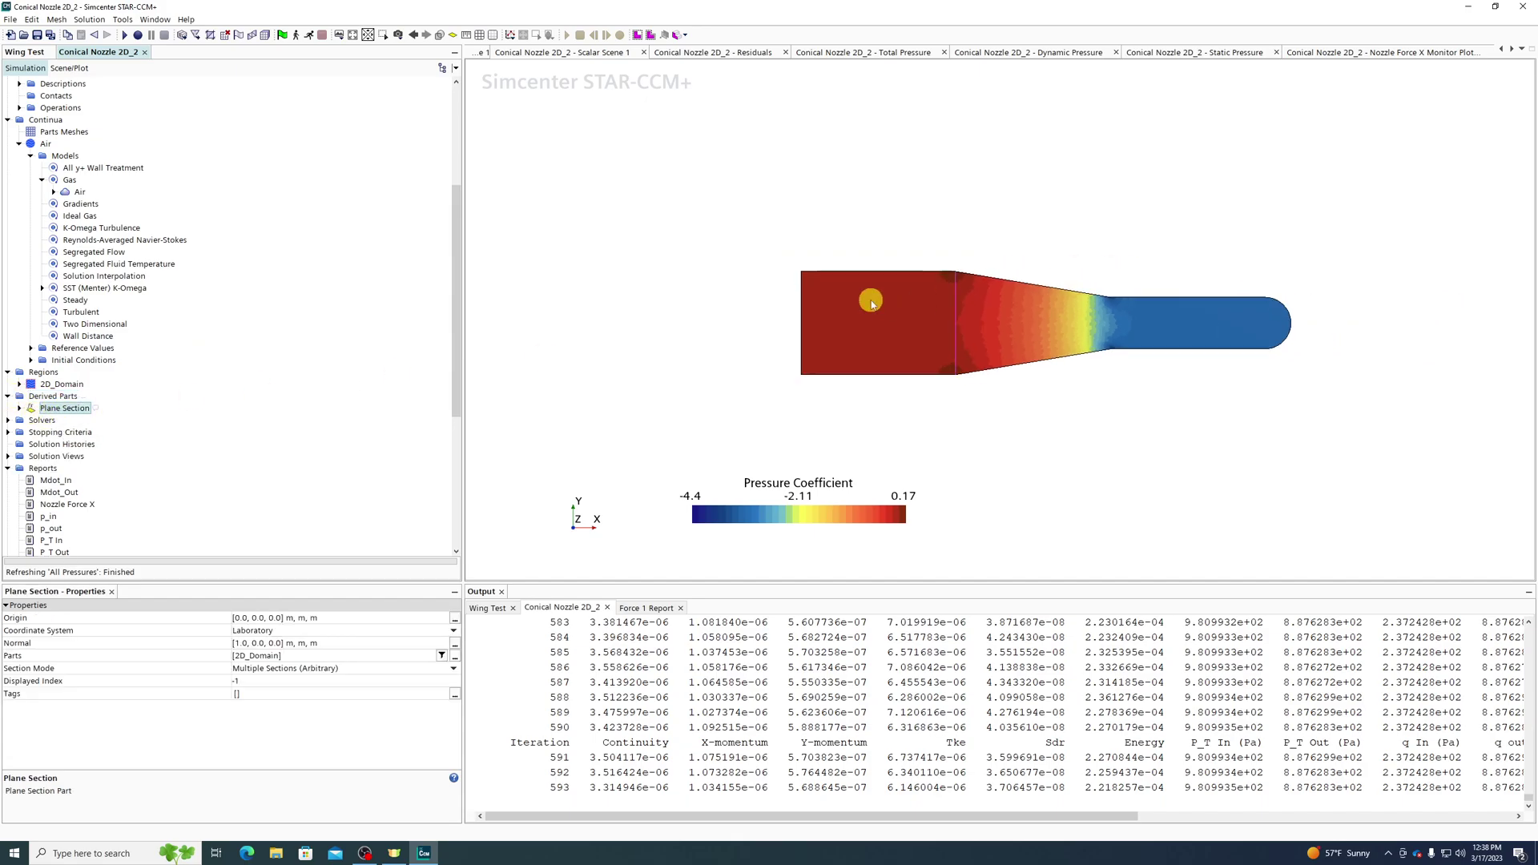
scroll(956, 309, "up", 1)
left_click(20, 408)
left_click(90, 421)
left_click(80, 408)
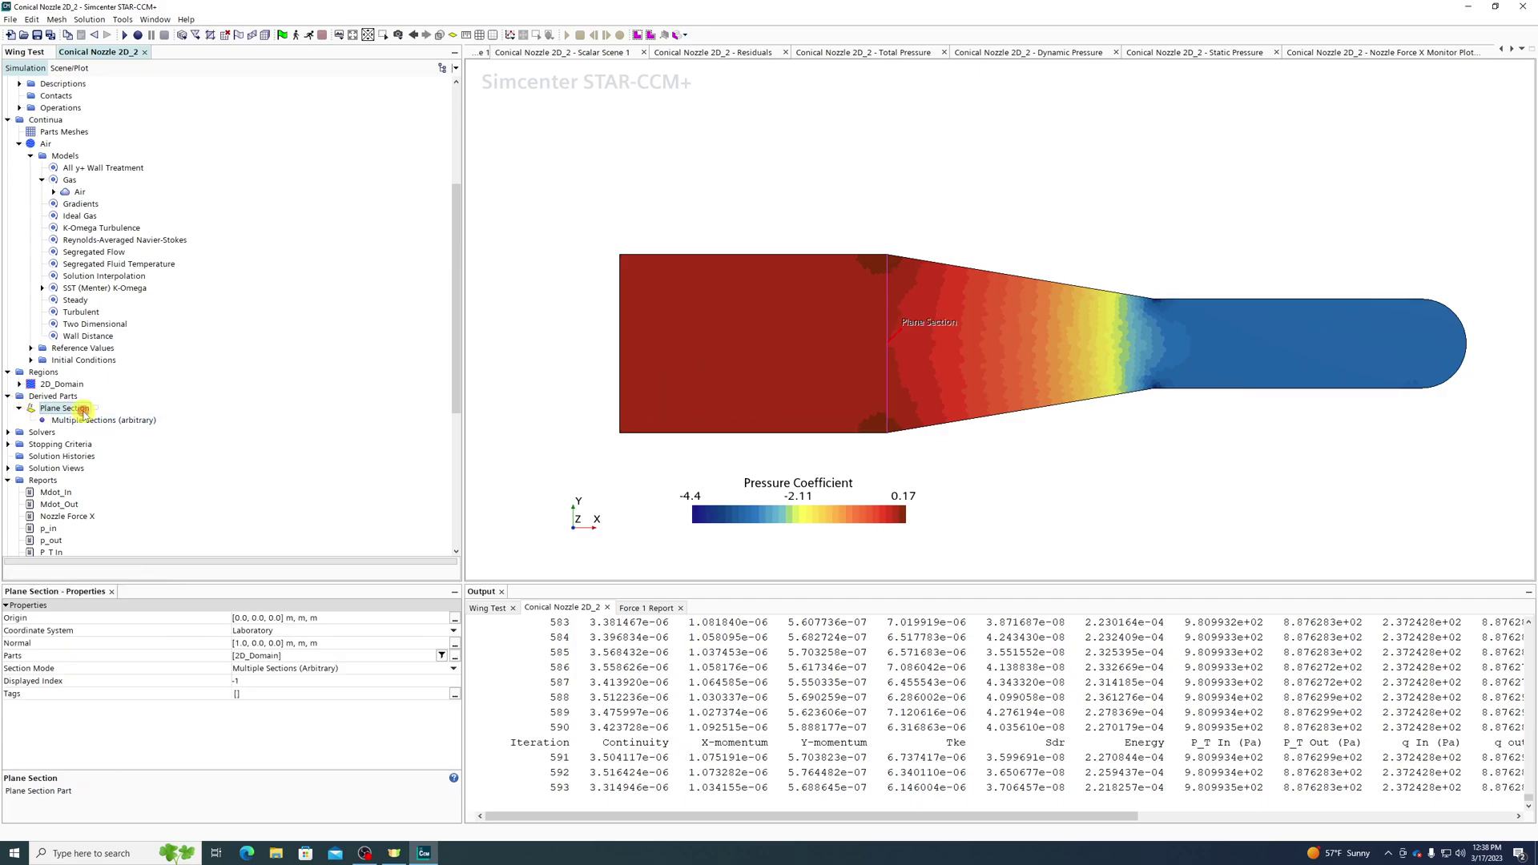
scroll(897, 314, "down", 1)
scroll(897, 315, "up", 1)
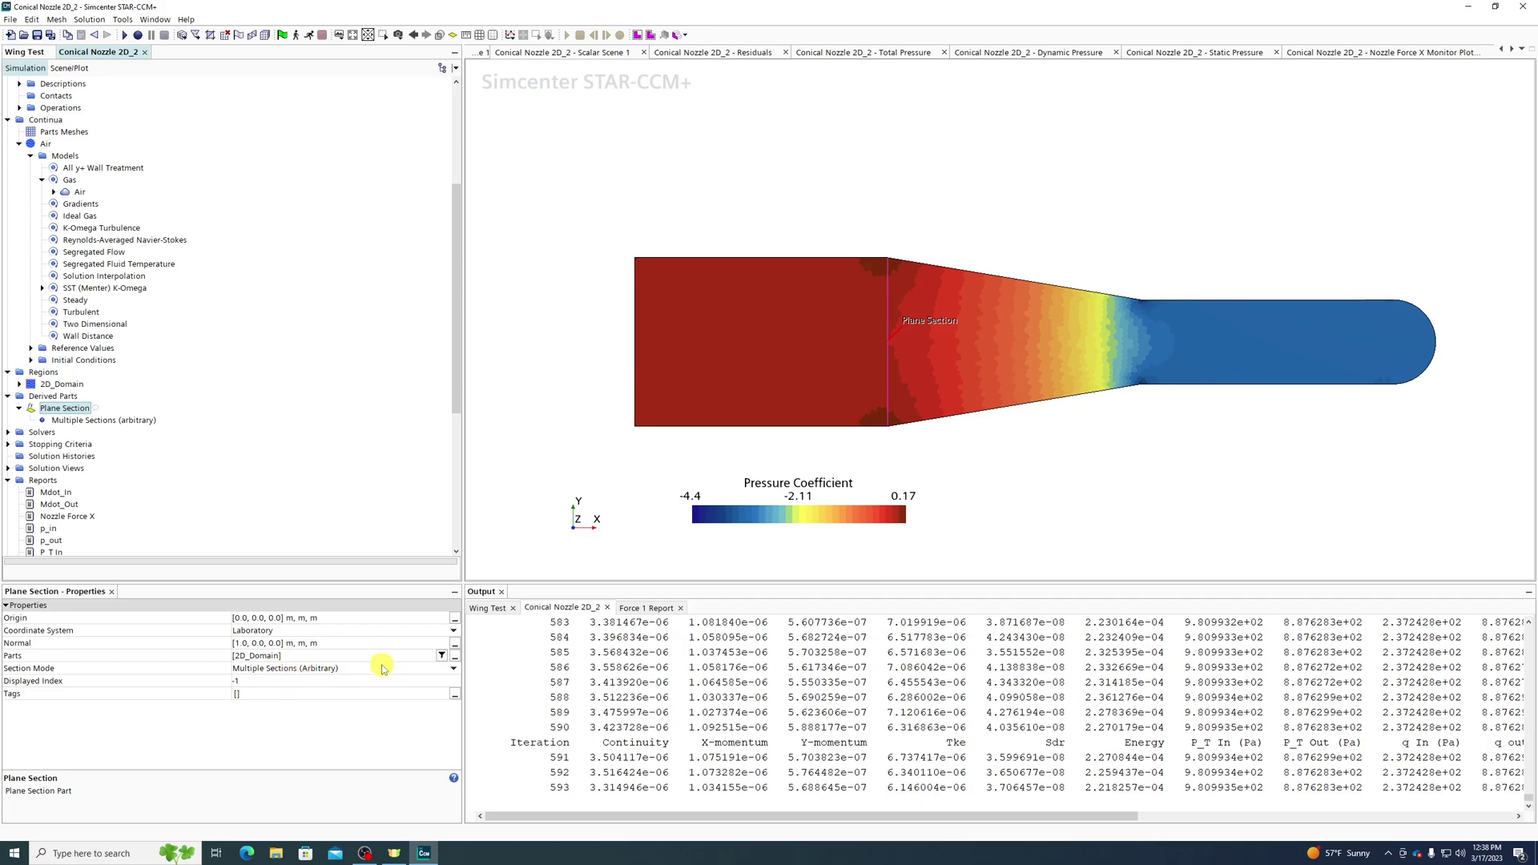
Set the offsets of the Plane Section's arbitrary multiple sections to [0.0, 0.15] m.
left_click(57, 420)
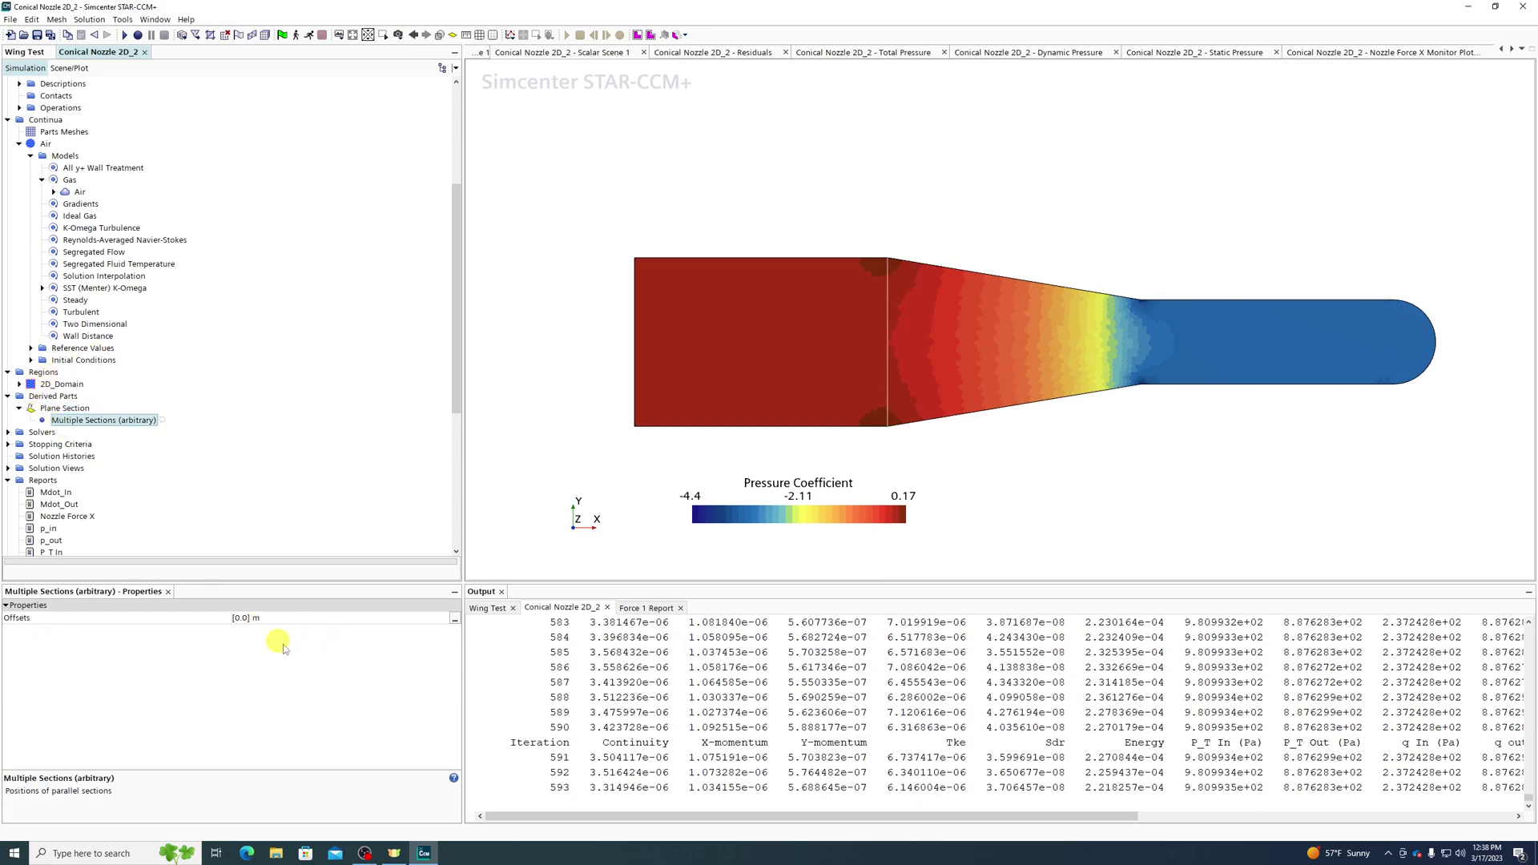
left_click(298, 617)
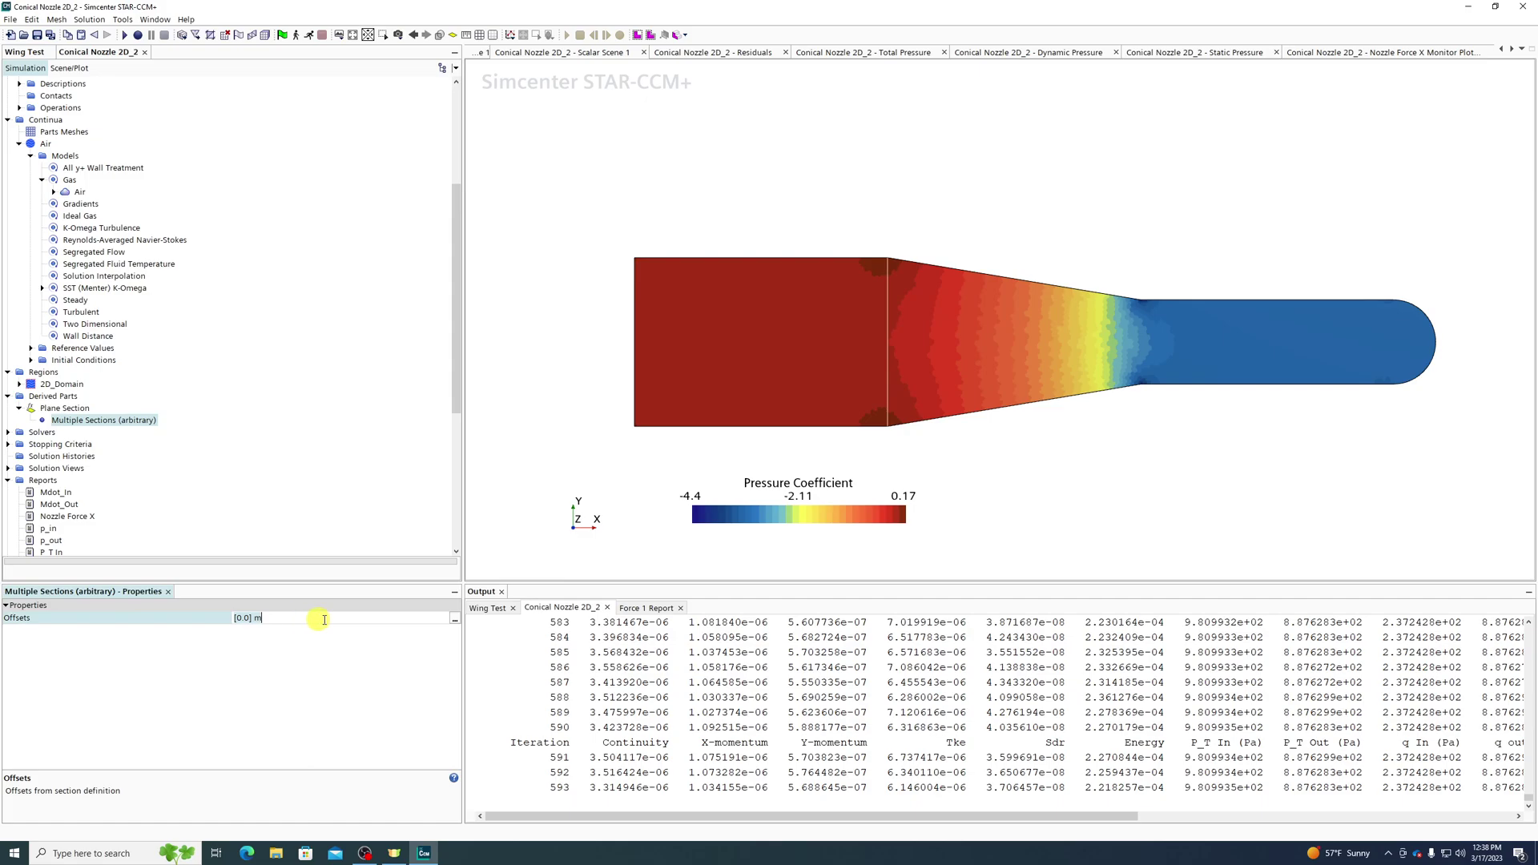
left_click(454, 619)
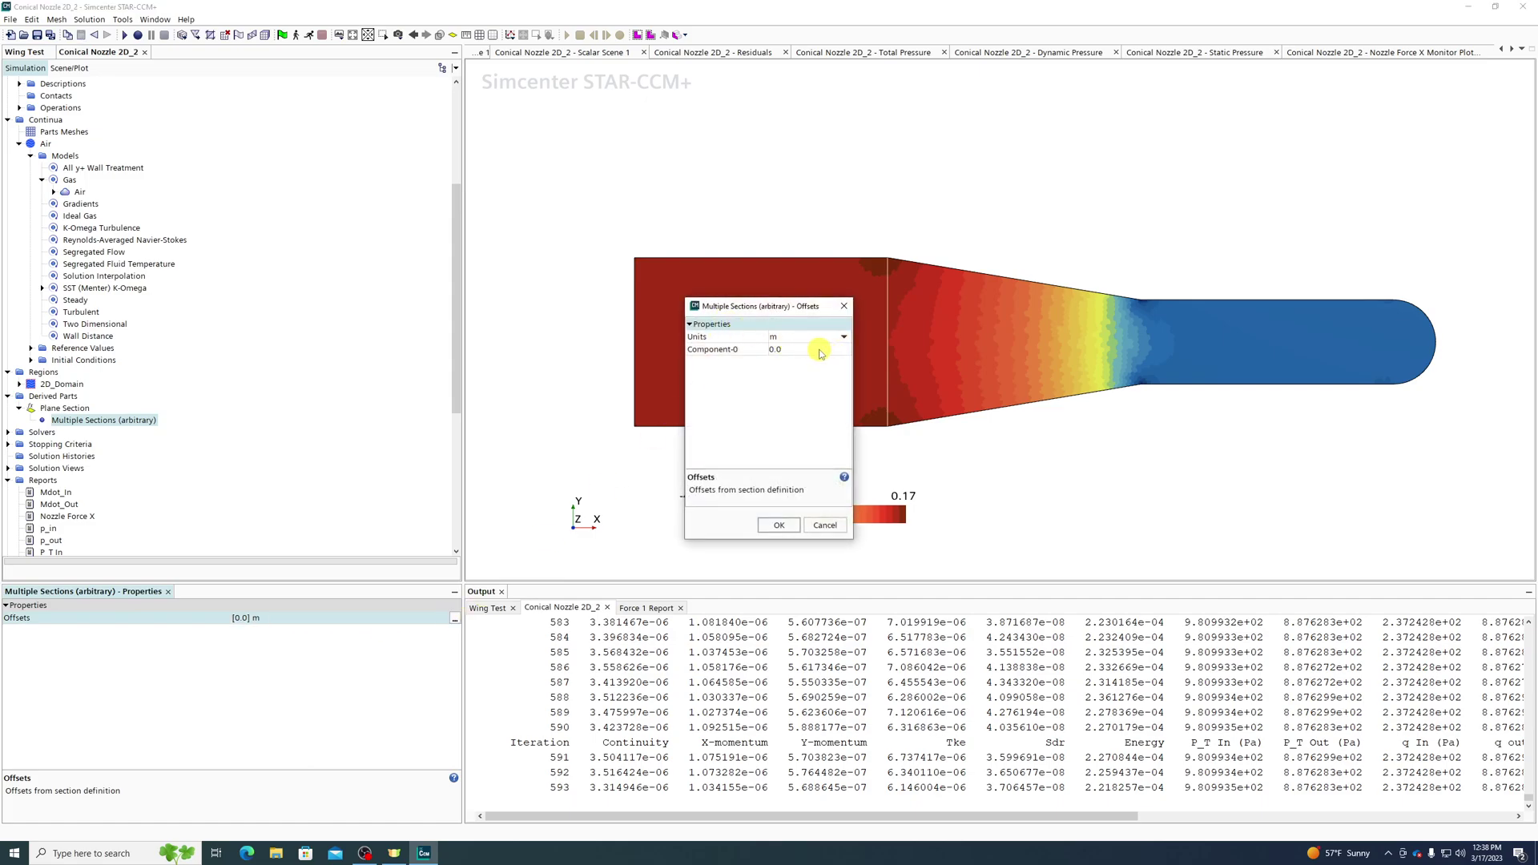
left_click(779, 525)
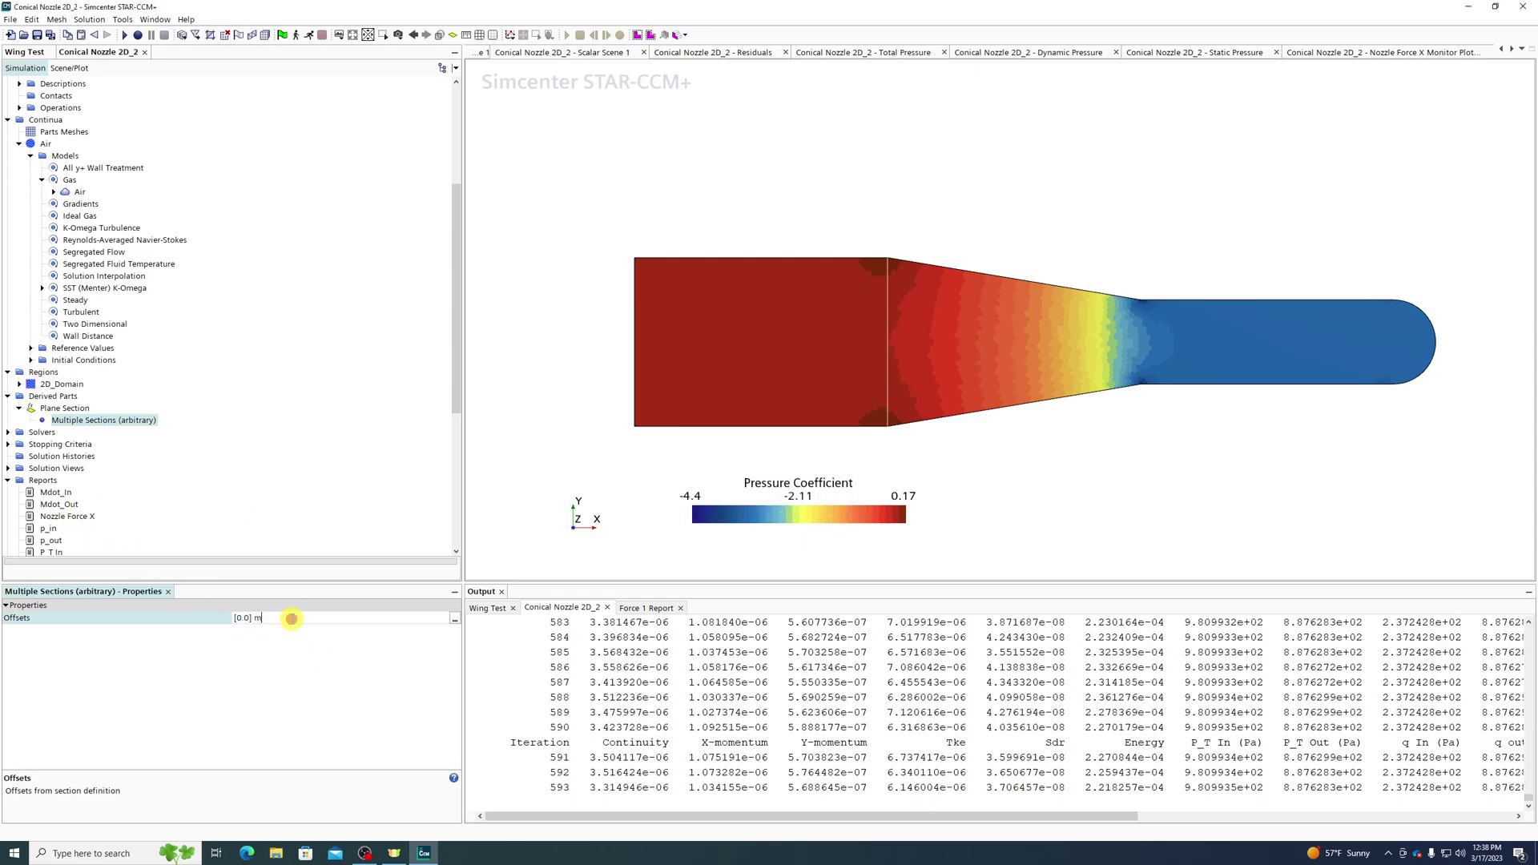
left_click(250, 617)
type(", 0.15")
key("Return")
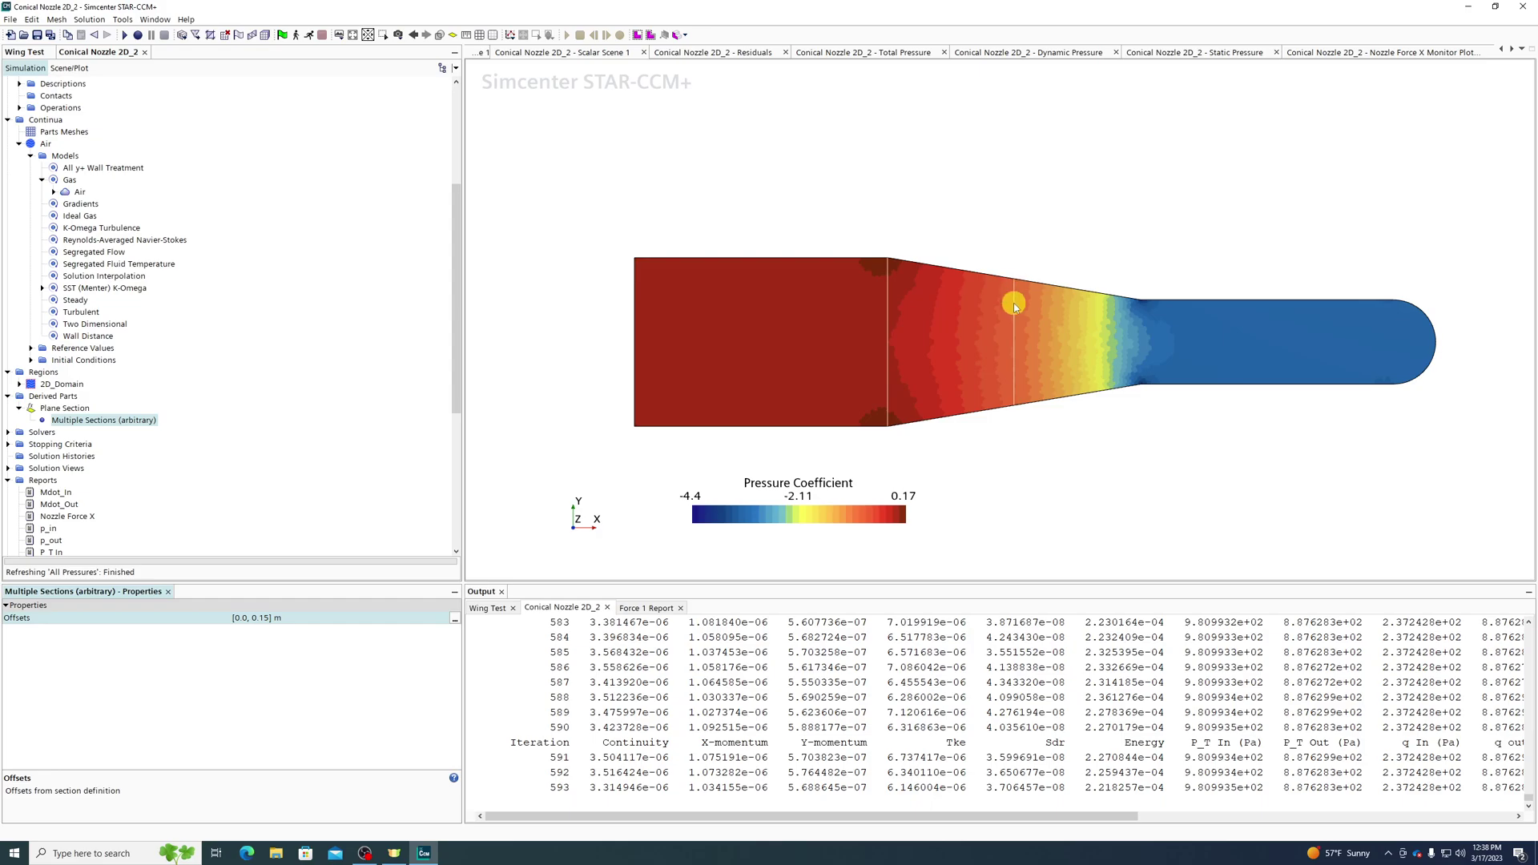
scroll(1013, 306, "up", 2)
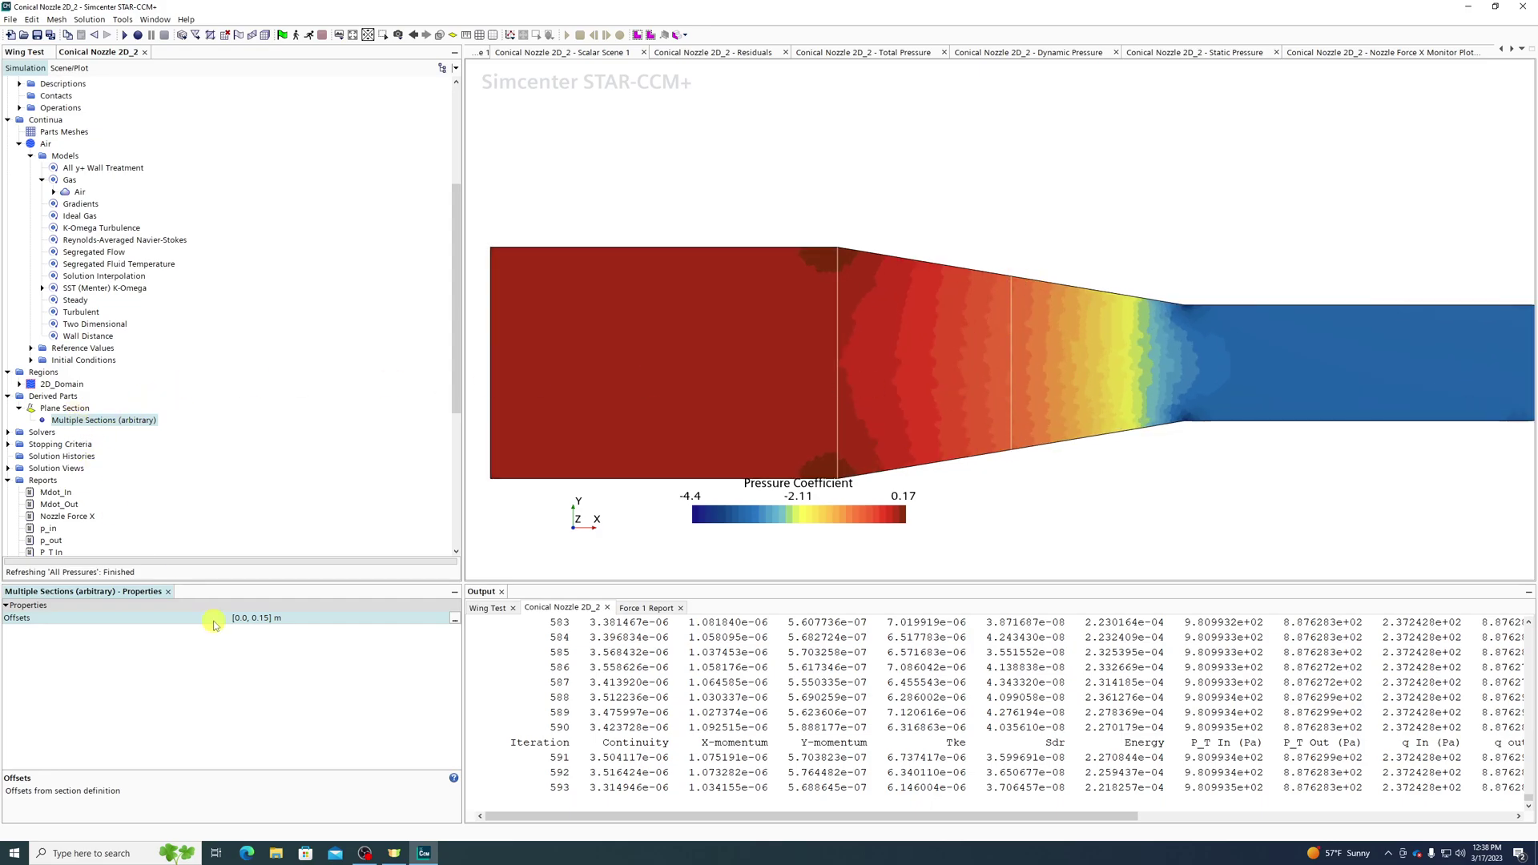
Change the second section offset to 0.3 m, placing it at the end of the nozzle's constriction.
left_click(270, 618)
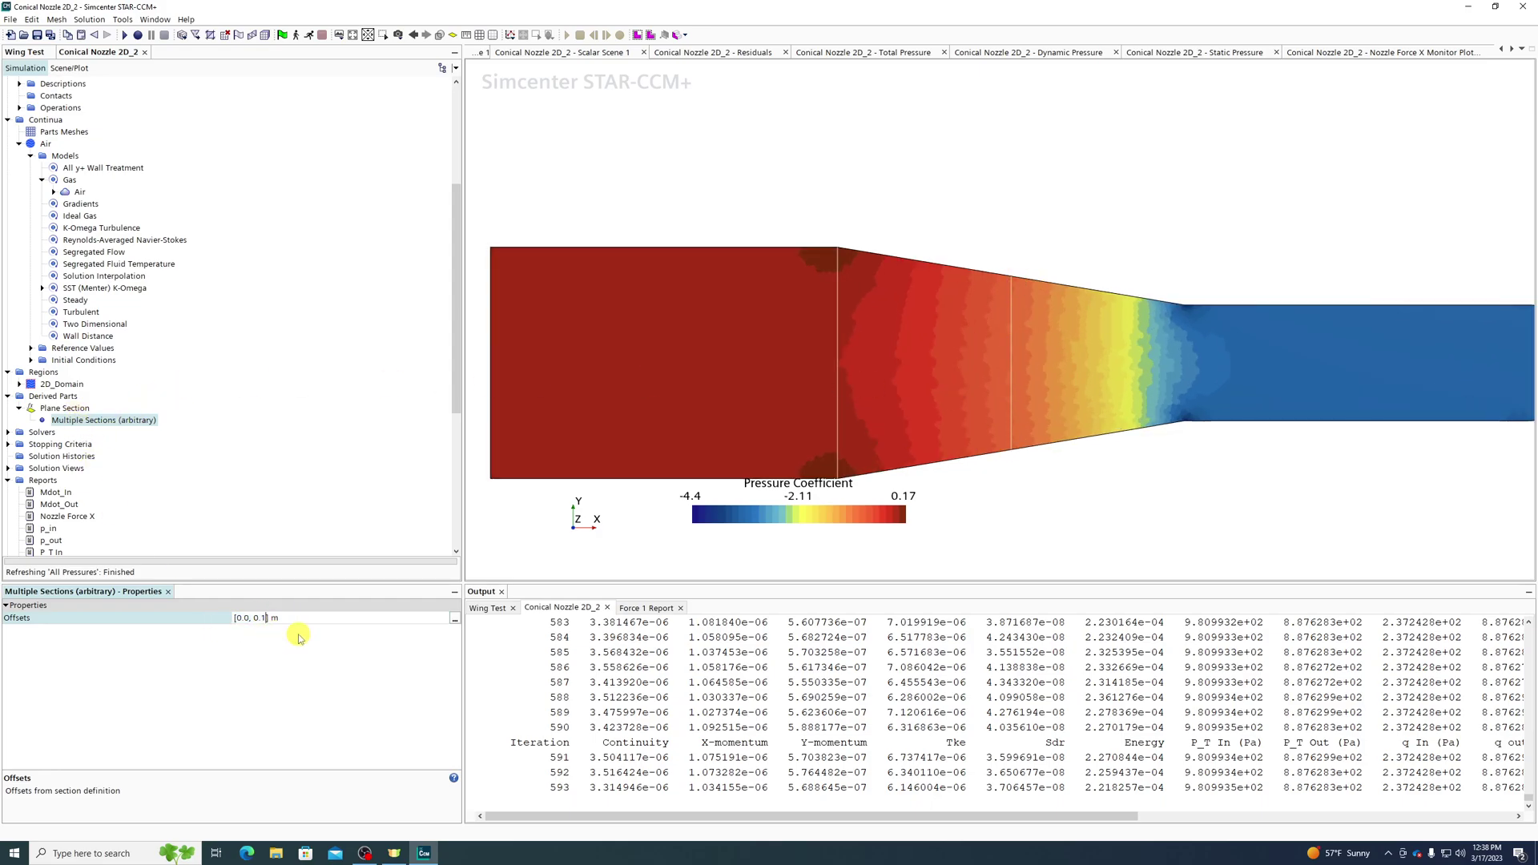
type("3")
key("Return")
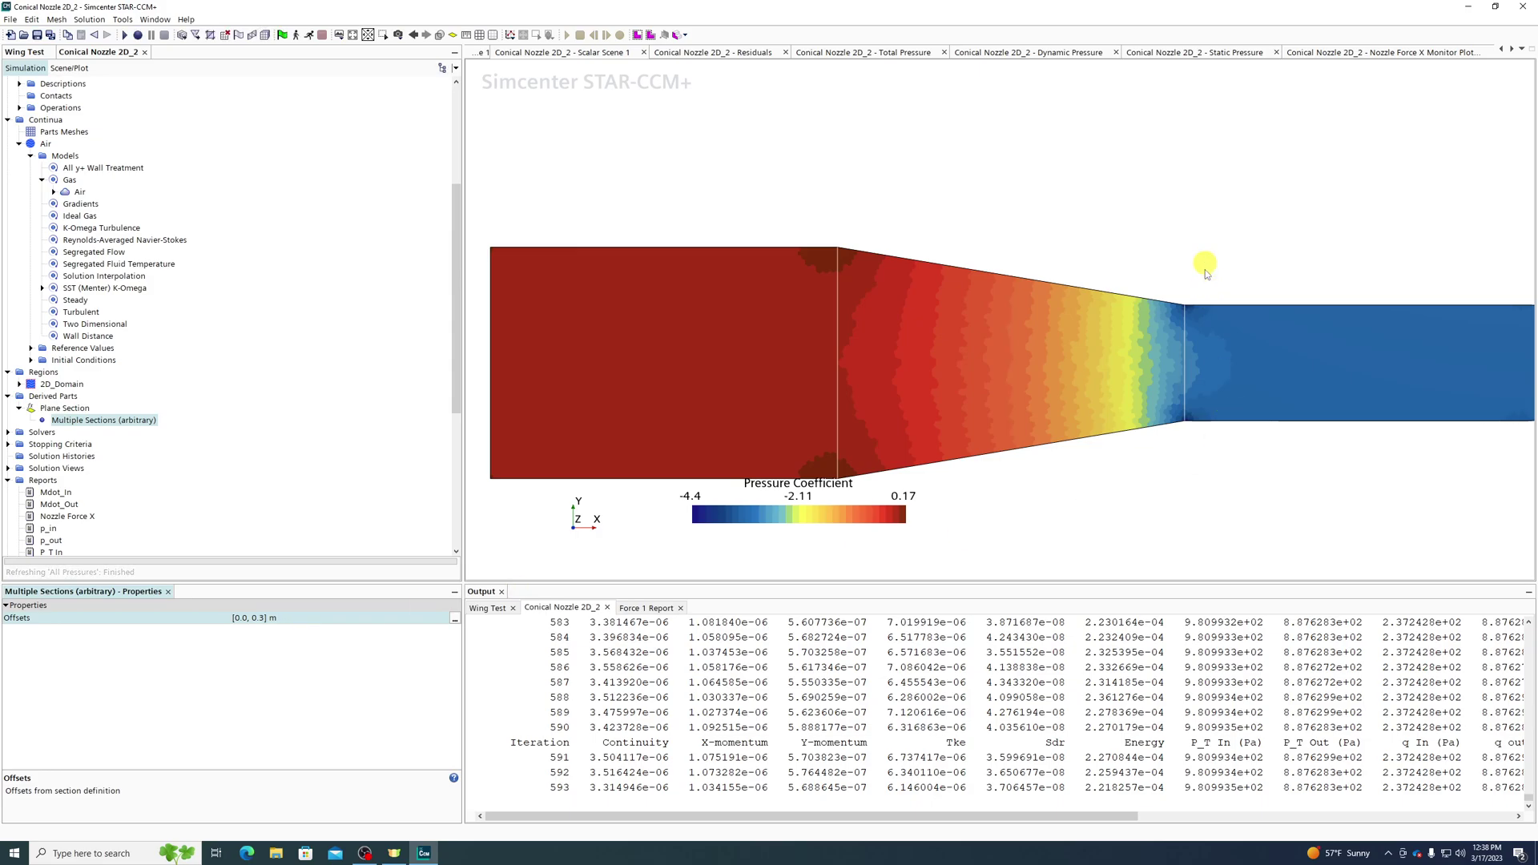
Add the Plane Section to the Mdot_In report's parts alongside Domain.Upstream.Inlet.
left_click(64, 408)
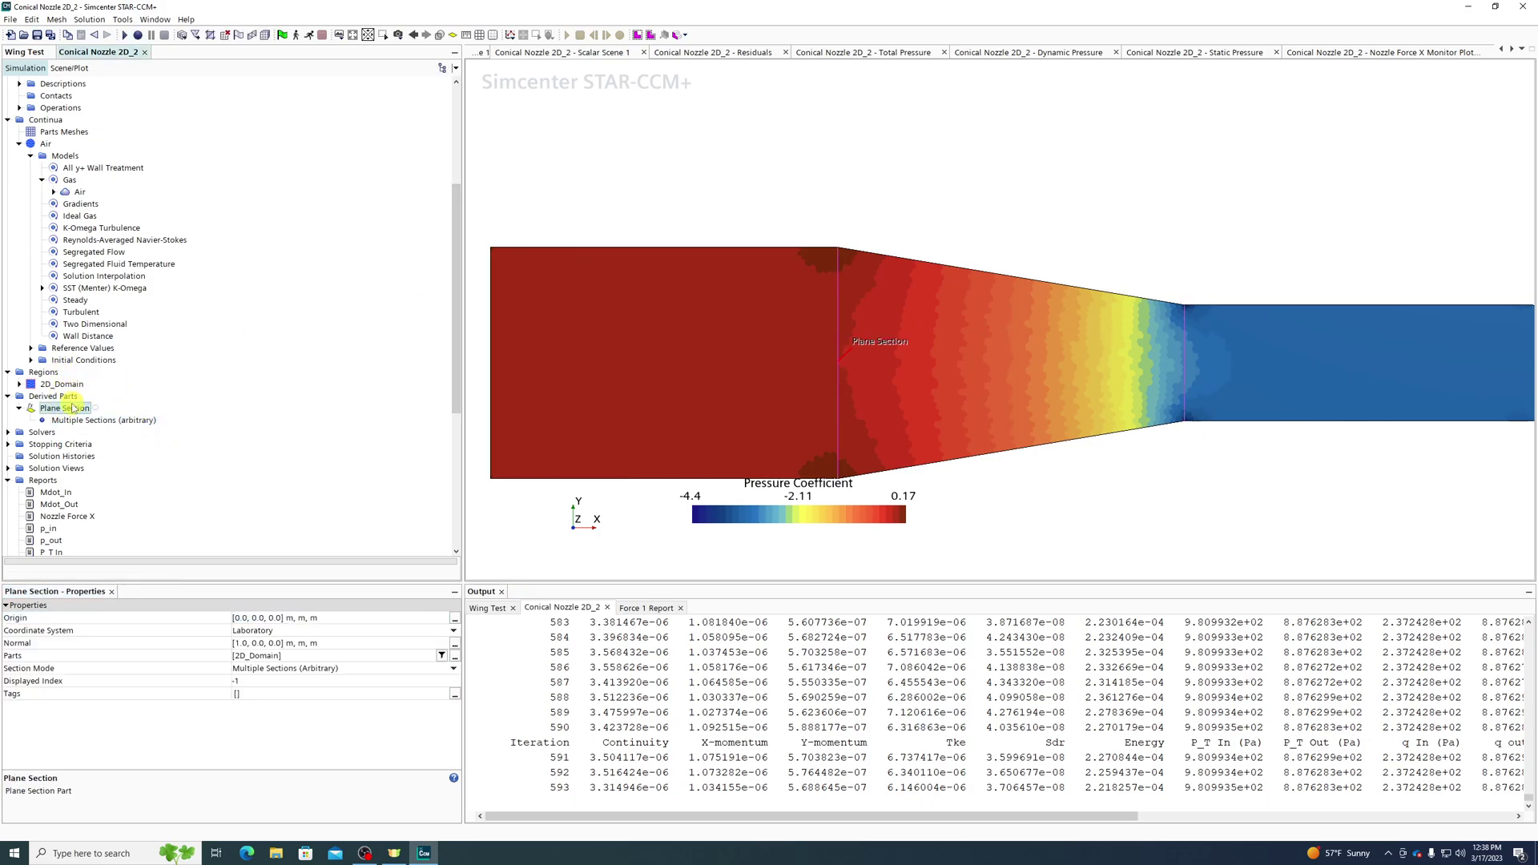
scroll(74, 405, "down", 3)
left_click(68, 385)
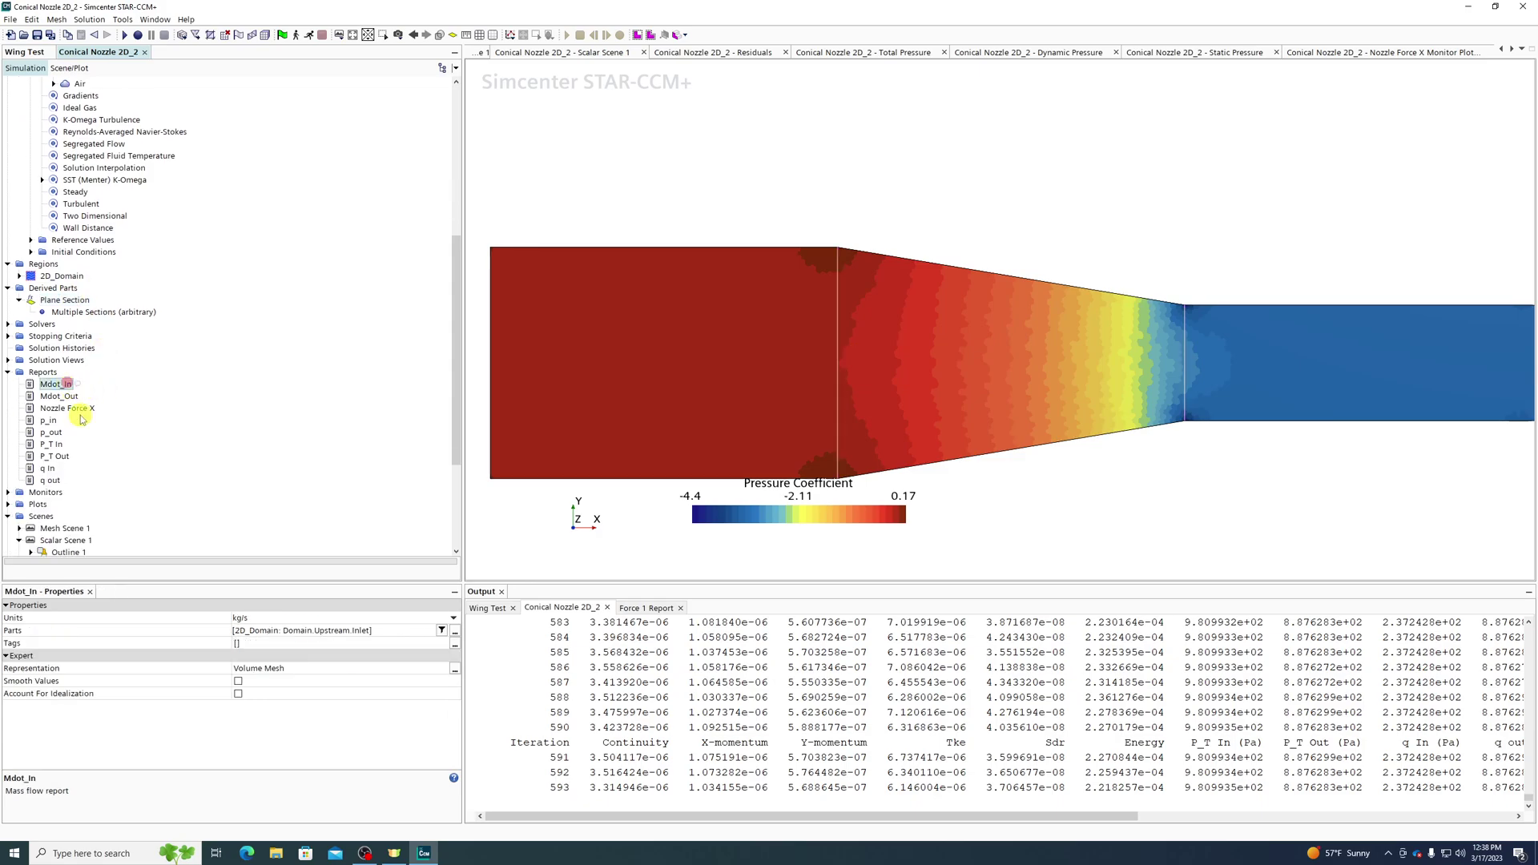
left_click(251, 632)
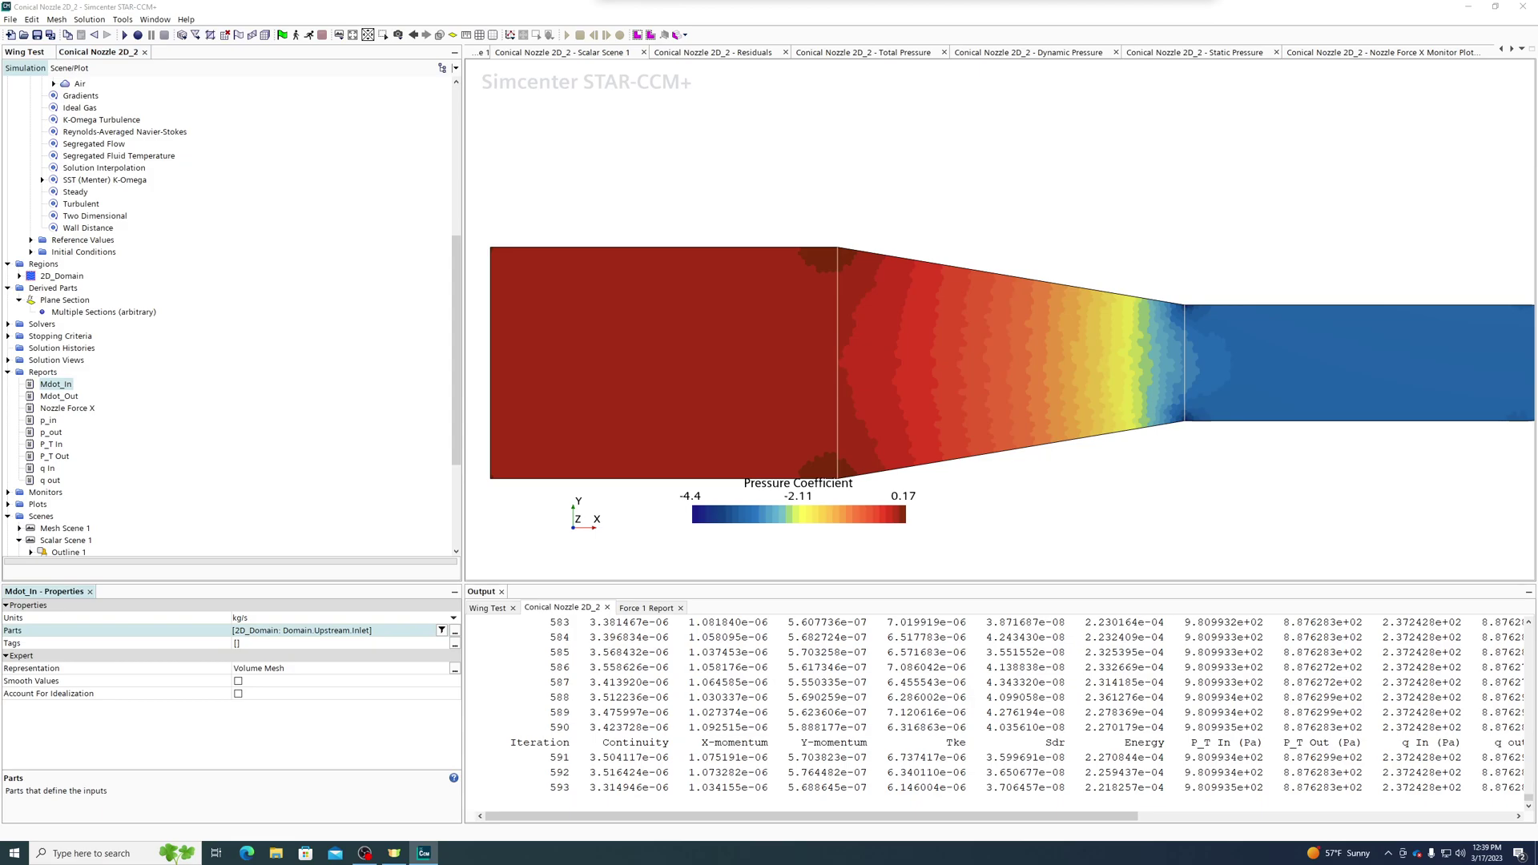
left_click(264, 435)
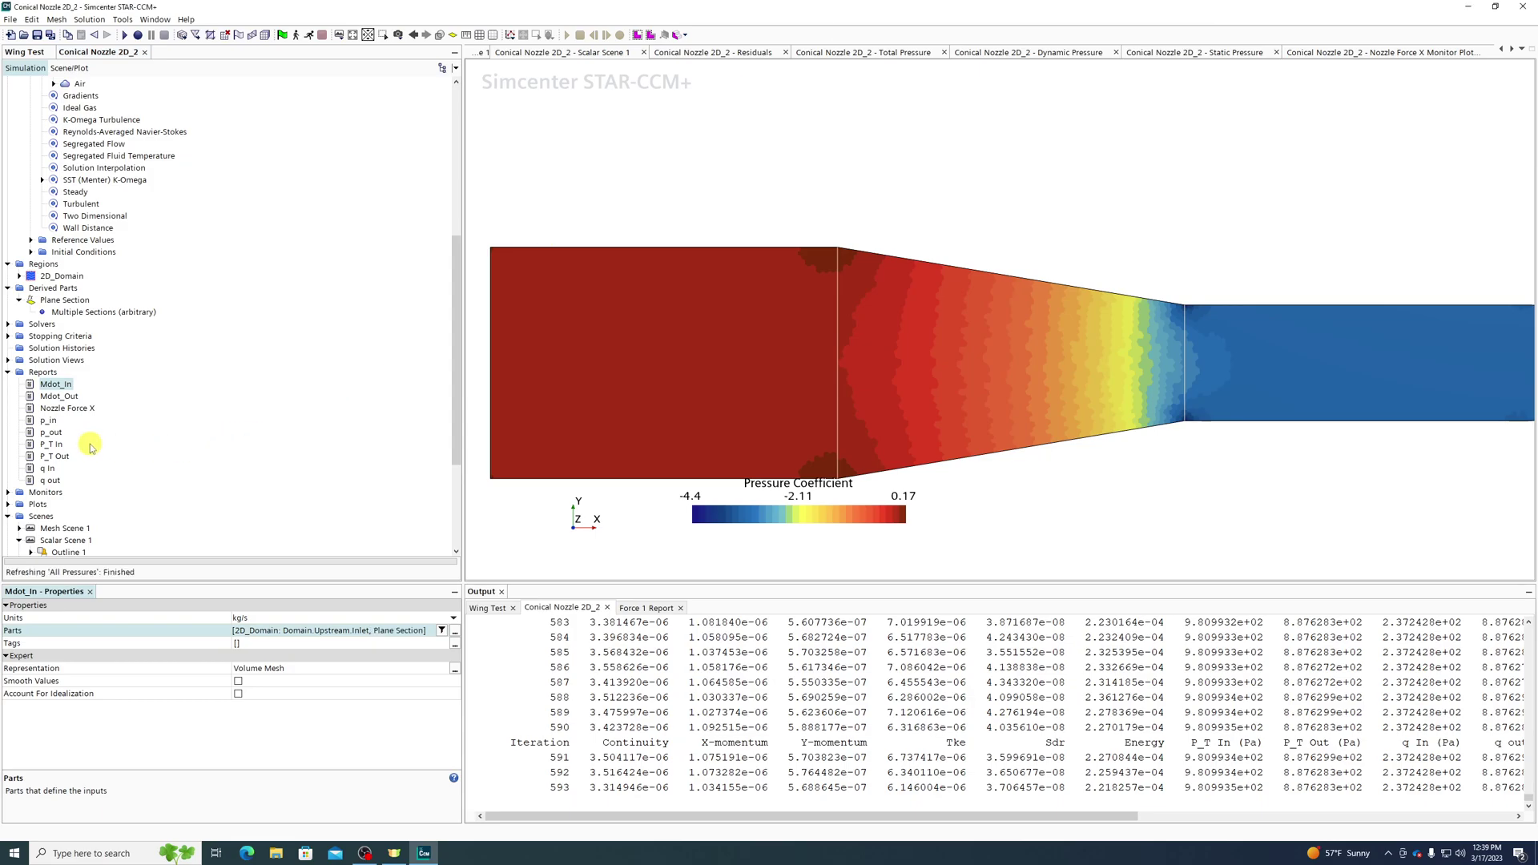
Run the Mdot_In report and compare the mass flow of the two-plane section with that of the upstream inlet.
double_click(60, 385)
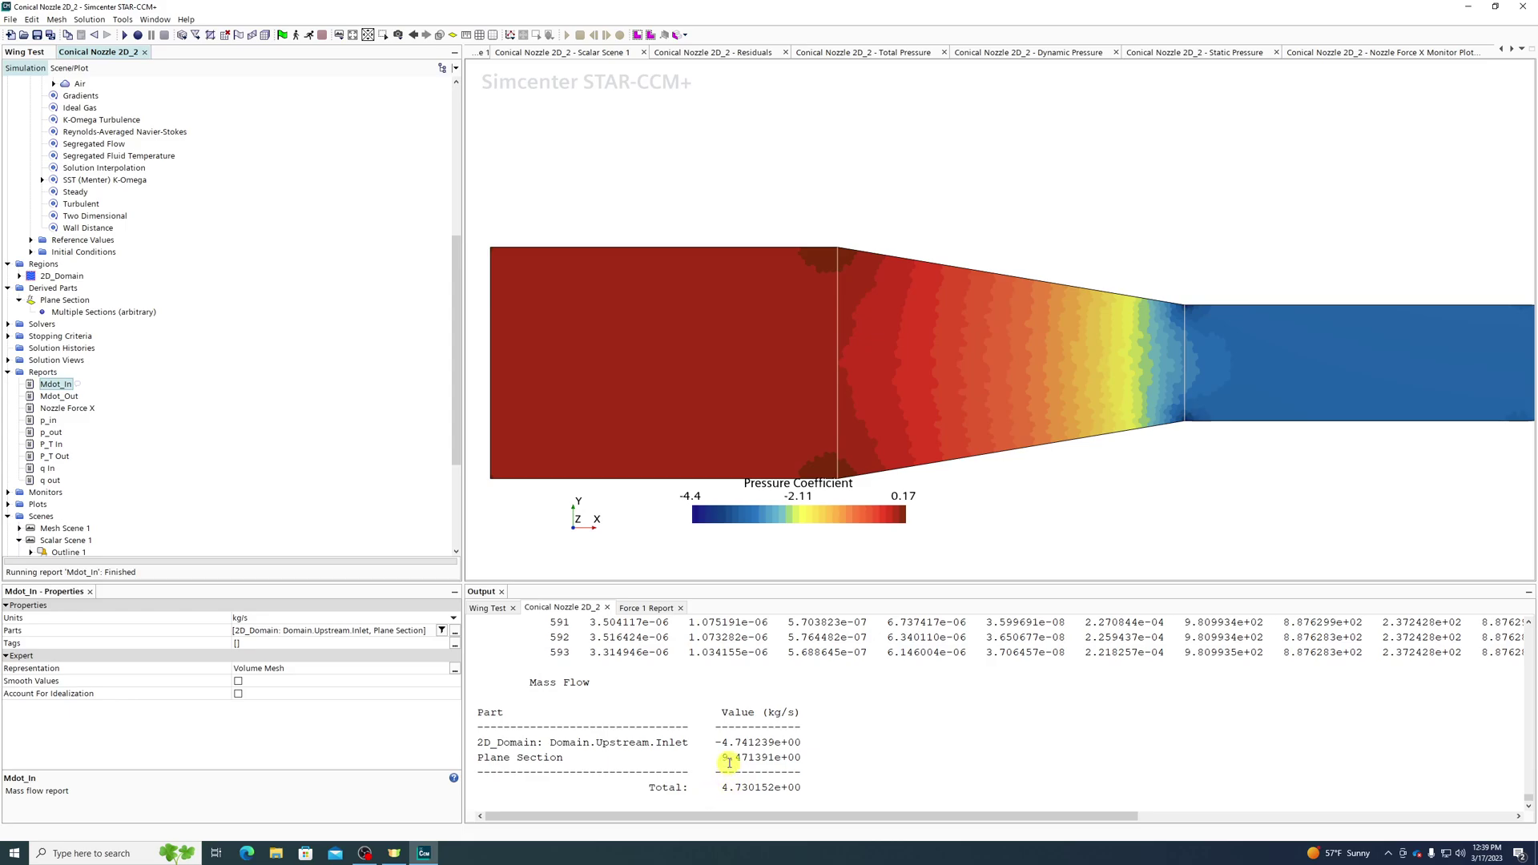
left_click_drag(721, 761, 803, 756)
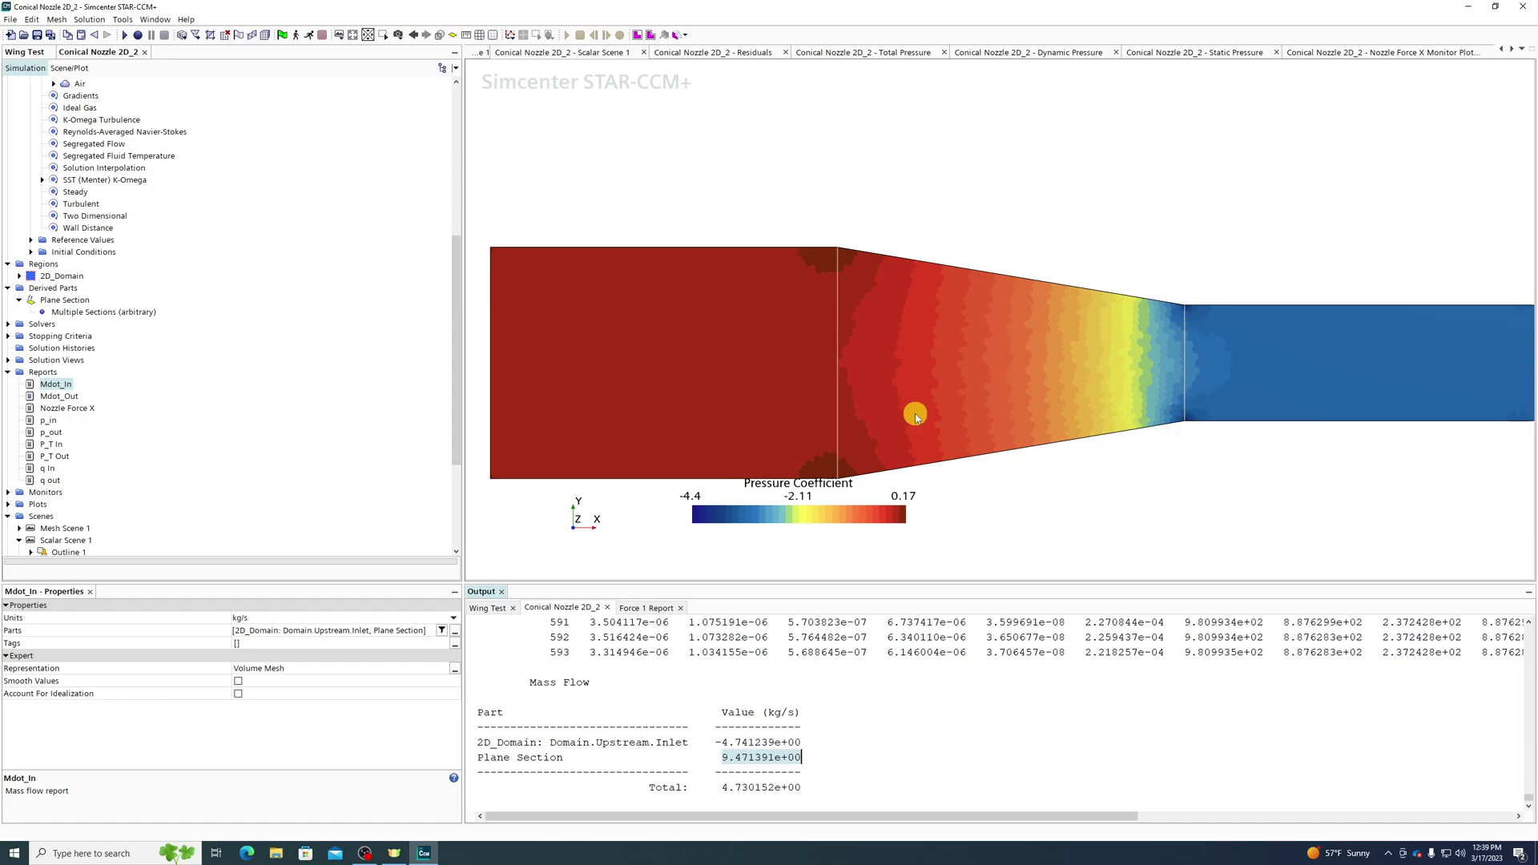
left_click_drag(724, 757, 803, 756)
left_click_drag(716, 742, 794, 745)
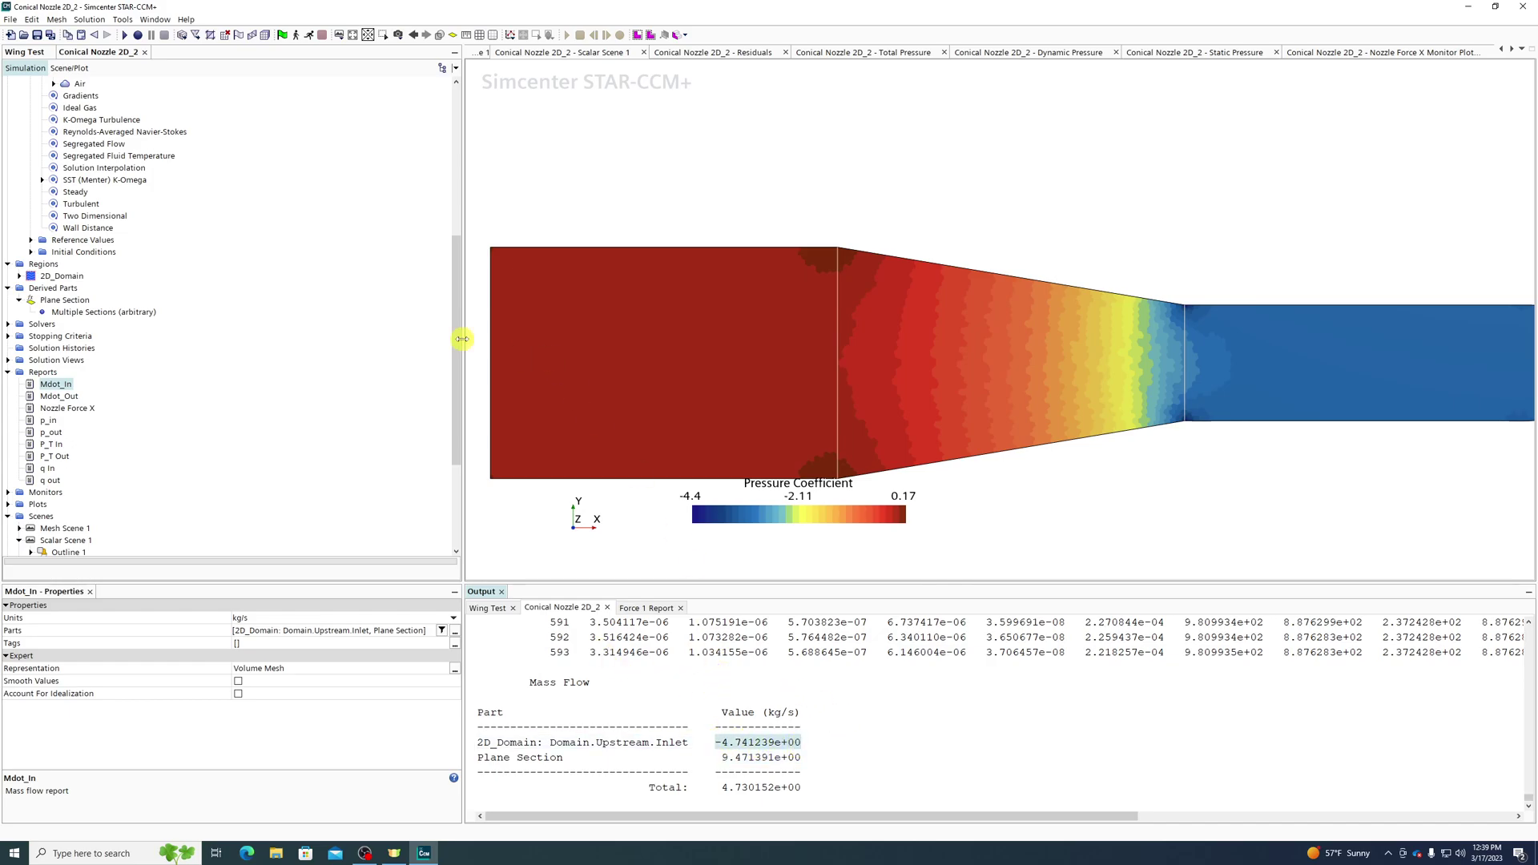
Set the Plane Section's section mode to Single Section.
left_click(64, 300)
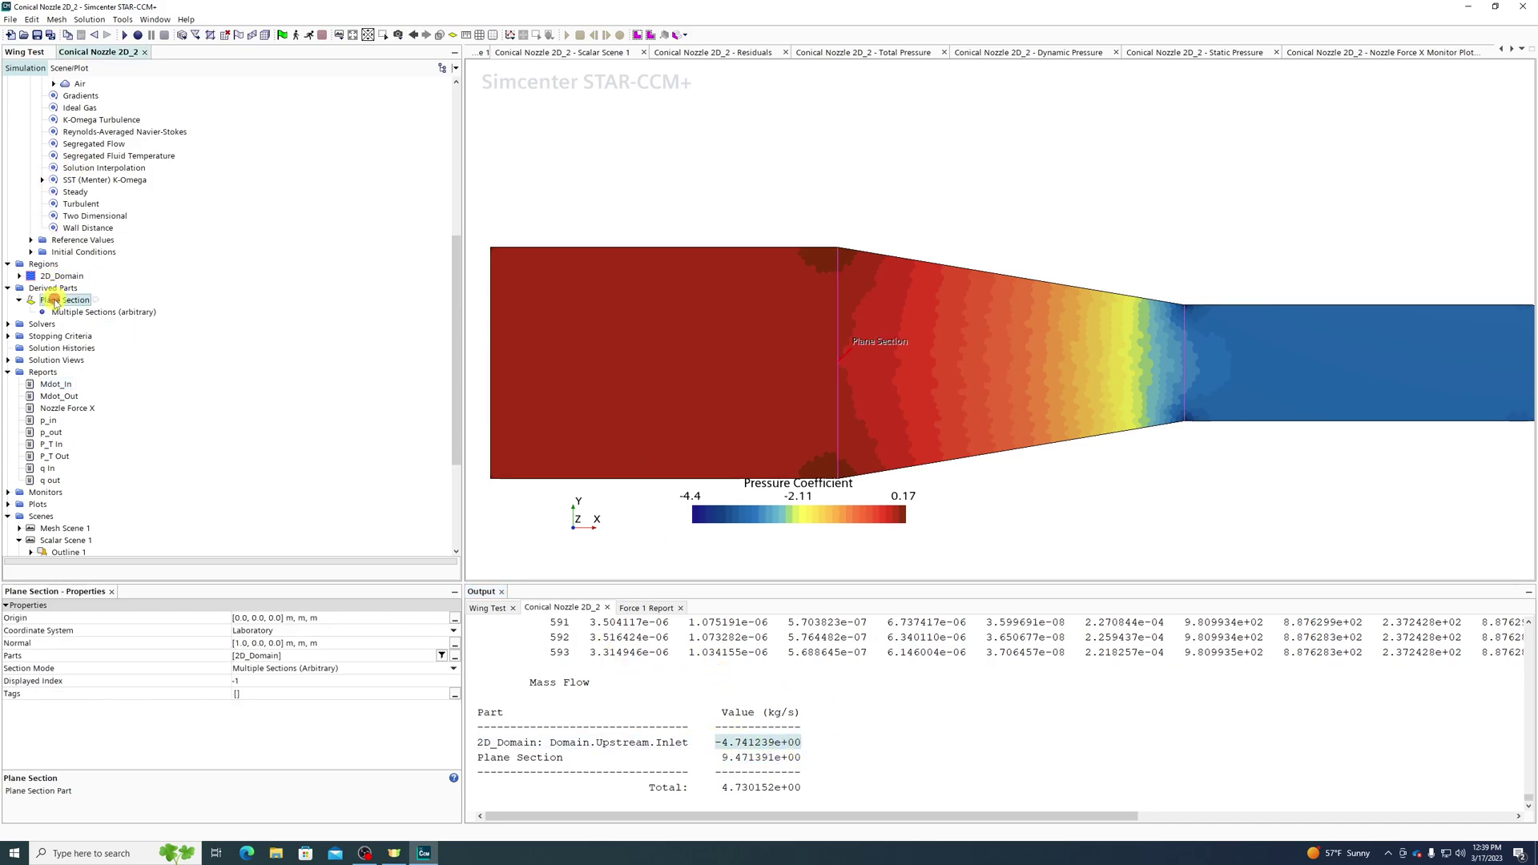
left_click(287, 673)
left_click(286, 682)
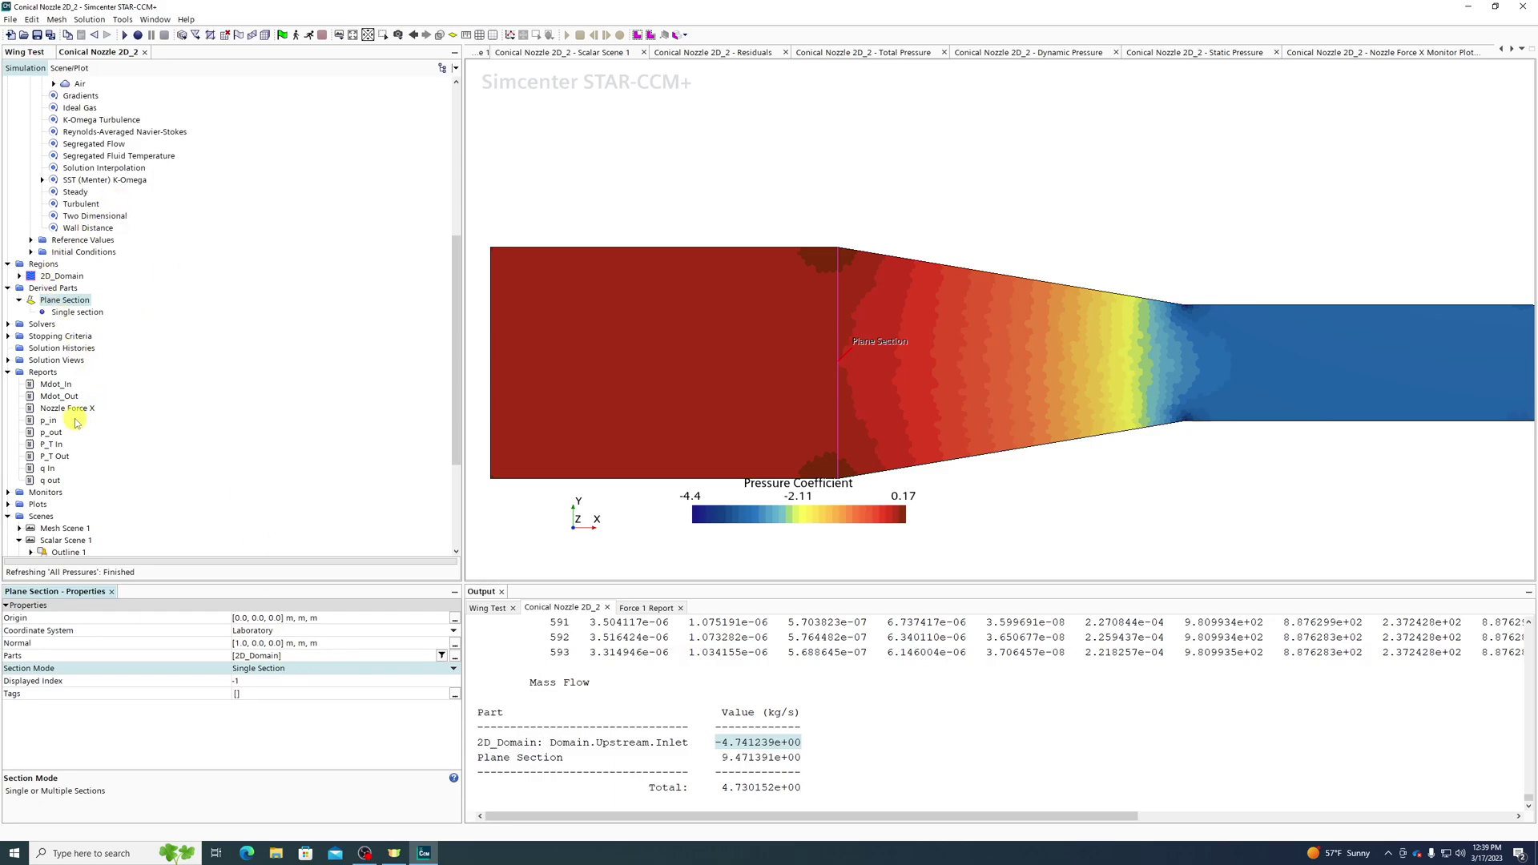
Rerun the Mdot_In report and compare the single section's mass flow with that of the upstream inlet.
double_click(64, 384)
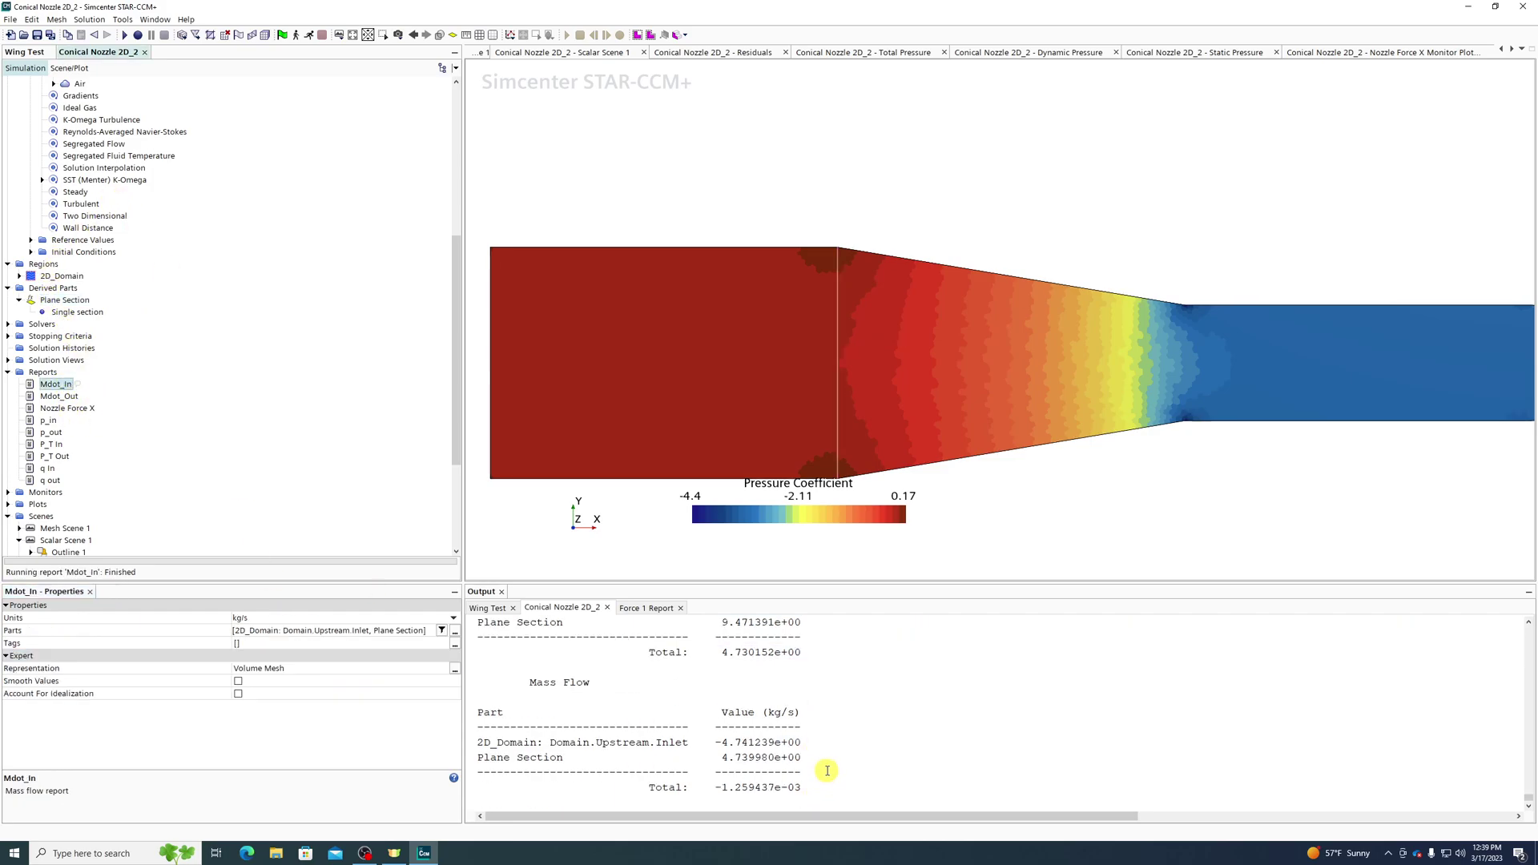
left_click_drag(817, 758, 565, 741)
left_click(630, 744)
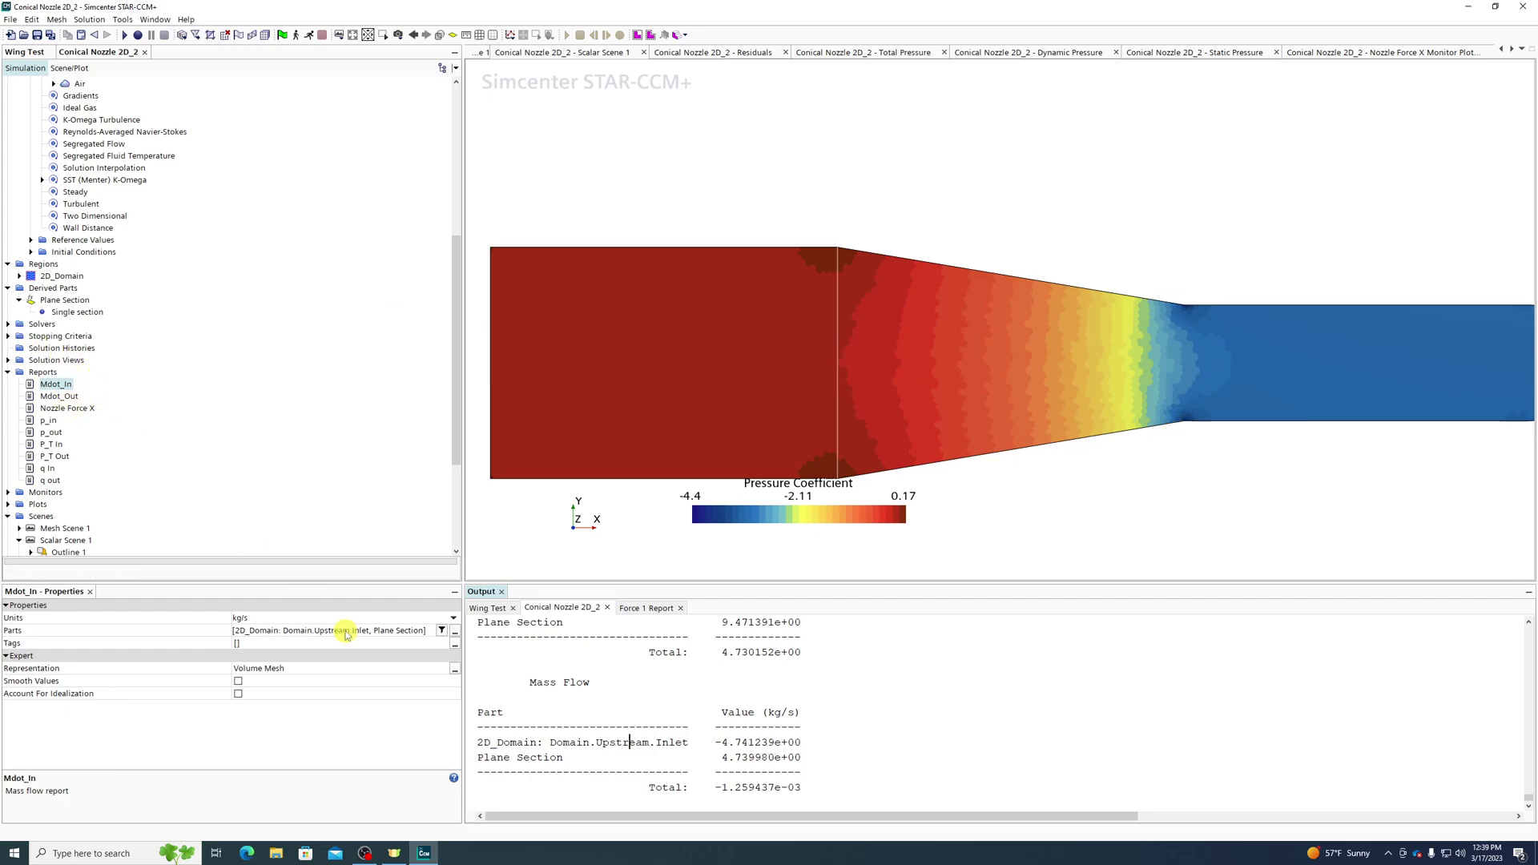
Remove the derived parts from the Mdot_In report's parts, leaving only the upstream inlet.
left_click(328, 630)
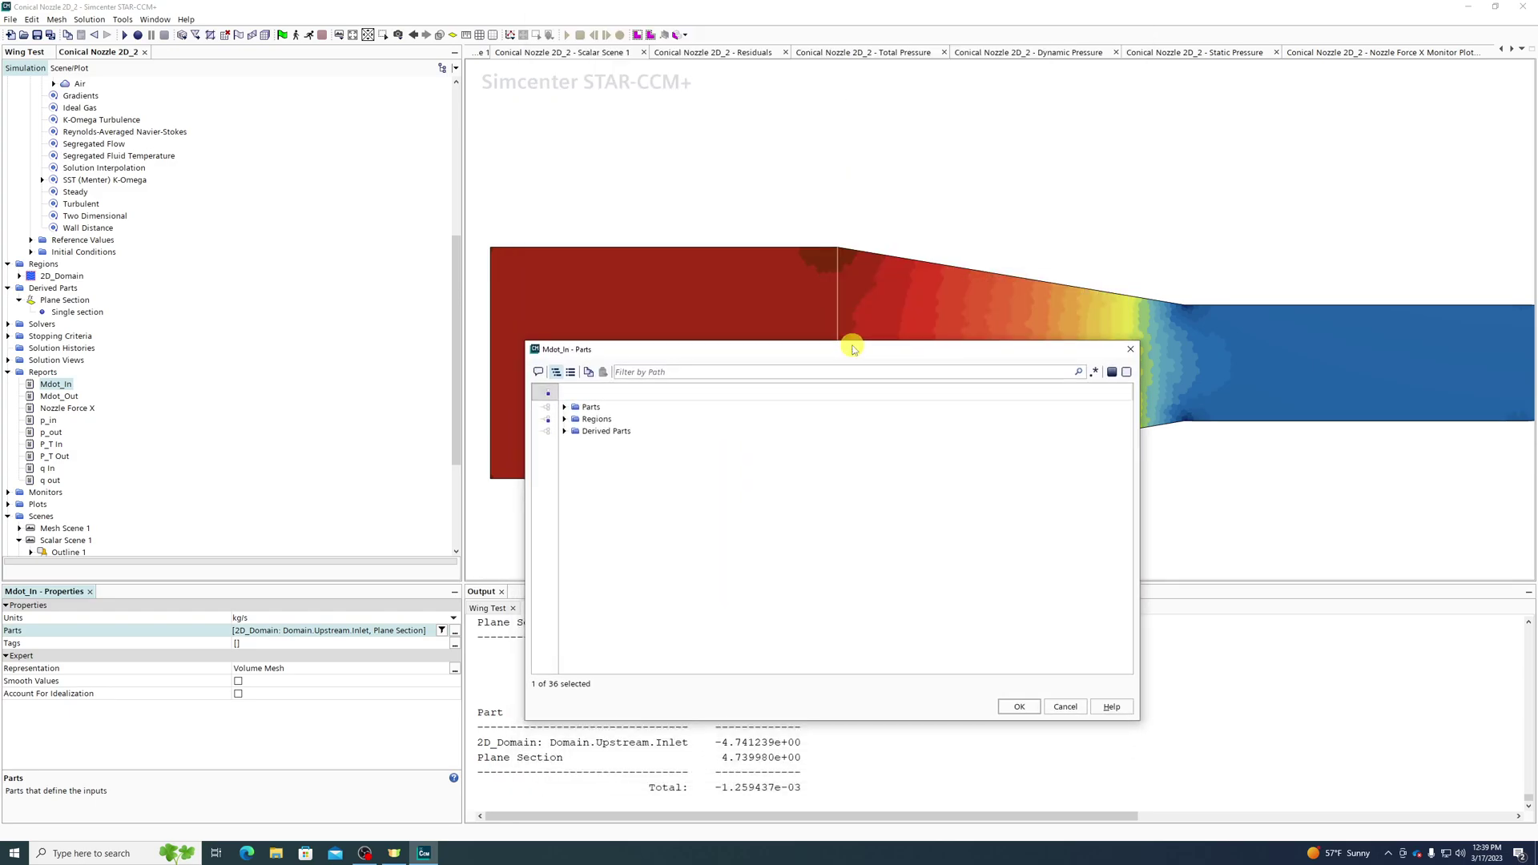
left_click(548, 435)
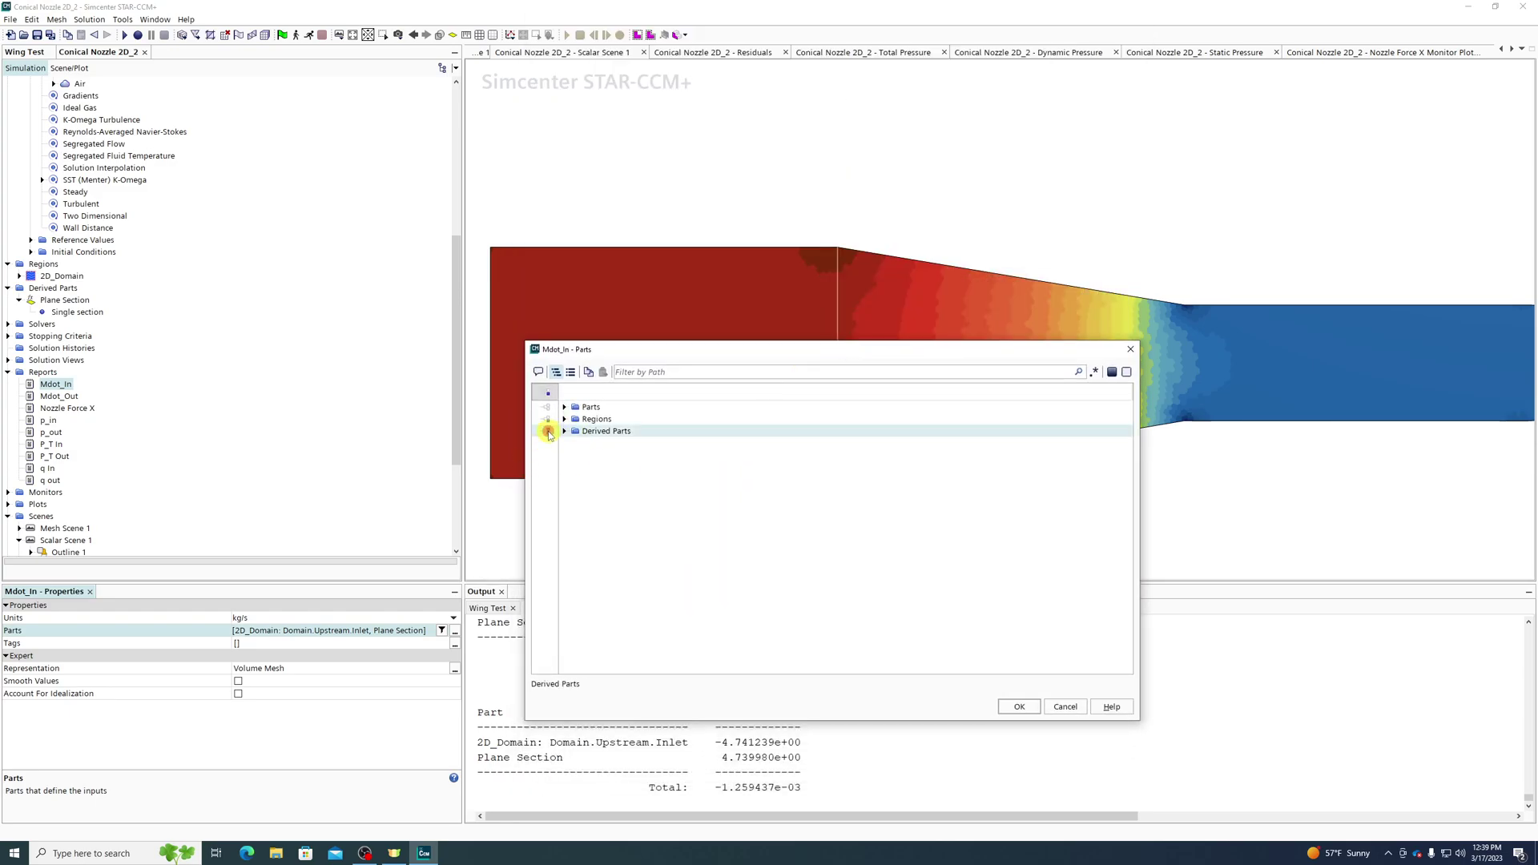
left_click(549, 431)
left_click(1019, 705)
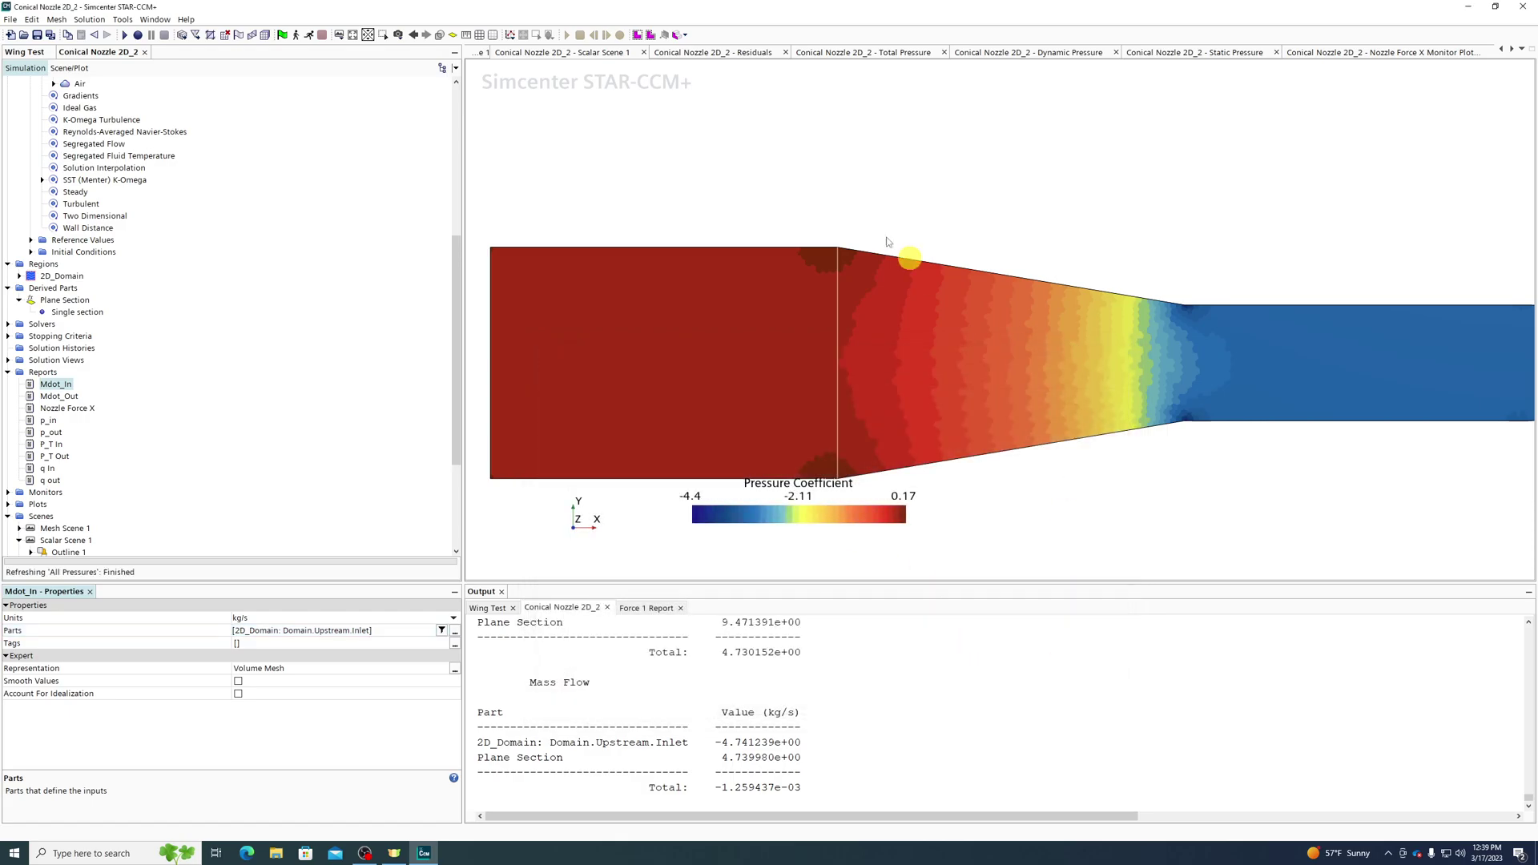
left_click(58, 384)
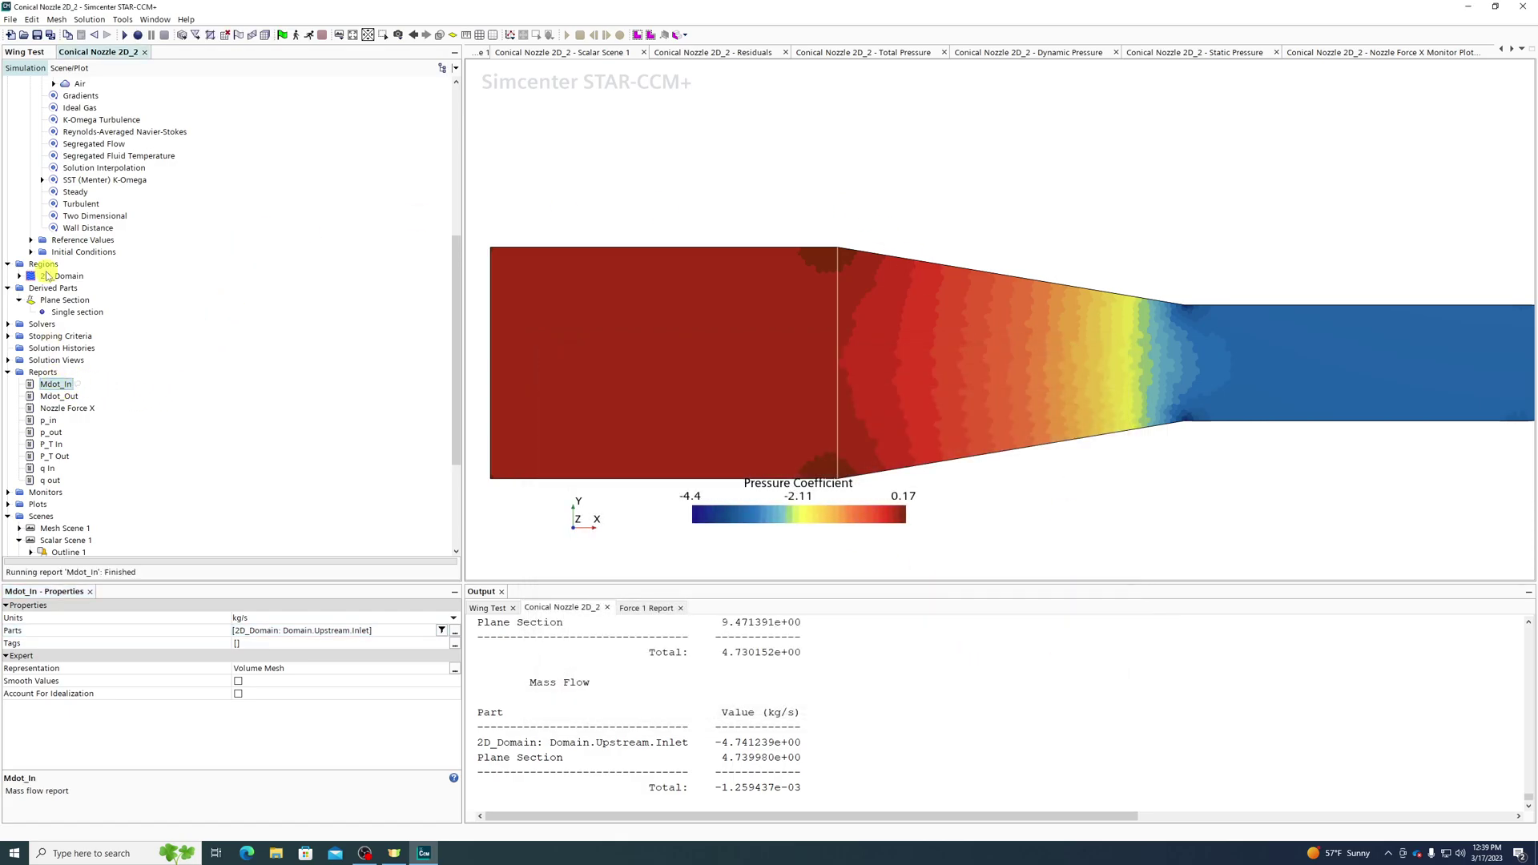
Rename the Plane Section derived part as Constriction Start.
left_click(58, 302)
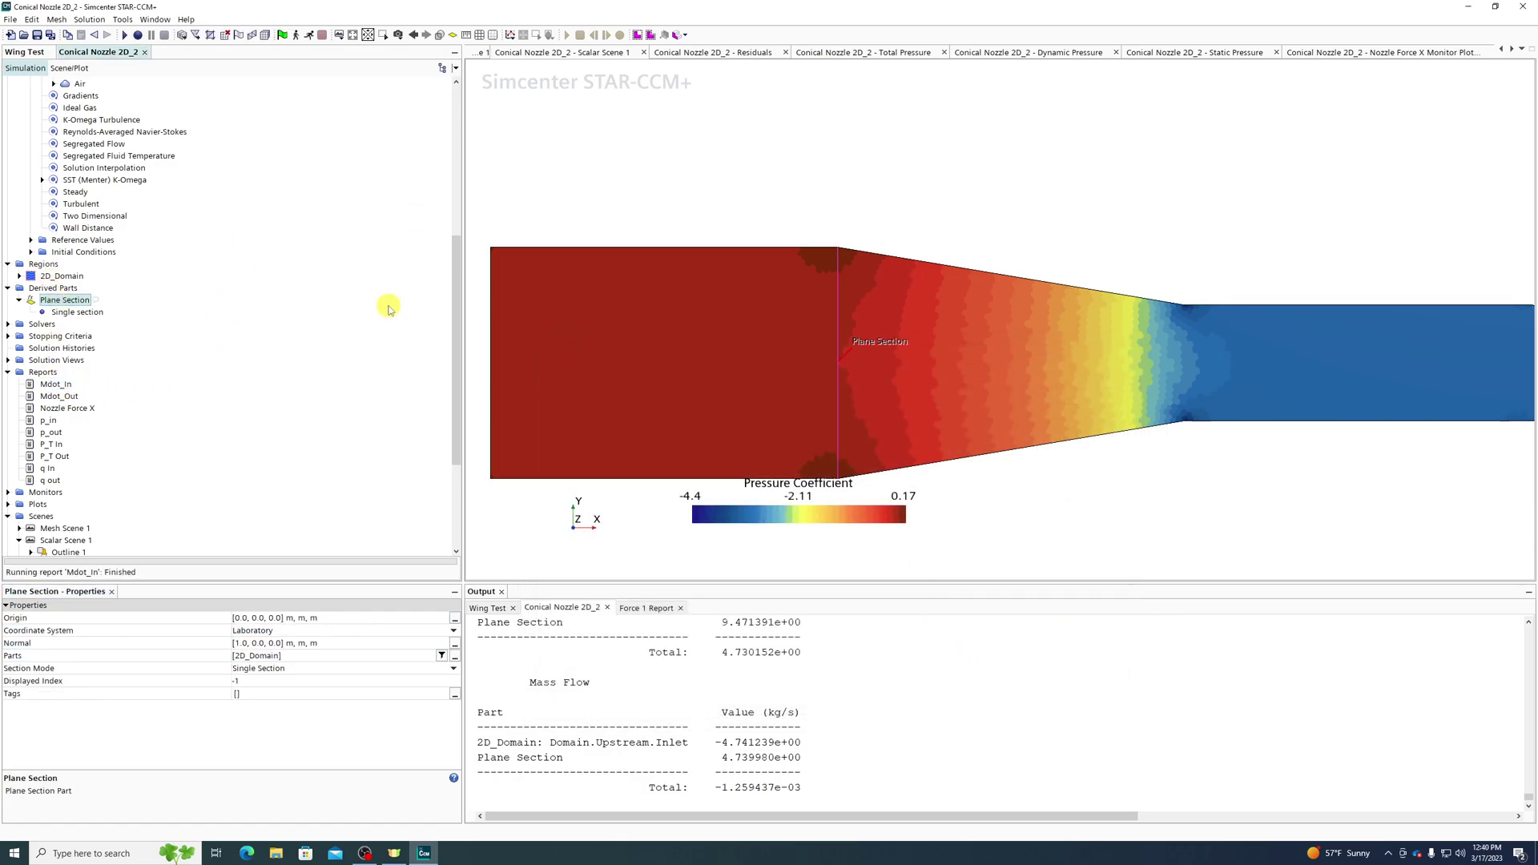
right_click(59, 302)
left_click(133, 425)
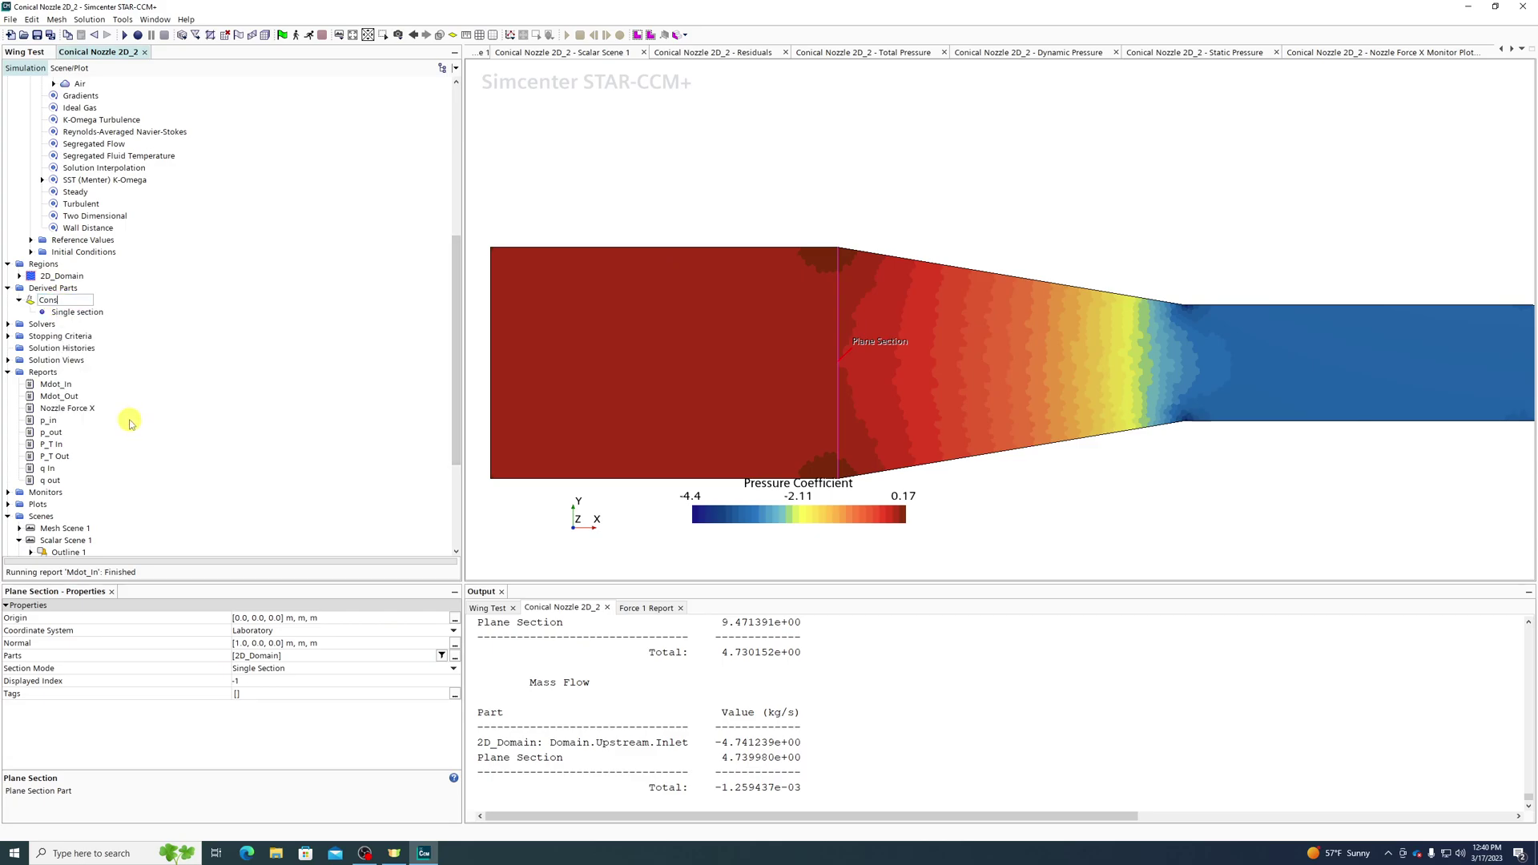
type("Constriction Start")
key("Return")
Duplicate the Constriction Start plane section within the derived parts and rename the copy as Constriction_ End.
left_click(61, 290)
key("ctrl+v")
right_click(93, 331)
left_click(129, 453)
type("C")
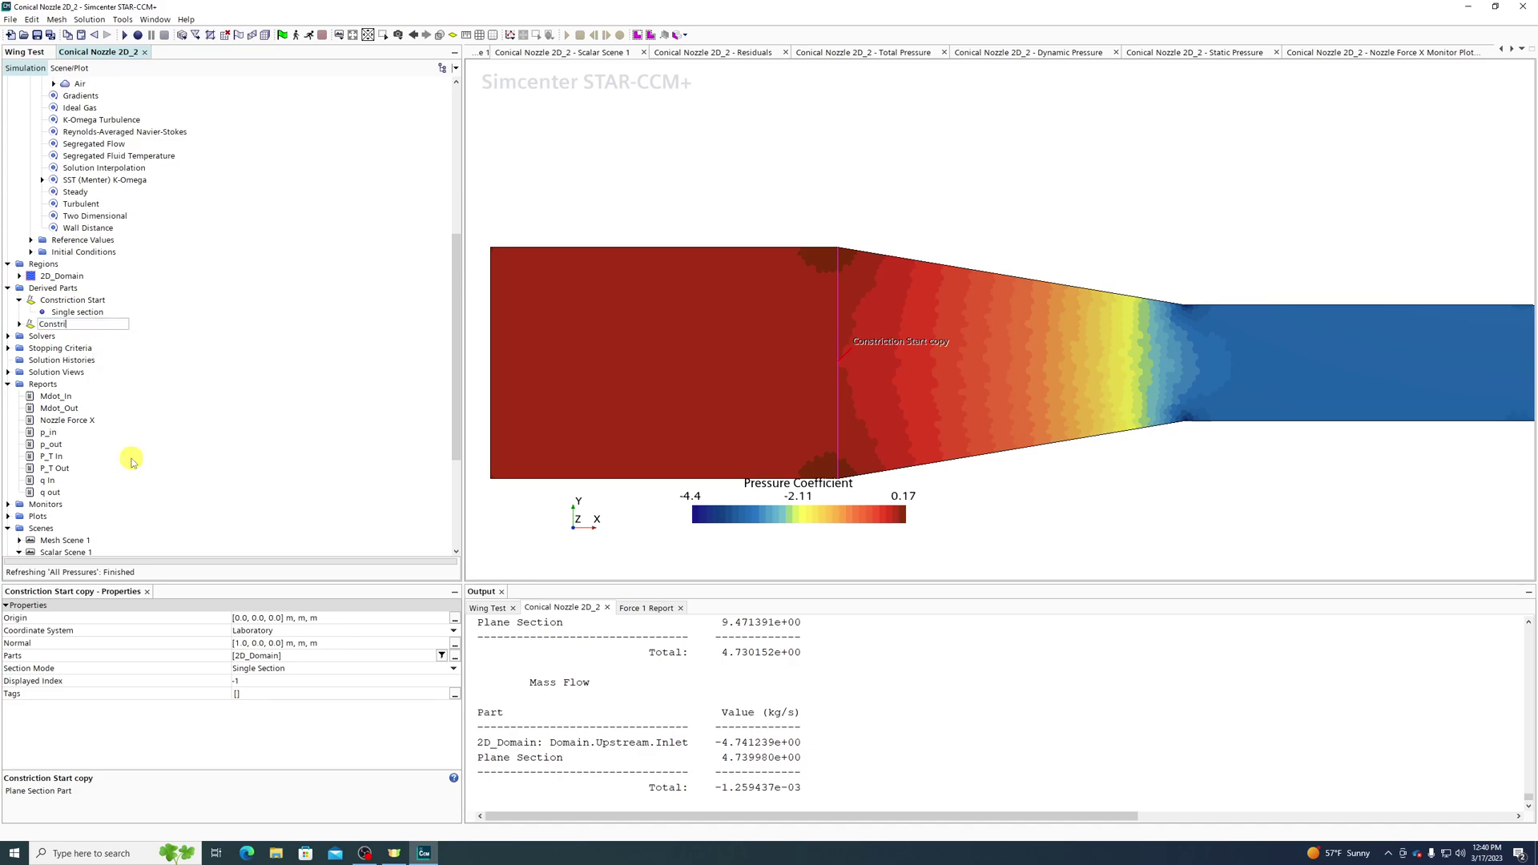
type("onstriction_ End")
key("Return")
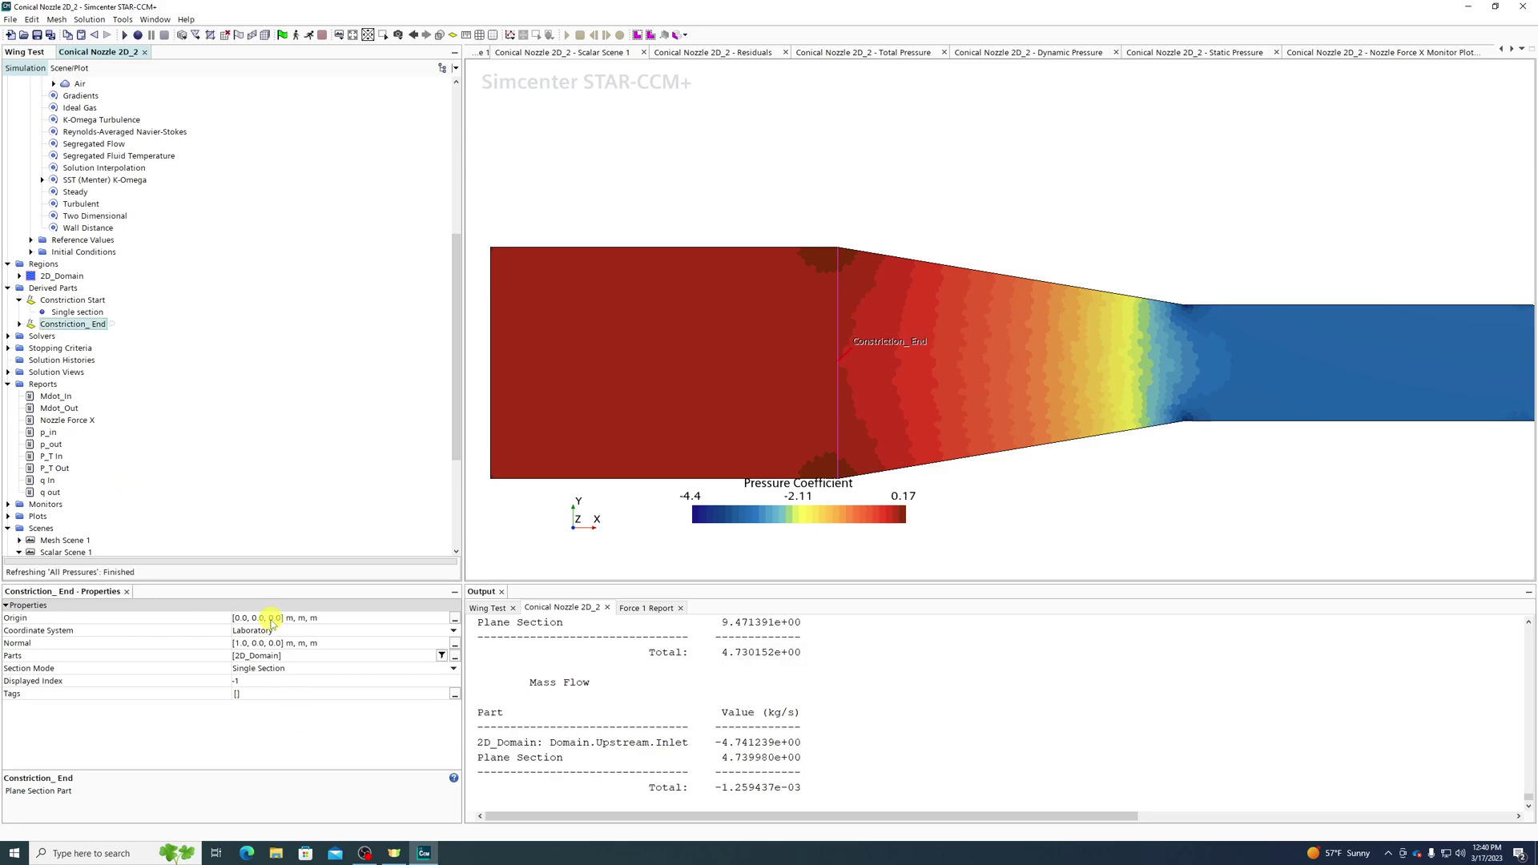
Set the X coordinate of the Constriction_ End section's origin to 0.3 m and check its placement in the scalar scene.
left_click(246, 617)
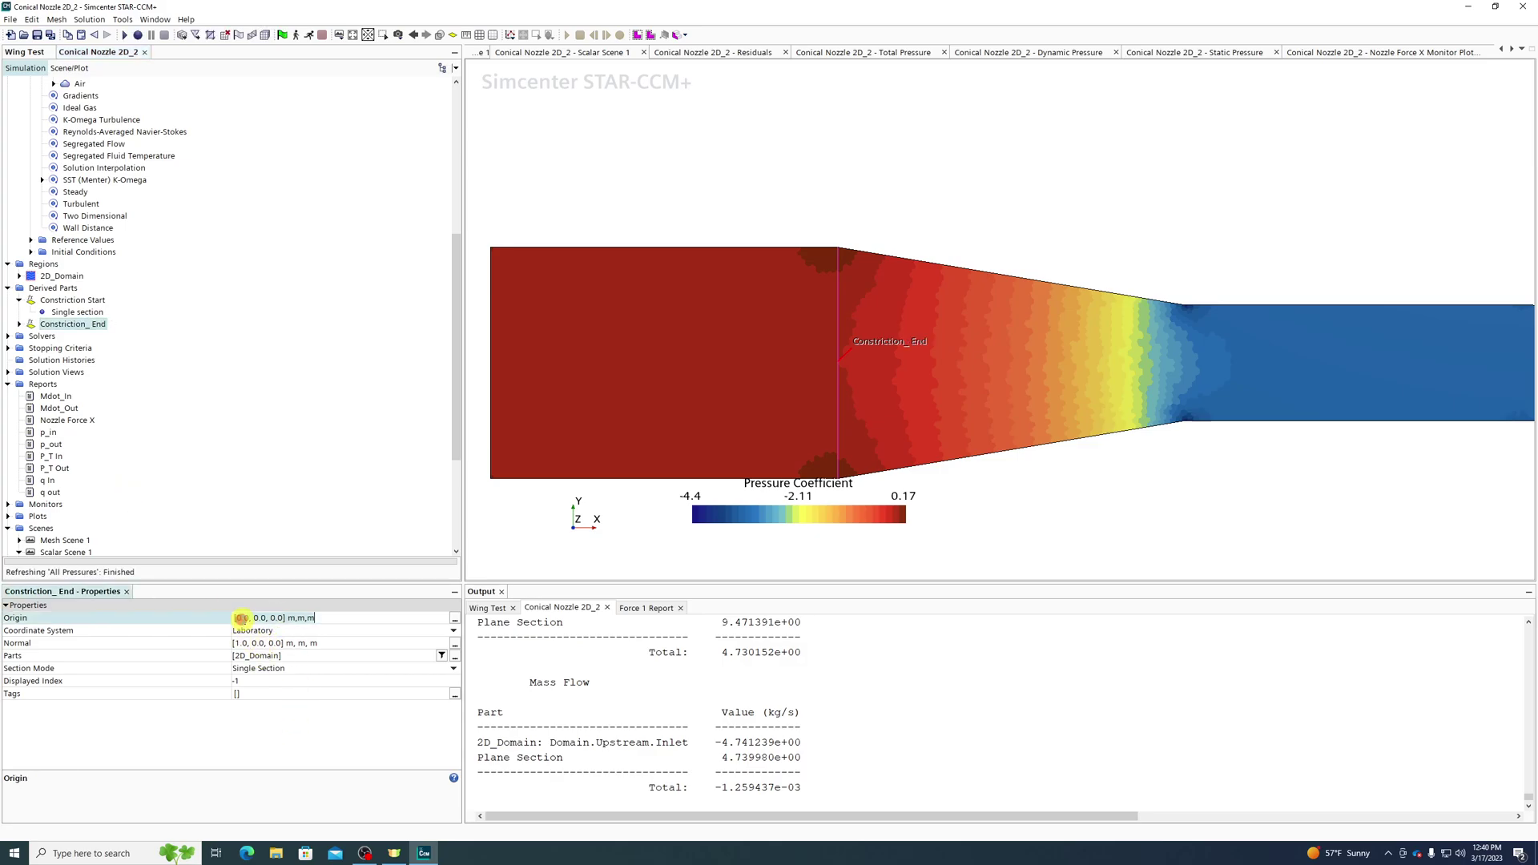
key("BackSpace")
key("BackSpace")
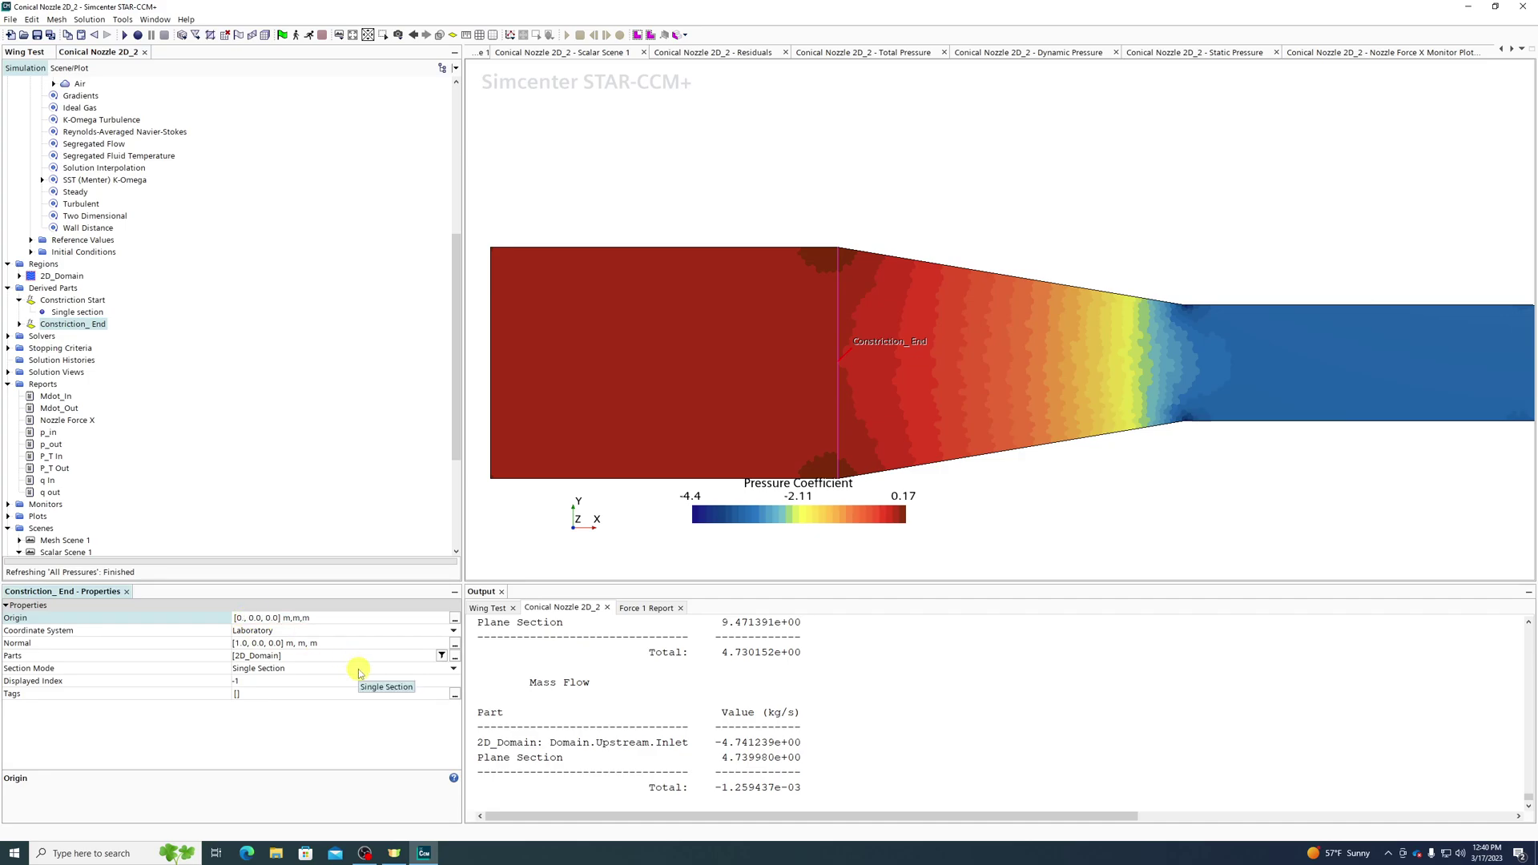
type(".3")
key("Return")
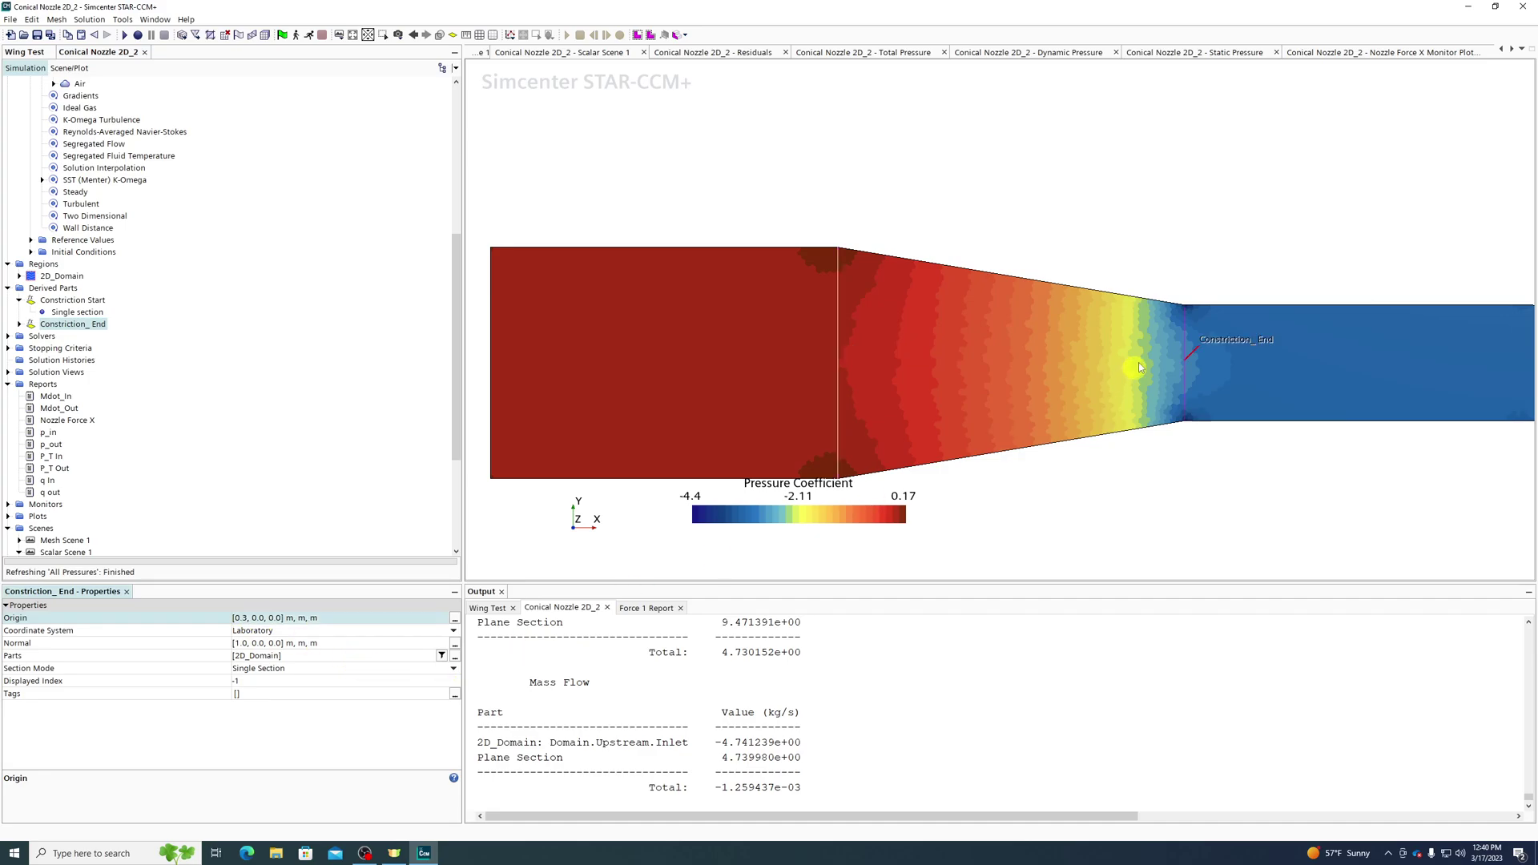
scroll(1210, 331, "up", 2)
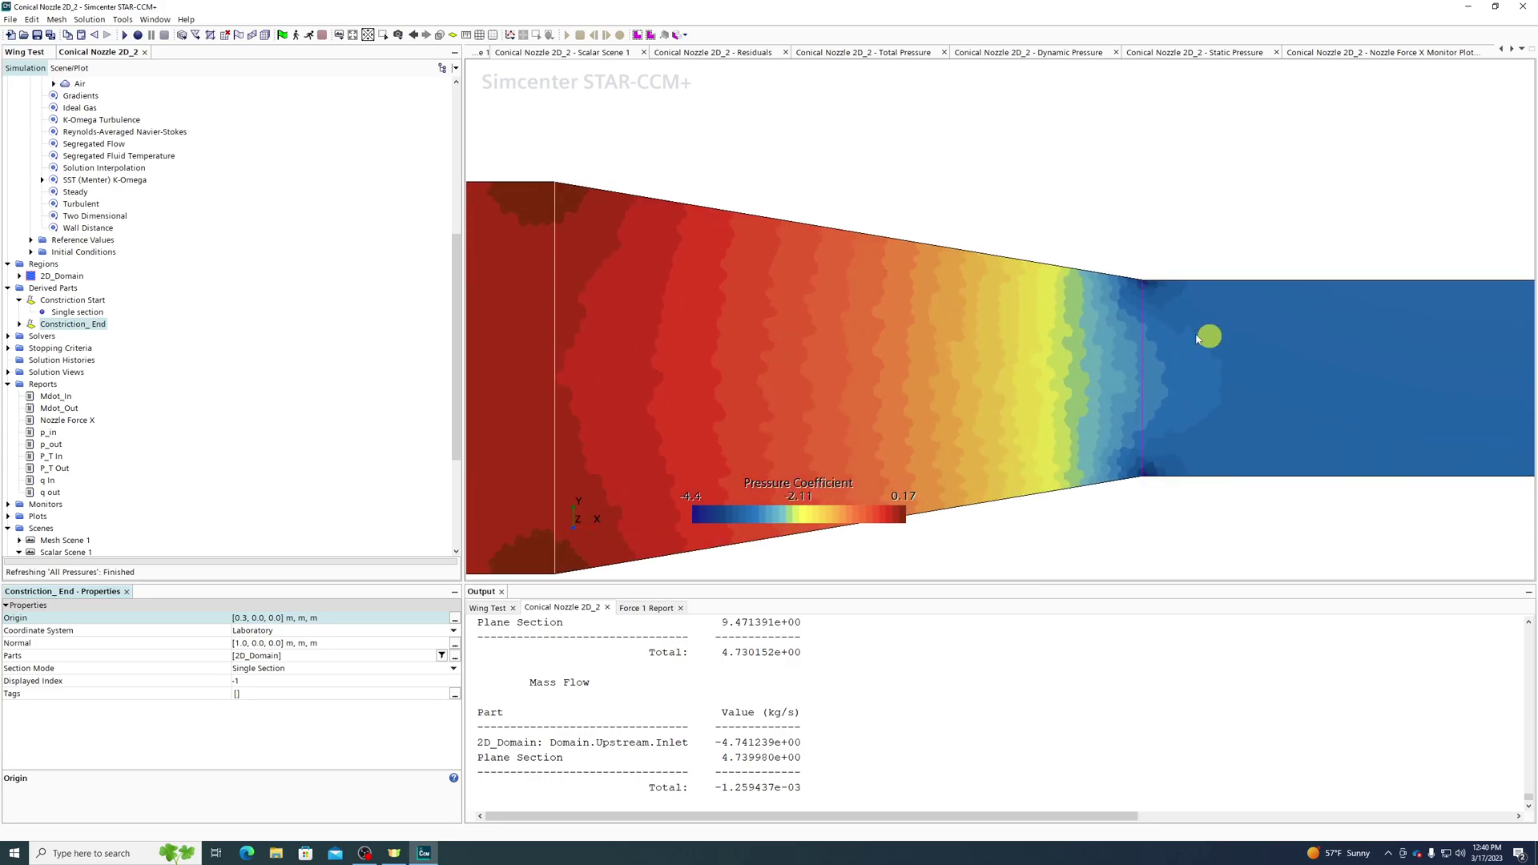
scroll(1138, 274, "up", 2)
scroll(1137, 312, "down", 4)
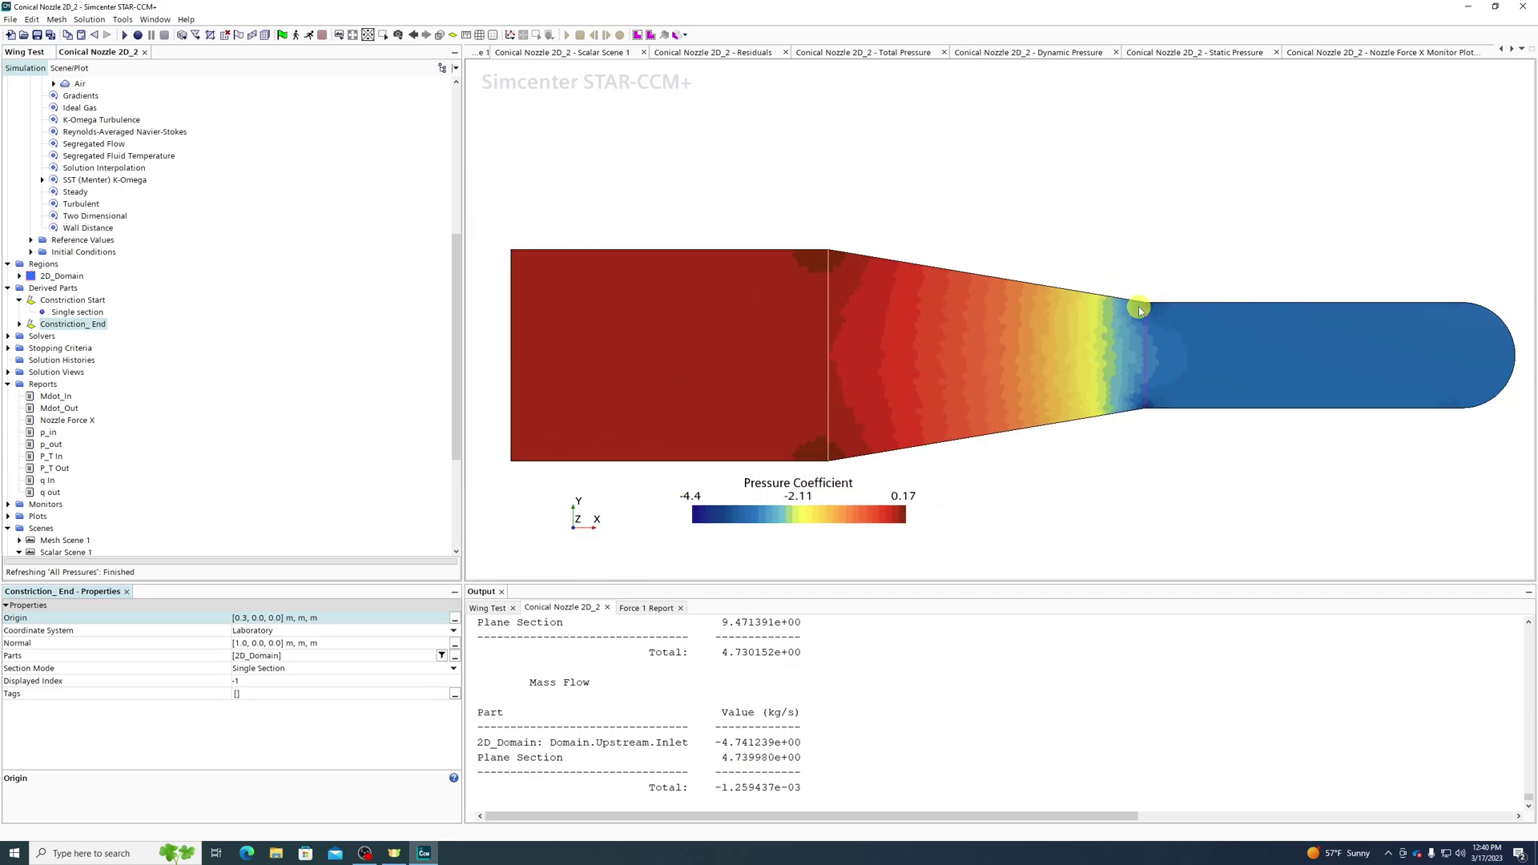
left_click(19, 300)
left_click(65, 313)
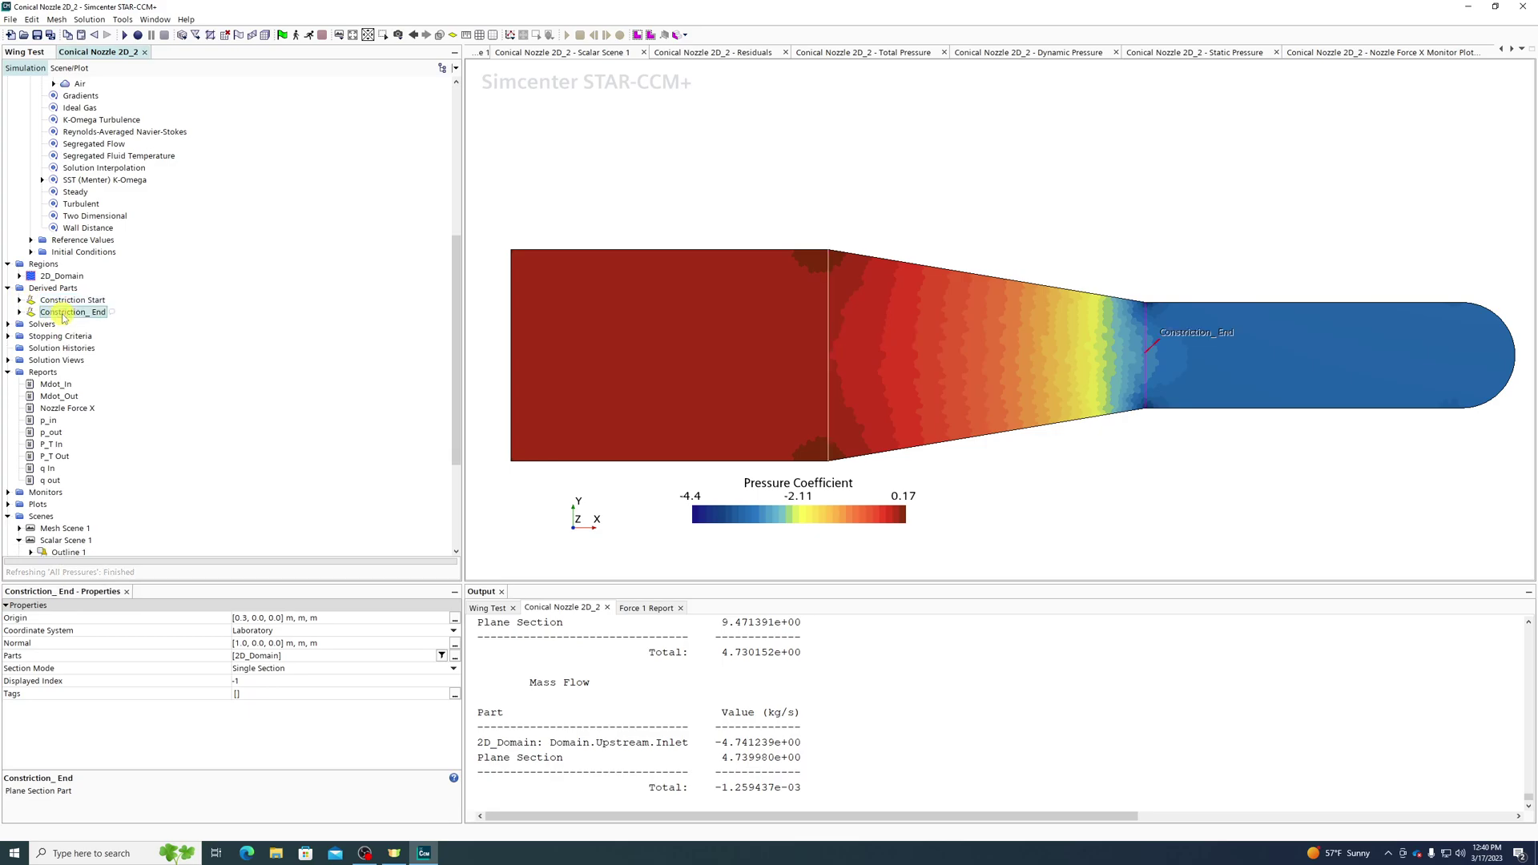
left_click(68, 300)
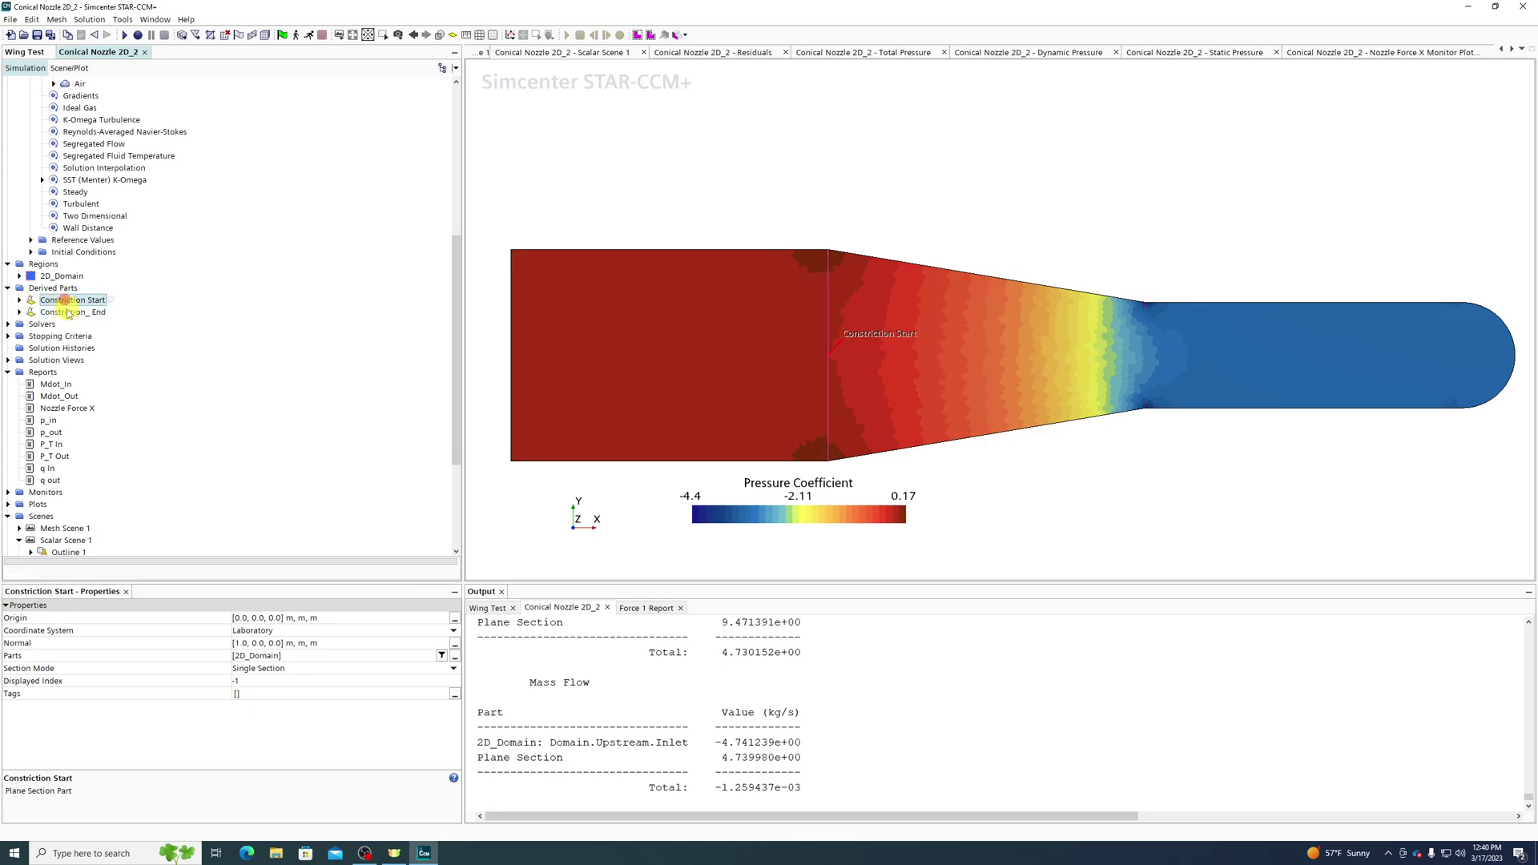
key("ctrl+c")
key("ctrl+v")
left_click(69, 313)
left_click(86, 327)
key("Delete")
key("Return")
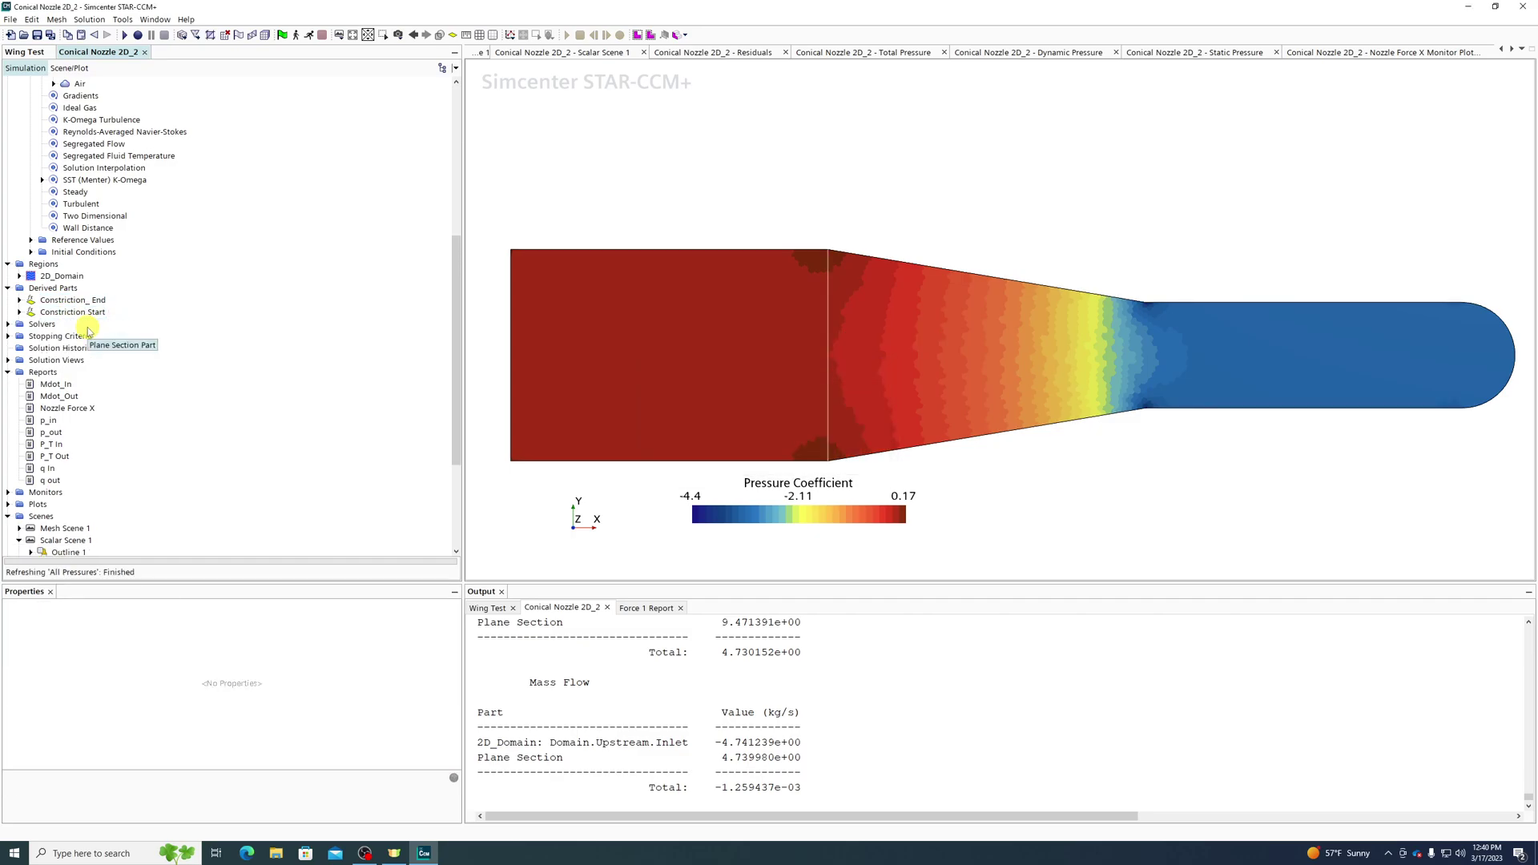
Duplicate the p_in and p_out static pressure reports together within the reports.
left_click(48, 421)
left_click(53, 434, "ctrl")
left_click(42, 373)
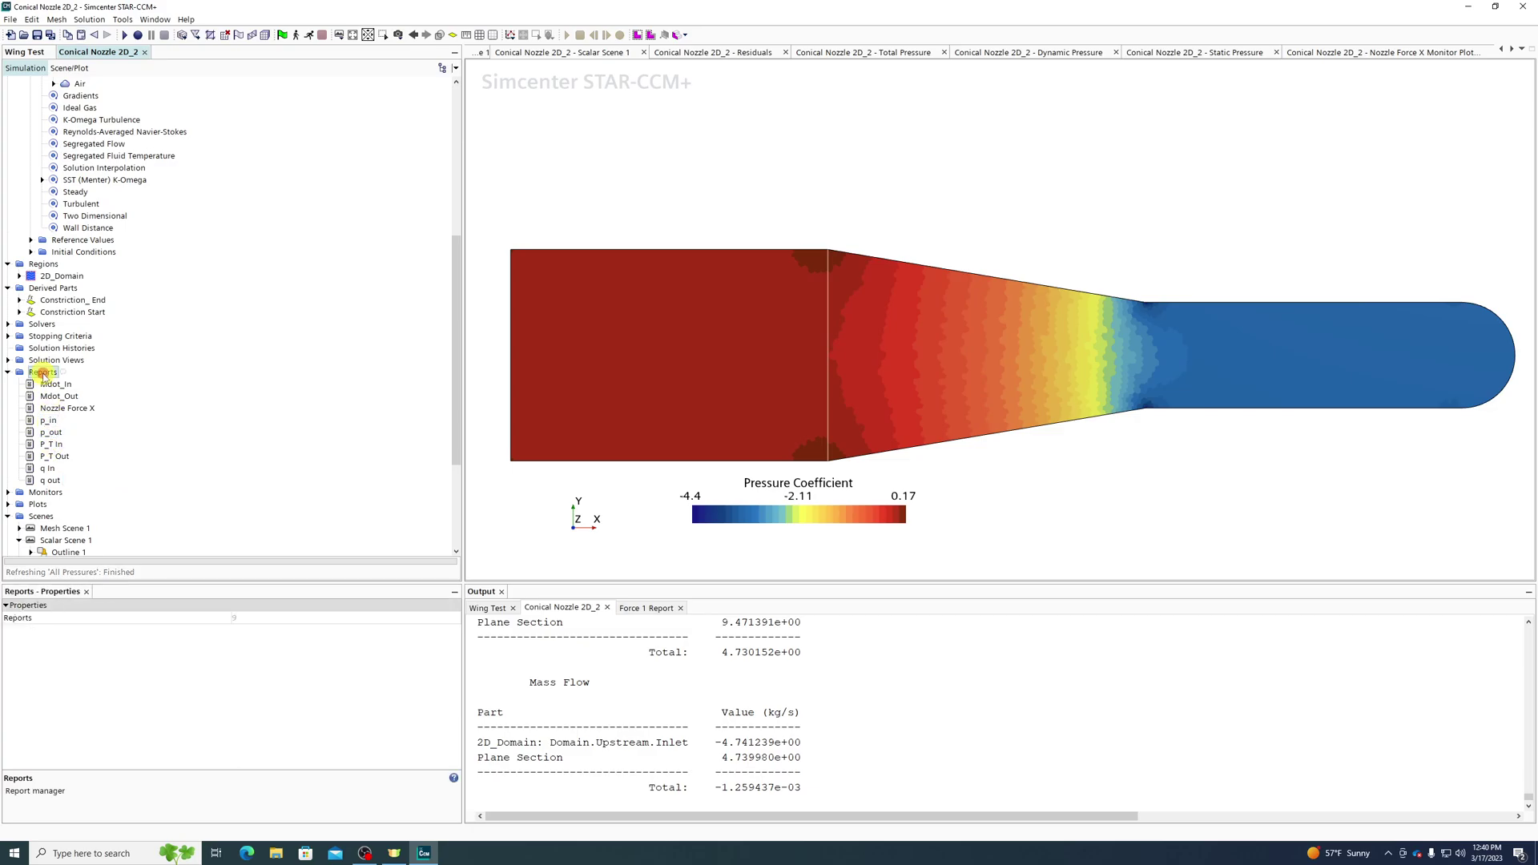
key("ctrl+v")
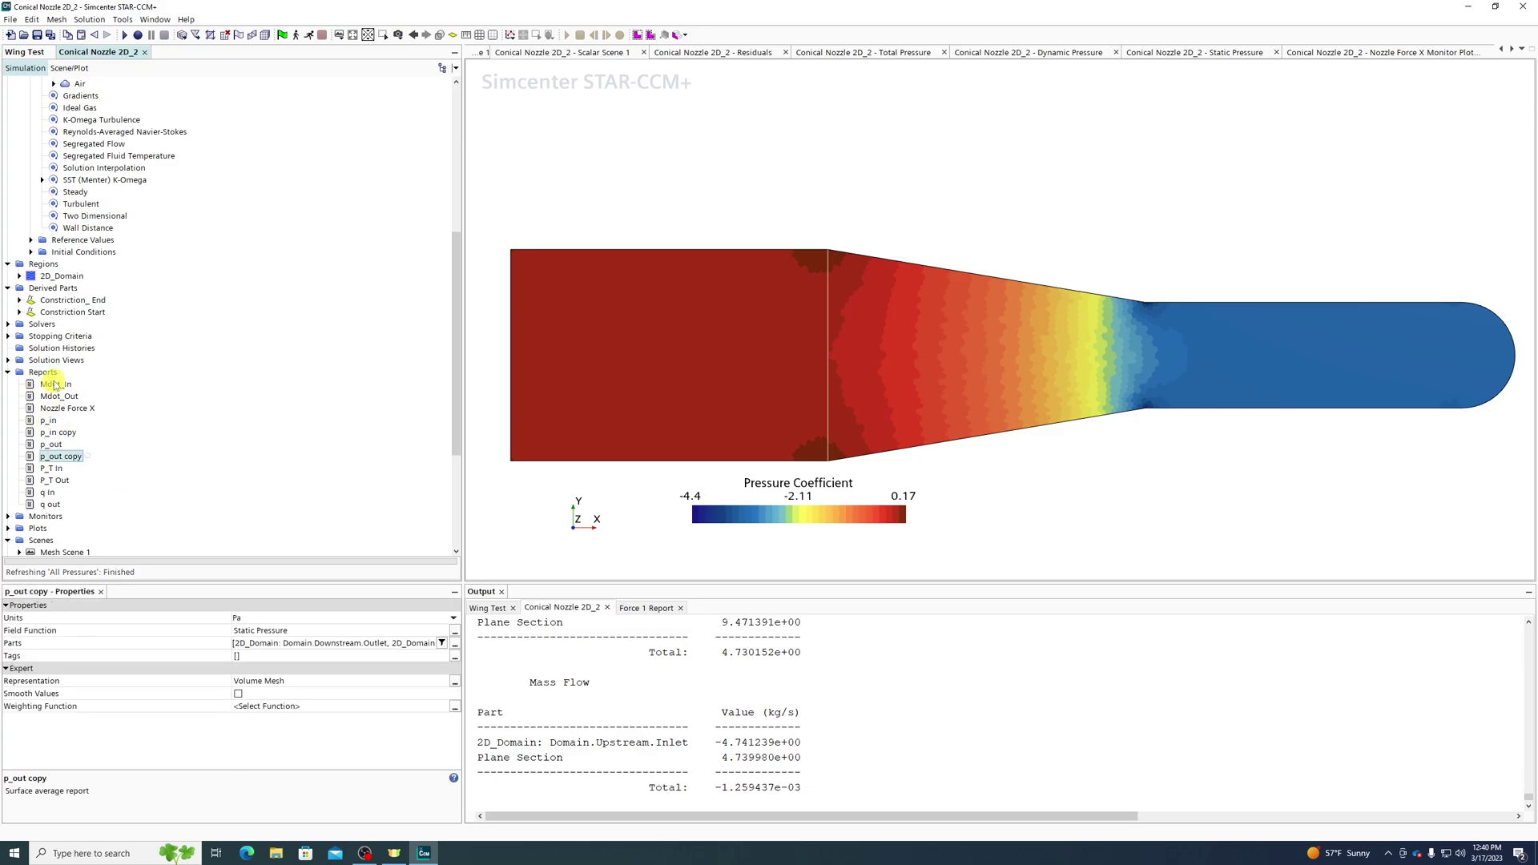
Rename the p_in copy as p_constrict_In and the p_out copy as P_constrict_out.
right_click(56, 433)
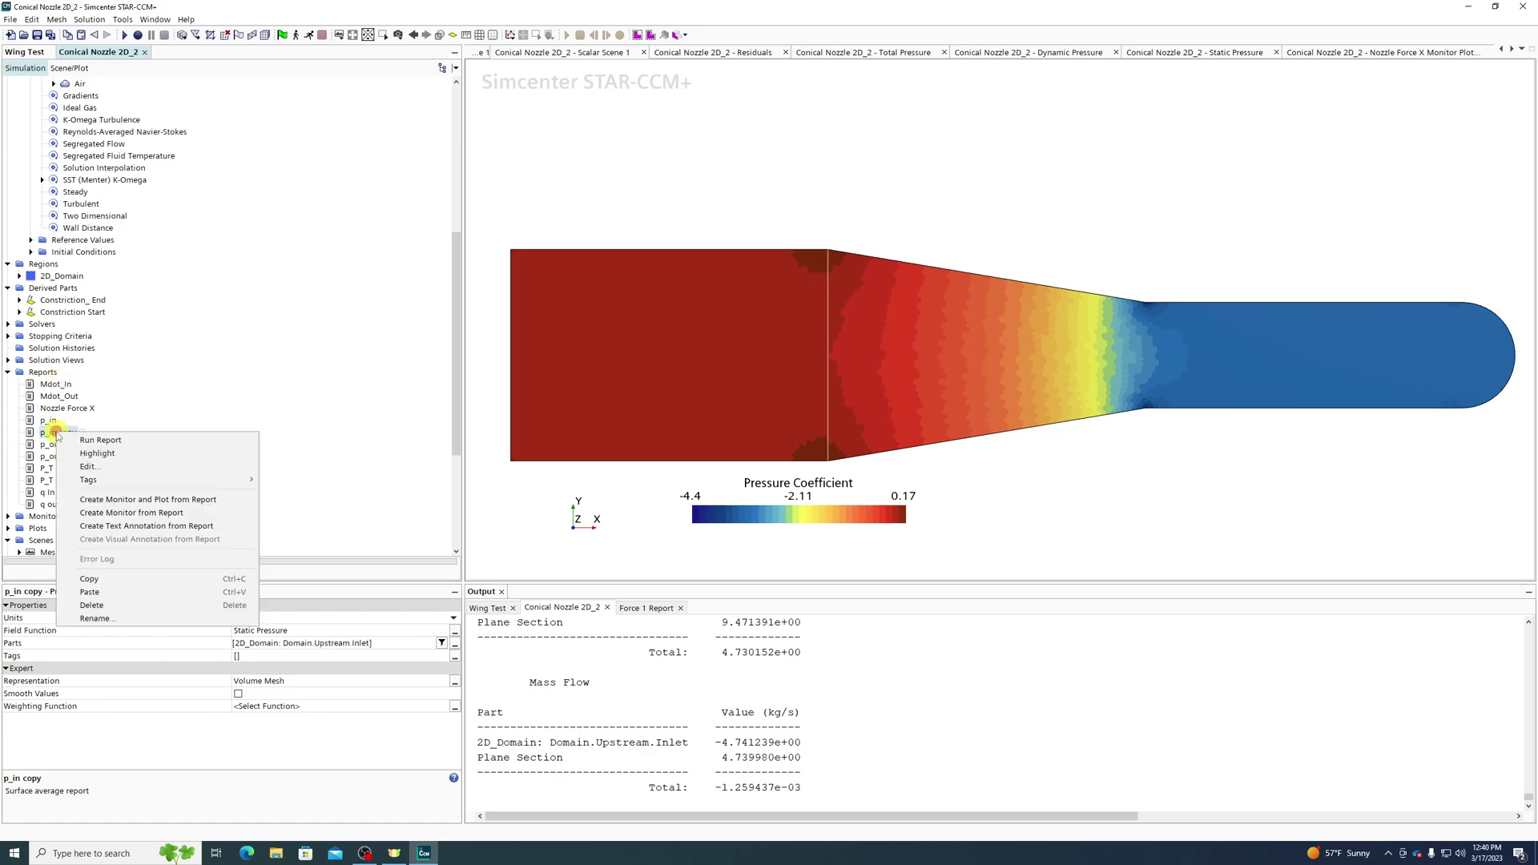
left_click(109, 623)
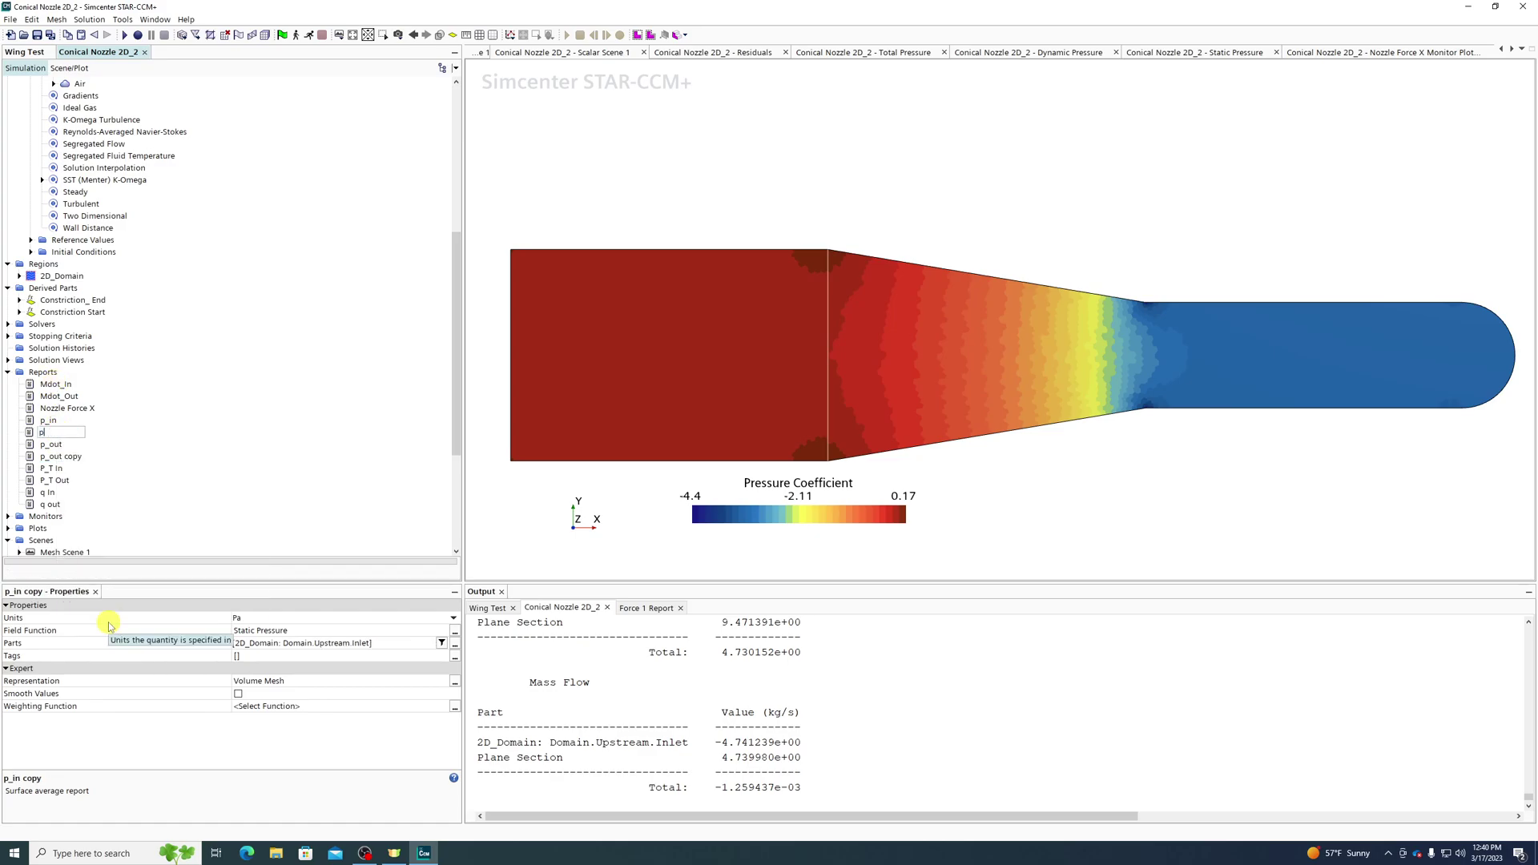
type("p_constrict_In")
key("Return")
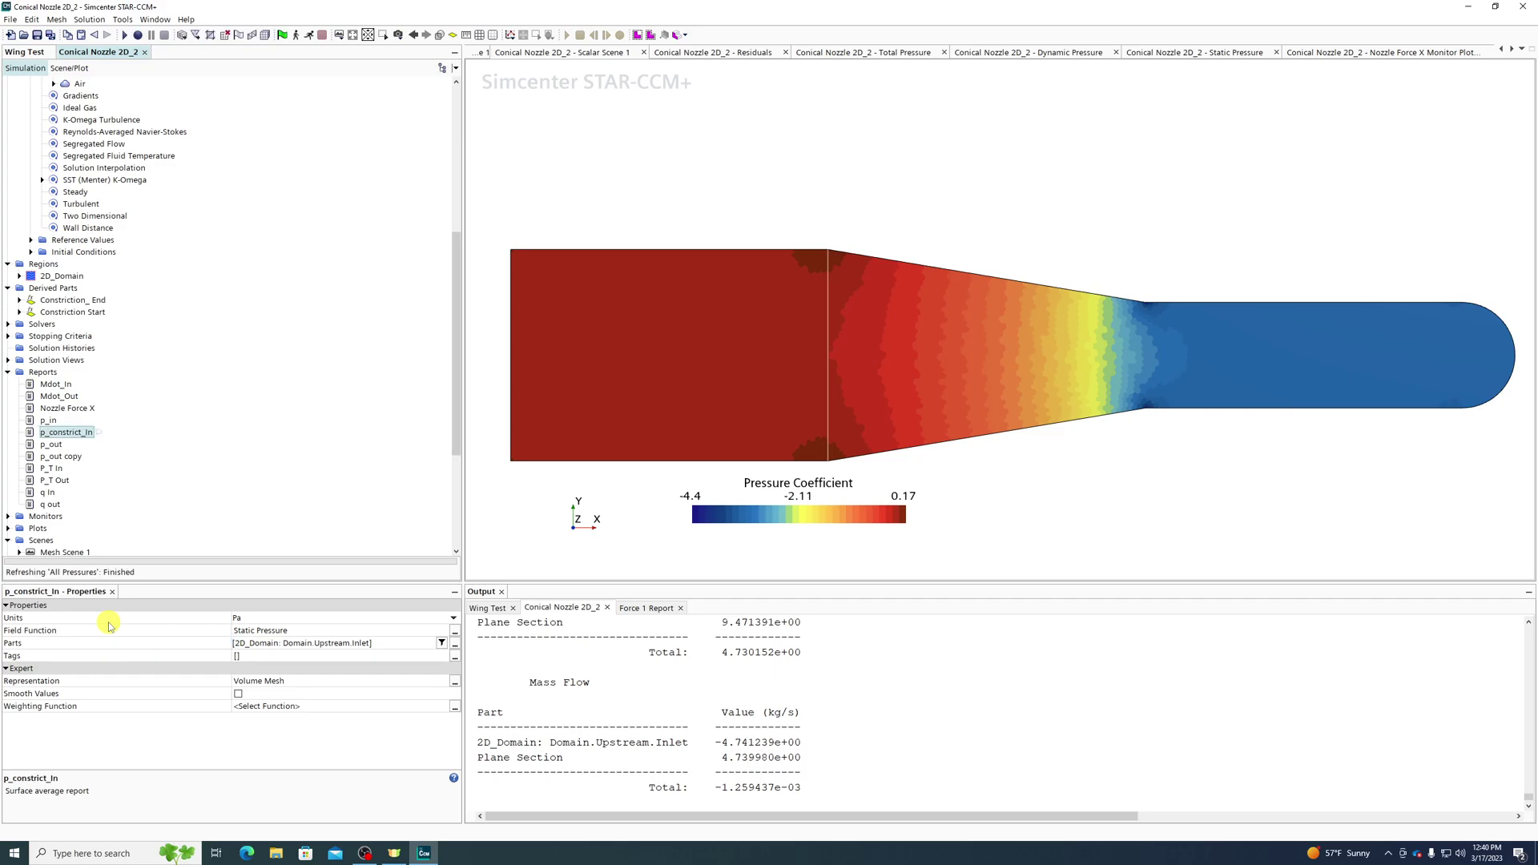
left_click(64, 456)
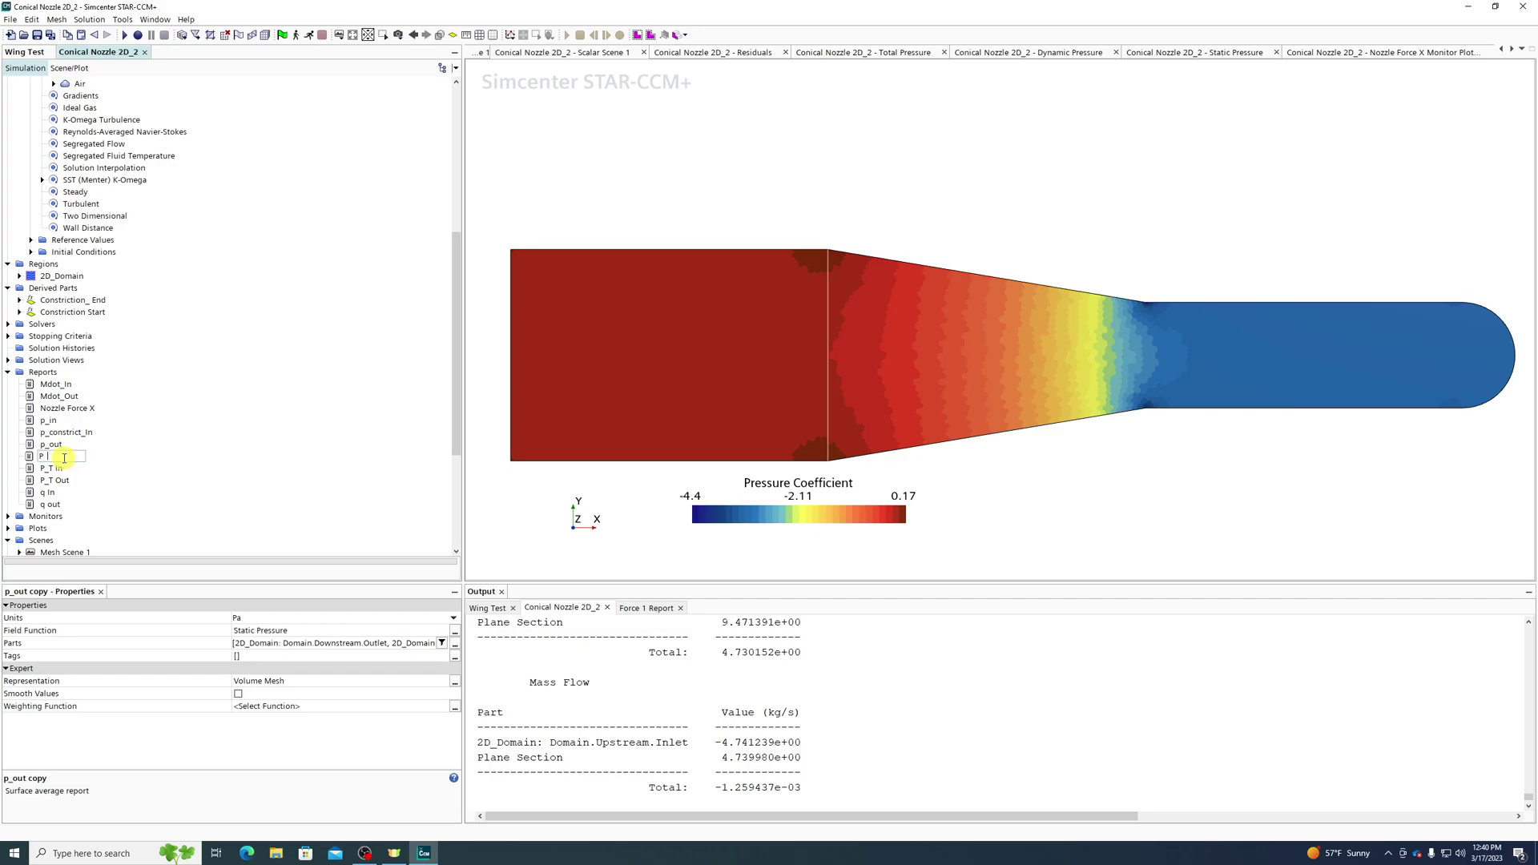
type("P_constrict_out")
key("Return")
Replace the parts of the p_constrict_In report with only the Constriction Start derived part.
left_click(66, 431)
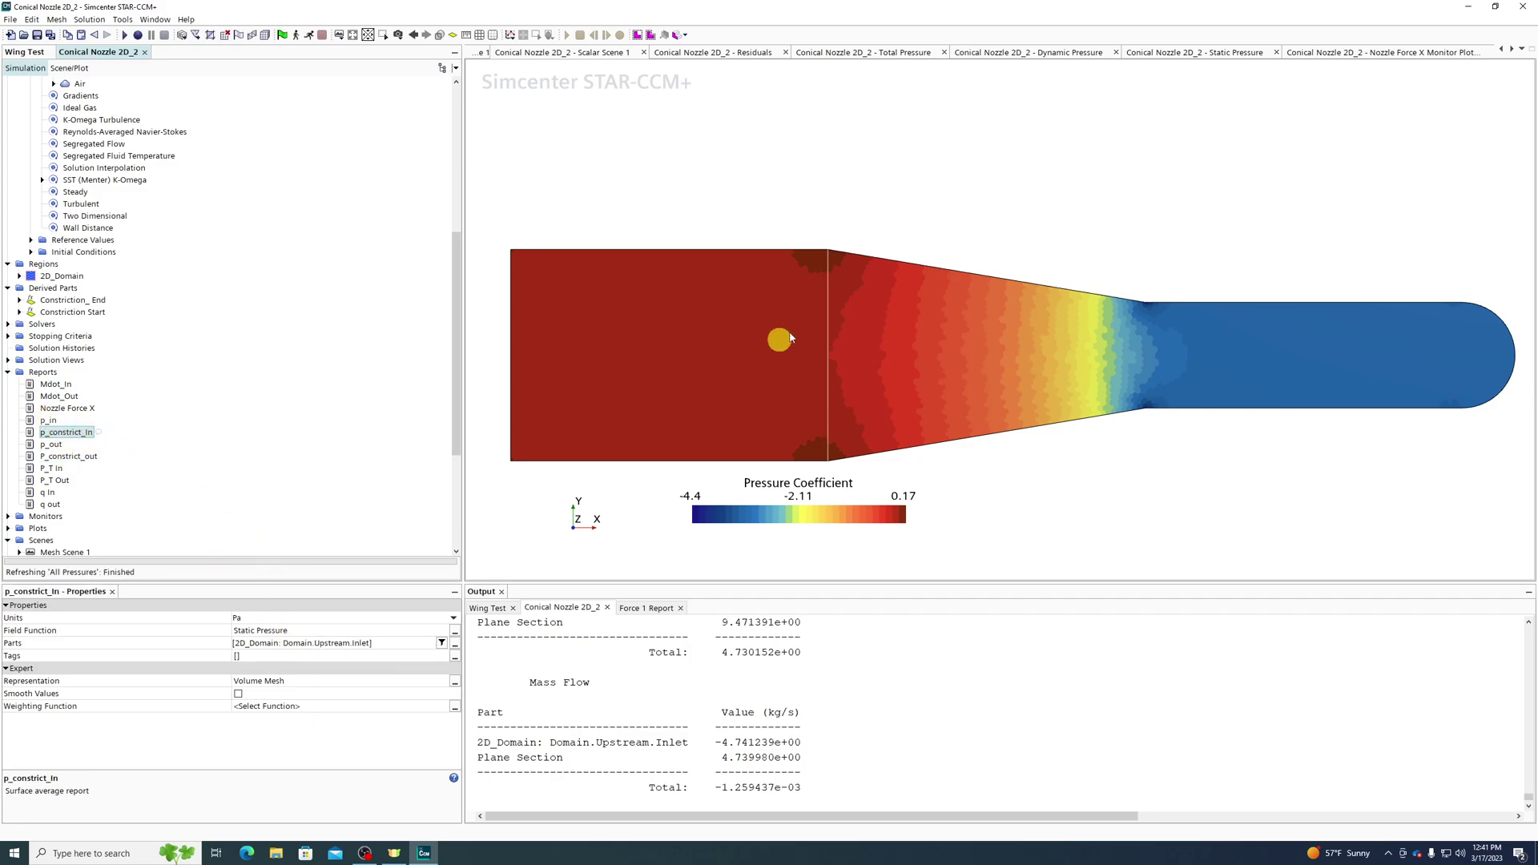
left_click(384, 643)
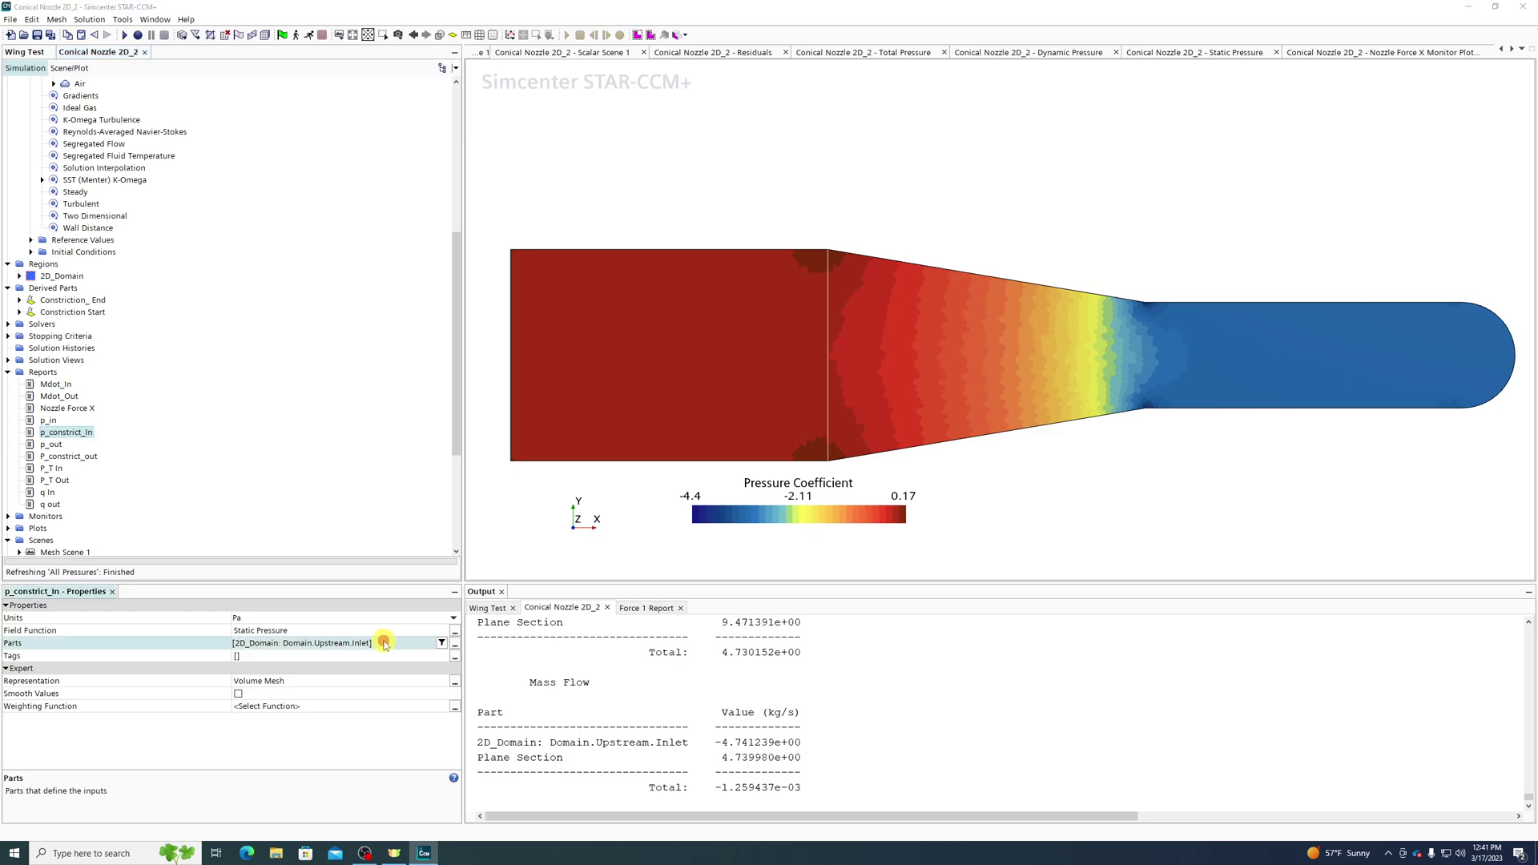
left_click(454, 644)
left_click(515, 428)
left_click(496, 523)
left_click(515, 548)
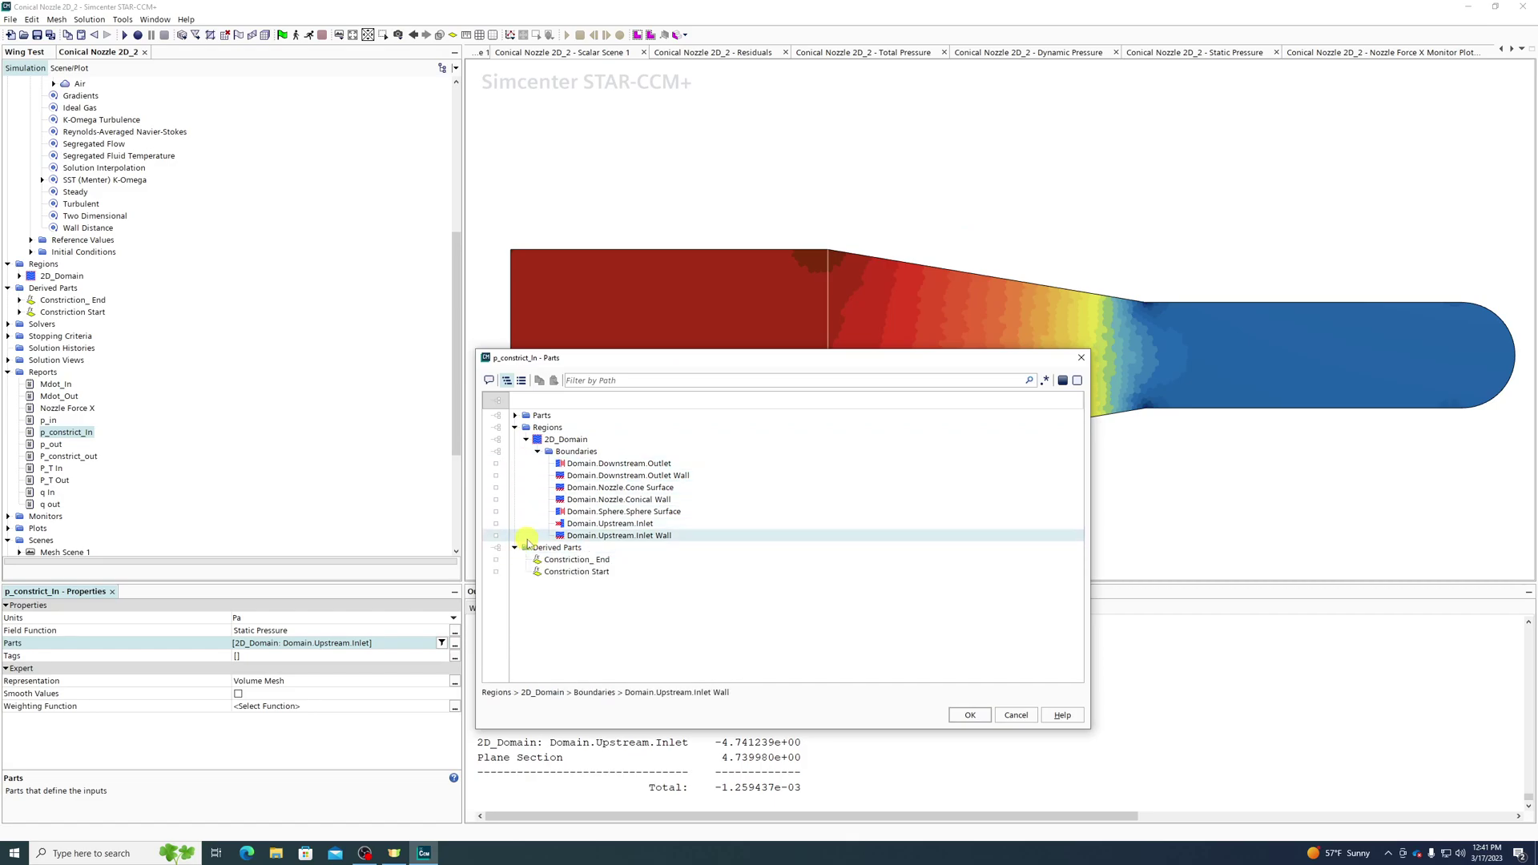
left_click(558, 575)
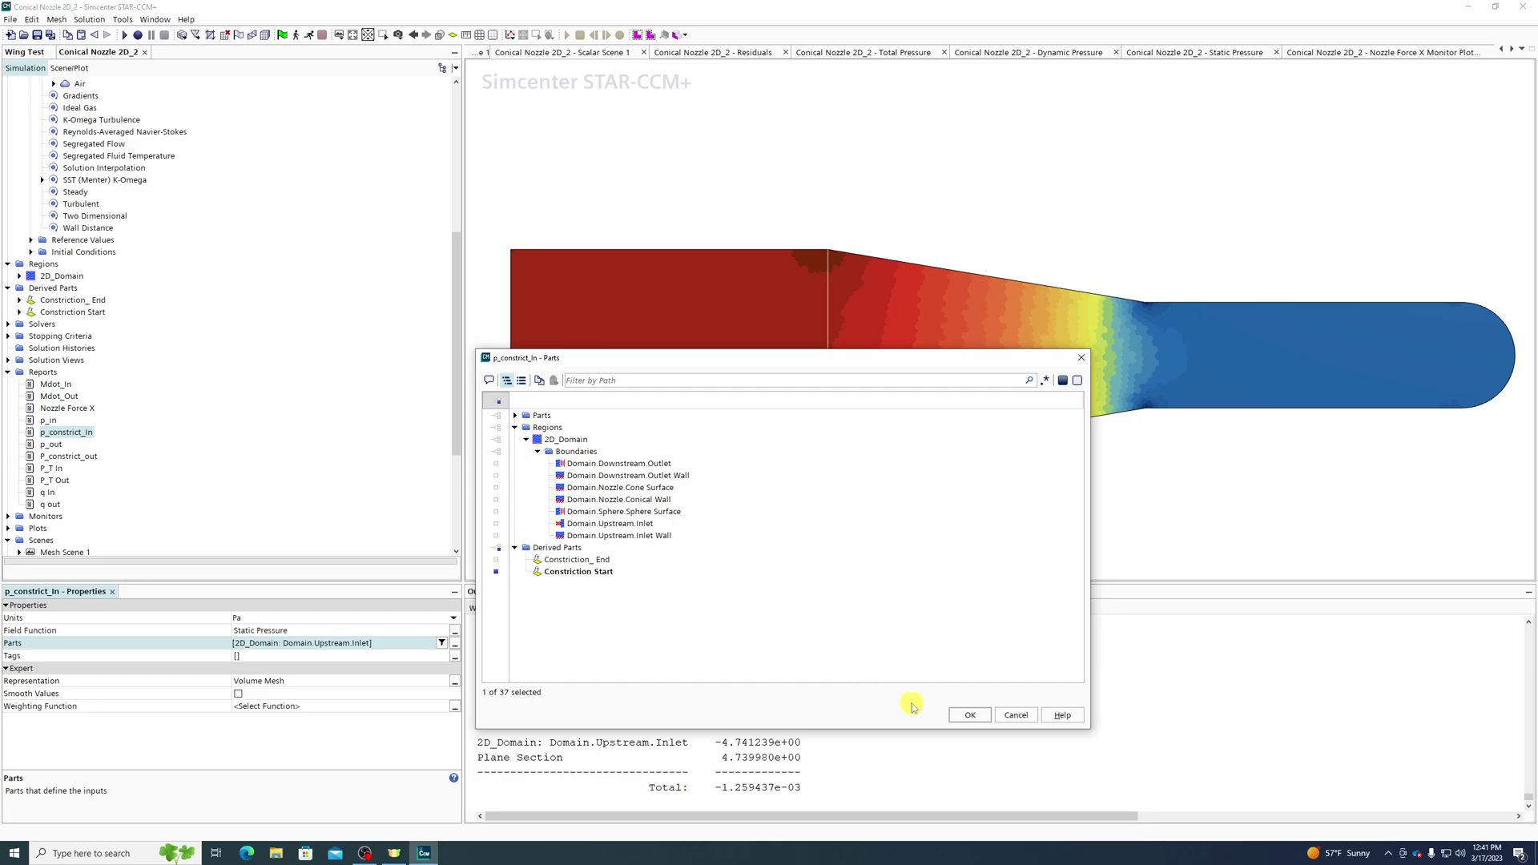
left_click(969, 714)
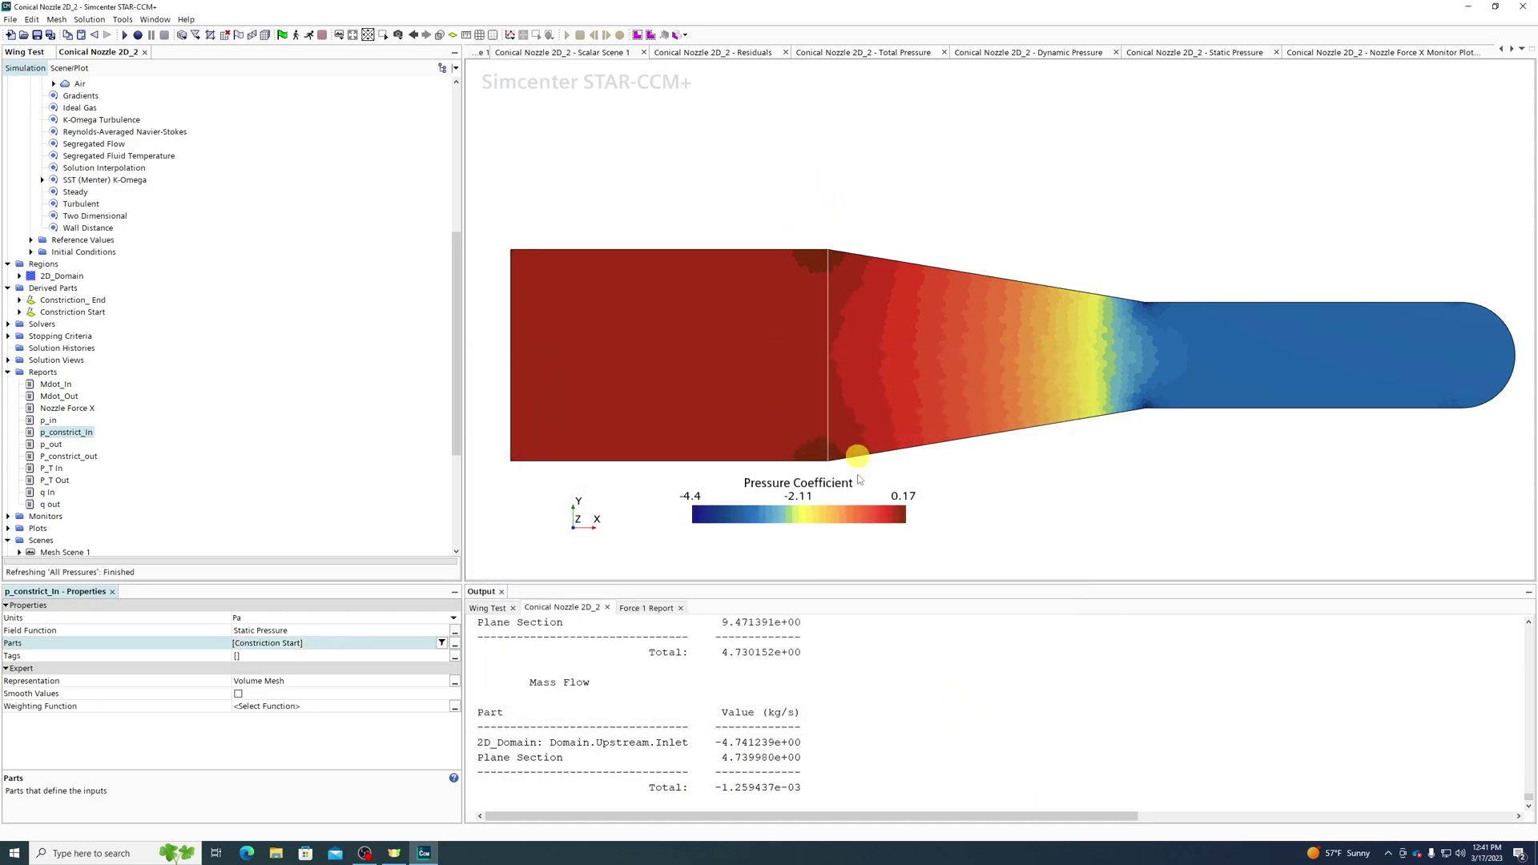
Replace the parts of the P_constrict_out report with only the Constriction_ End derived part.
left_click(86, 458)
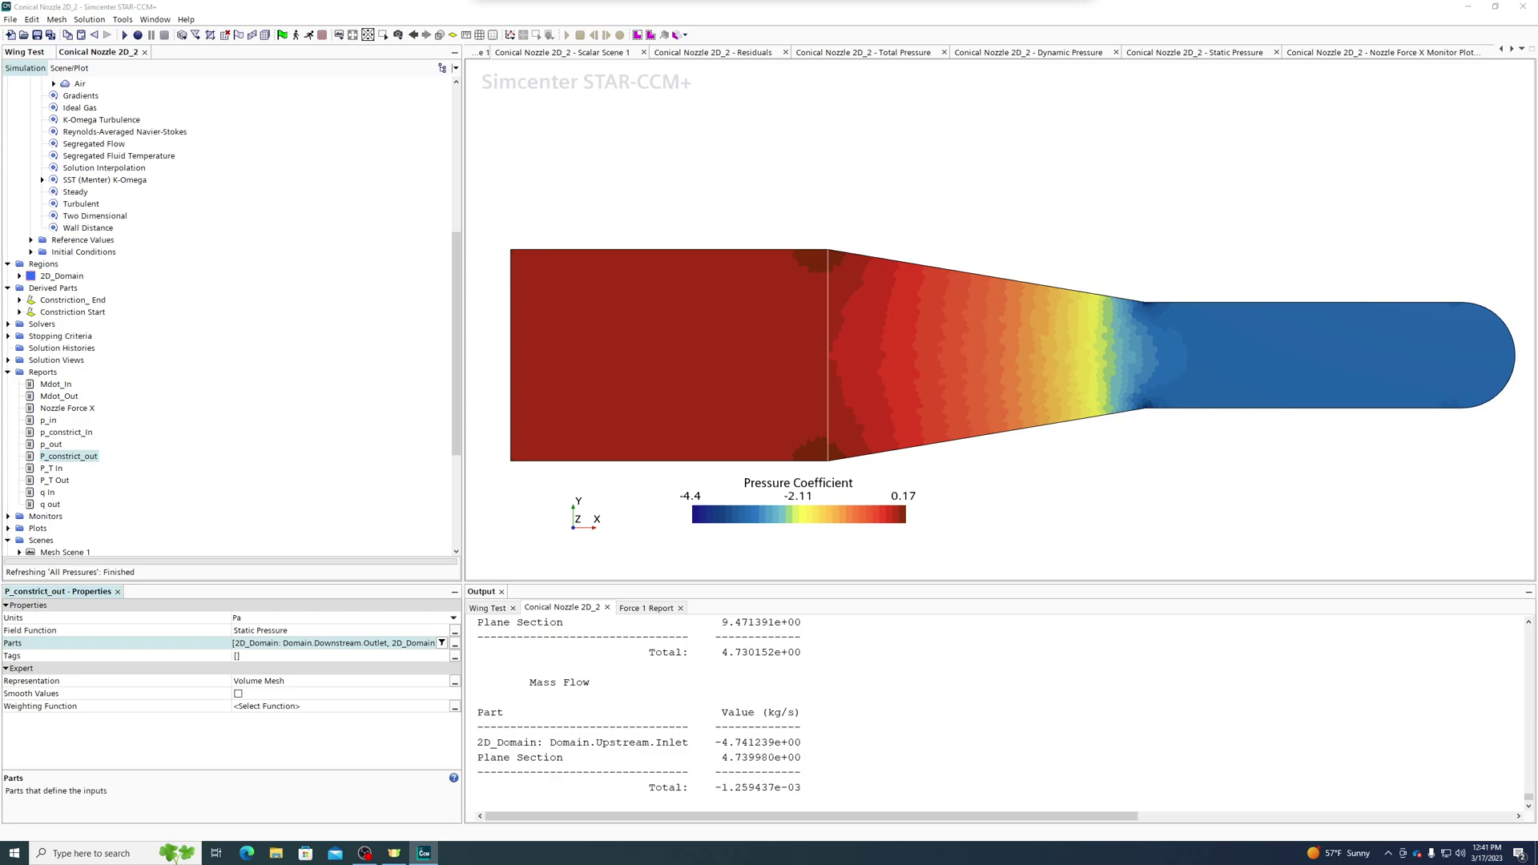
left_click(454, 643)
left_click(545, 407)
left_click(525, 418)
left_click(1000, 681)
Run the P_constrict_out and p_constrict_In reports and compare the average static pressures at both sections.
left_click(69, 456)
double_click(69, 433)
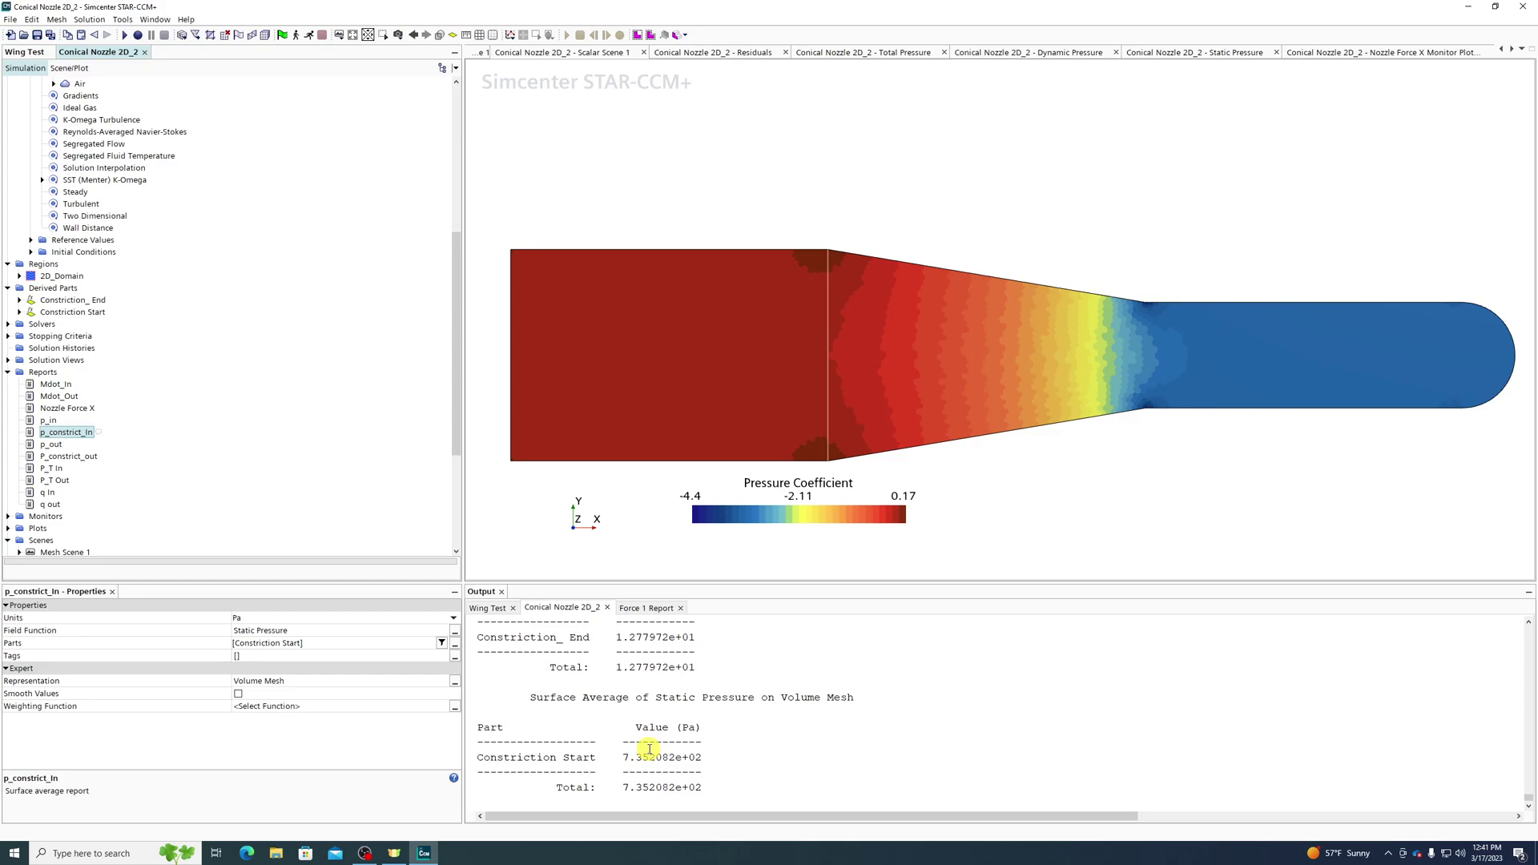
left_click_drag(617, 757, 721, 759)
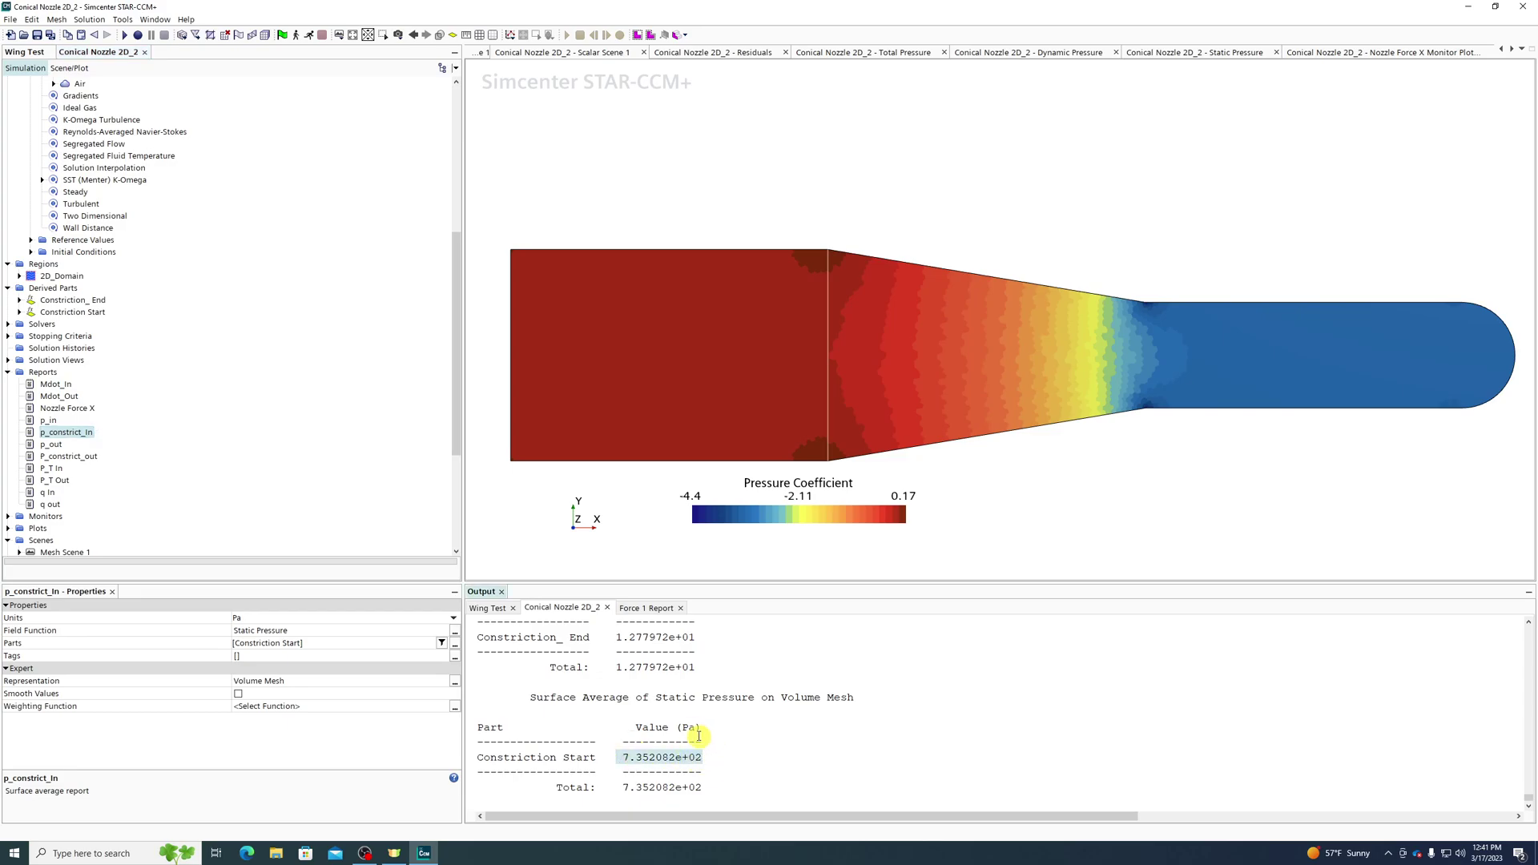
left_click_drag(619, 636, 736, 666)
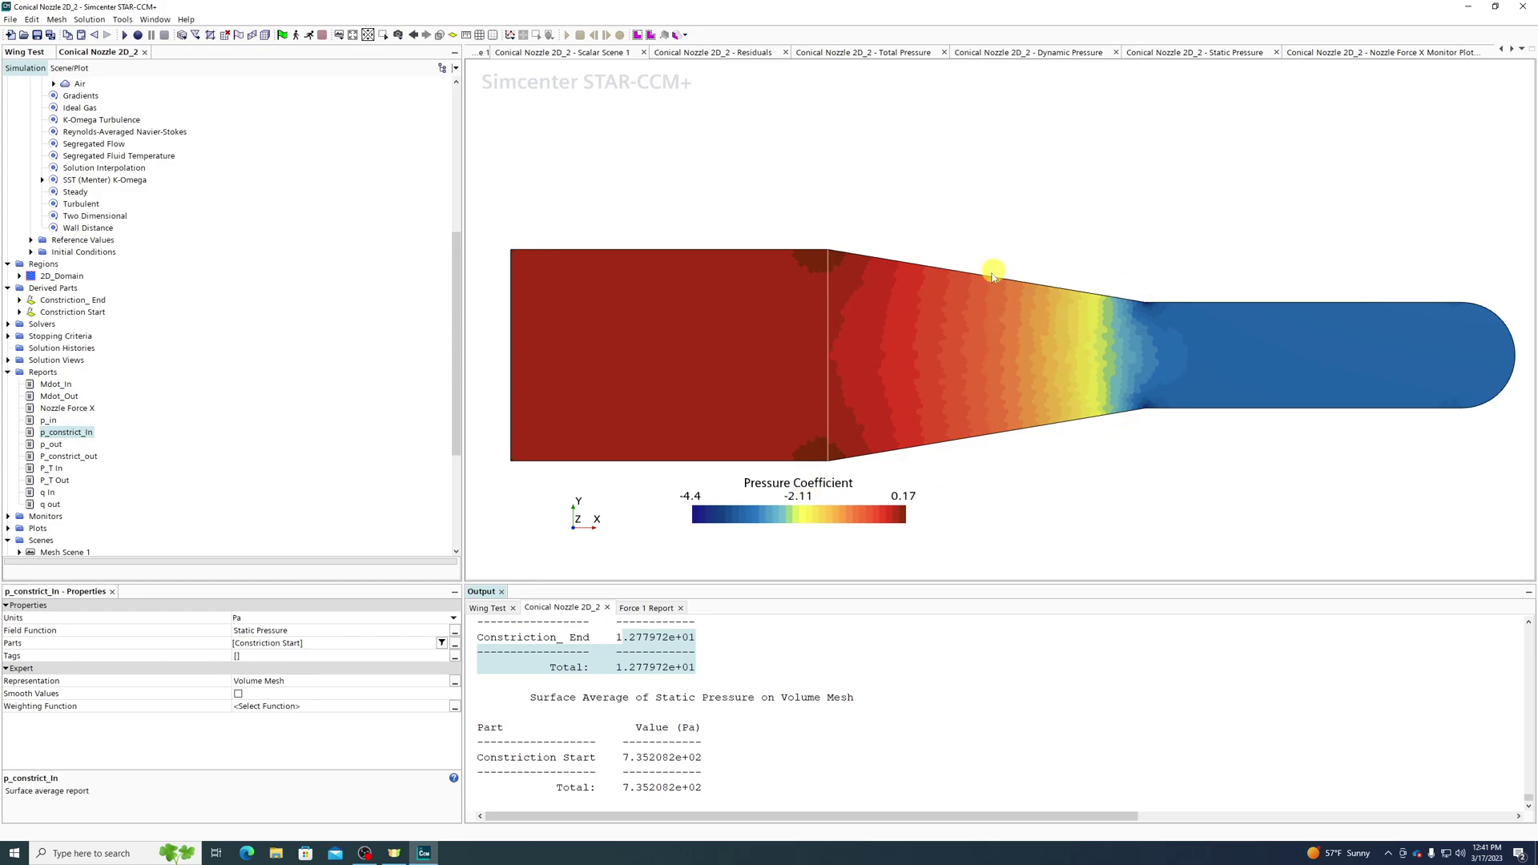
Duplicate the Constriction Start plane section within the derived parts and rename the copy as Constriction Middle.
left_click(58, 312)
key("ctrl+c")
left_click(50, 289)
key("ctrl+v")
right_click(55, 322)
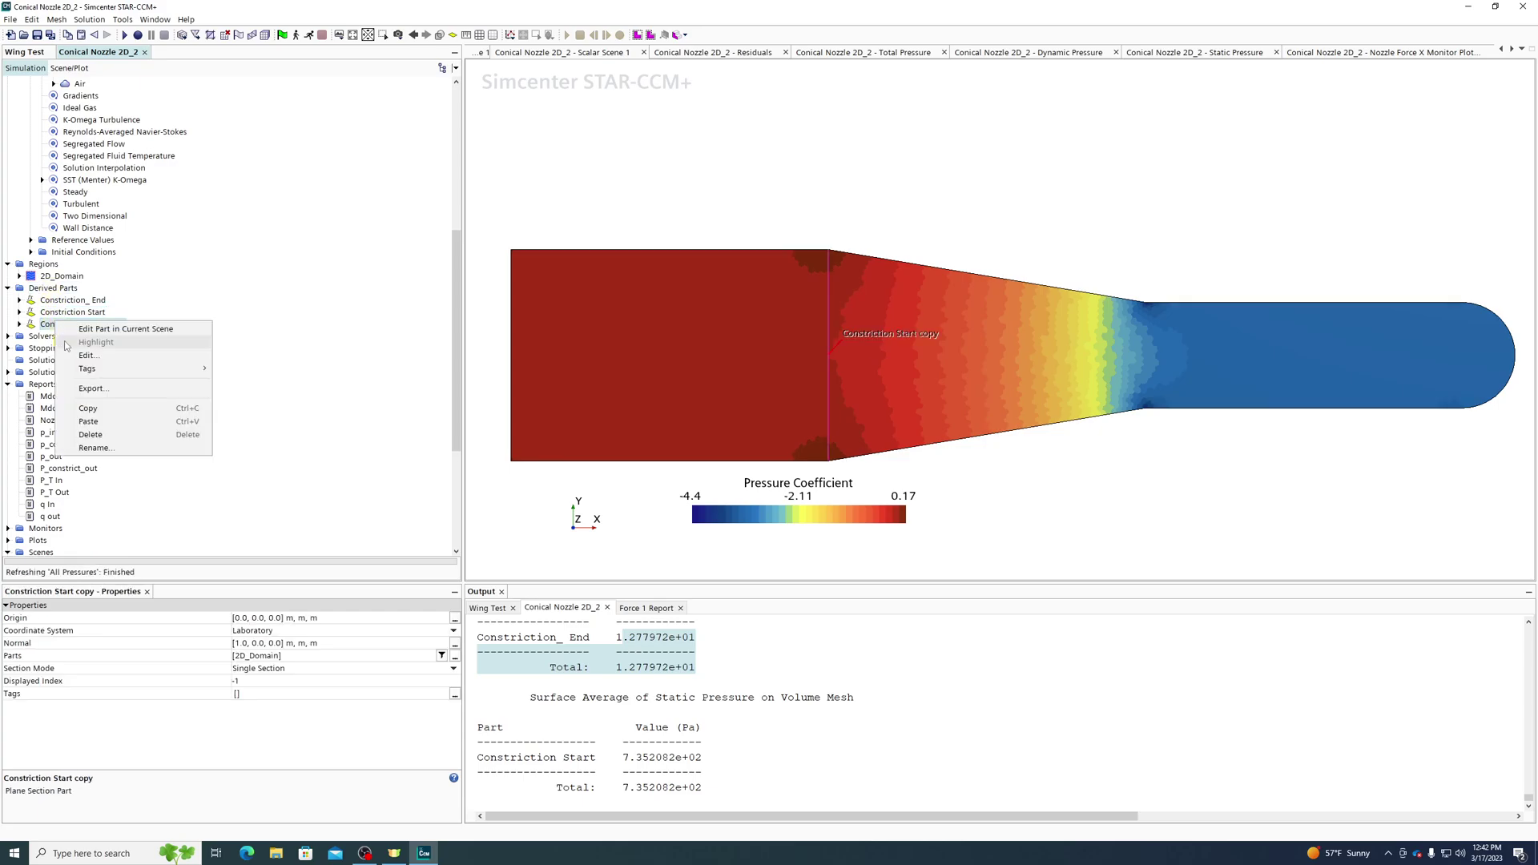
left_click(97, 448)
key("BackSpace")
key("BackSpace")
key("BackSpace")
key("BackSpace")
key("BackSpace")
key("BackSpace")
key("BackSpace")
key("BackSpace")
key("BackSpace")
key("BackSpace")
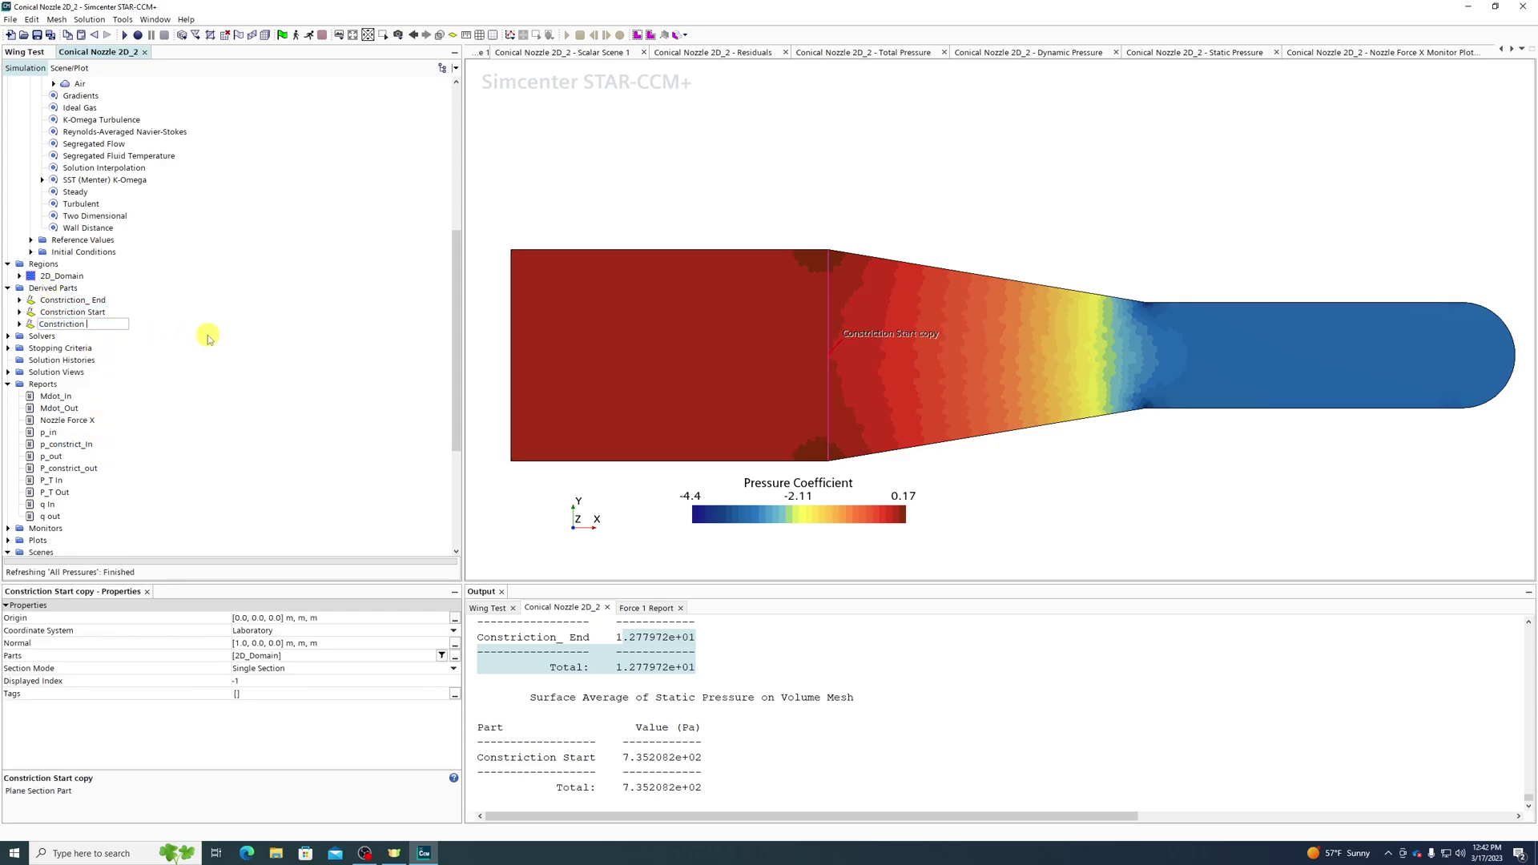
type("Middle")
key("Return")
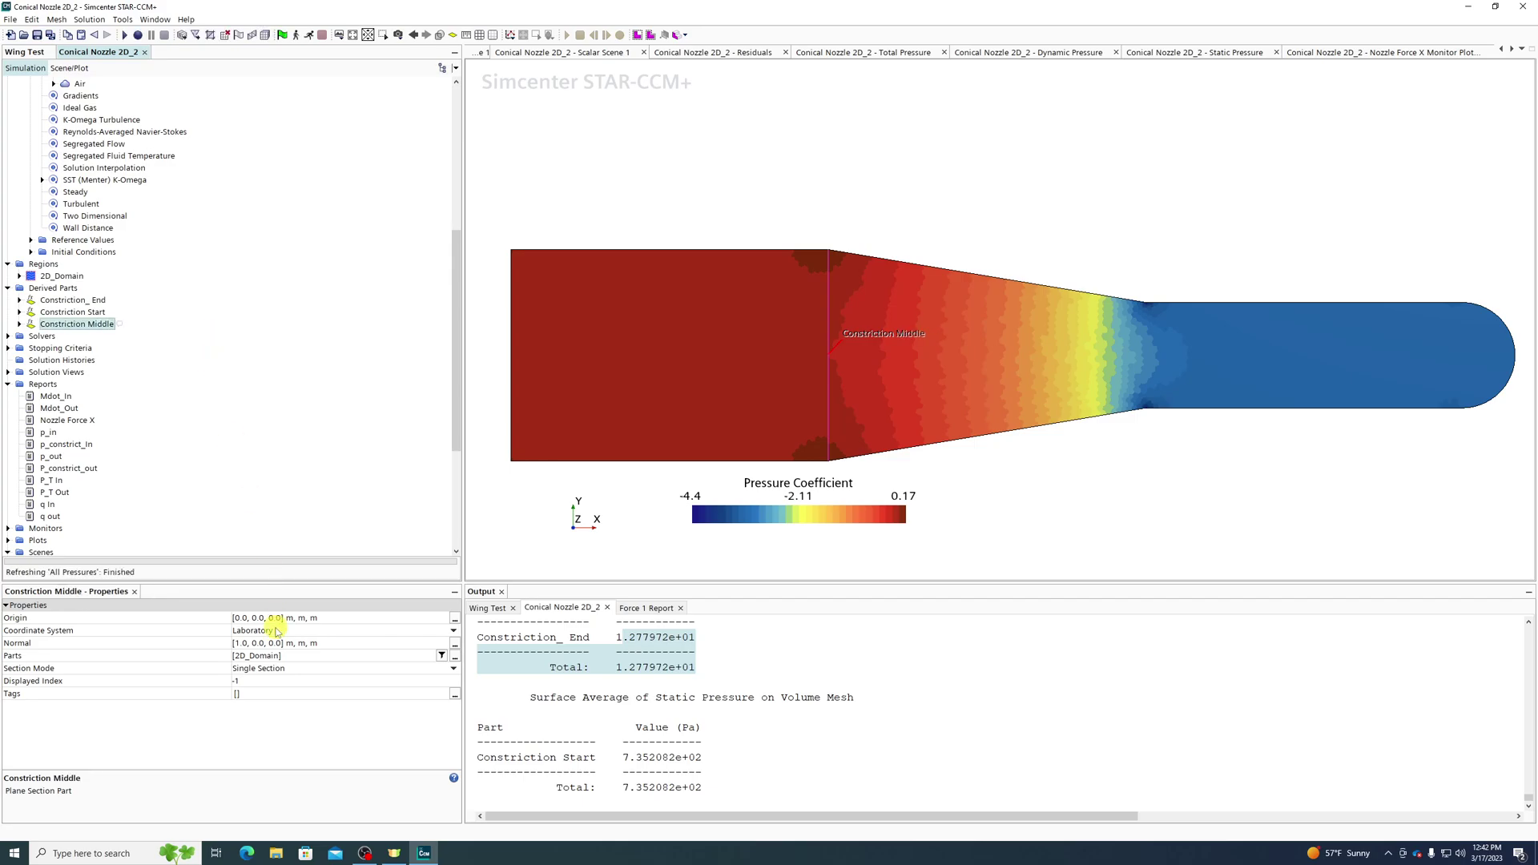
Set the X coordinate of the Constriction Middle section's origin to 0.15 m.
left_click(248, 622)
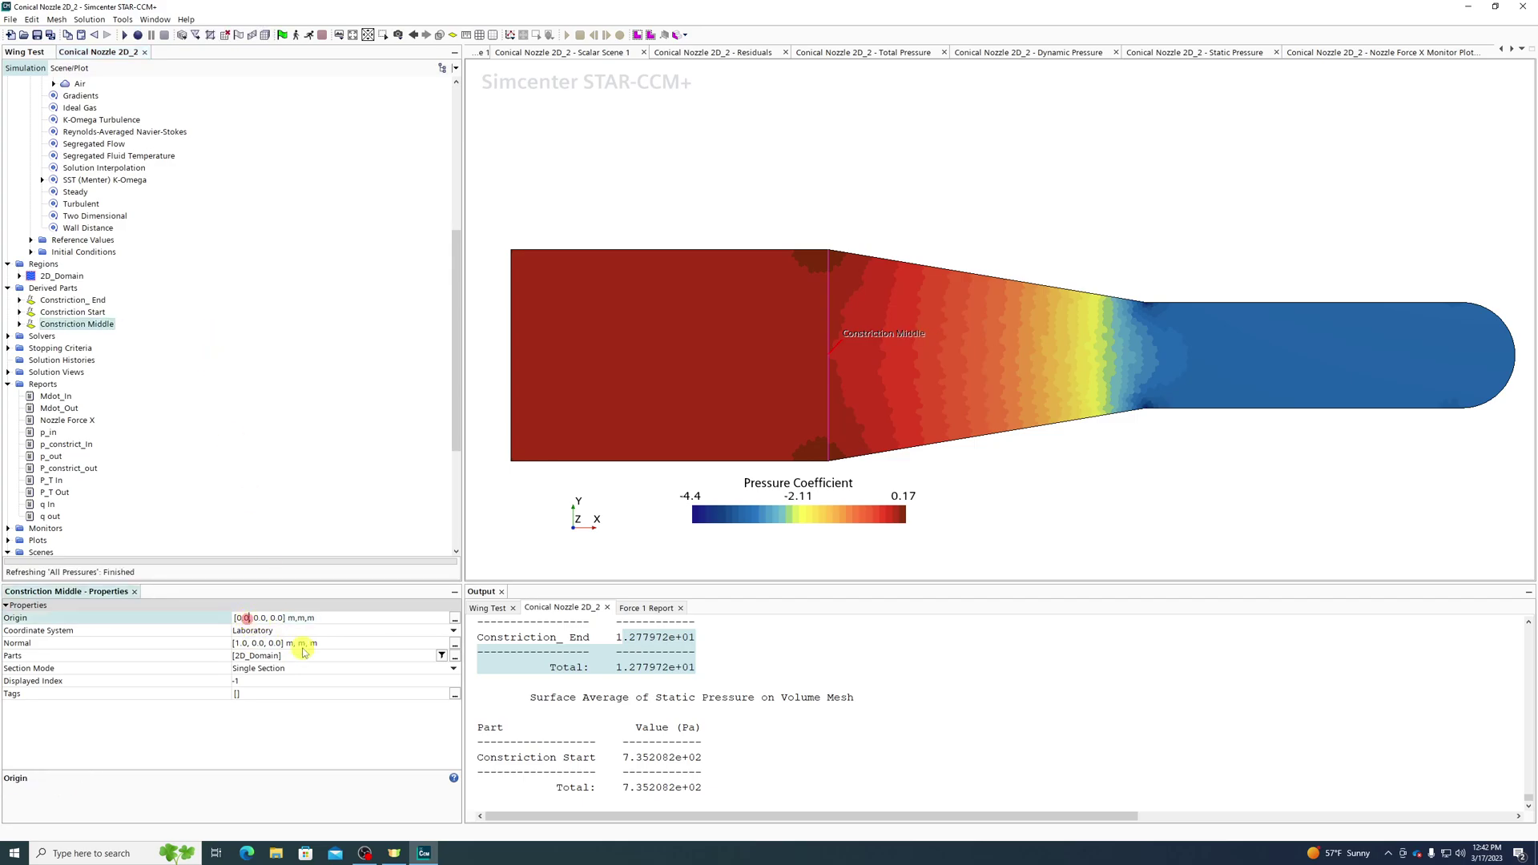
key("BackSpace")
key("BackSpace")
type(".15")
key("Return")
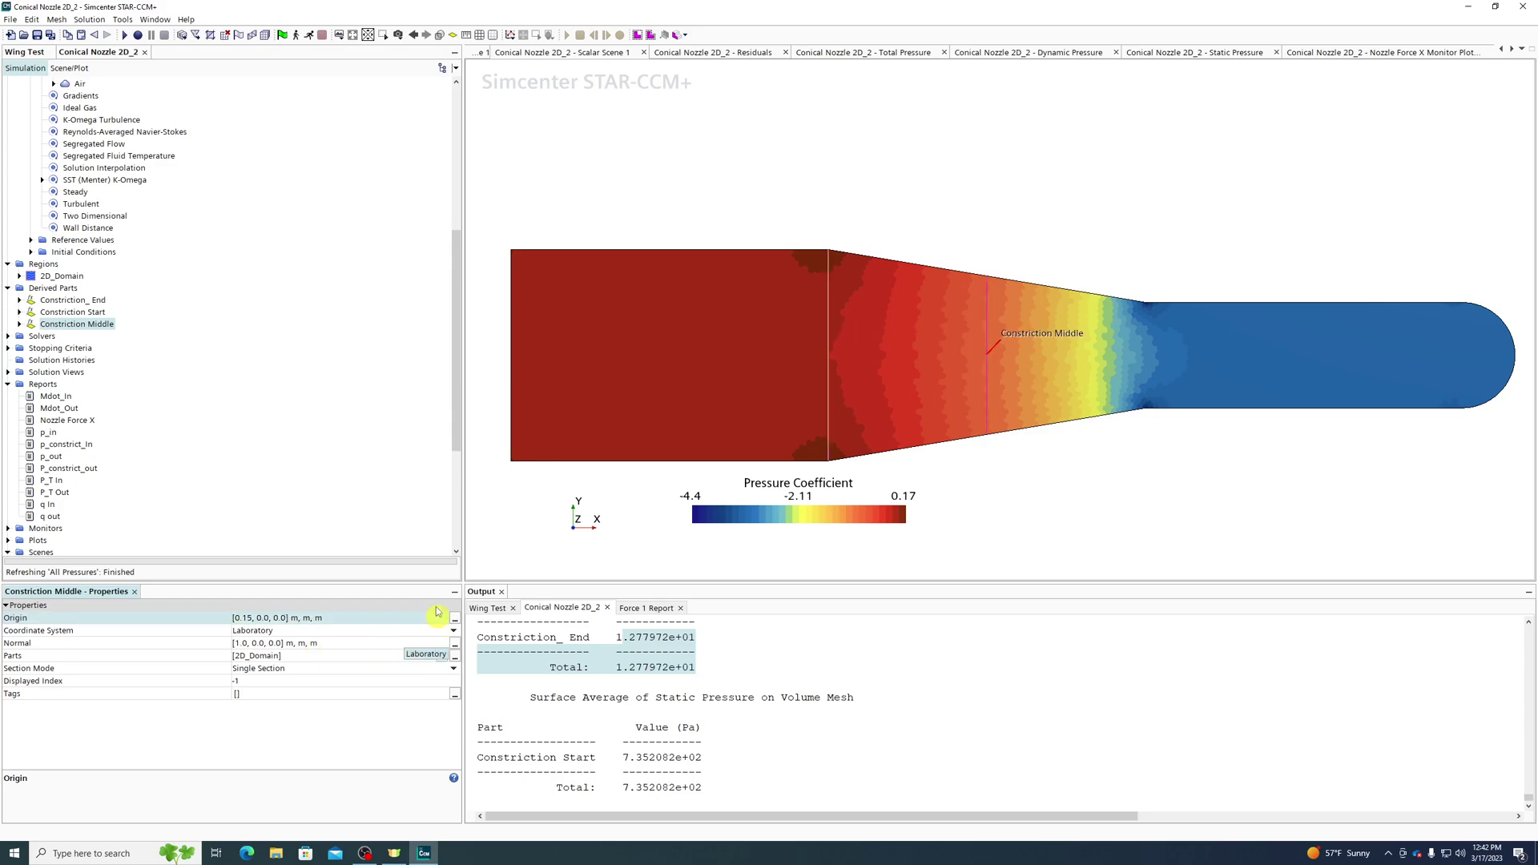
Duplicate the p_constrict_In report and rename the copy as p_constrict_middle.
left_click(42, 383)
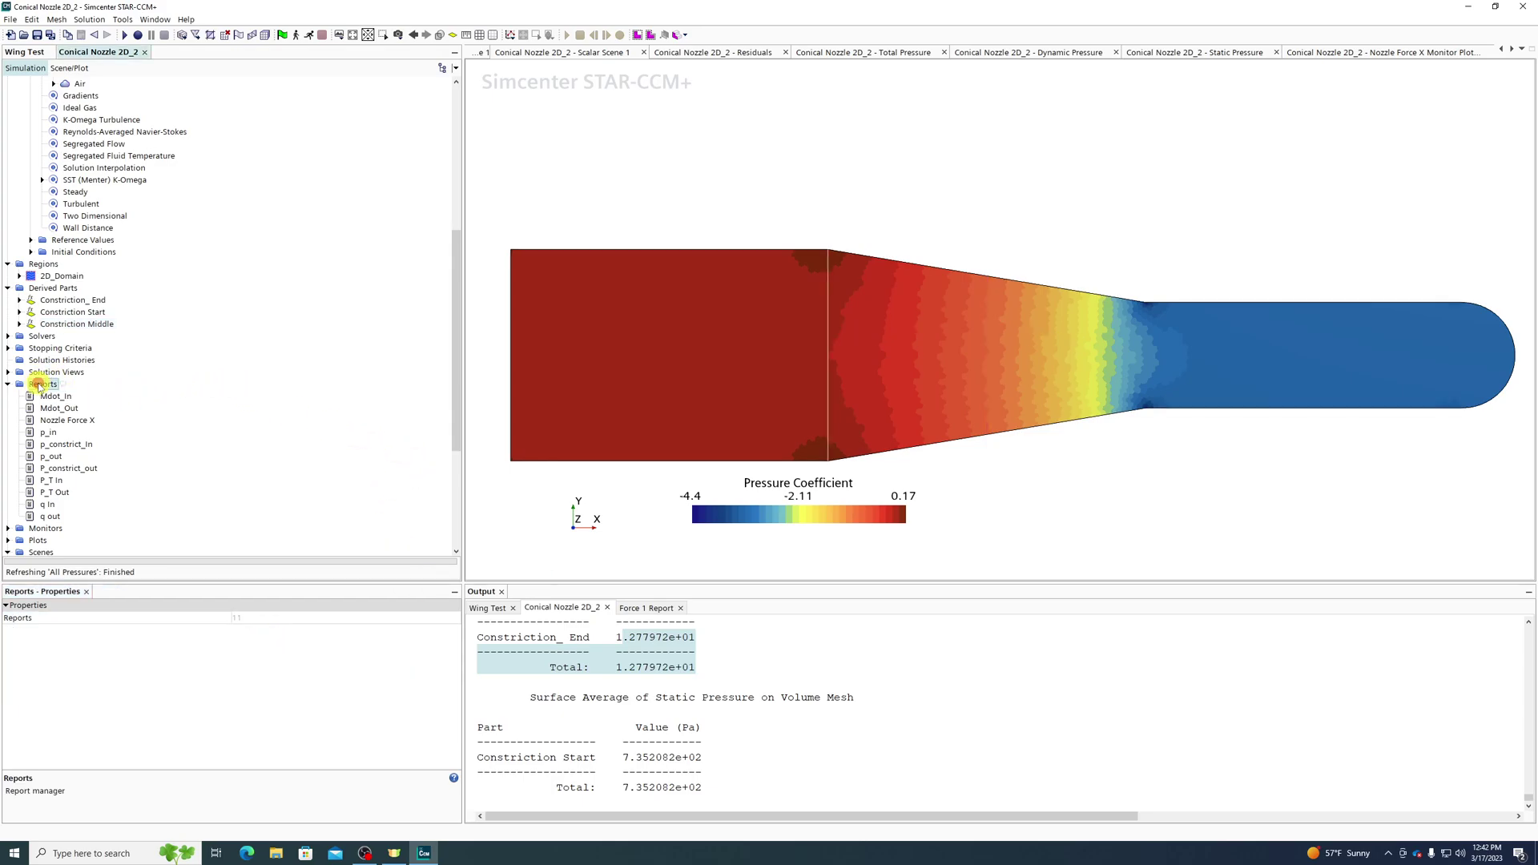
left_click(68, 446)
key("ctrl+c")
left_click(44, 383)
key("ctrl+v")
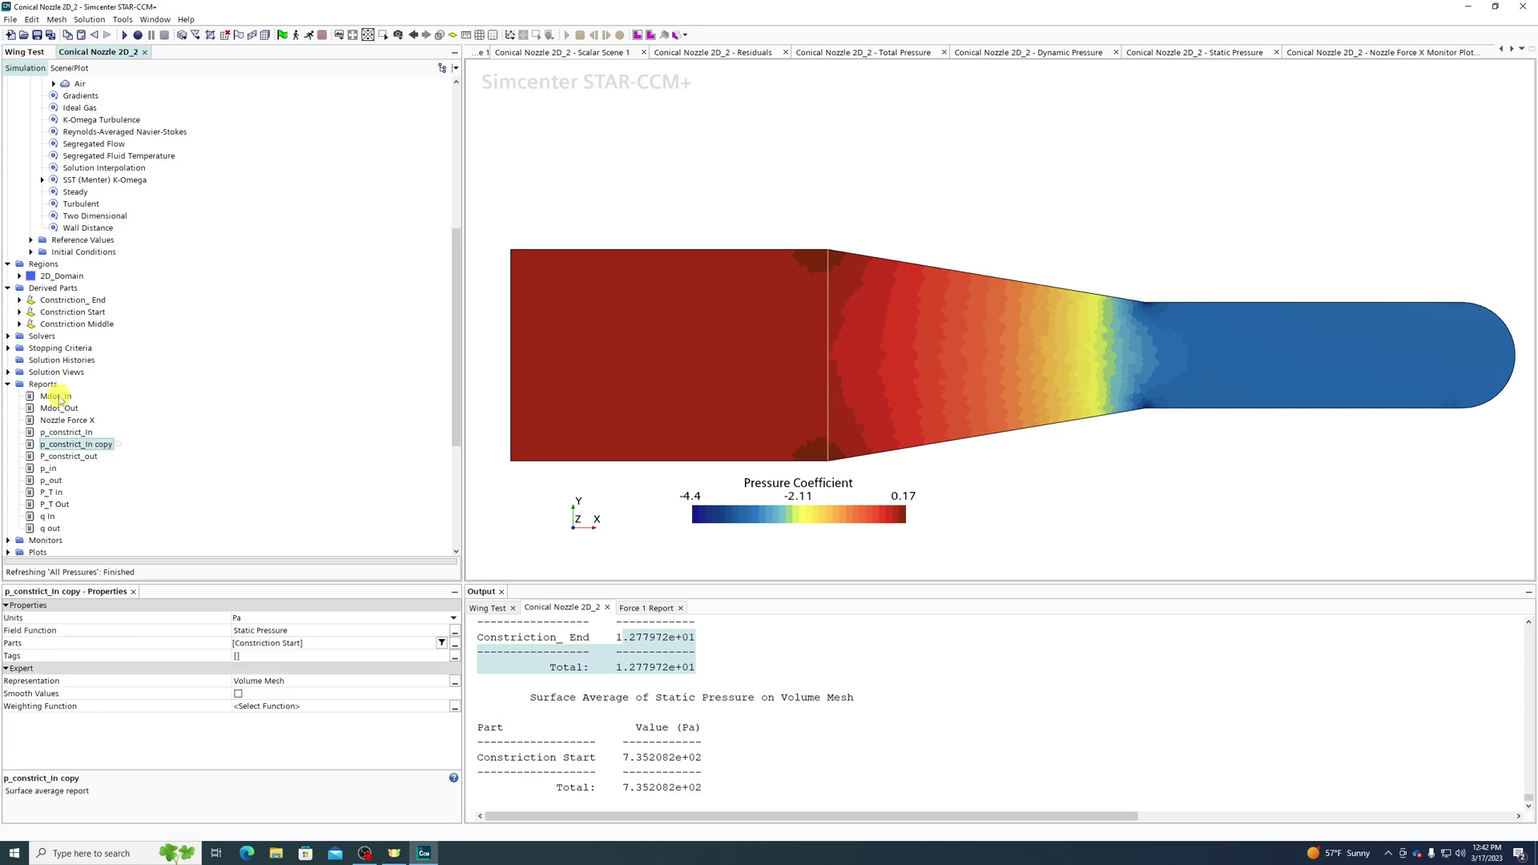
left_click(66, 445)
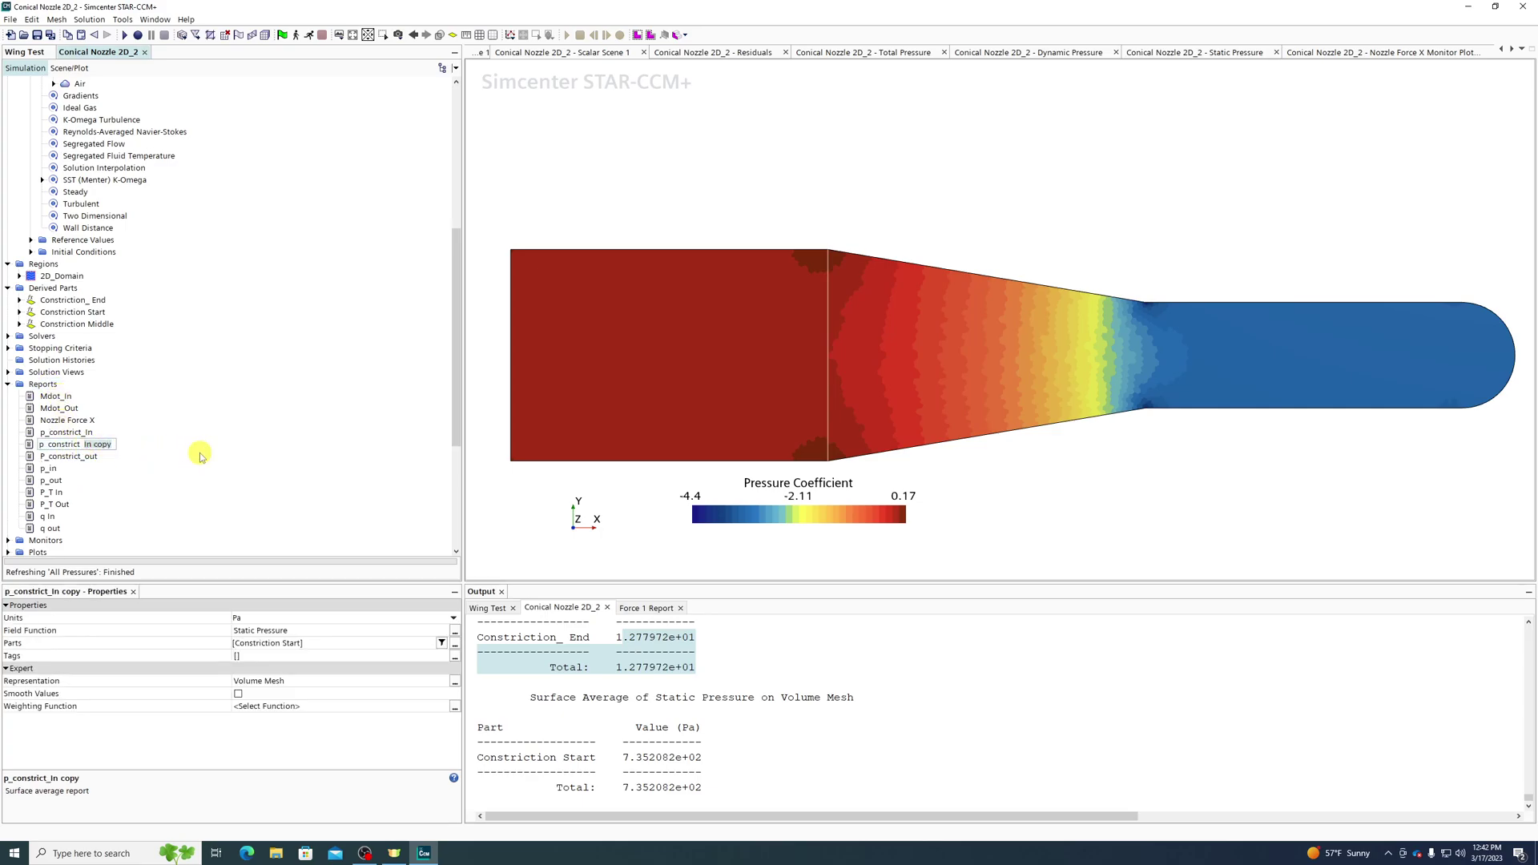
type("p_constrict_middle")
key("Return")
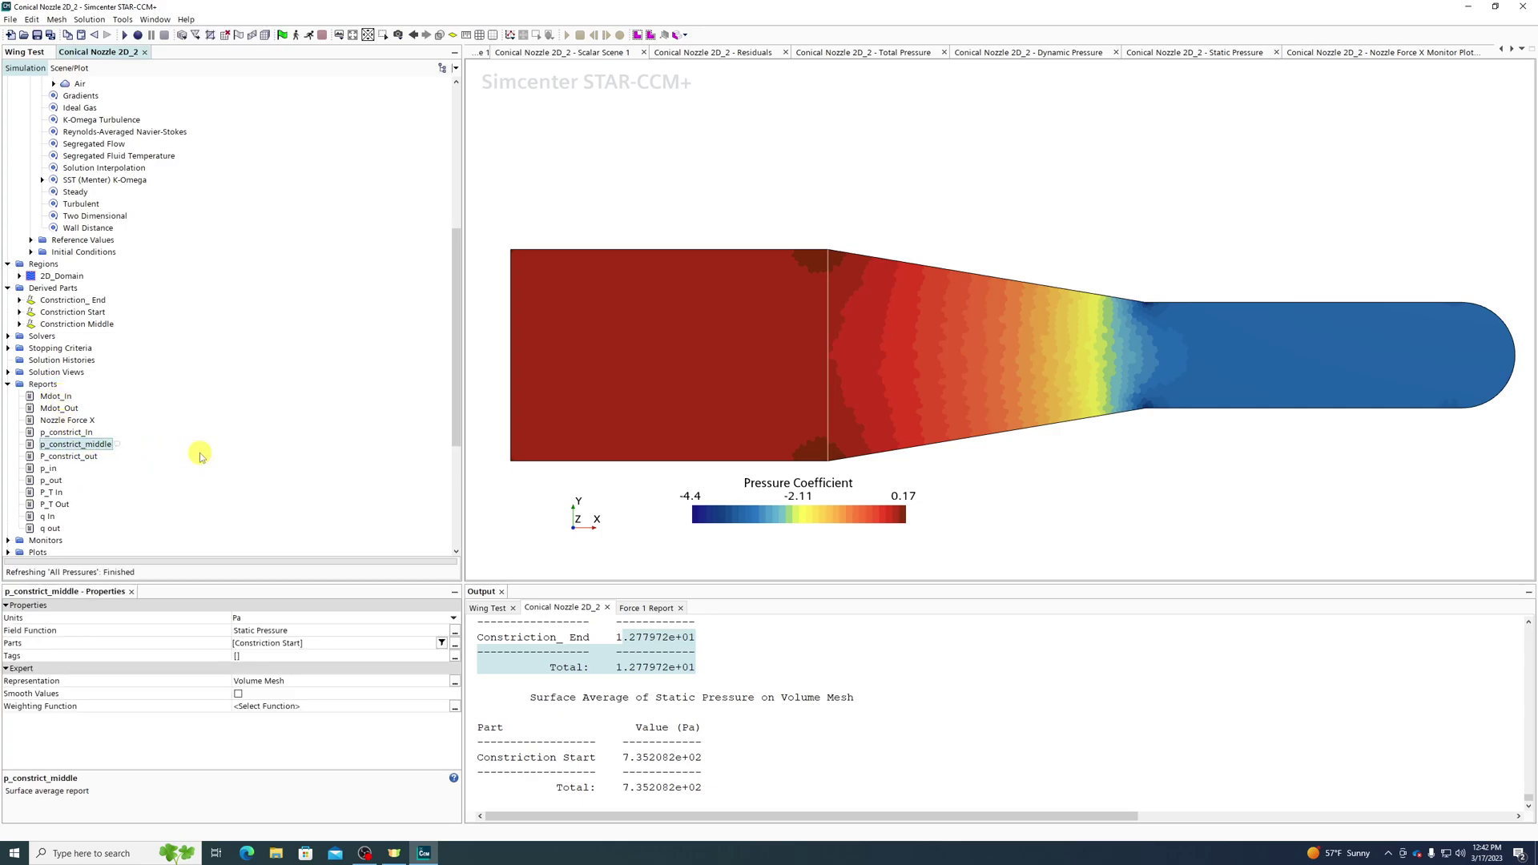
Replace the parts of the p_constrict_middle report with only the Constriction Middle derived part.
left_click(317, 643)
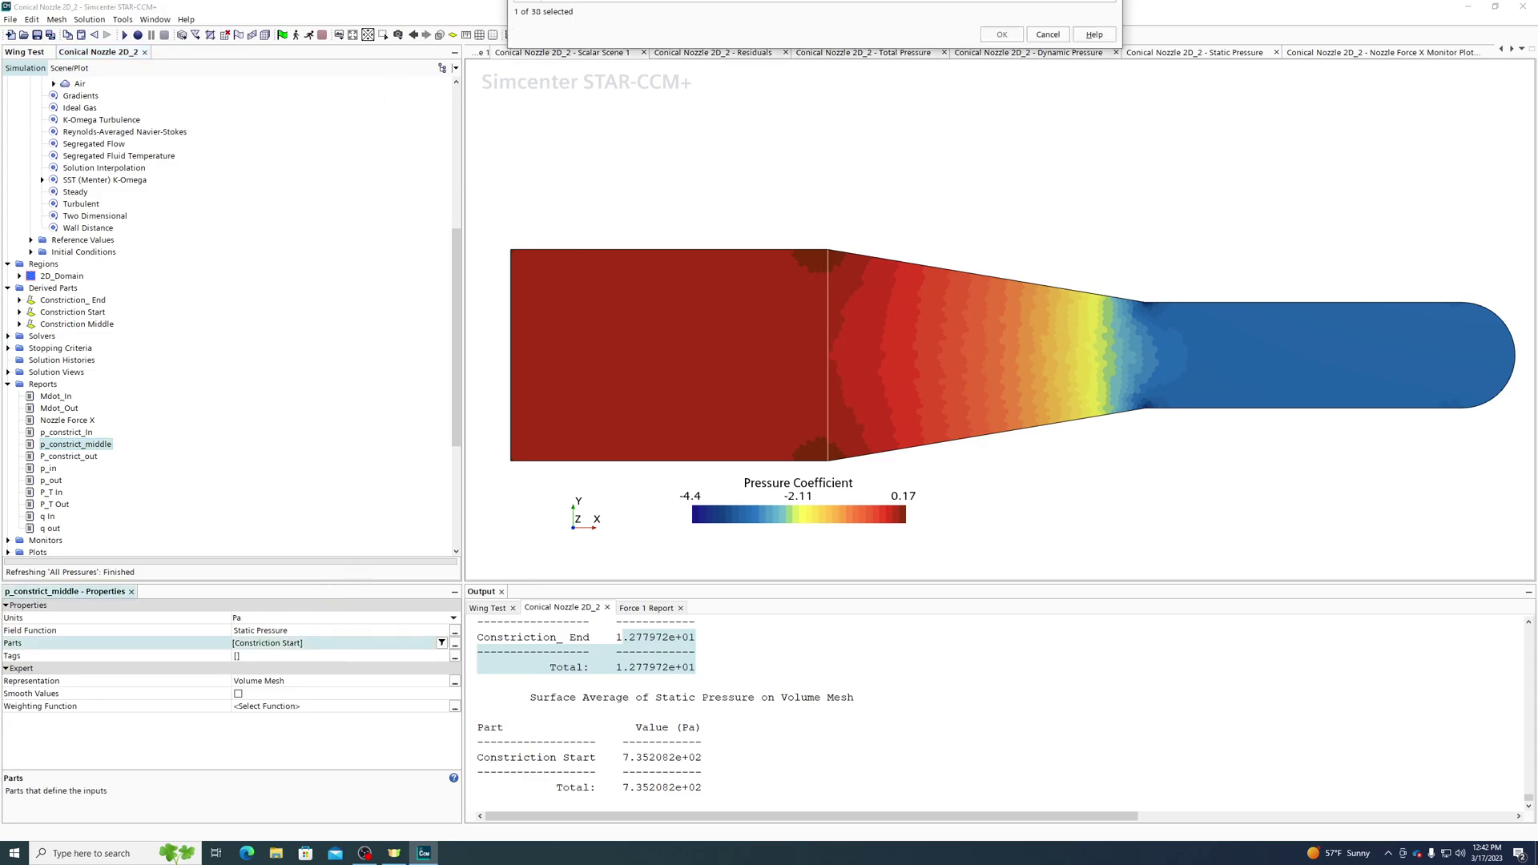
left_click(454, 643)
left_click(525, 322)
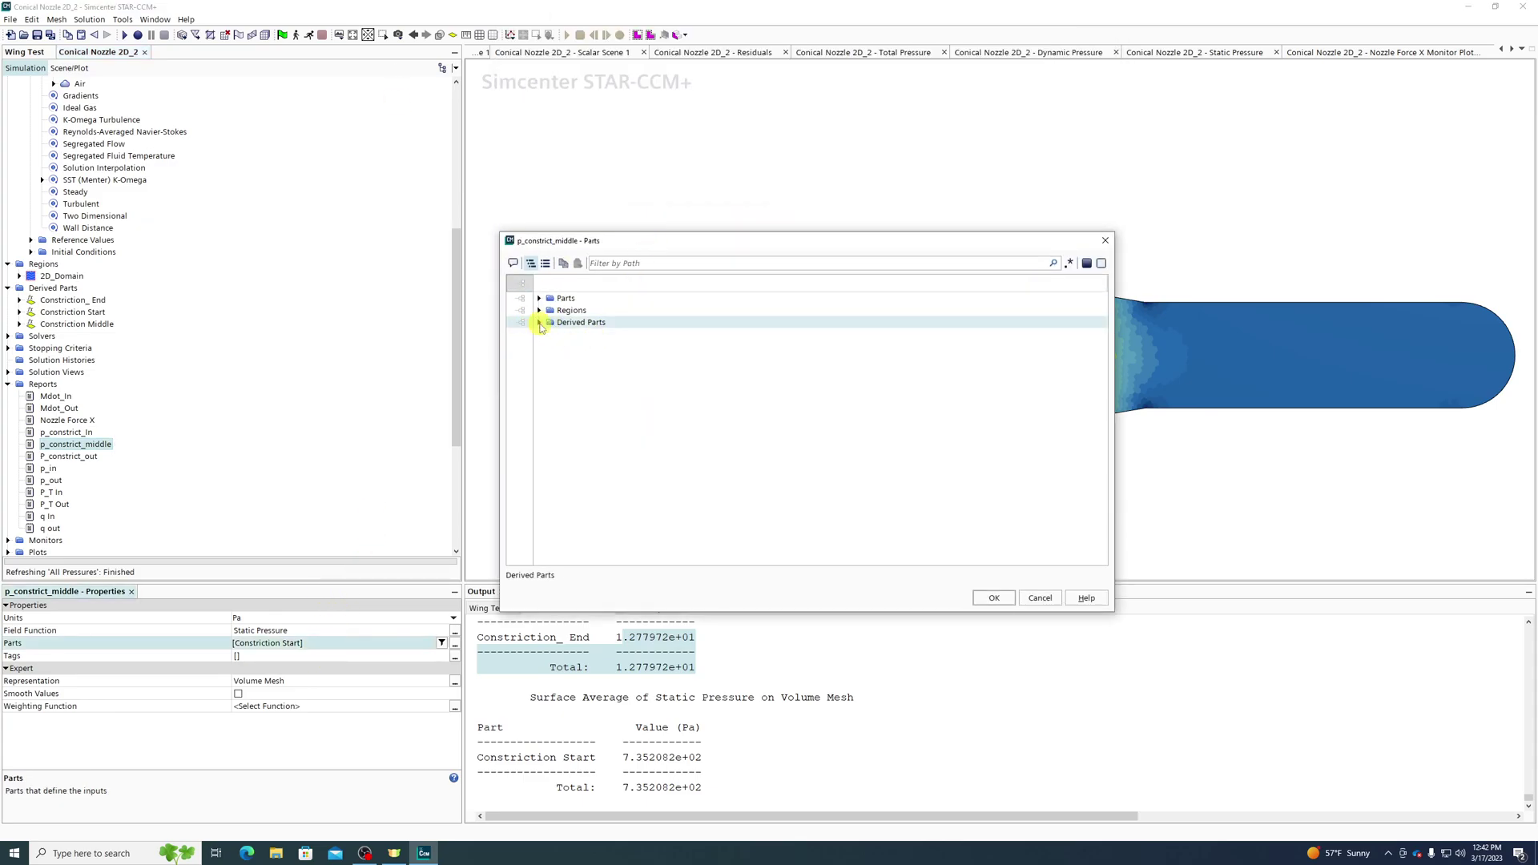
left_click(539, 322)
left_click(589, 347)
left_click(991, 602)
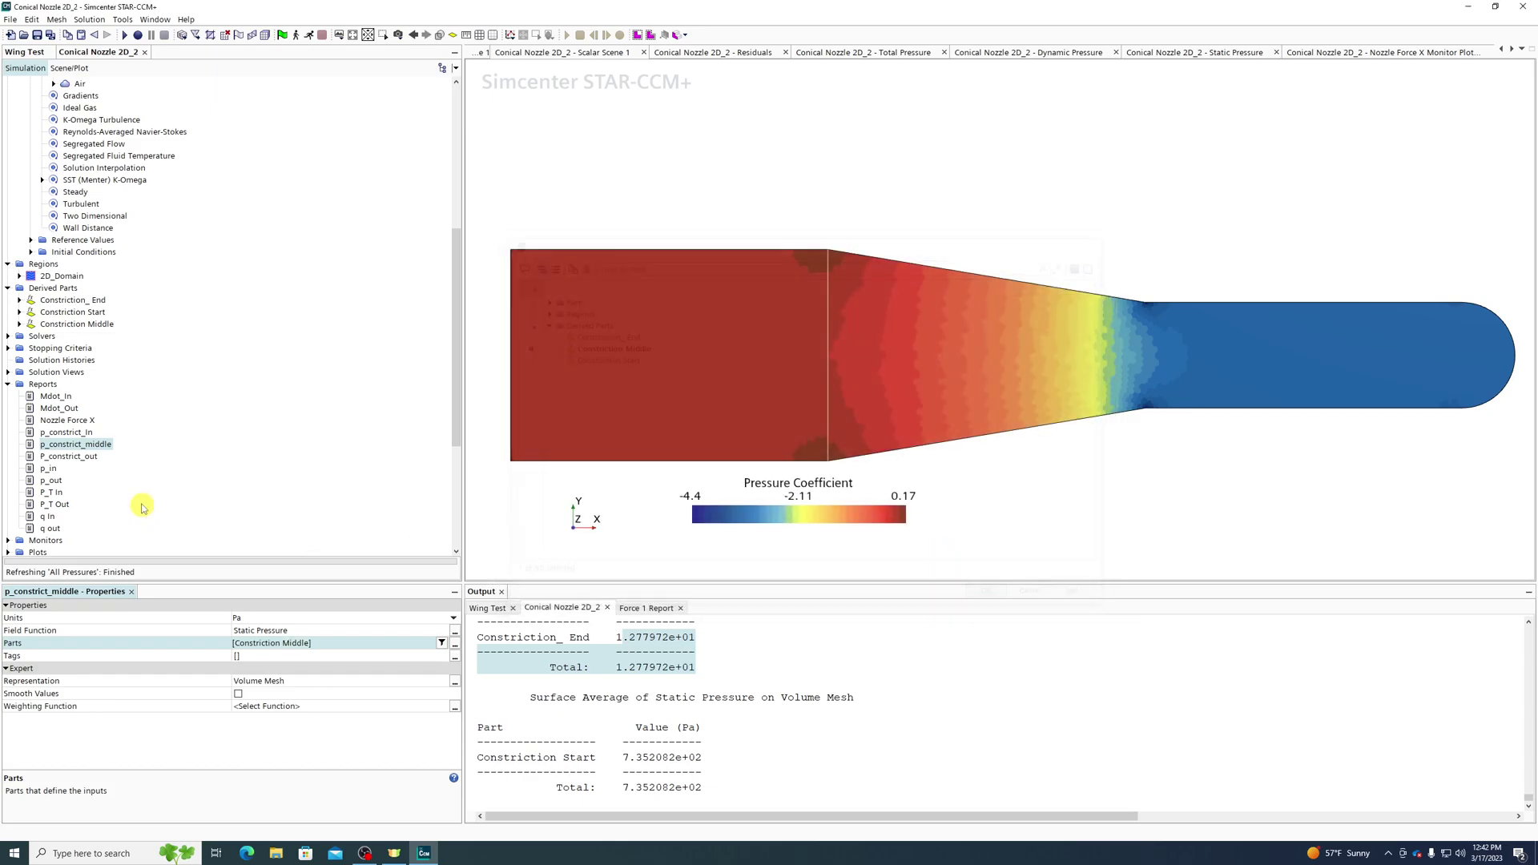
Run the p_constrict_middle report and examine the average static pressure on the Constriction Middle section.
double_click(88, 445)
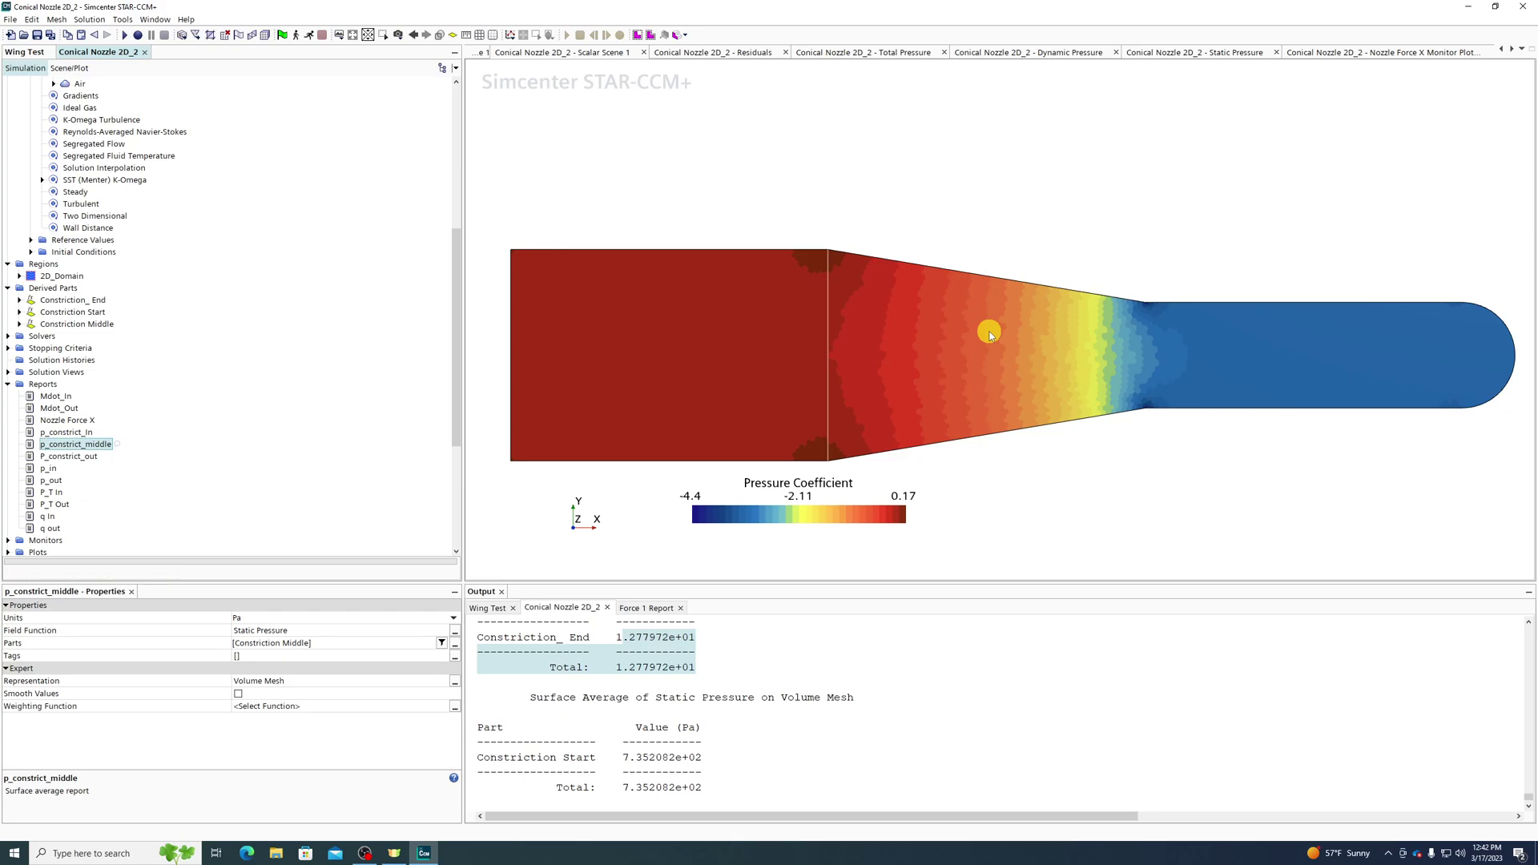
scroll(1029, 665, "down", 2)
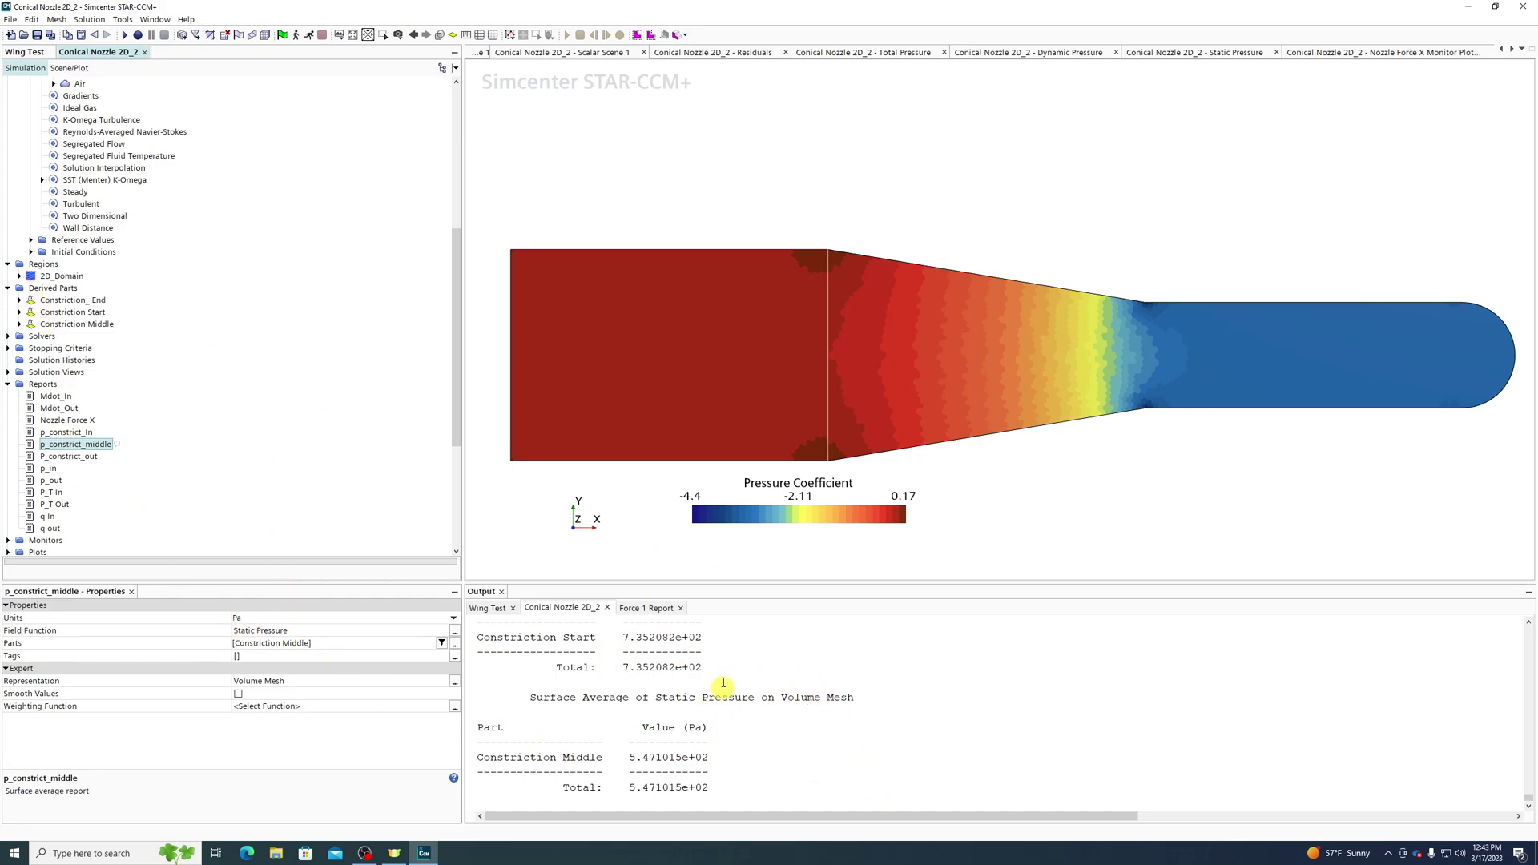
left_click_drag(626, 756, 709, 791)
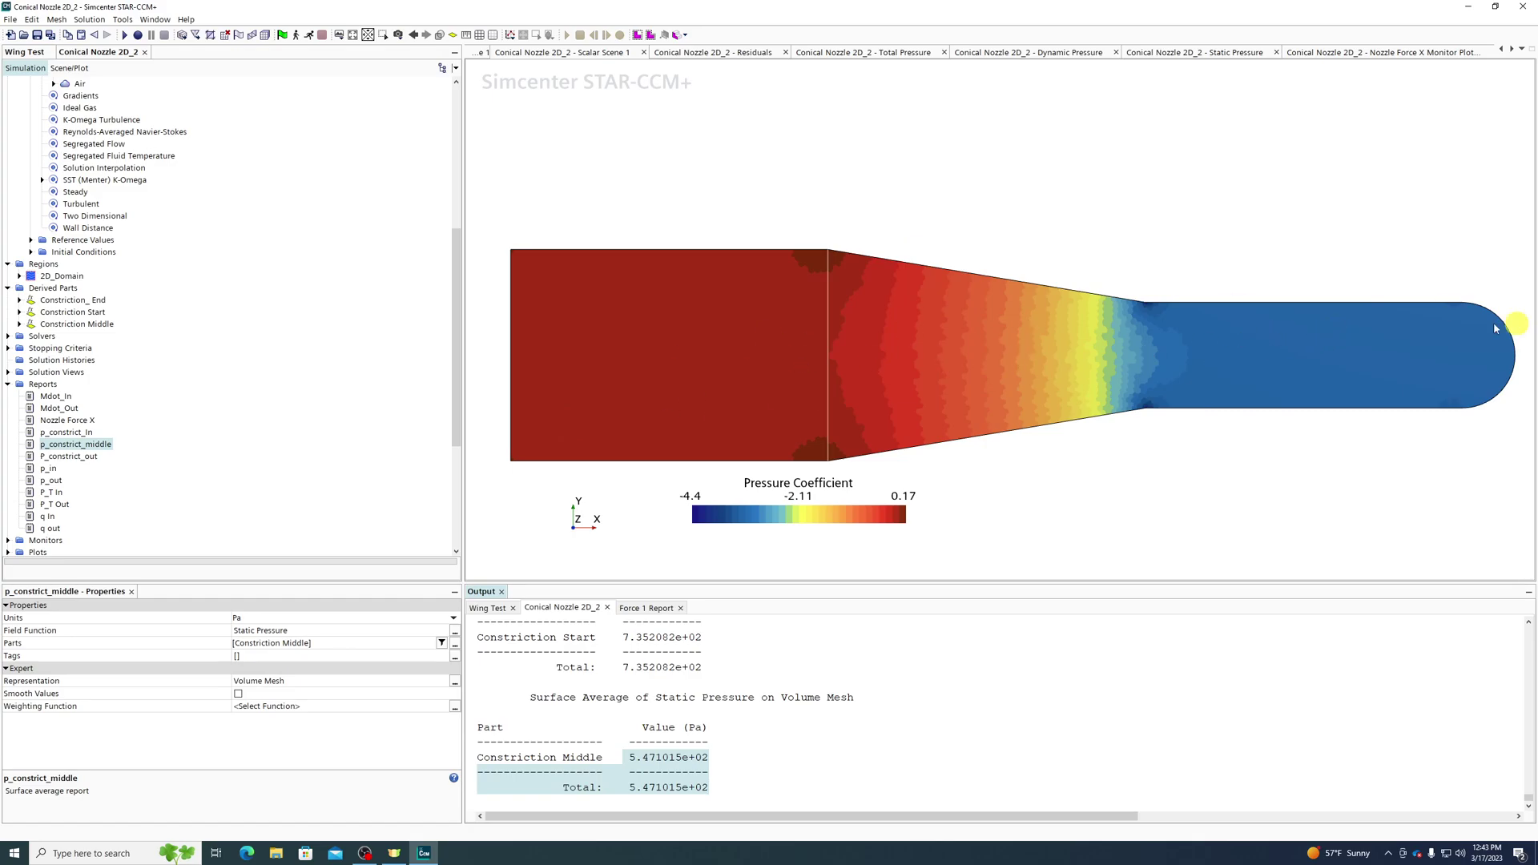
Start a cylinder section among the derived parts with its origin at 0, 0, 0 m and its orientation along Z (0, 0, 1 m).
scroll(151, 406, "up", 3)
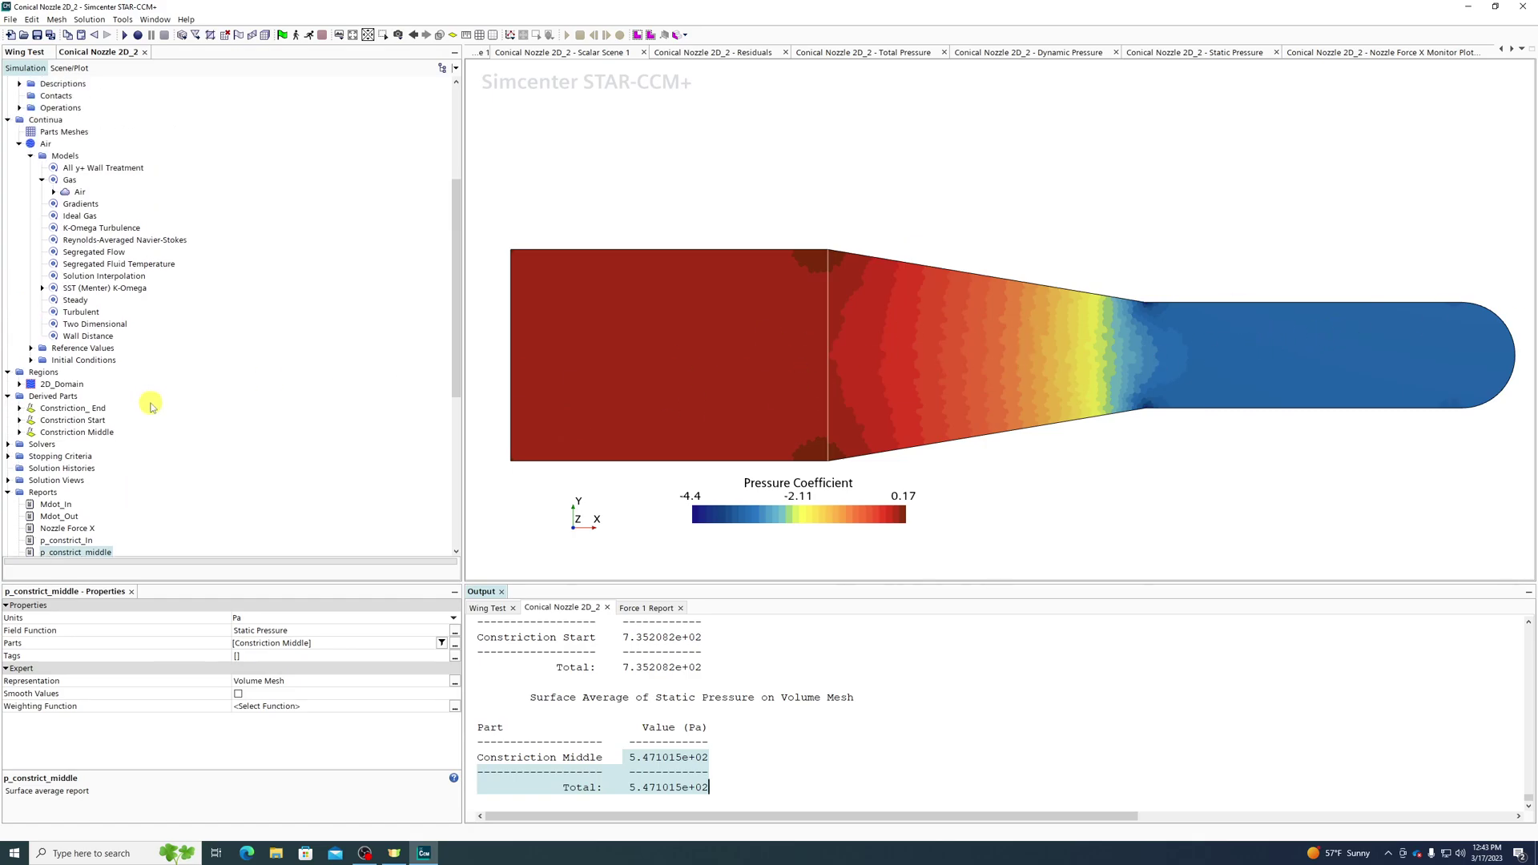
right_click(49, 396)
mouse_move(90, 405)
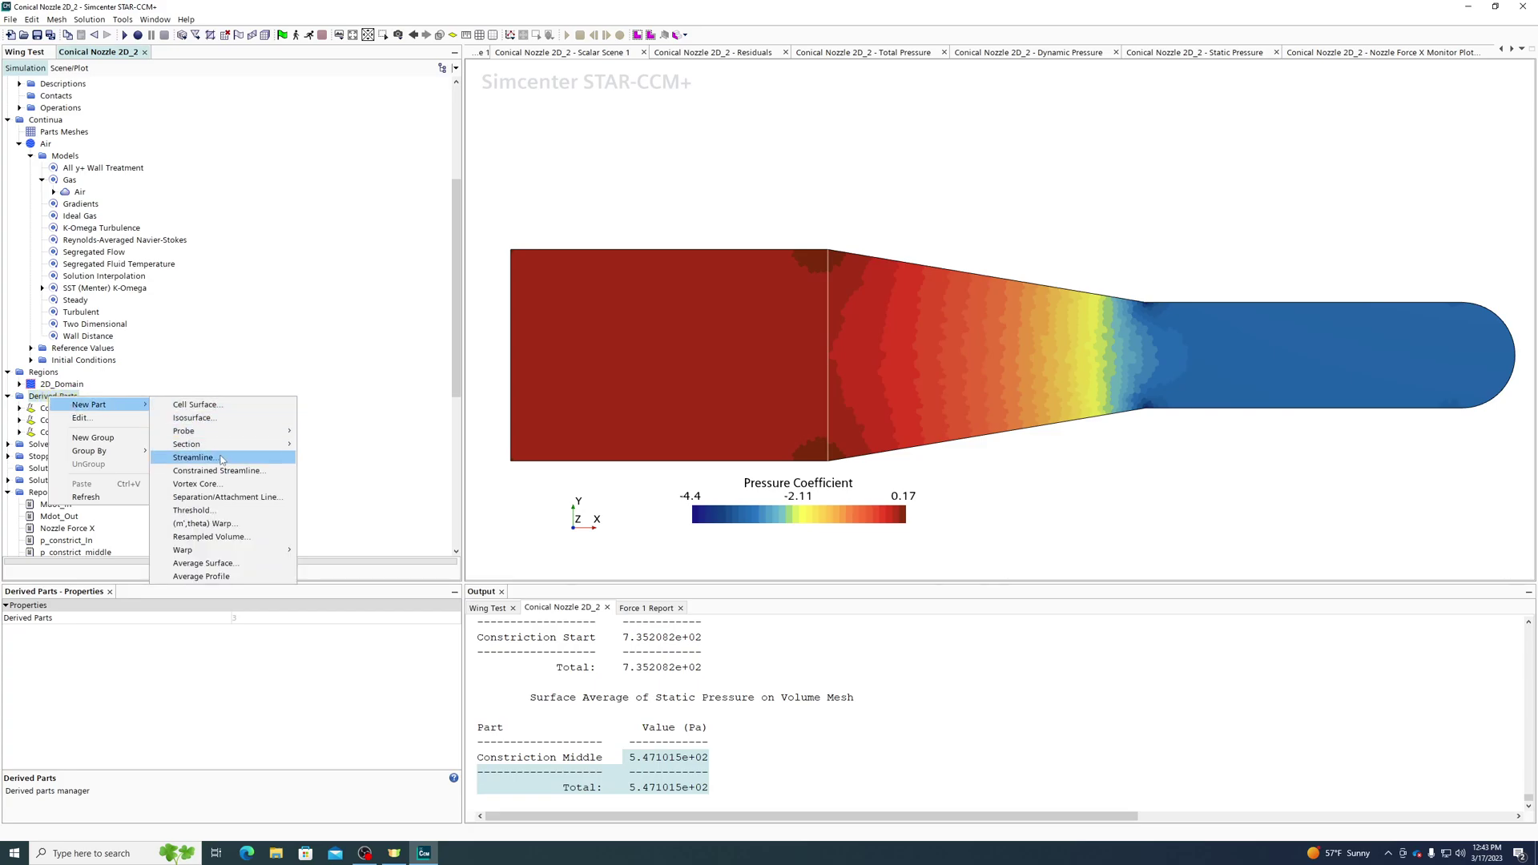
mouse_move(192, 444)
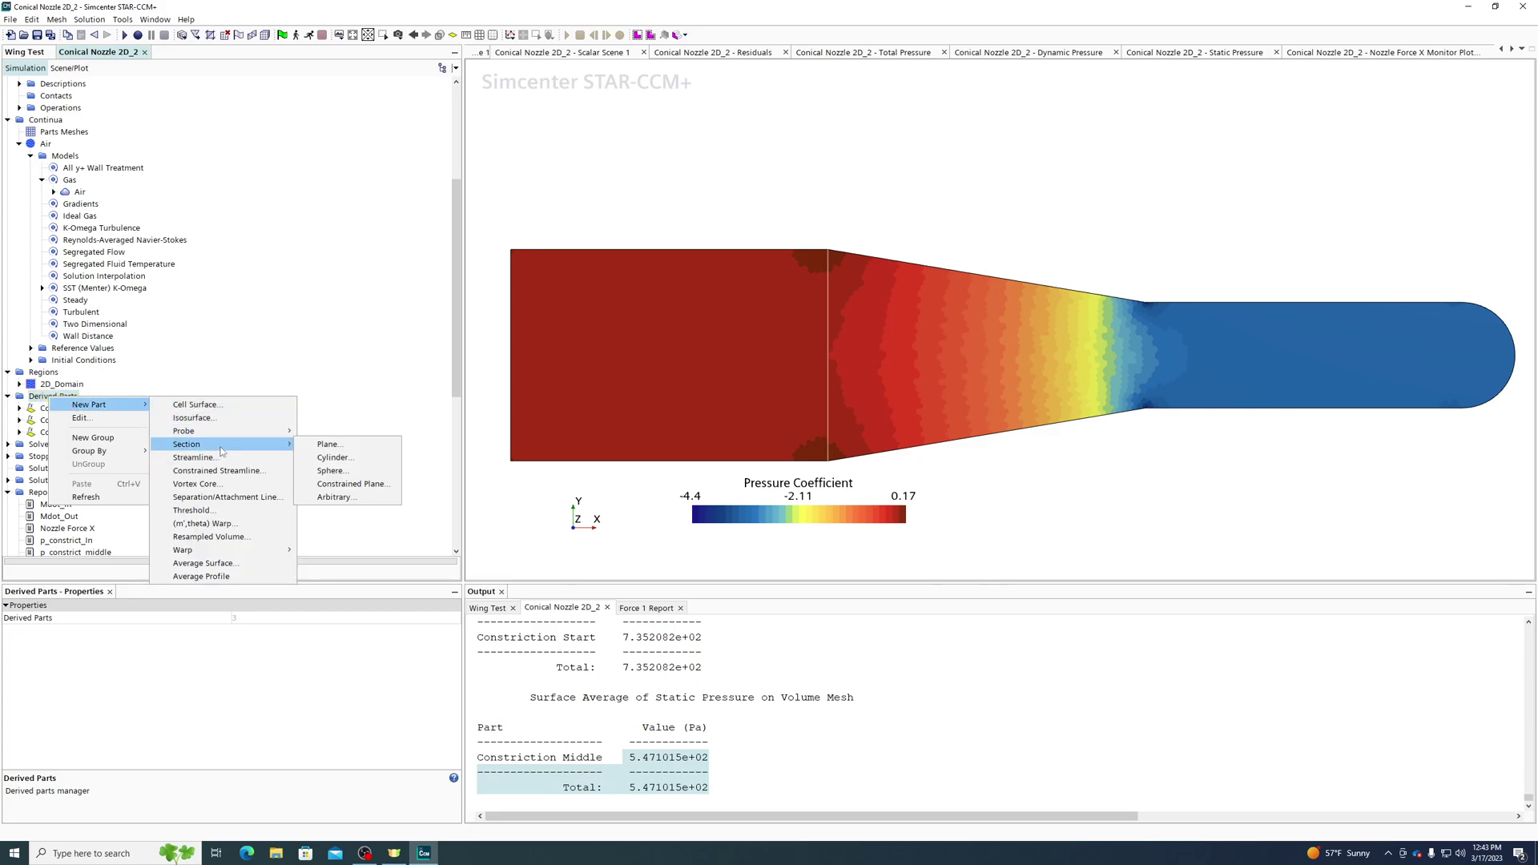
left_click(353, 458)
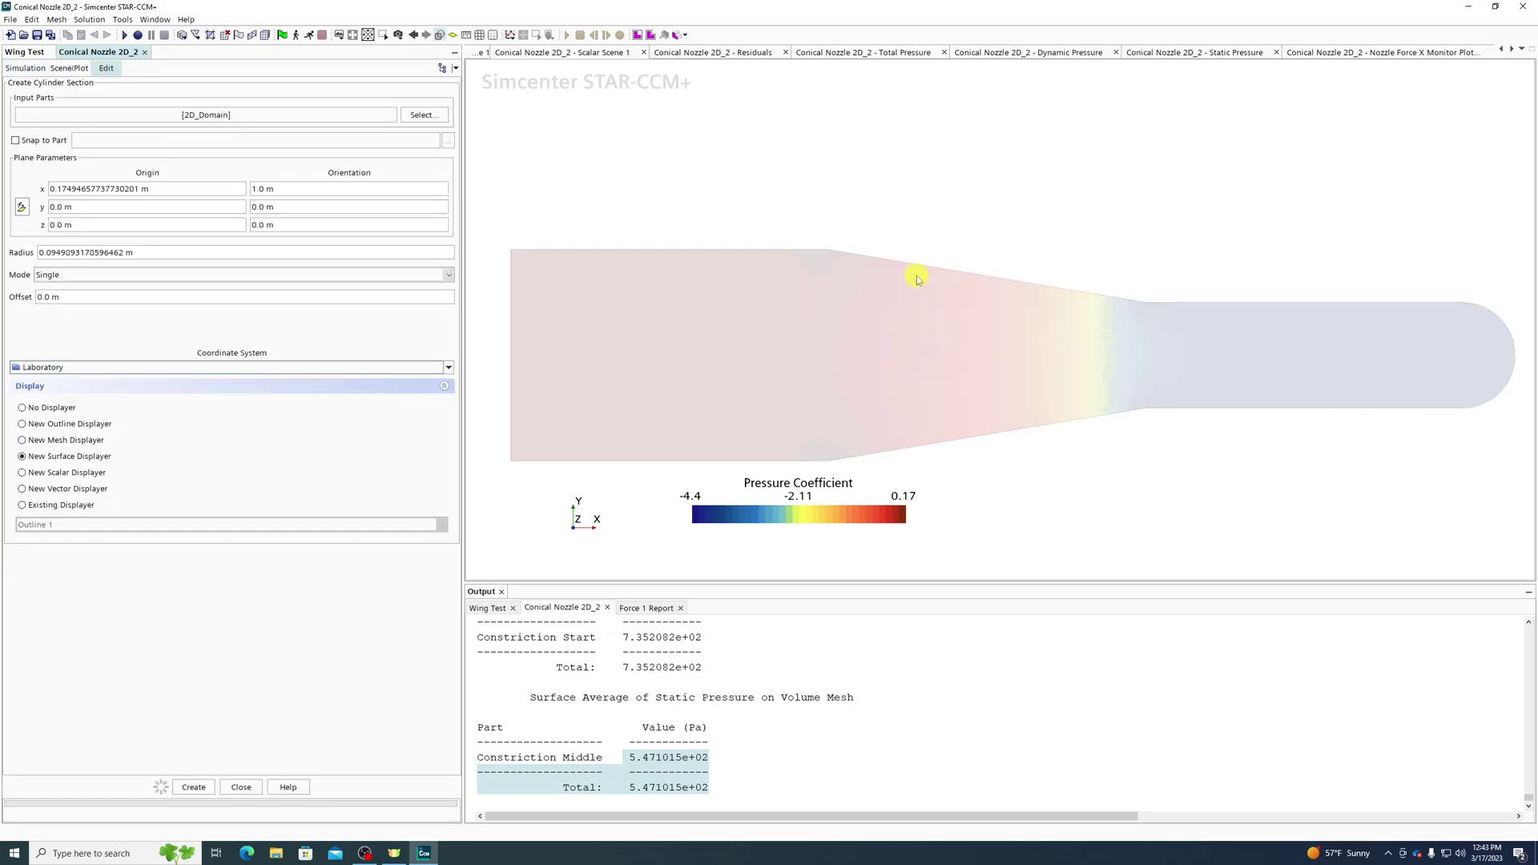
scroll(965, 248, "down", 8)
scroll(944, 348, "up", 10)
left_click(354, 185)
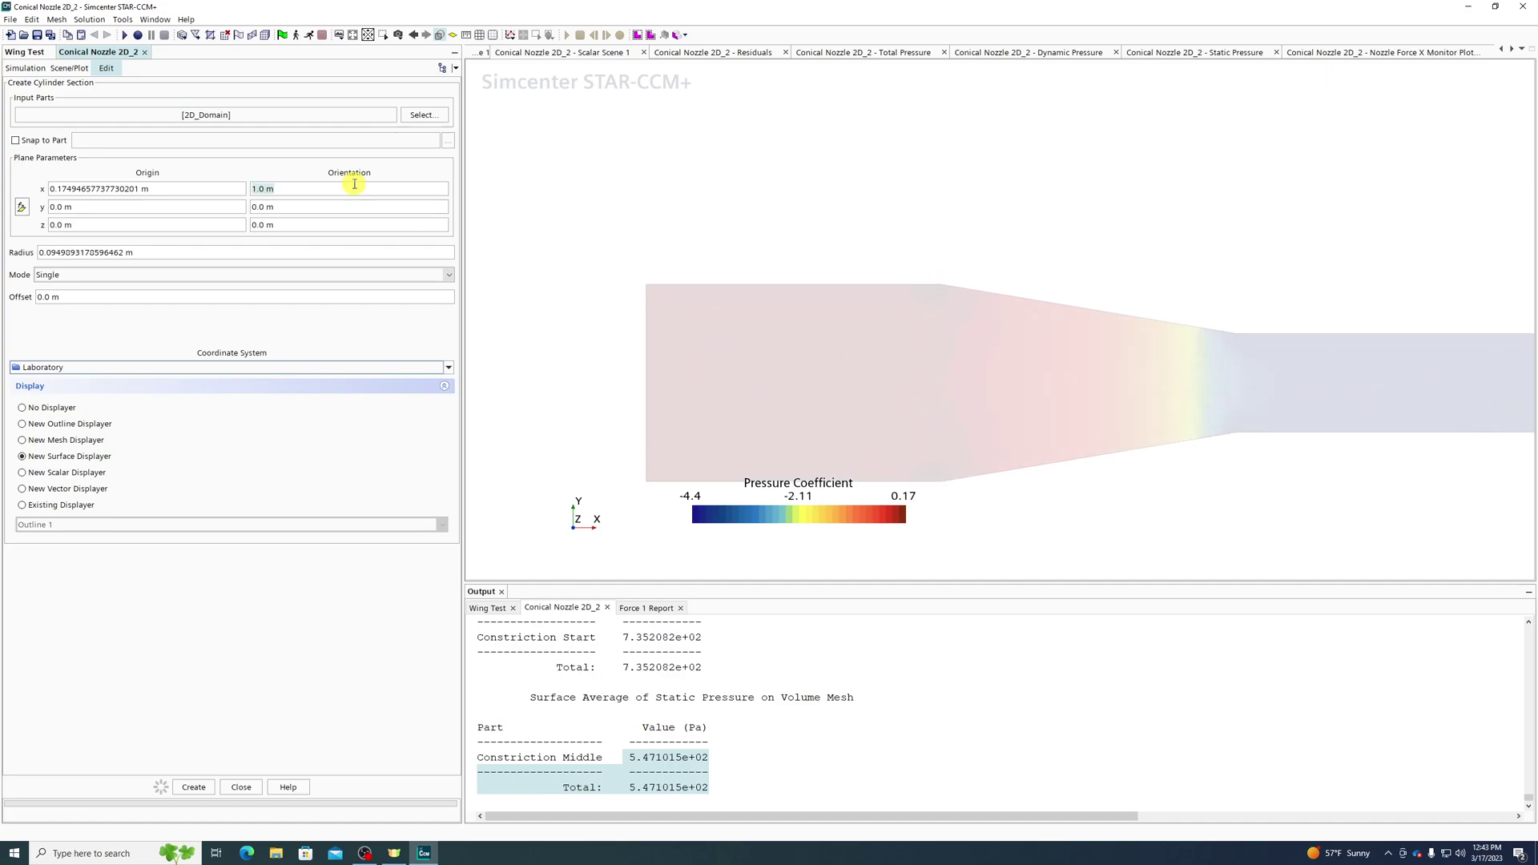
left_click(217, 189)
type("0")
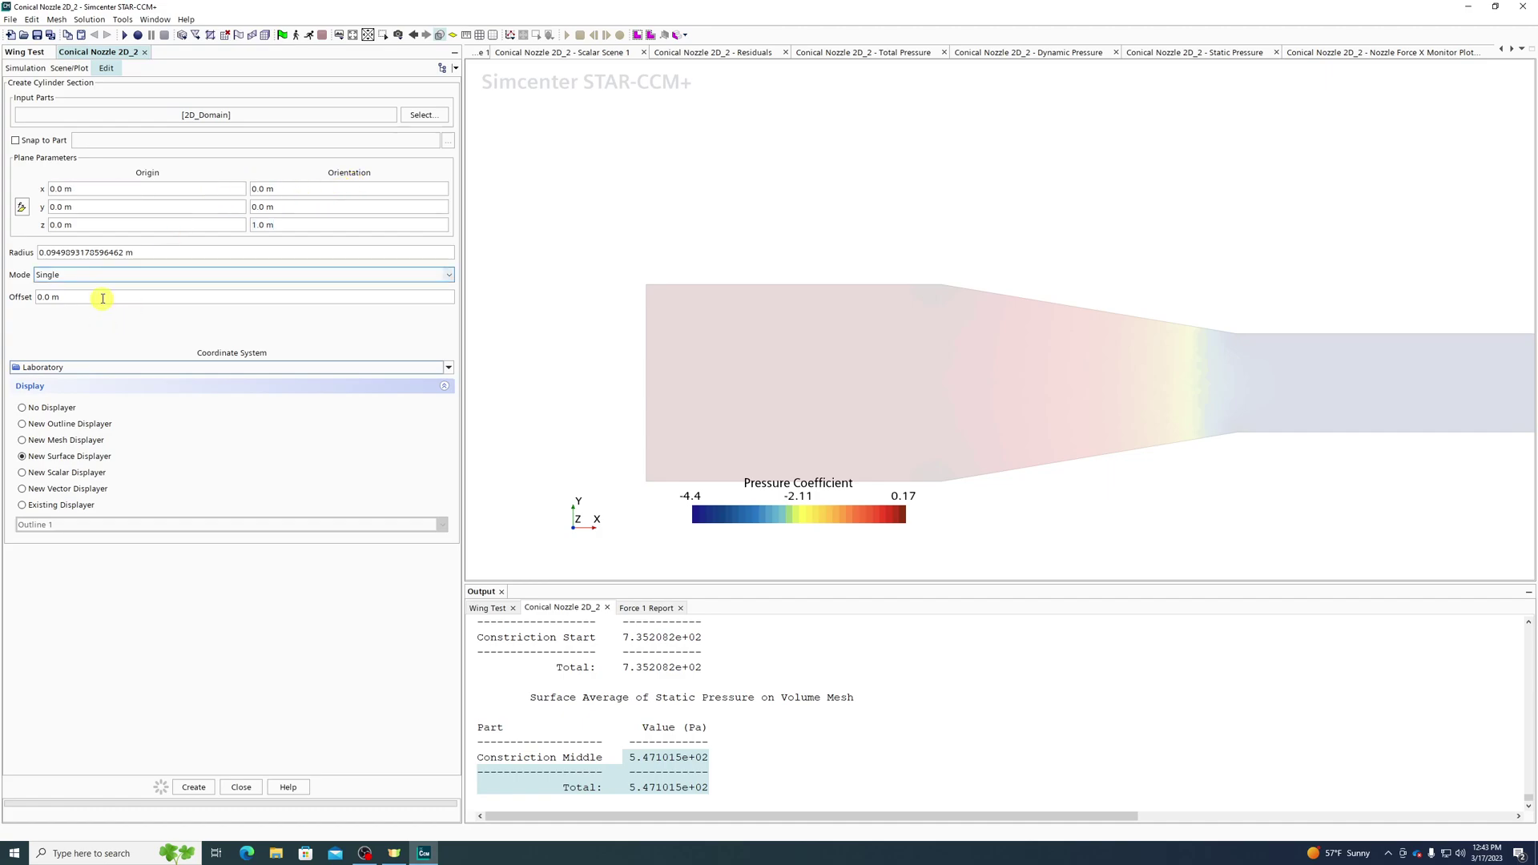
Set the cylinder section's radius to 0.0254 m and choose No Displayer for it.
left_click(182, 249)
type("0.0254")
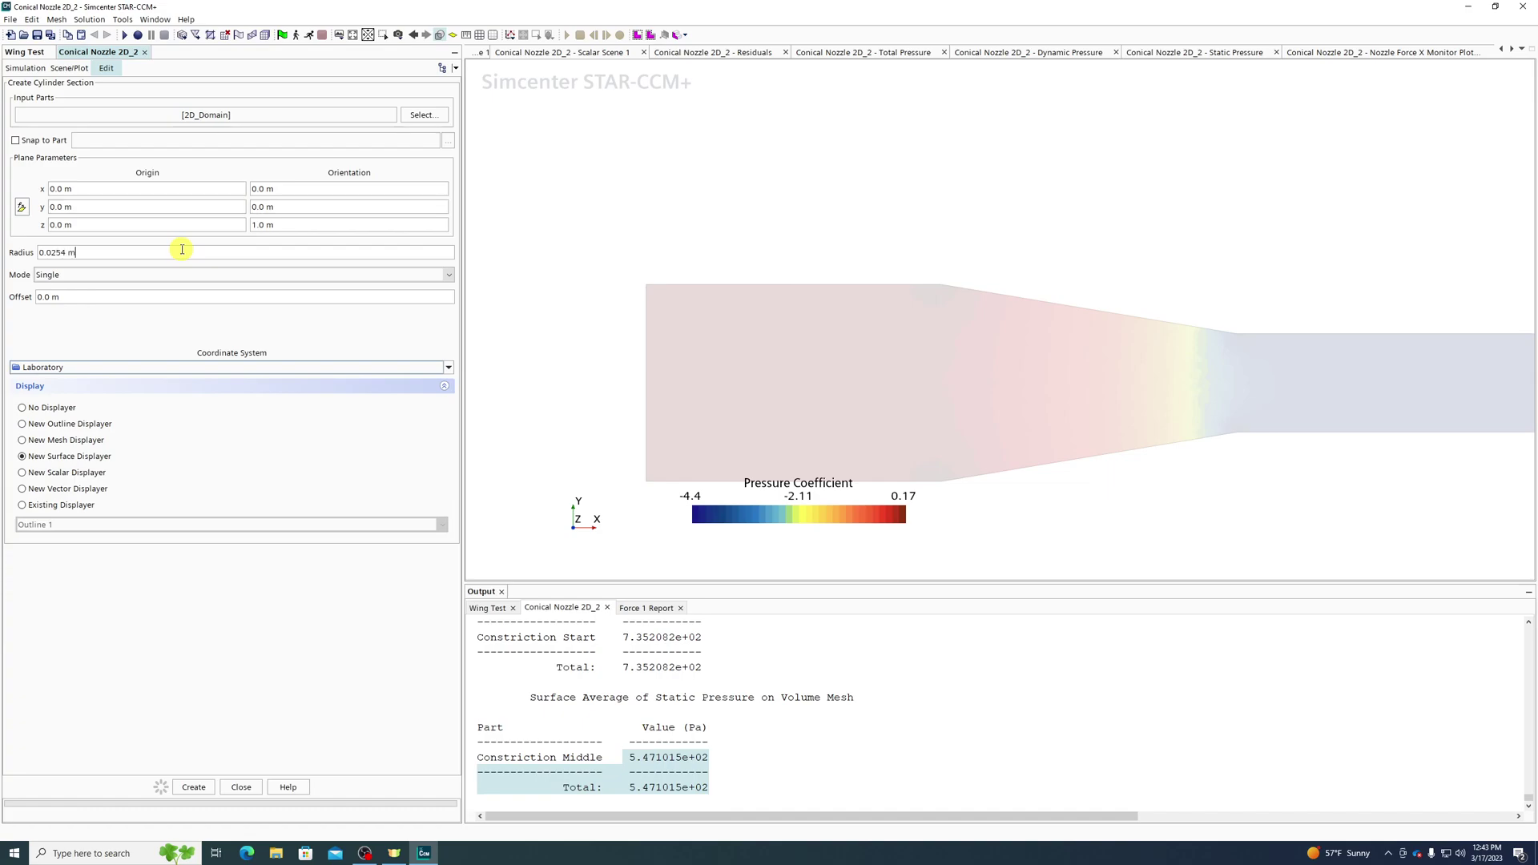
left_click(36, 409)
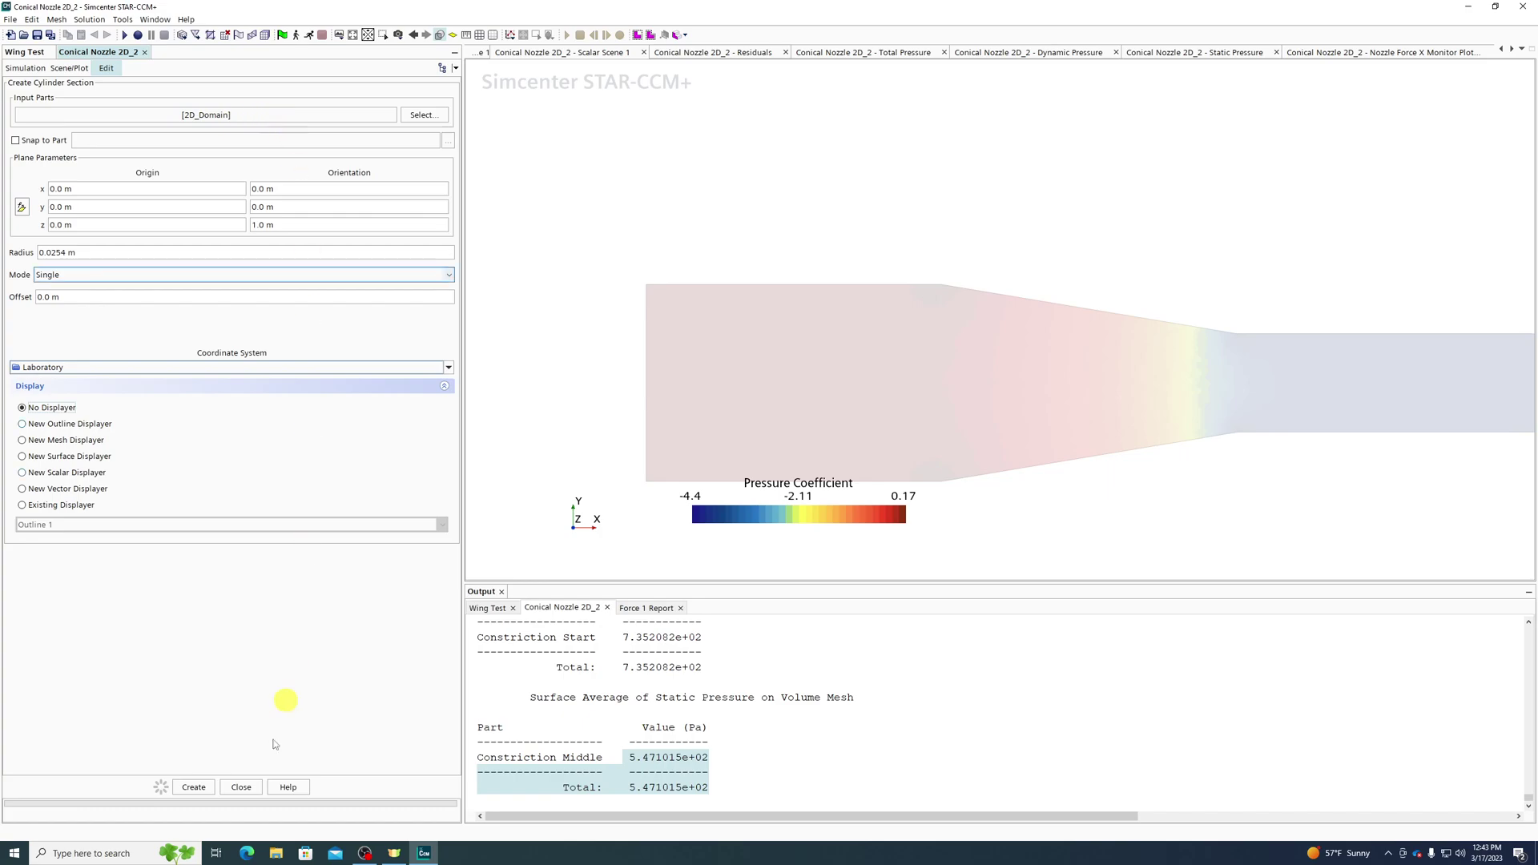
Add the boundaries of the 2D_Domain region to the input parts, create the cylinder section, and inspect it in the scene.
left_click(419, 117)
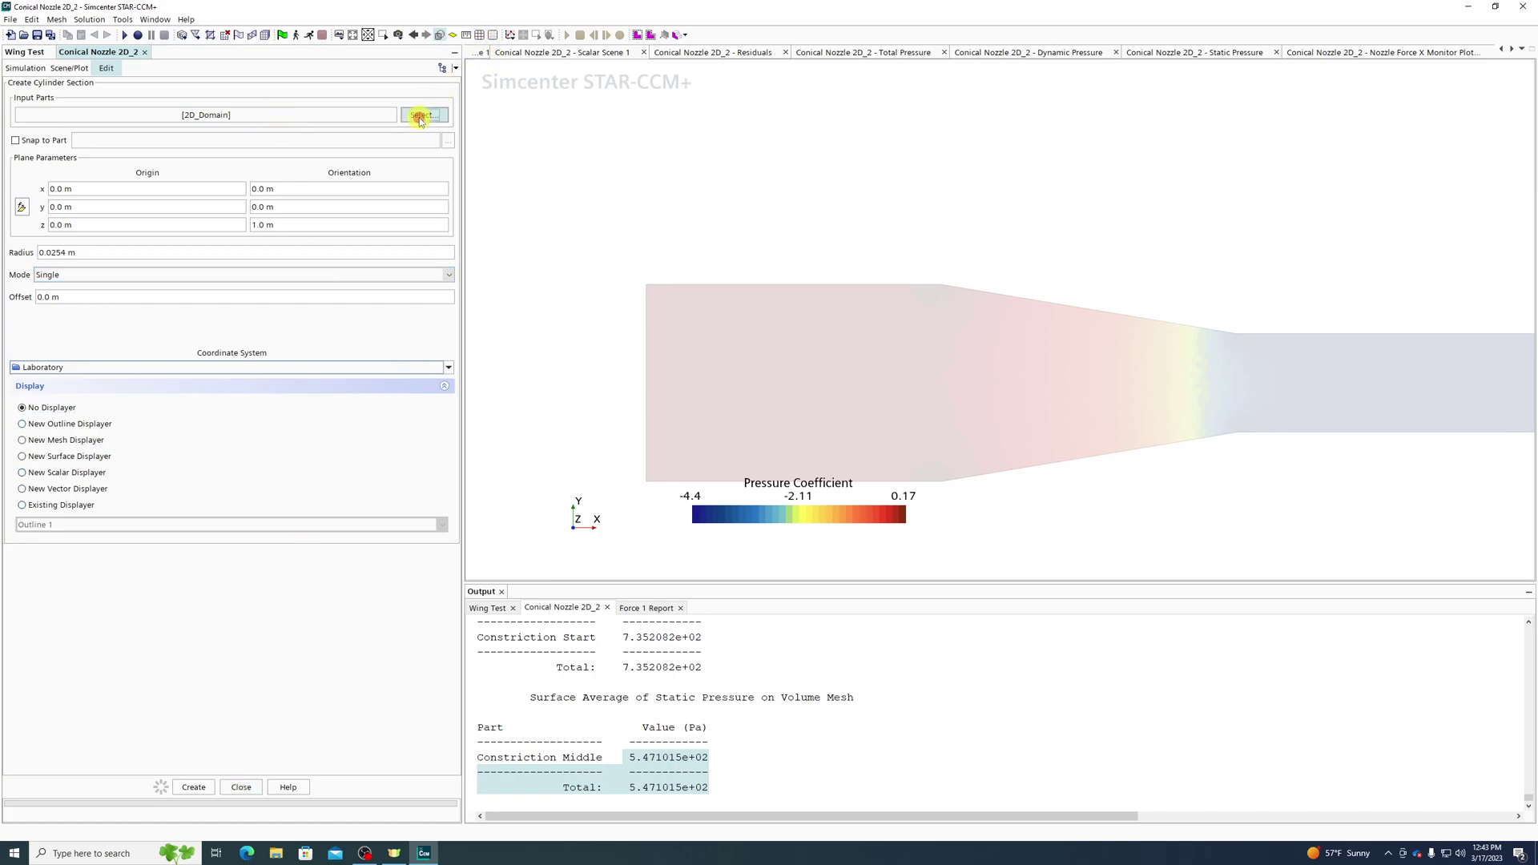
left_click(606, 351)
left_click(628, 352)
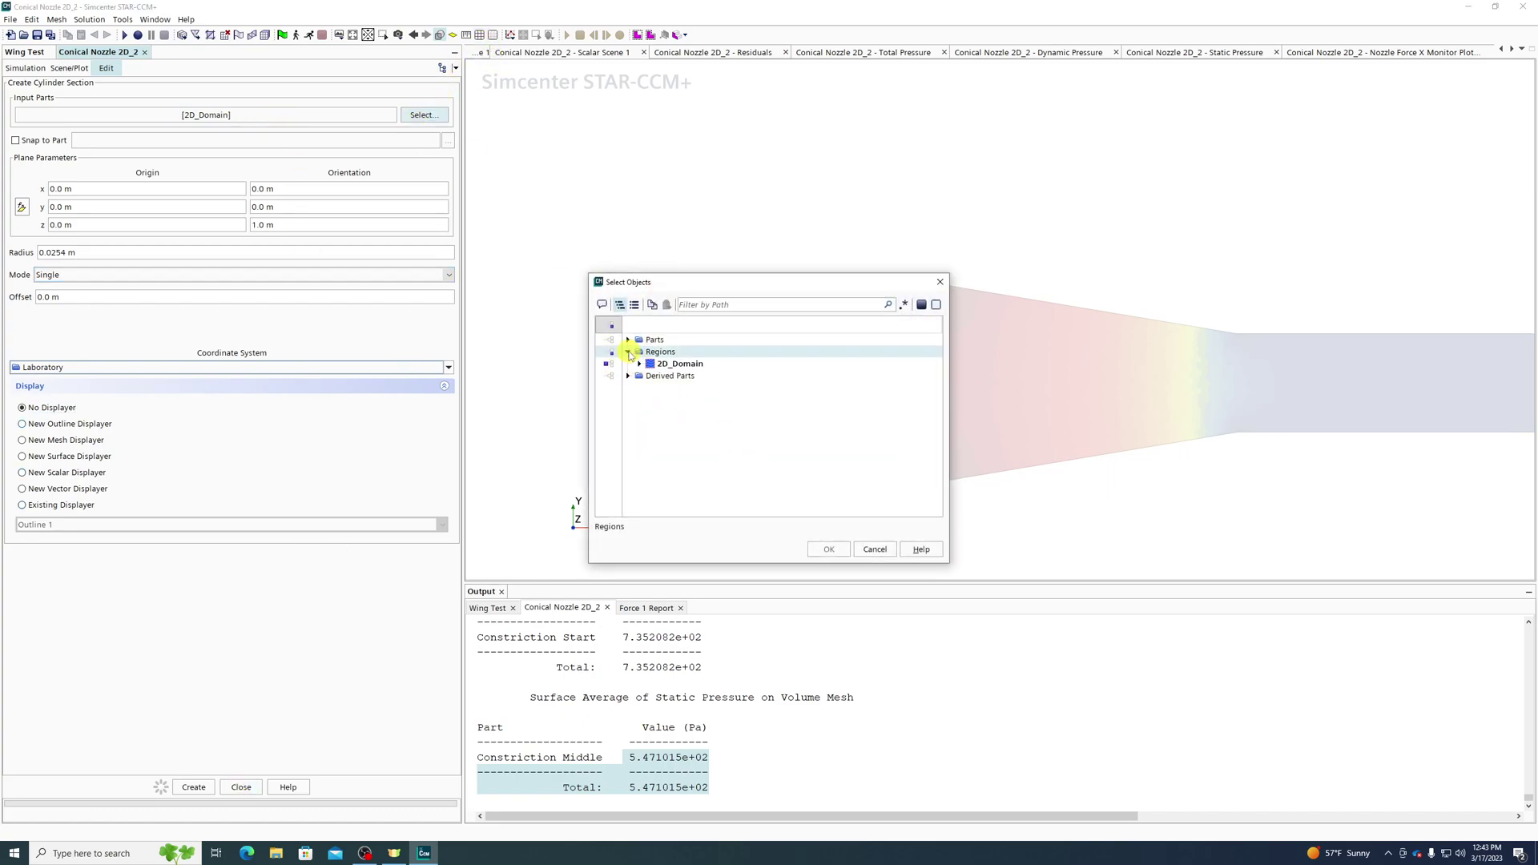
left_click(639, 364)
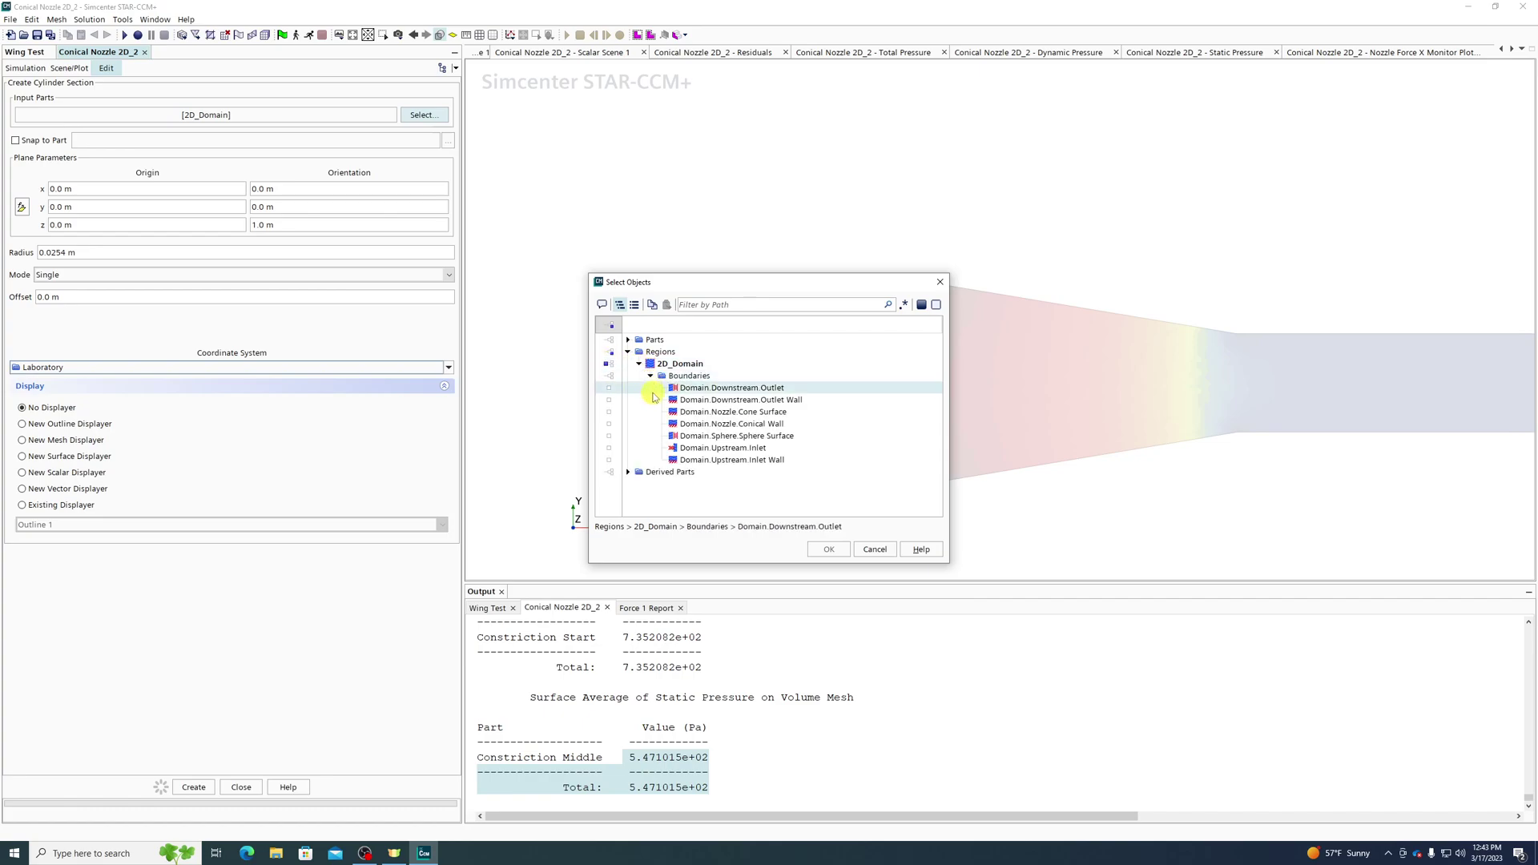
left_click(612, 364)
left_click(827, 550)
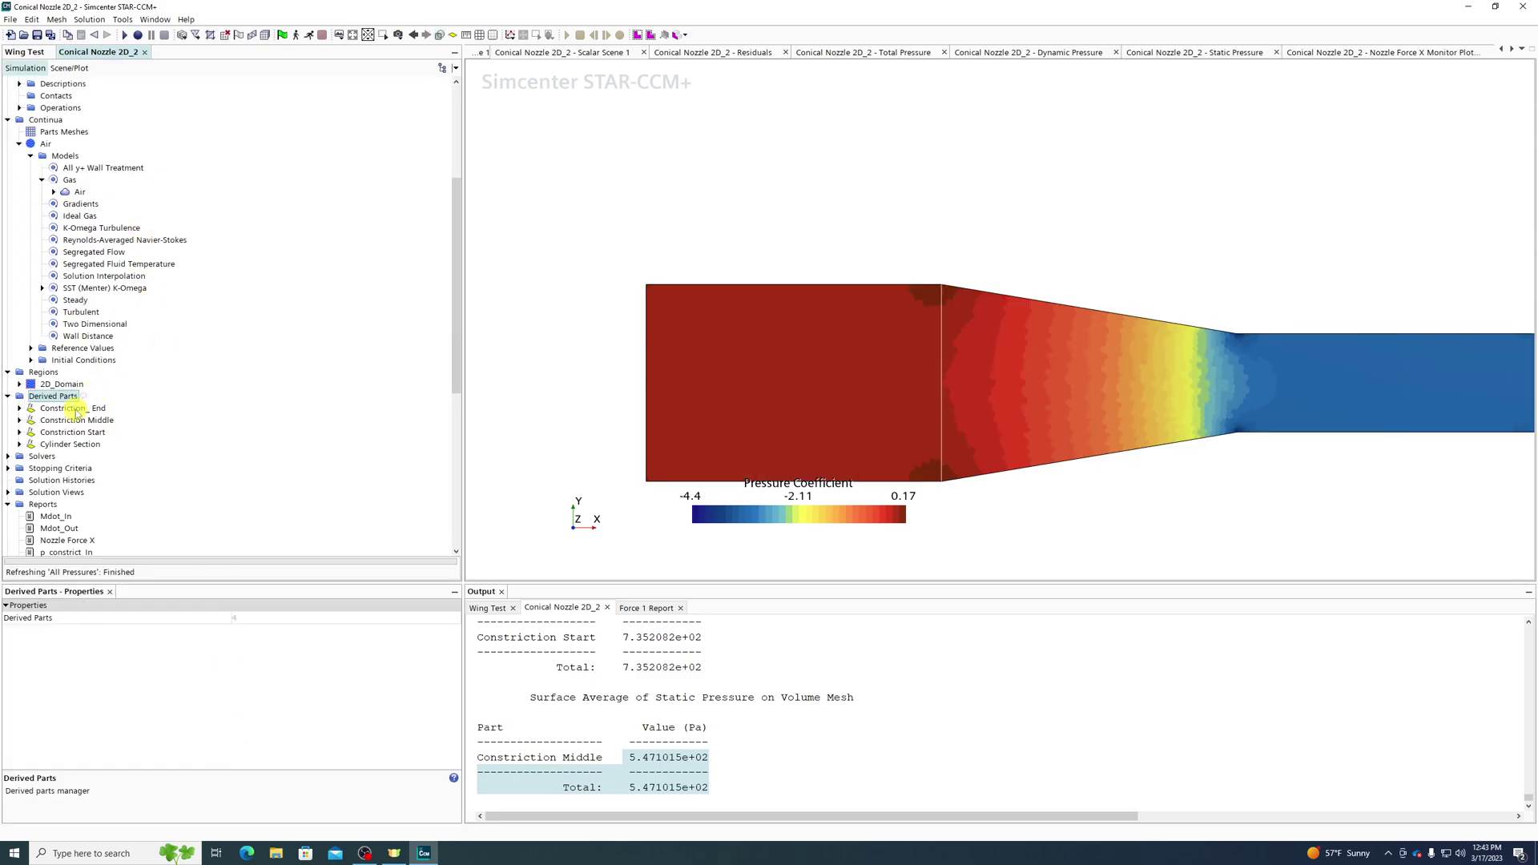
left_click(70, 444)
scroll(975, 439, "up", 3)
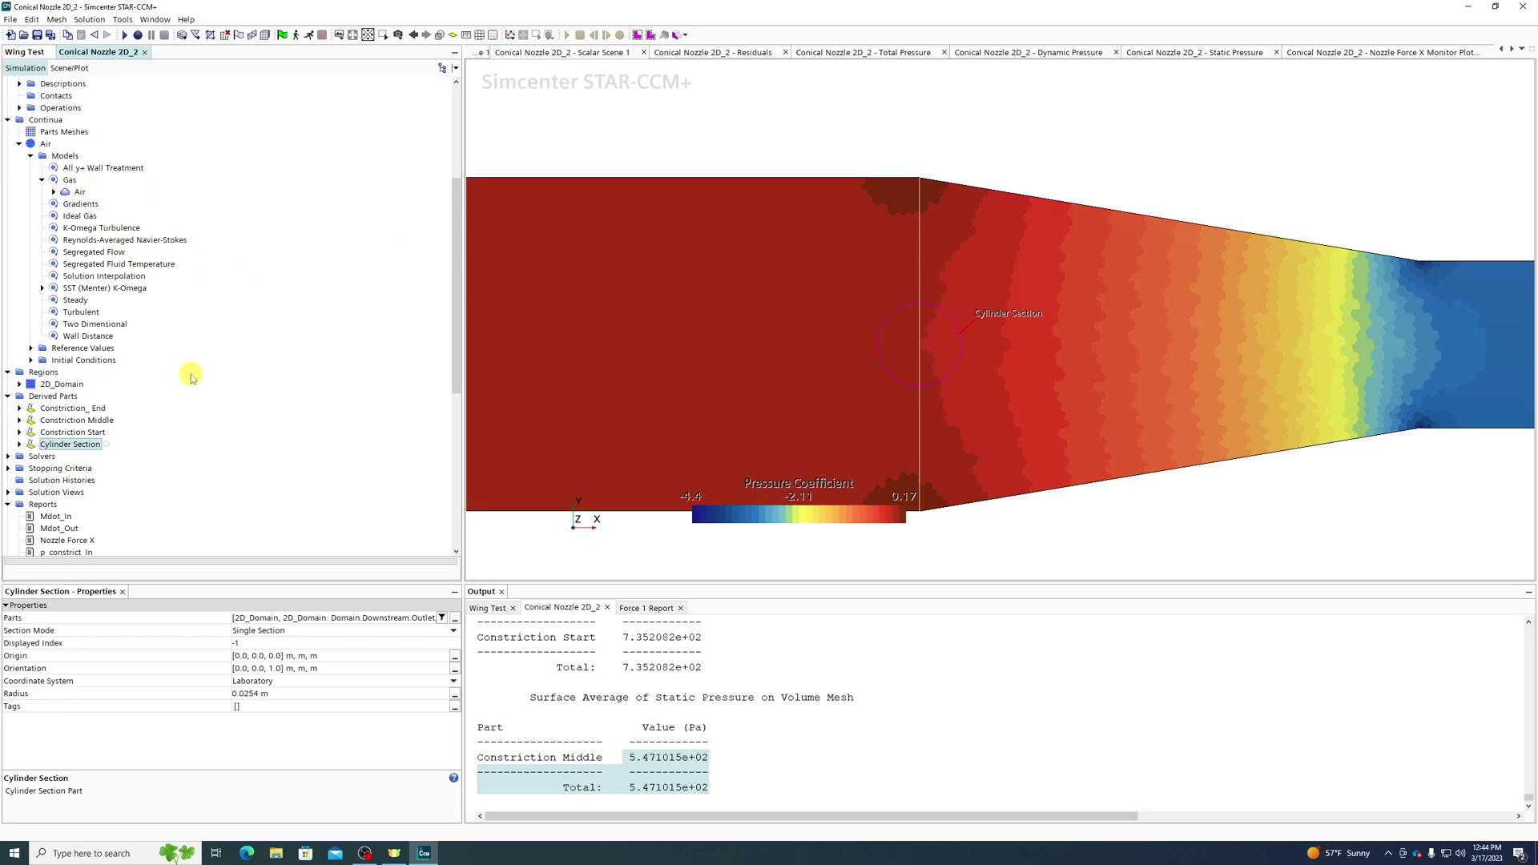
right_click(67, 397)
mouse_move(141, 411)
left_click(255, 336)
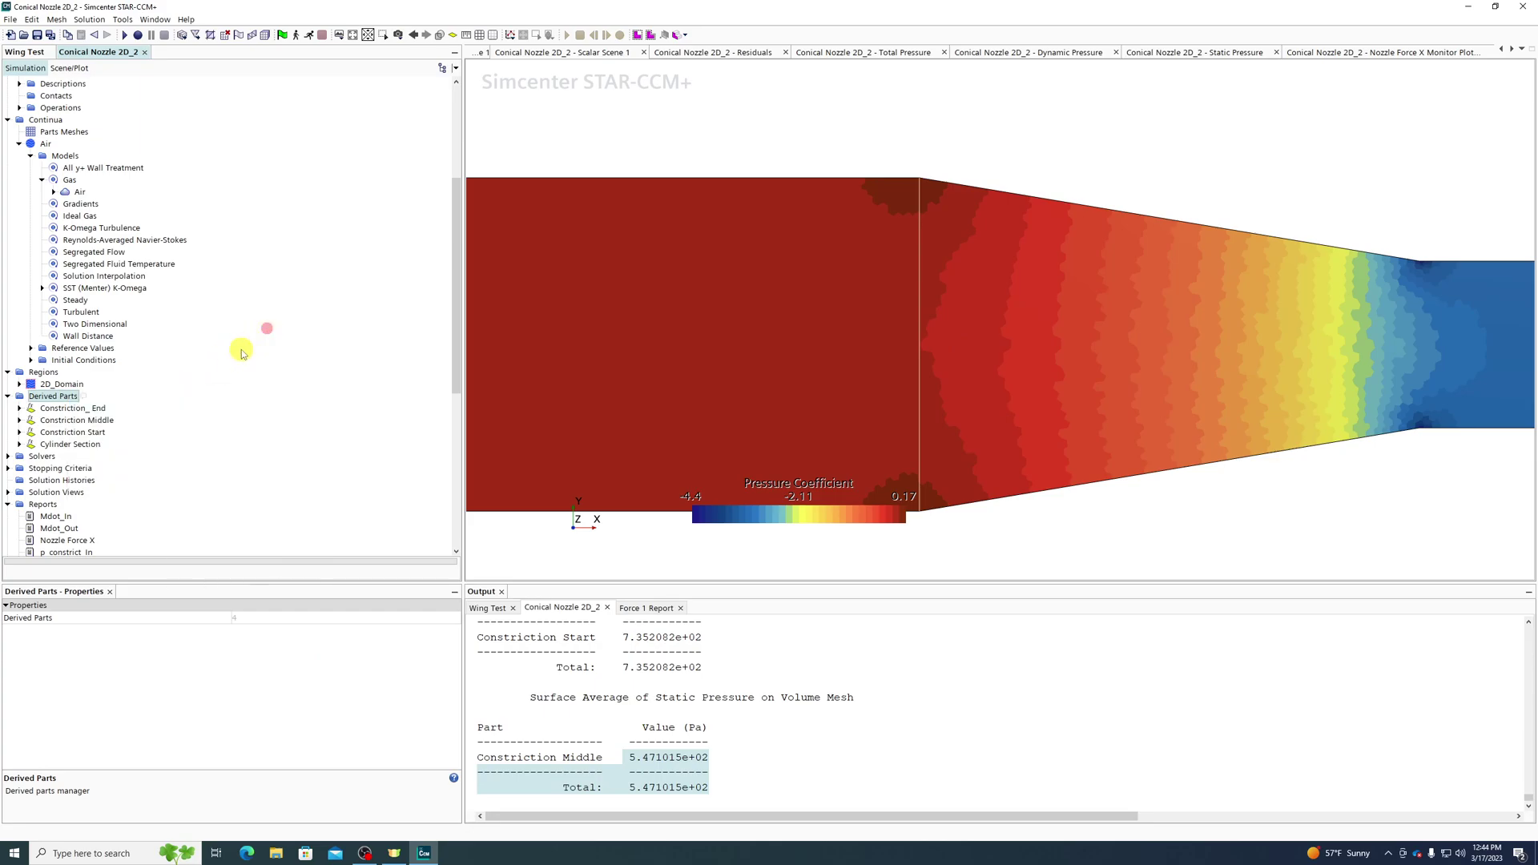
Replace the parts of the Mdot_Out report with only the Cylinder Section derived part.
scroll(125, 437, "down", 3)
left_click(59, 421)
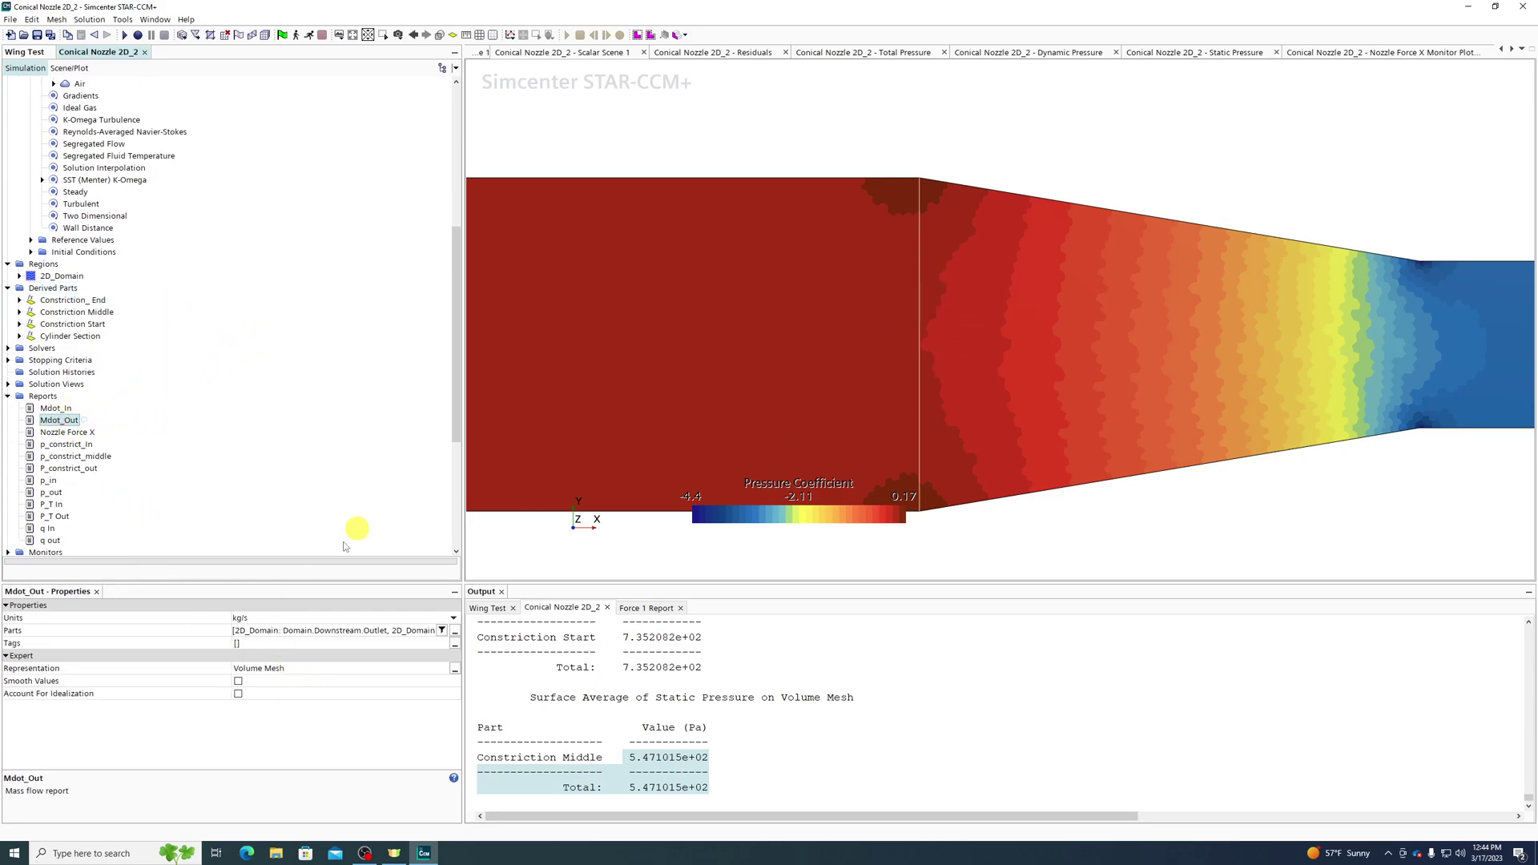
left_click(269, 633)
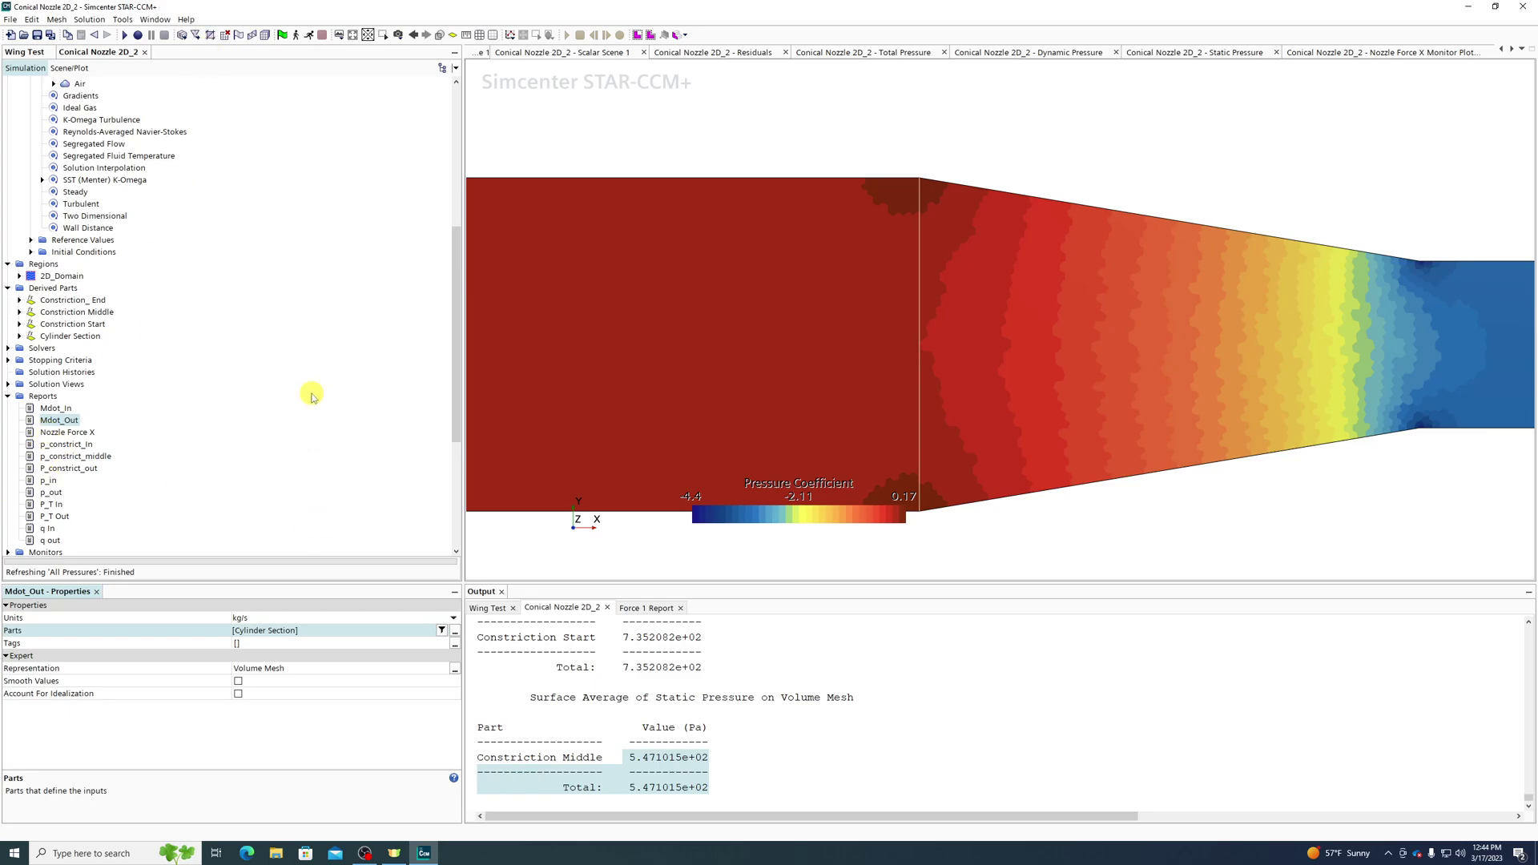
scroll(312, 396, "down", 1)
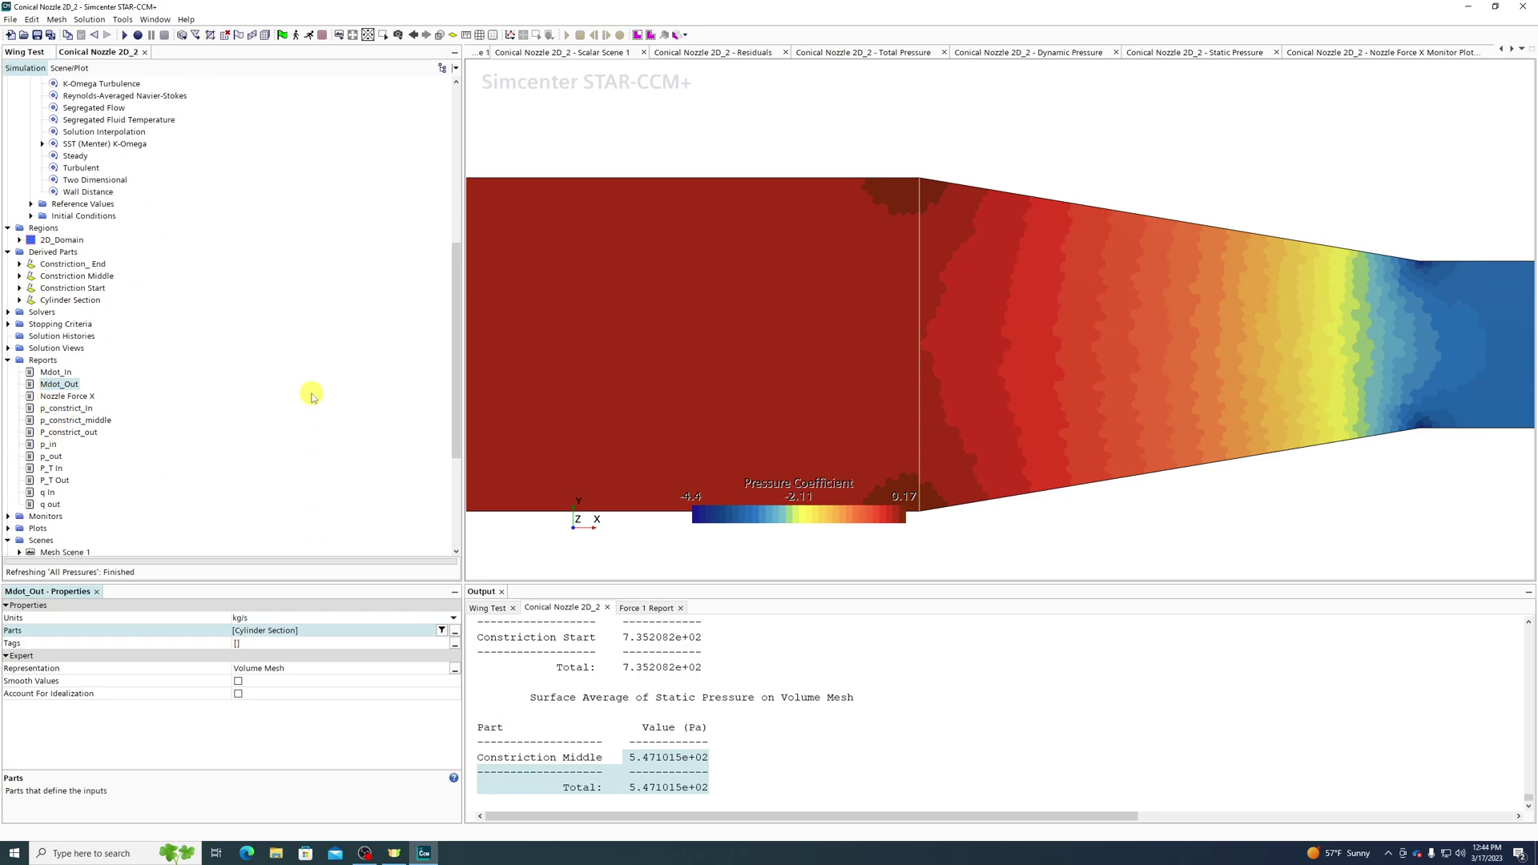
Run the Mdot_Out report on the cylinder section, and run the Mdot_In report to compare the mass flows.
double_click(56, 386)
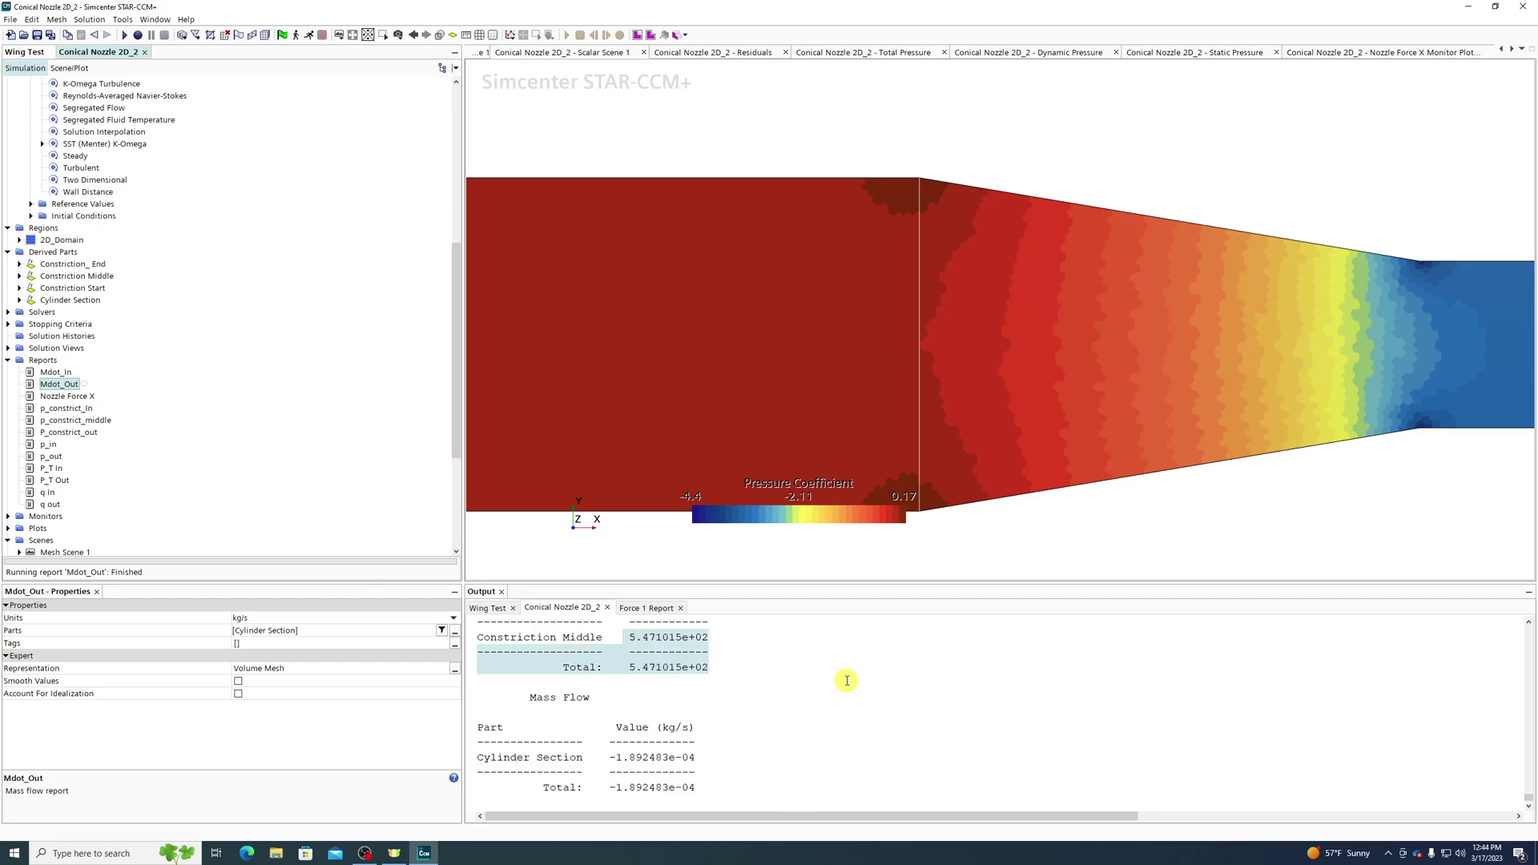
left_click(703, 754)
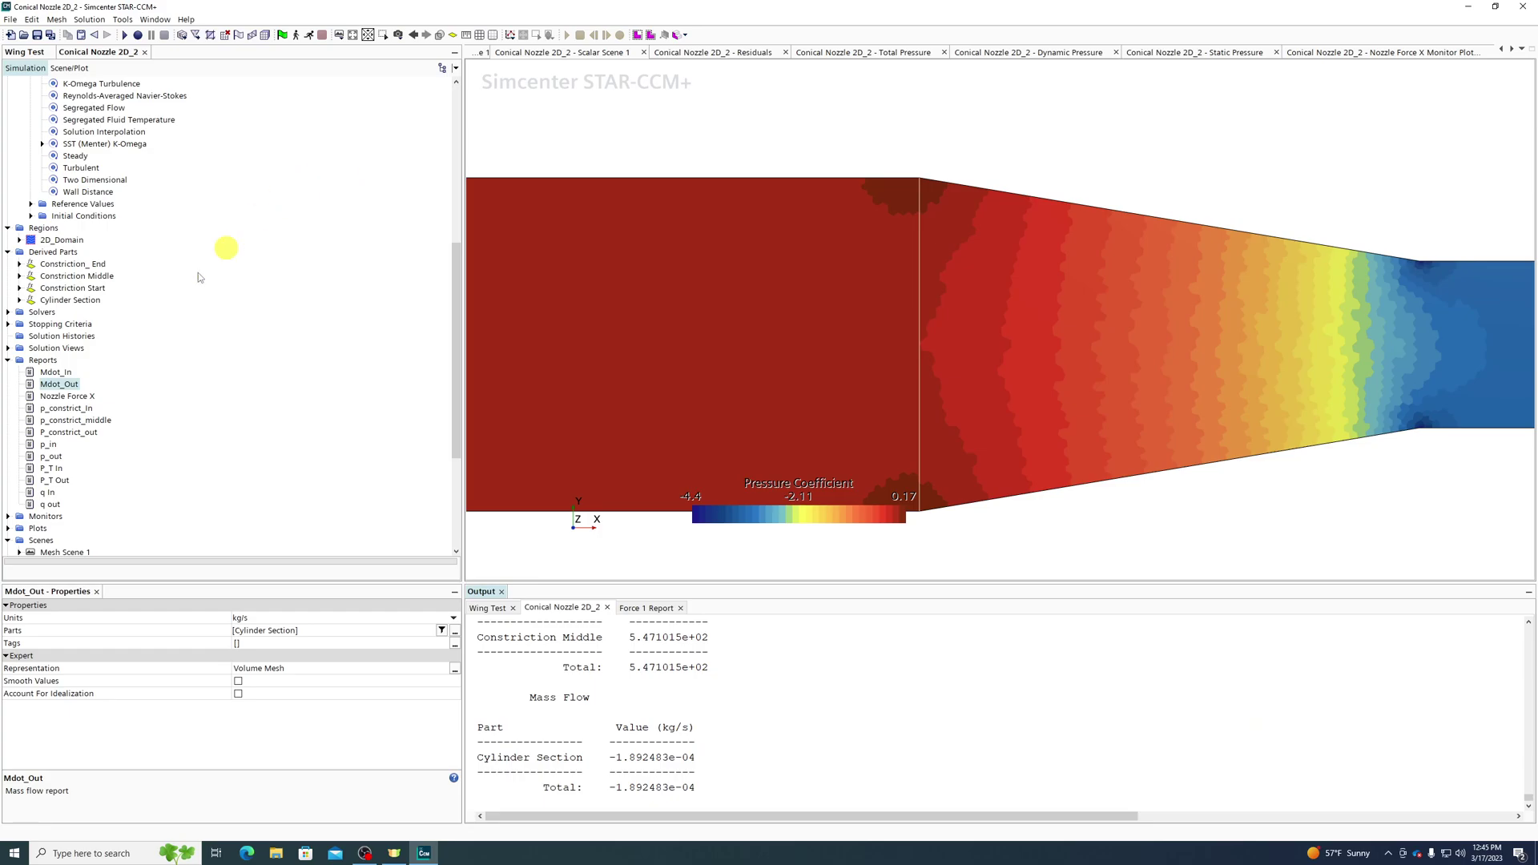
double_click(56, 372)
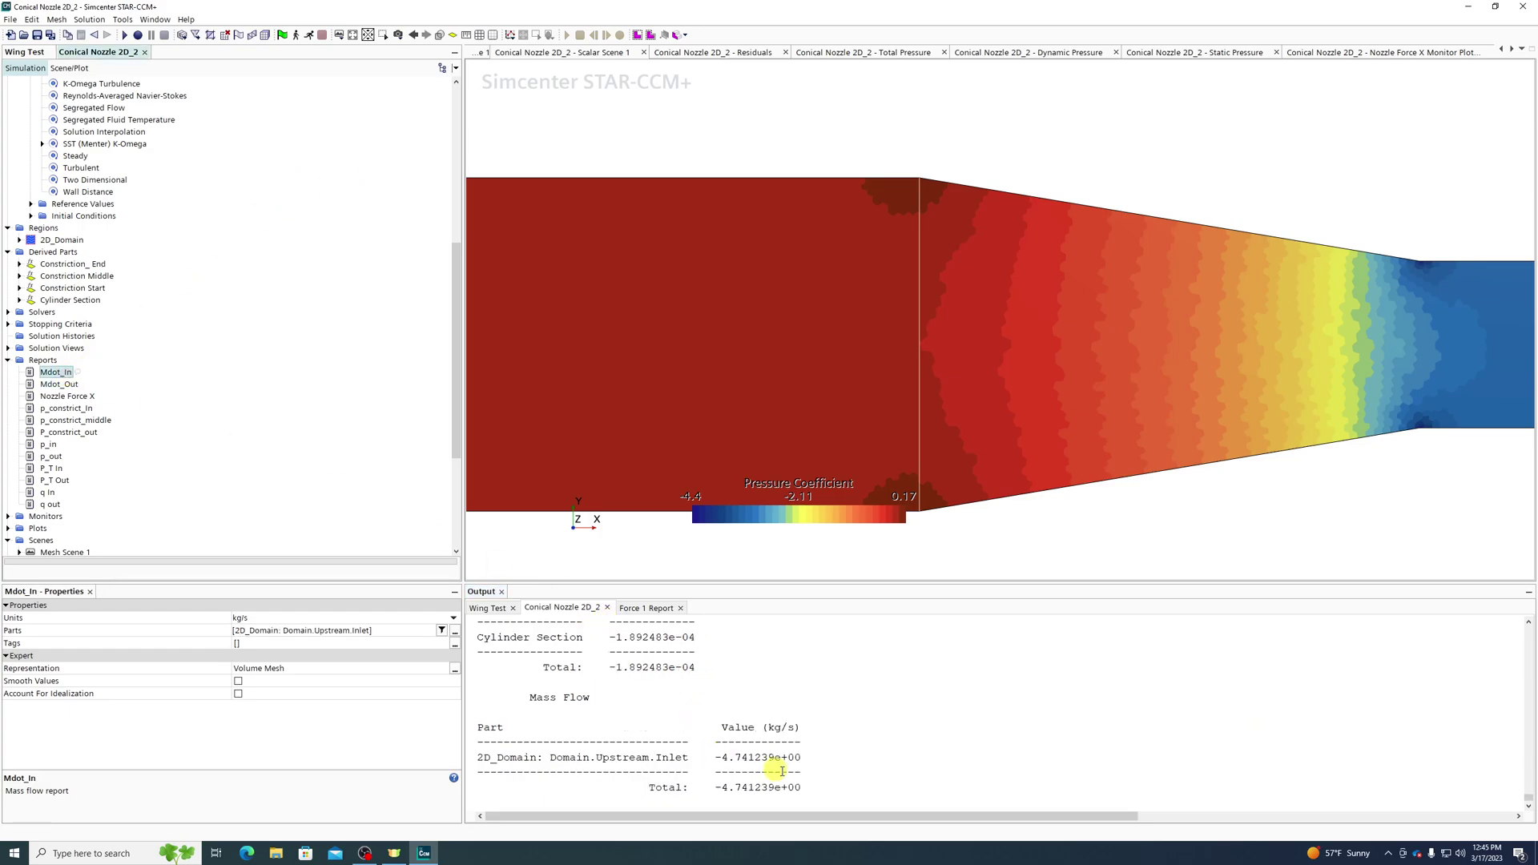
Set the Mdot_Out report's parts to Domain.Downstream.Outlet and Domain.Sphere.Sphere Surface, and run the report.
left_click(50, 385)
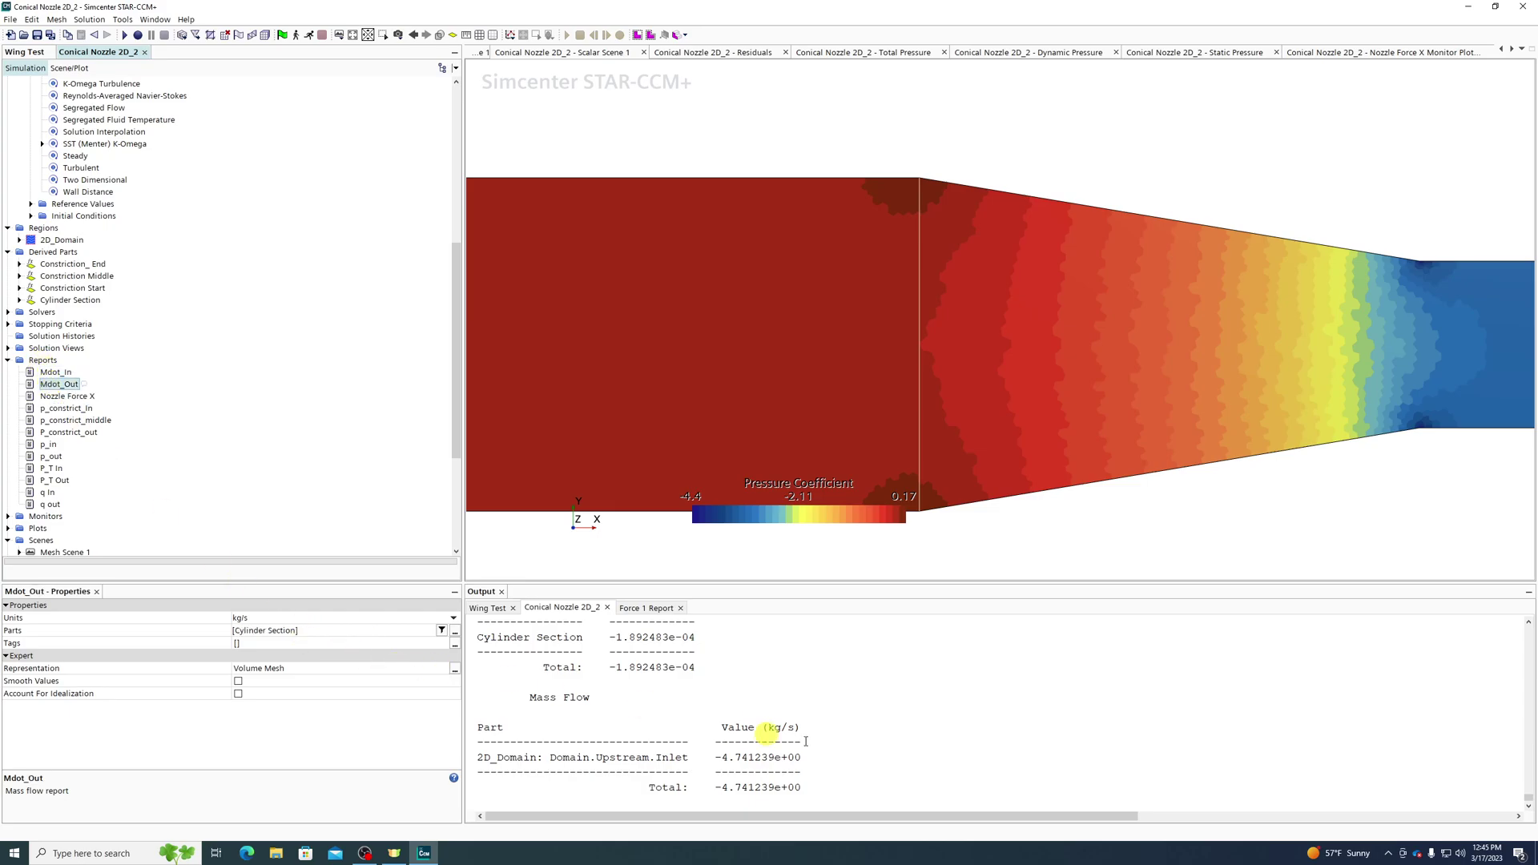
scroll(677, 668, "up", 1)
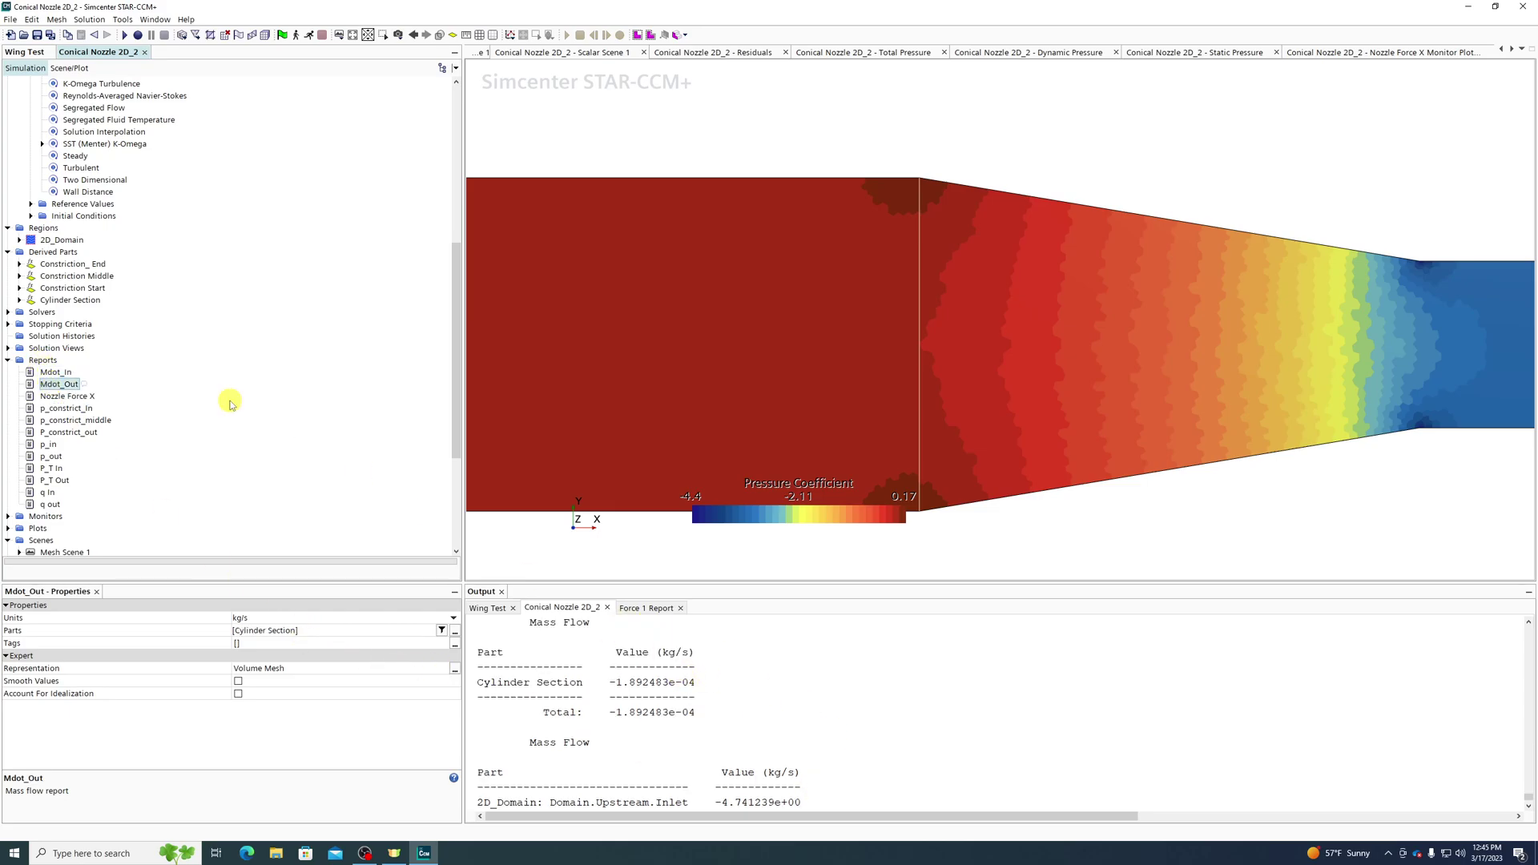
left_click(308, 631)
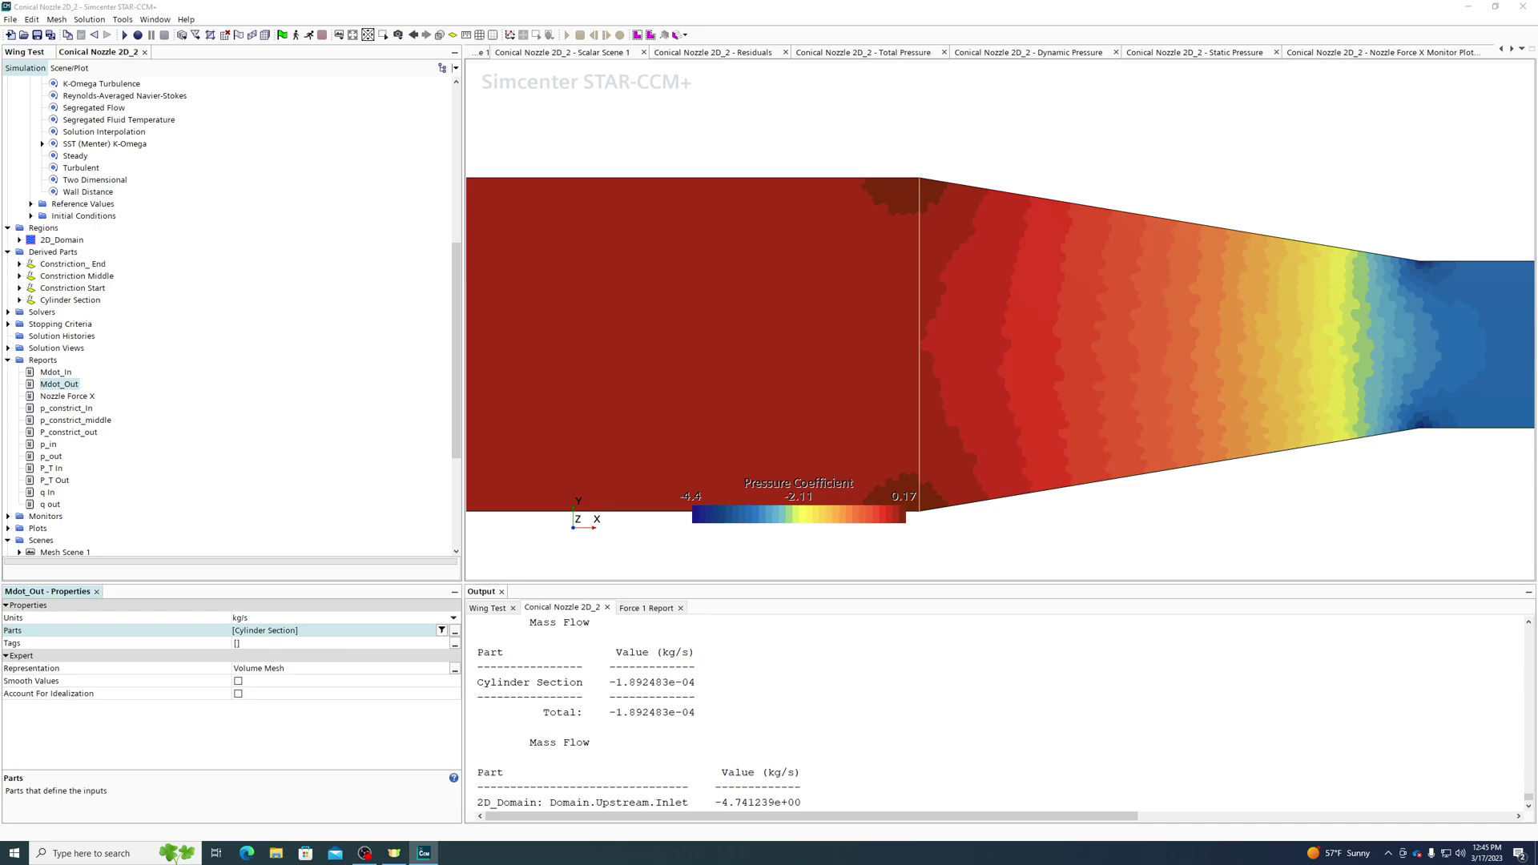
left_click(679, 448)
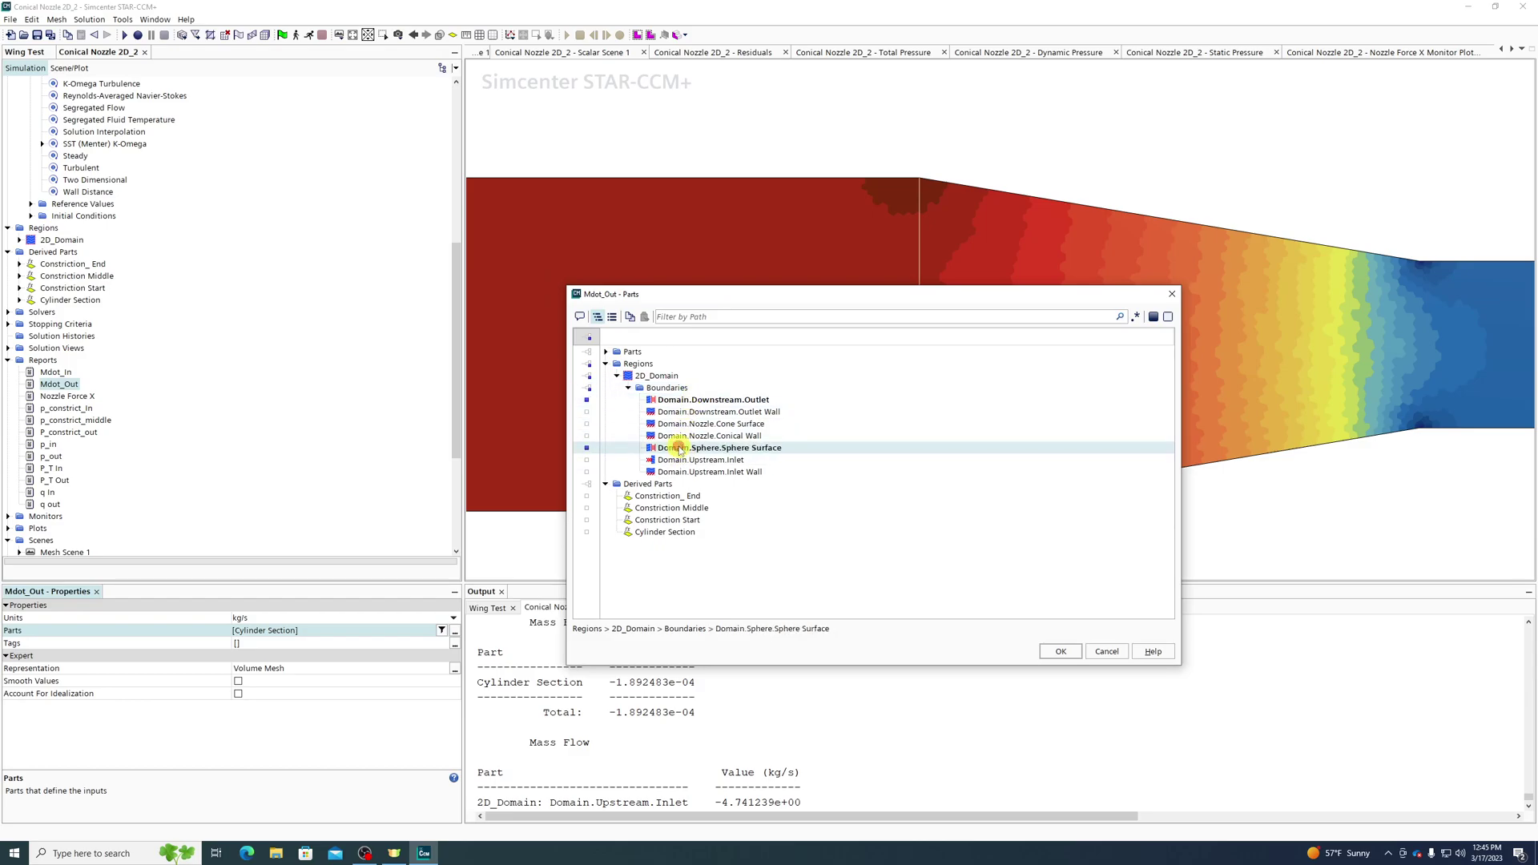
left_click(1062, 650)
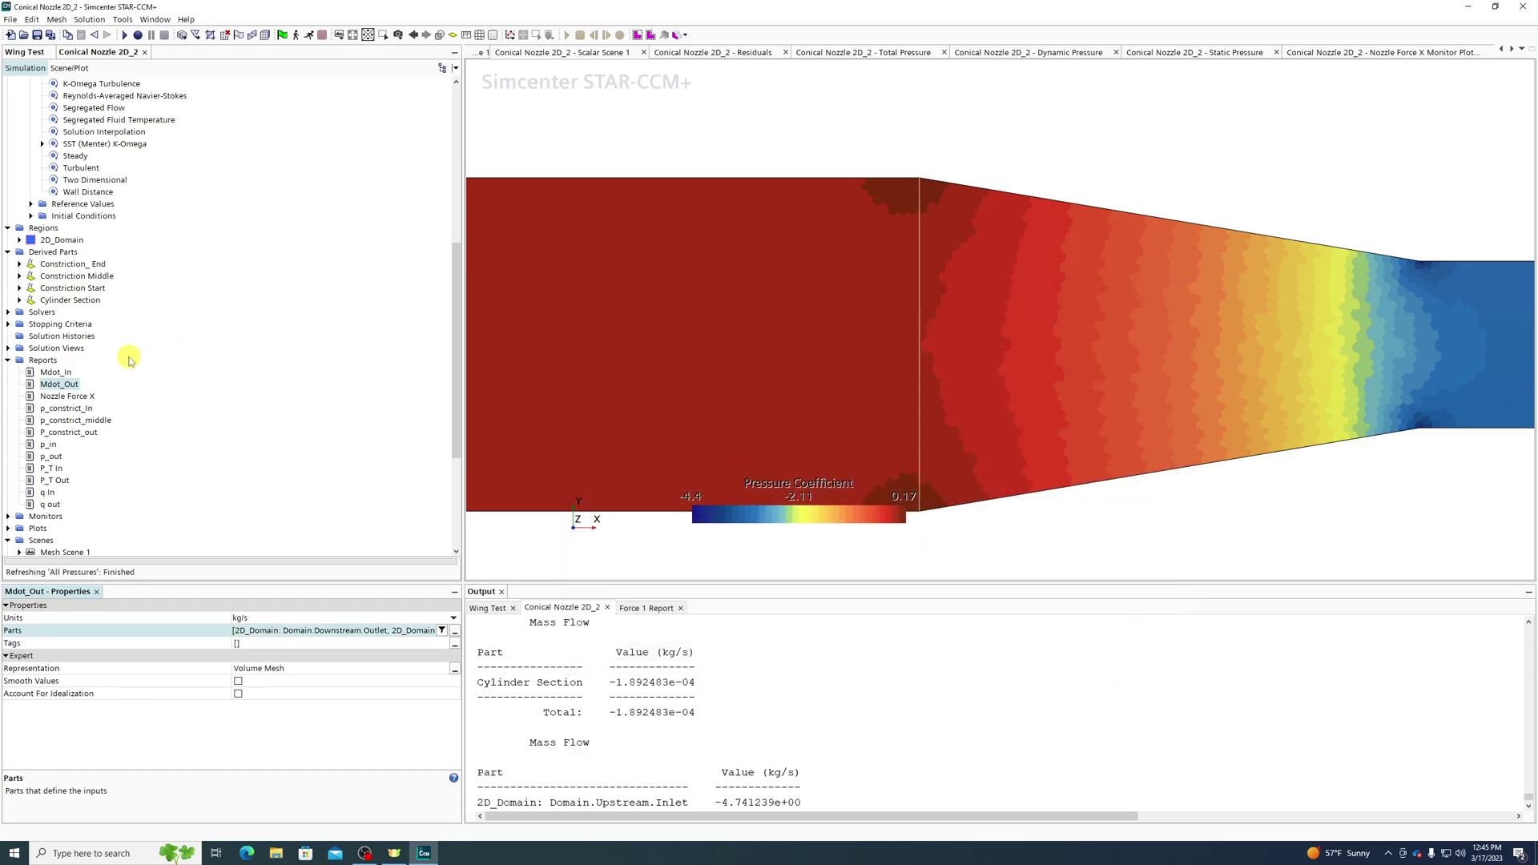
double_click(60, 384)
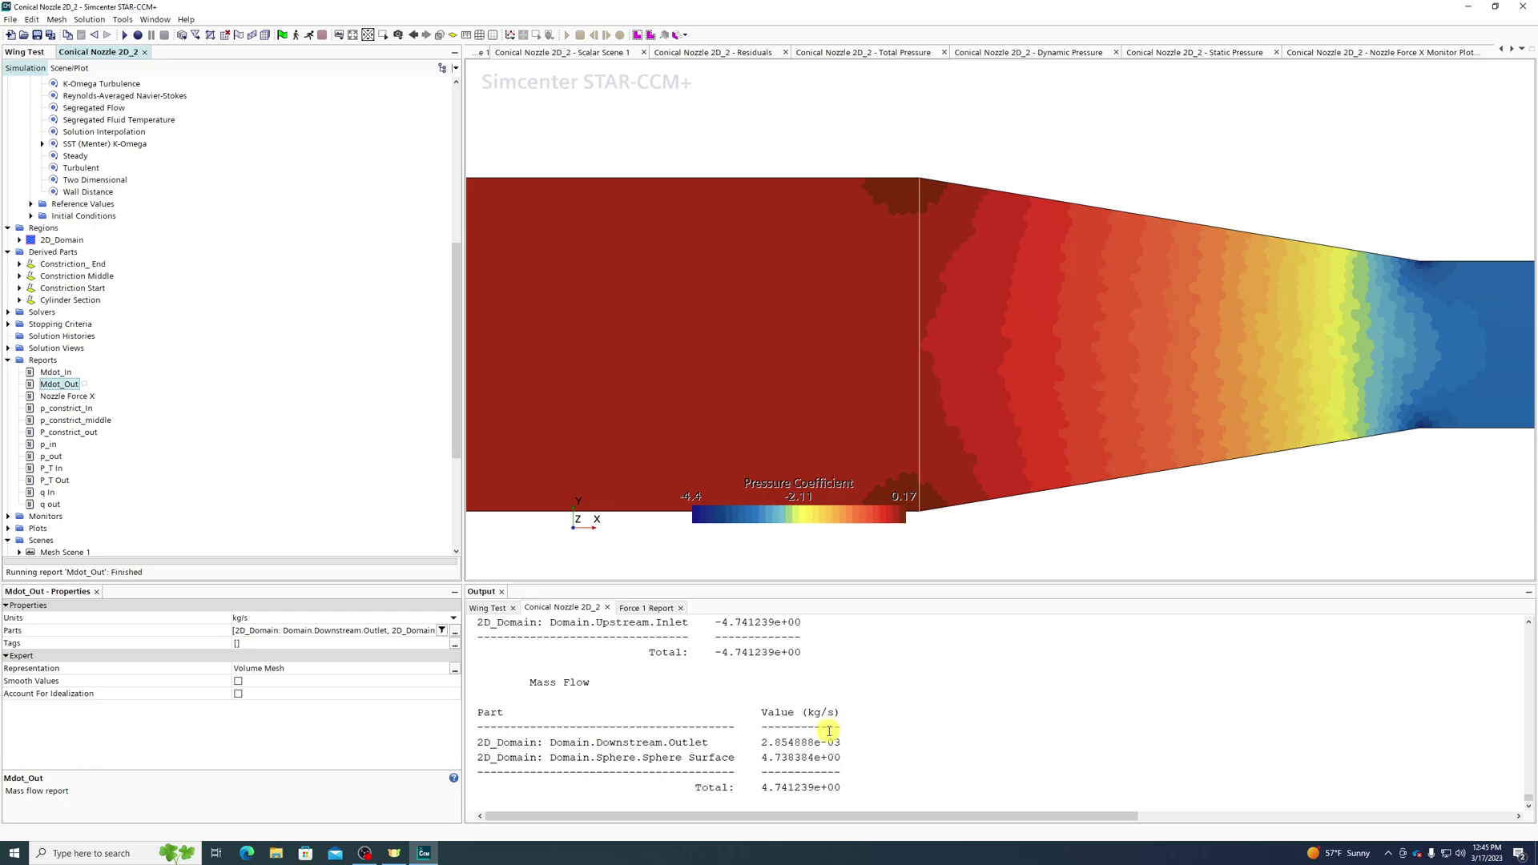
Start a point probe on 2D_Domain and move it near the upper wall at the constriction start, about X 0.001 m, Y 0.093 m.
left_click(32, 362)
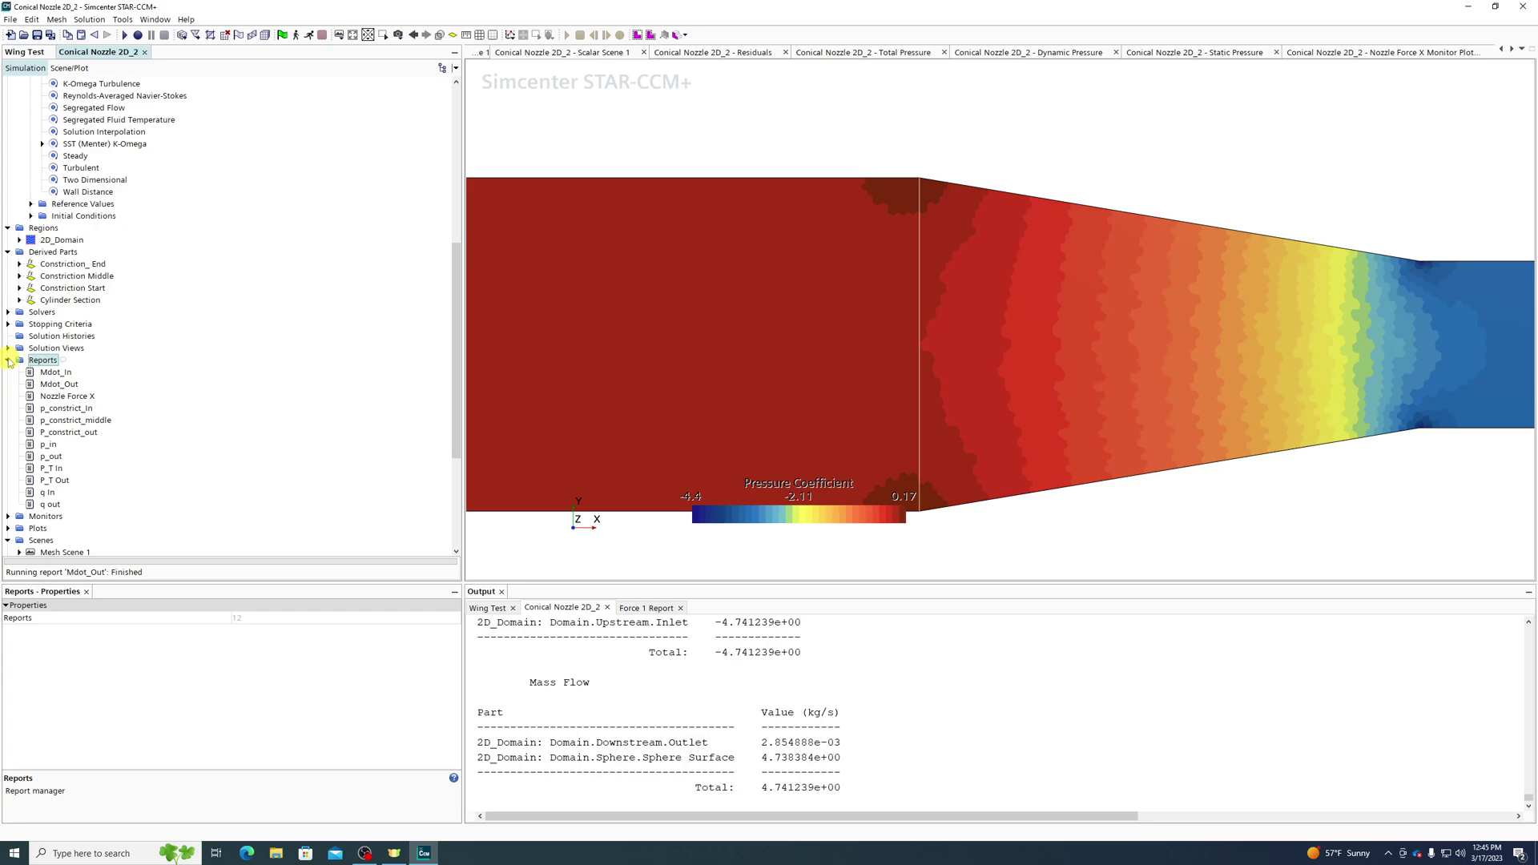
scroll(227, 389, "up", 1)
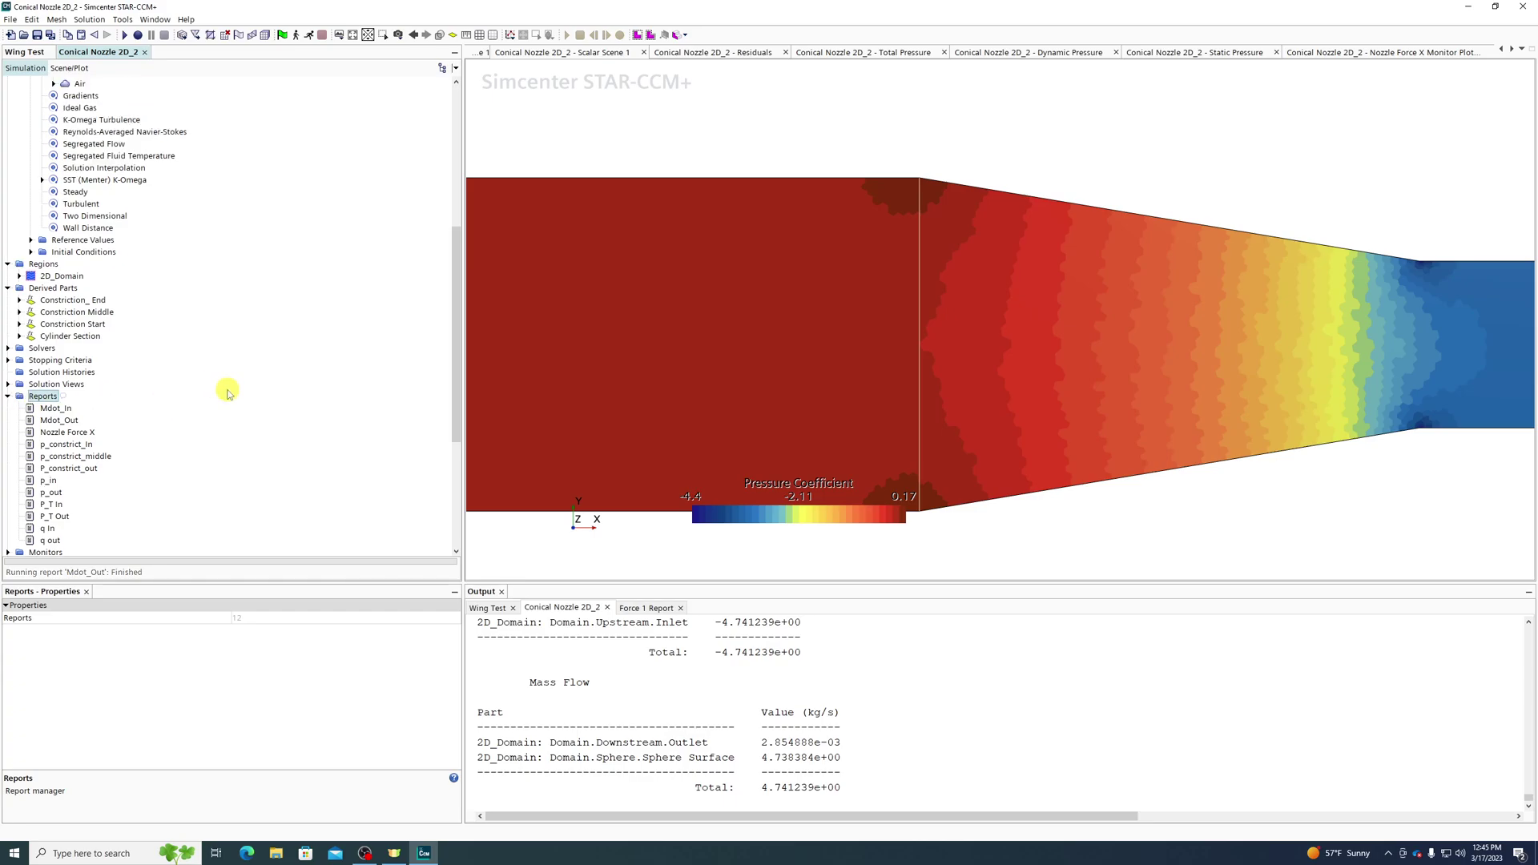
right_click(68, 291)
mouse_move(104, 298)
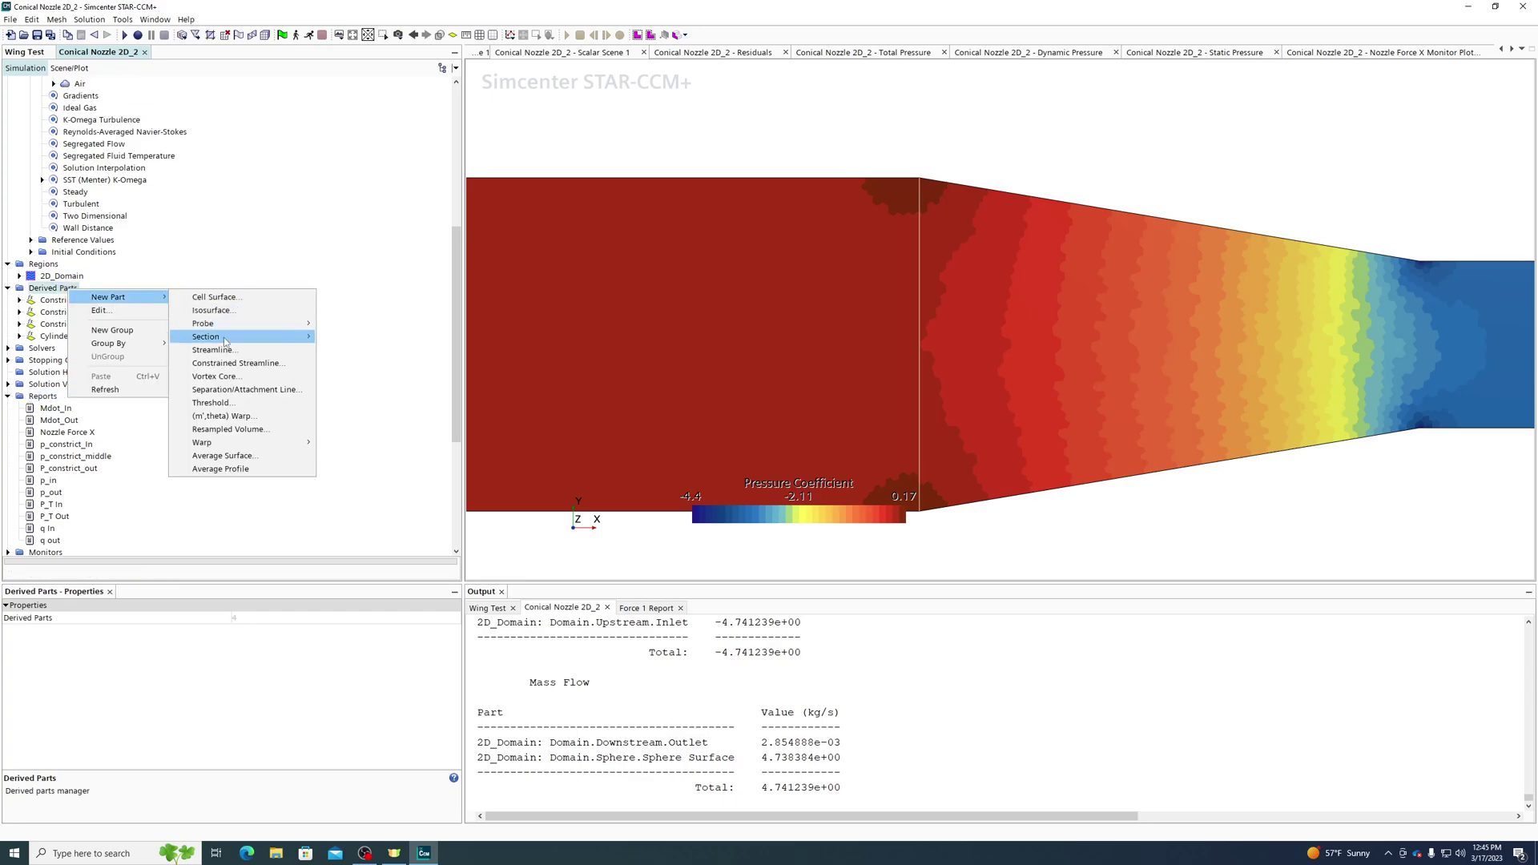
mouse_move(241, 336)
left_click(360, 324)
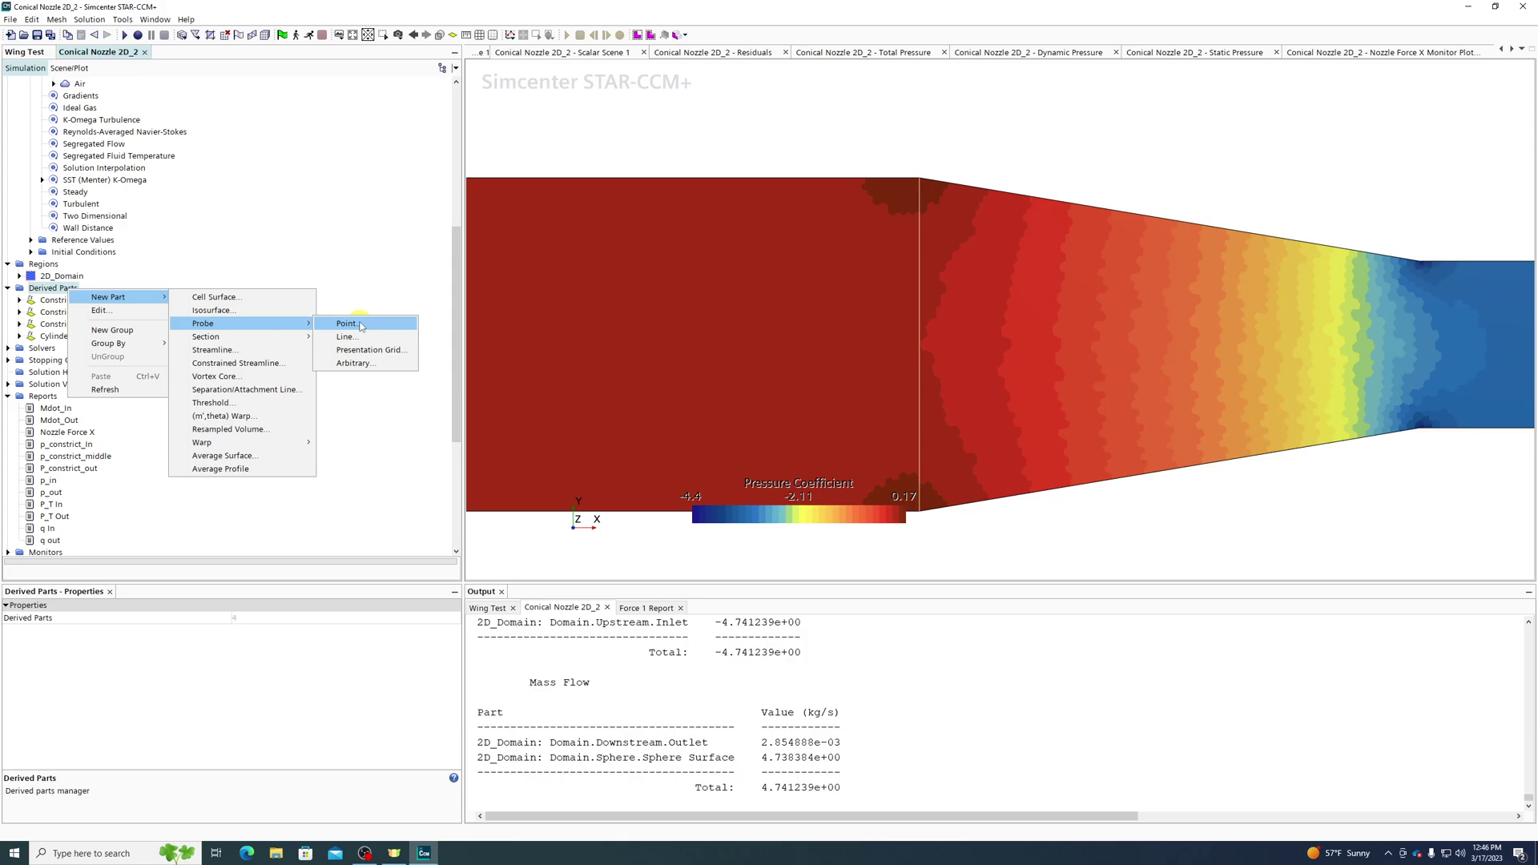
left_click(346, 324)
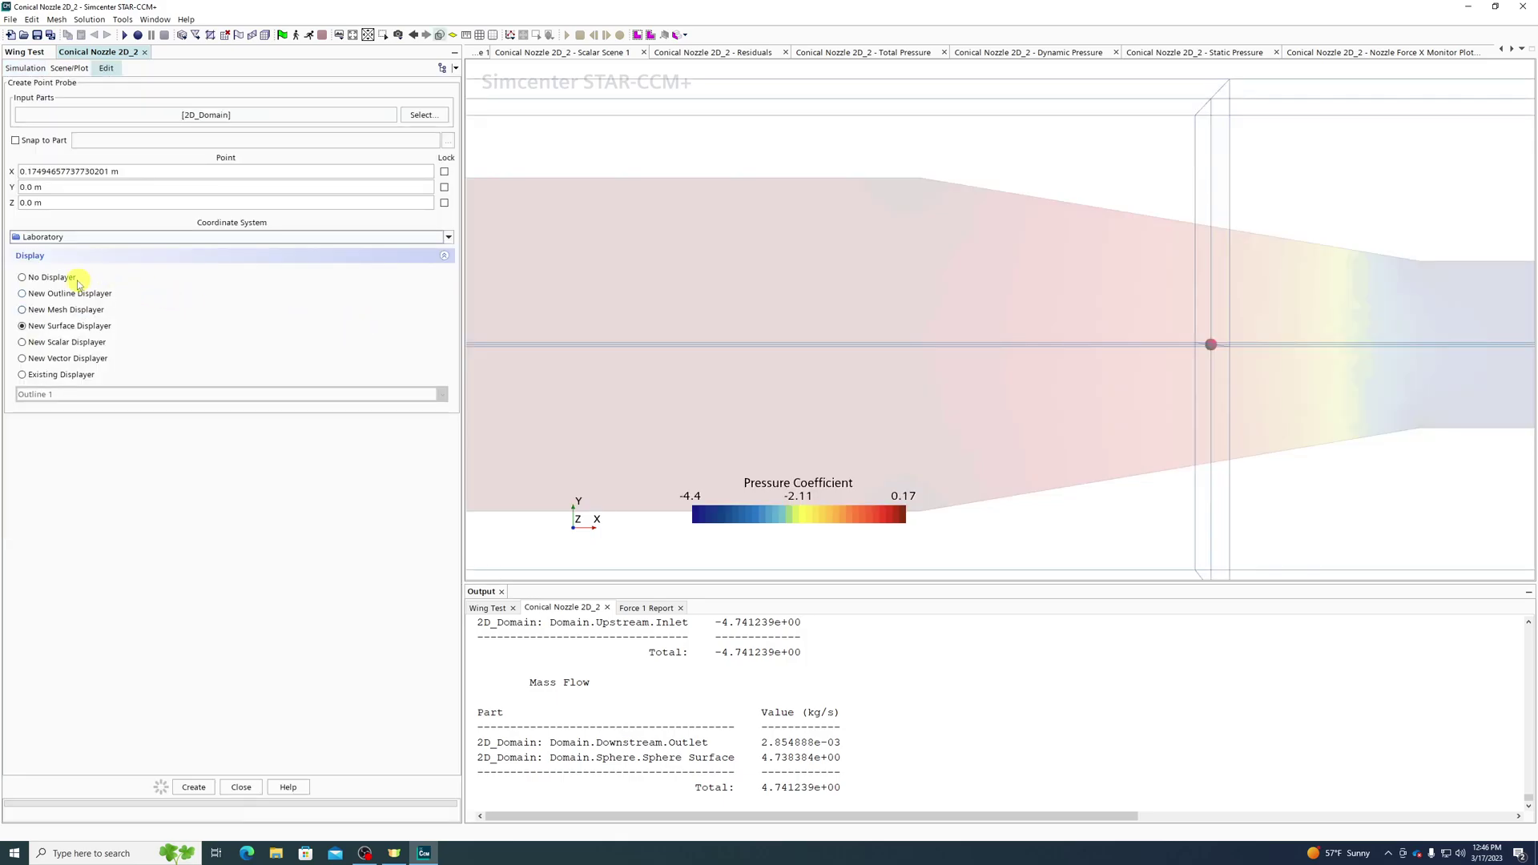
left_click_drag(1211, 346, 922, 197)
middle_click_drag(1023, 278, 1090, 402)
right_click_drag(1090, 403, 1049, 348)
scroll(1019, 324, "down", 2)
scroll(1007, 324, "up", 10)
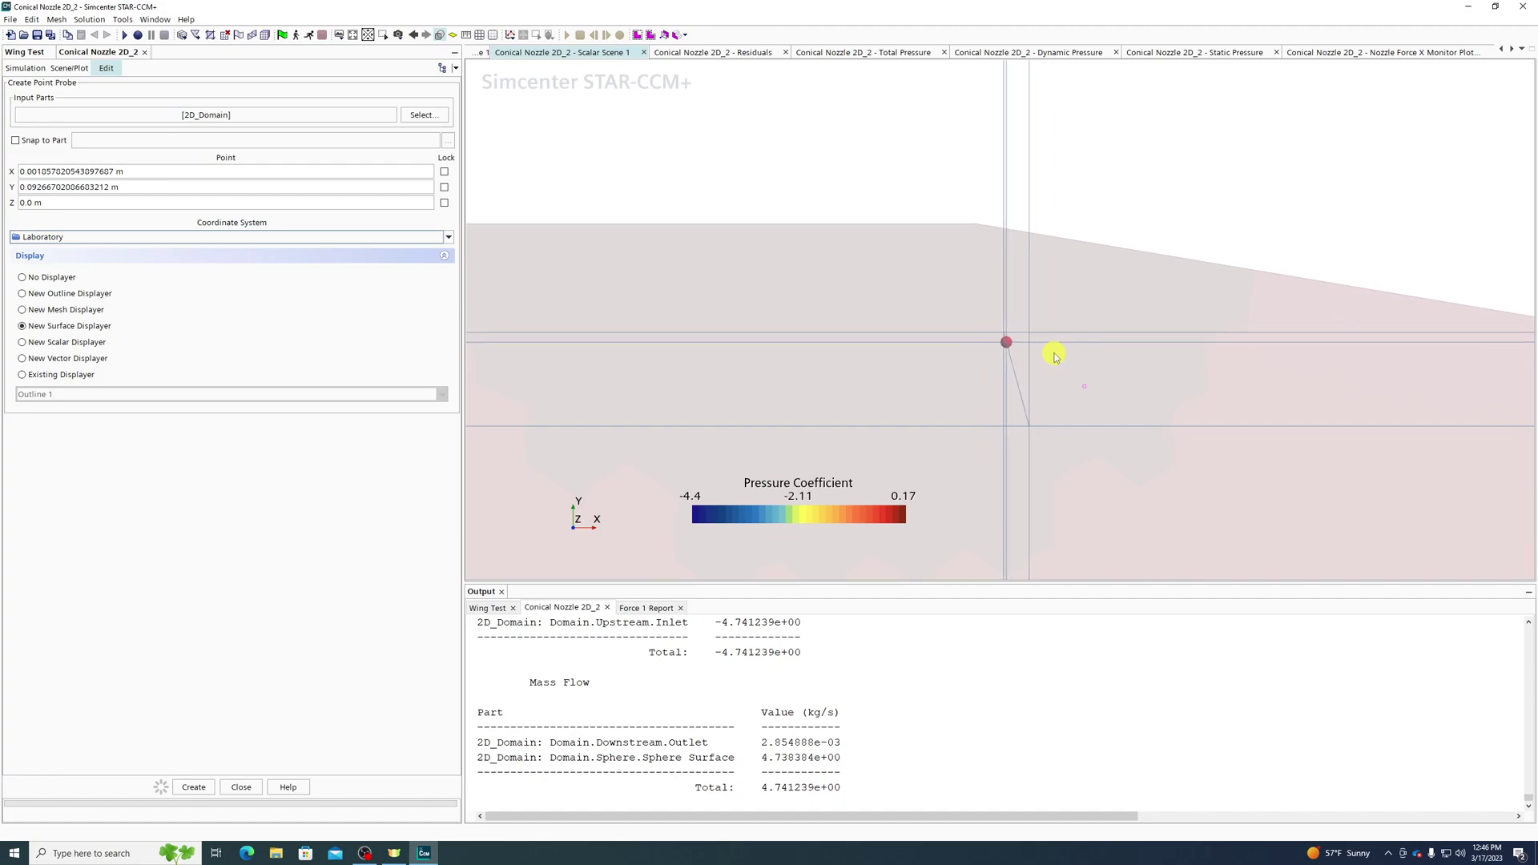
Refine the probe position to the upper corner of the constriction start, about X -0.0001 m, Y 0.099 m, and create it with no displayer.
left_click_drag(1004, 342, 930, 120)
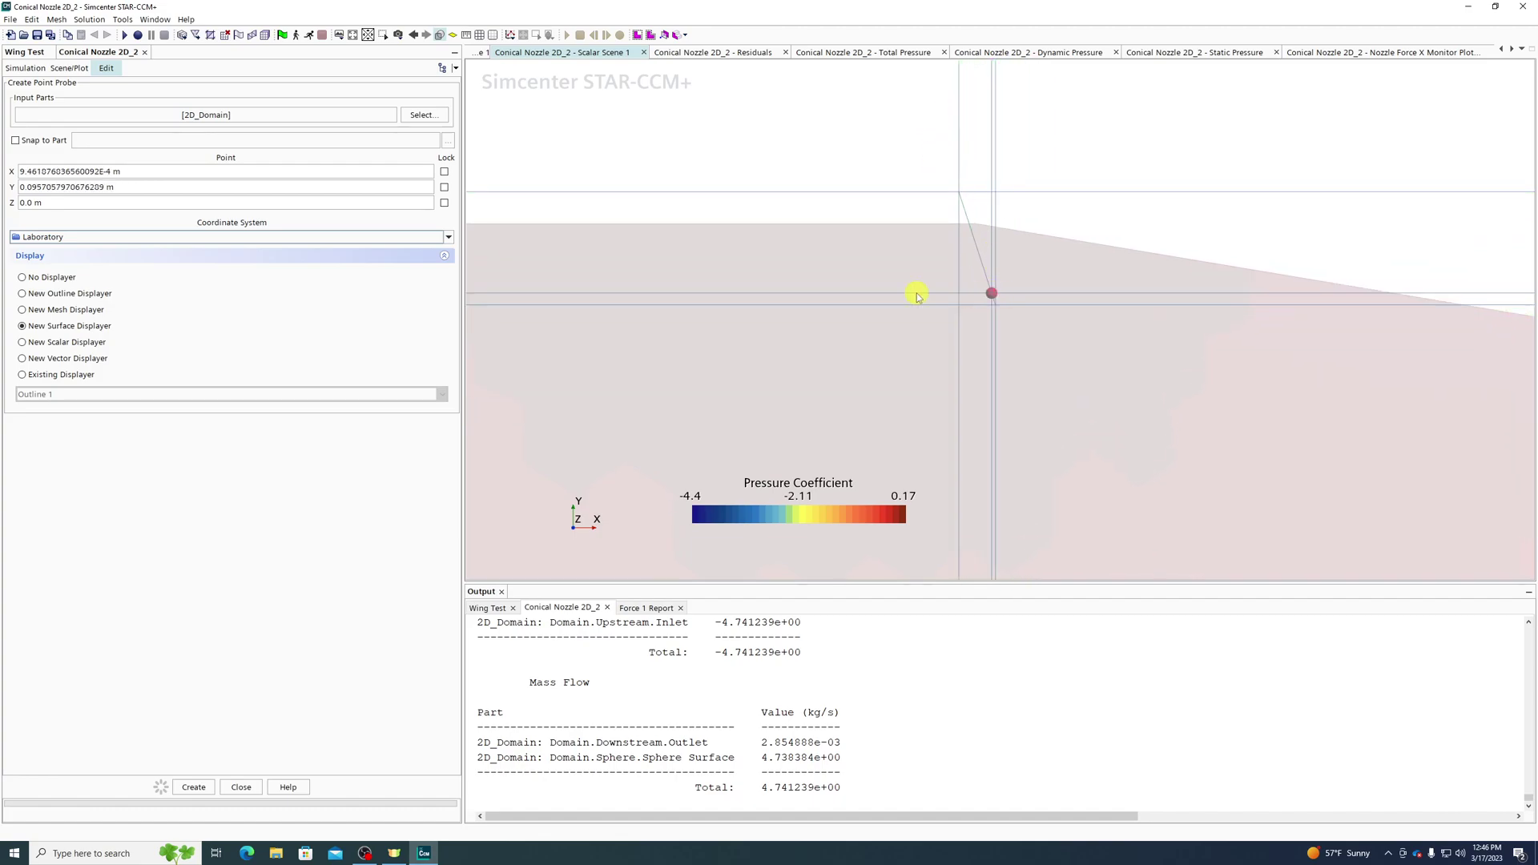
left_click_drag(999, 299, 977, 240)
middle_click_drag(1126, 241, 1148, 310)
right_click_drag(1147, 311, 1149, 313)
scroll(956, 293, "up", 2)
left_click_drag(1015, 327, 1016, 312)
middle_click_drag(969, 314, 926, 286)
scroll(929, 264, "down", 3)
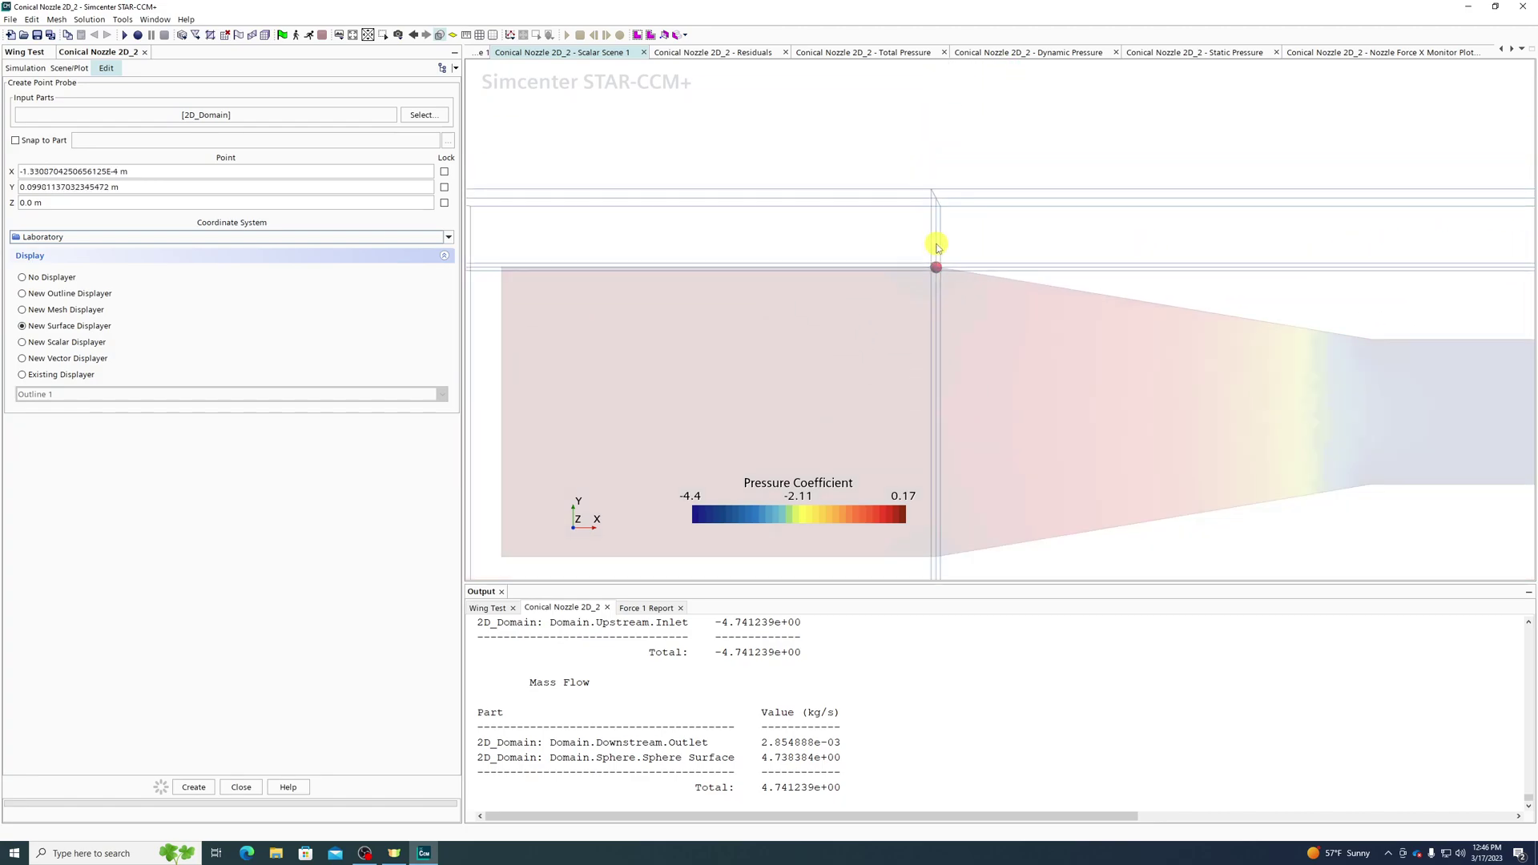
left_click(38, 278)
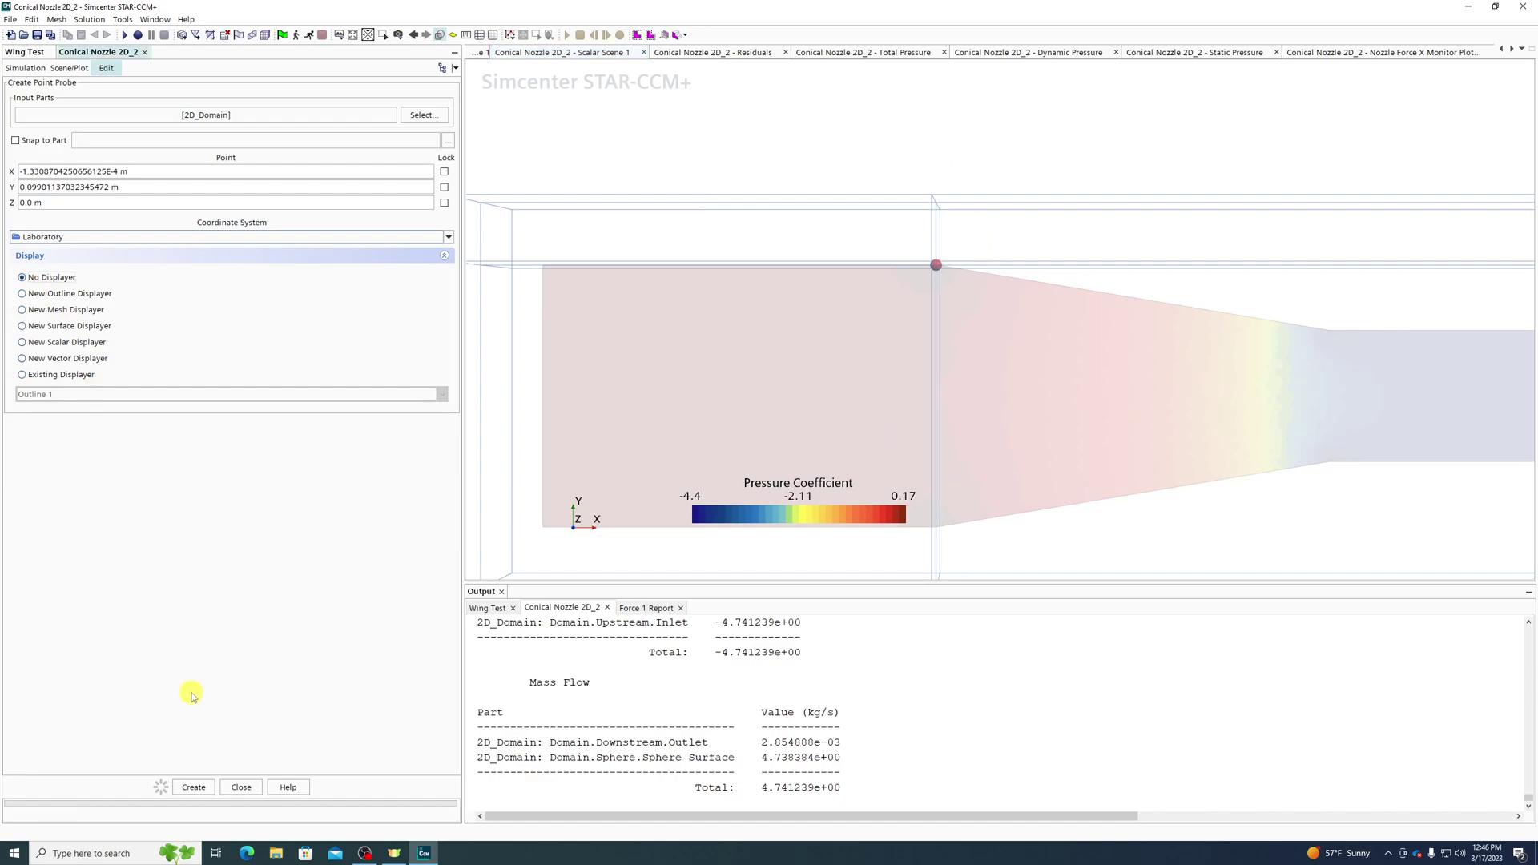
left_click(195, 787)
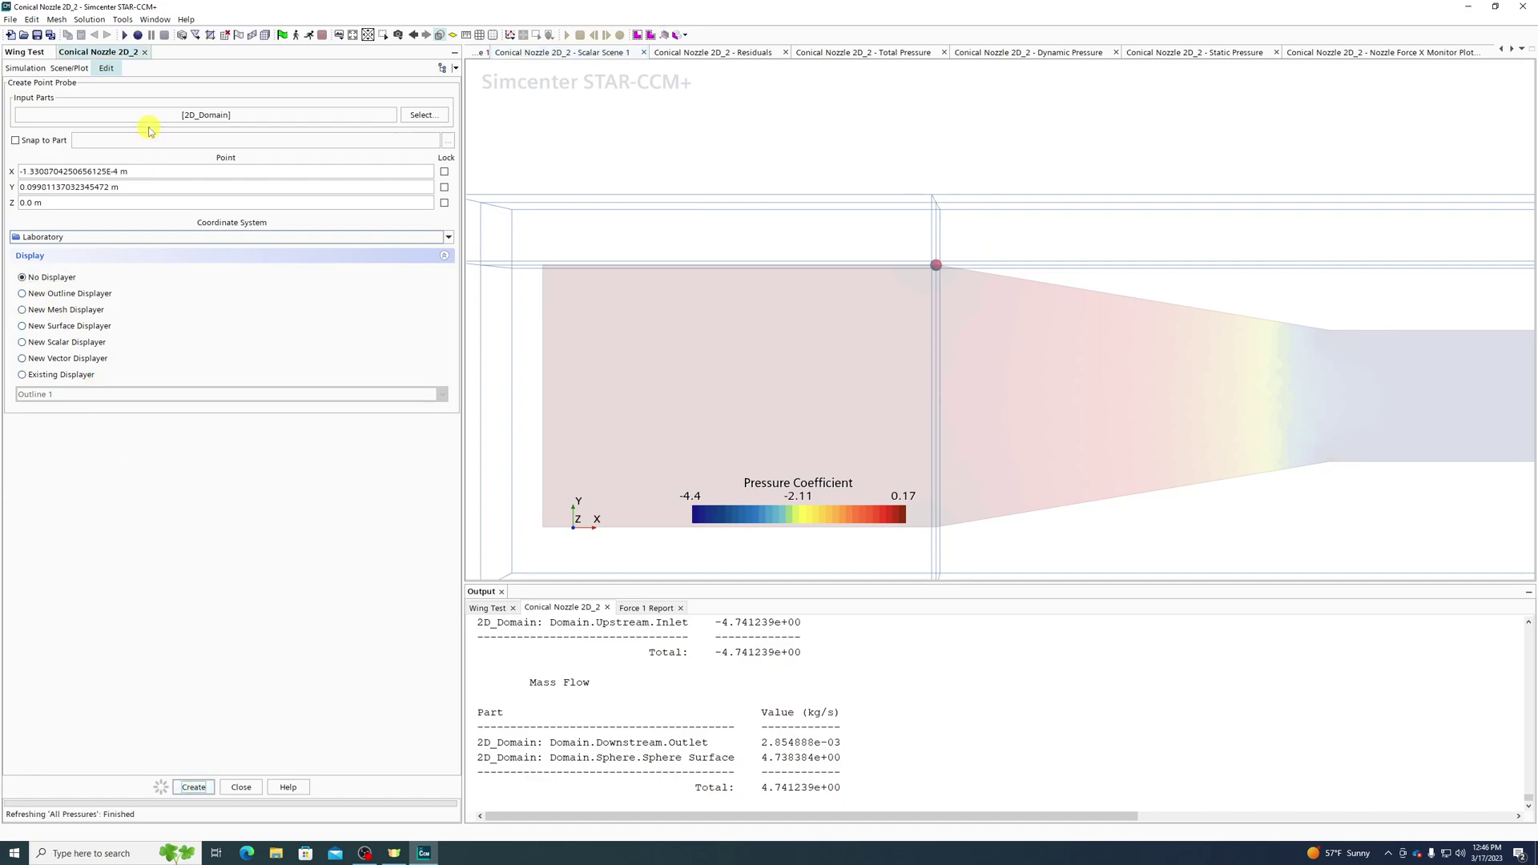
Create a second point probe at the upper wall of the constriction end, about X 0.3 m, Y 0.049 m, and check both points.
left_click_drag(937, 265, 1320, 334)
scroll(1363, 336, "up", 10)
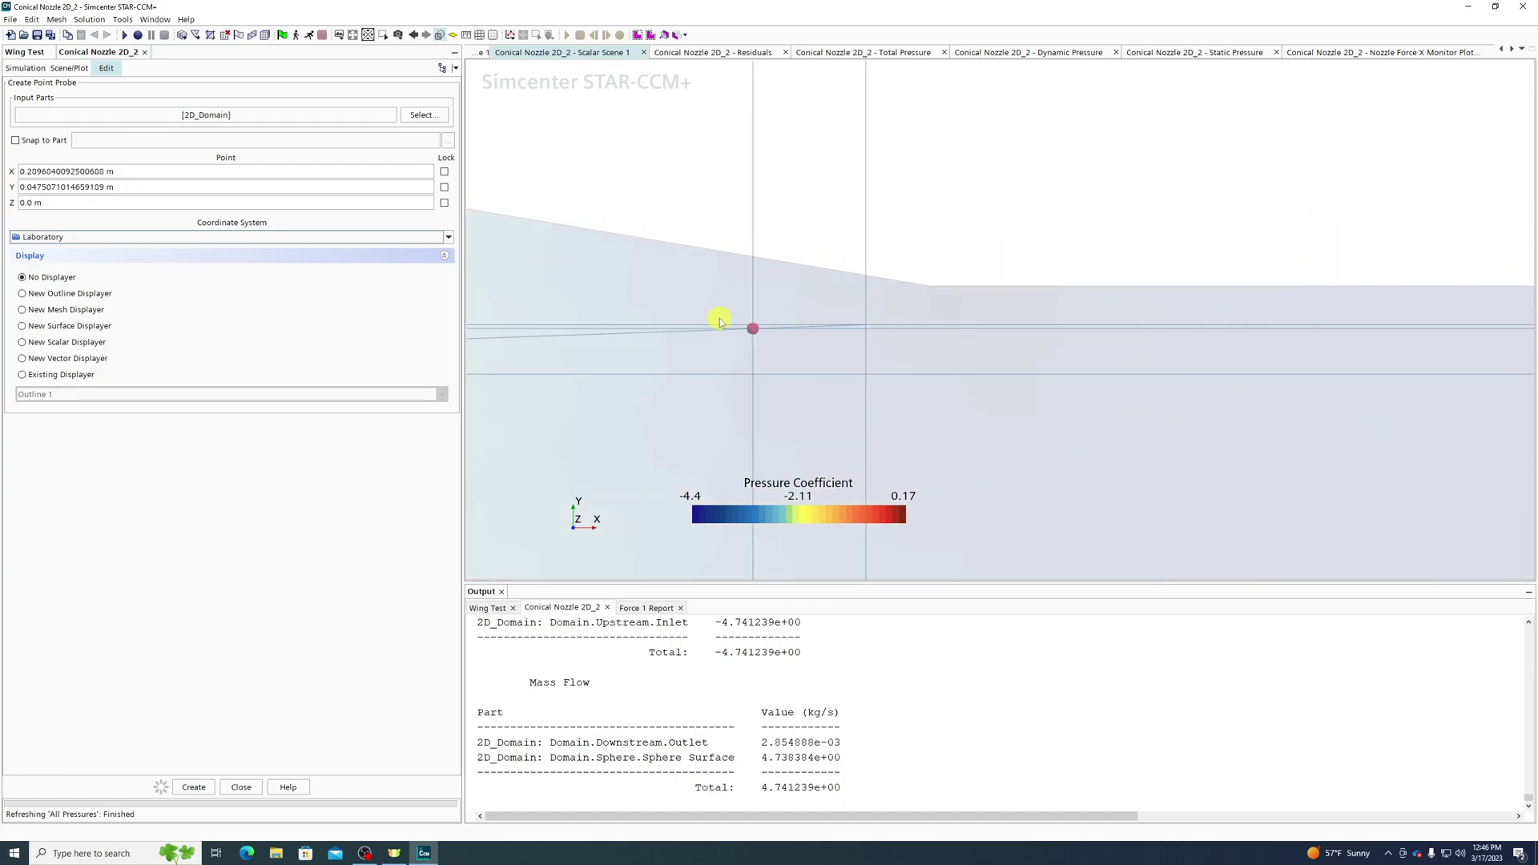
left_click_drag(752, 328, 910, 301)
left_click_drag(782, 321, 926, 294)
scroll(879, 286, "up", 10)
scroll(1227, 283, "down", 4)
right_click_drag(1265, 253, 1199, 259)
left_click_drag(996, 332, 999, 310)
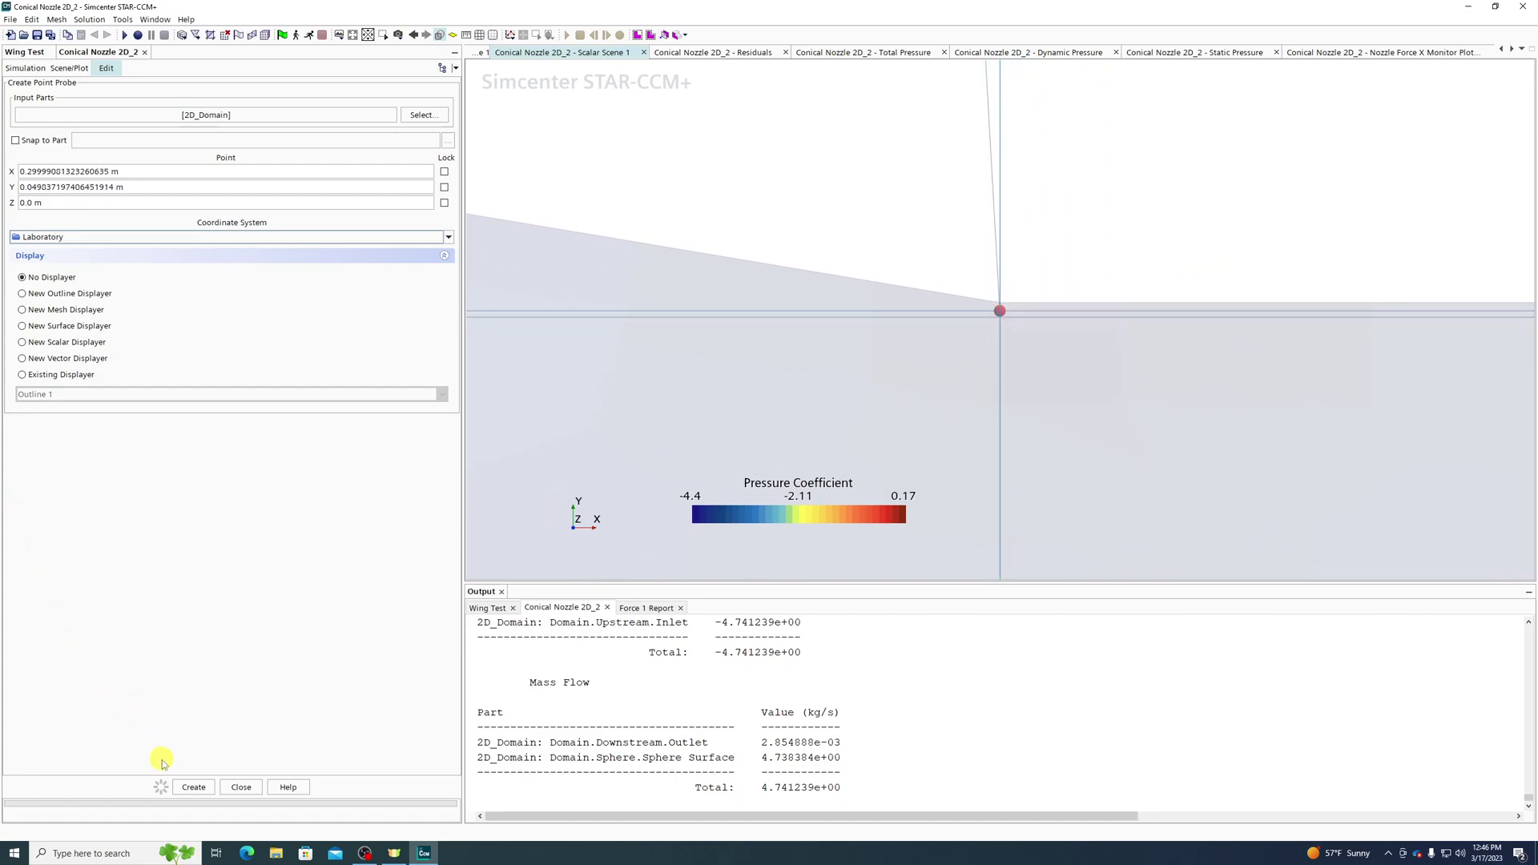
left_click(193, 787)
left_click(250, 787)
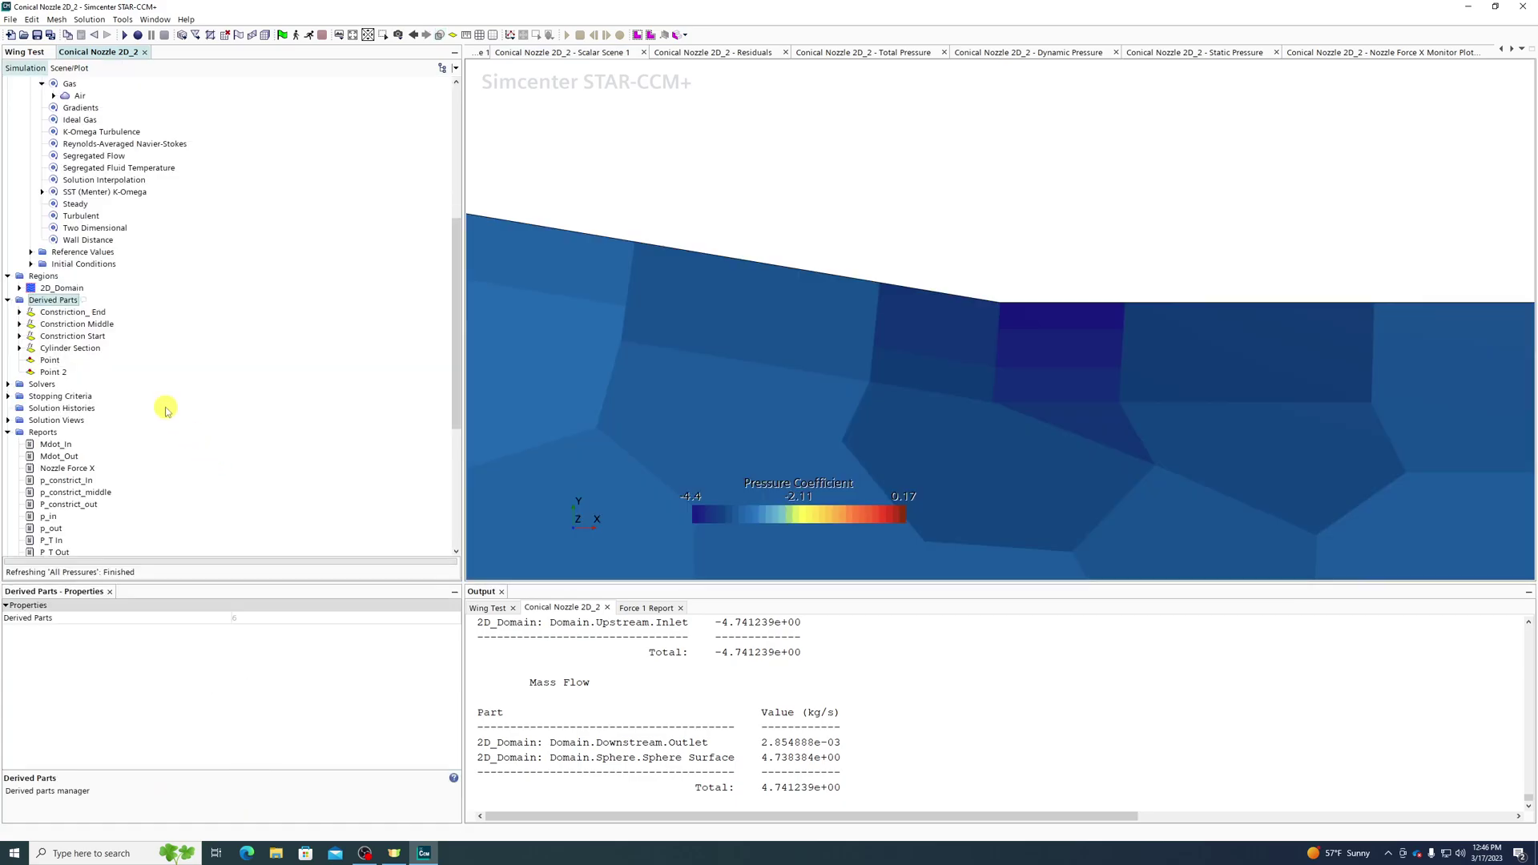
left_click(46, 361)
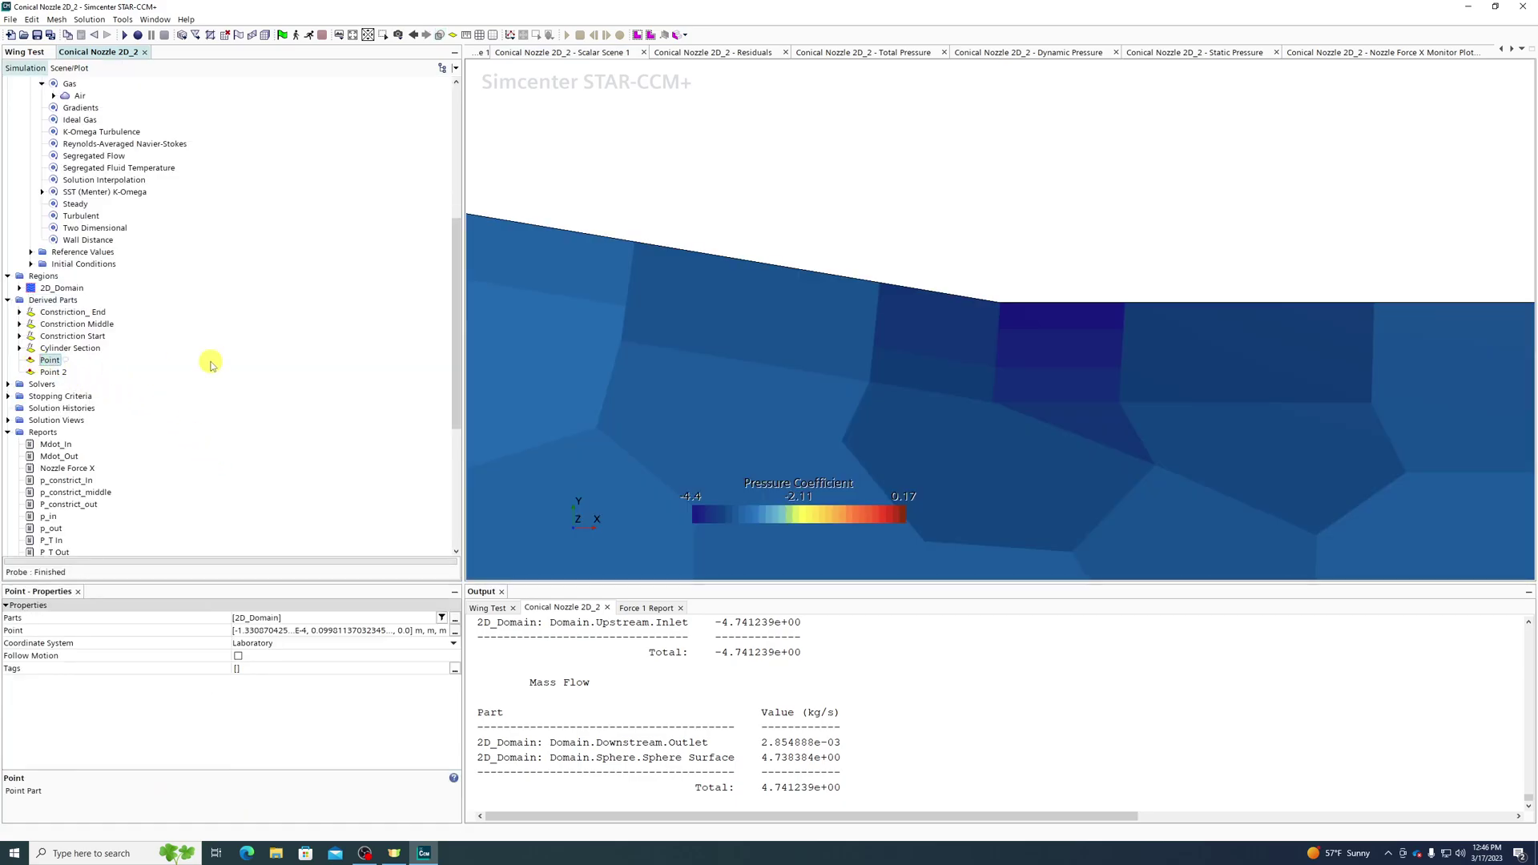
left_click(53, 372)
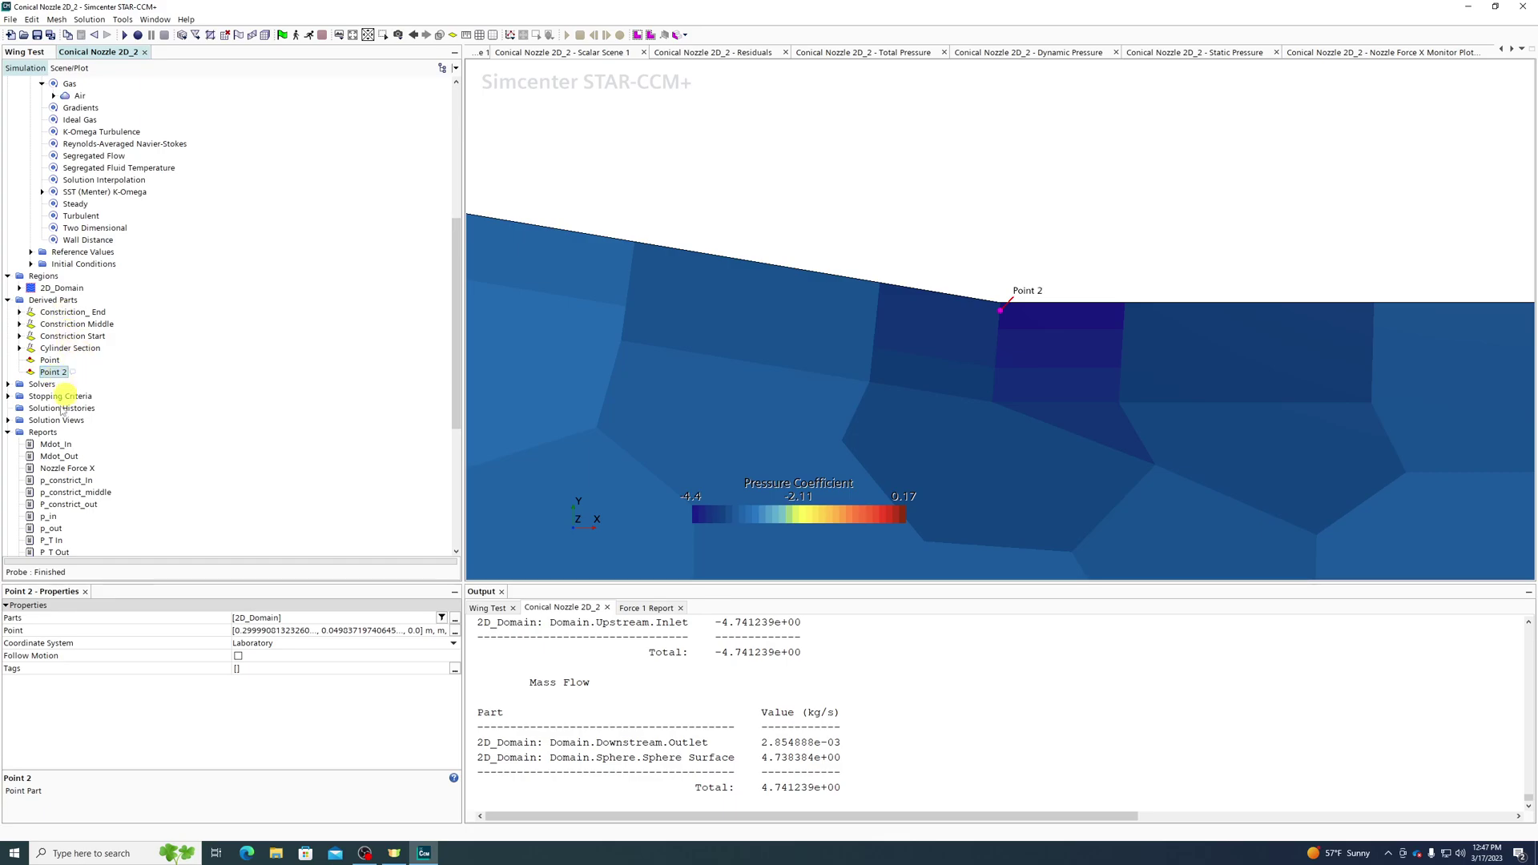
Create a Maximum report and set its field function to Static Pressure.
right_click(43, 433)
mouse_move(120, 442)
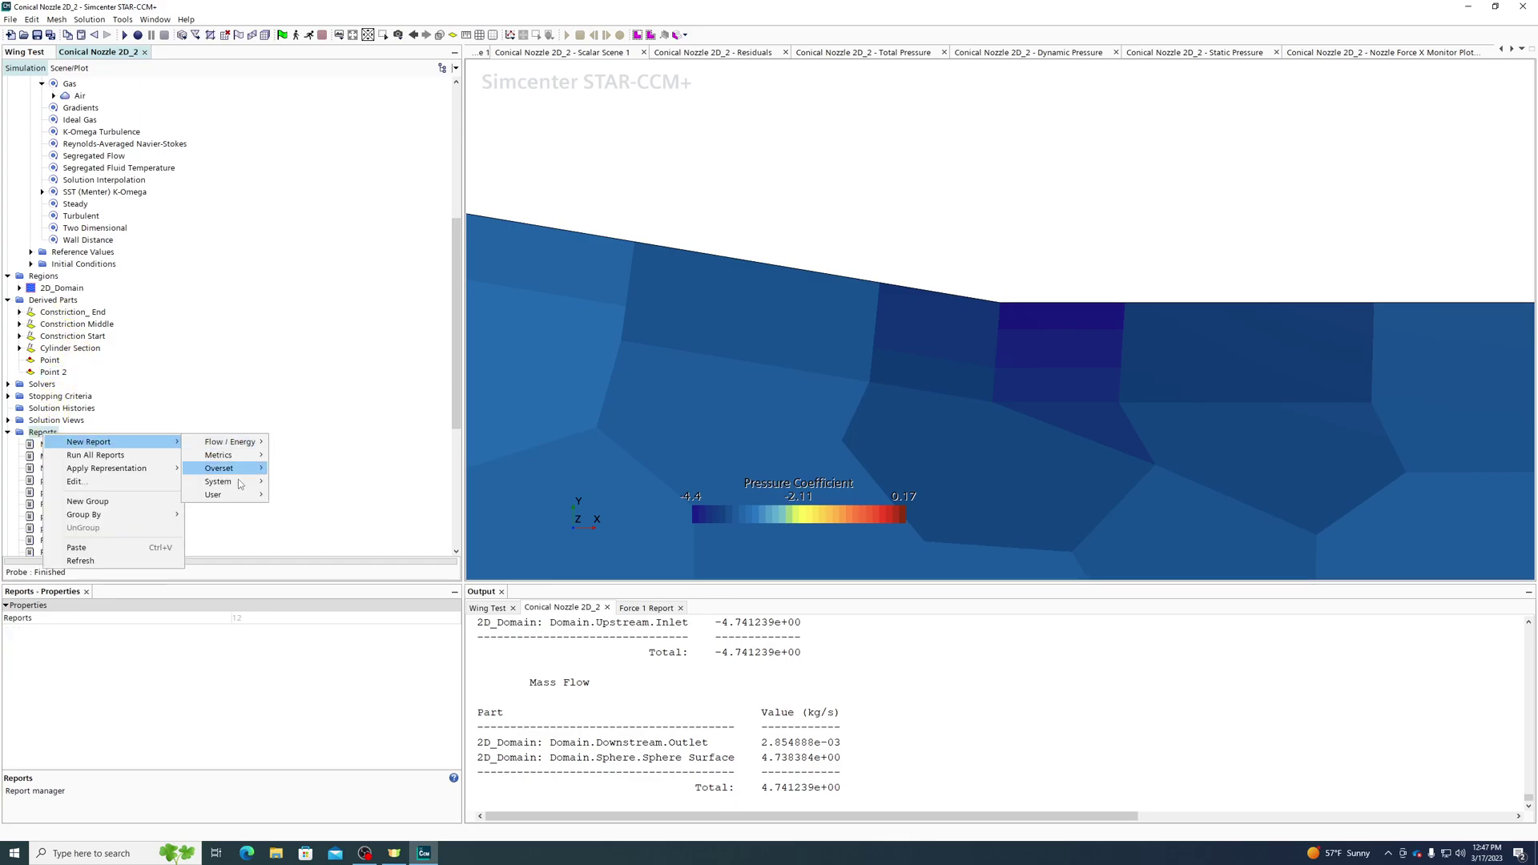
mouse_move(234, 445)
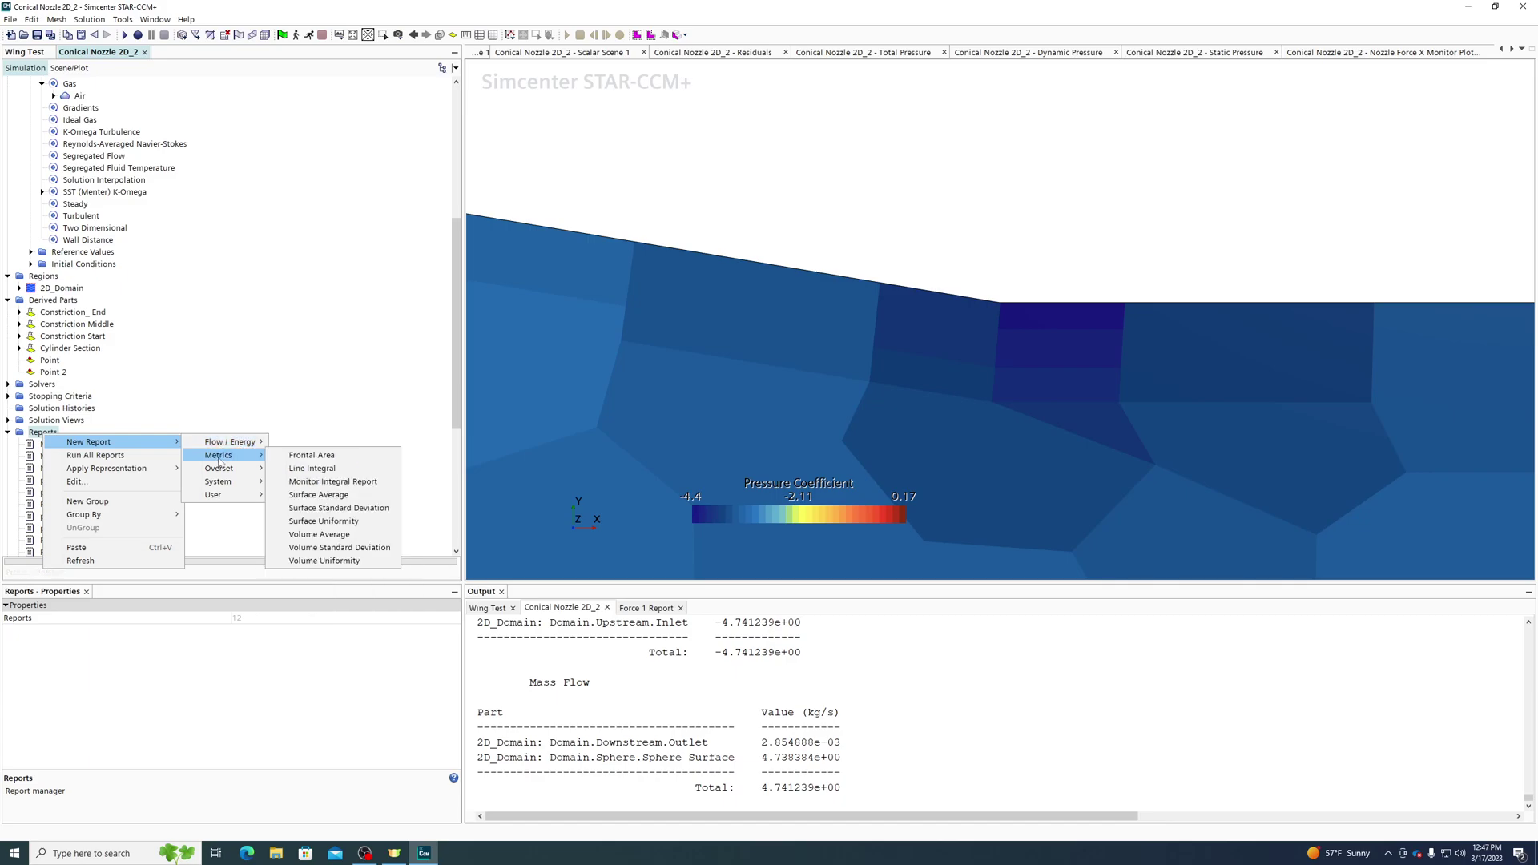
mouse_move(215, 497)
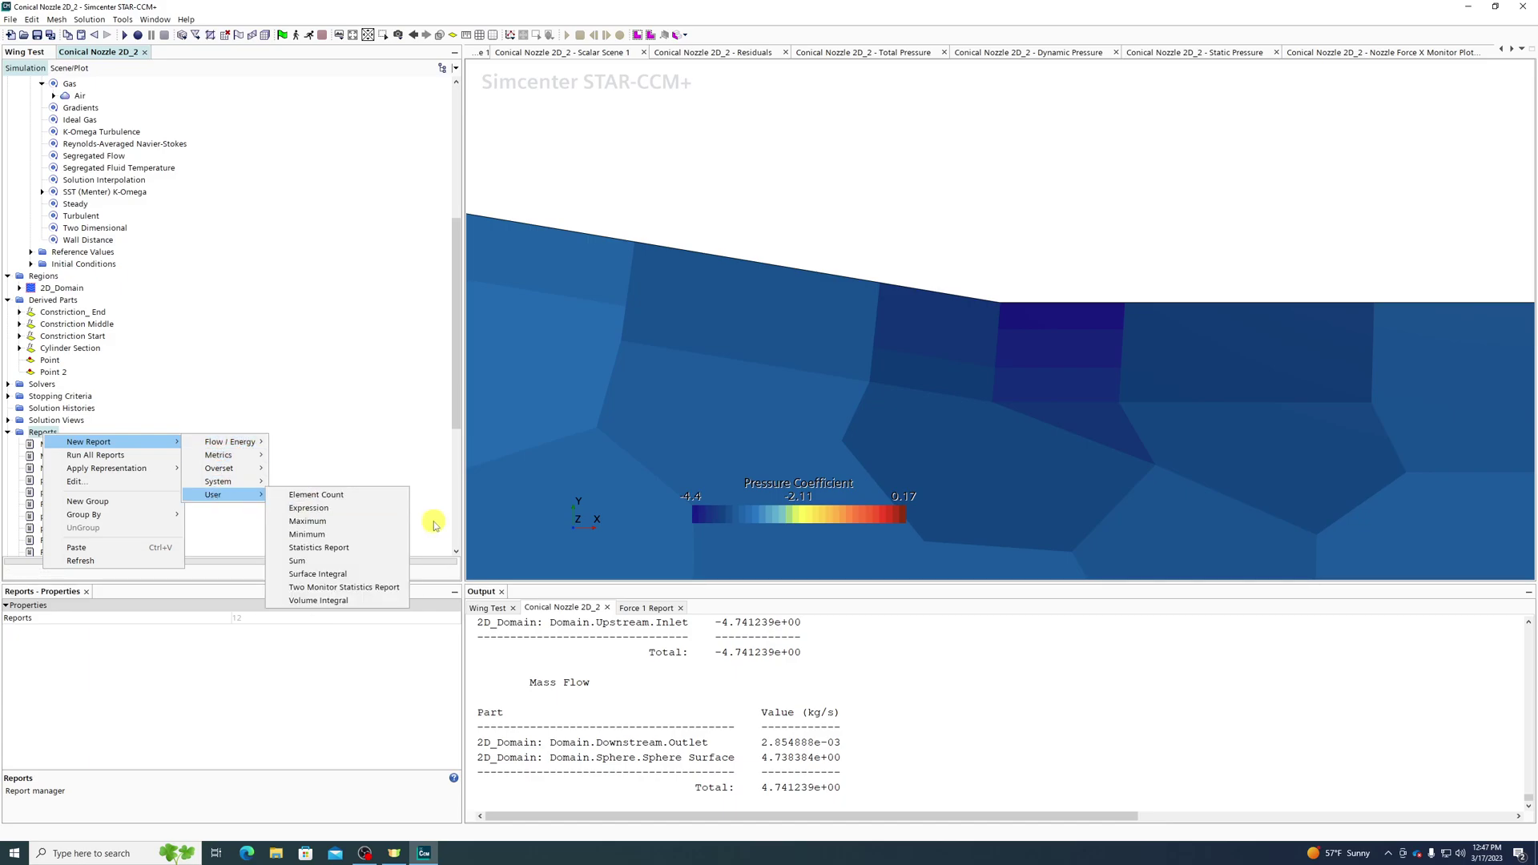
left_click(349, 522)
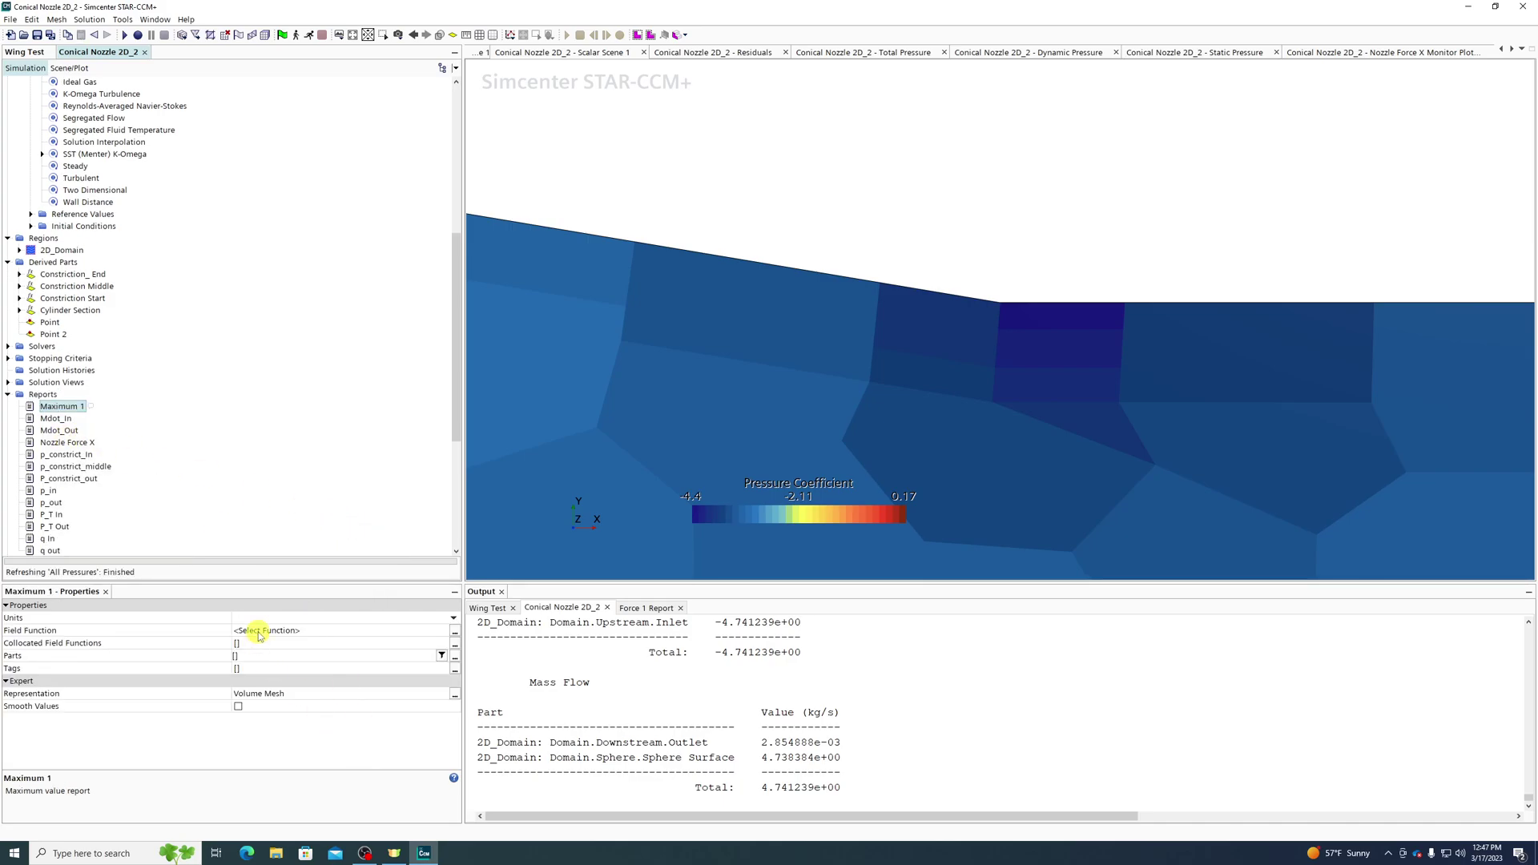
left_click(259, 633)
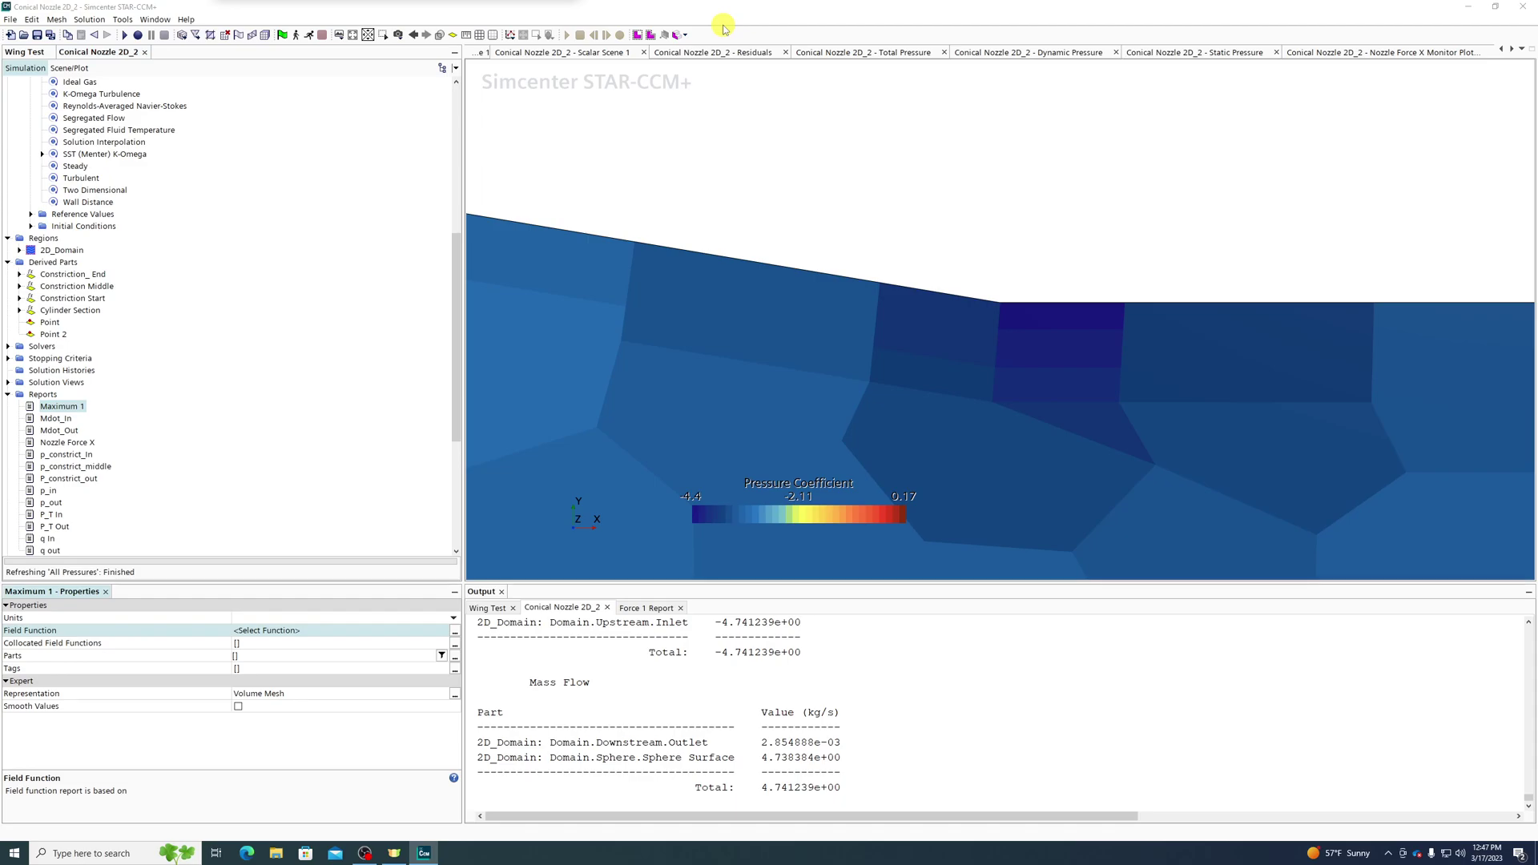
left_click_drag(424, 0, 855, 325)
left_click(848, 341)
type("stat")
left_click(762, 381)
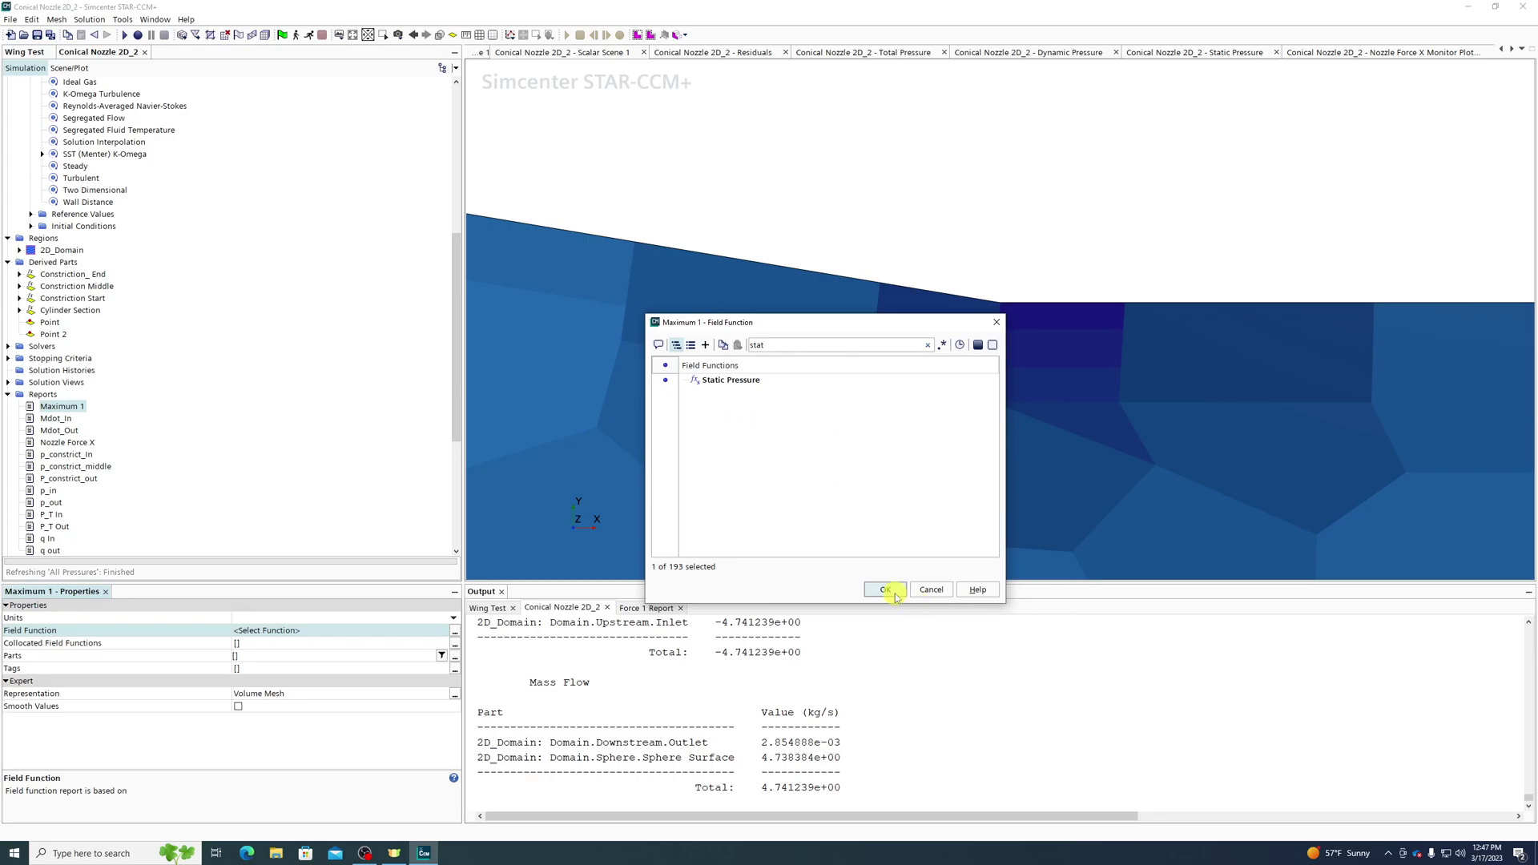
left_click(885, 589)
Set the Maximum report's parts to the derived parts Point and Point 2.
left_click(259, 646)
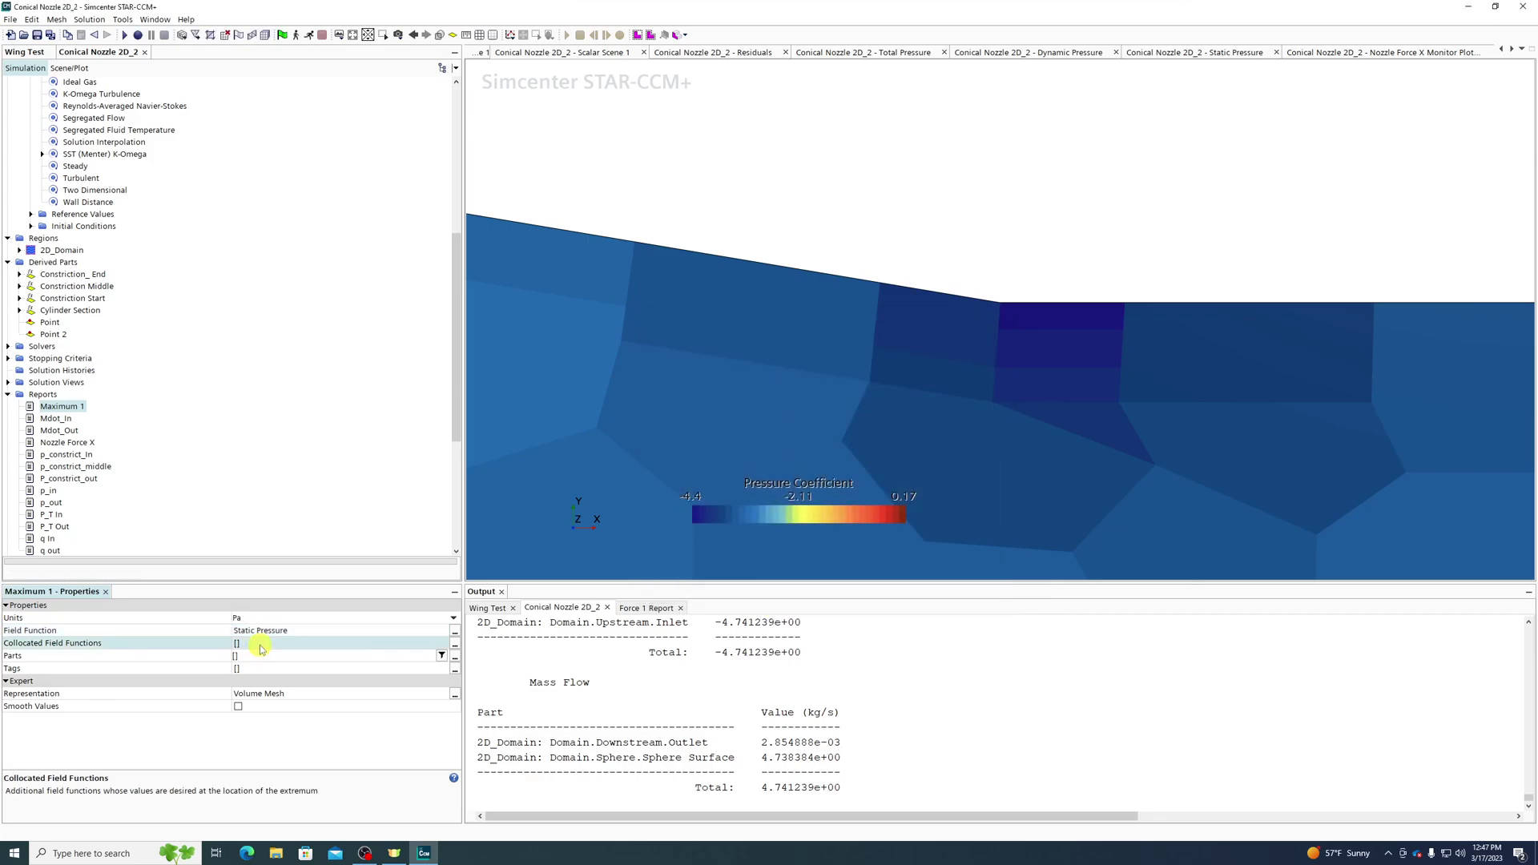
left_click(253, 657)
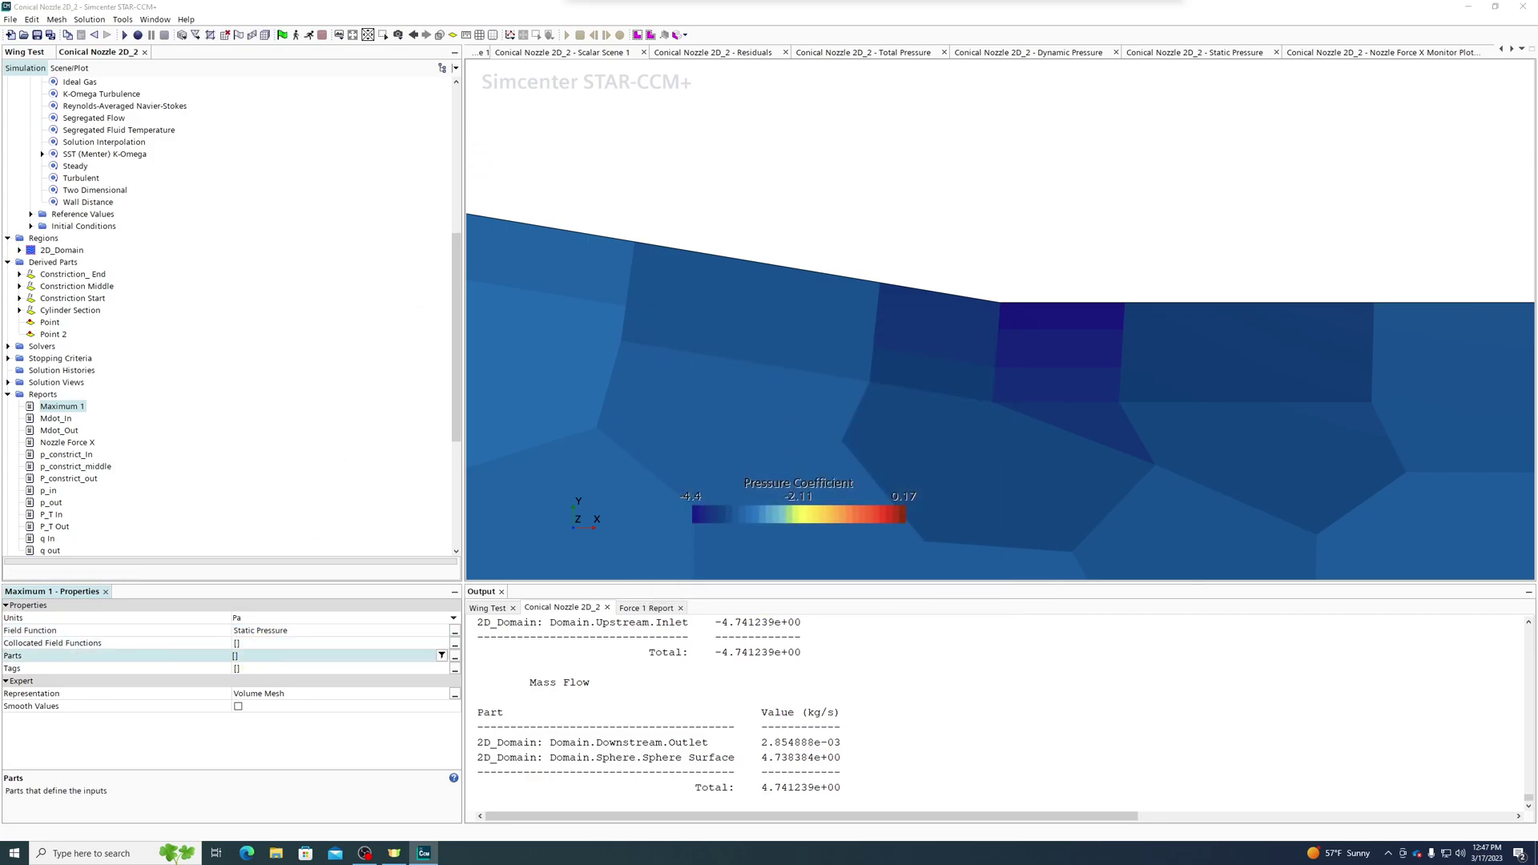
left_click_drag(732, 0, 778, 268)
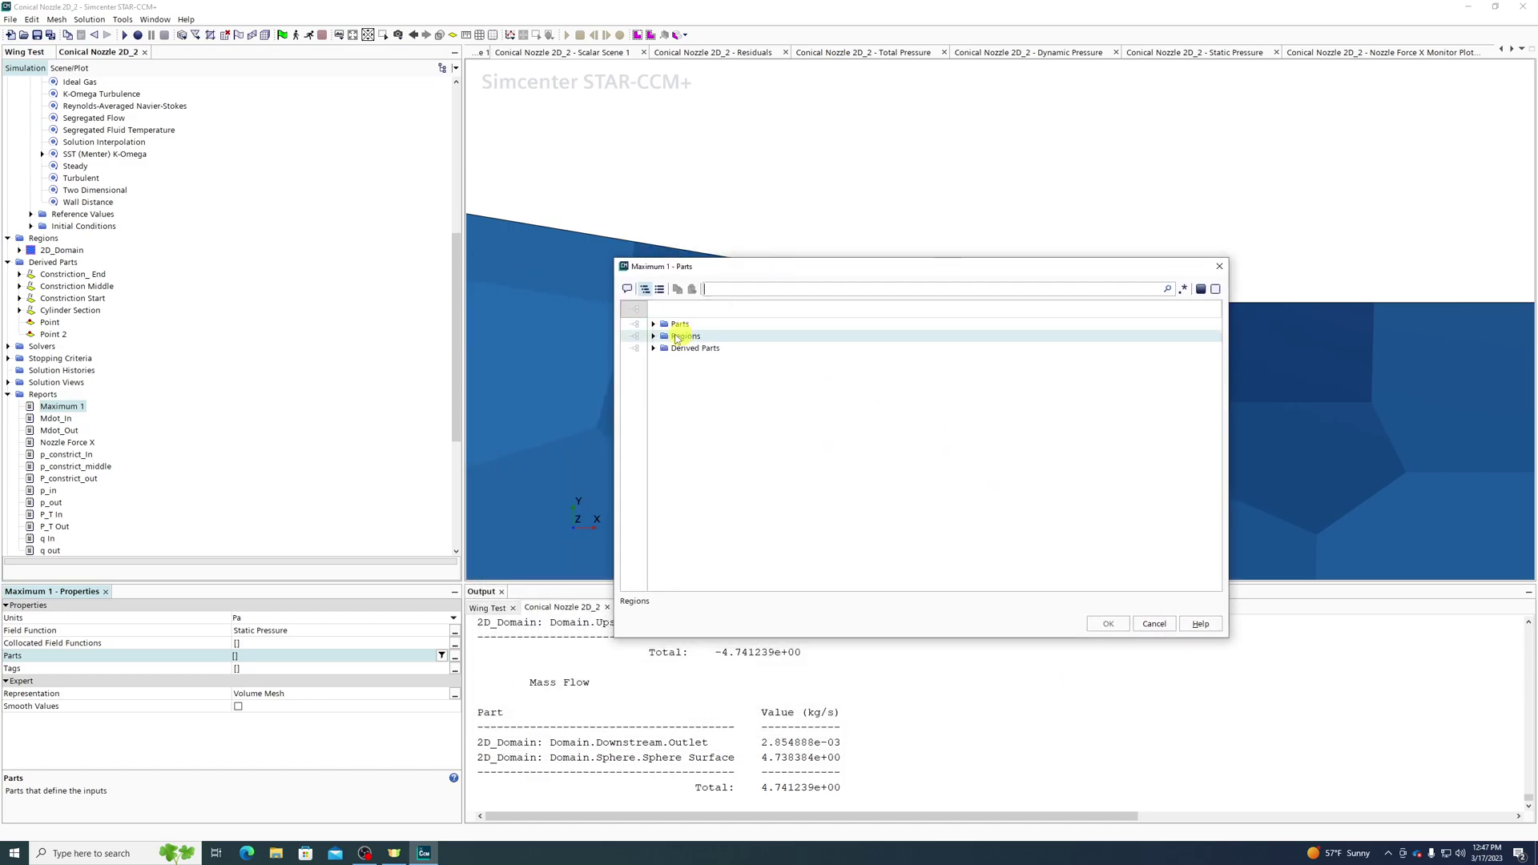
left_click(653, 349)
left_click(686, 409)
left_click(688, 420)
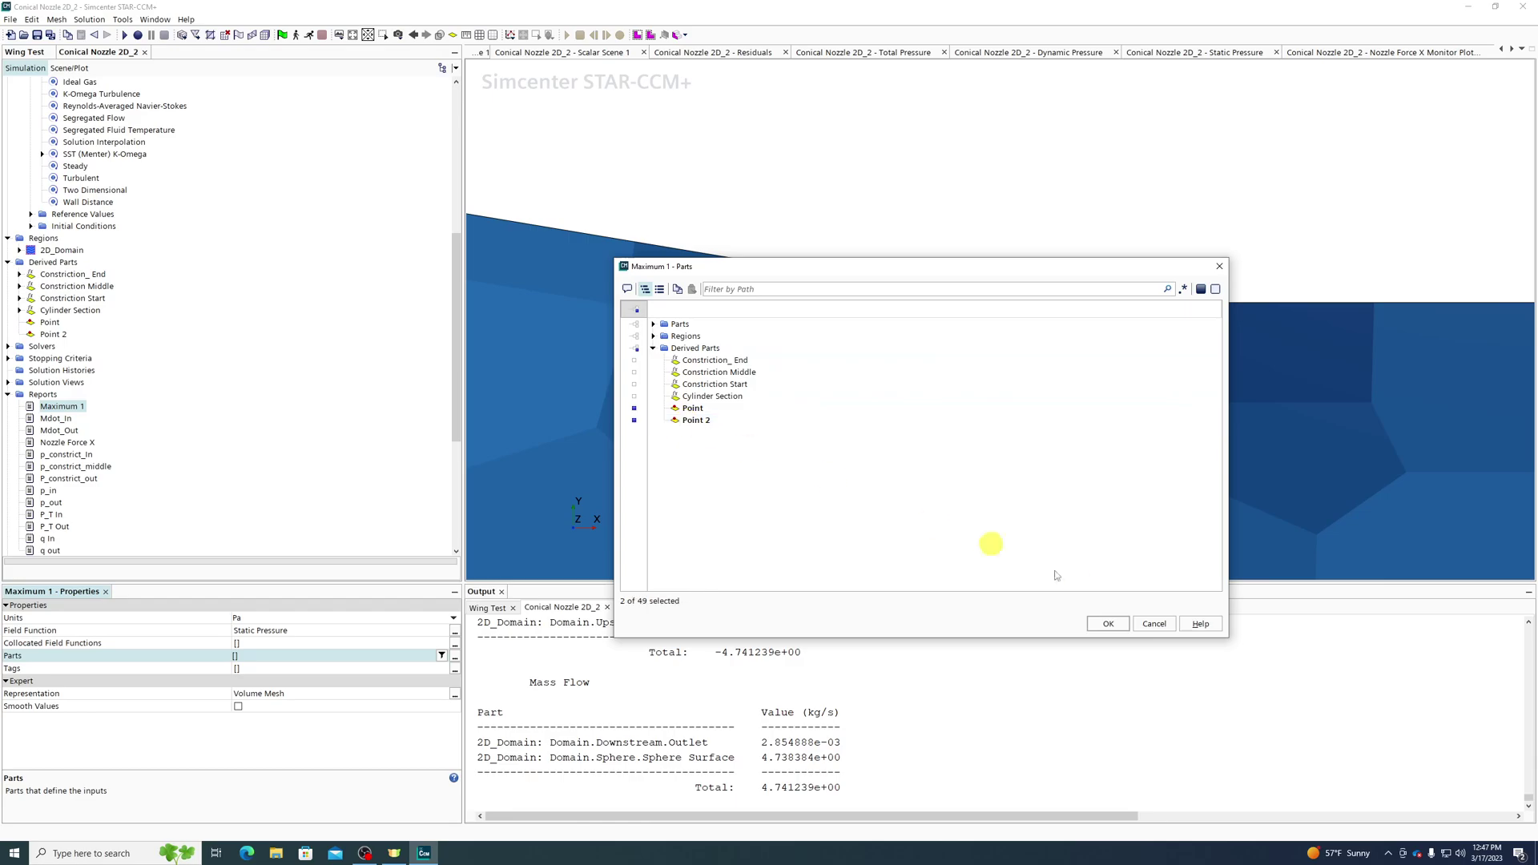
left_click(677, 419)
left_click(1098, 626)
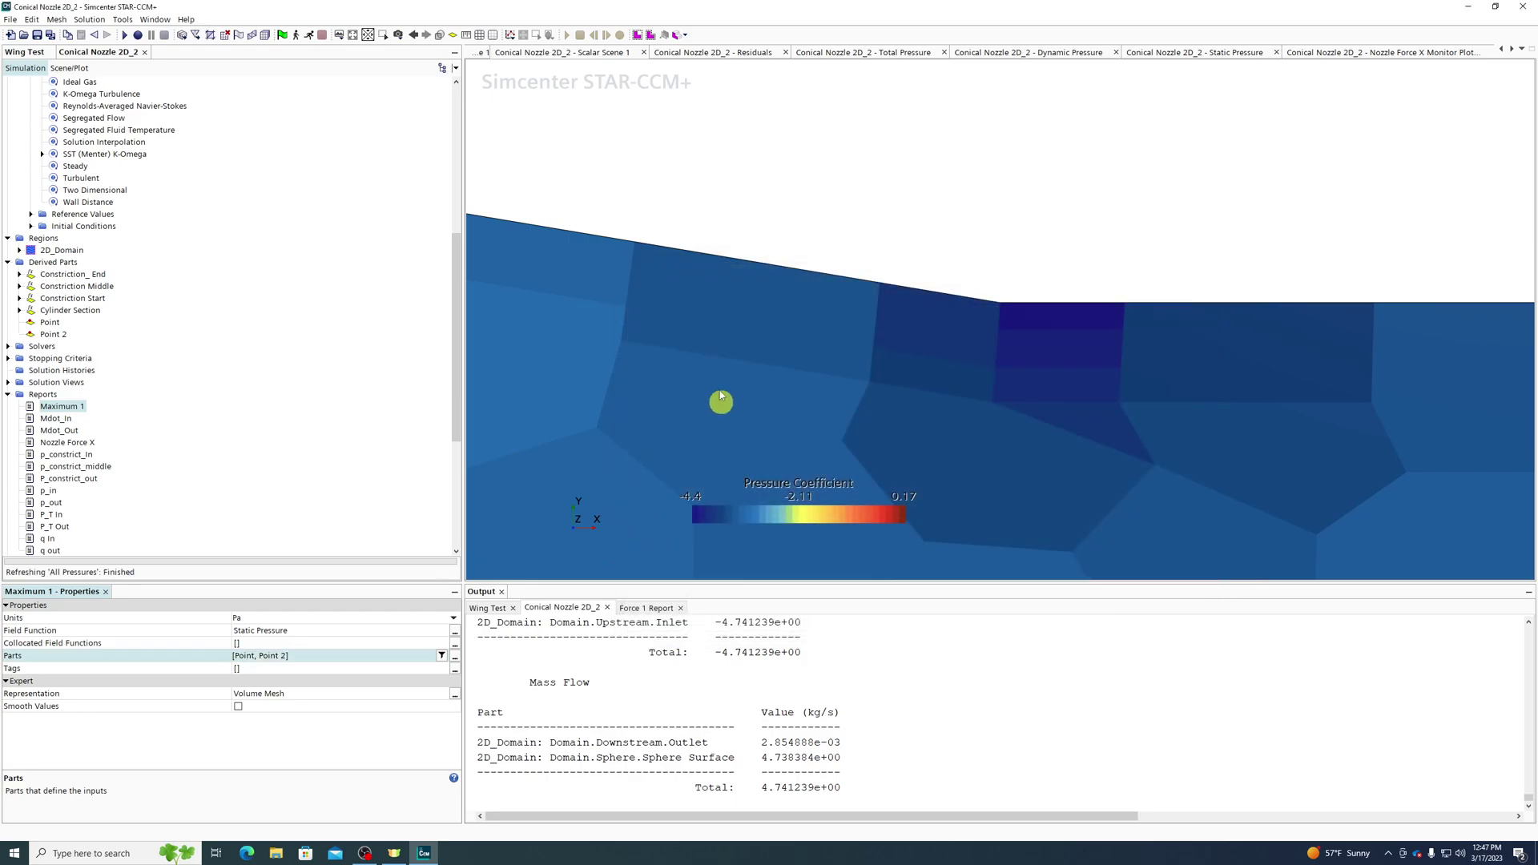
Run the Maximum 1 report and examine the static pressure at both points and its total.
scroll(1107, 338, "down", 10)
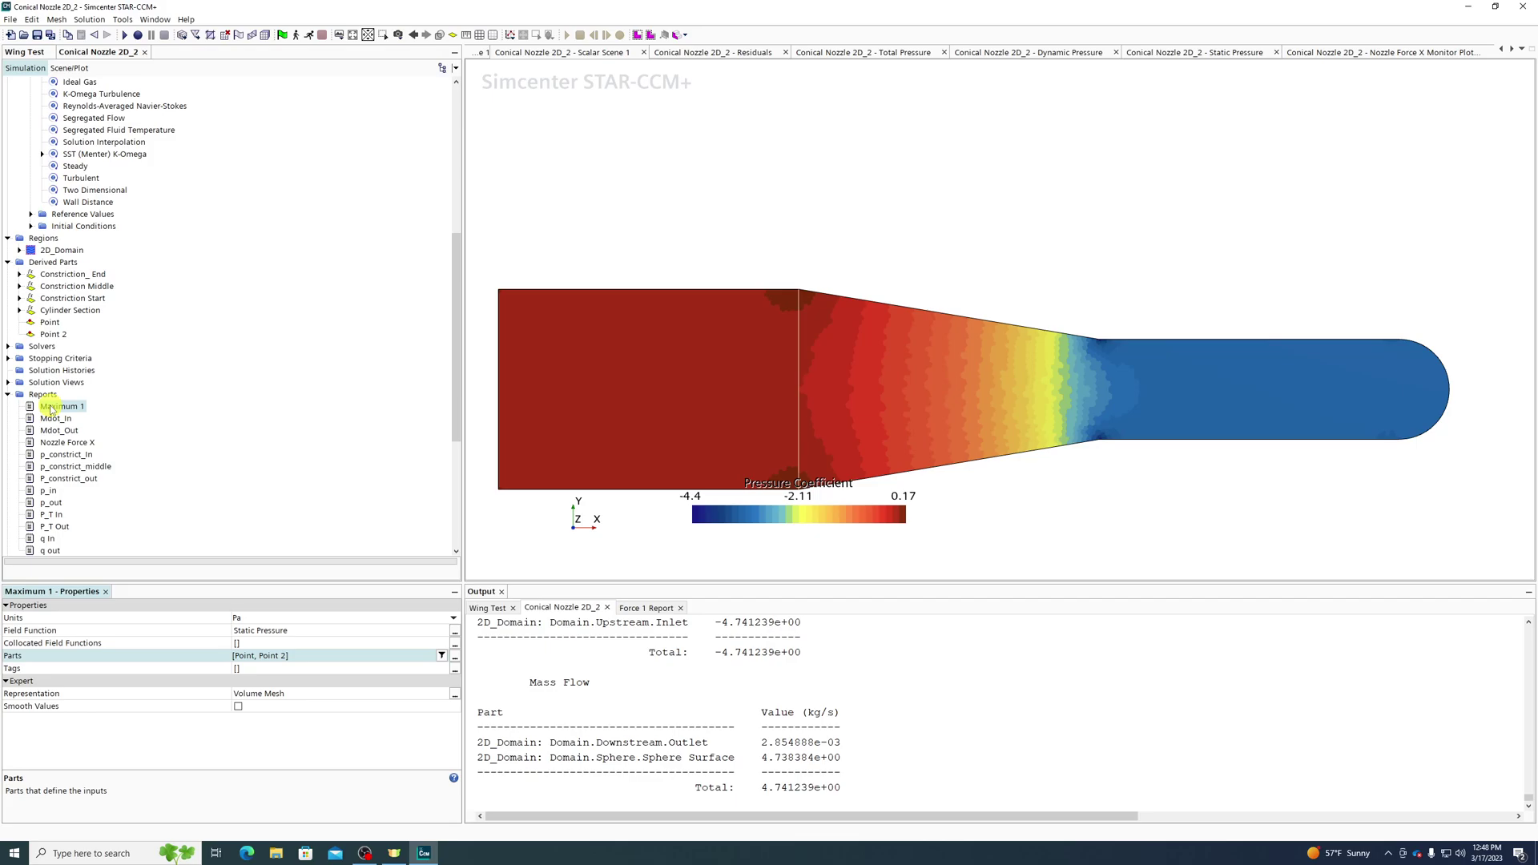
double_click(51, 408)
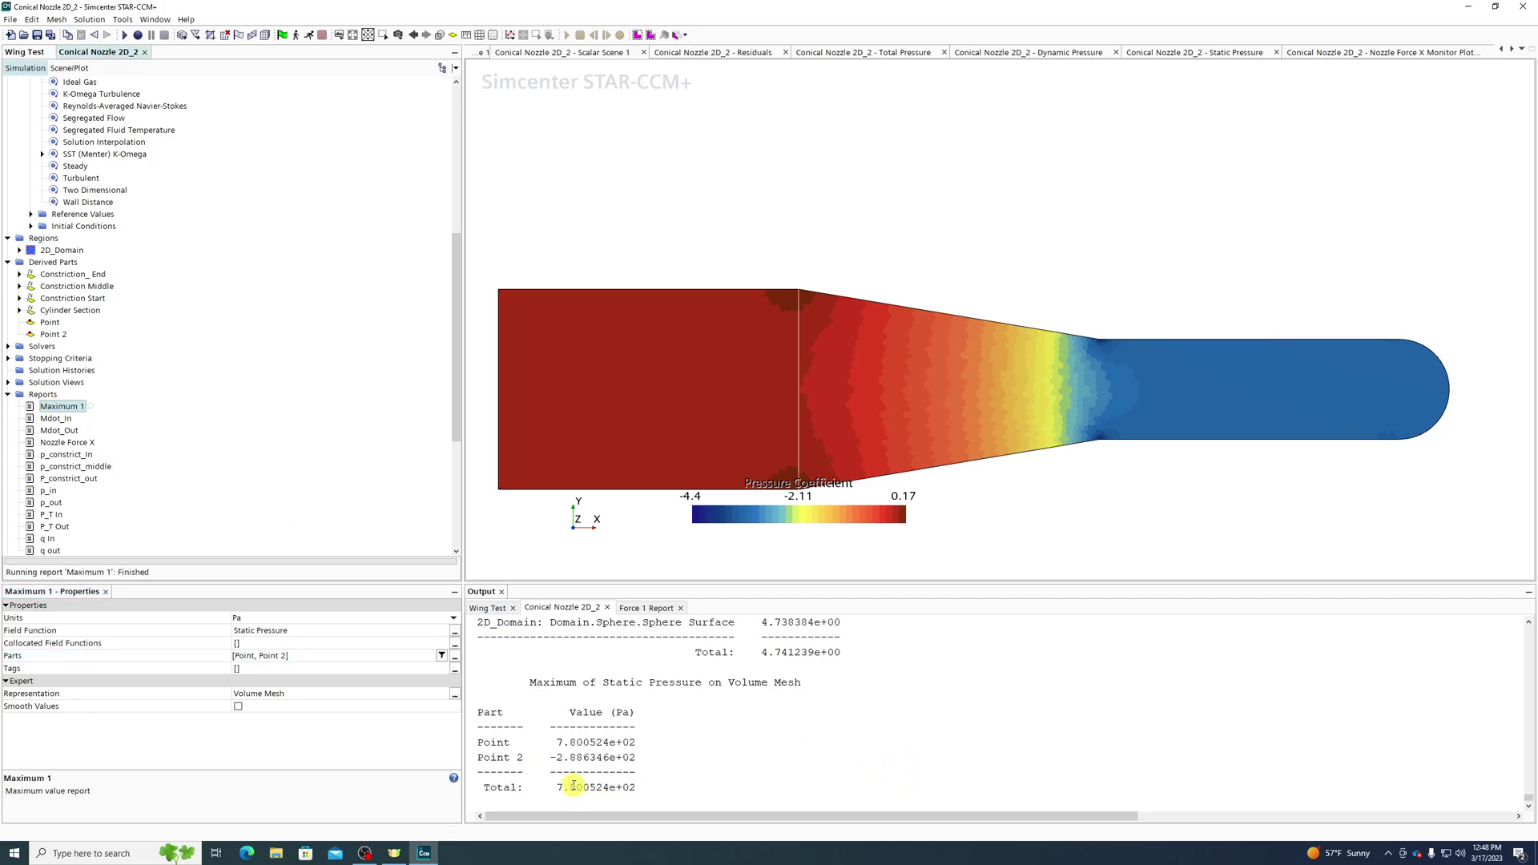
left_click_drag(560, 790, 632, 792)
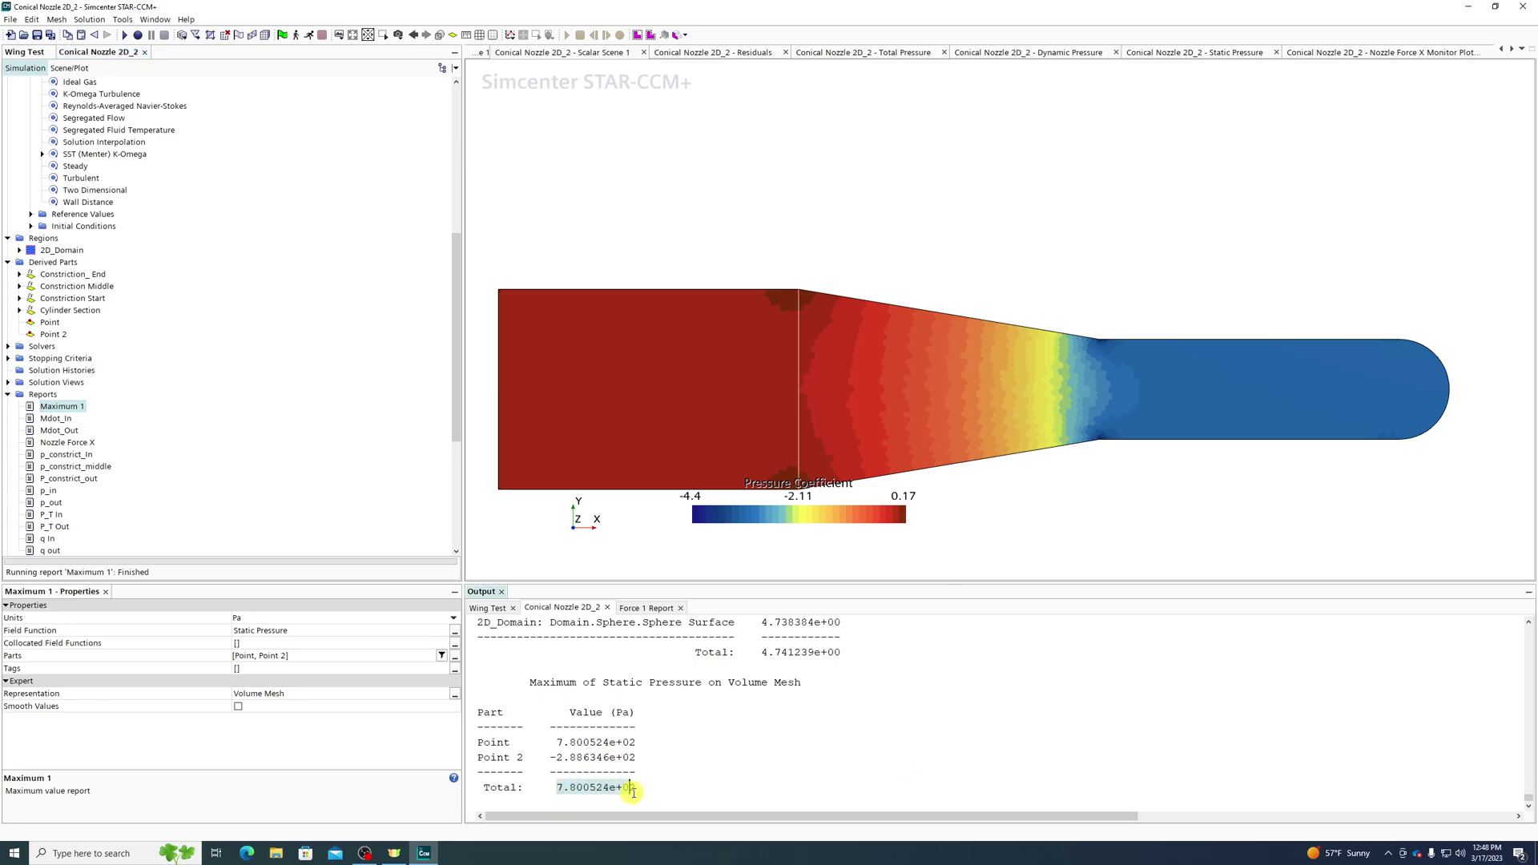
left_click_drag(560, 791, 577, 787)
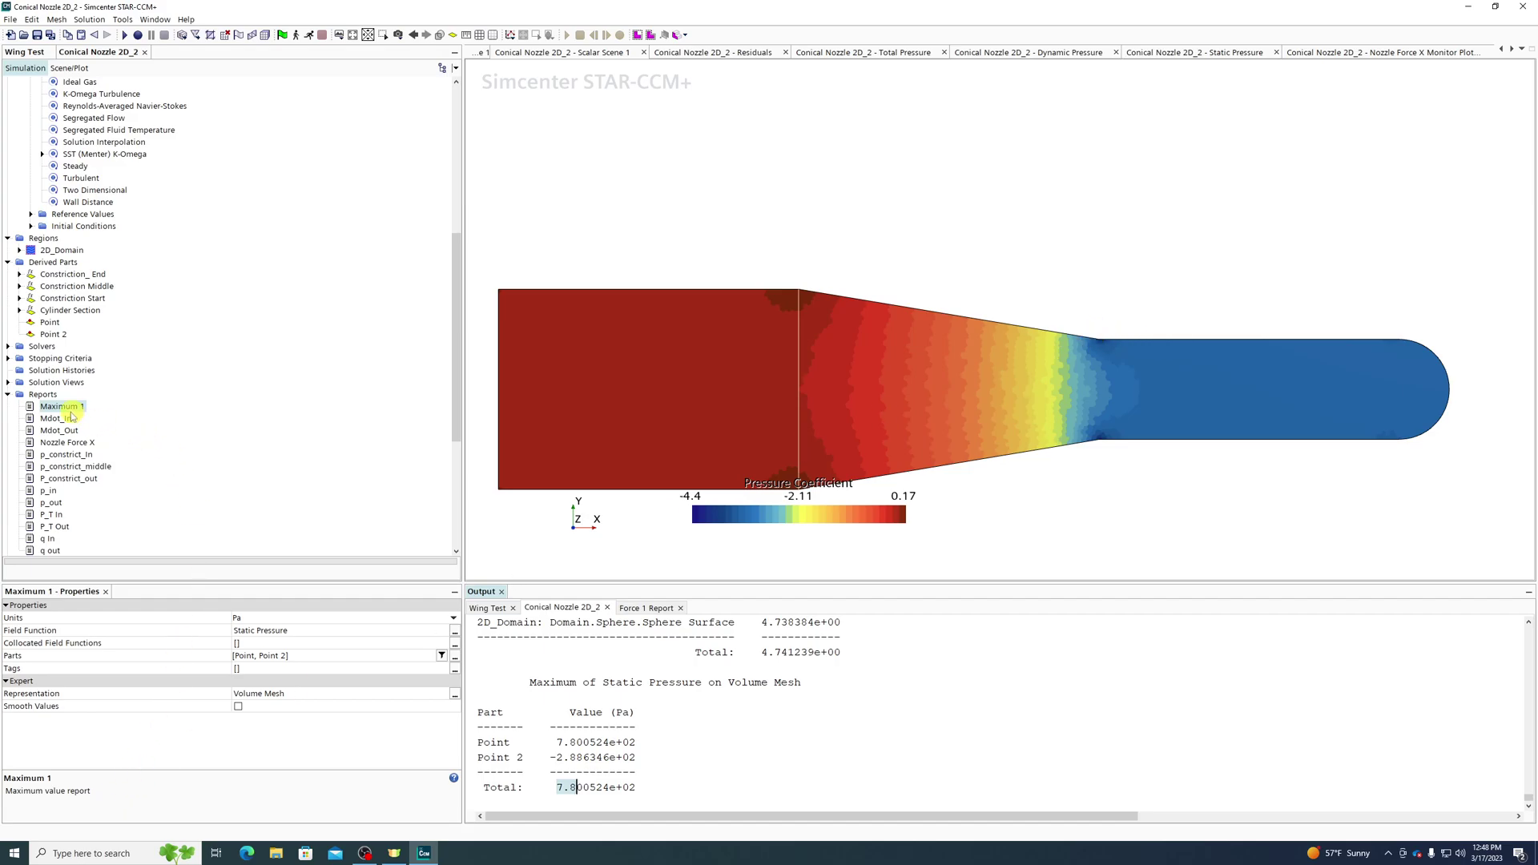
Create a Minimum report and set its field function to Static Pressure.
right_click(44, 394)
mouse_move(172, 402)
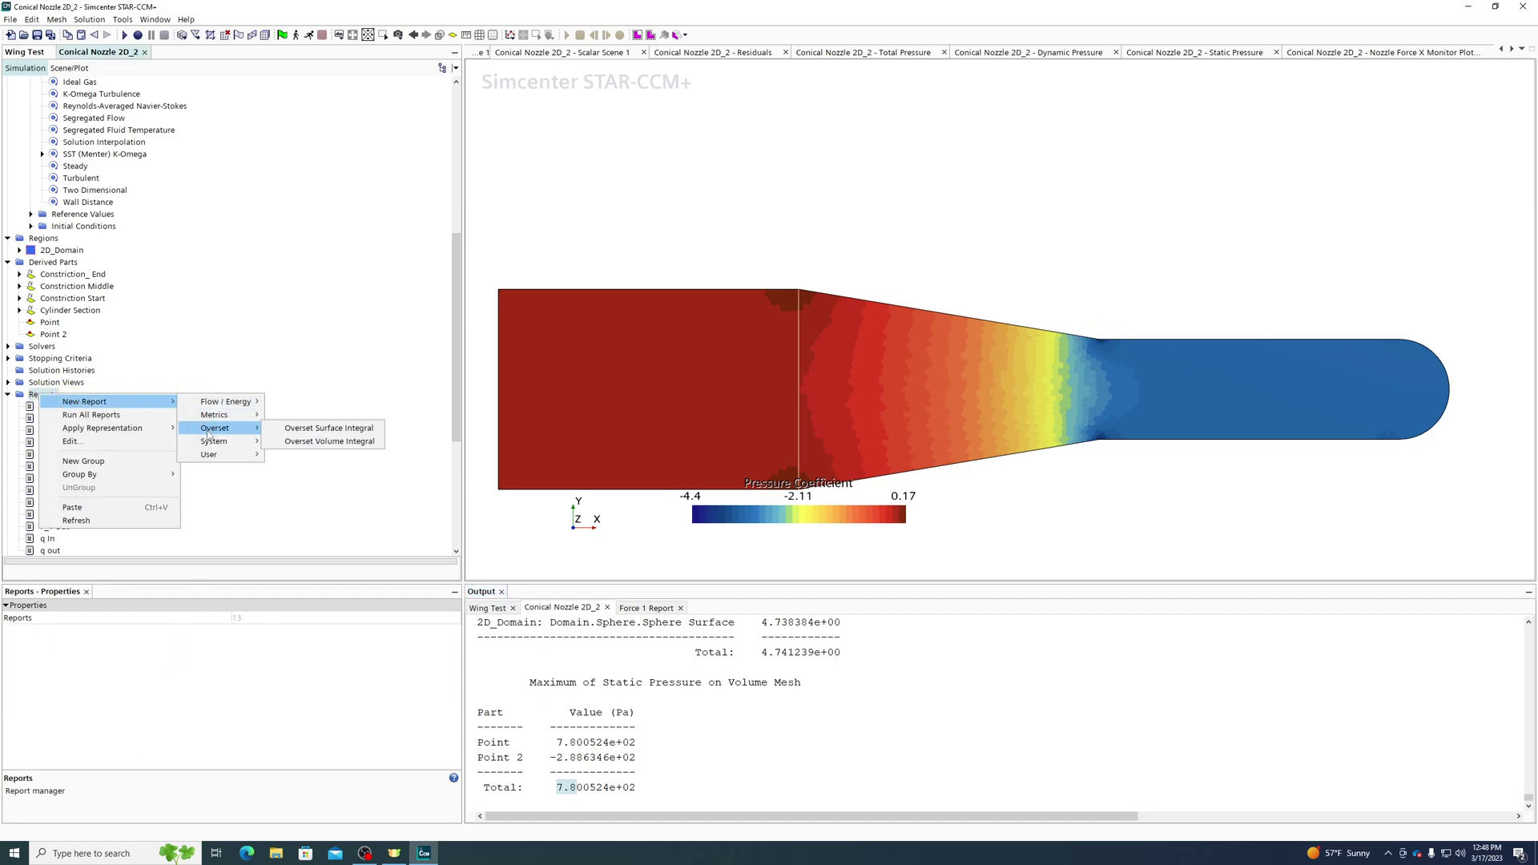
mouse_move(221, 455)
left_click(293, 493)
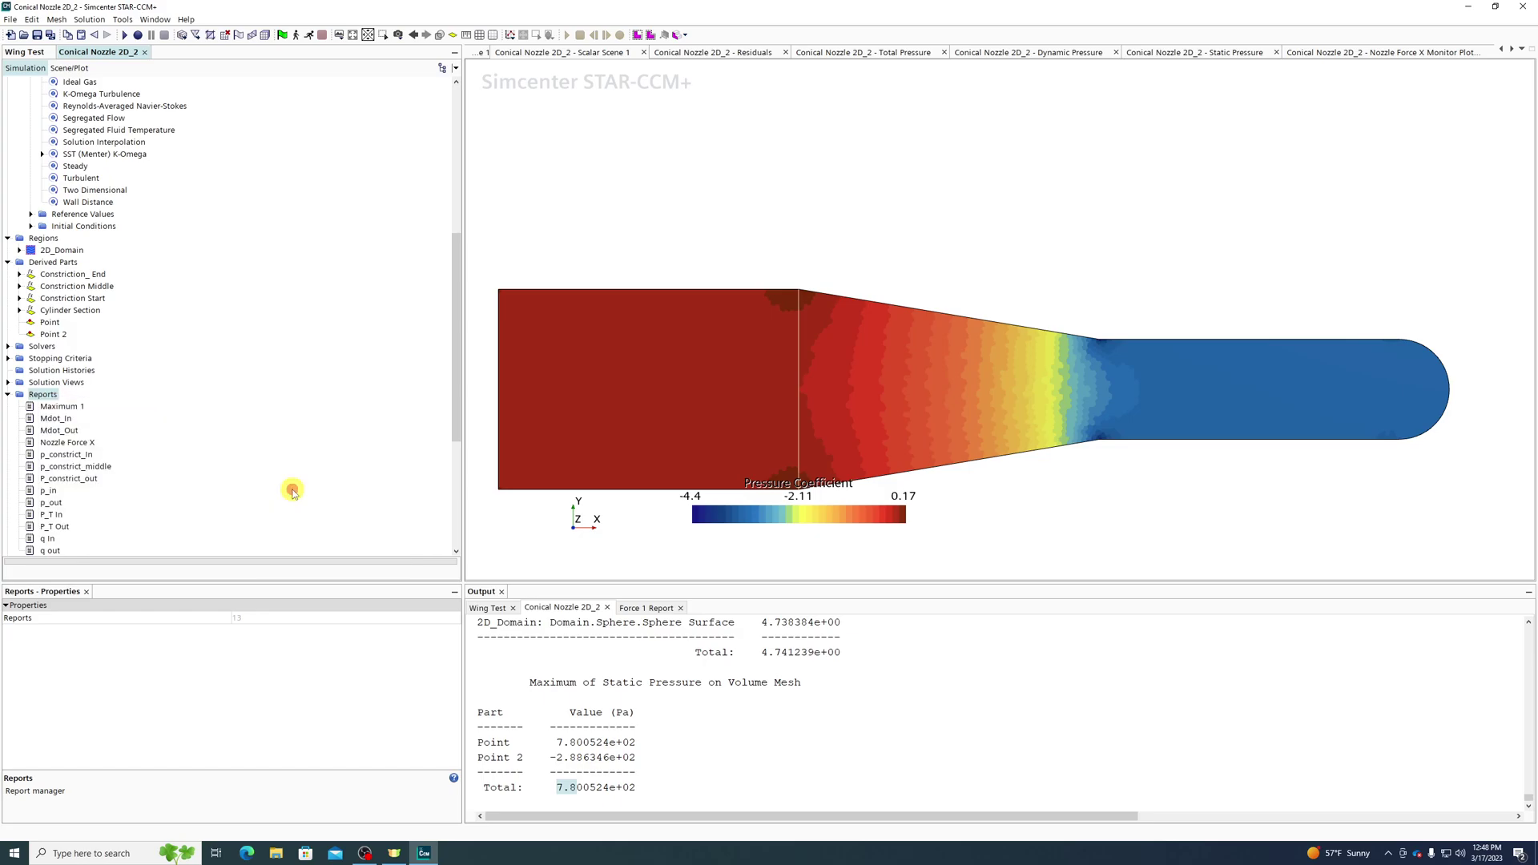
left_click(256, 630)
left_click_drag(838, 0, 809, 170)
left_click(670, 230)
left_click(856, 435)
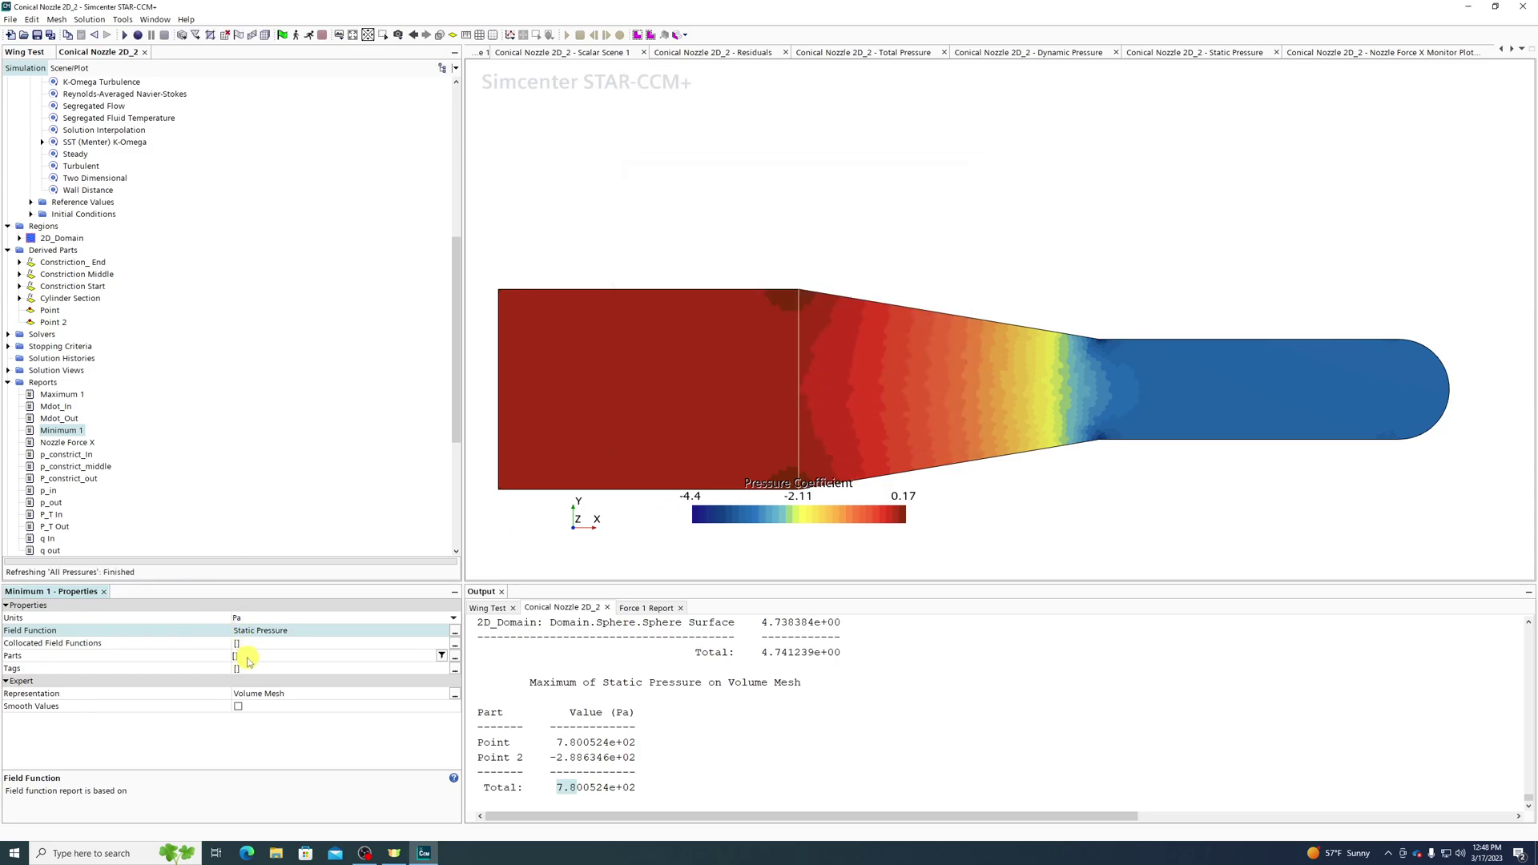
Set the Minimum report's parts to Point and Point 2, and run the report.
left_click(248, 658)
left_click_drag(761, 0, 782, 299)
left_click(655, 545)
left_click(693, 606)
left_click(697, 618, "ctrl")
left_click(1045, 643)
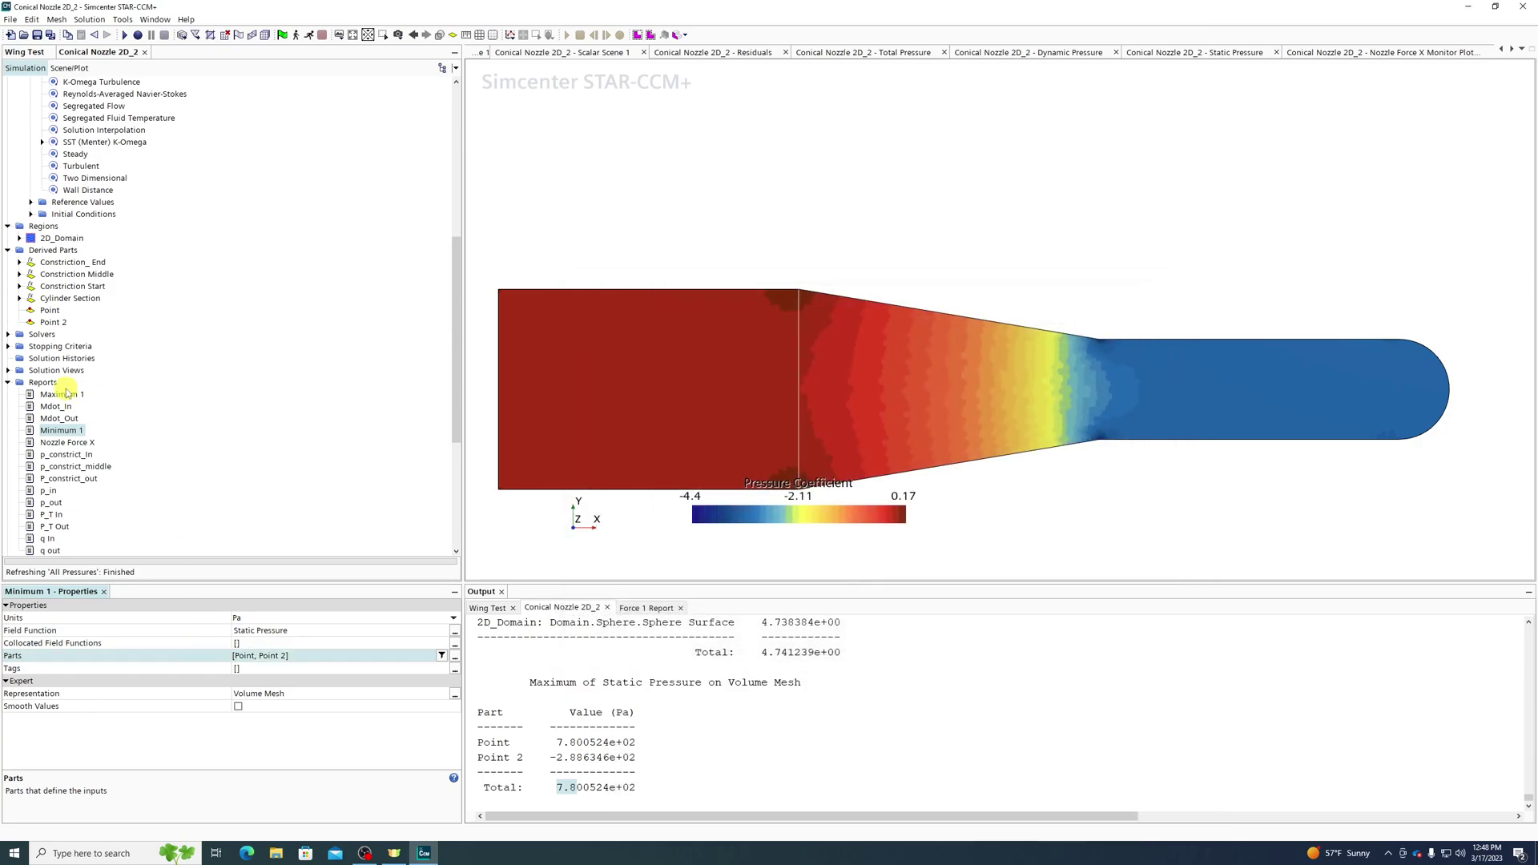
double_click(63, 430)
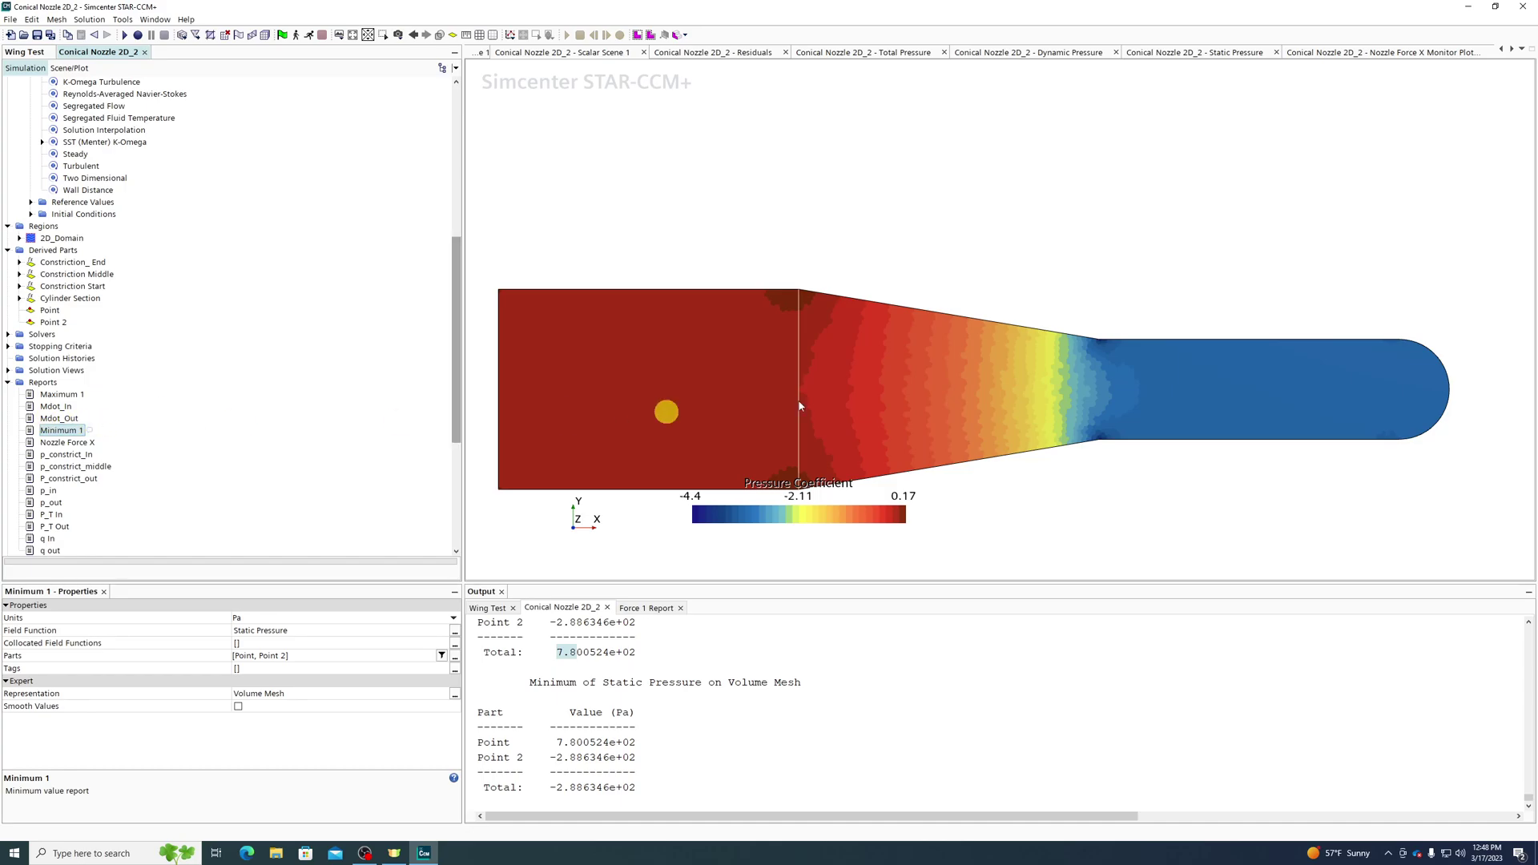
Add the laboratory Position X, Y and Z components as collocated field functions of the Minimum 1 report.
scroll(1102, 357, "up", 5)
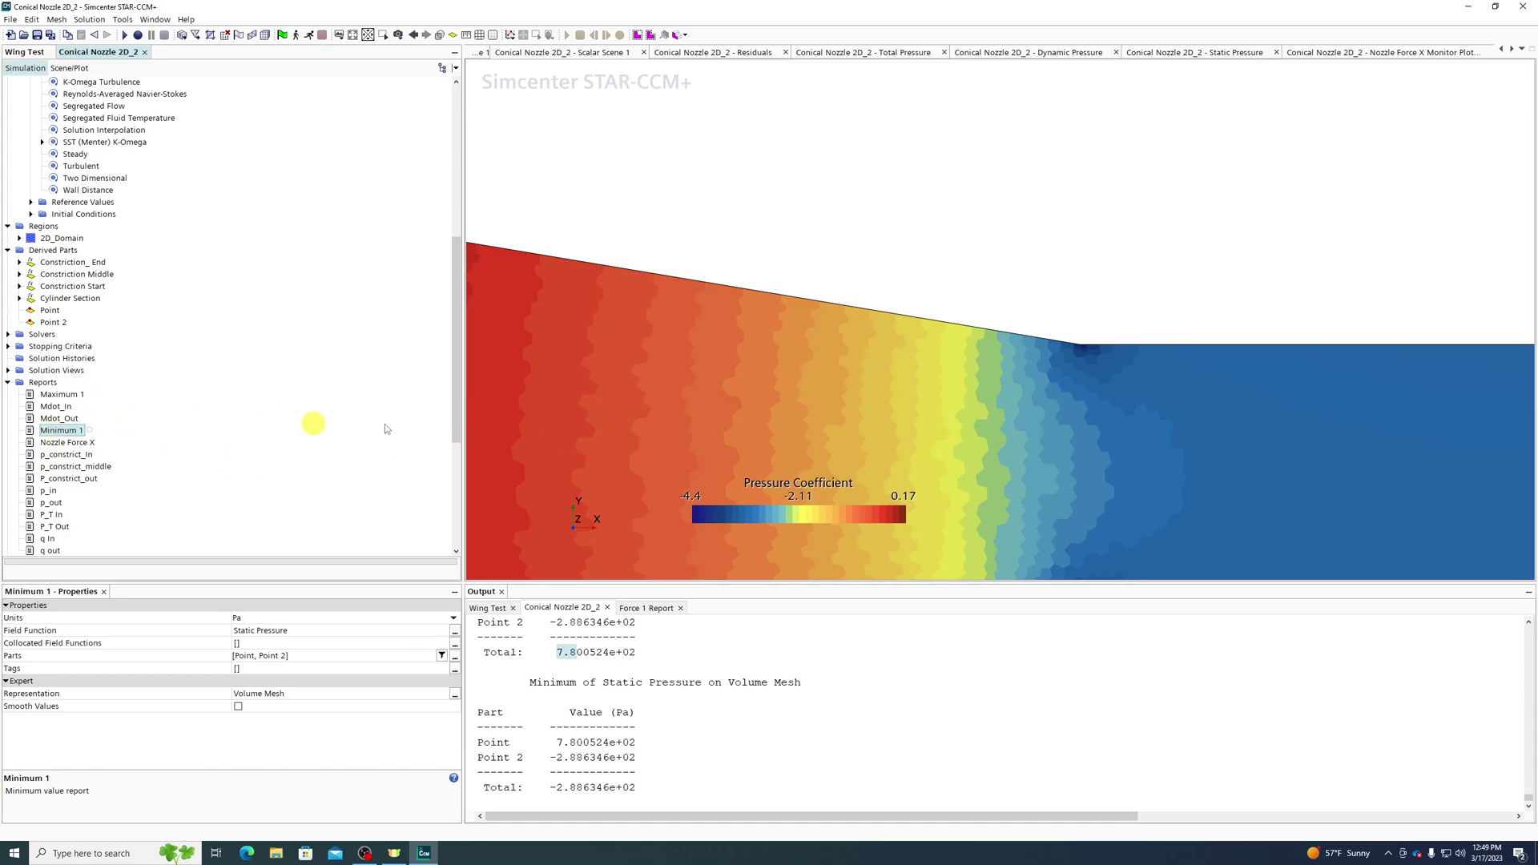
scroll(1010, 273, "down", 5)
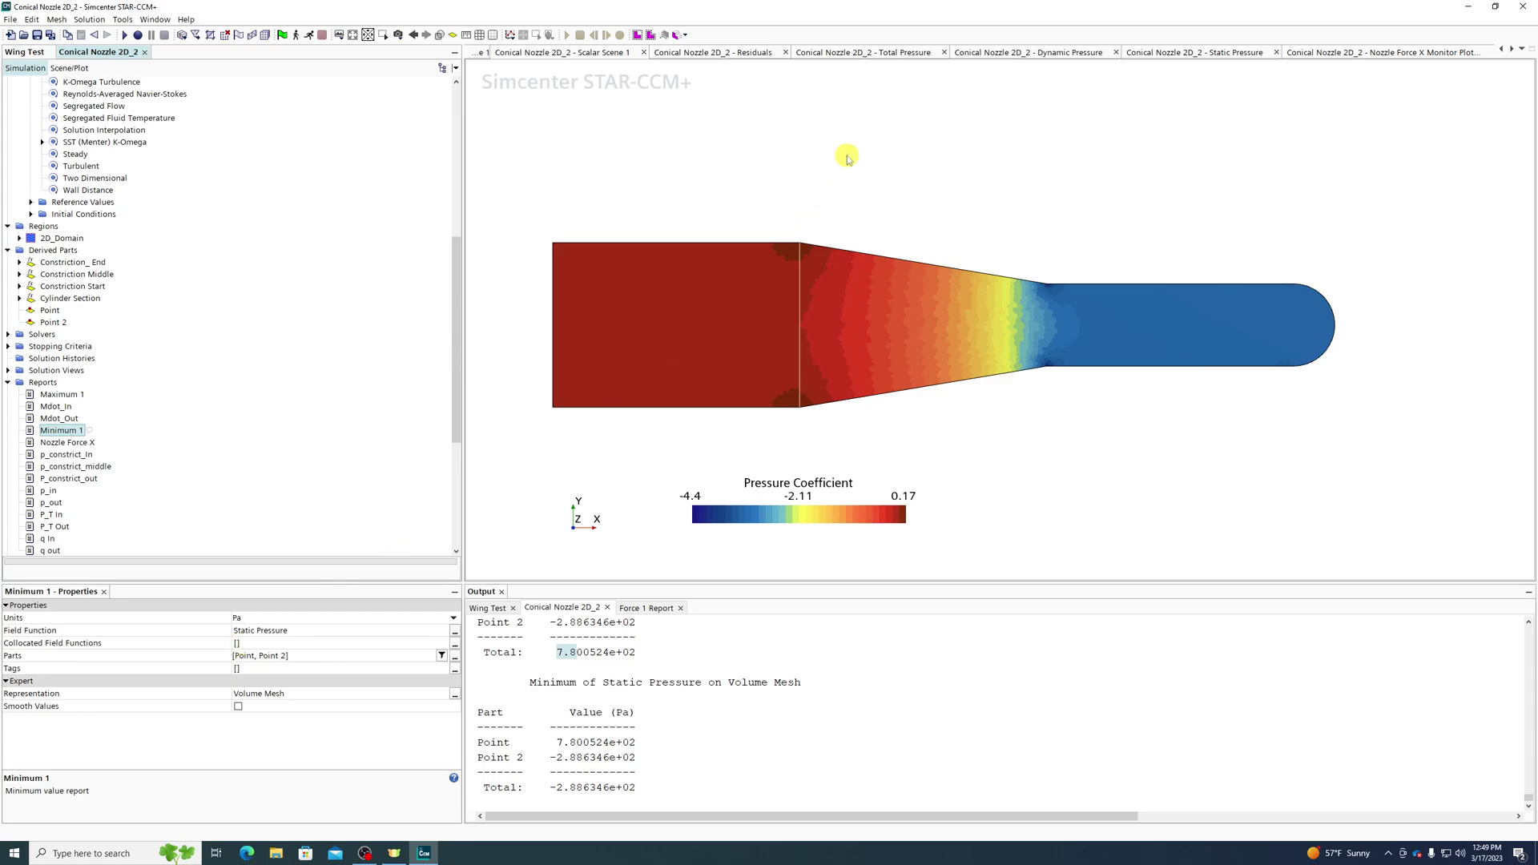
left_click(269, 645)
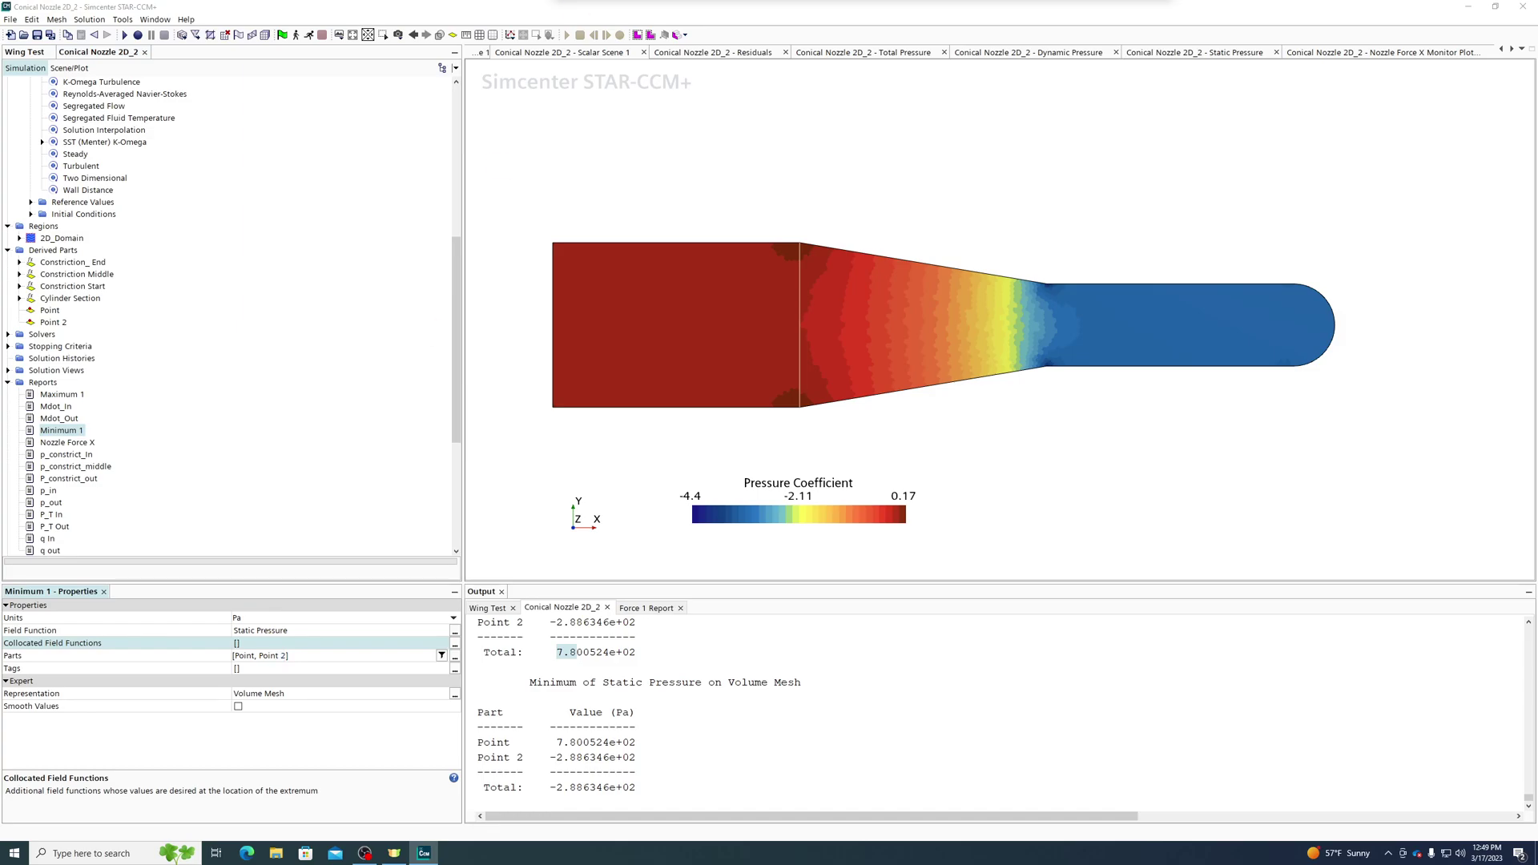
left_click_drag(787, 0, 873, 132)
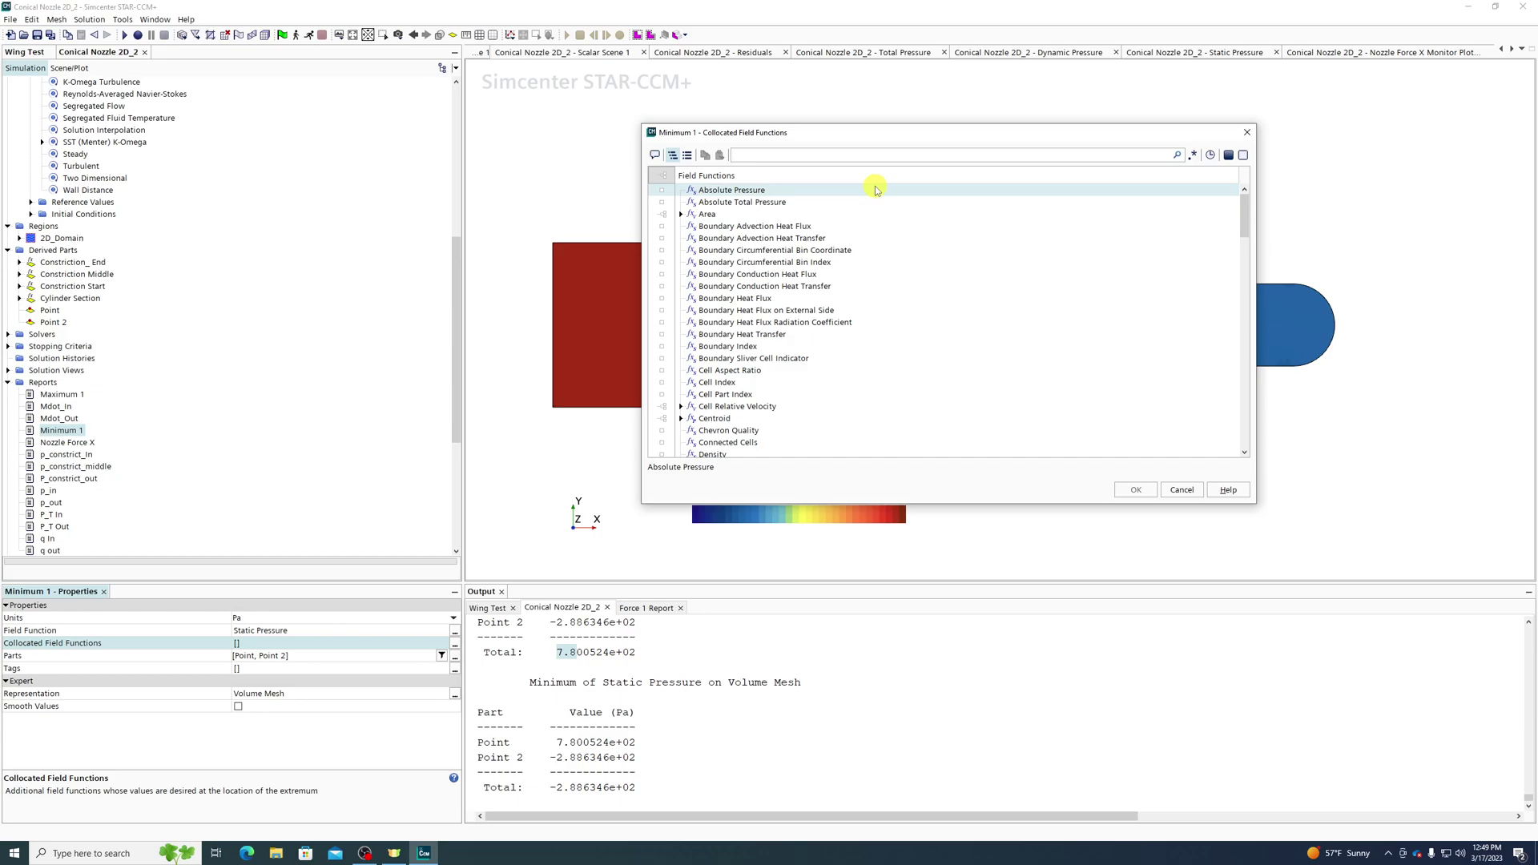
type("posit")
left_click(681, 190)
left_click(692, 214)
left_click(724, 226)
left_click(725, 239)
left_click(727, 250)
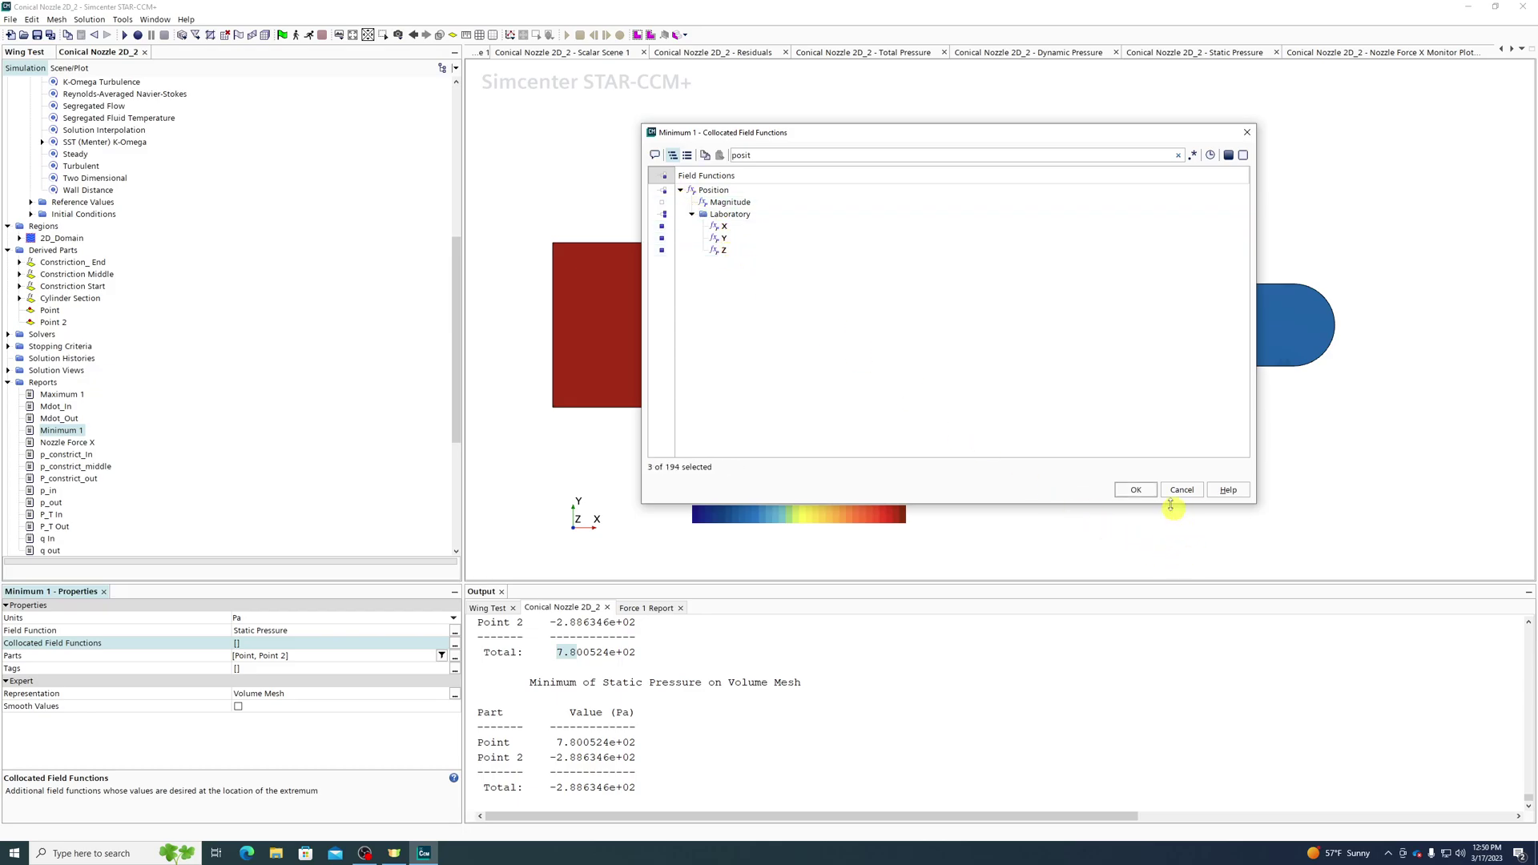
left_click(1136, 489)
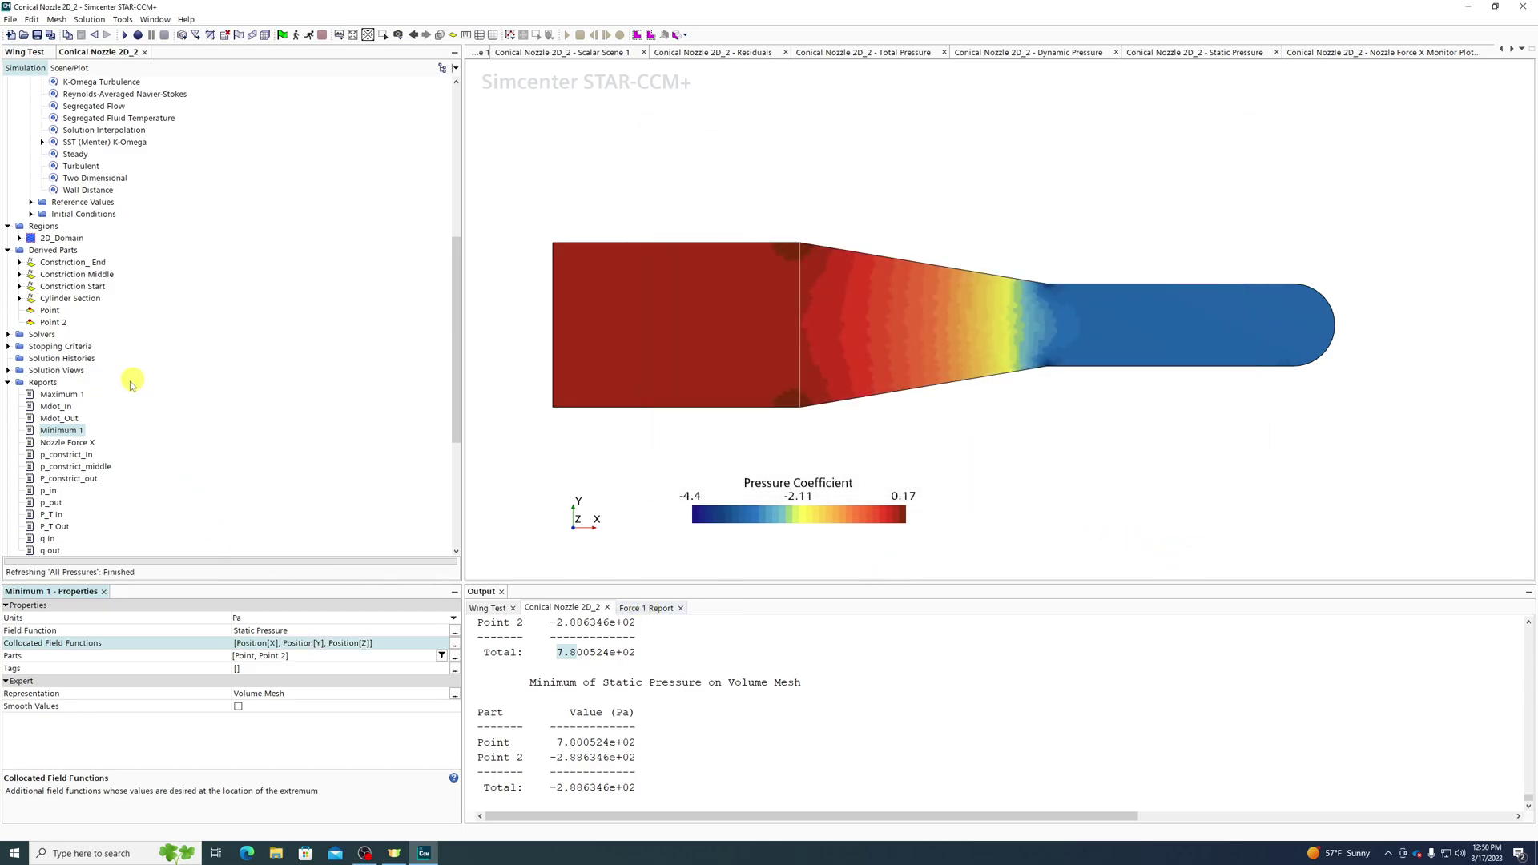
Run the Minimum 1 report and compare the position of the minimum static pressure with the constriction's end corner.
double_click(68, 433)
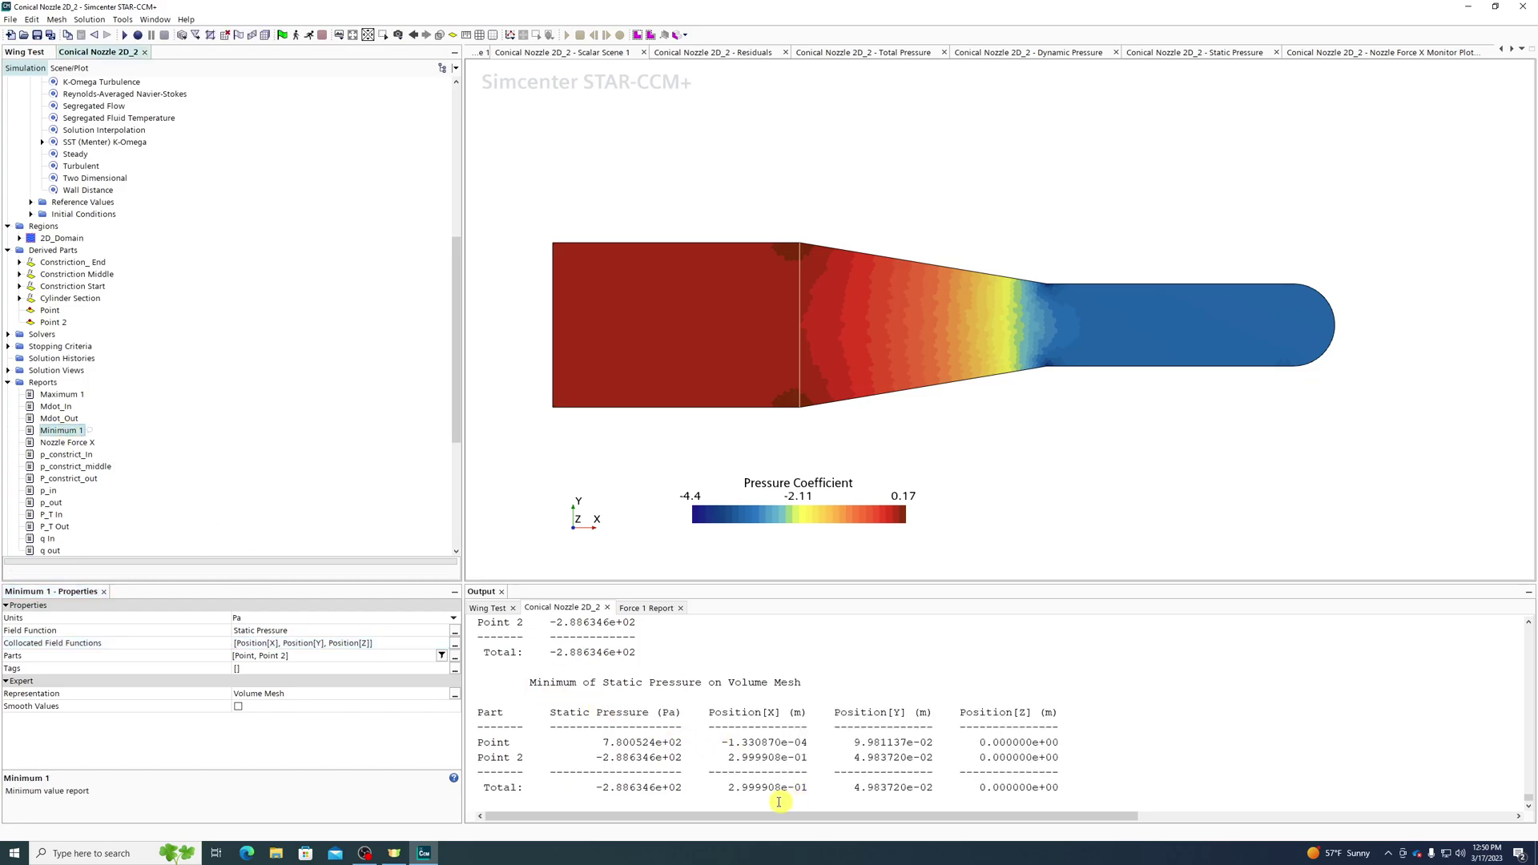
left_click_drag(727, 788, 935, 790)
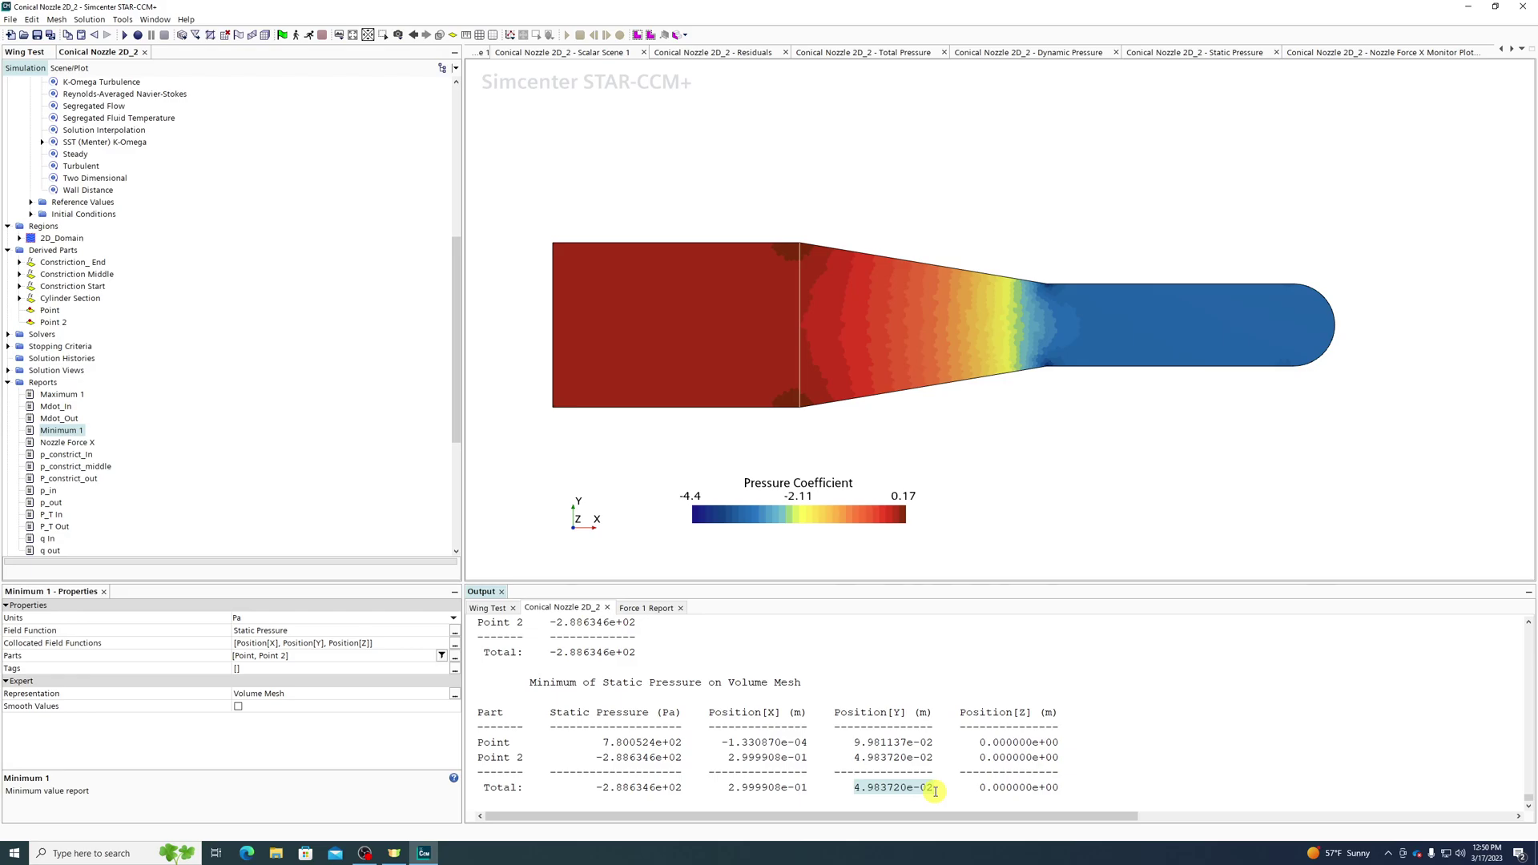
left_click(1048, 285)
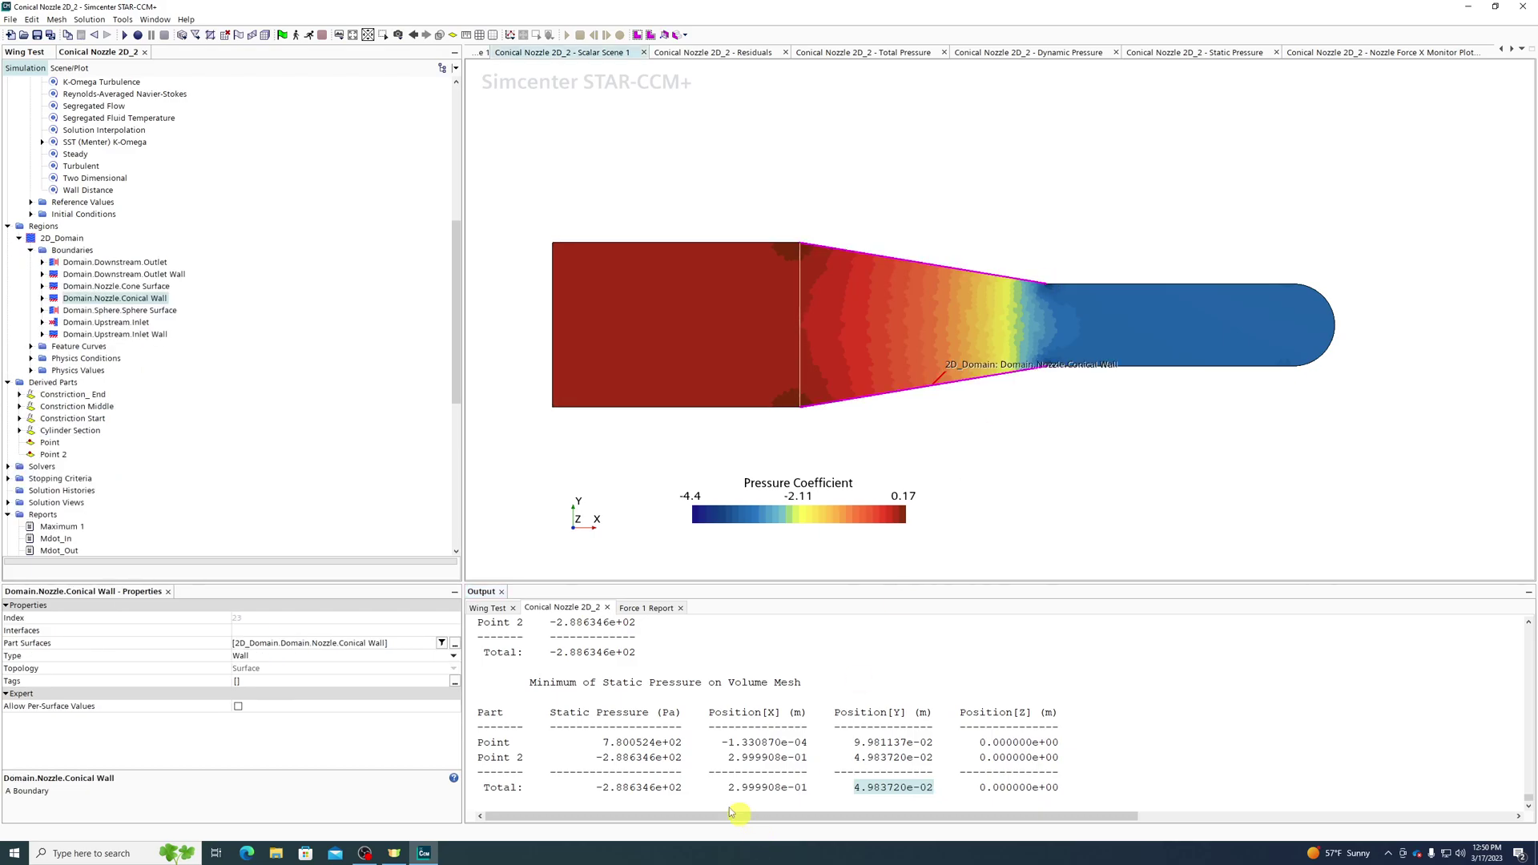
Add Dynamic Pressure to the collocated field functions of the Minimum 1 report.
scroll(76, 429, "down", 3)
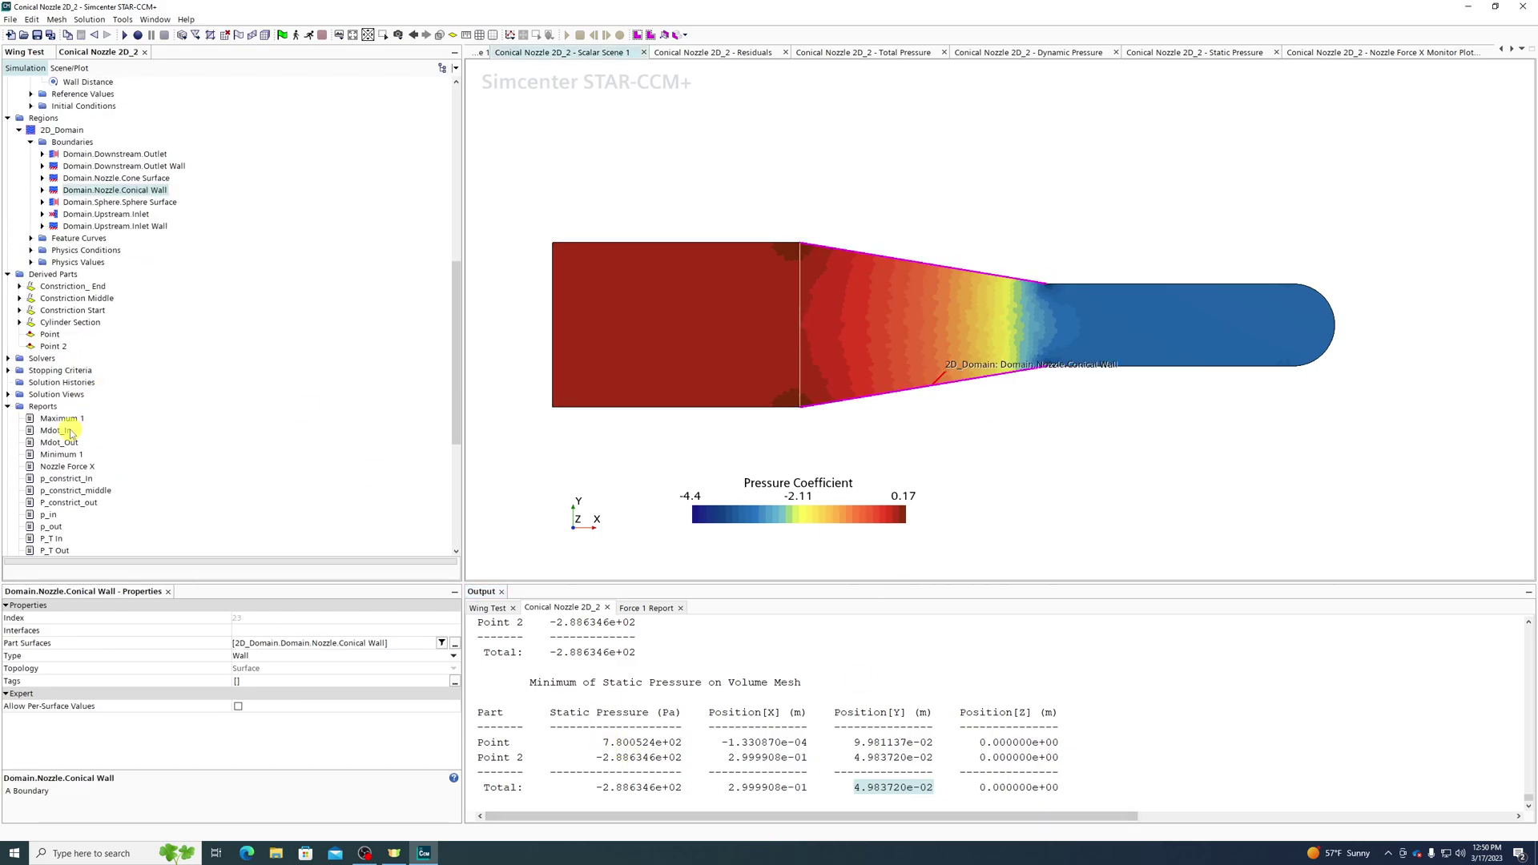
left_click(64, 442)
left_click(60, 418)
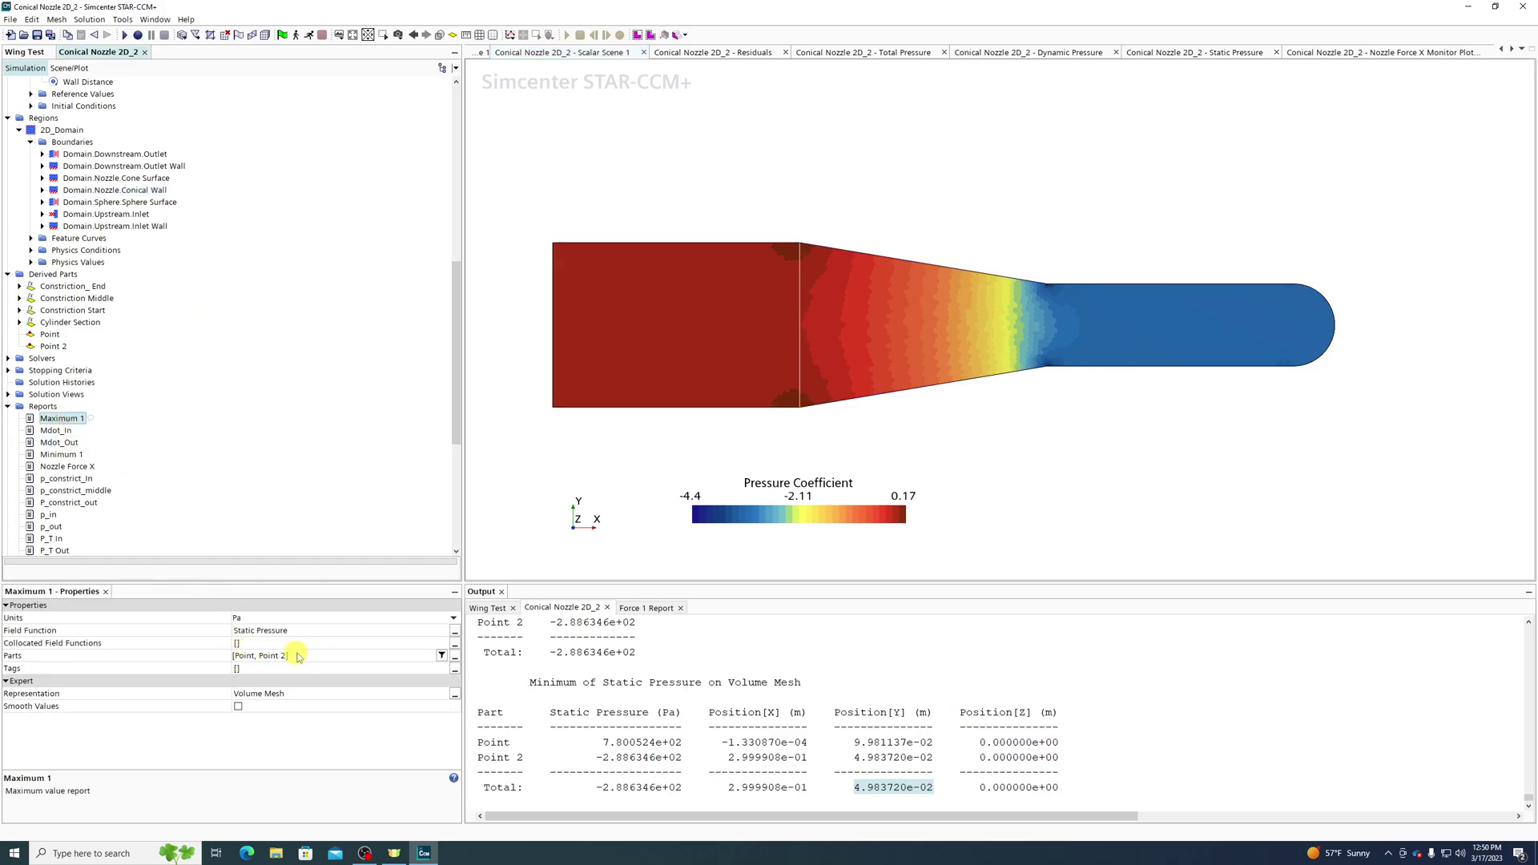
left_click(61, 454)
left_click(326, 643)
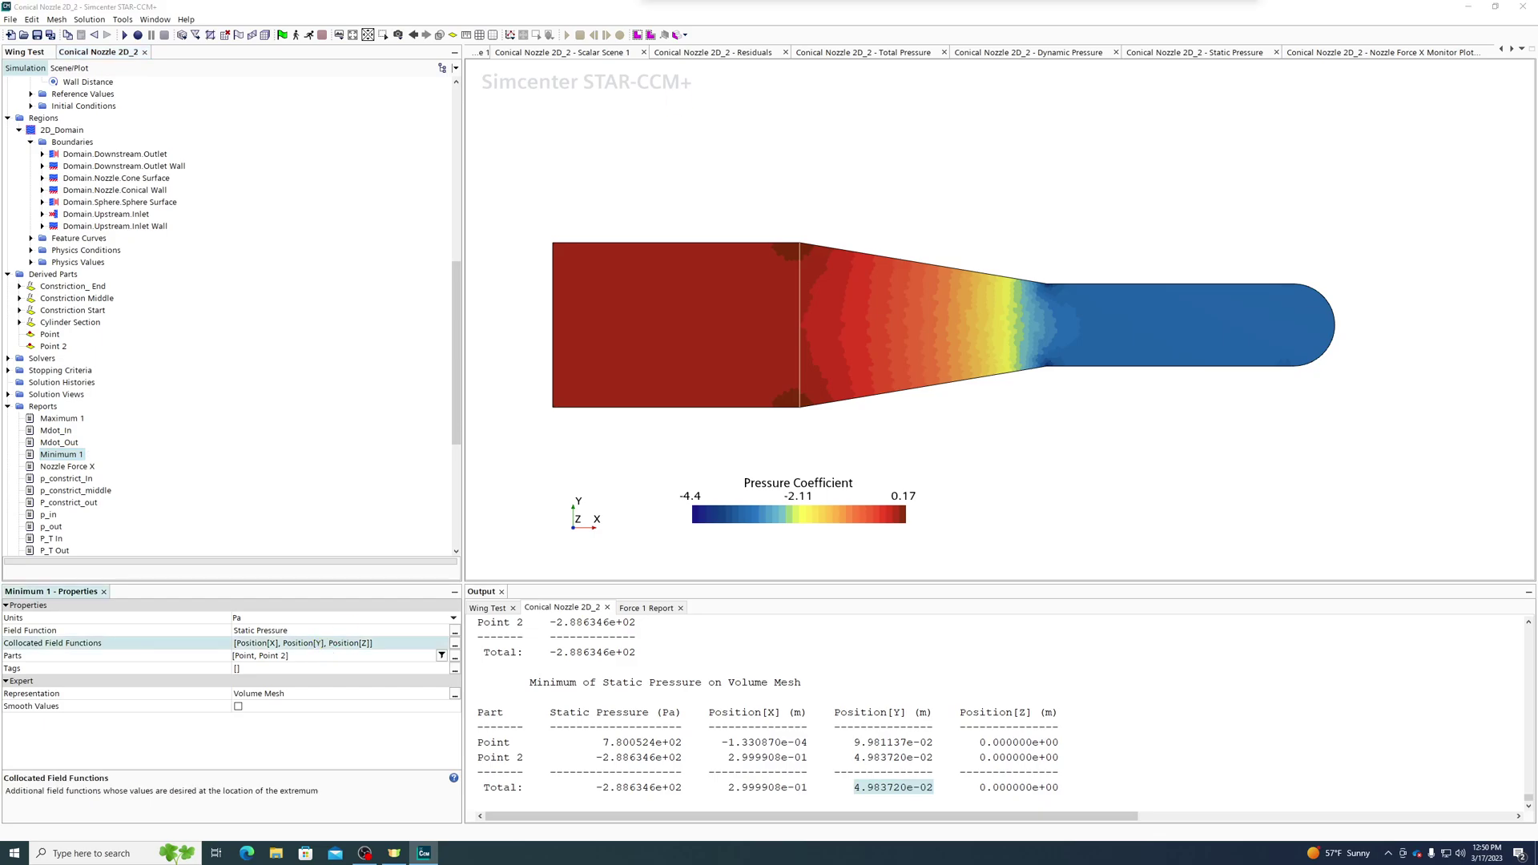
left_click_drag(836, 0, 742, 344)
left_click(741, 368)
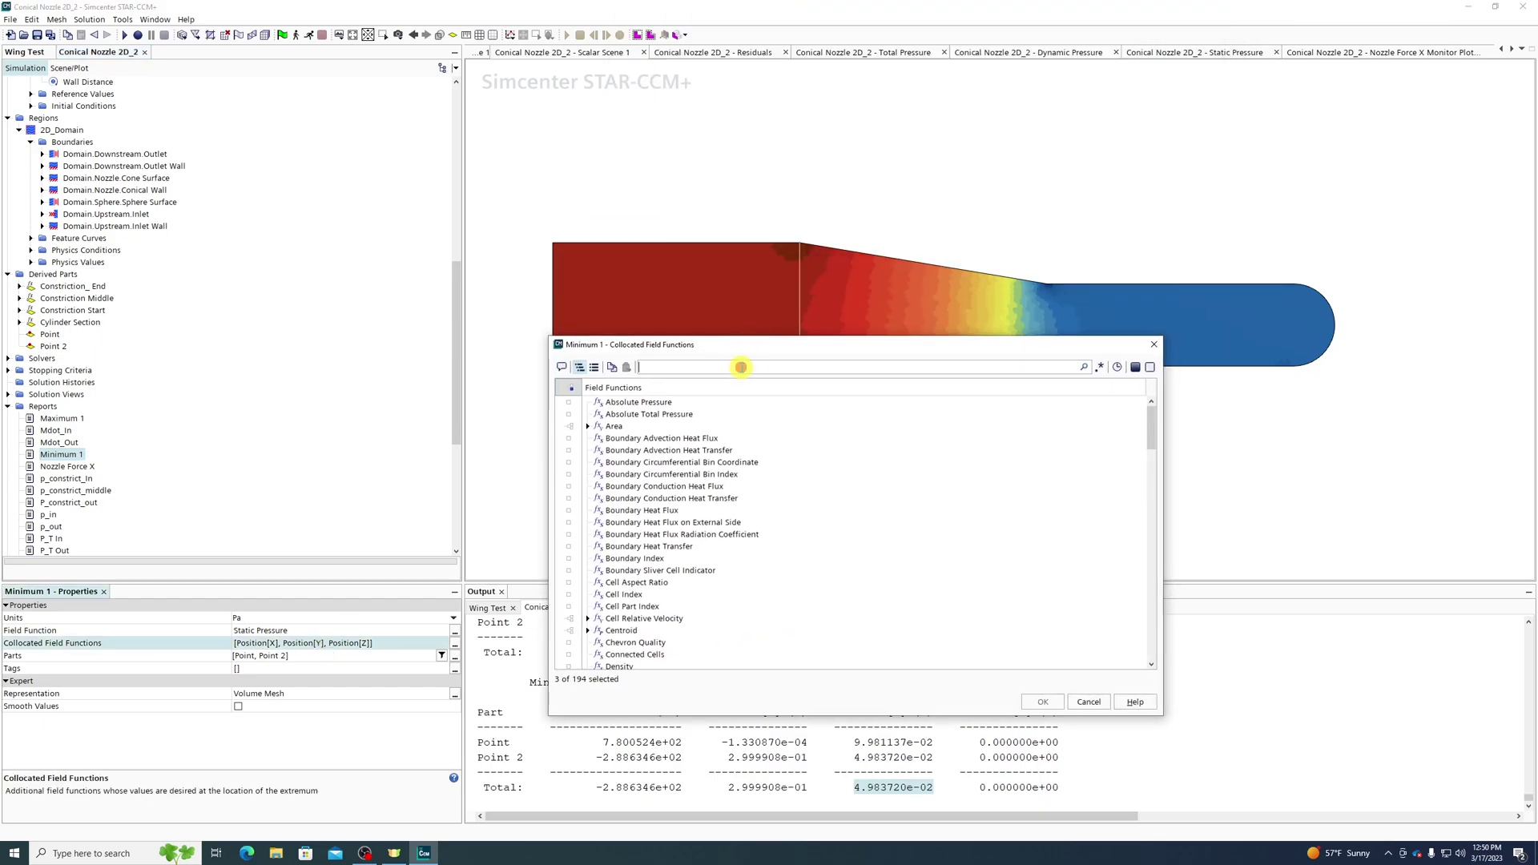
type("dy")
left_click(669, 405)
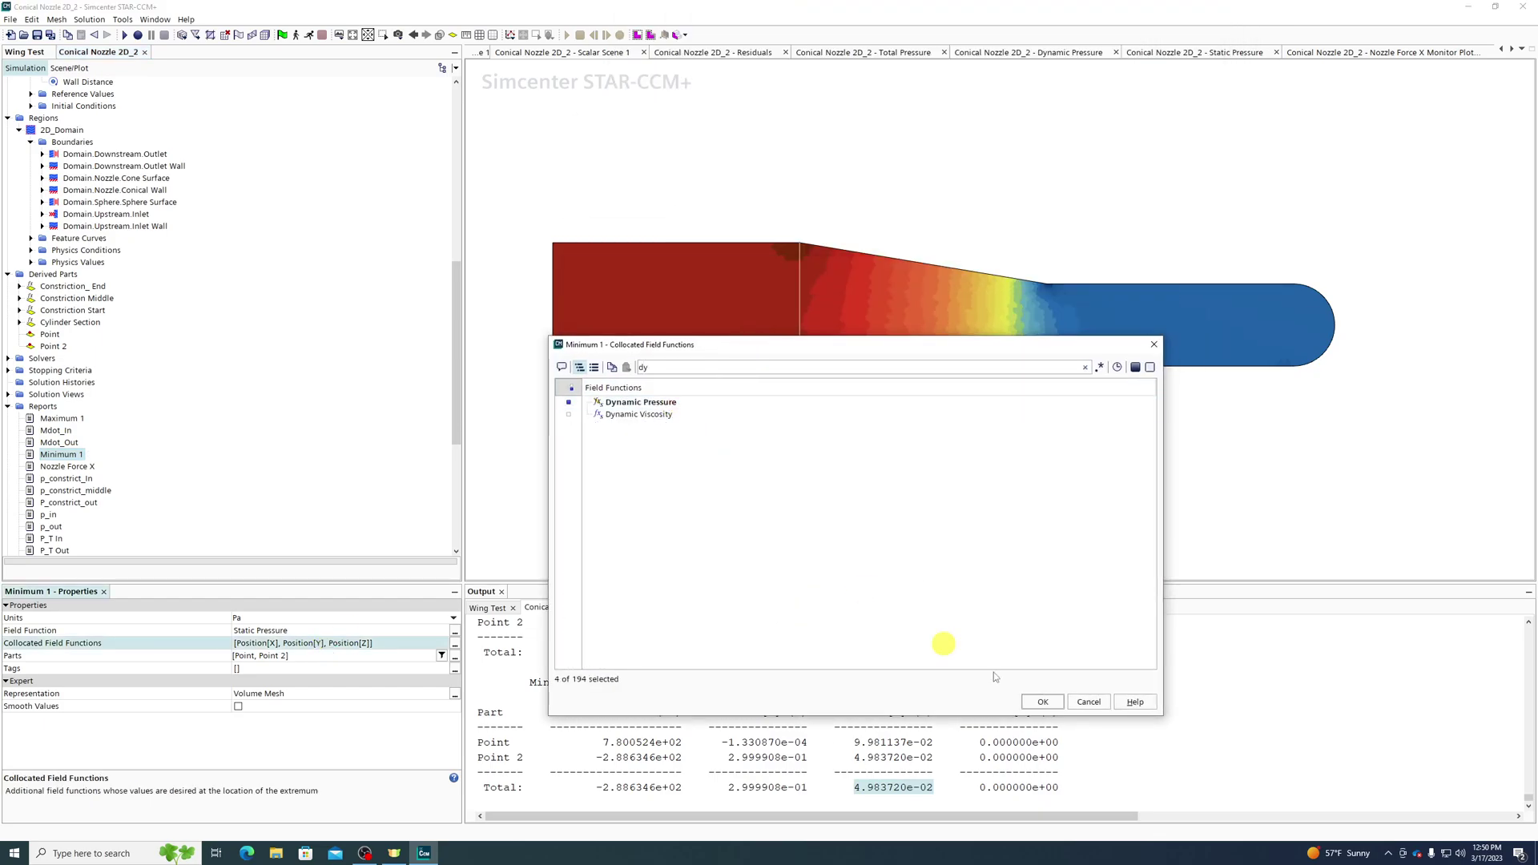
left_click(1042, 701)
Run the Minimum 1 report again and examine the dynamic pressure and coordinates at the minimum.
double_click(66, 454)
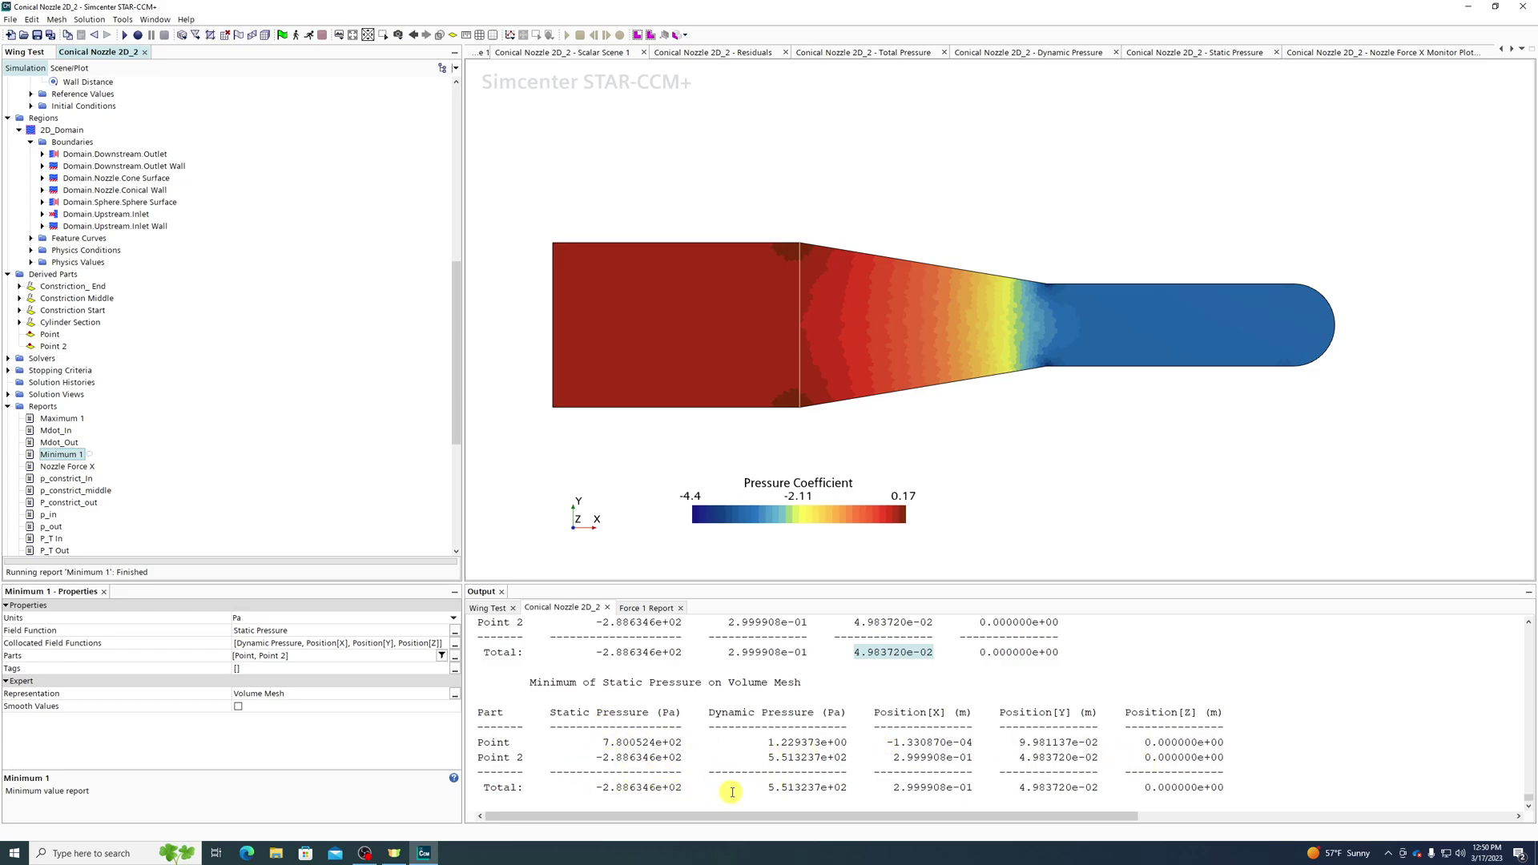
left_click_drag(765, 787, 847, 791)
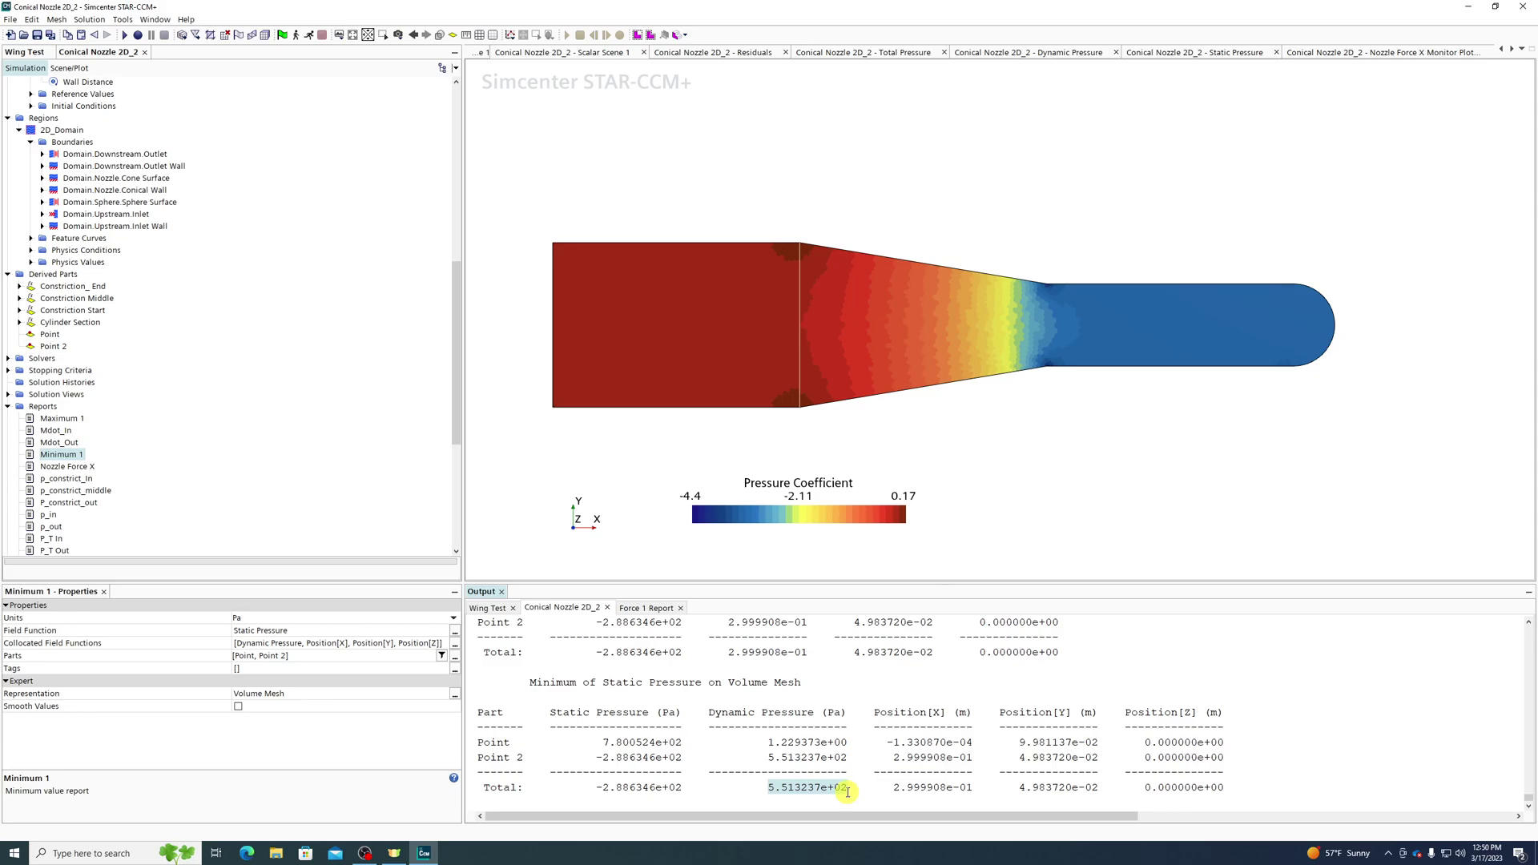
left_click_drag(894, 790, 1099, 783)
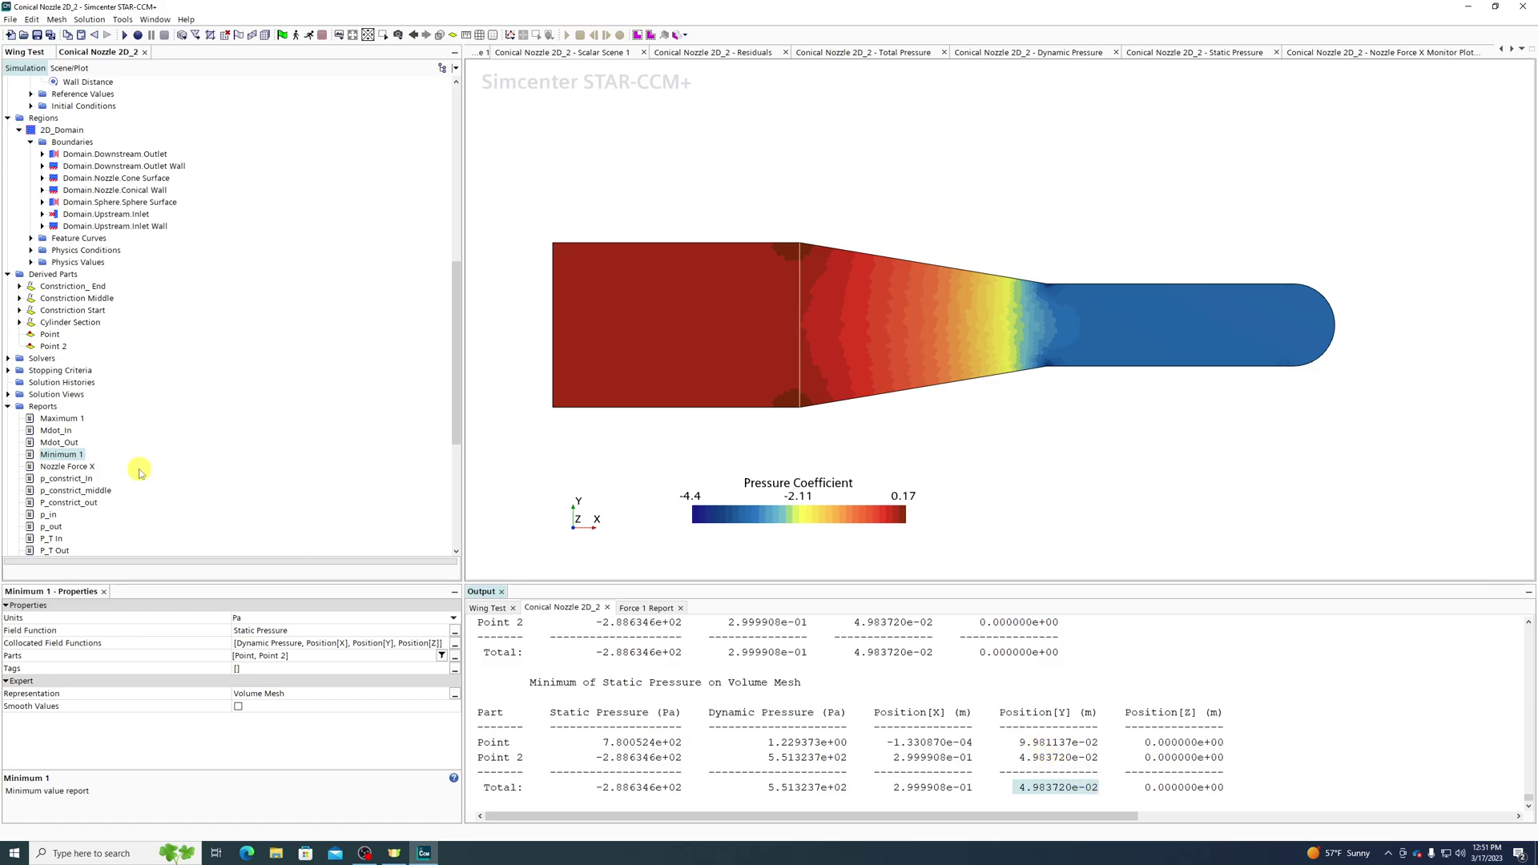
Remove Point 2 from the Minimum 1 report's parts, keeping only Point.
left_click(294, 656)
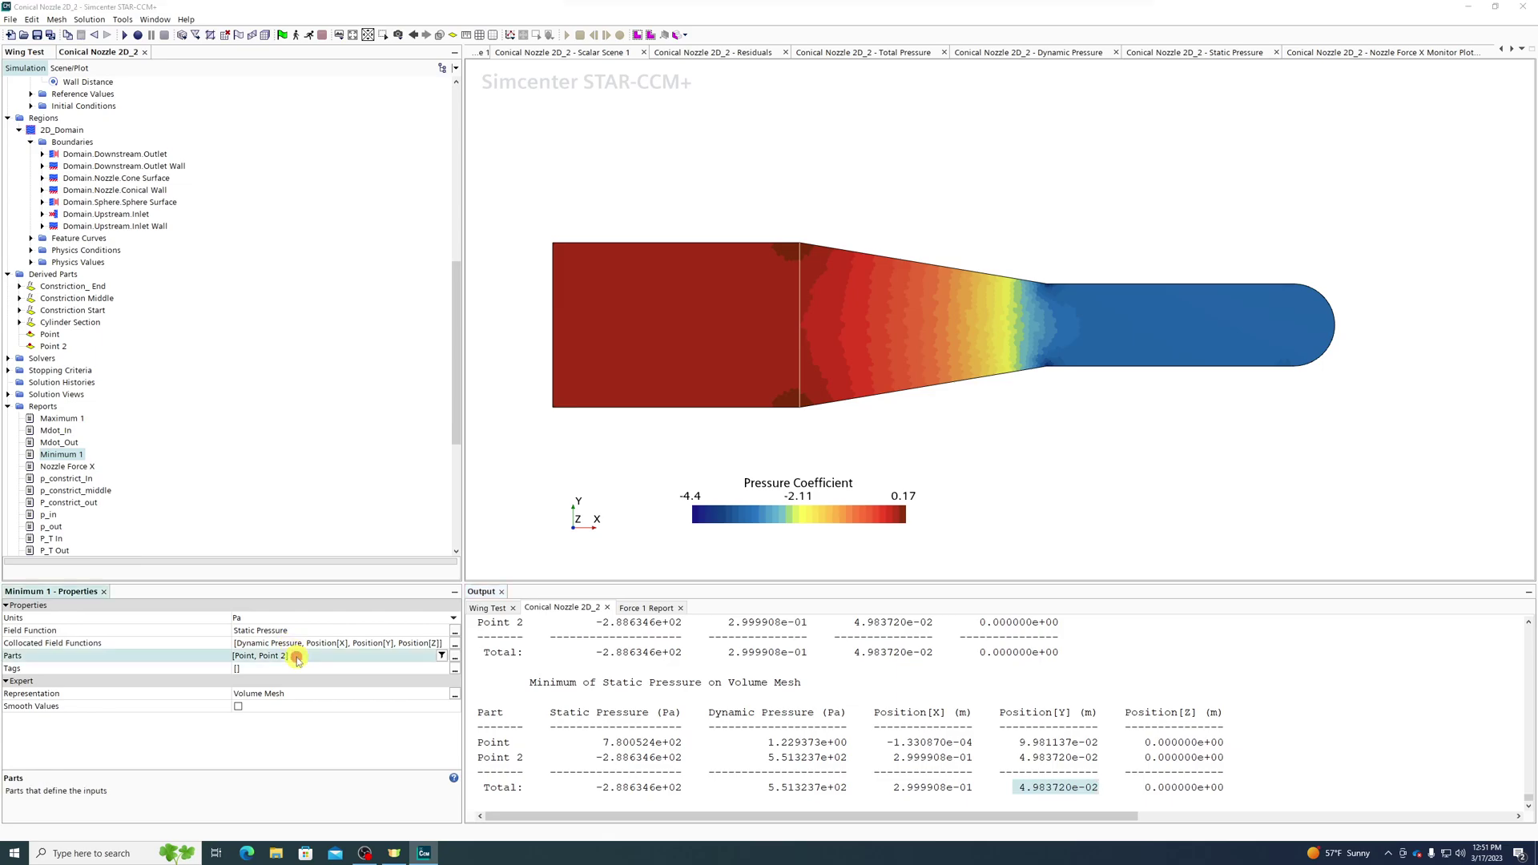
left_click(454, 656)
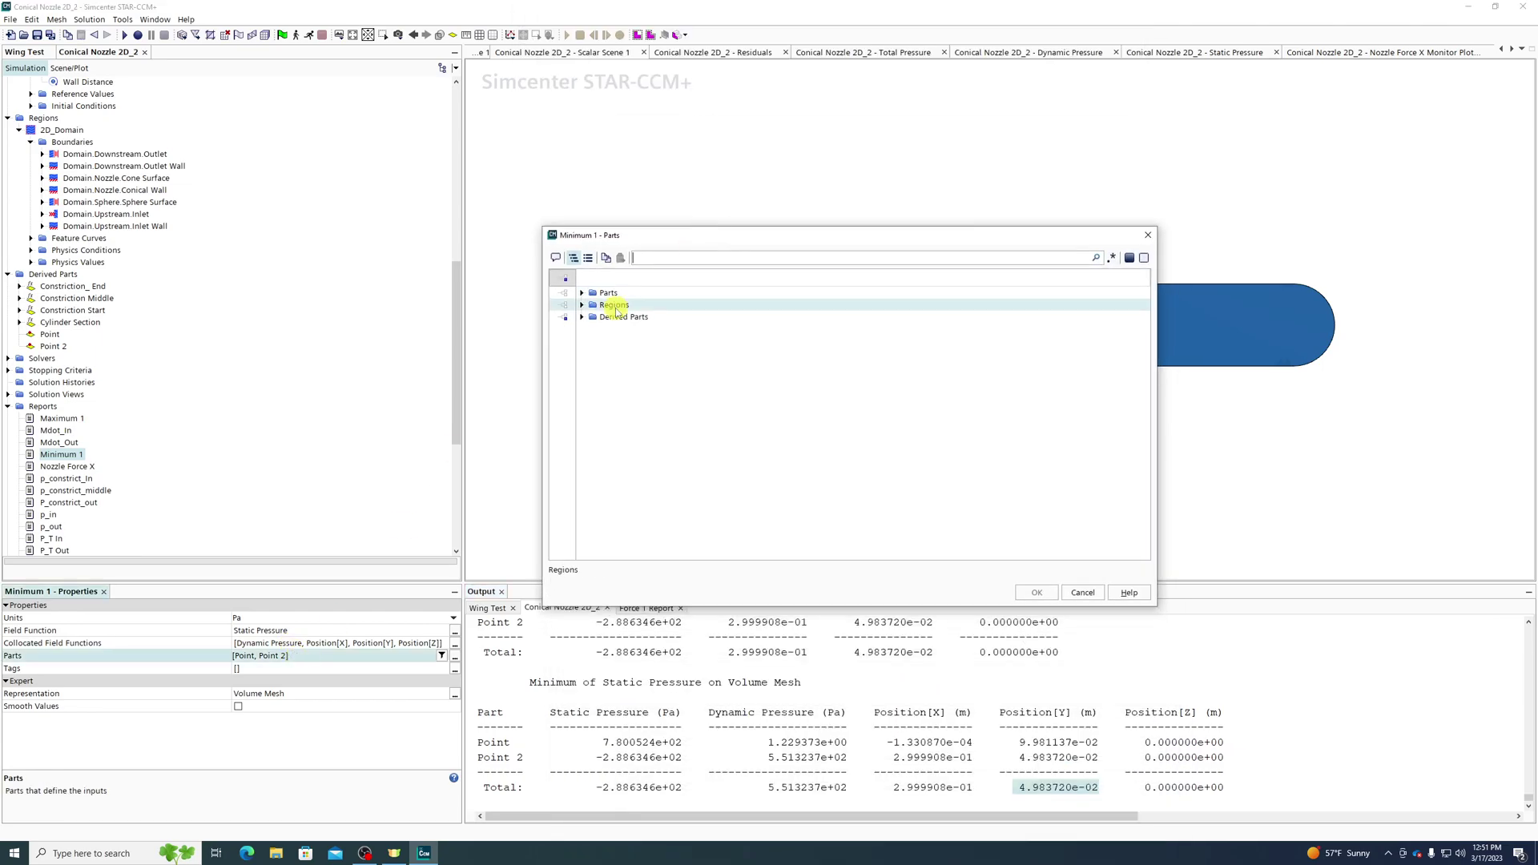
left_click(582, 316)
left_click(620, 389)
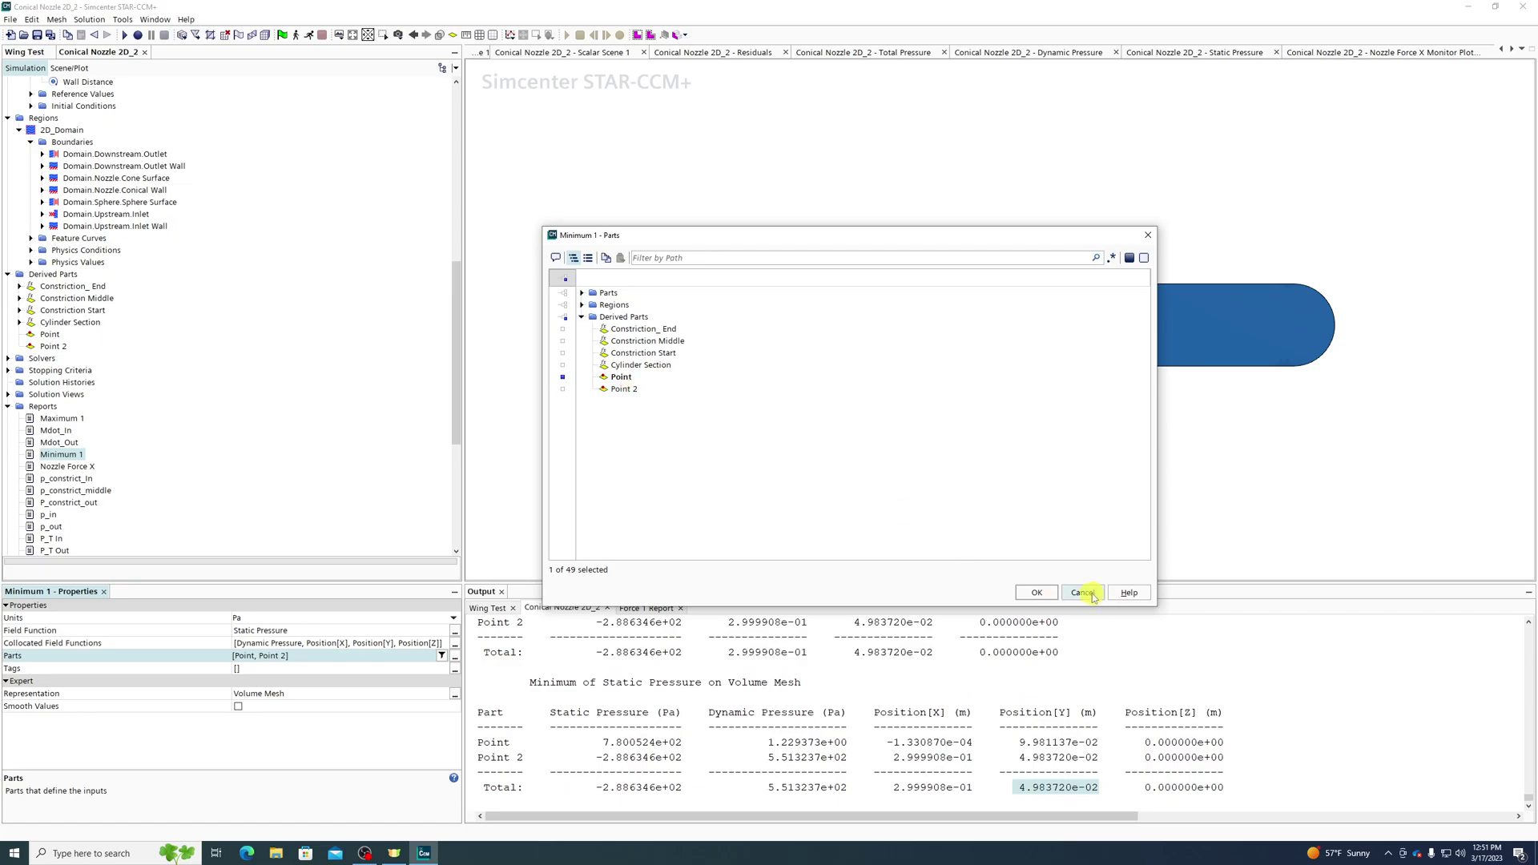
left_click(1037, 592)
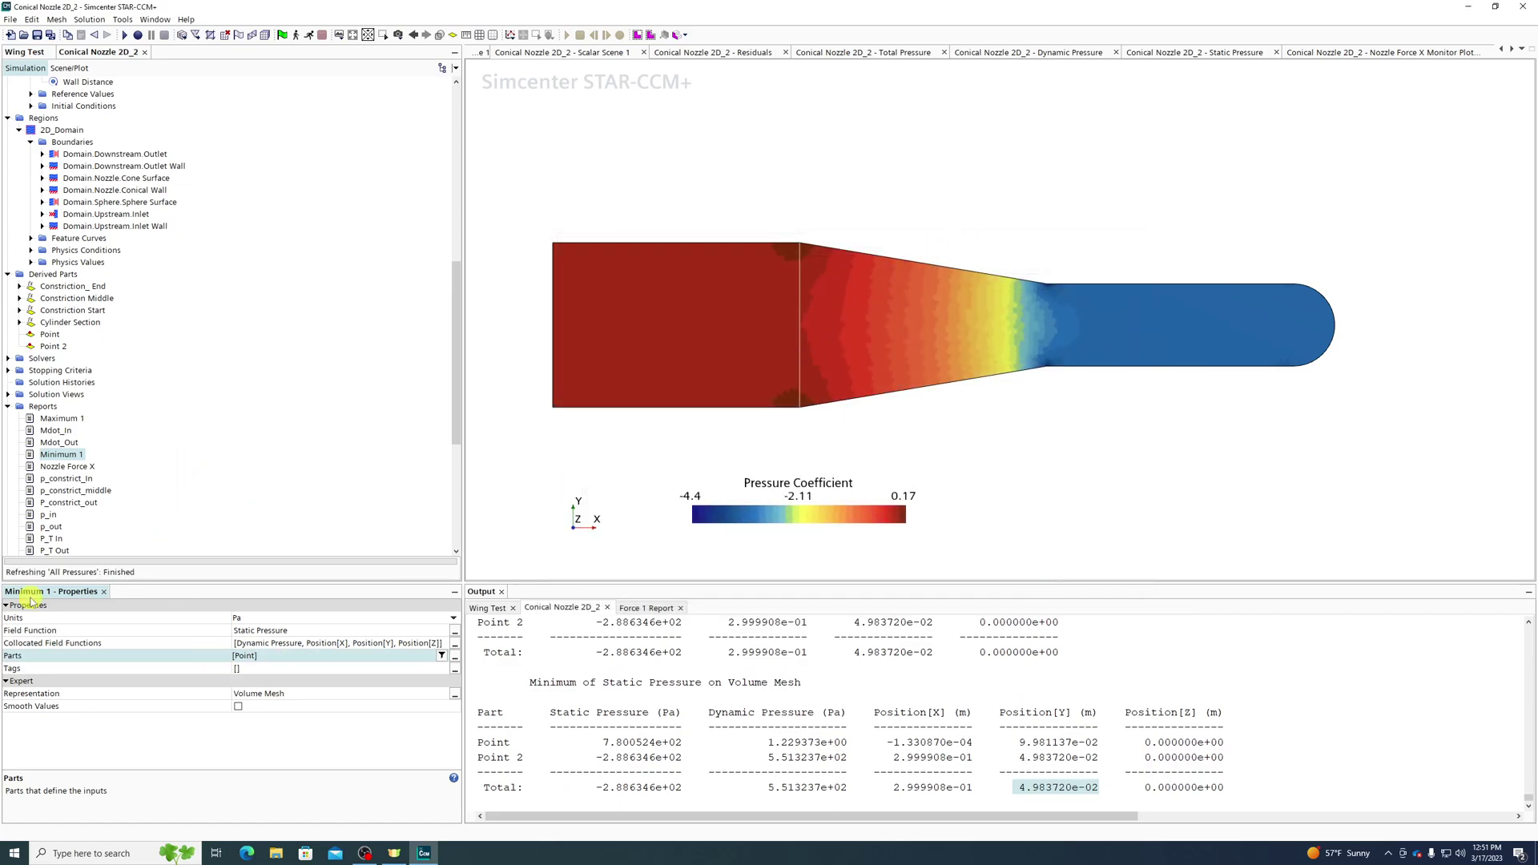
Run the Minimum 1 report for Point and compare its pressures and coordinates with the constriction's start corner.
double_click(65, 455)
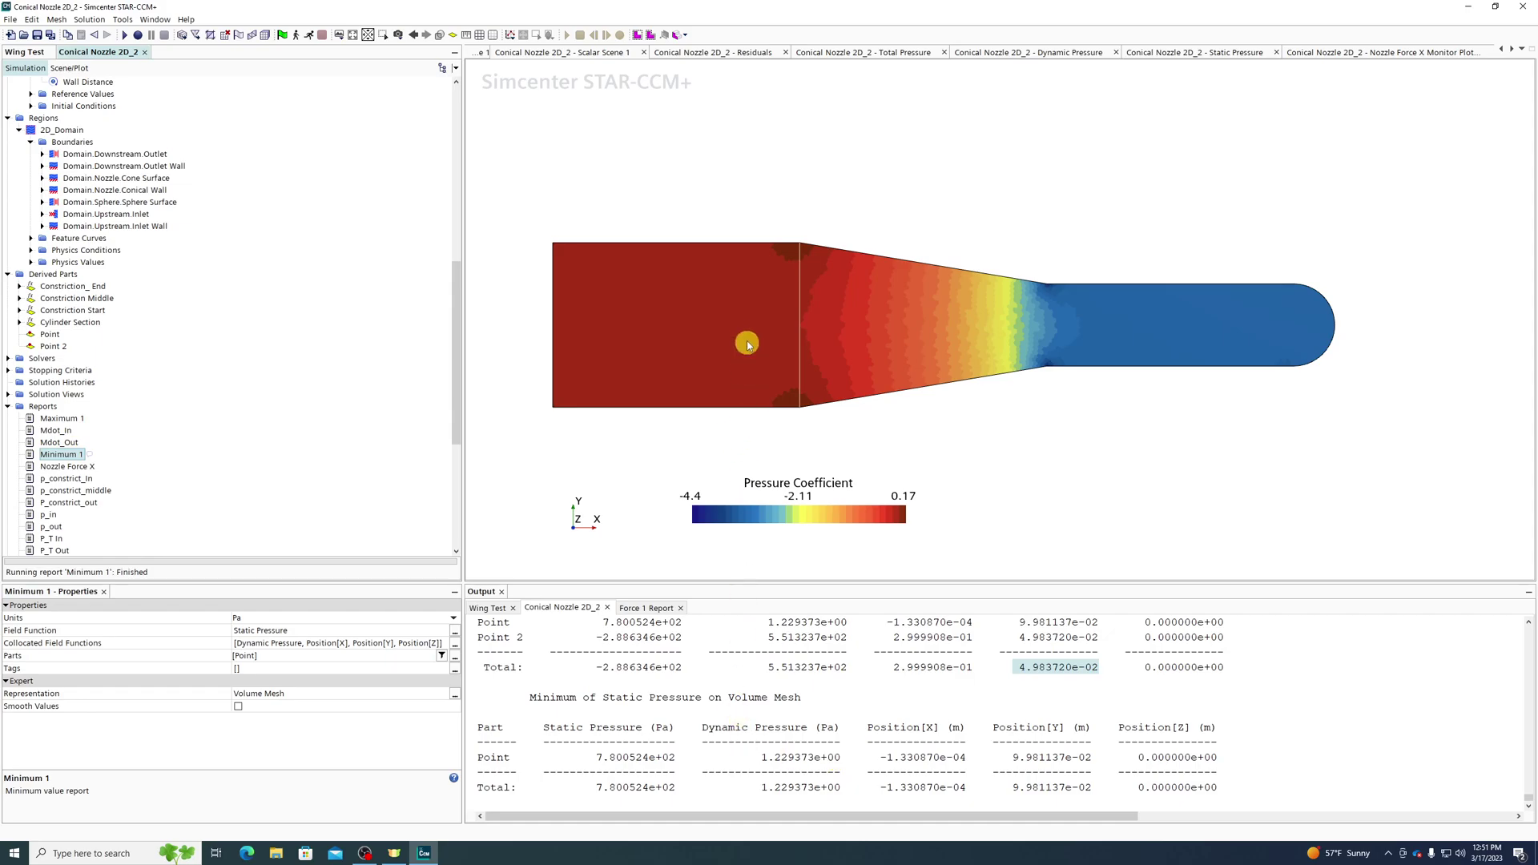
scroll(799, 243, "up", 10)
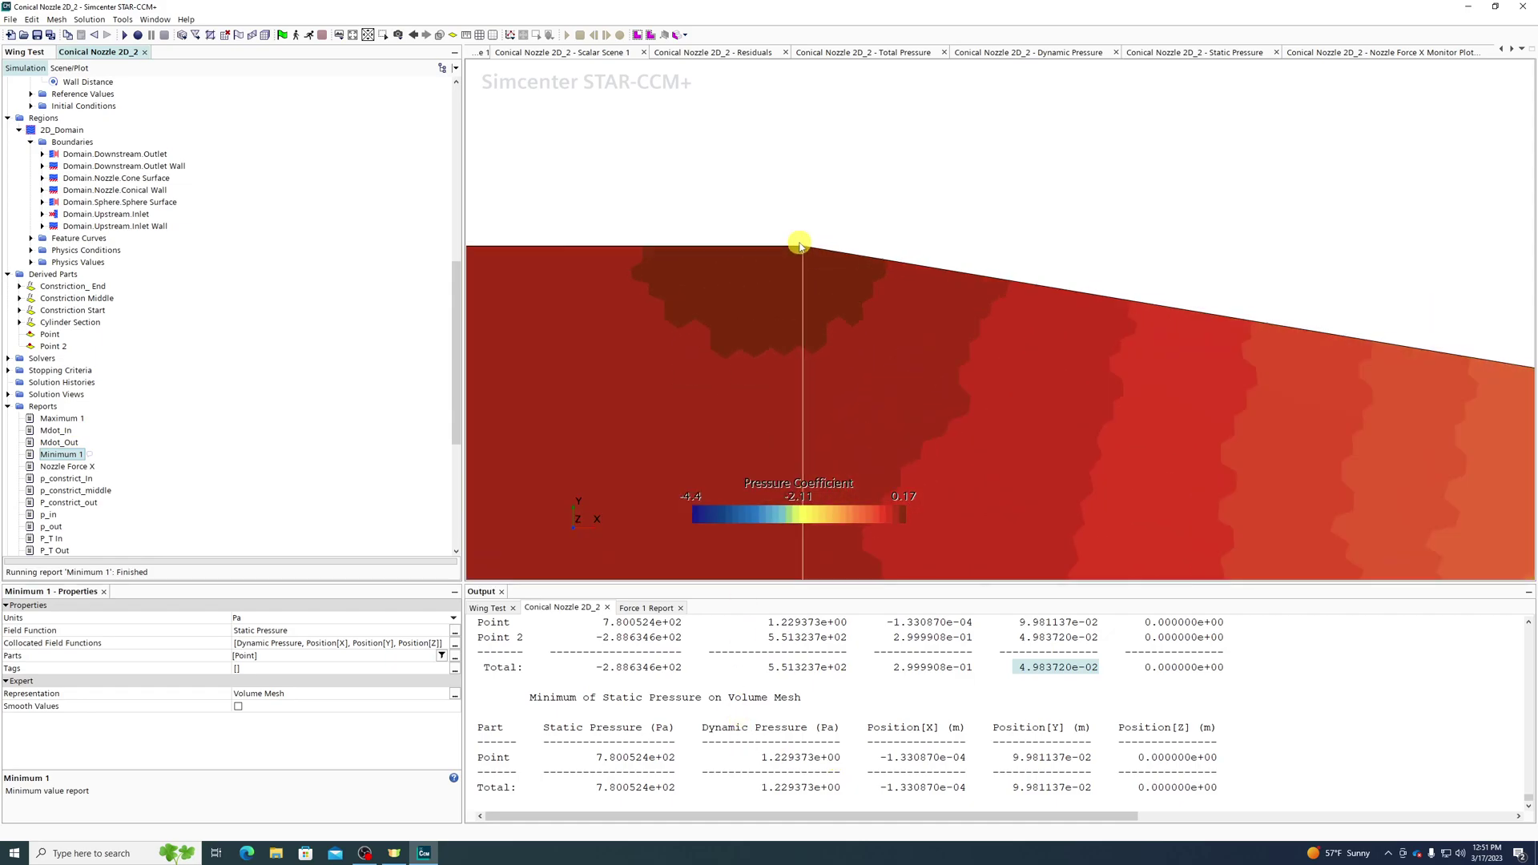
left_click_drag(592, 792, 1266, 777)
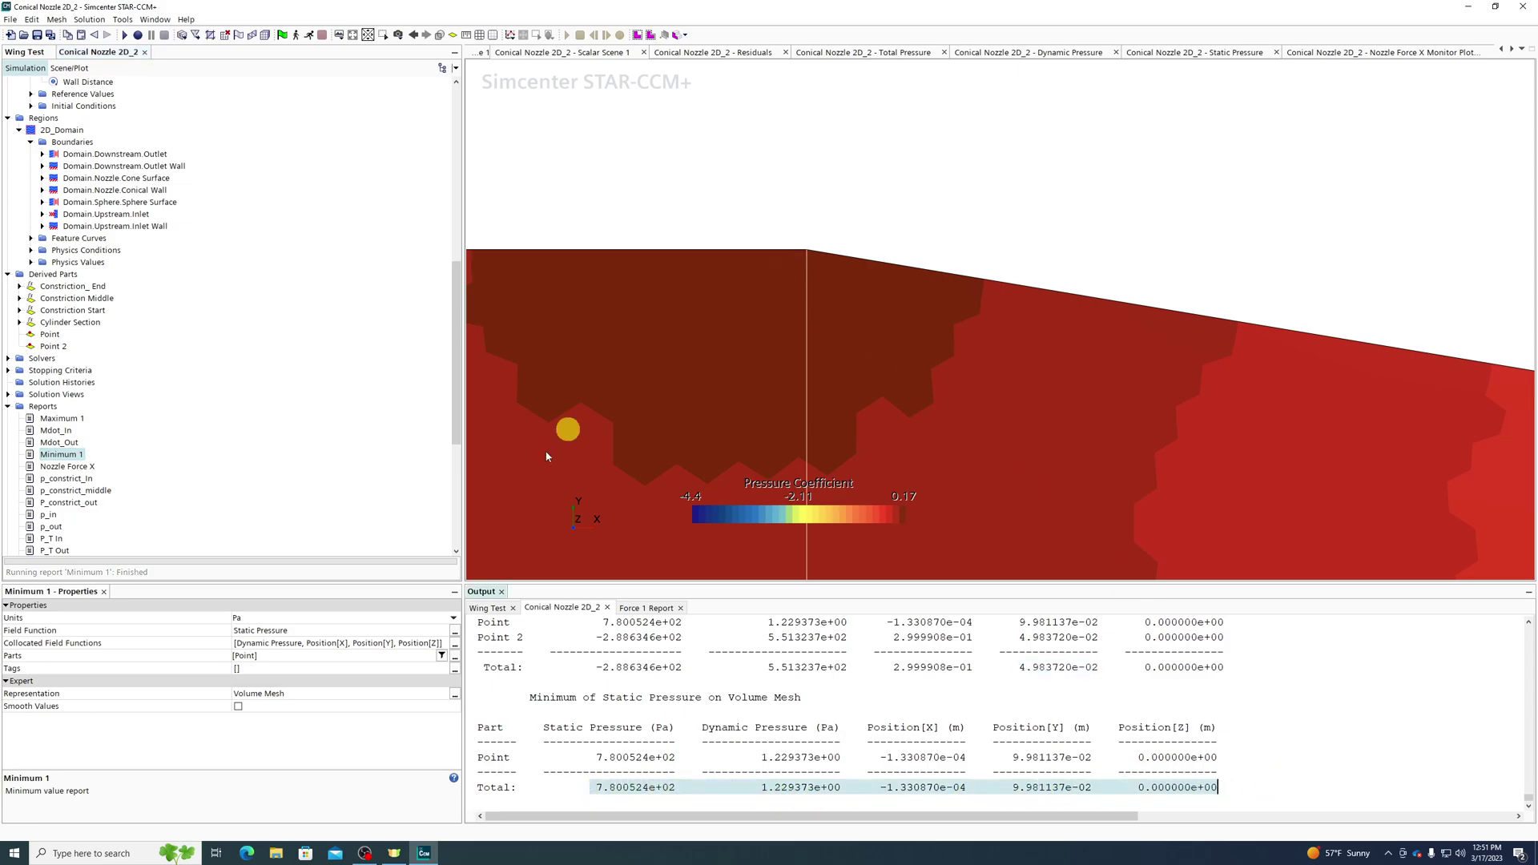
scroll(823, 213, "down", 5)
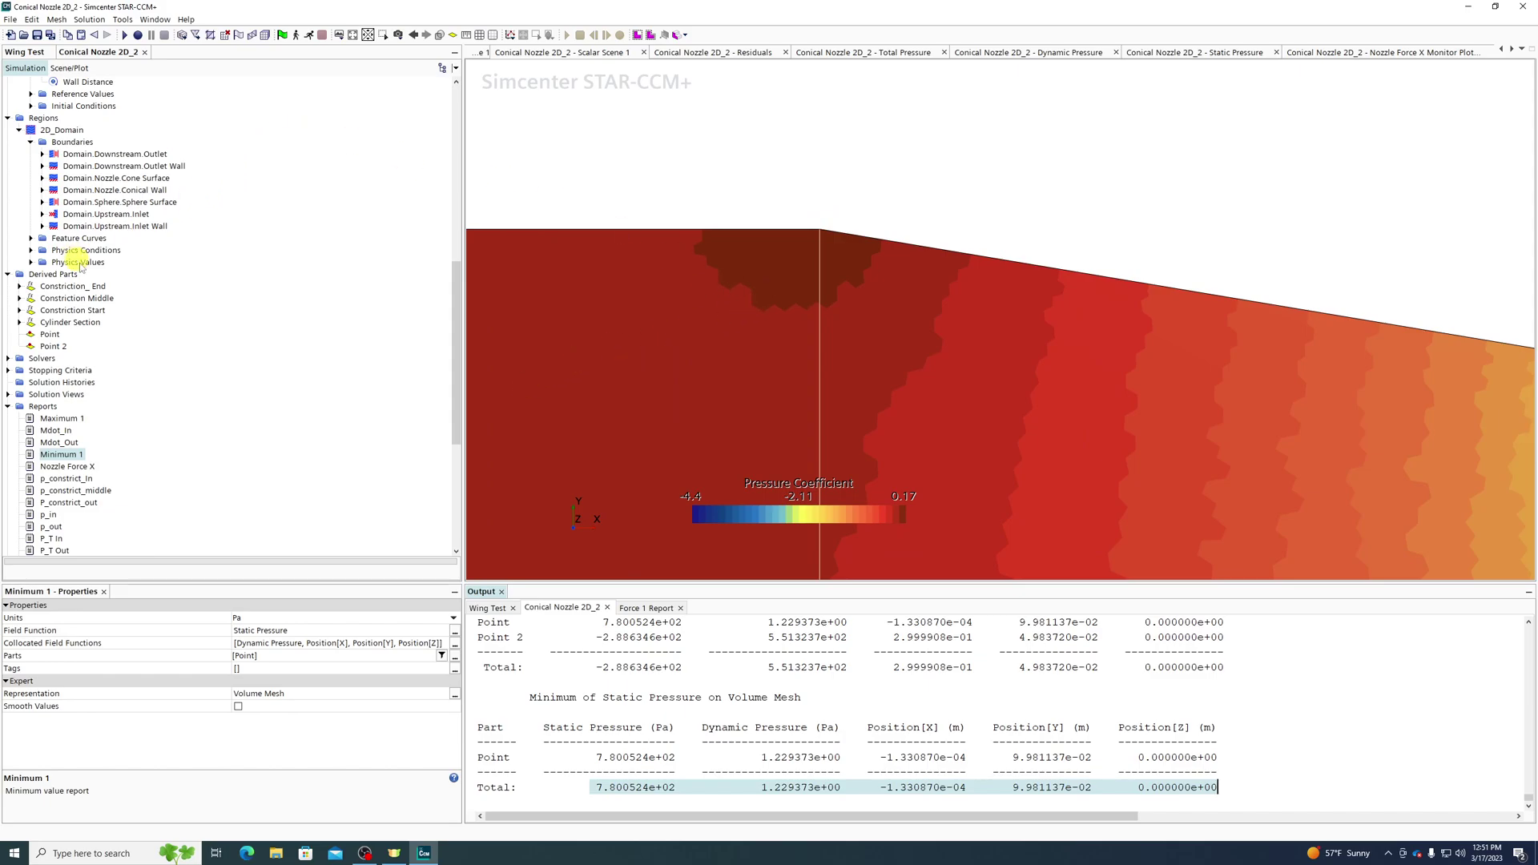
left_click(53, 274)
right_click(53, 274)
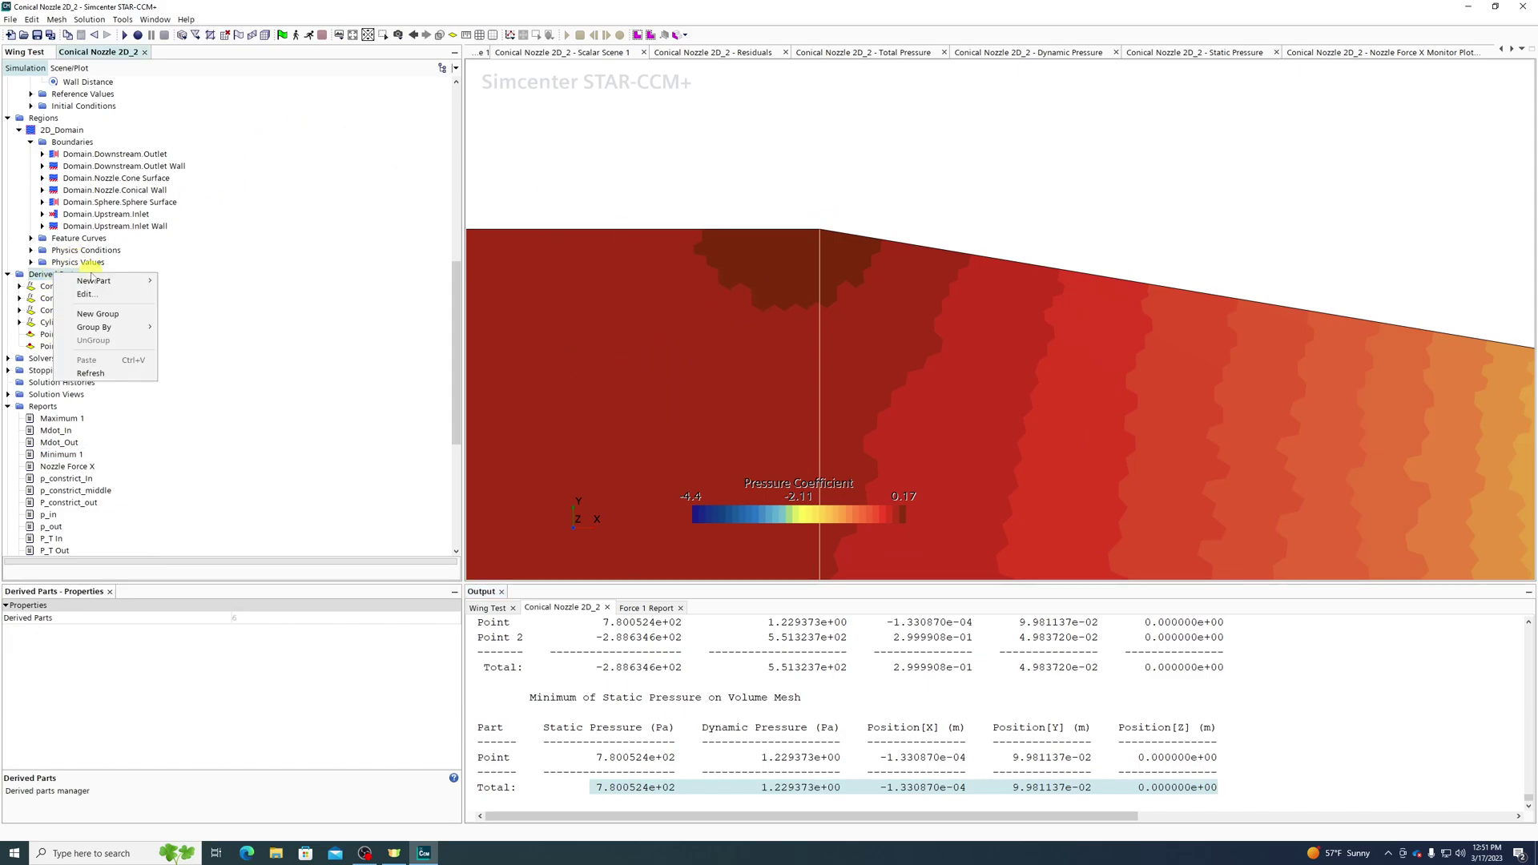
mouse_move(104, 280)
mouse_move(200, 307)
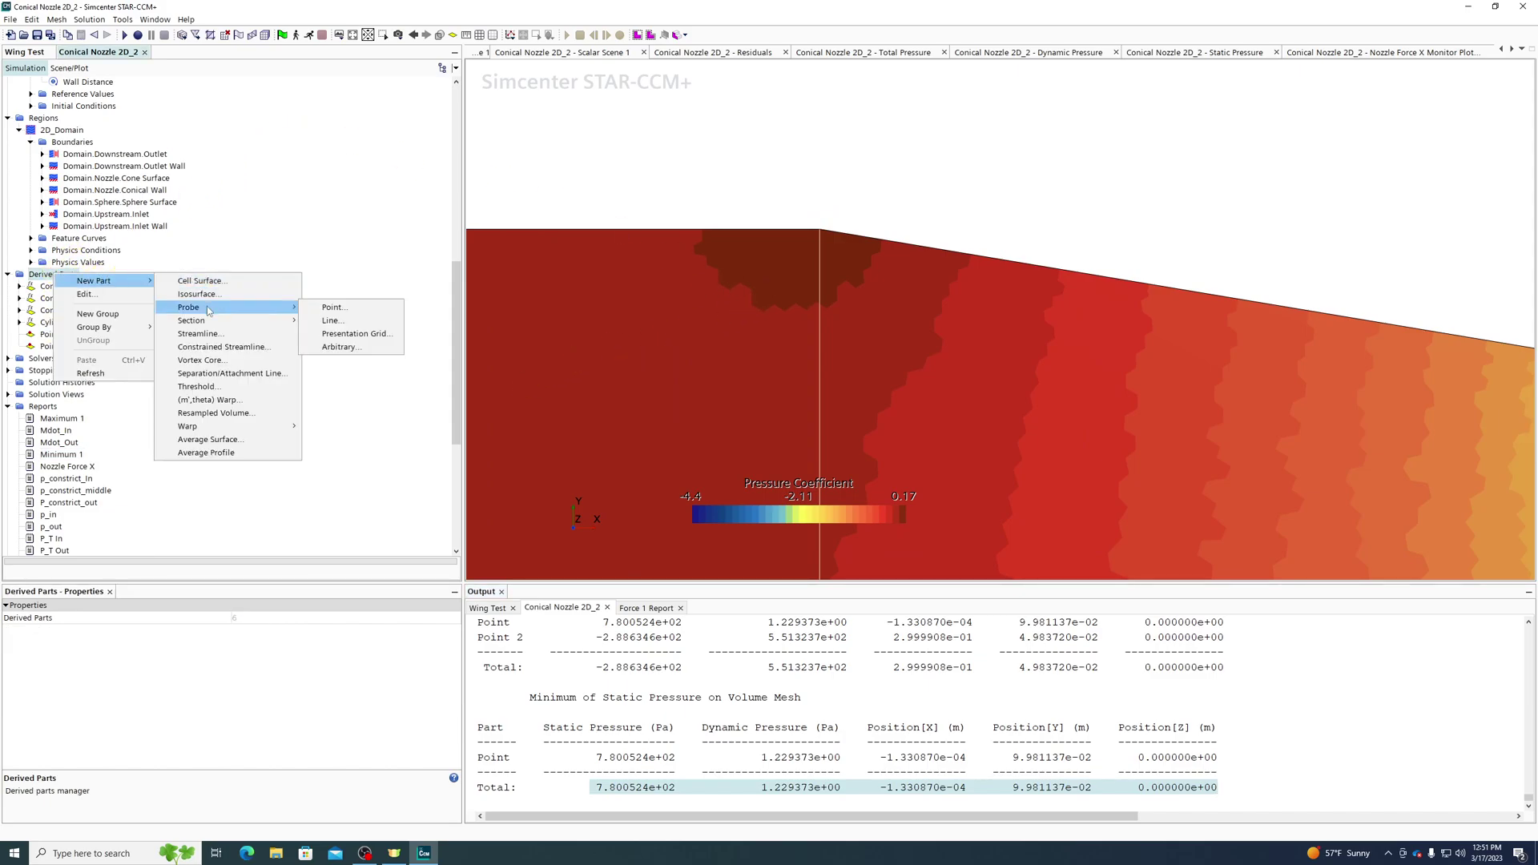
left_click(348, 272)
scroll(275, 405, "down", 5)
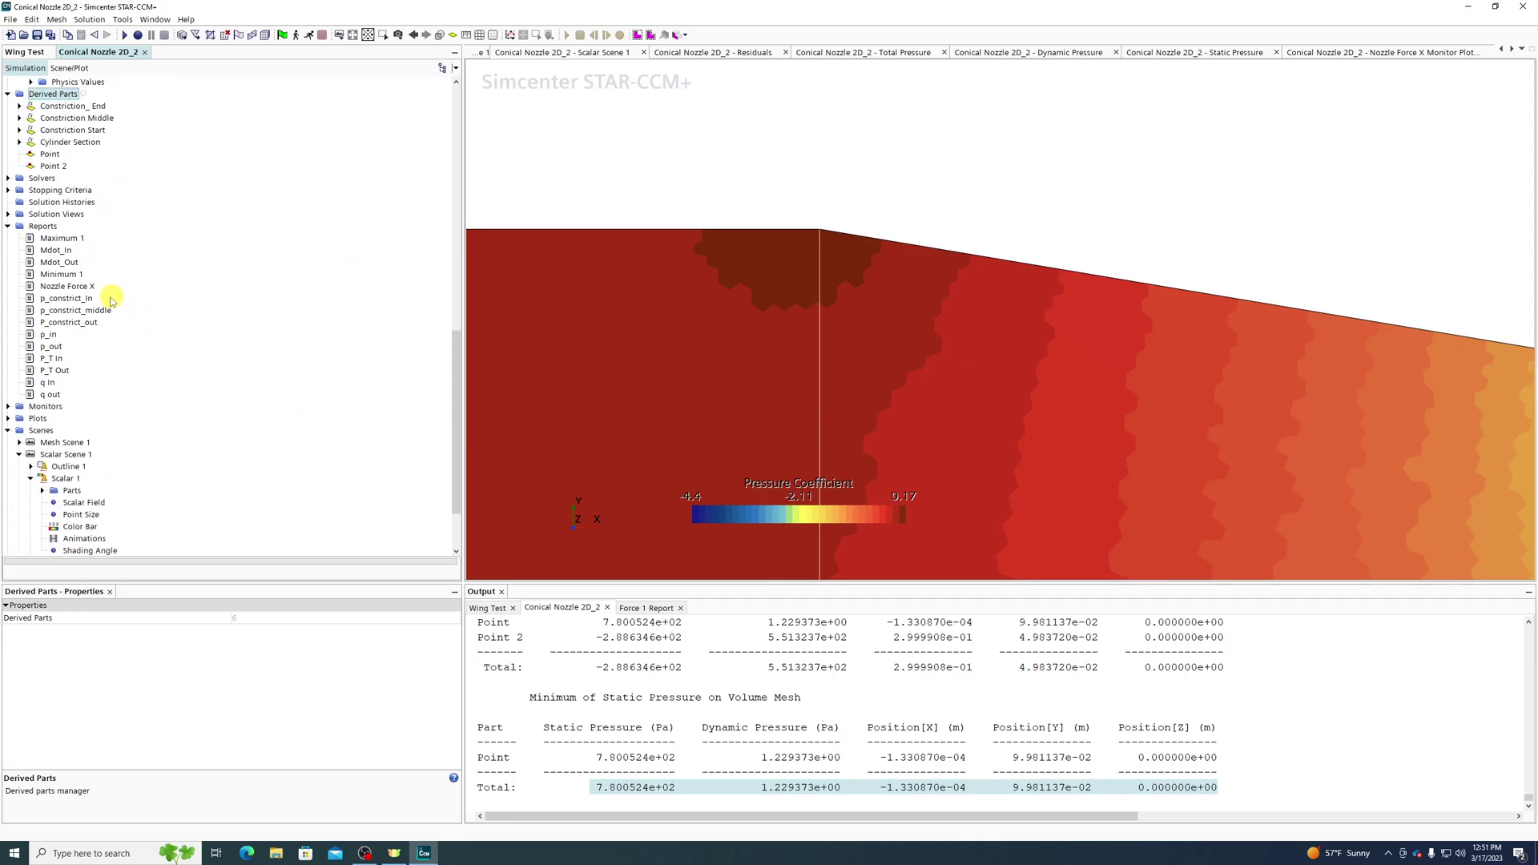
left_click(56, 238)
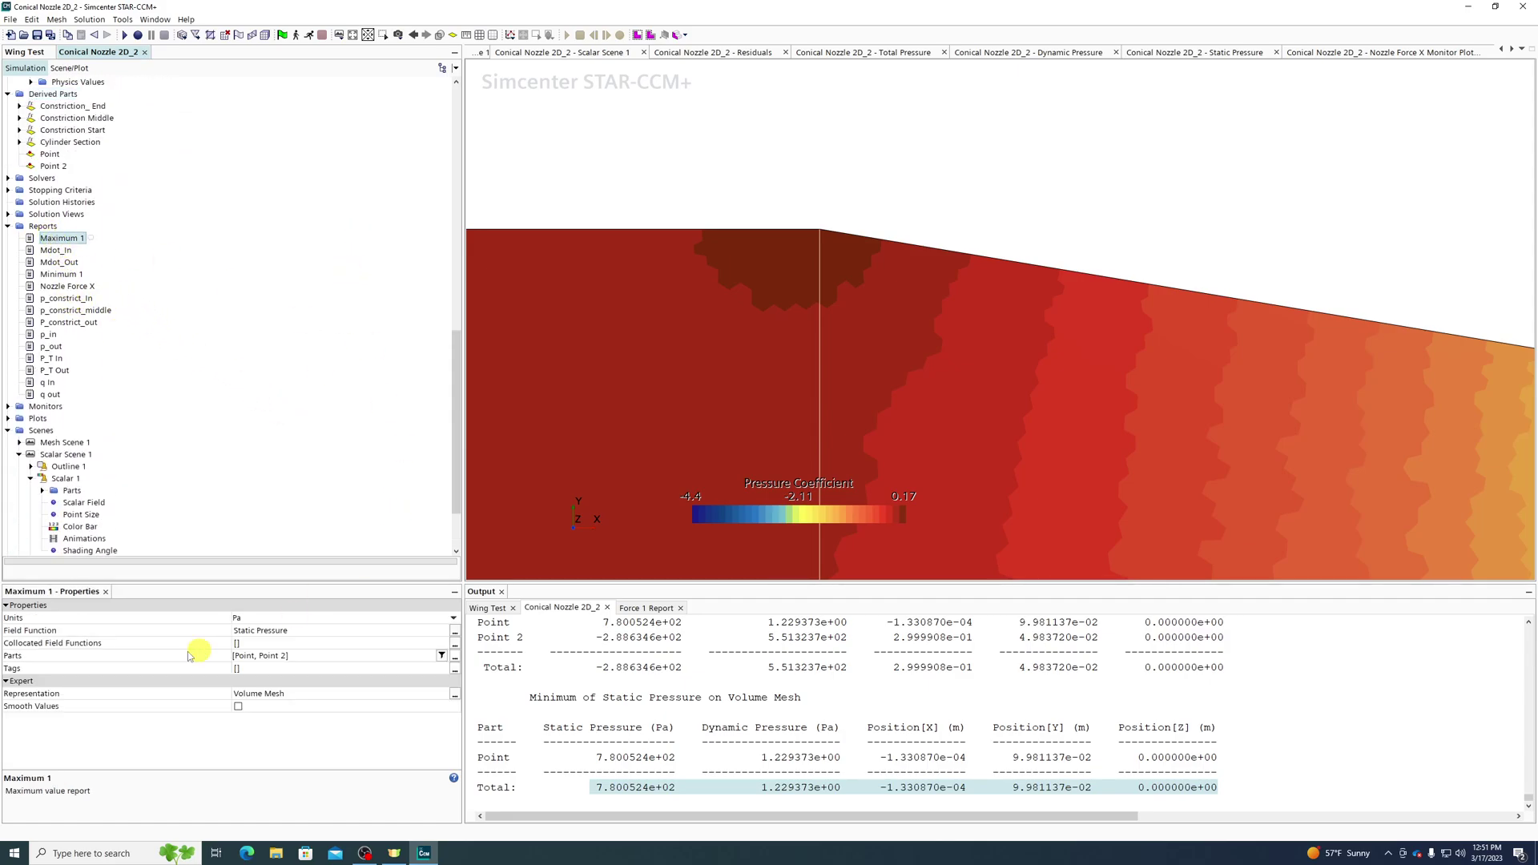
scroll(830, 192, "down", 3)
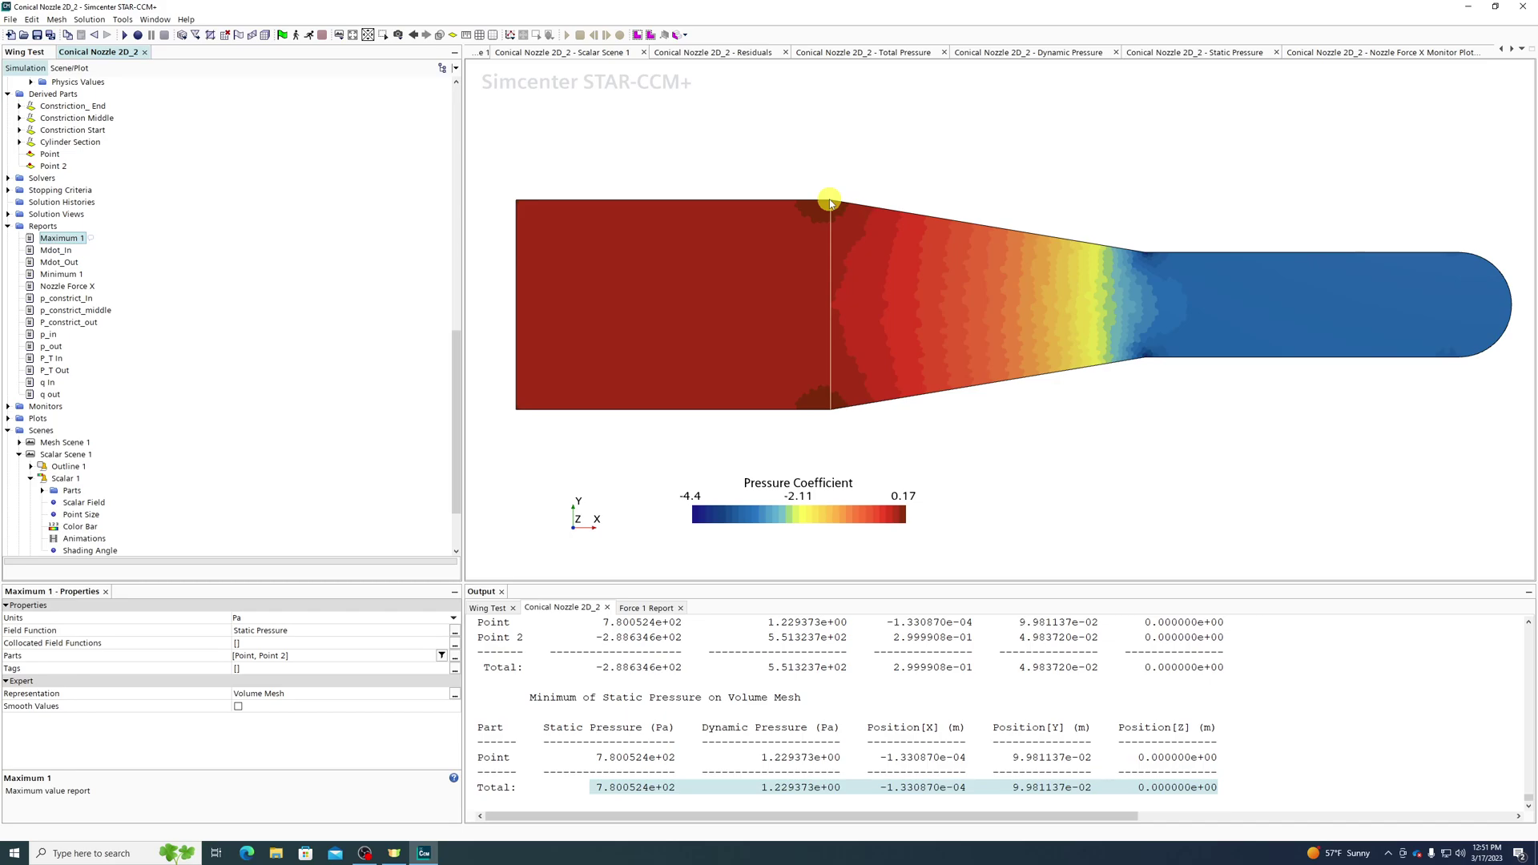
right_click(40, 226)
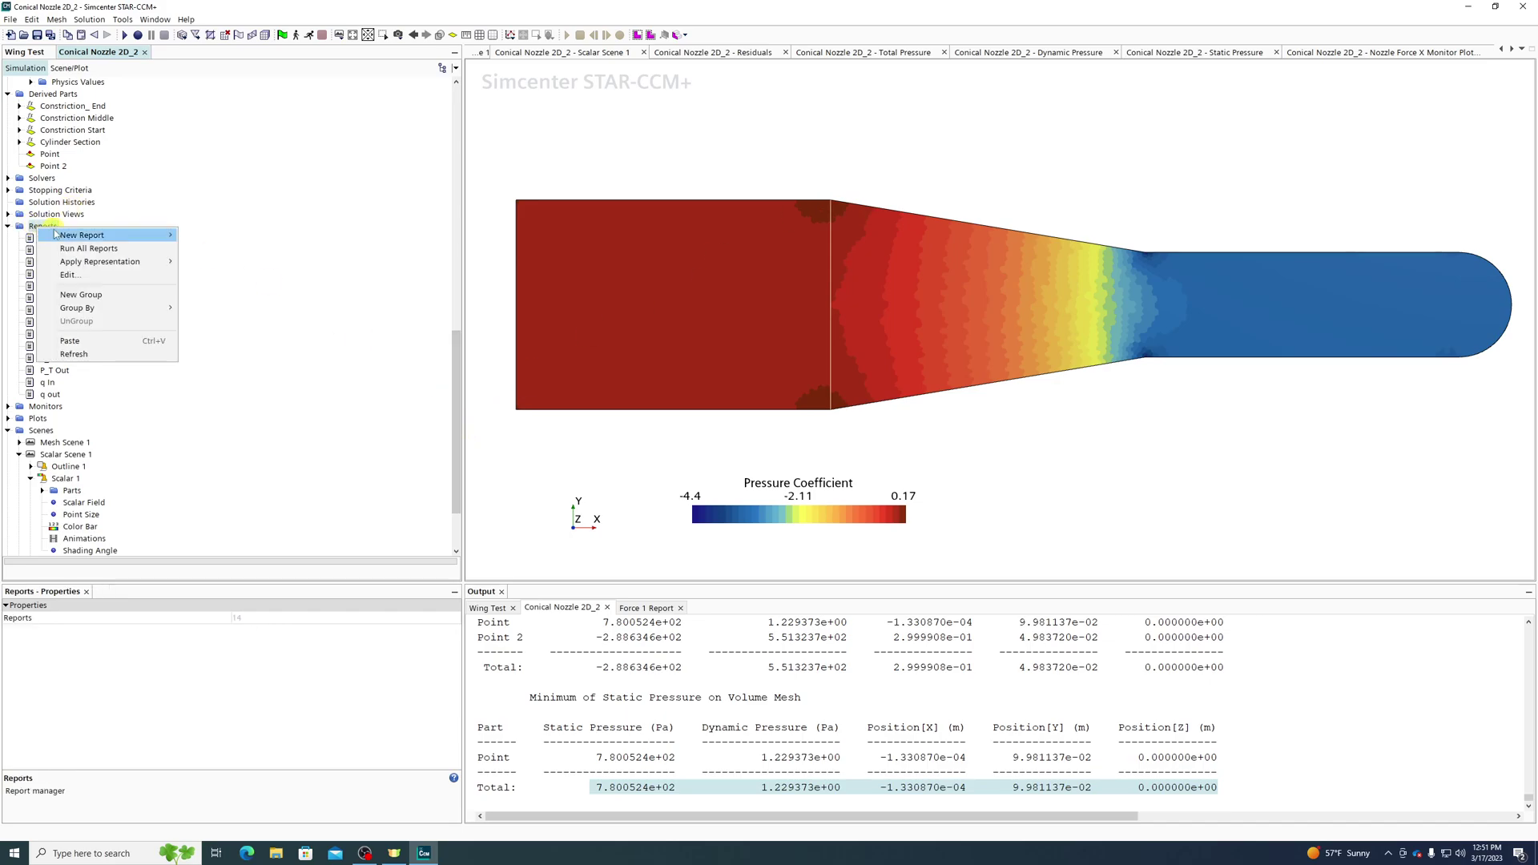
mouse_move(154, 238)
mouse_move(224, 235)
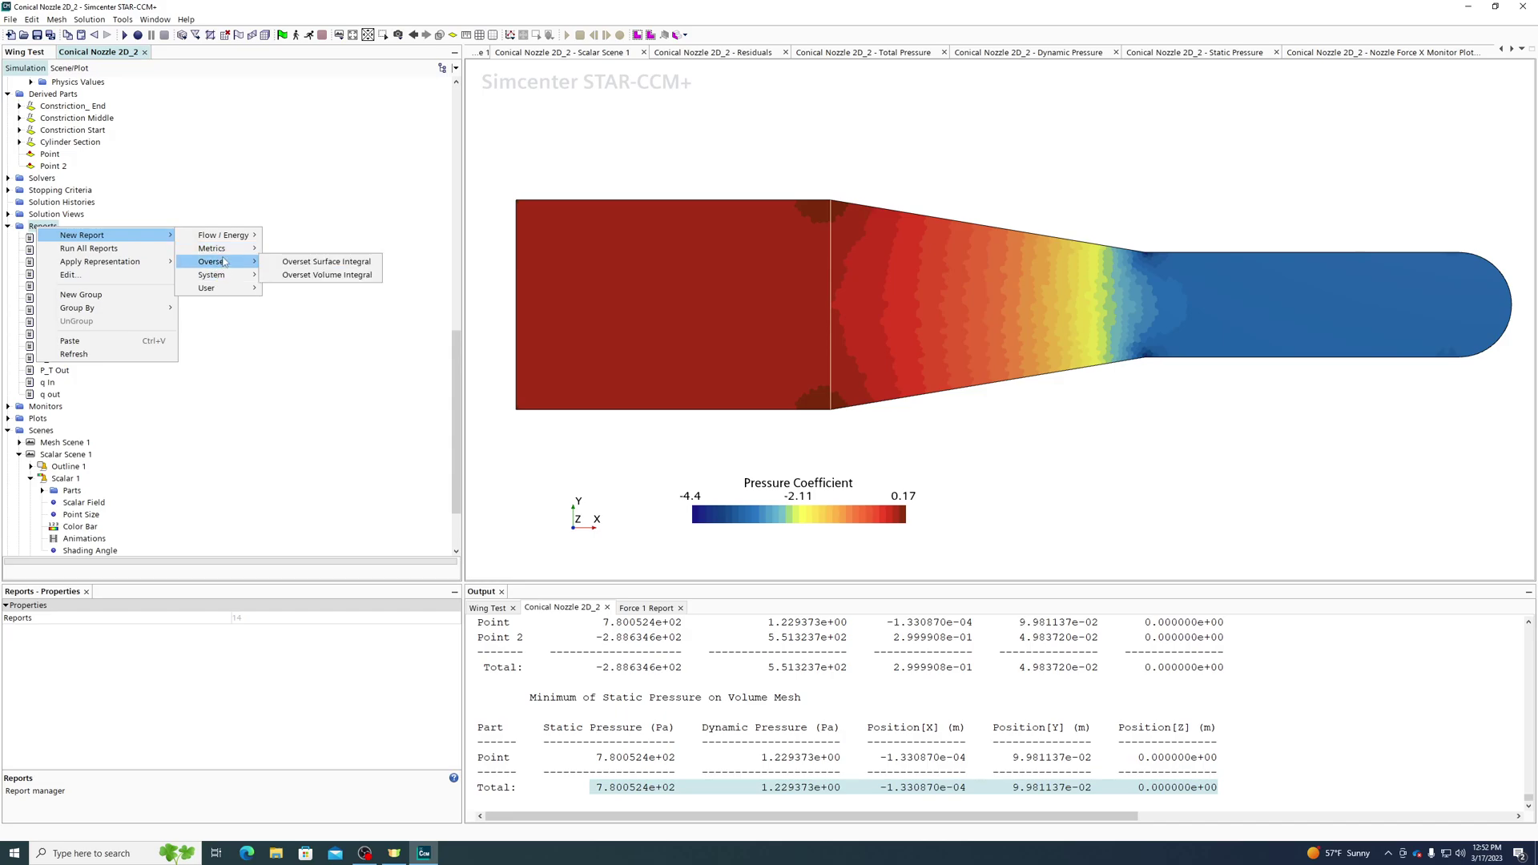
mouse_move(224, 278)
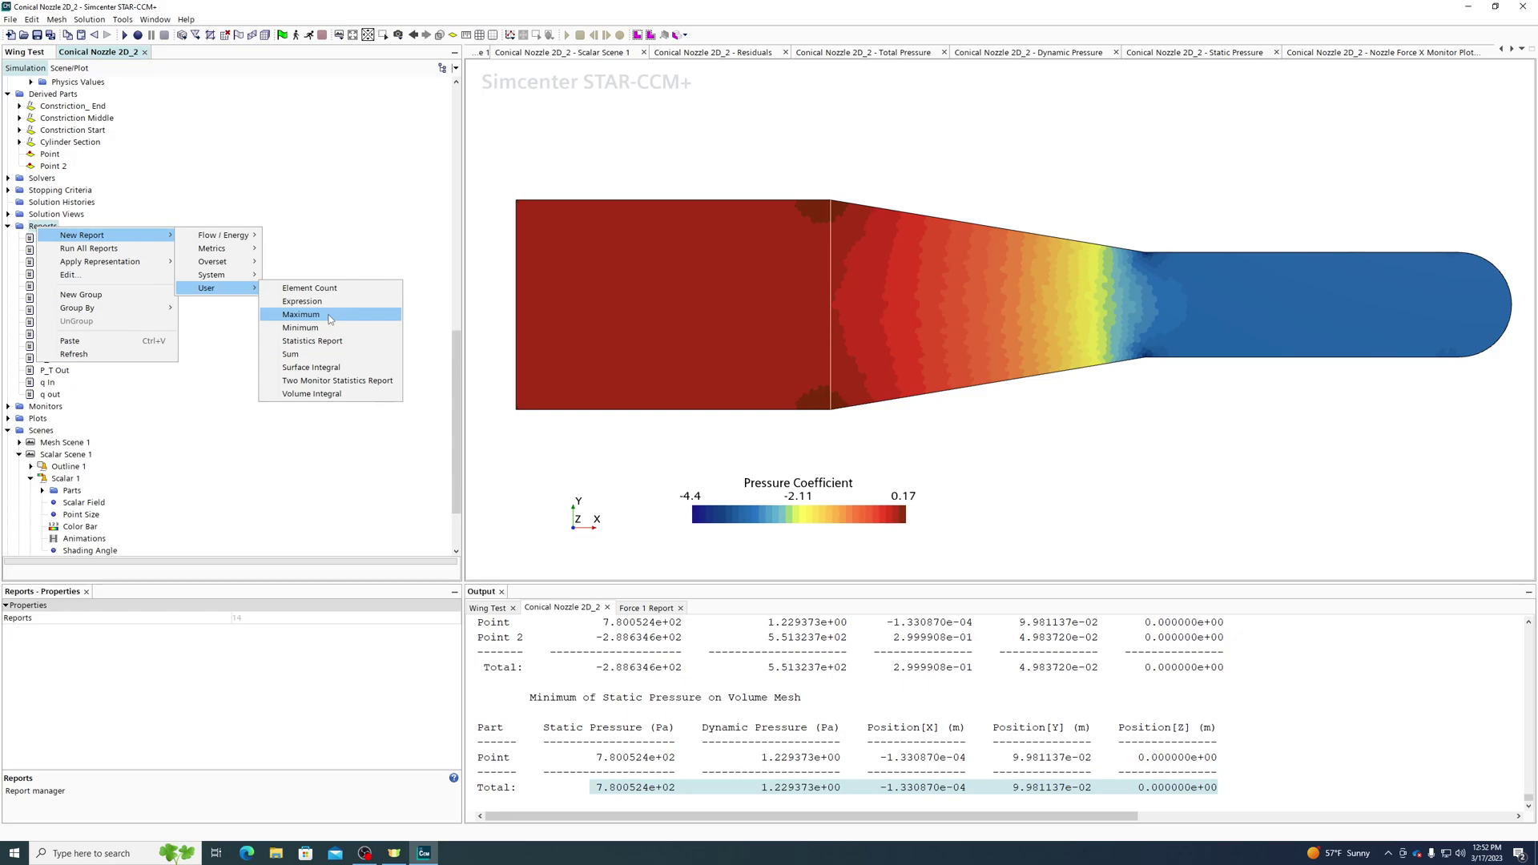
key("Escape")
left_click(62, 94)
right_click(63, 95)
mouse_move(112, 98)
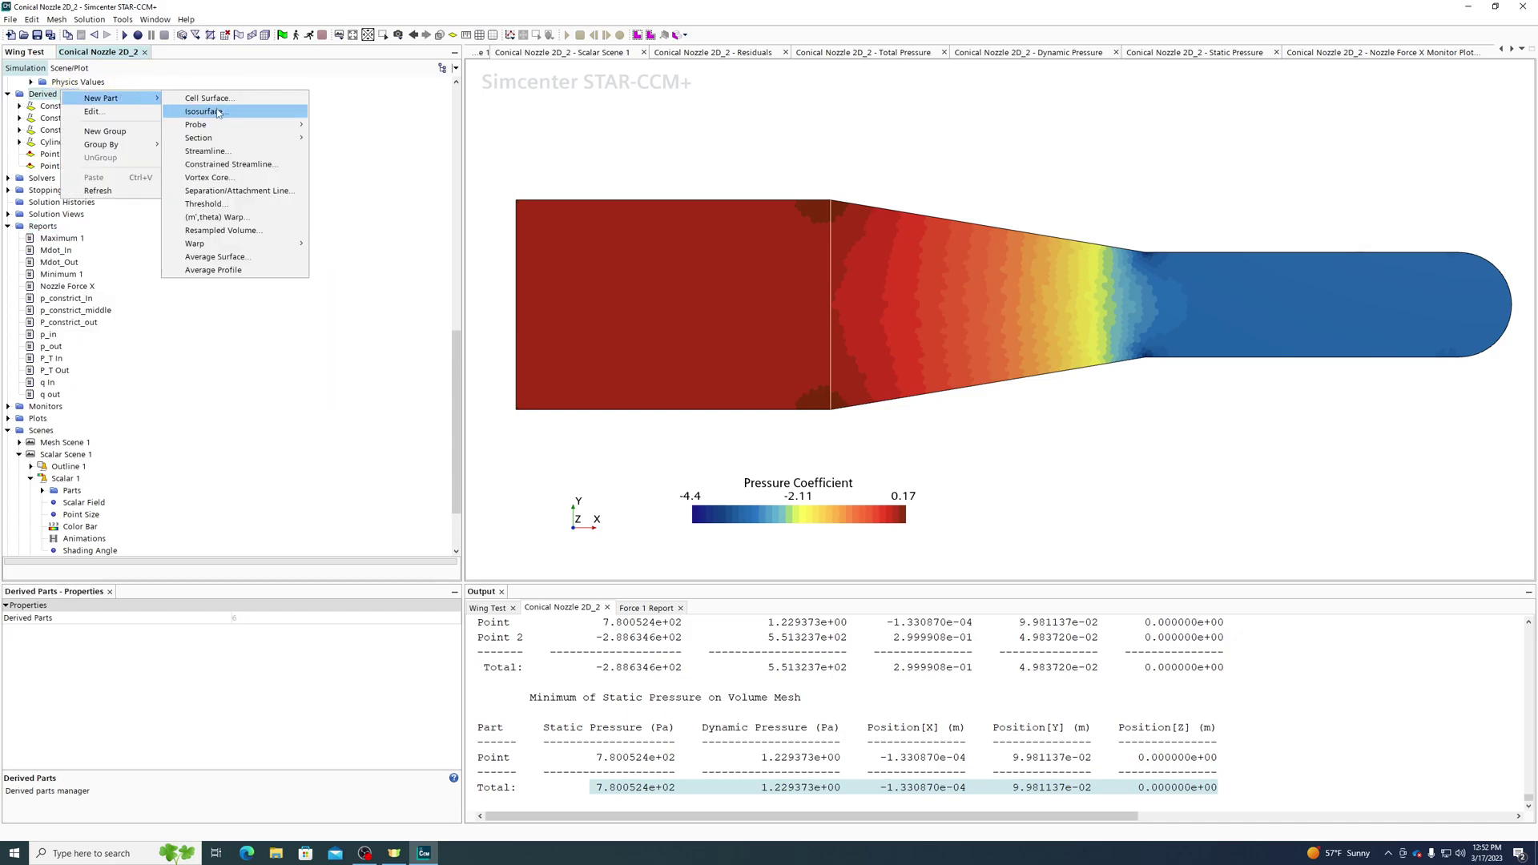
mouse_move(217, 126)
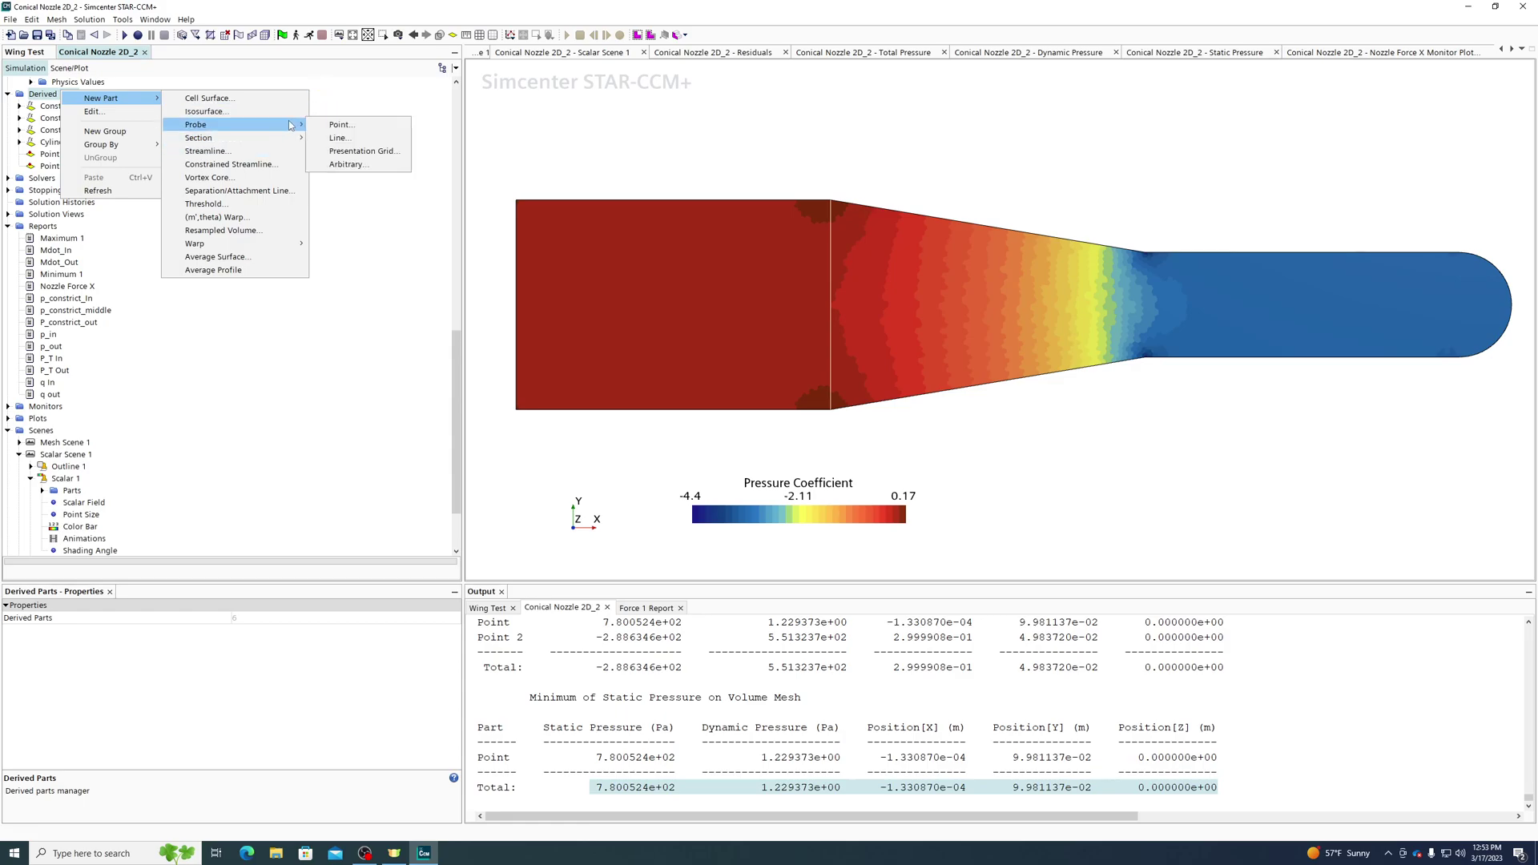
Create a line probe along the centreline of 2D_Domain with a resolution of 20 and a new surface displayer.
left_click(338, 138)
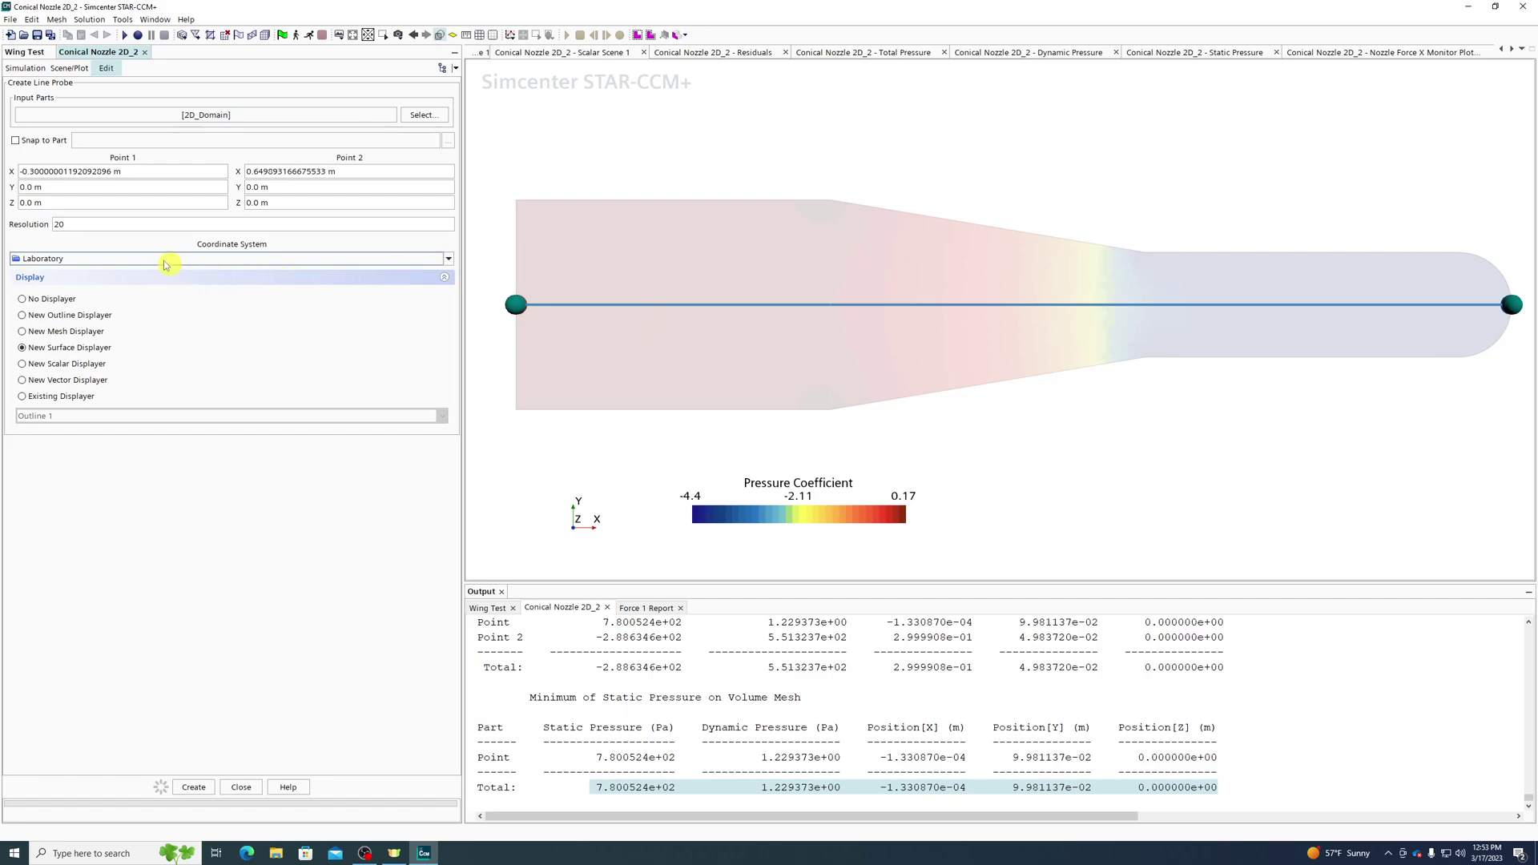
left_click(193, 786)
left_click(241, 786)
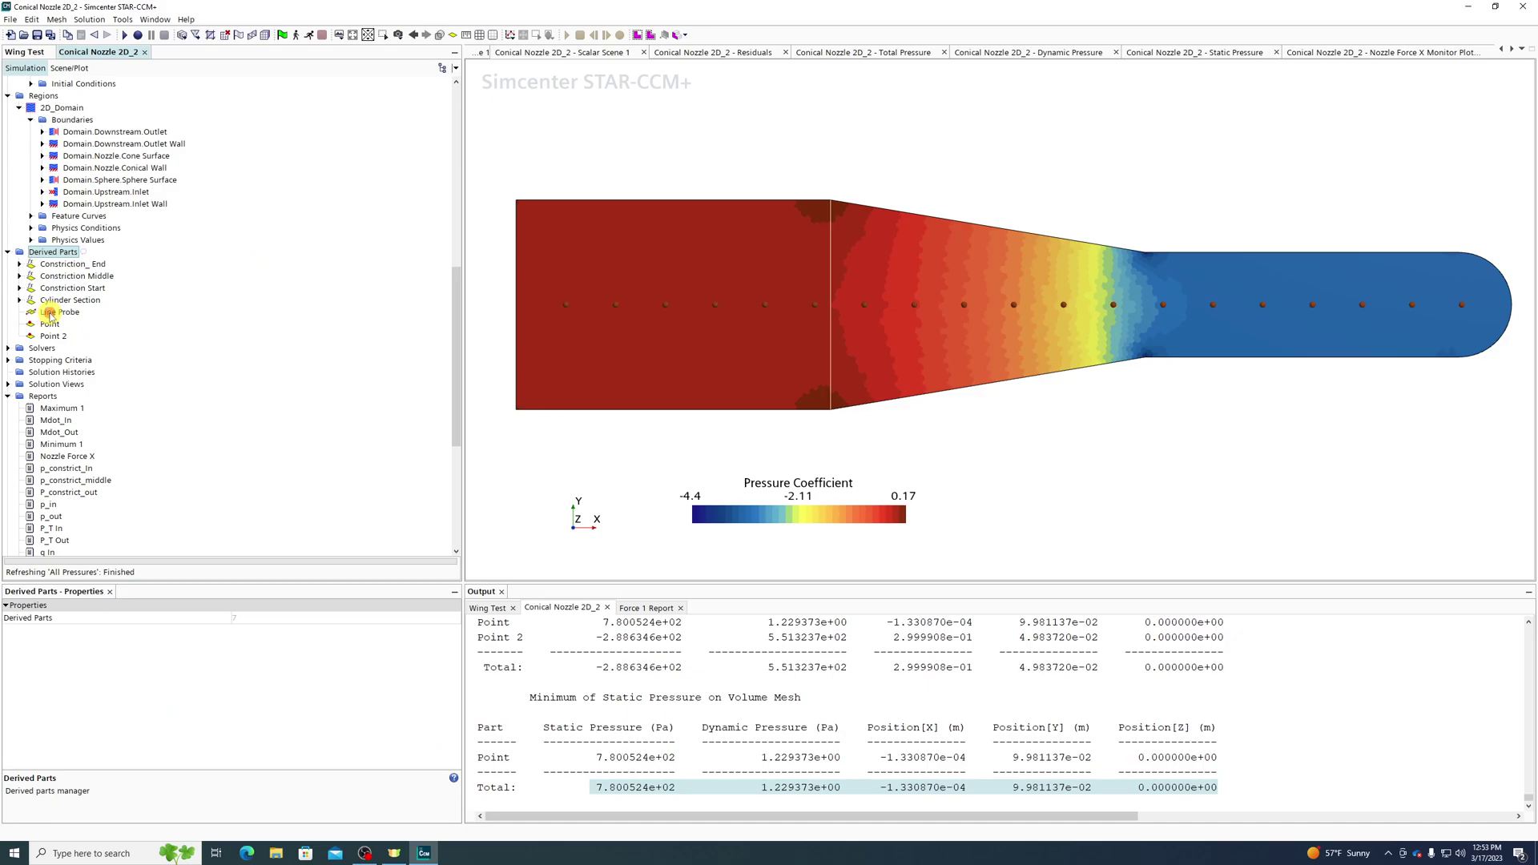
left_click(53, 313)
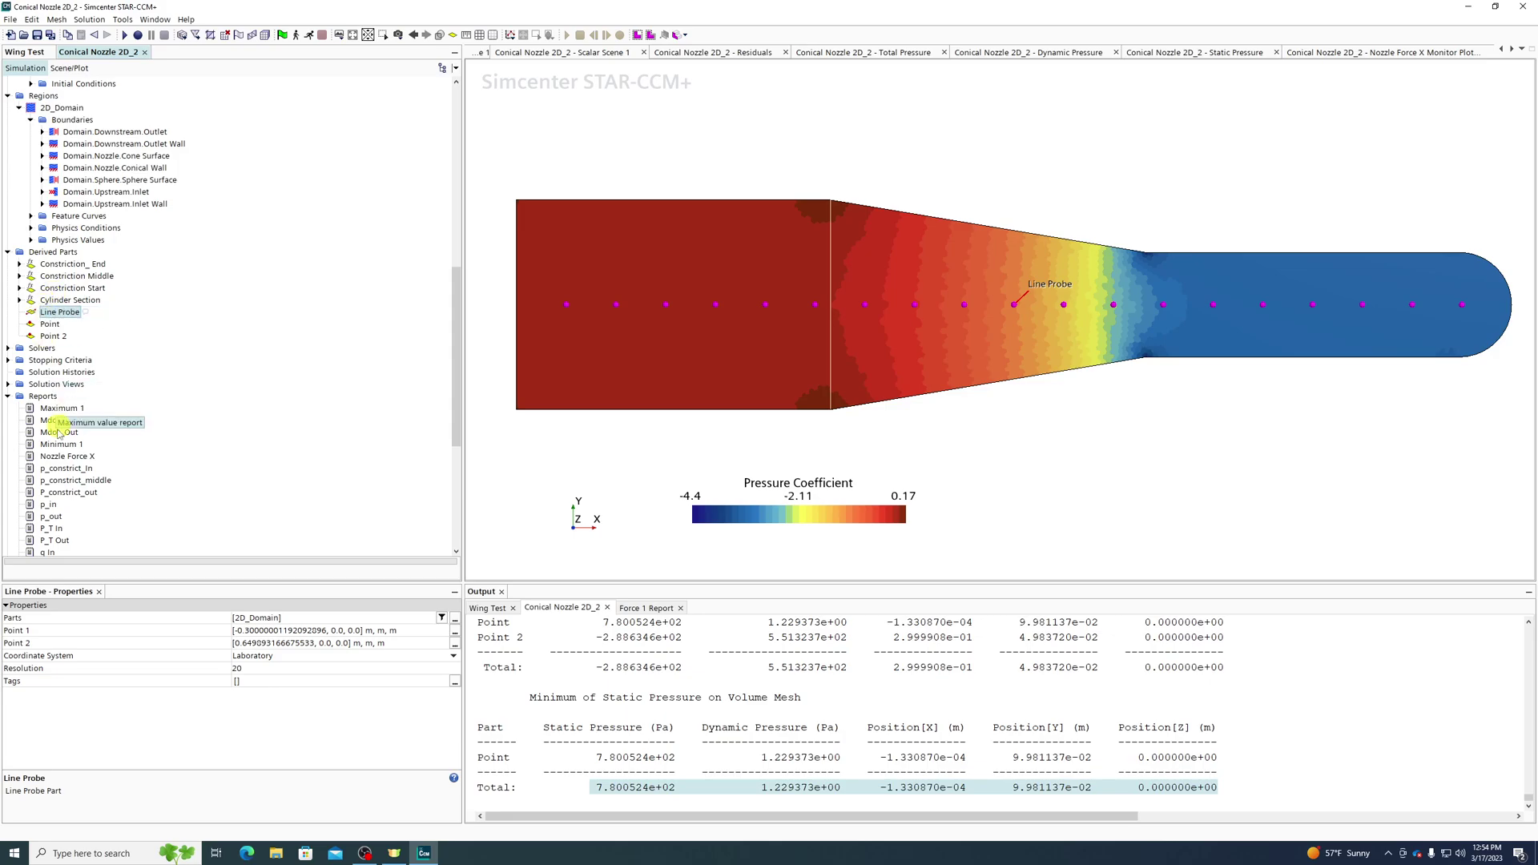
Create a Surface Average report with Line Probe as its only part.
left_click(43, 398)
right_click(42, 398)
mouse_move(120, 408)
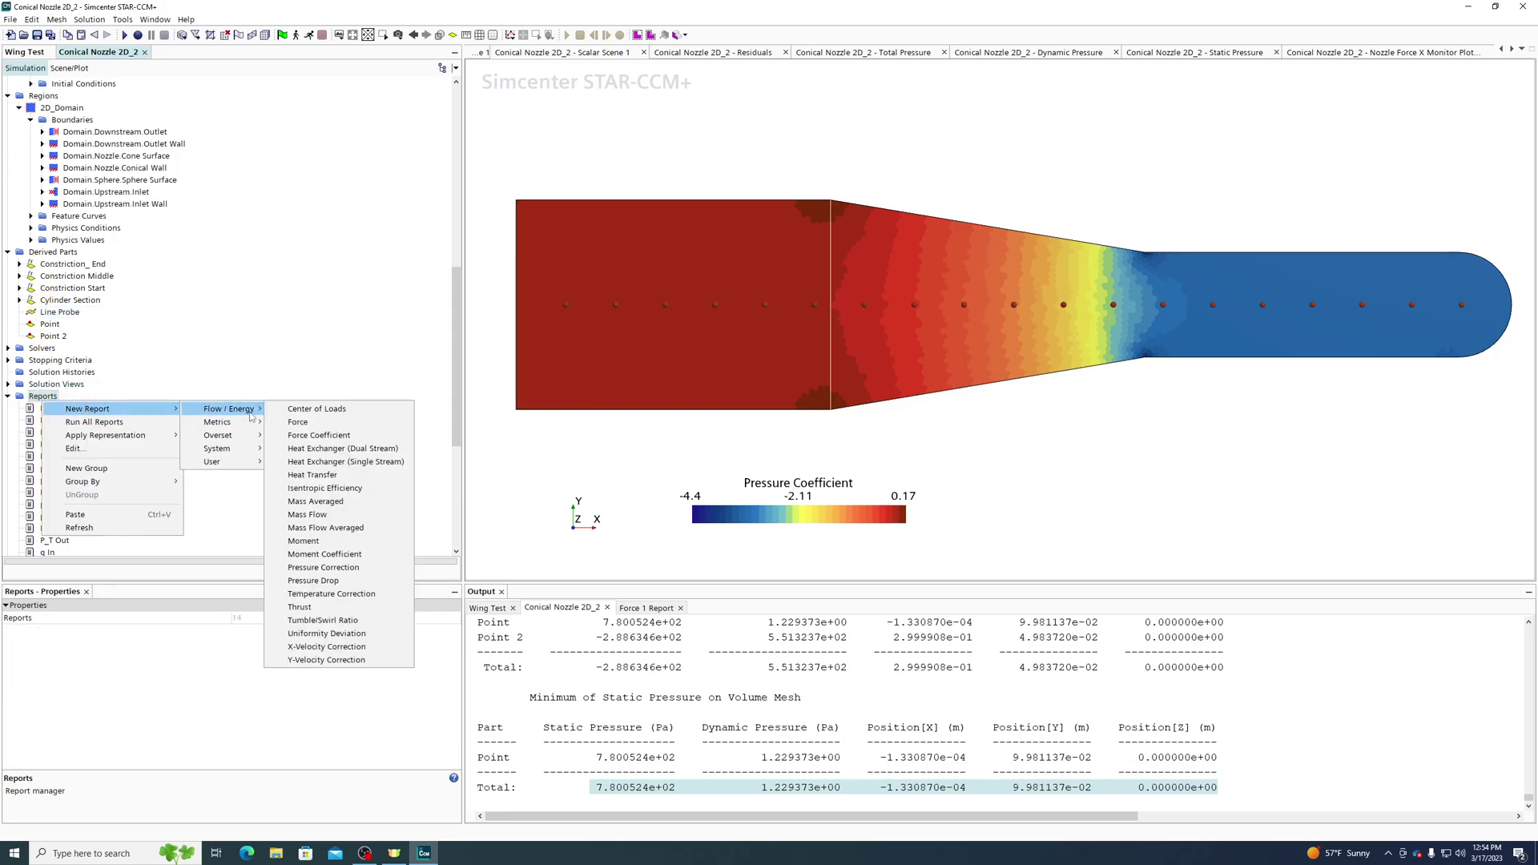
mouse_move(234, 466)
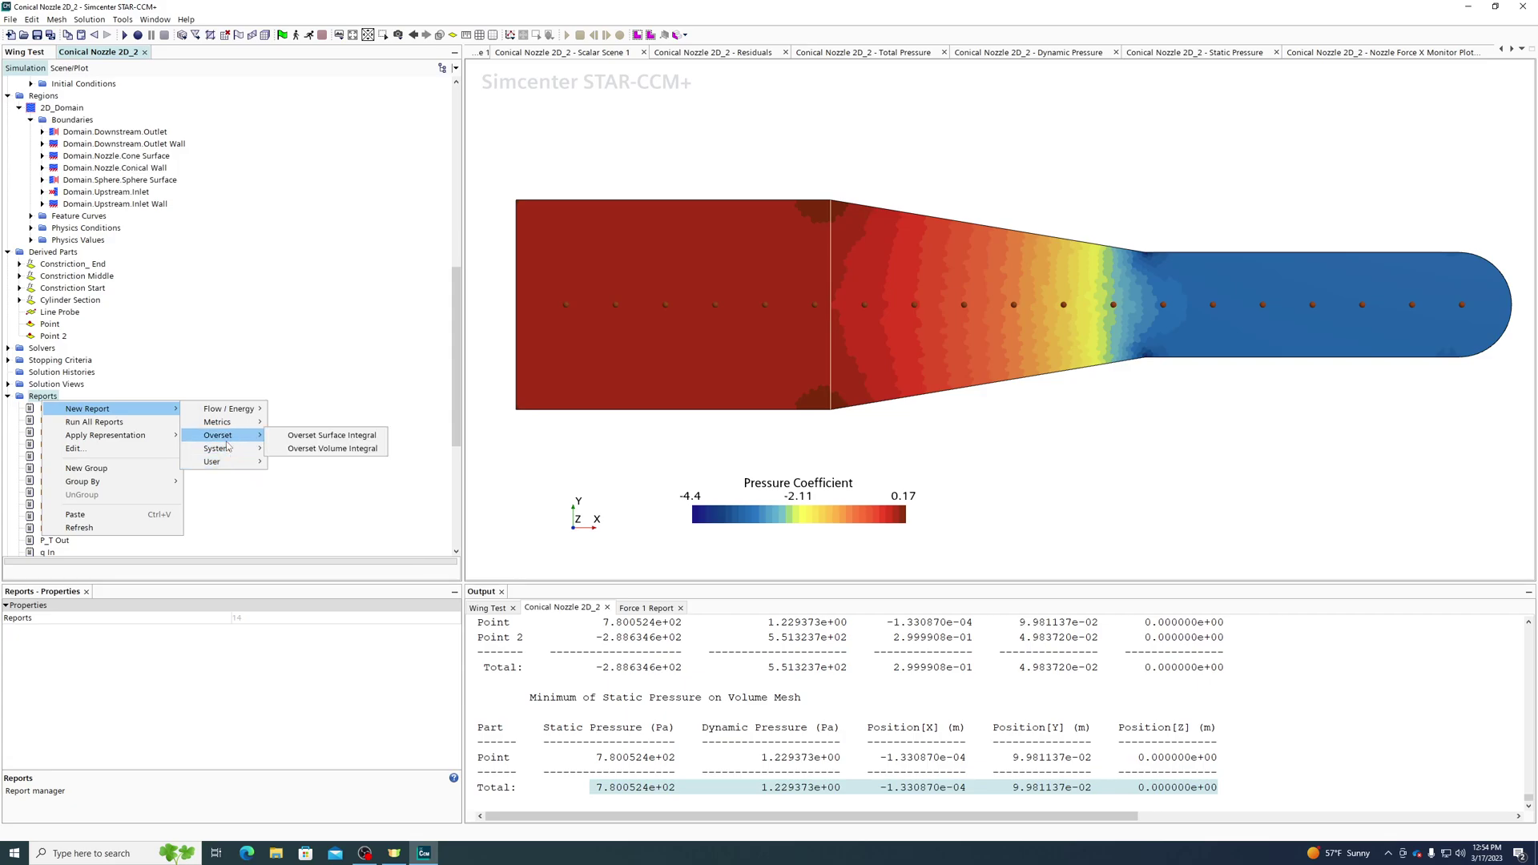
mouse_move(226, 412)
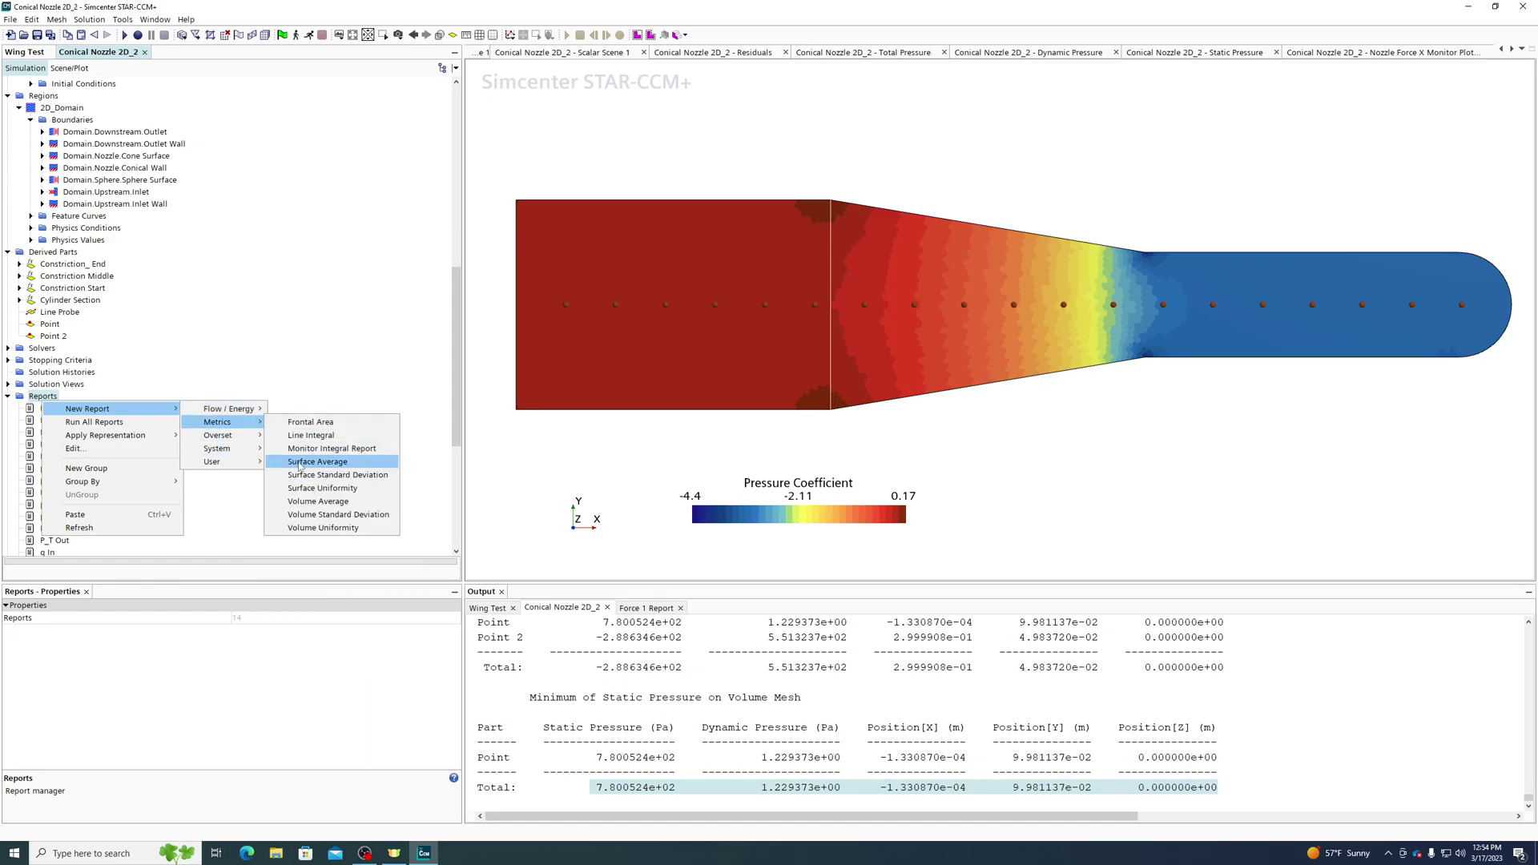
left_click(300, 463)
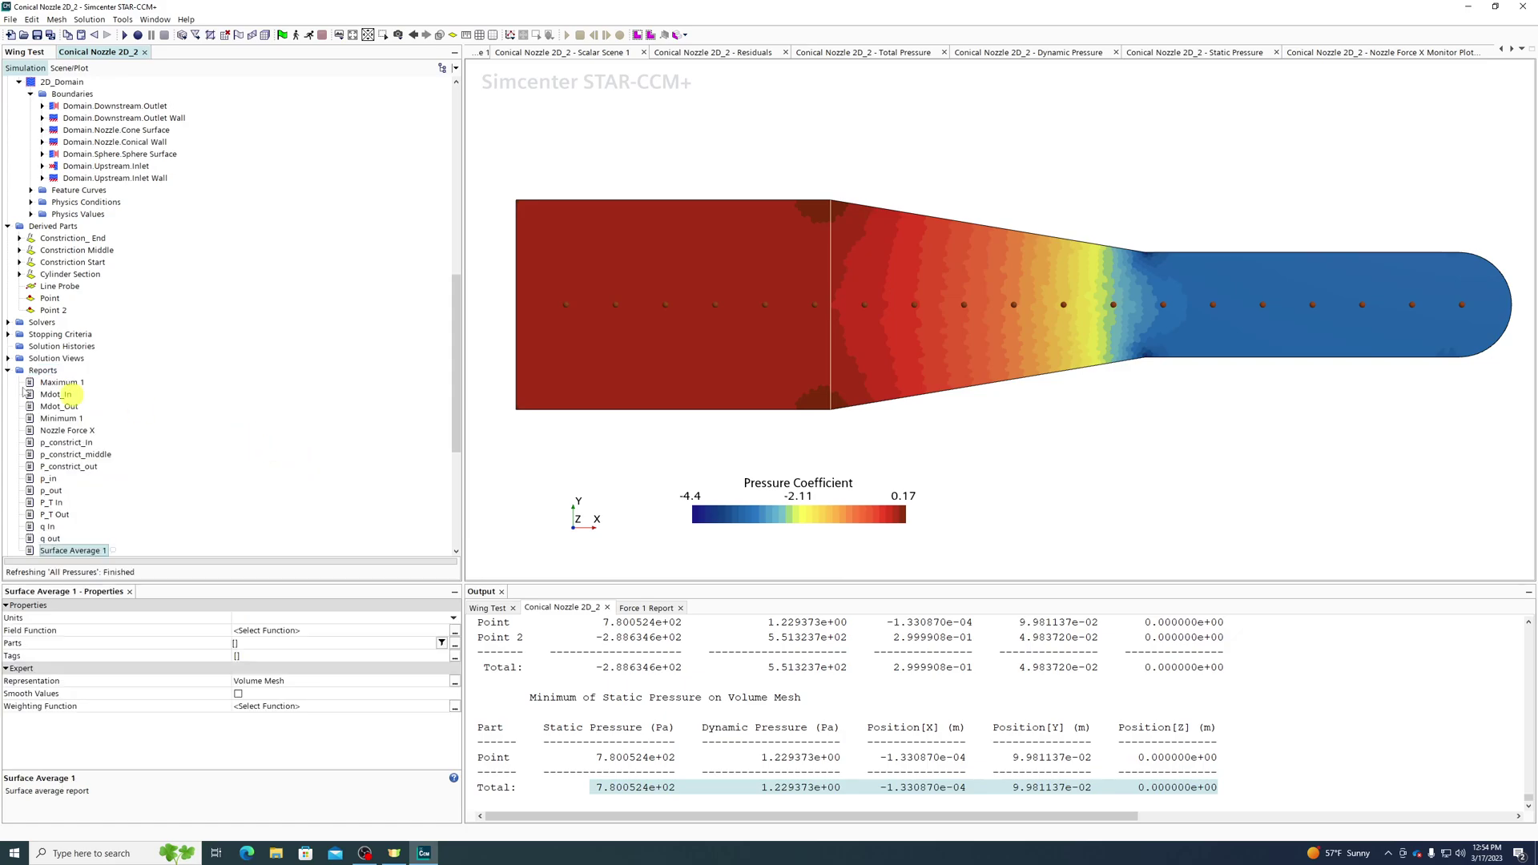
left_click(250, 645)
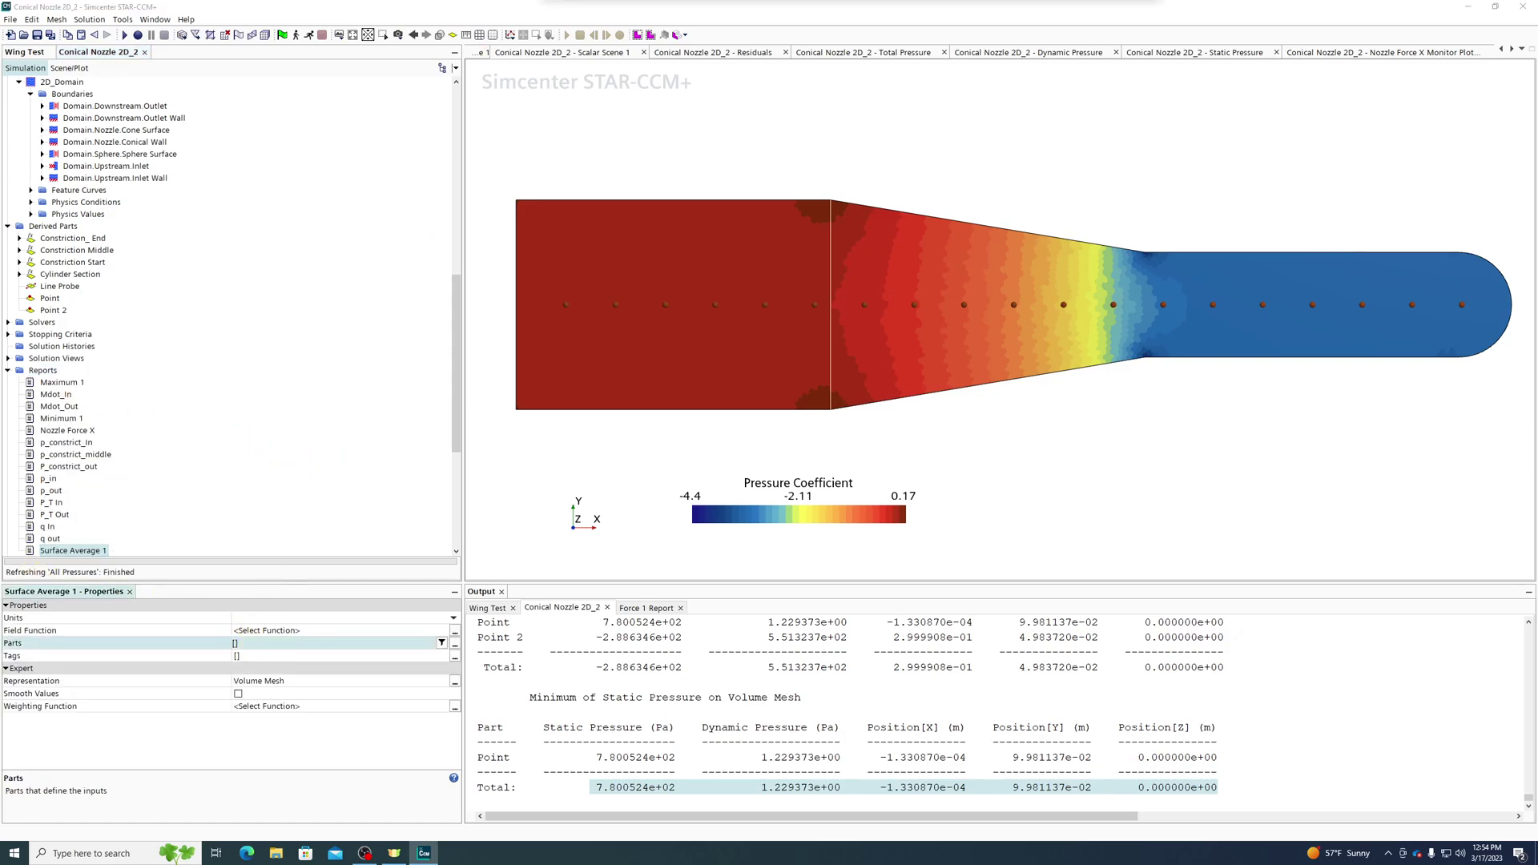
left_click(454, 643)
left_click(632, 465)
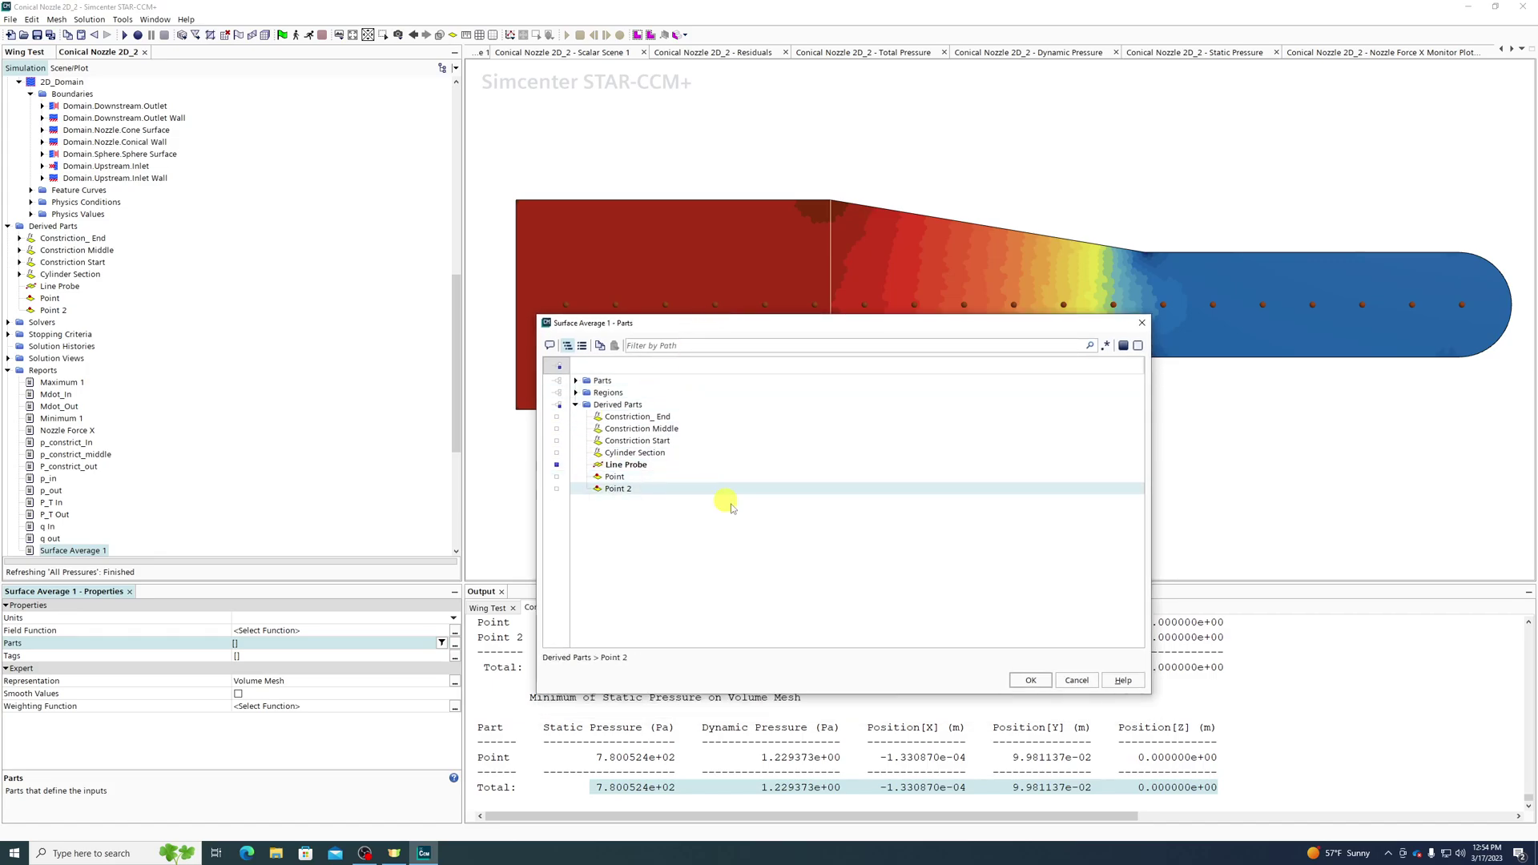
left_click(1025, 673)
Try to run the surface average report of Static Pressure on Line Probe, and delete that report.
left_click(270, 631)
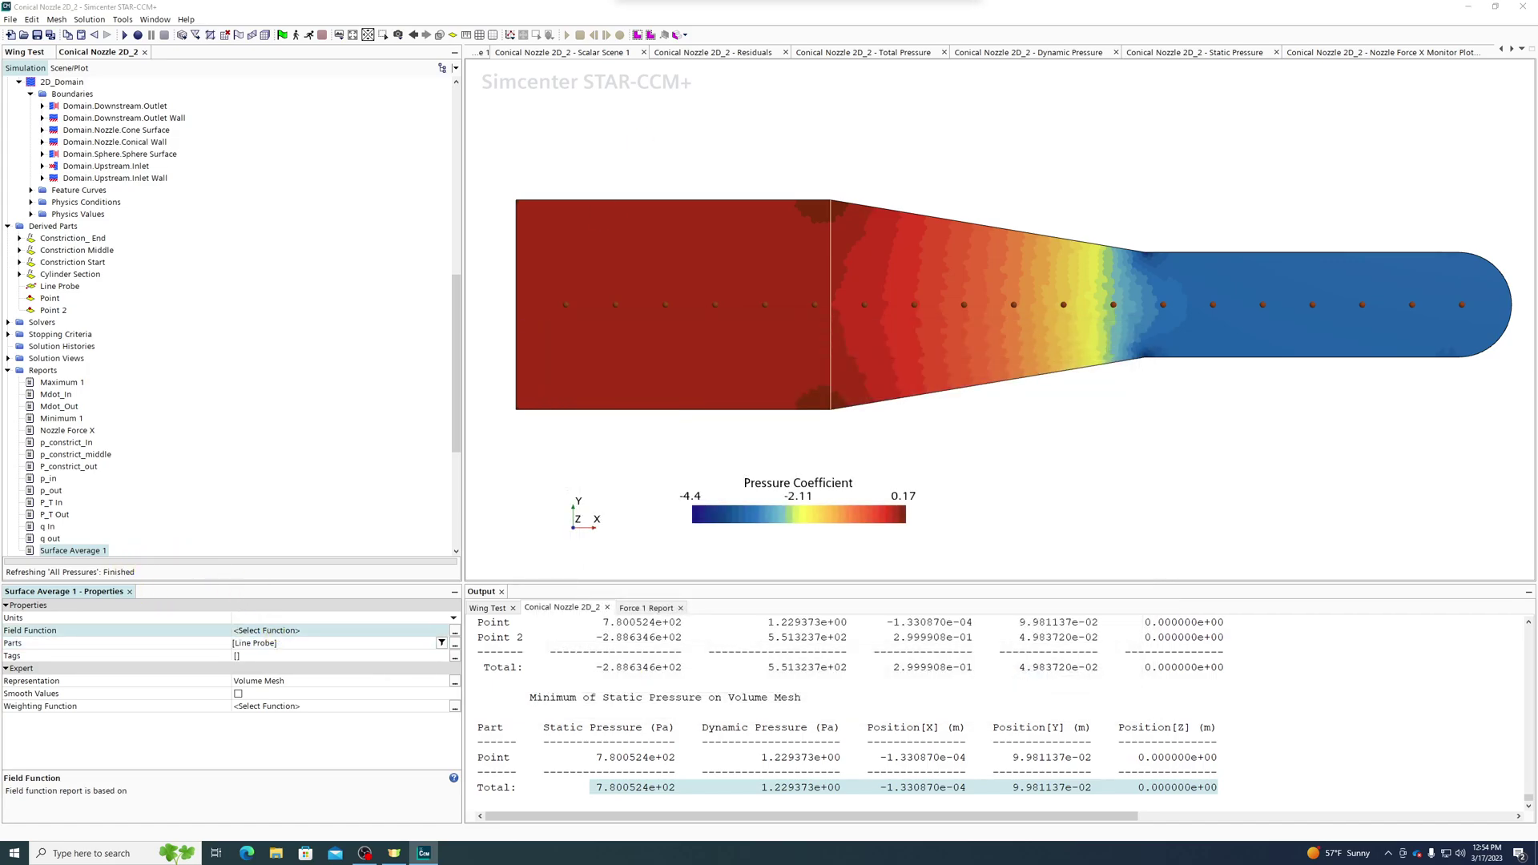
left_click_drag(850, 0, 873, 297)
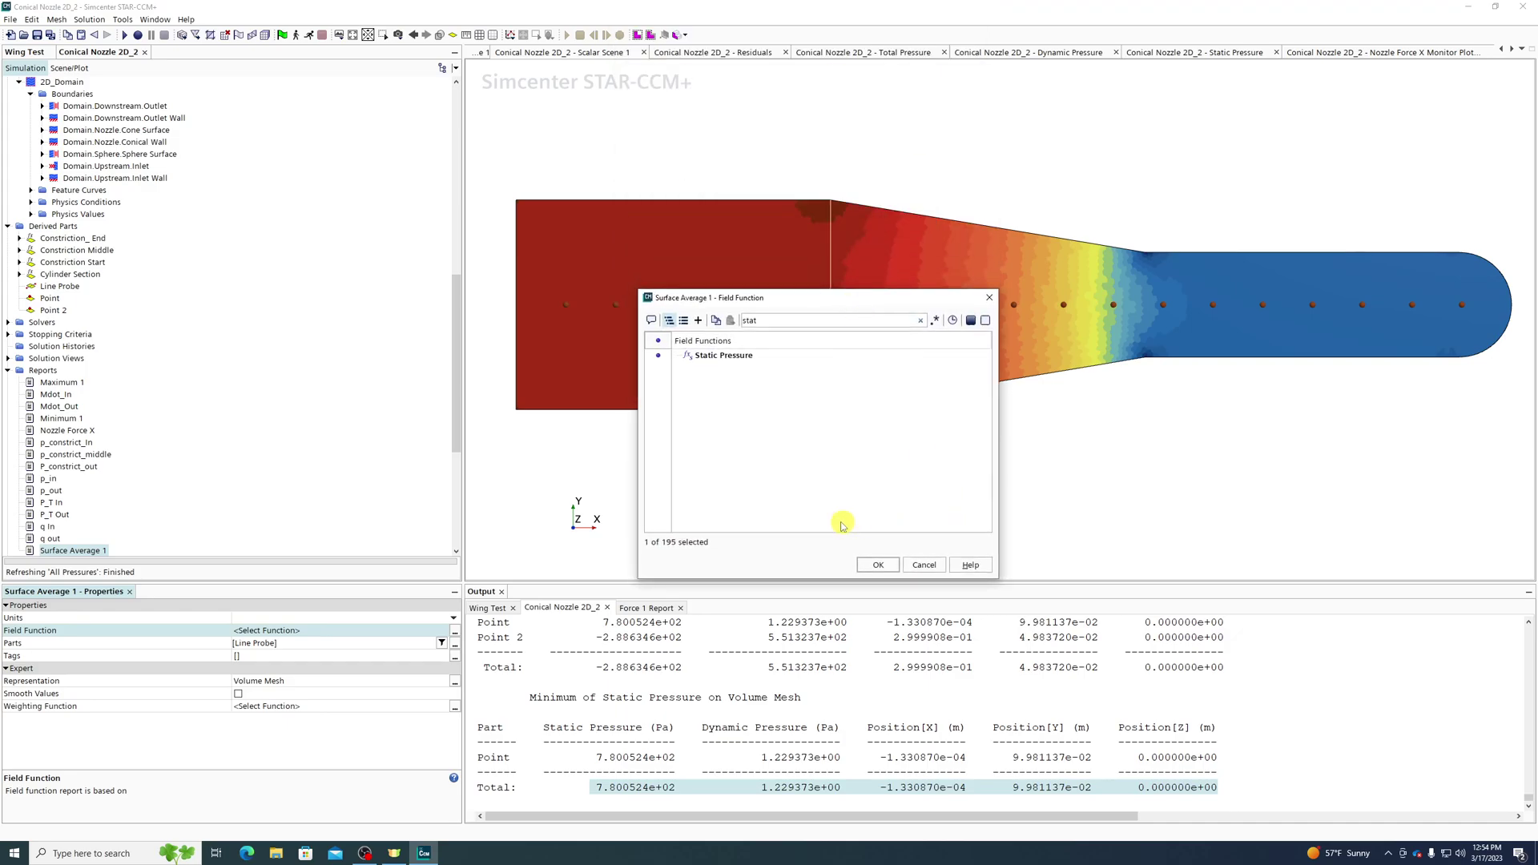
left_click(879, 564)
double_click(77, 551)
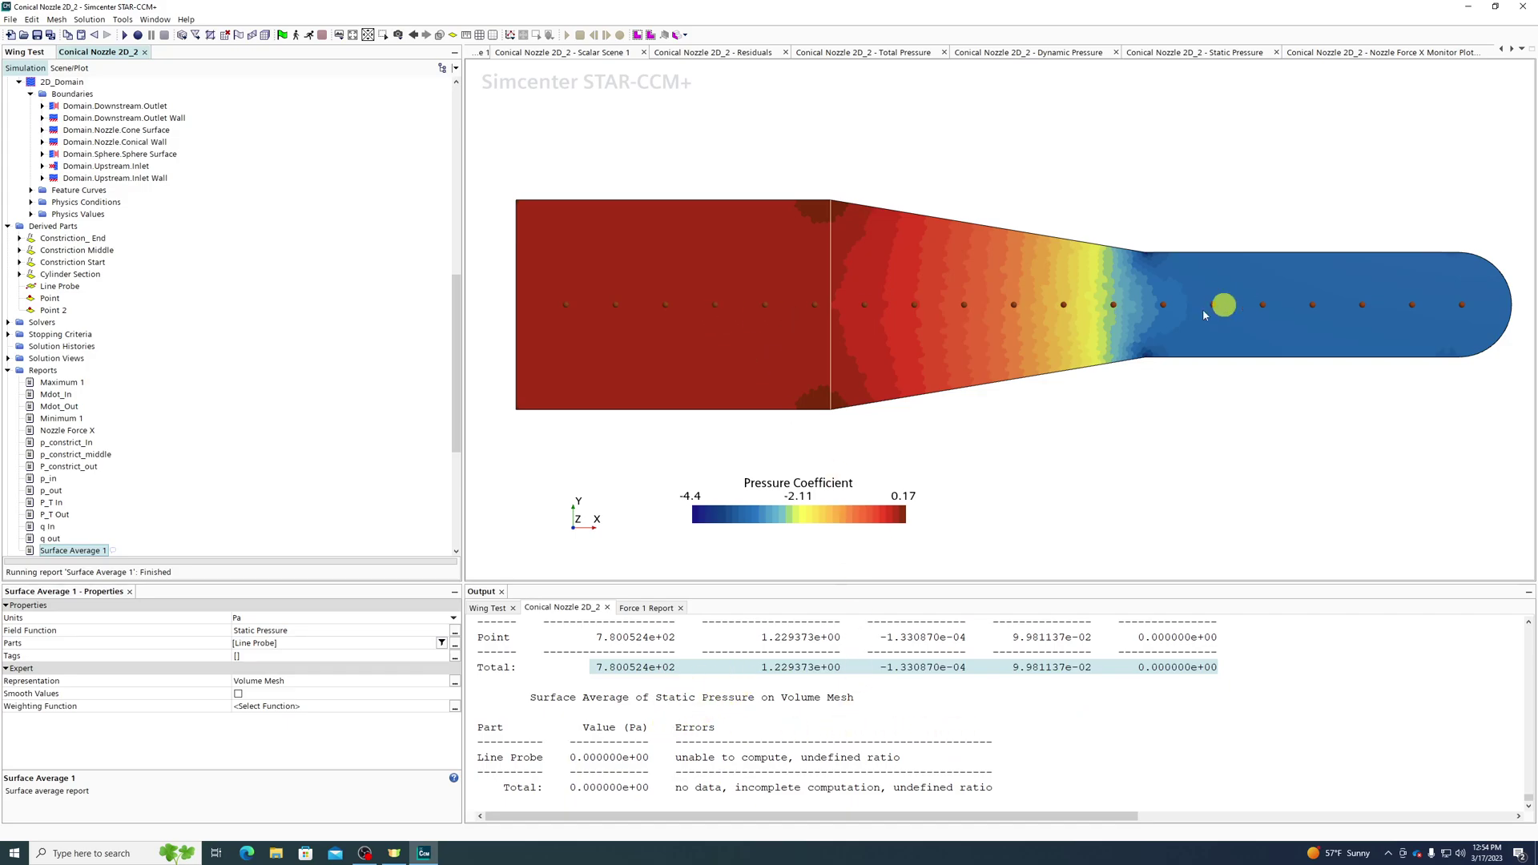
left_click(278, 645)
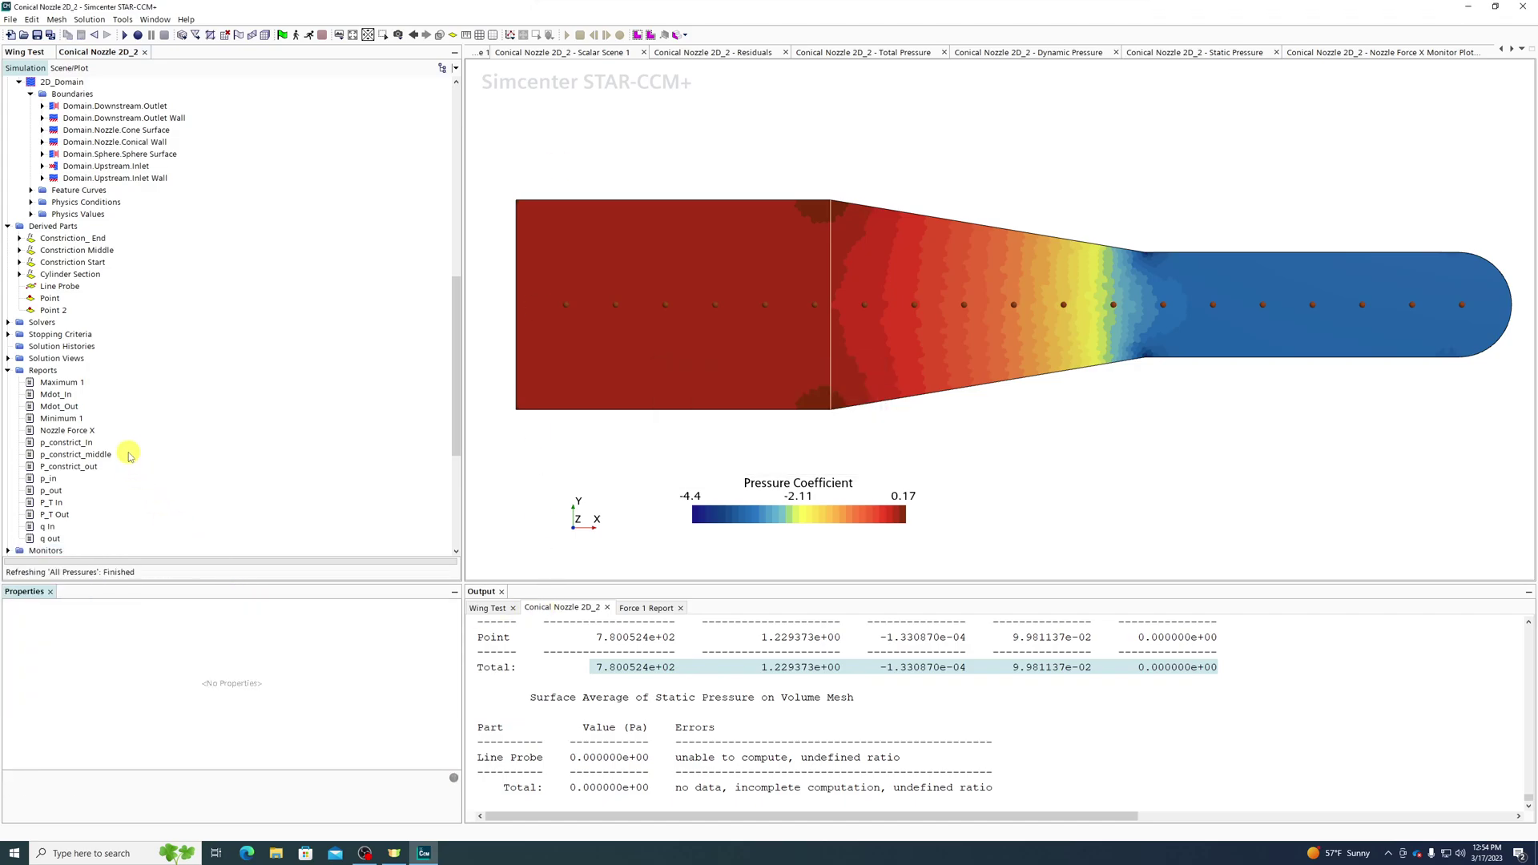
Set Line Probe as the only part of the Maximum 1 report, replacing Point and Point 2.
left_click(58, 383)
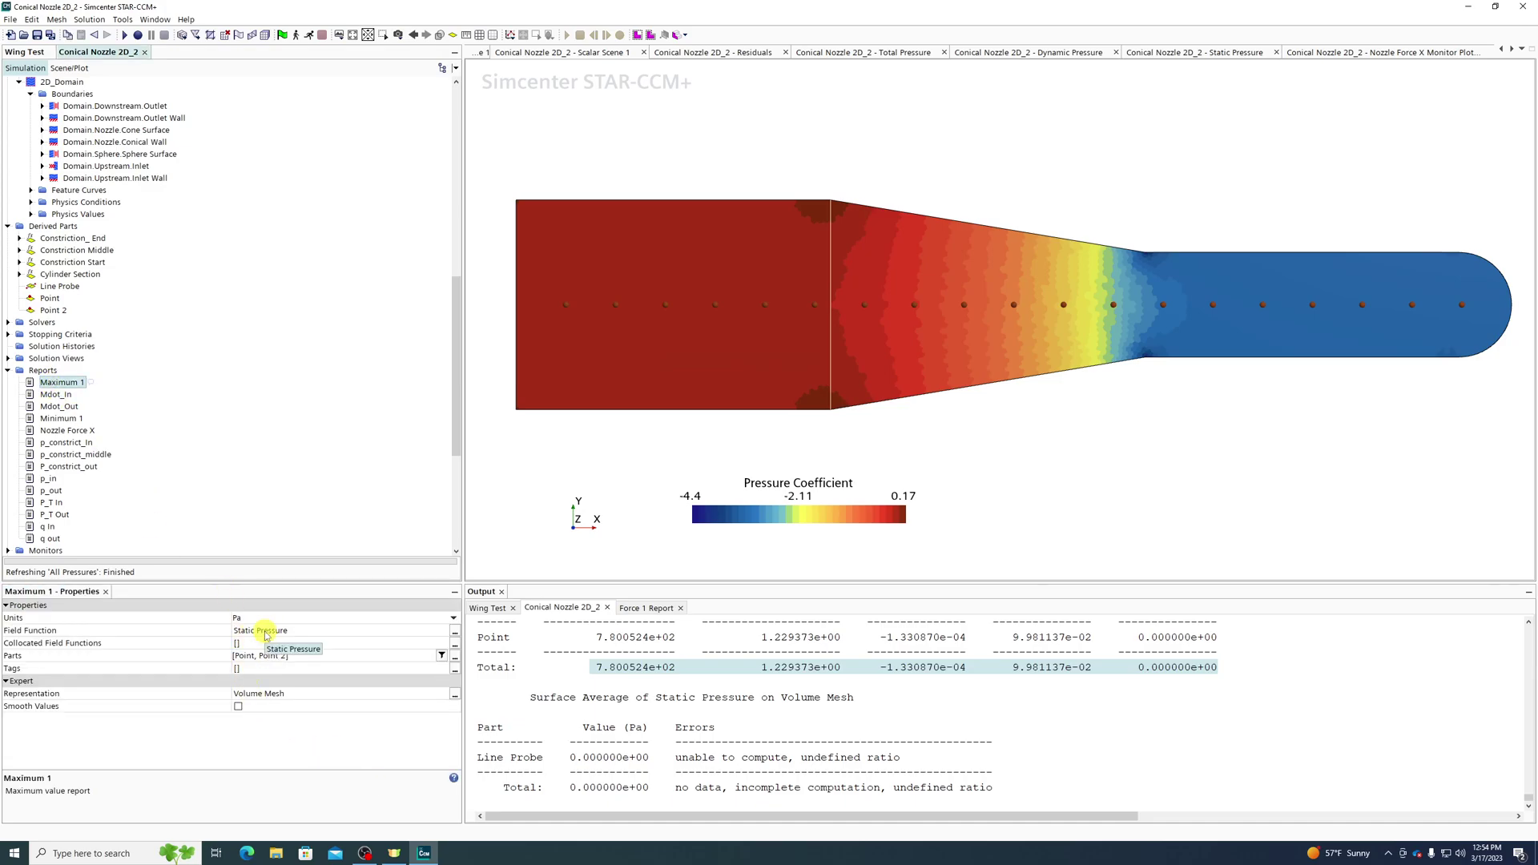
left_click(302, 655)
left_click(455, 655)
left_click(592, 539)
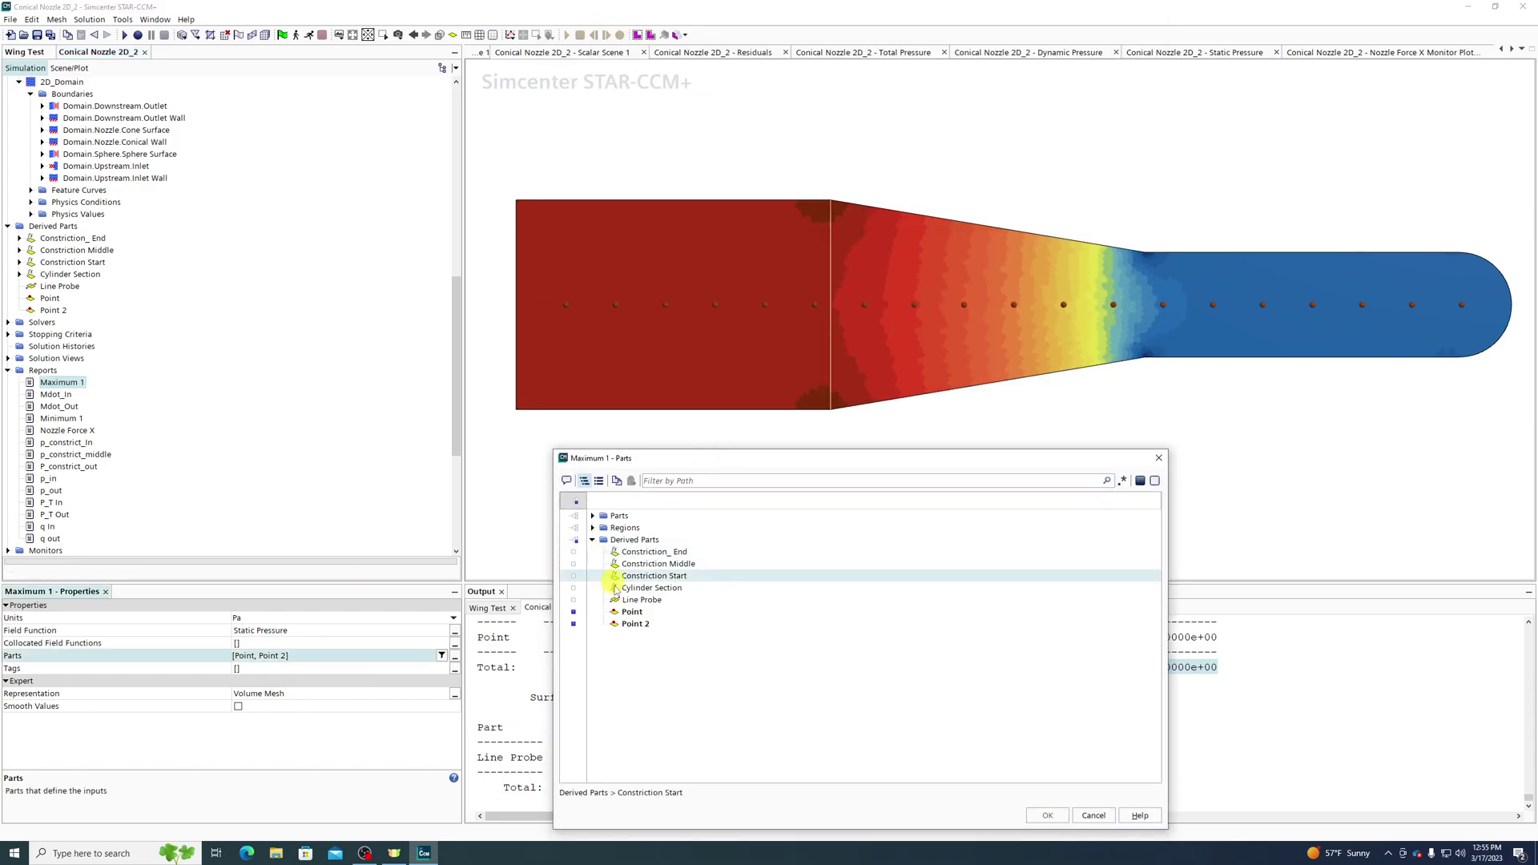
left_click(637, 599)
left_click_drag(792, 457, 757, 288)
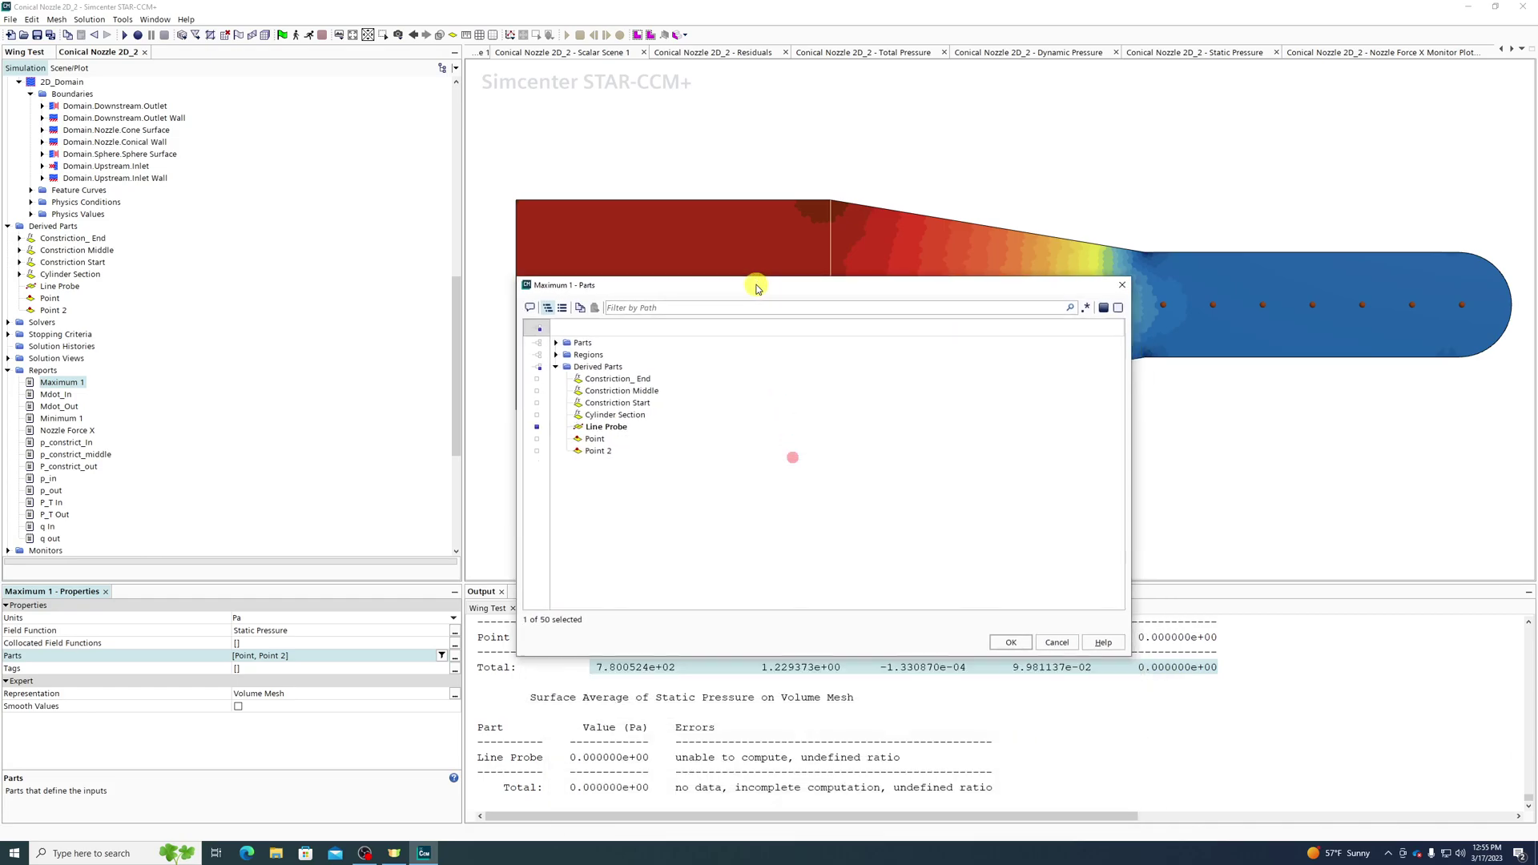
left_click(1011, 642)
Add the Laboratory X, Y and Z components of Position to the collocated field functions of the Maximum 1 report.
left_click(282, 644)
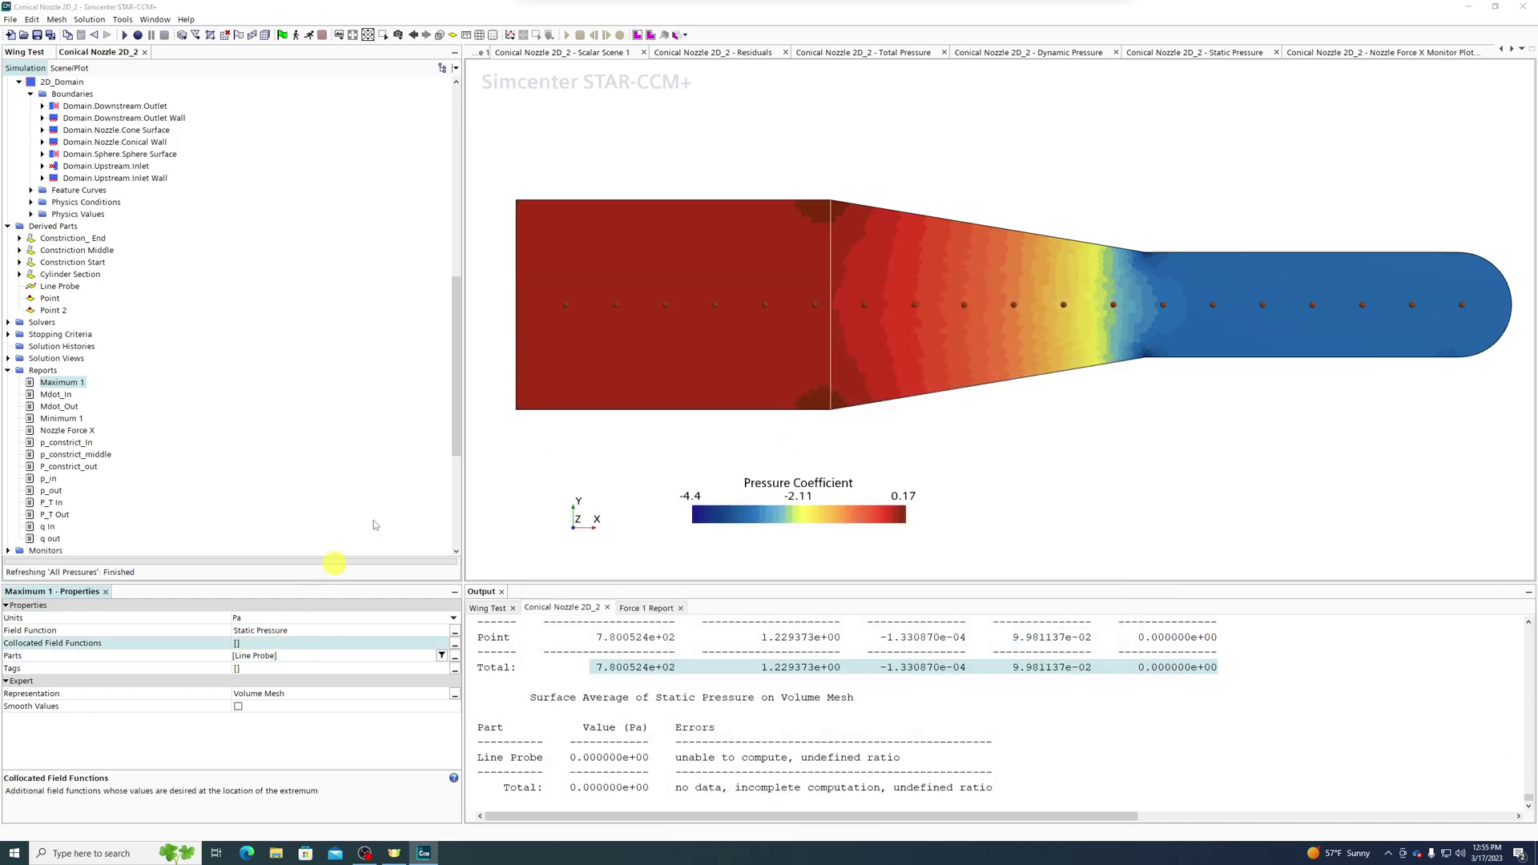
left_click(454, 643)
left_click_drag(745, 74, 697, 280)
type("pos")
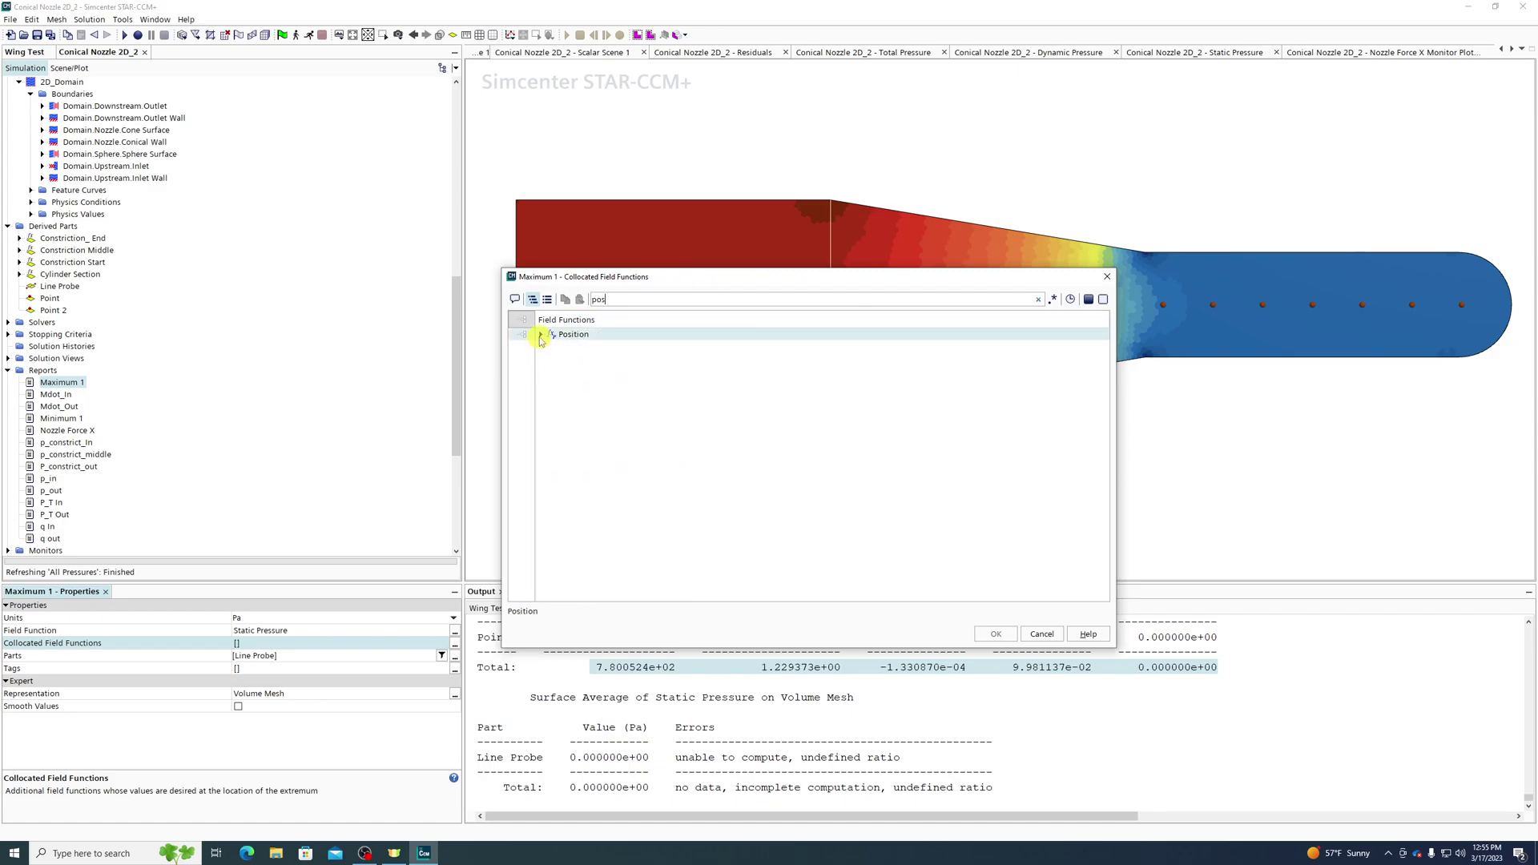
left_click(553, 359)
left_click(552, 371)
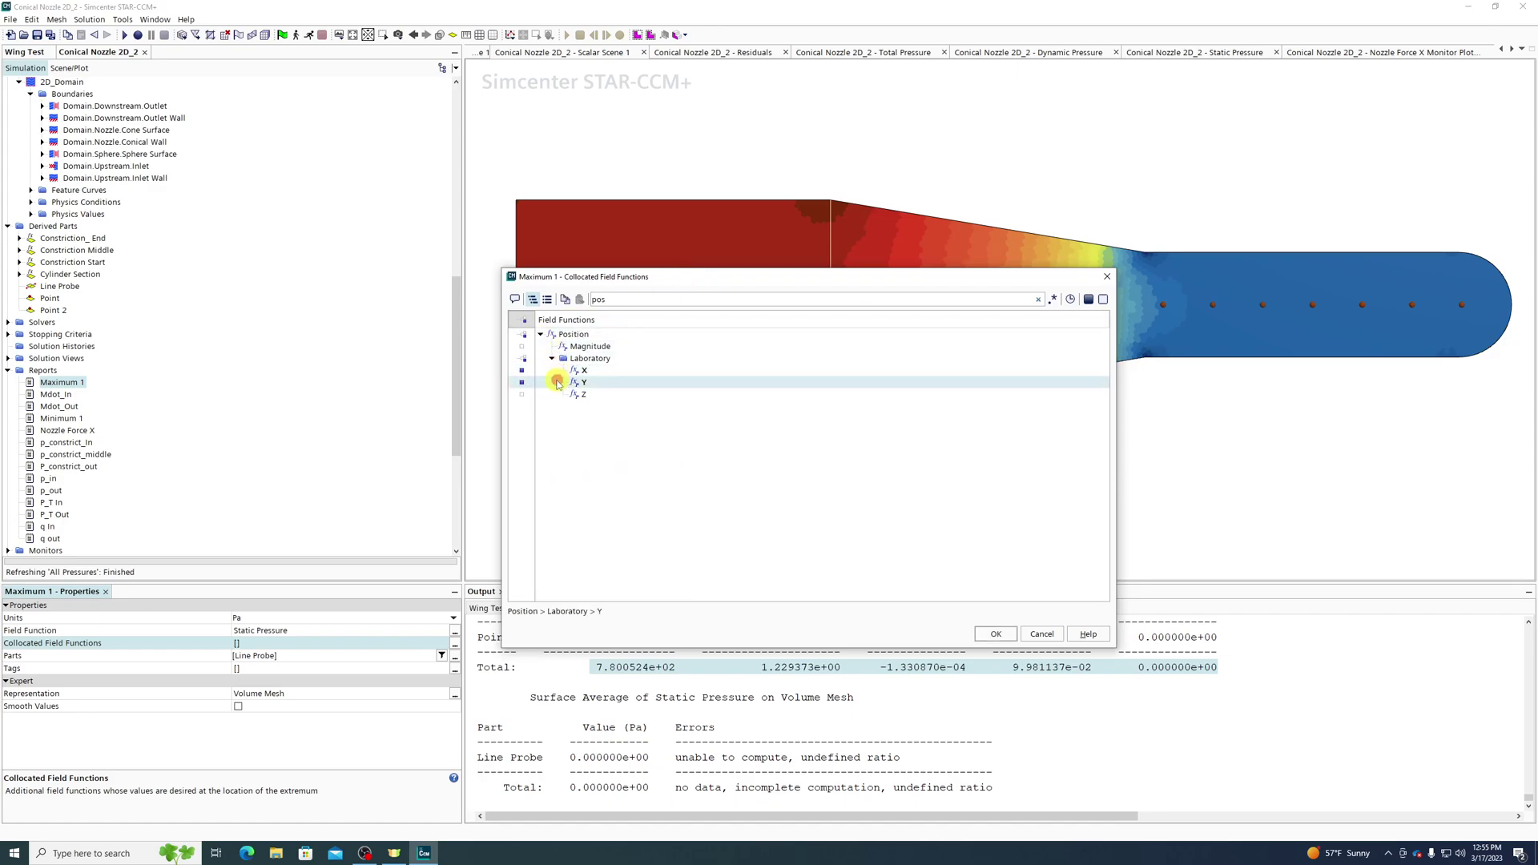
left_click(550, 384)
left_click(550, 394)
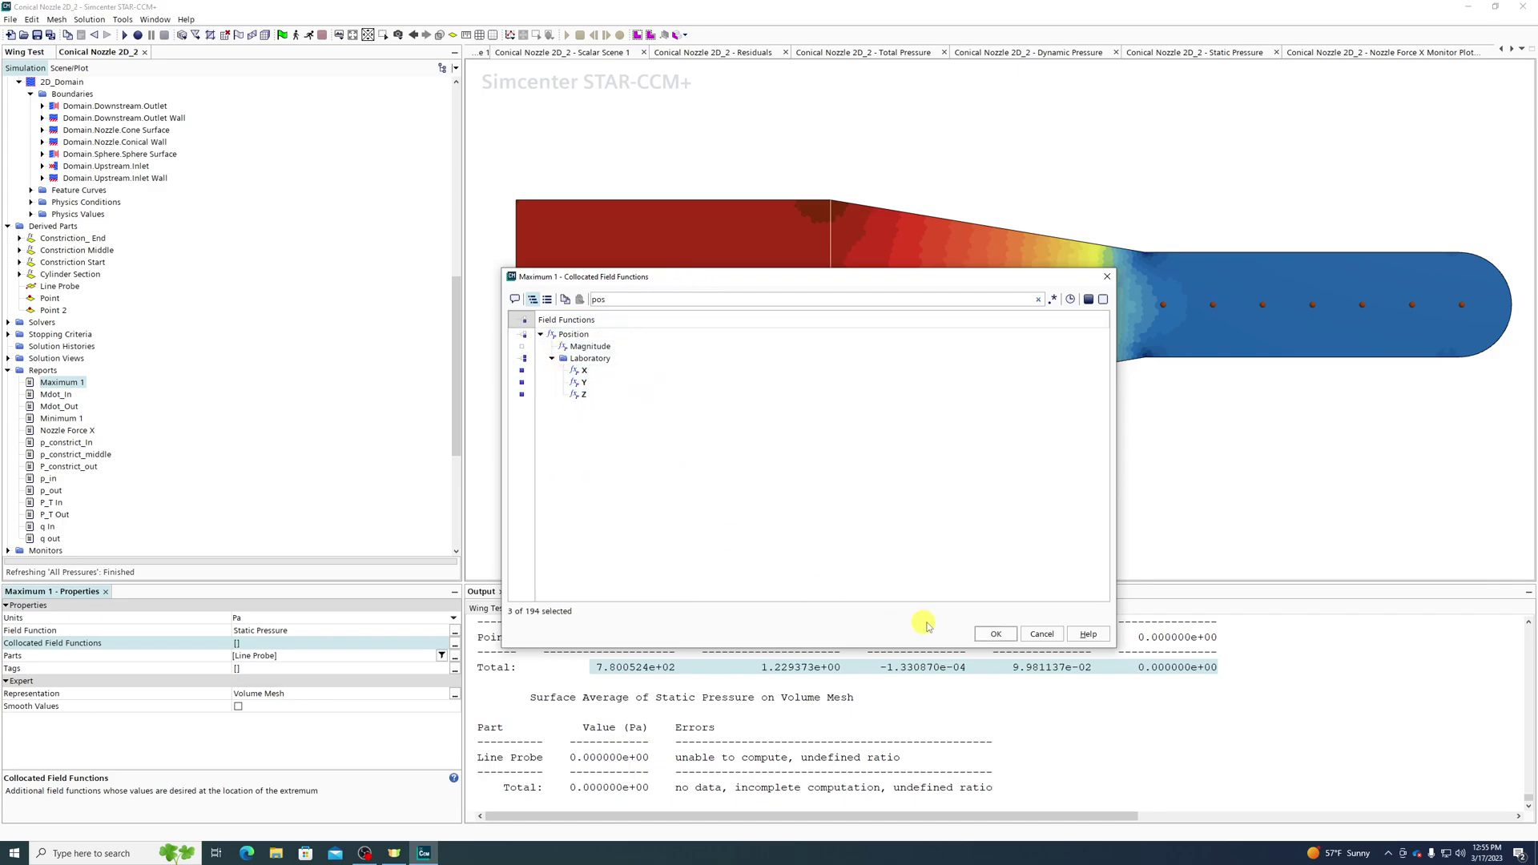
left_click(996, 634)
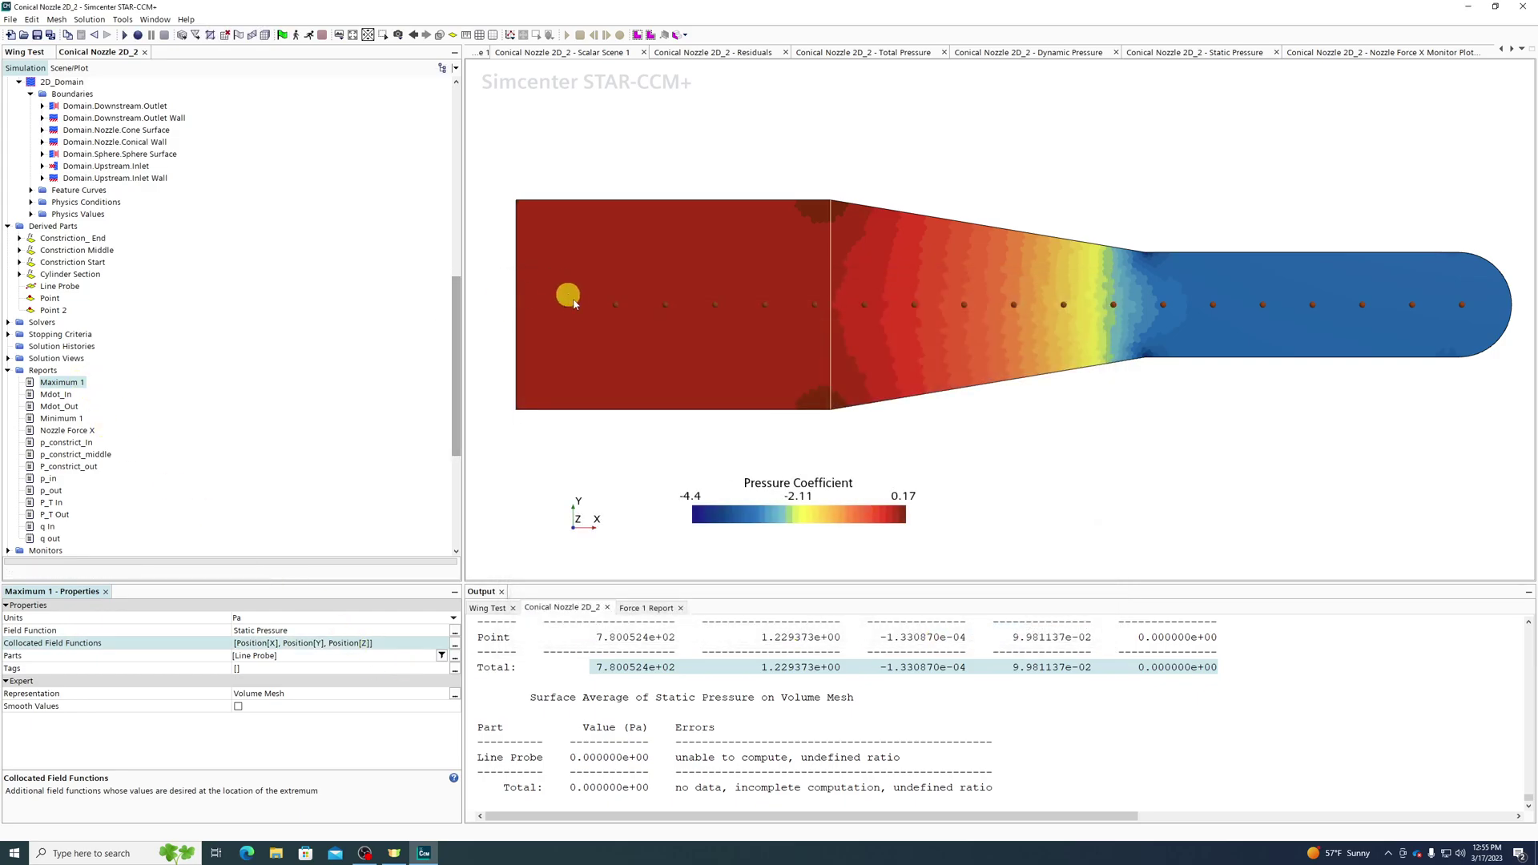
Run the Maximum 1 report on Line Probe and examine the maximum static pressure and its X position.
double_click(72, 383)
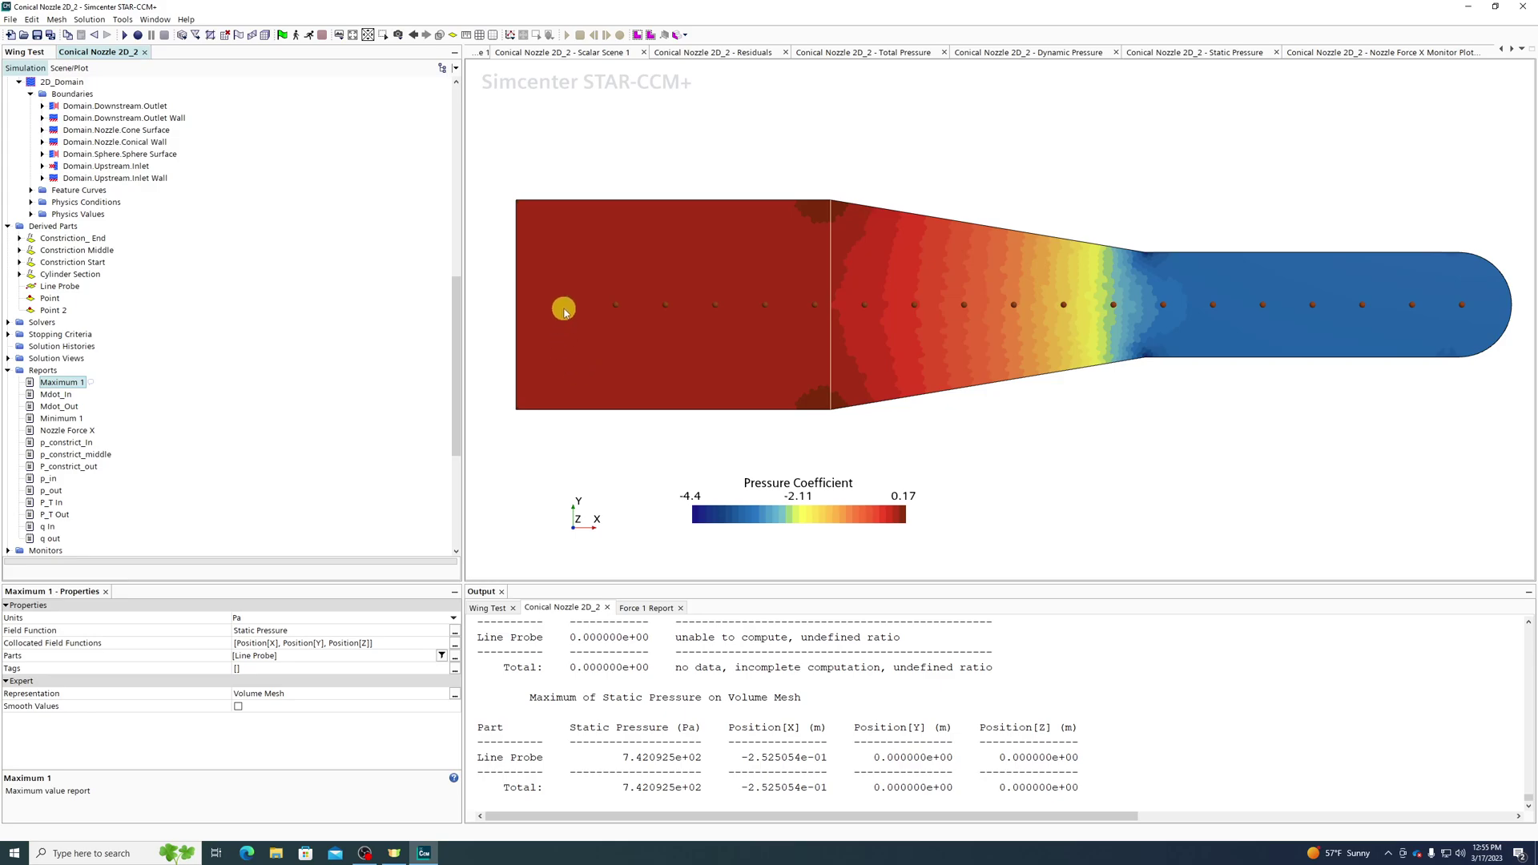
left_click_drag(733, 788, 829, 787)
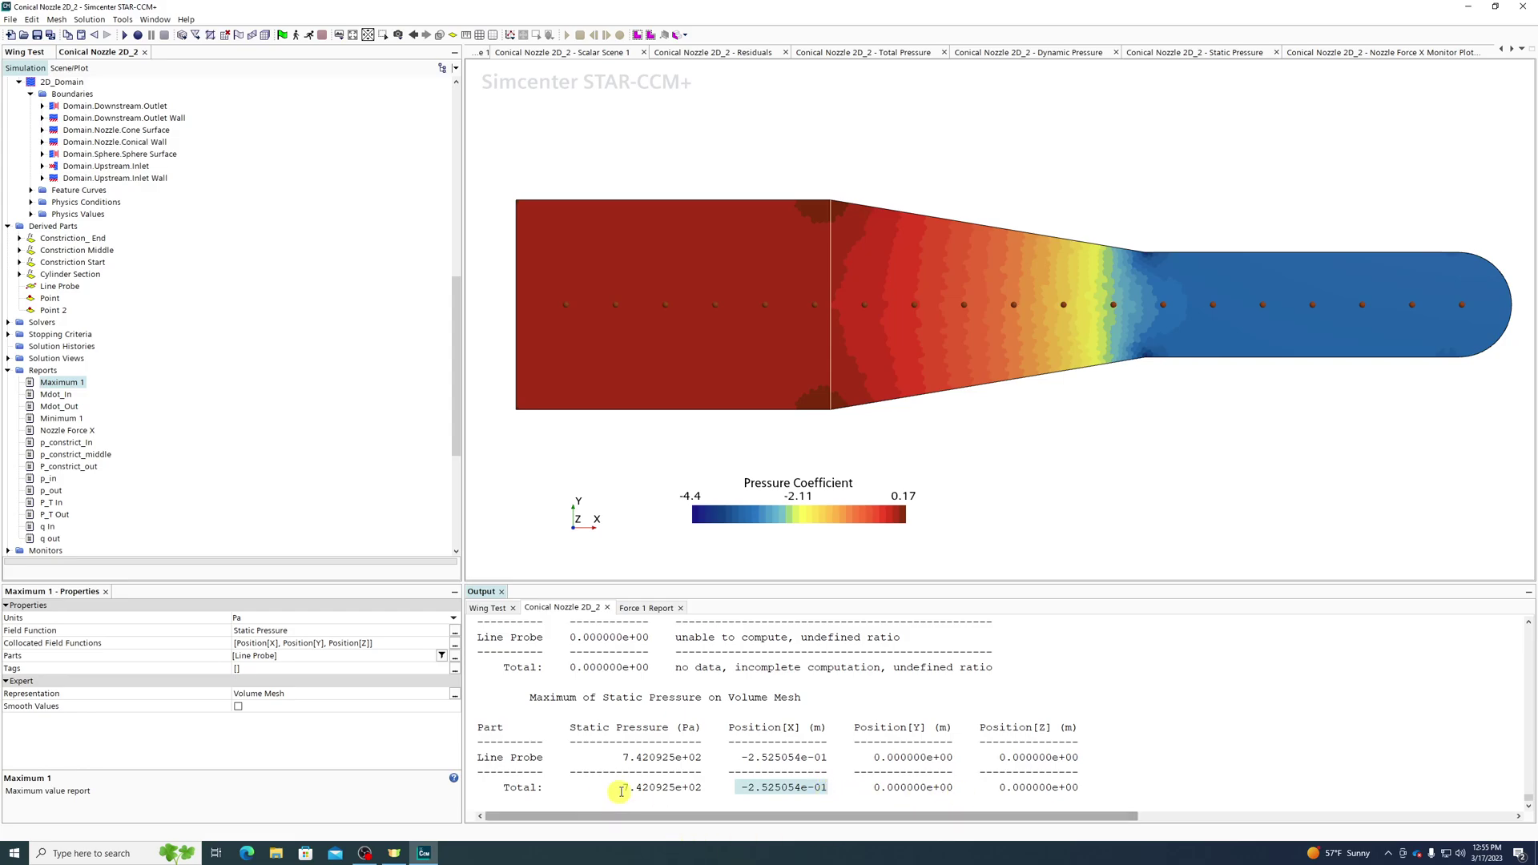
left_click_drag(620, 789, 708, 790)
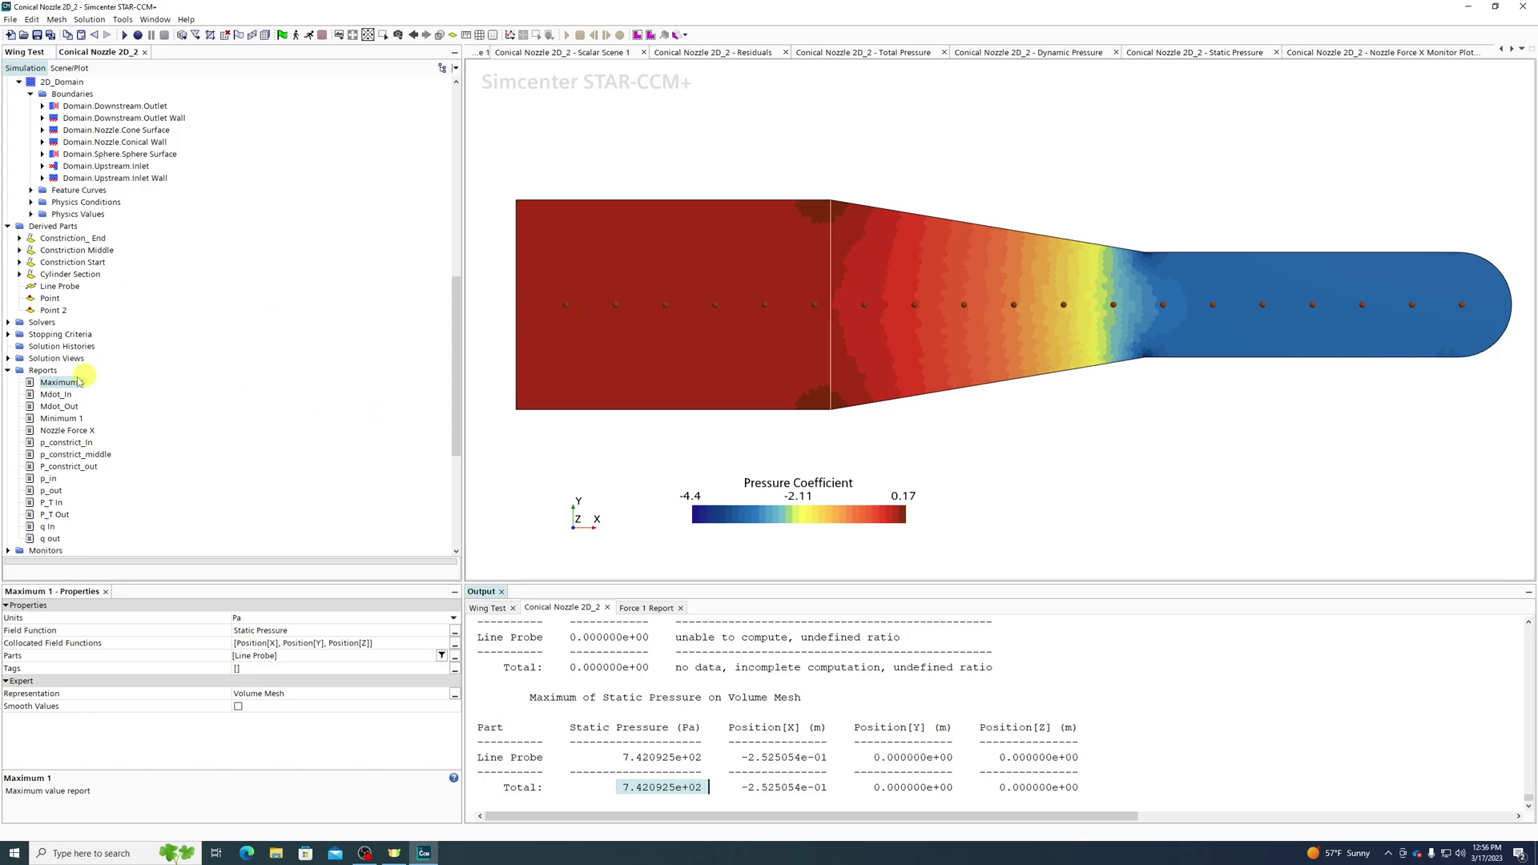
Create a presentation grid probe over 2D_Domain with X and Y resolutions of 20 and a new surface displayer.
right_click(54, 225)
mouse_move(124, 235)
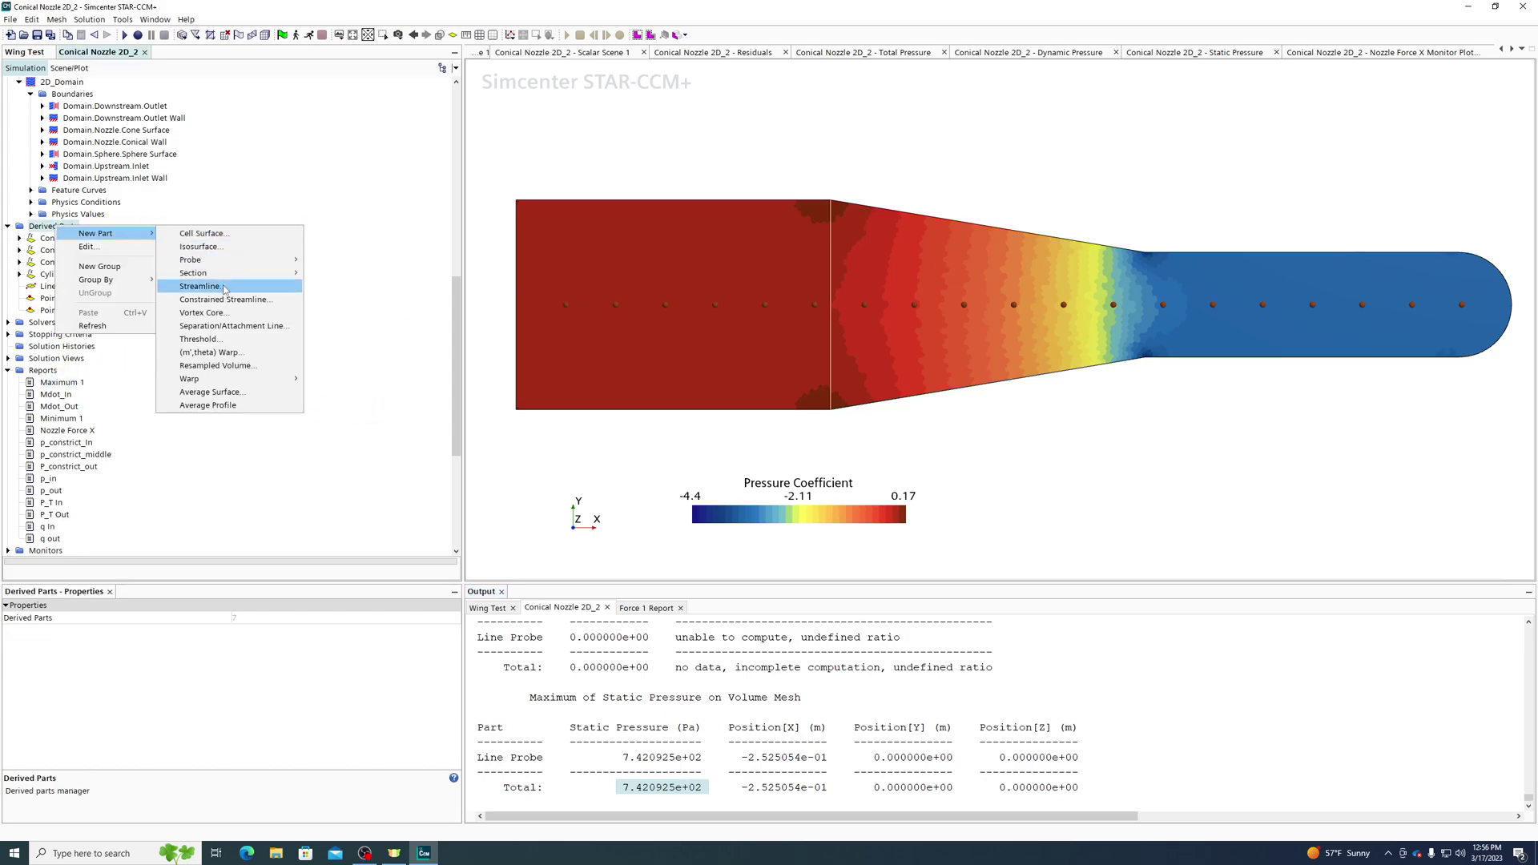
mouse_move(227, 264)
left_click(333, 285)
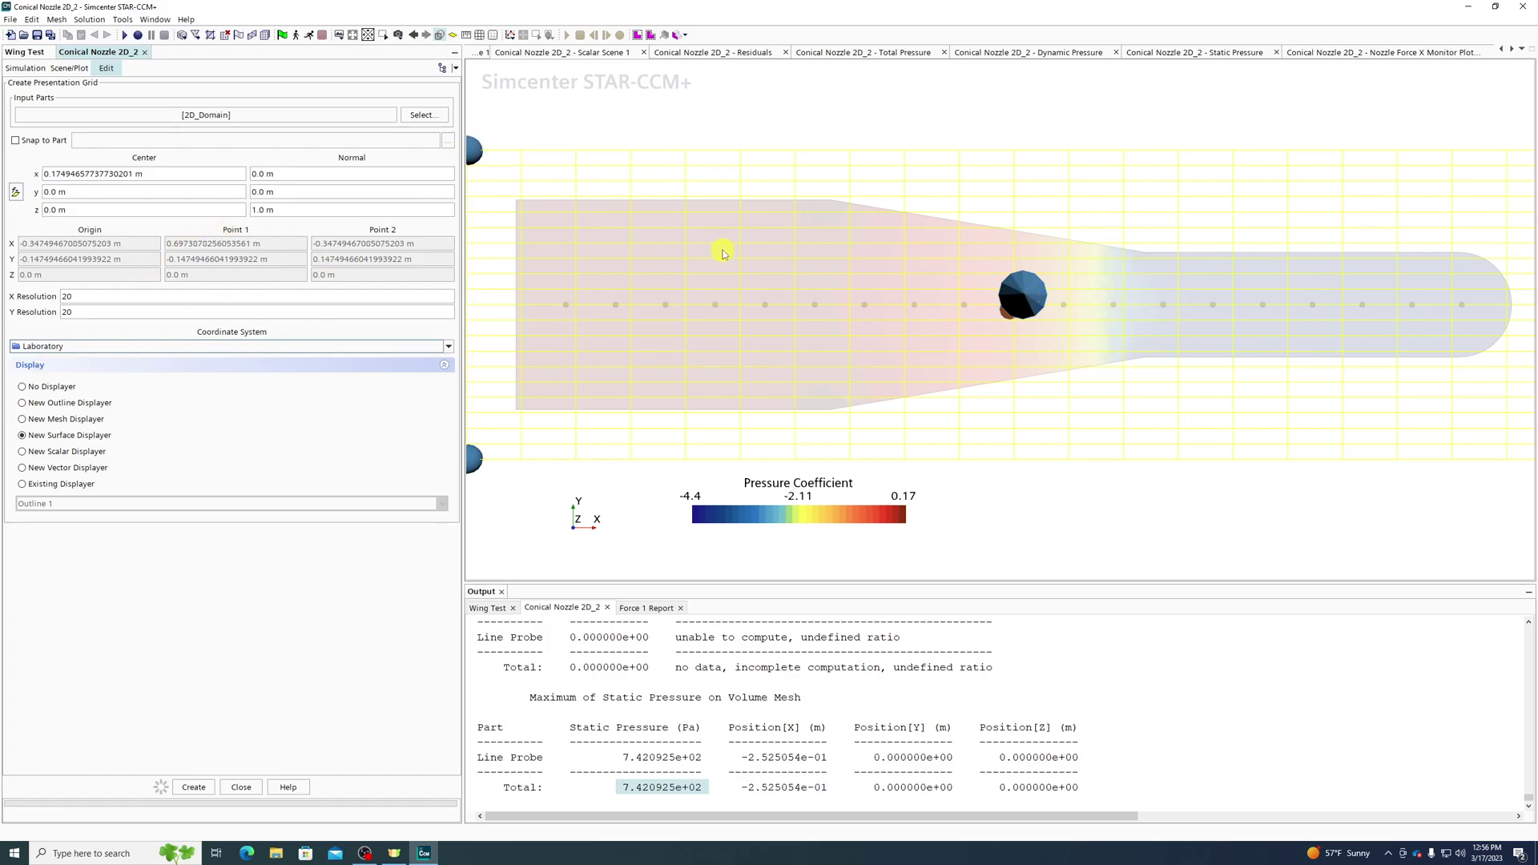
left_click(196, 786)
left_click(241, 787)
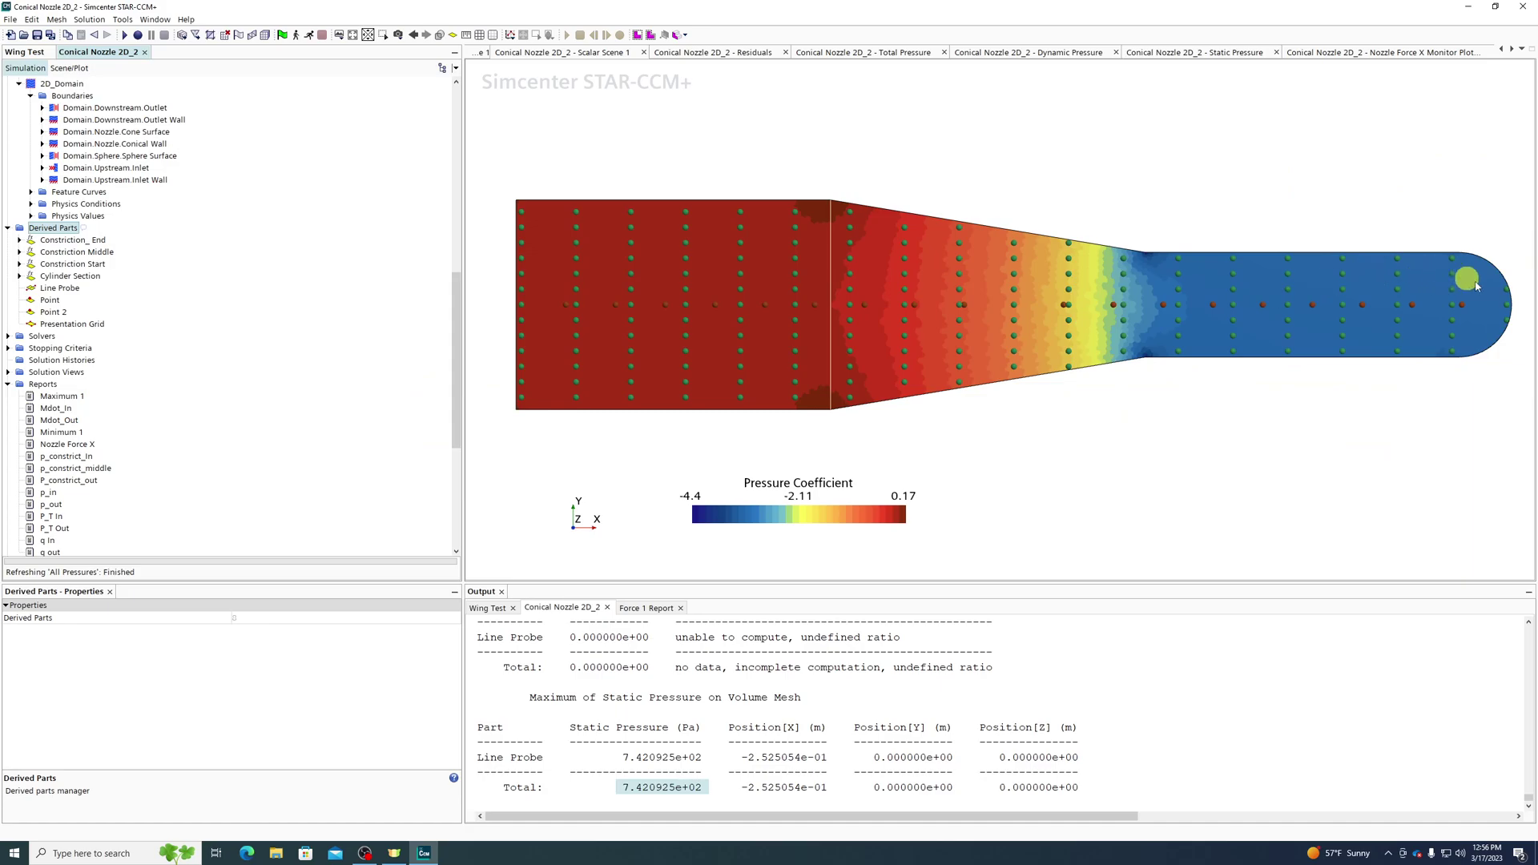